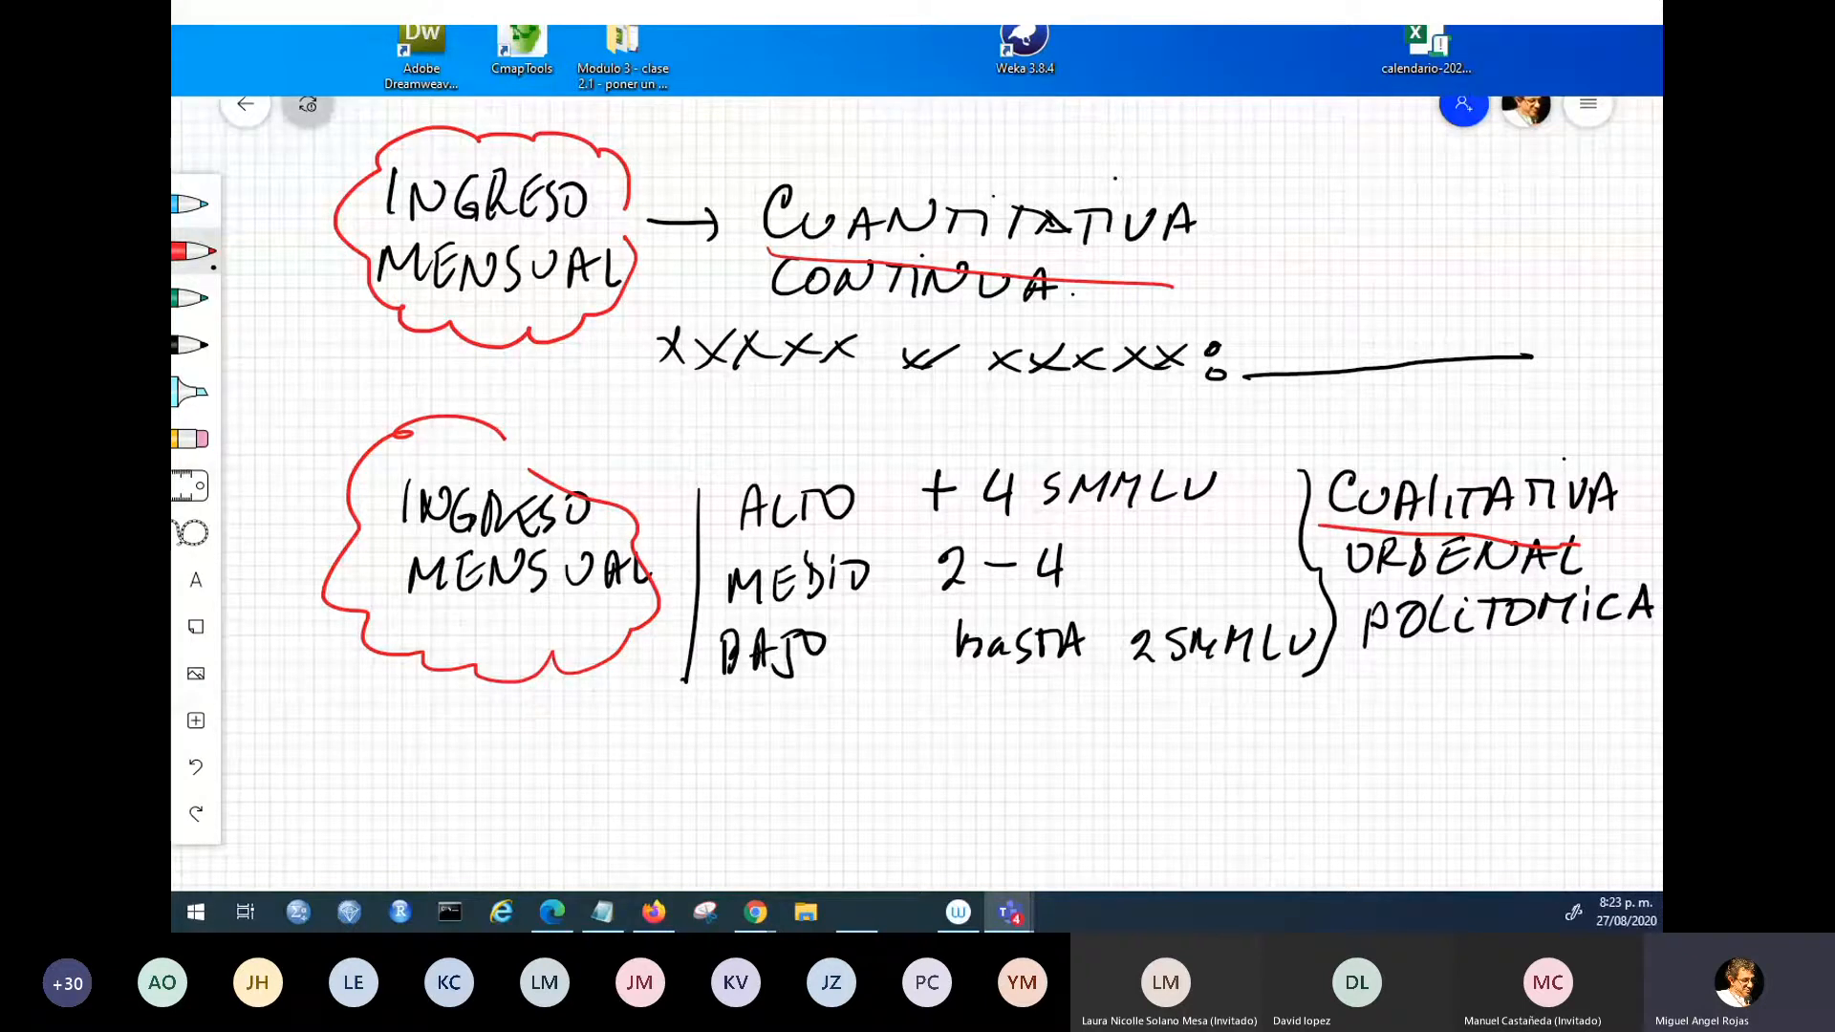
click(602, 912)
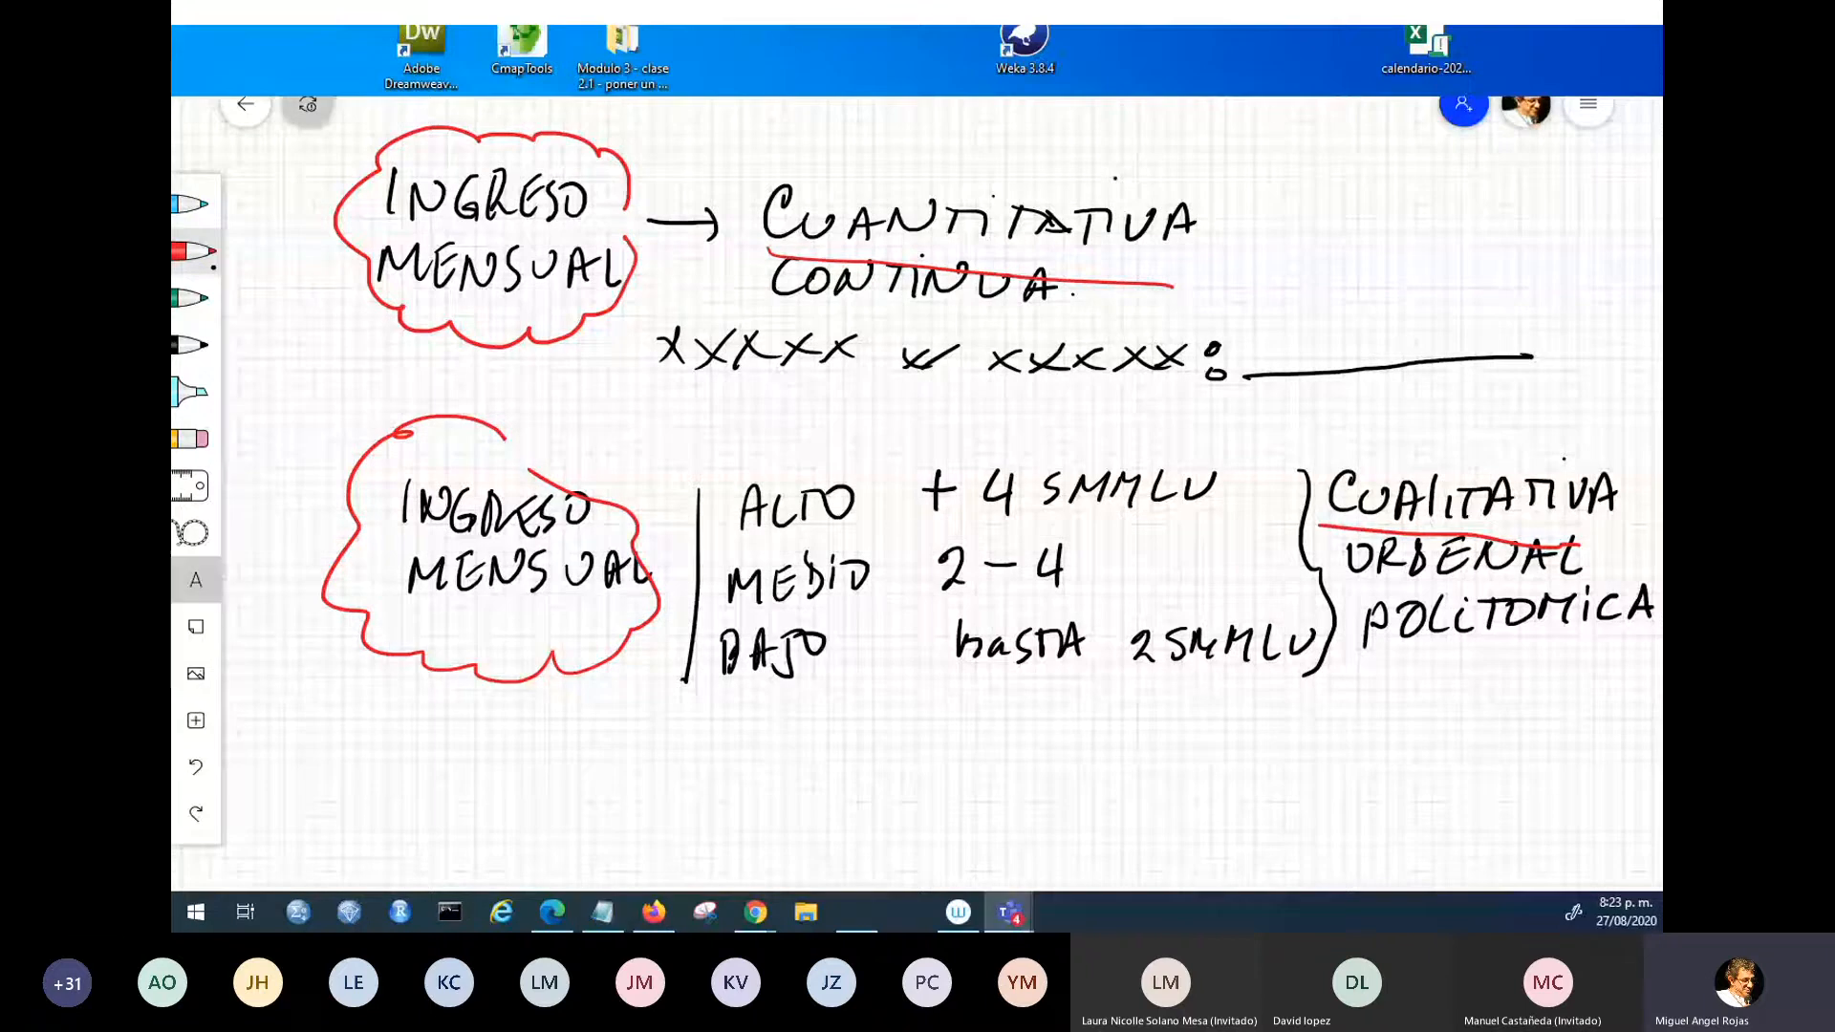
click(196, 580)
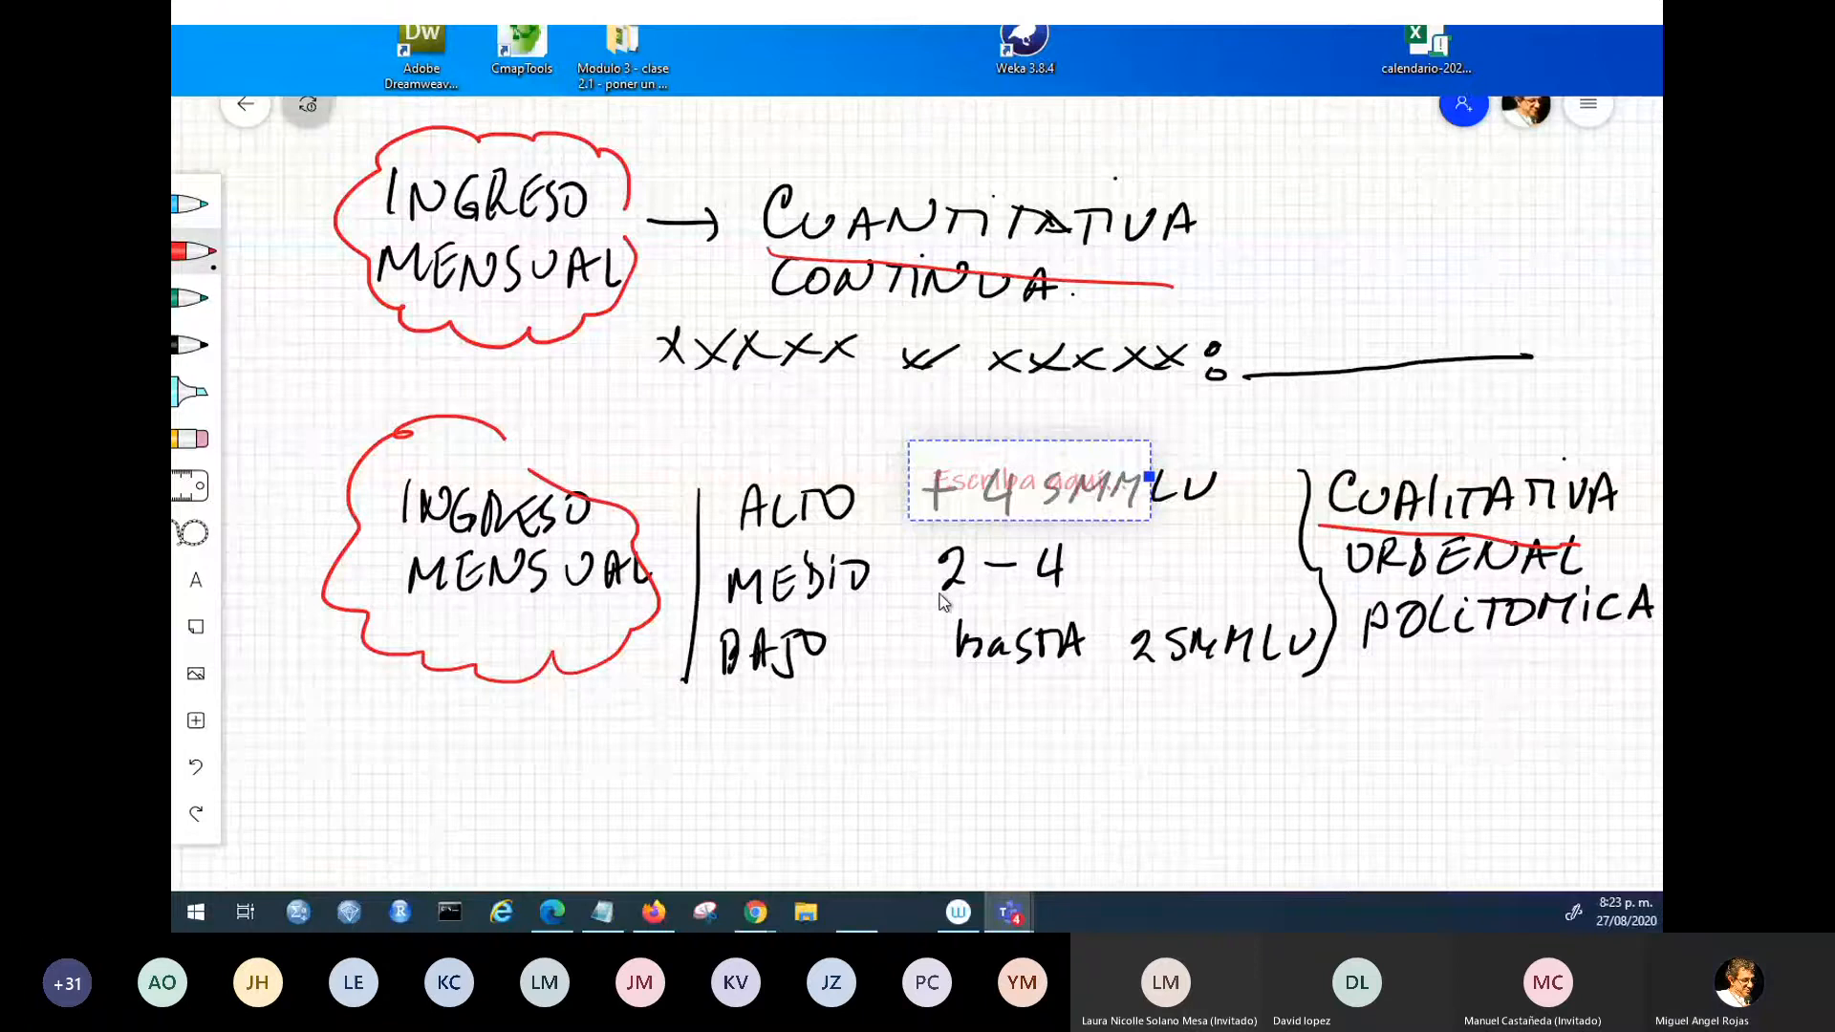
scroll(1006, 646, down, 1)
scroll(975, 683, down, 1)
scroll(972, 692, up, 2)
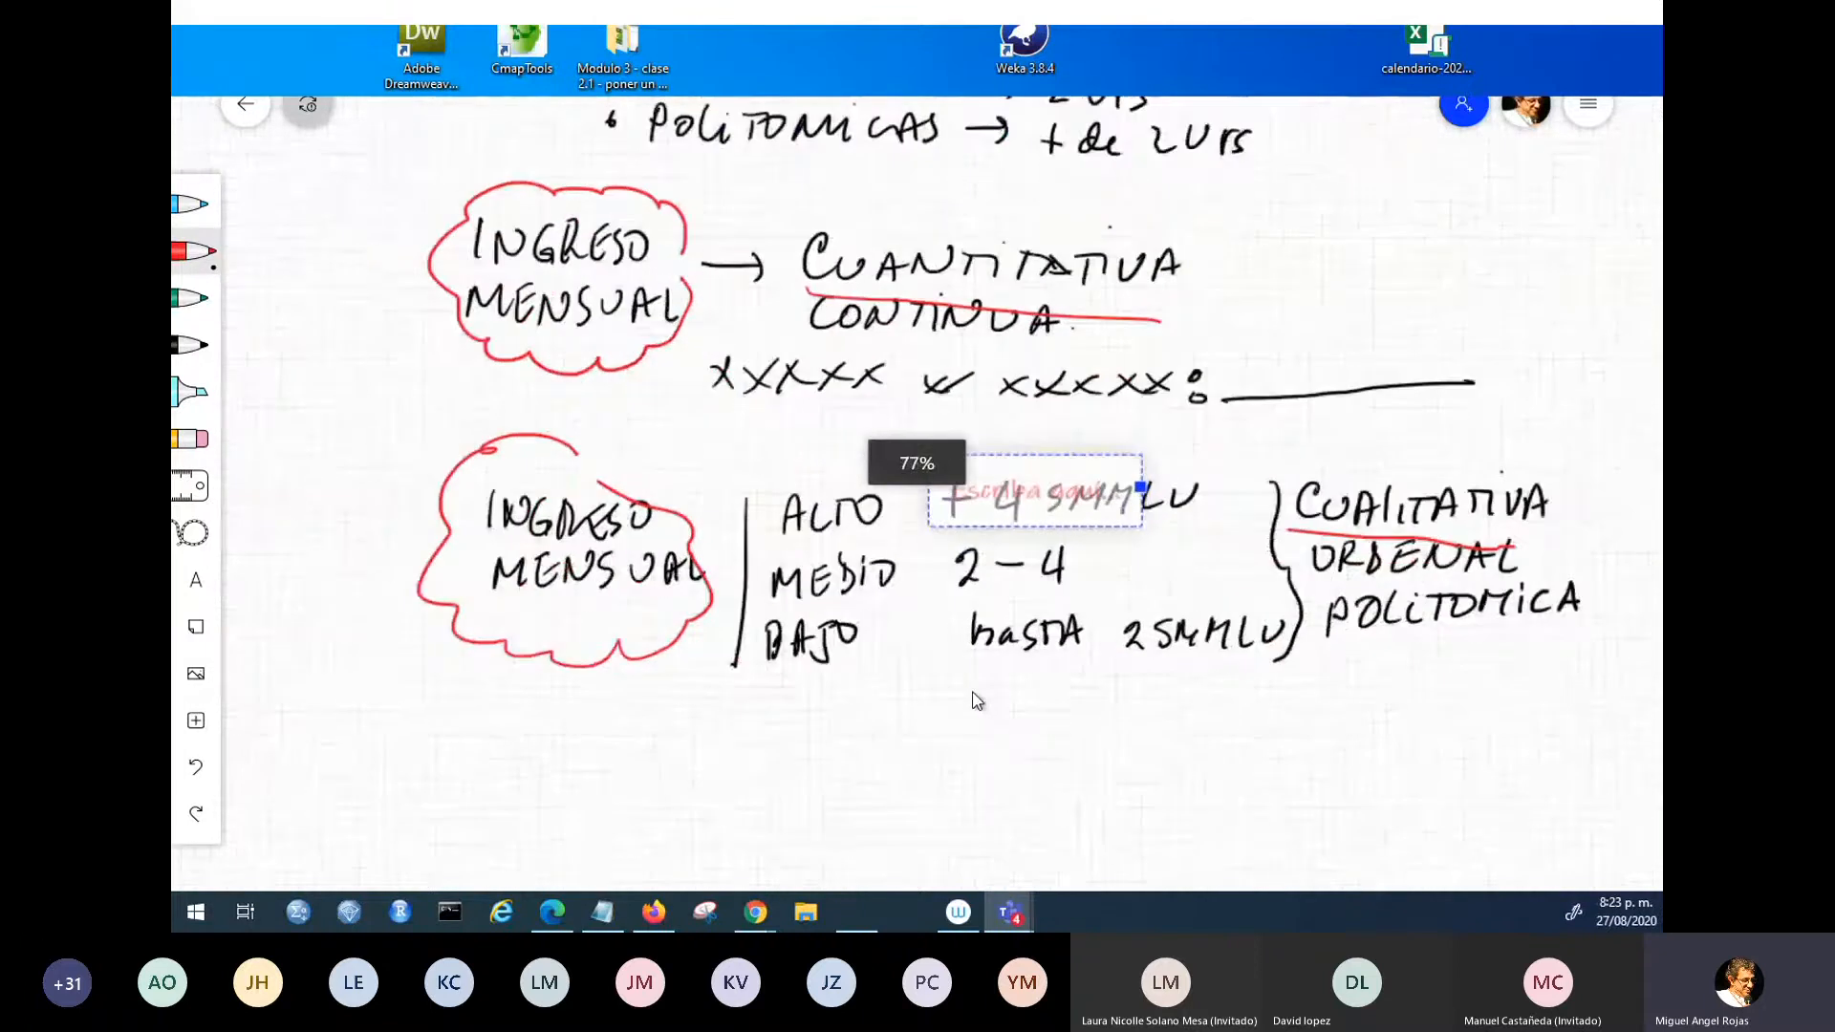
- Handwrite "RECOLECCION → ENCUESTA" with the black pen in the empty area below the INGRESO MENSUAL table
drag(966, 707, 1004, 376)
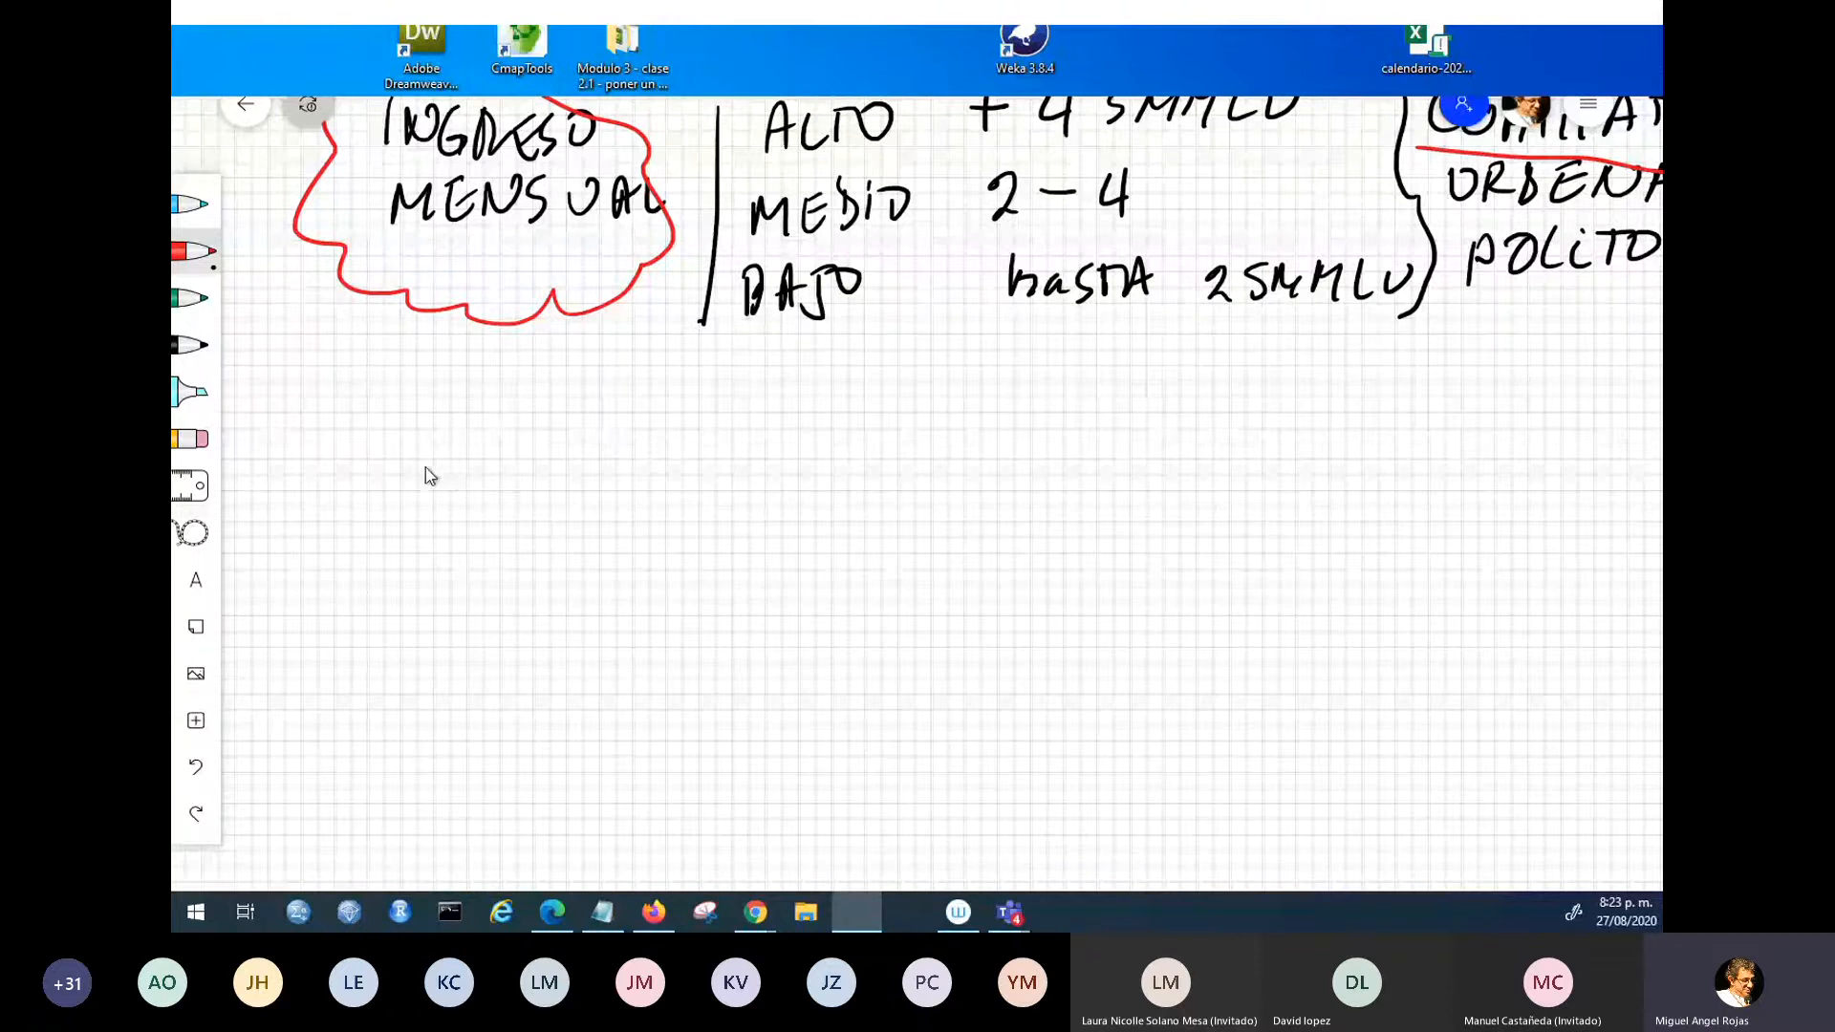
mouse_move(437, 447)
mouse_down()
mouse_move(439, 496)
mouse_move(478, 476)
mouse_move(511, 505)
mouse_move(546, 487)
mouse_move(635, 516)
mouse_up()
click(192, 346)
mouse_move(665, 473)
mouse_down()
mouse_move(653, 509)
mouse_move(789, 465)
mouse_move(908, 485)
mouse_up()
mouse_move(893, 472)
mouse_down()
mouse_move(894, 495)
mouse_move(1086, 474)
mouse_move(1101, 497)
mouse_up()
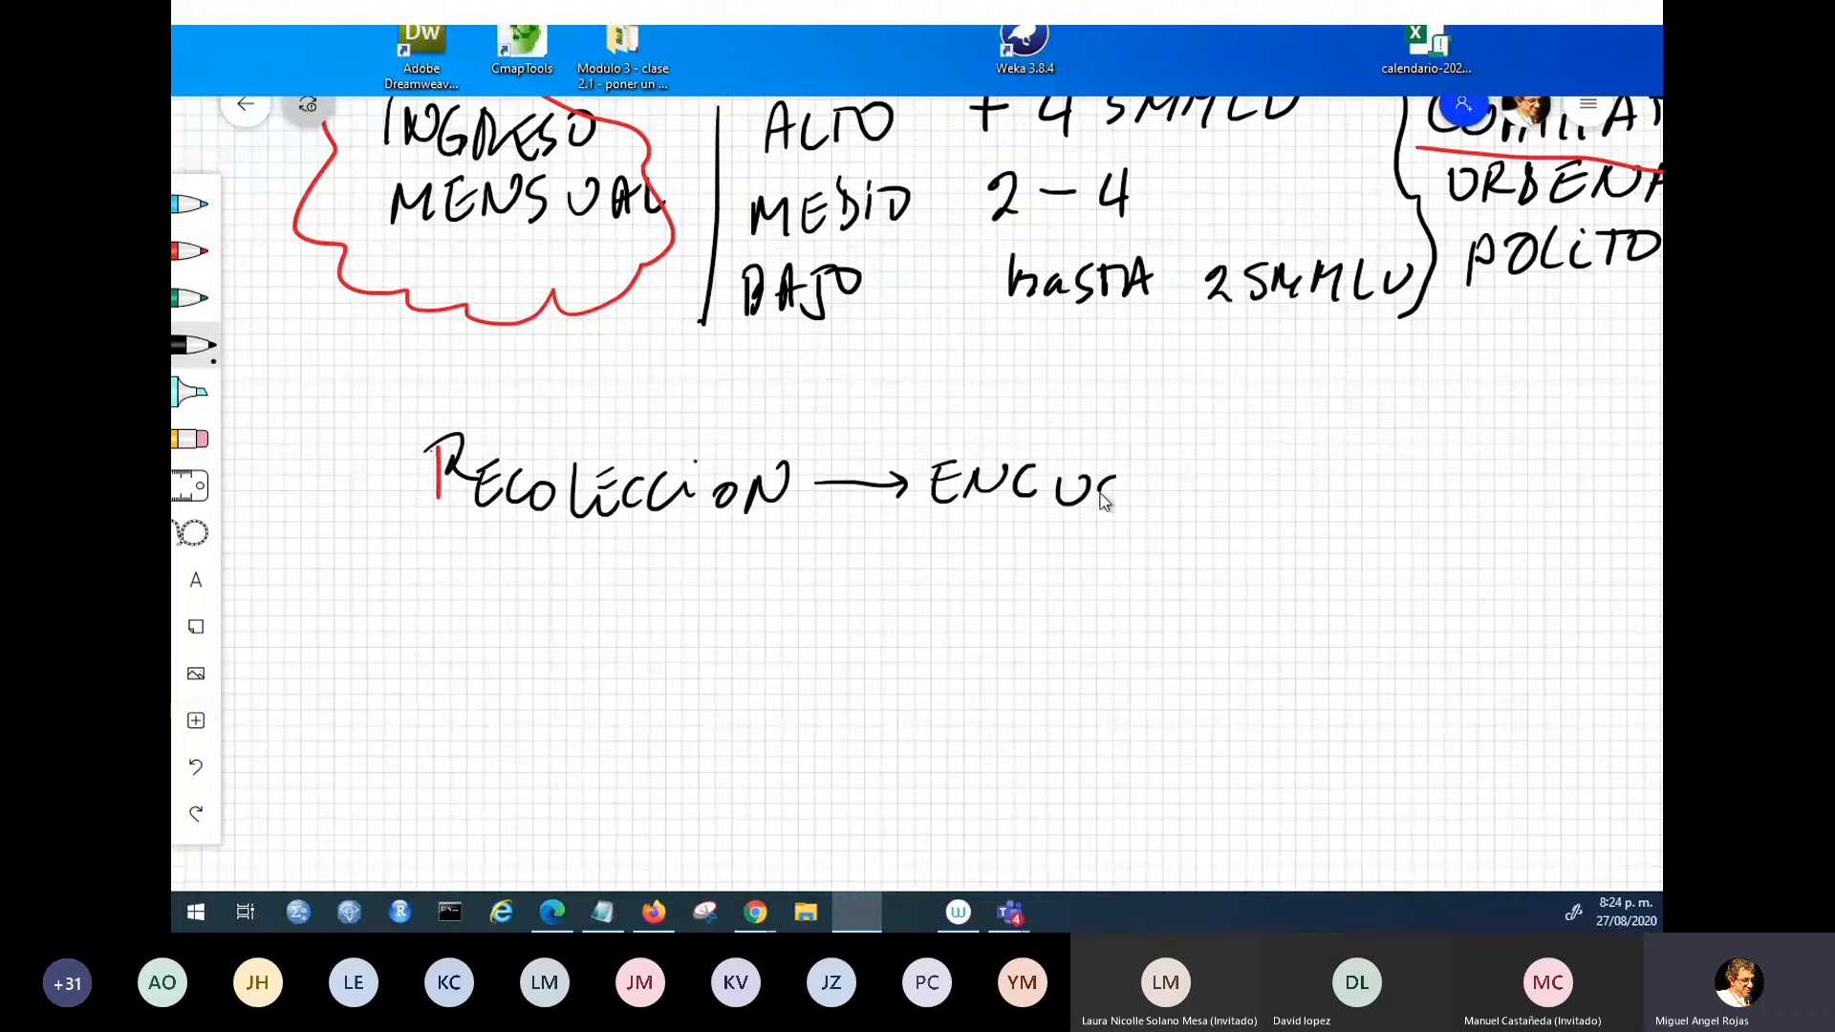
drag(1100, 493, 1120, 507)
drag(1148, 478, 1131, 503)
drag(1167, 472, 1162, 501)
drag(1155, 473, 1183, 469)
drag(1181, 501, 1208, 500)
drag(1184, 488, 1206, 486)
- Draw a branch arrow down from RECOLECCION and handwrite "TABLA DE DATOS ASOCIADOS" at its end
mouse_move(814, 514)
mouse_down()
mouse_move(885, 586)
mouse_move(881, 608)
mouse_up()
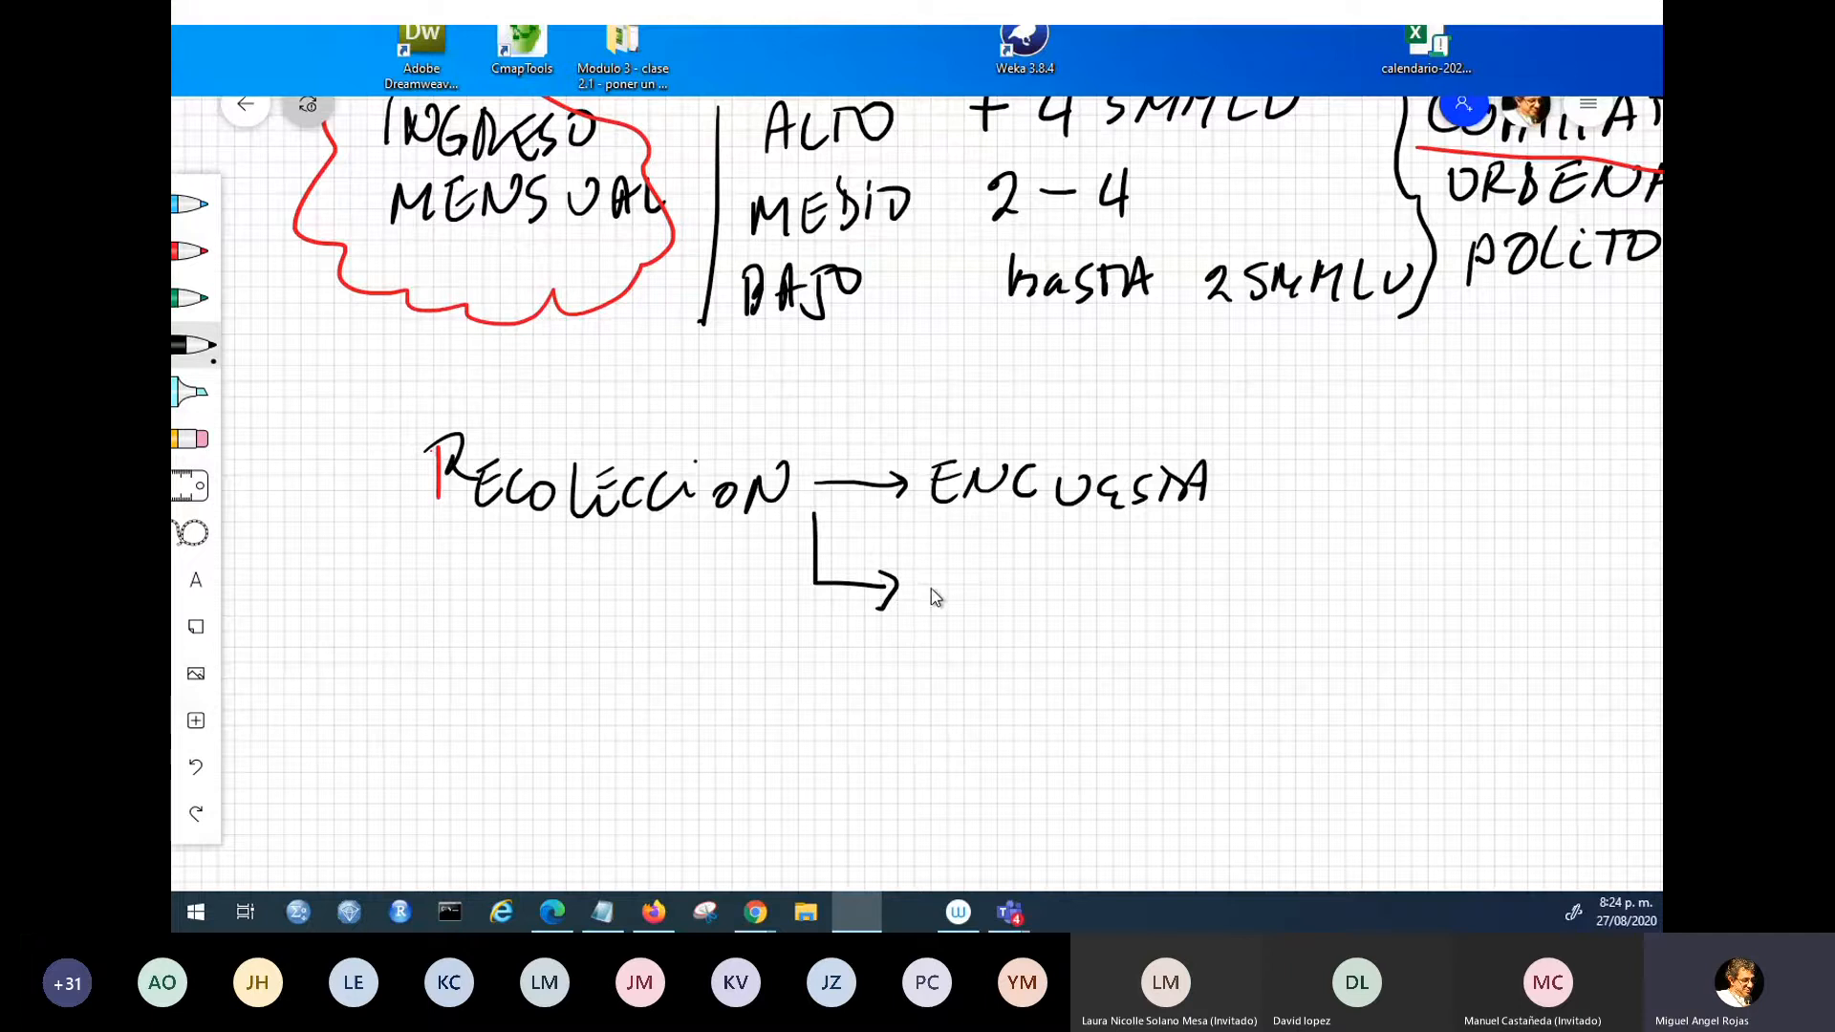
mouse_move(919, 570)
mouse_down()
mouse_move(935, 602)
mouse_move(967, 566)
mouse_move(981, 602)
mouse_move(1073, 604)
mouse_up()
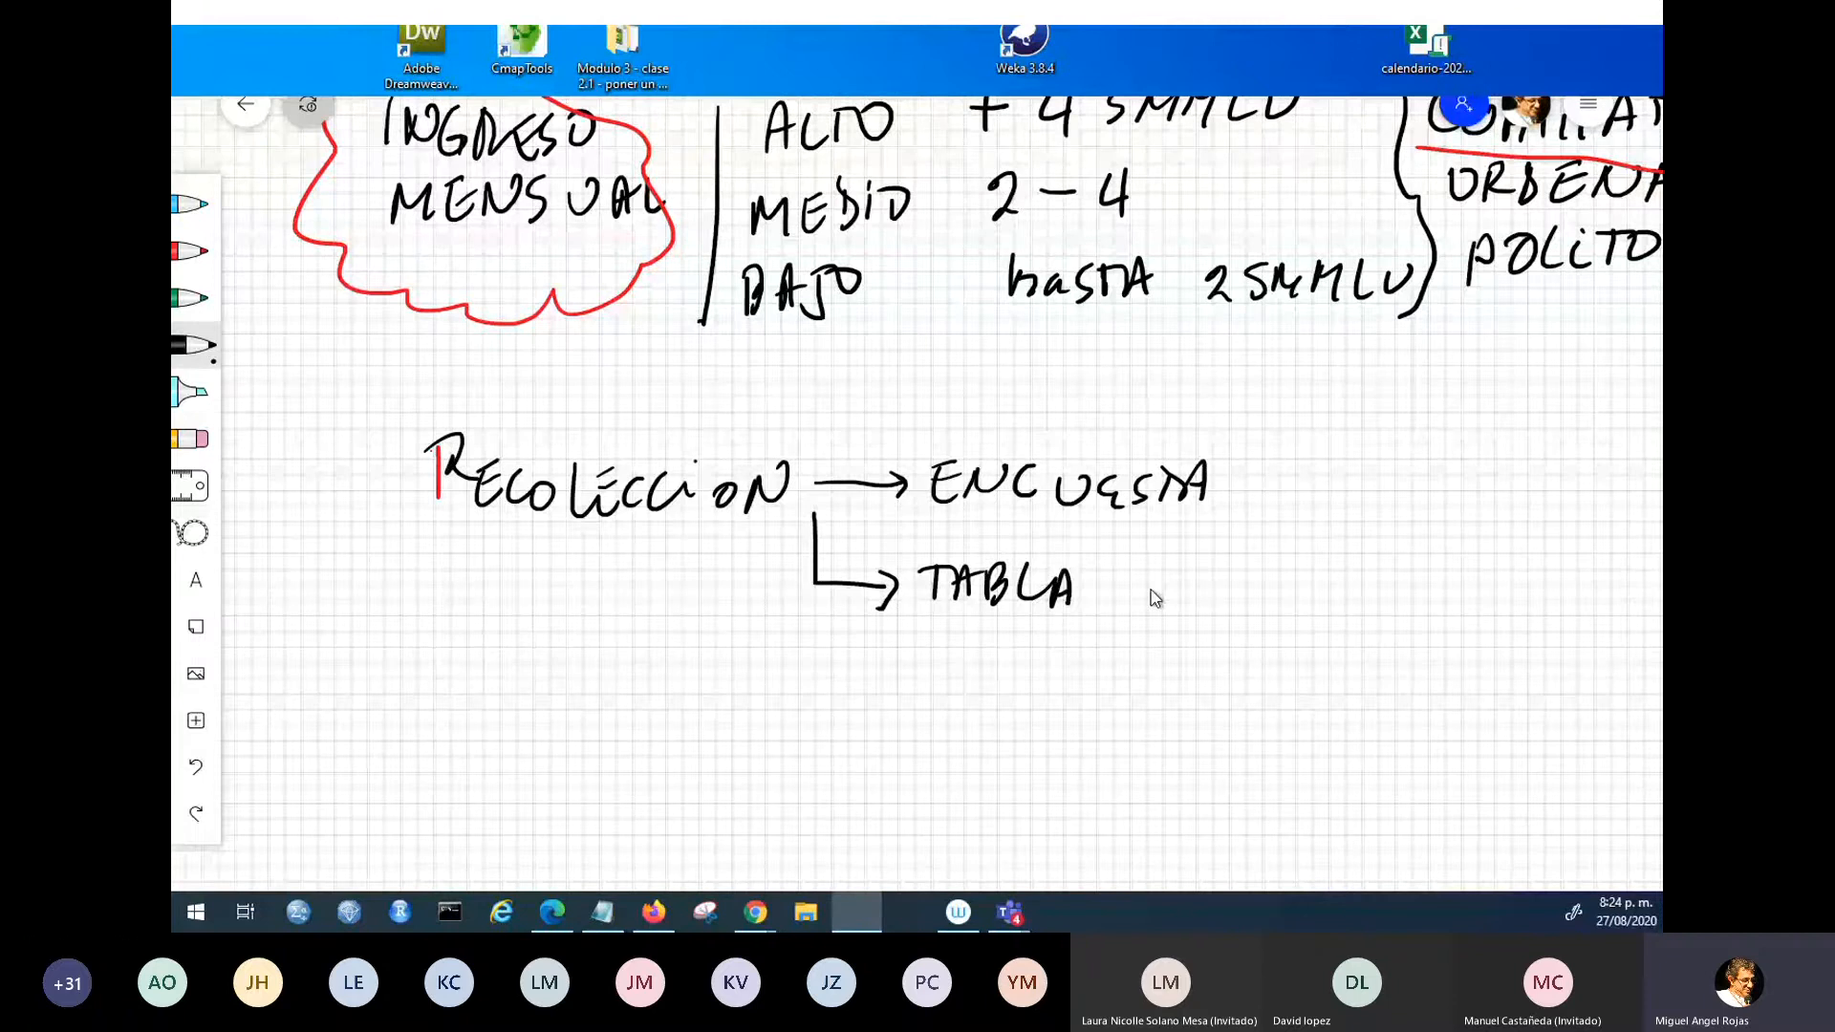
drag(1154, 564, 1177, 562)
drag(1154, 583, 1216, 597)
drag(1234, 597, 1247, 571)
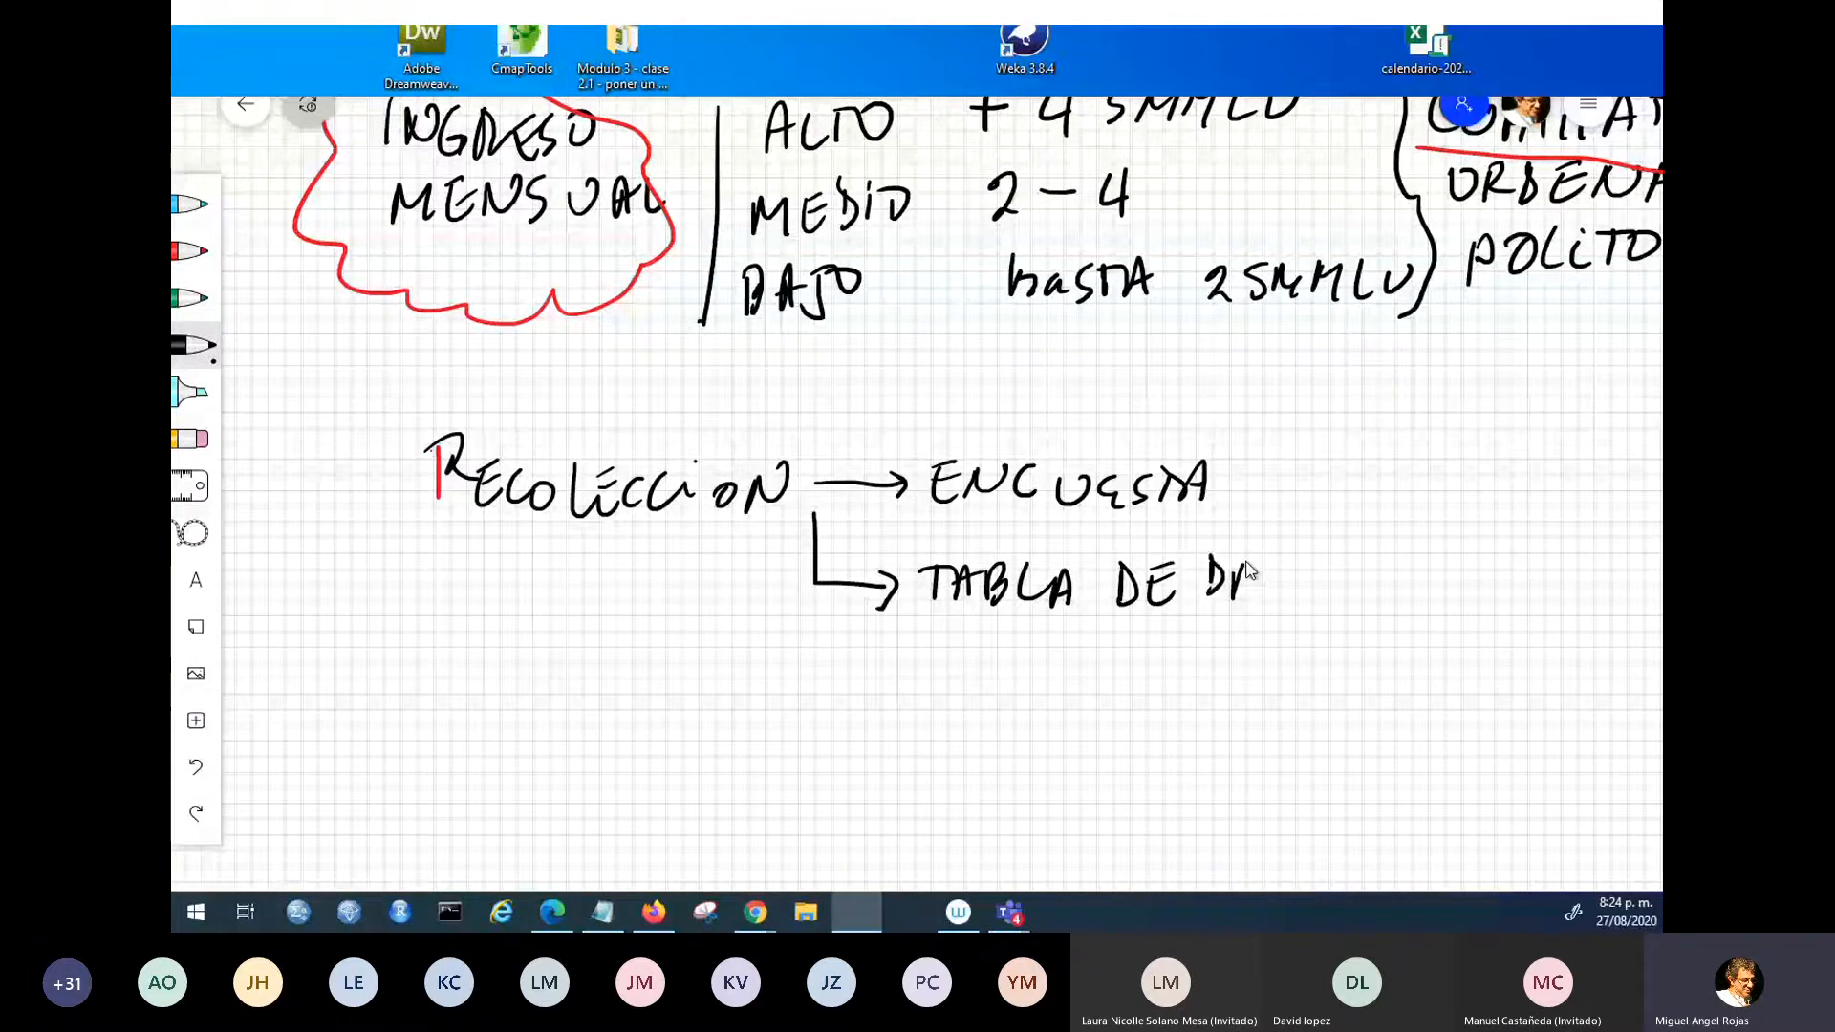
drag(1247, 571, 1328, 566)
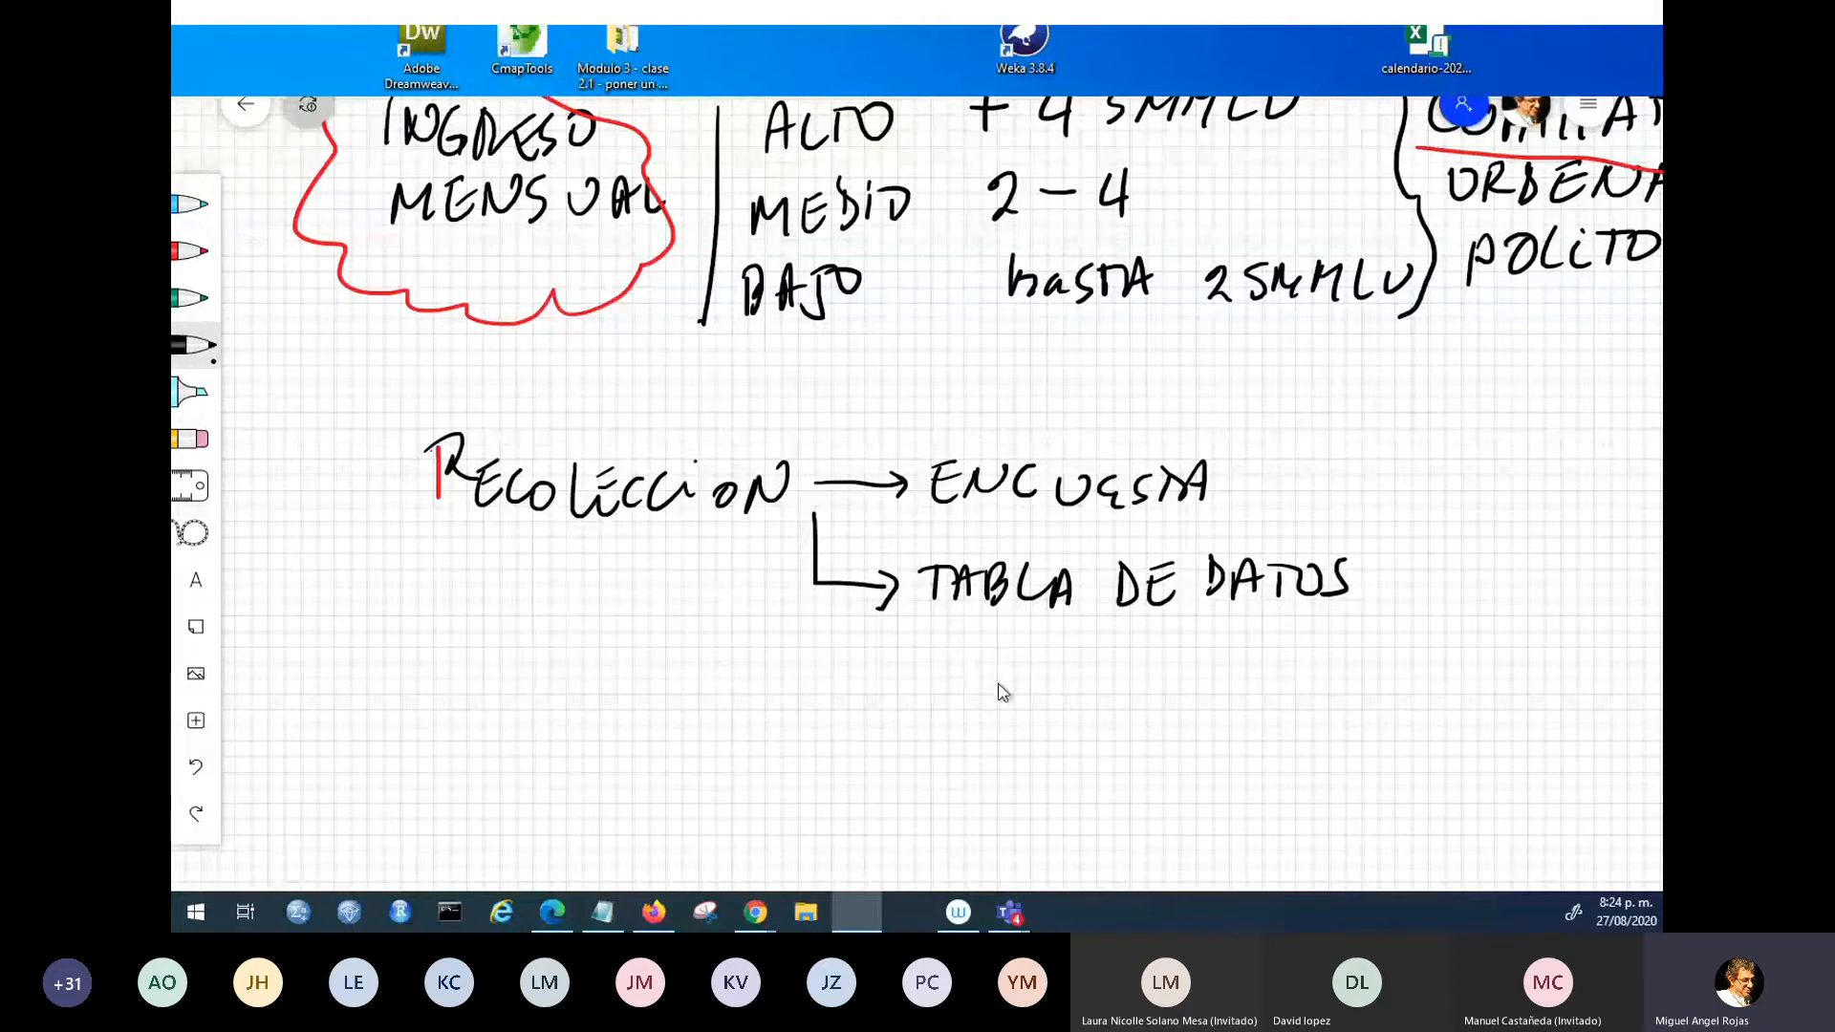
mouse_move(1005, 660)
mouse_down()
mouse_move(1163, 639)
mouse_move(1247, 667)
mouse_up()
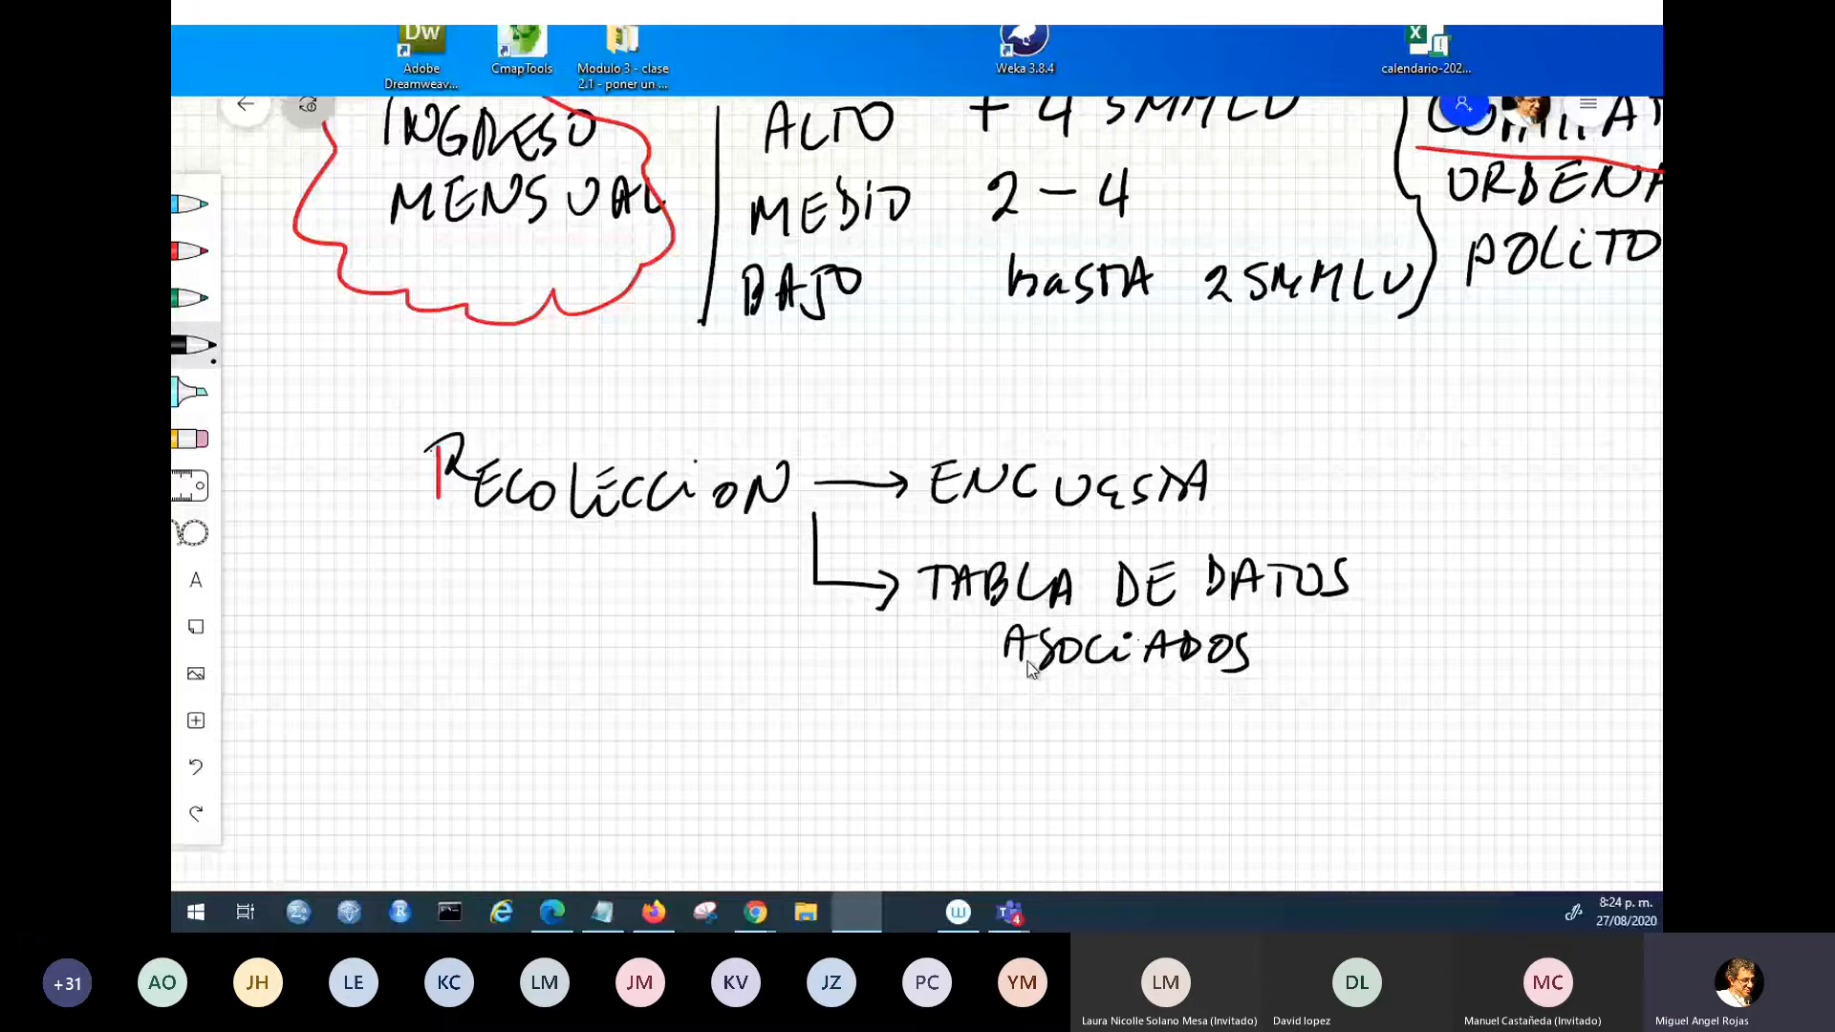
- Draw another branch arrow below the first one and handwrite "VA.DISCRE" beside TABLA DE DATOS in black
mouse_move(822, 617)
mouse_down()
mouse_move(822, 695)
mouse_move(887, 729)
mouse_up()
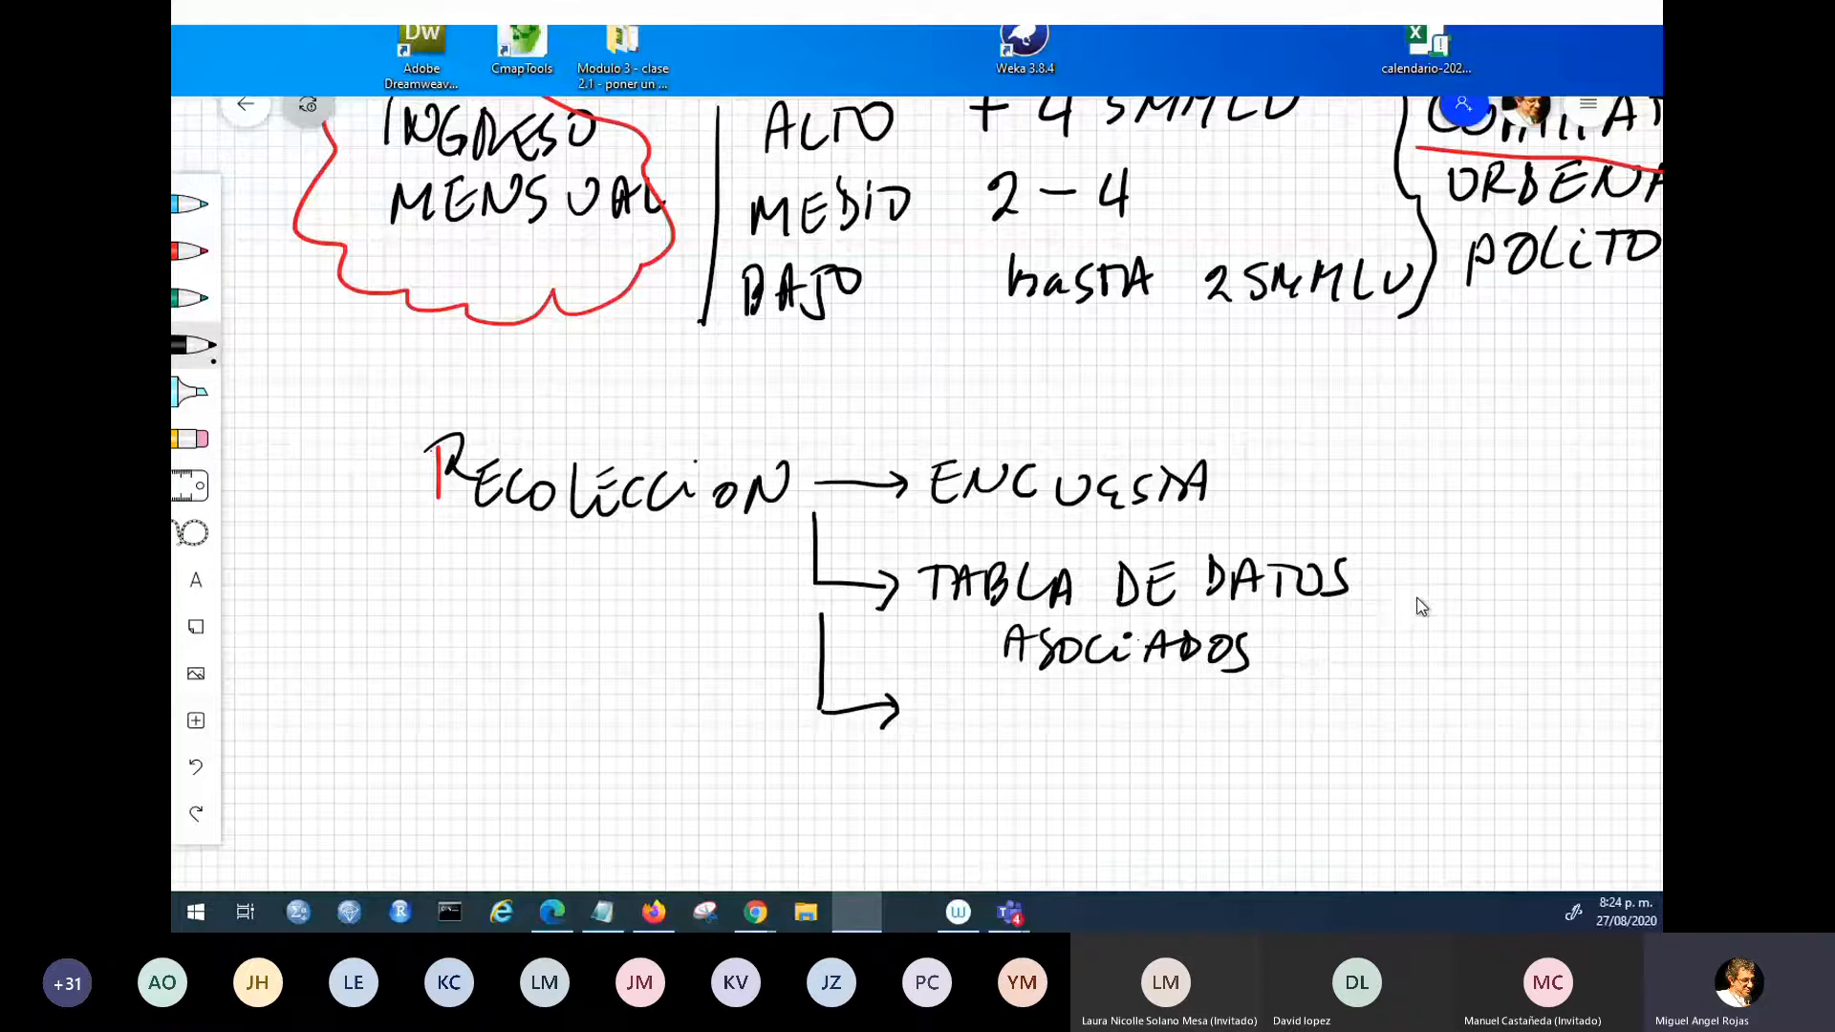
drag(1418, 564, 1416, 595)
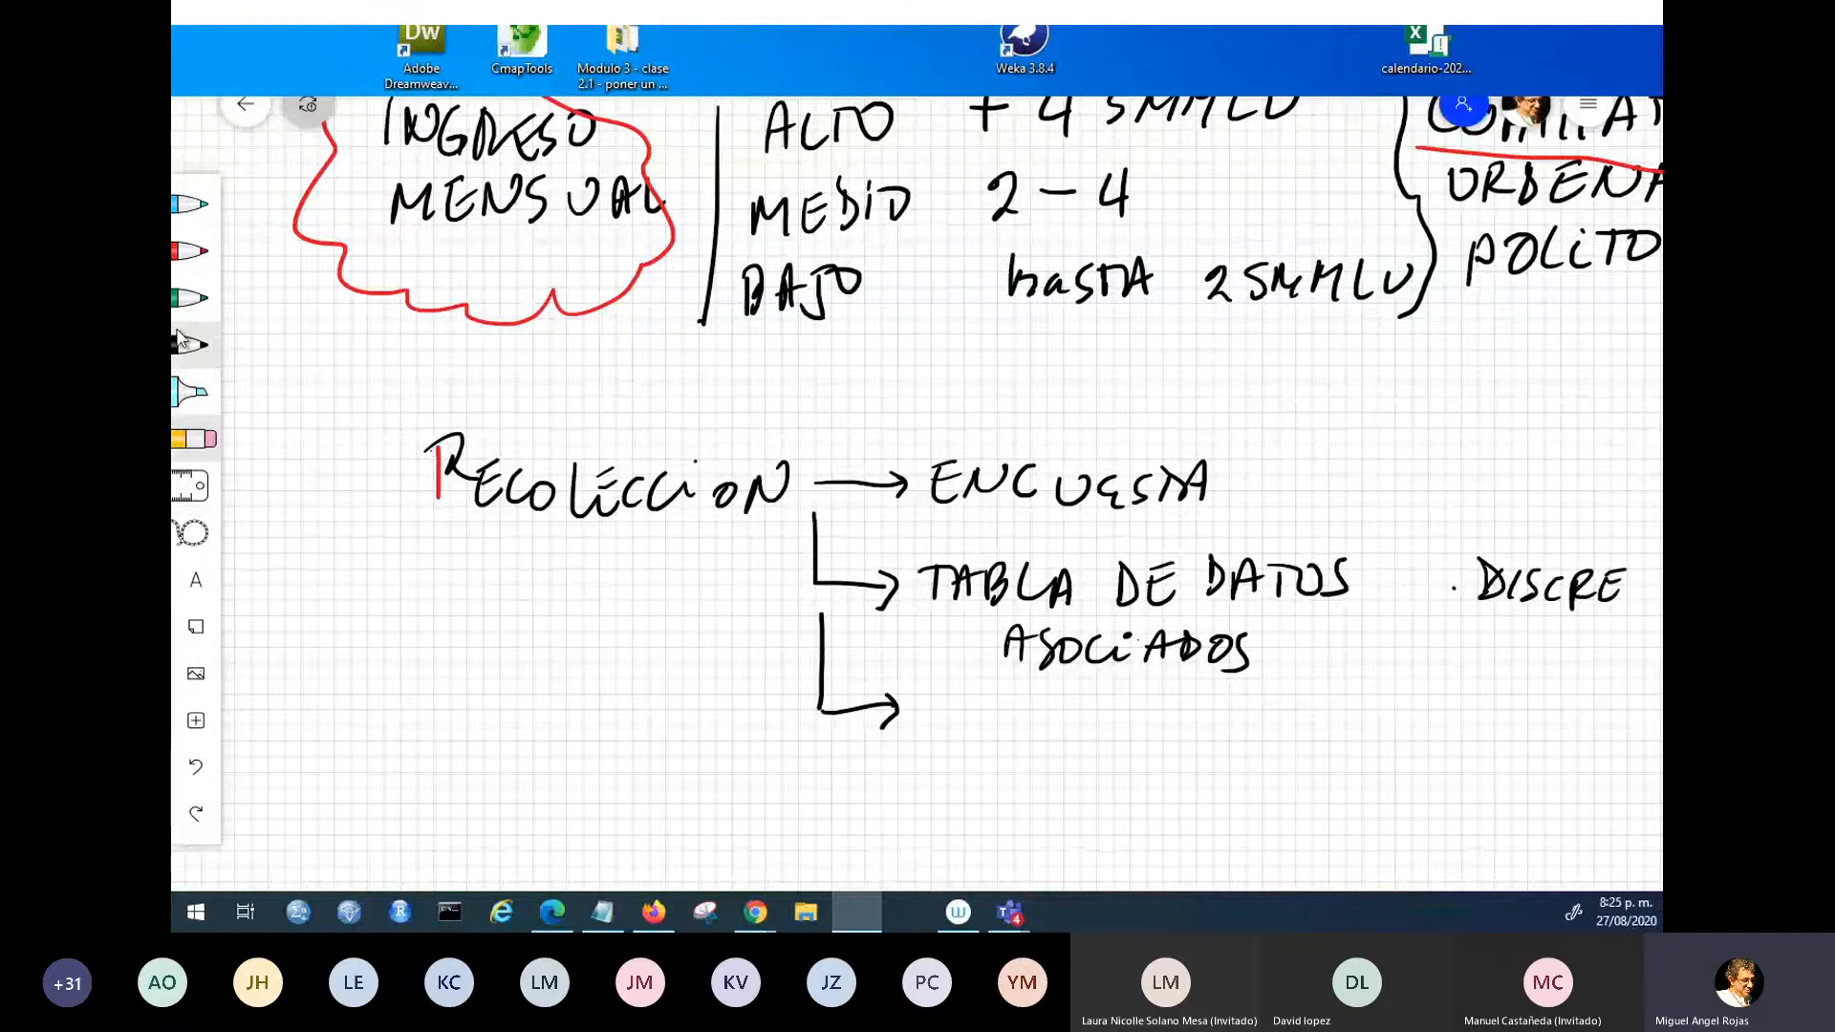
click(176, 345)
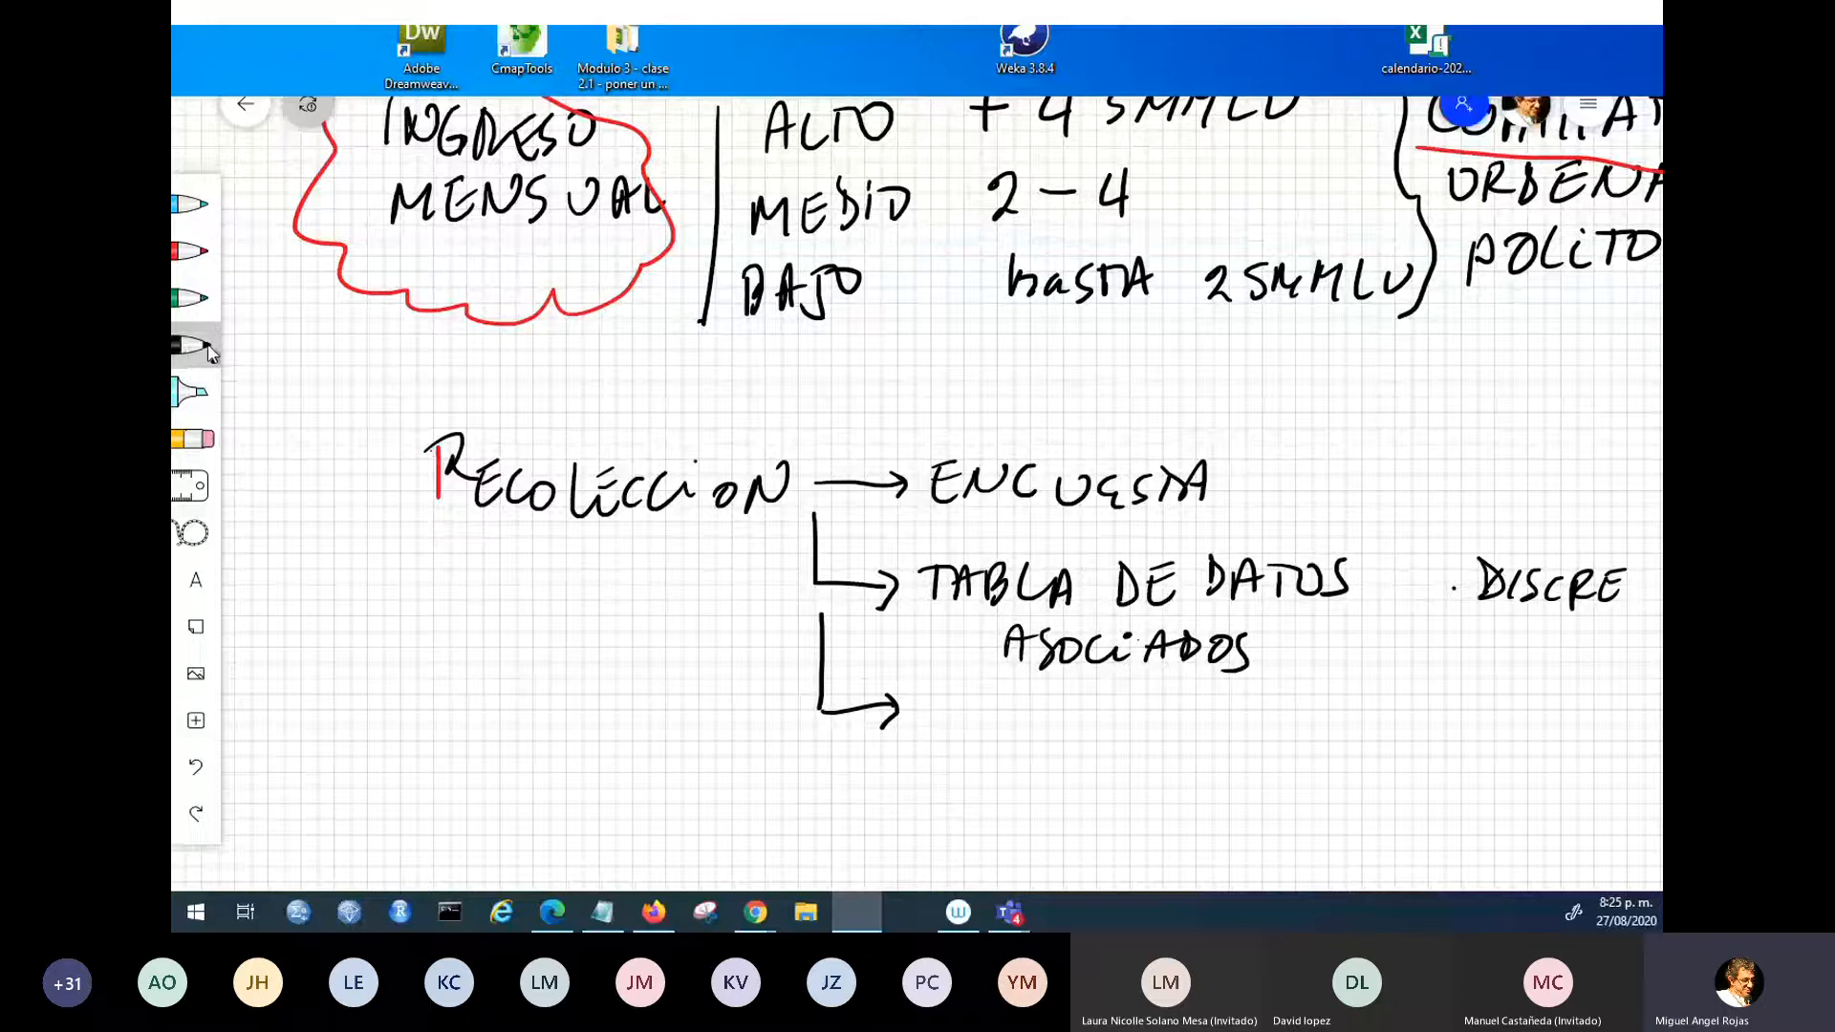
drag(1404, 568, 1437, 565)
drag(1436, 602, 1464, 600)
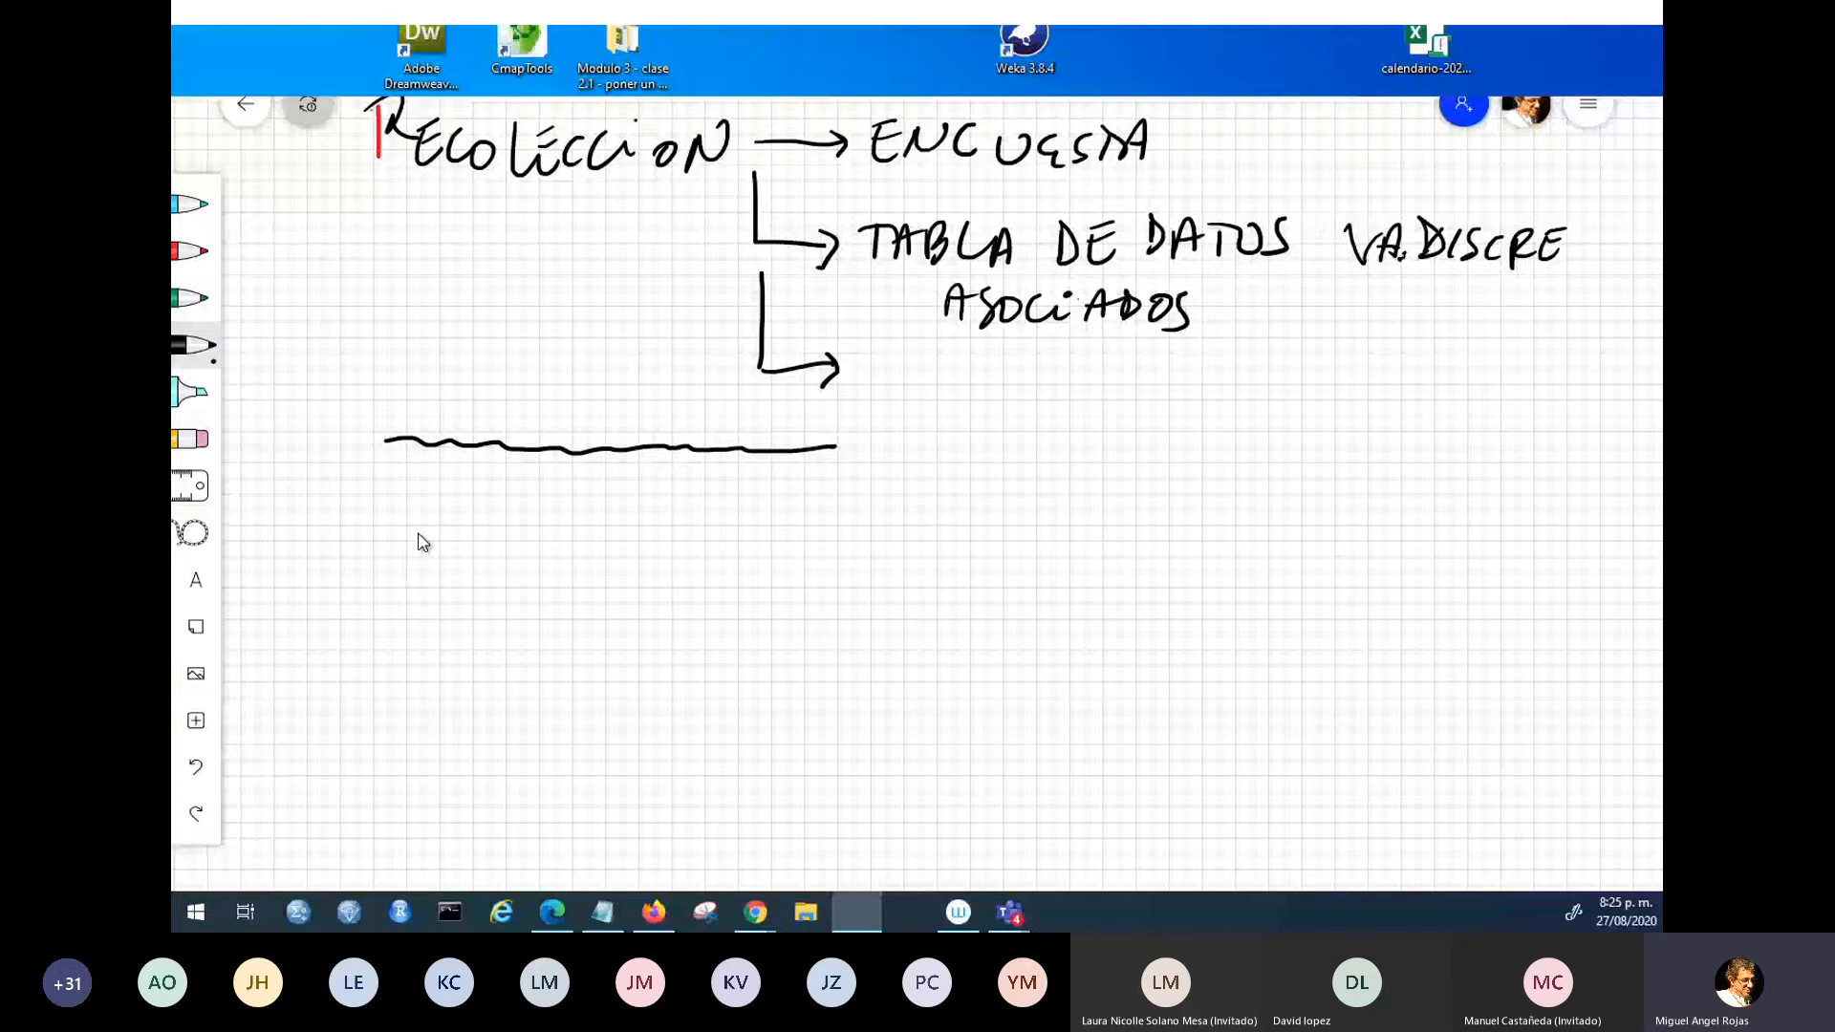
- Below the wavy divider, handwrite "PREDECIR" with one arrow to "DETERMINISTICAS" and a second arrow to "ALEATORIAS"
mouse_move(418, 528)
mouse_down()
mouse_move(426, 510)
mouse_move(458, 518)
mouse_up()
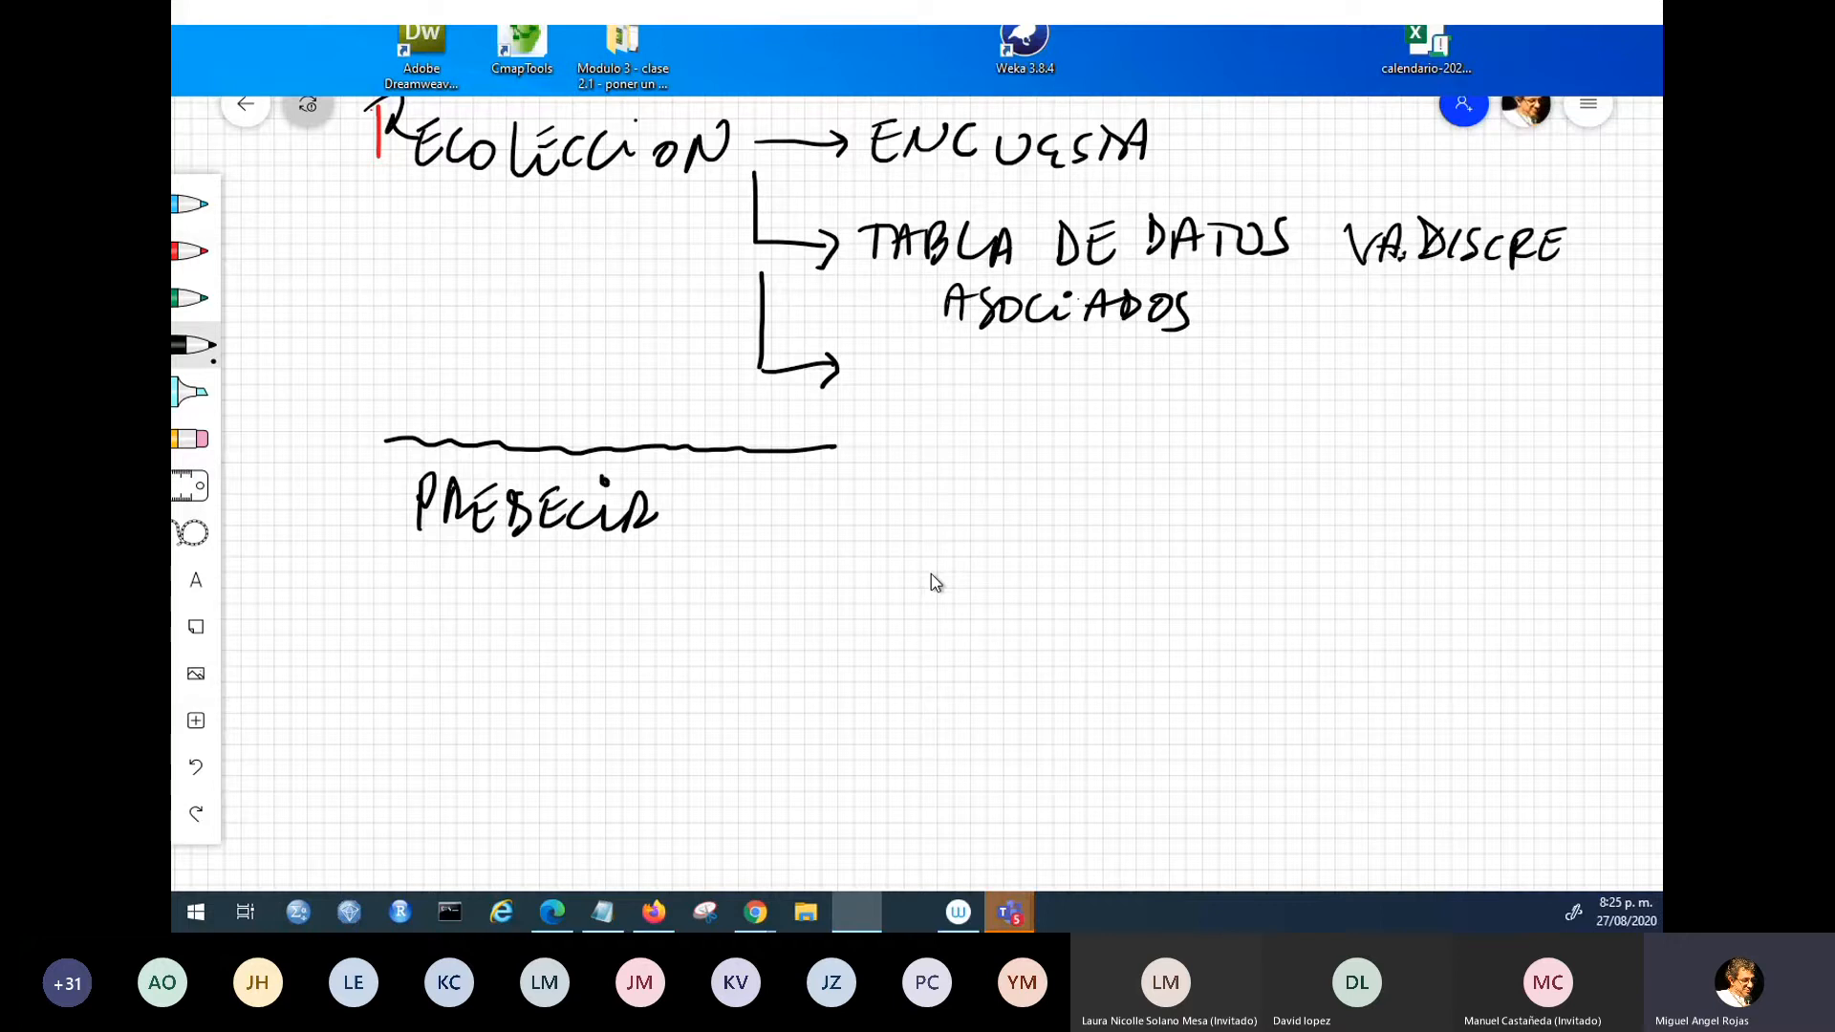
drag(686, 511, 811, 516)
mouse_move(841, 482)
mouse_down()
mouse_move(903, 540)
mouse_move(1123, 521)
mouse_up()
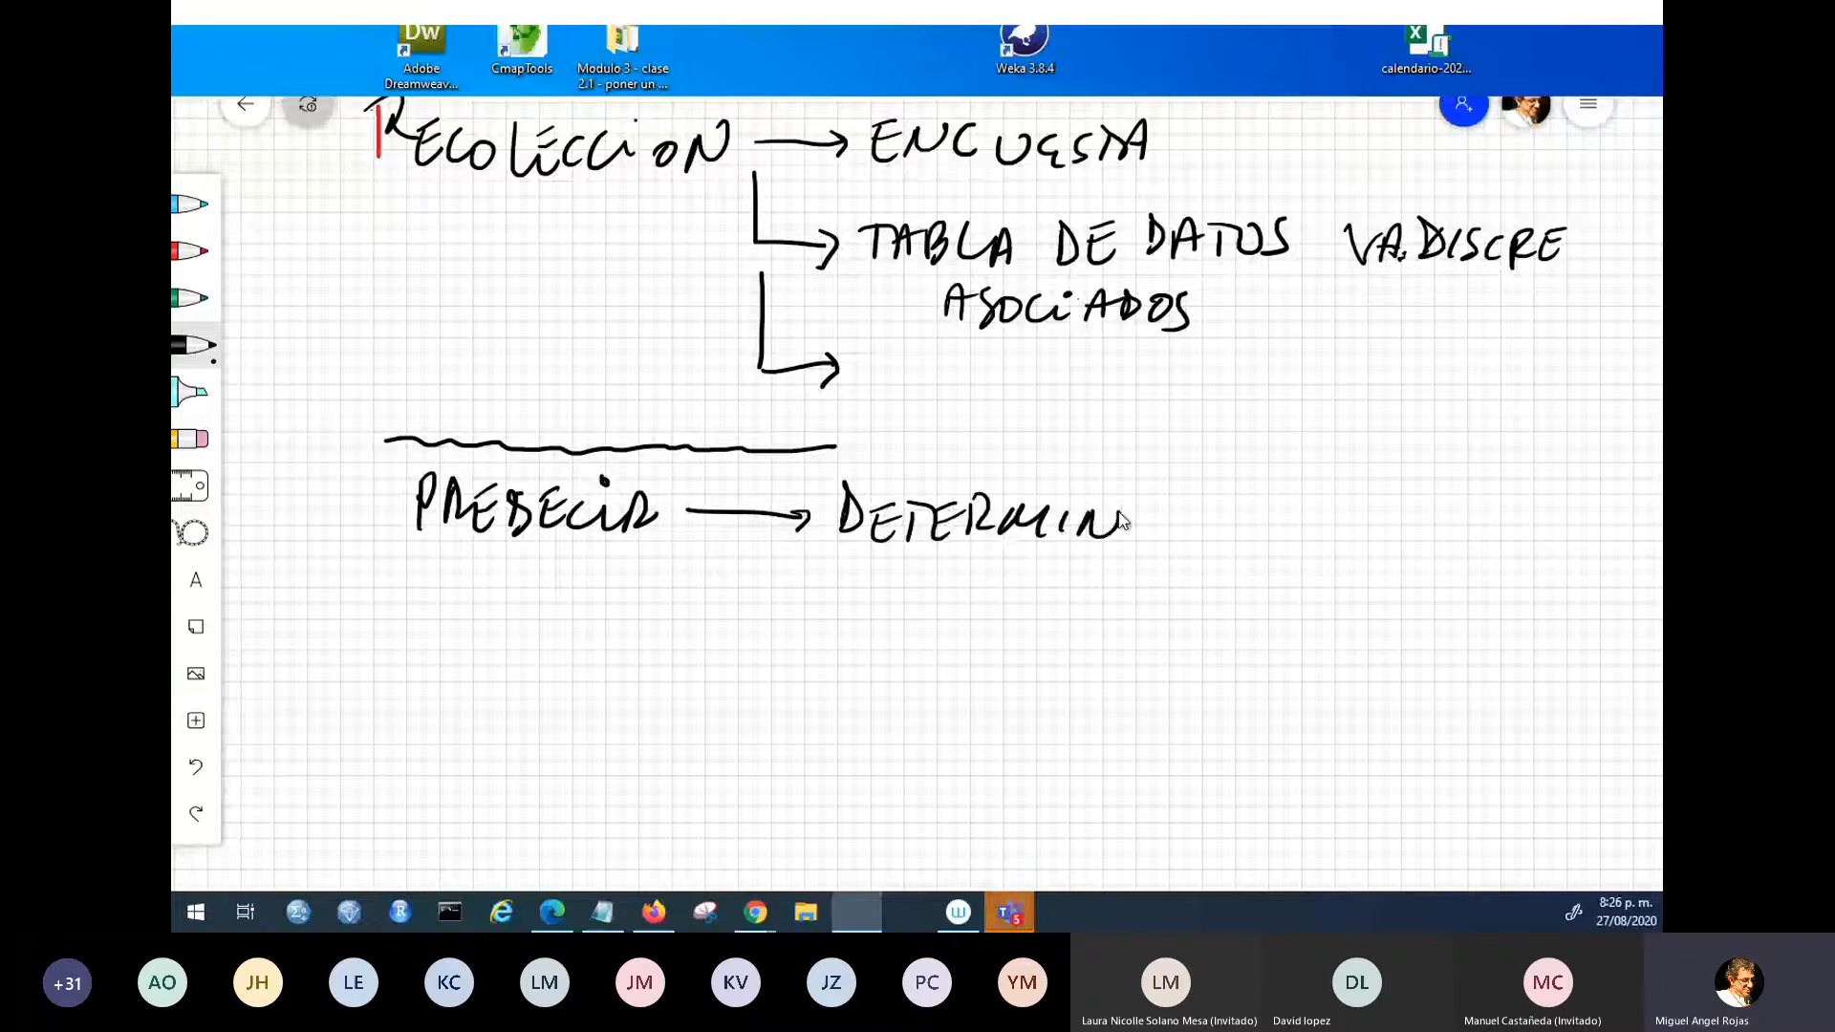
drag(1132, 526, 1318, 535)
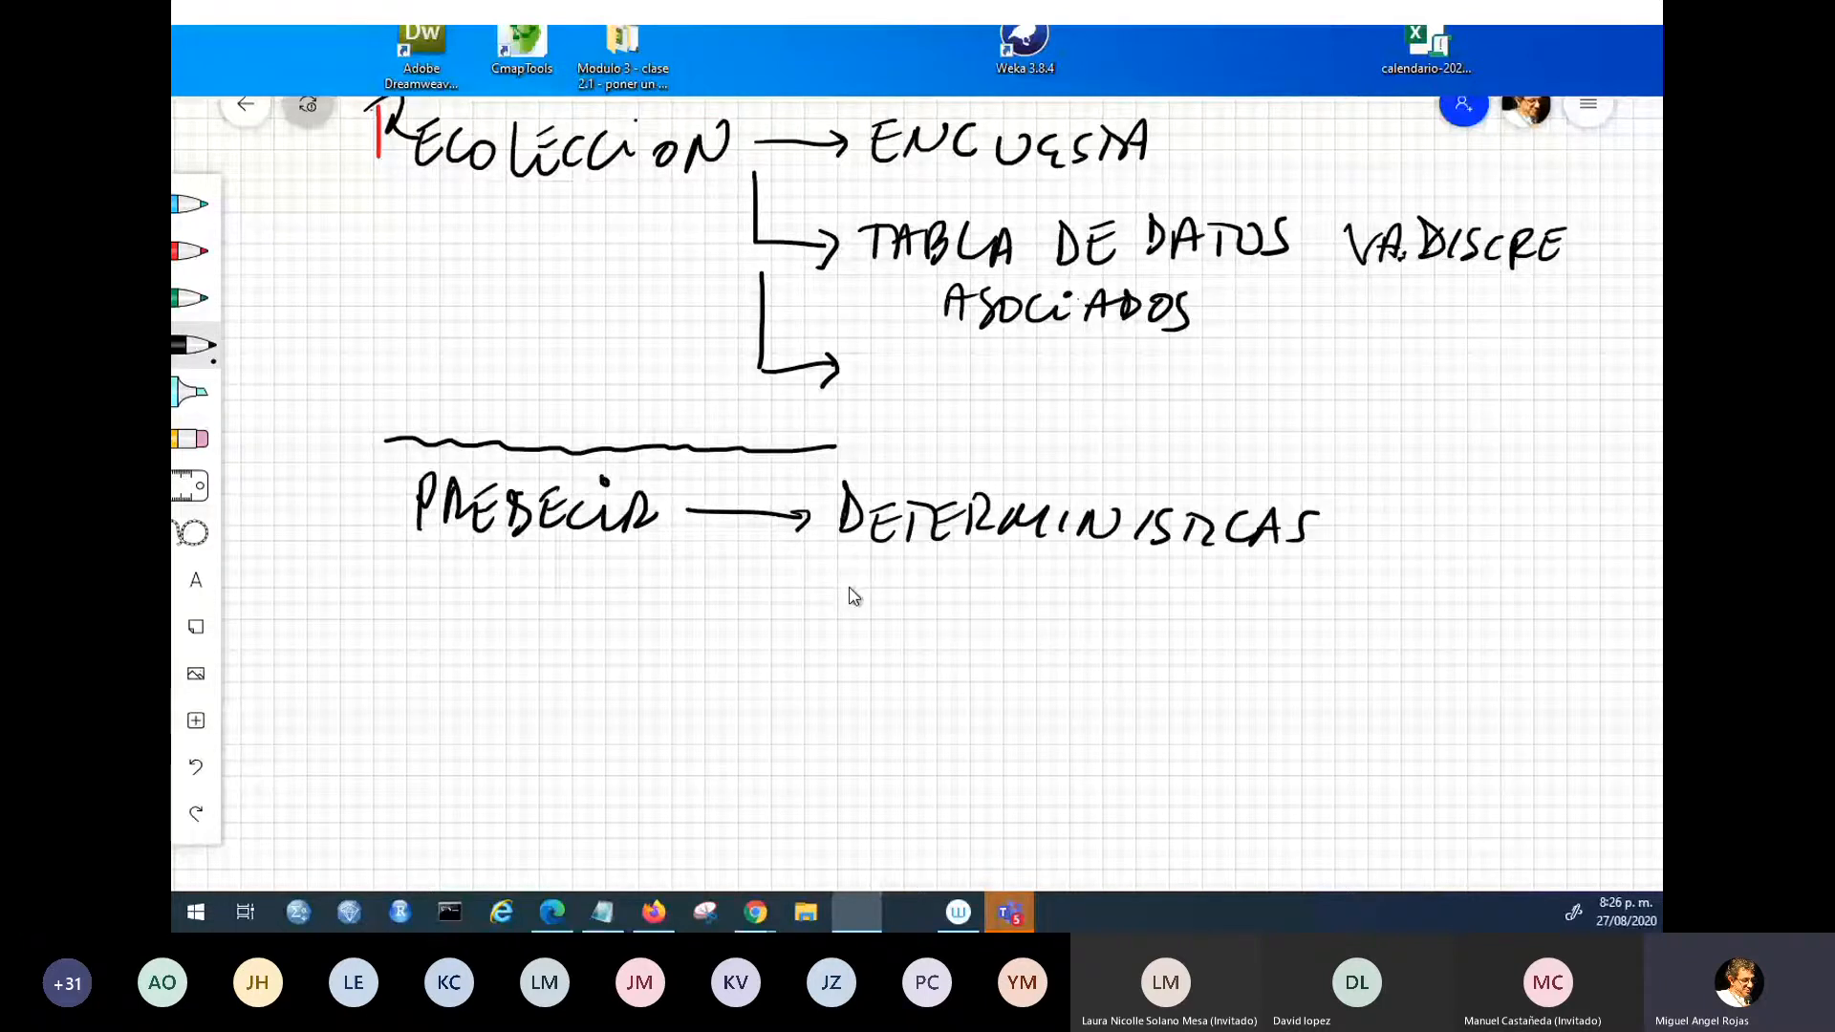
mouse_move(682, 598)
mouse_down()
mouse_move(760, 600)
mouse_move(745, 624)
mouse_move(987, 606)
mouse_move(974, 622)
mouse_move(1102, 629)
mouse_move(1159, 602)
mouse_move(1146, 626)
mouse_up()
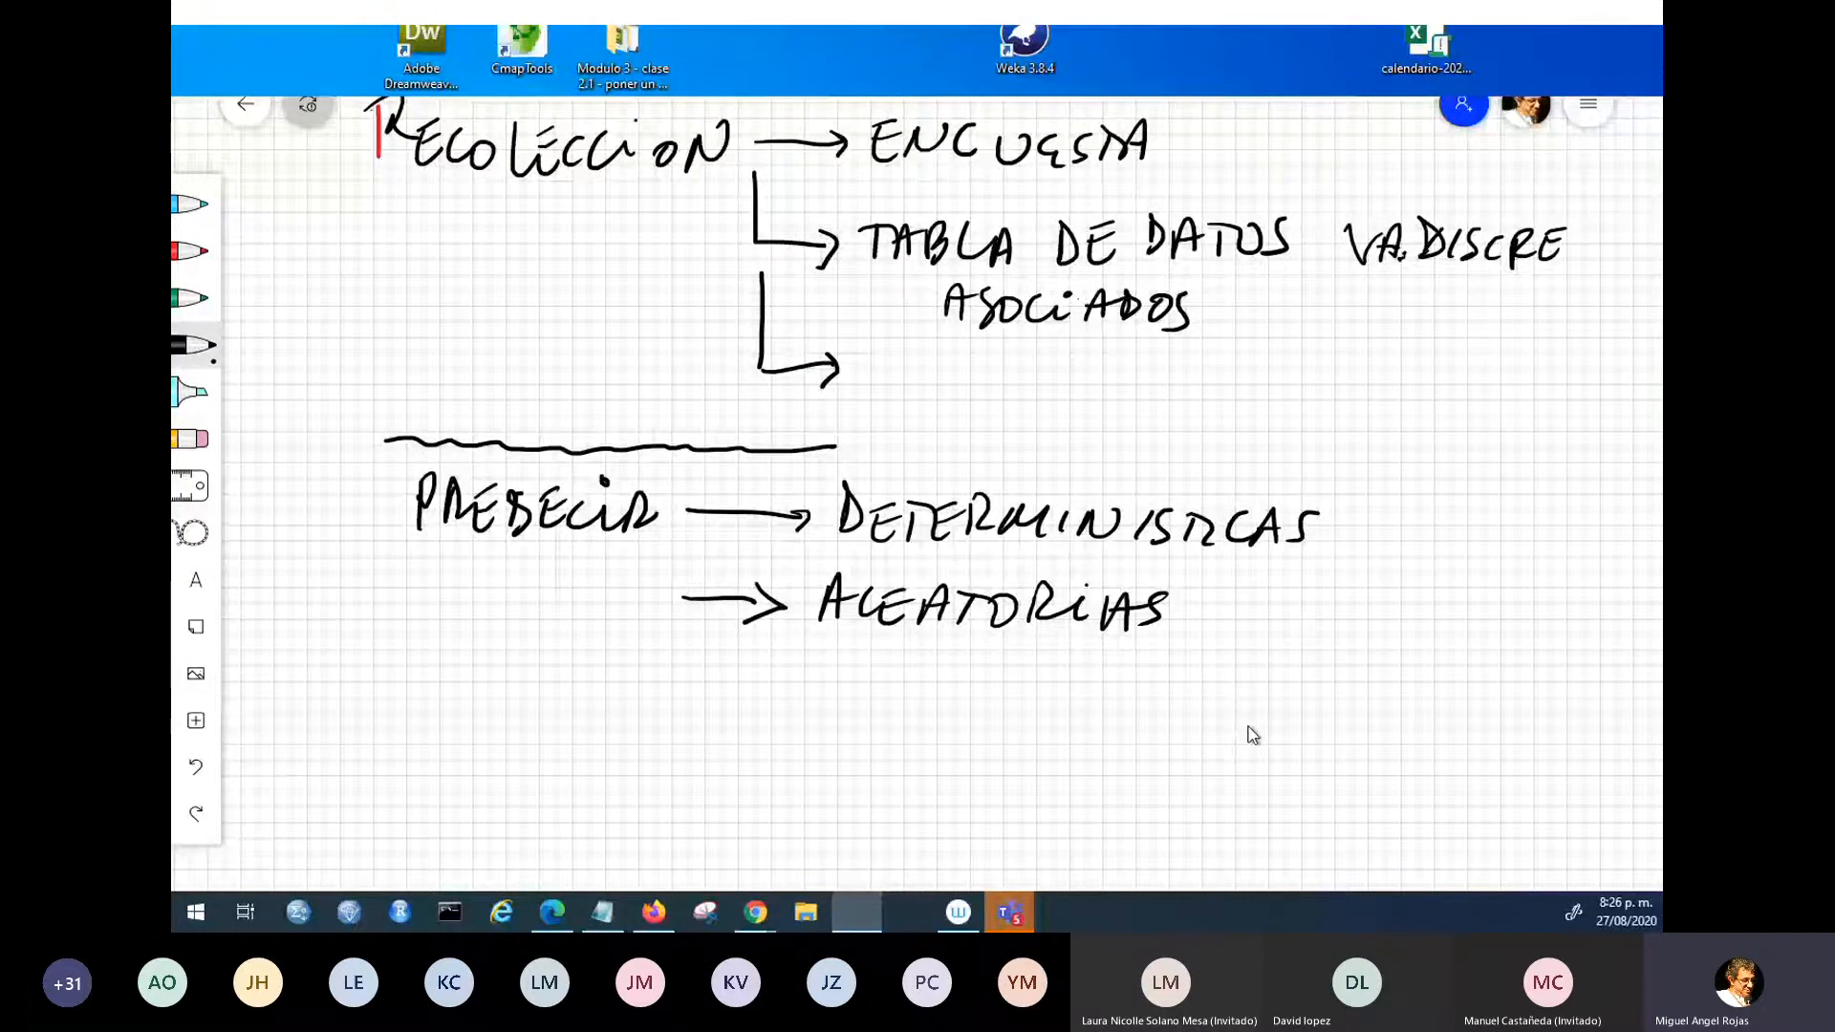
- Draw an arrow from DETERMINISTICAS and handwrite the definition "se puede establecer con certeza el vr a tomar"
drag(1387, 745, 1026, 708)
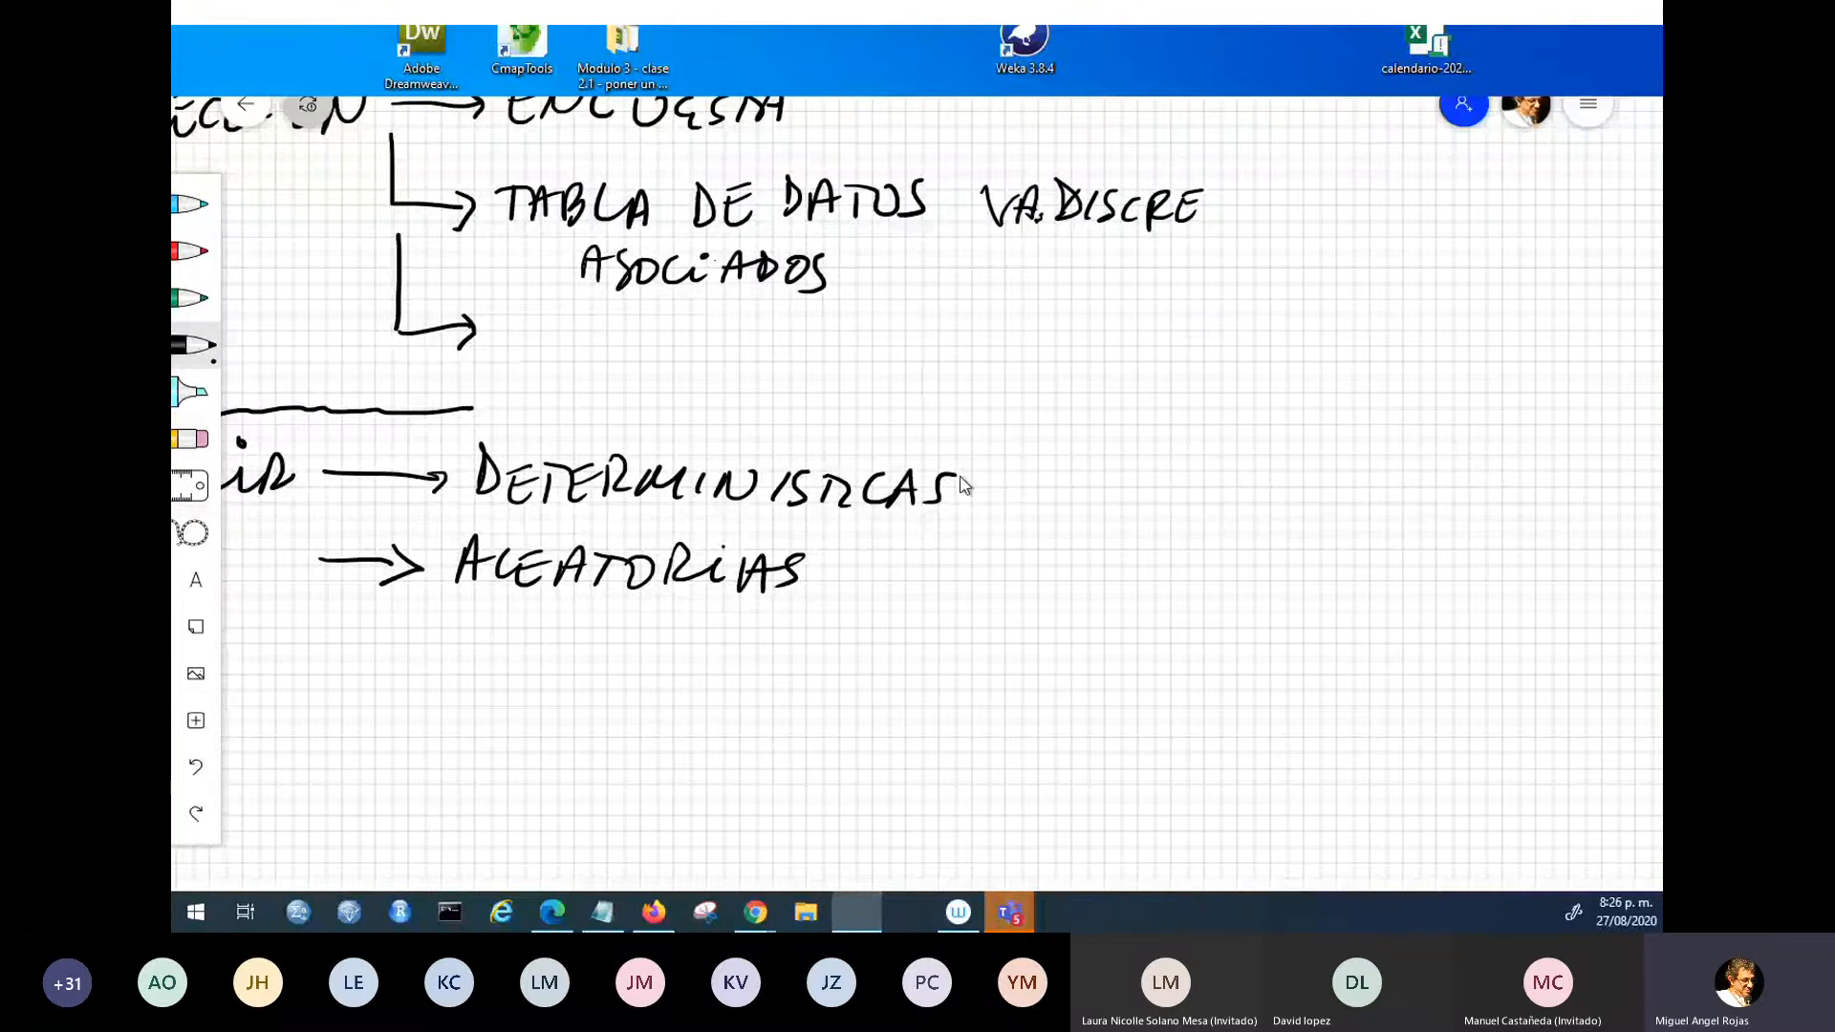
mouse_move(961, 494)
mouse_down()
mouse_move(1035, 493)
mouse_move(1067, 514)
mouse_move(1406, 504)
mouse_up()
drag(1393, 486, 1435, 498)
drag(1528, 497, 1620, 489)
mouse_move(1099, 520)
mouse_down()
mouse_move(1107, 547)
mouse_move(1276, 554)
mouse_up()
drag(1266, 532, 1349, 561)
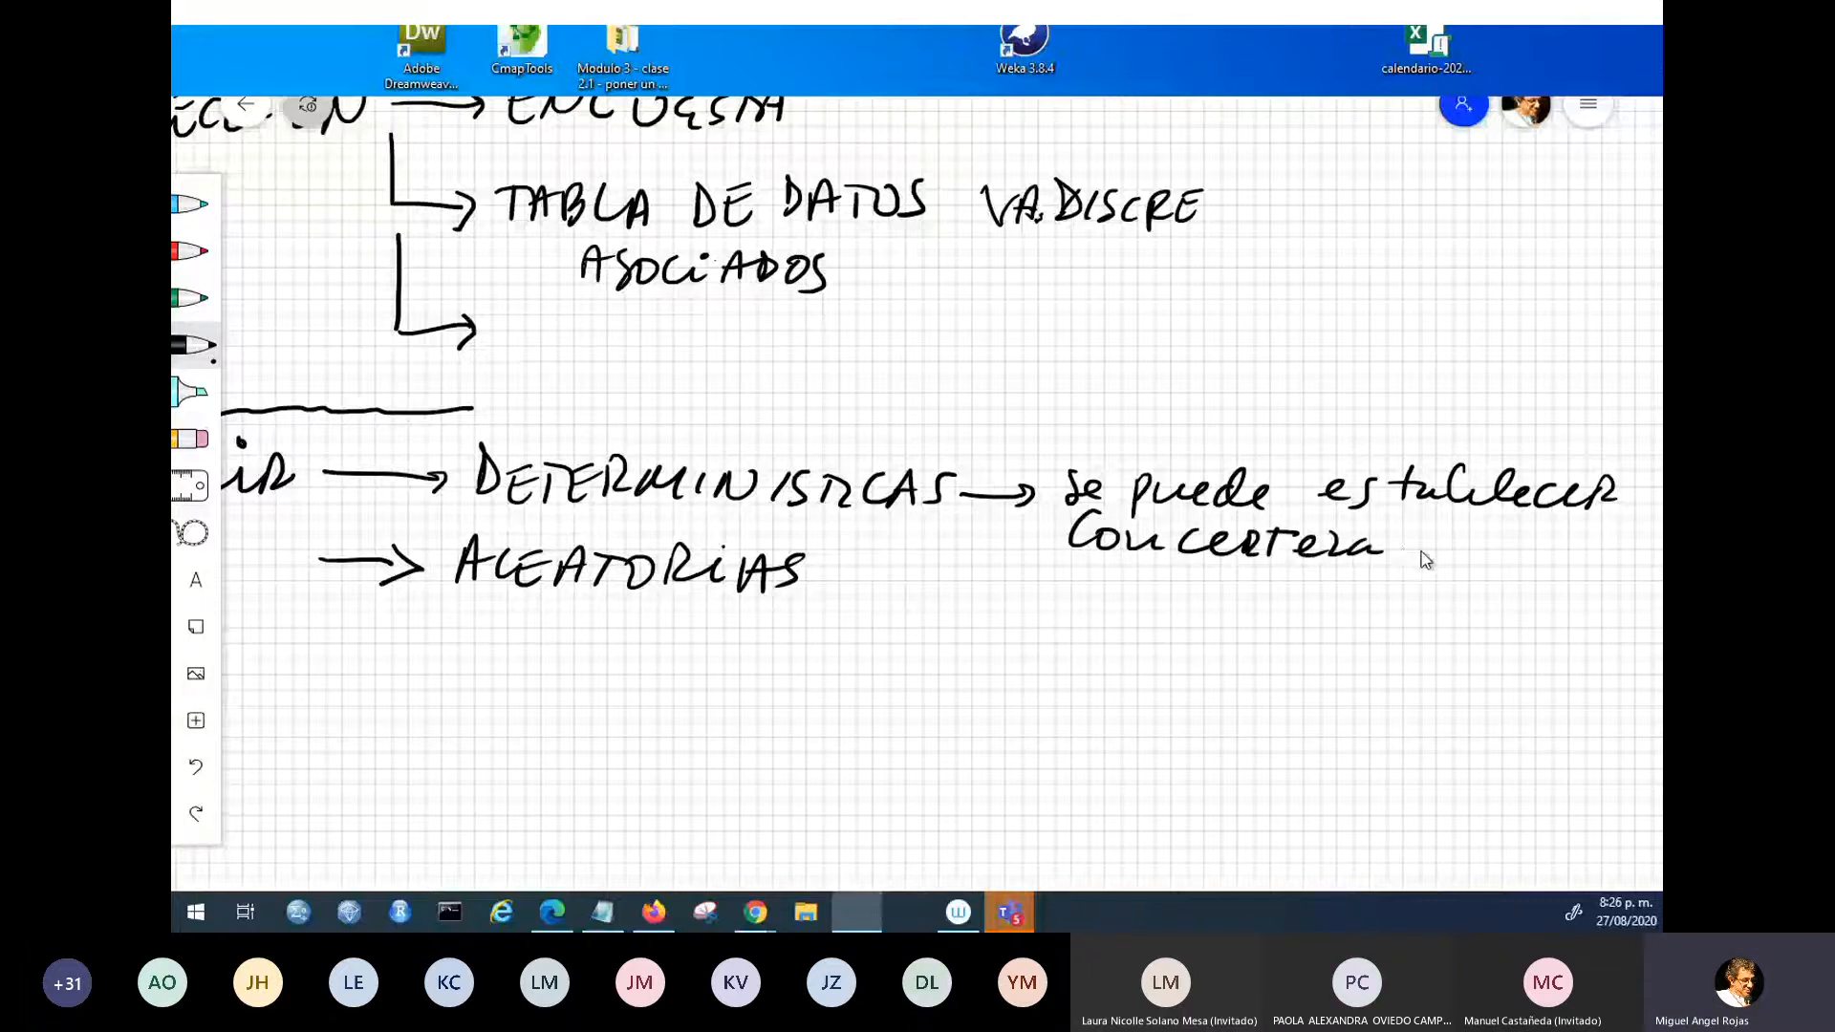
drag(1525, 555, 1552, 541)
mouse_move(1094, 578)
mouse_down()
mouse_move(1099, 594)
mouse_move(1216, 602)
mouse_move(1270, 584)
mouse_up()
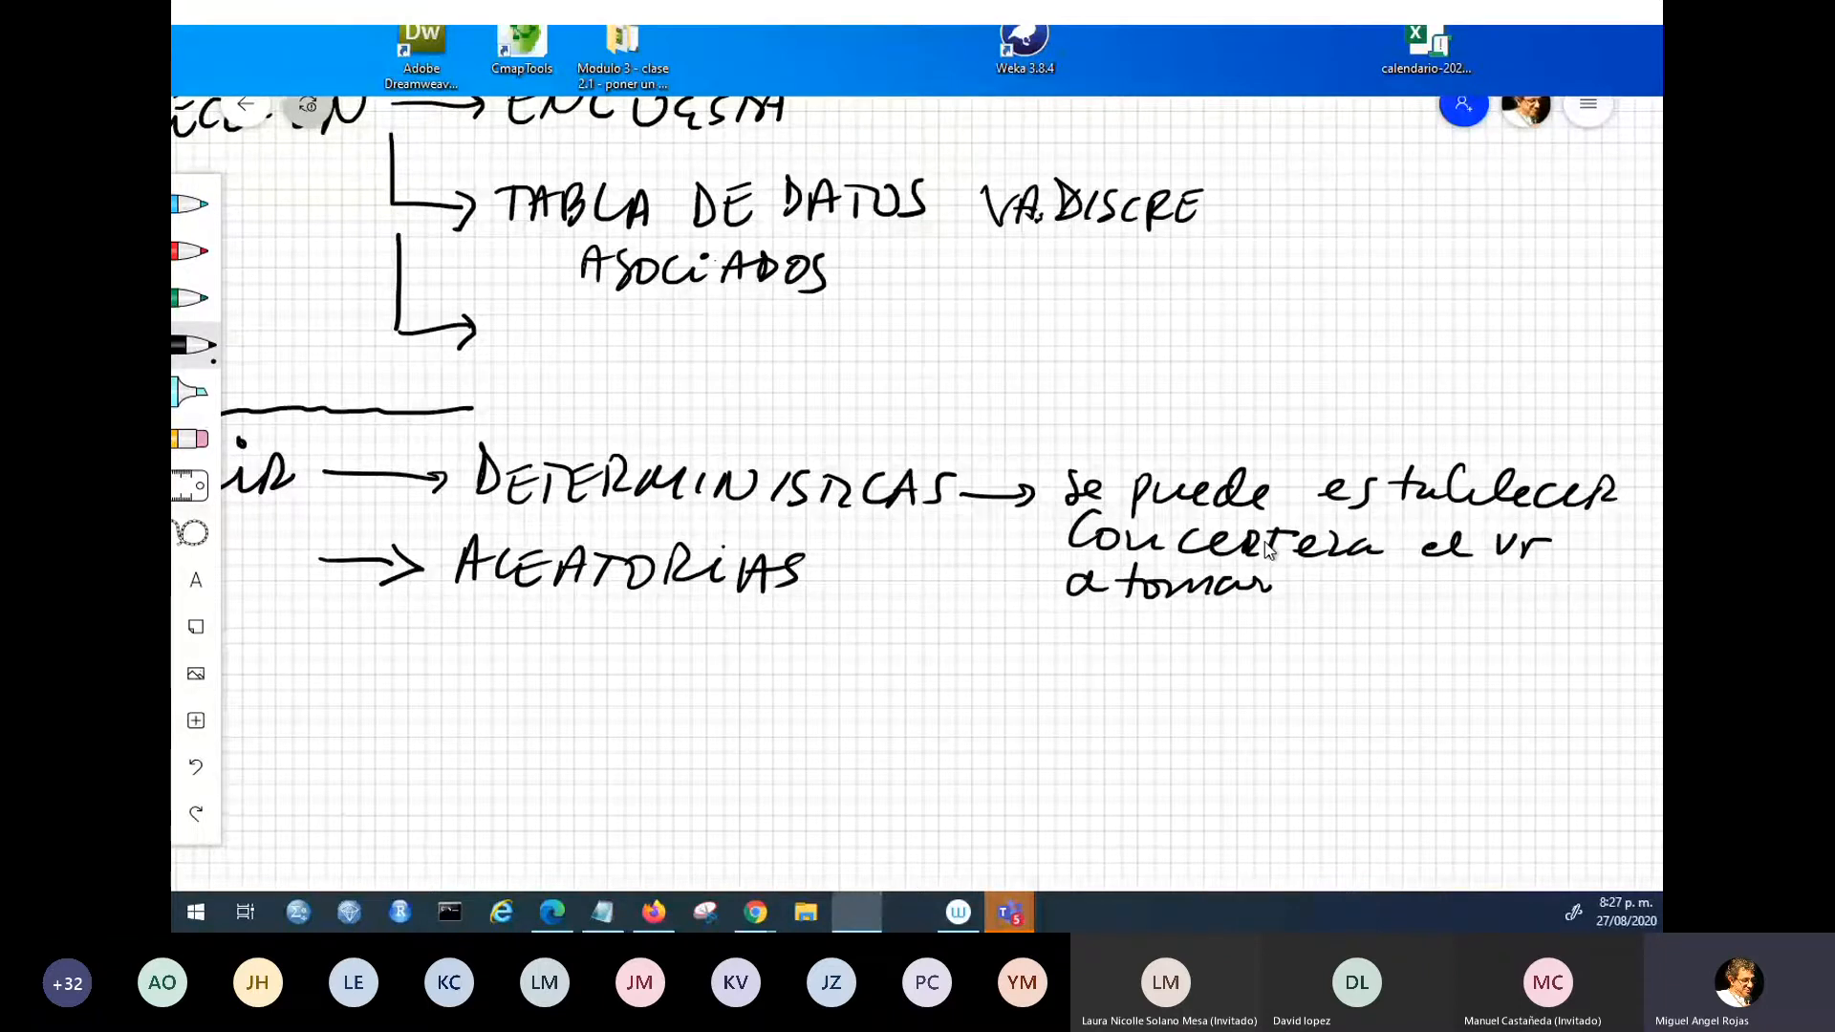
- Add the dots over the letters I in DETERMINISTICAS and ALEATORIAS
click(706, 446)
click(786, 446)
click(851, 459)
drag(730, 542, 723, 551)
- Draw a branch arrow down from ALEATORIAS and handwrite "AZAR - ESTOCATISCAS" beside it
mouse_move(579, 616)
mouse_down()
mouse_move(574, 725)
mouse_move(688, 722)
mouse_move(690, 750)
mouse_up()
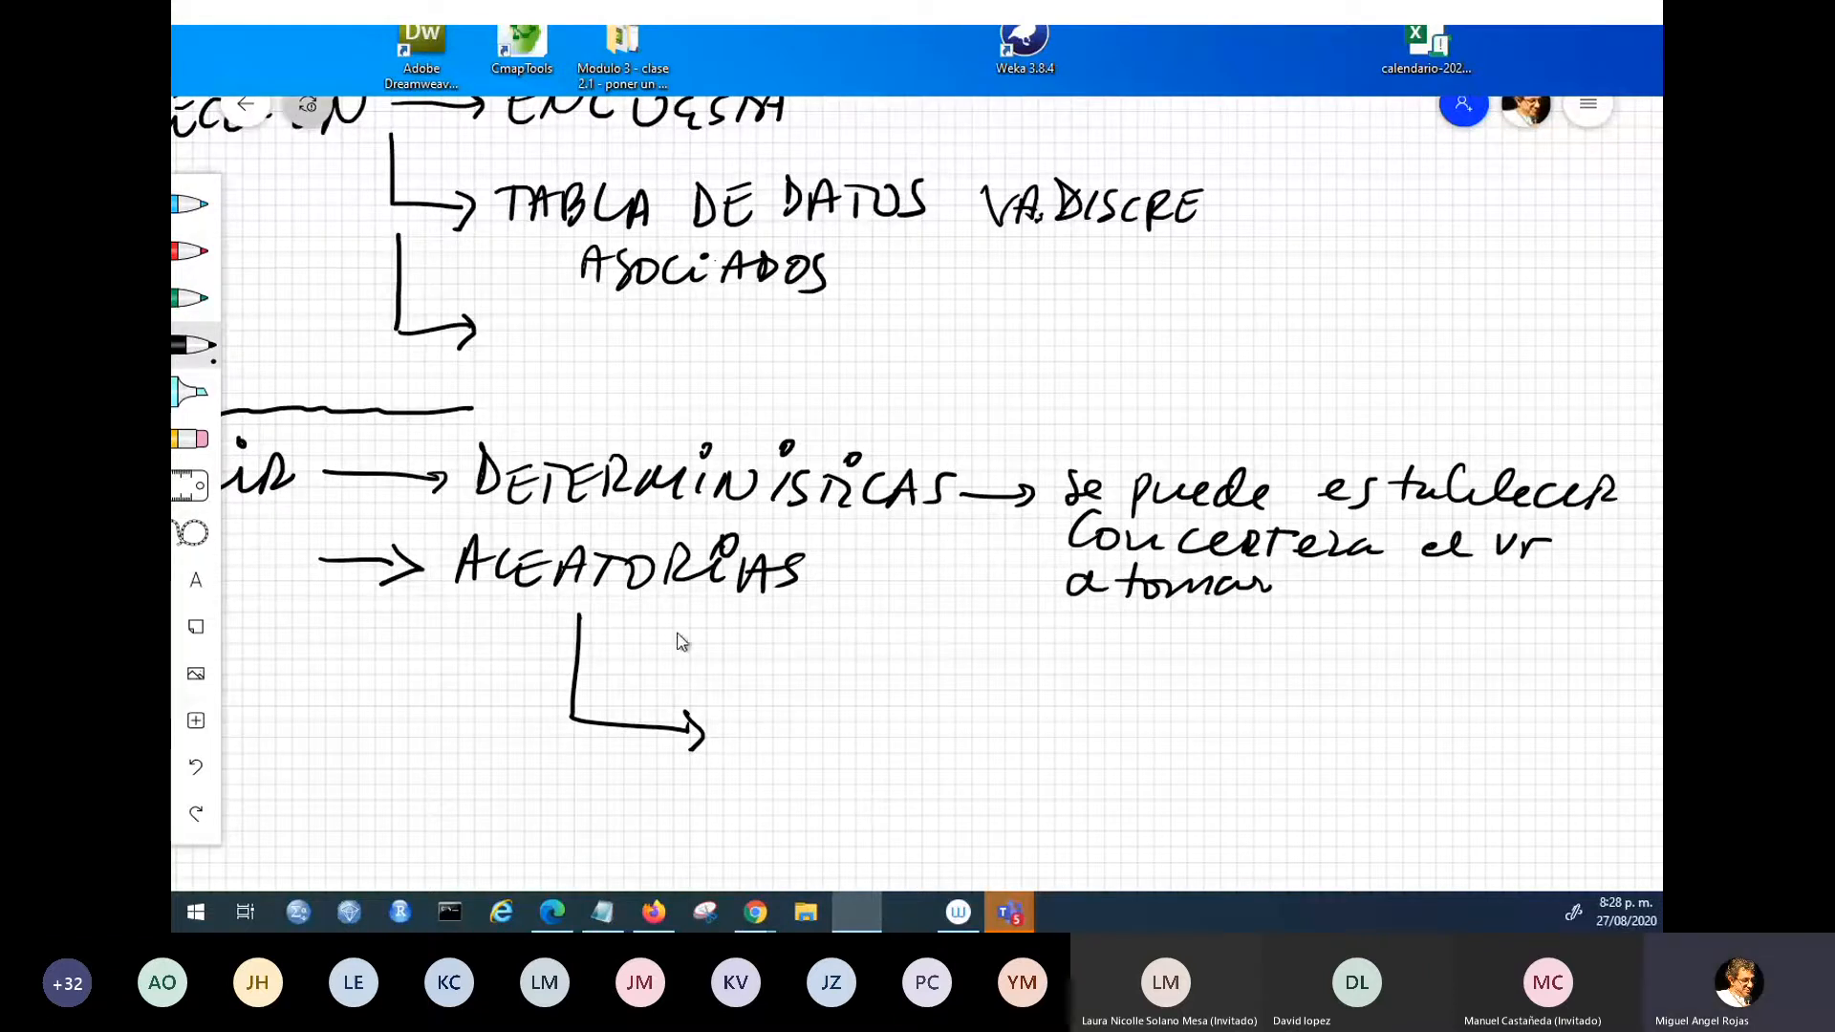
mouse_move(642, 650)
mouse_down()
mouse_move(688, 632)
mouse_move(788, 674)
mouse_up()
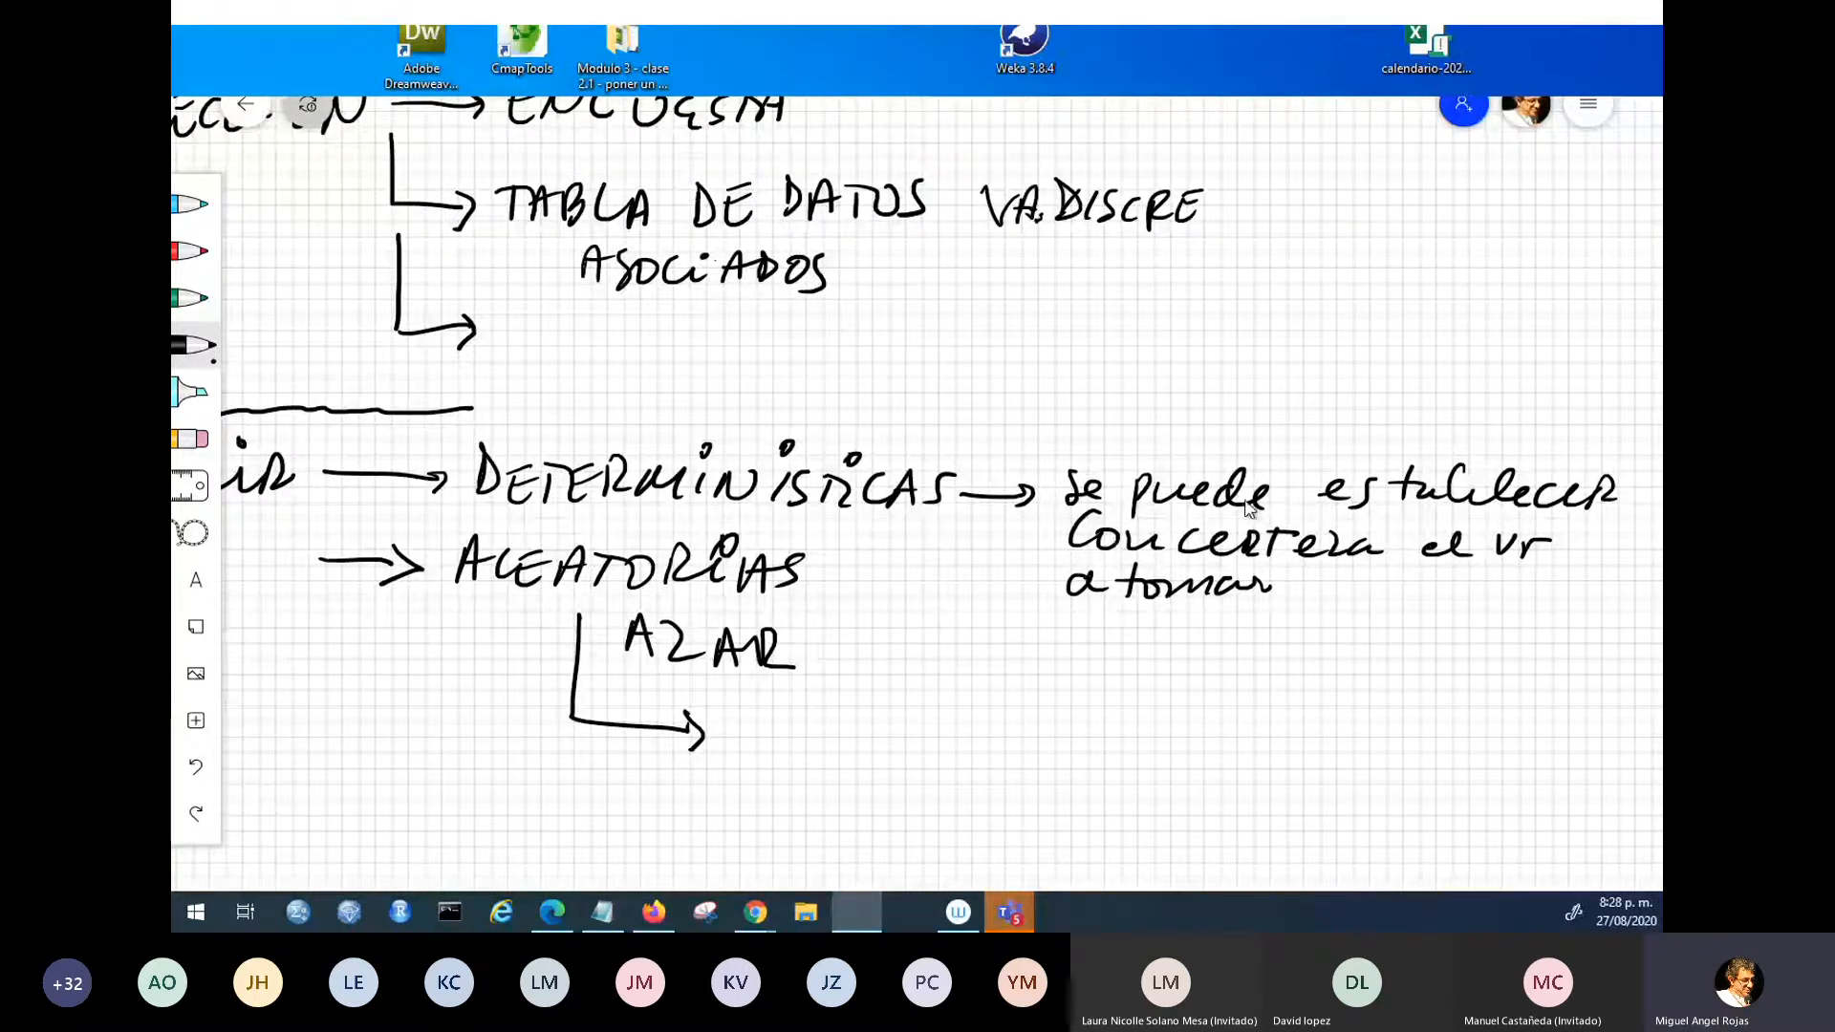
mouse_move(802, 648)
mouse_down()
mouse_move(894, 681)
mouse_move(937, 659)
mouse_move(1013, 686)
mouse_move(1092, 654)
mouse_move(1101, 677)
mouse_move(1137, 680)
mouse_move(1190, 661)
mouse_up()
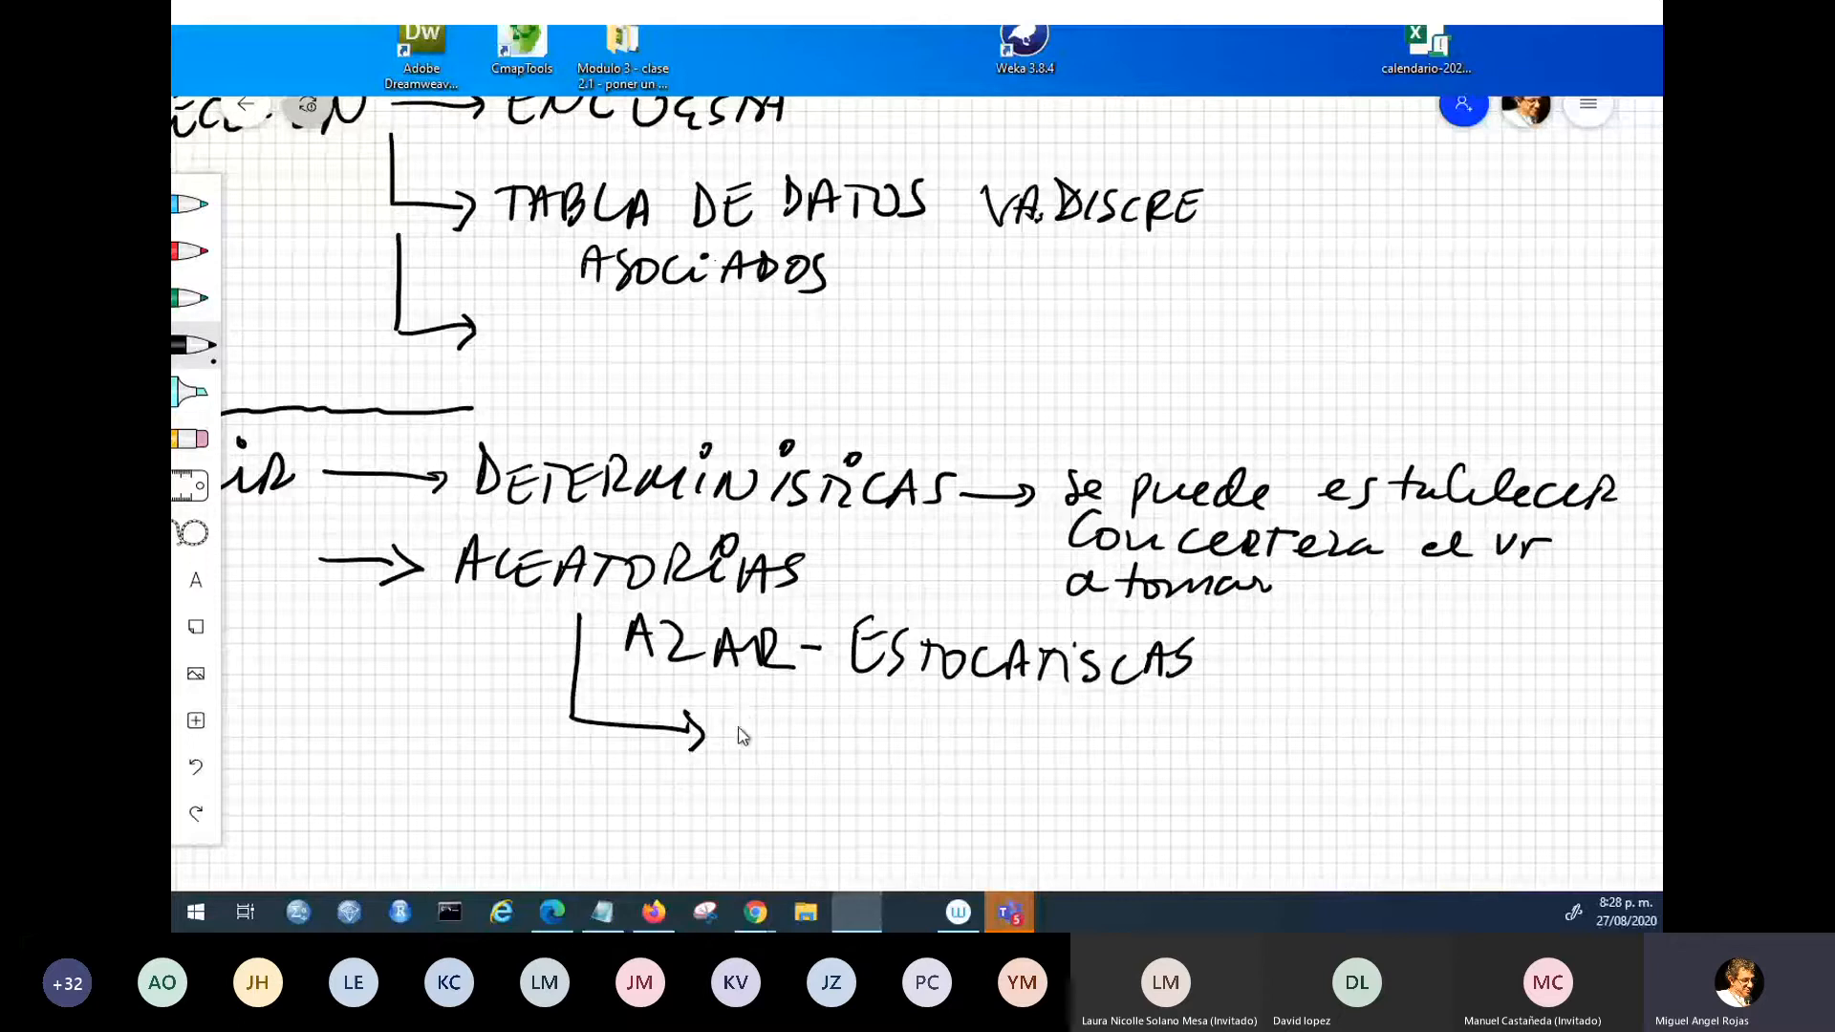
- Handwrite "No predecibles sus vrs" at the end of the arrow below ALEATORIAS
drag(741, 710, 865, 738)
drag(871, 738, 890, 733)
drag(898, 747, 917, 743)
mouse_move(925, 743)
mouse_down()
mouse_move(944, 750)
mouse_move(958, 712)
mouse_move(993, 751)
mouse_move(1108, 740)
mouse_move(1181, 759)
mouse_move(1350, 730)
mouse_up()
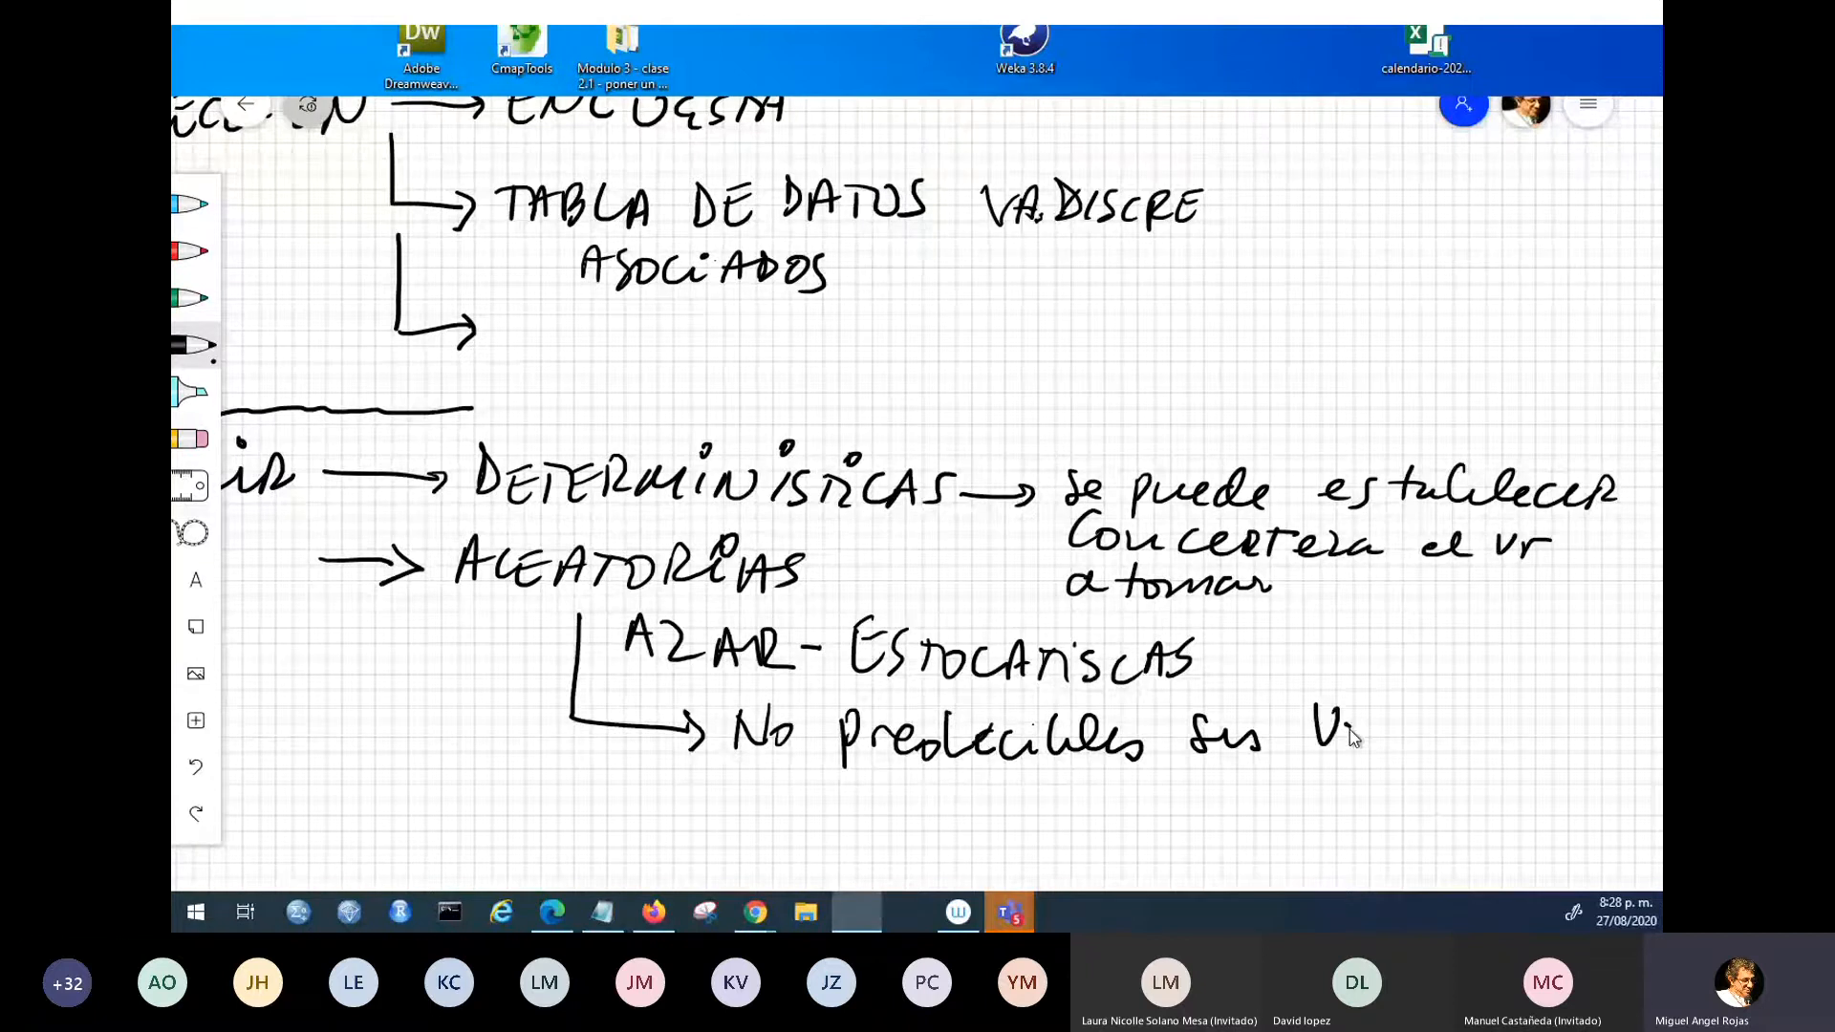
drag(1324, 746, 1348, 718)
drag(1383, 717, 1355, 744)
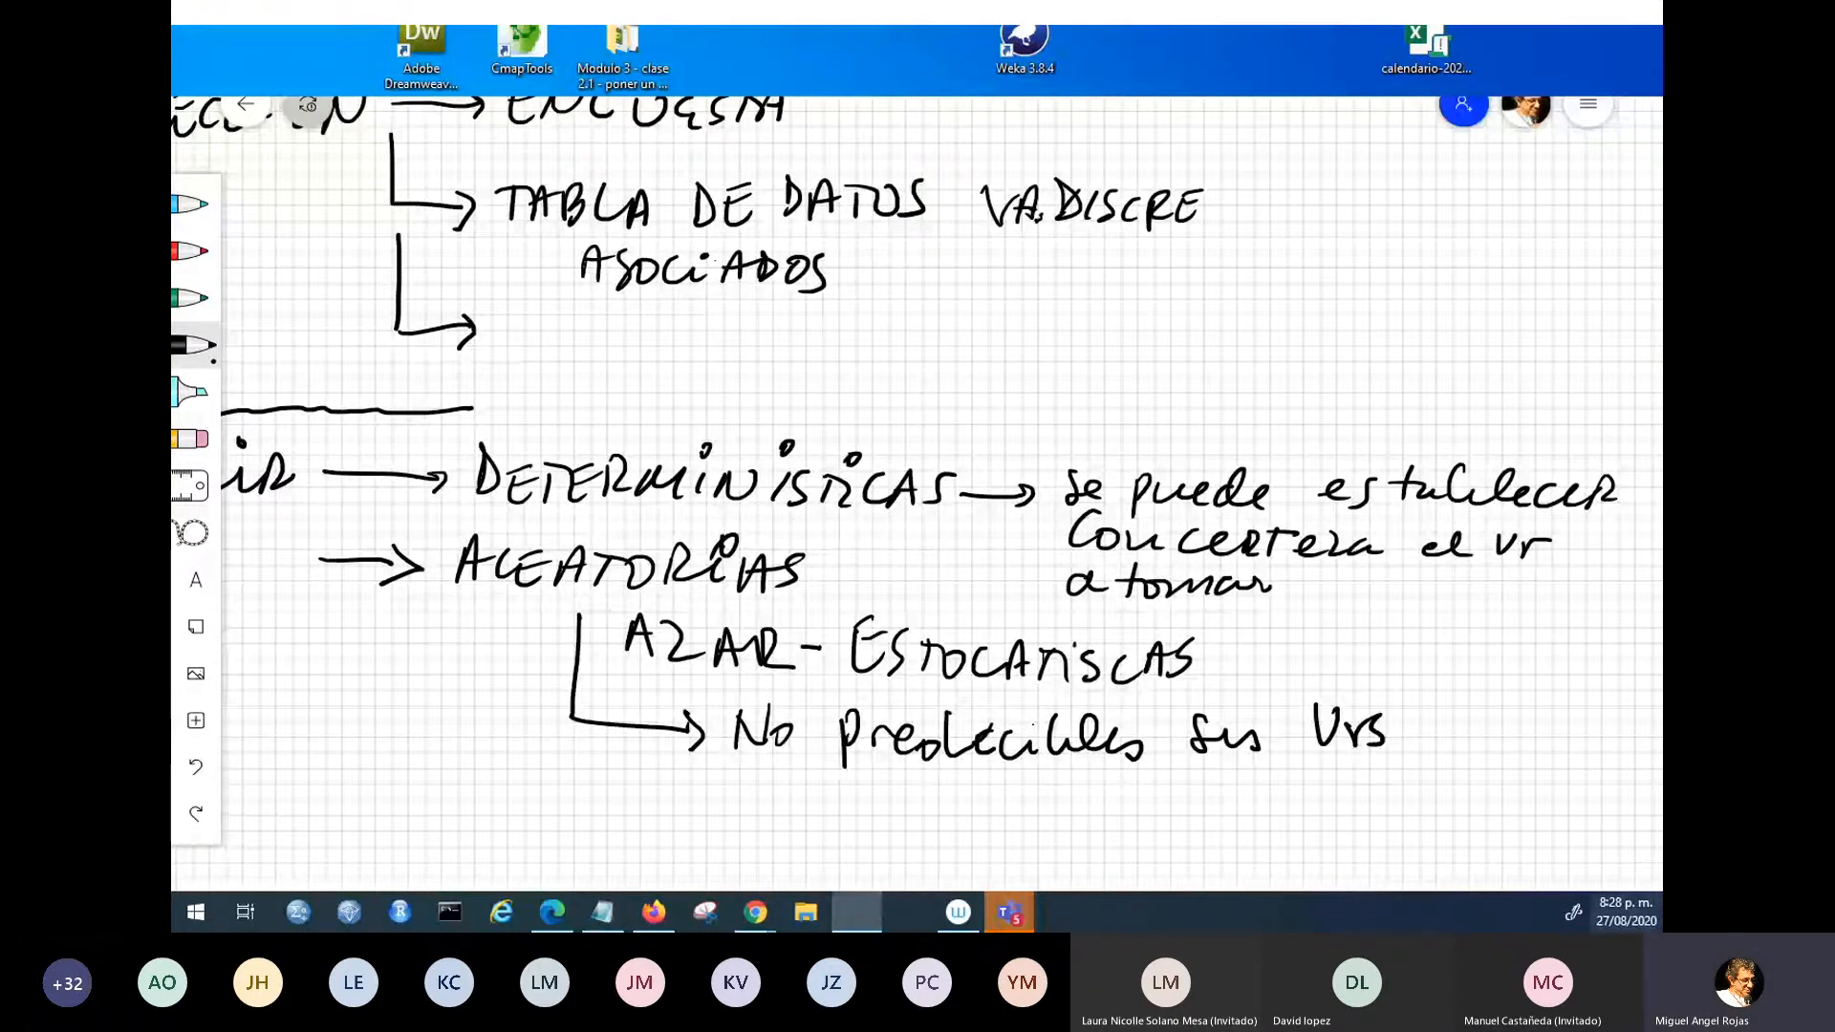
- Handwrite the example "Resultado lanzar Moneda" with the items "- Normal" and "- Honrada", and draw a wavy vertical divider beside it
scroll(1376, 573, down, 5)
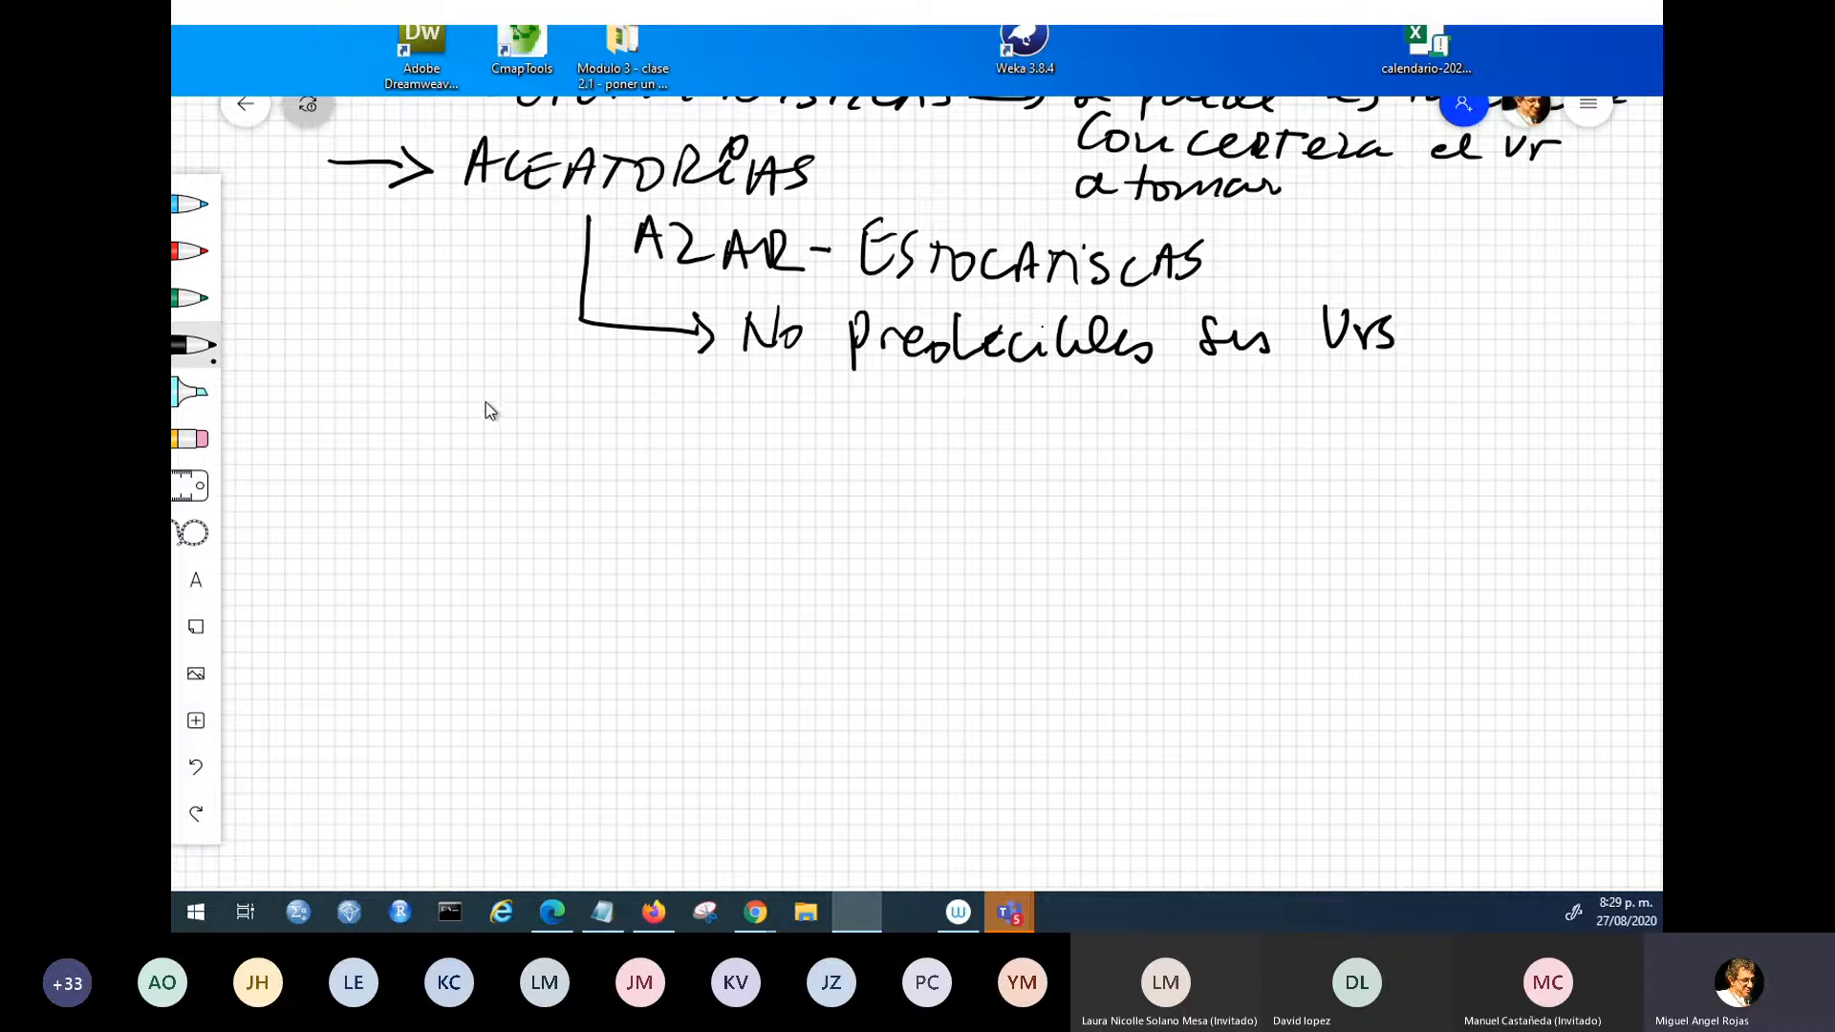
mouse_move(476, 393)
mouse_down()
mouse_move(473, 435)
mouse_move(511, 413)
mouse_move(541, 439)
mouse_move(604, 425)
mouse_move(806, 462)
mouse_move(873, 435)
mouse_move(892, 453)
mouse_up()
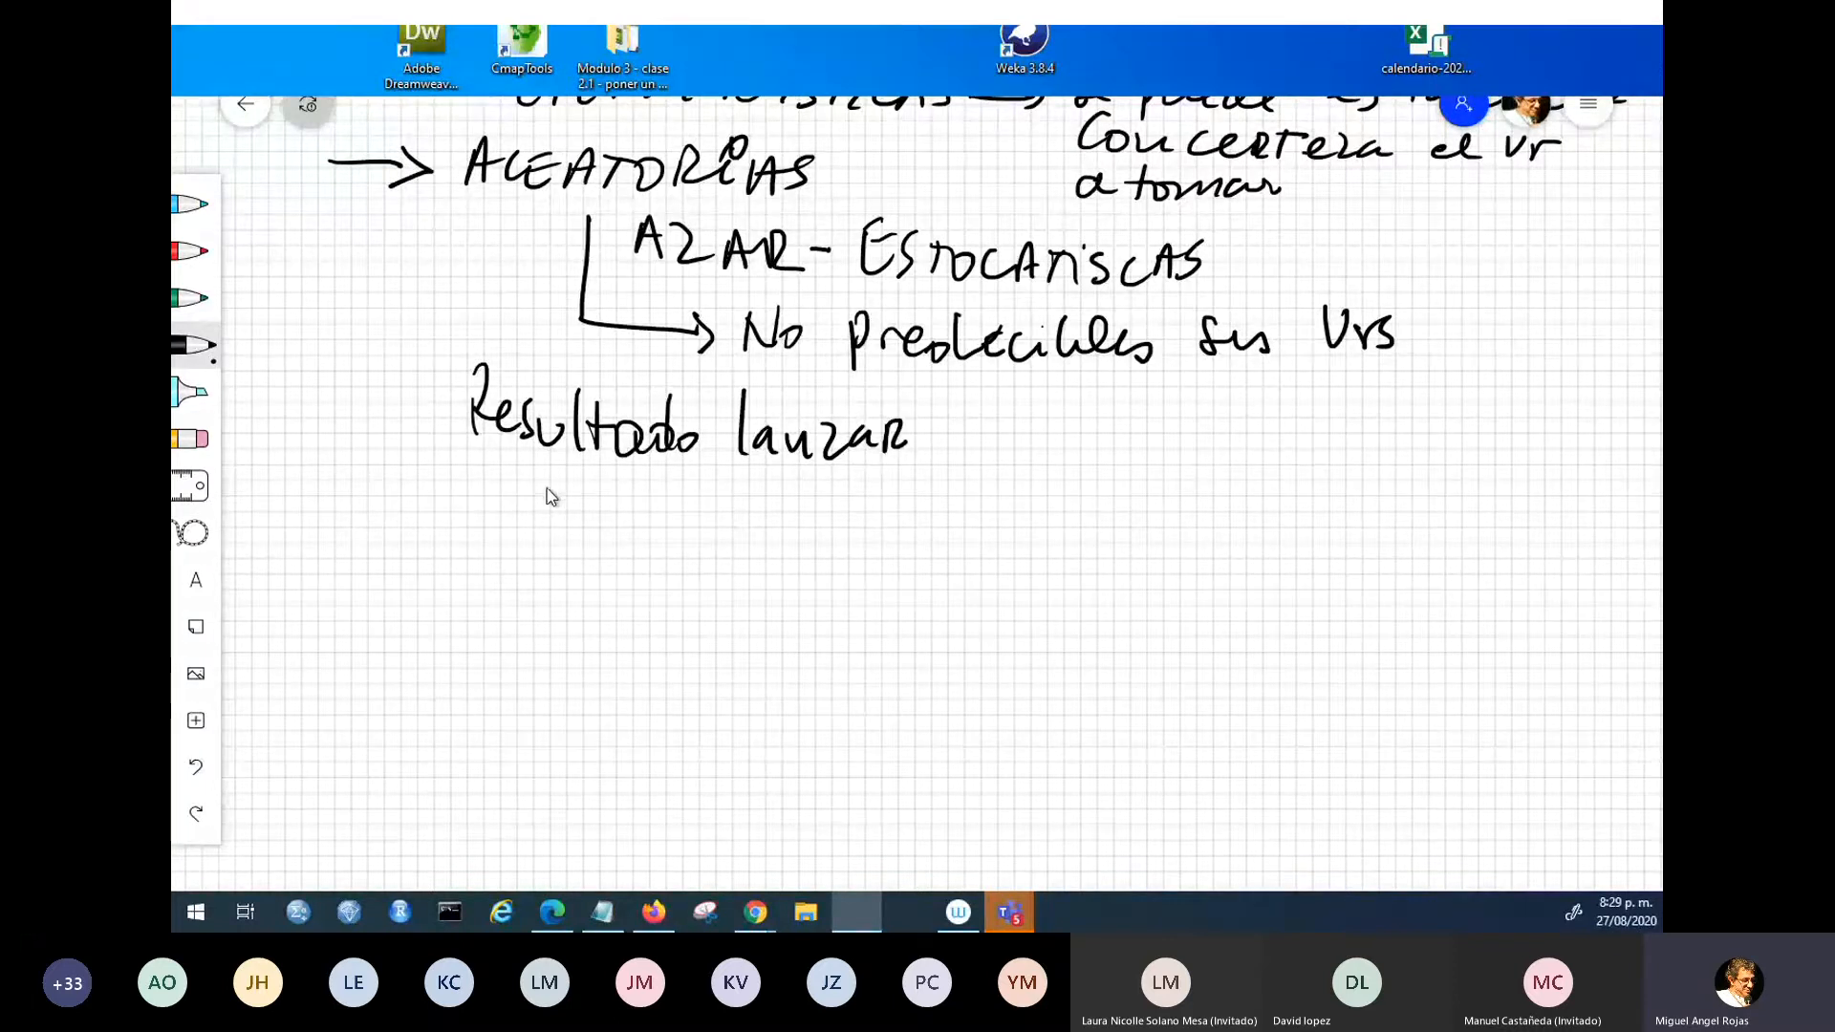
mouse_move(479, 495)
mouse_down()
mouse_move(506, 469)
mouse_move(619, 501)
mouse_move(623, 478)
mouse_up()
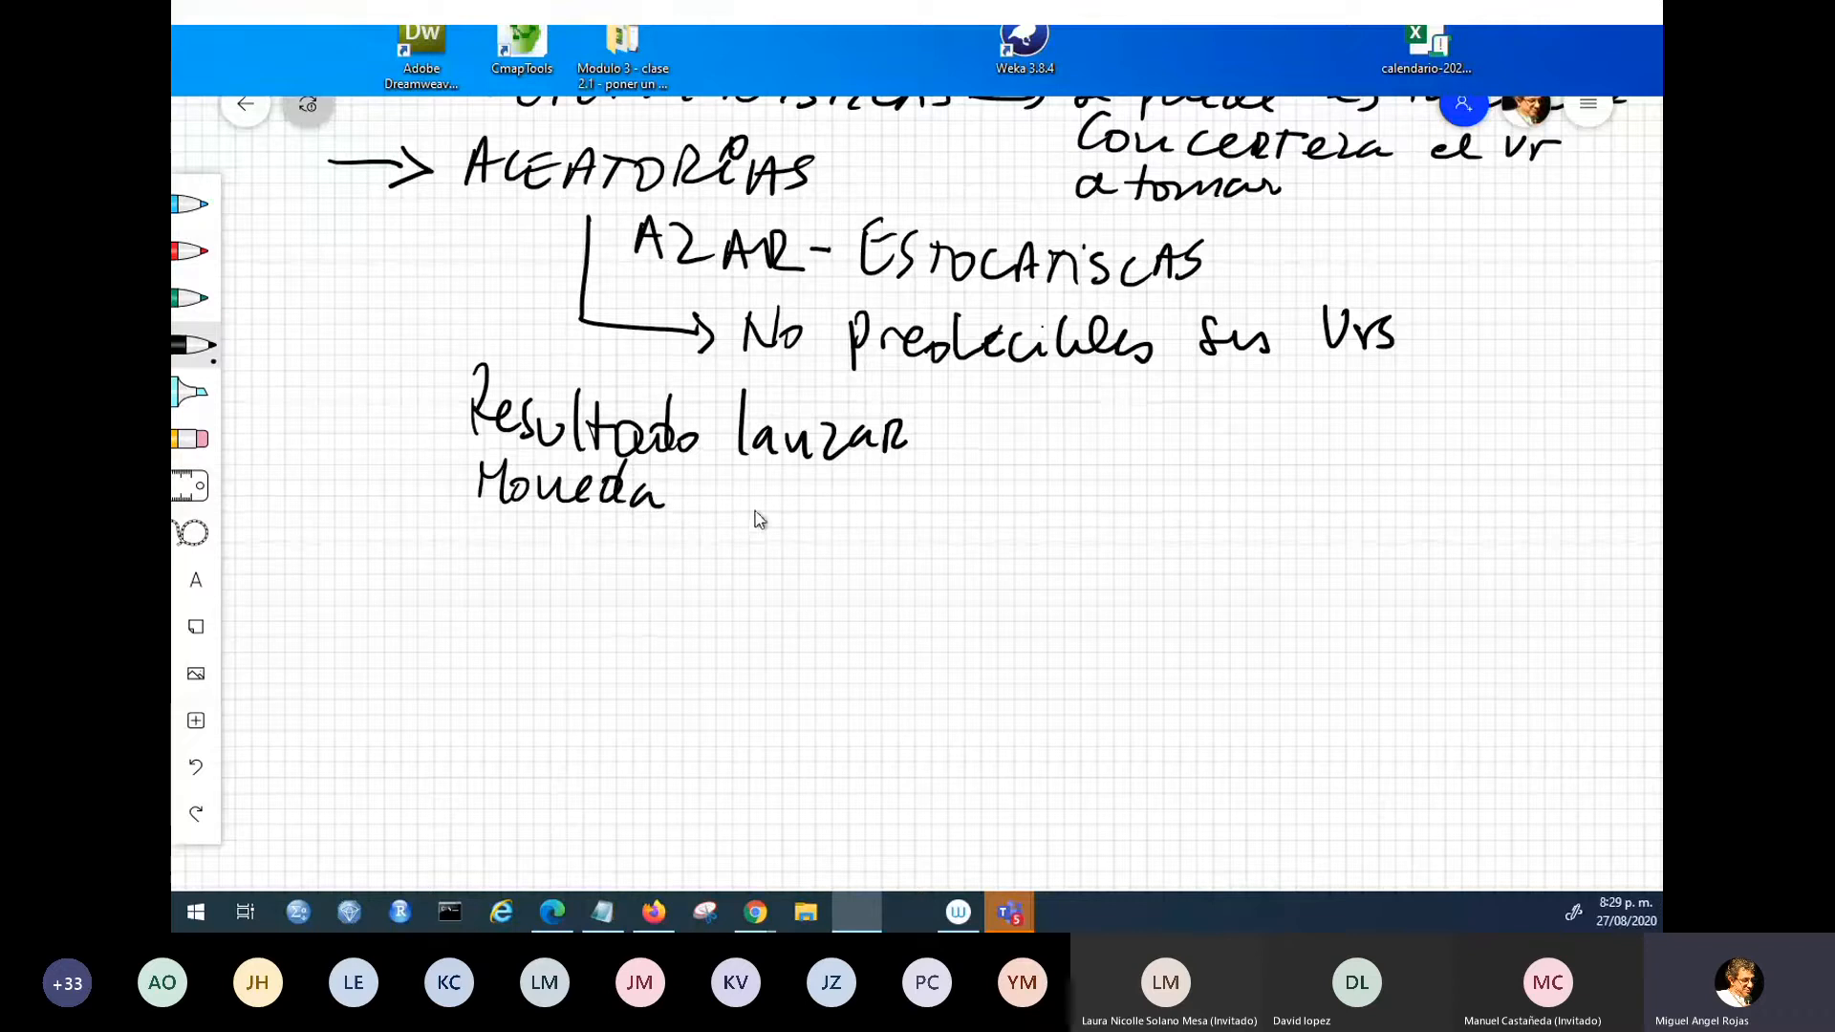
drag(946, 406, 944, 595)
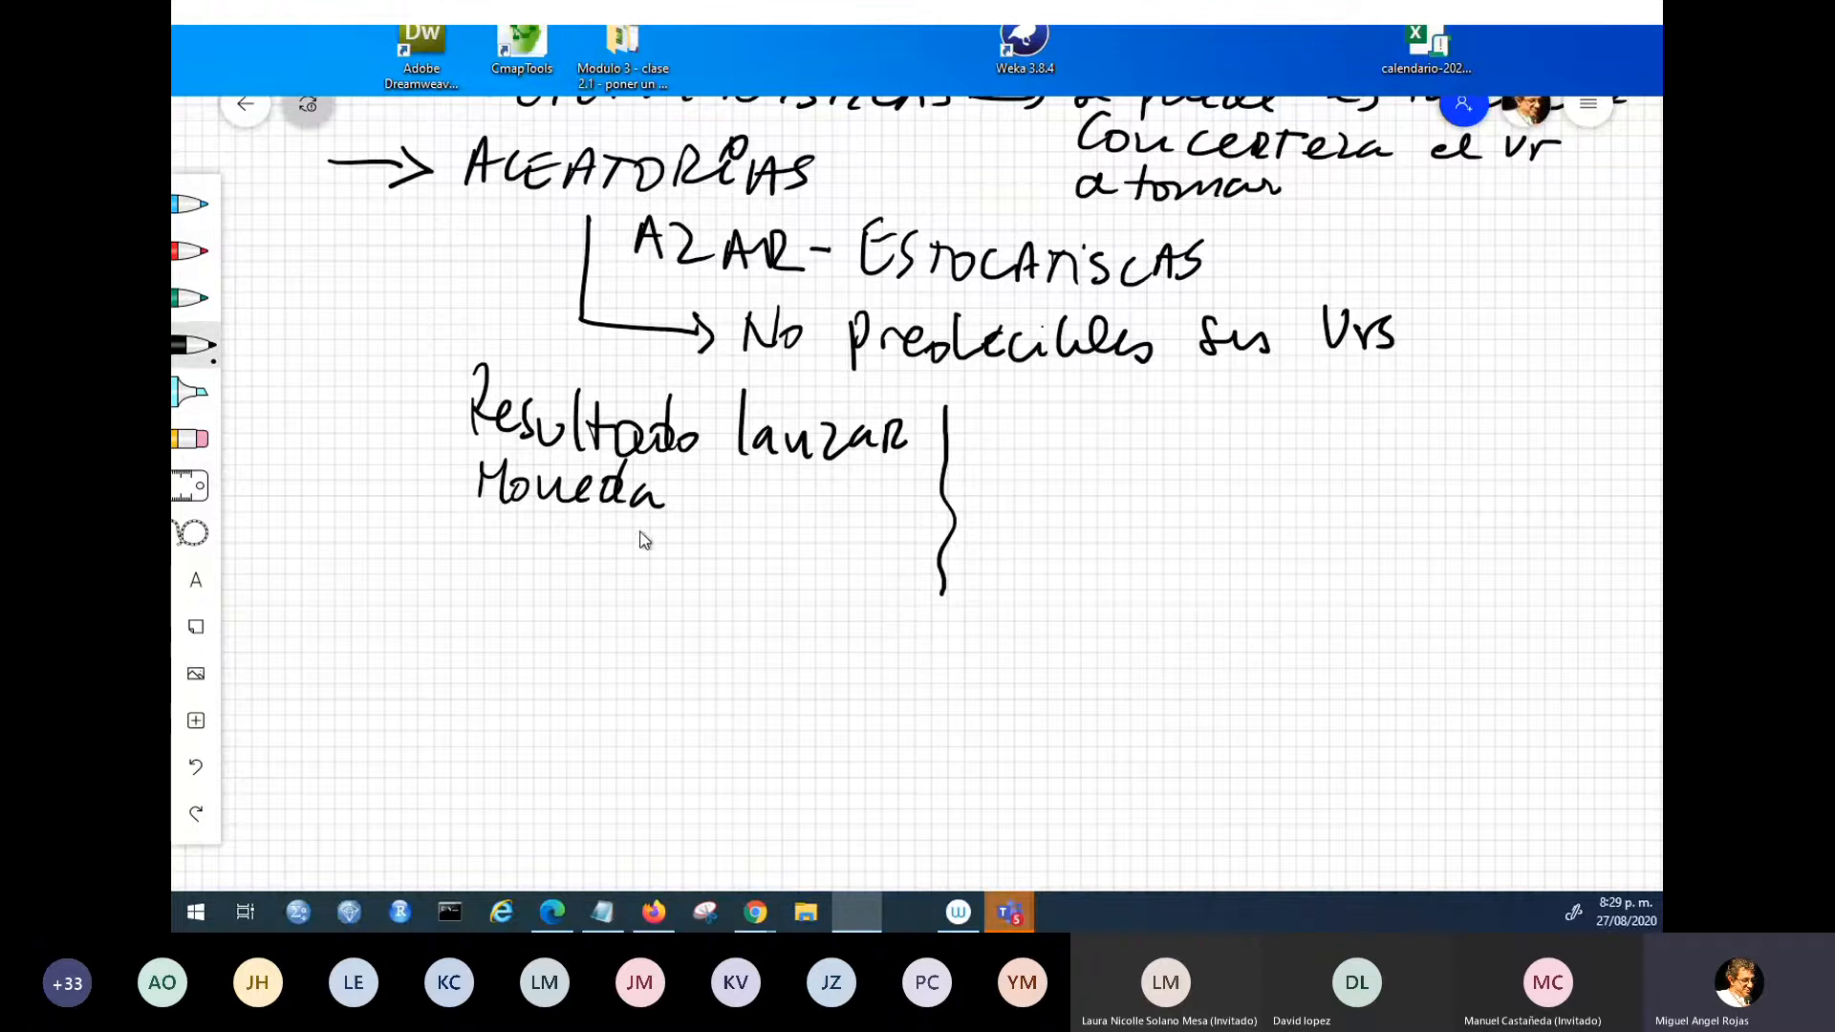
drag(570, 541, 802, 552)
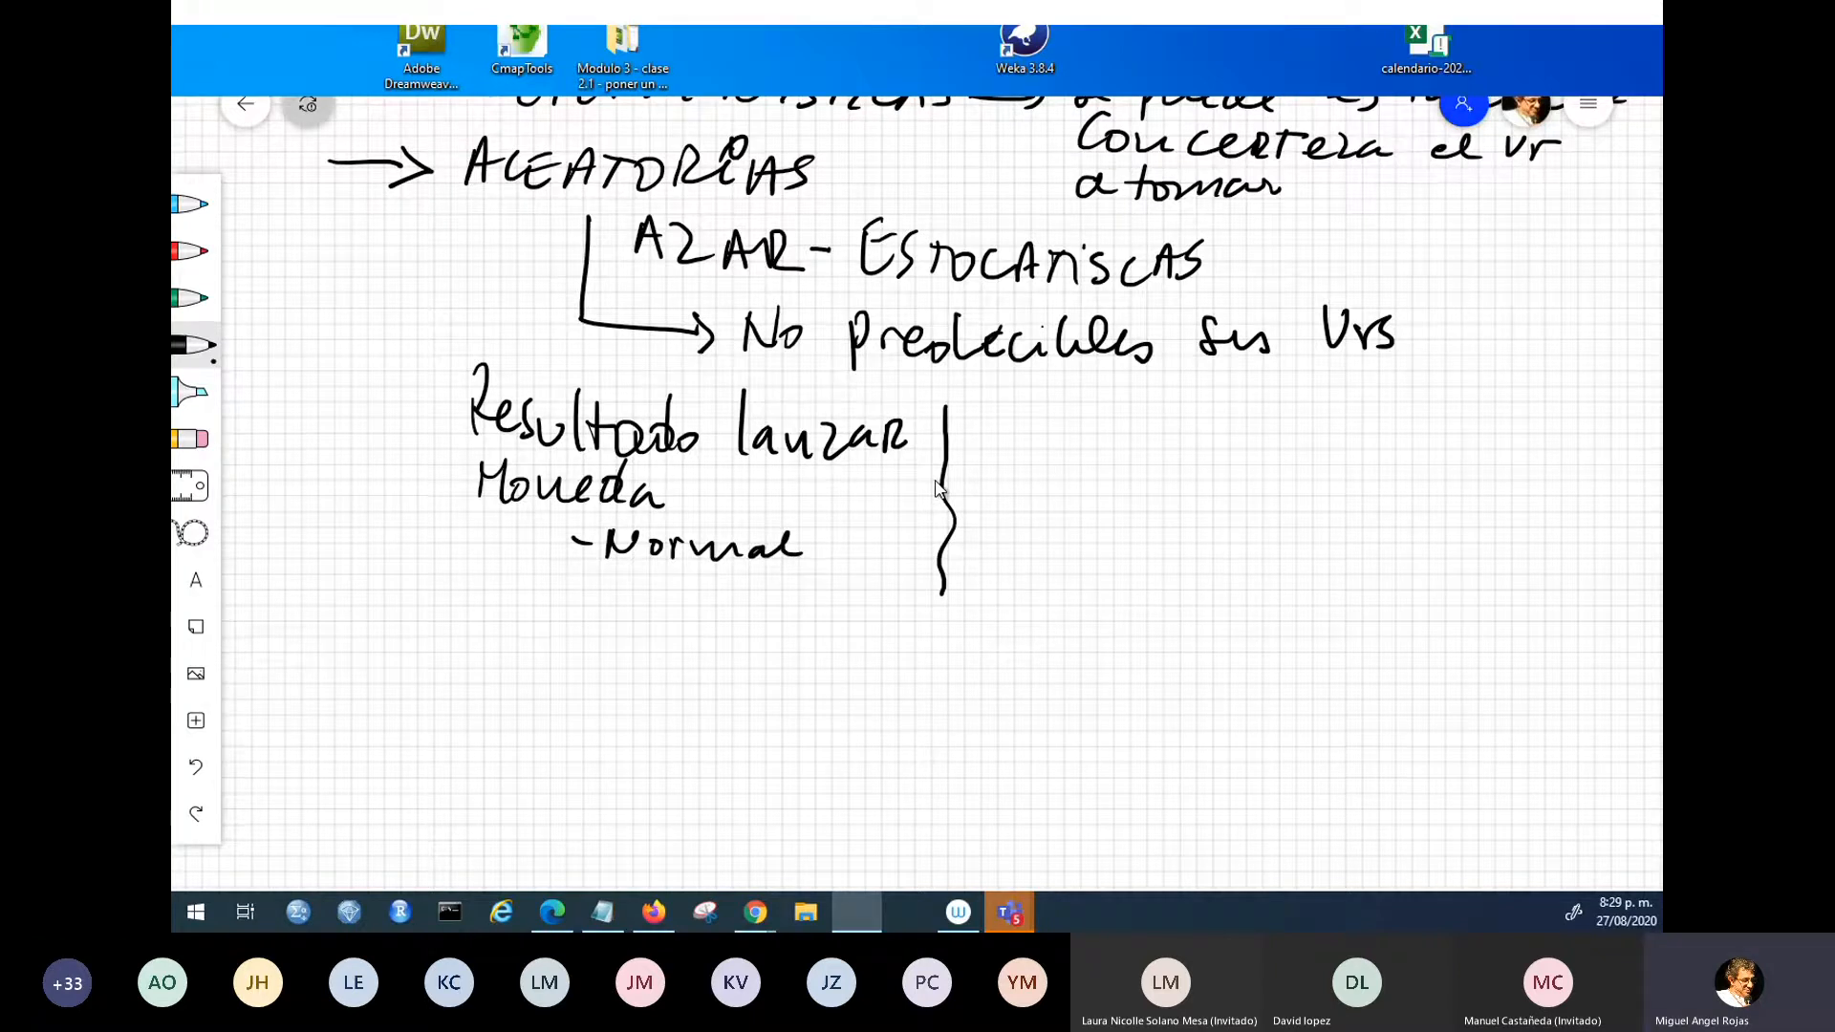
drag(565, 584, 845, 596)
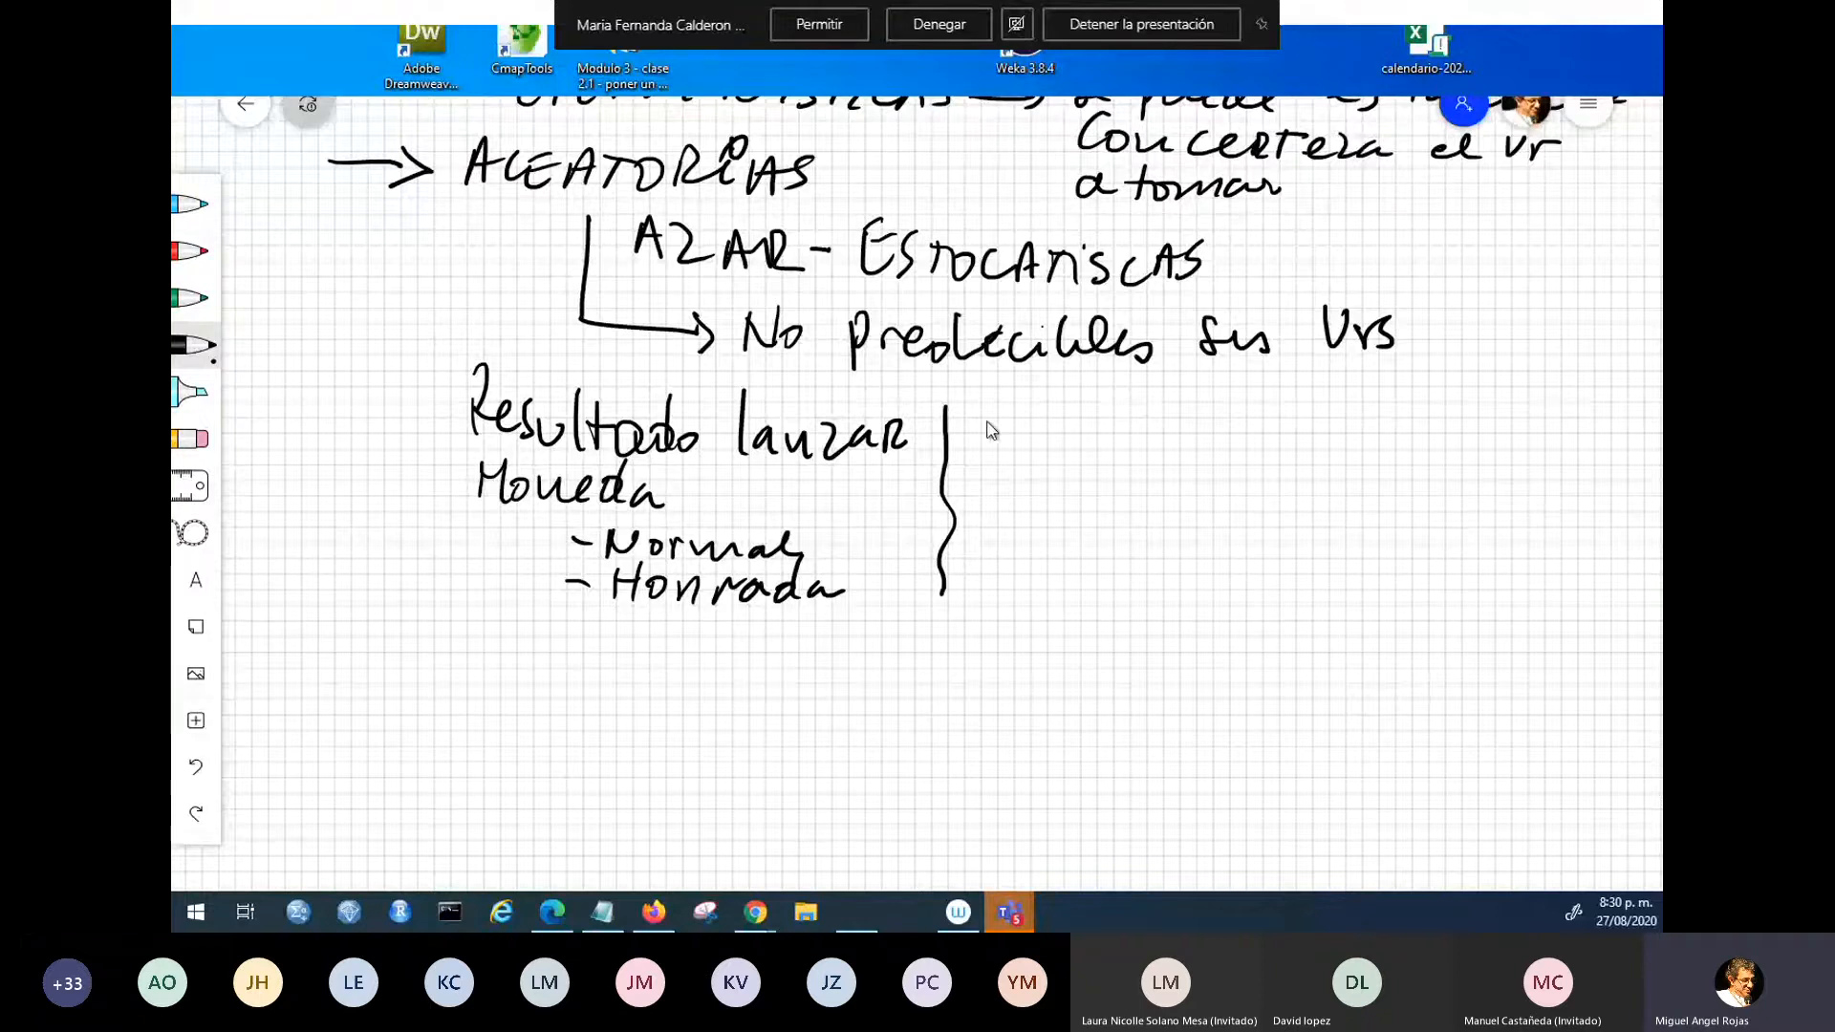
- Handwrite the coin outcomes "C, S" beyond the divider, redoing the S, and add a question mark after them
drag(1013, 411, 1068, 465)
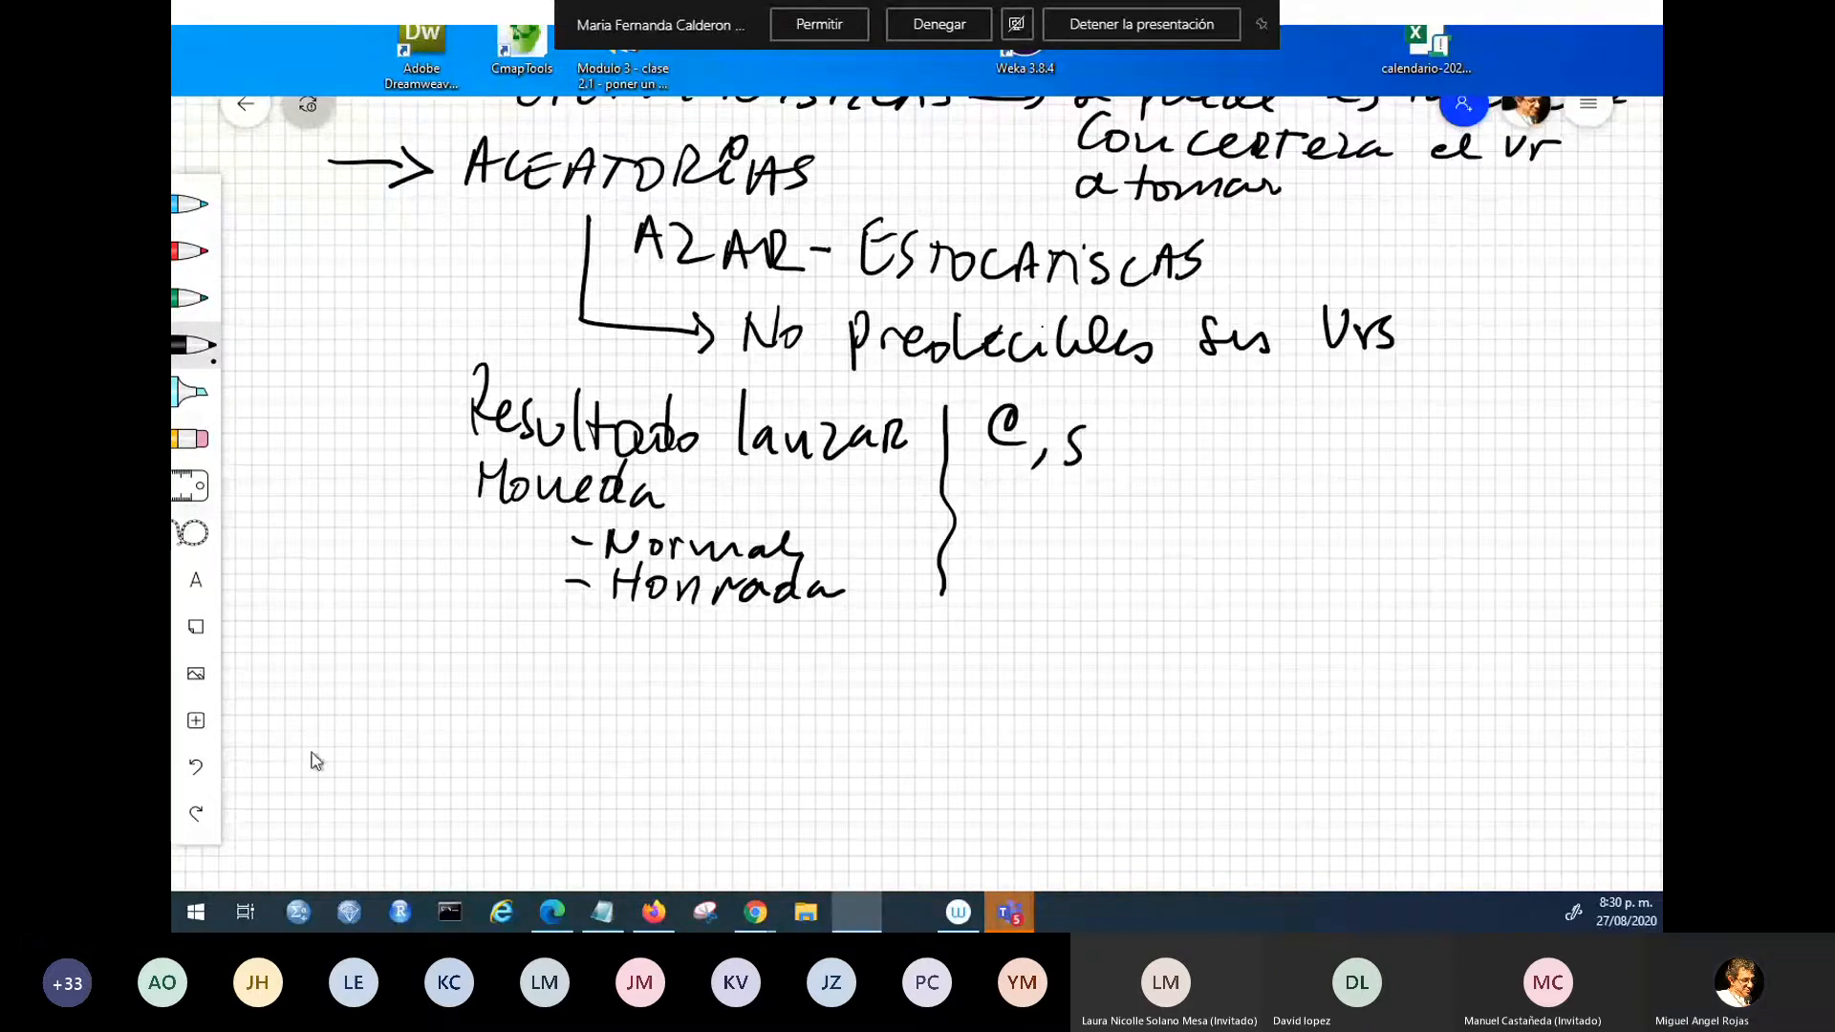
click(196, 767)
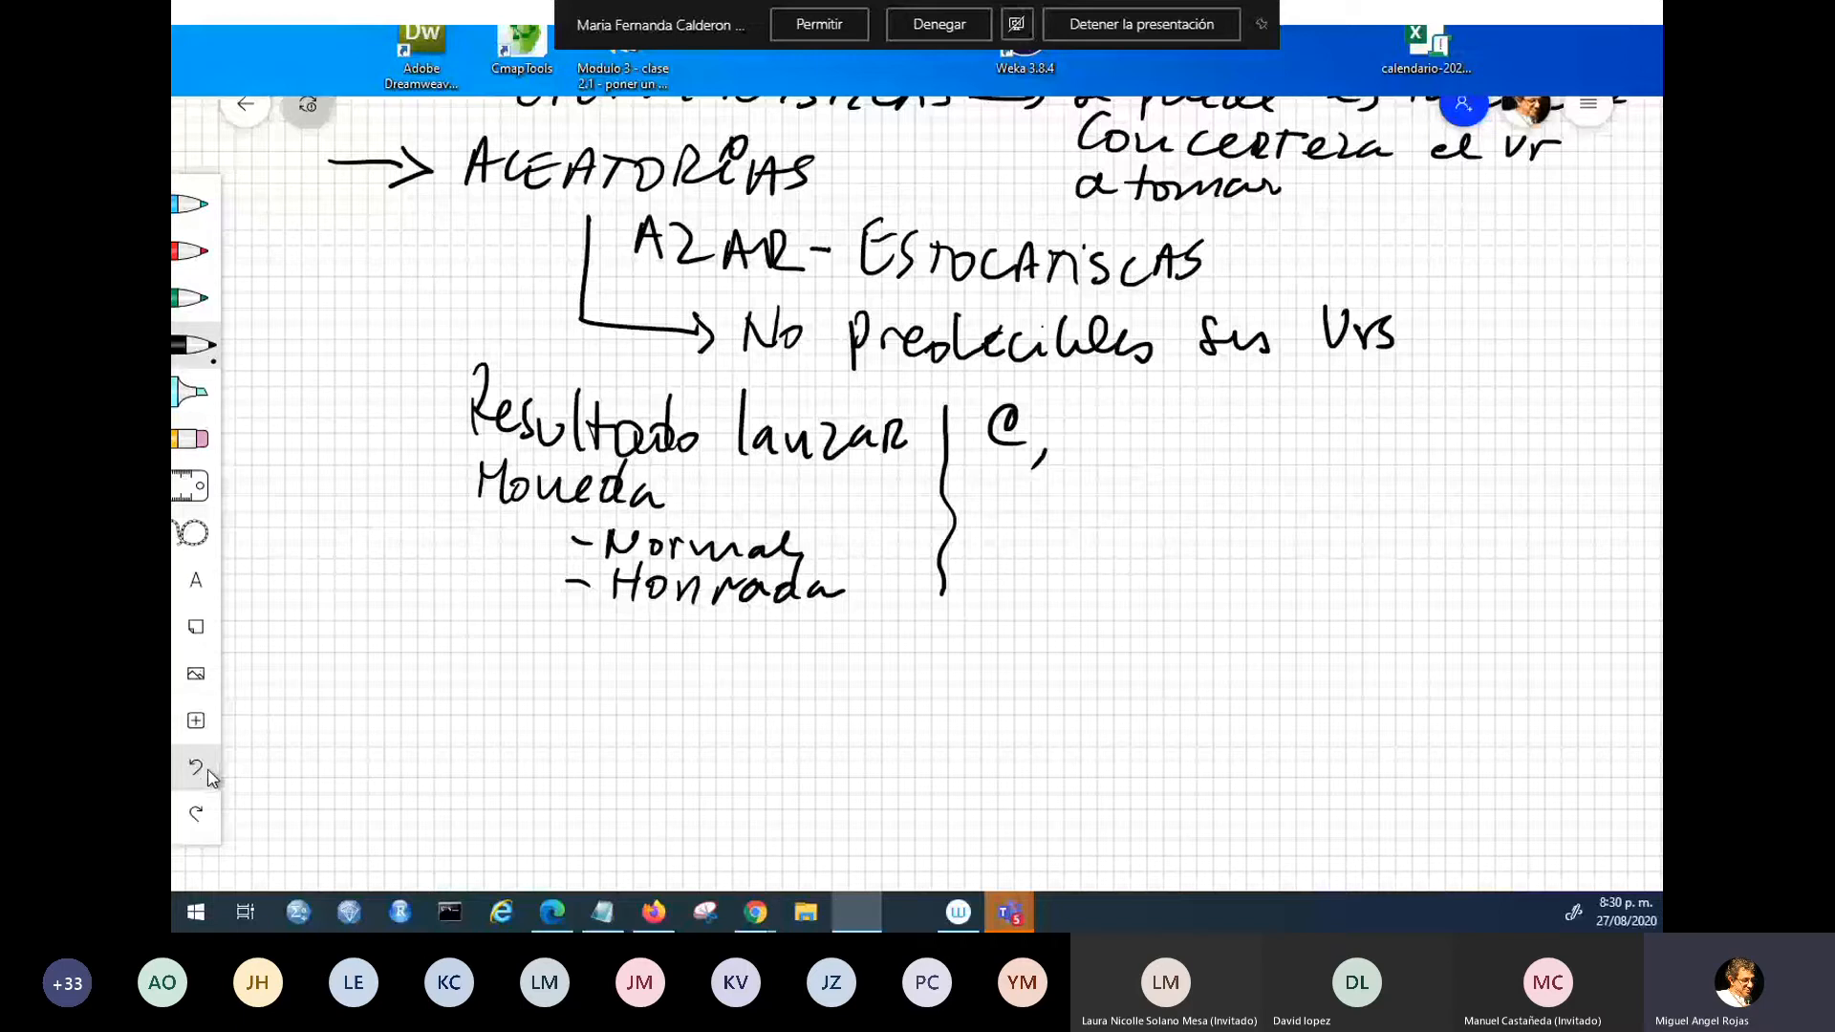
drag(1095, 411, 1074, 440)
drag(1198, 401, 1201, 426)
click(1201, 442)
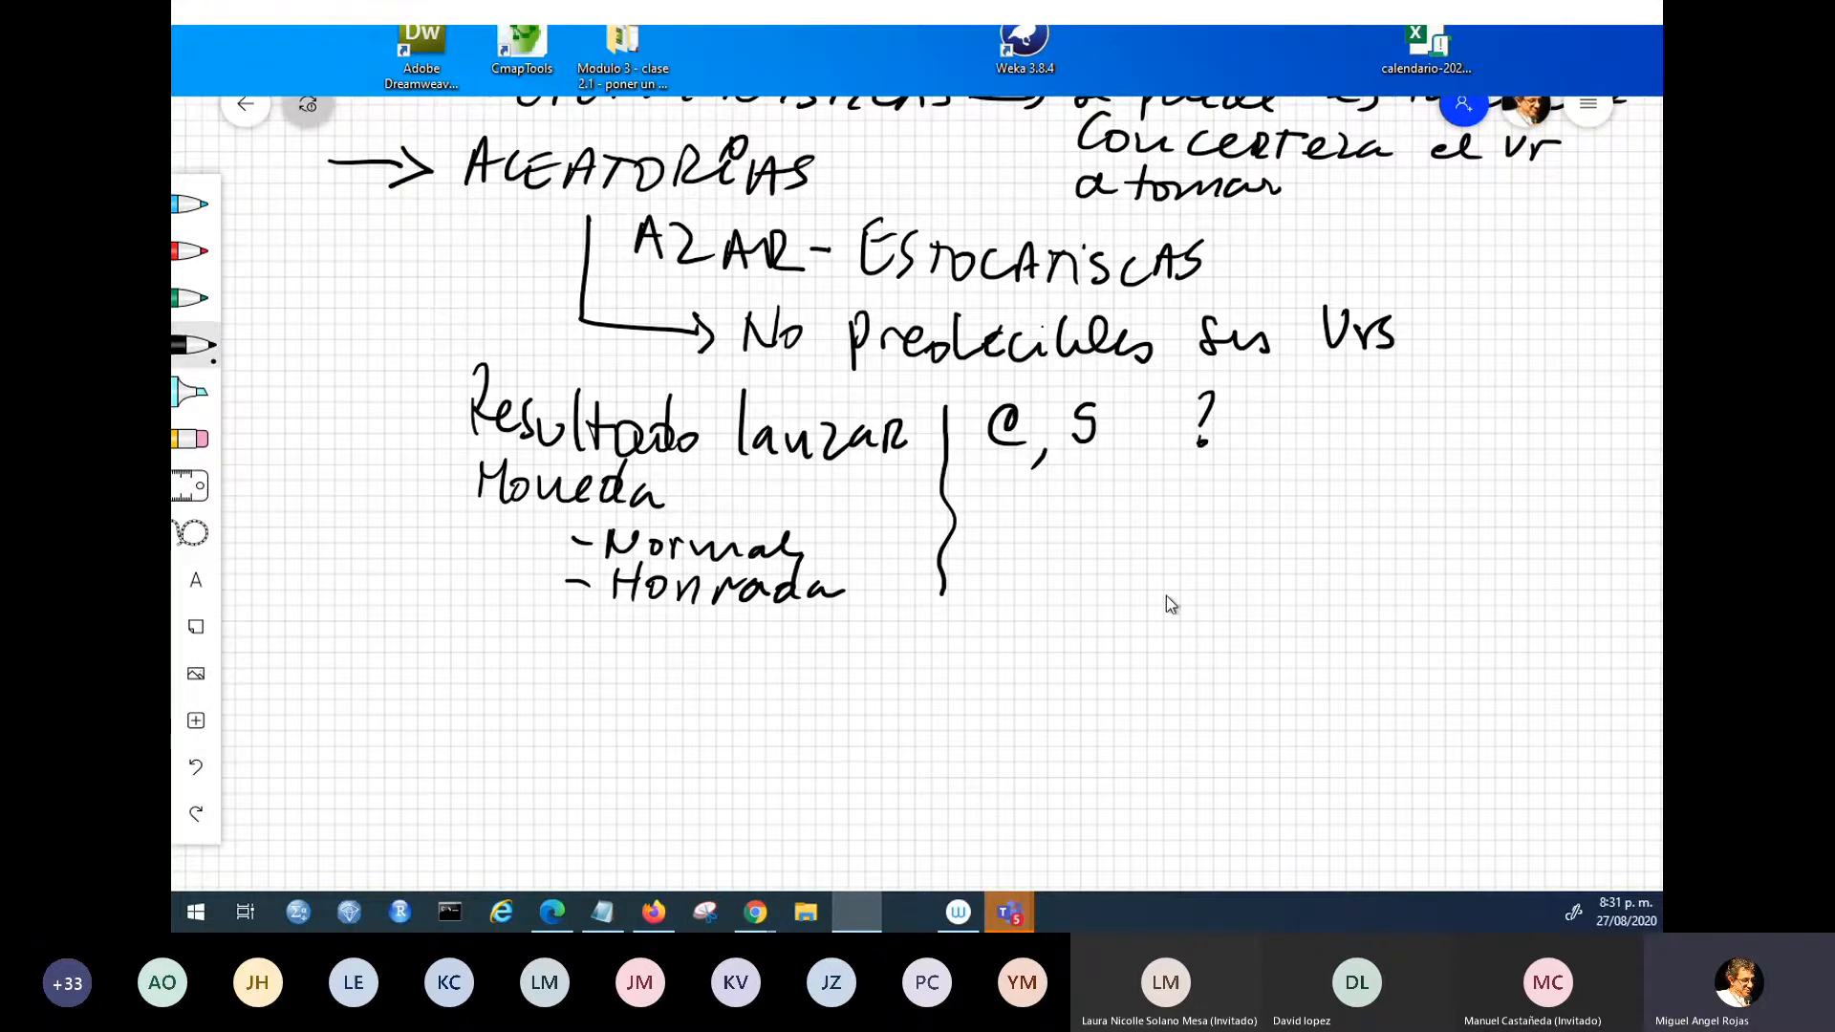
- Outline the word ALEATORIAS in red and circle the "VA" in front of DISCRE in red
scroll(1171, 602, up, 3)
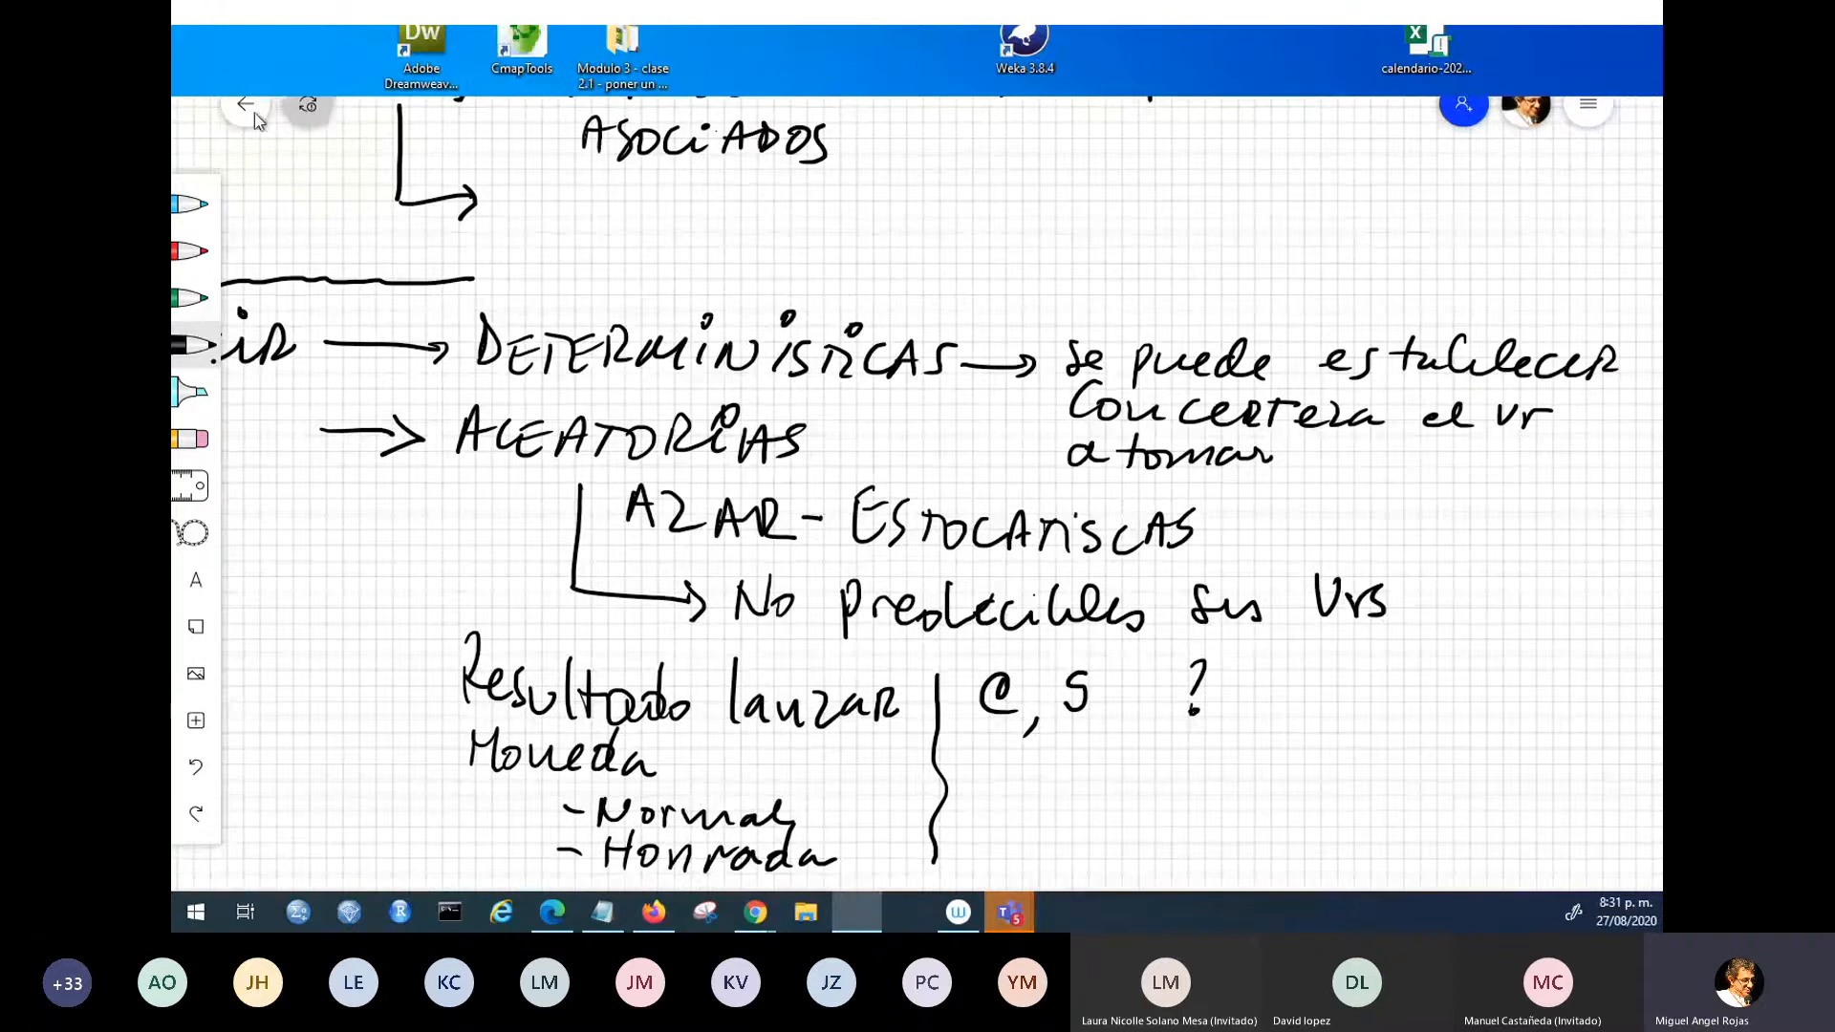
click(199, 251)
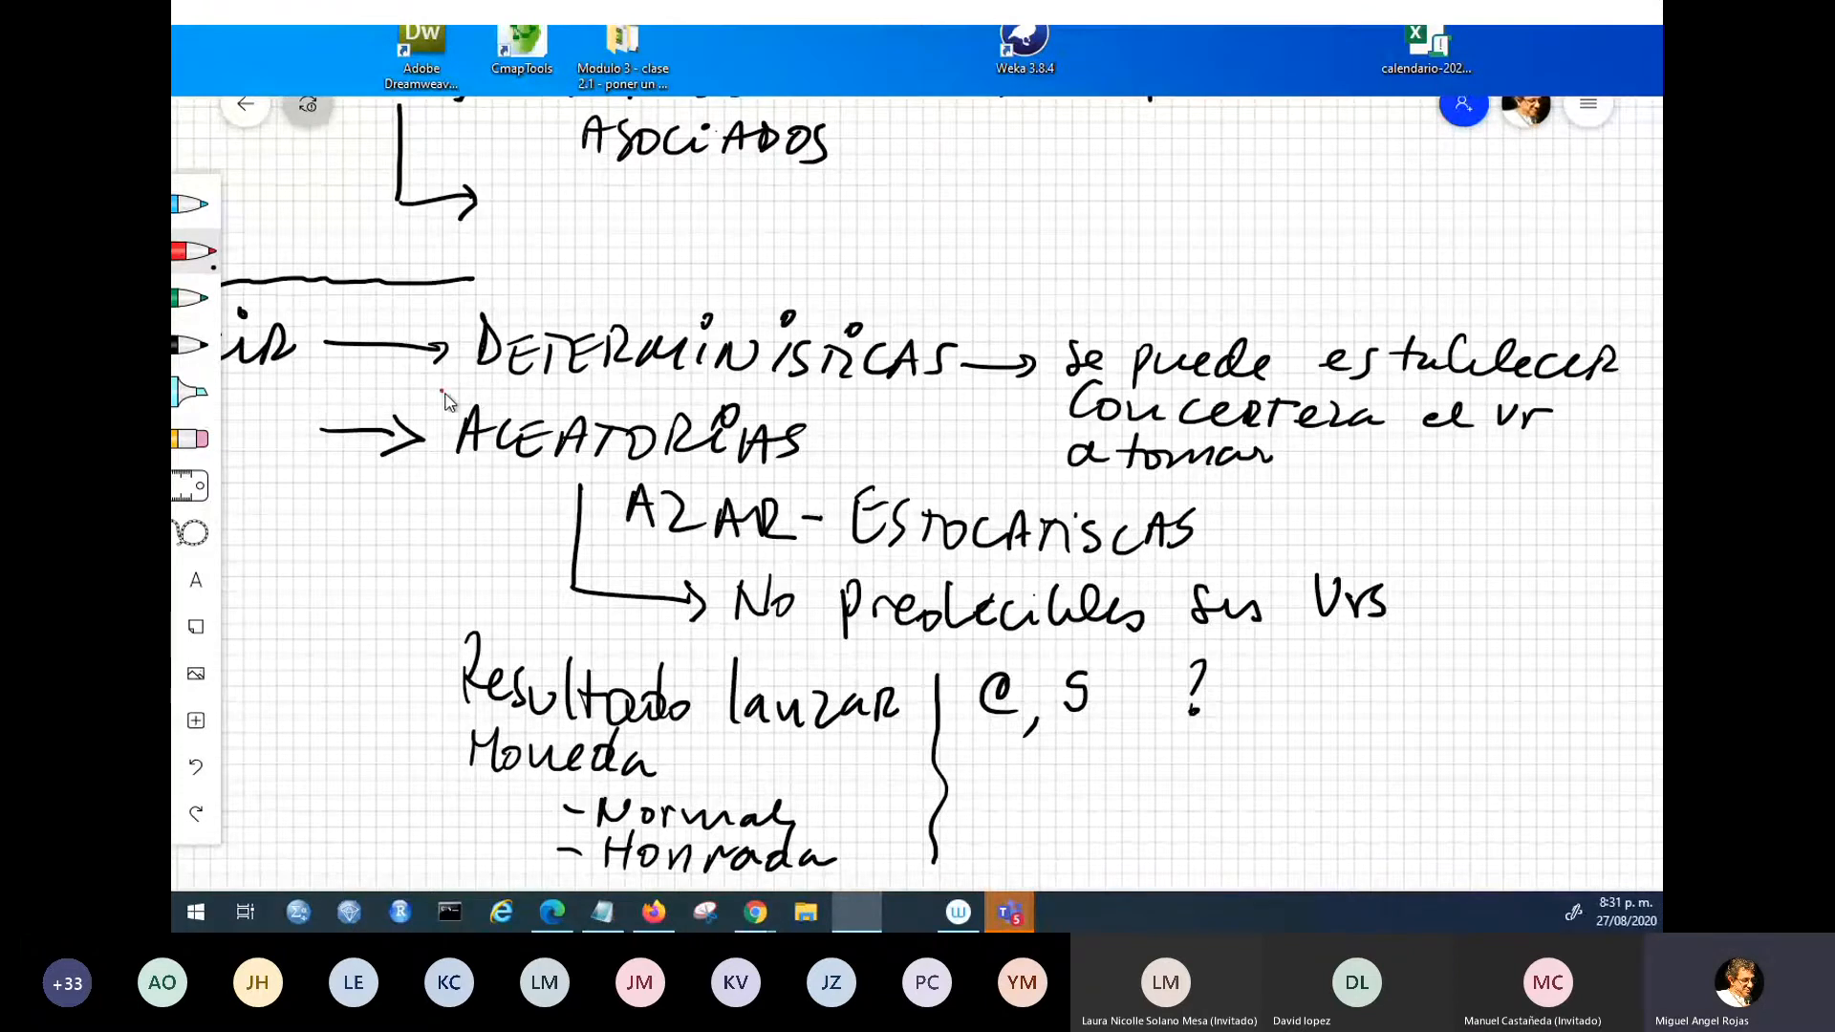
mouse_move(443, 391)
mouse_down()
mouse_move(826, 428)
mouse_move(755, 468)
mouse_move(567, 476)
mouse_move(461, 449)
mouse_move(442, 397)
mouse_move(464, 402)
mouse_up()
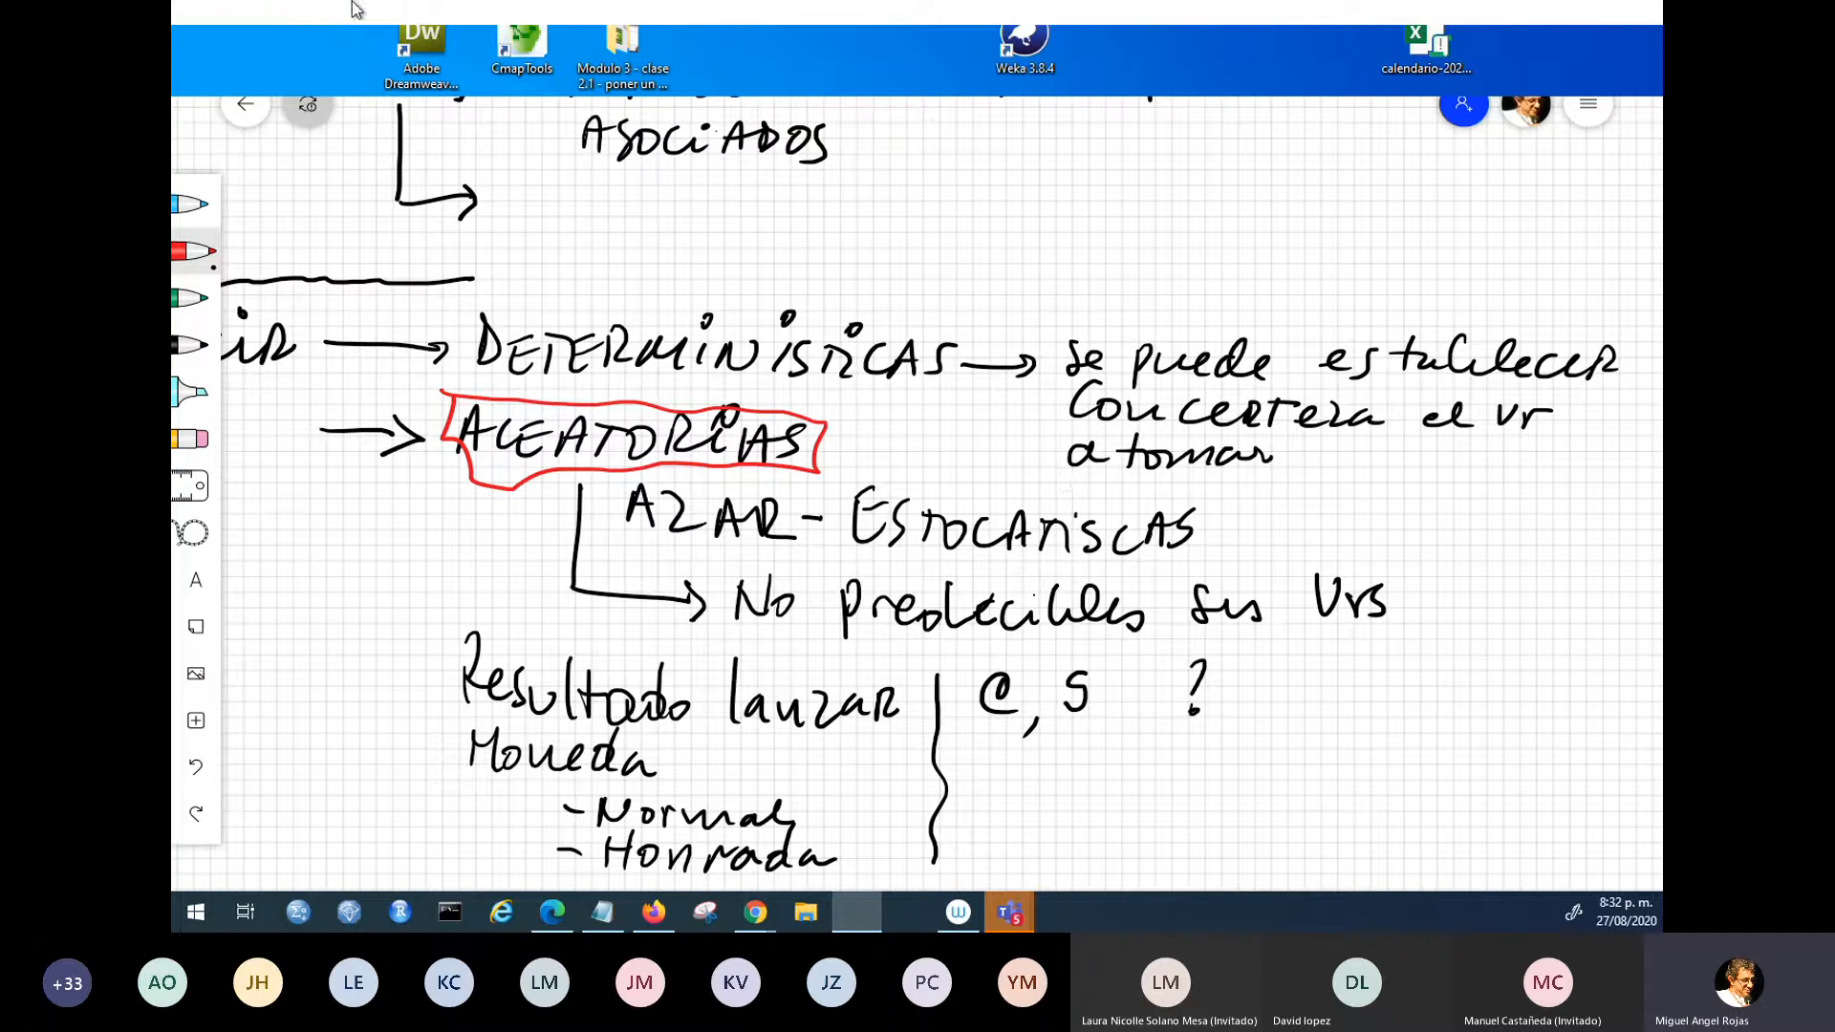
scroll(997, 218, up, 8)
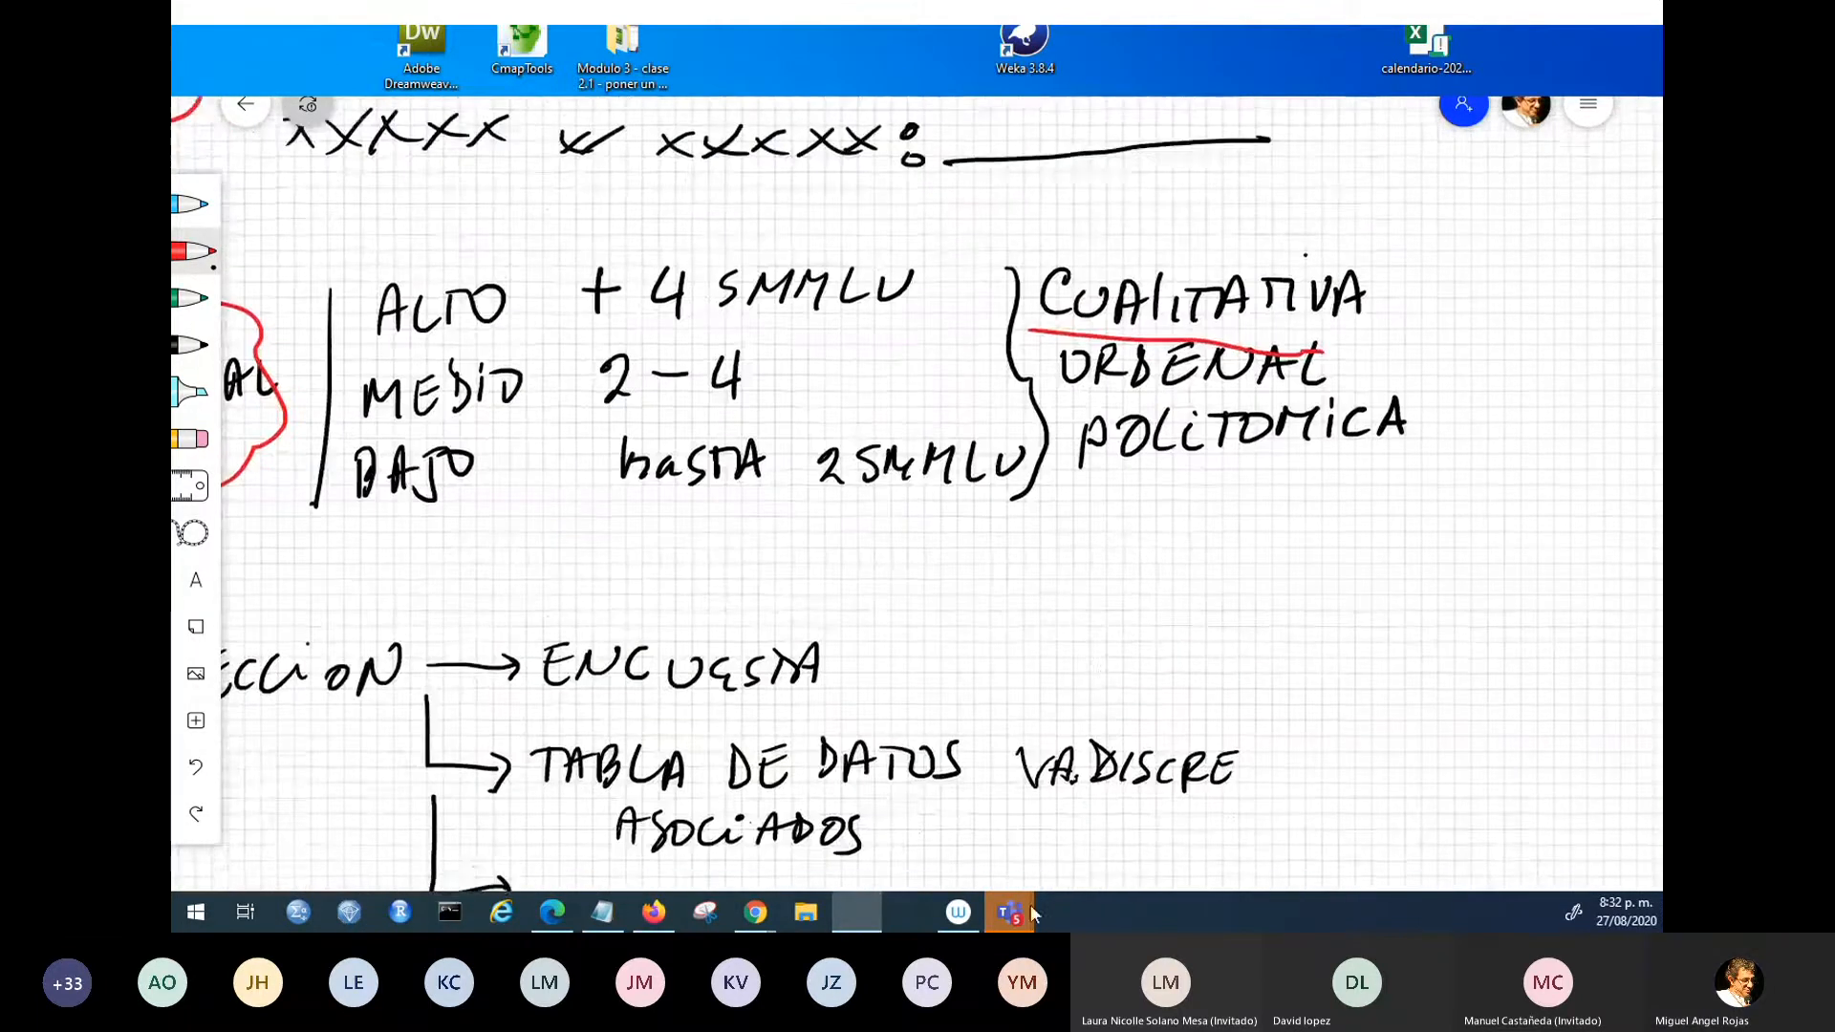
drag(1101, 688, 1027, 291)
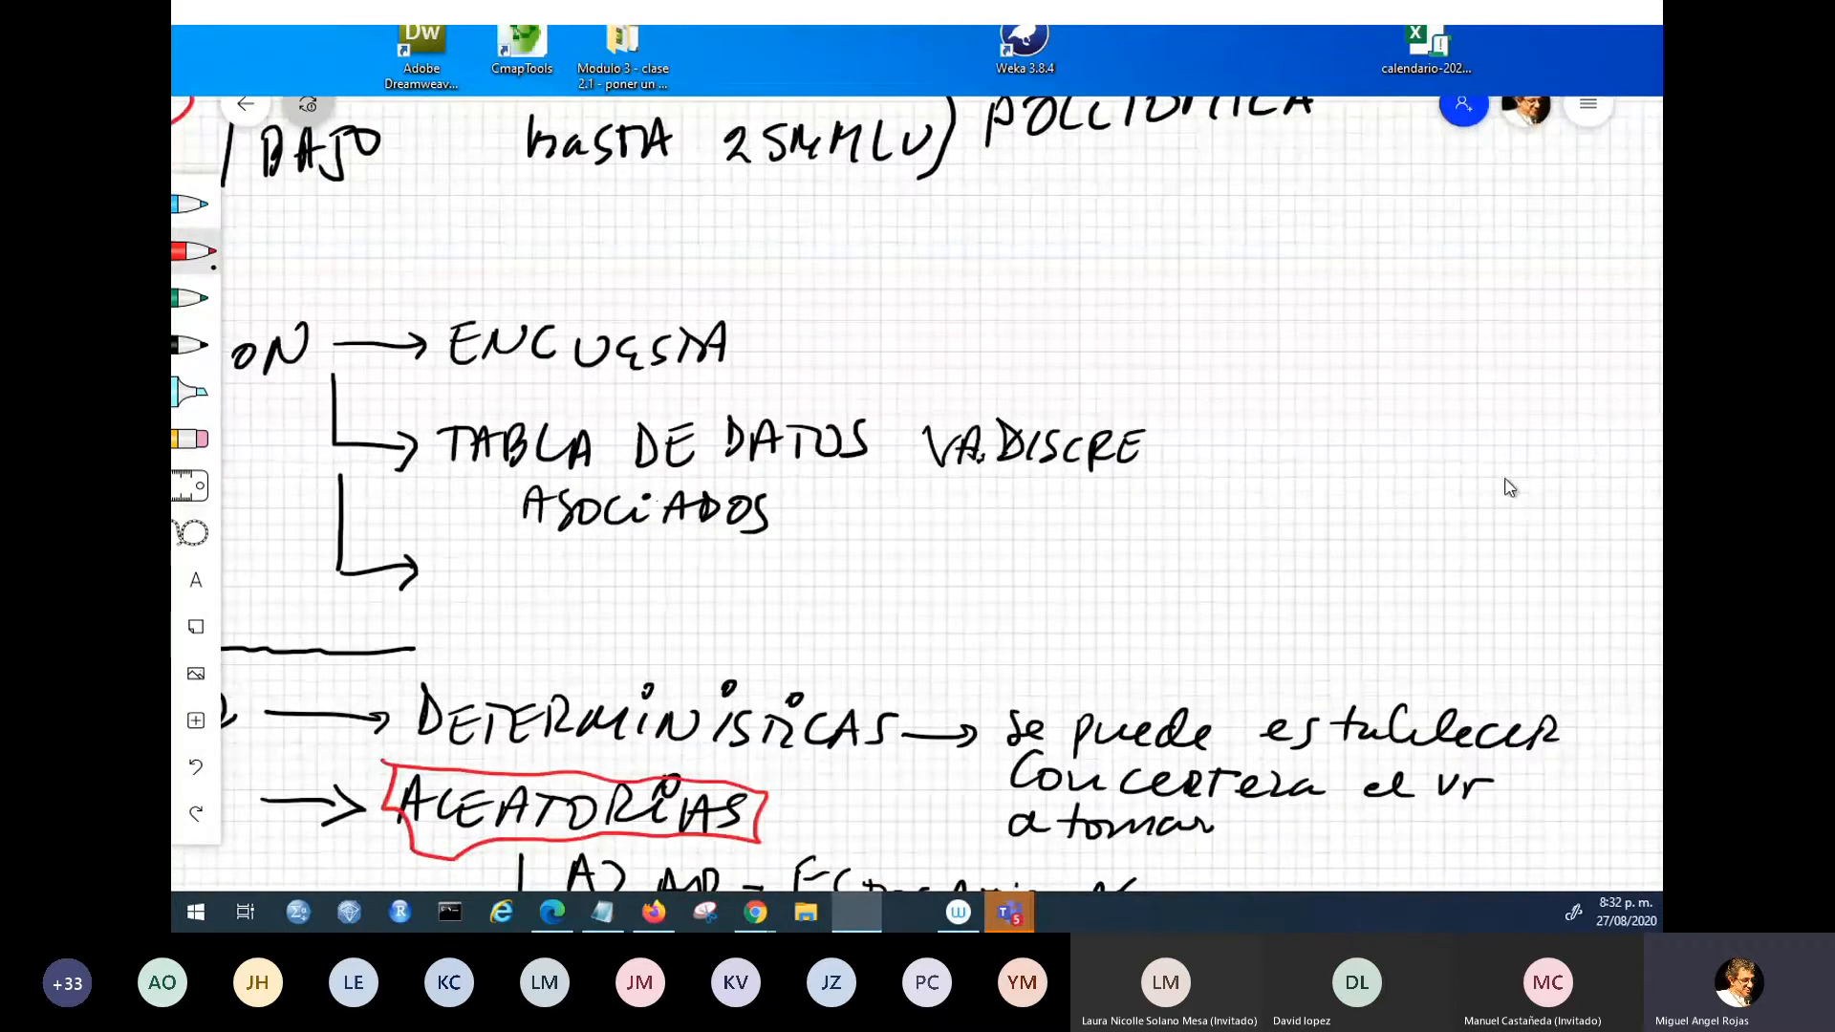
mouse_move(999, 428)
mouse_down()
mouse_move(951, 390)
mouse_move(917, 477)
mouse_move(973, 473)
mouse_move(994, 430)
mouse_up()
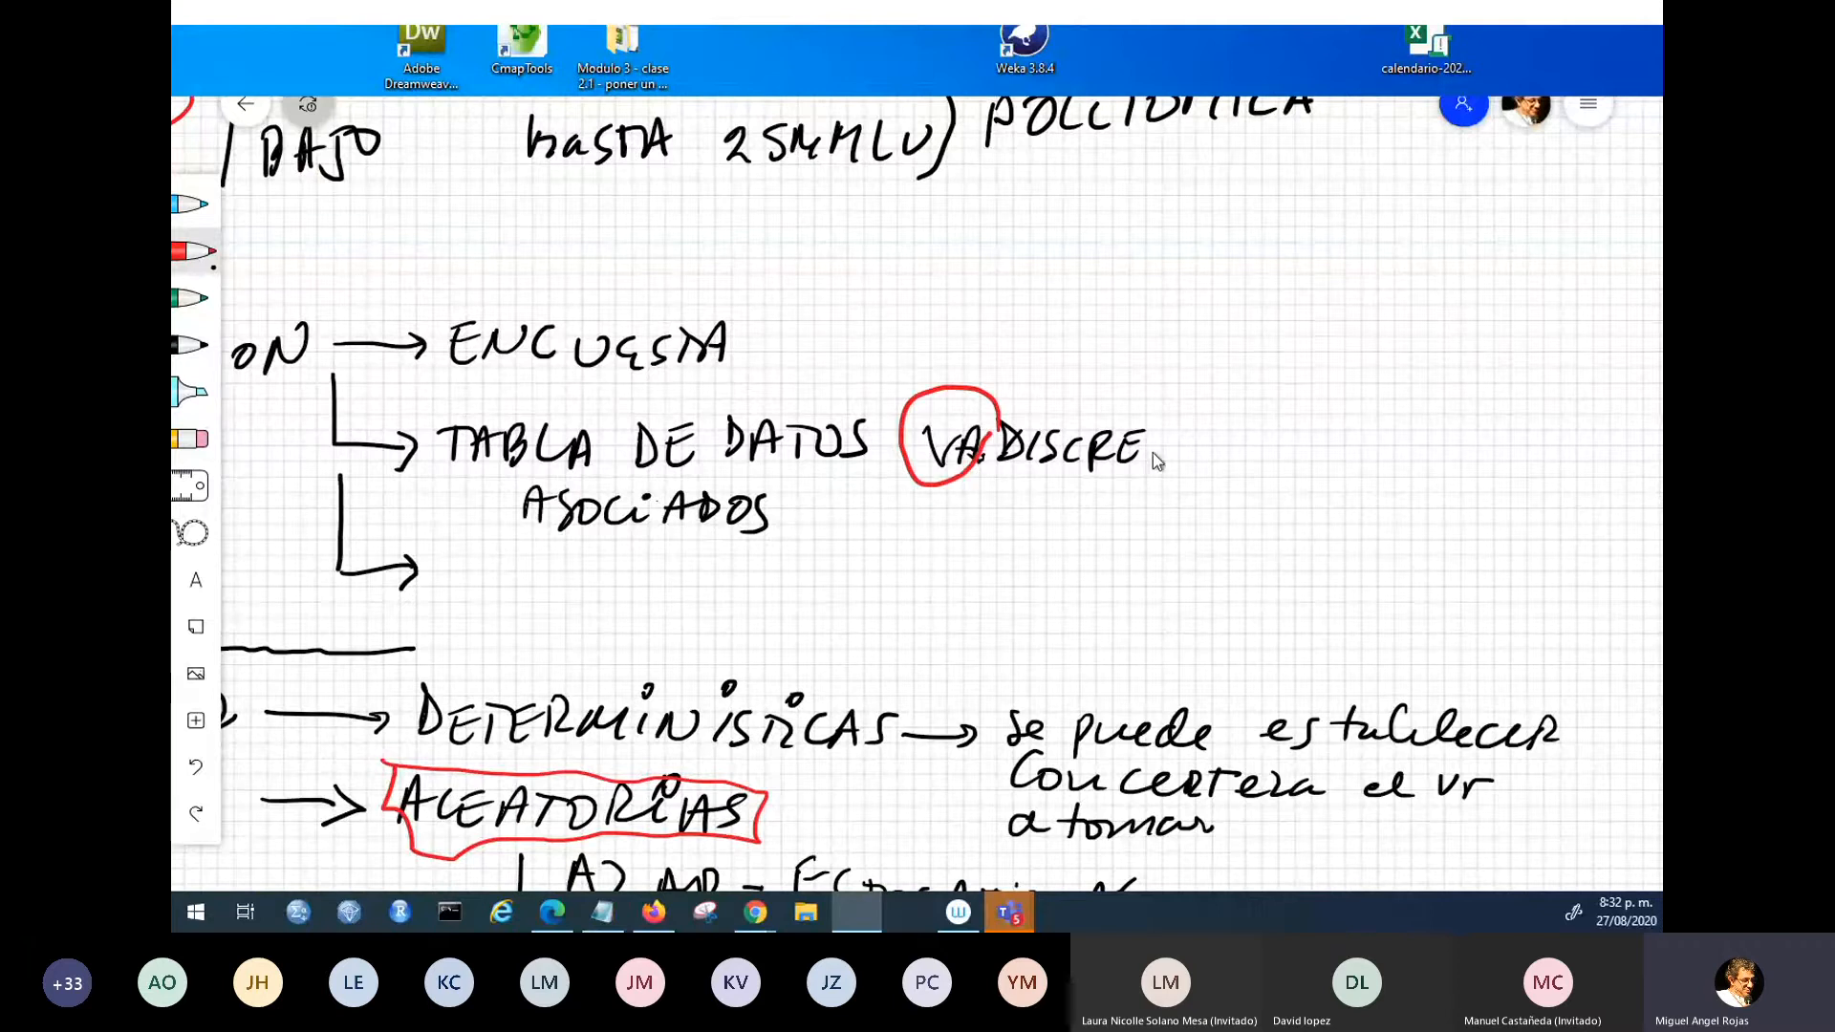
- Complete the word "DISCRETA" in black and draw a tick mark above the circled VA
click(191, 346)
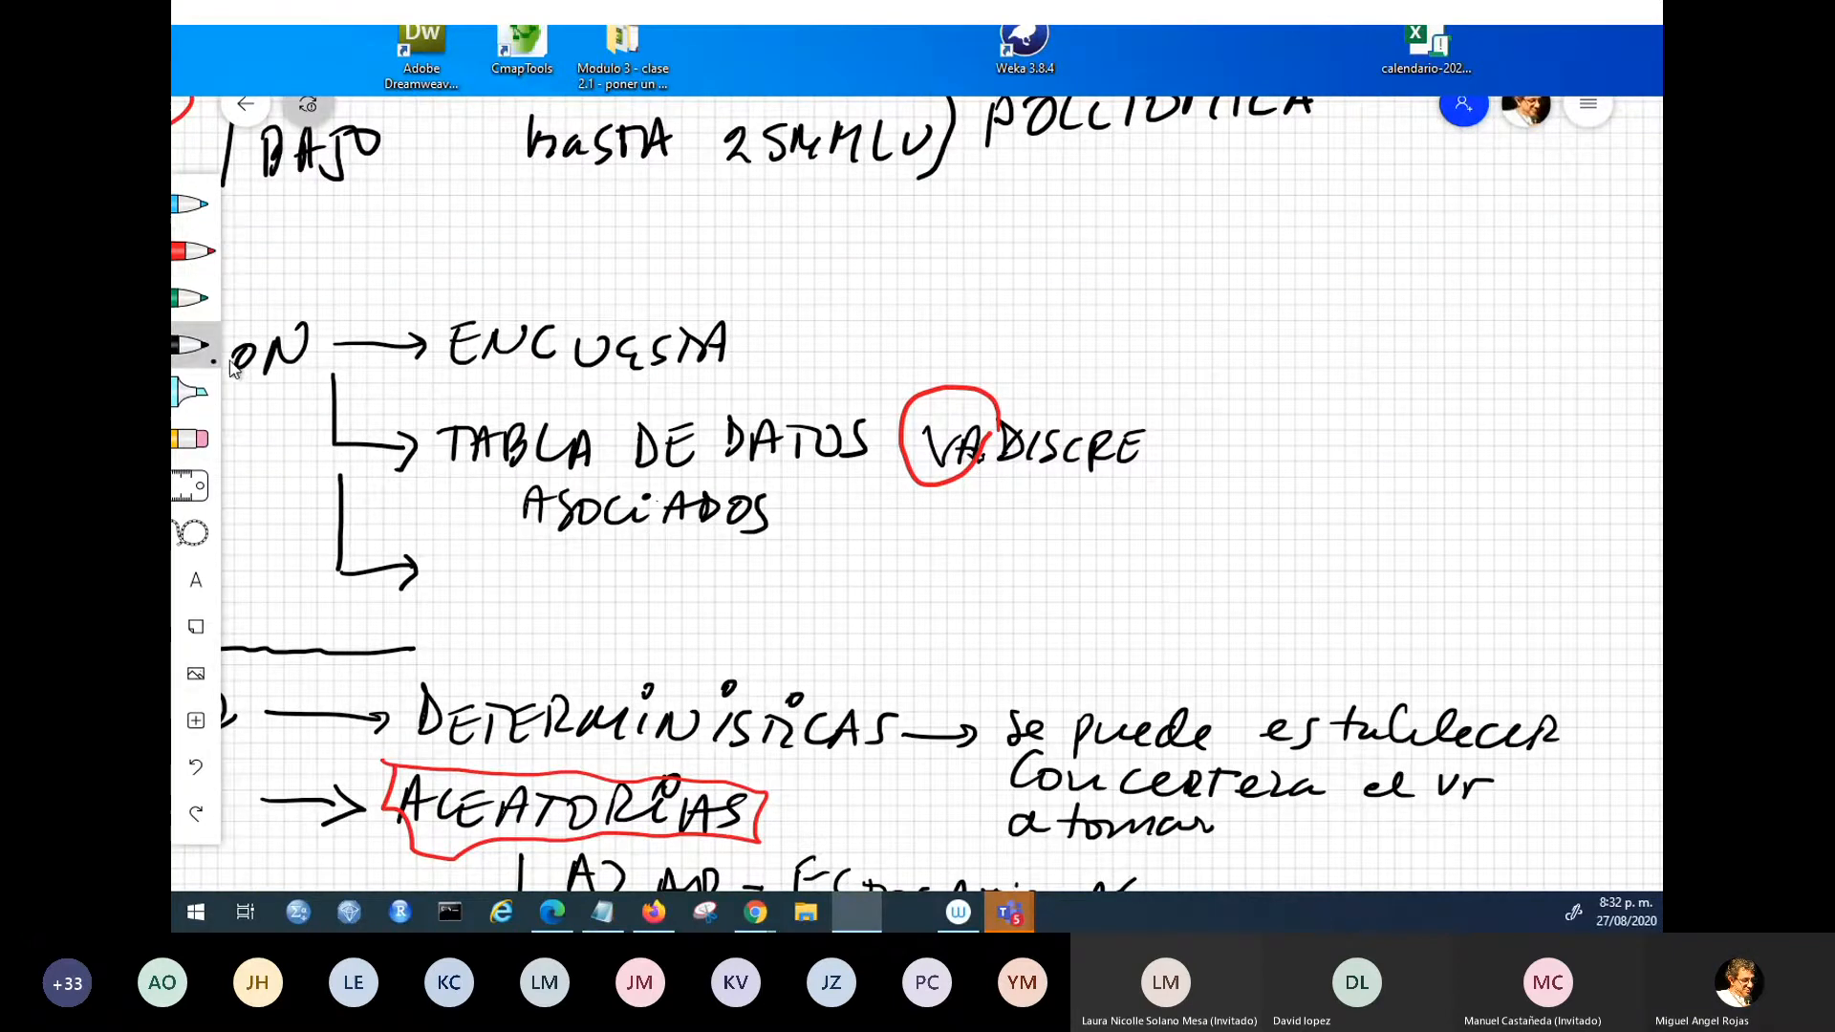
mouse_move(1146, 436)
mouse_down()
mouse_move(1156, 461)
mouse_move(1176, 434)
mouse_move(1184, 468)
mouse_up()
drag(984, 375, 1077, 334)
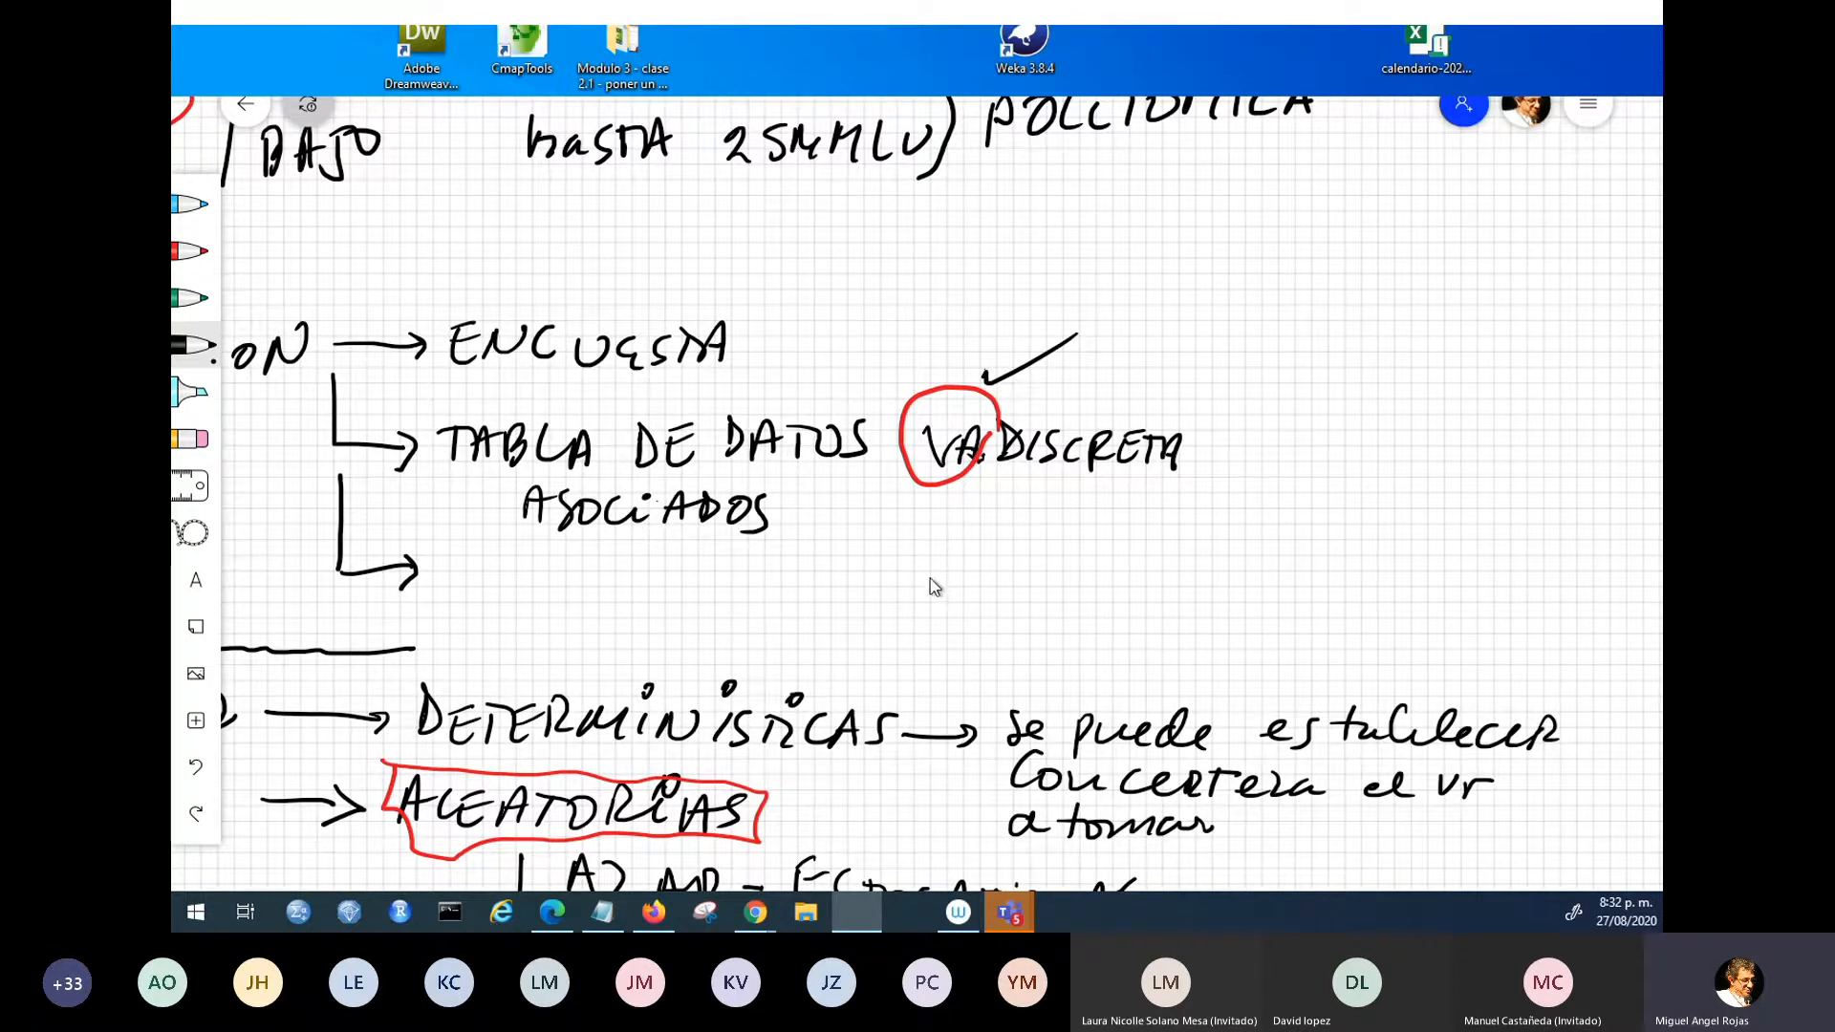
- Handwrite "VA CONTINUA" in black below VA DISCRETA
mouse_move(921, 564)
mouse_down()
mouse_move(937, 600)
mouse_move(951, 564)
mouse_up()
drag(960, 605, 990, 605)
mouse_move(967, 590)
mouse_down()
mouse_move(1167, 604)
mouse_move(1210, 588)
mouse_move(1241, 612)
mouse_up()
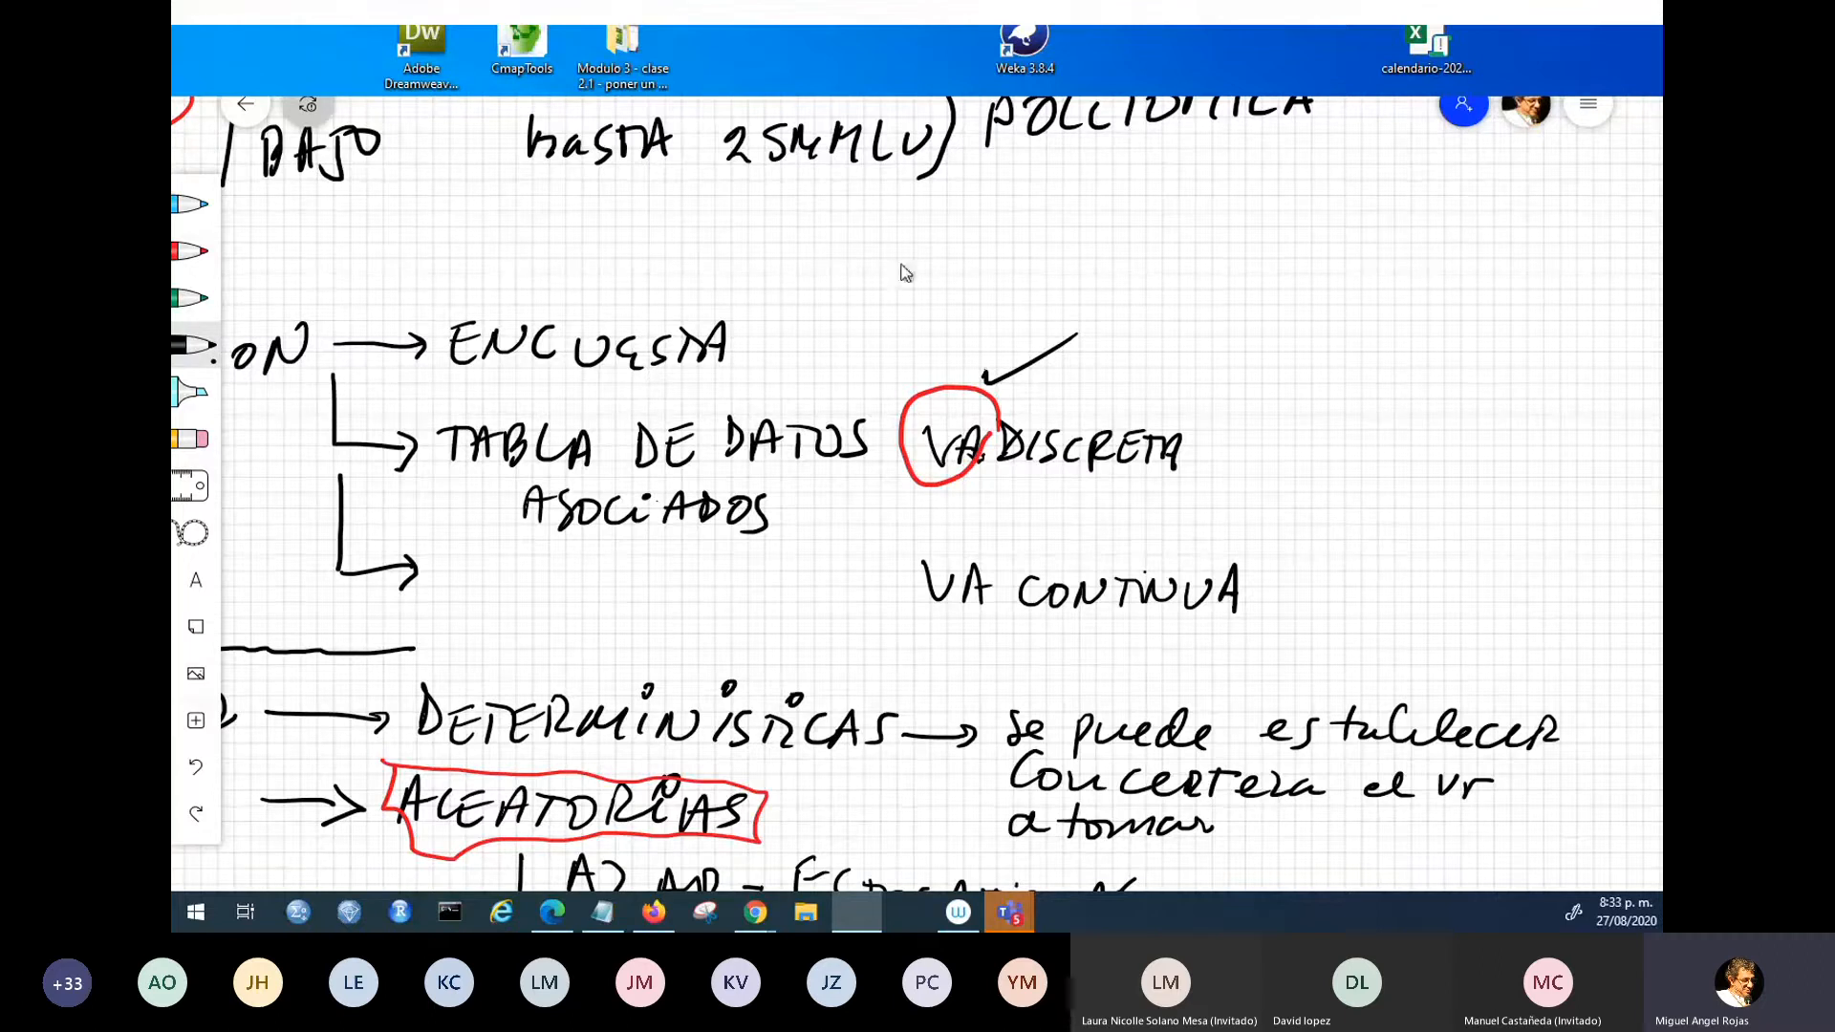
- Switch to File Explorer and browse drive E: through hd_hitachi_80_datos and proyecto_qualia to the 2020_LABFINANZAS folder
click(805, 913)
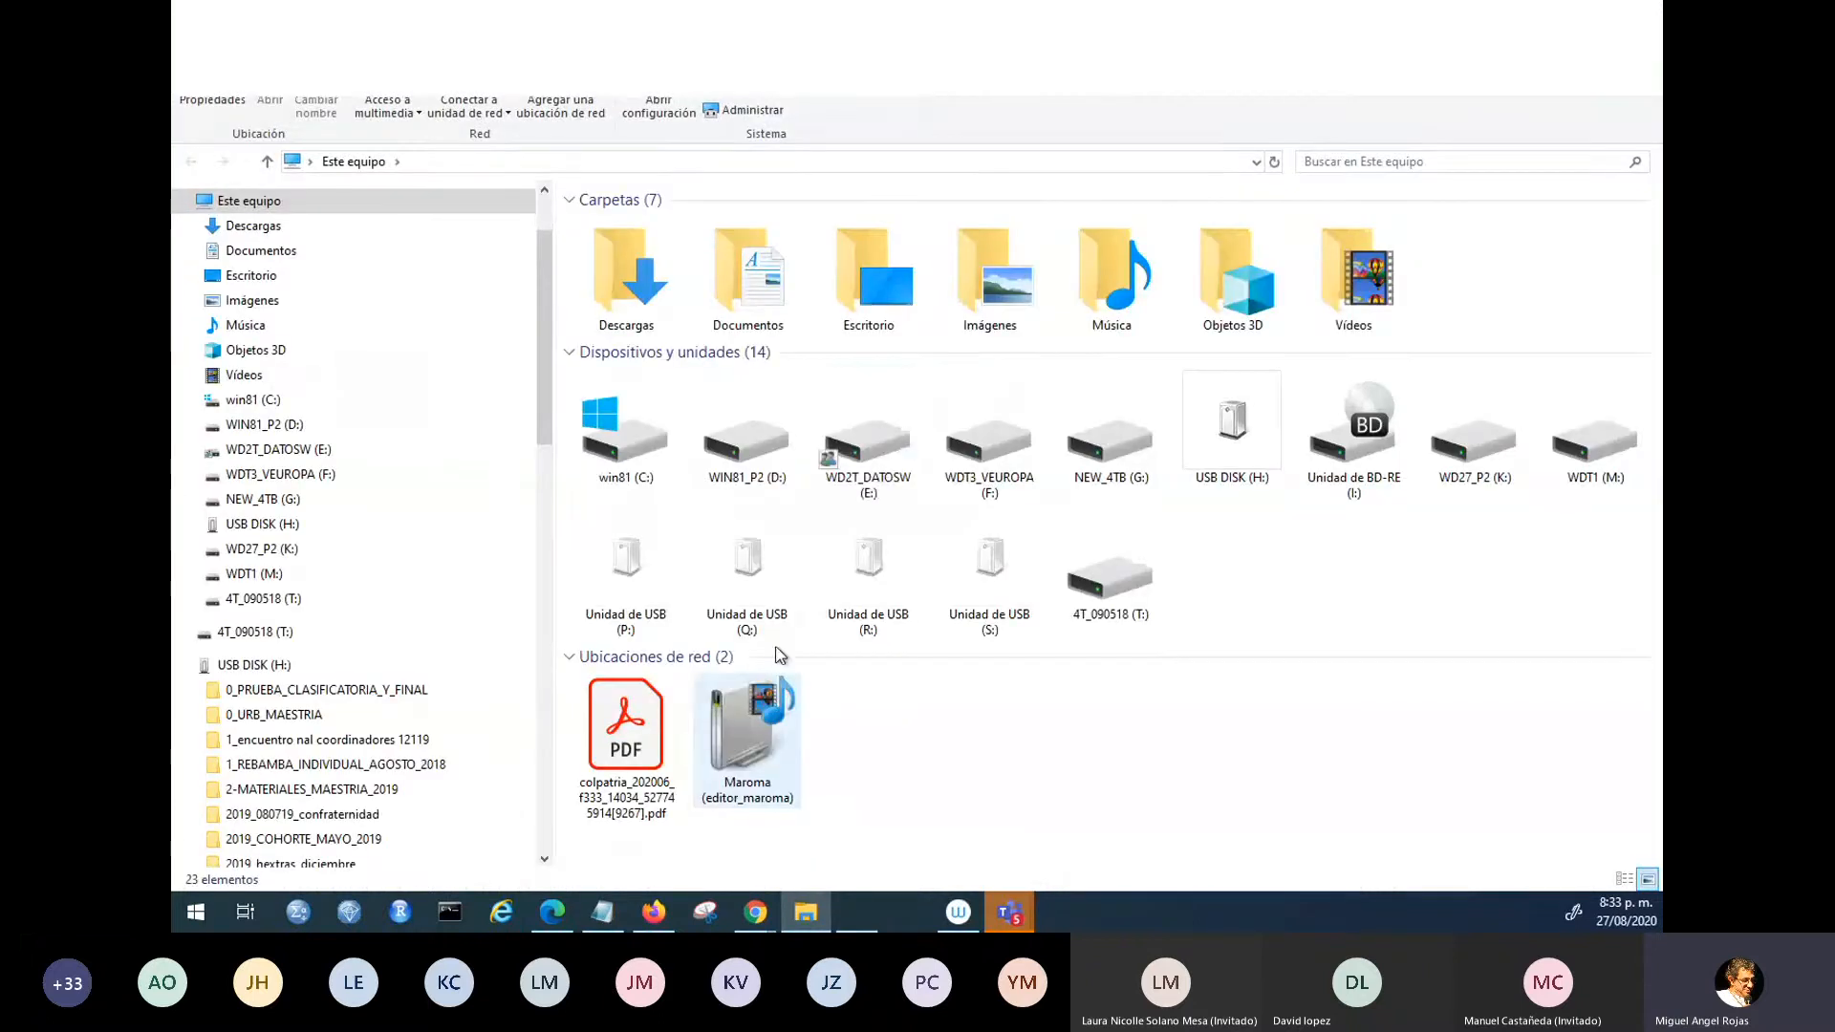
double_click(843, 465)
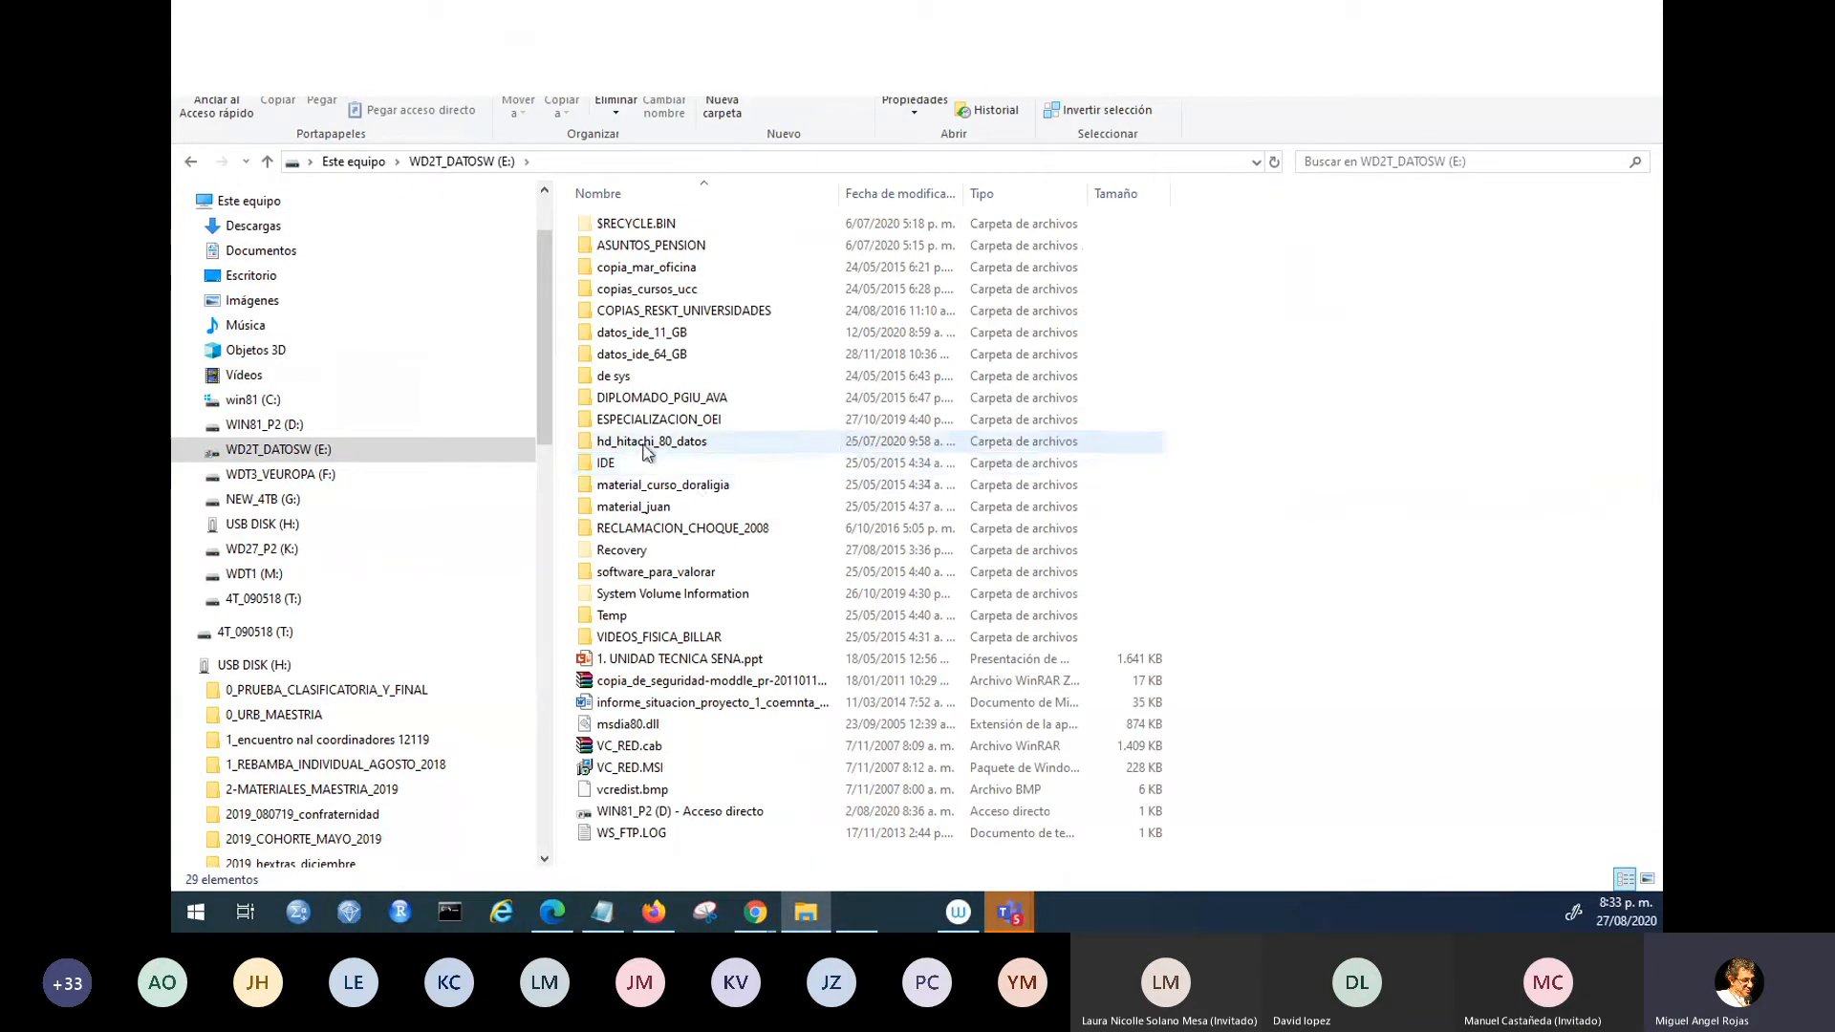
double_click(642, 441)
double_click(645, 726)
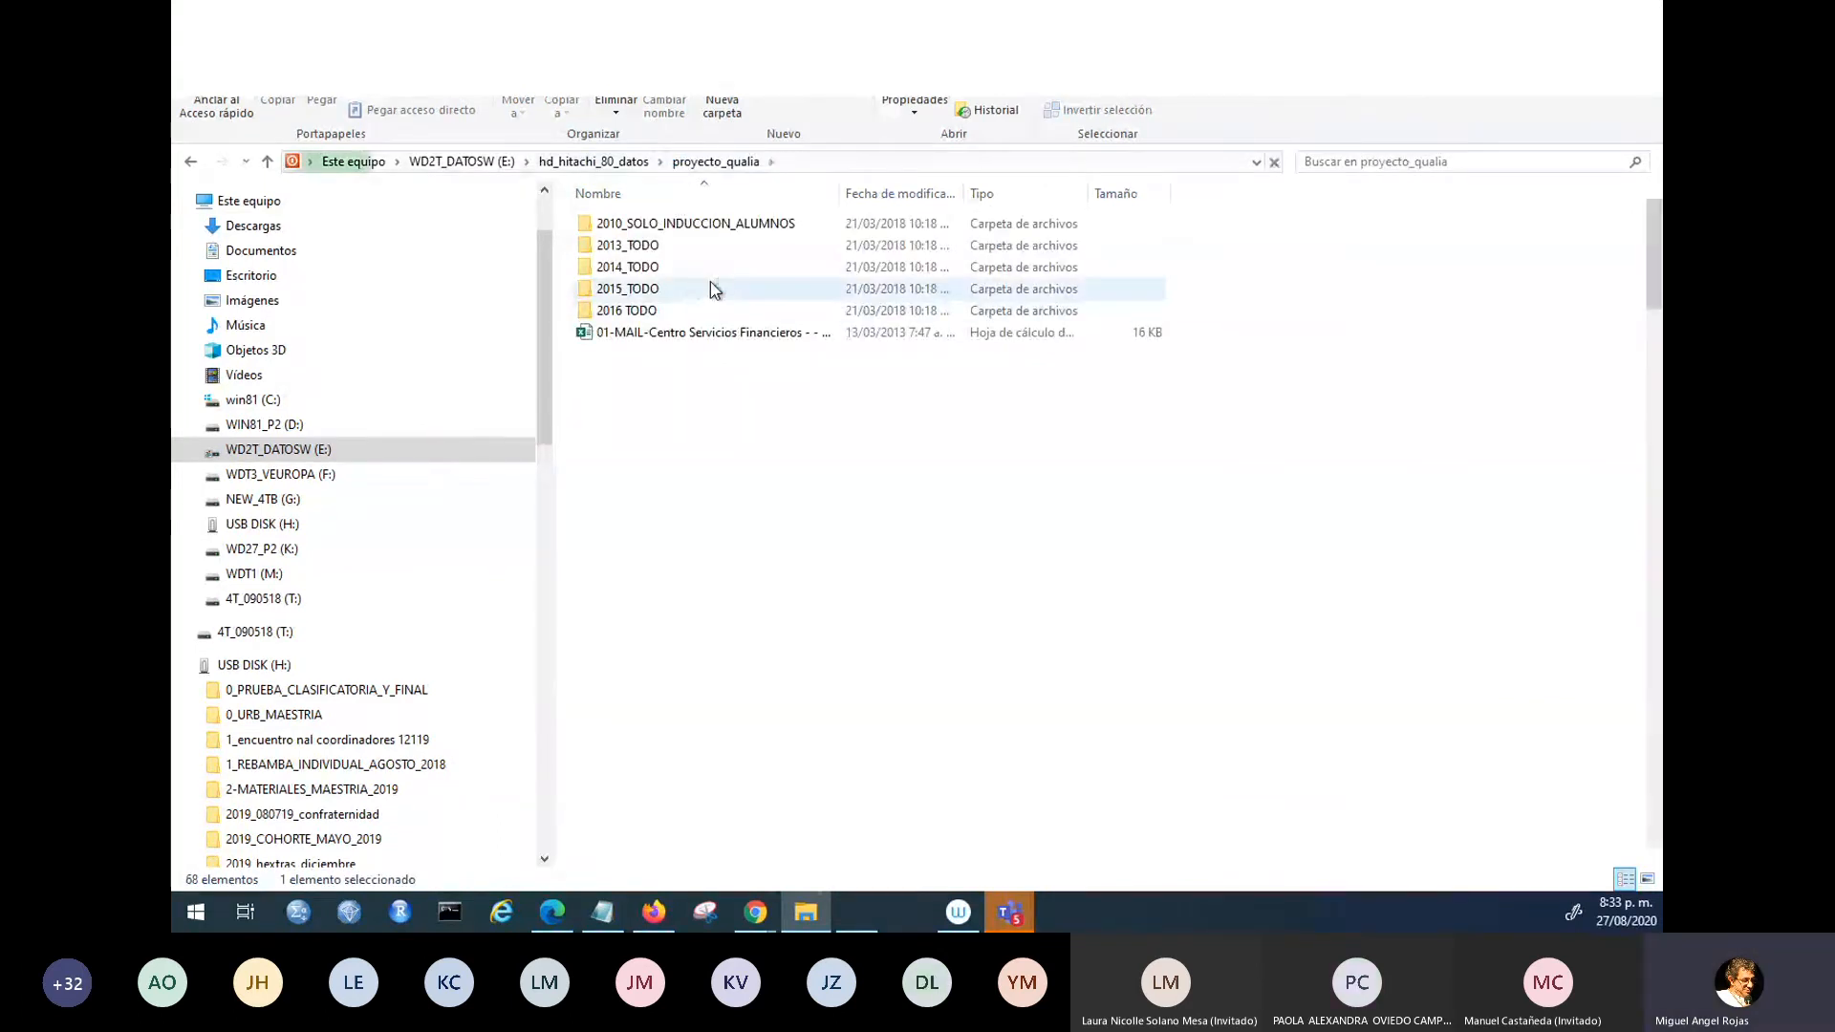
scroll(626, 668, down, 6)
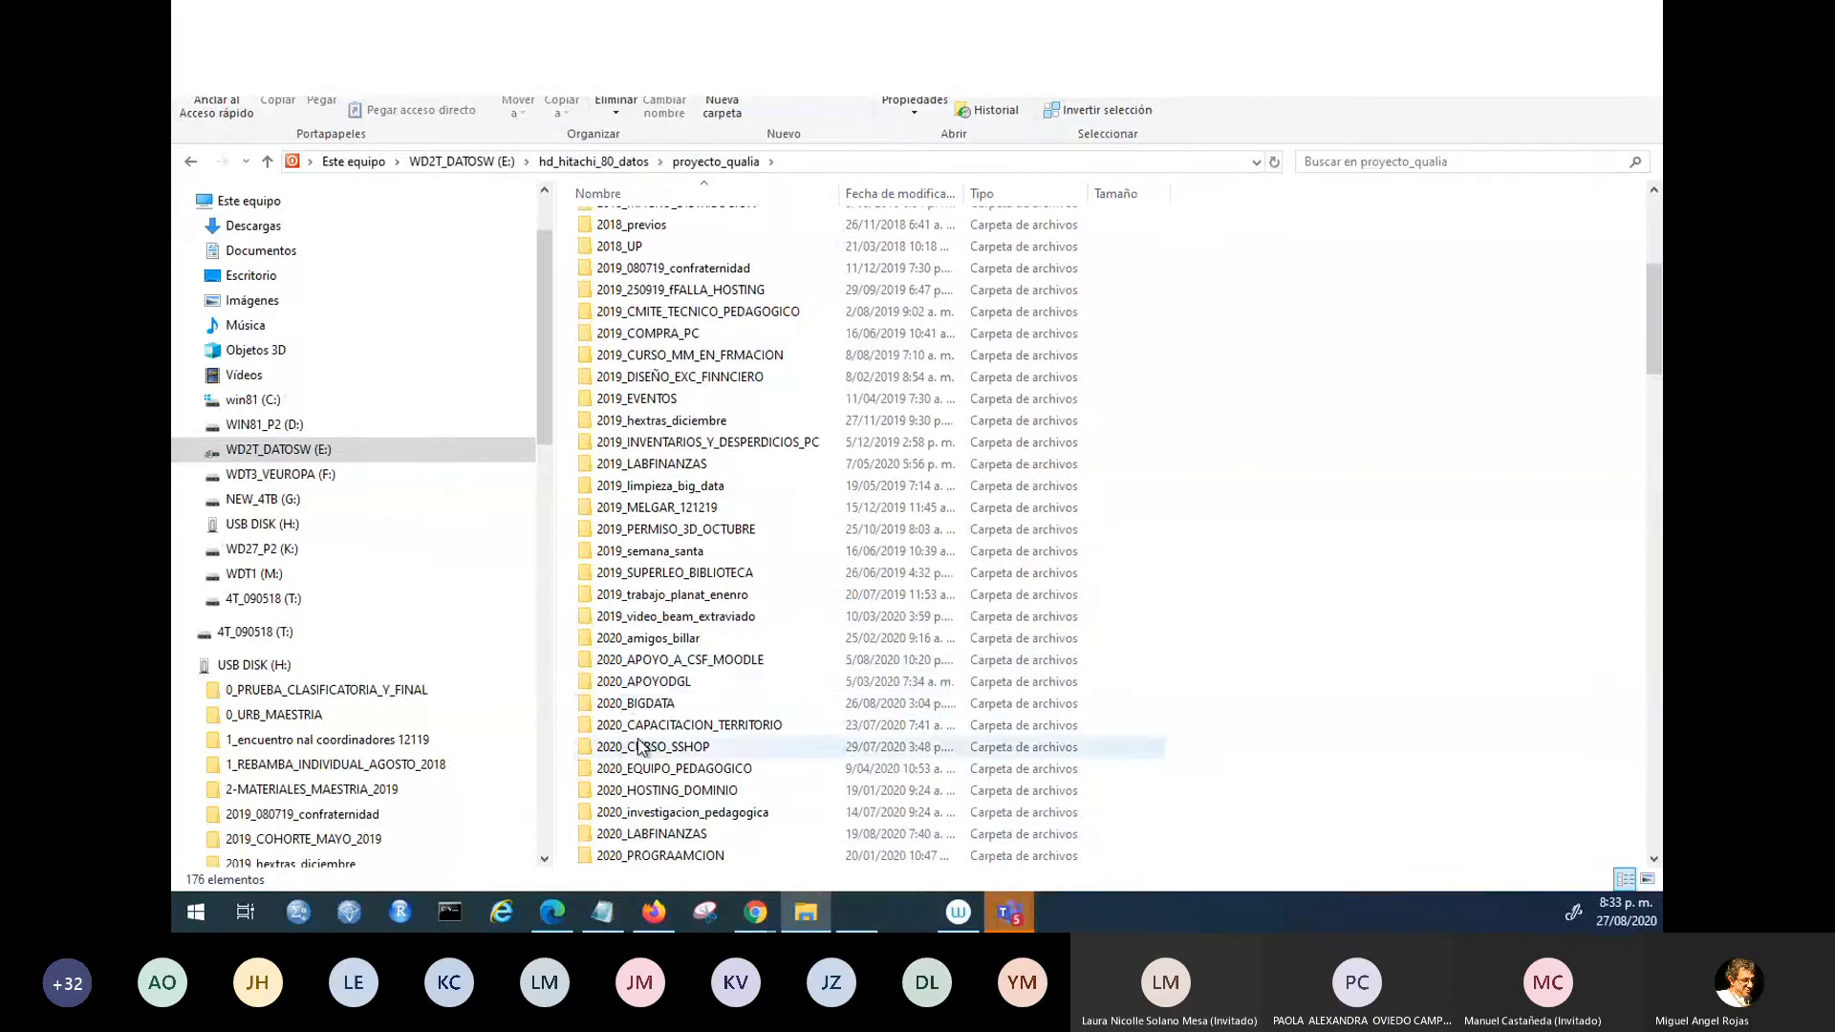
double_click(640, 840)
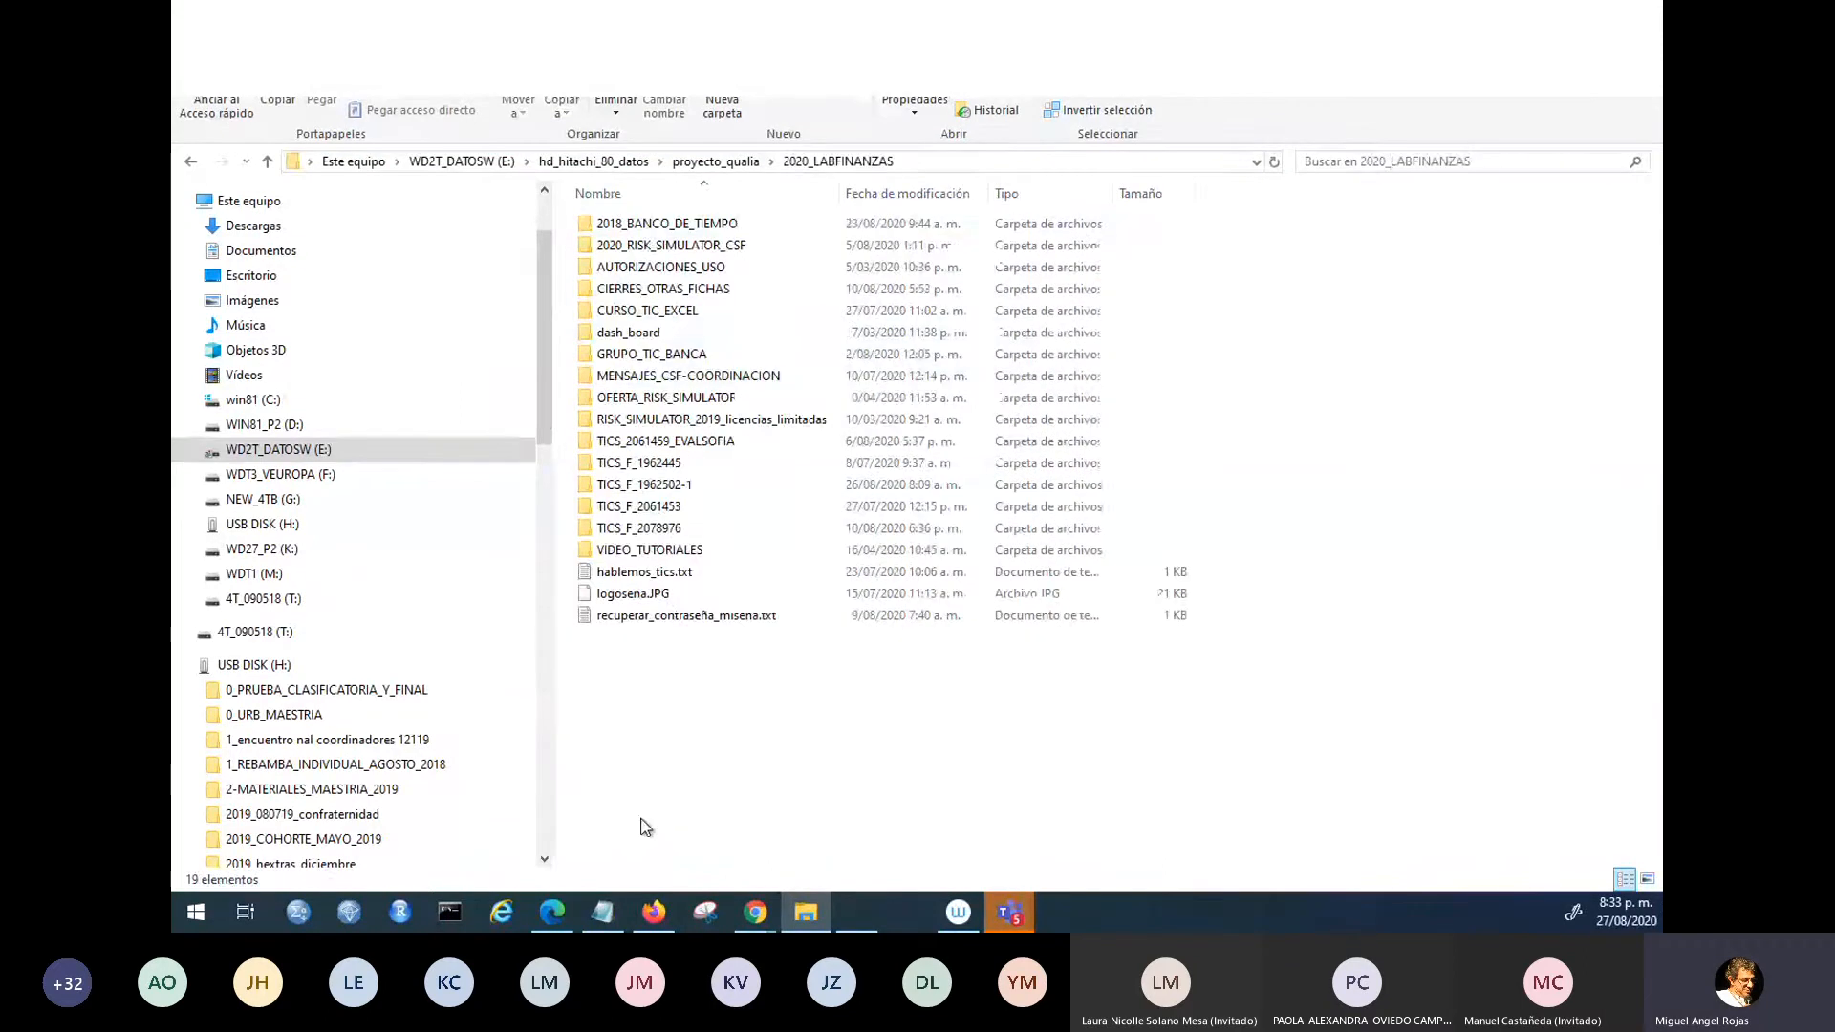
double_click(650, 222)
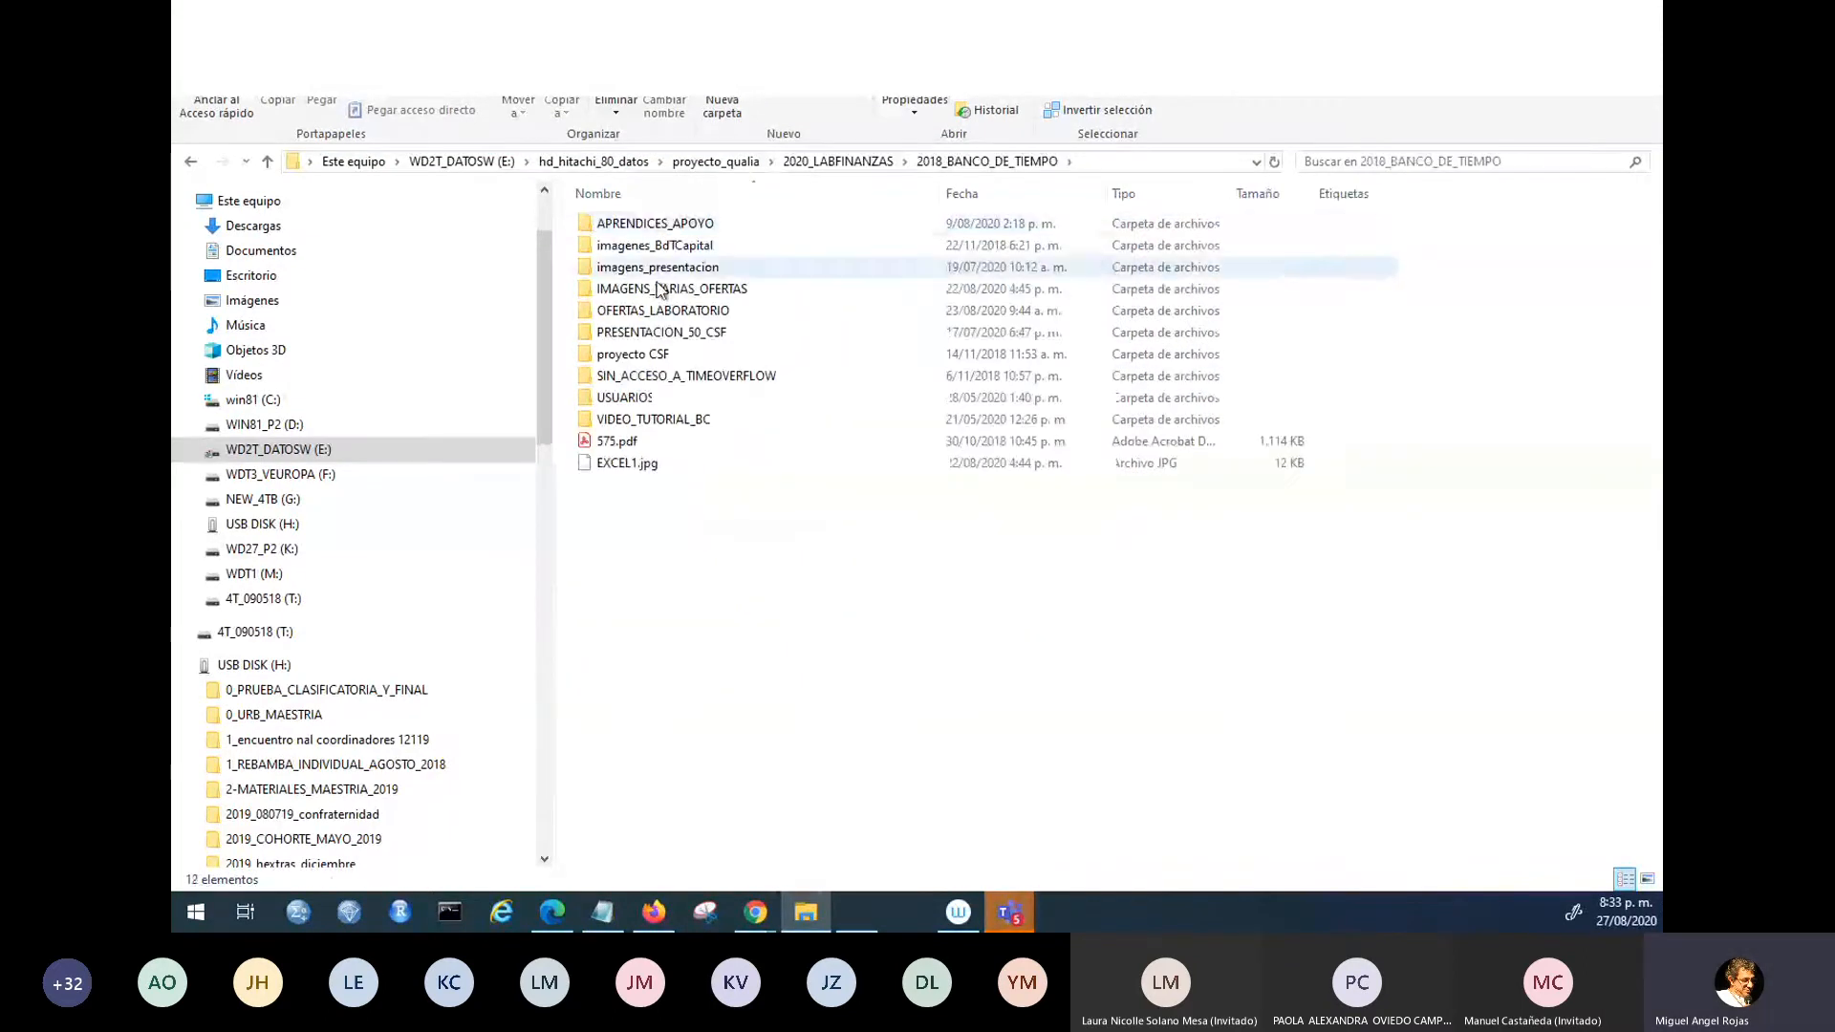
click(266, 162)
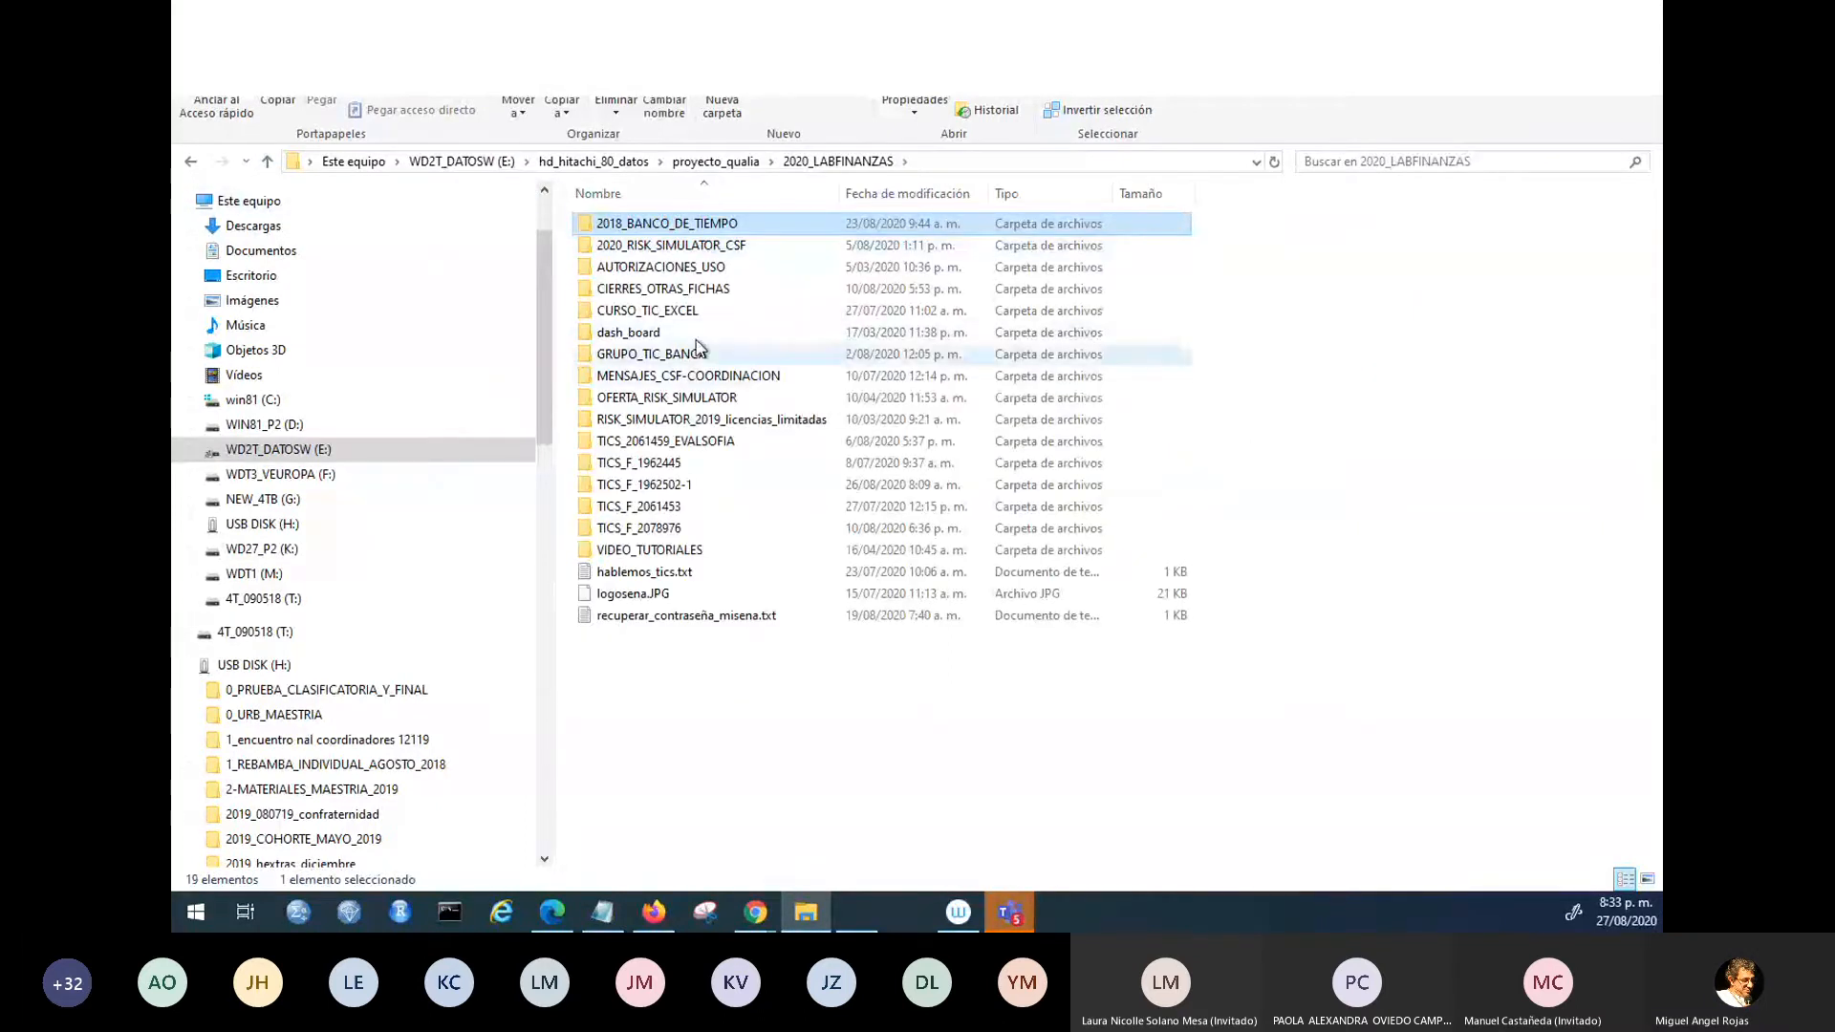
- Open datos_Coomar_v5.xlsx from 2020_RISK_SIMULATOR_CSF, PARA_RS_B-LEARNING, OFERTA_2_AGOSTO_2020, SESION_2_270820 in Excel
double_click(707, 246)
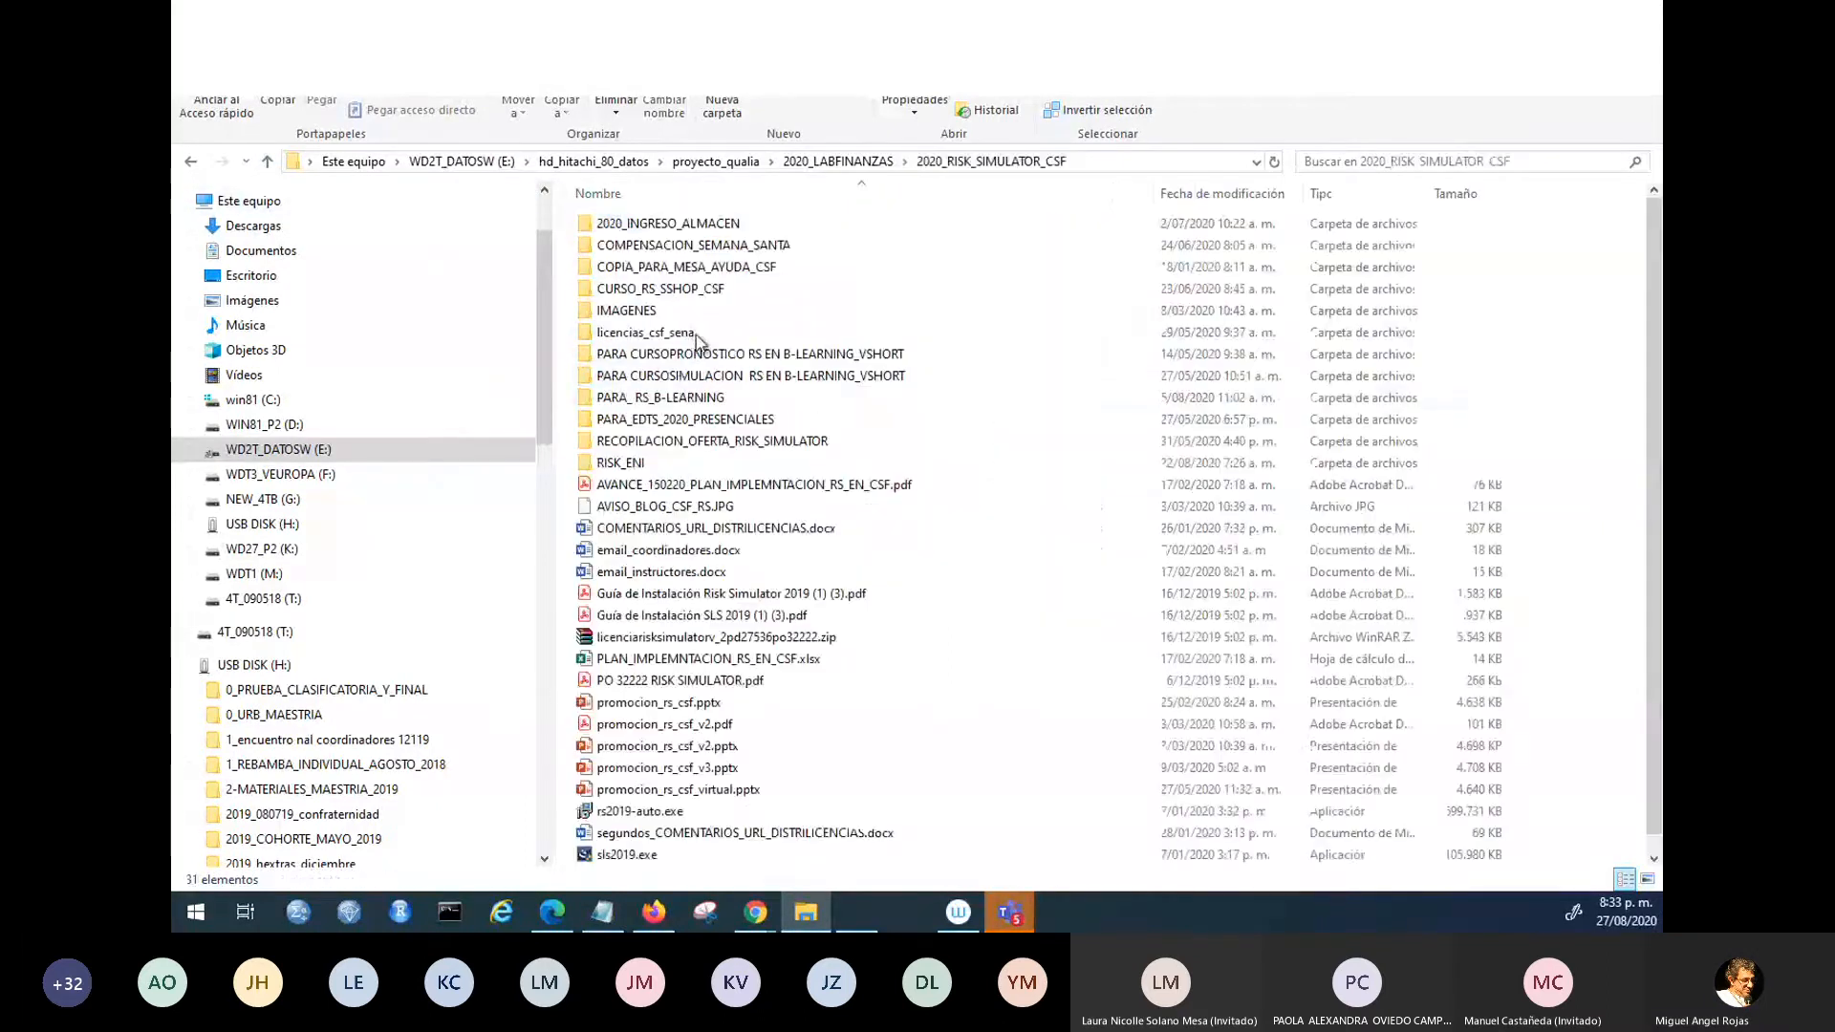
double_click(666, 396)
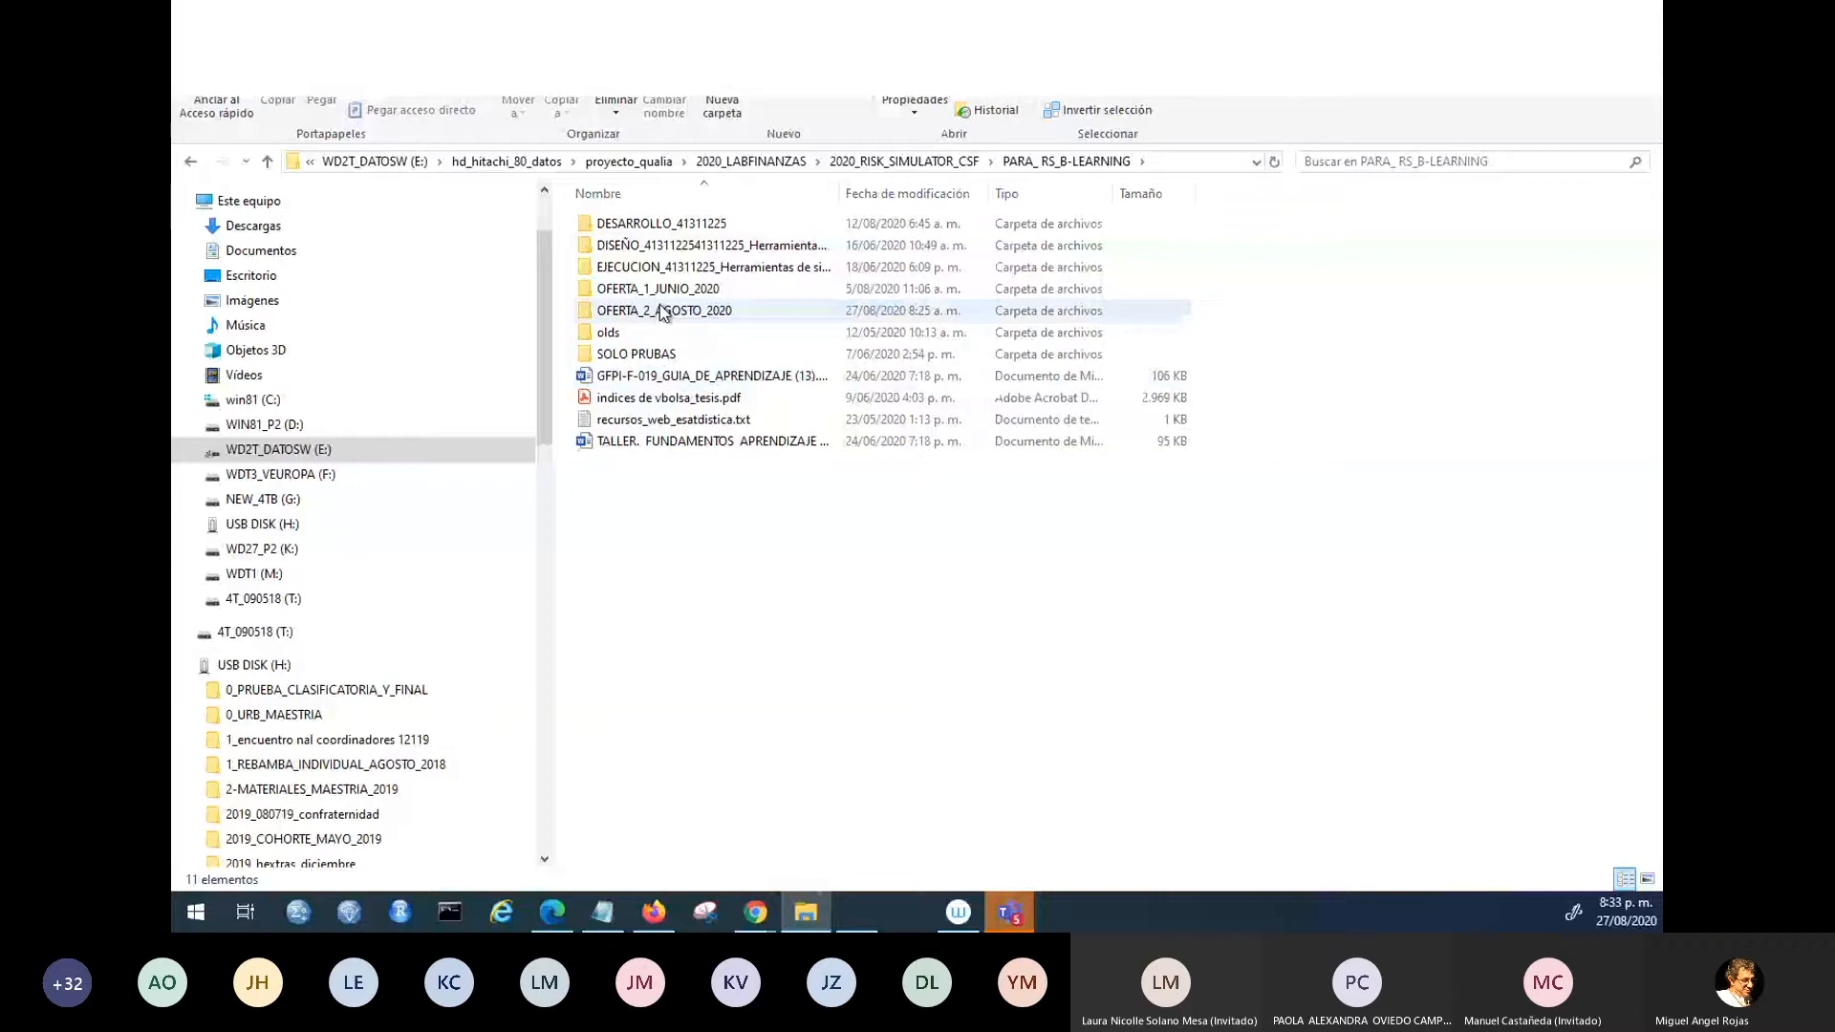
double_click(662, 310)
double_click(665, 313)
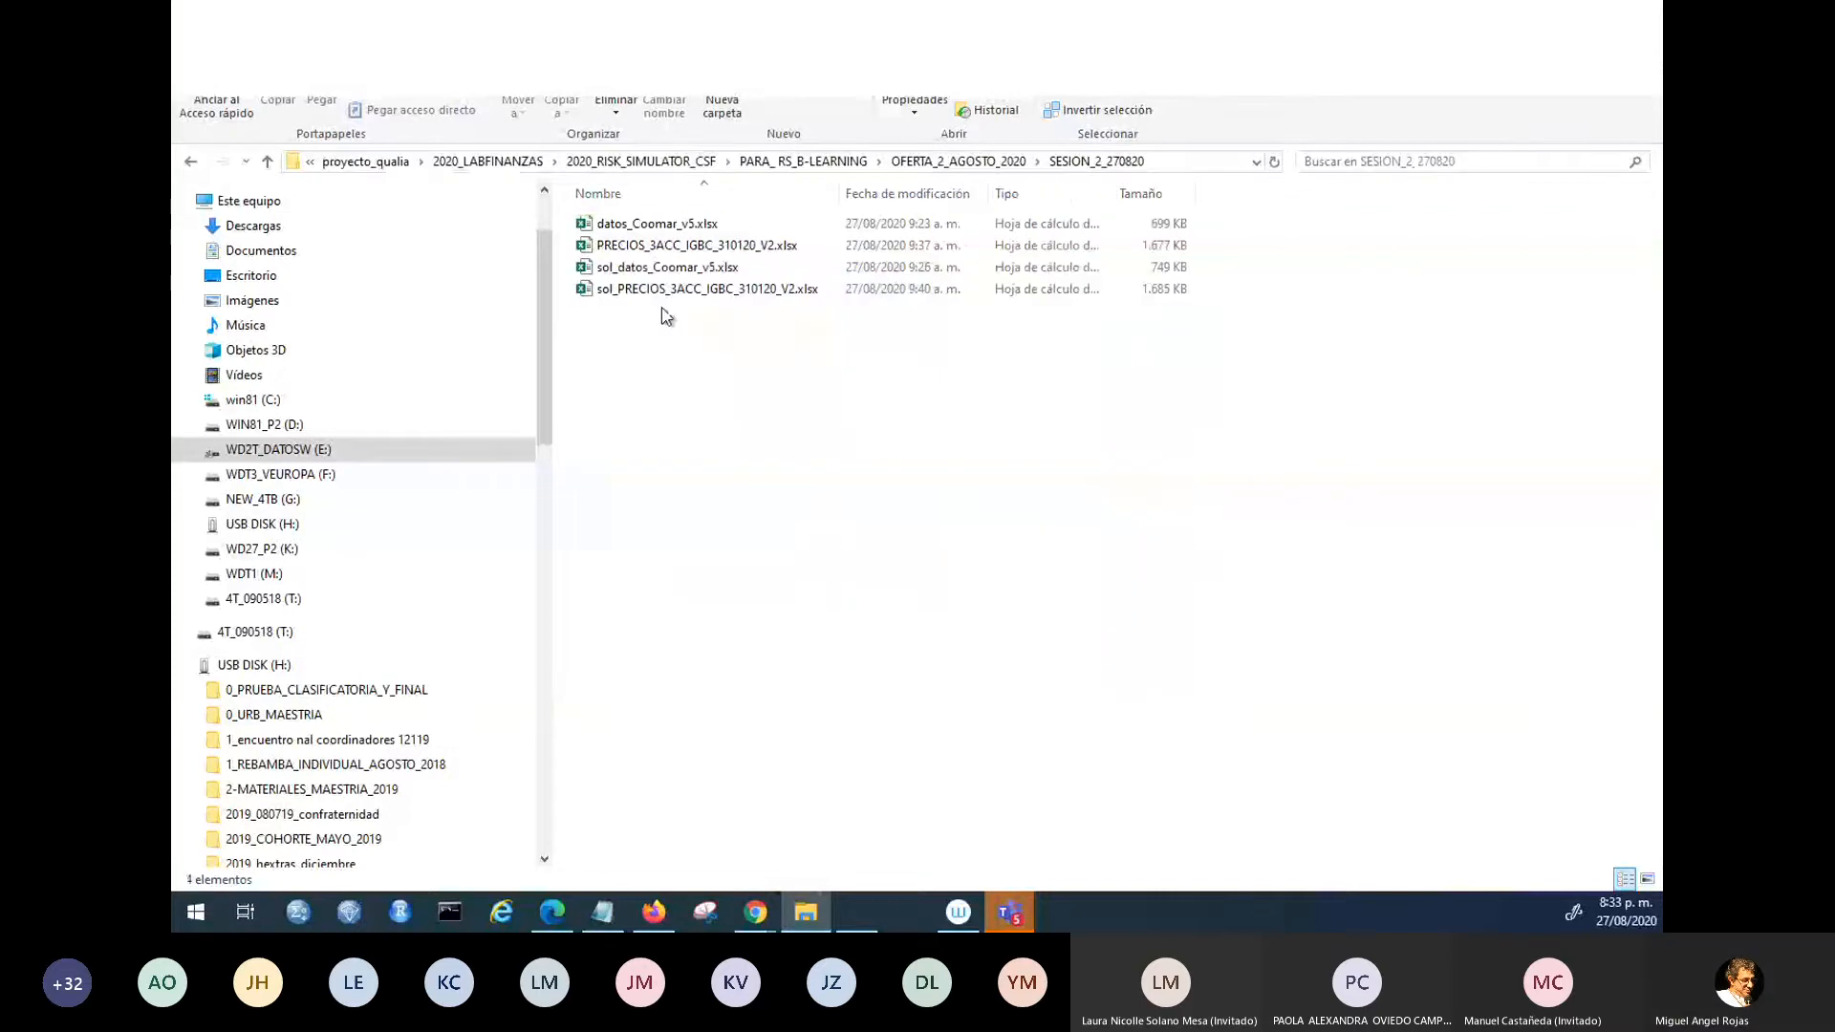
click(636, 225)
double_click(636, 230)
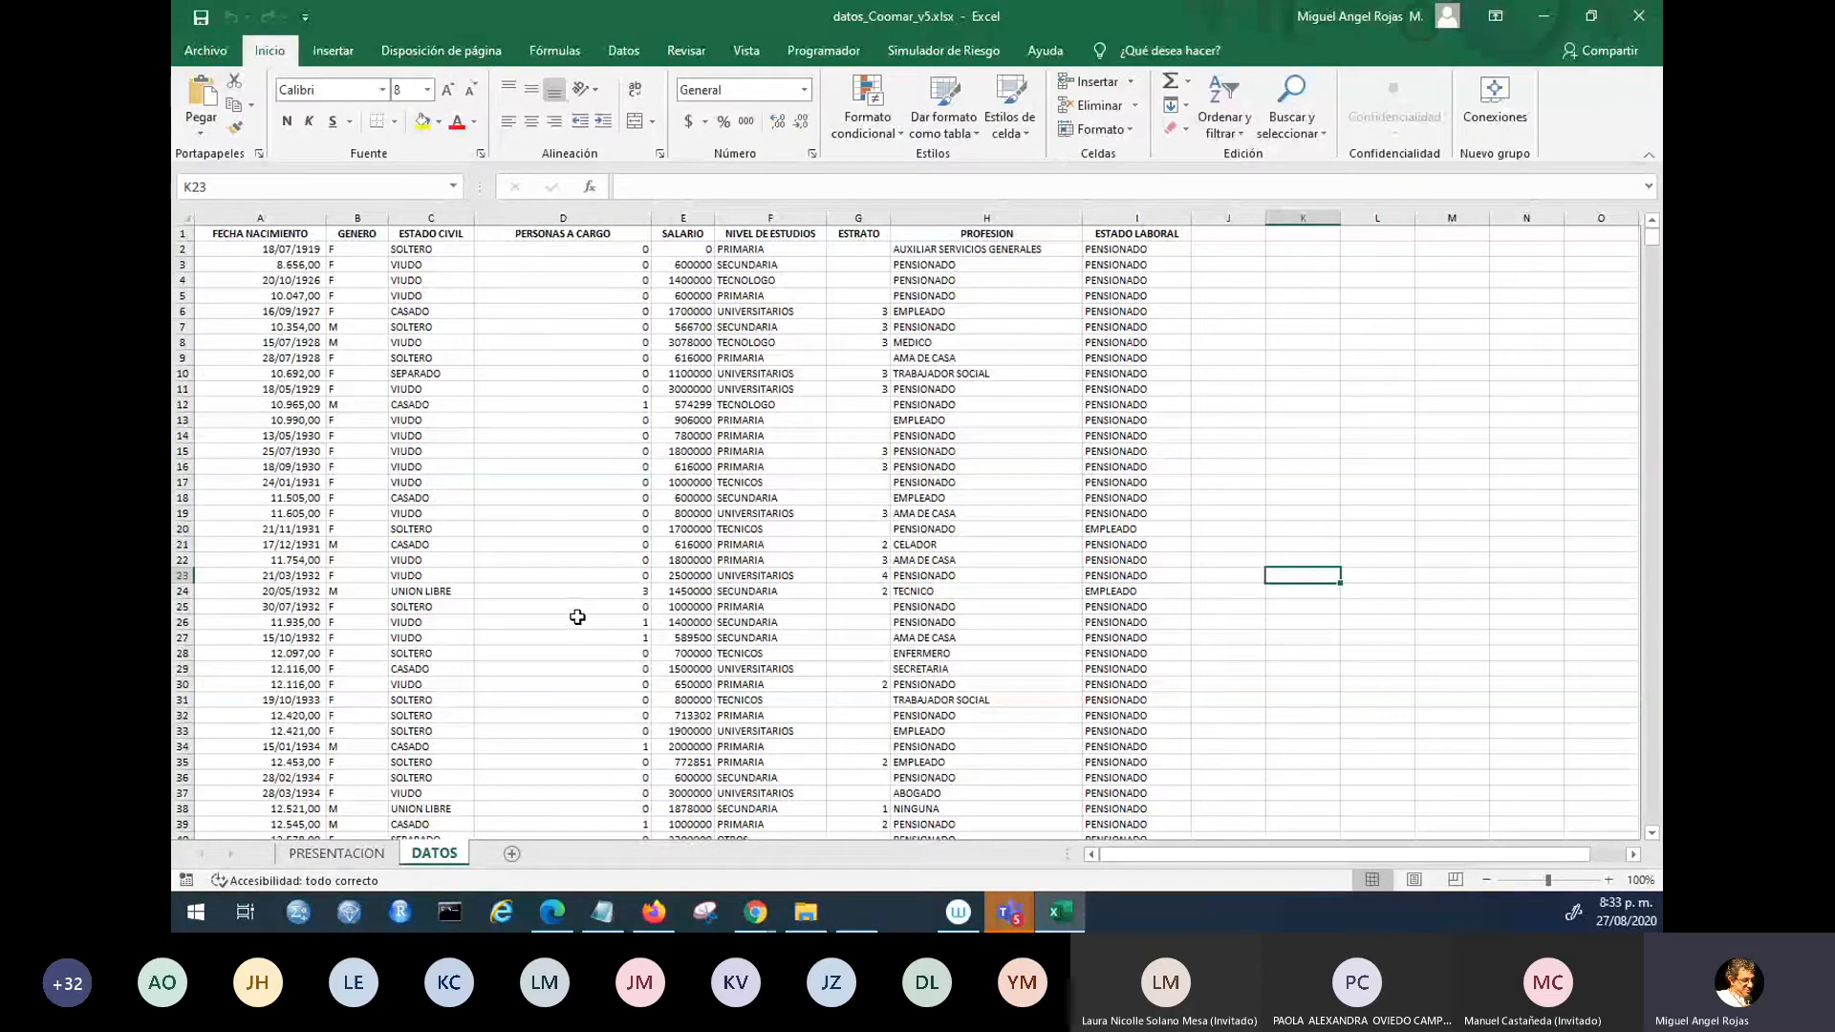
click(530, 484)
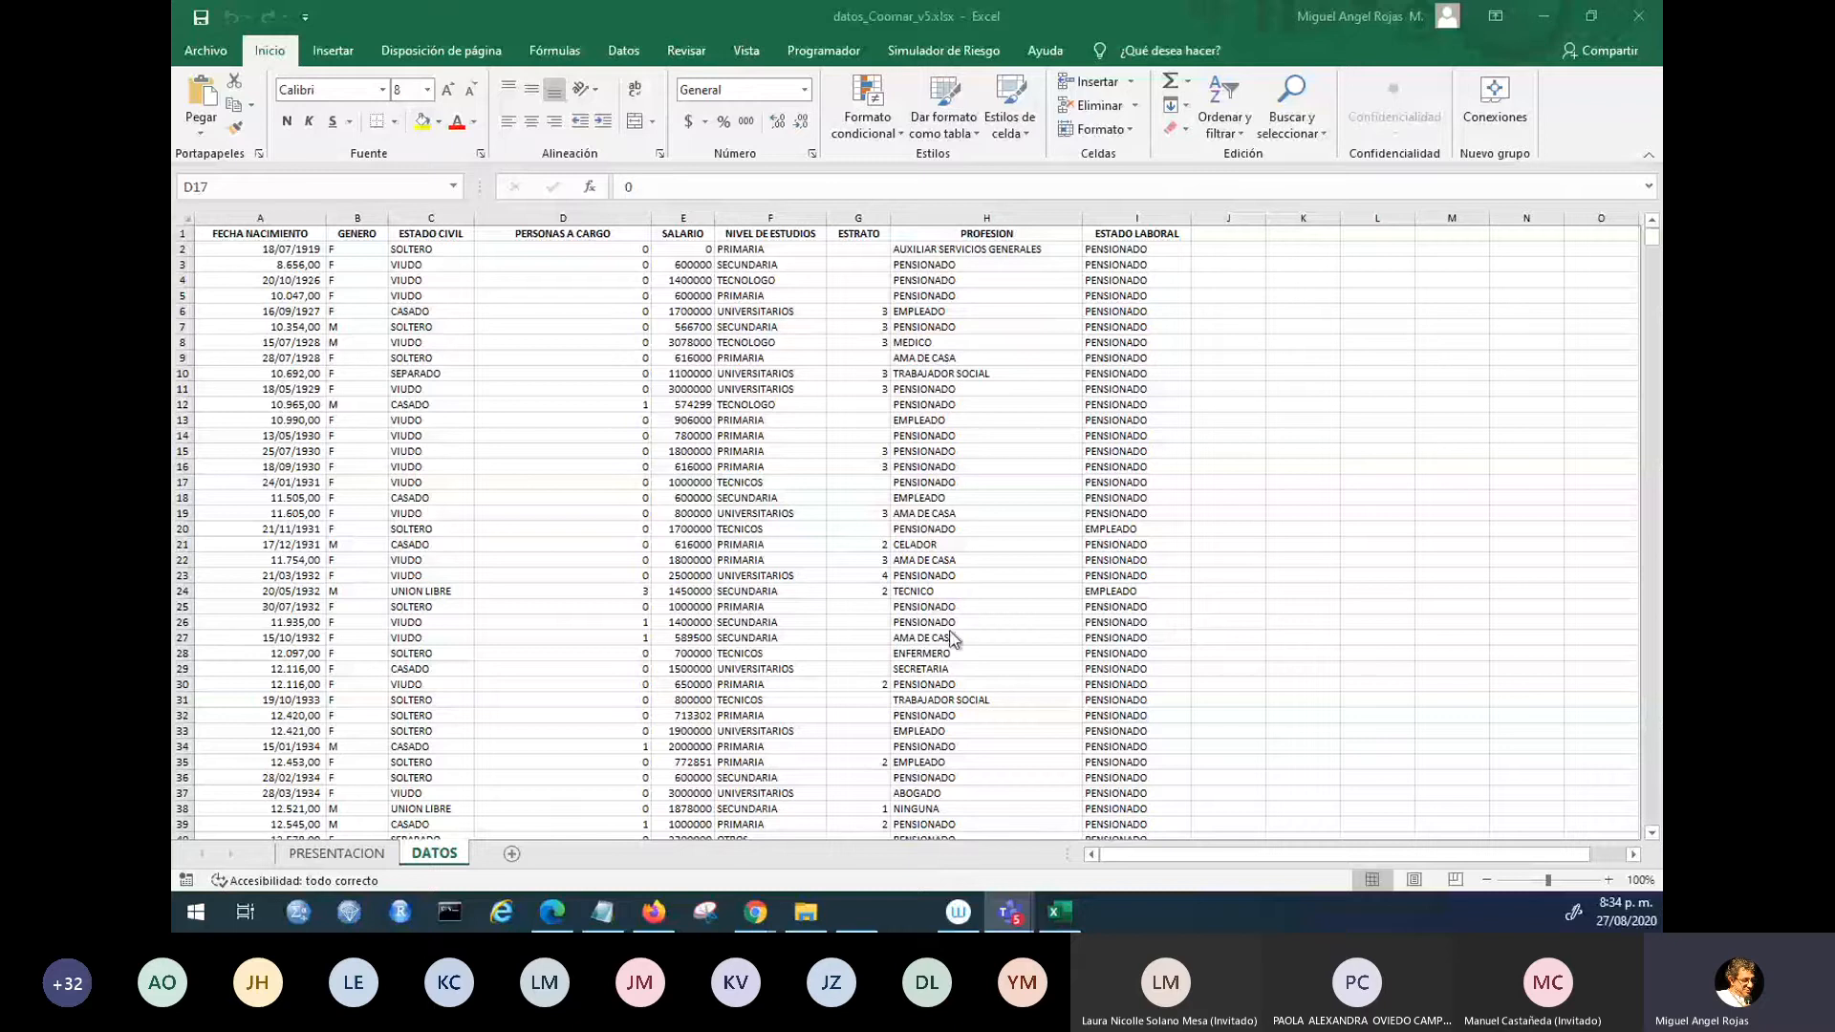
- Select cell A1 and draw a red on-screen annotation arrow pointing at the ESTADO LABORAL header
click(239, 234)
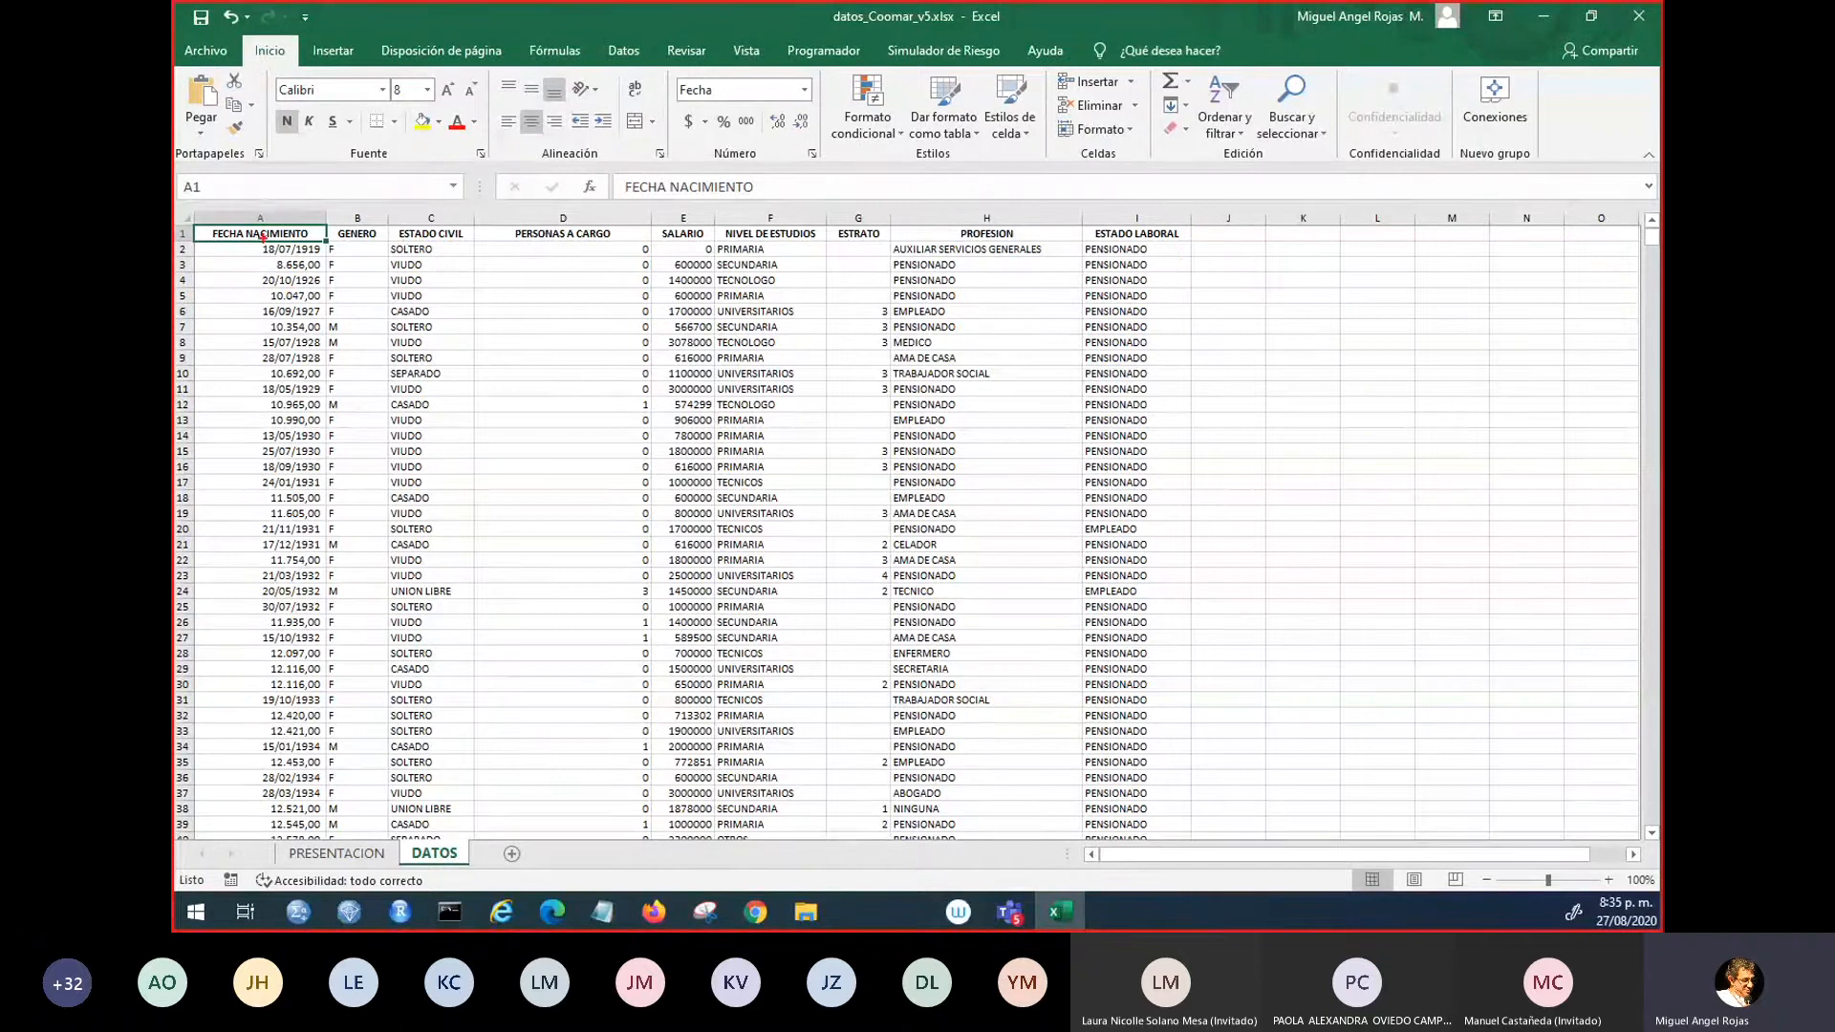
drag(1193, 234, 1380, 219)
mouse_move(1218, 219)
mouse_down()
mouse_move(1193, 233)
mouse_move(1234, 242)
mouse_up()
- Add the red annotation text "atributos", "campos" and "variables" on three lines below the arrow
key(t)
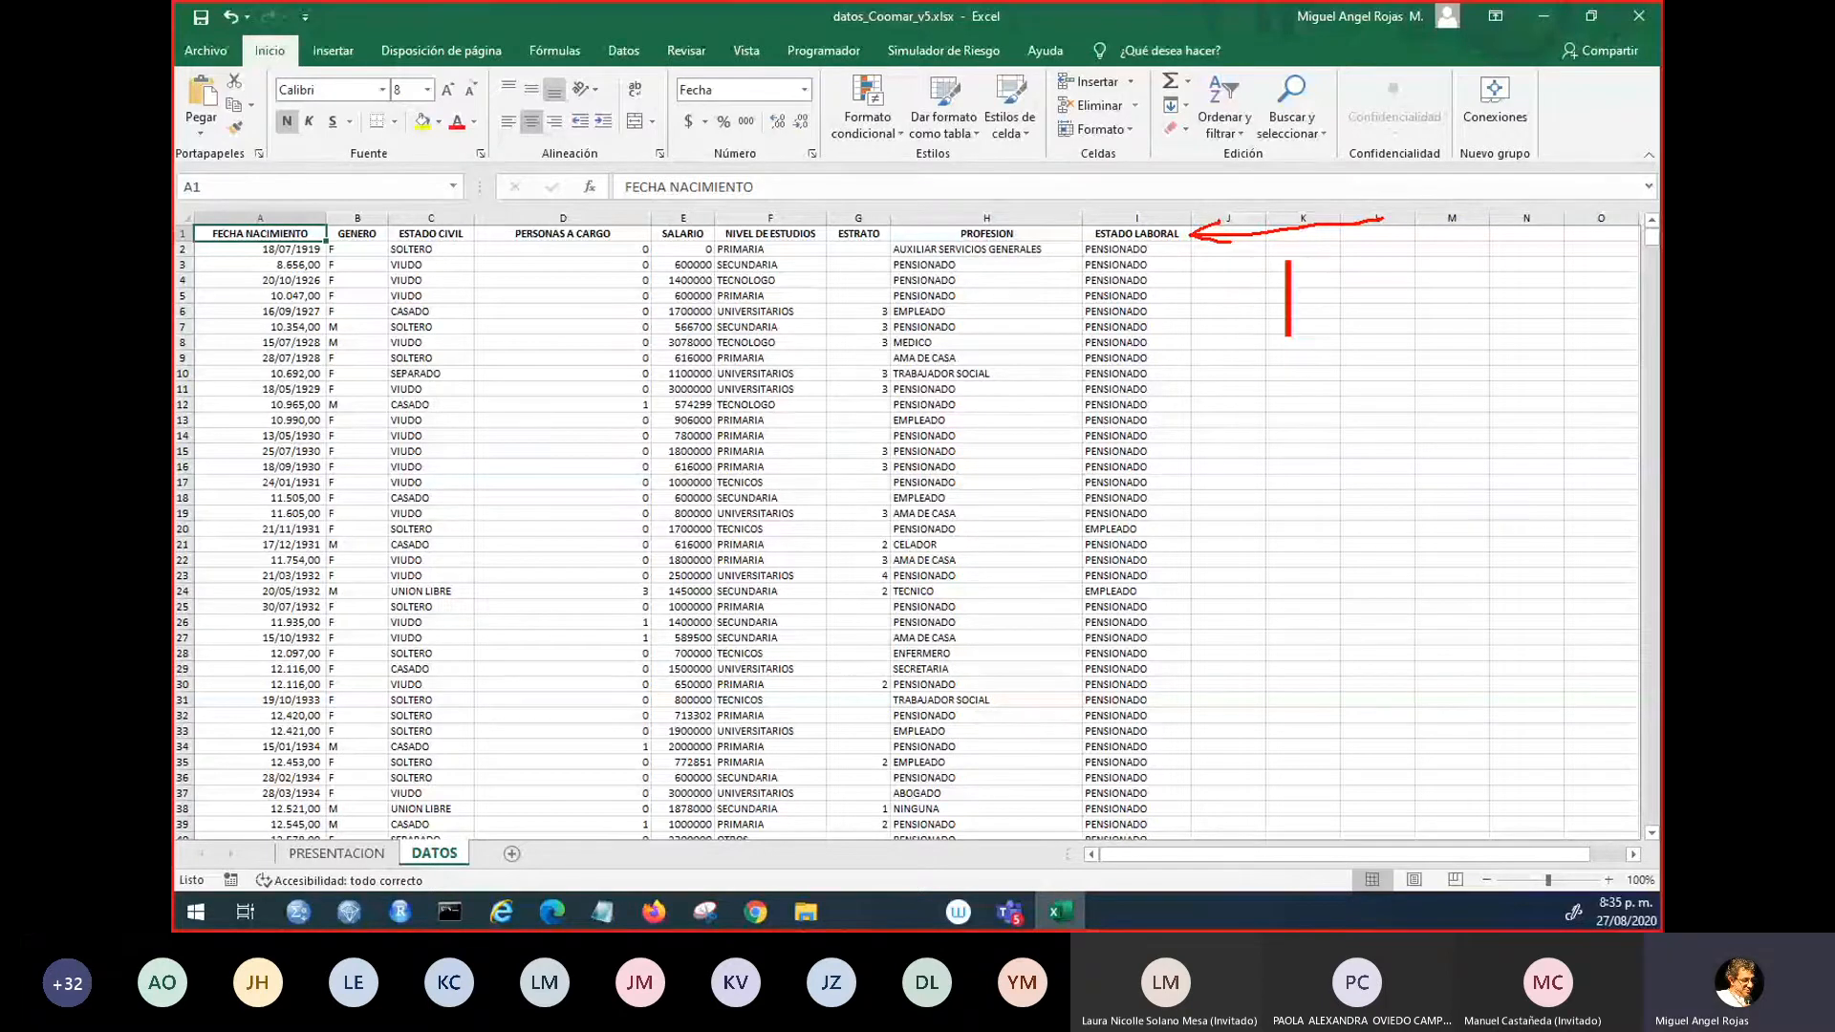
text(a)
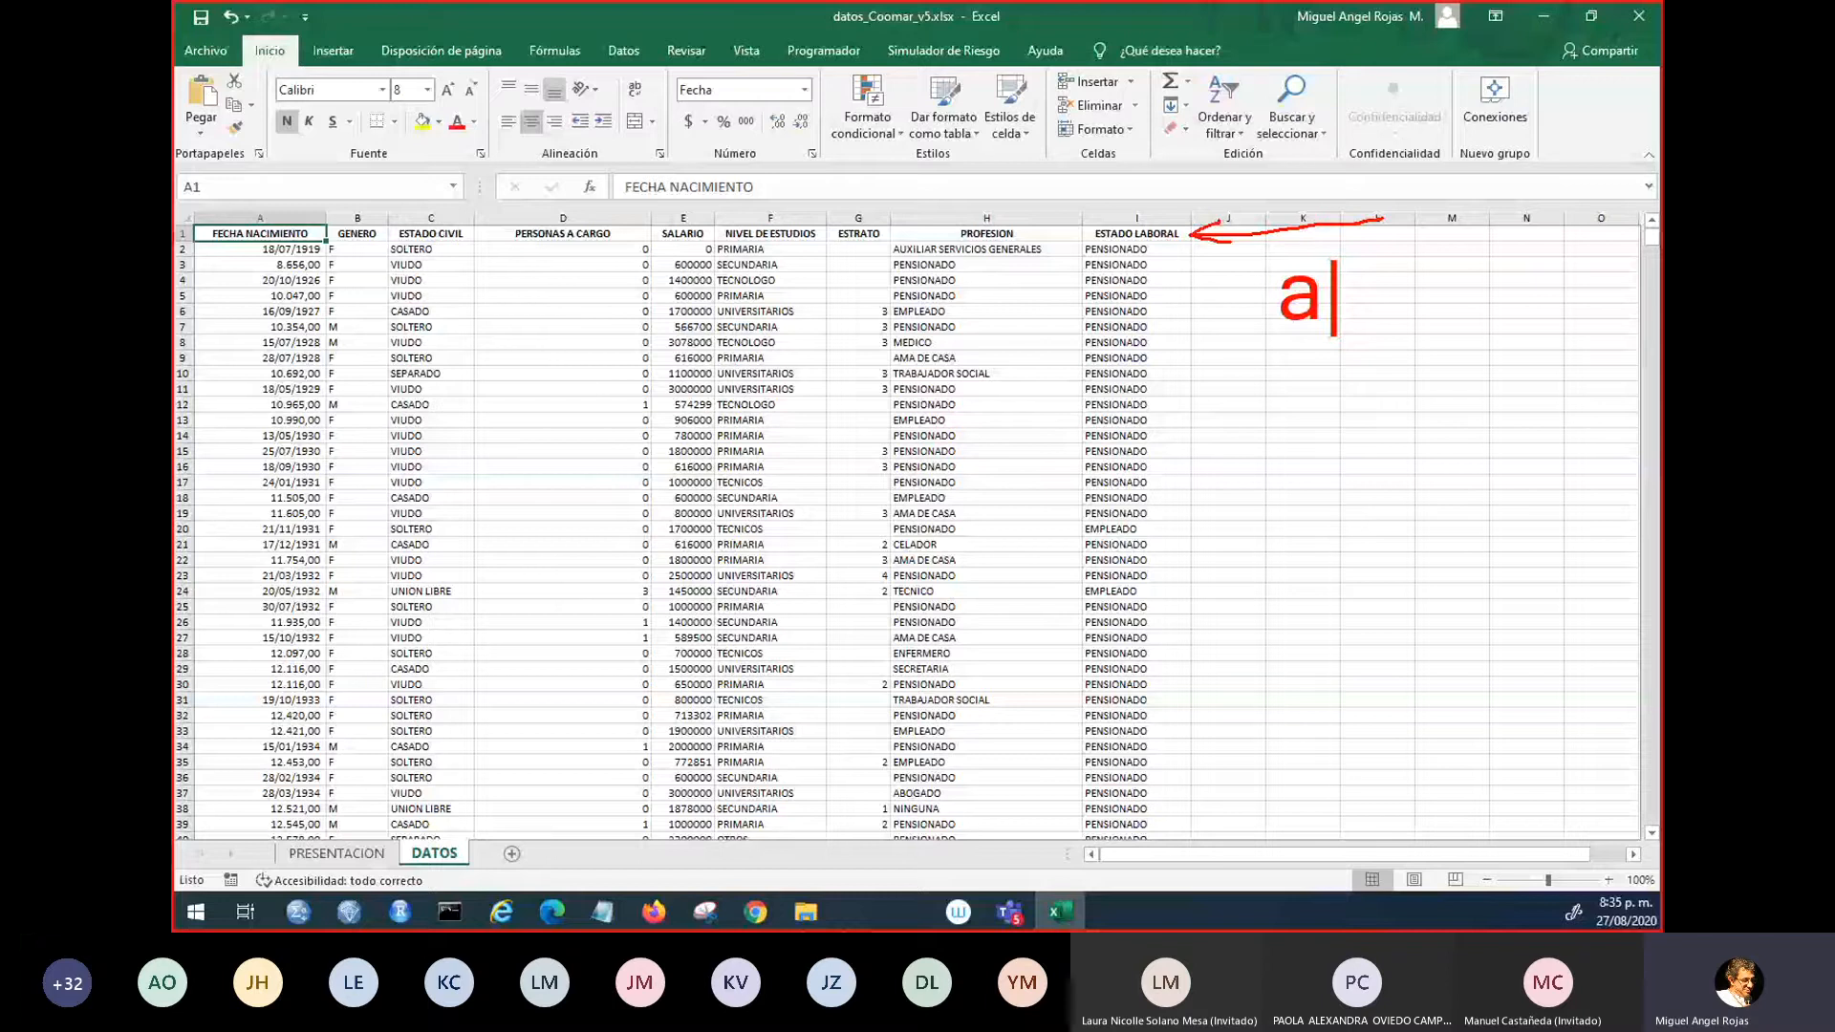
text(tributos)
key(Return)
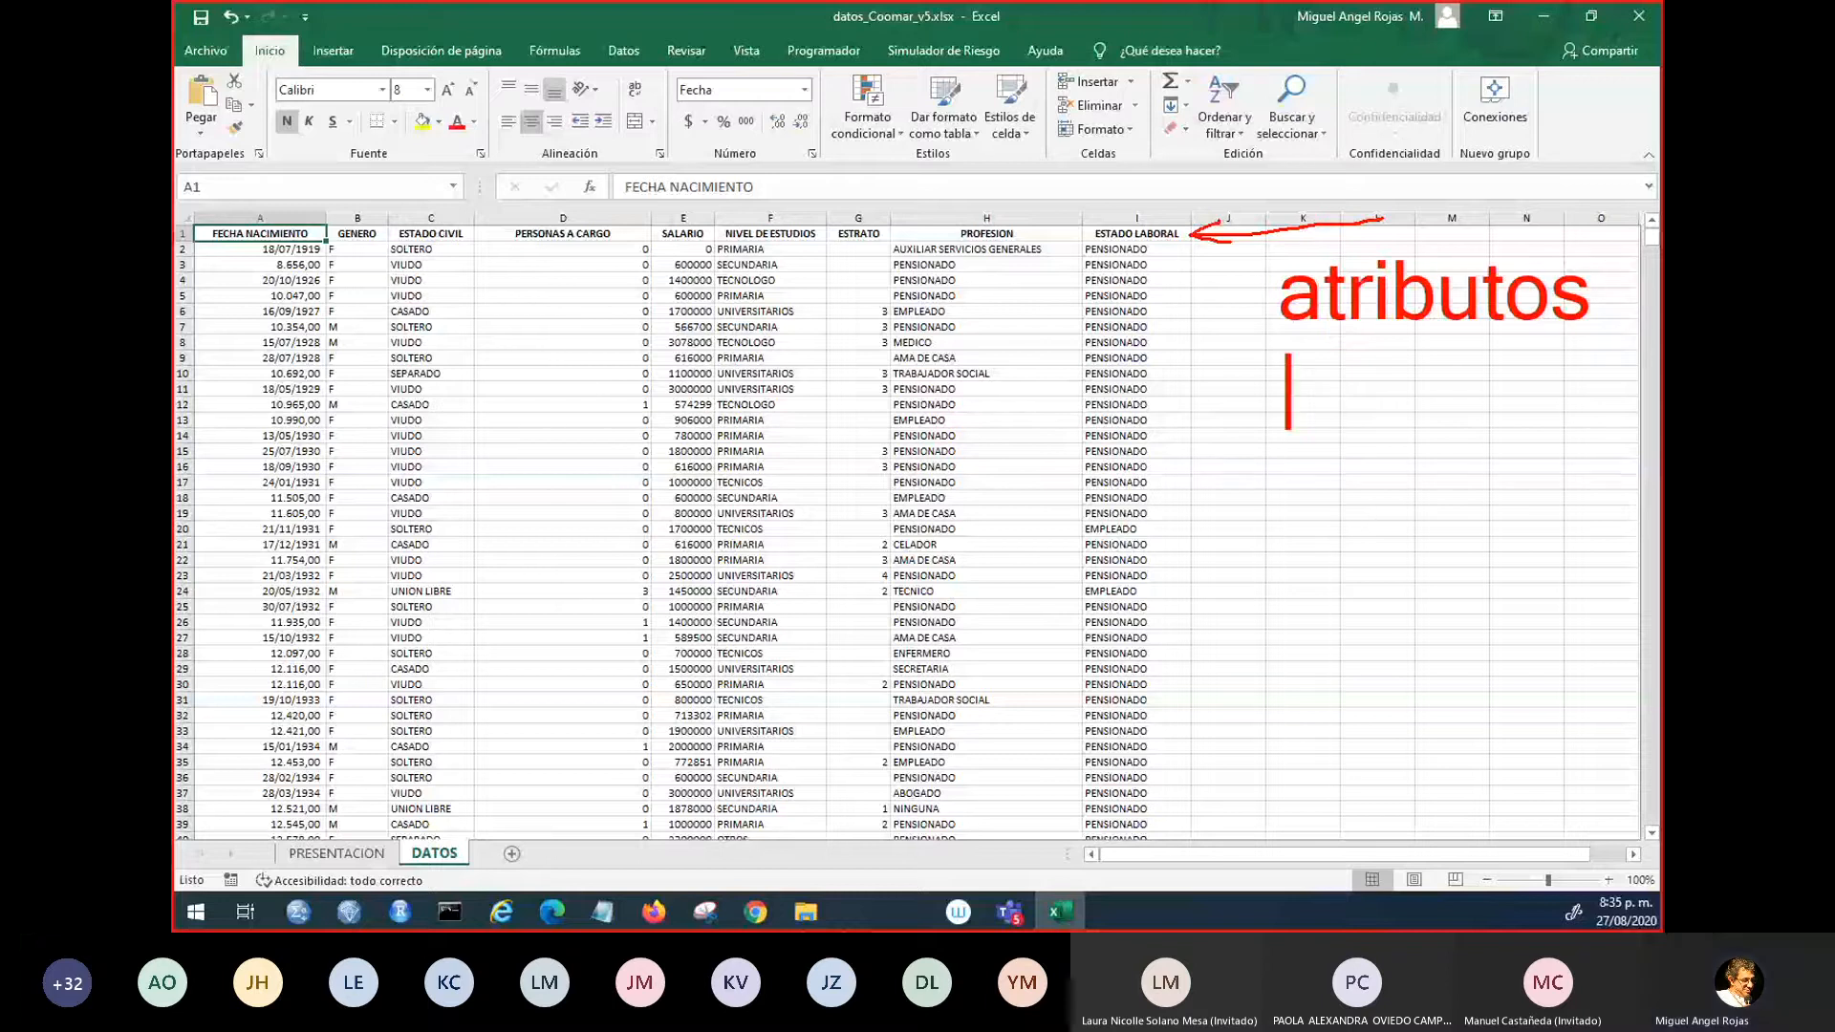
text(campos)
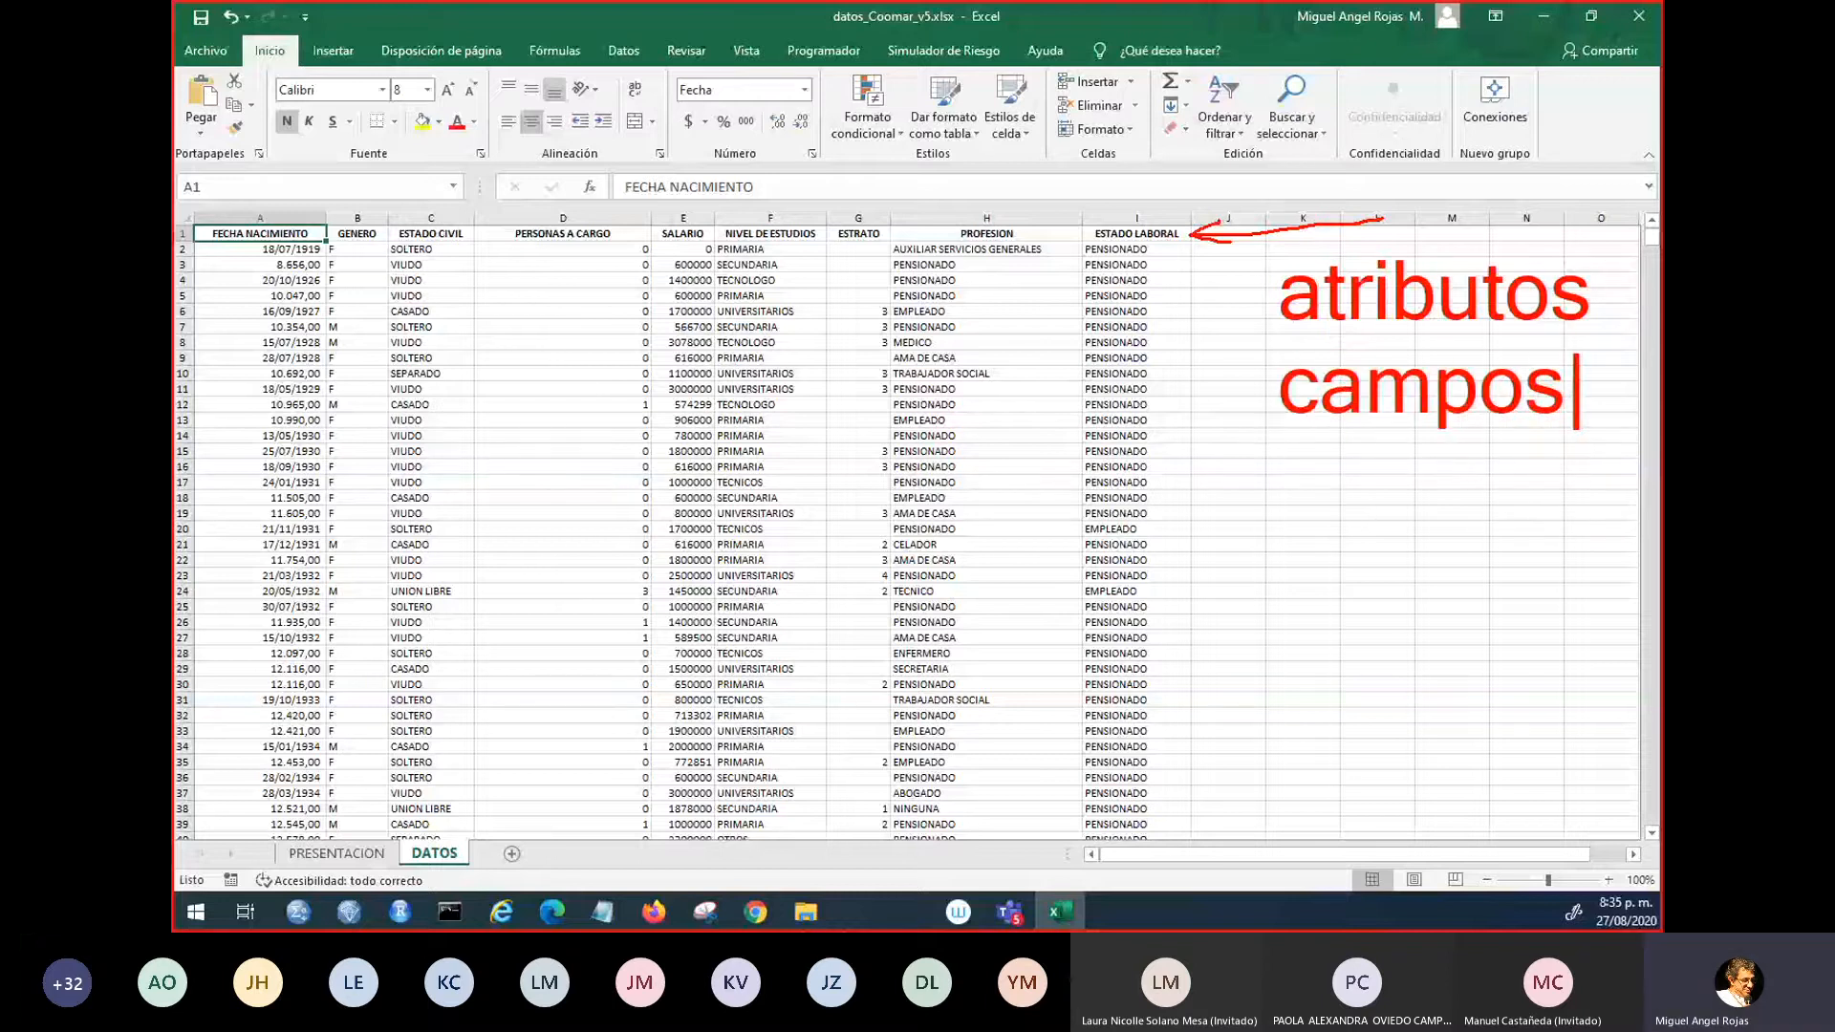
key(Return)
text(variables)
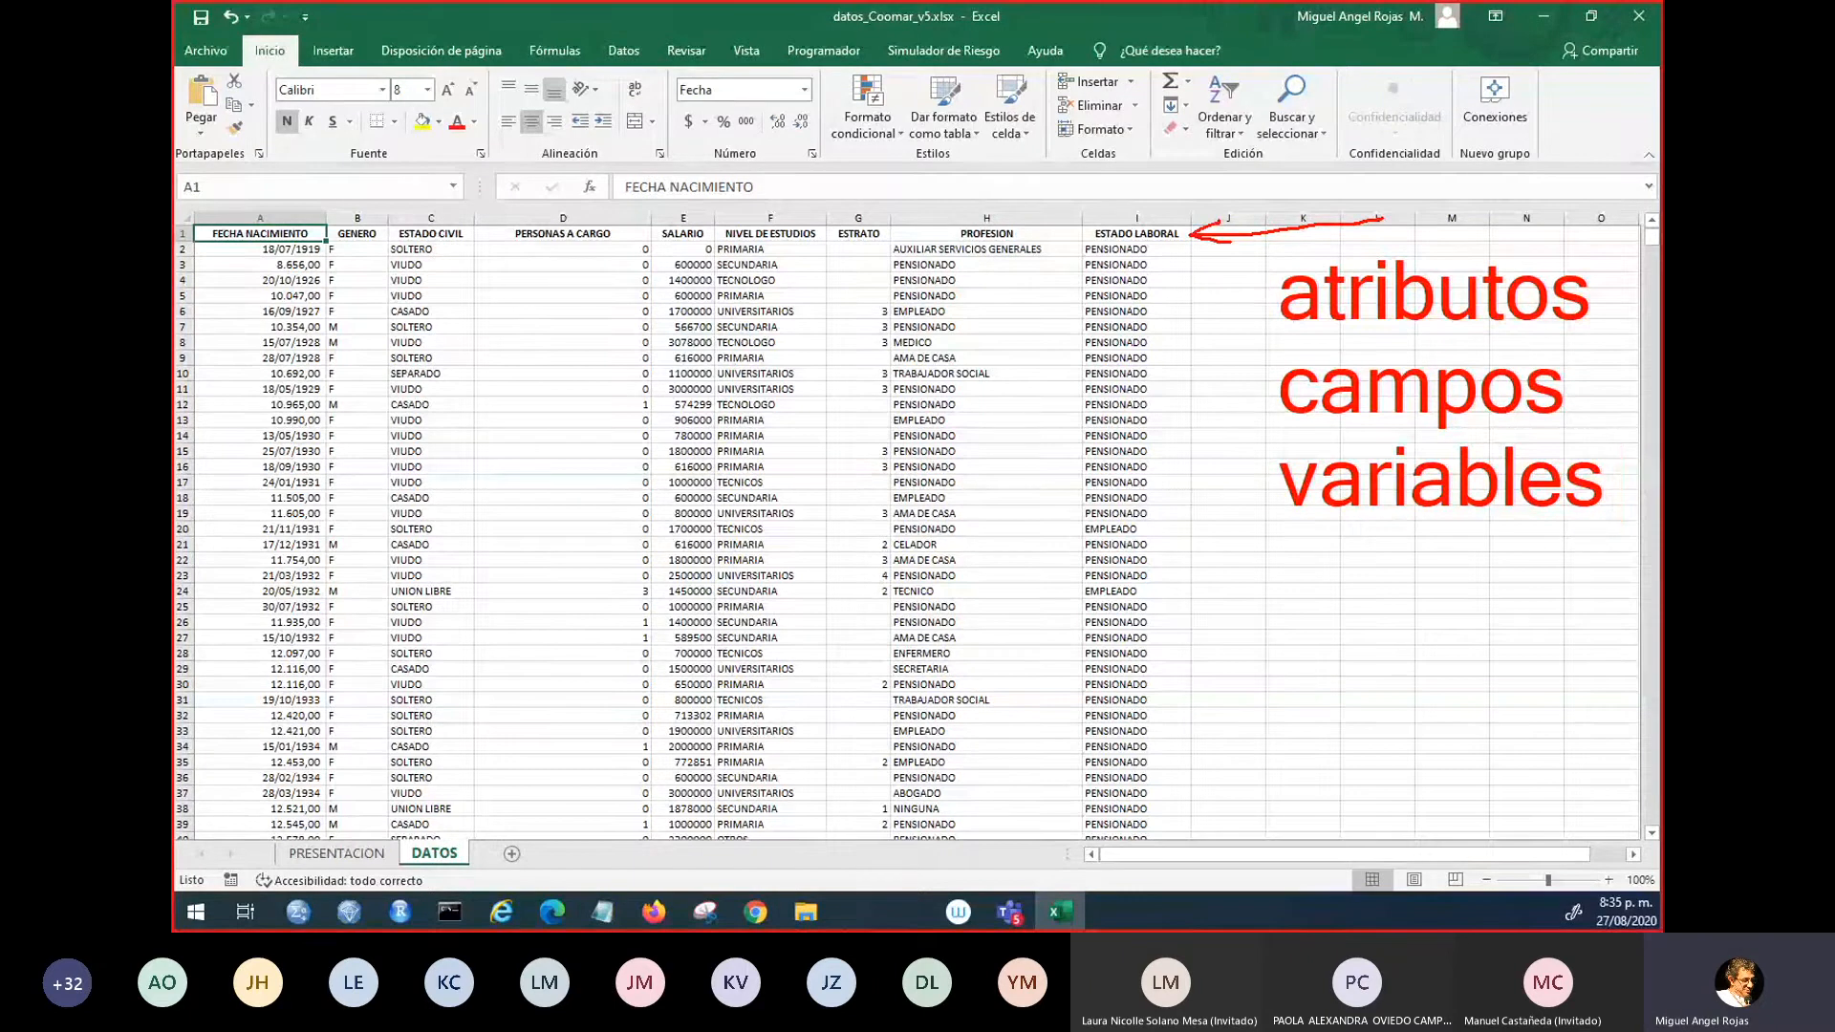
- Mark the PERSONAS A CARGO, SALARIO, ESTRATO, PROFESION and ESTADO LABORAL headers with red ovals, and exit the screen annotation
mouse_move(638, 239)
mouse_down()
mouse_move(493, 236)
mouse_move(629, 251)
mouse_up()
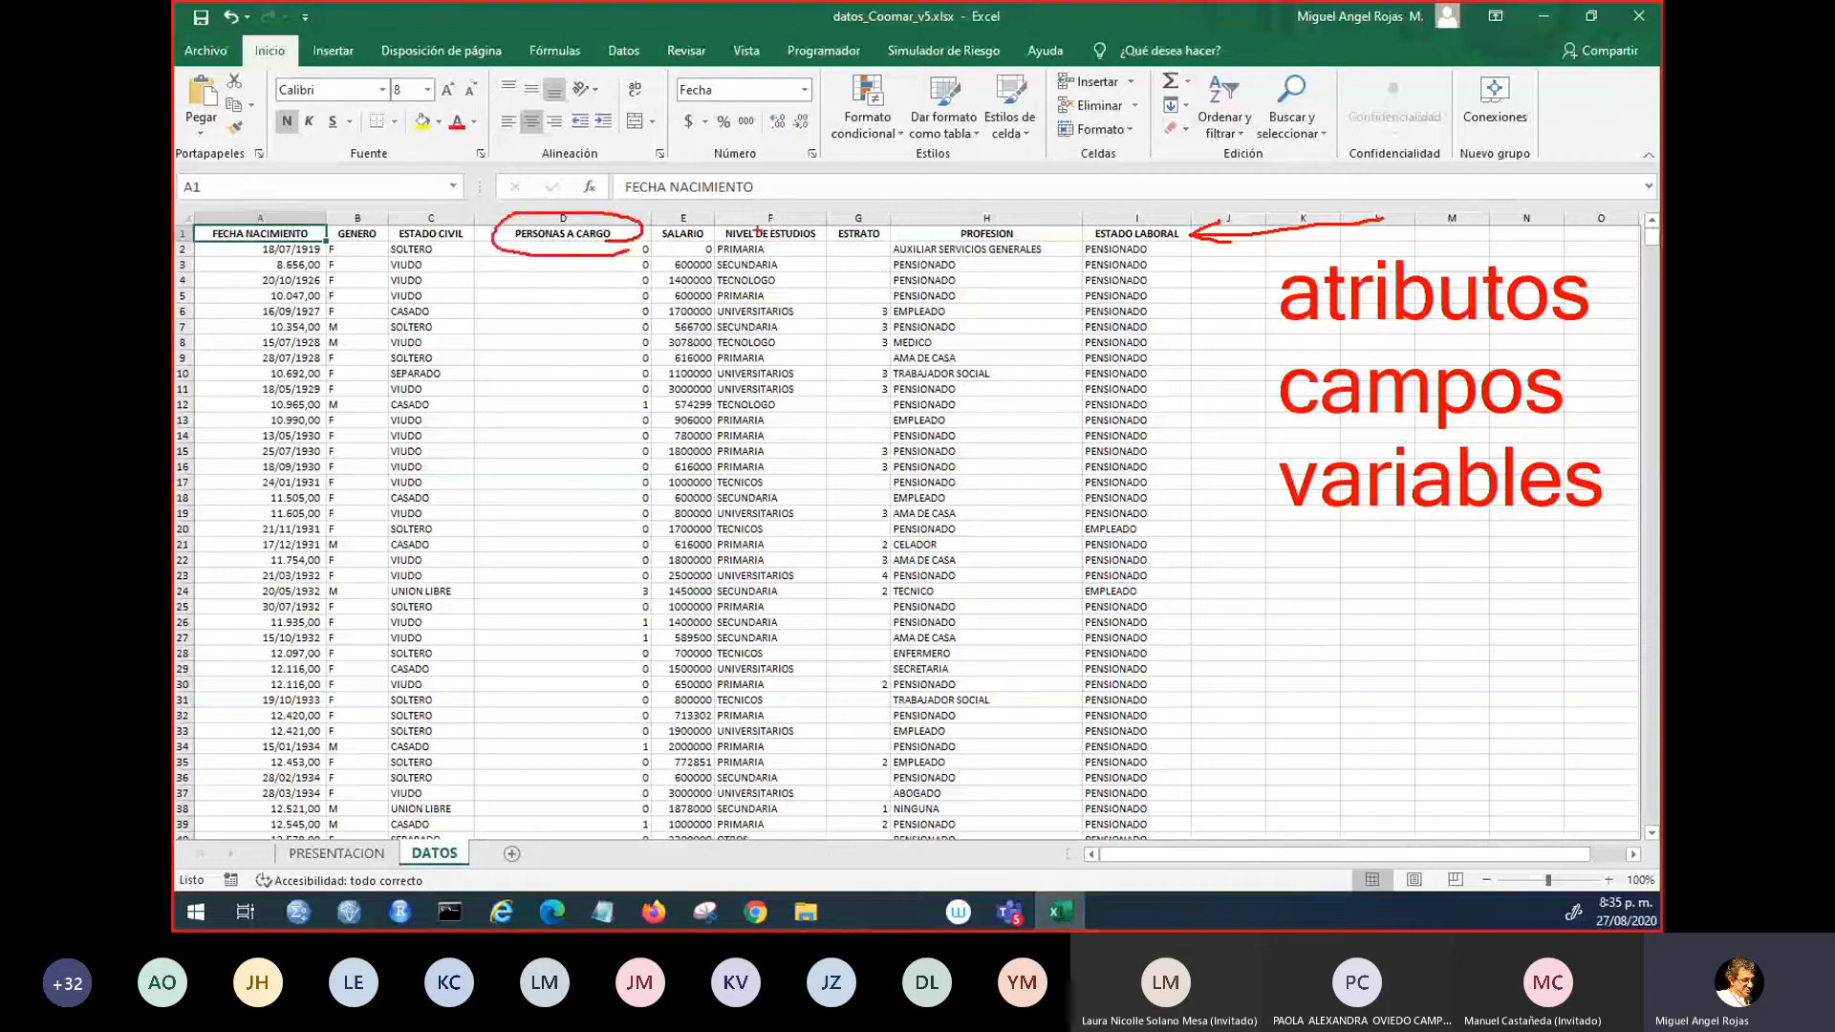
mouse_move(731, 220)
mouse_down()
mouse_move(669, 258)
mouse_move(738, 230)
mouse_up()
mouse_move(875, 212)
mouse_down()
mouse_move(888, 256)
mouse_move(900, 226)
mouse_up()
mouse_move(1008, 203)
mouse_down()
mouse_move(942, 229)
mouse_move(1013, 202)
mouse_up()
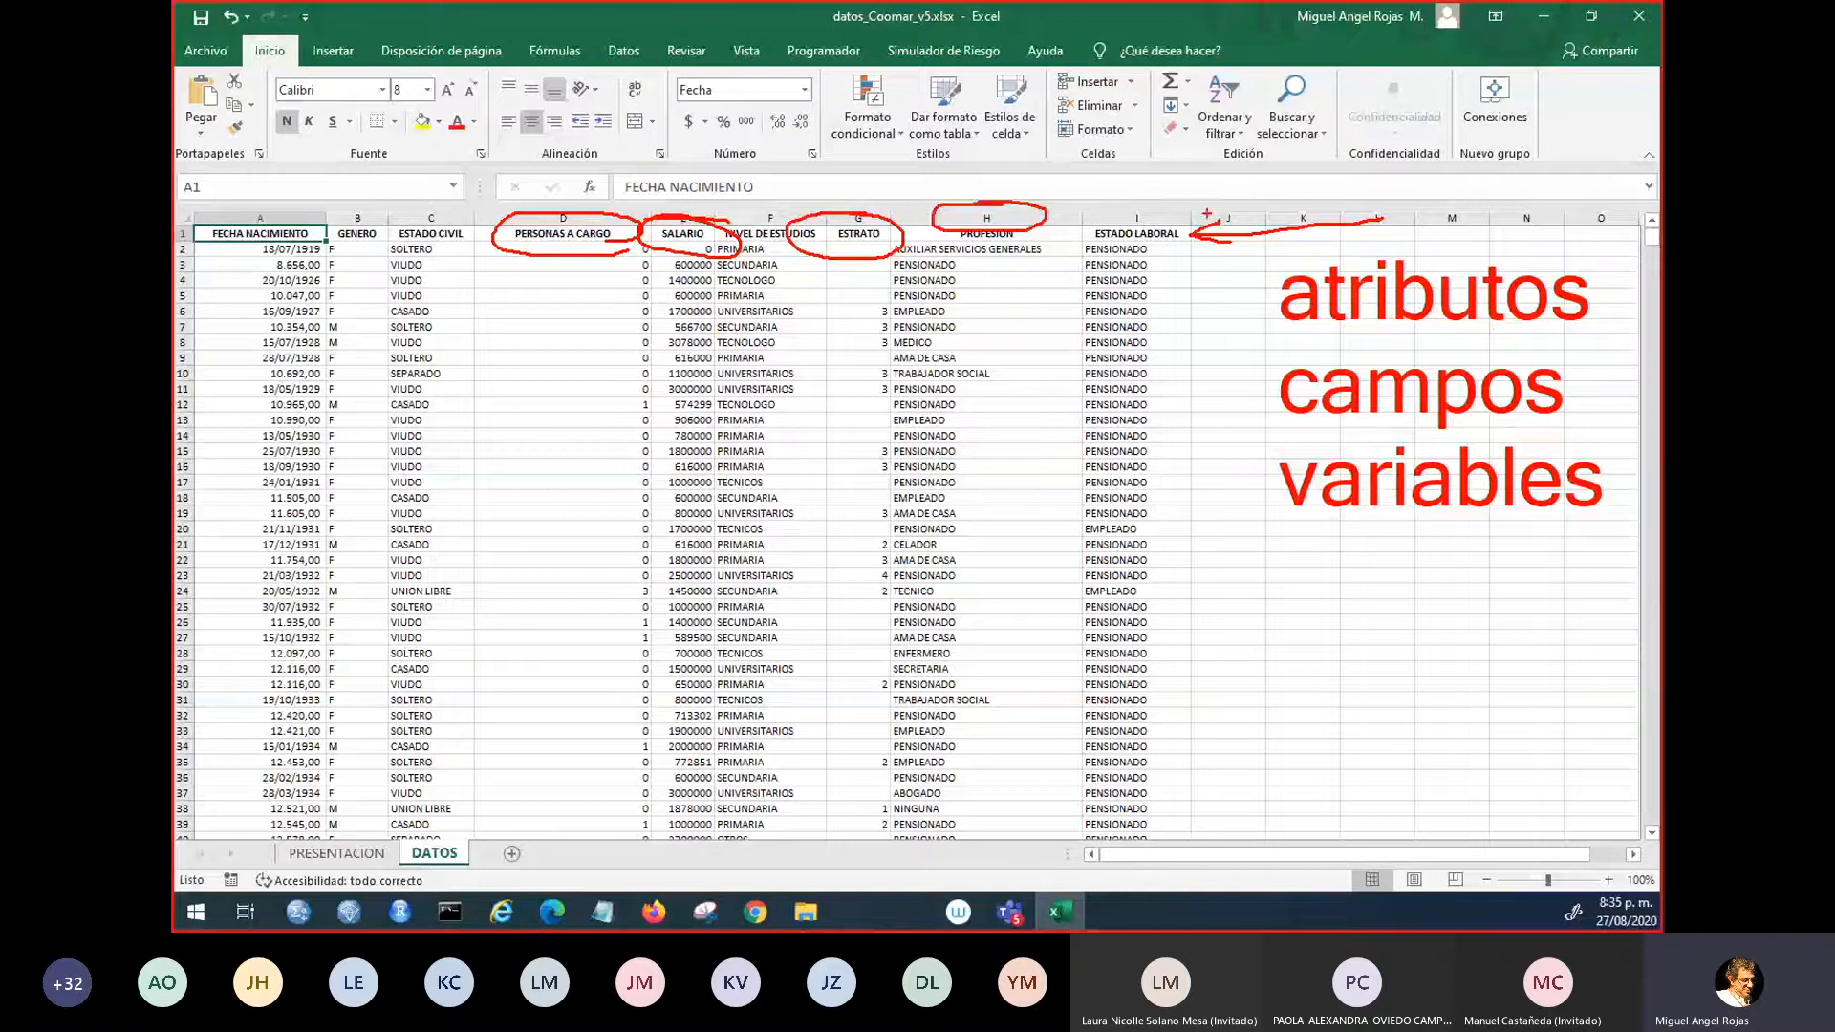
mouse_move(1151, 210)
mouse_down()
mouse_move(1075, 237)
mouse_move(1195, 213)
mouse_up()
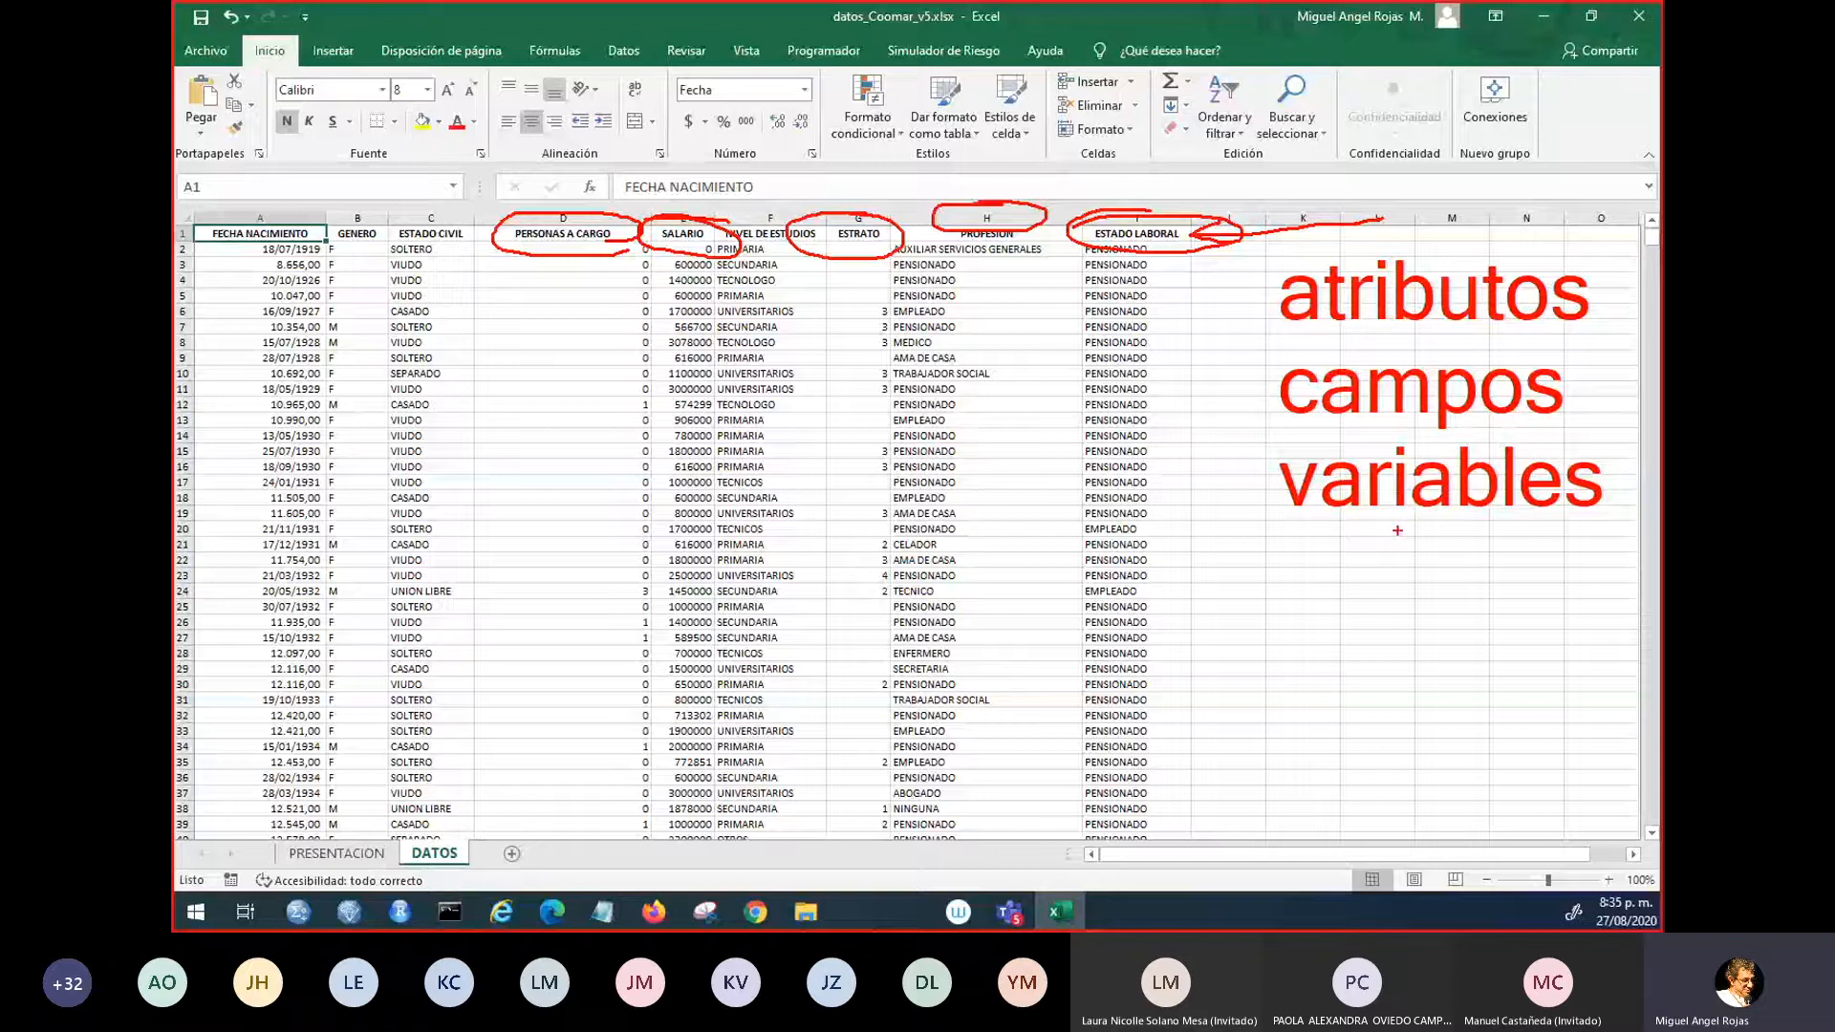
key(Escape)
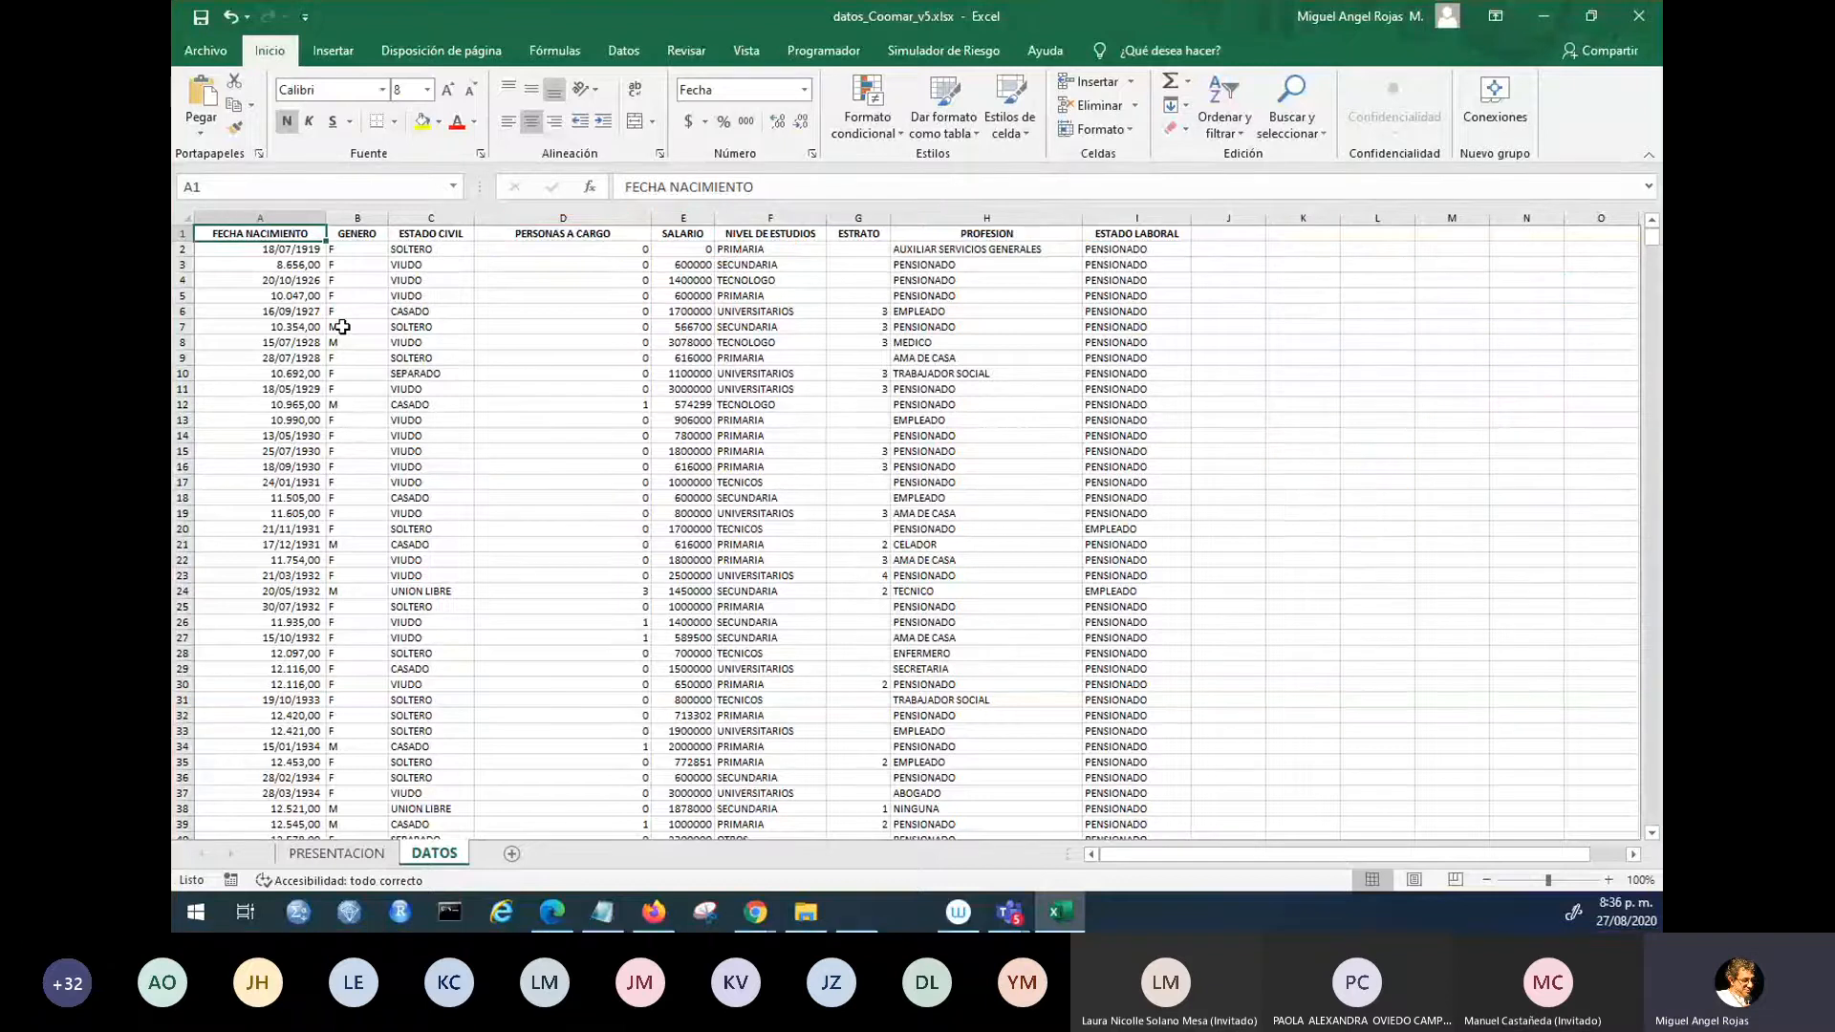
- Start the screen annotation with a blue pen and draw an arrow pointing at the ESTADO LABORAL value in row 4
key(ctrl+2)
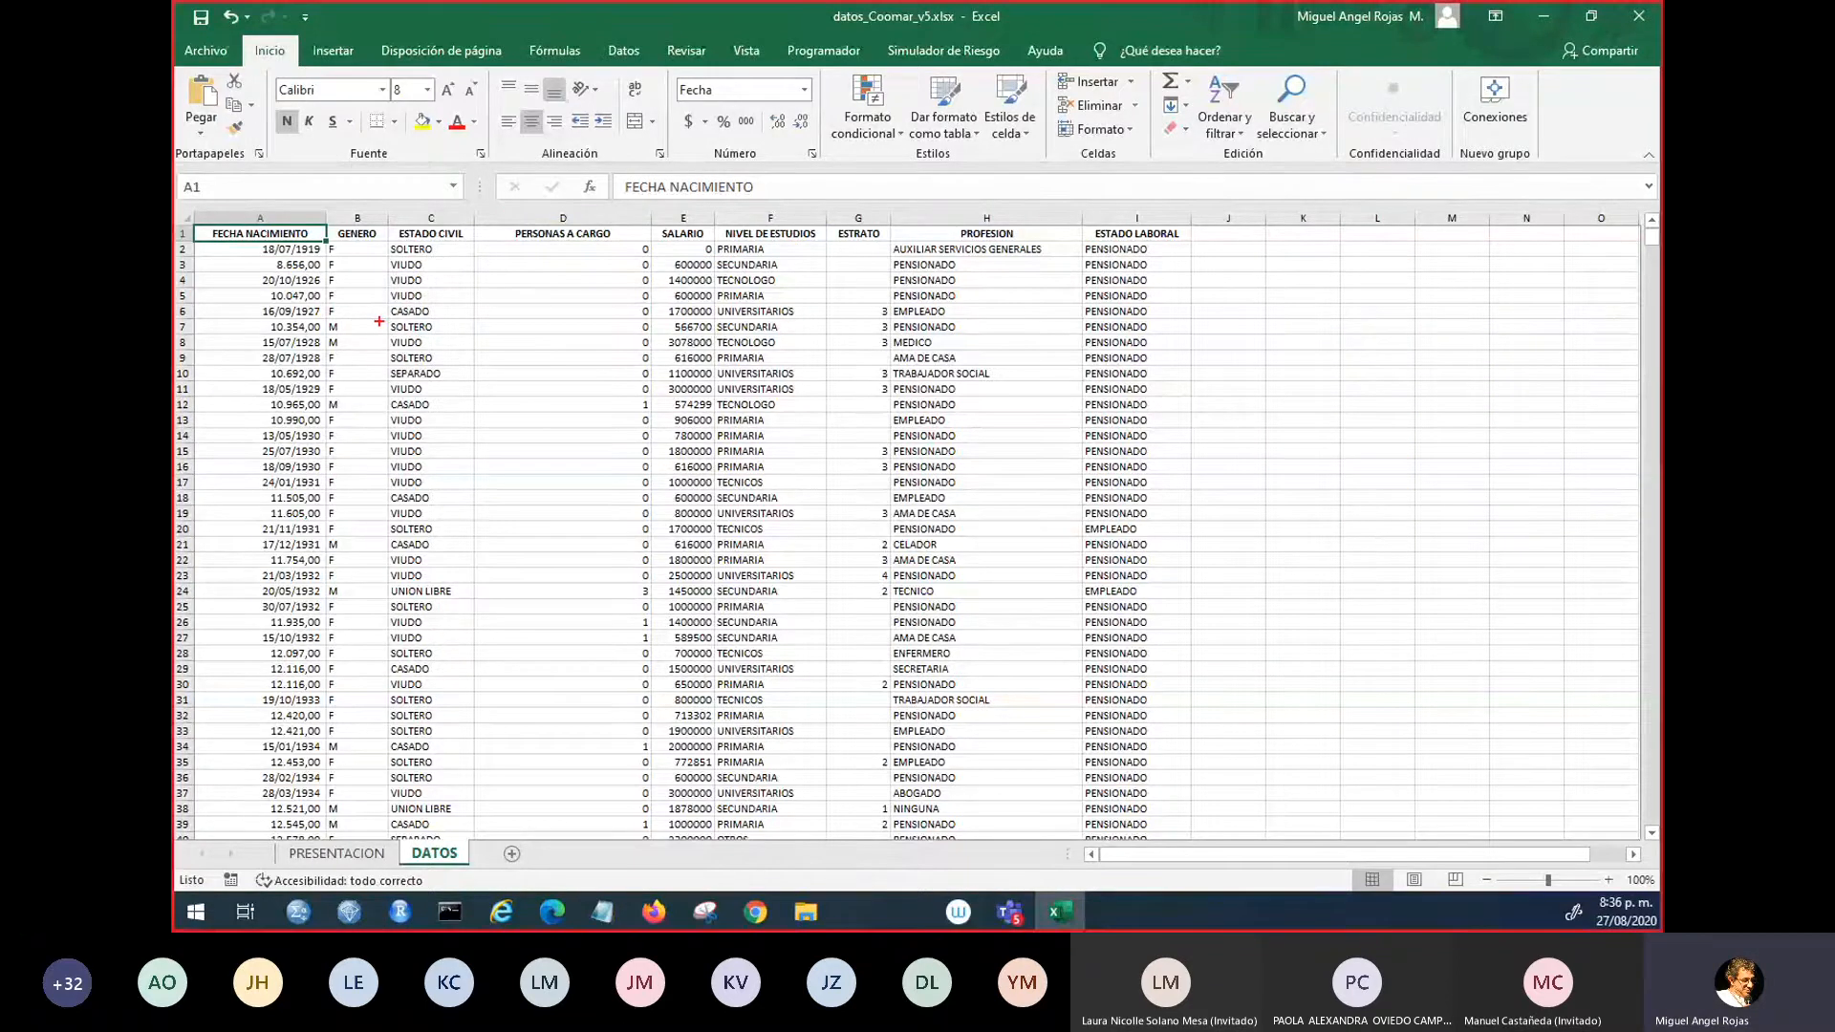
key(b)
mouse_move(1180, 279)
mouse_down()
mouse_move(1344, 263)
mouse_move(1167, 283)
mouse_move(1230, 283)
mouse_move(1256, 337)
mouse_move(1225, 418)
mouse_up()
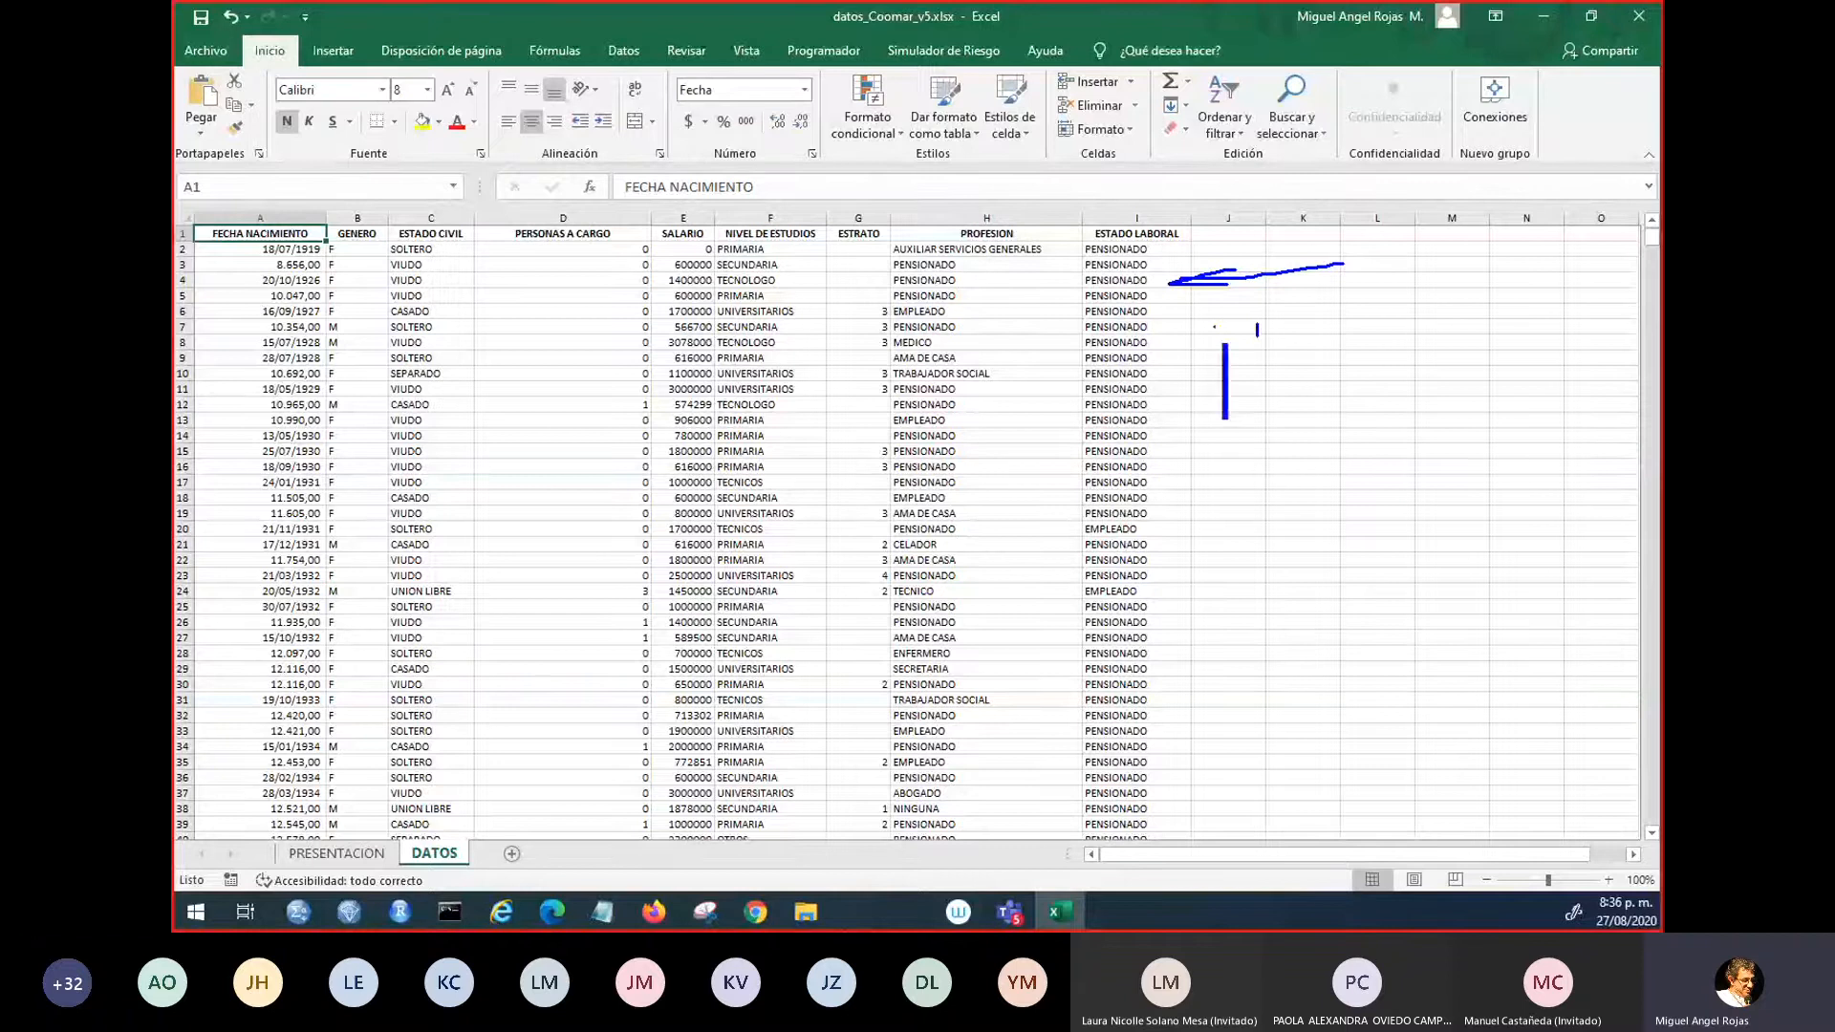
- Add the blue annotation text "registro" and "instancia" on two lines below the arrow
text(reh)
key(BackSpace)
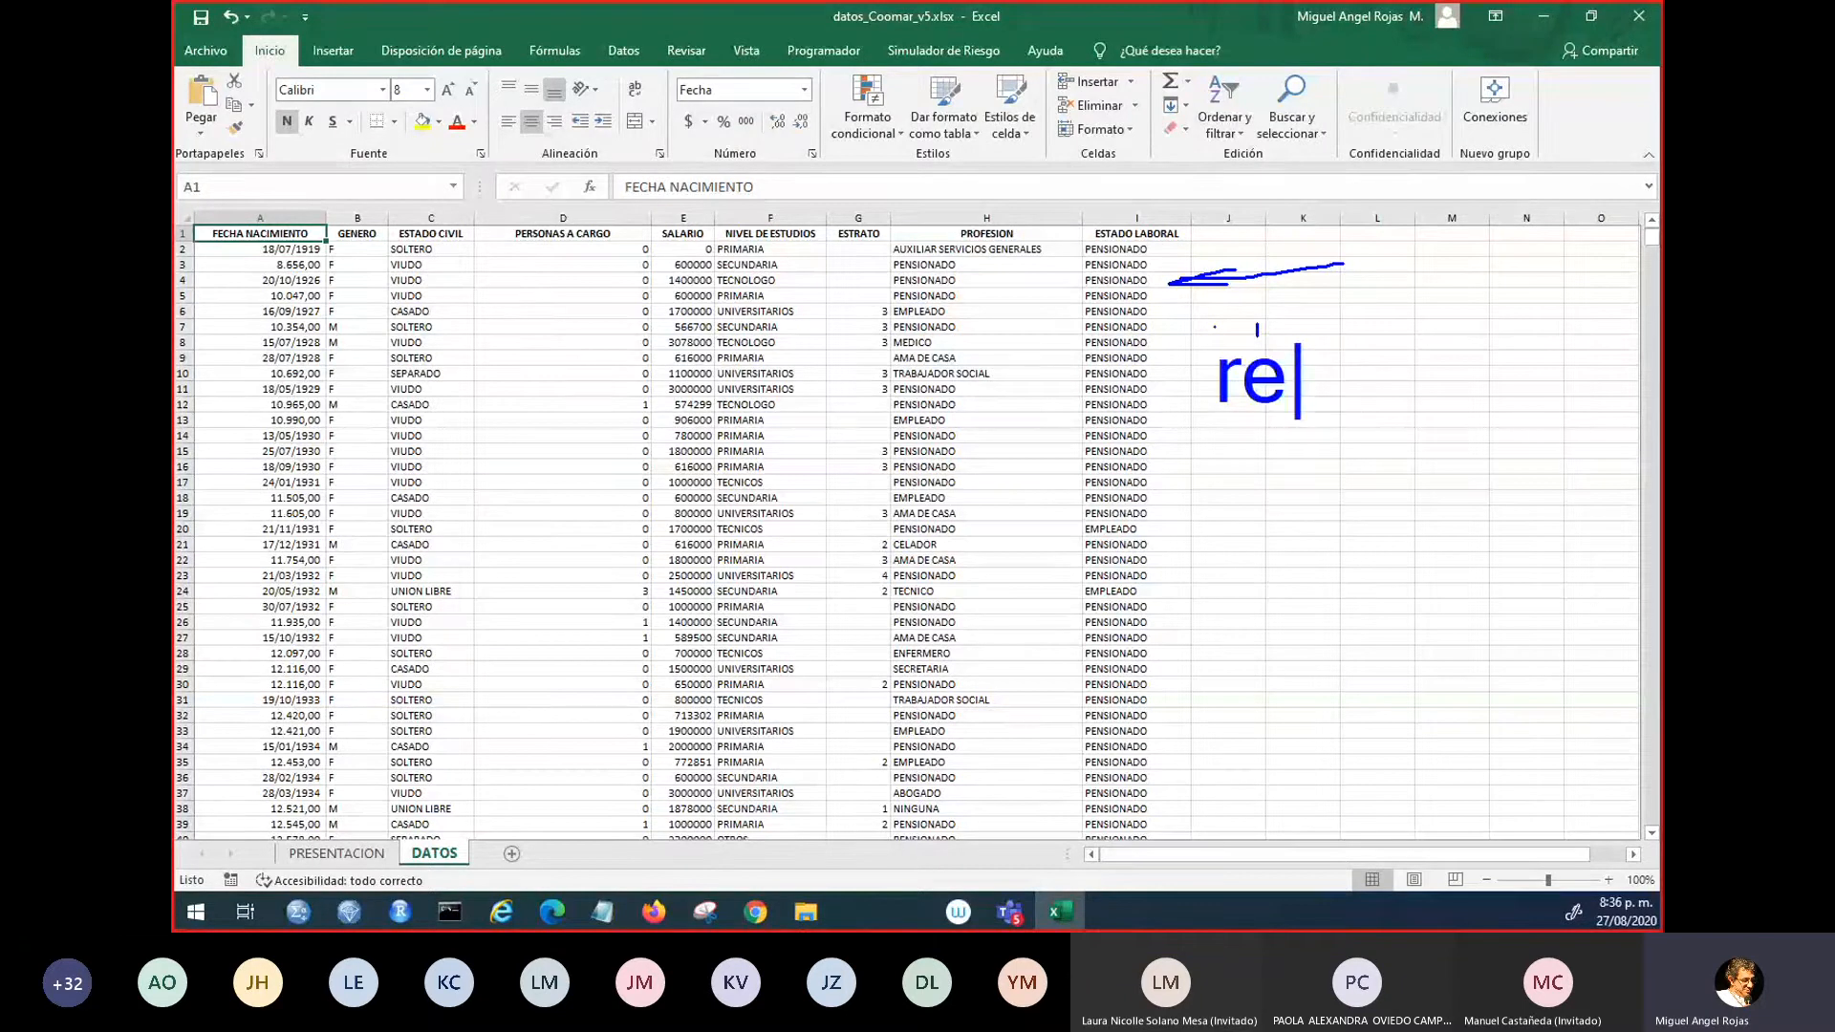
text(gistro)
key(Return)
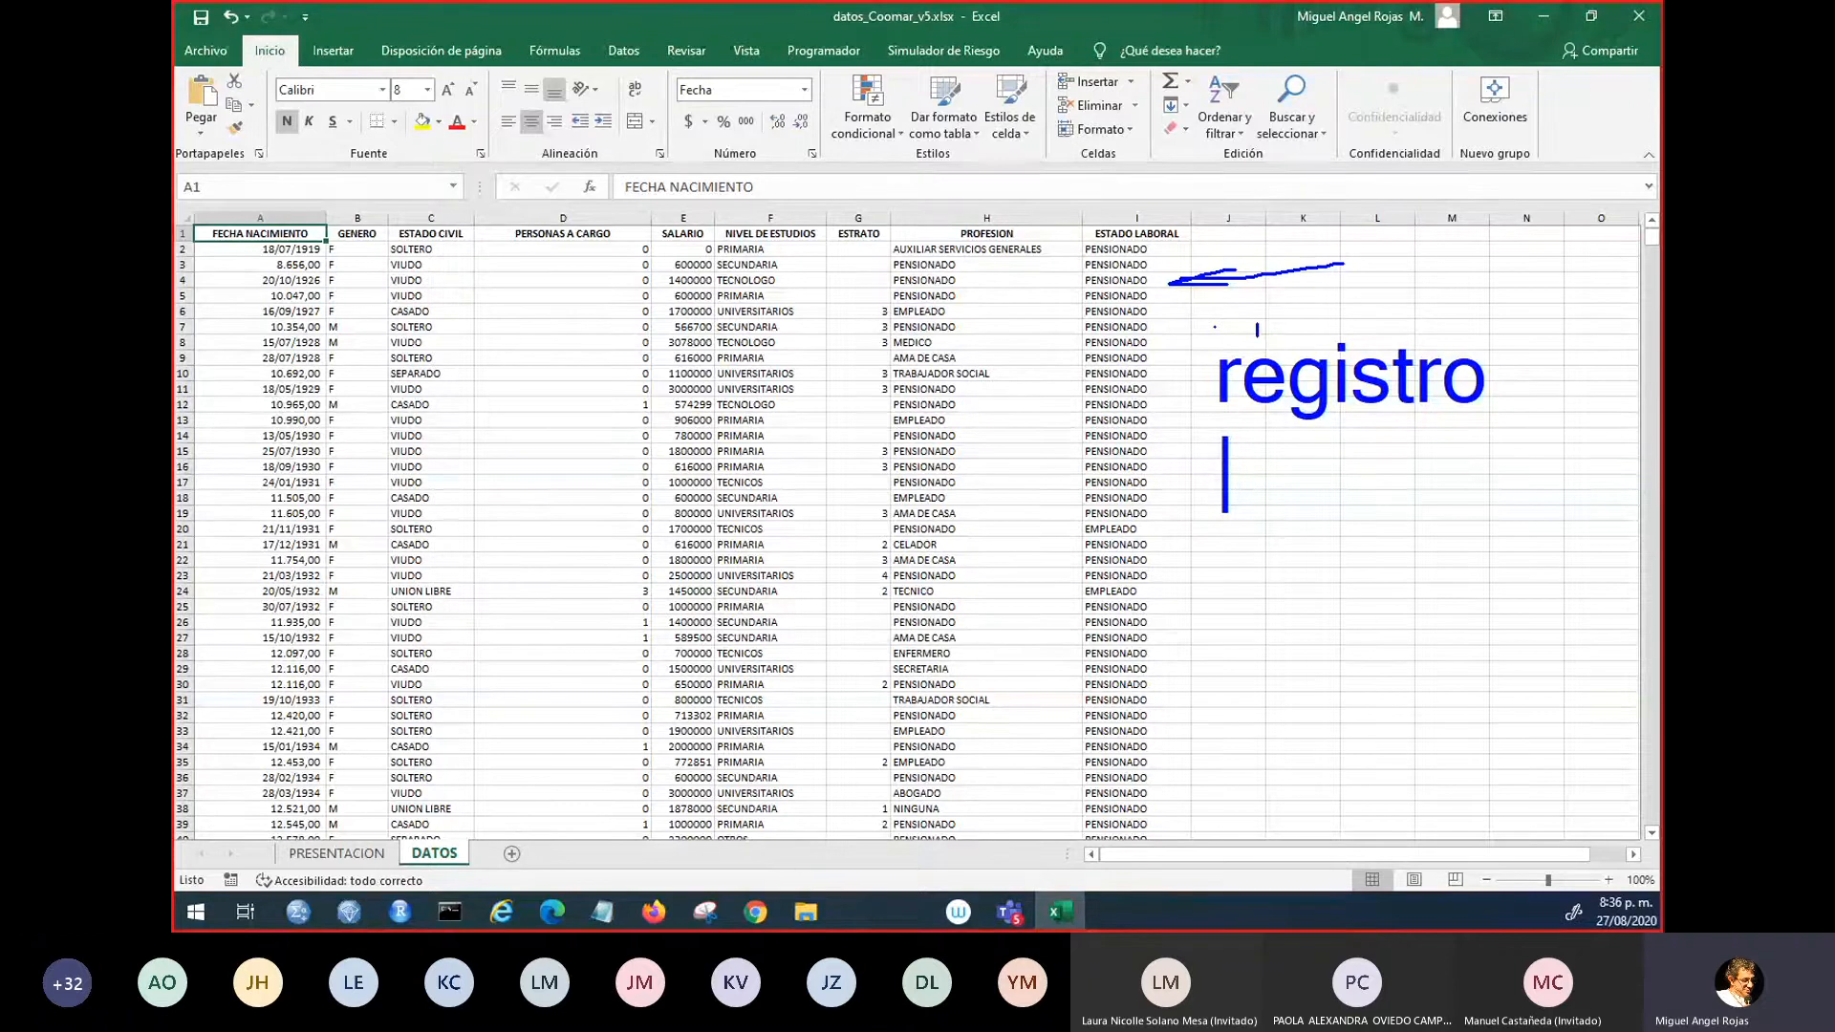
text(instancia)
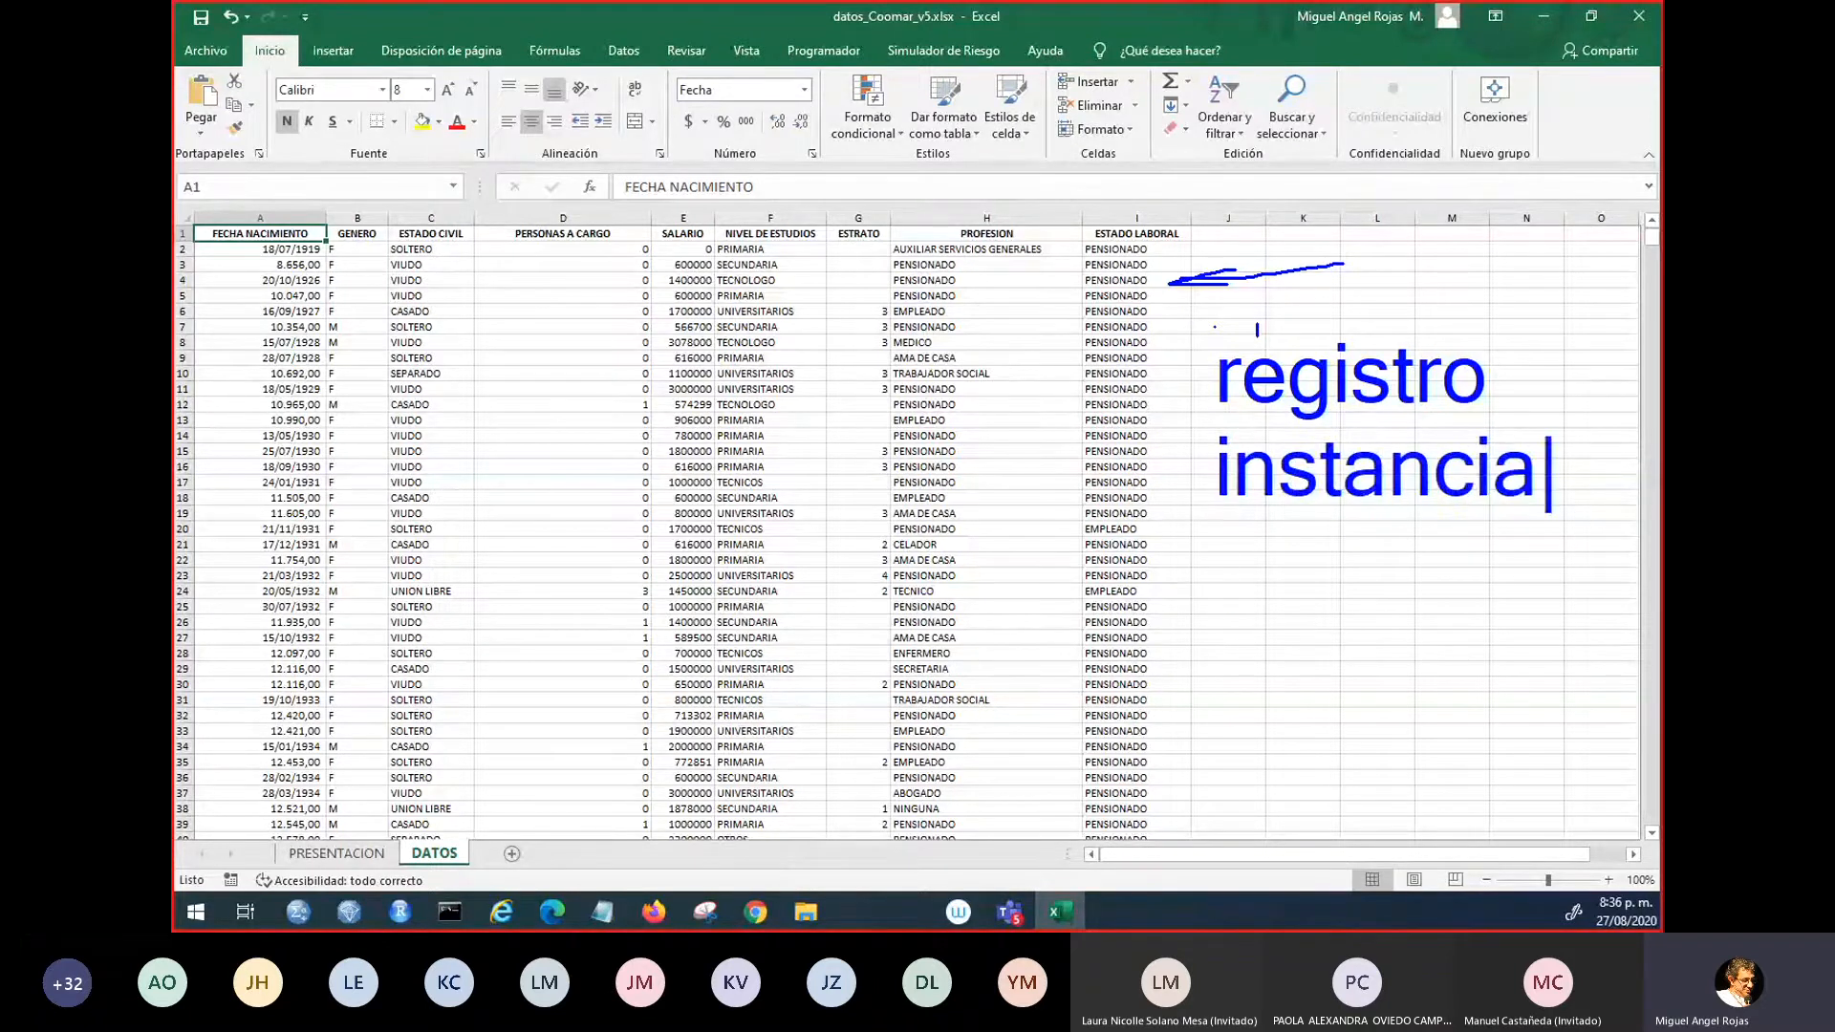
key(Return)
key(Escape)
- Mark row 4 as one record with blue dashes and check marks across its fields, ending with a check mark beside the ESTADO LABORAL header
mouse_move(192, 286)
mouse_down()
mouse_move(175, 261)
mouse_move(256, 279)
mouse_up()
drag(344, 281, 387, 282)
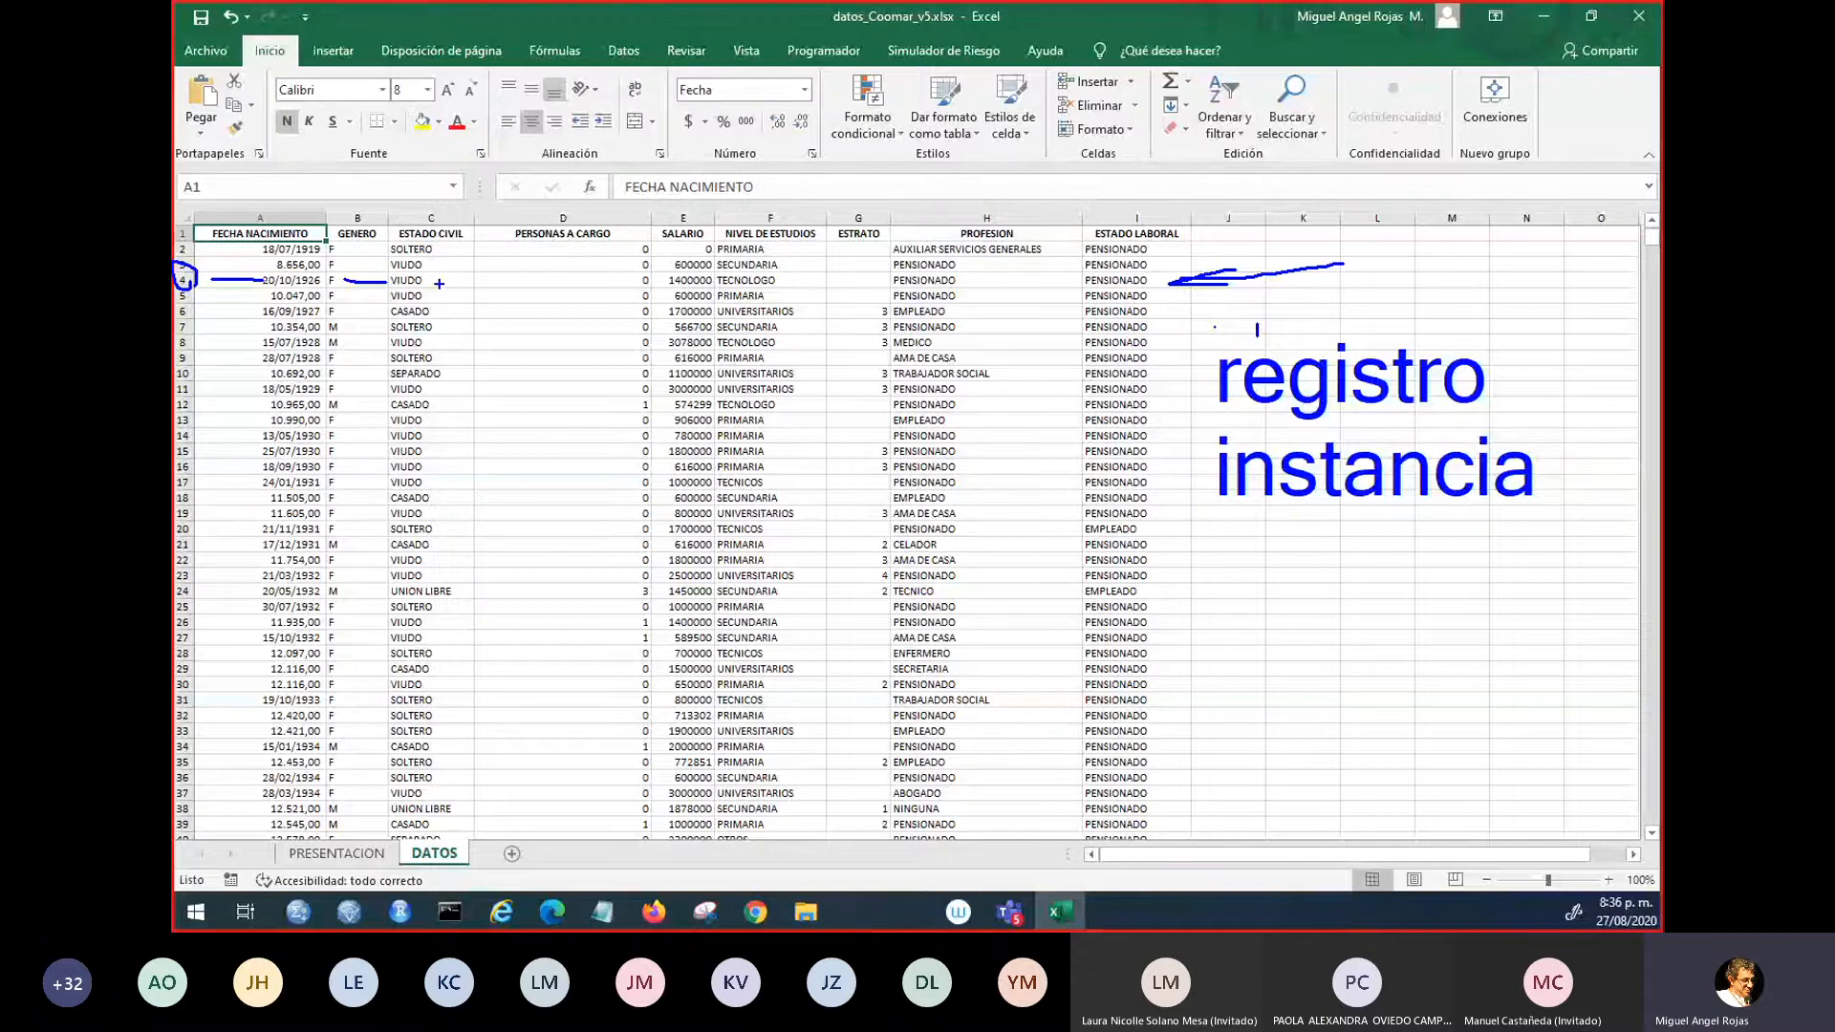
drag(441, 283, 473, 273)
drag(609, 277, 672, 269)
drag(792, 280, 812, 280)
drag(965, 282, 1001, 275)
drag(1184, 236, 1204, 231)
- Draw a blue horizontal line along row 7 and a vertical line down the NIVEL DE ESTUDIOS column, and exit the screen annotation
drag(437, 332, 1075, 318)
drag(751, 222, 757, 432)
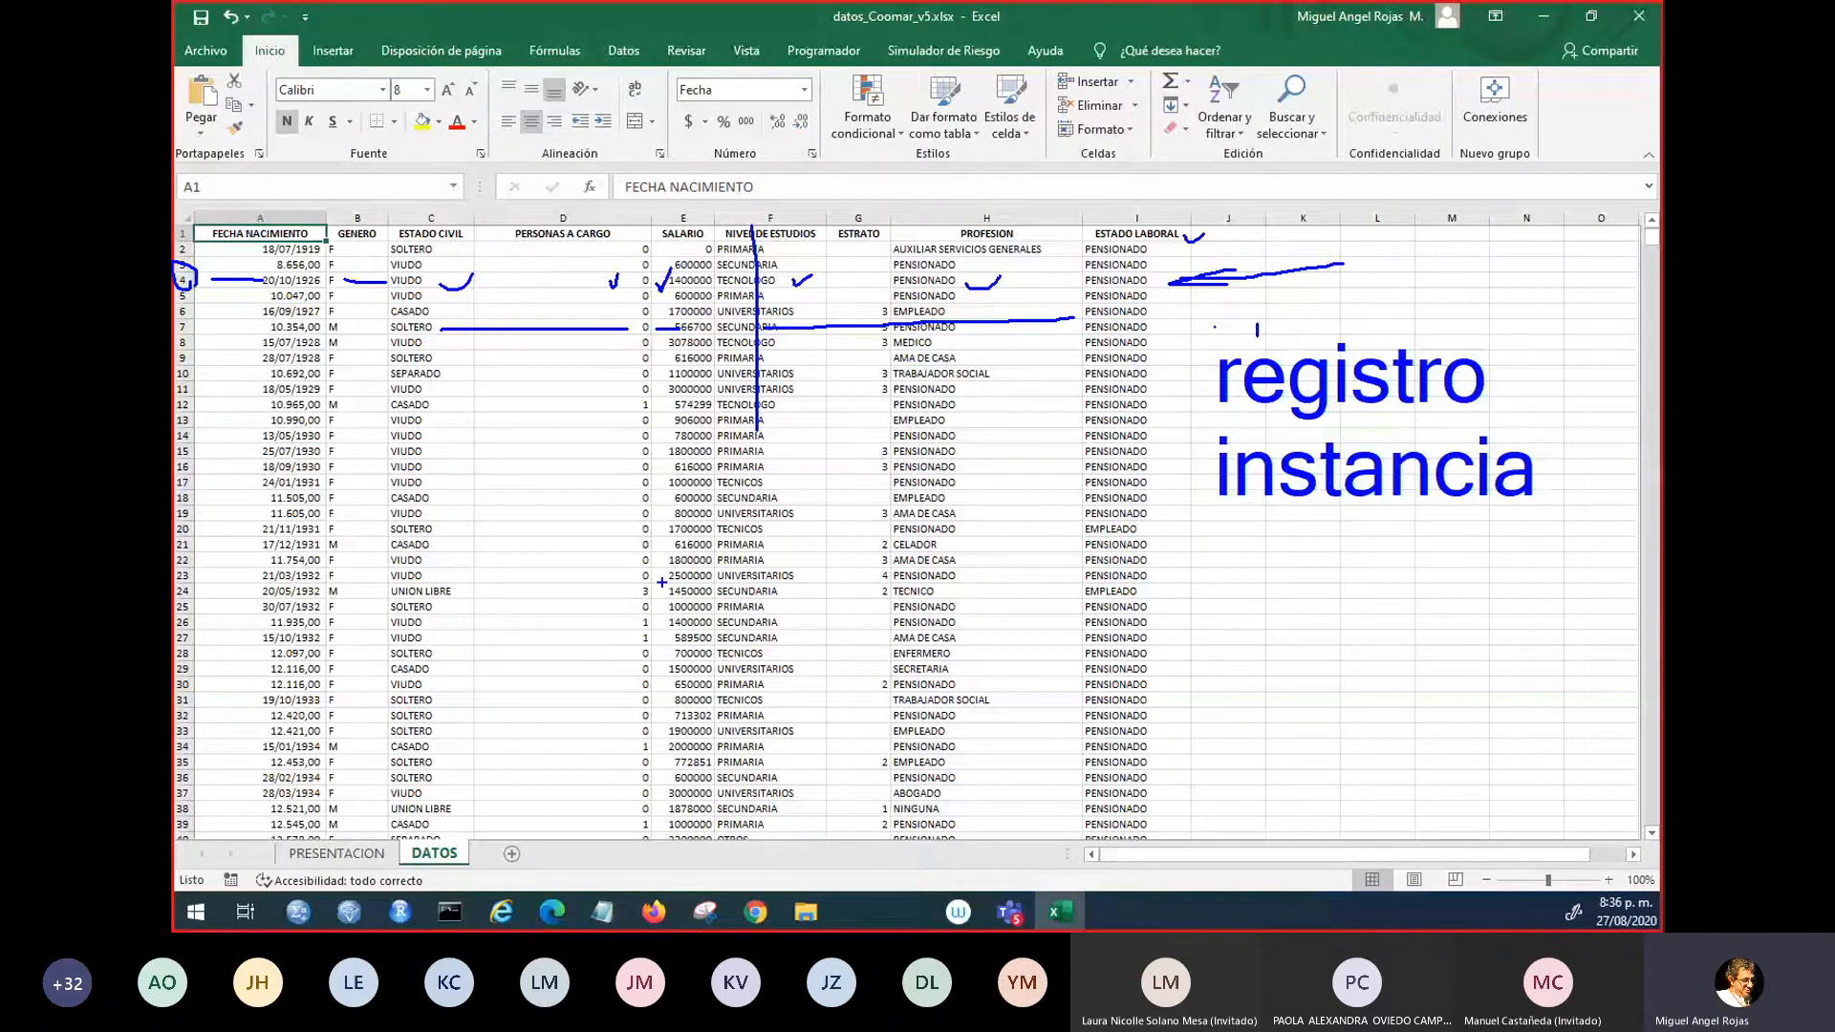
key(Escape)
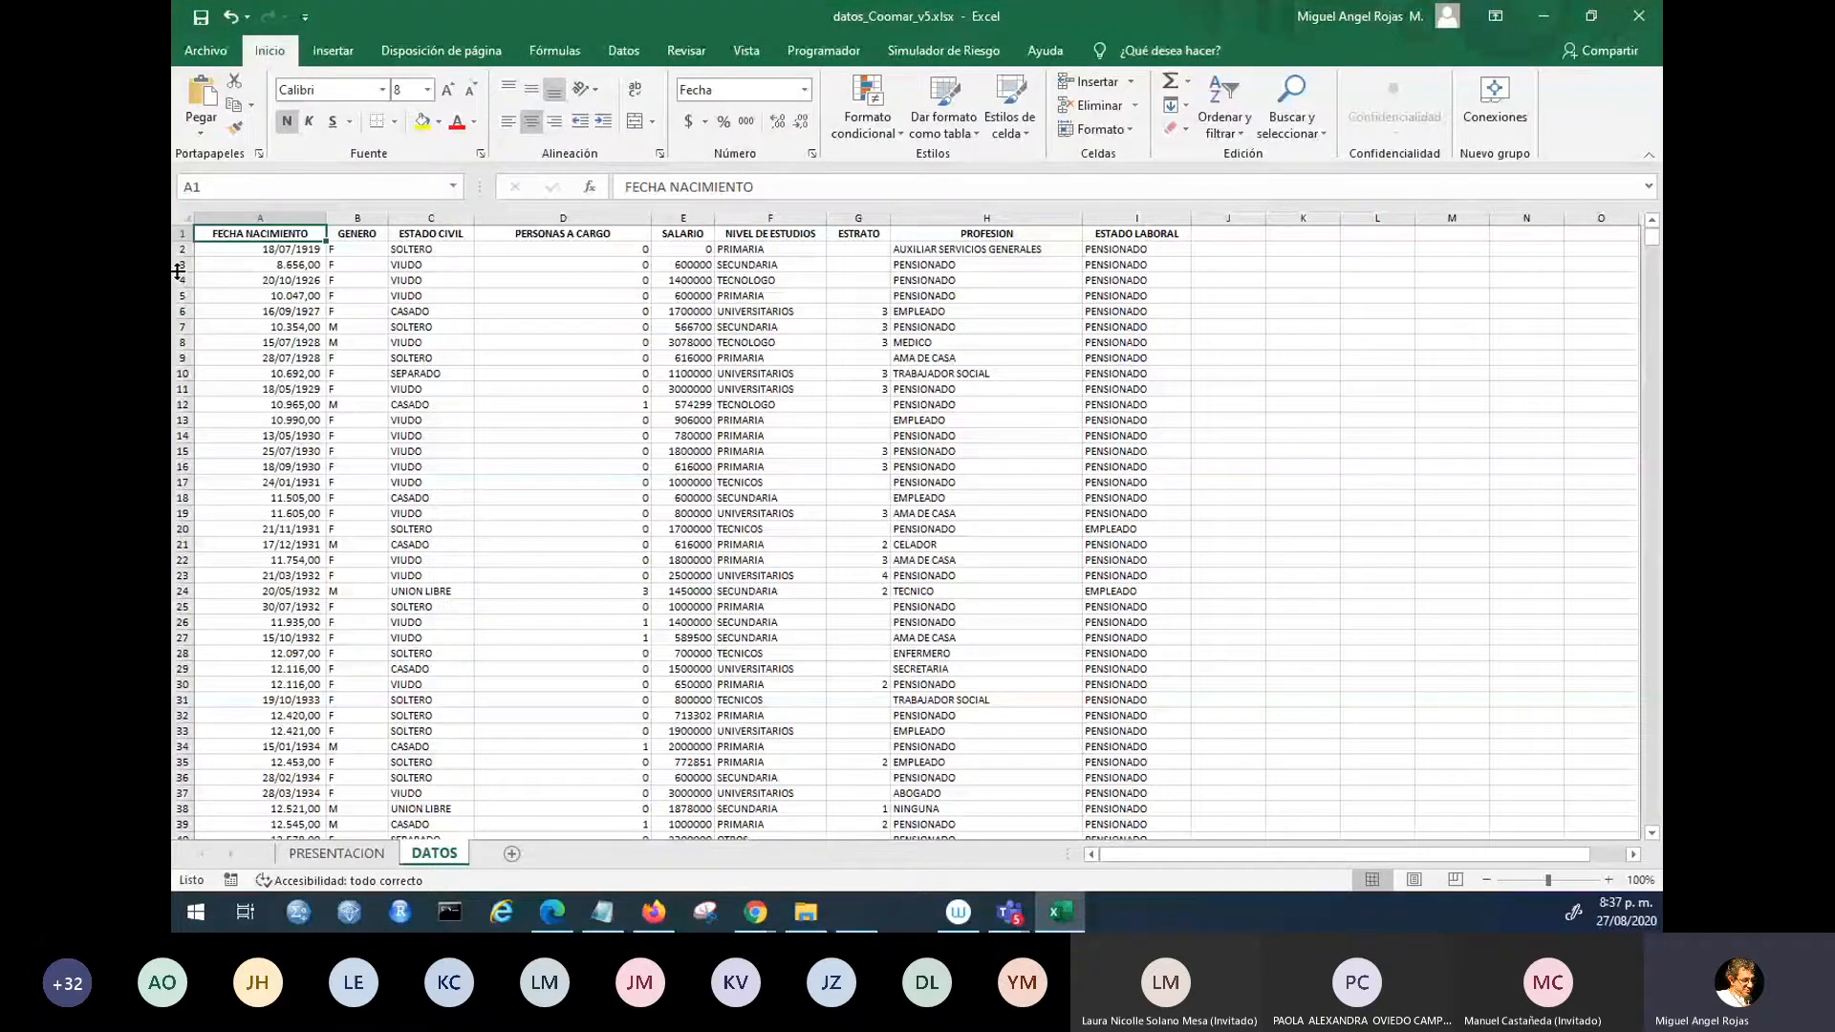
- Annotate the PROFESION header in blue with a box, an arrow pointing down at it and a stroke beside the values below
key(ctrl+2)
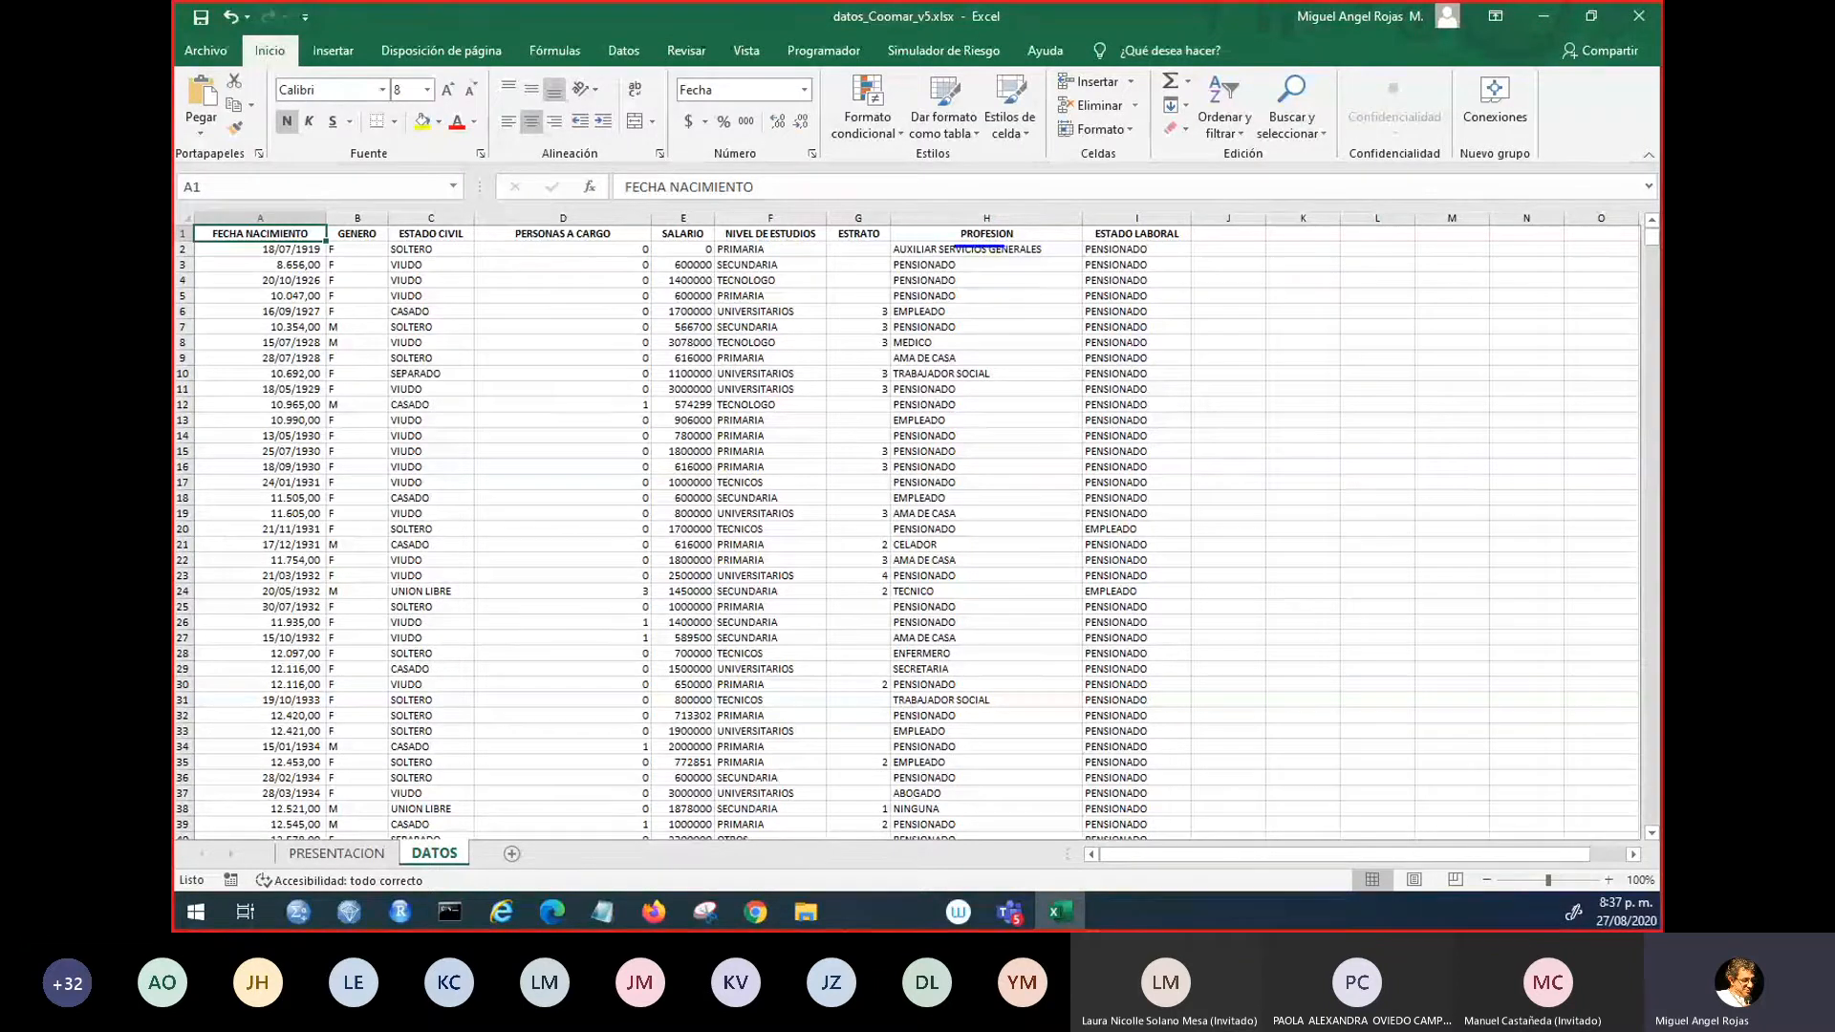
mouse_move(938, 218)
mouse_down()
mouse_move(996, 252)
mouse_move(939, 250)
mouse_up()
mouse_move(988, 165)
mouse_down()
mouse_move(987, 210)
mouse_move(1006, 190)
mouse_up()
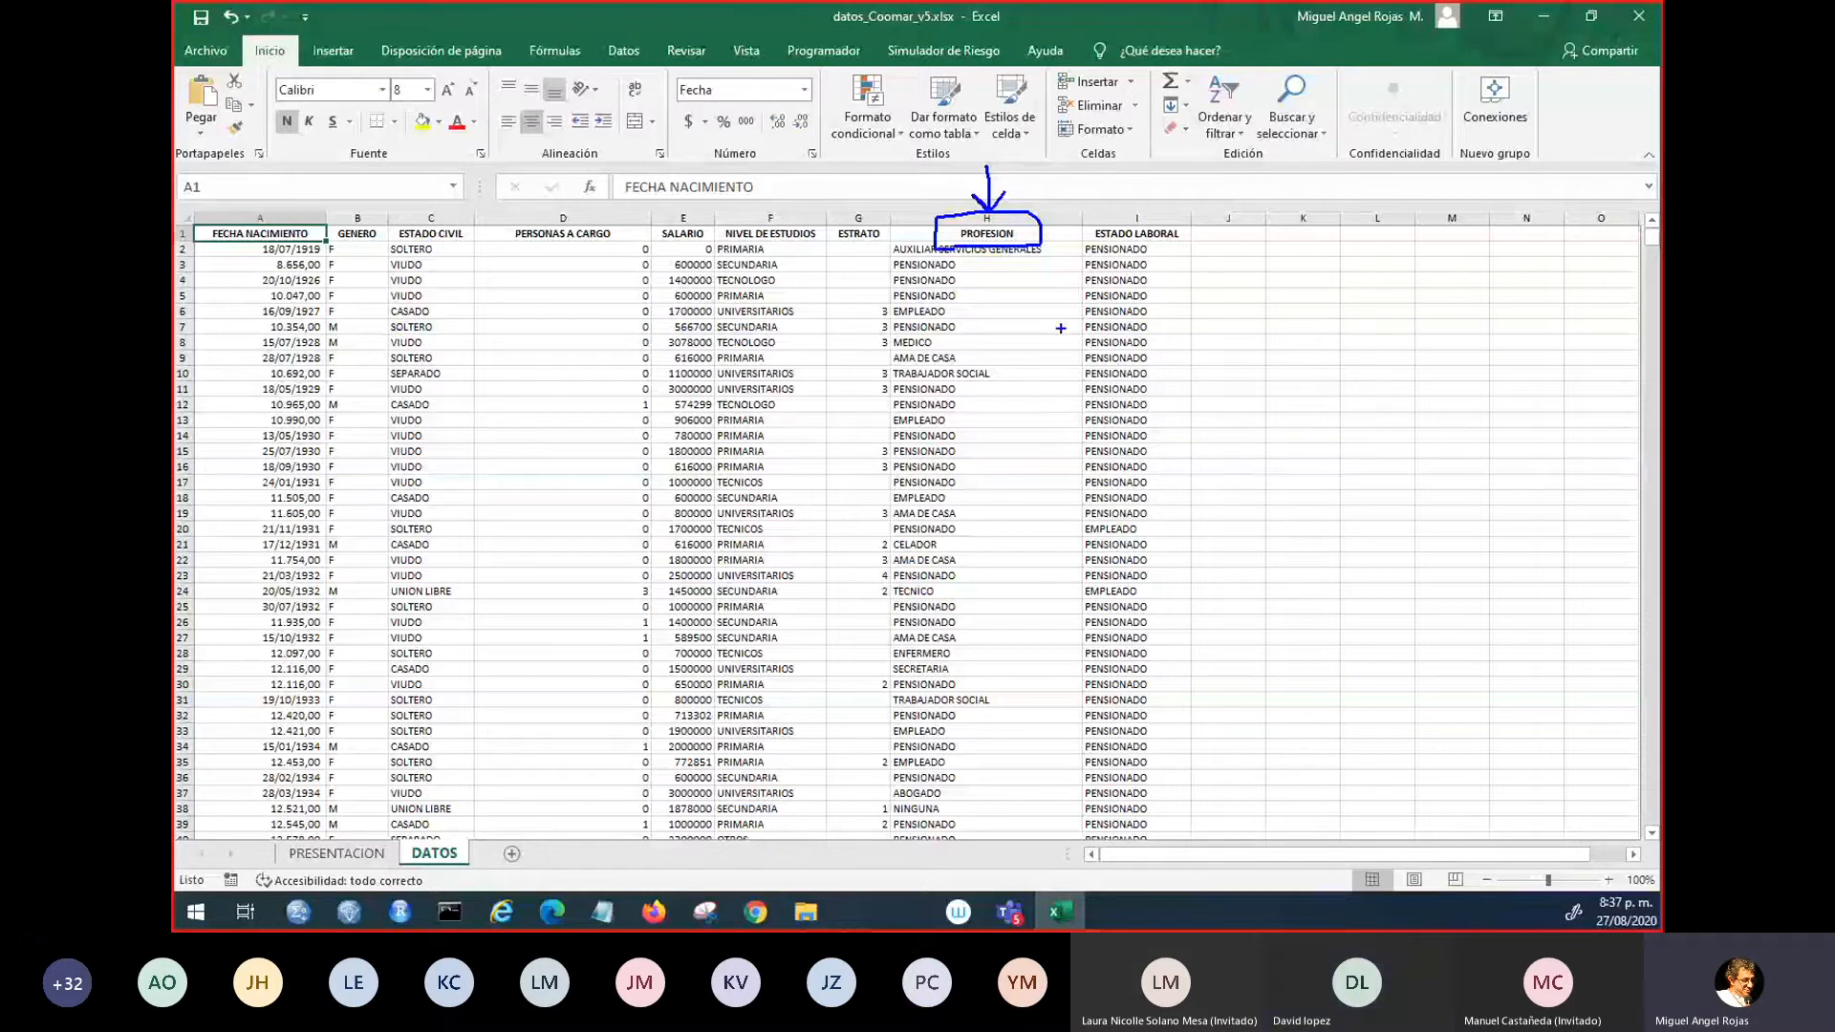
mouse_move(1011, 263)
mouse_down()
mouse_move(1021, 360)
mouse_move(1041, 321)
mouse_up()
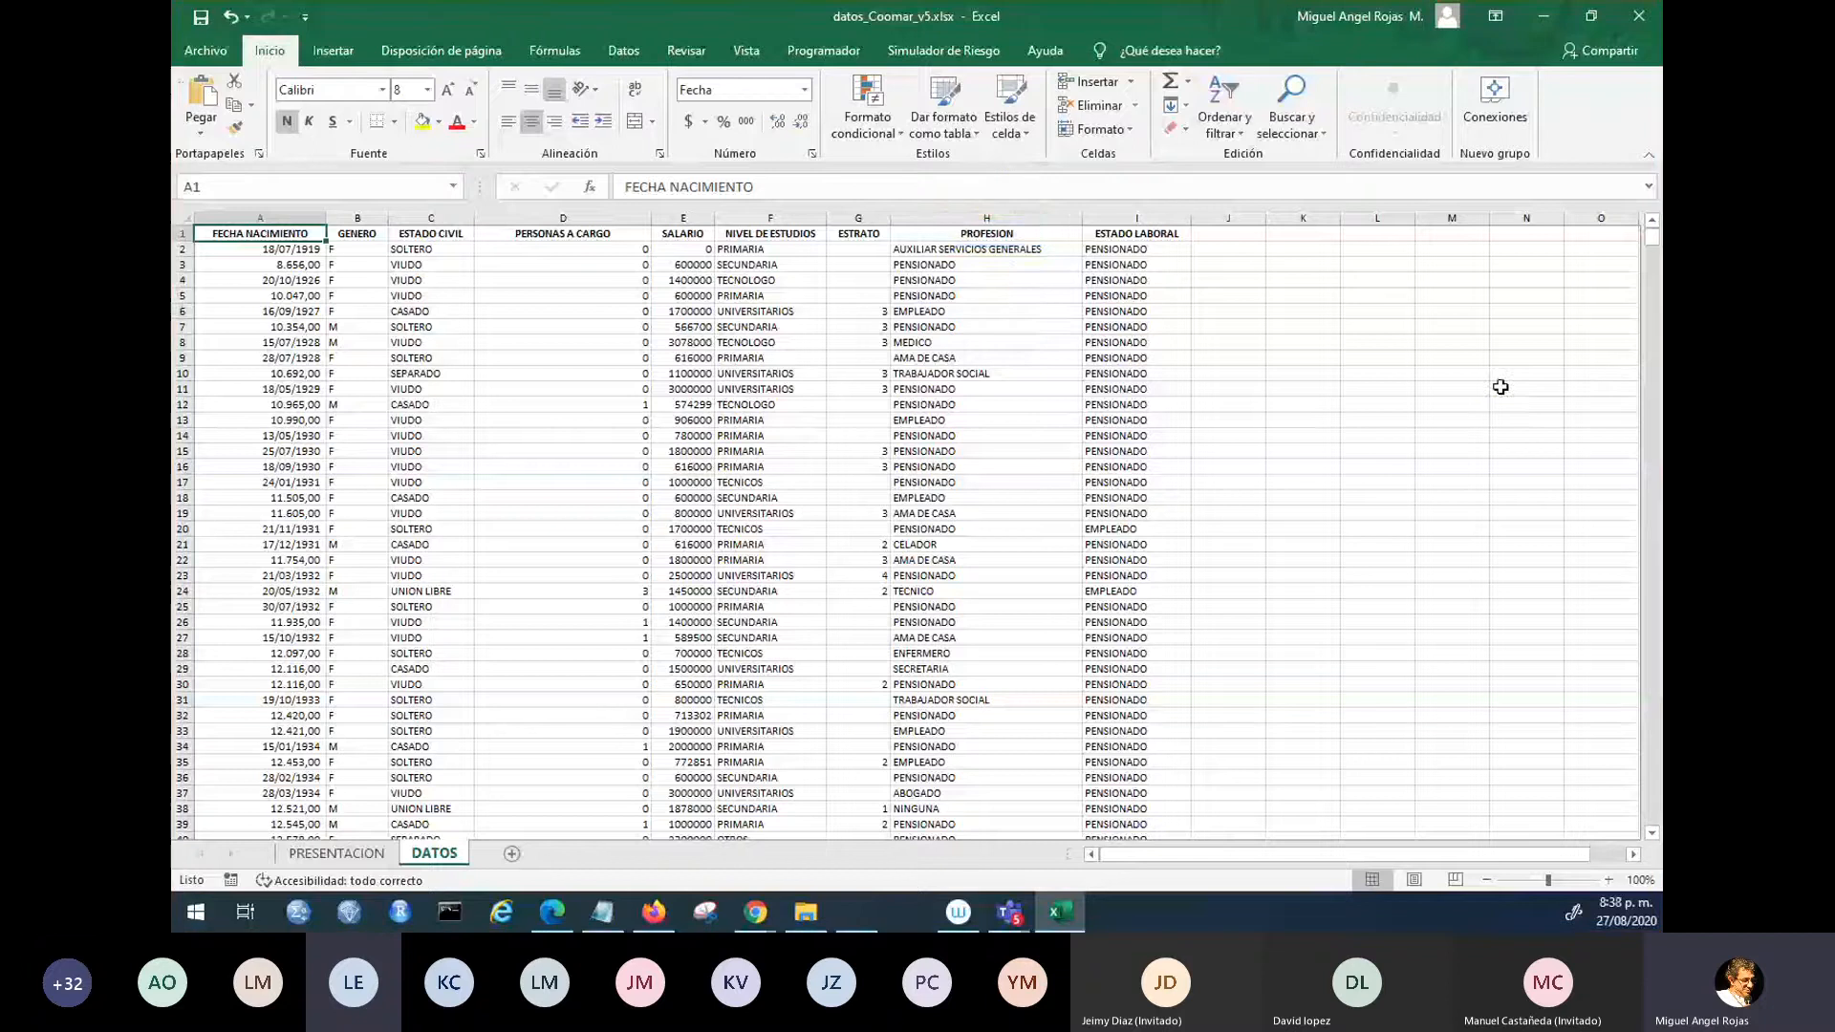
- Turn on header filters for the data table, starting from cell H6
click(986, 312)
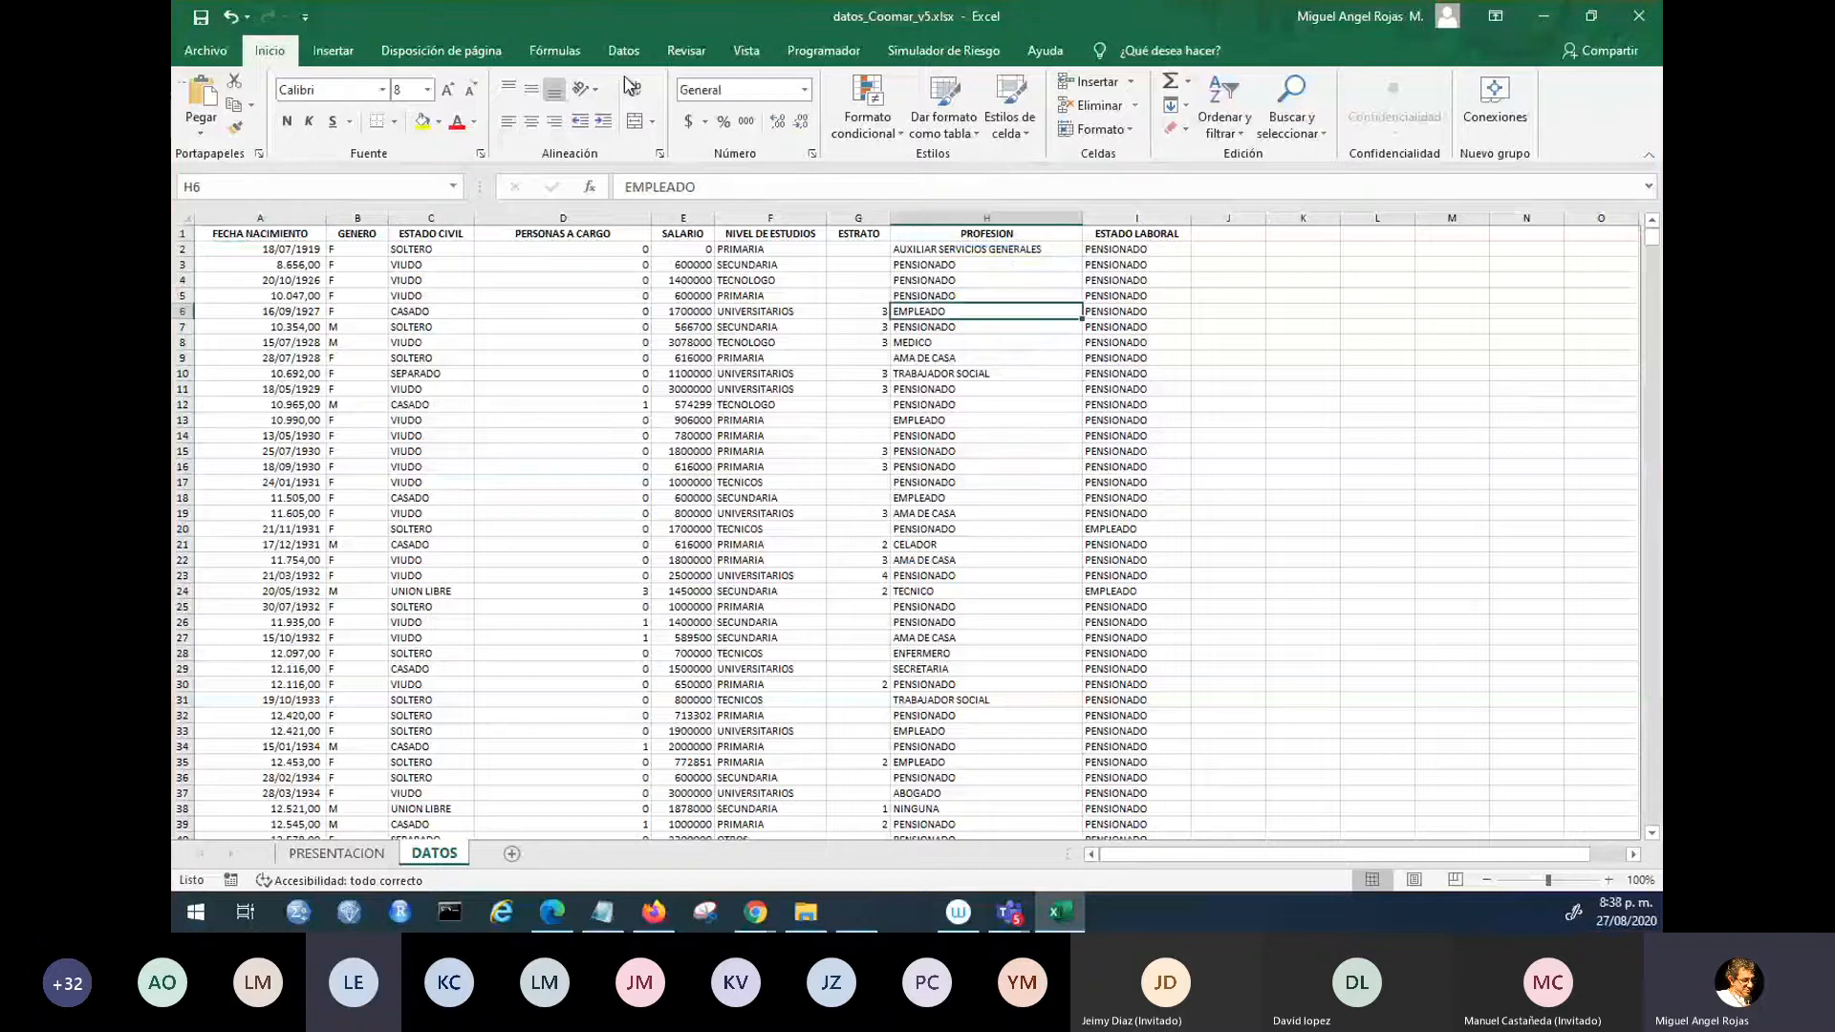
click(623, 50)
click(766, 105)
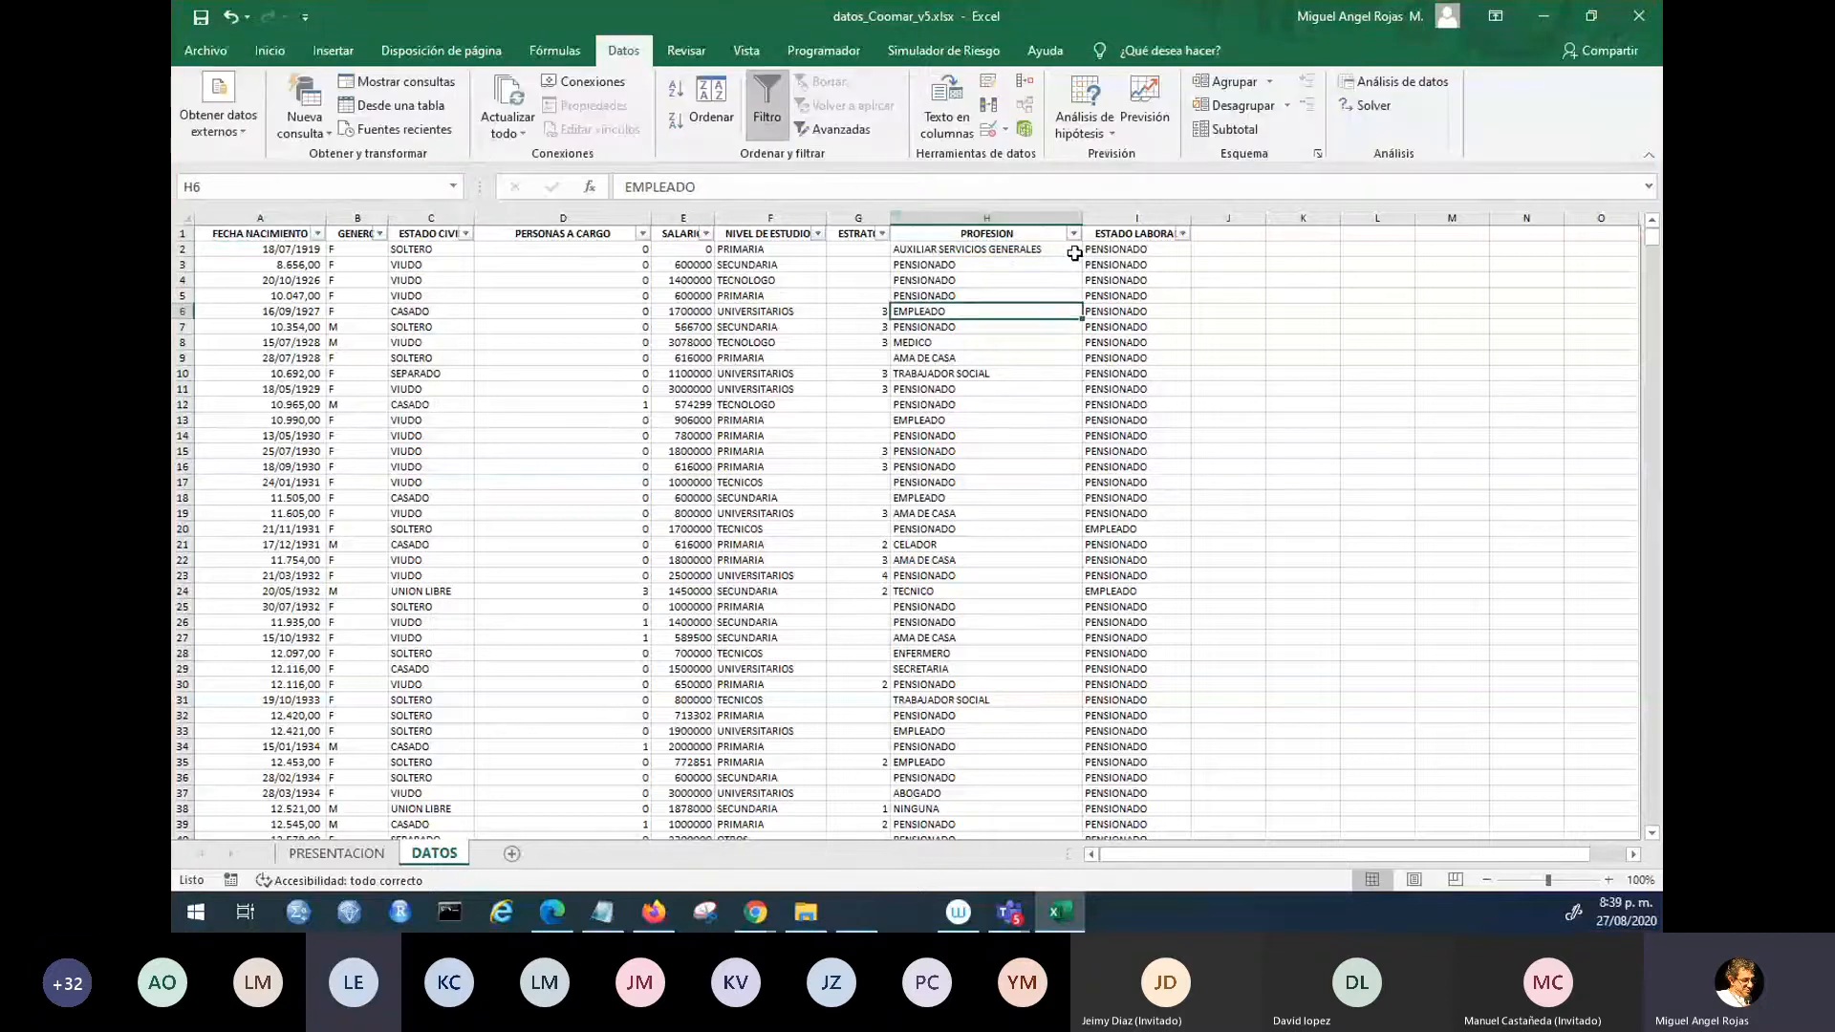
- Review the distinct values in the PROFESION filter list and close it without filtering
click(1073, 233)
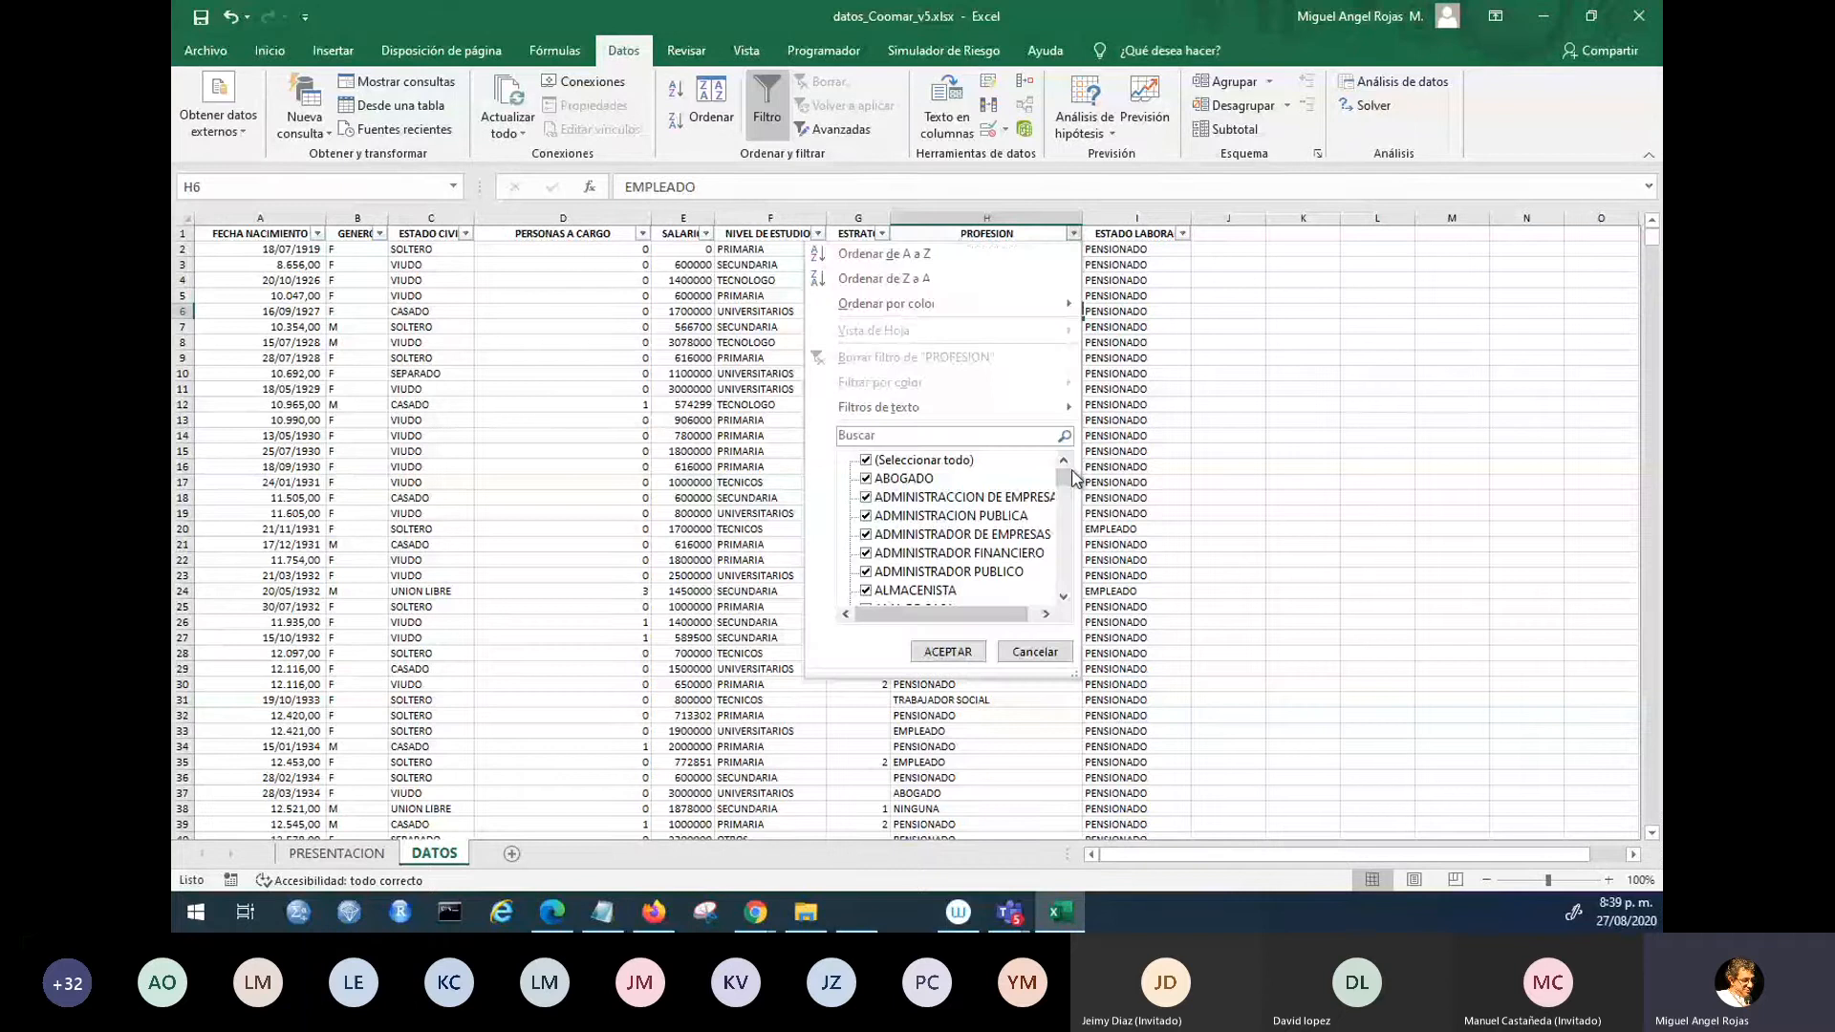
drag(1072, 478, 1080, 612)
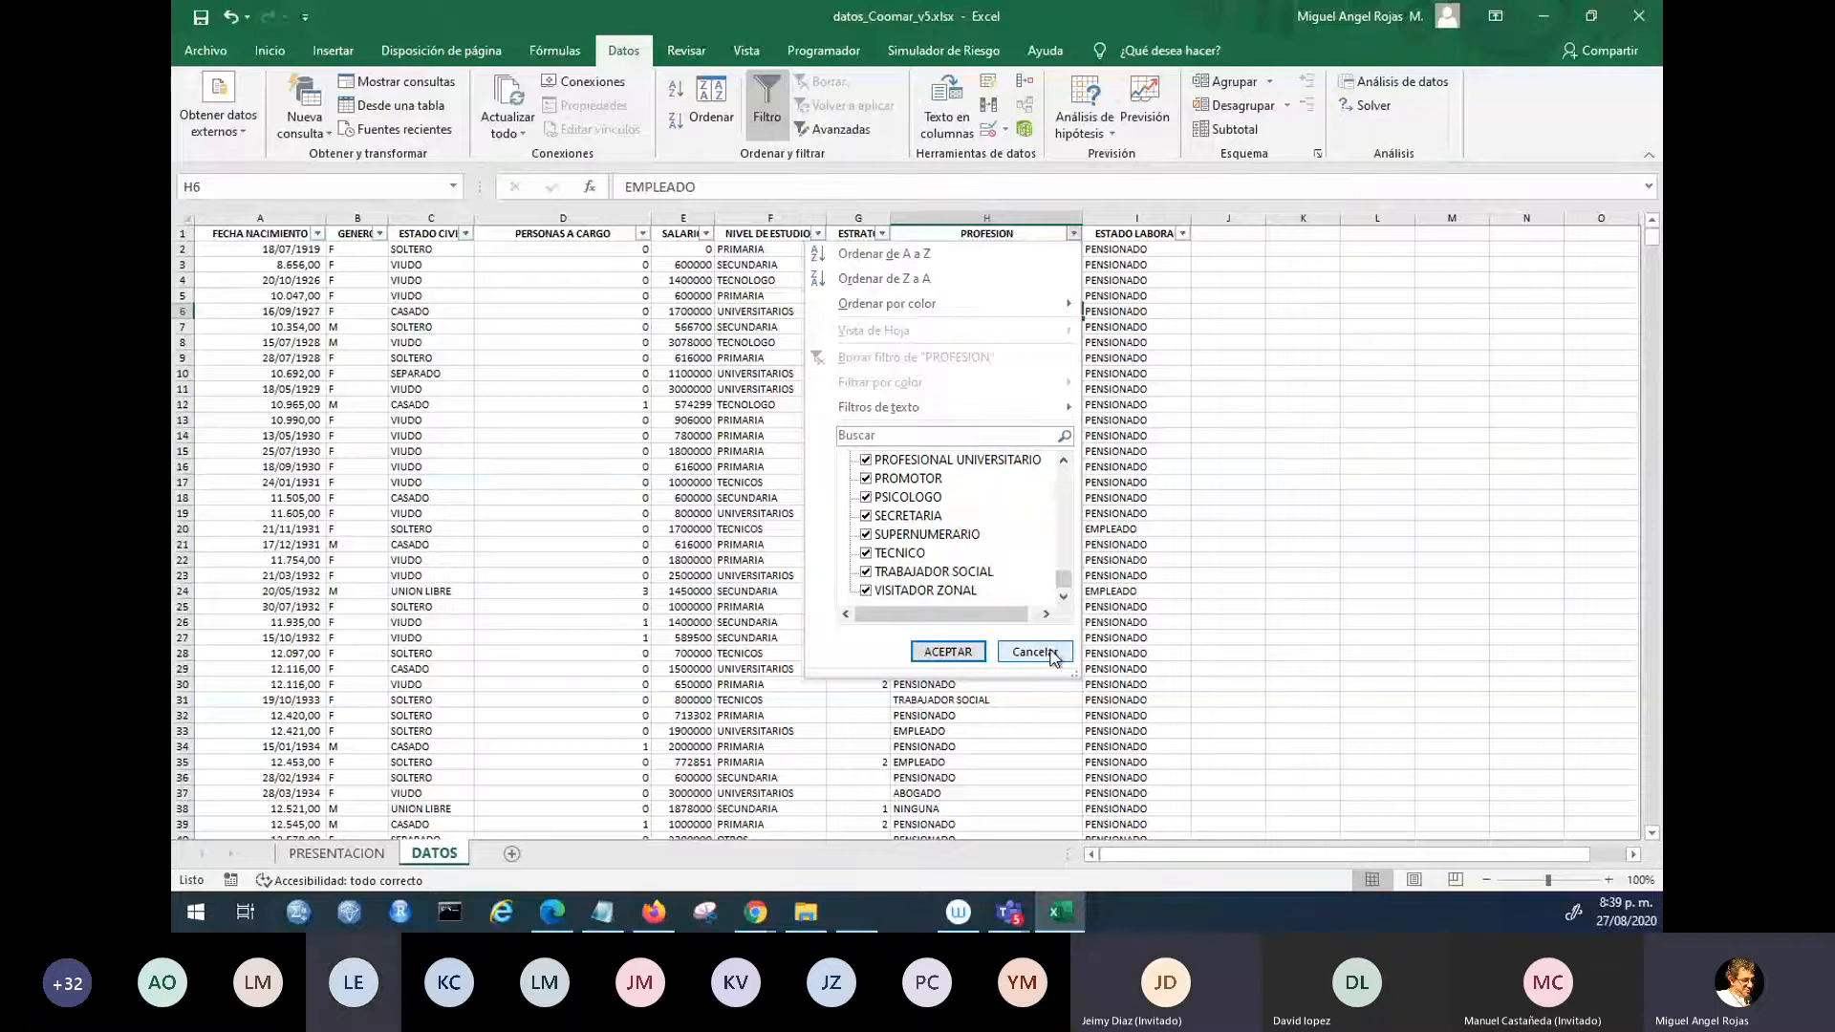
drag(1064, 579, 1069, 537)
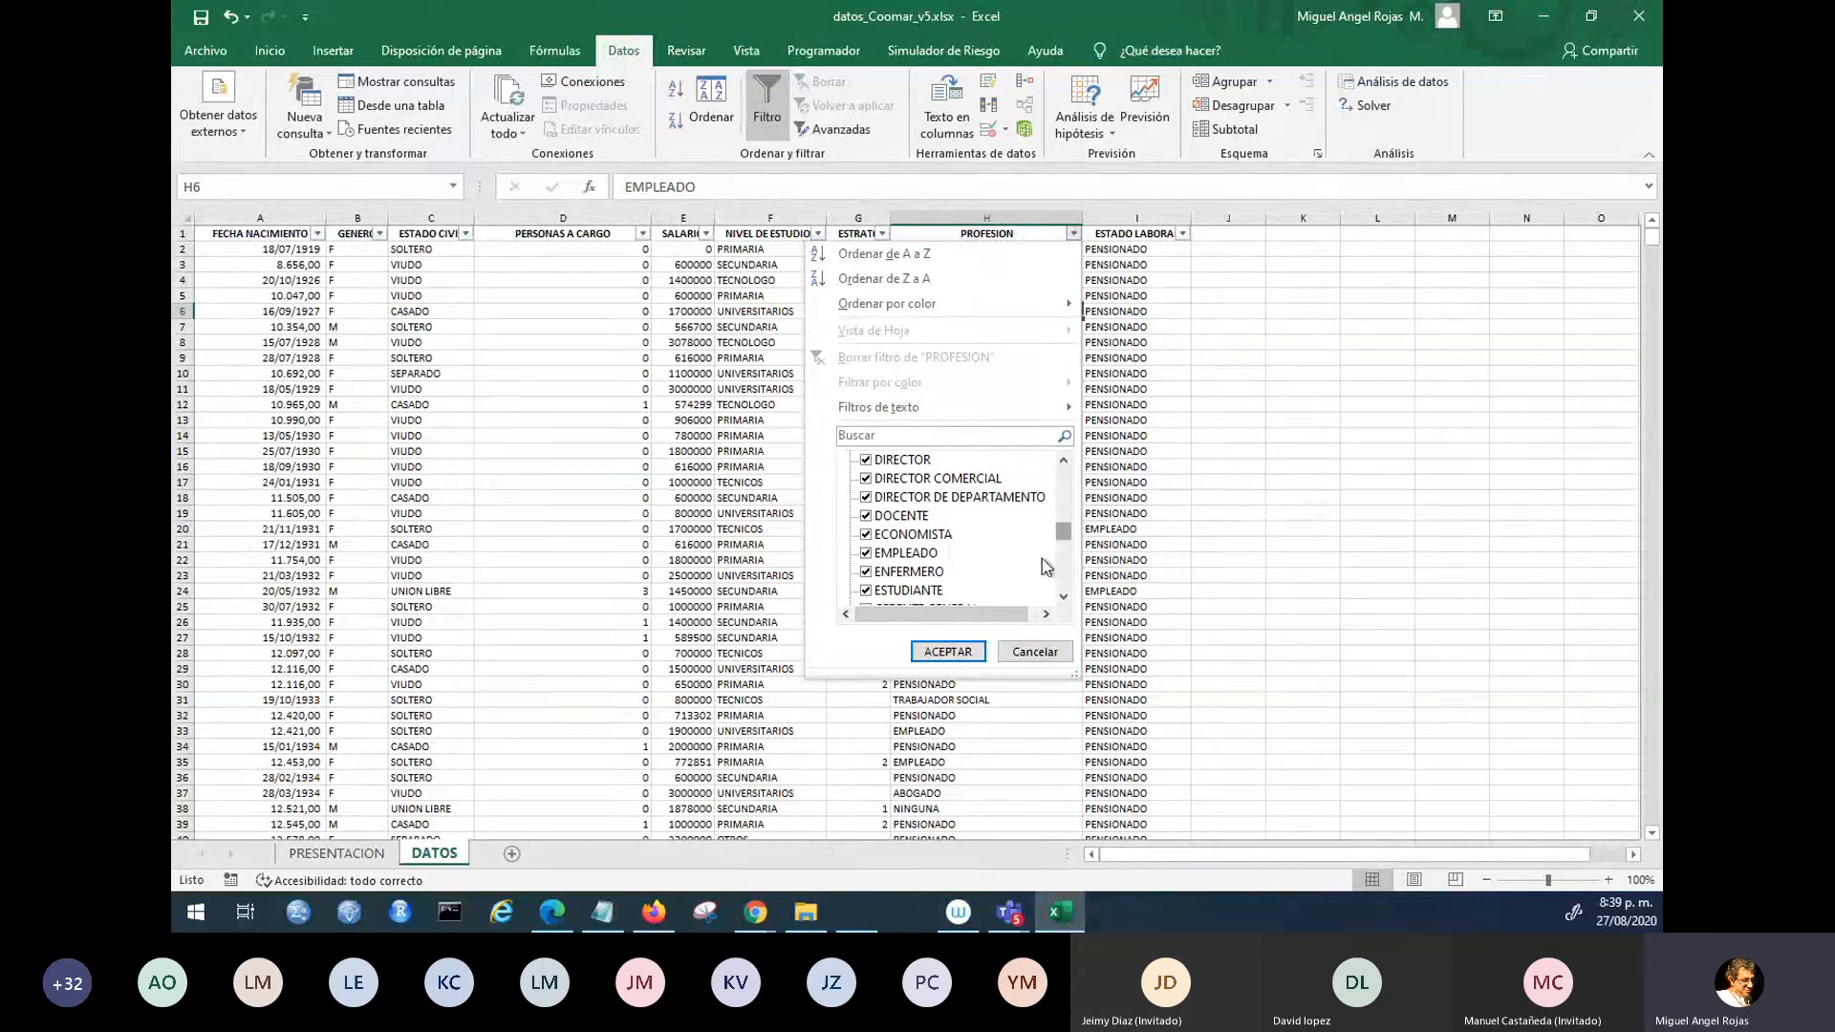
click(1038, 651)
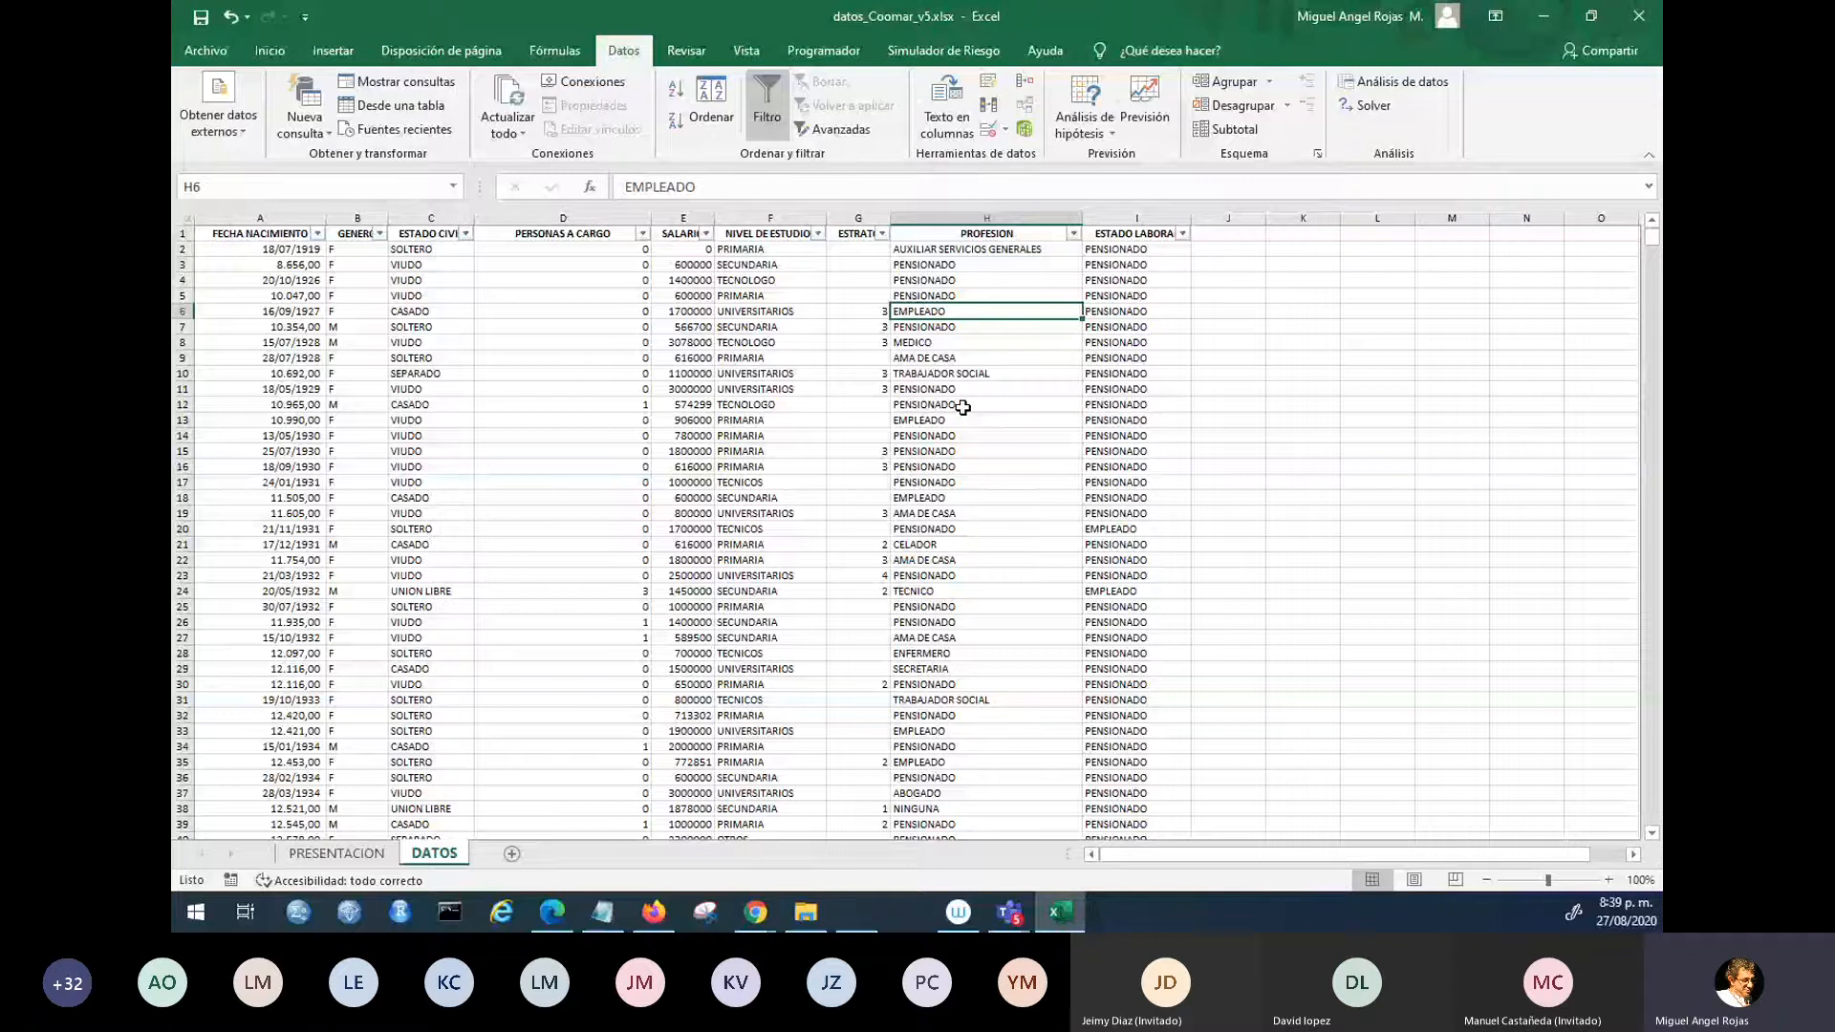
- Widen the SALARIO column, select cell E2 and open the SALARIO filter list
drag(715, 218, 758, 217)
click(713, 251)
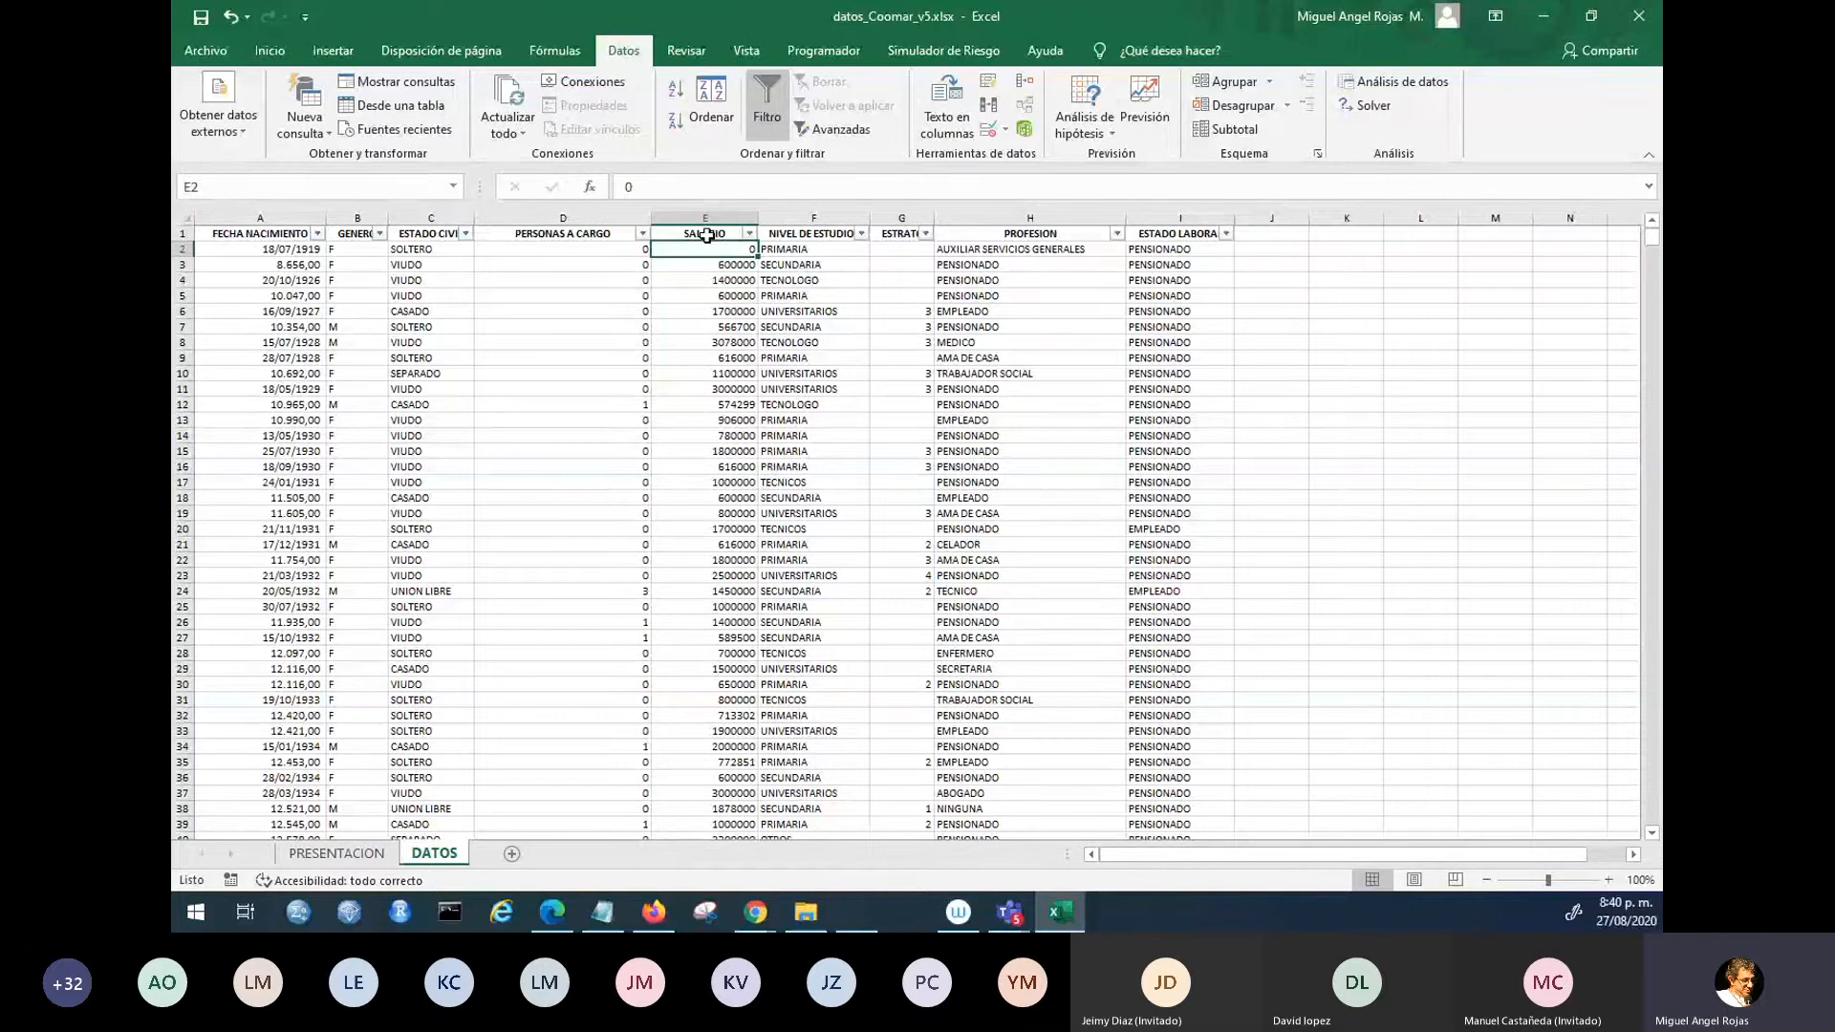
click(748, 233)
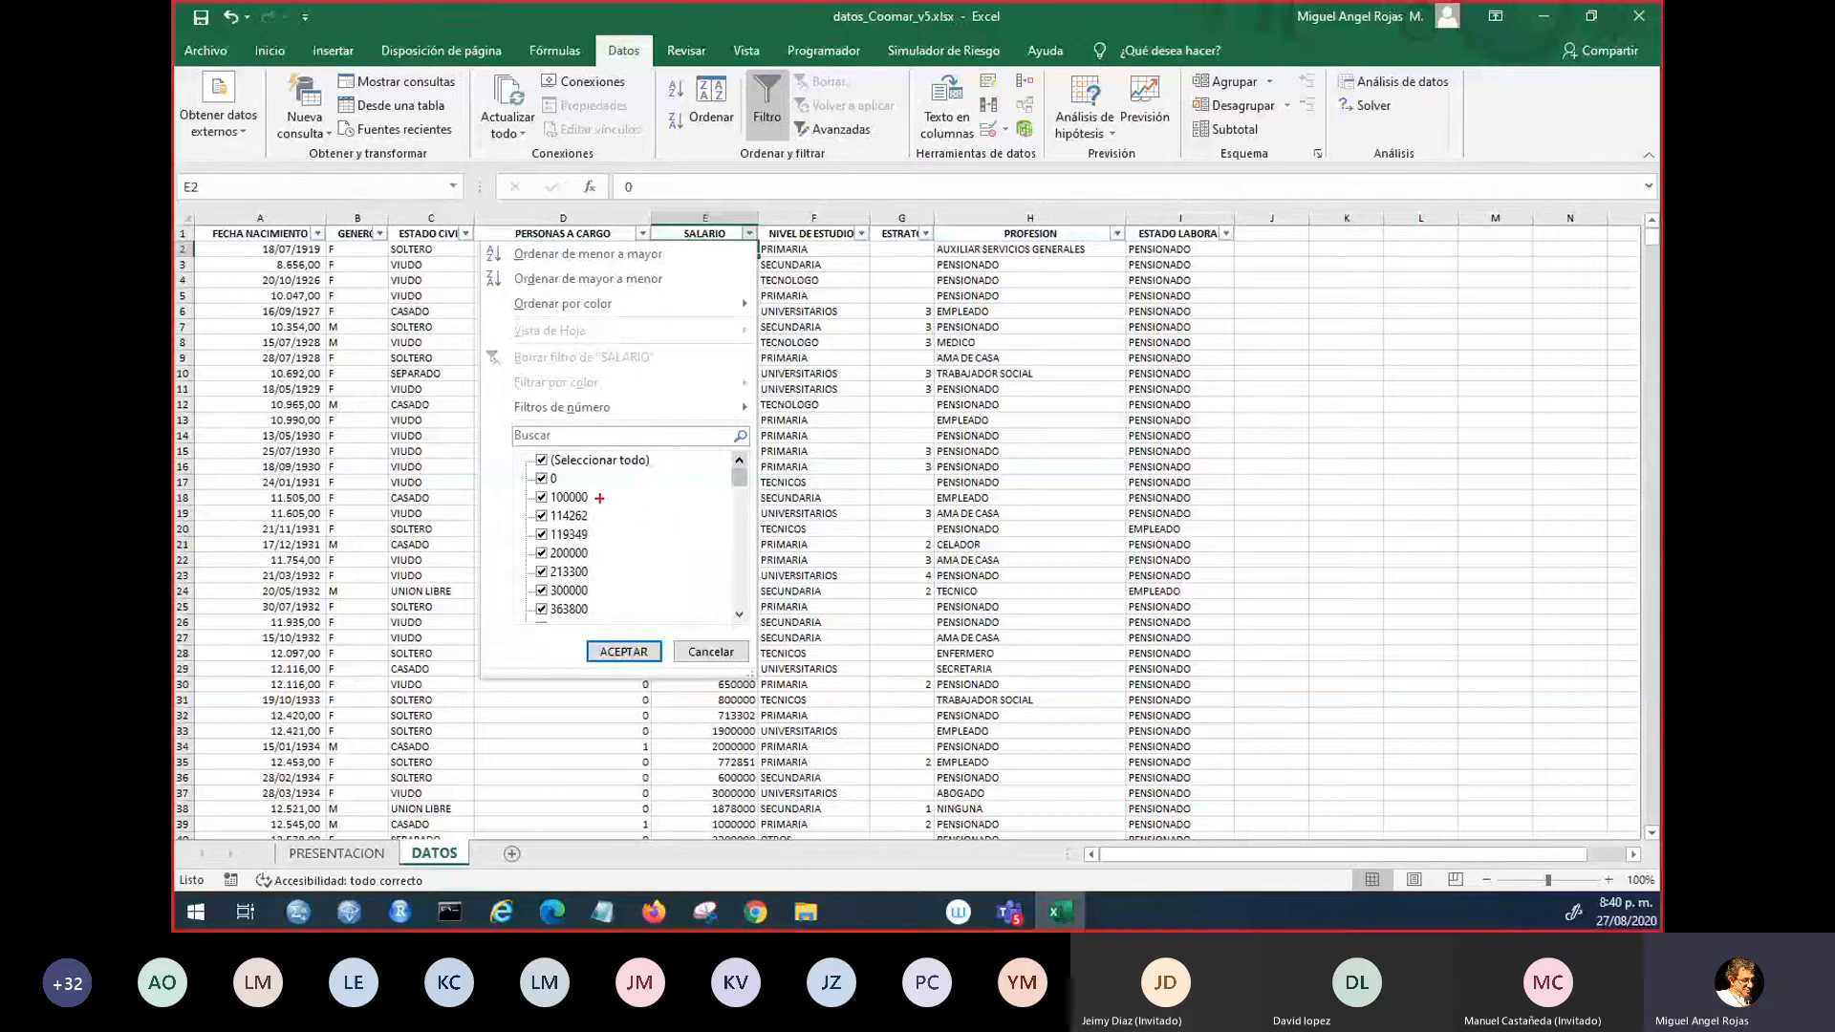
- Draw red annotation strokes beside 100000 and the values below it in the SALARIO filter list, and exit the annotation and list
drag(600, 495, 769, 489)
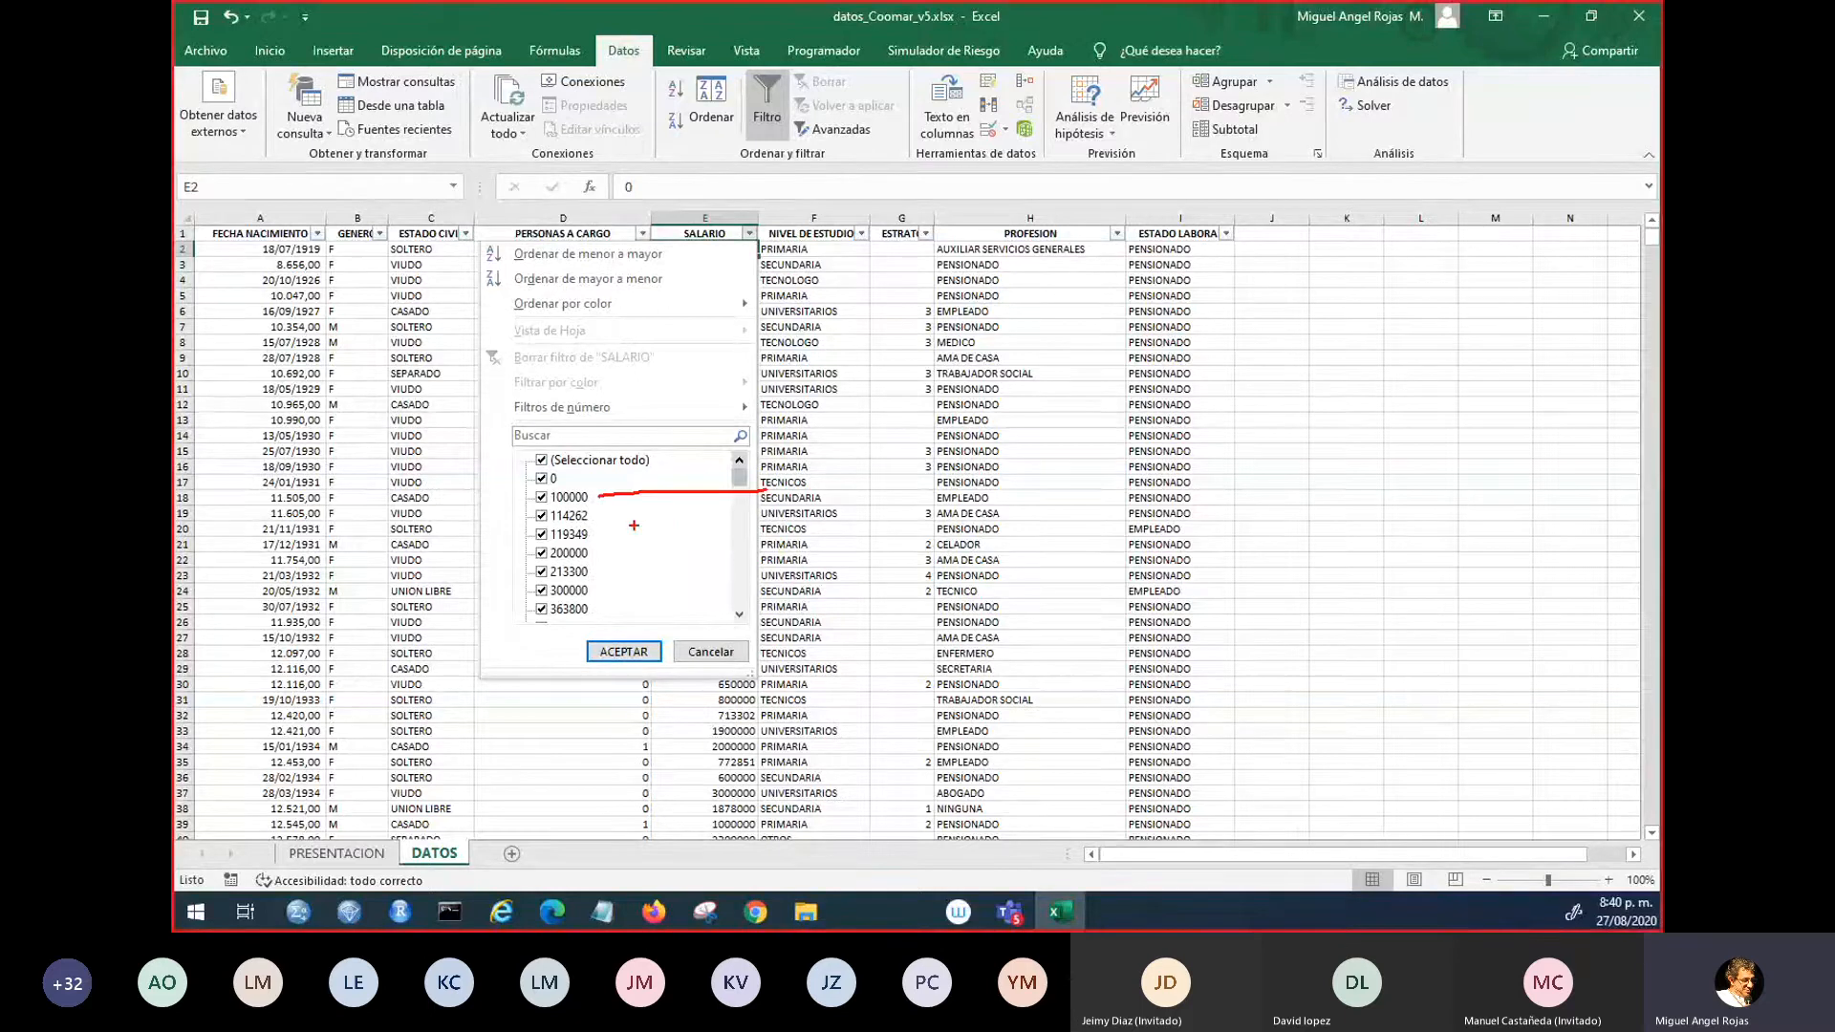
drag(598, 516, 753, 588)
key(Escape)
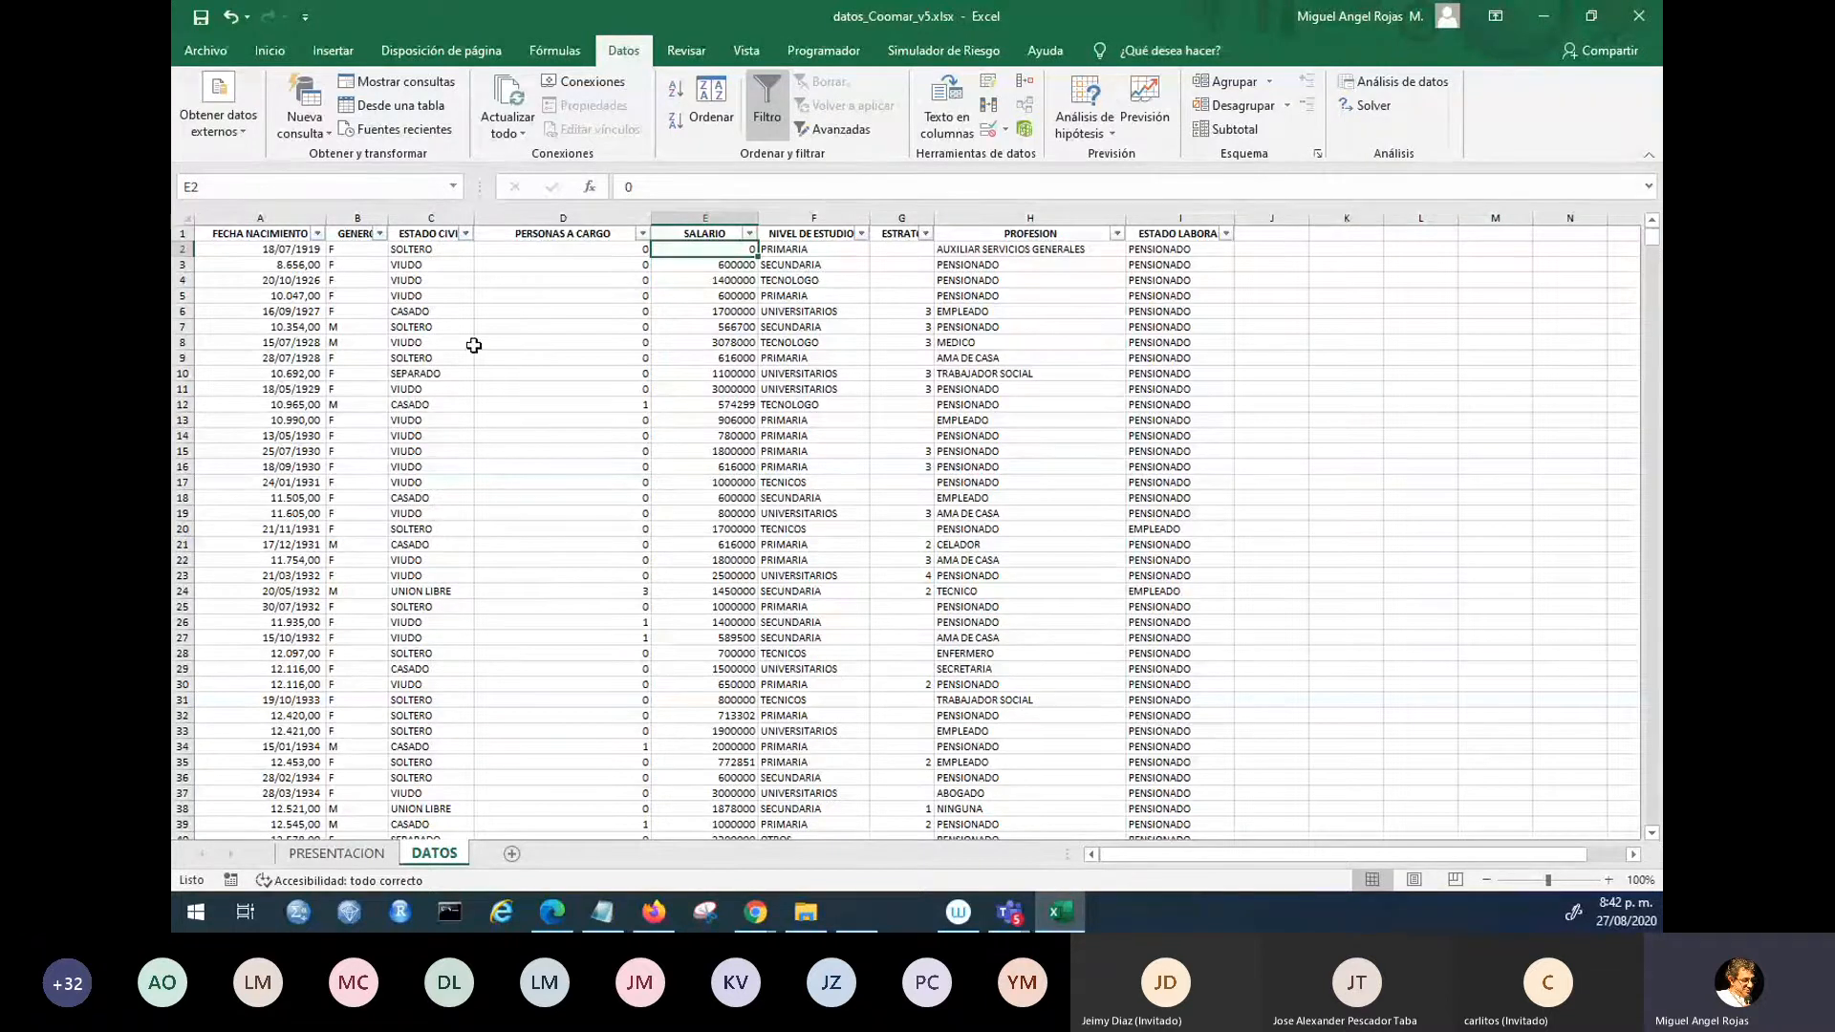
- Compare the contents of cells A2 and A3 in the FECHA NACIMIENTO column
click(294, 250)
click(296, 266)
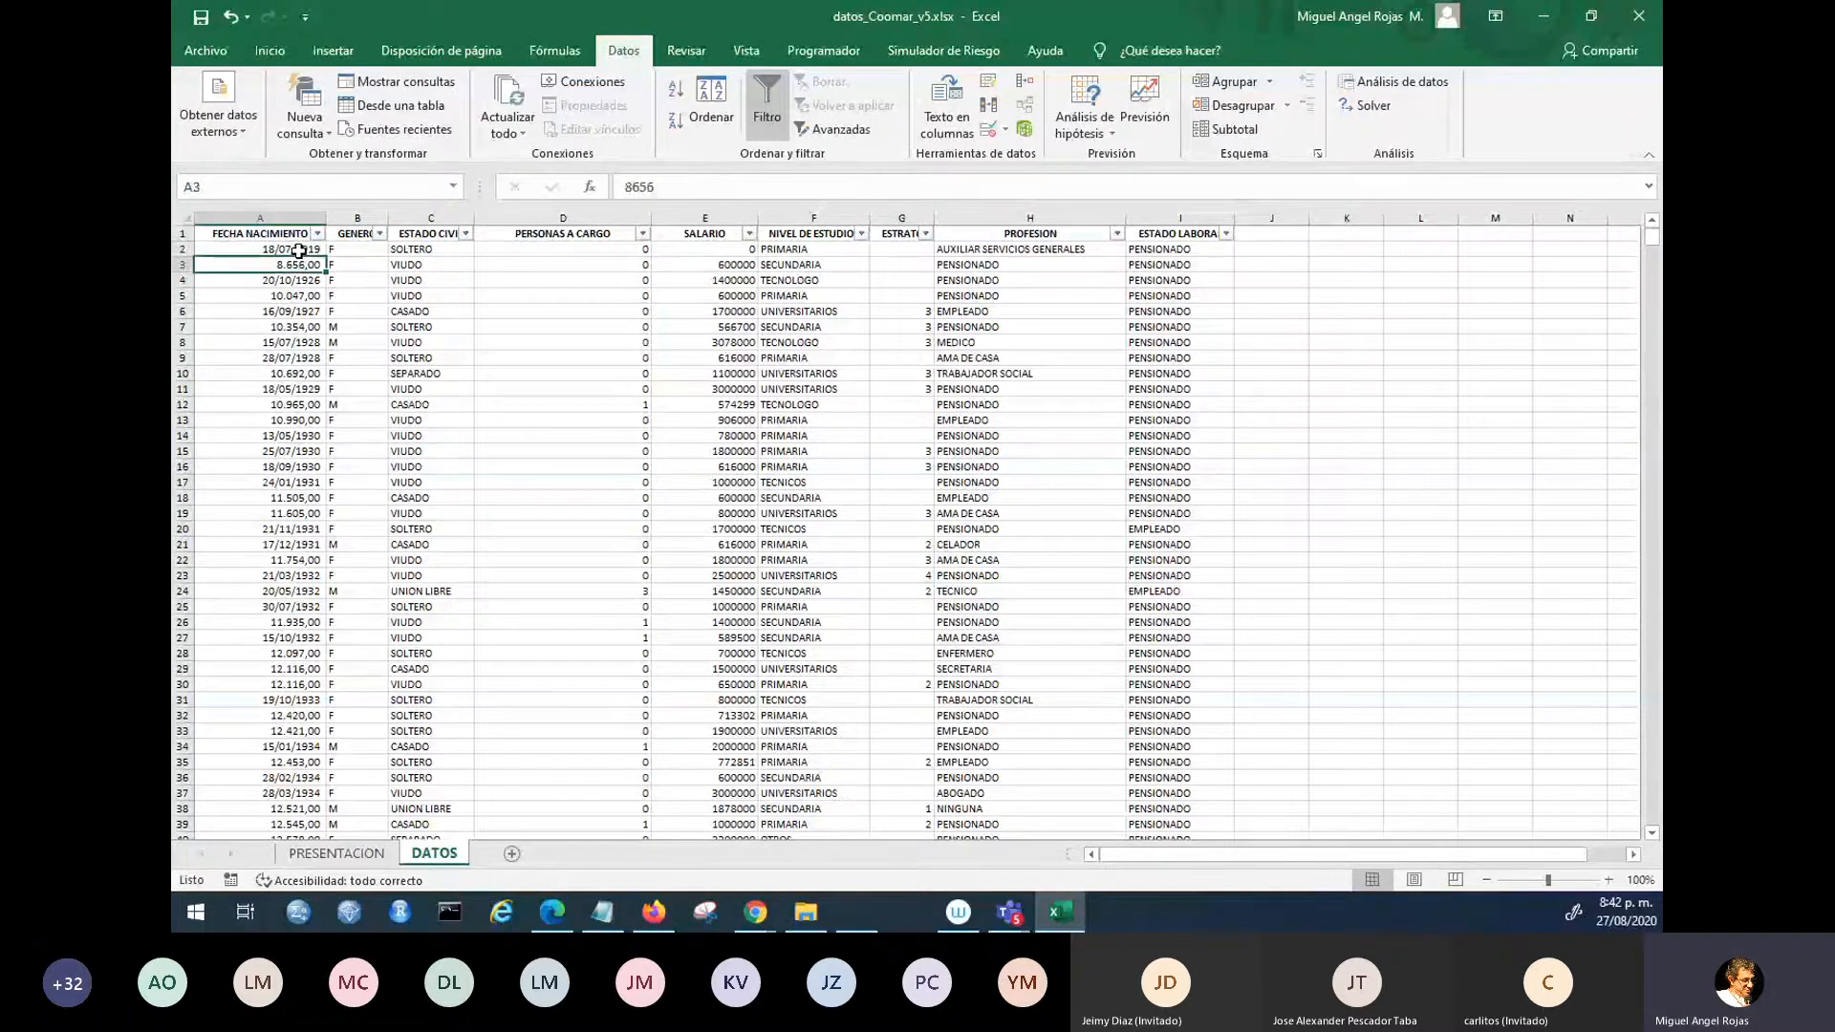
click(299, 252)
click(299, 266)
- Select cell K5 and add the red annotation text "ogicas" in the empty area beside the table
click(1340, 296)
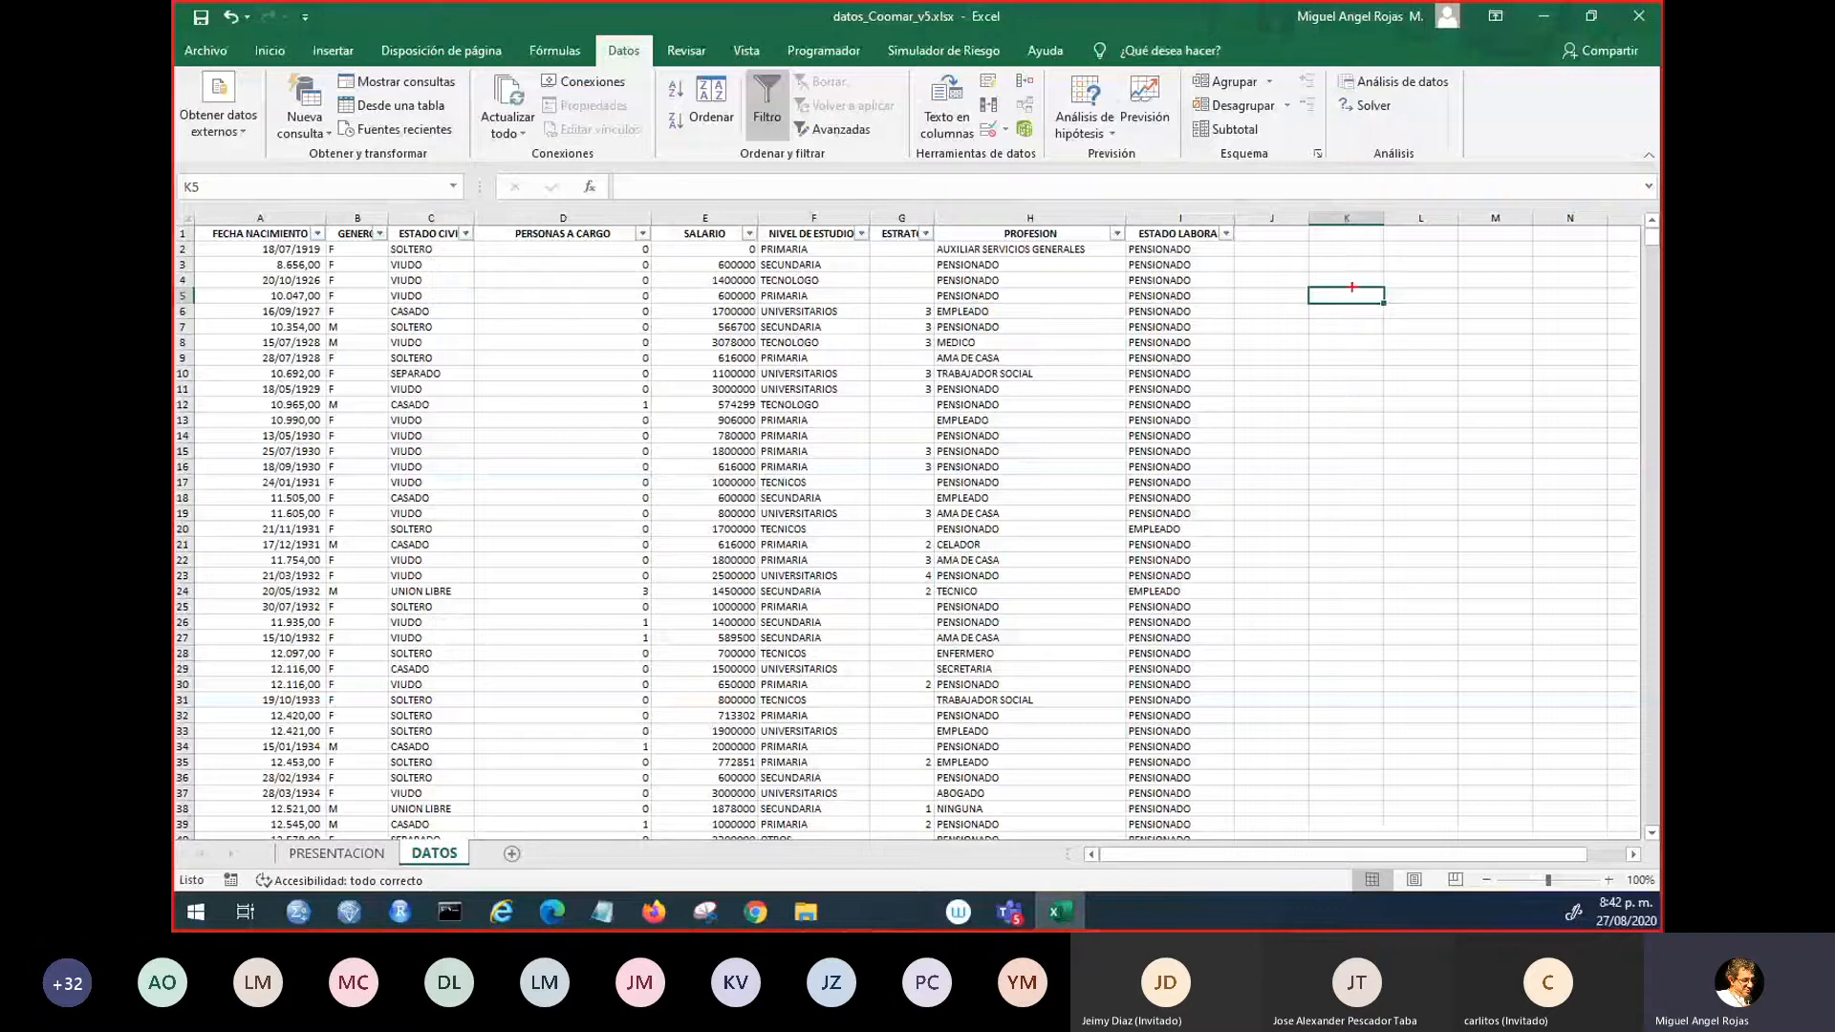
text(tlogi)
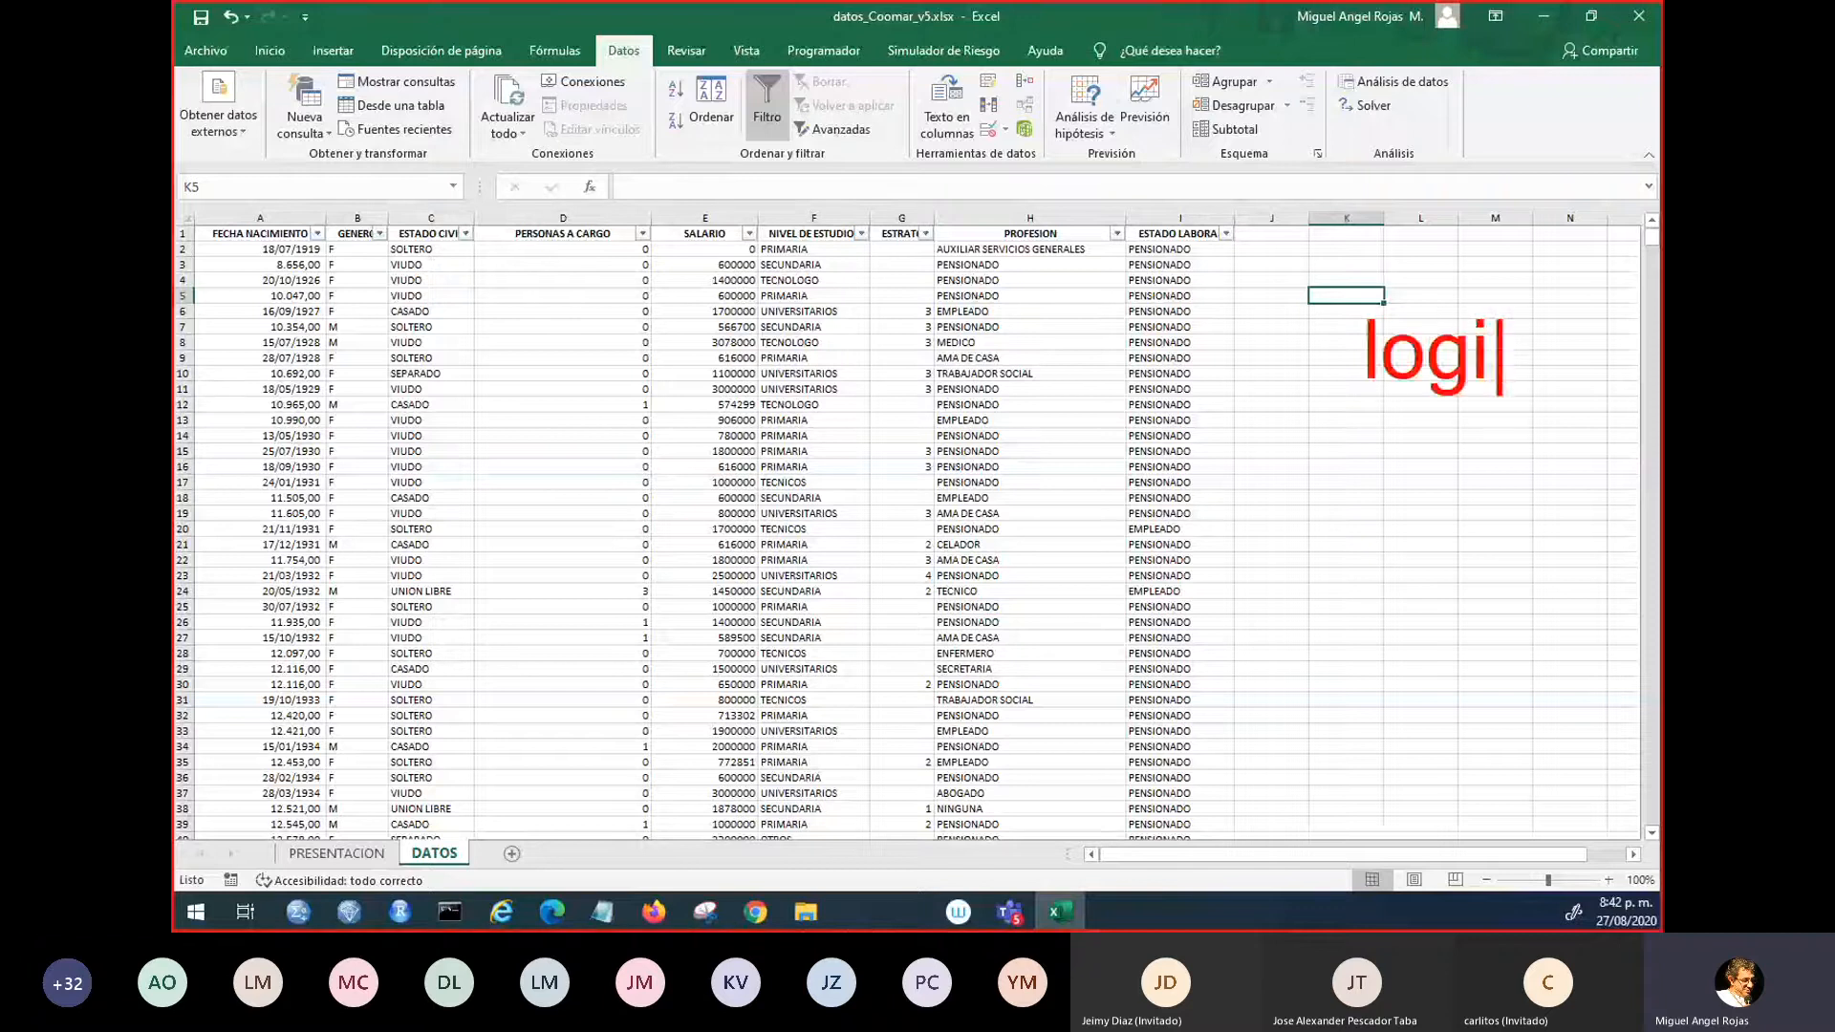
text(cas)
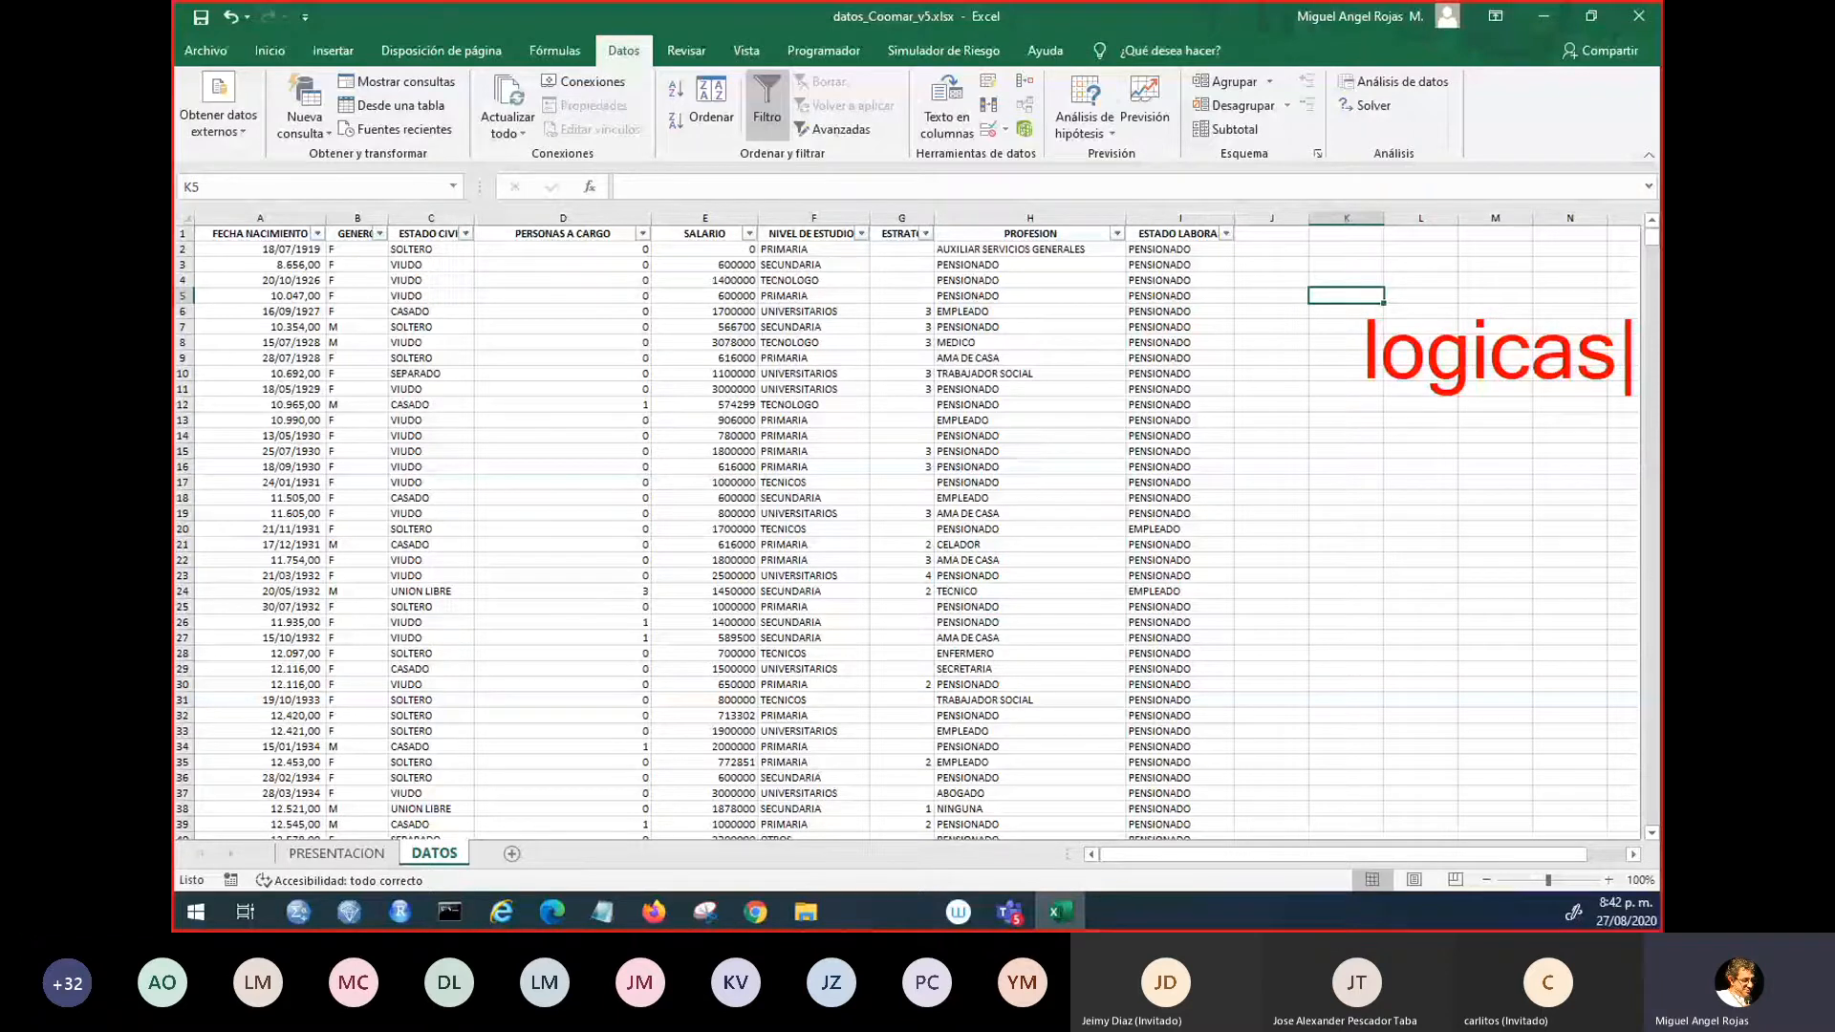
key(BackSpace)
key(BackSpace)
key(BackSpace)
key(BackSpace)
key(BackSpace)
key(BackSpace)
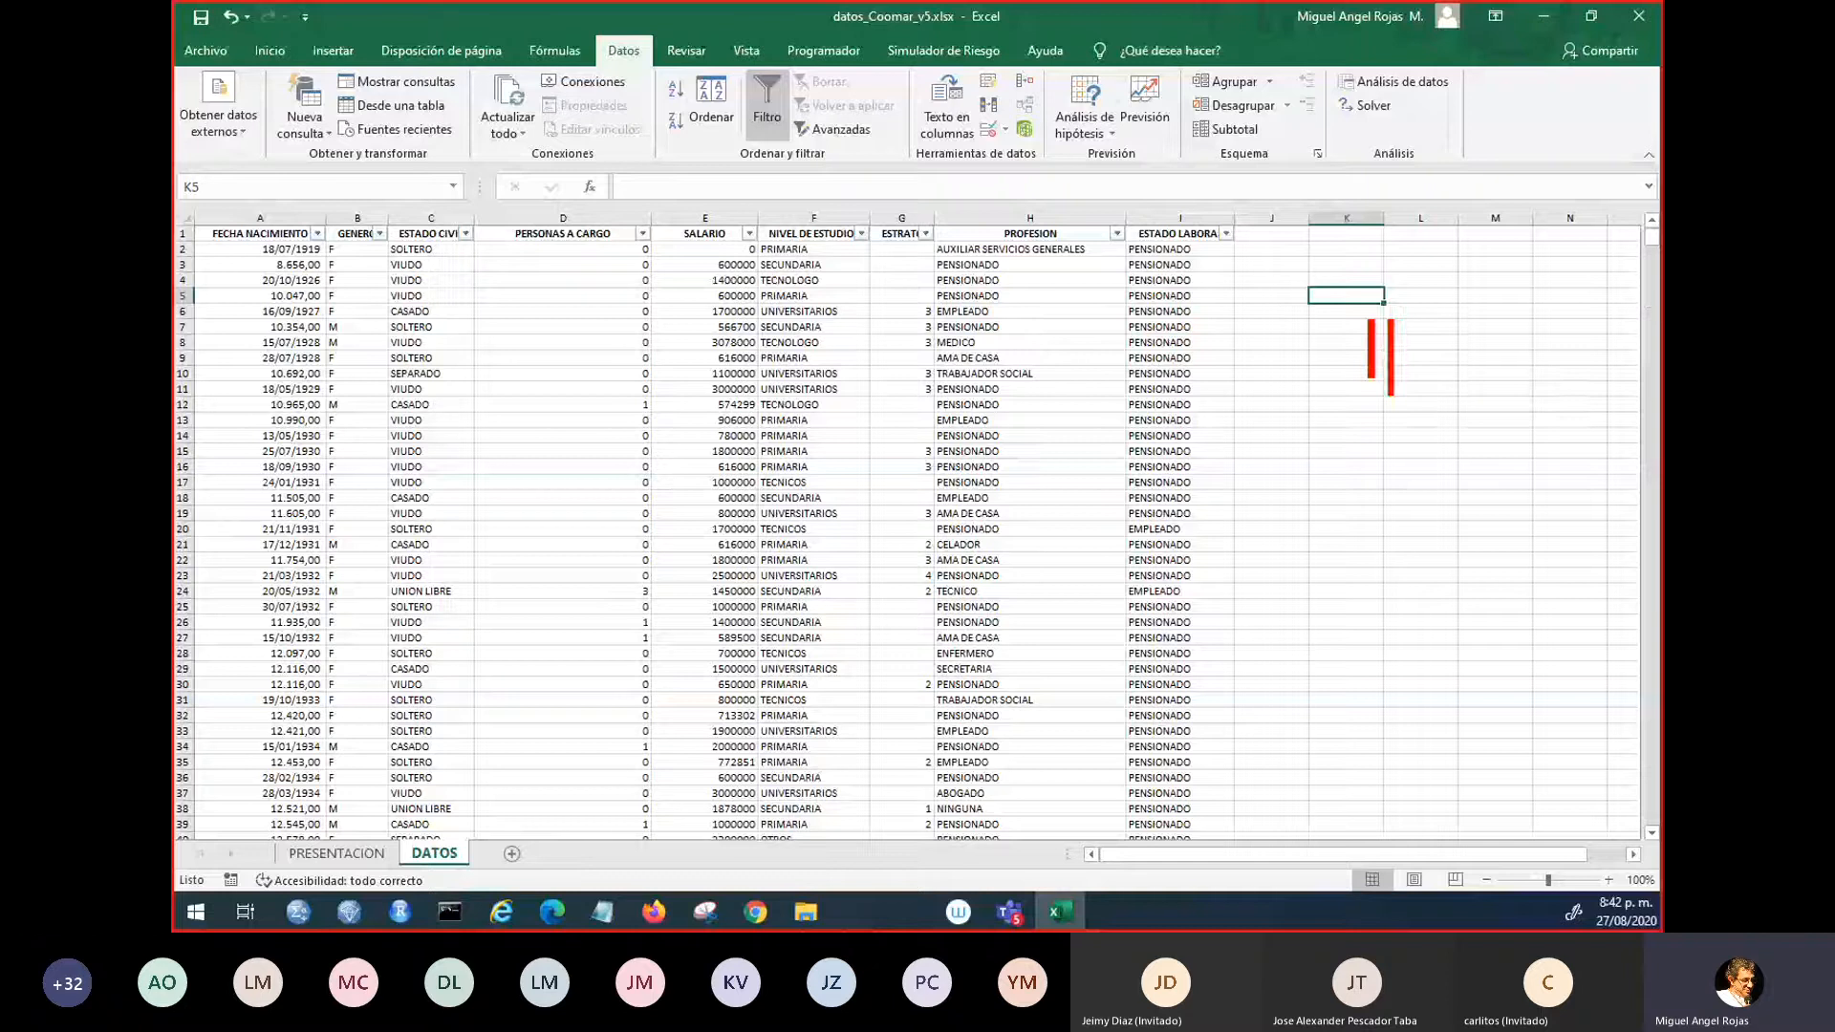
text(gi)
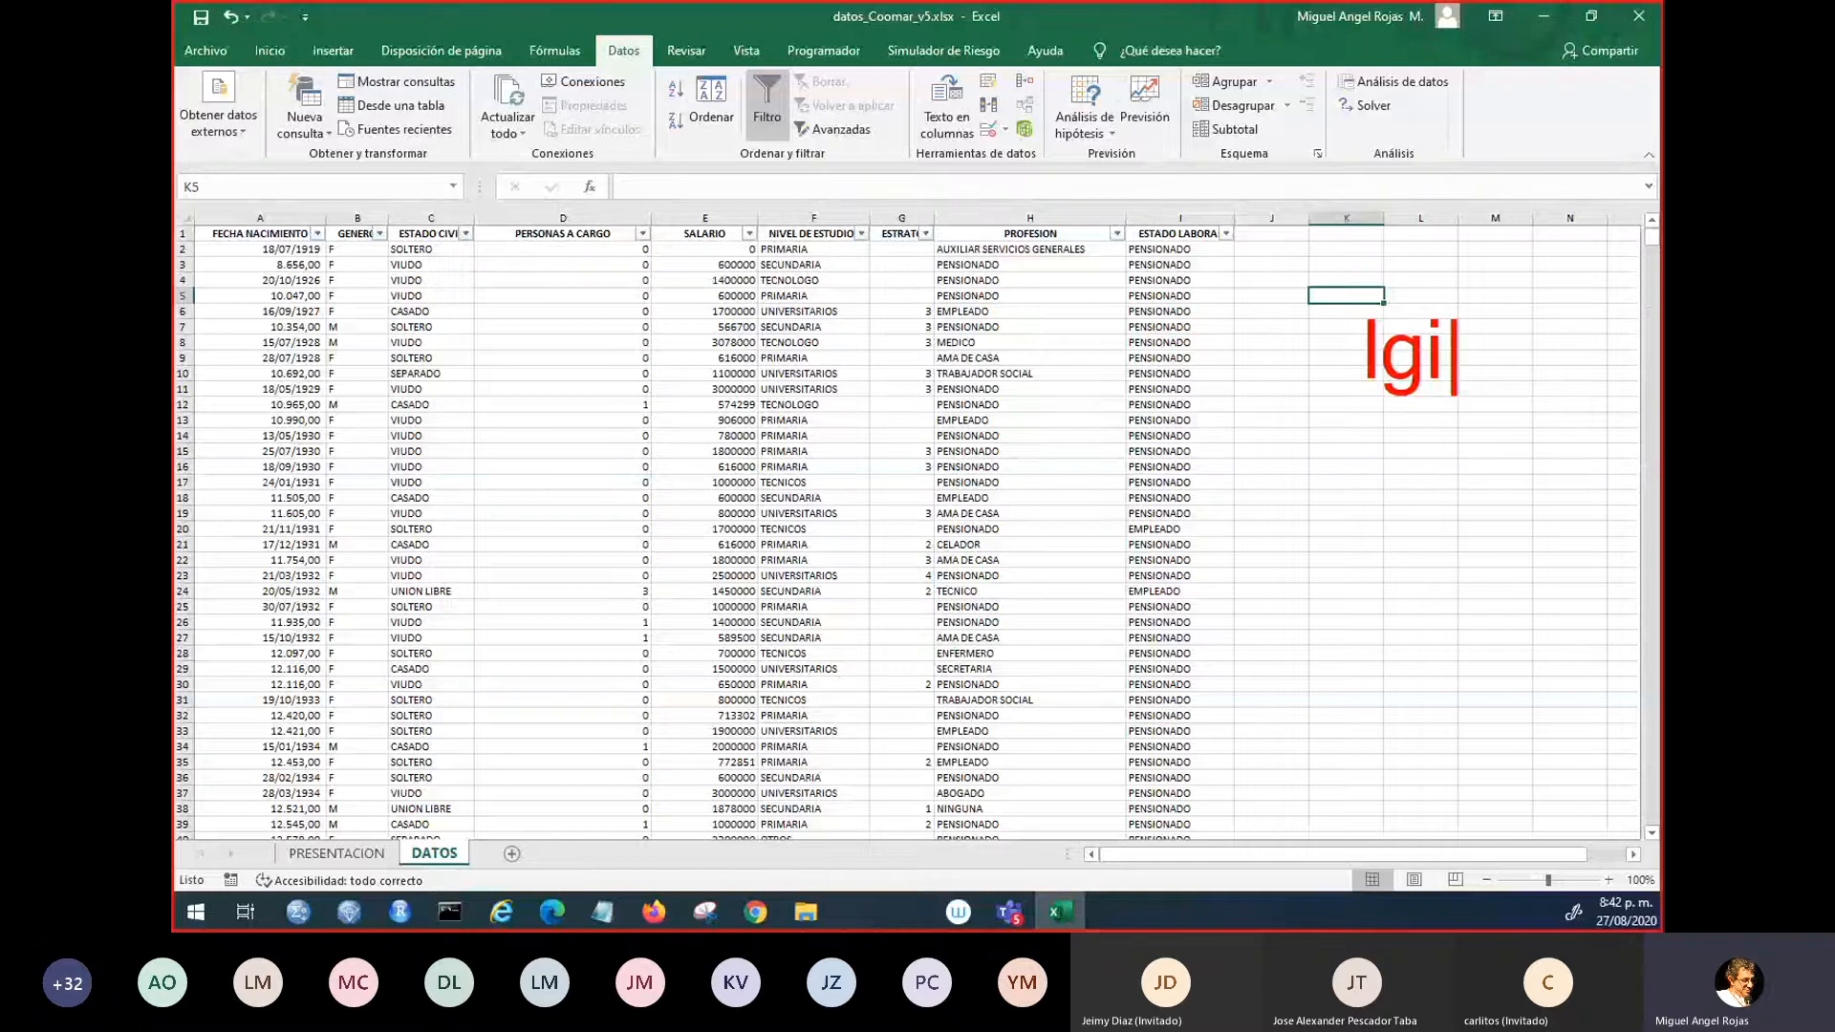
key(BackSpace)
key(BackSpace)
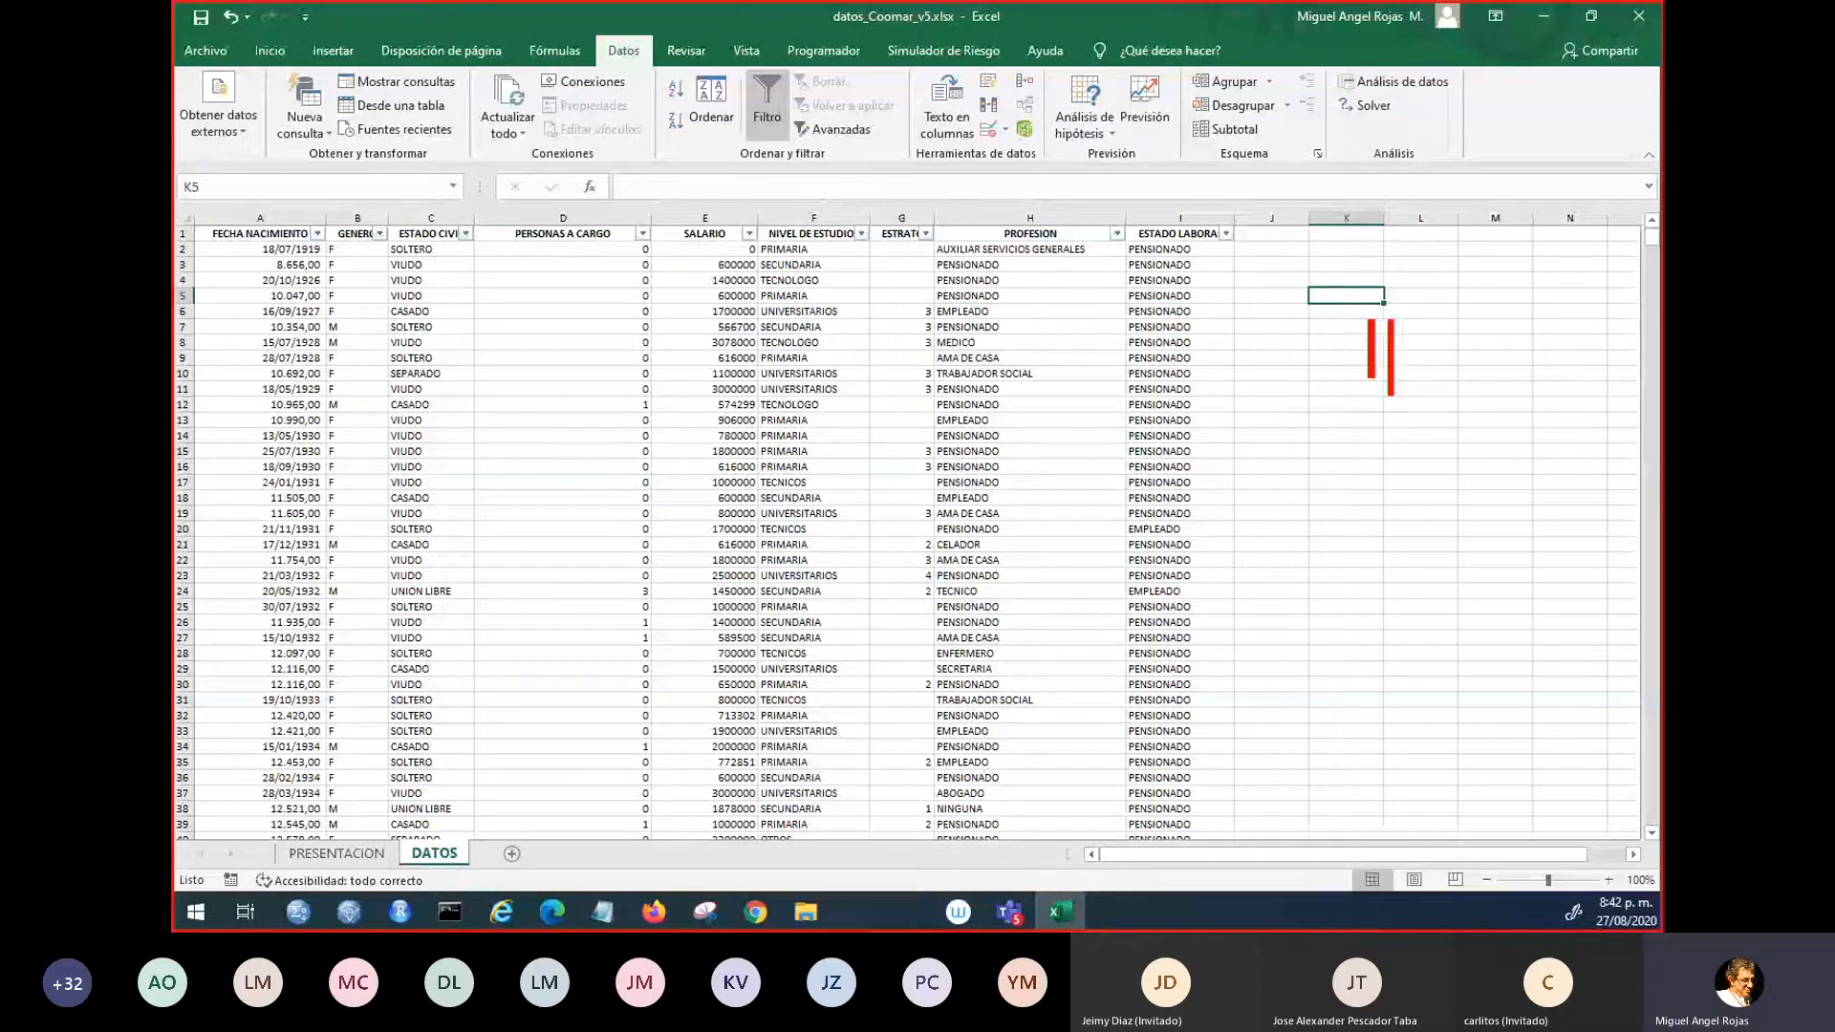
key(BackSpace)
text(ogicas)
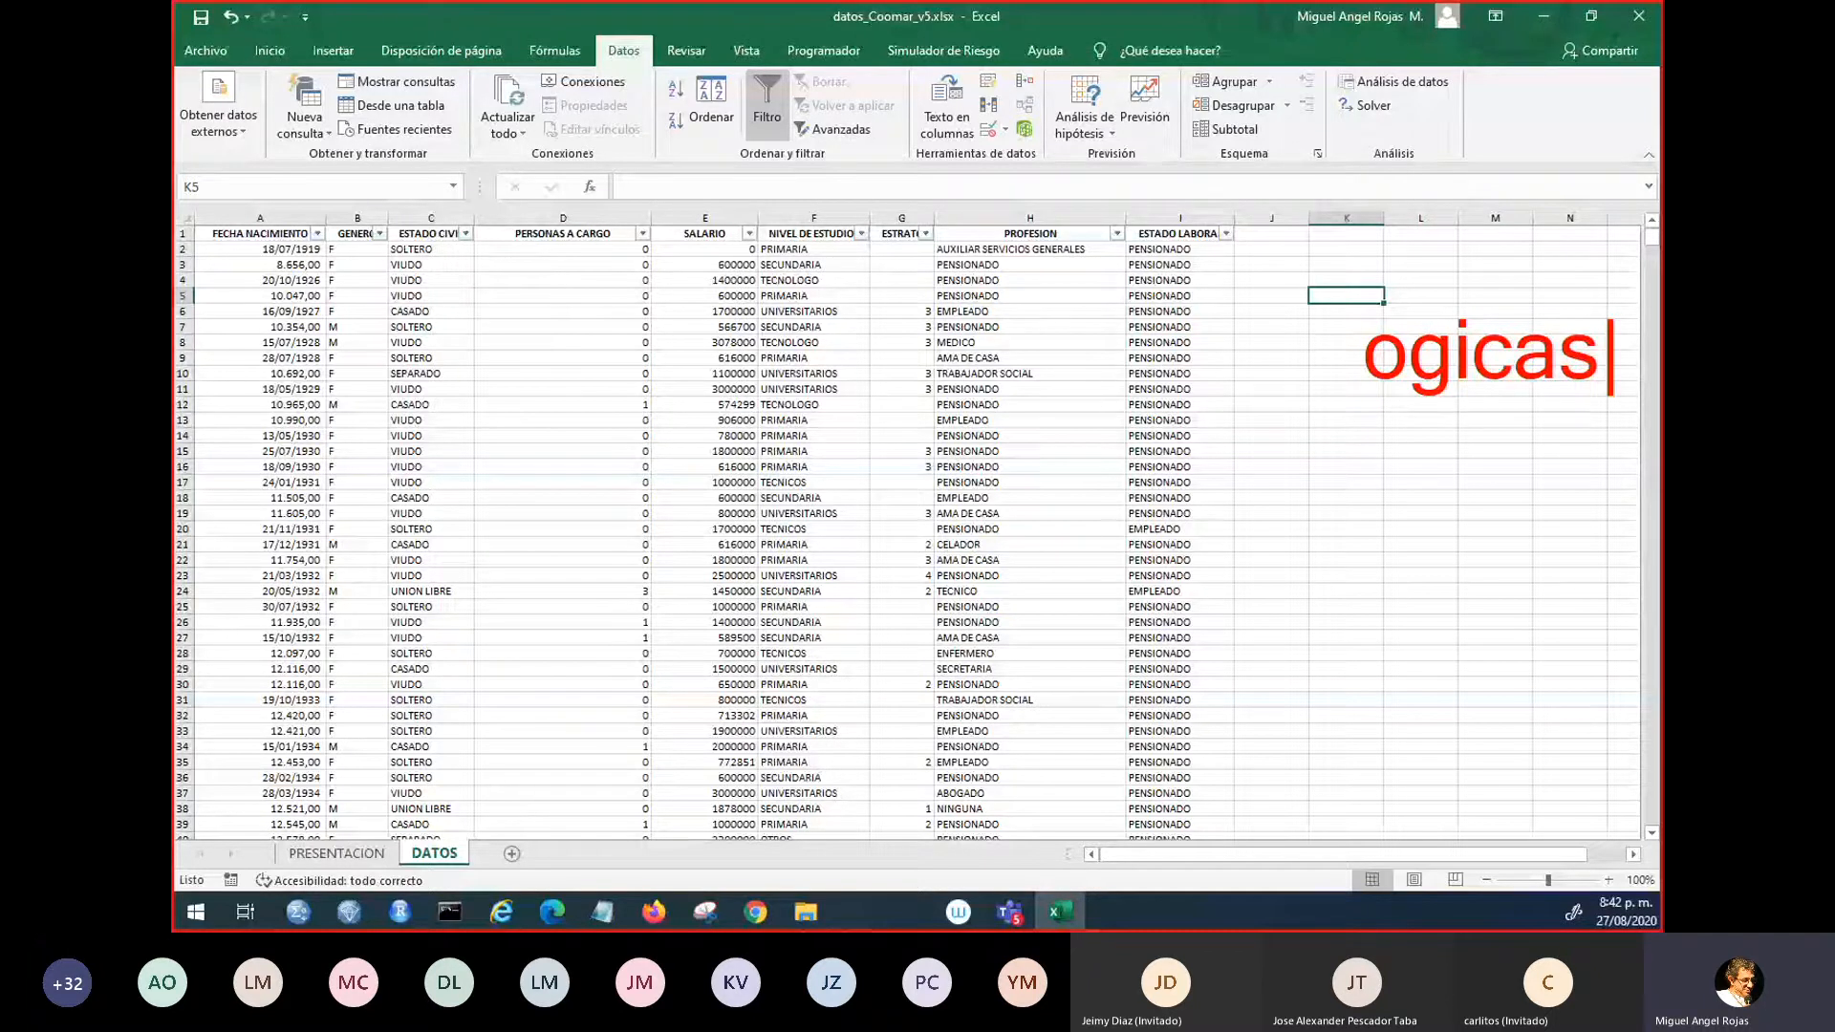
- Add the red annotation text "logicos" and "date" below the first line, and exit the screen annotation
key(Return)
text(logicos)
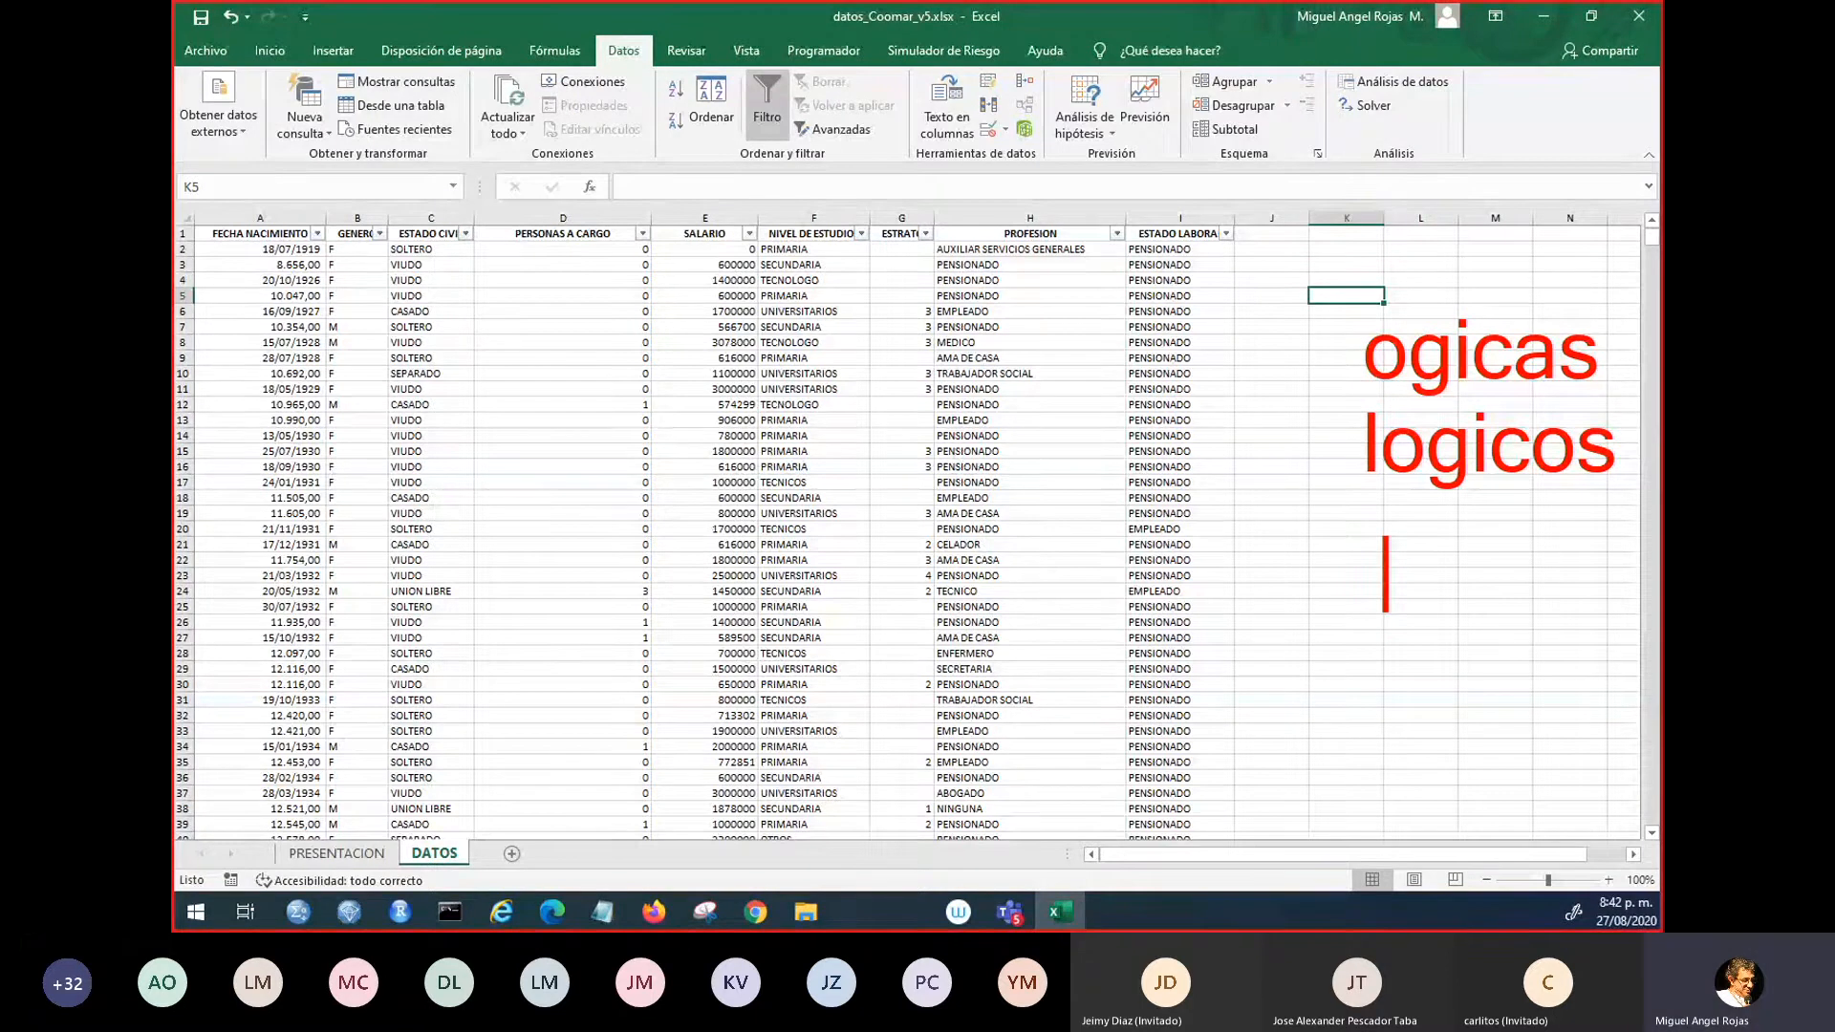
text(date)
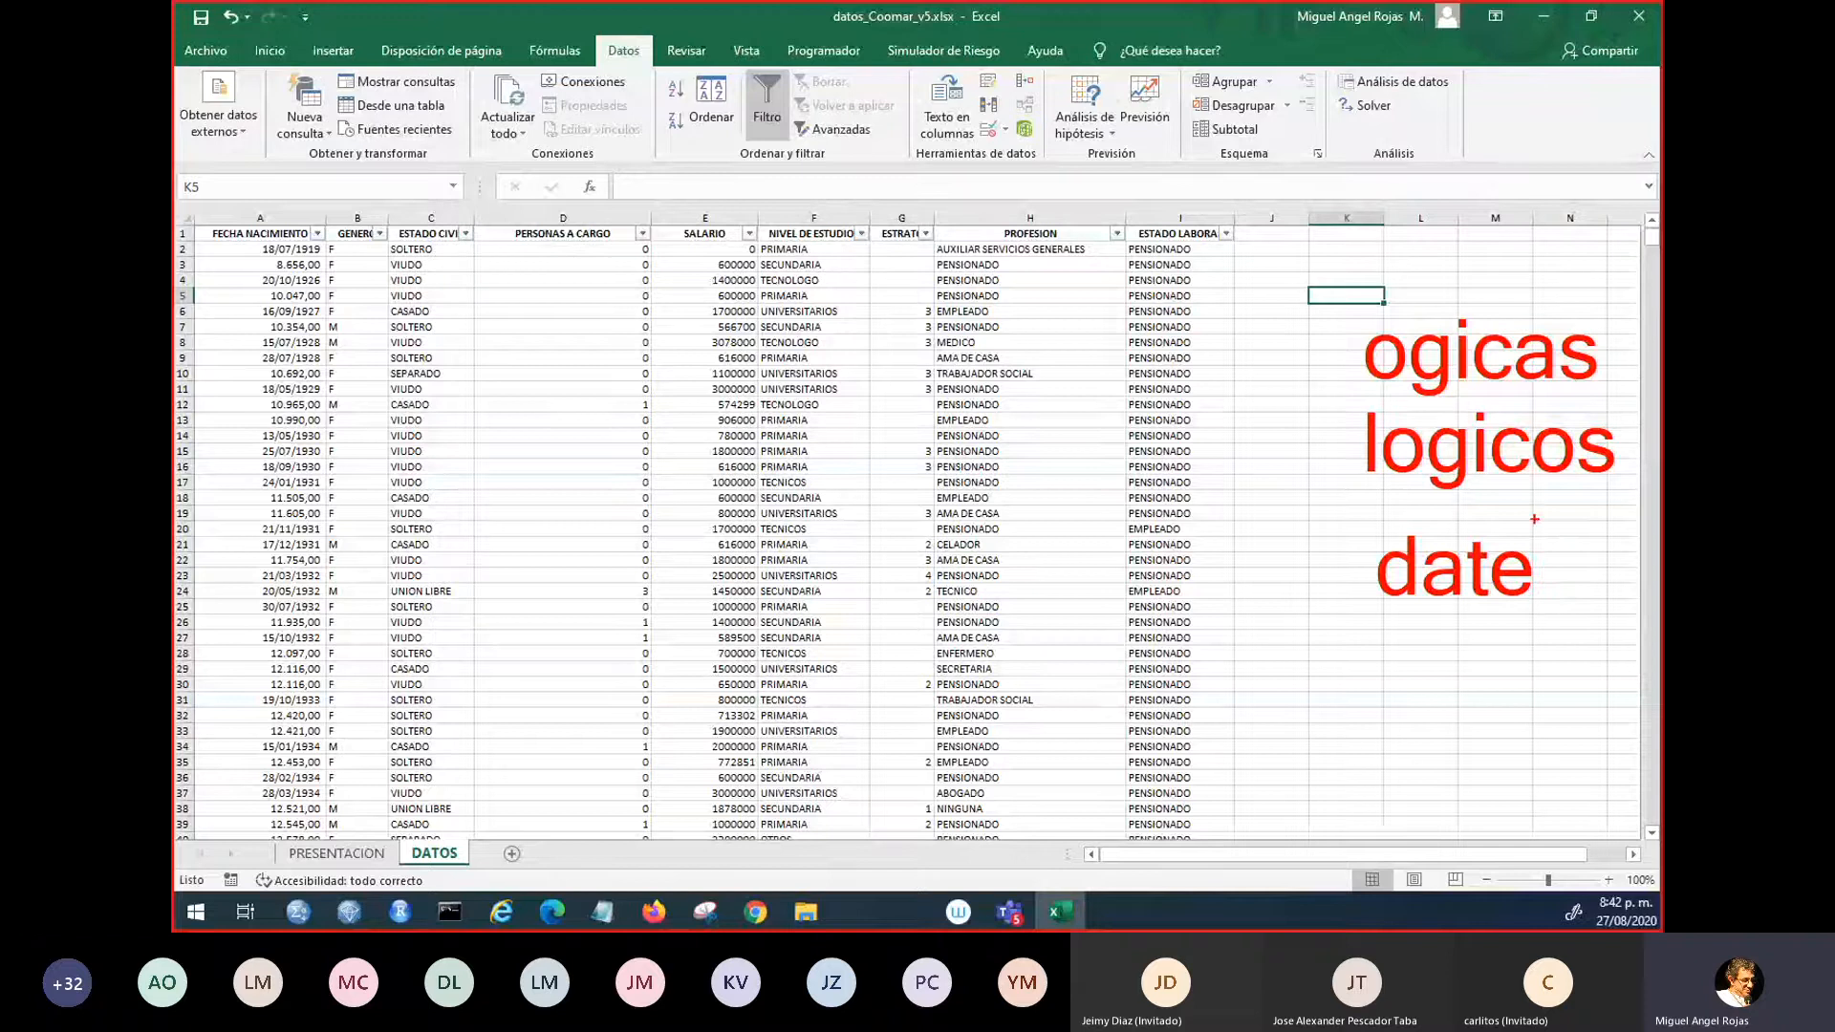
key(Escape)
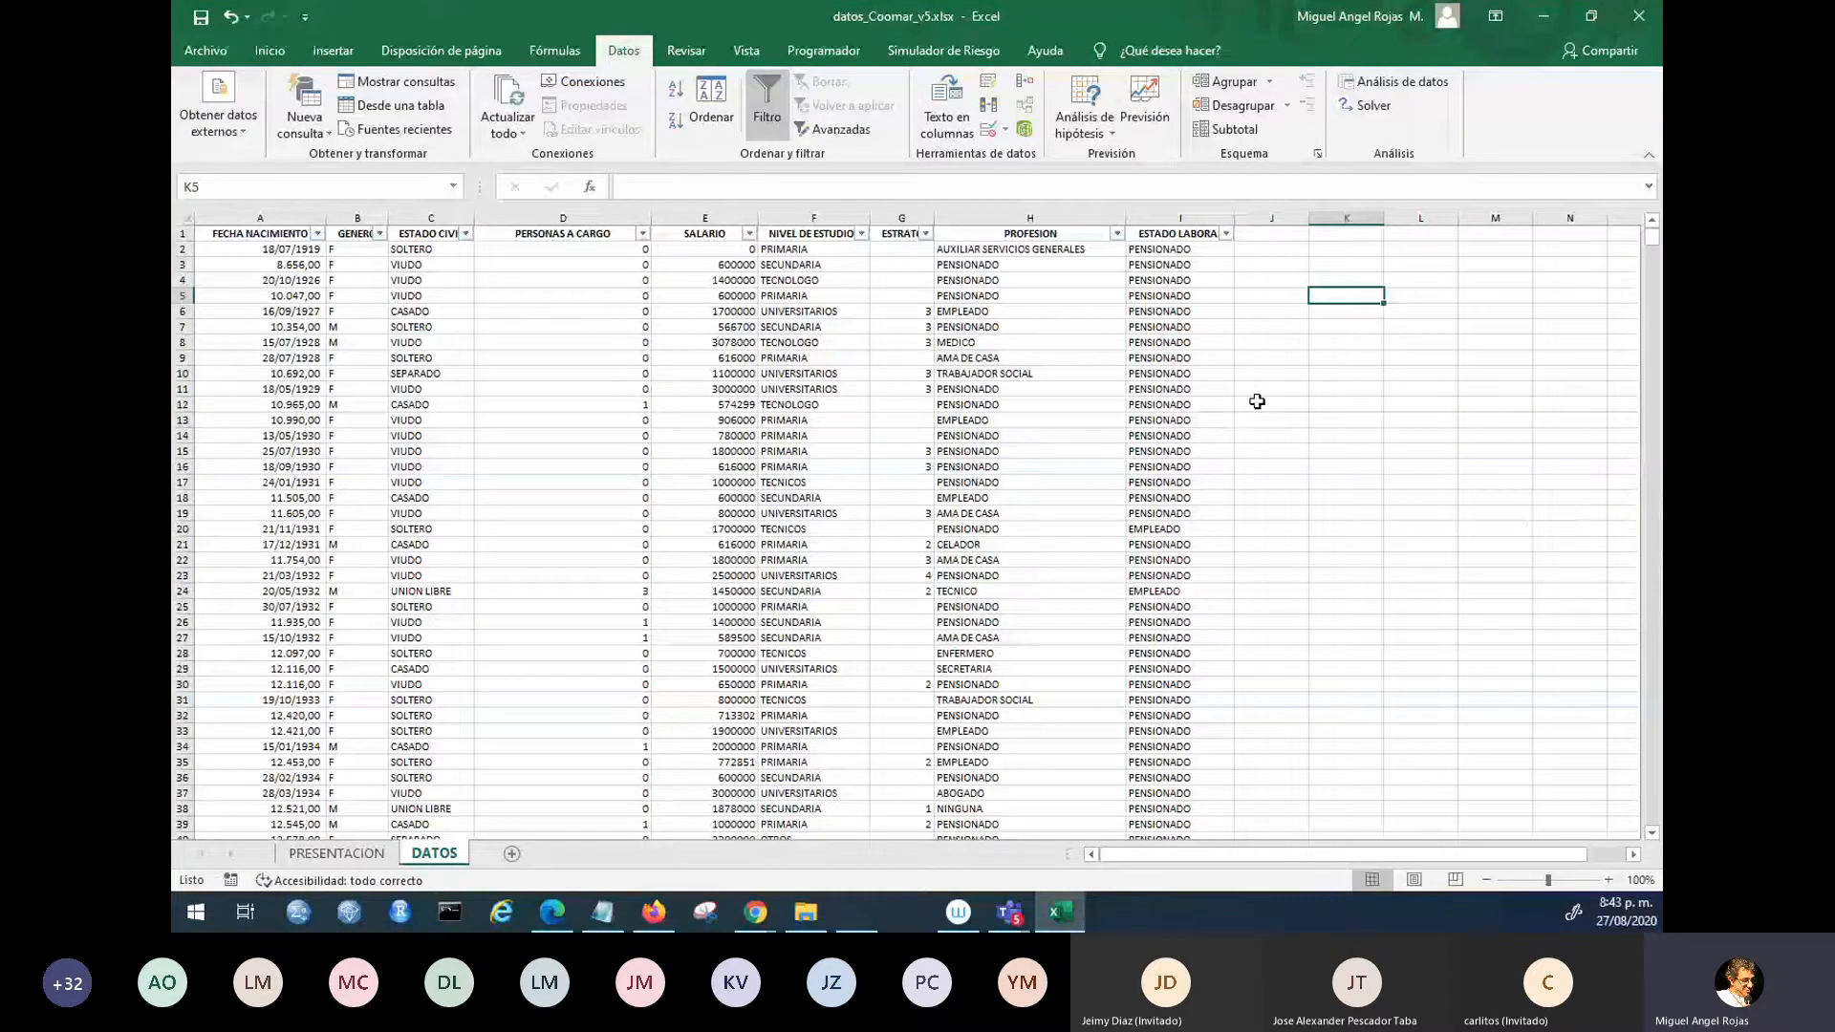
- Inspect the FECHA NACIMIENTO header and its first two entries, cells A1 to A3, for differences in data format
click(283, 236)
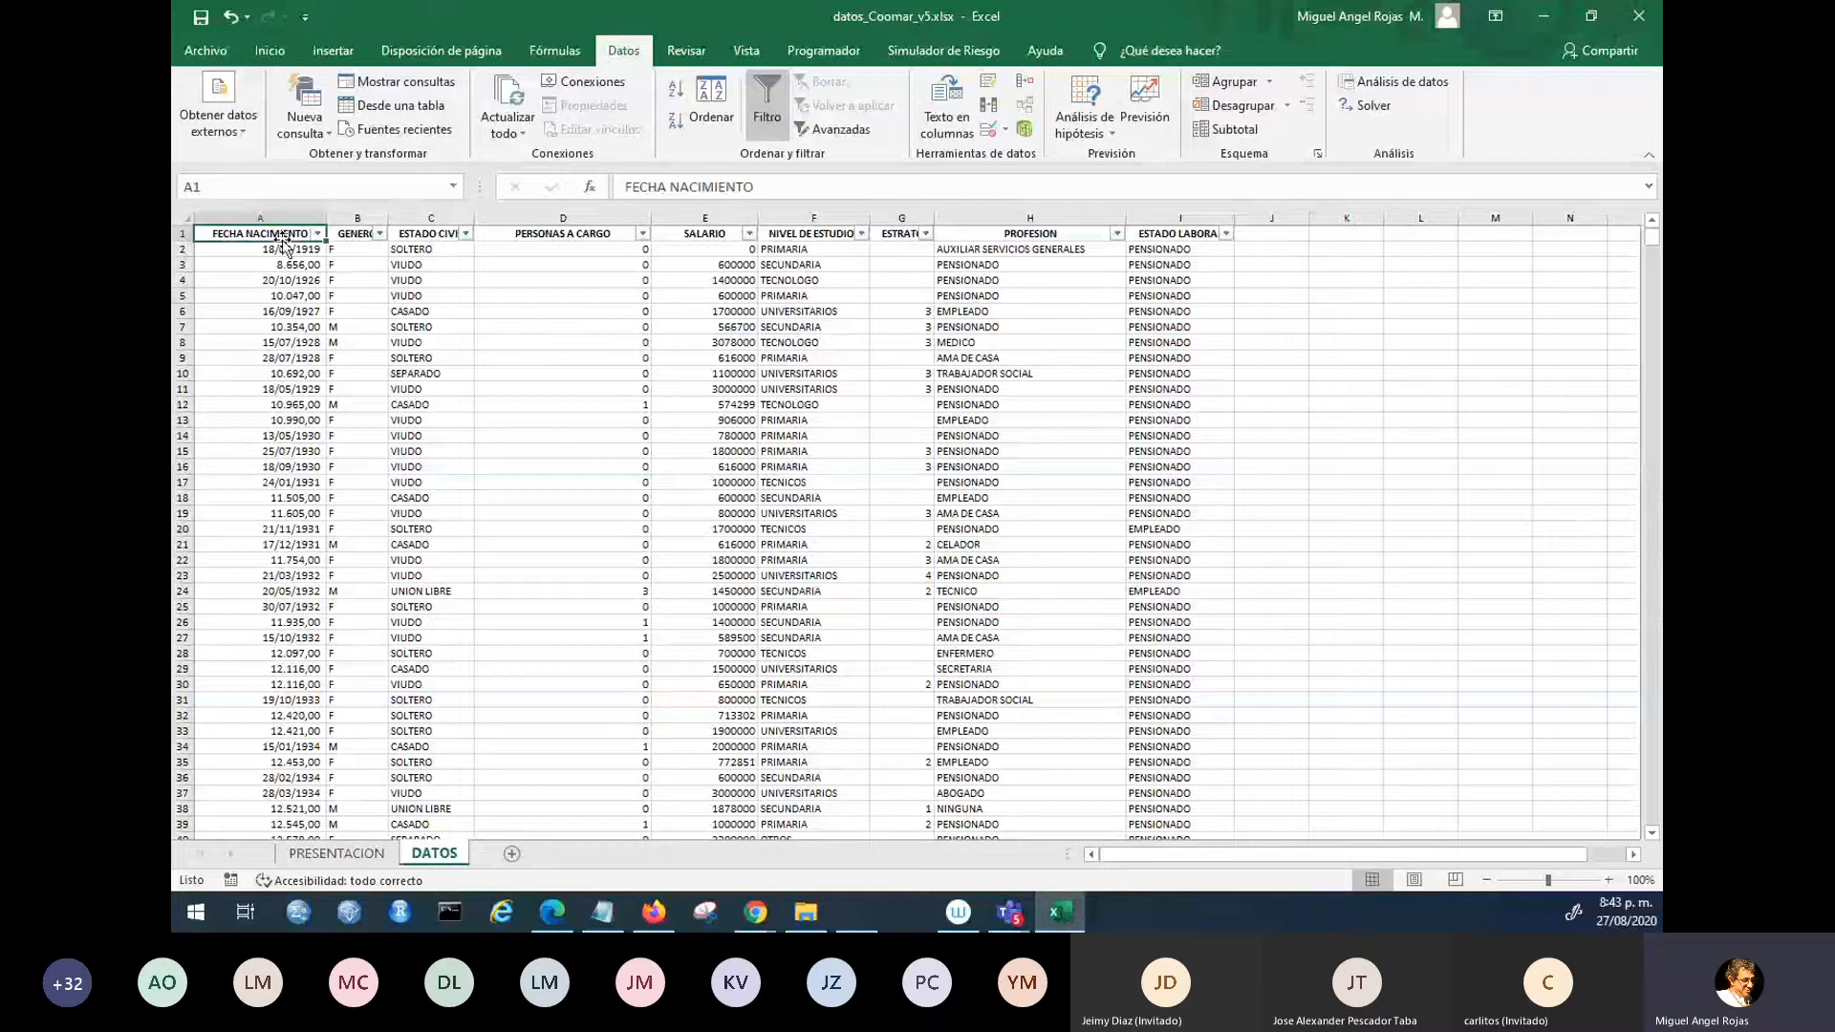
click(289, 250)
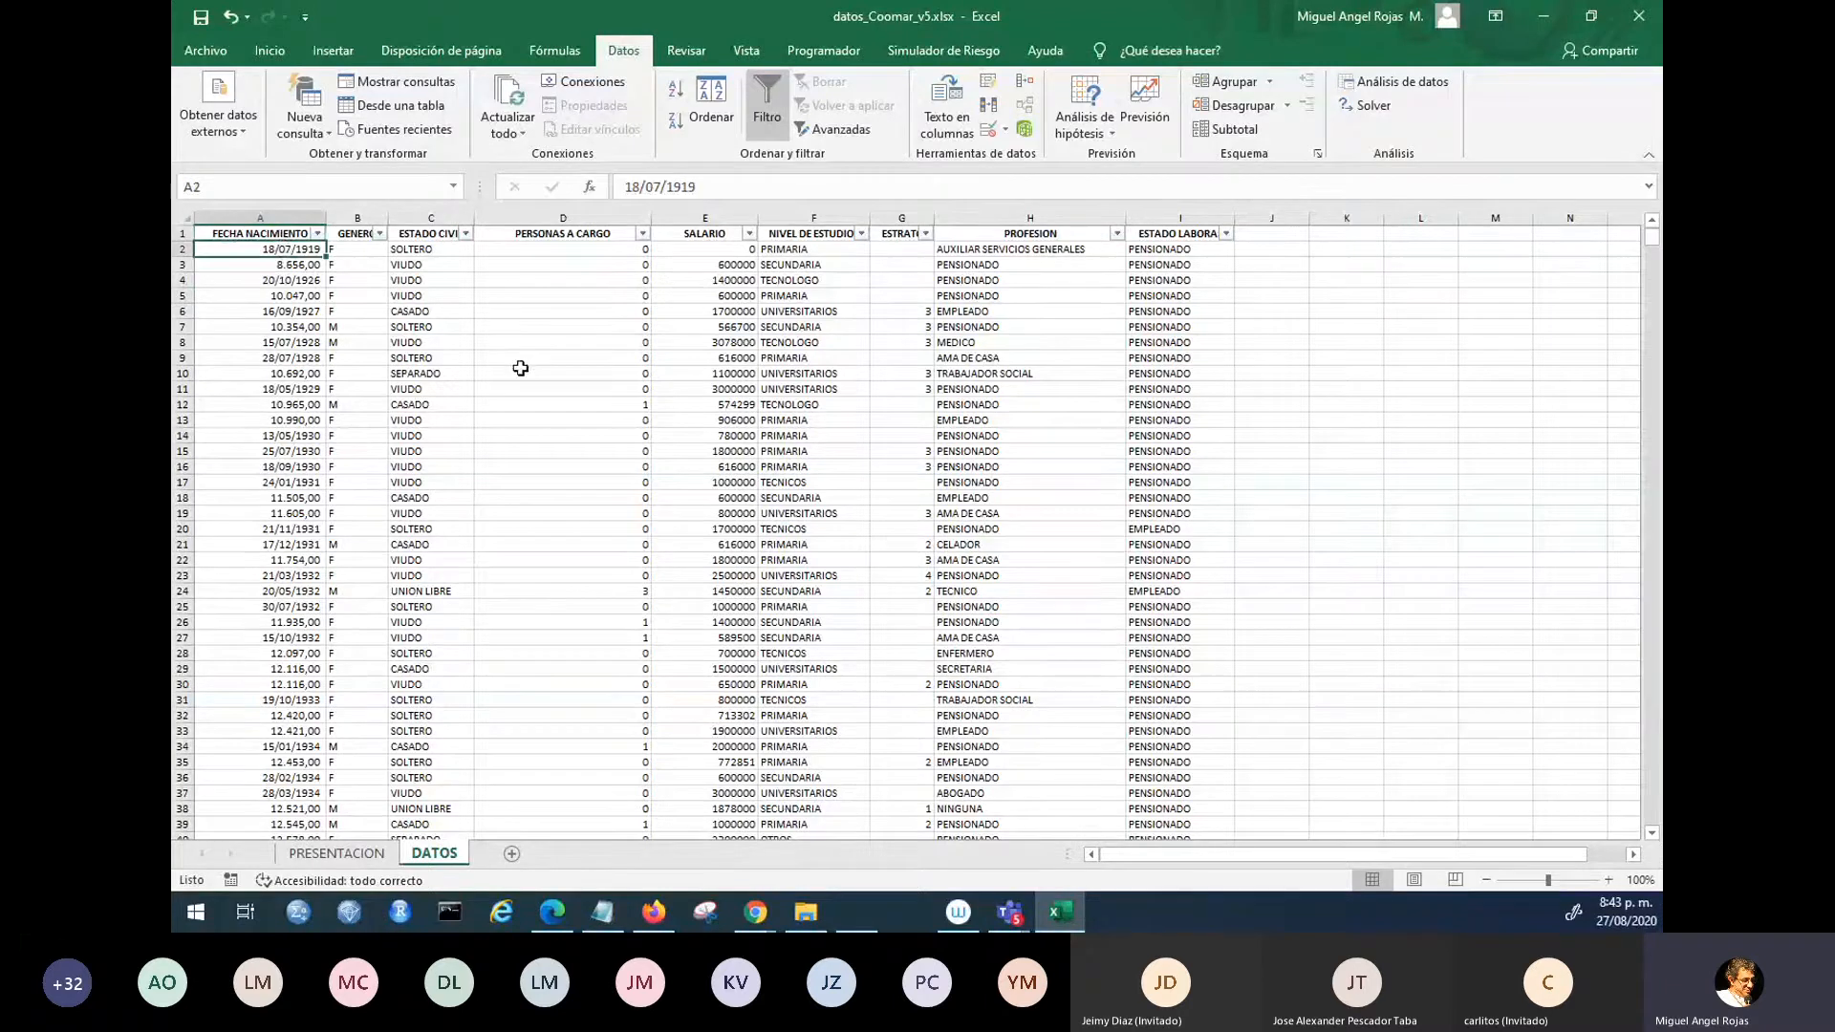
click(282, 267)
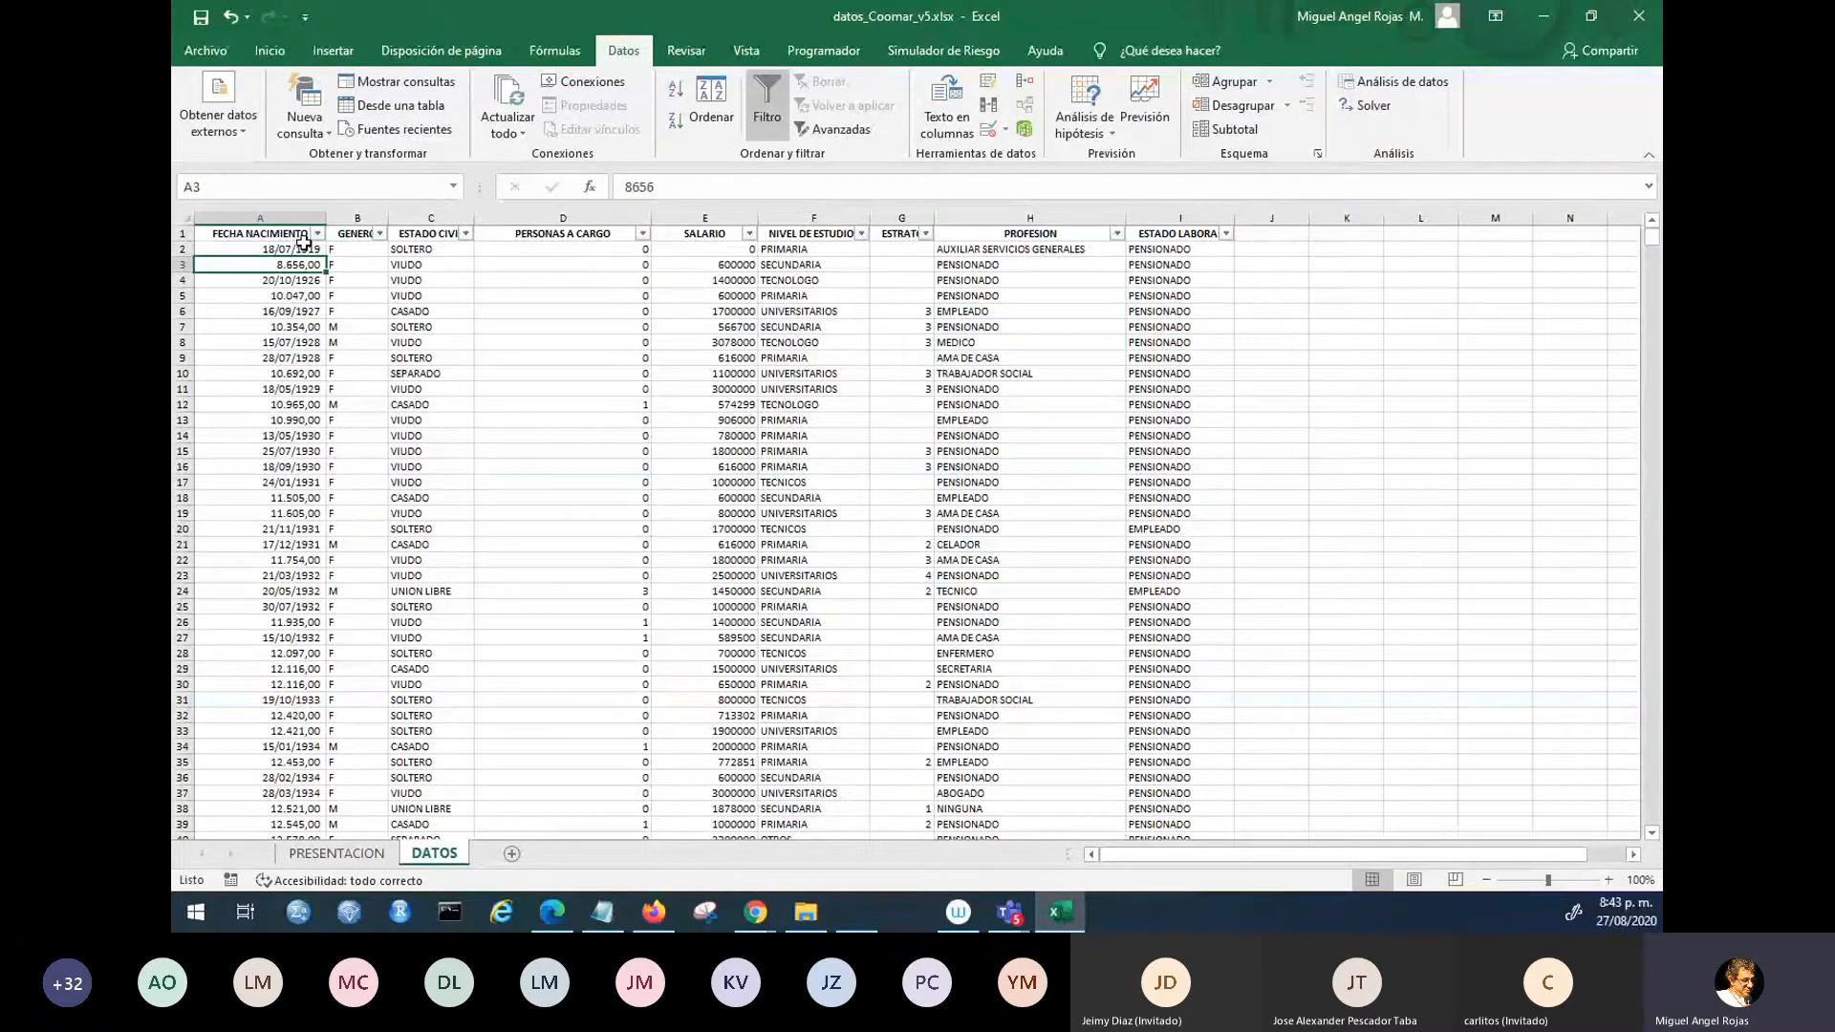
- Apply the short date format (Fecha corta) to the FECHA NACIMIENTO column and check its first entries in A2:A6
click(303, 239)
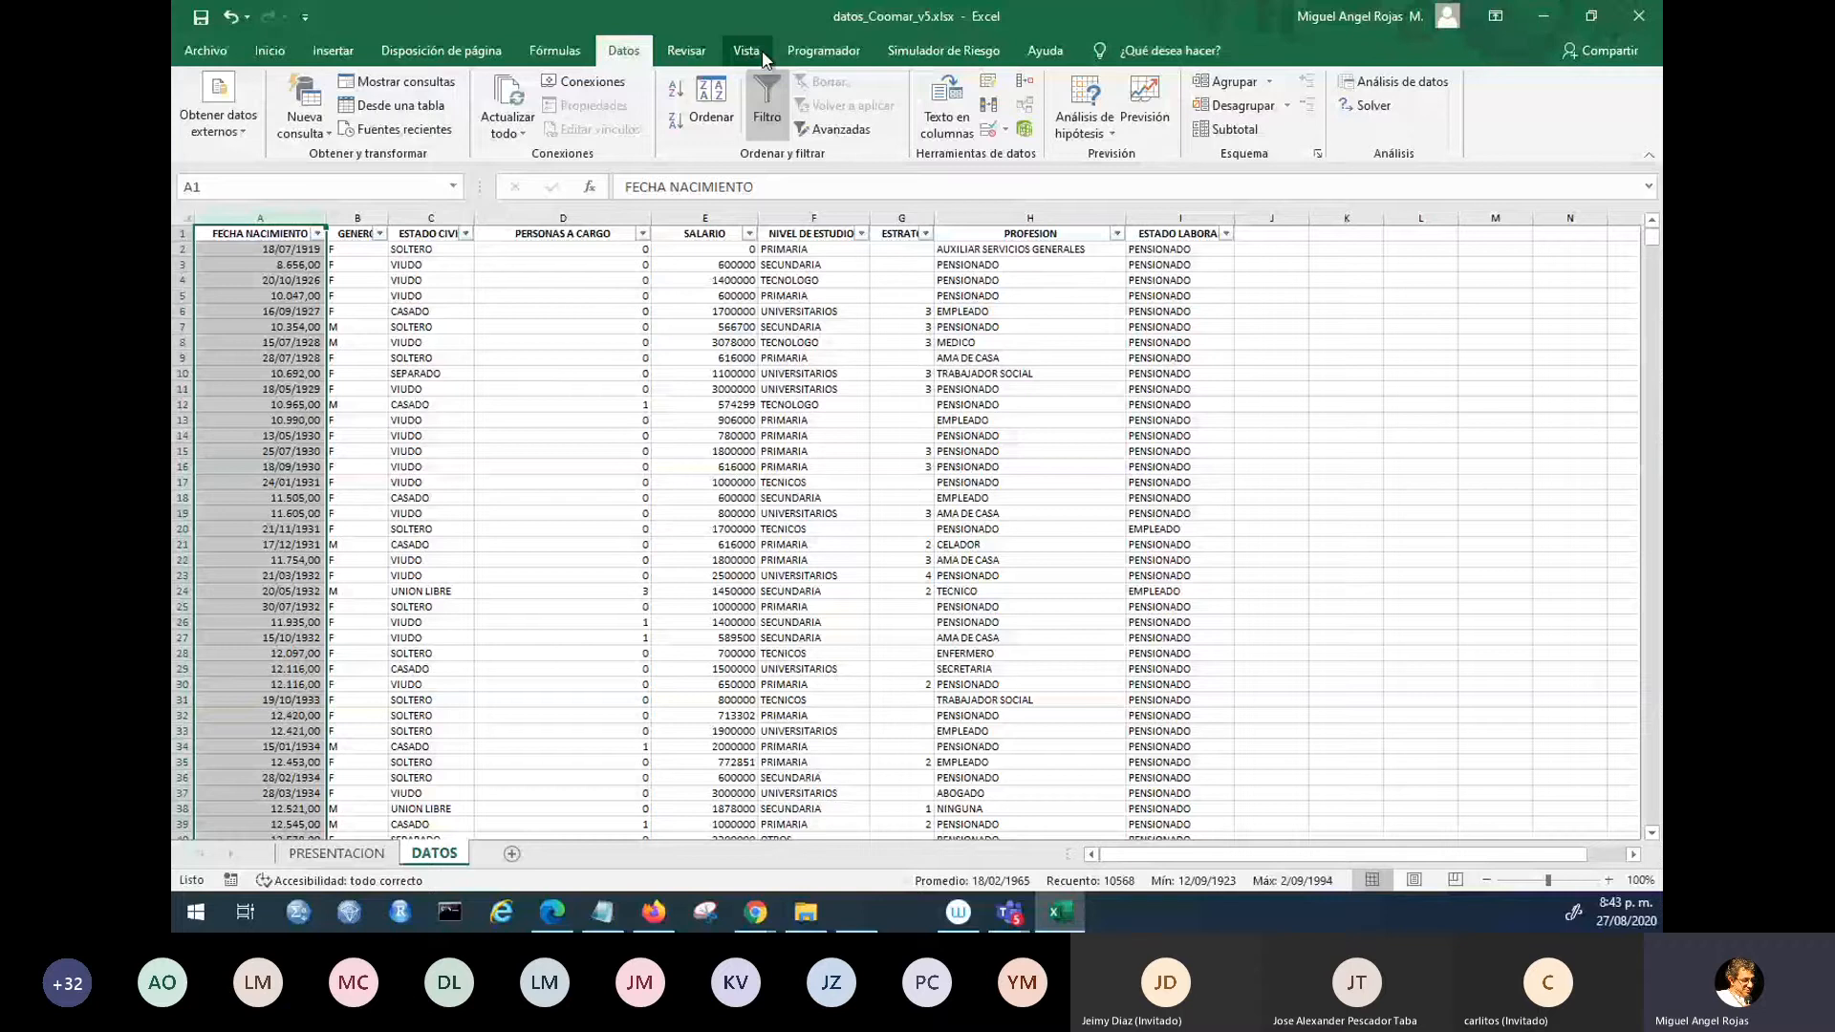
click(288, 54)
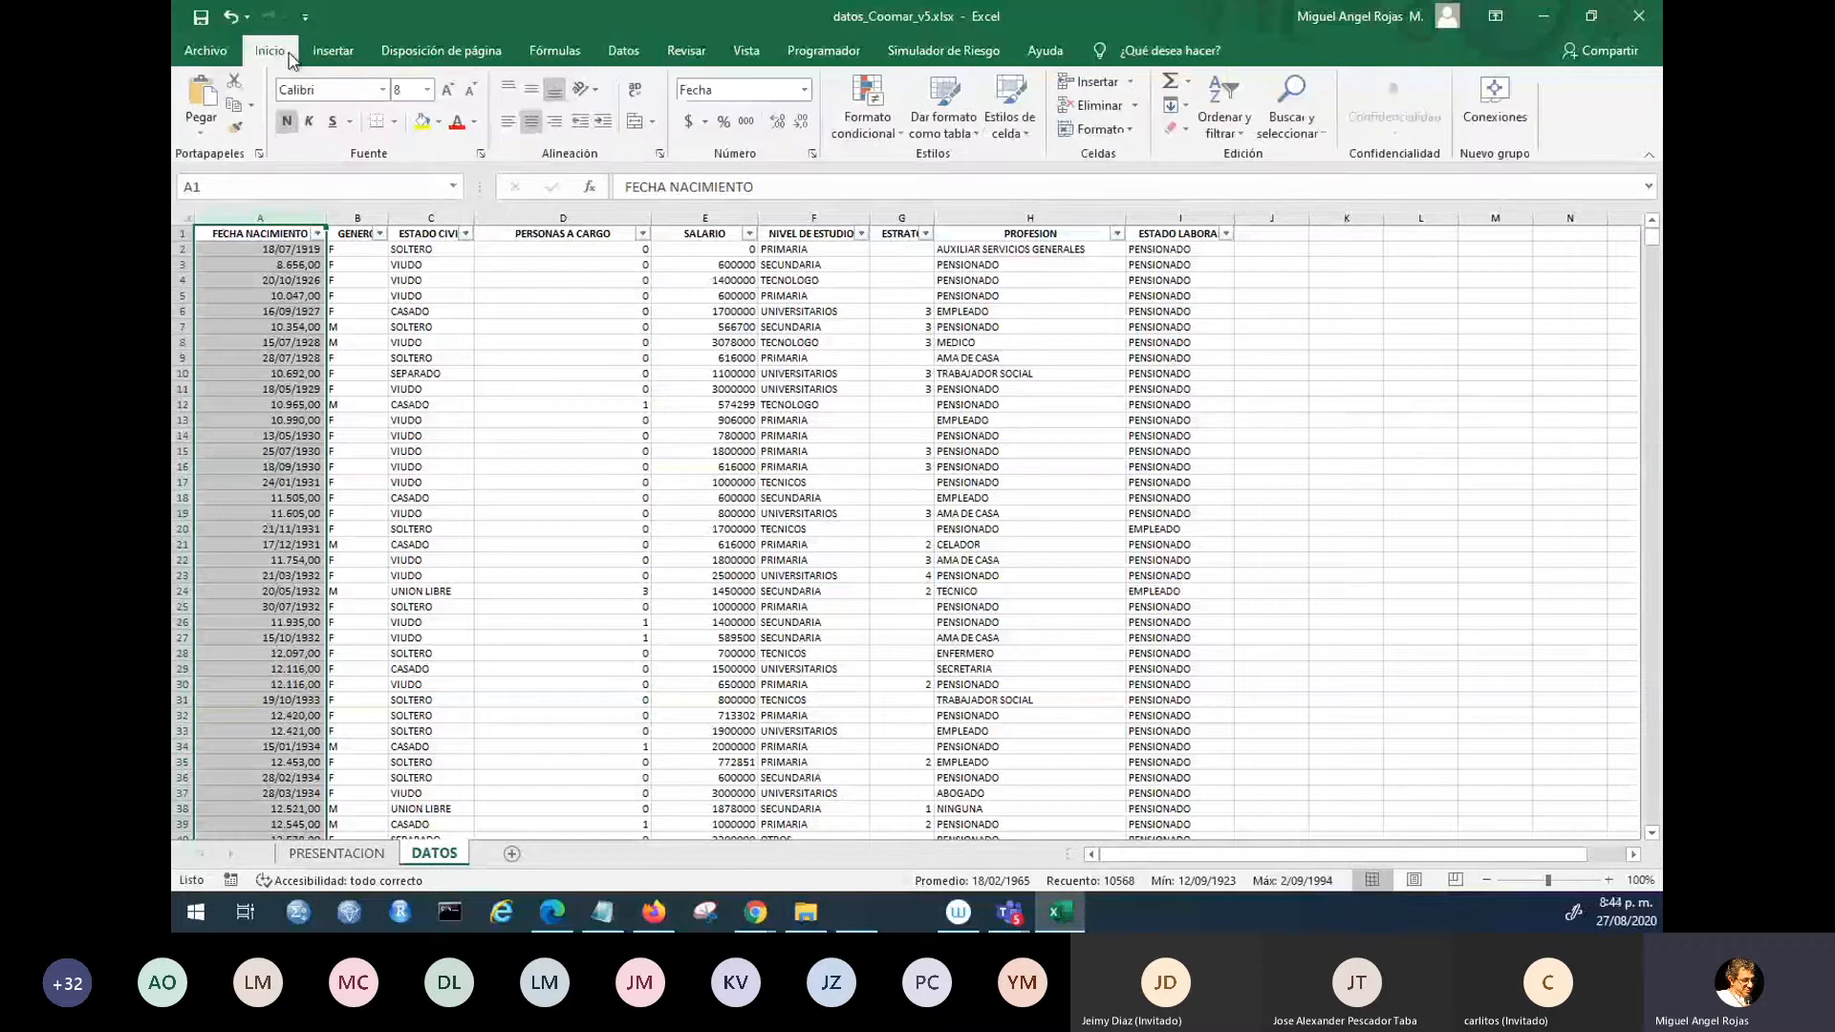
click(805, 91)
click(765, 298)
click(512, 344)
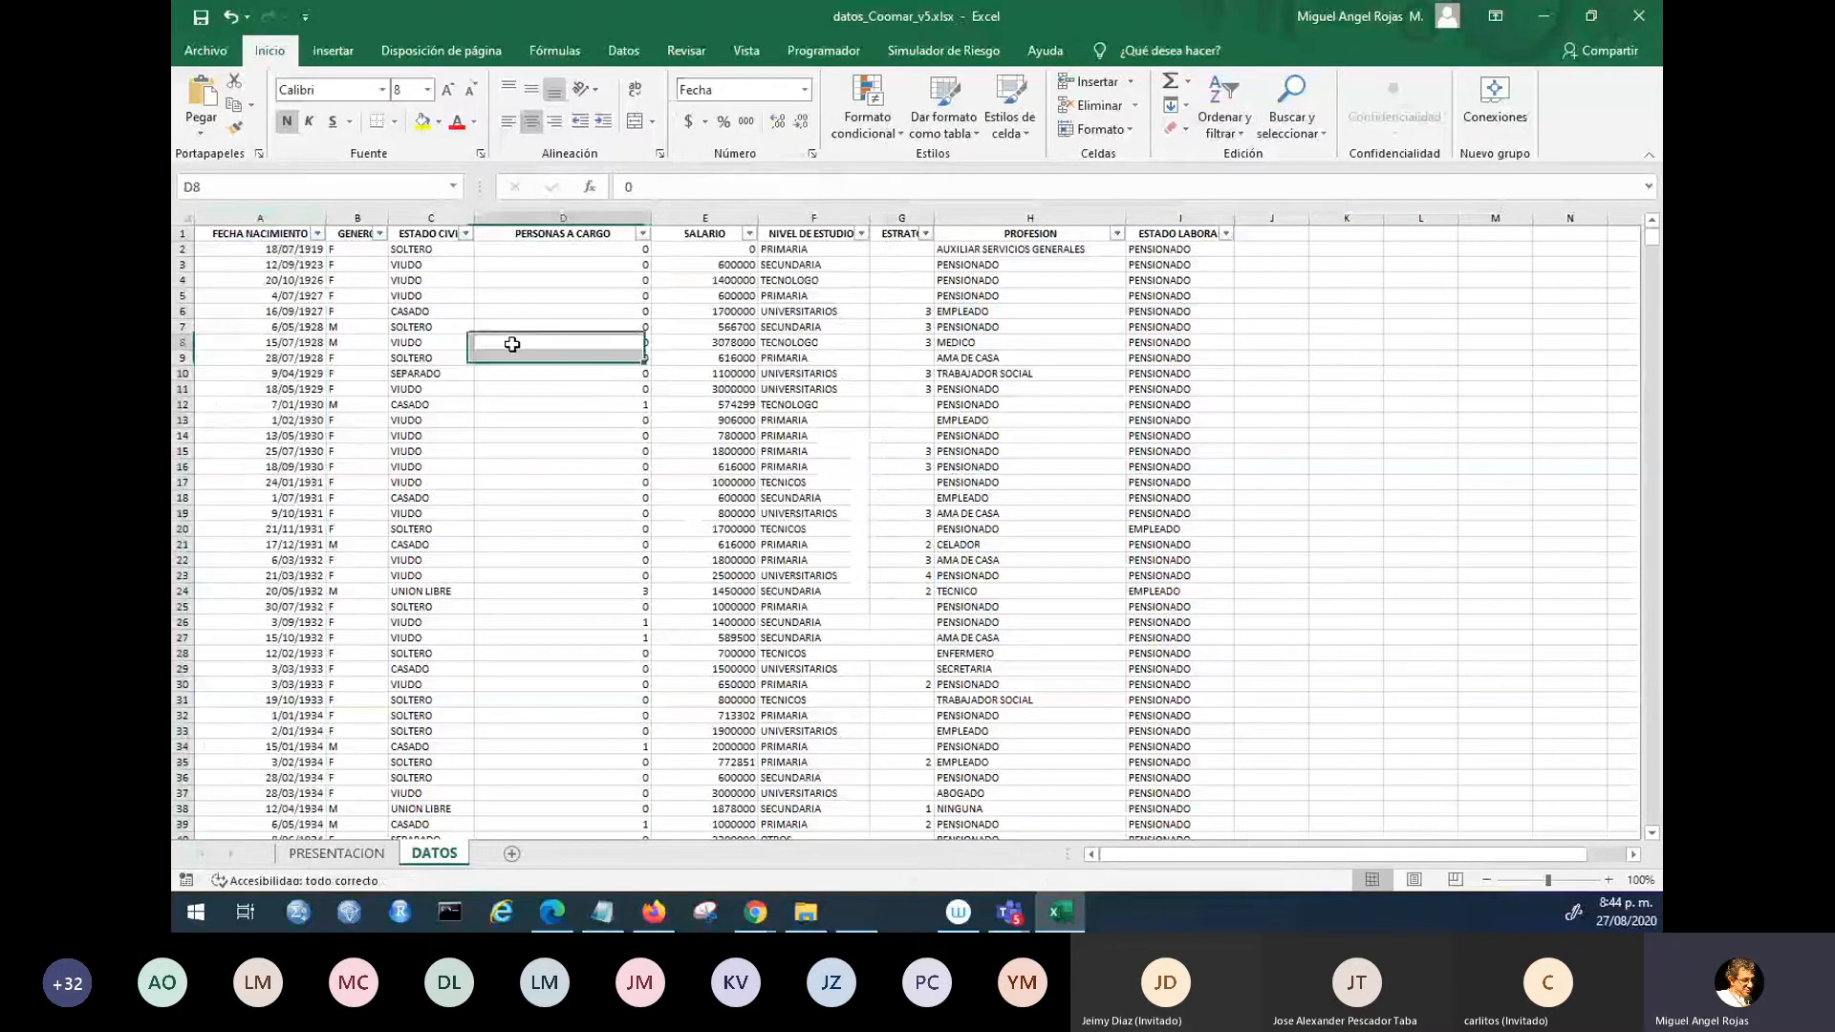
drag(297, 250, 297, 311)
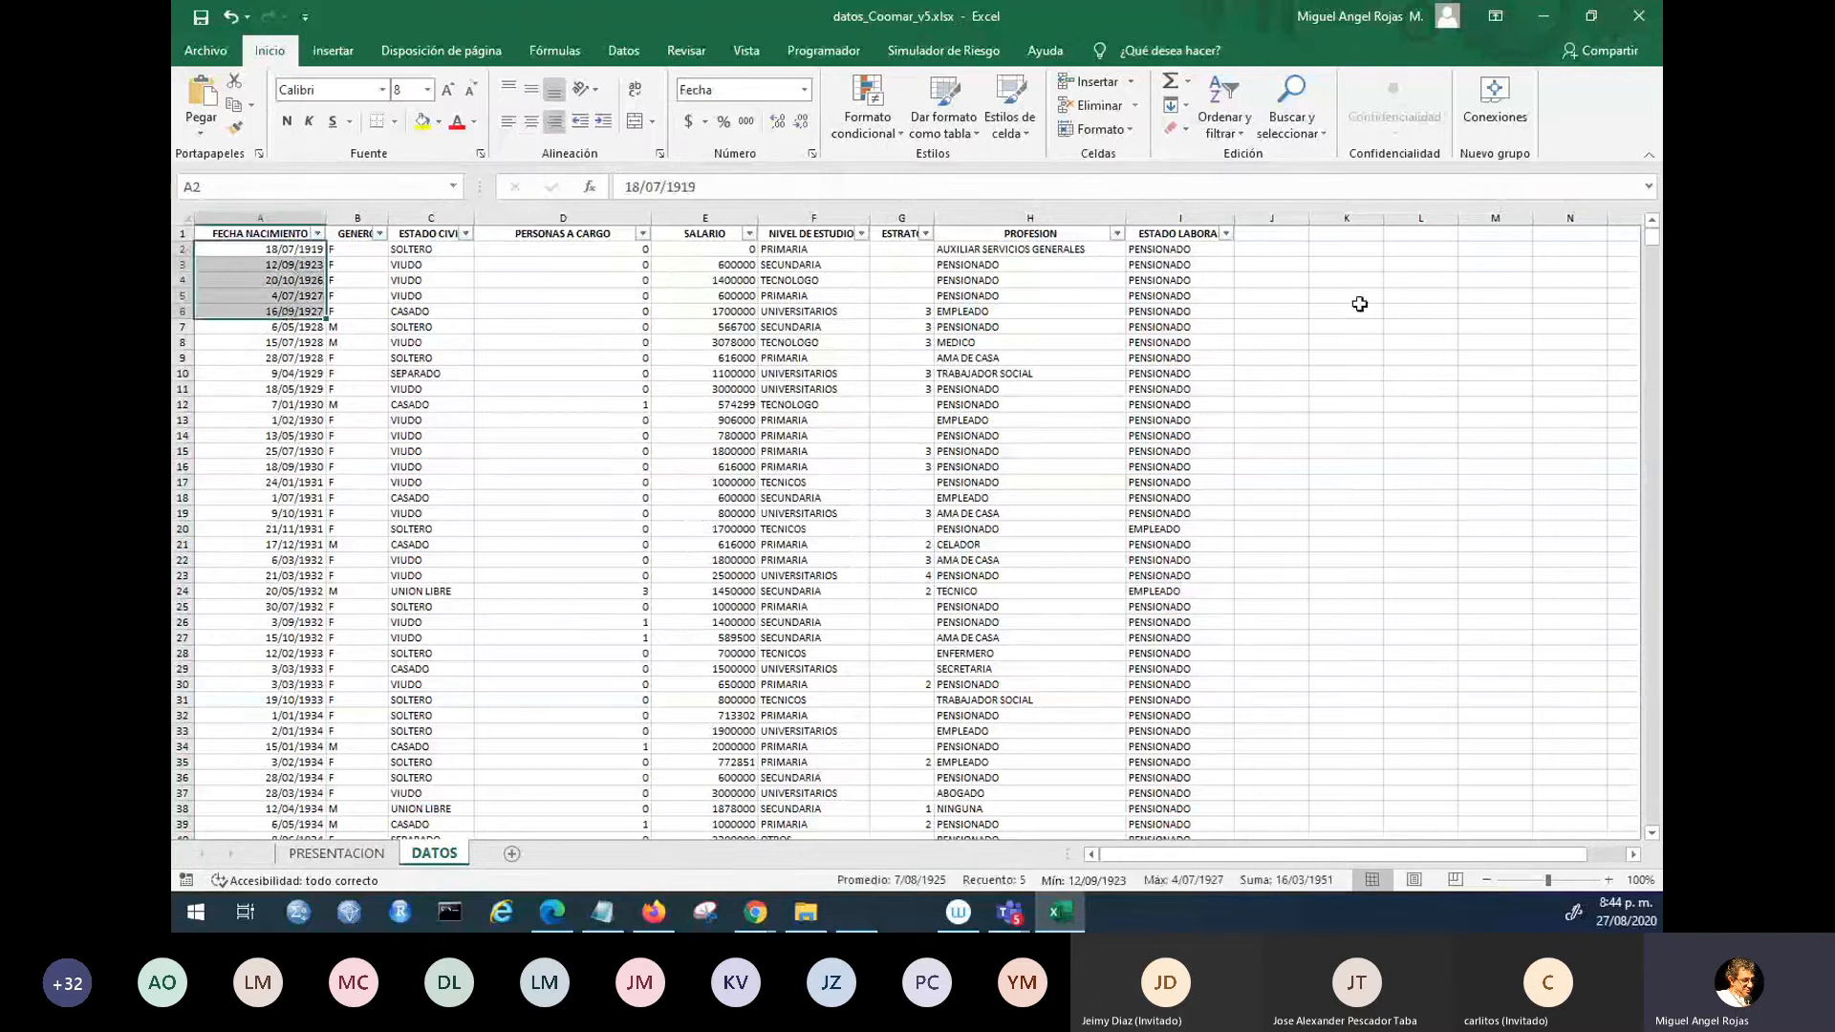
- Enter the date 27/08/2020 in cell L6, in the empty area beside the table
click(1359, 308)
scroll(840, 465, right, 6)
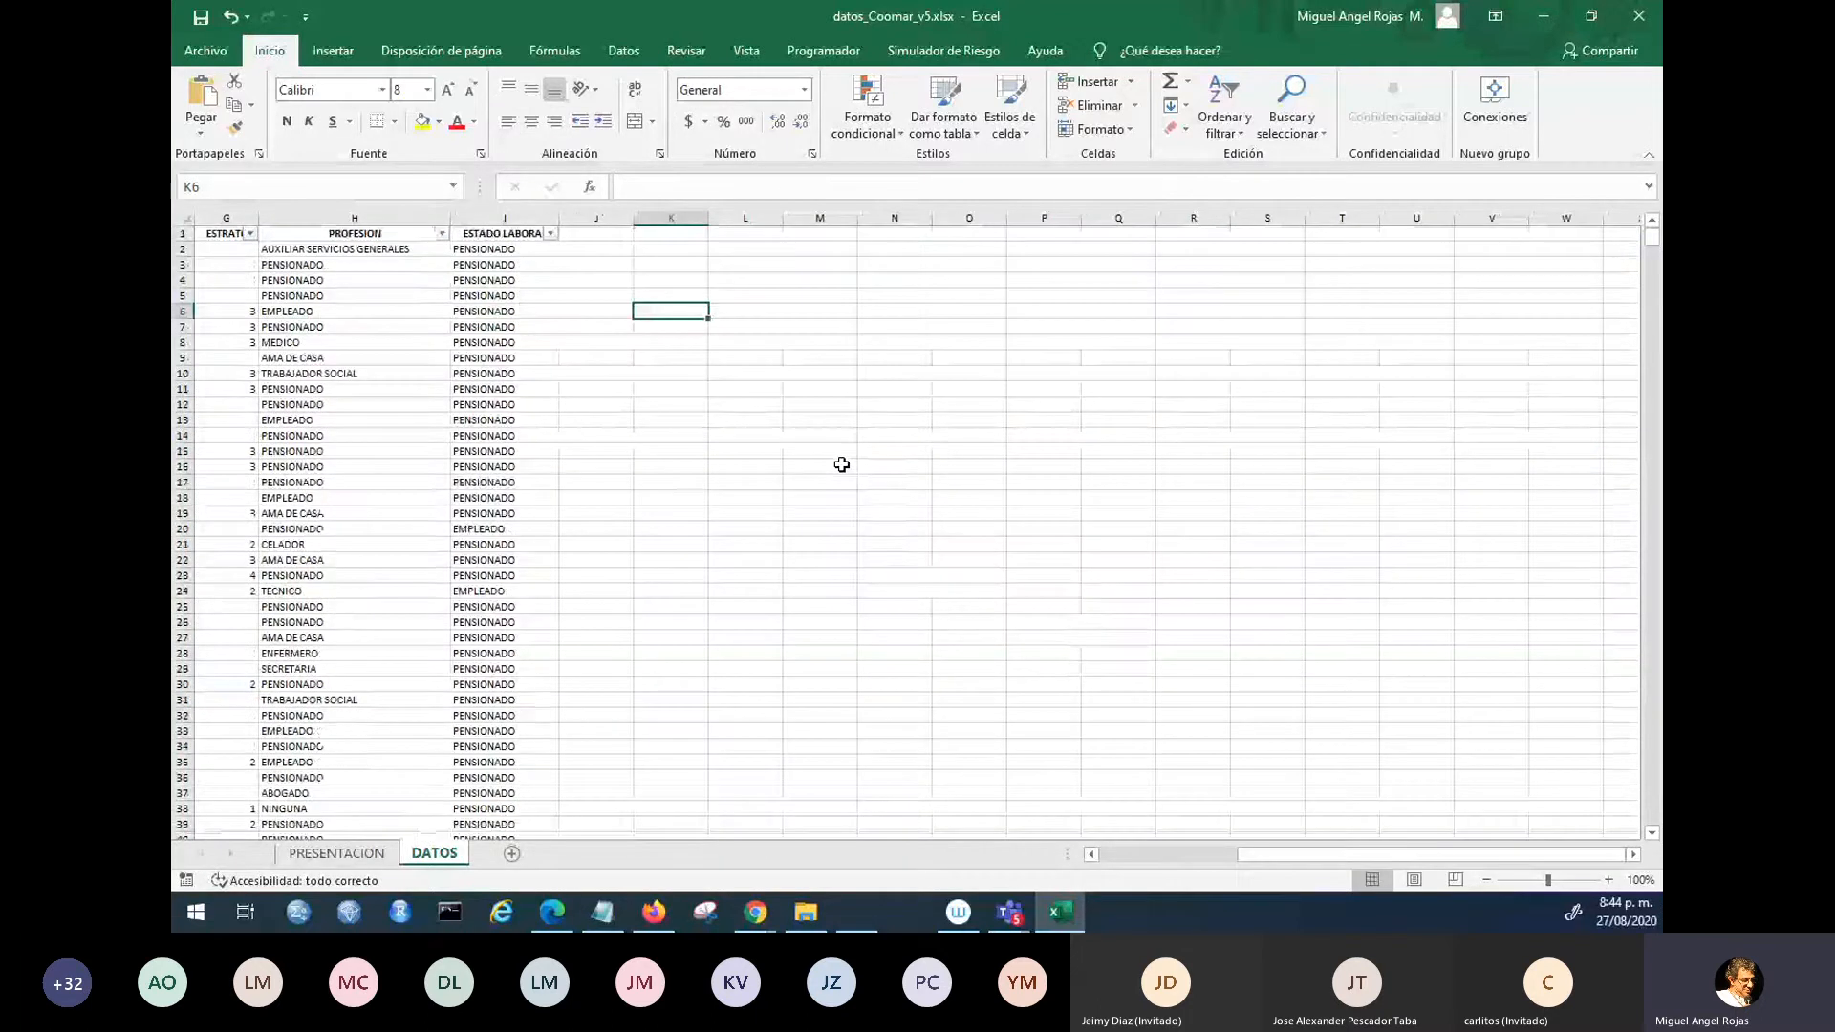
key(Right)
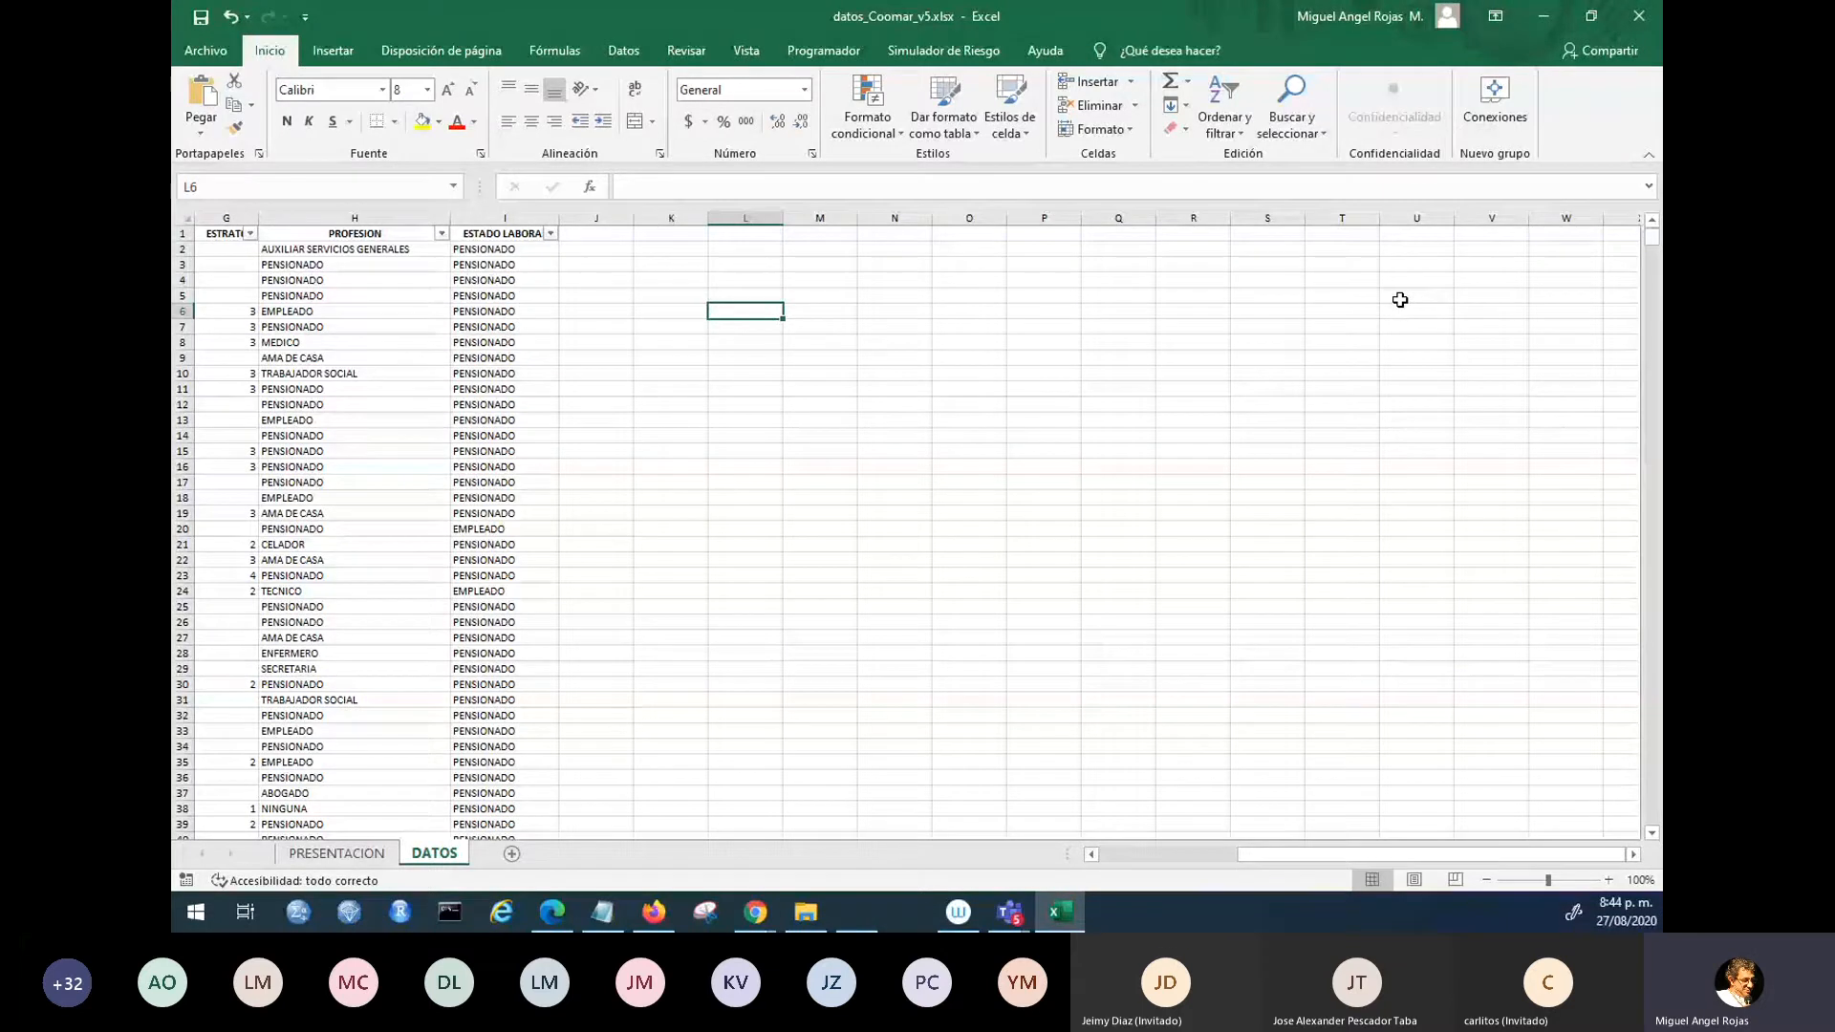
text(27)
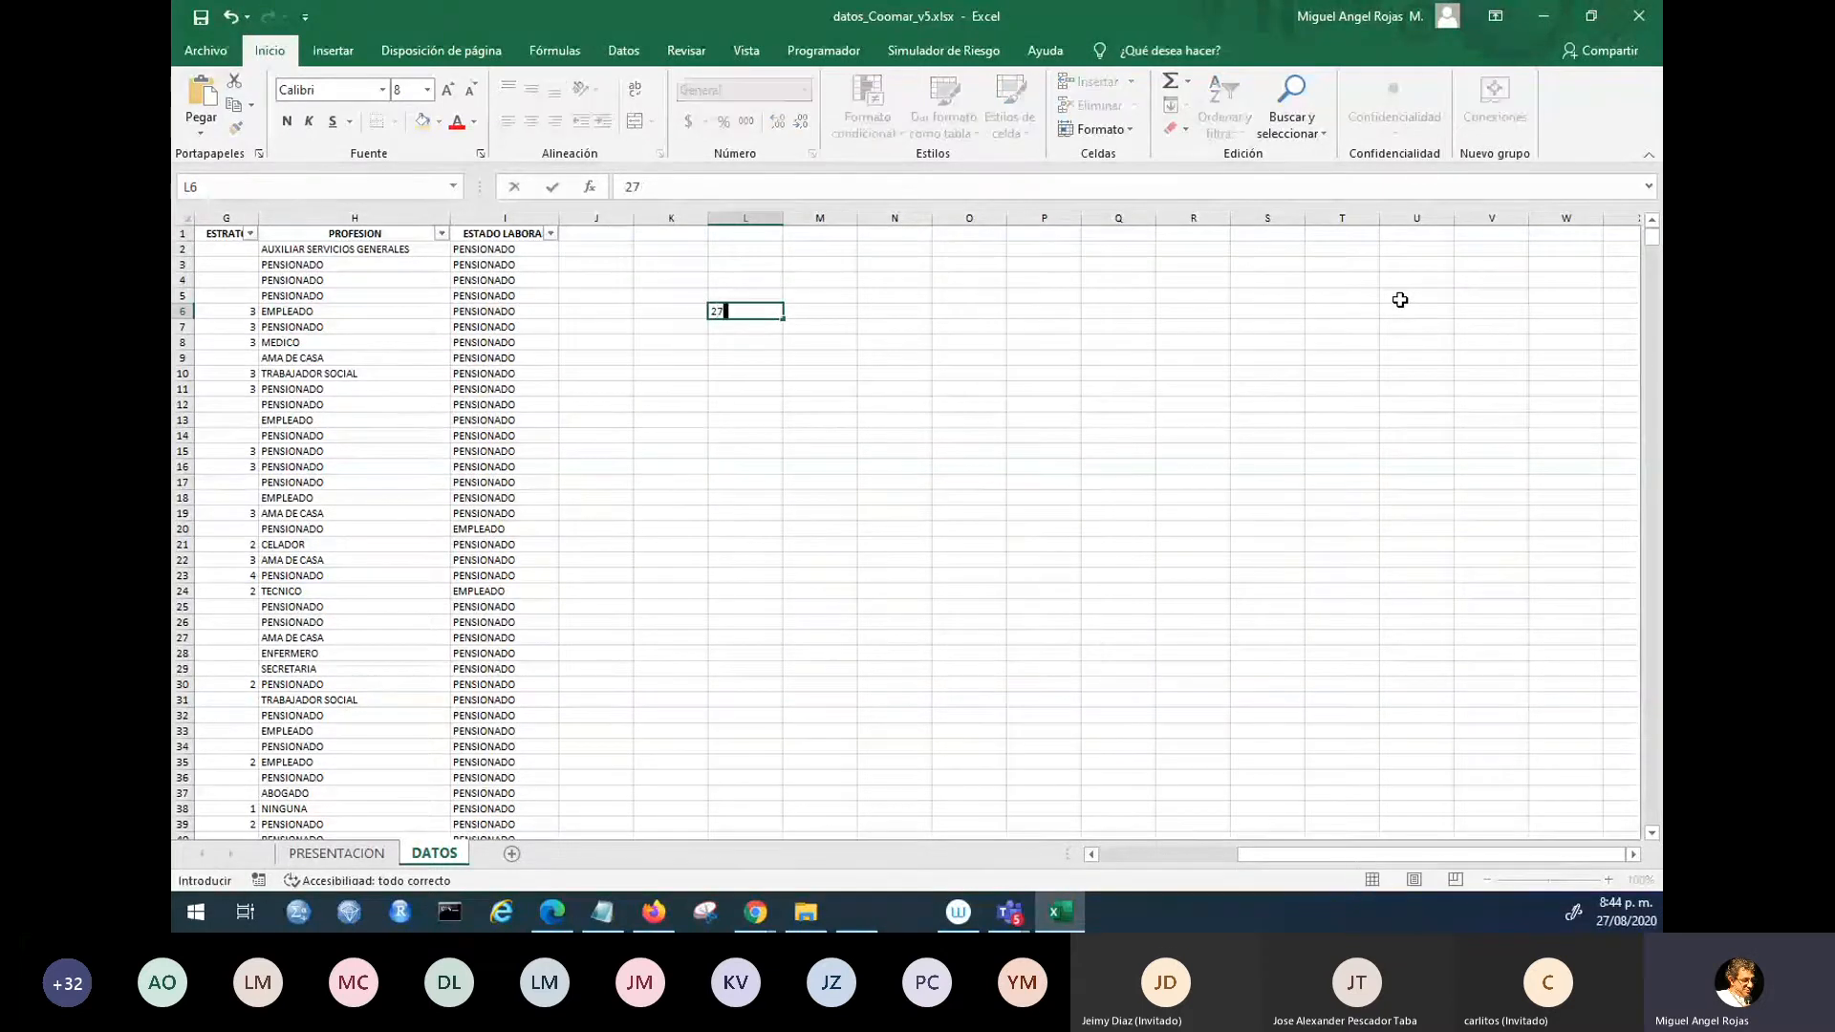
text(/08/2020)
key(ctrl+Return)
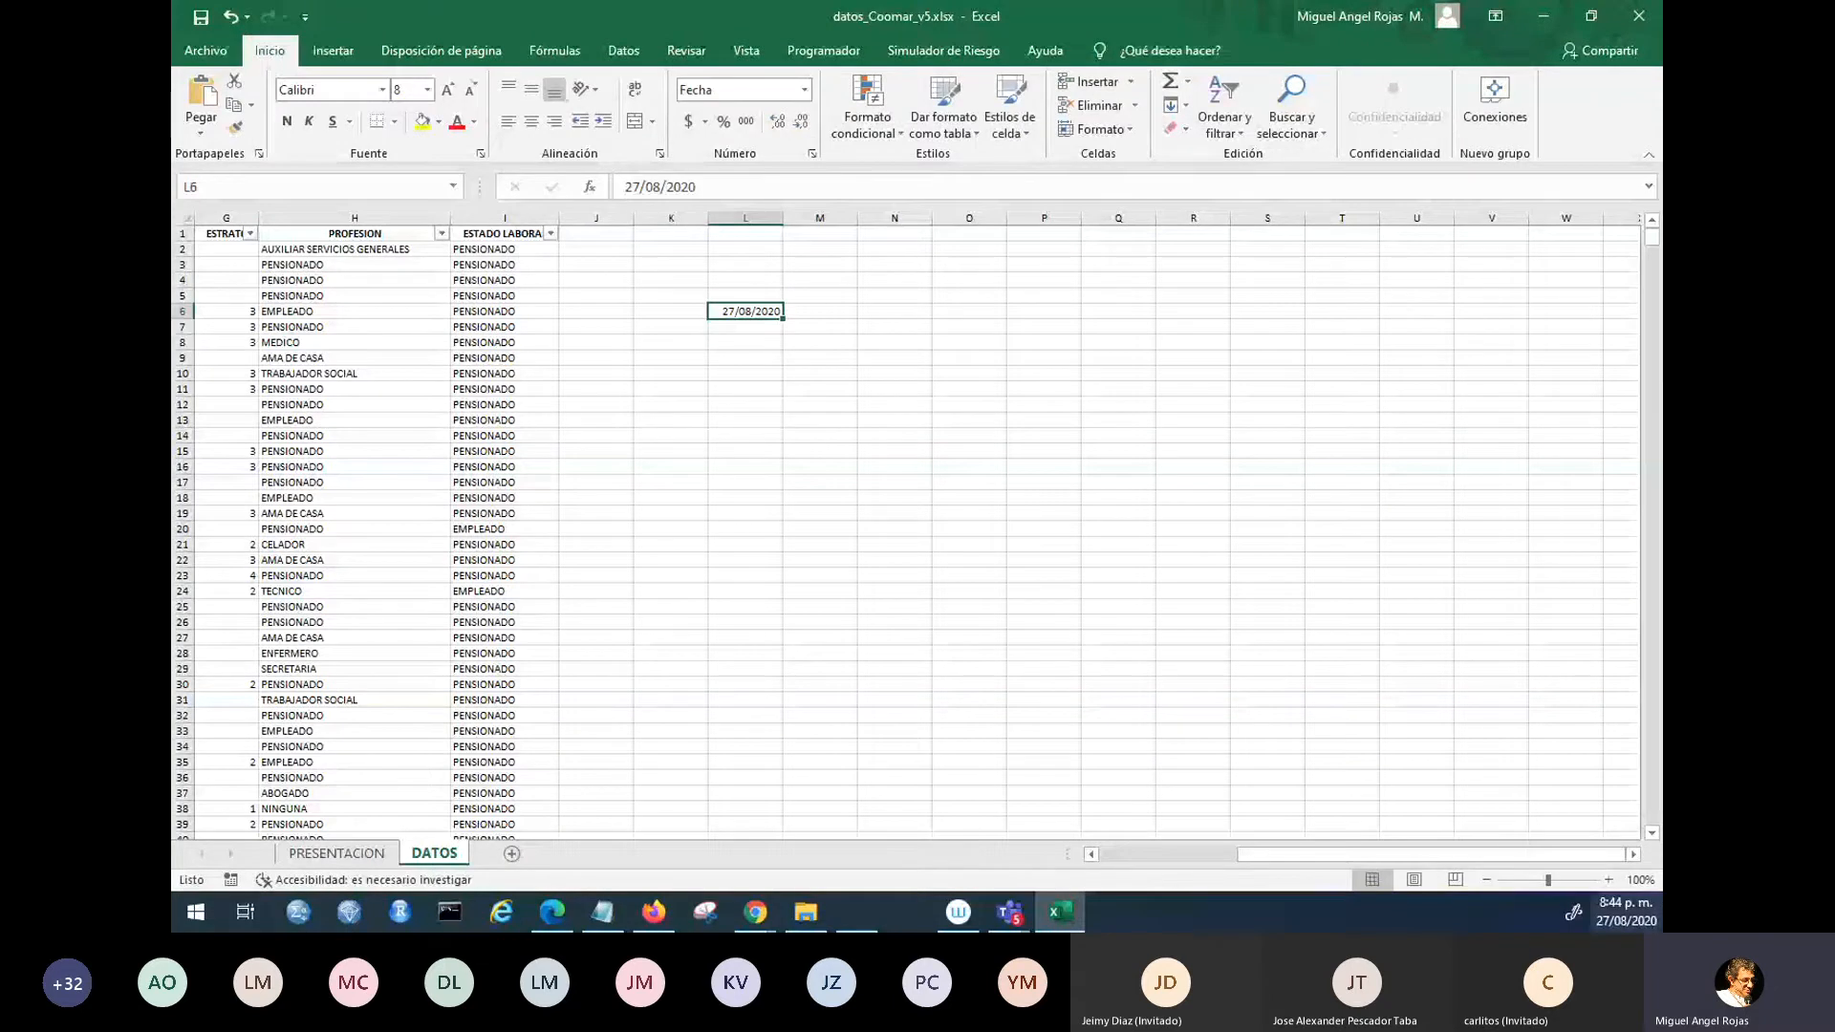
- Enlarge the worksheet to 210% and label the date in L6 with "hoy" in cell K6
click(1610, 879)
click(1611, 879)
click(1611, 879)
click(1611, 879)
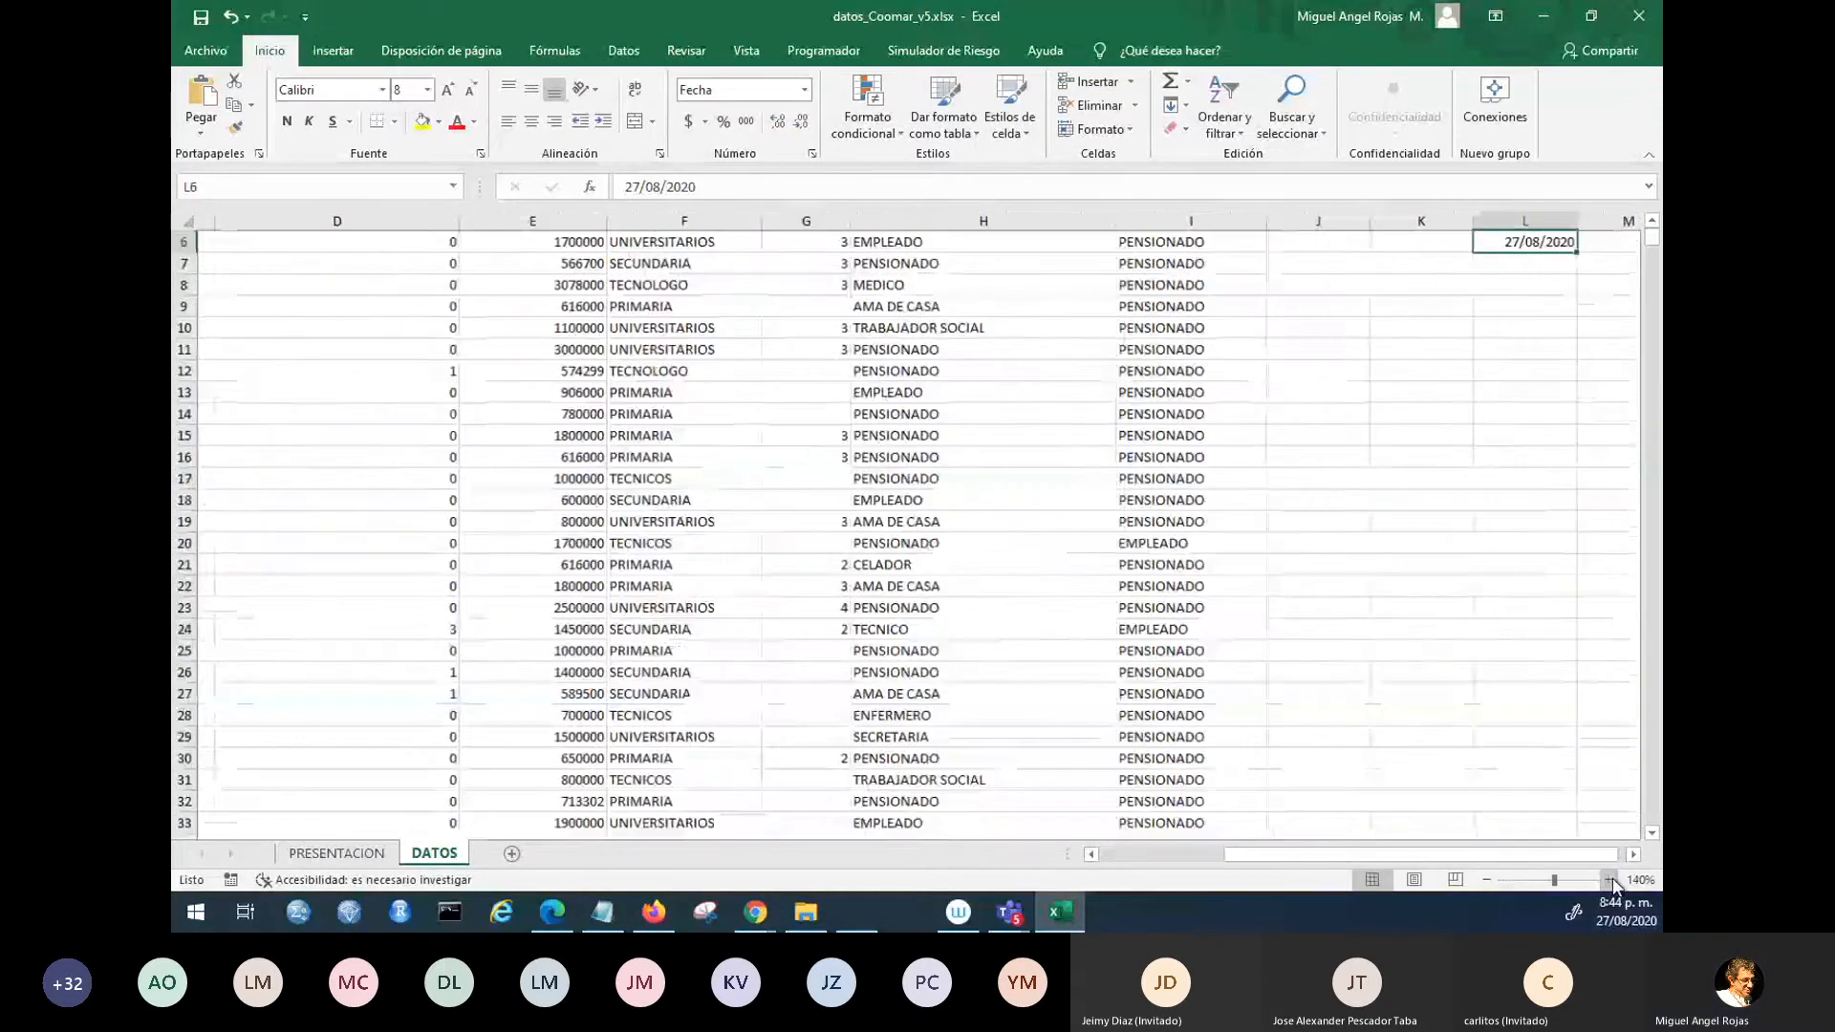
click(1611, 879)
click(1611, 879)
click(1611, 879)
click(1611, 879)
click(1611, 879)
click(1611, 879)
click(1611, 879)
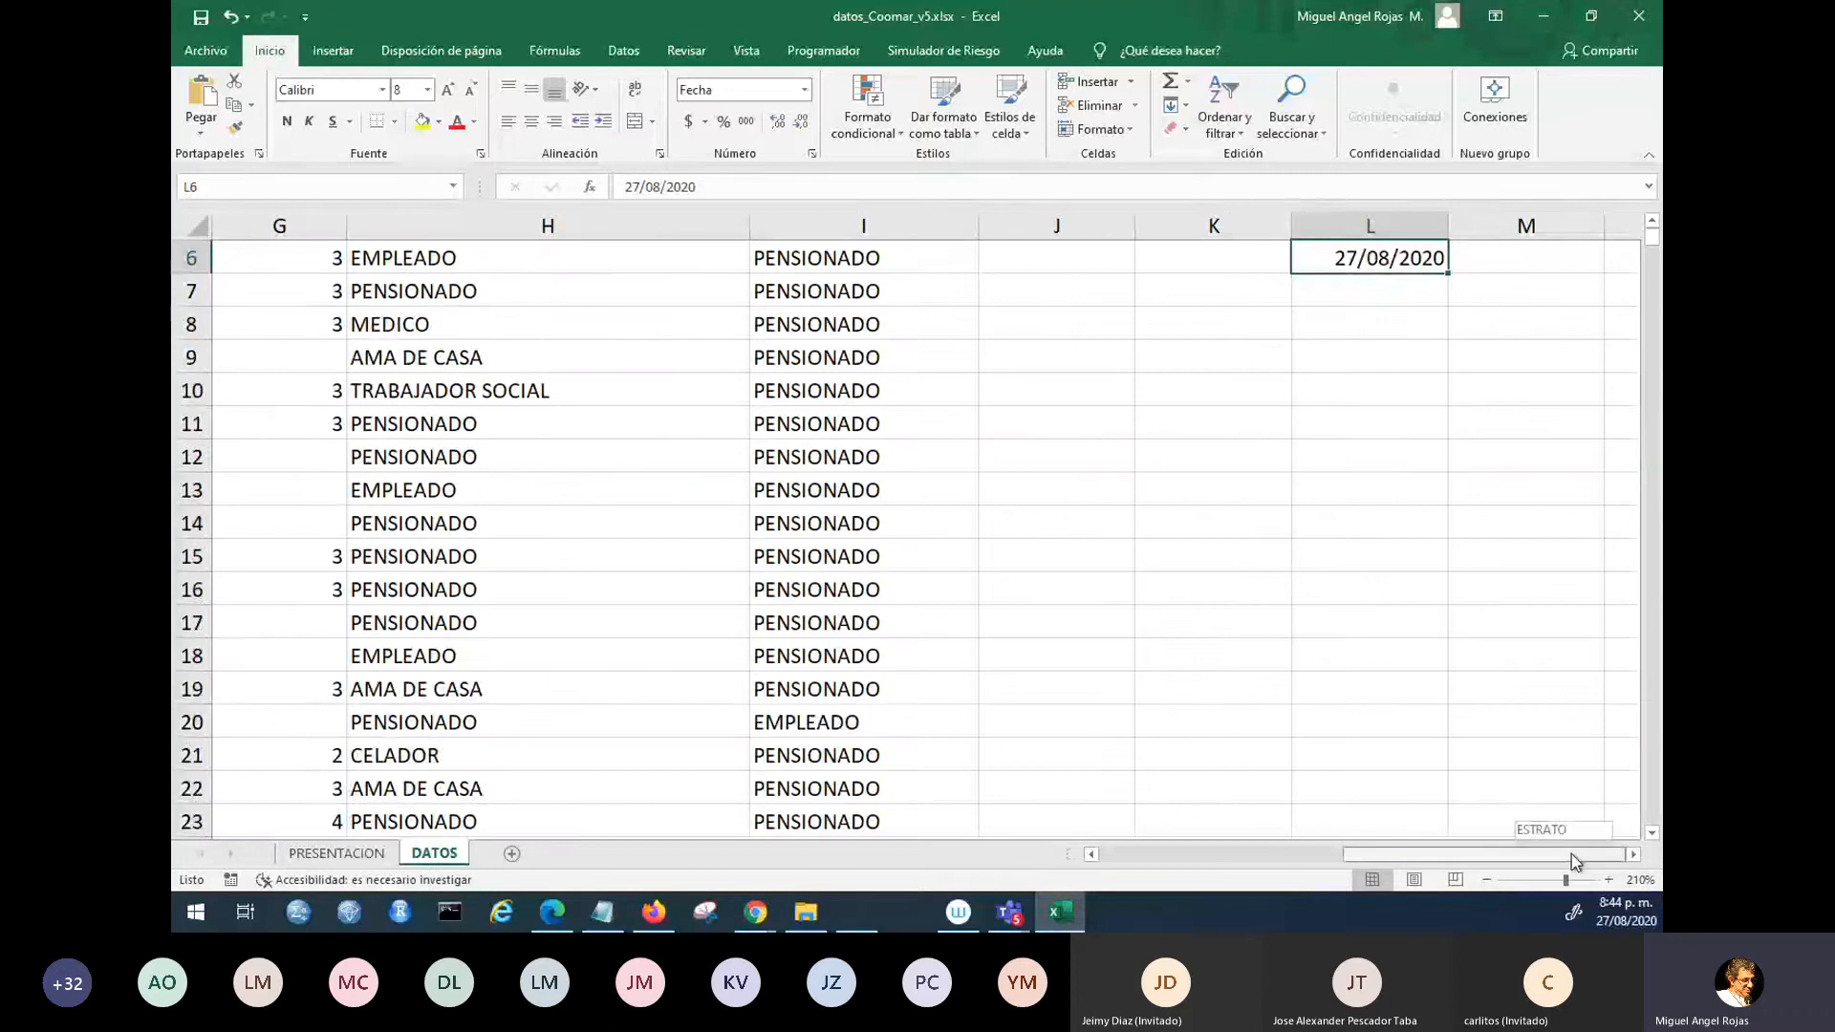
scroll(1458, 700, up, 2)
double_click(1202, 411)
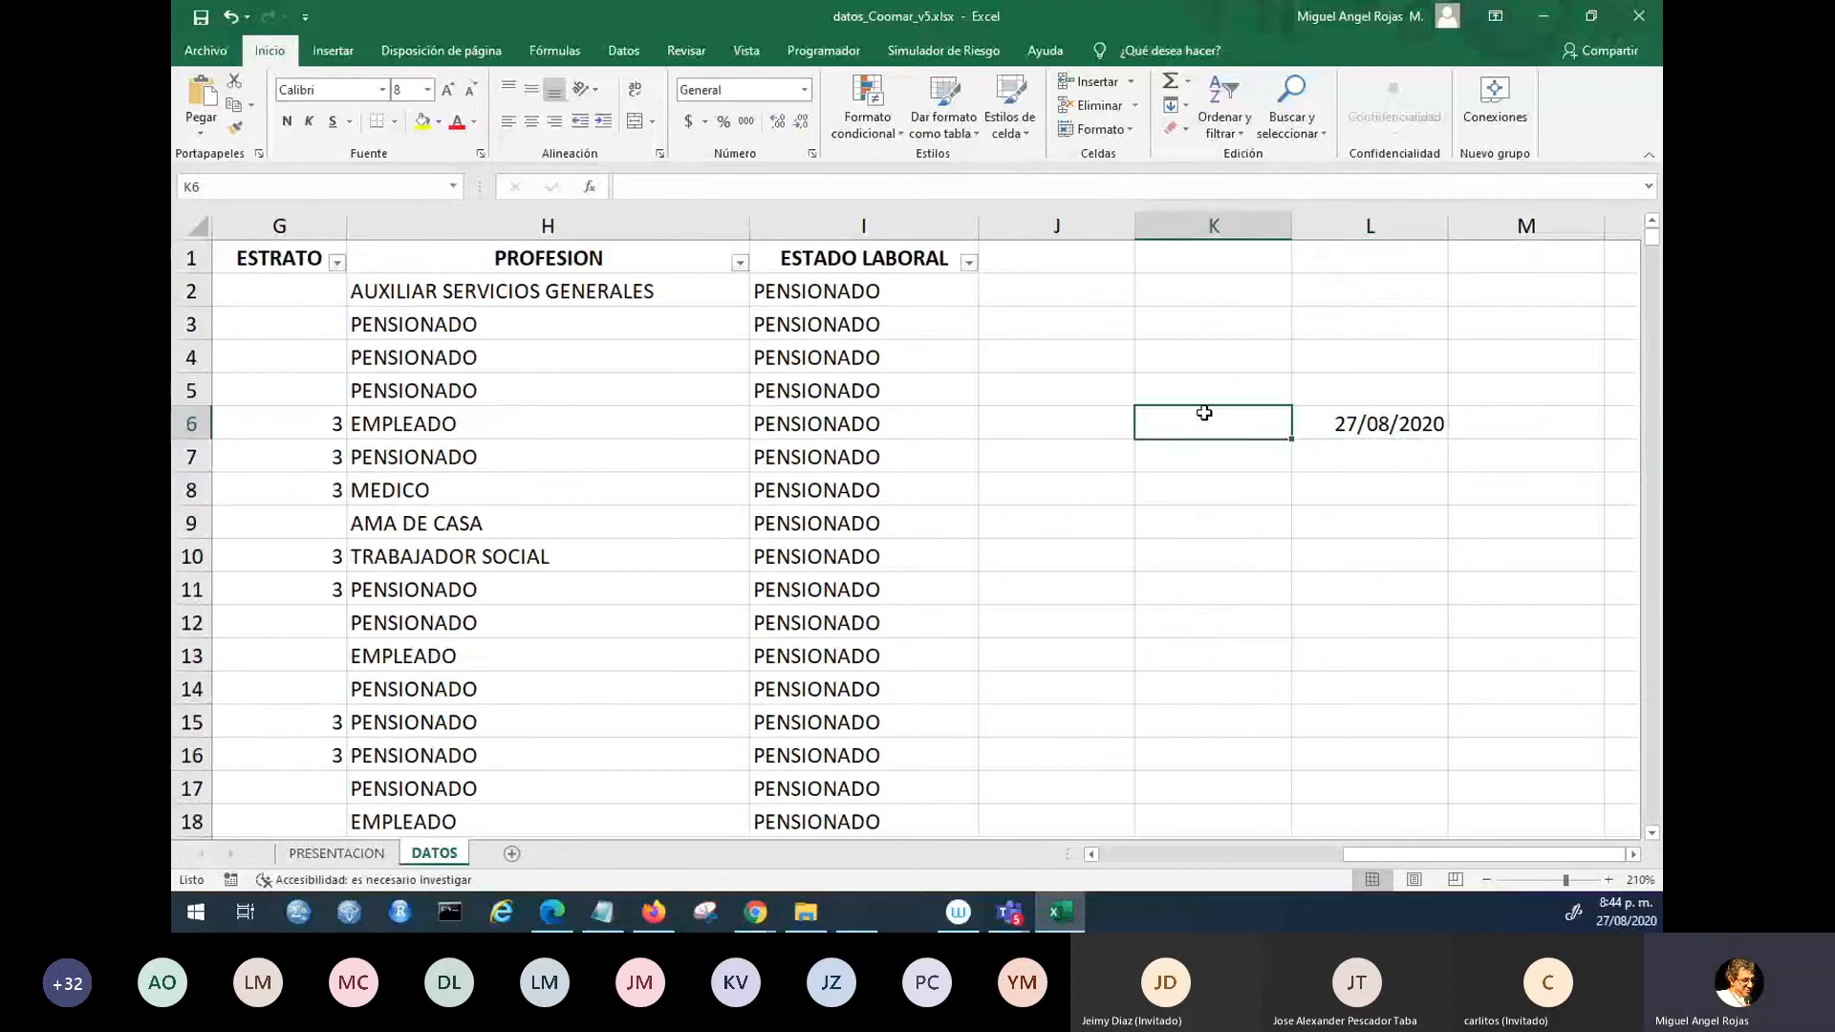
text(hoy)
key(Return)
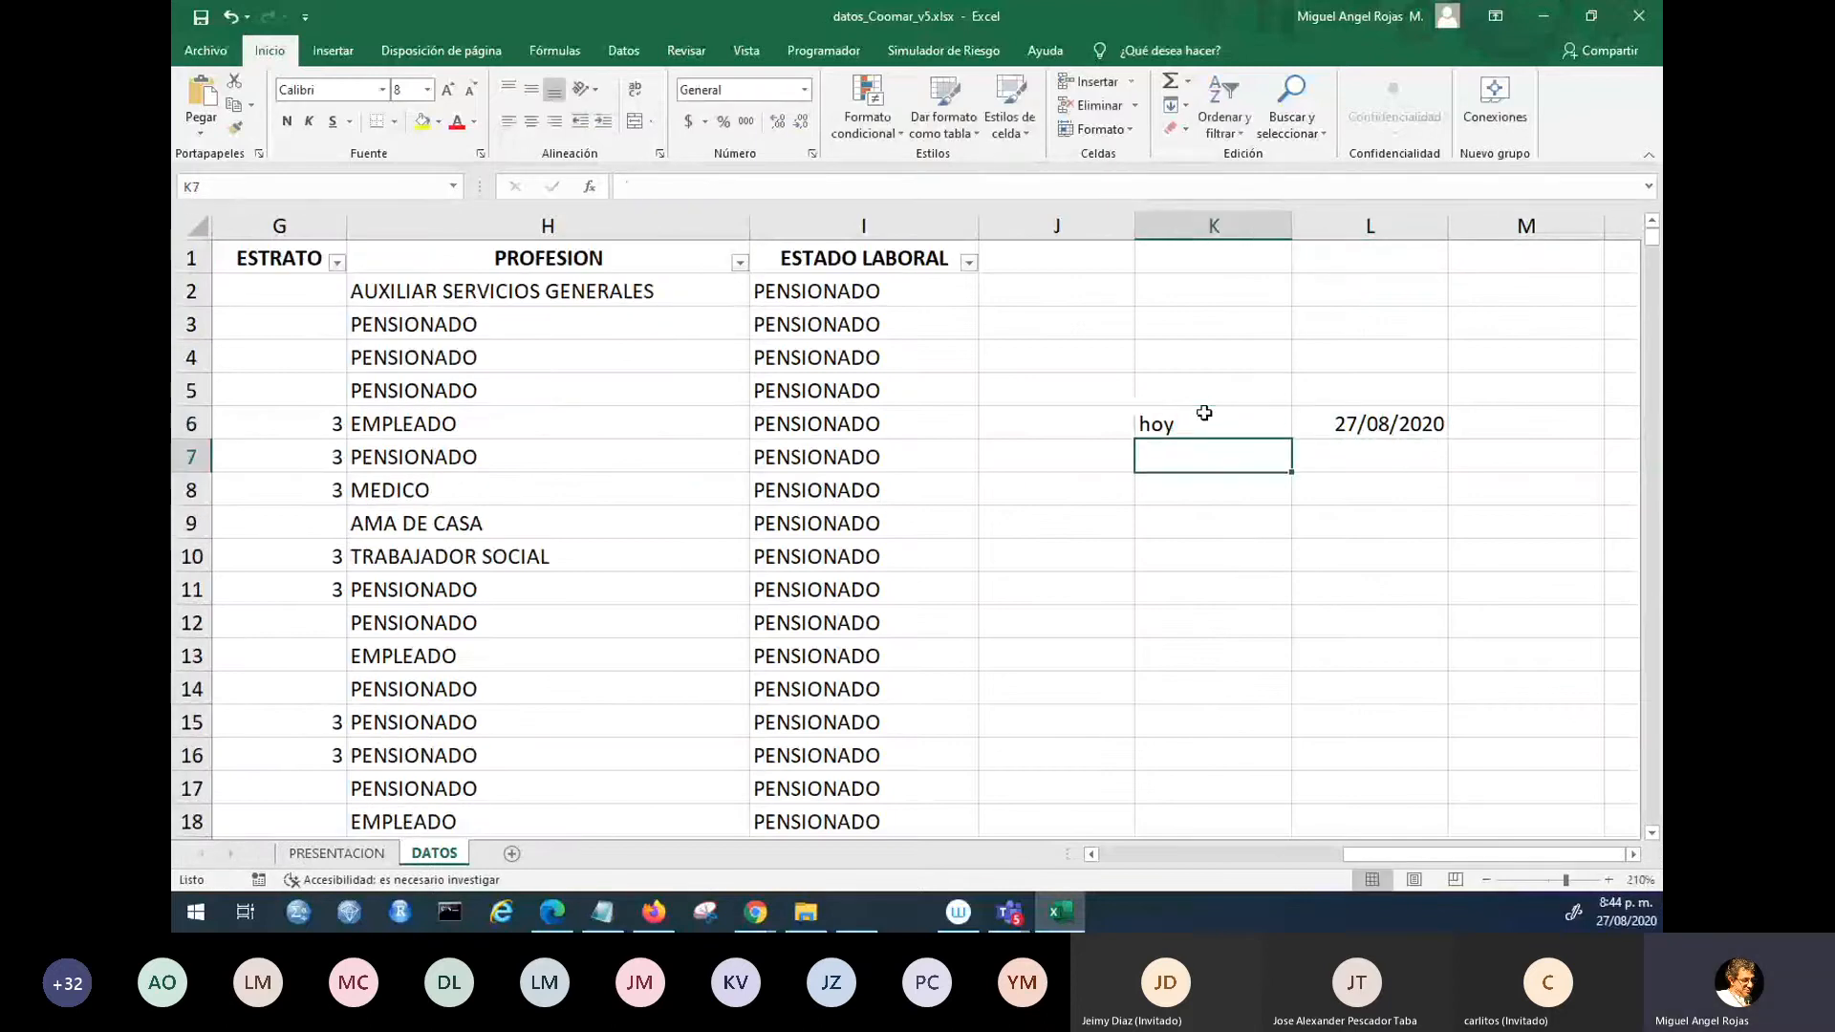
- Add the label "ayer" in K7 with the date 28/8/20 beside it in L7
text(ayer)
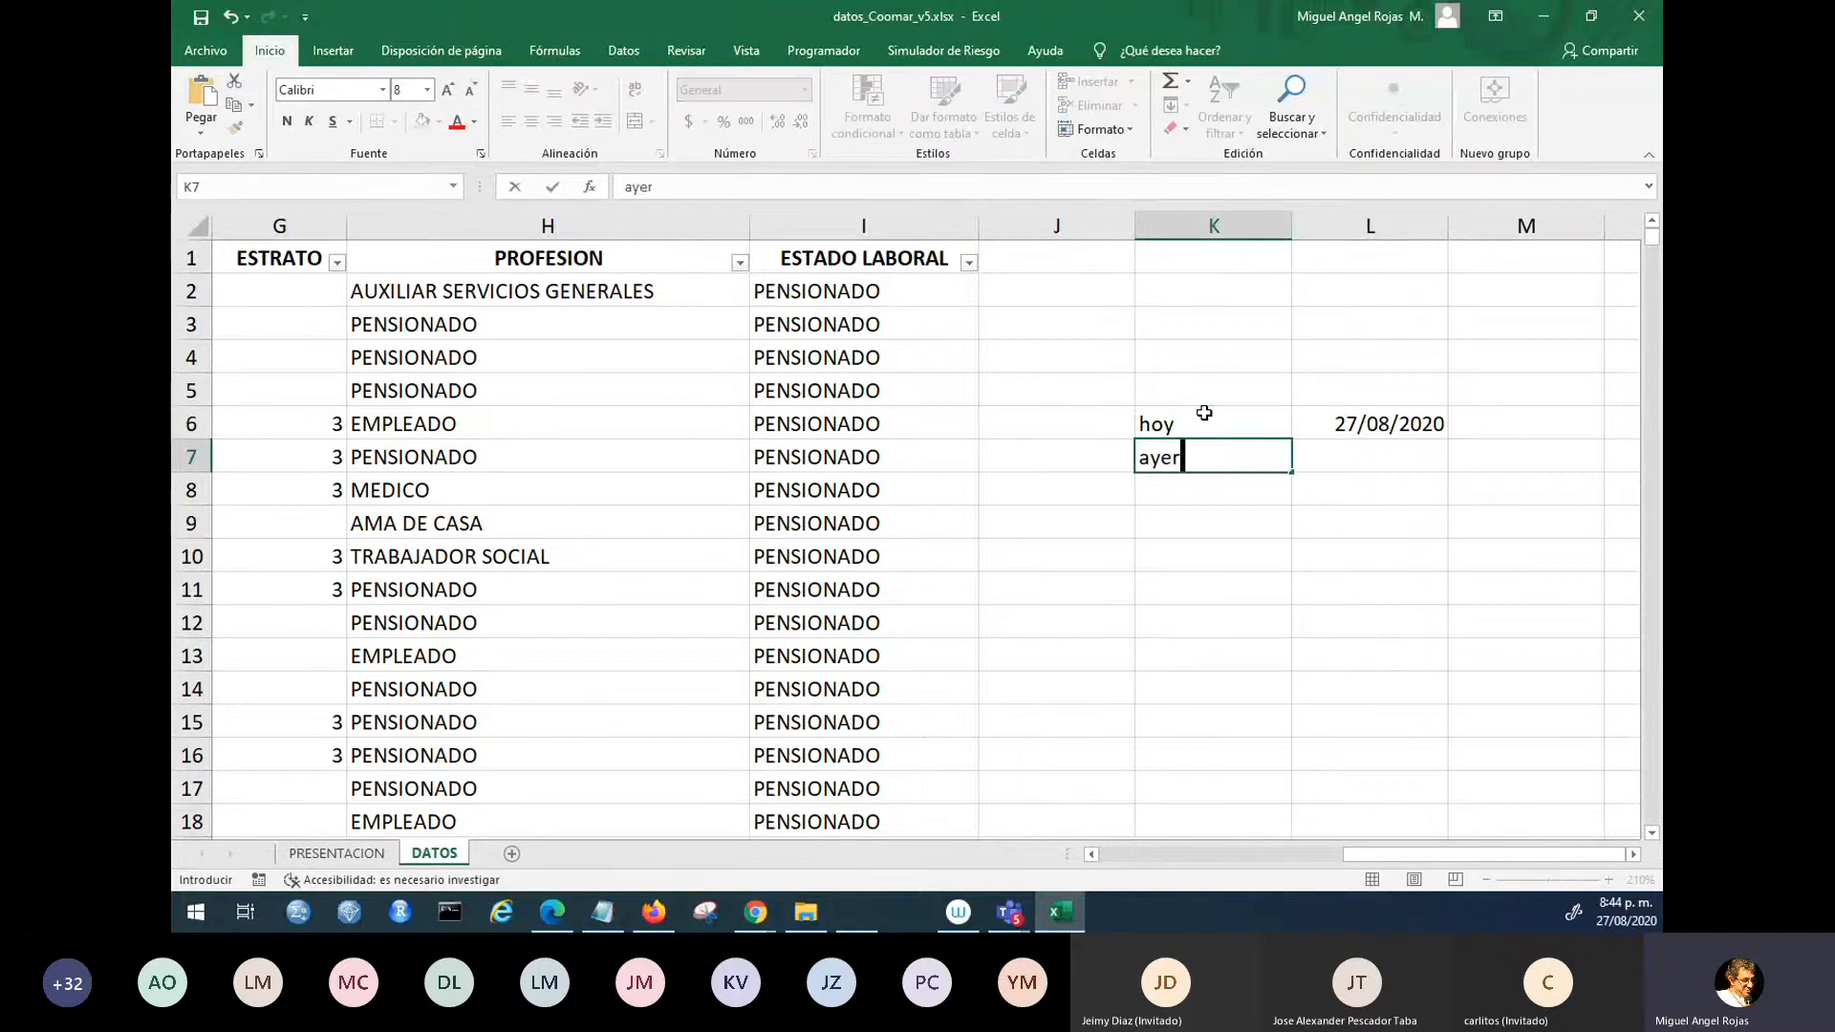
key(Tab)
text(28/8/20)
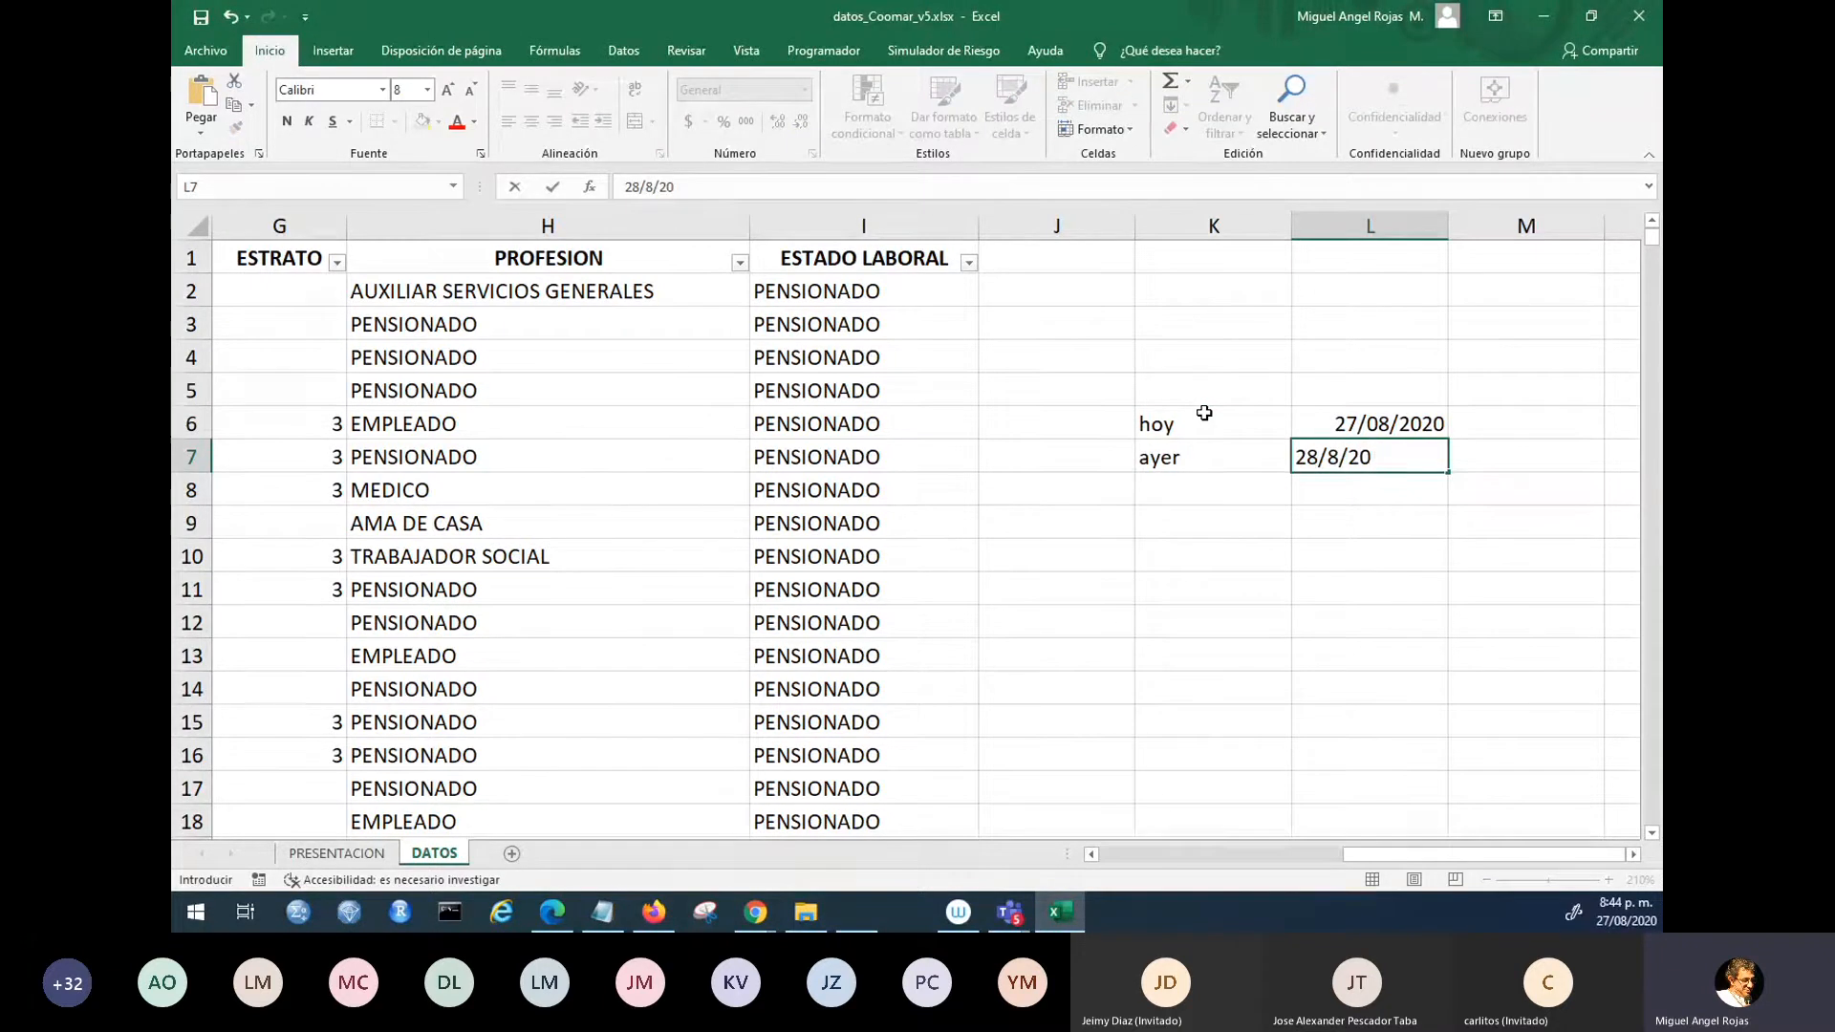
key(Return)
key(Left)
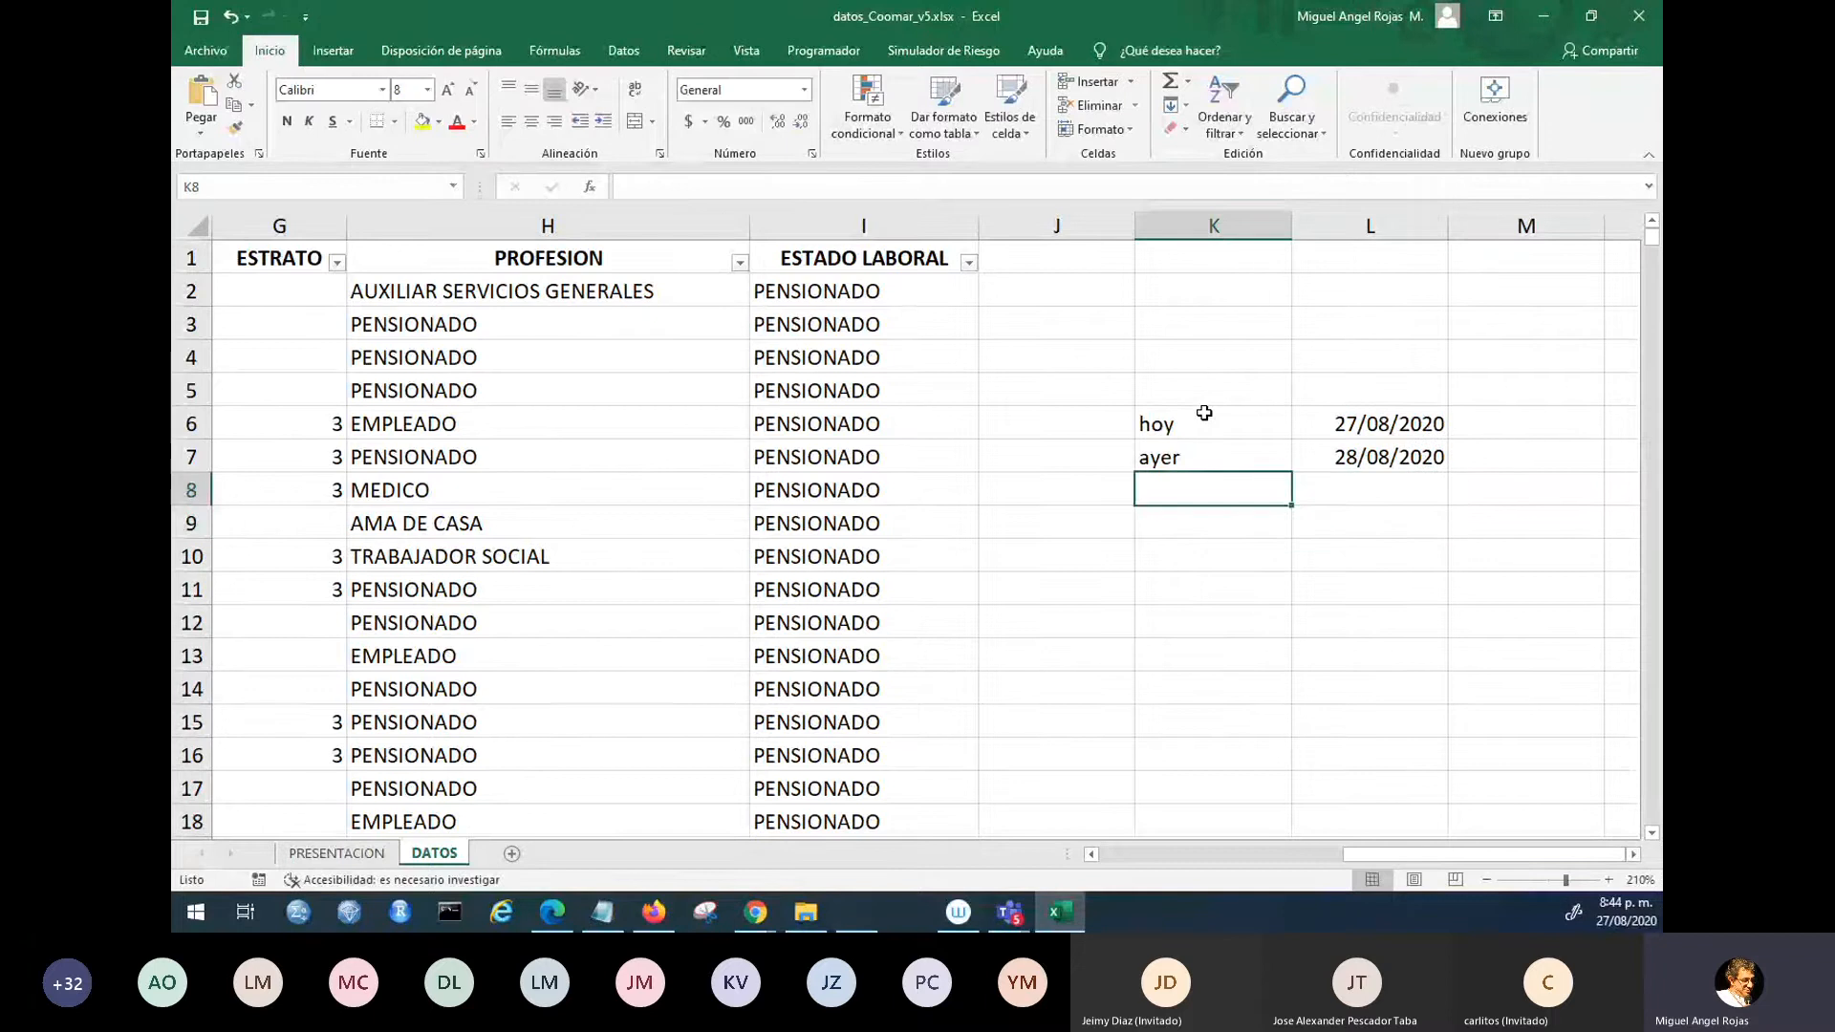
- Select the date in L6, circle the thousands-style number format option in red, and exit the screen annotation
key(Down)
key(Up)
key(Up)
key(Up)
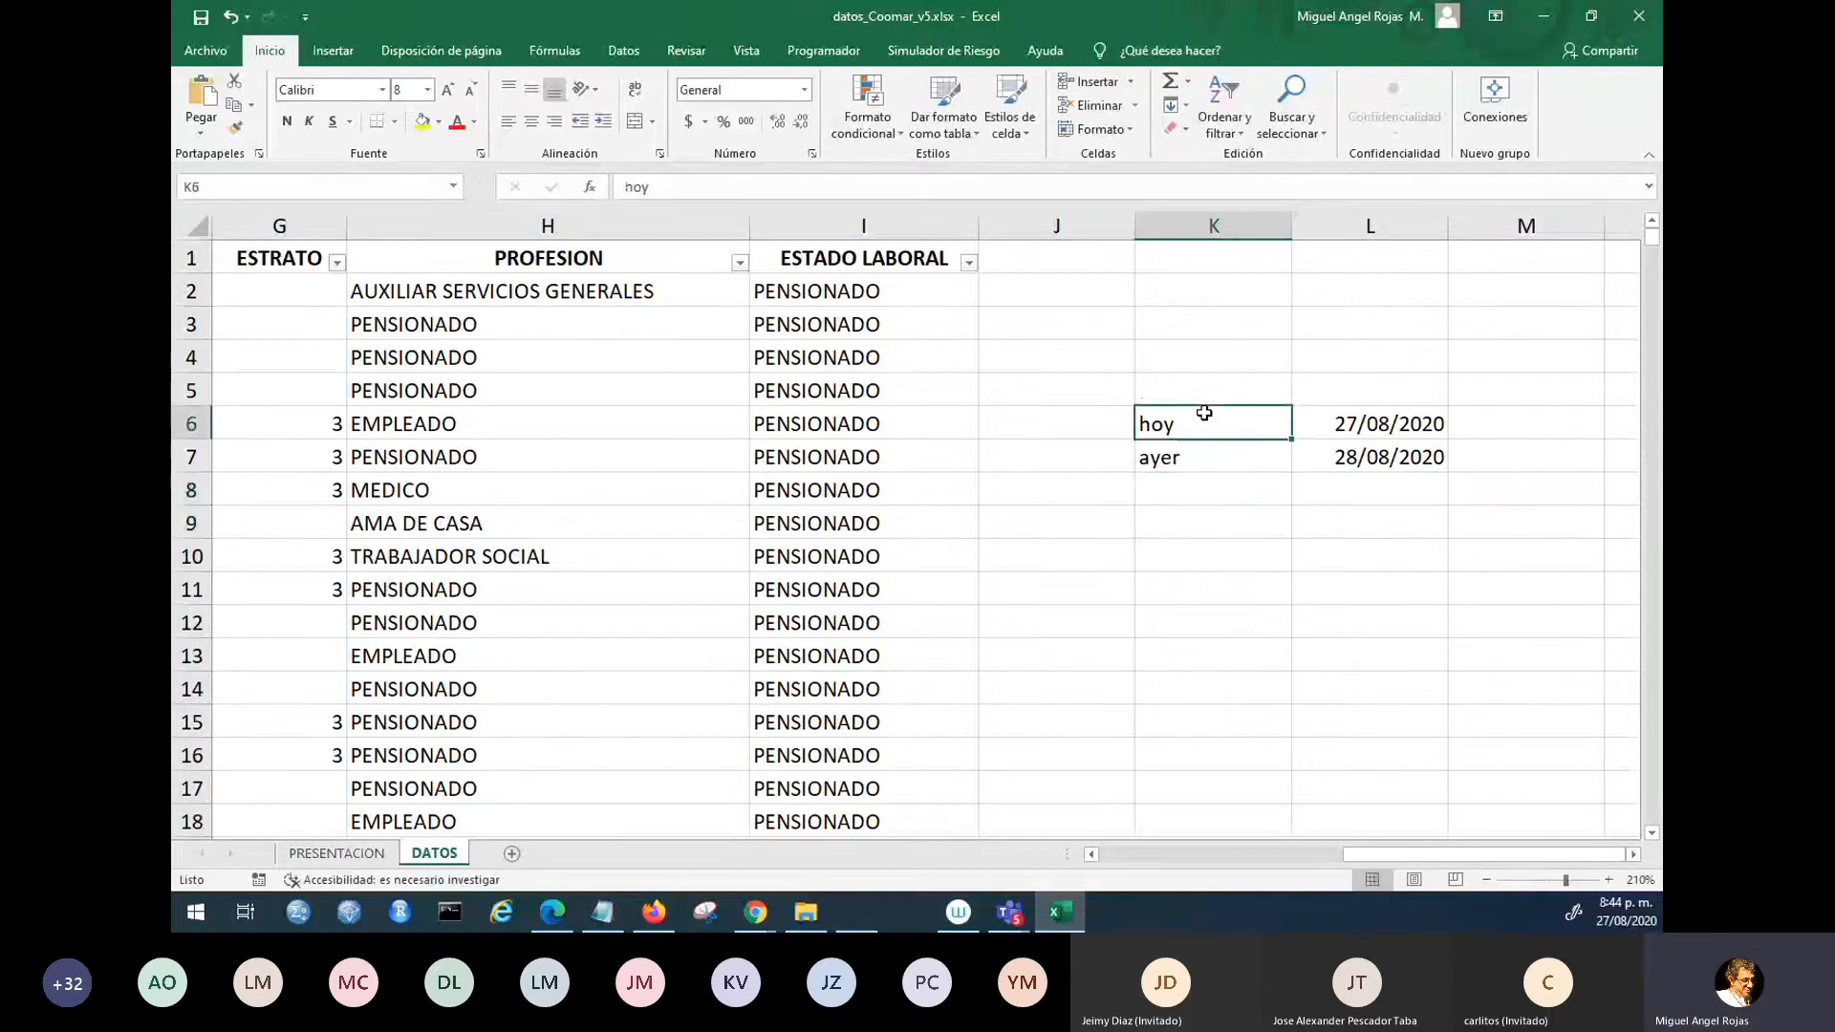
key(Right)
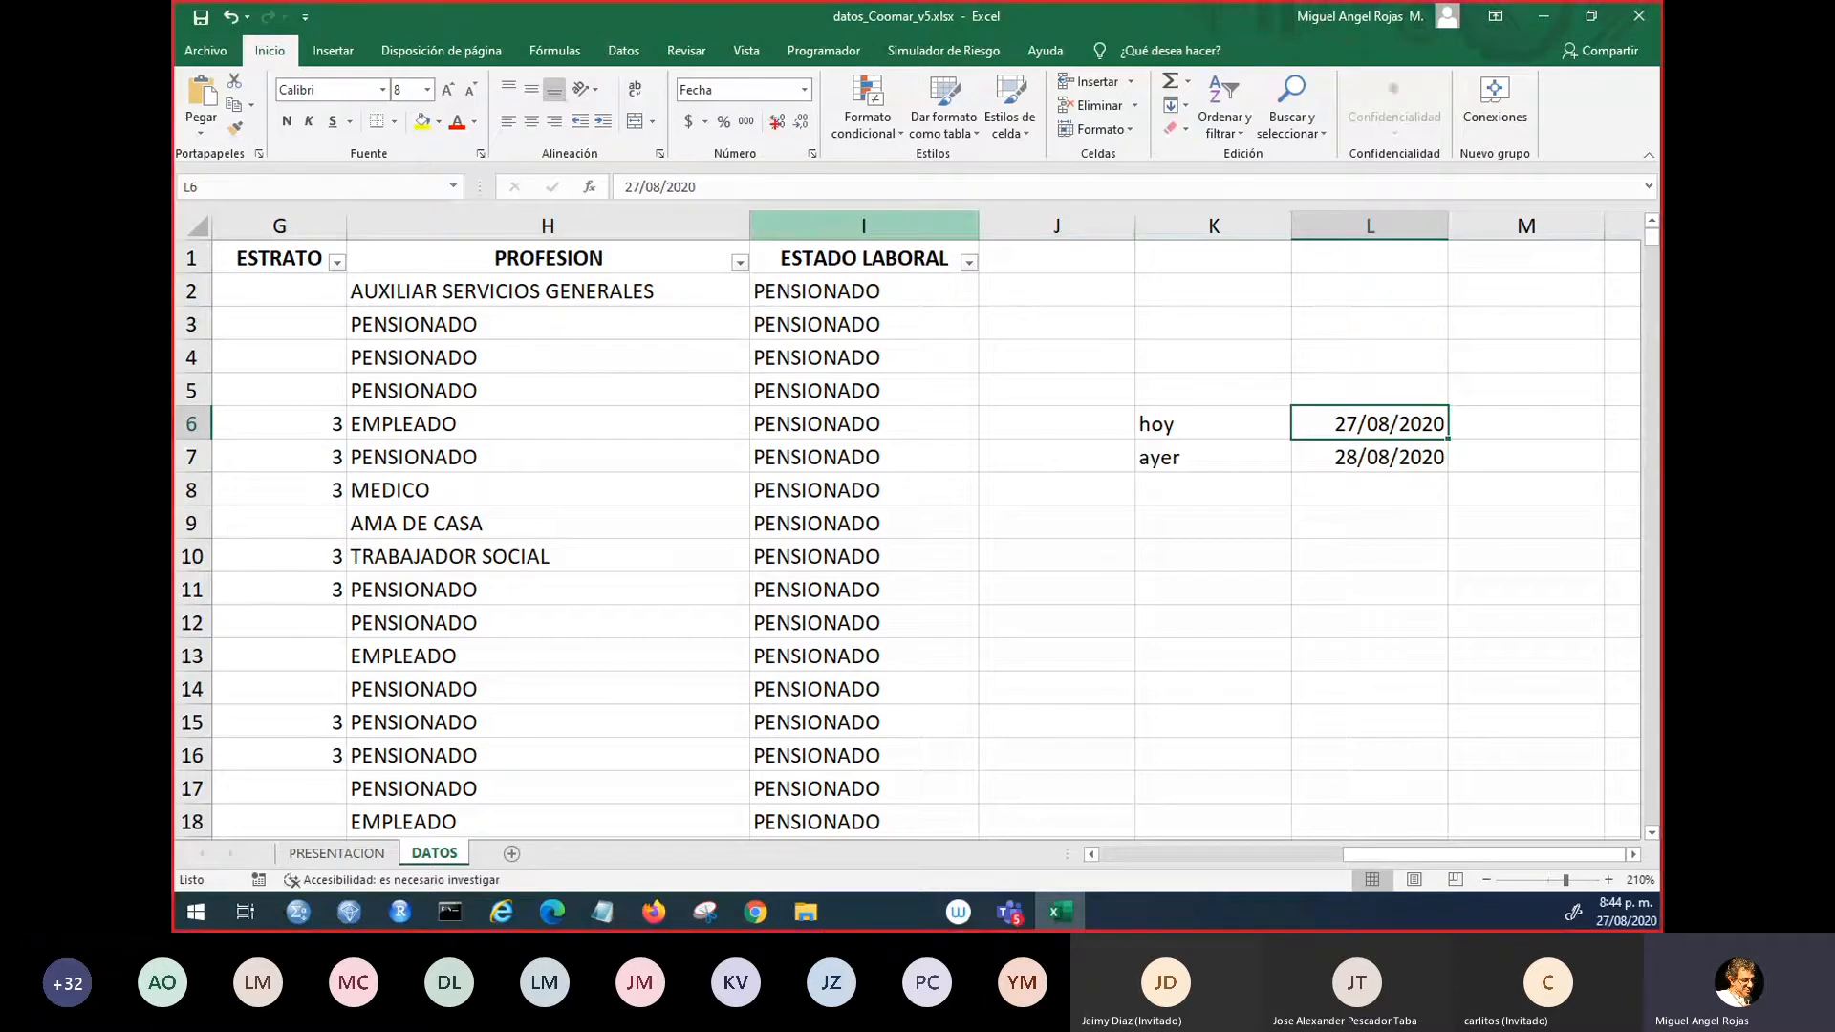
mouse_move(775, 128)
mouse_down()
mouse_move(724, 117)
mouse_move(782, 109)
mouse_move(761, 97)
mouse_move(764, 137)
mouse_move(765, 93)
mouse_up()
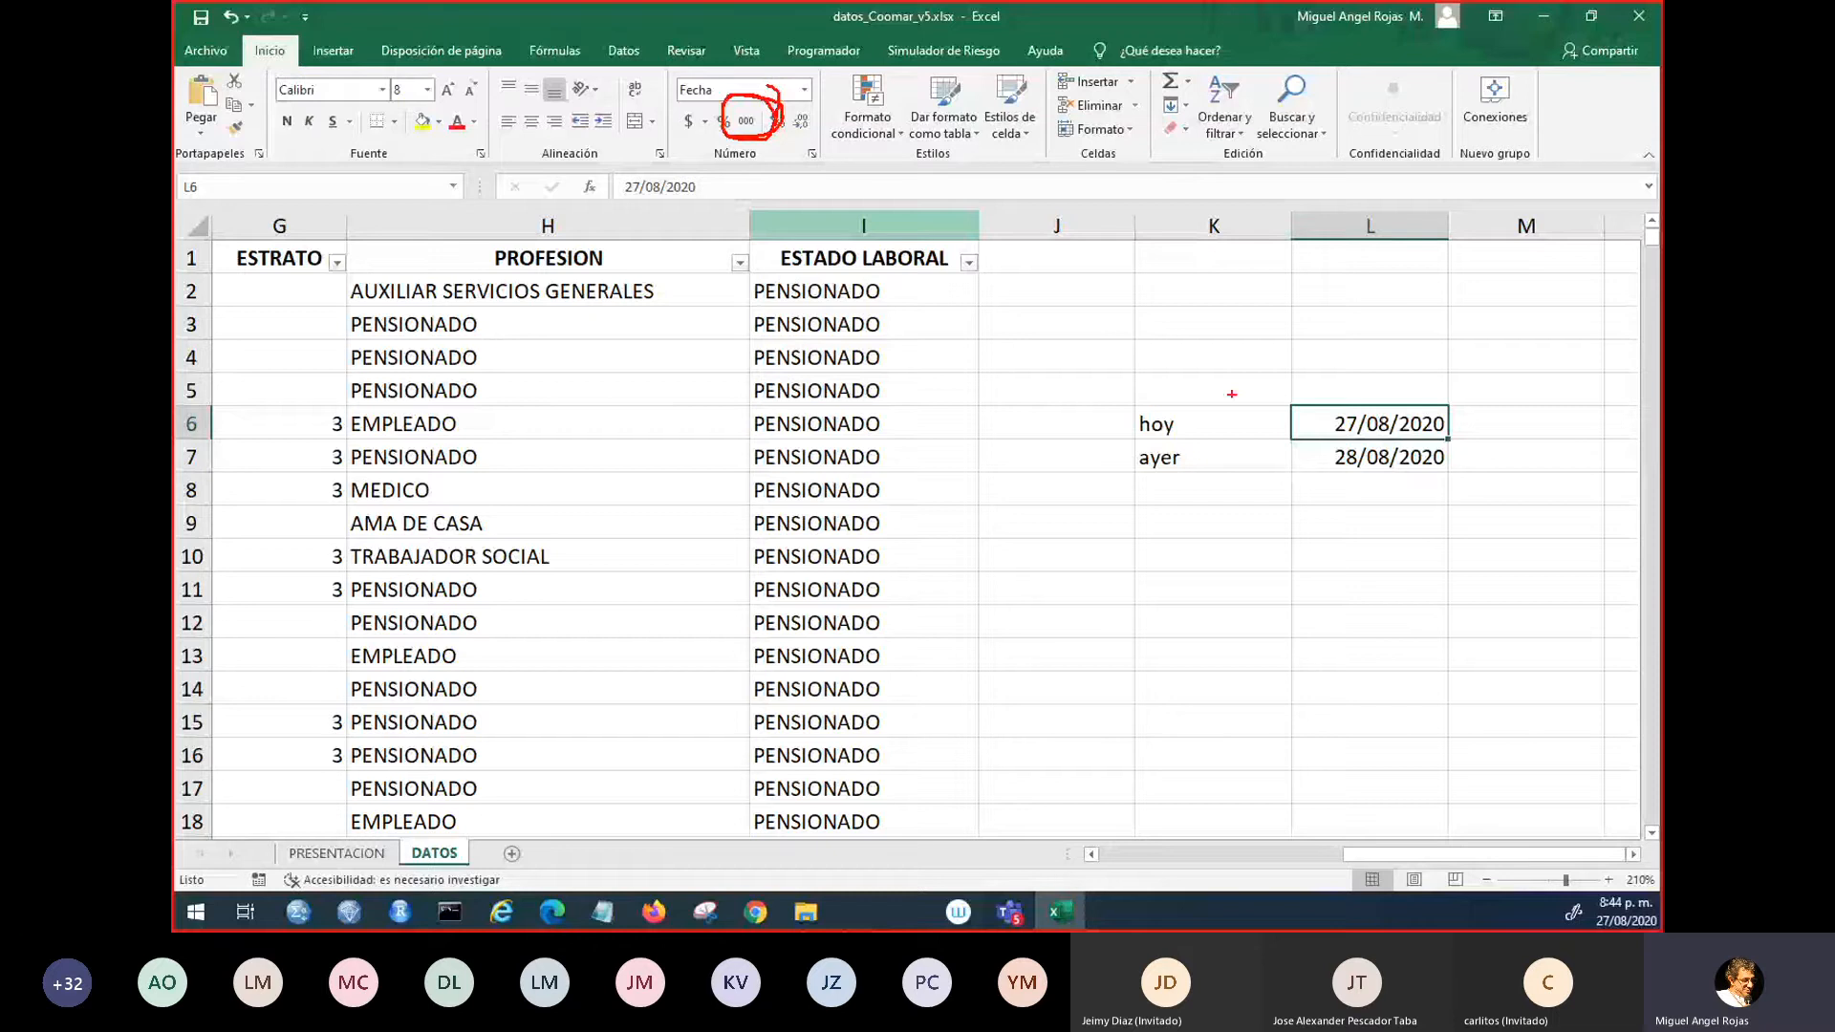
key(Escape)
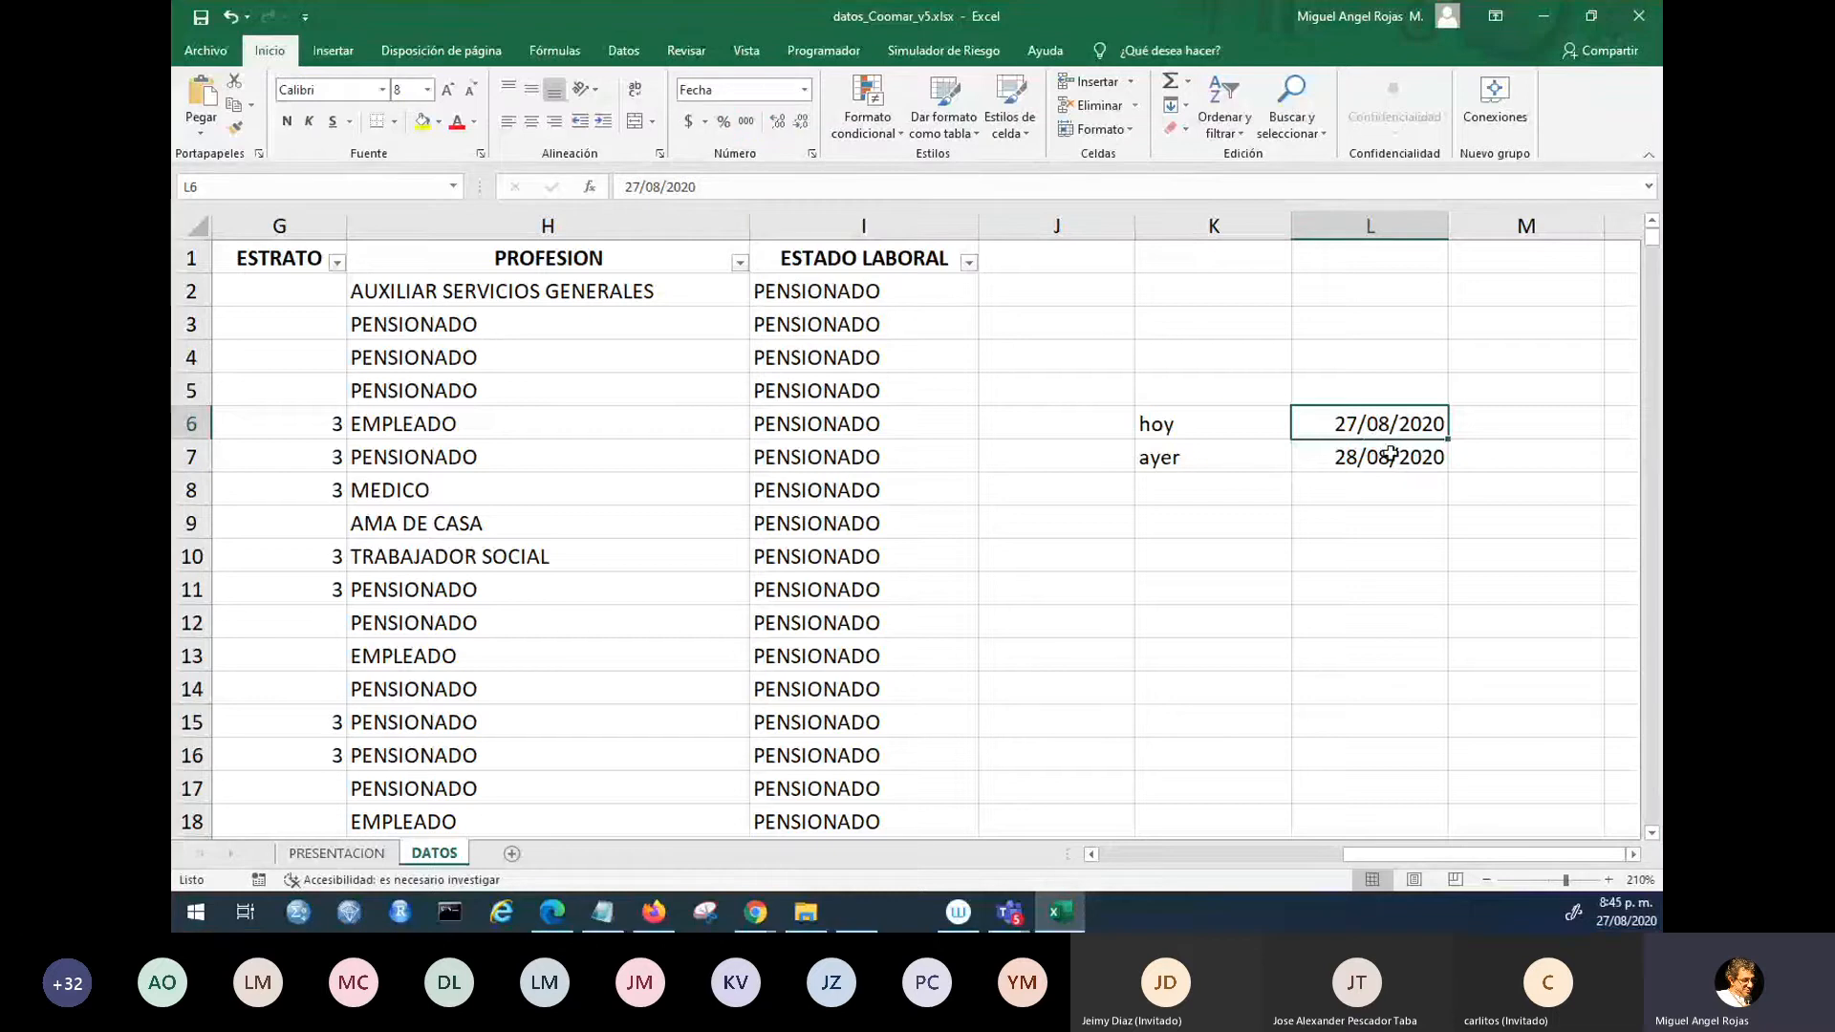
- Apply the thousands-style number format to L6 and L7, and remove both decimals from L6
click(741, 122)
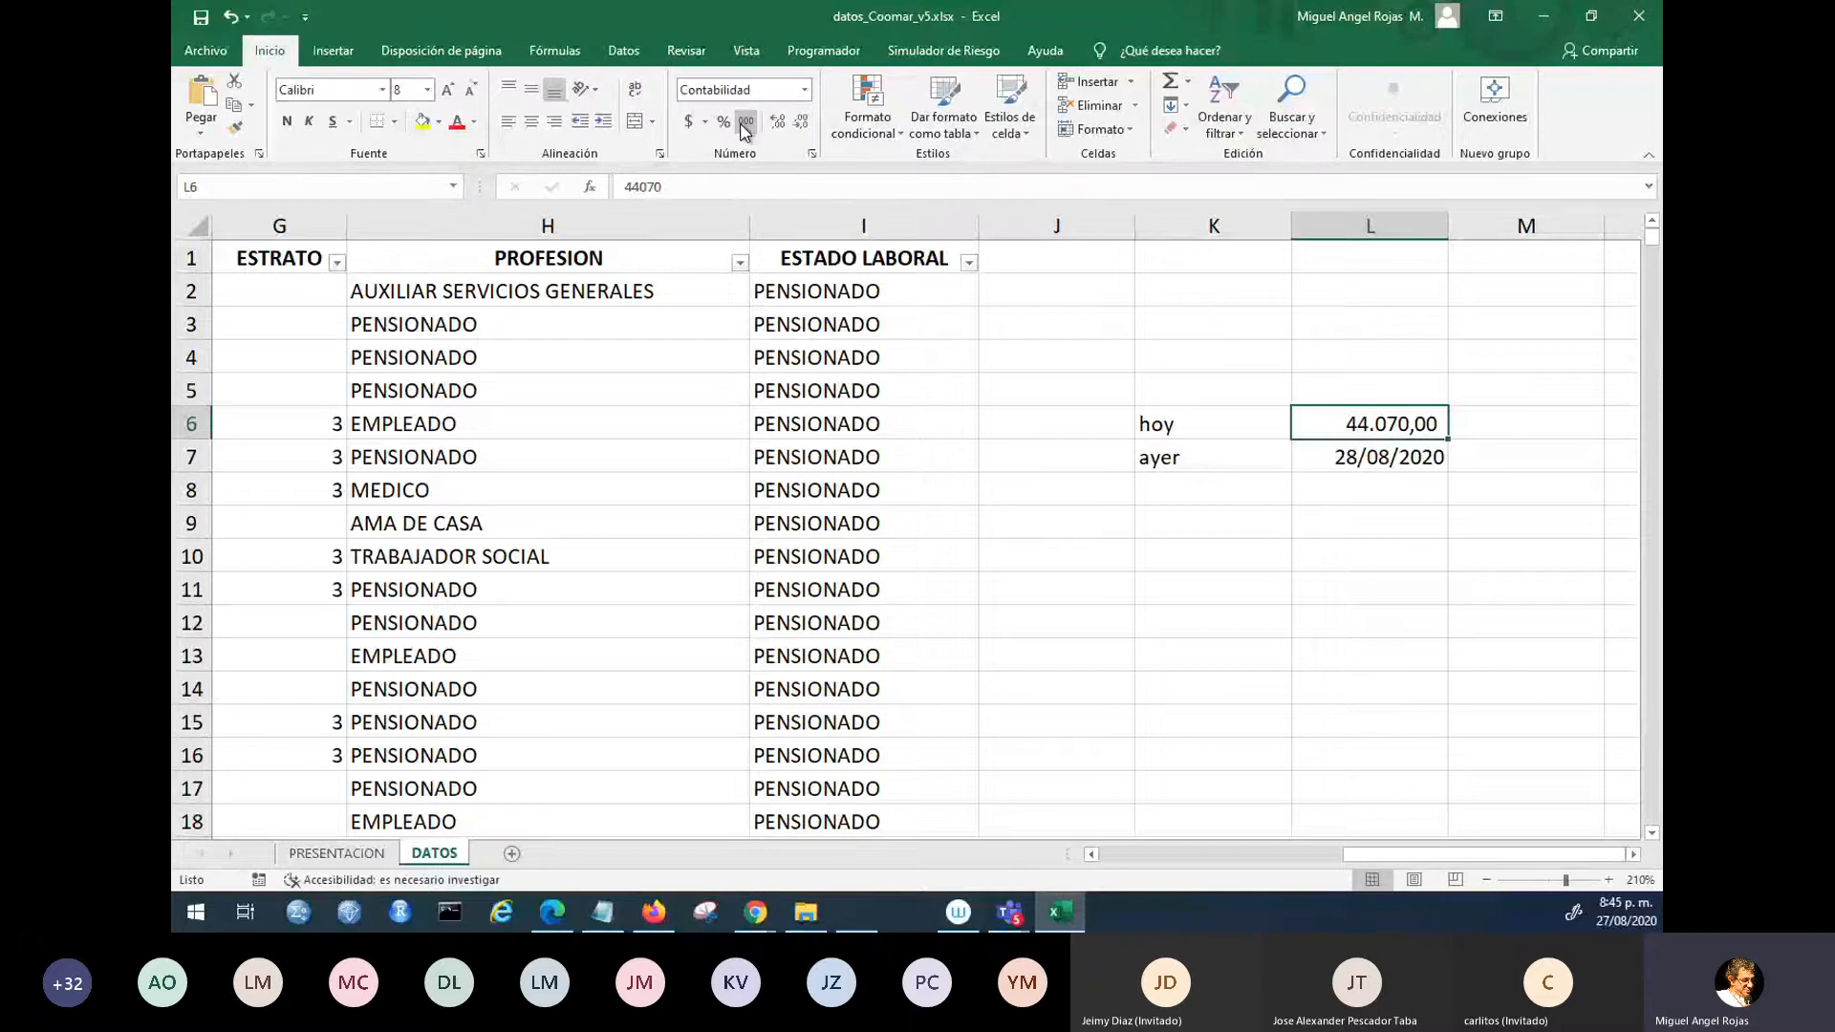
click(800, 121)
click(800, 121)
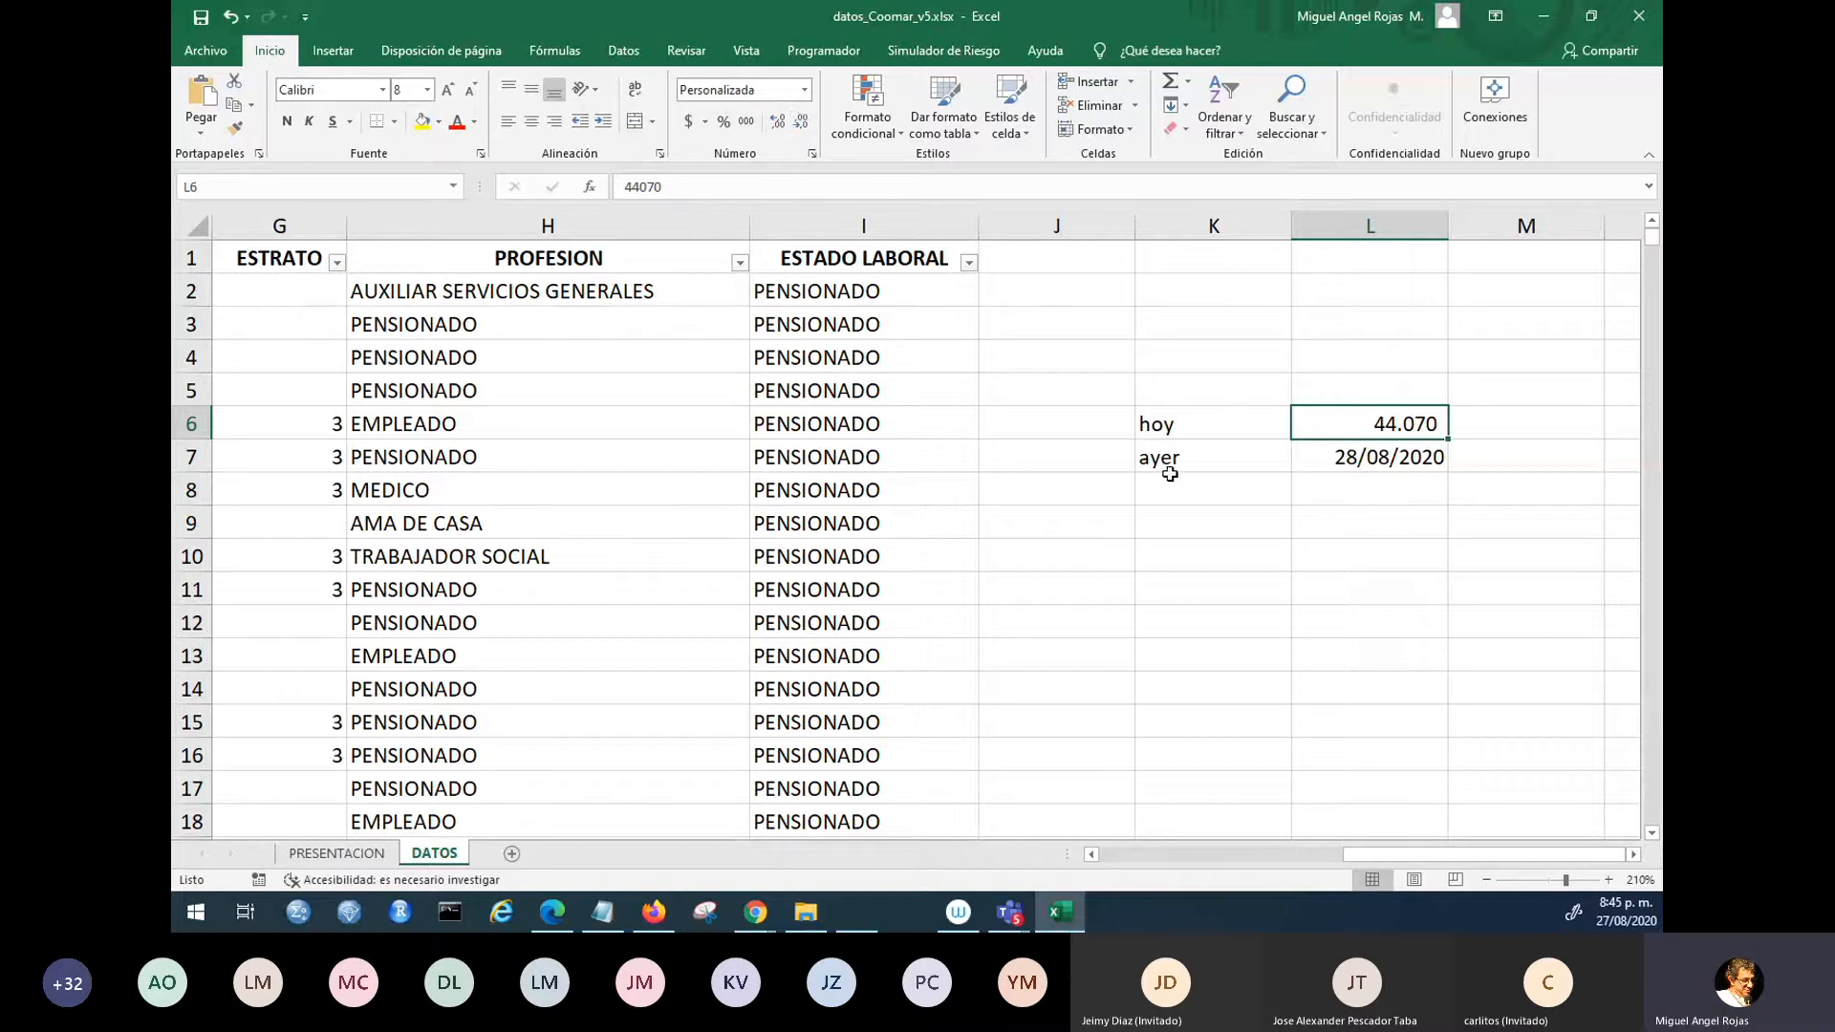
click(1421, 457)
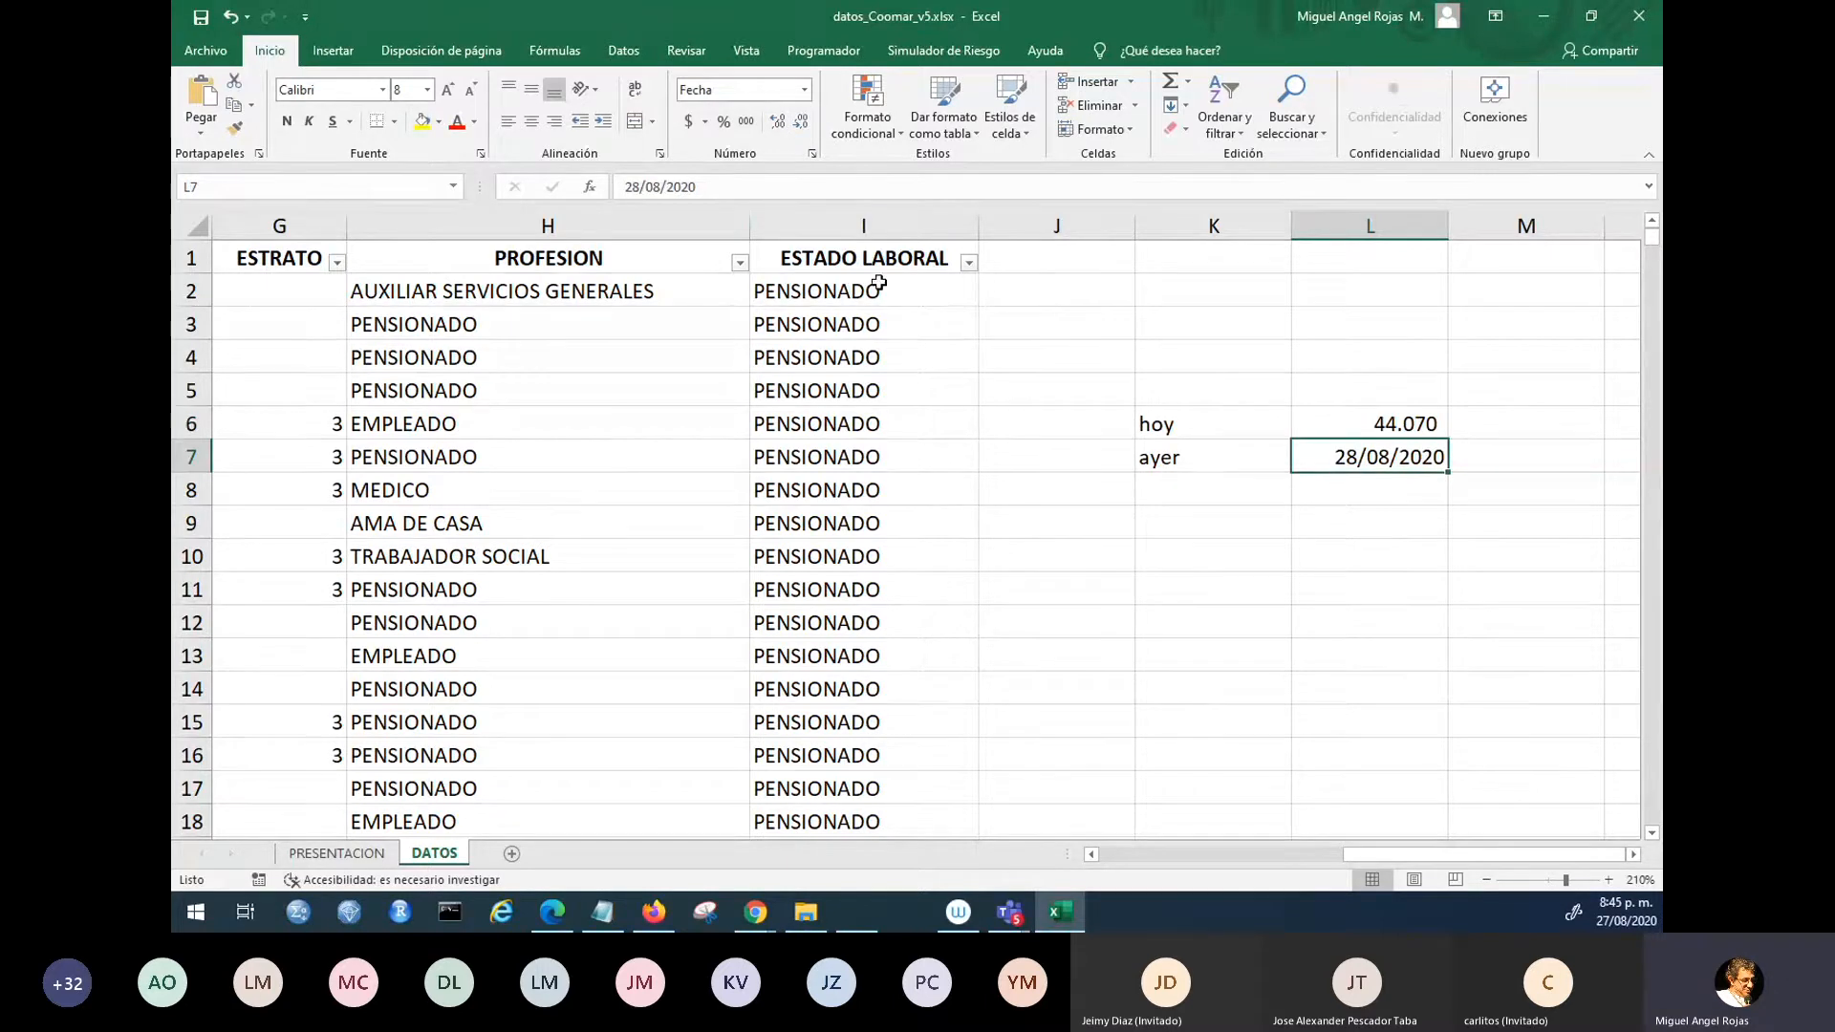
click(745, 125)
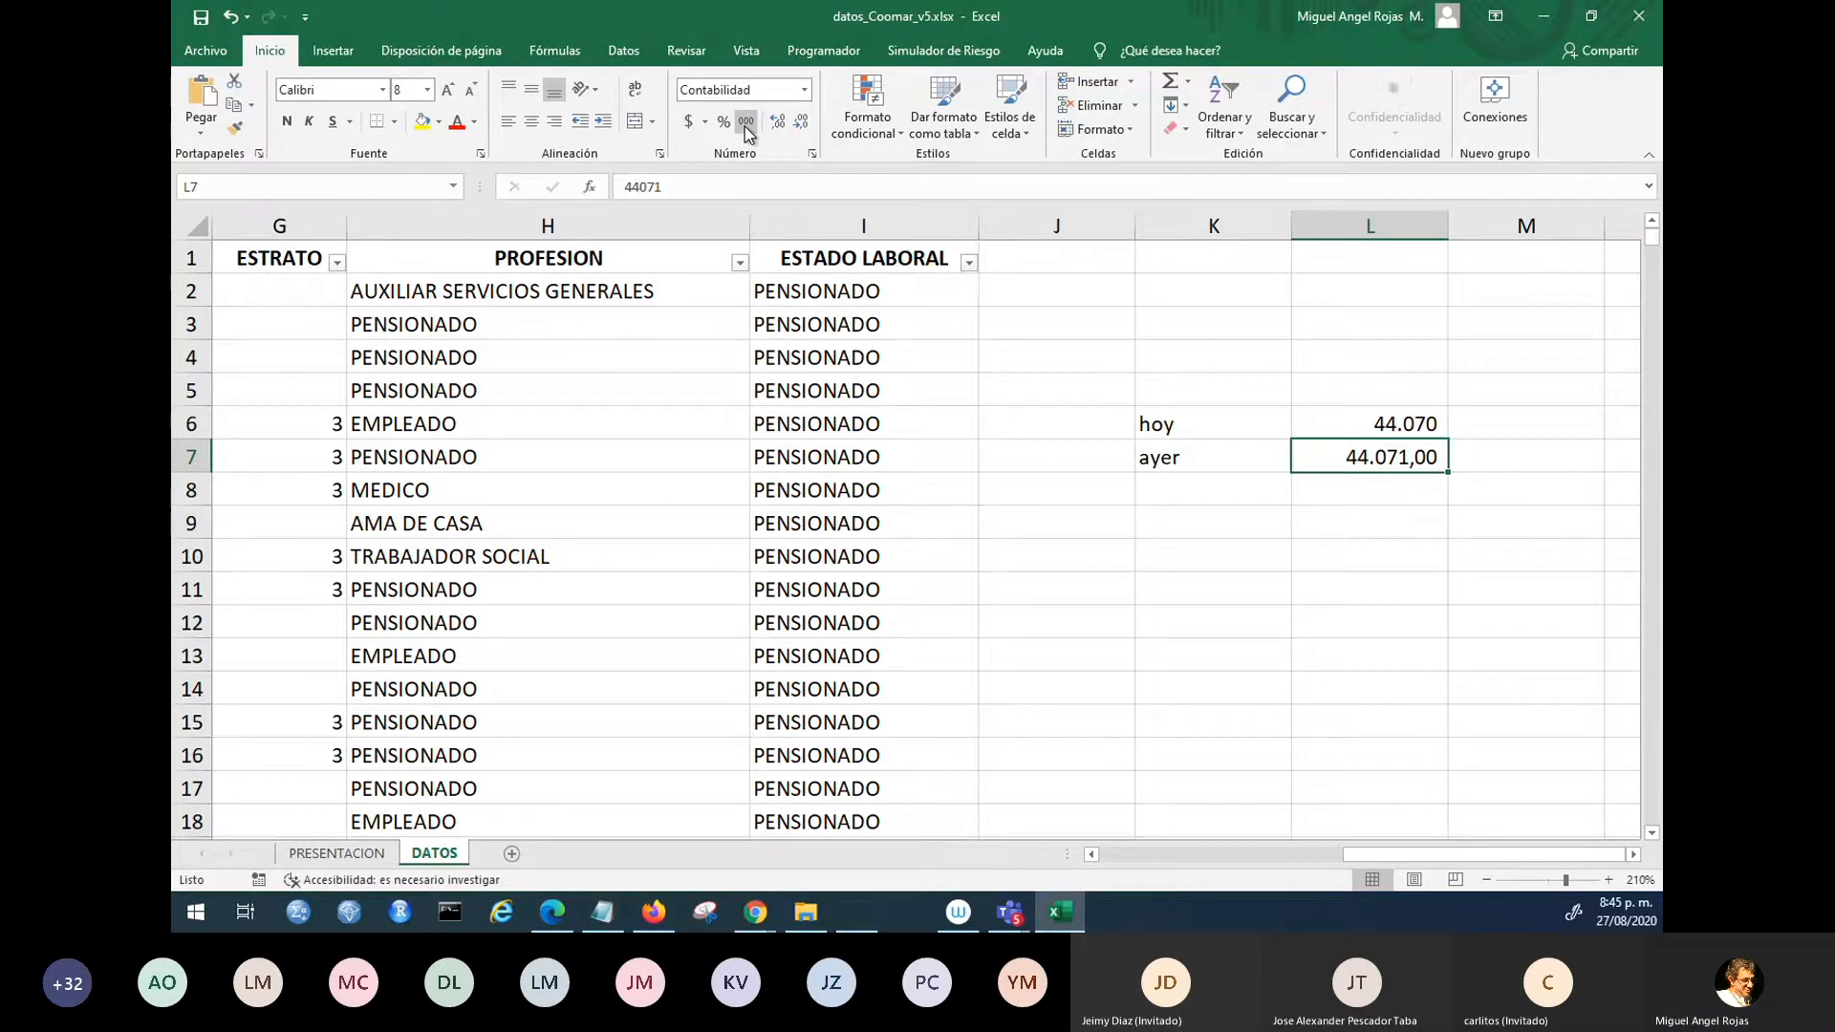
click(1359, 432)
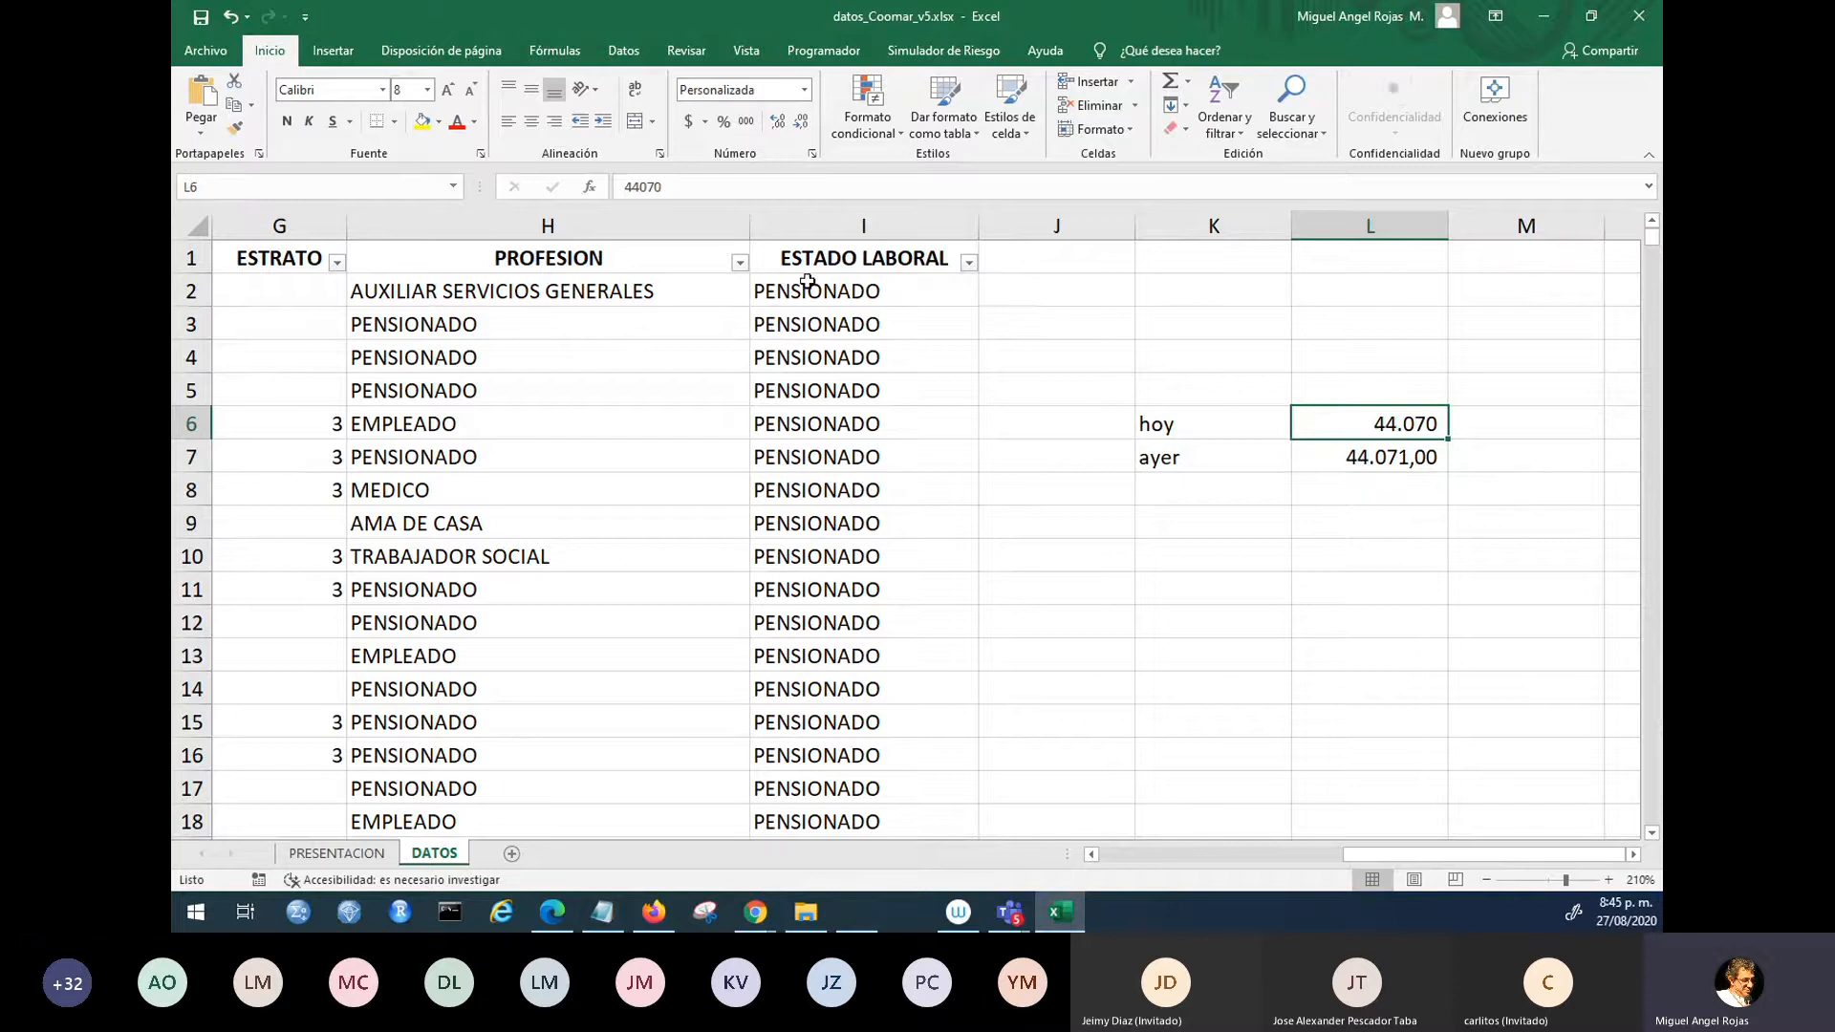
- Apply the short date format (Fecha corta) to cells L6 to L8
drag(1330, 423, 1335, 494)
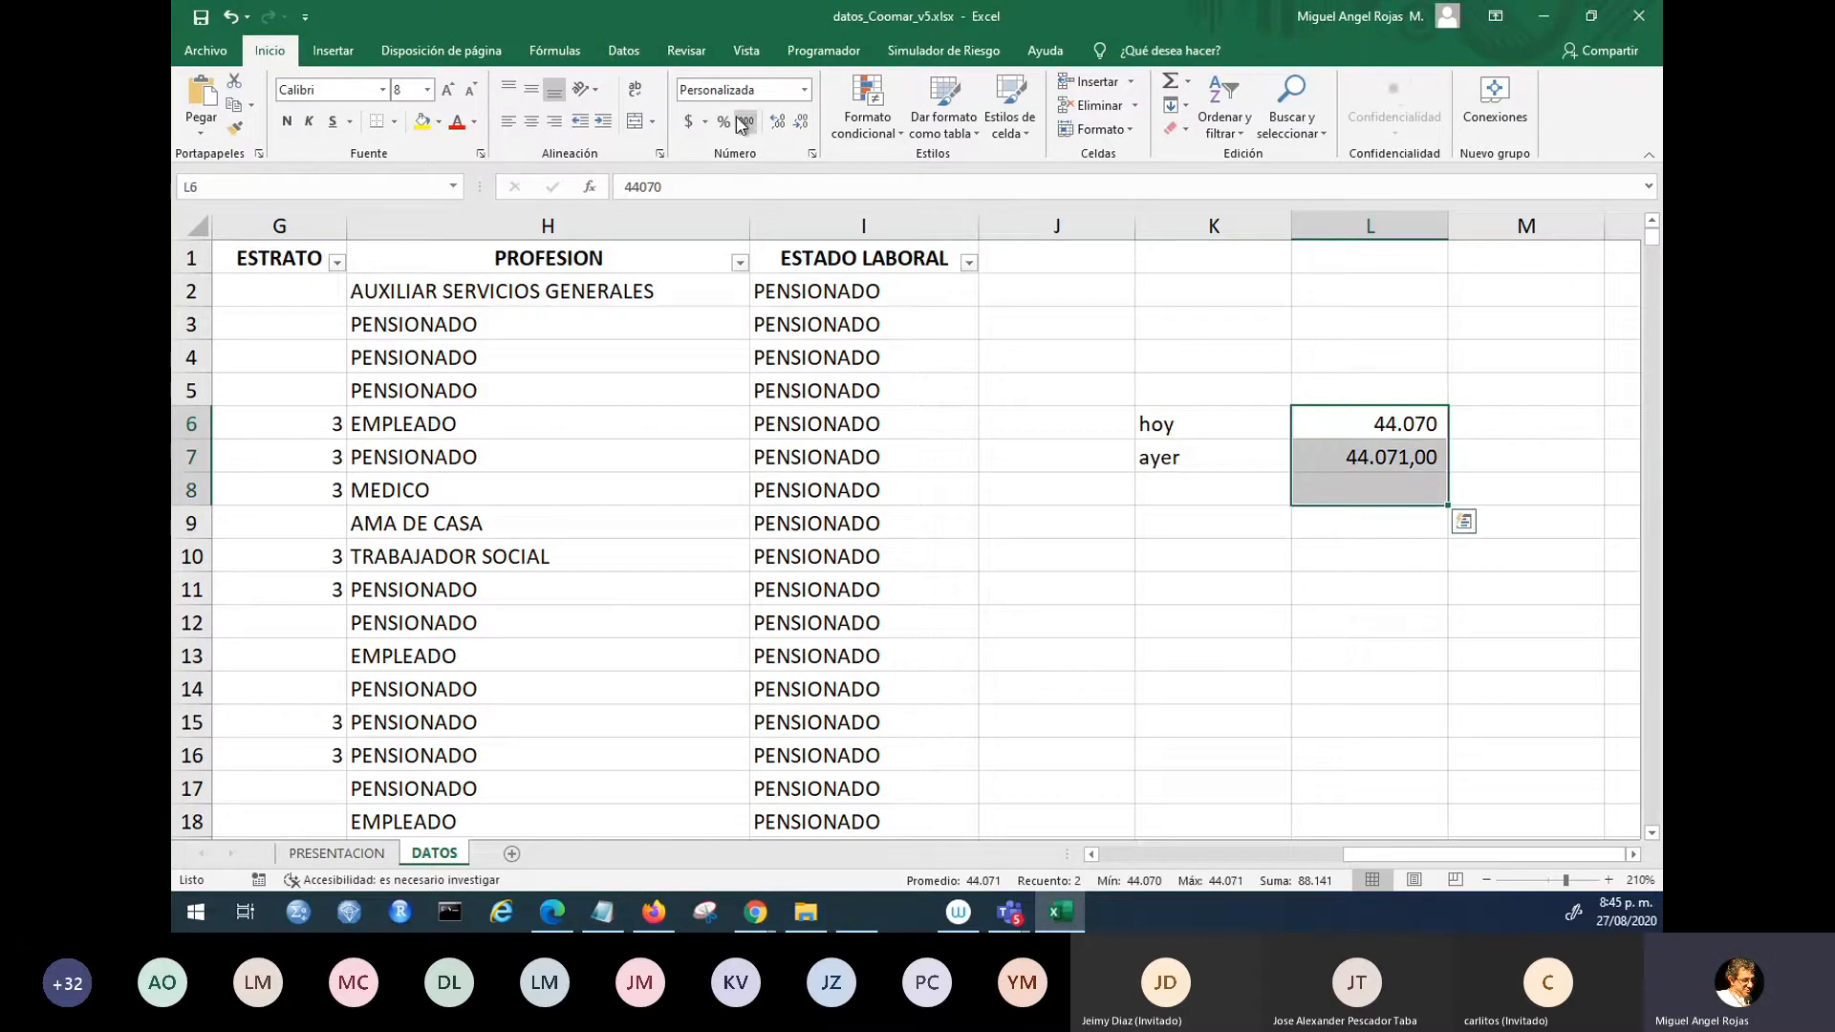
click(759, 93)
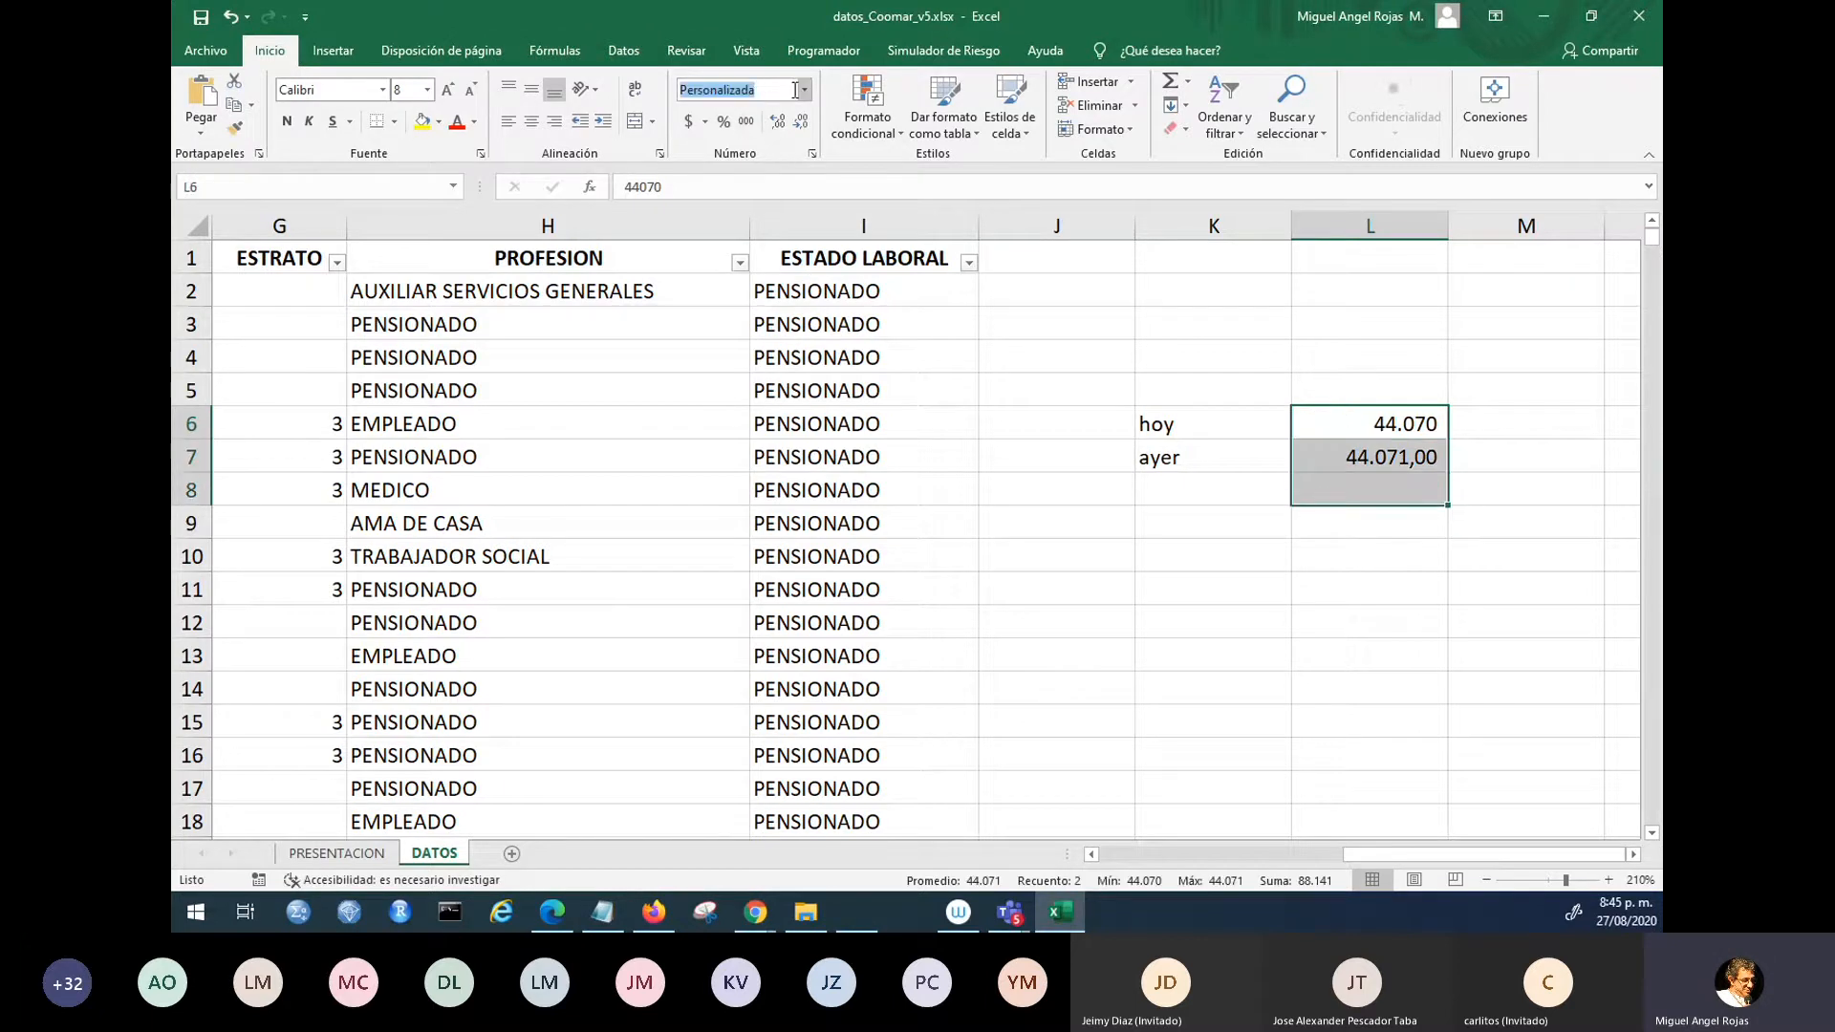
click(806, 90)
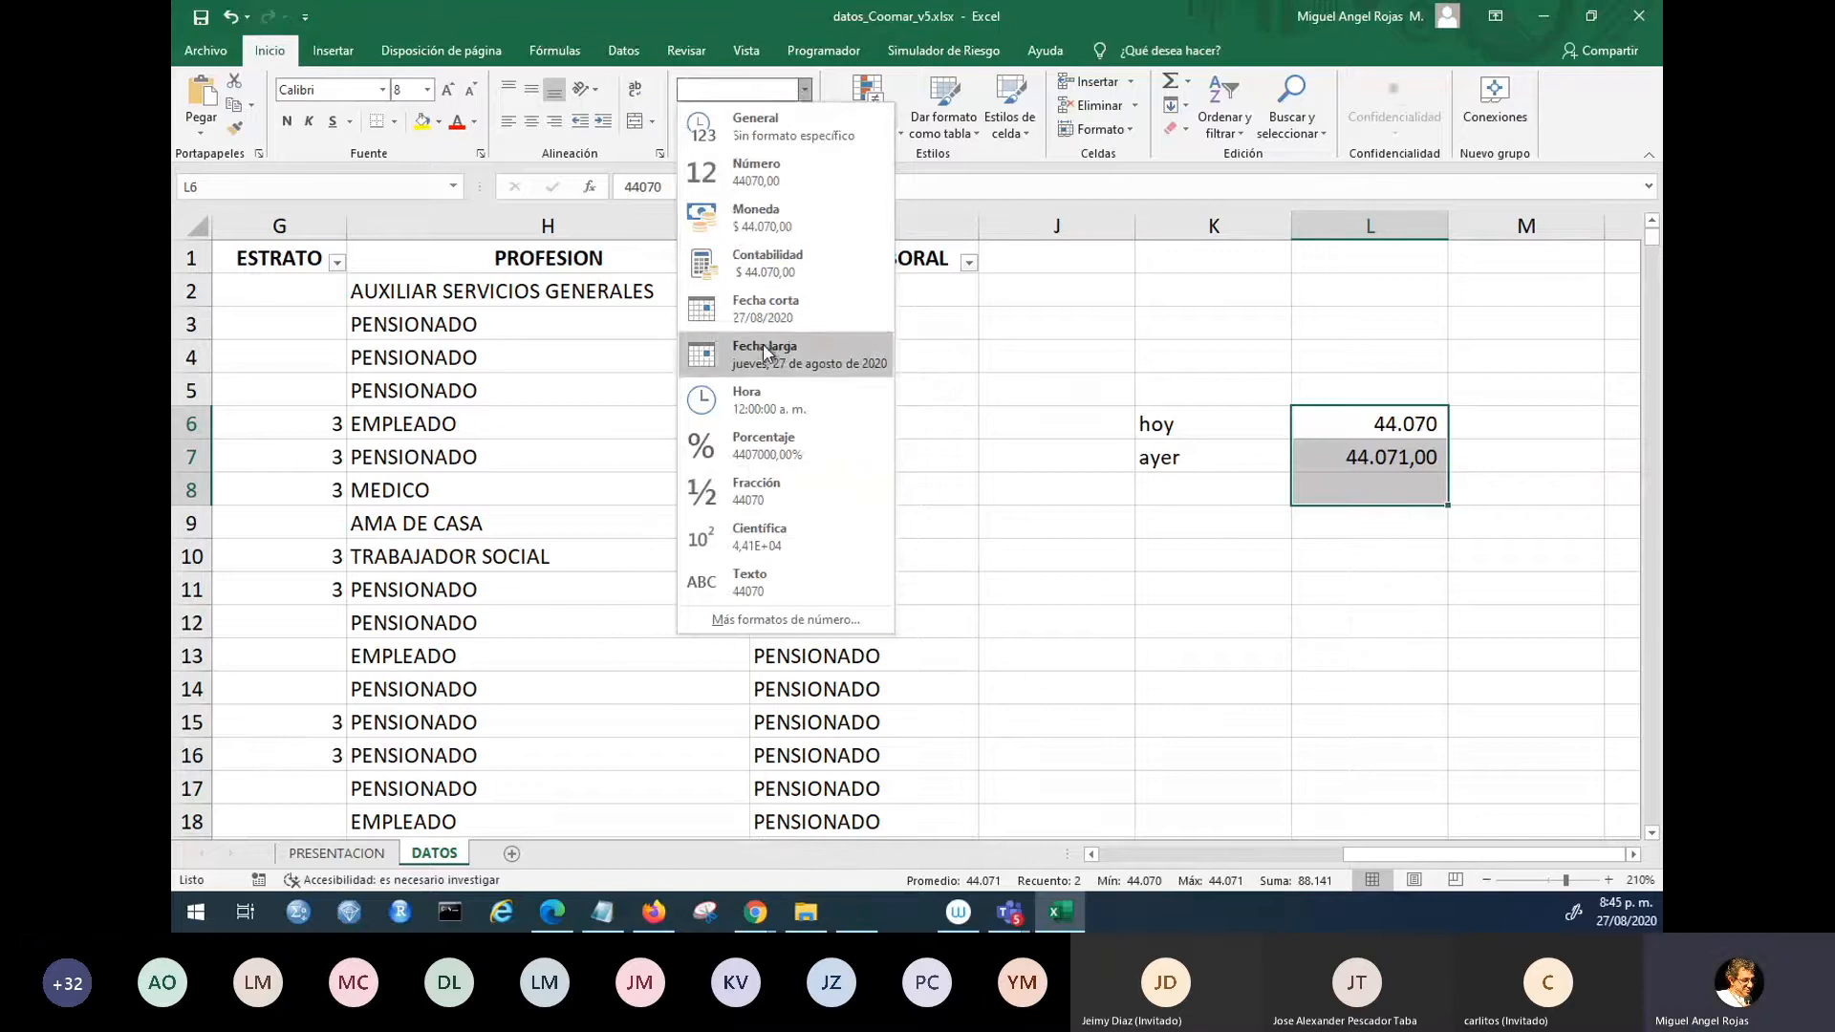
click(767, 317)
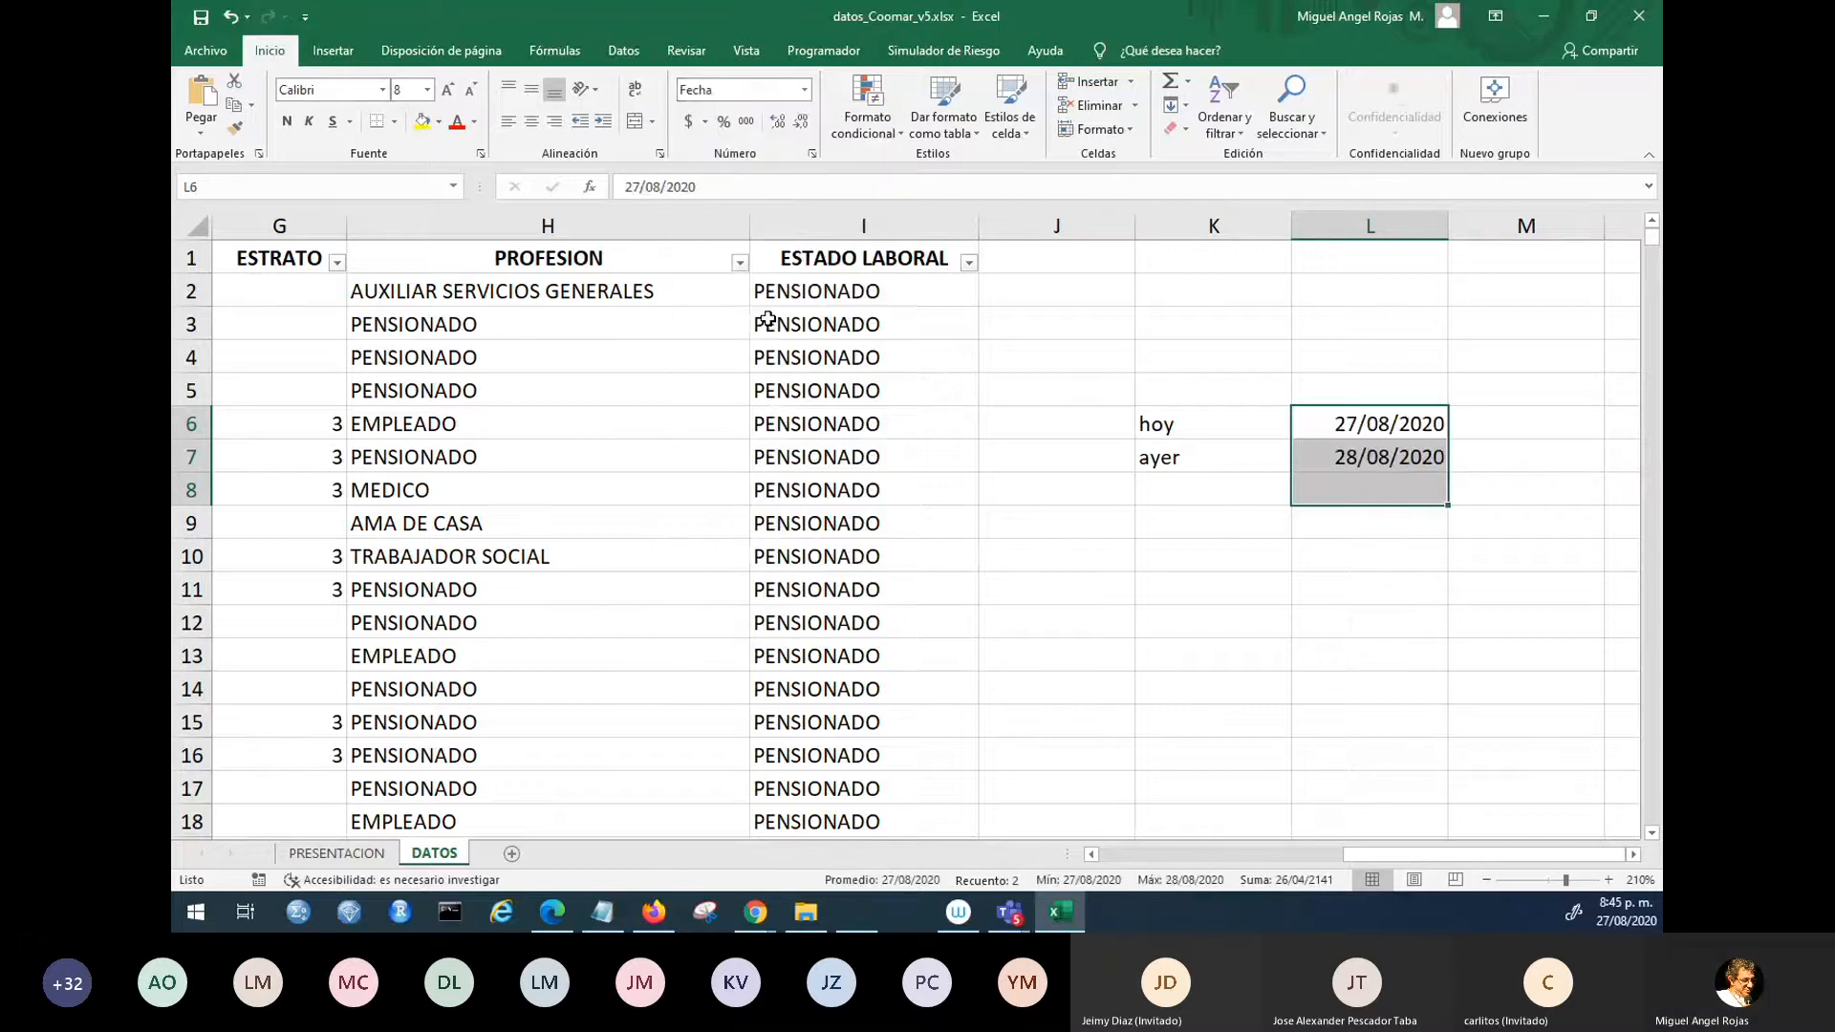
- Correct the "ayer" date in L7 to 26/08/2020
click(1360, 461)
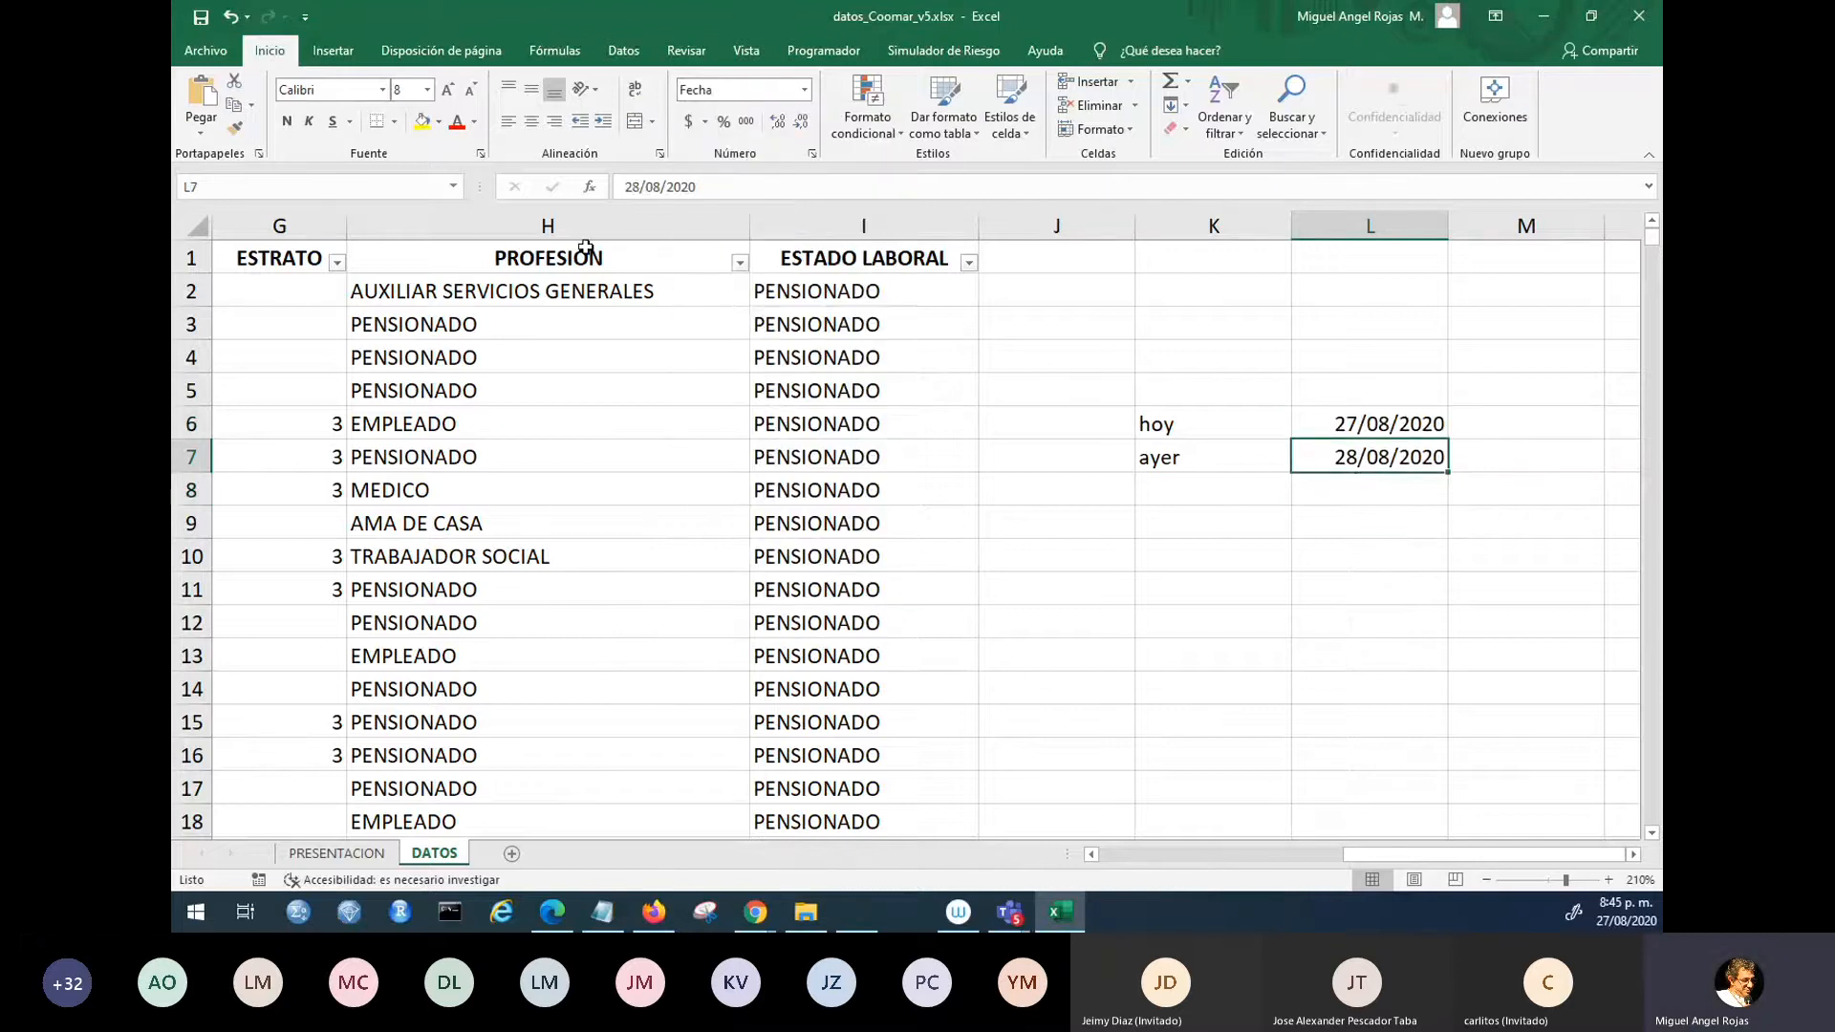
key(F2)
key(Left)
key(Left)
key(Left)
key(Left)
key(Left)
key(Left)
key(Left)
key(Left)
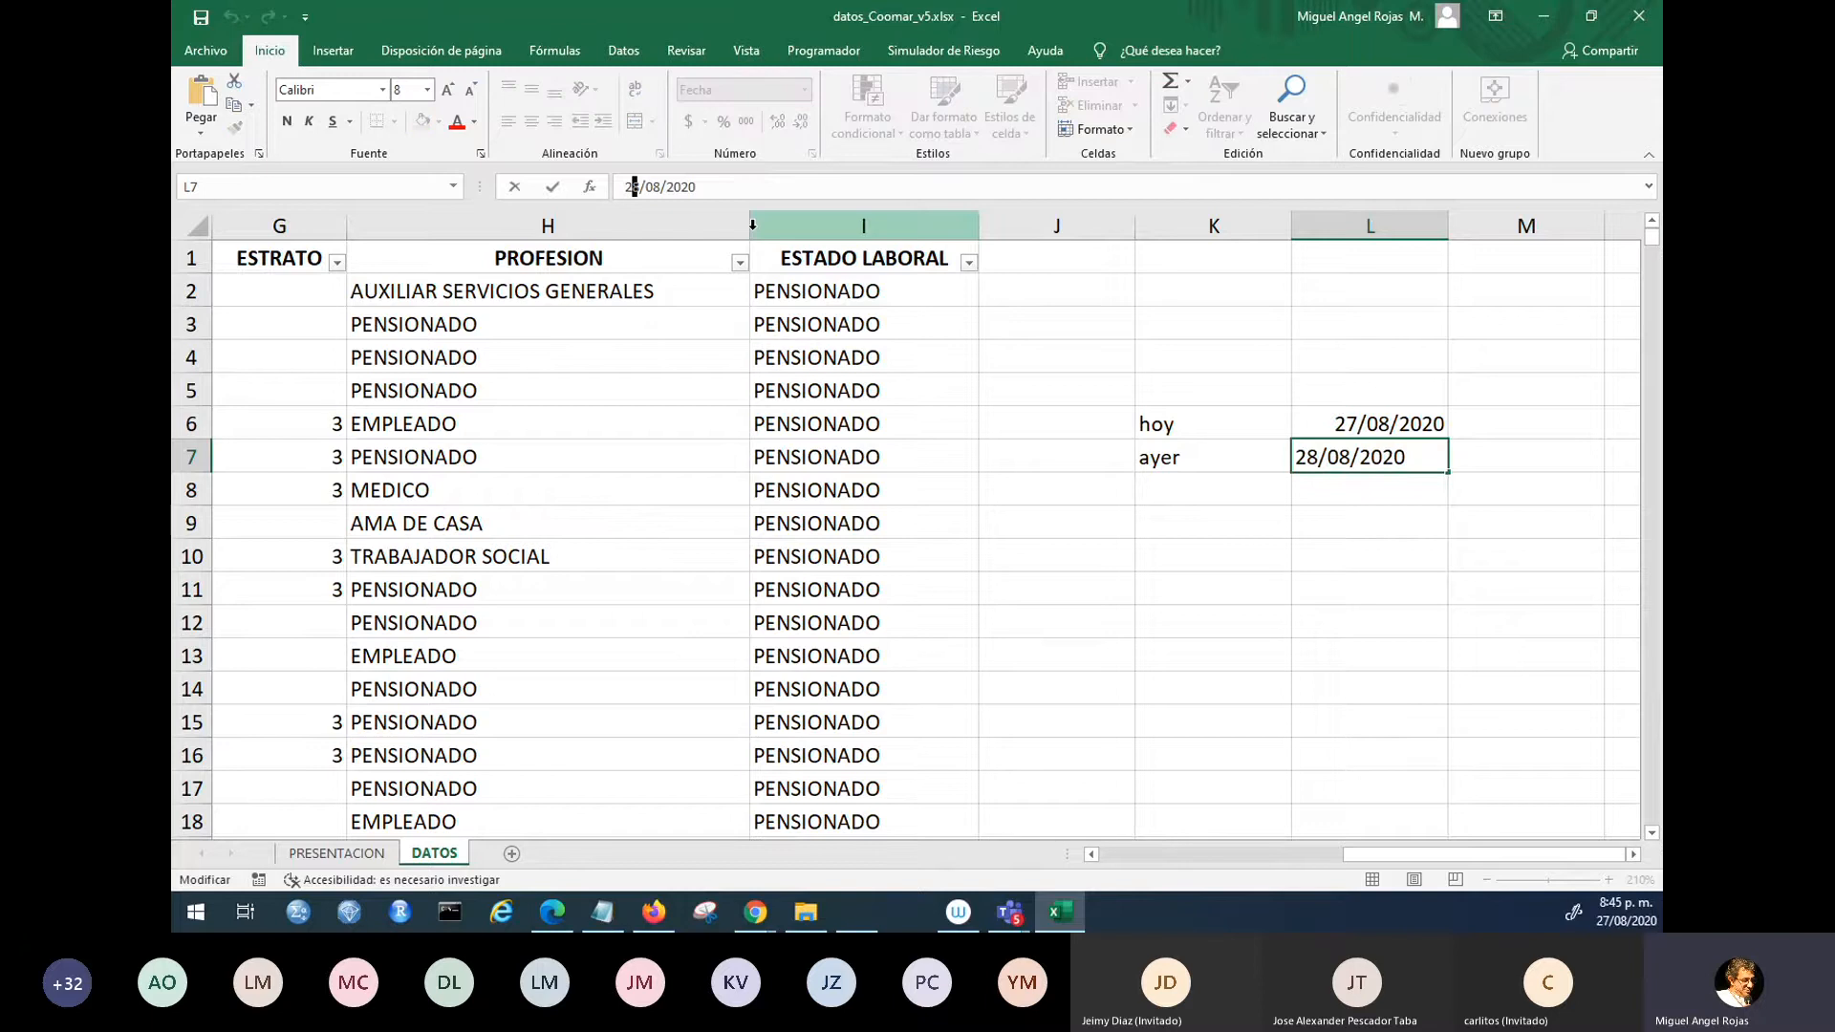
key(BackSpace)
text(6)
key(Return)
- Add the label "mñana" in K5 with the date 28/8/20 beside it in L5
key(Up)
key(Up)
key(Up)
key(Left)
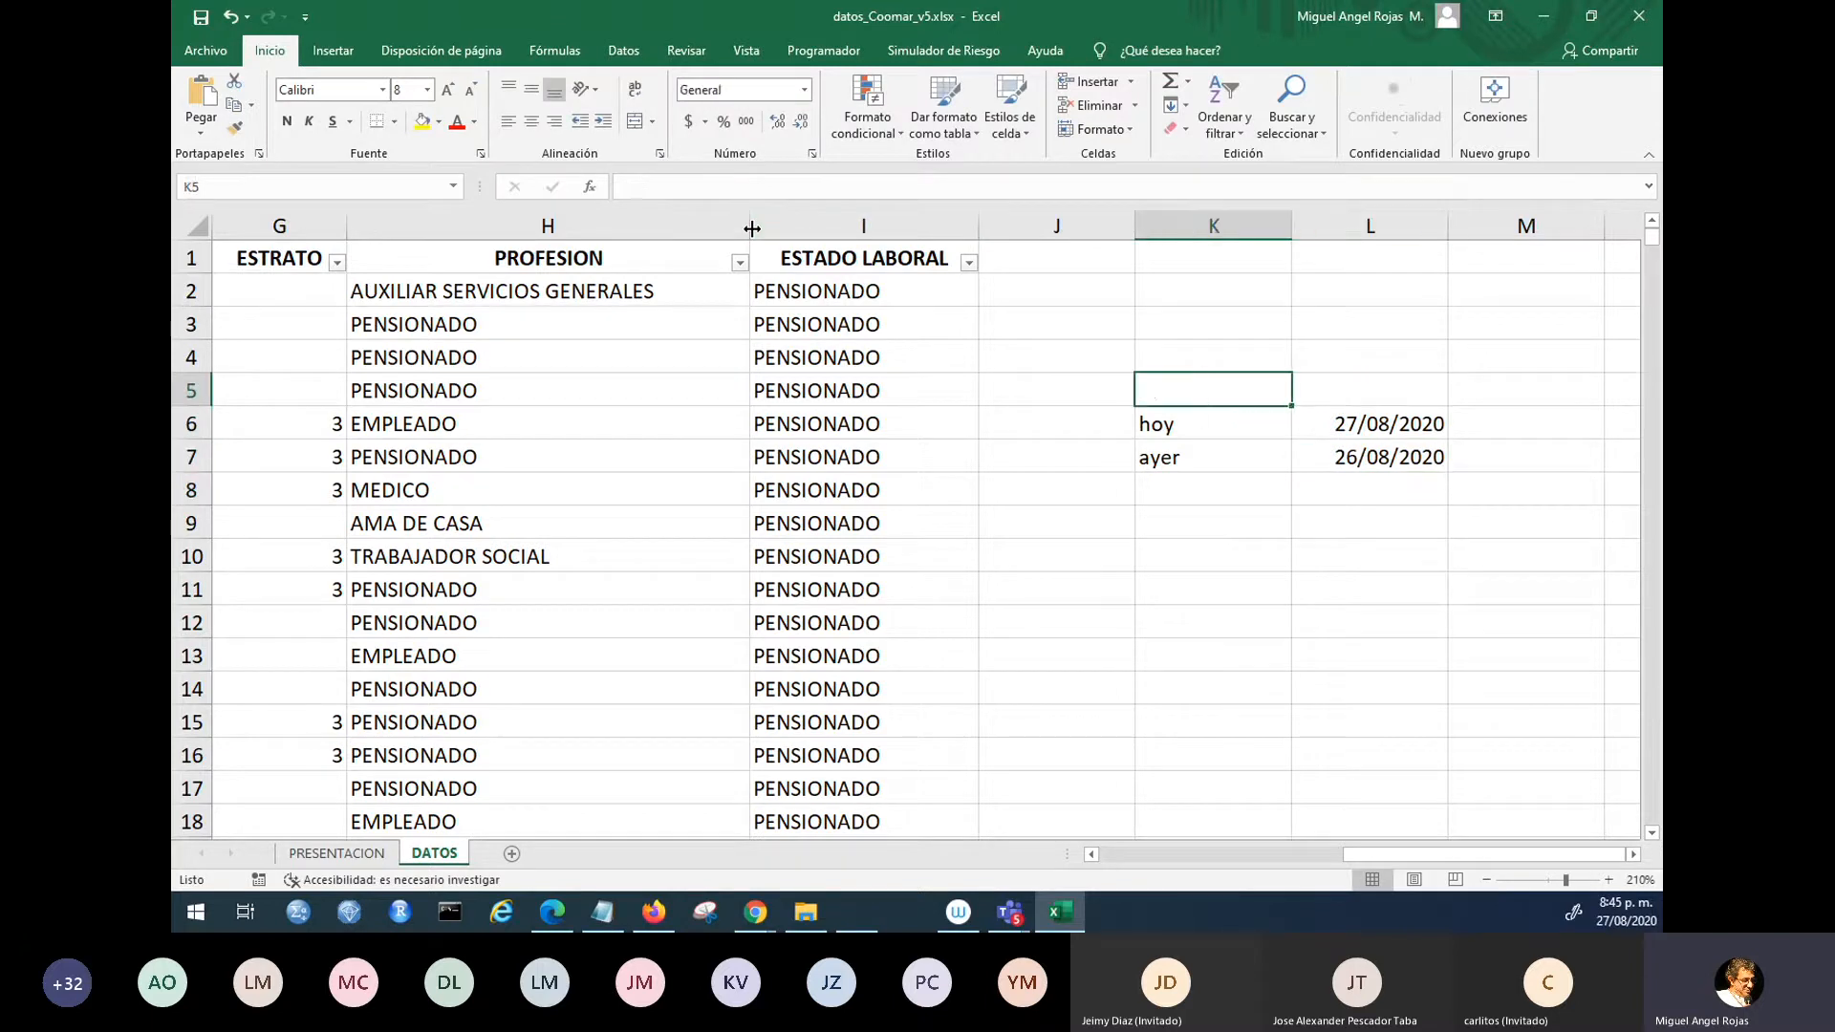
text(mñana)
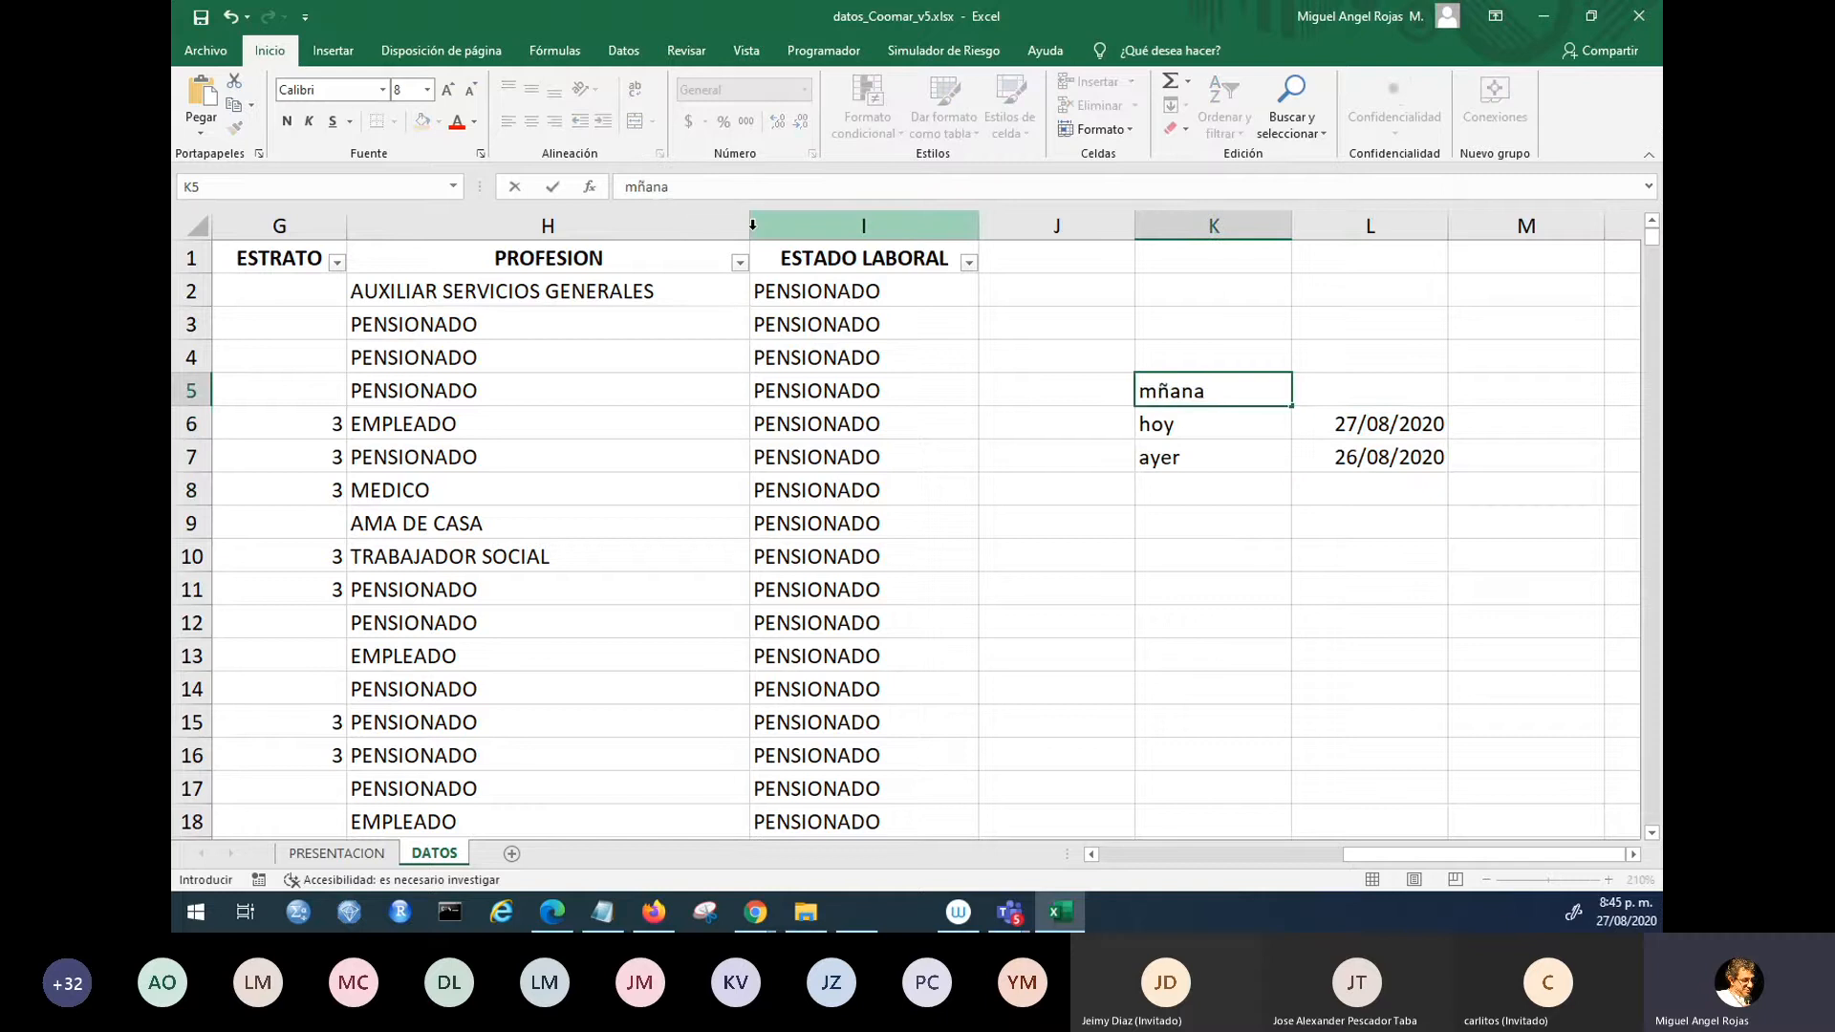
key(Tab)
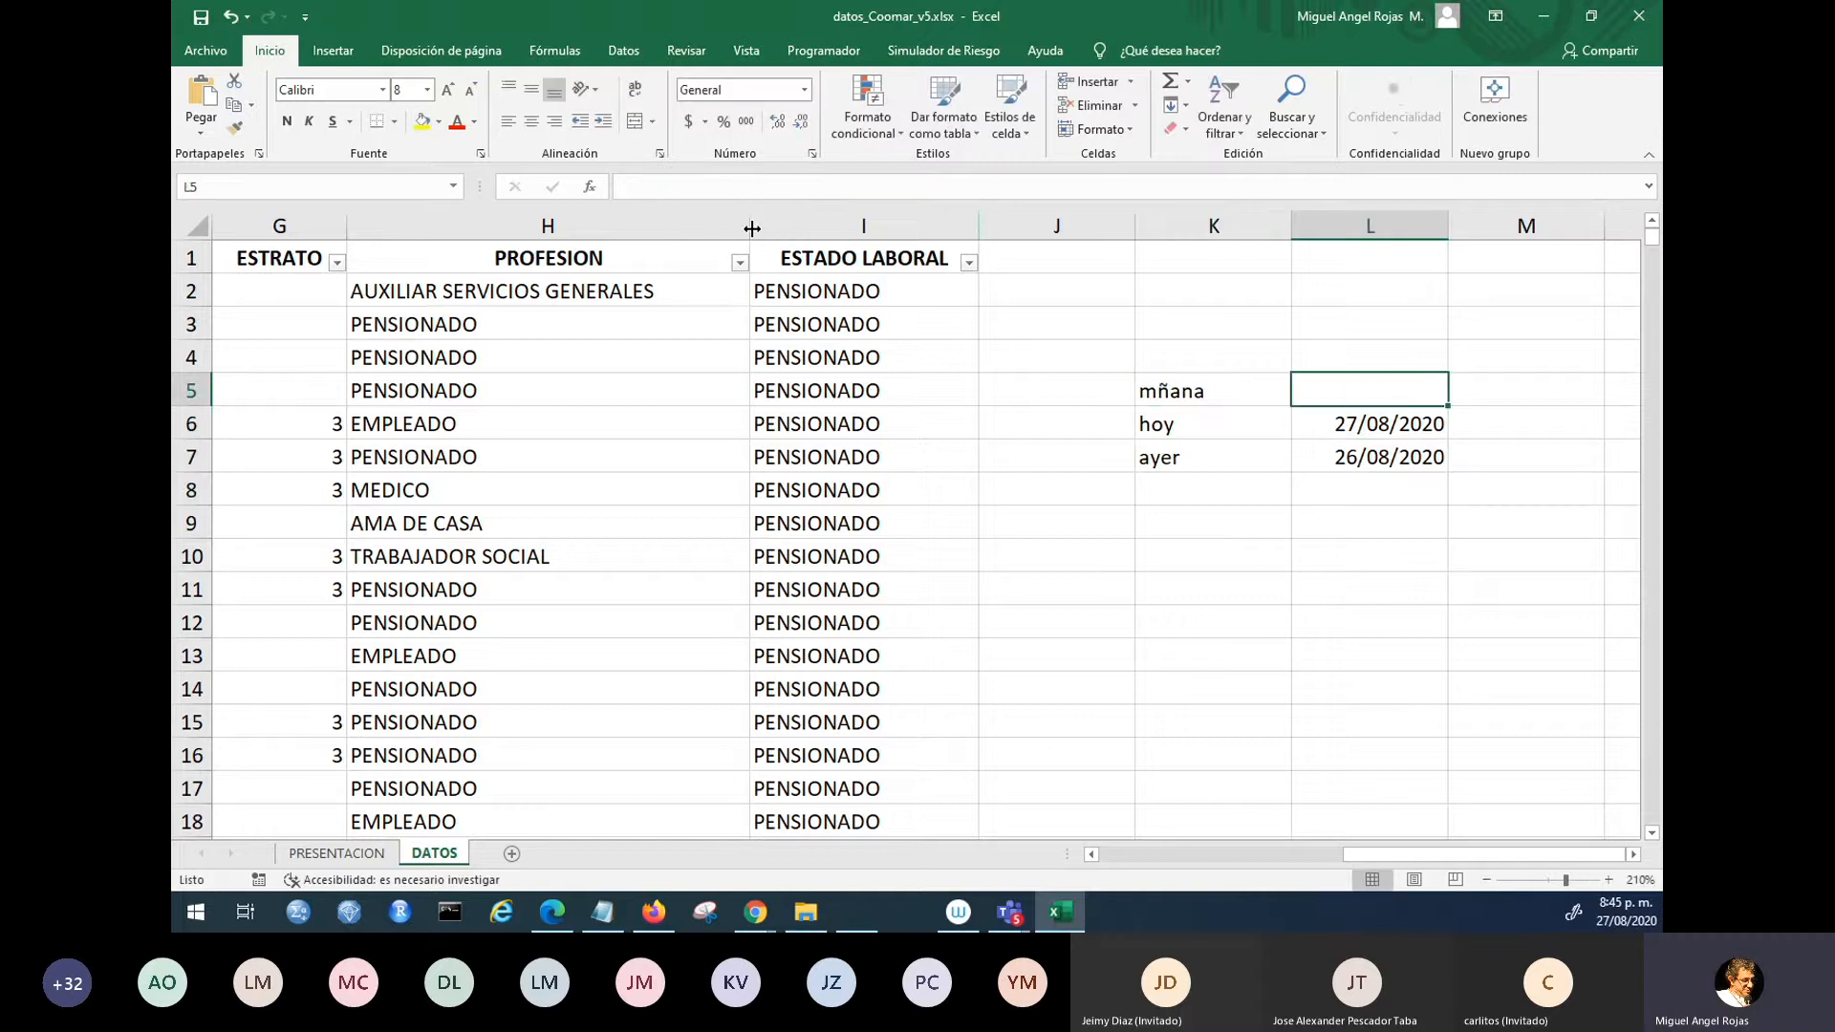
text(28/8/20)
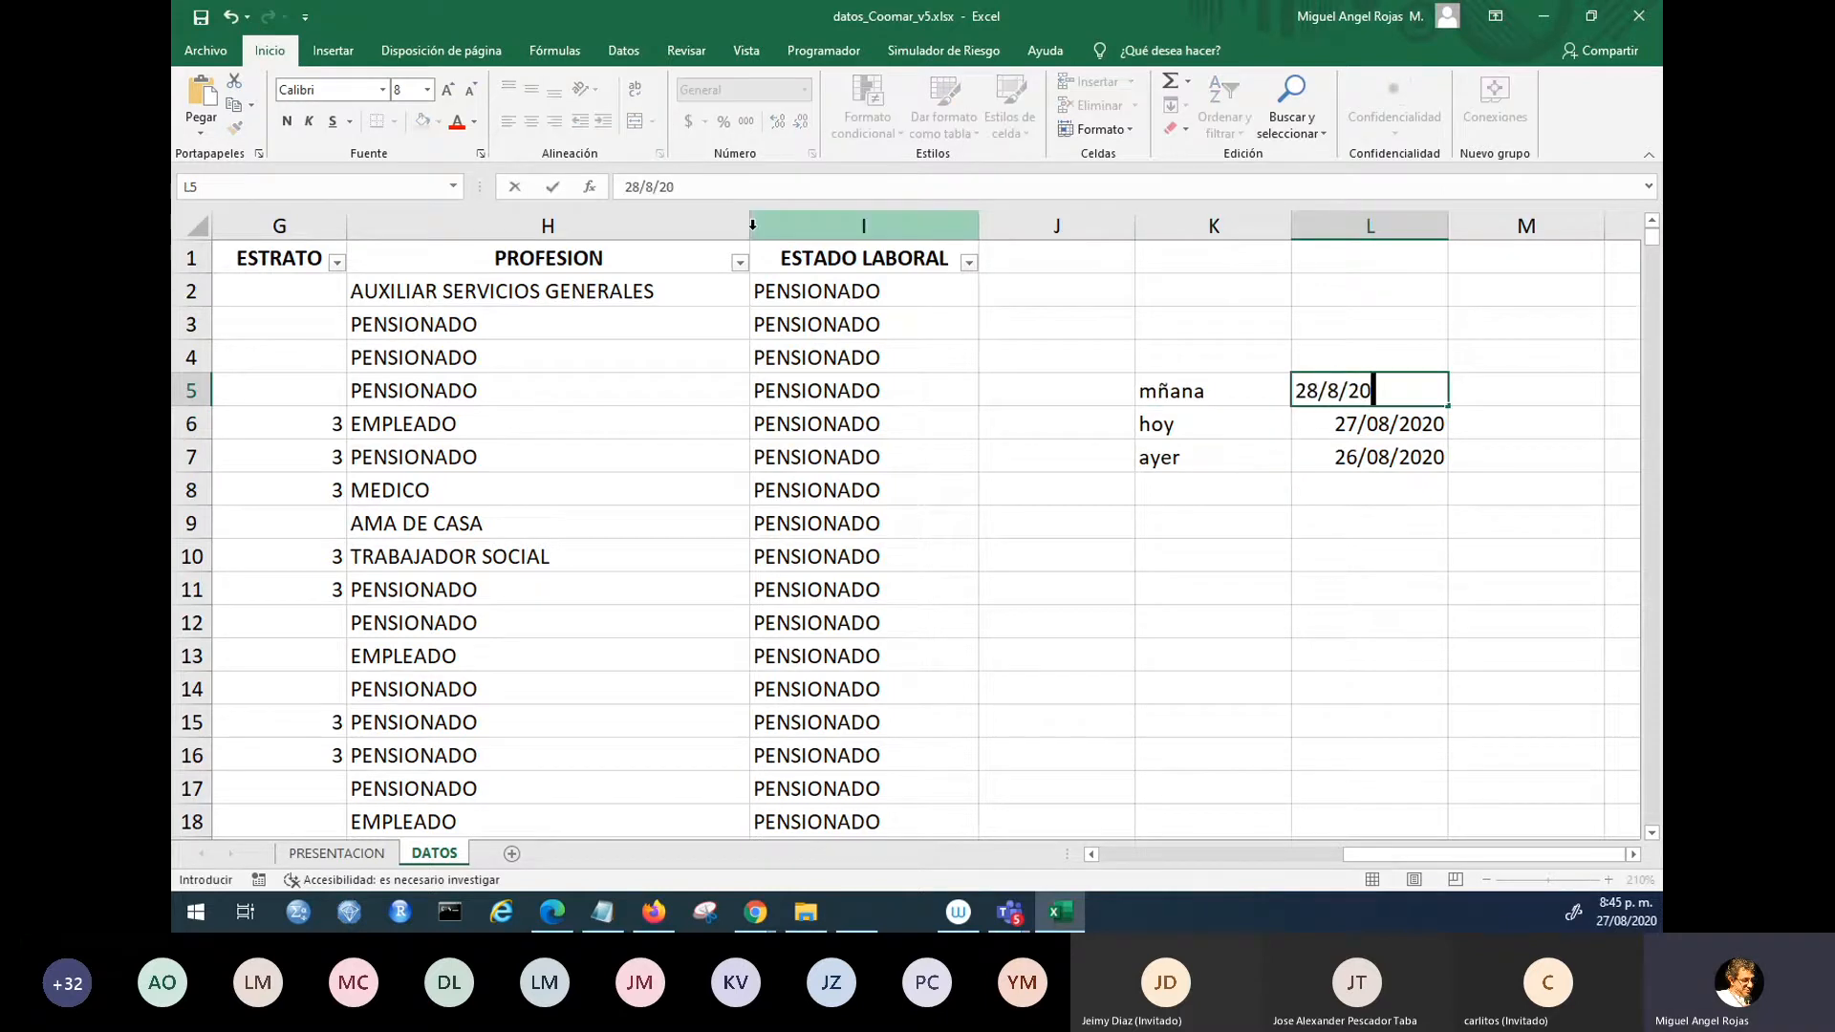
key(Return)
- Apply the thousands-style number format to the three dates in L5 to L7 and remove both decimals
drag(1353, 386, 1357, 457)
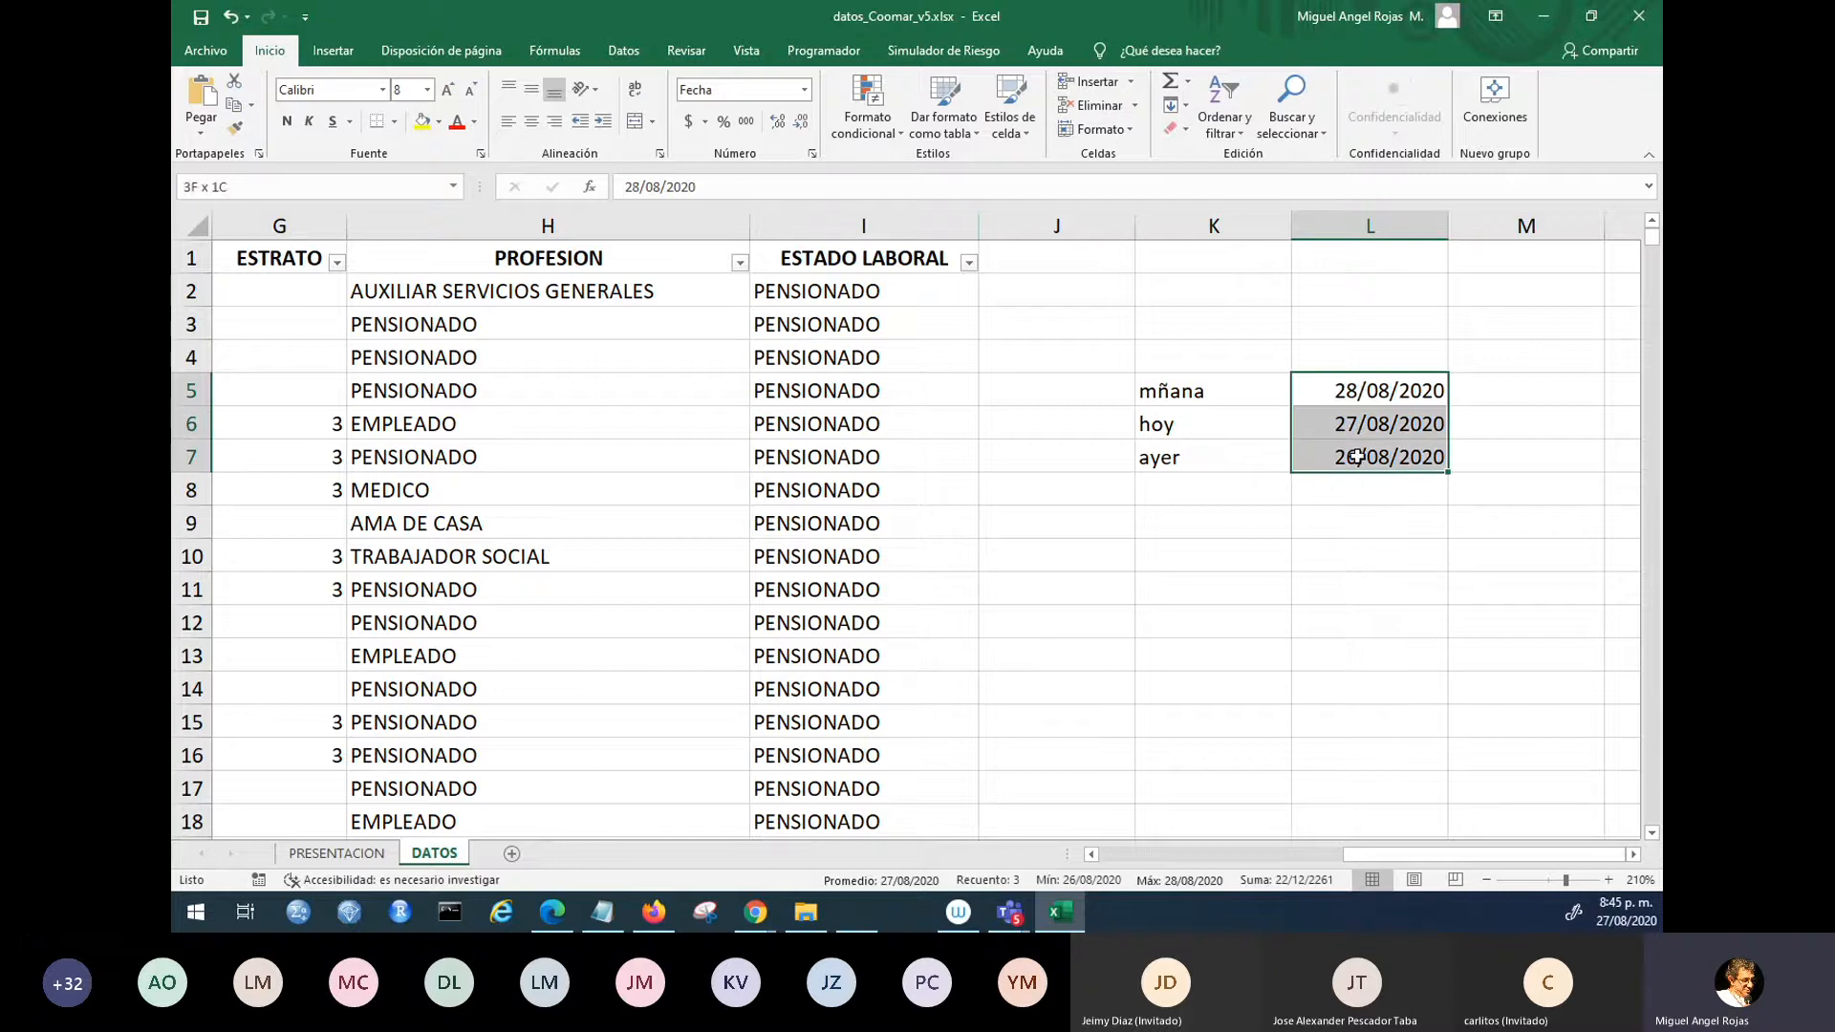
click(746, 121)
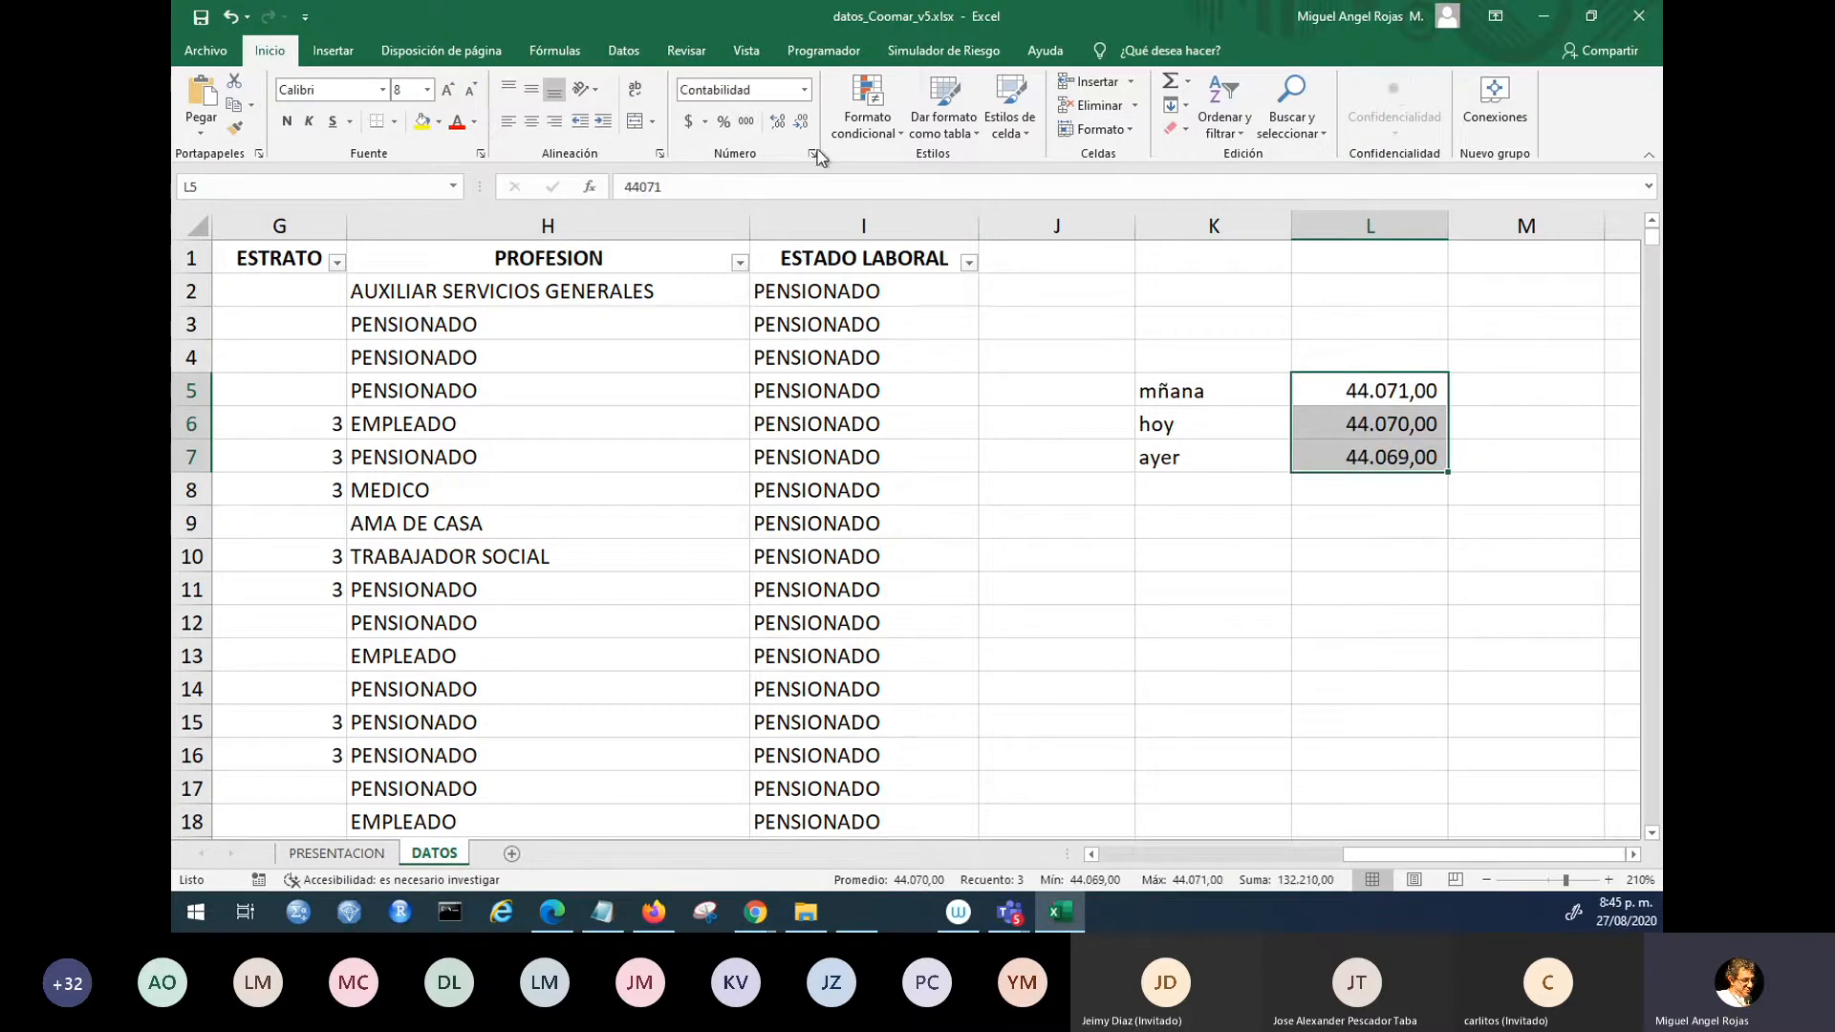
click(801, 122)
click(800, 121)
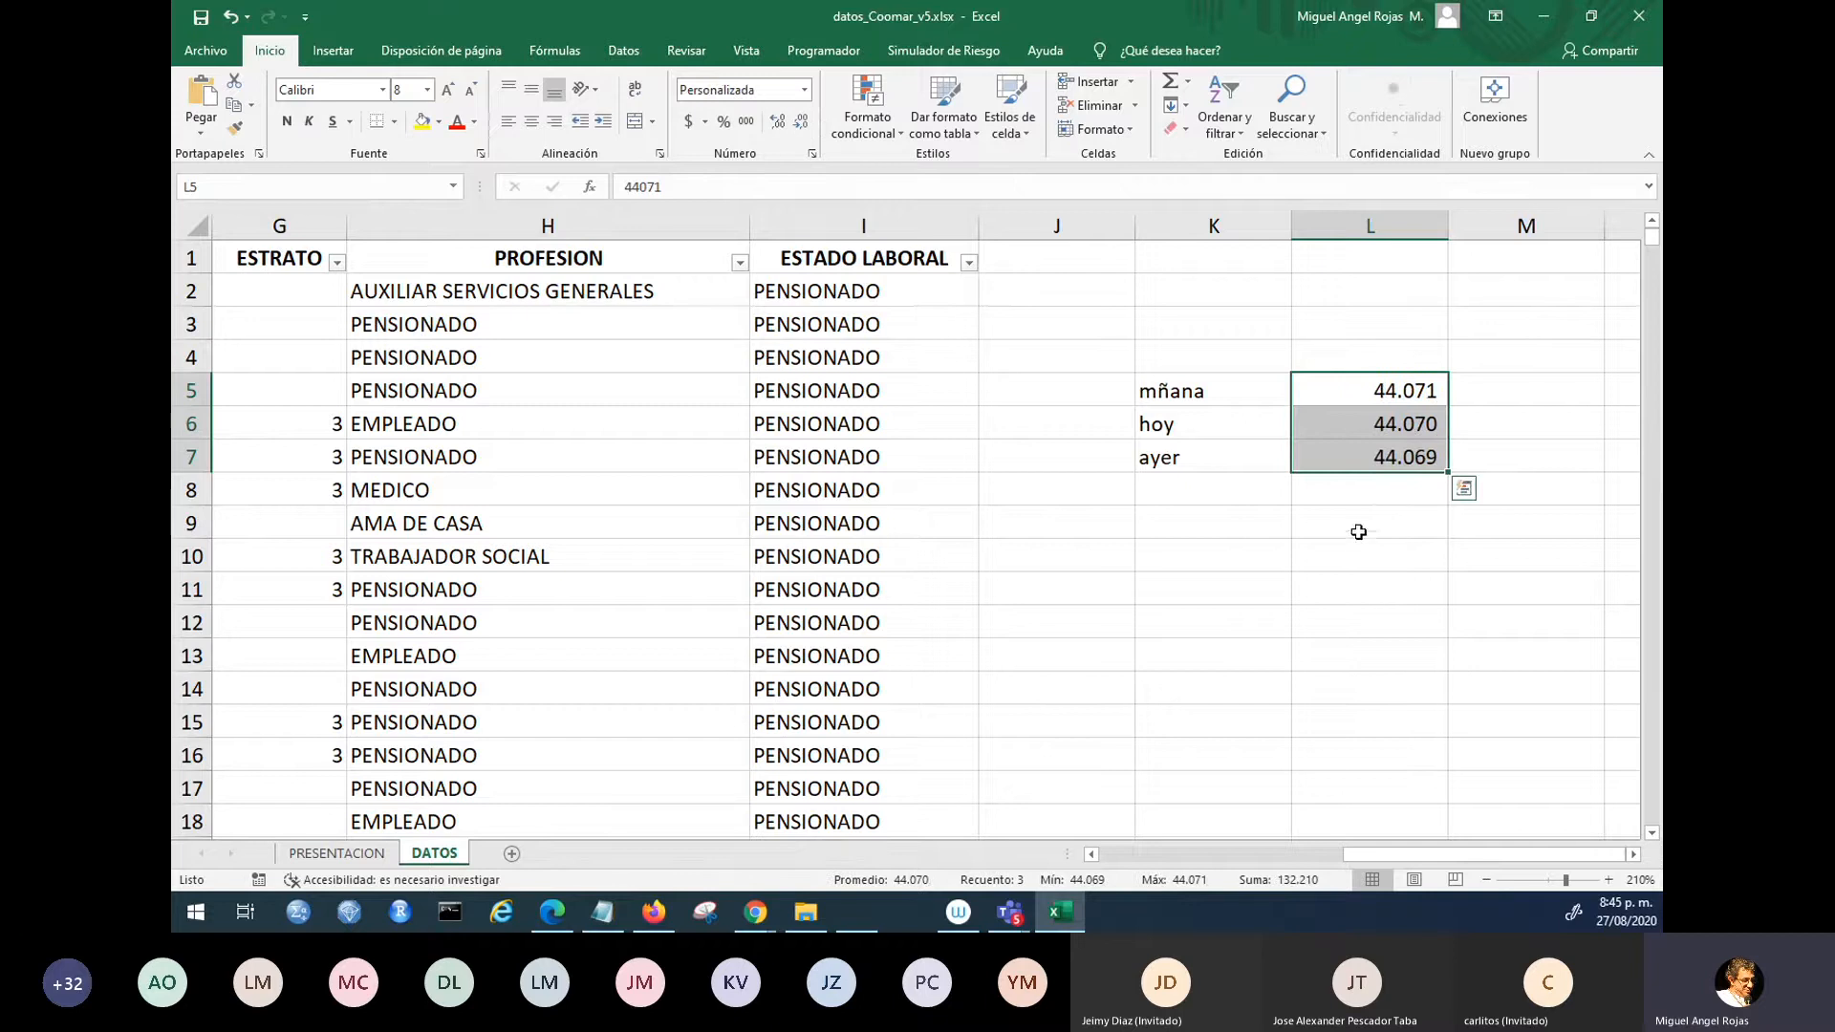
- Compare the numbers in L5 to L7, and apply the short date format (Fecha corta) to L5
click(1366, 429)
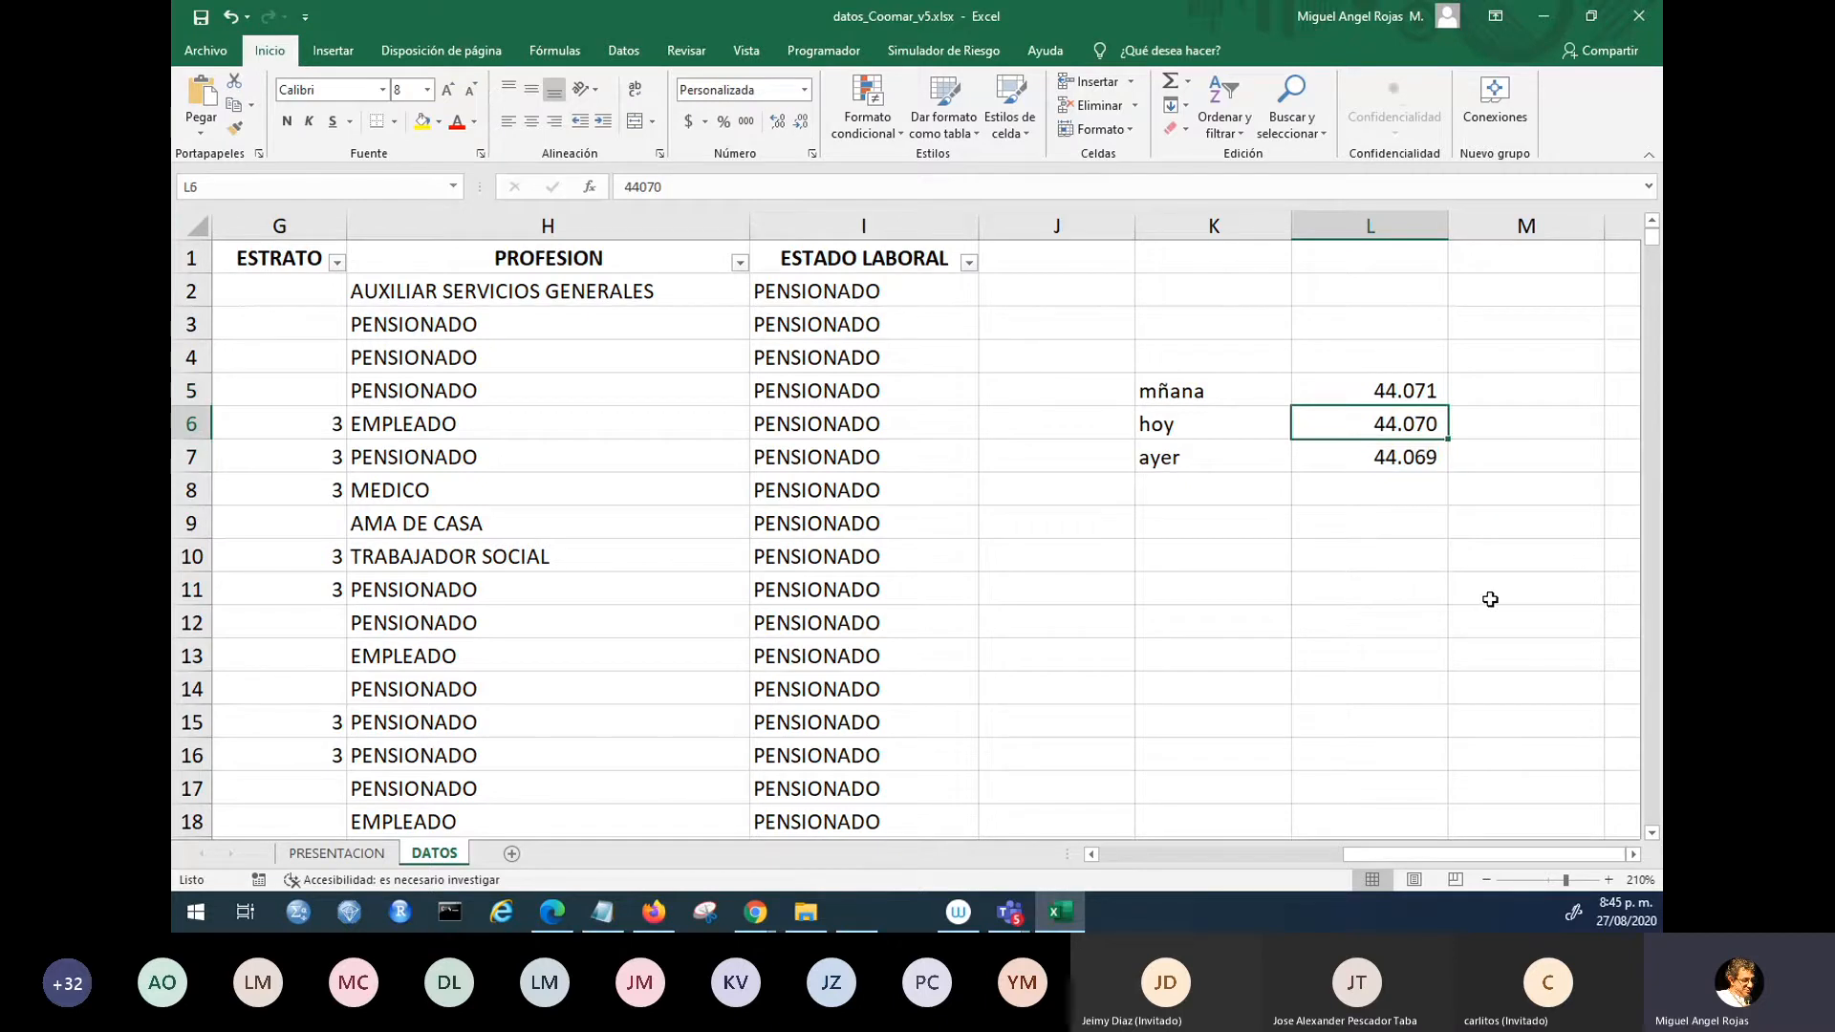
click(1403, 389)
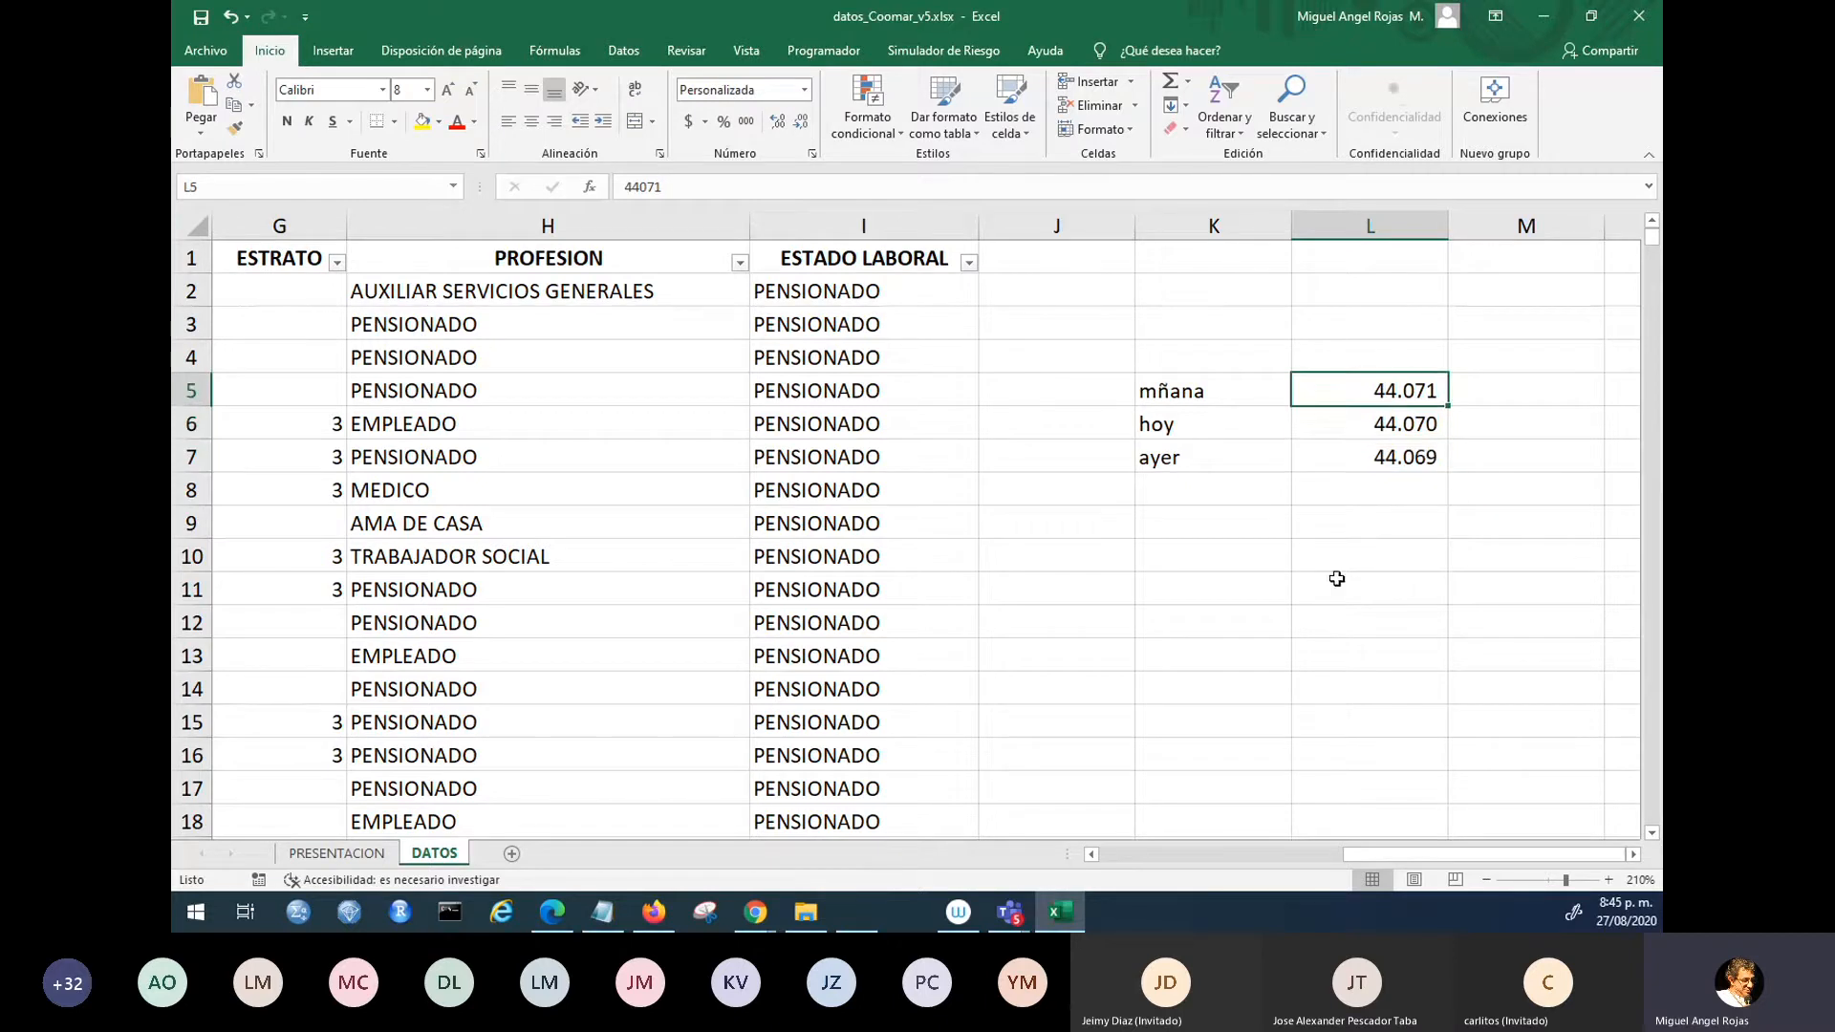
click(1323, 460)
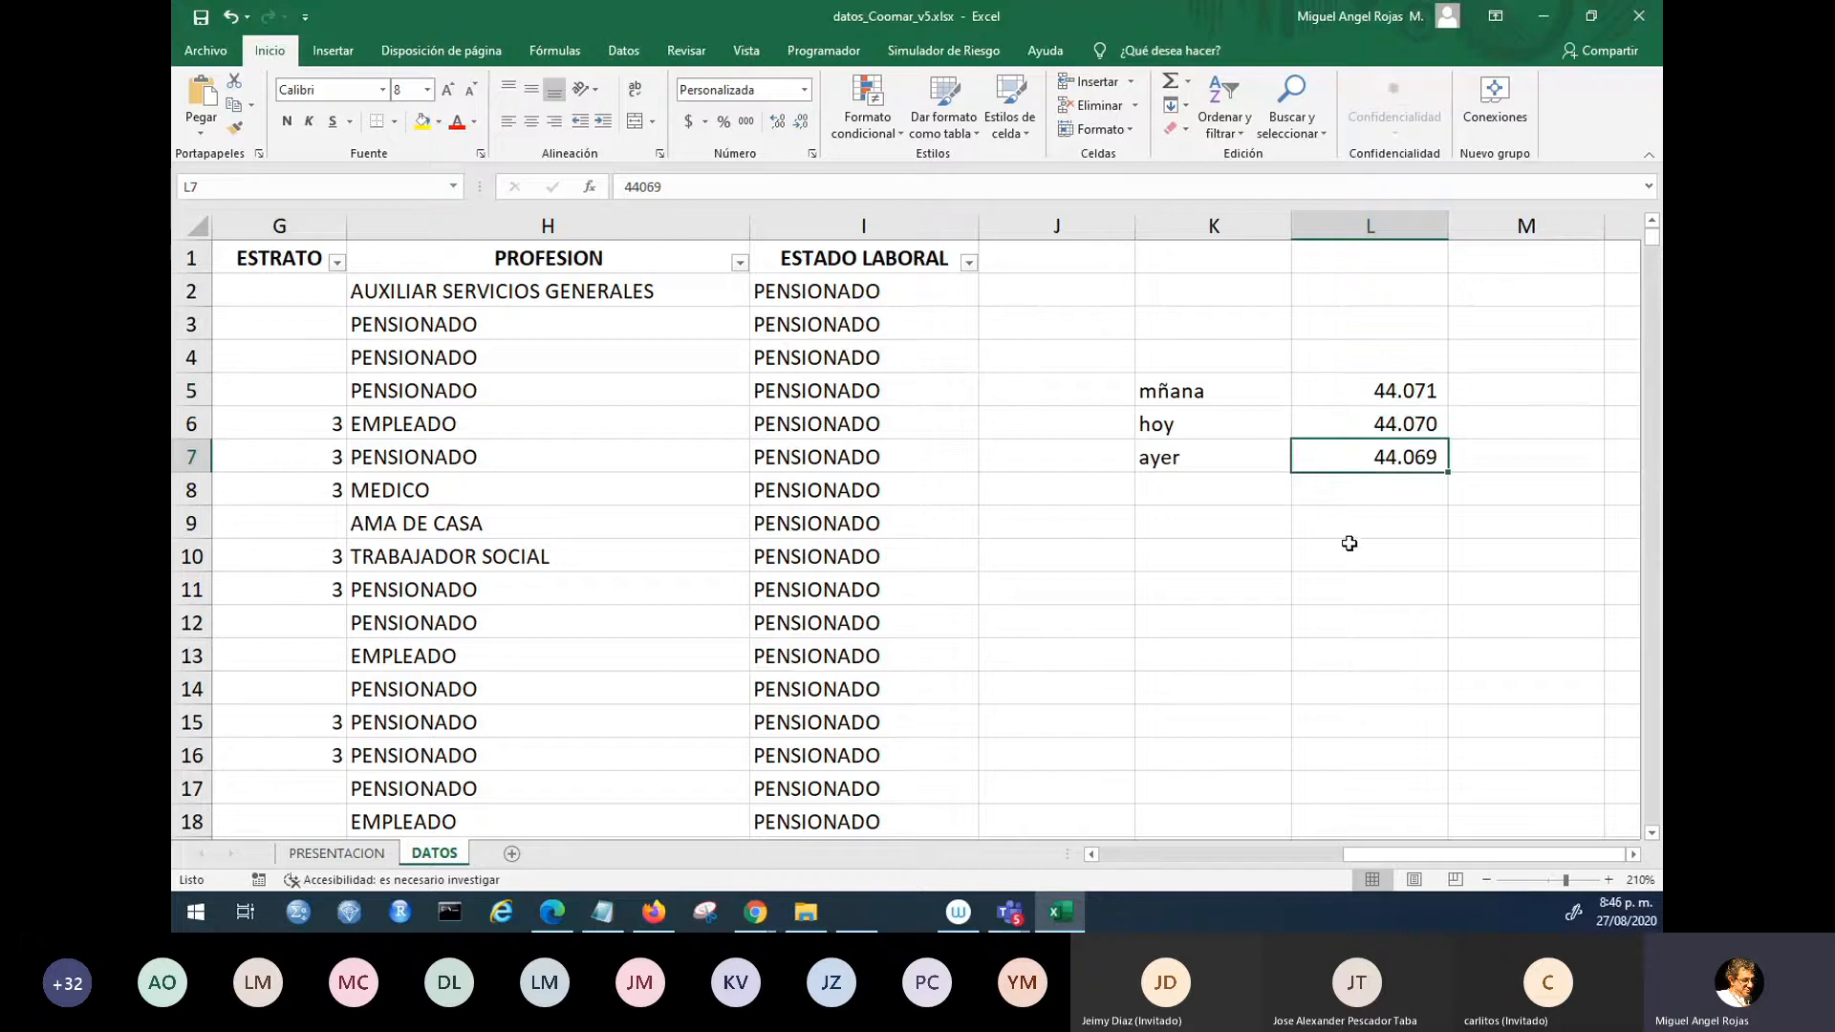
click(1357, 355)
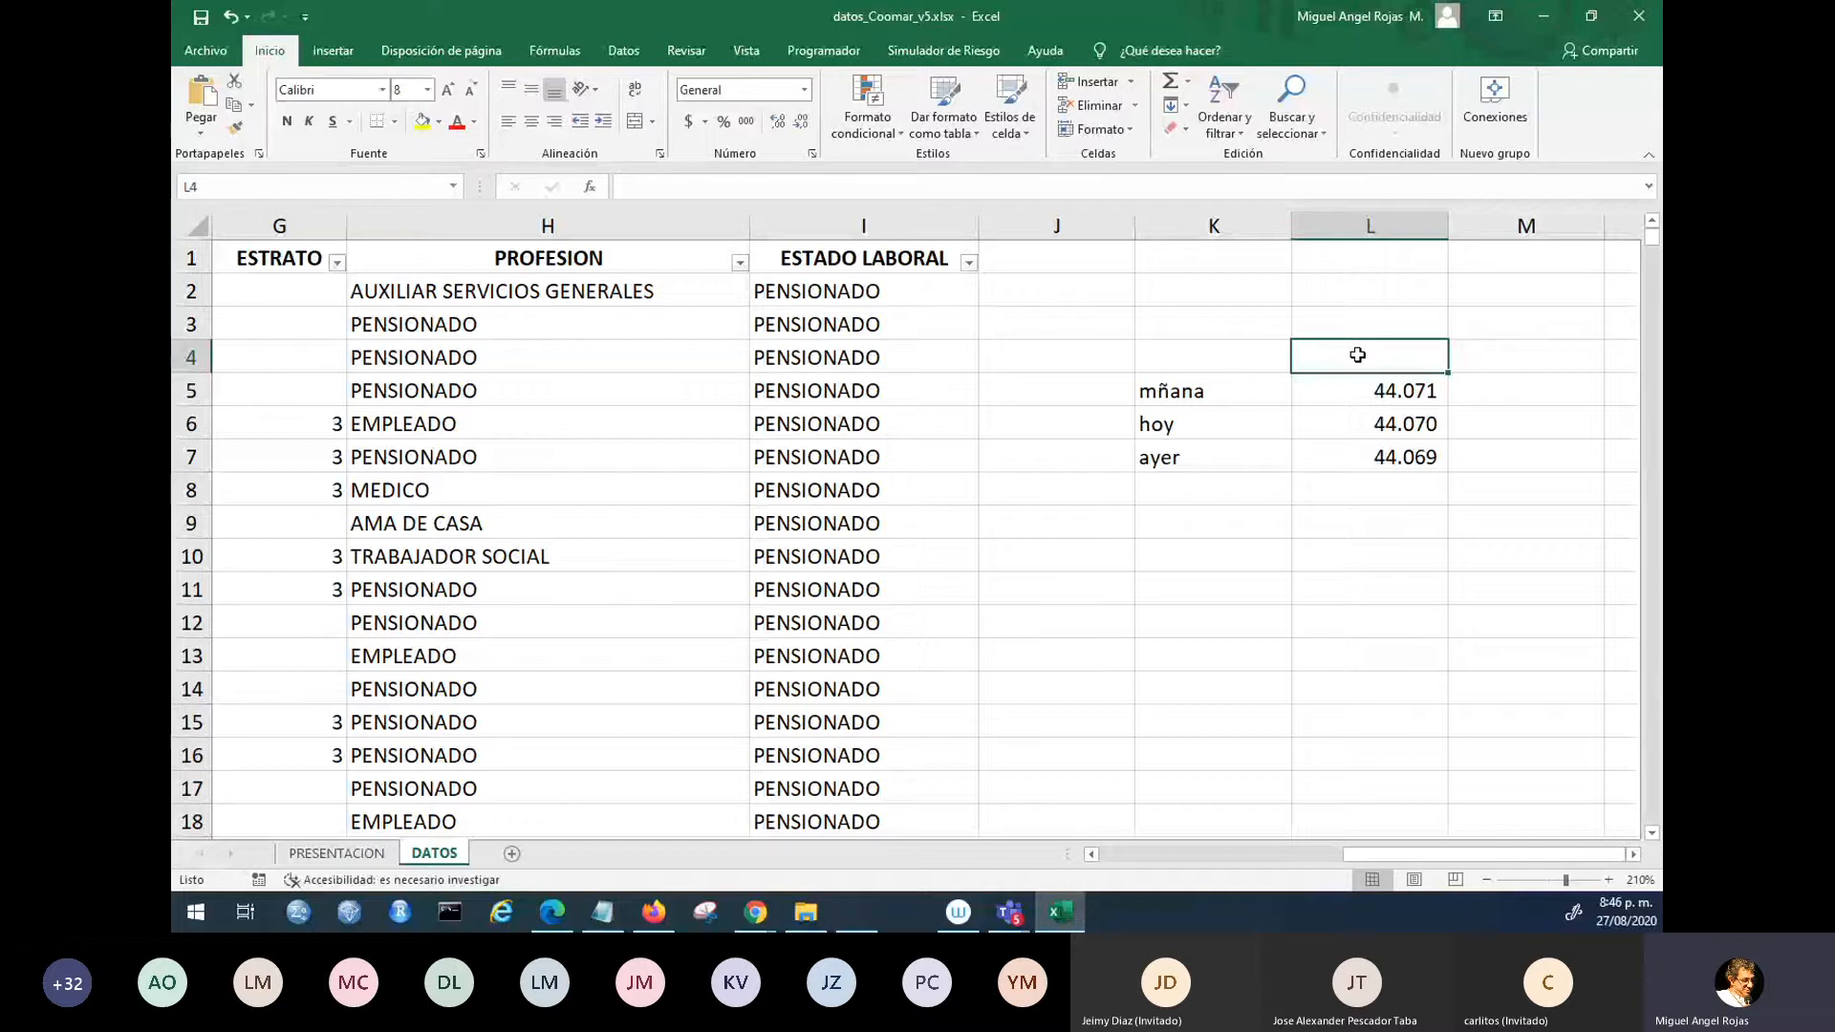
click(1381, 382)
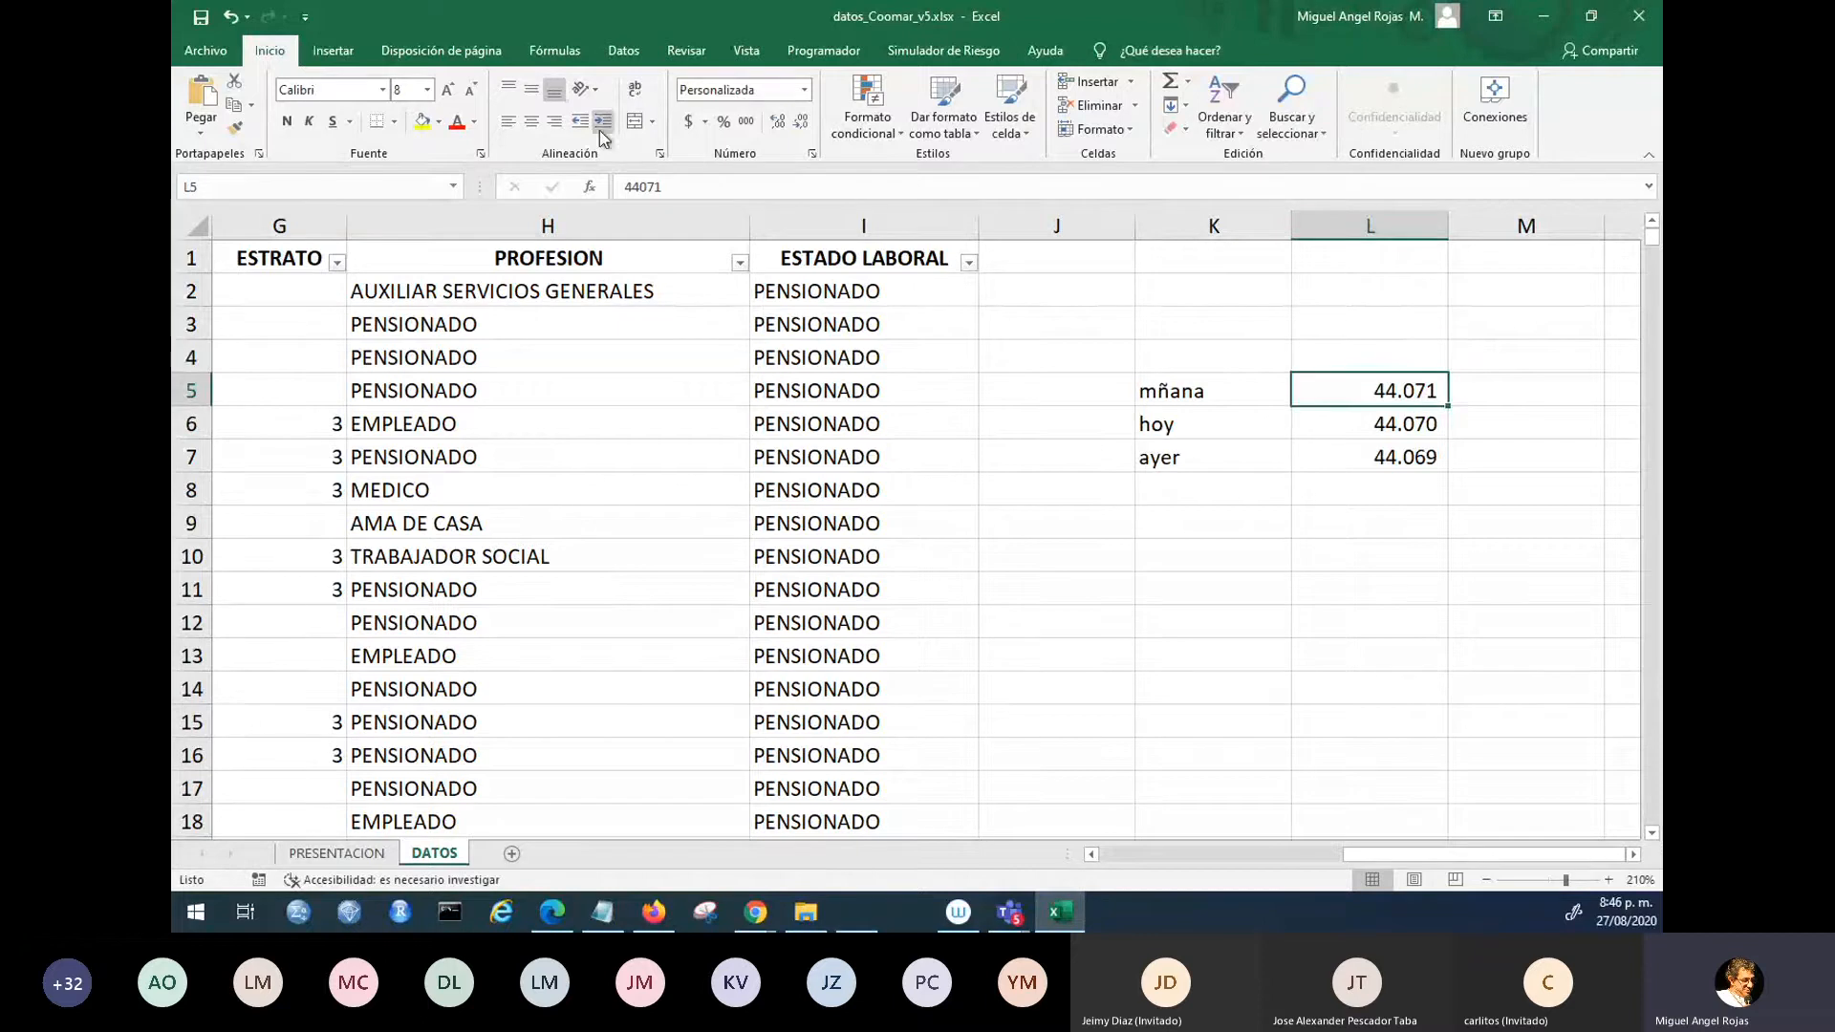
click(804, 90)
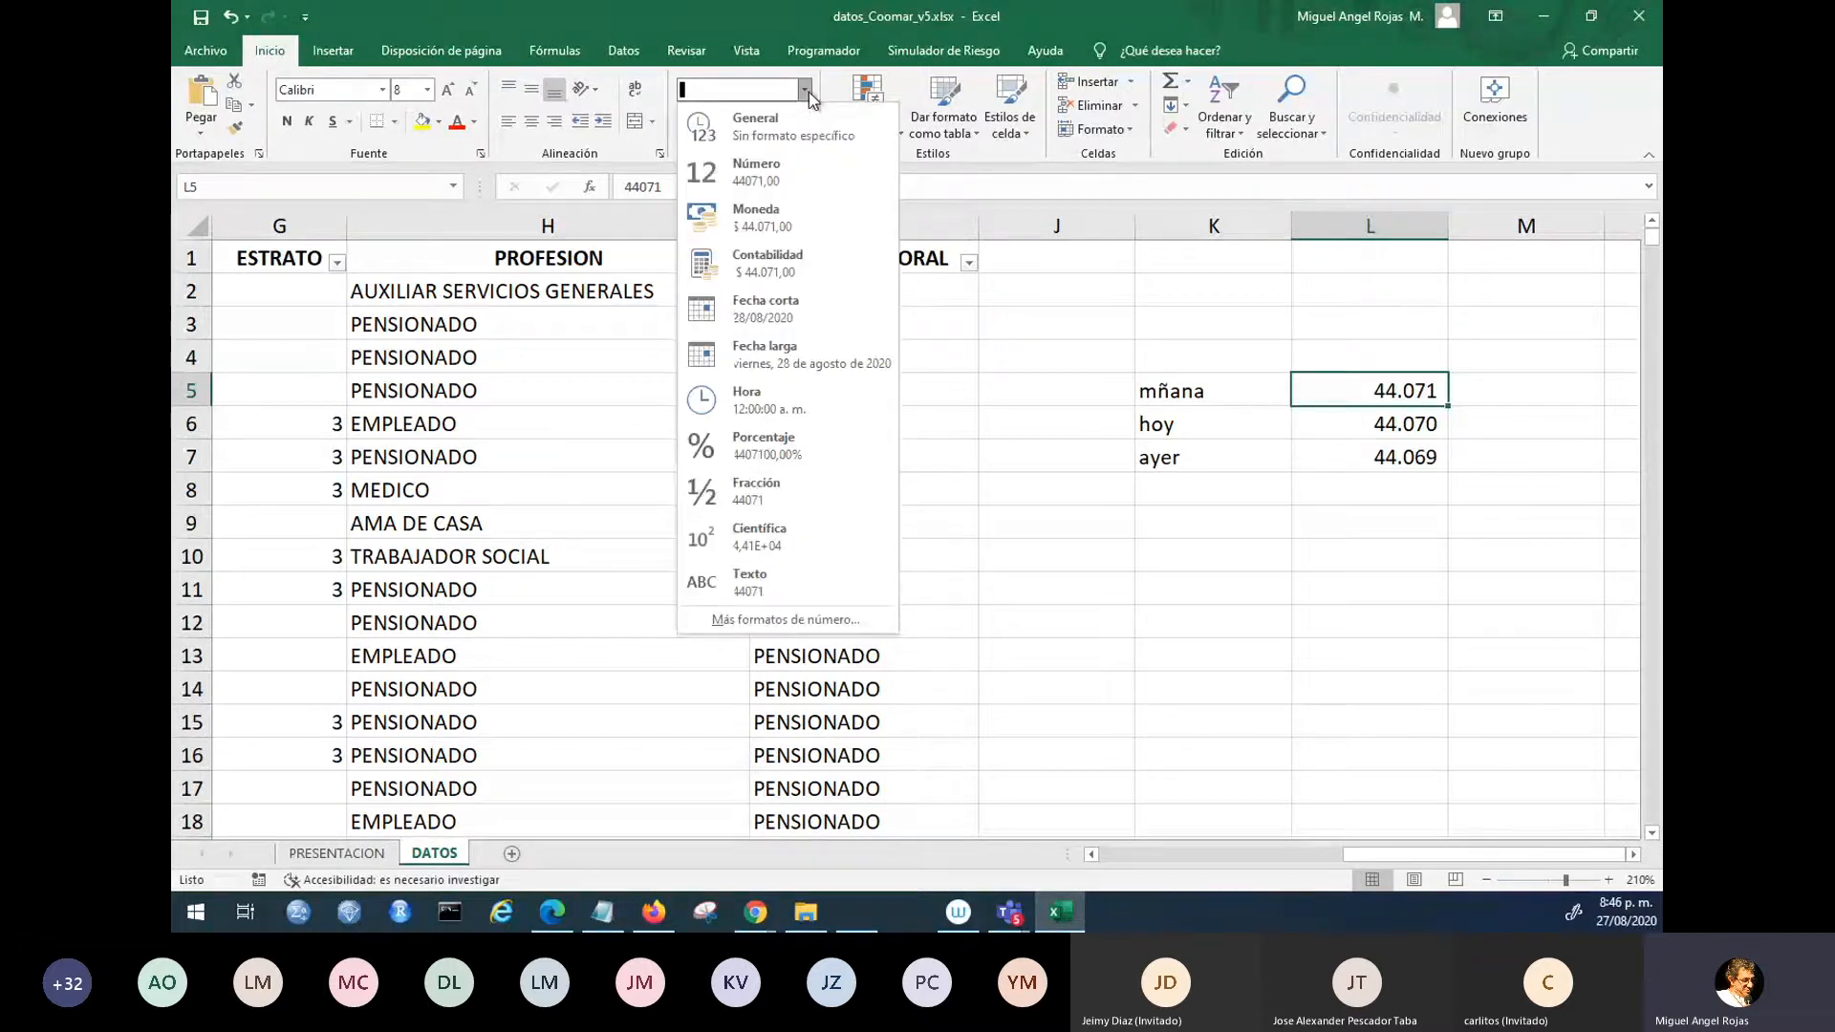
click(765, 309)
click(1213, 548)
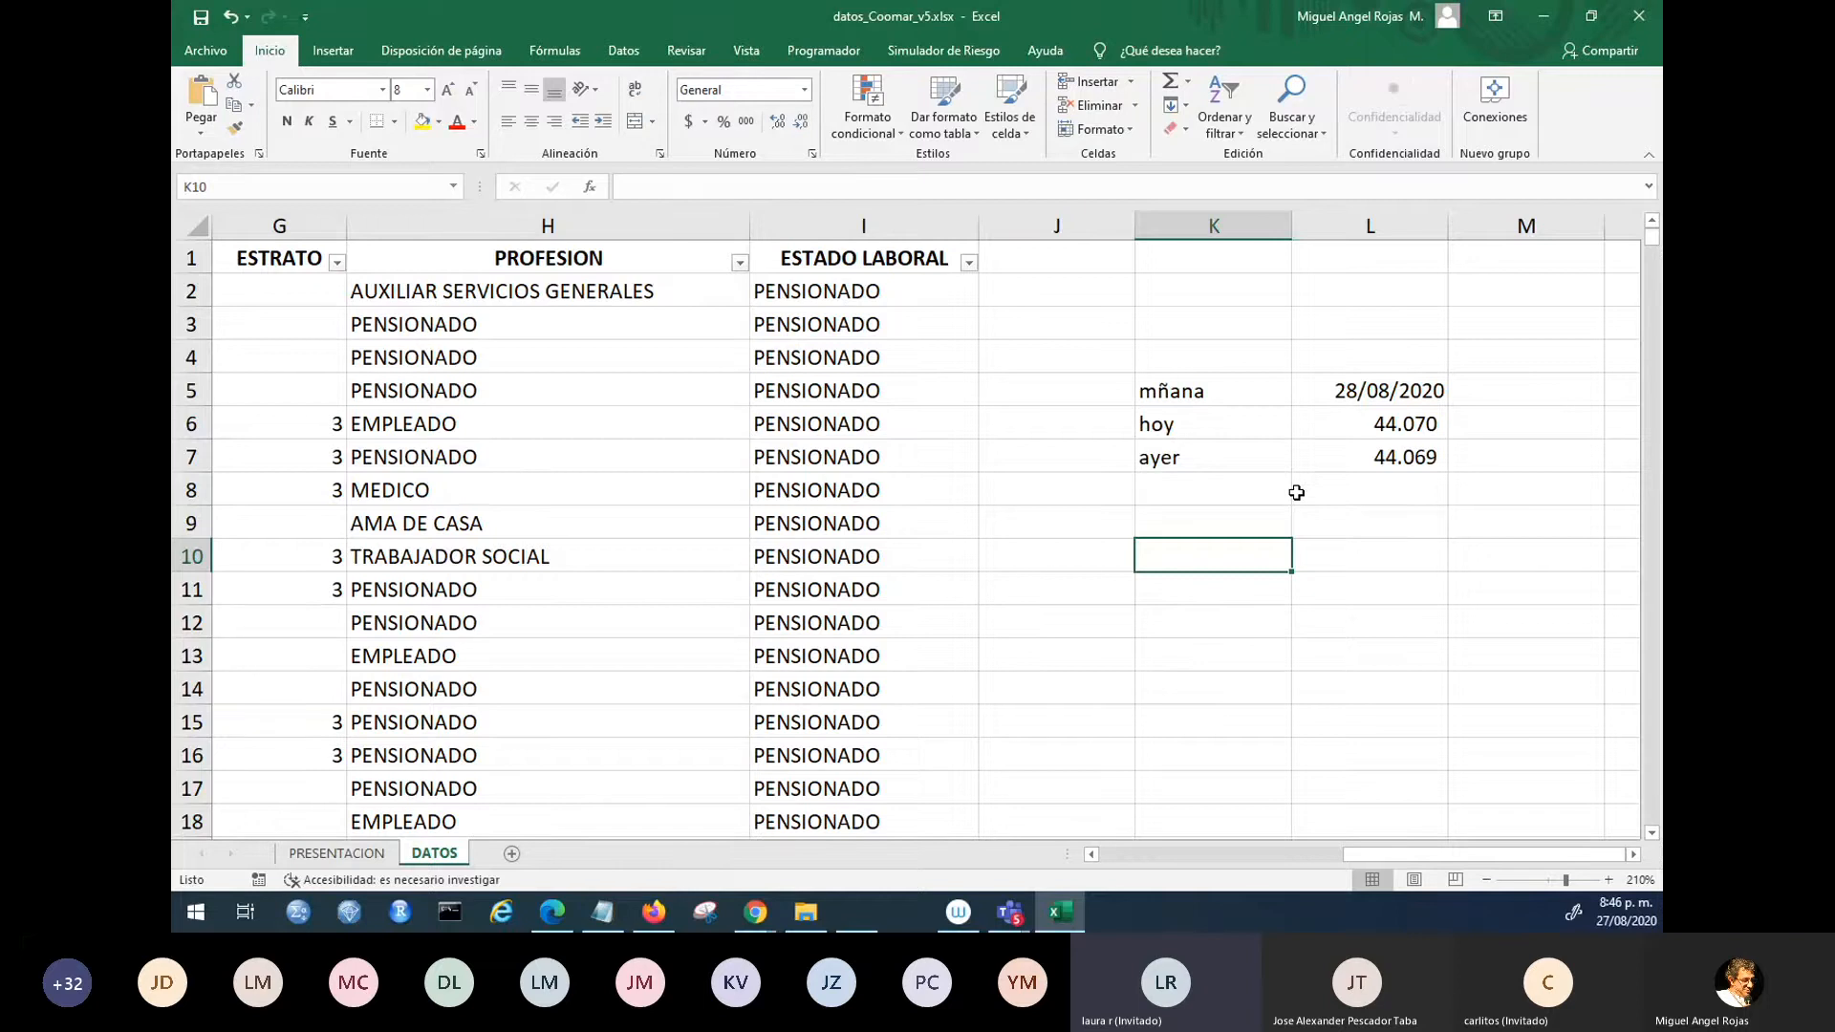
- Apply the thousands-style number format to cells A2 to A14 in the FECHA NACIMIENTO column
key(Left)
key(Left)
key(Left)
key(Left)
key(Up)
key(Up)
key(Up)
key(Up)
key(Up)
key(Up)
key(Up)
key(Up)
key(Up)
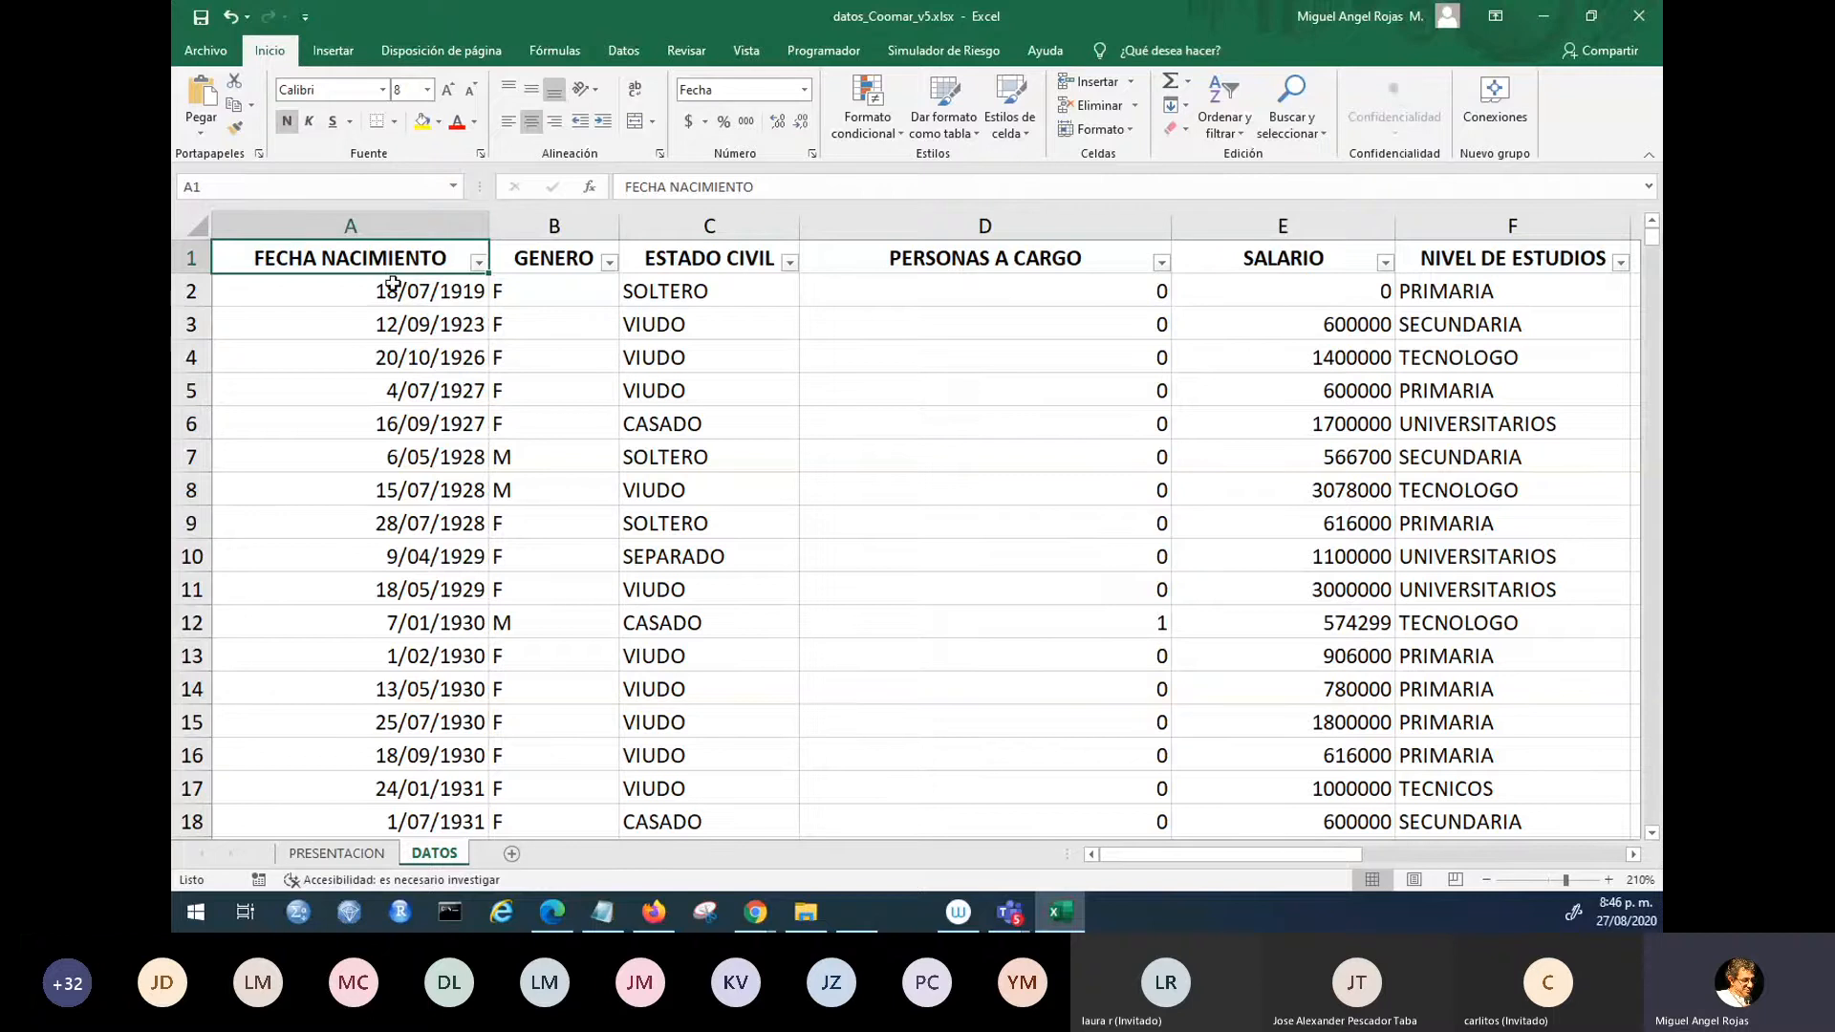
drag(392, 284, 387, 688)
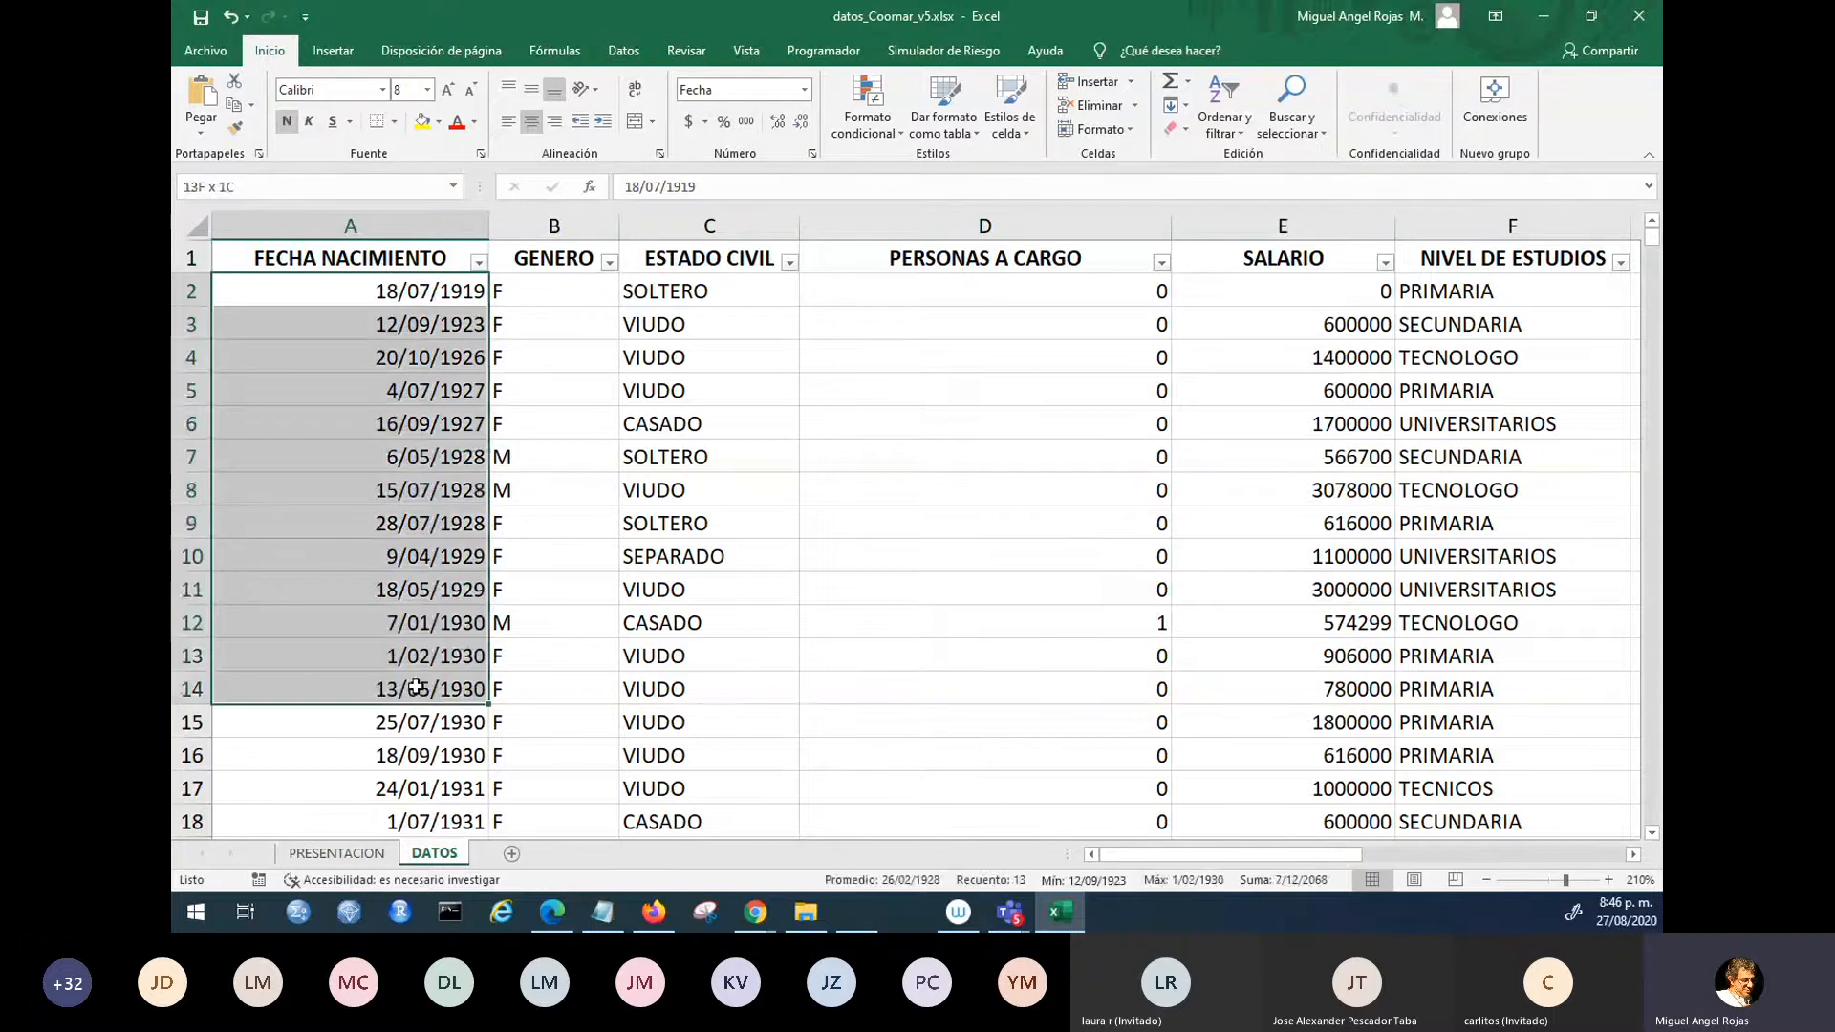
click(746, 123)
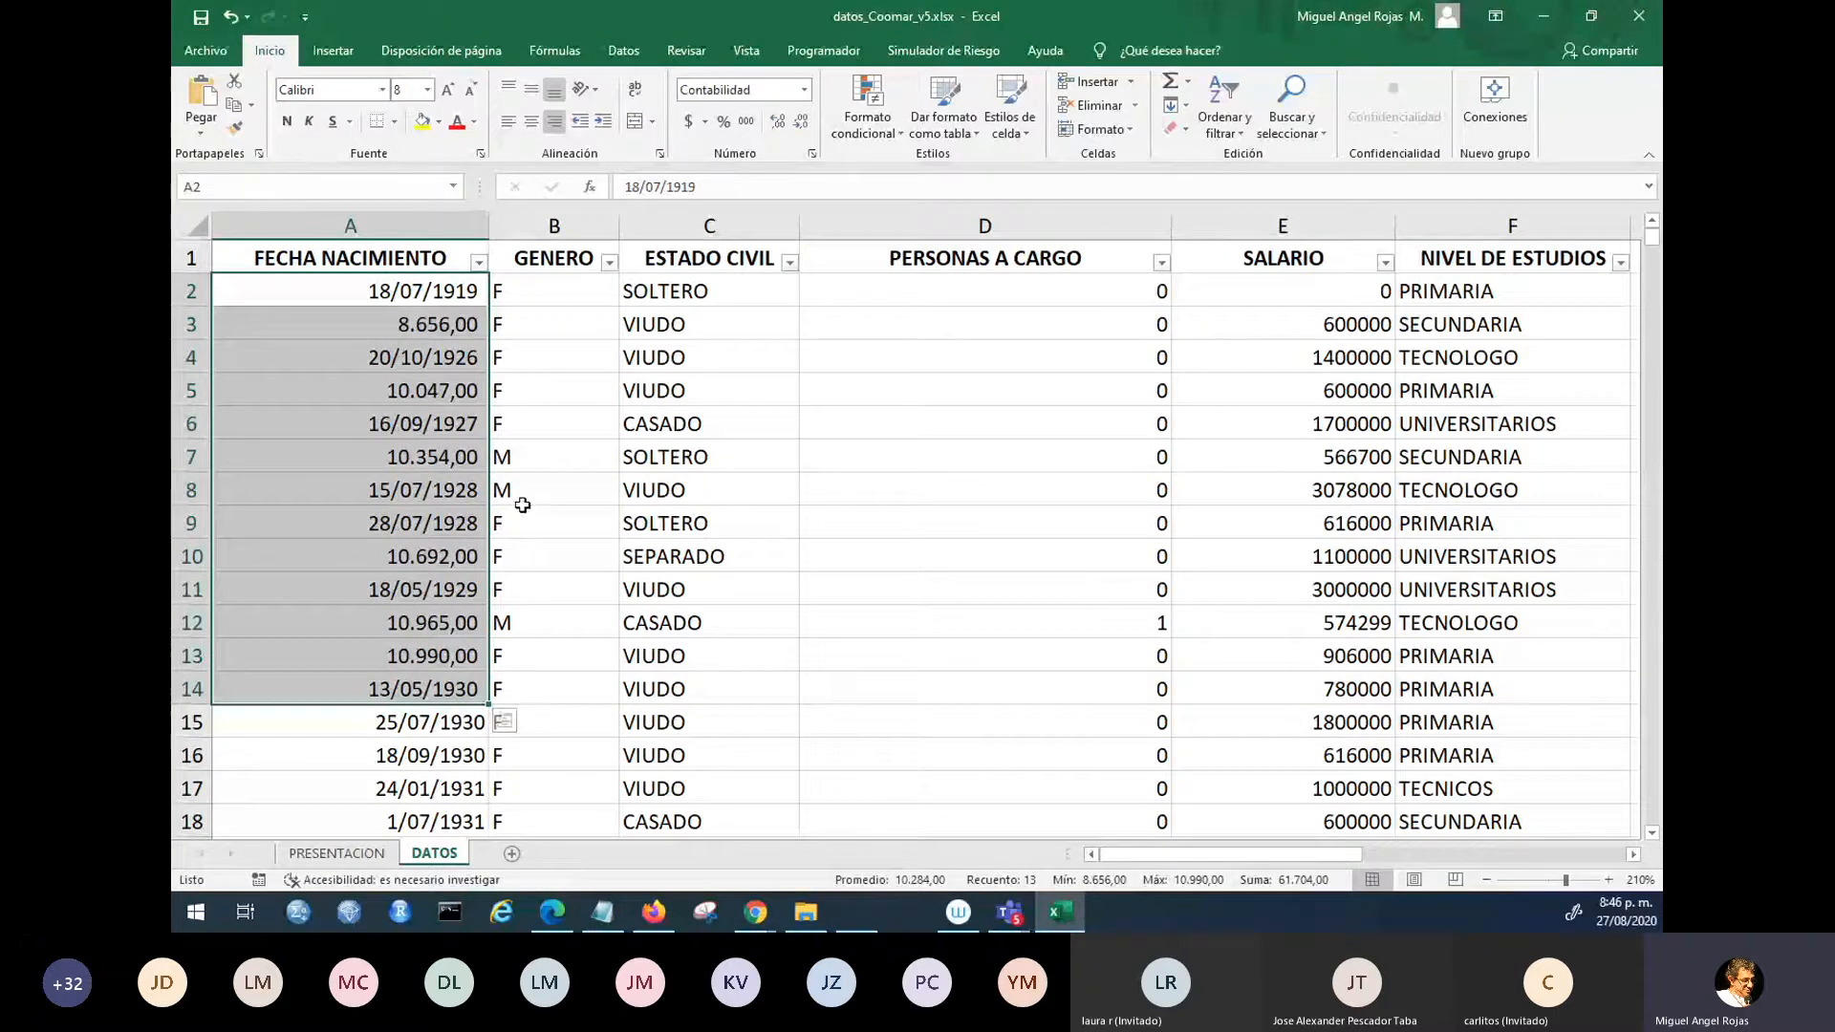
- Inspect the entries in A8, A6, A4 and A2 of FECHA NACIMIENTO, and re-enter the existing date in A2
click(472, 482)
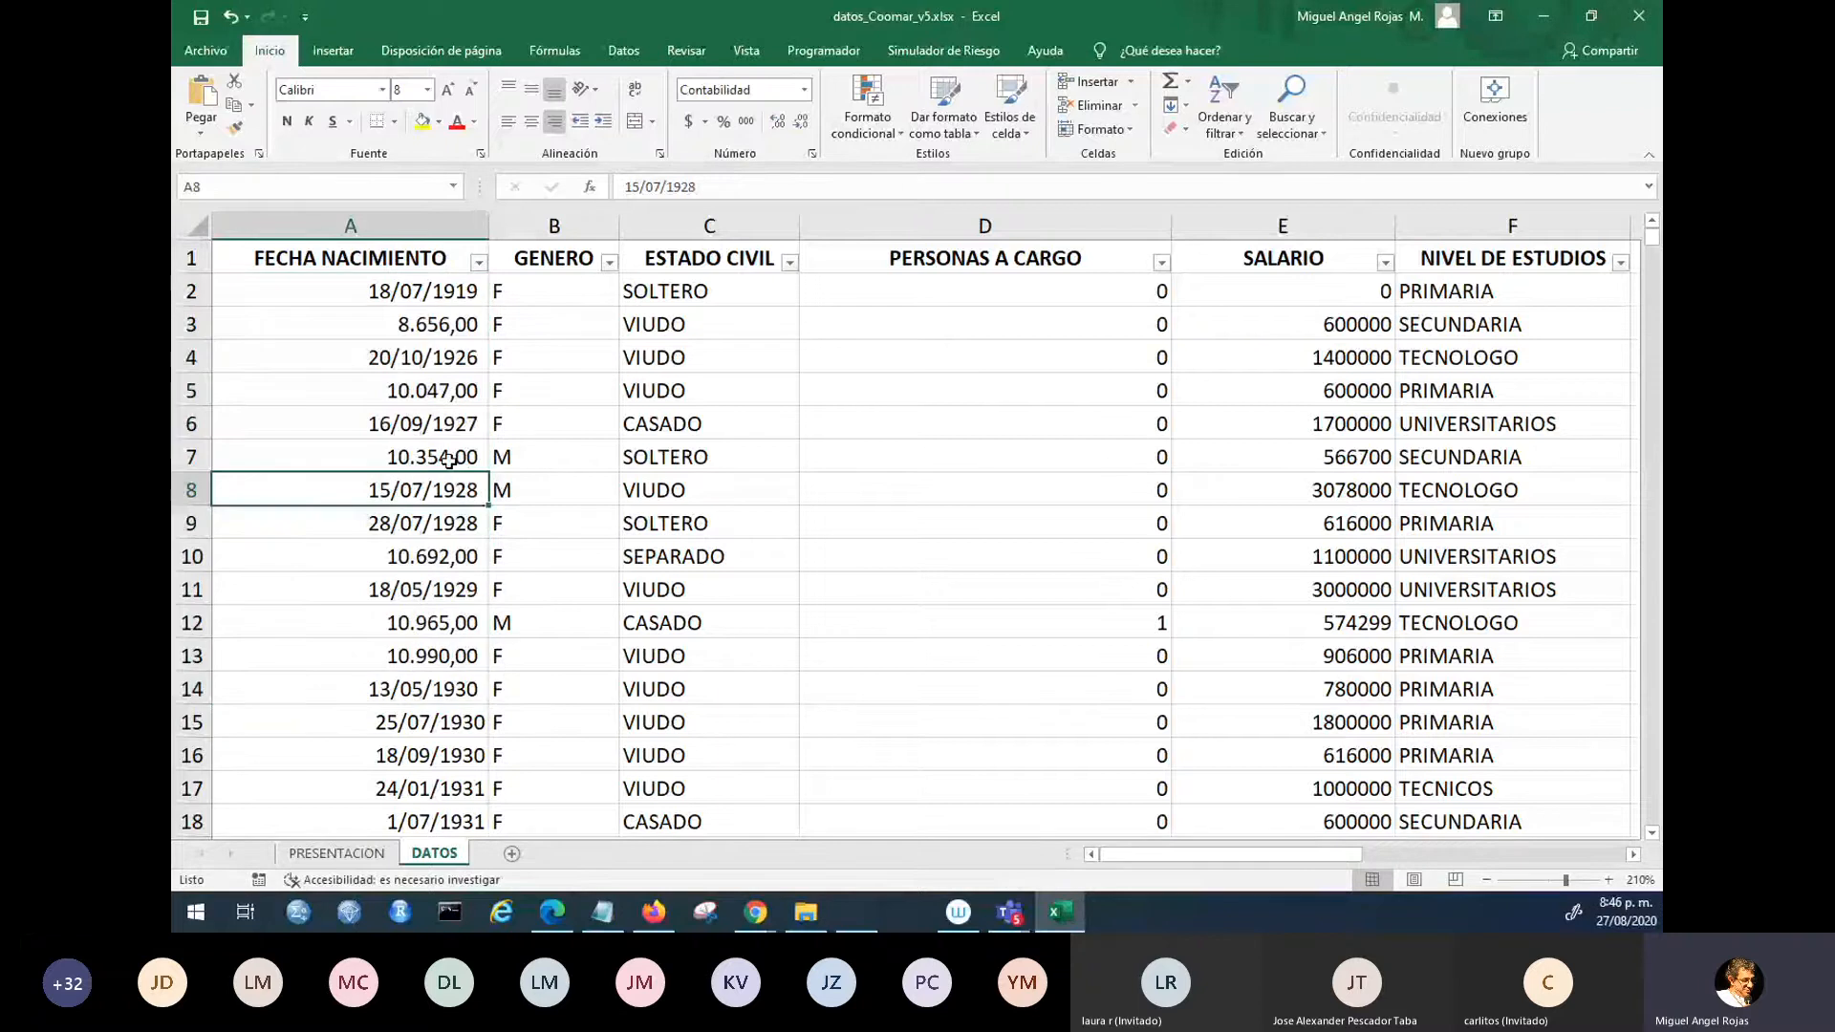
click(436, 427)
click(425, 363)
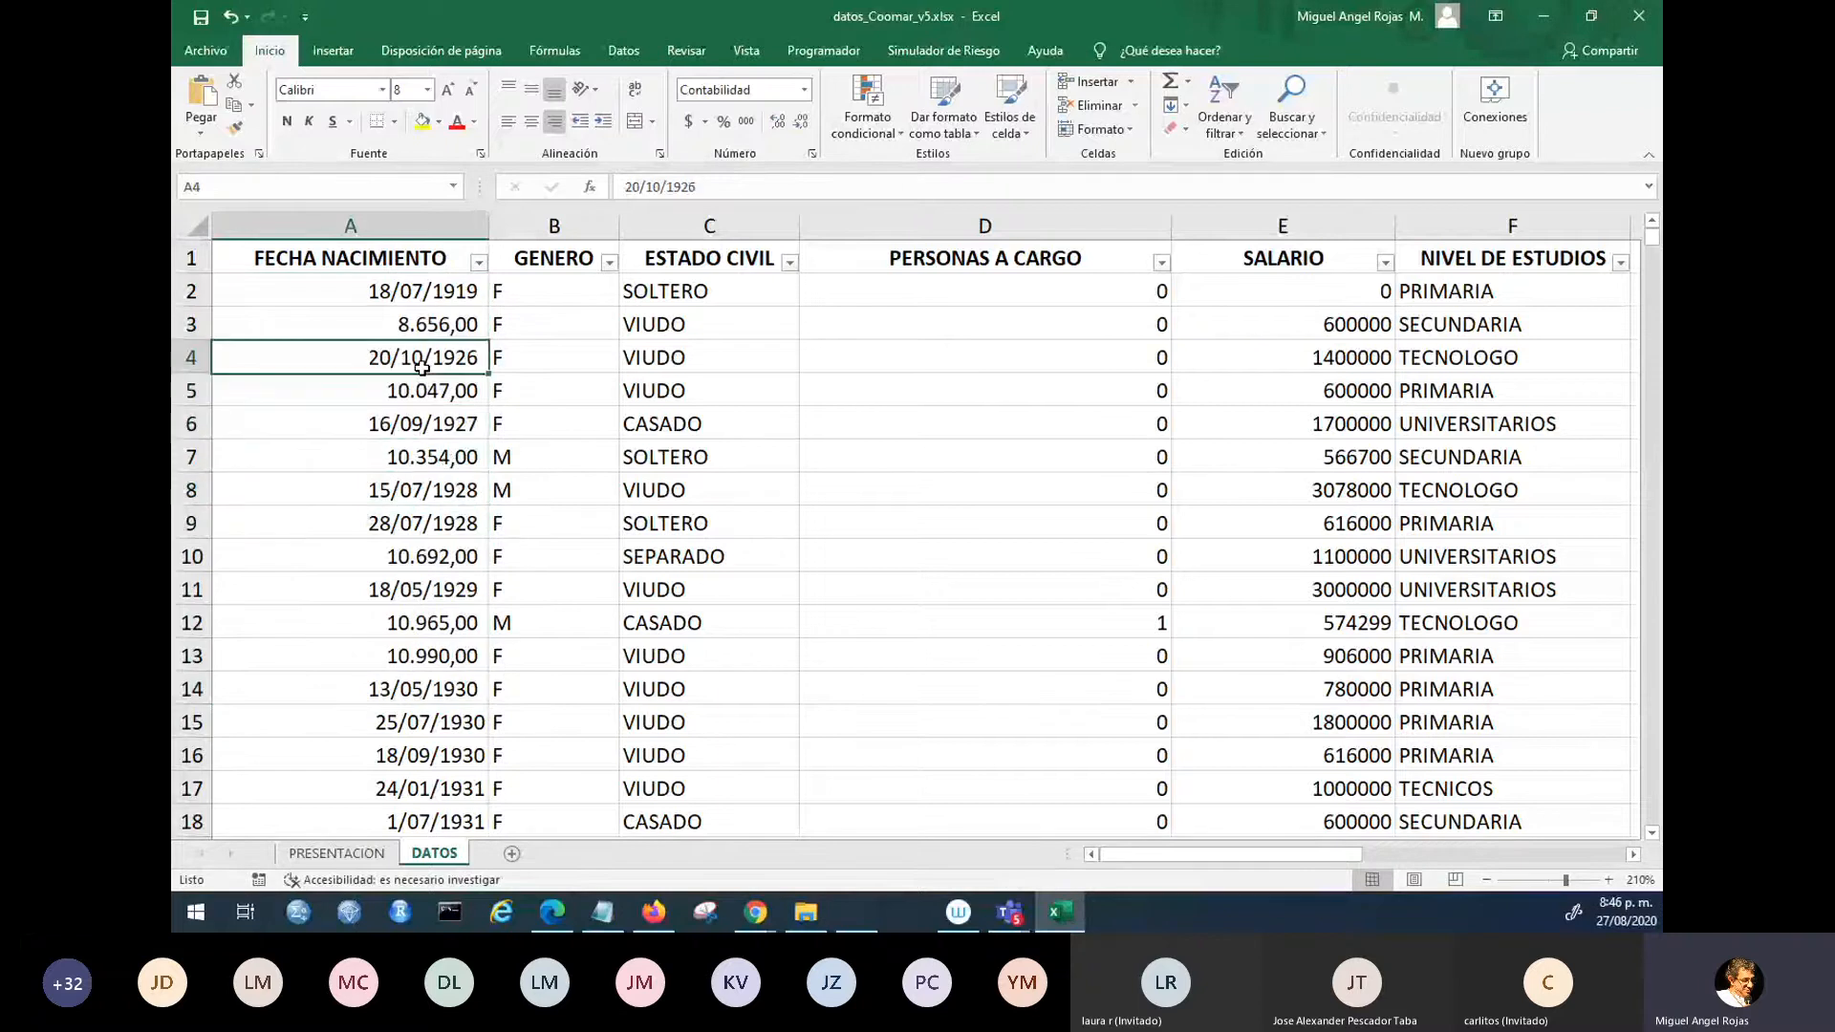
click(440, 298)
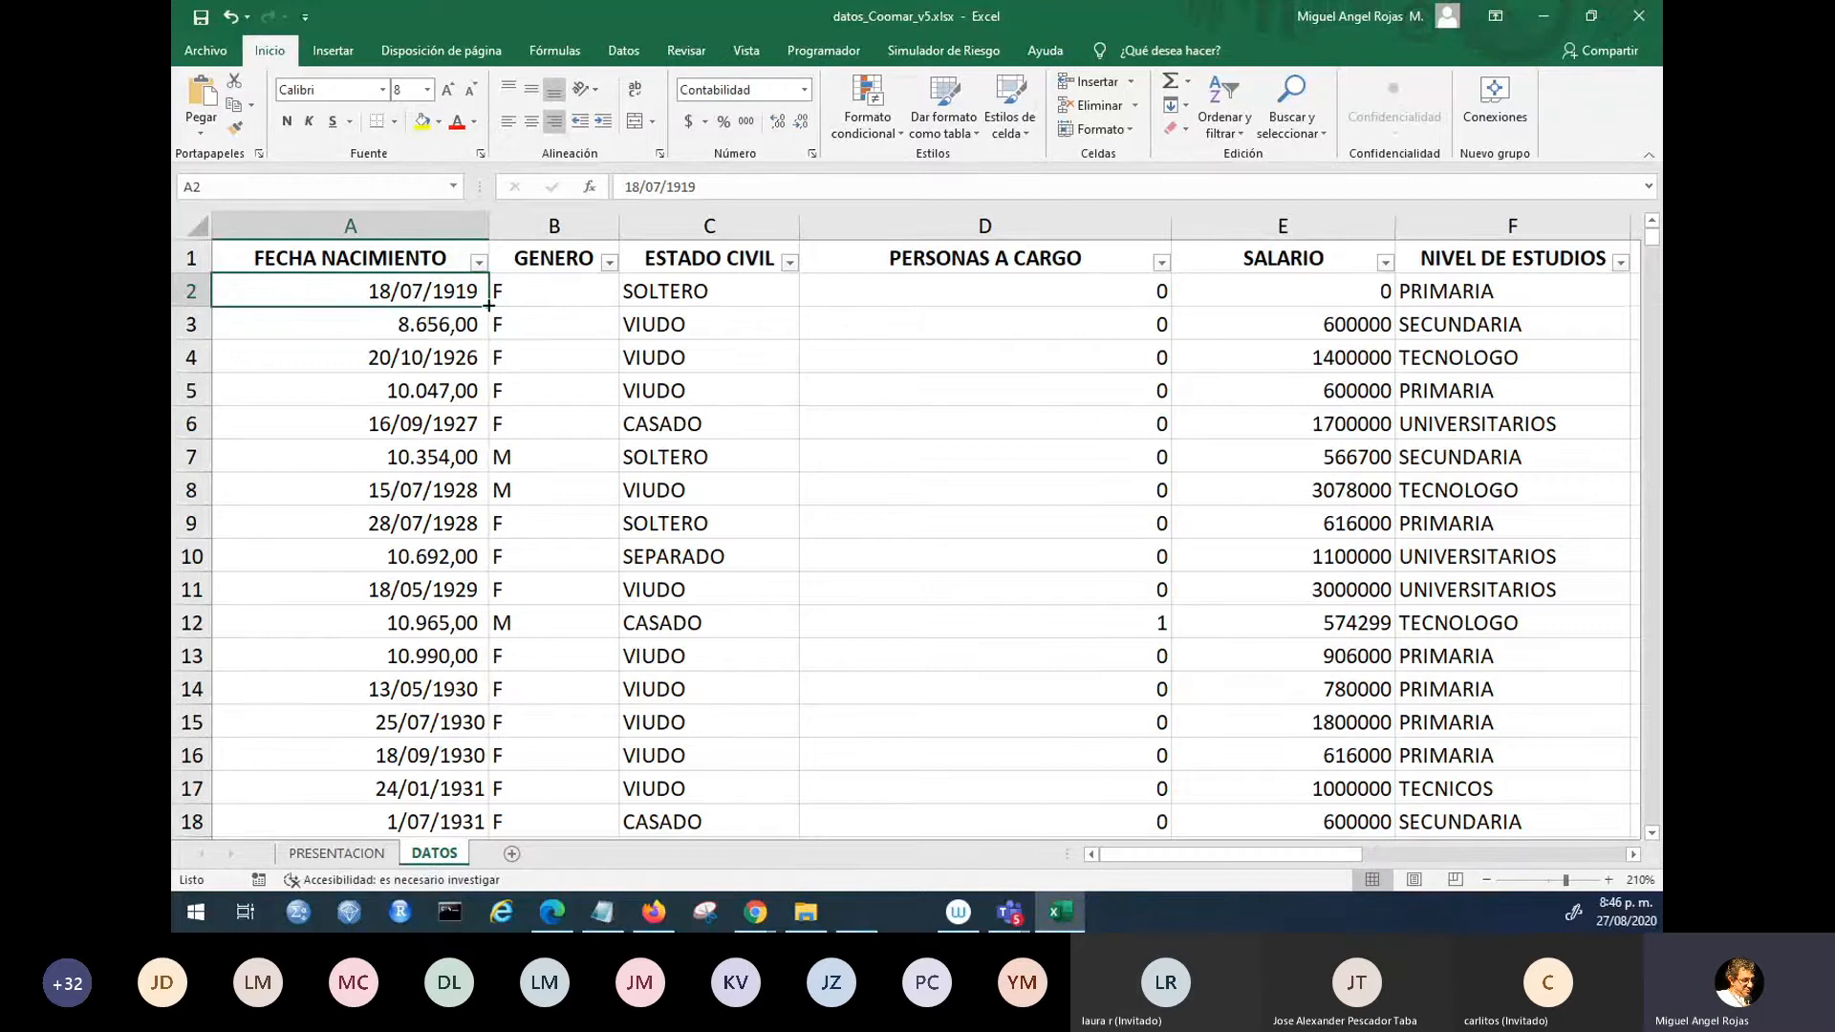
click(626, 187)
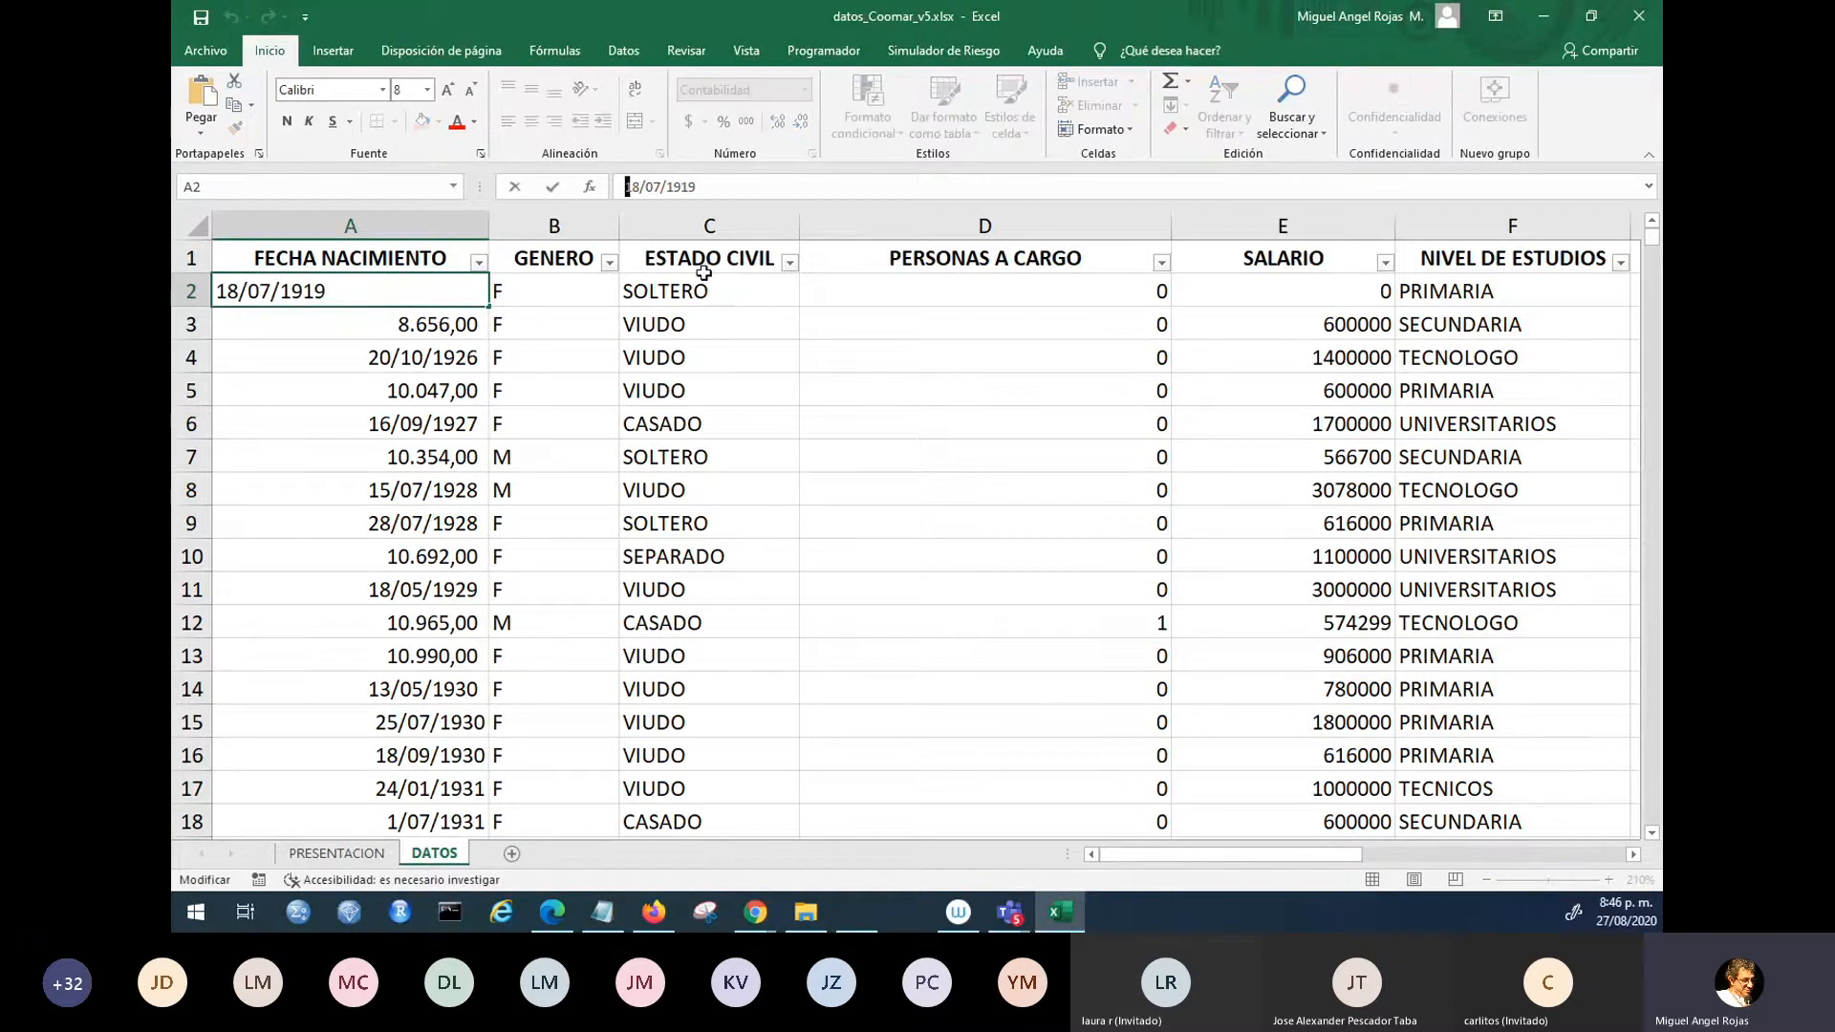
key(Return)
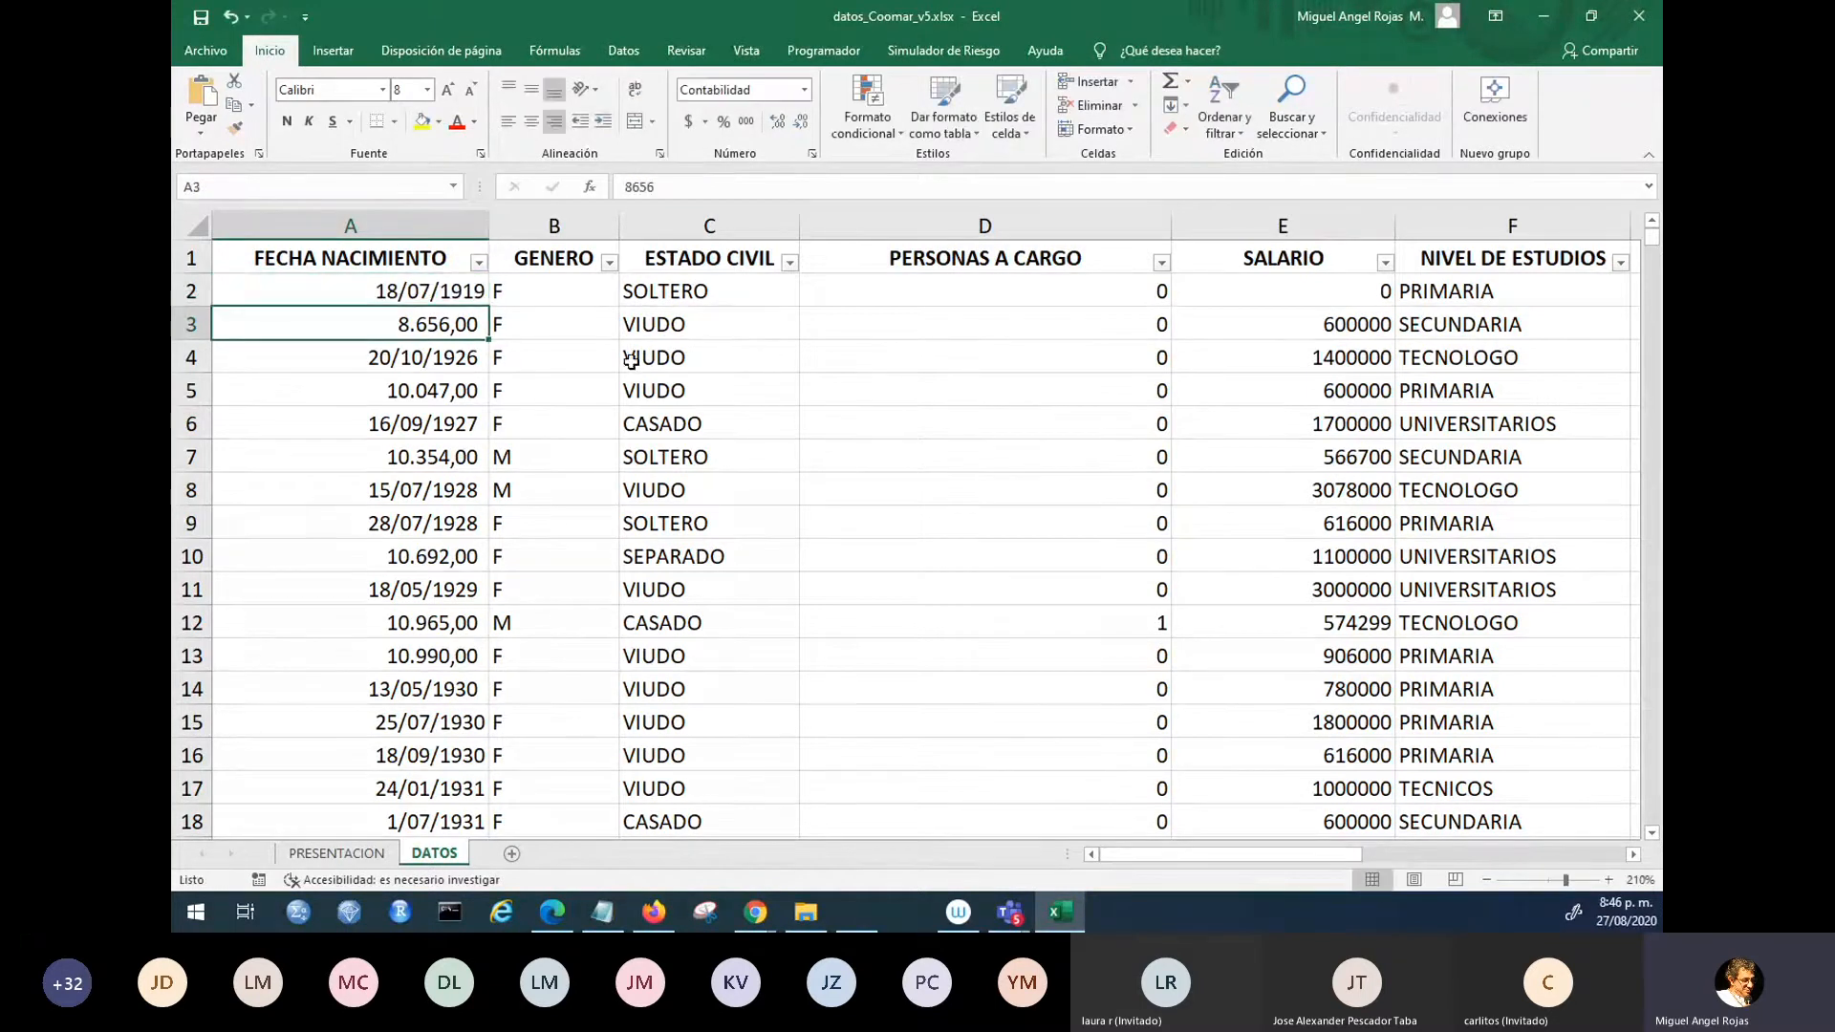
click(445, 299)
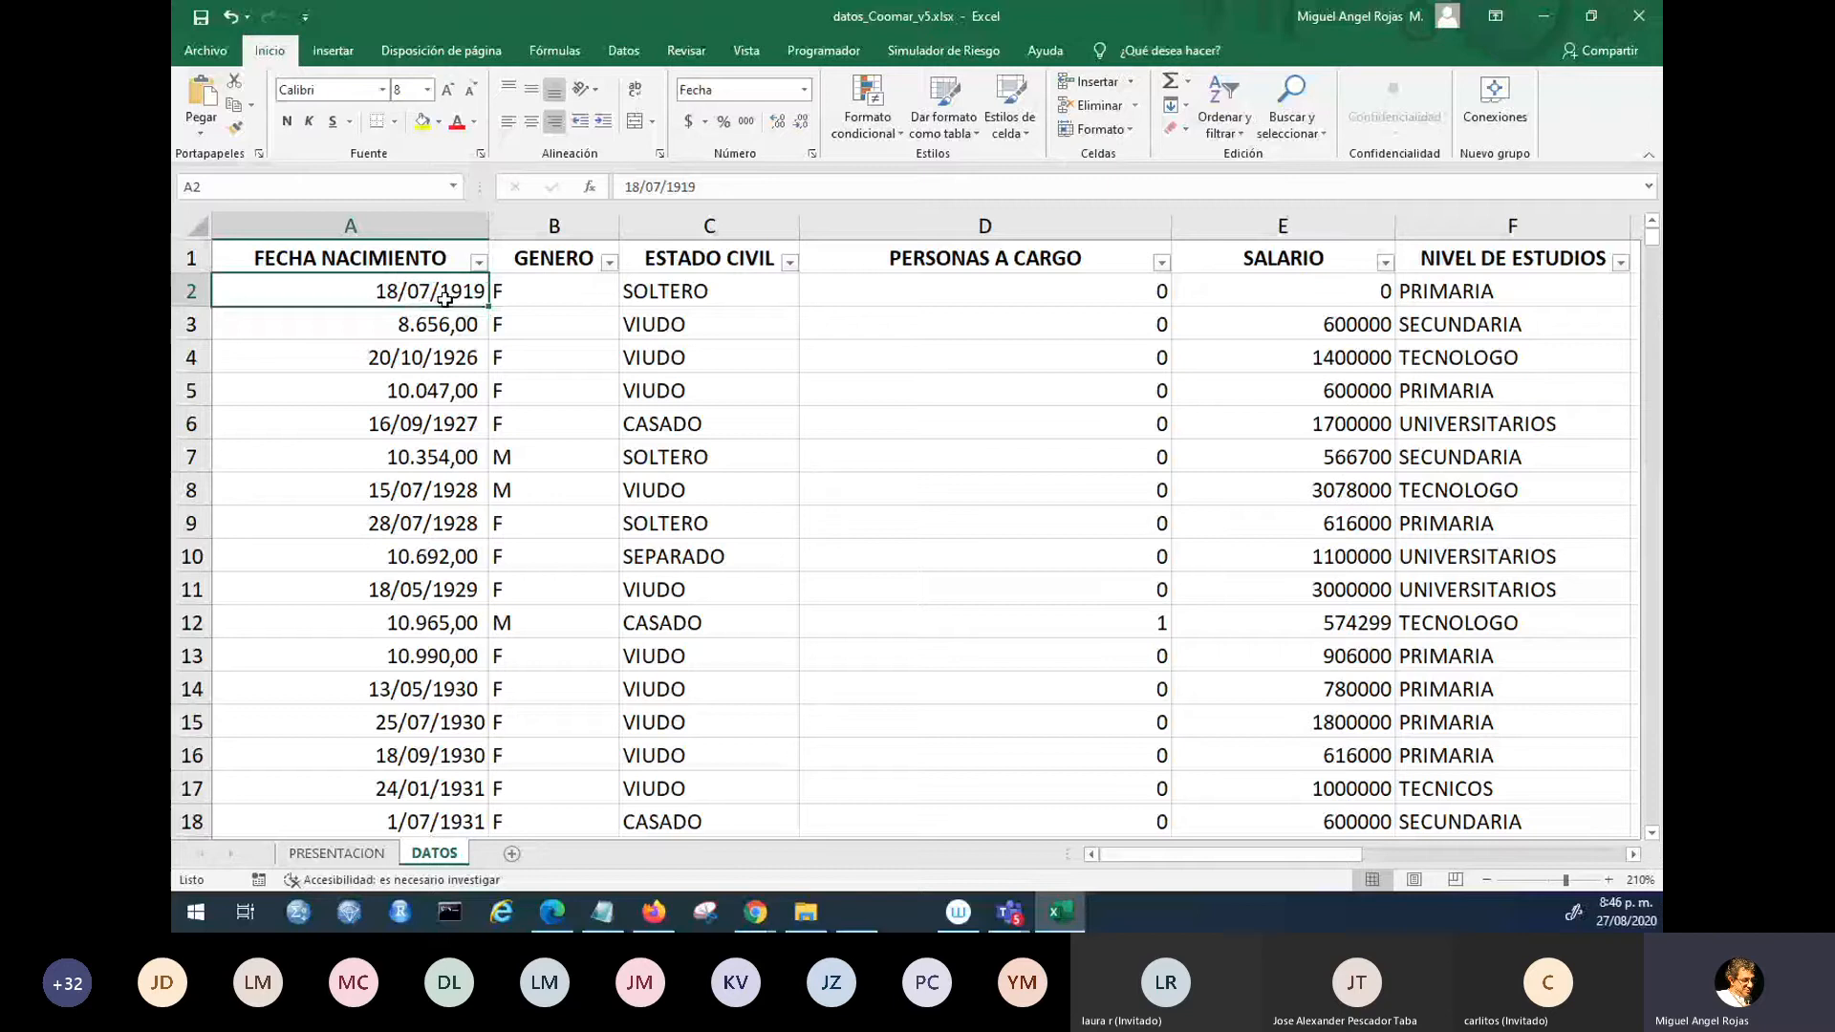
- Insert an empty column before the FECHA NACIMIENTO column
click(554, 225)
click(421, 291)
click(392, 216)
right_click(392, 210)
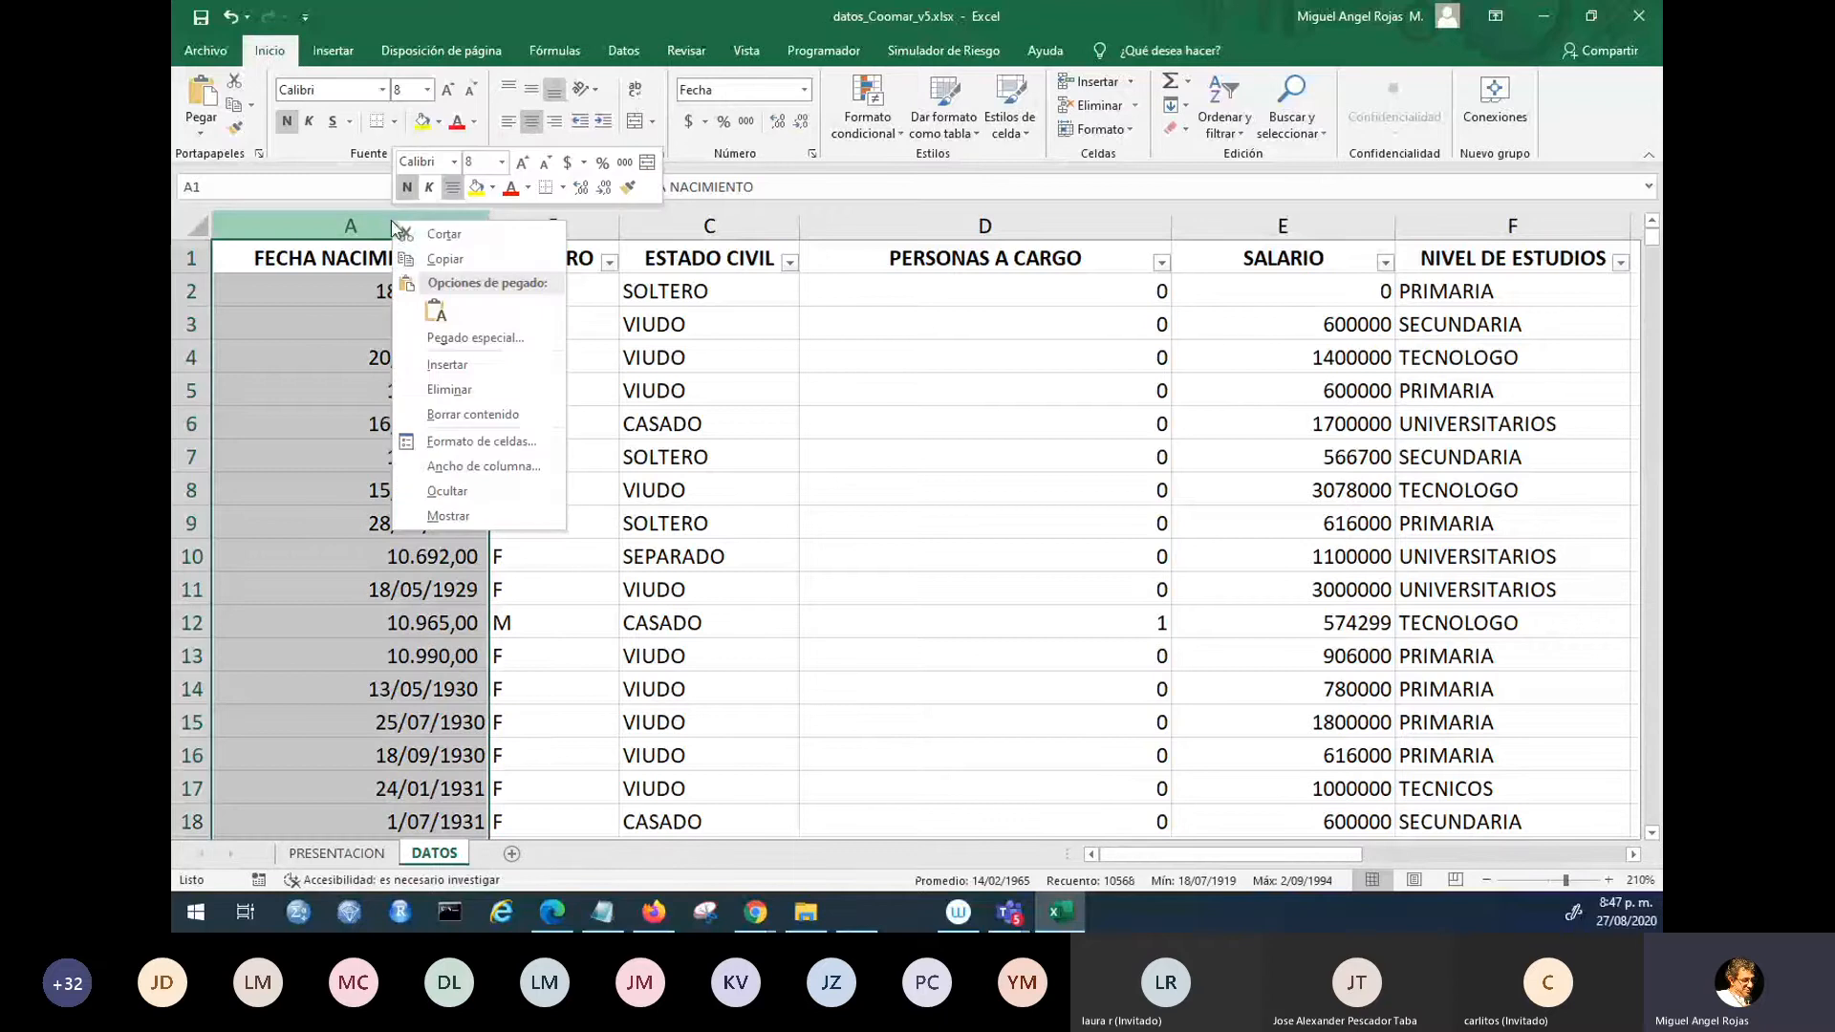
click(416, 361)
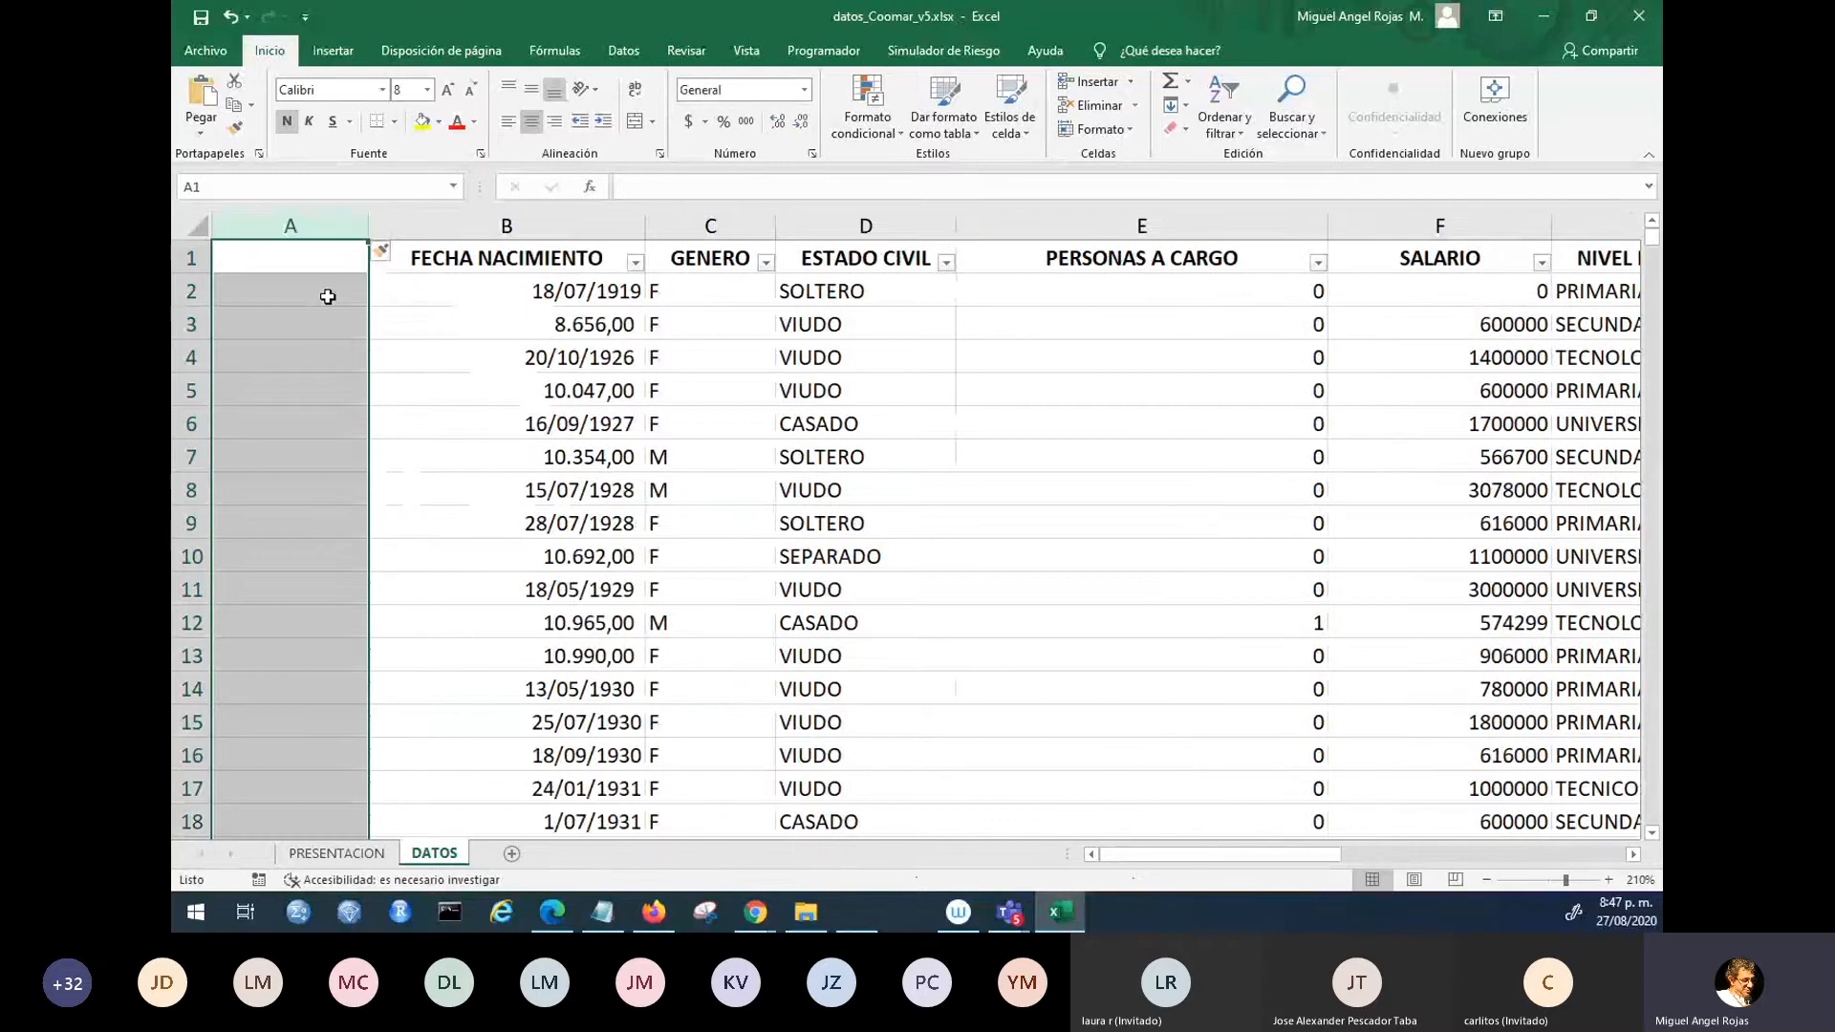
- Enter the formula =FECHANUMERO(B2) in cell A2 of the new column
click(328, 292)
text(=fecha)
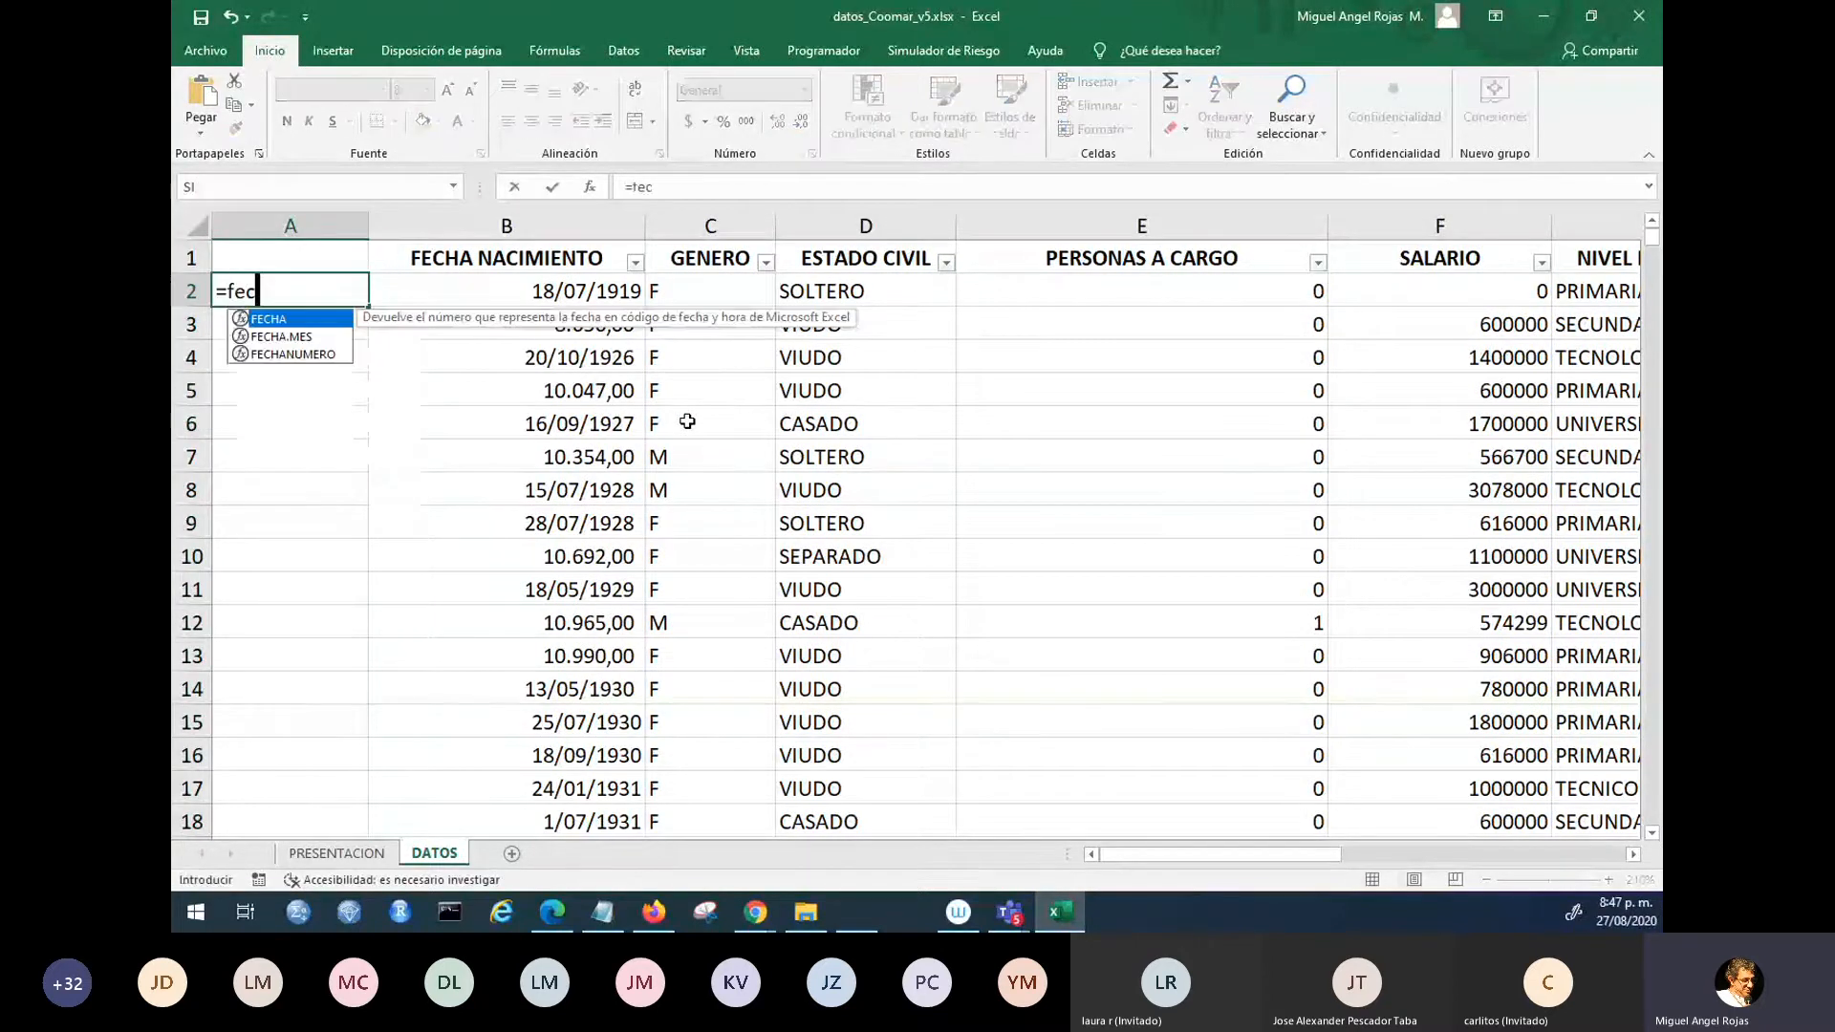
double_click(316, 354)
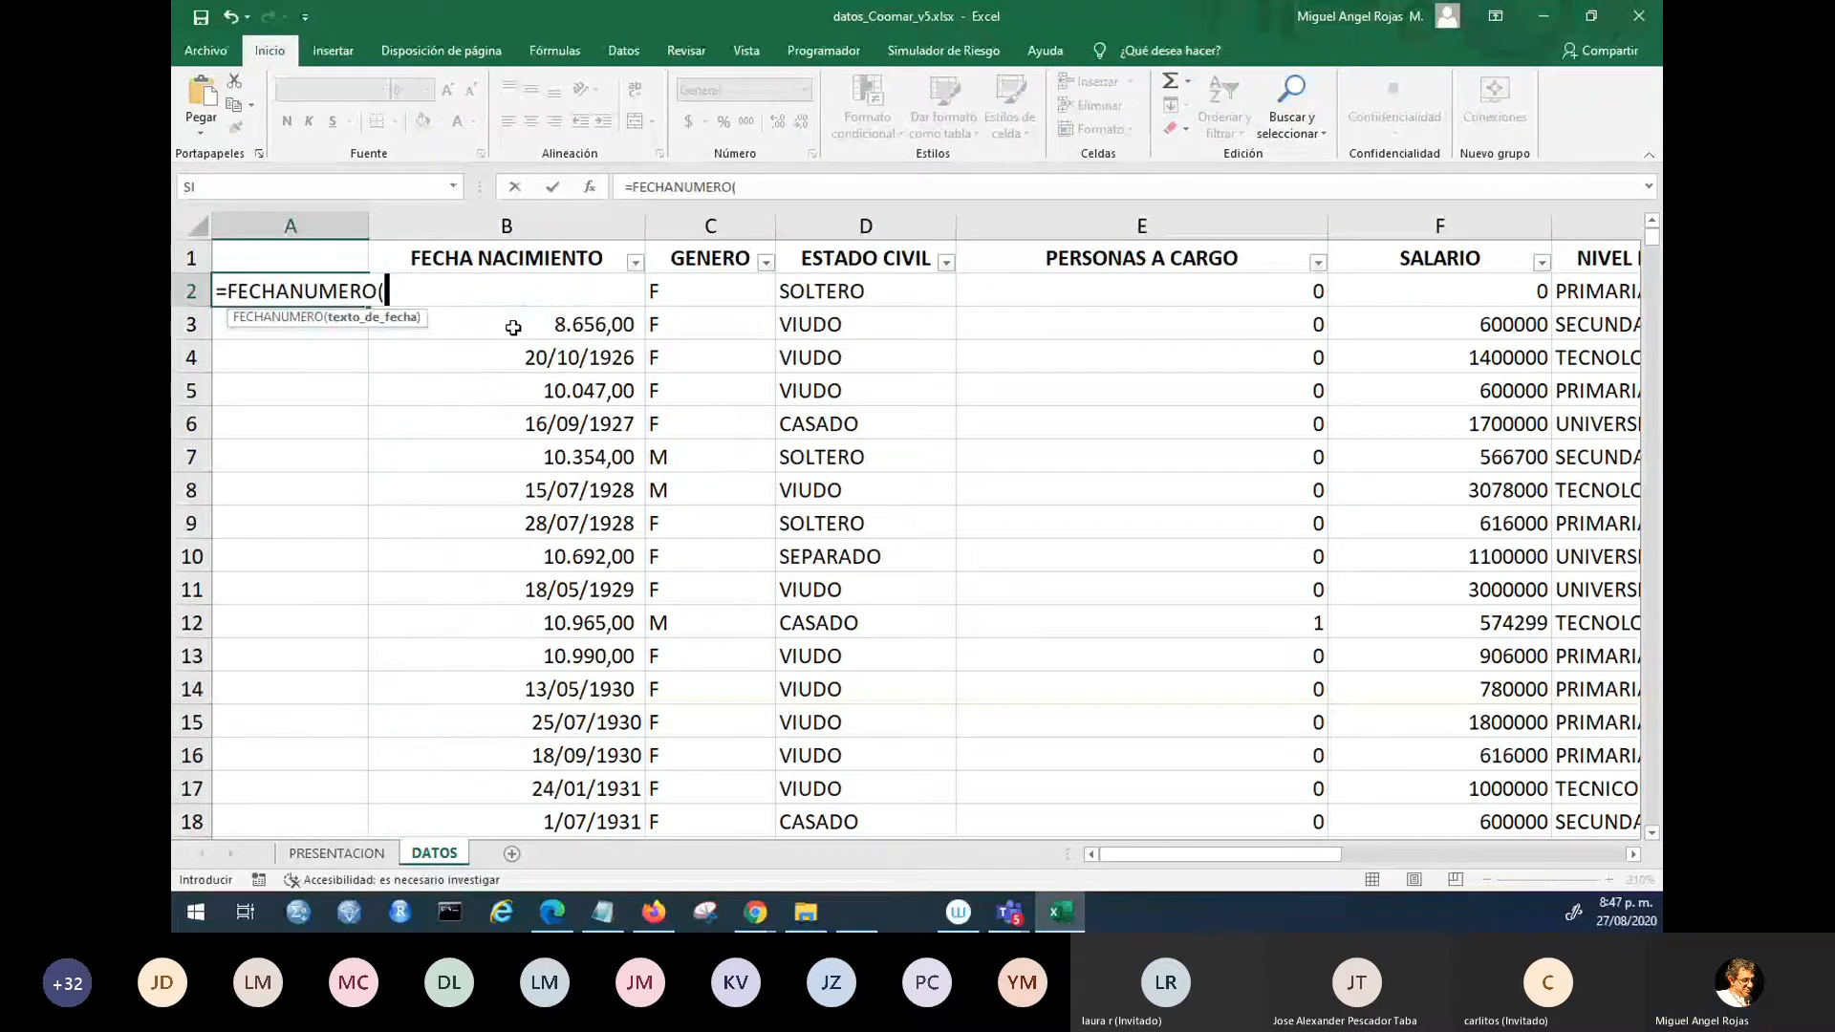
click(512, 332)
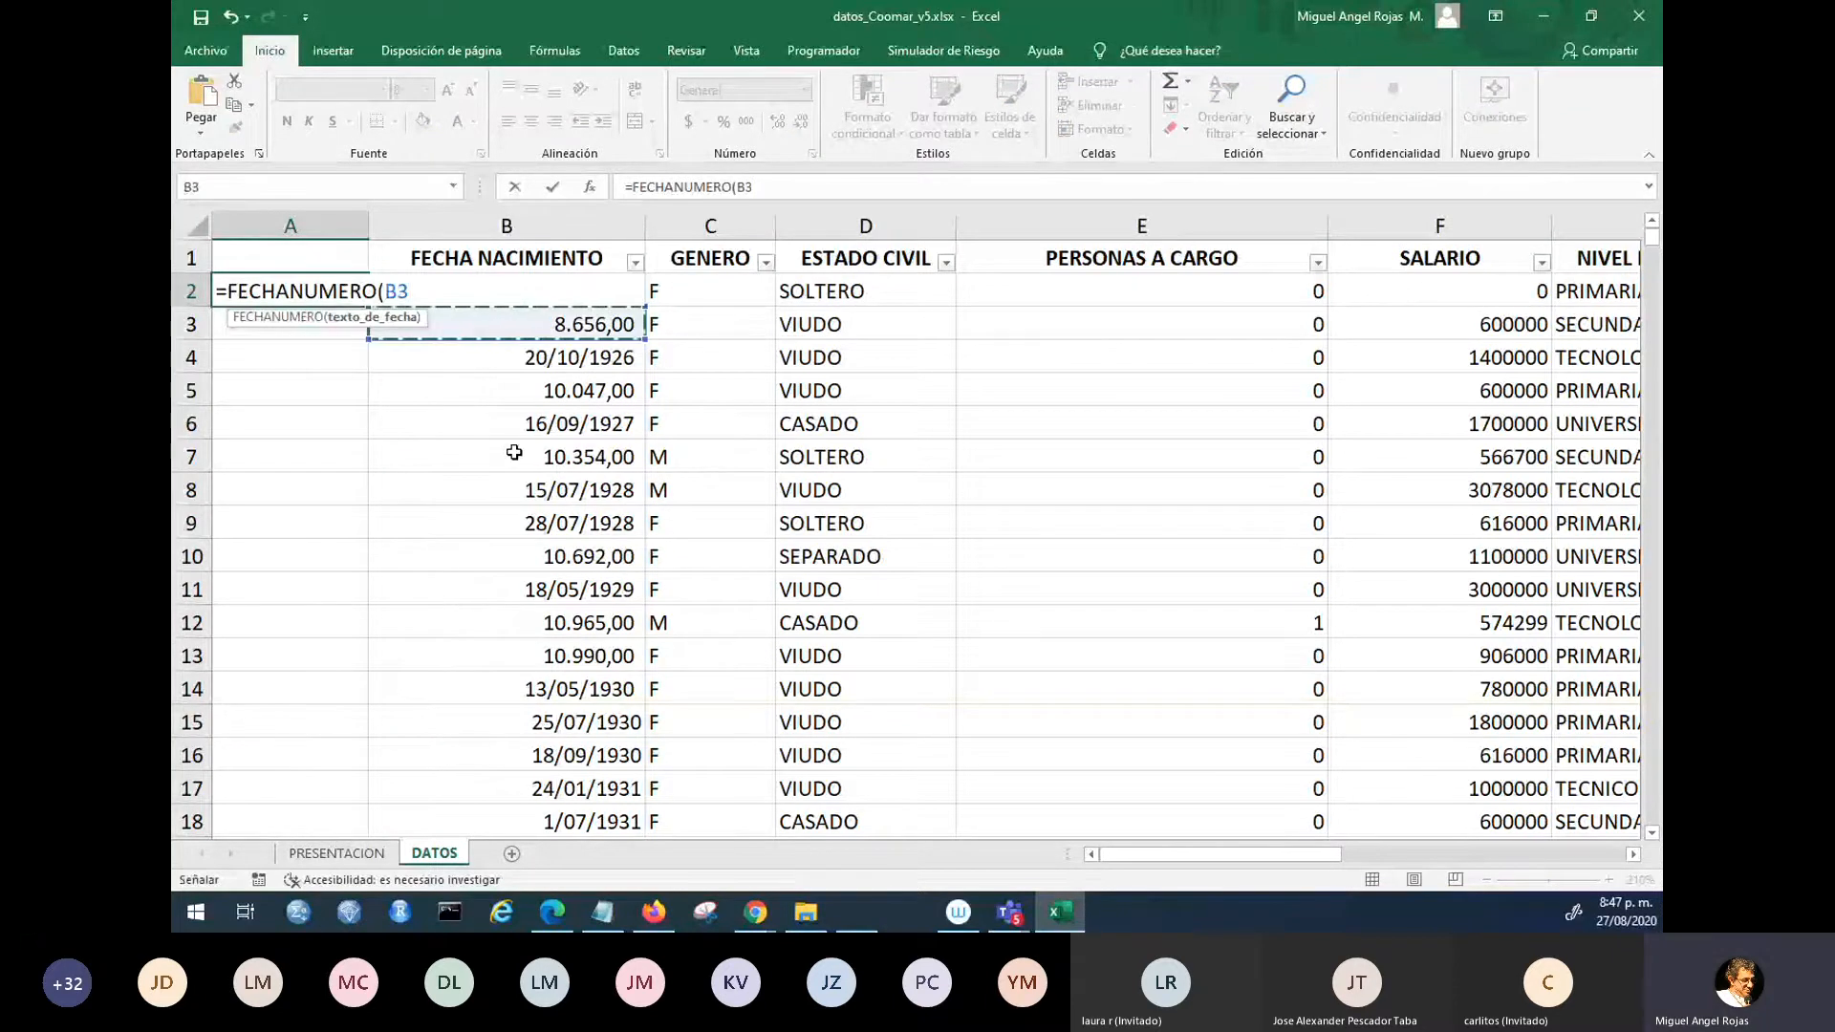
key(Up)
text())
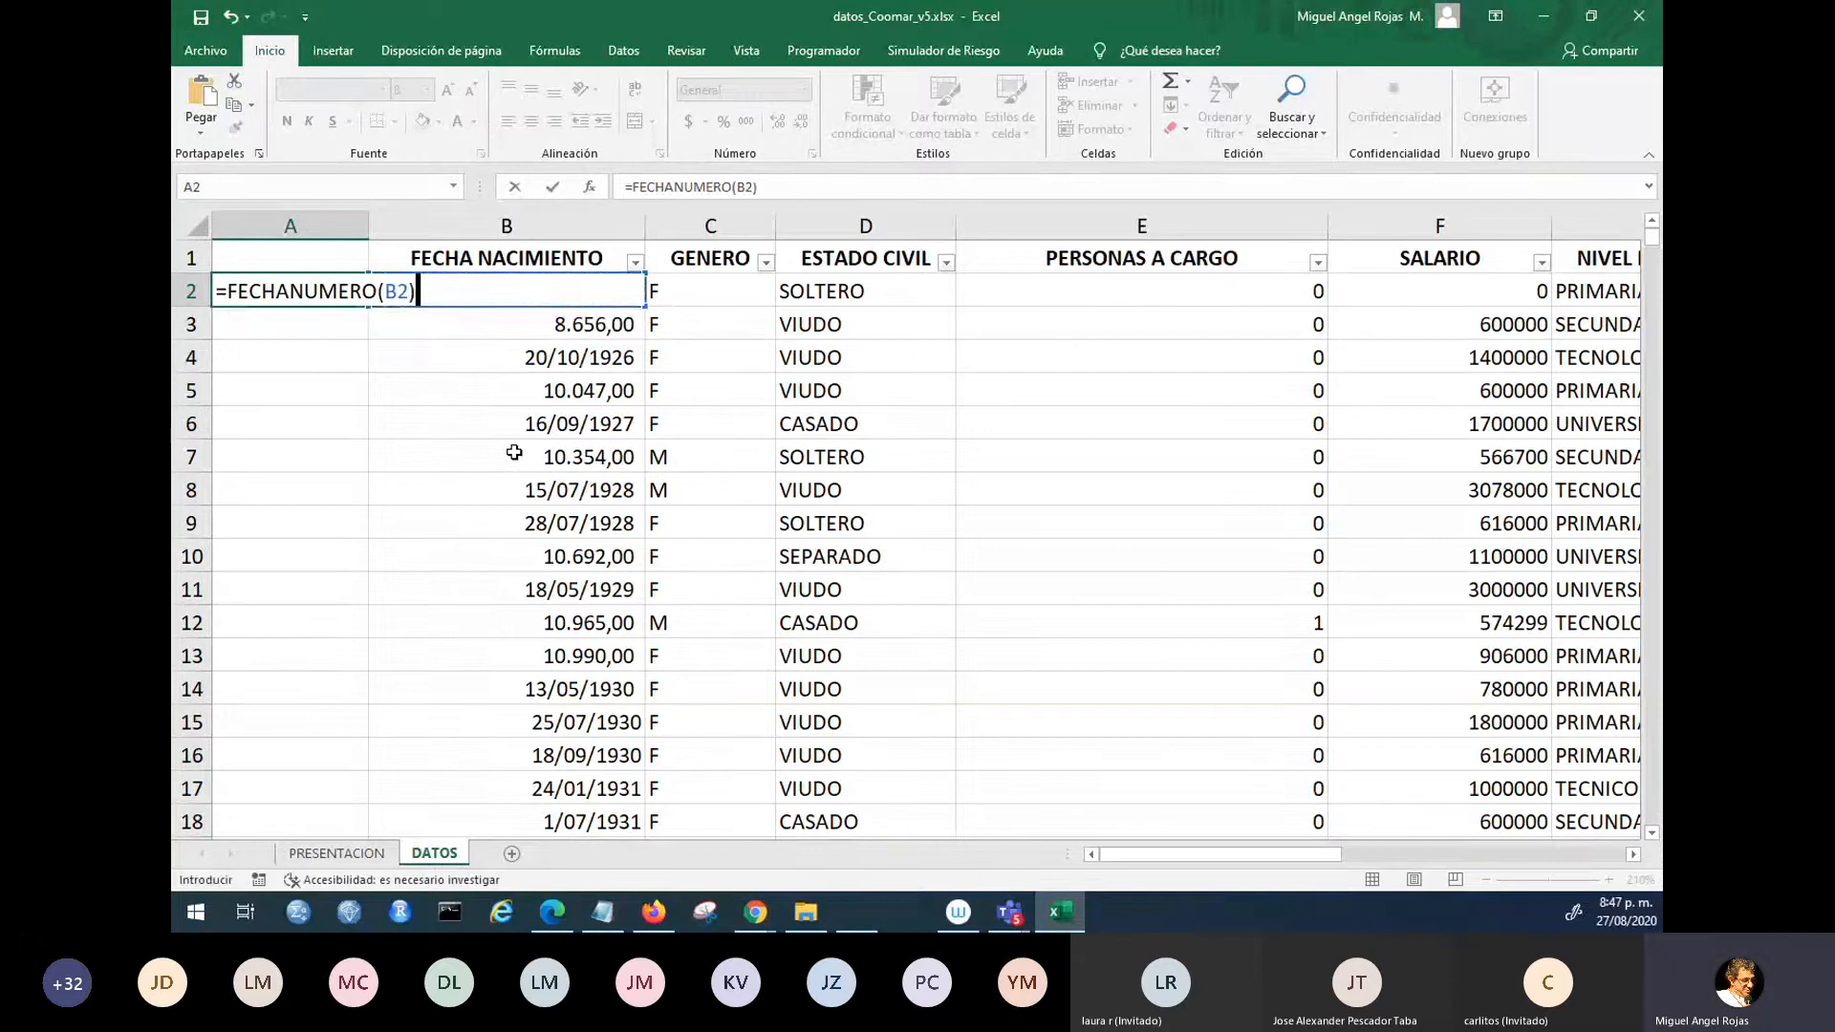
key(ctrl+Return)
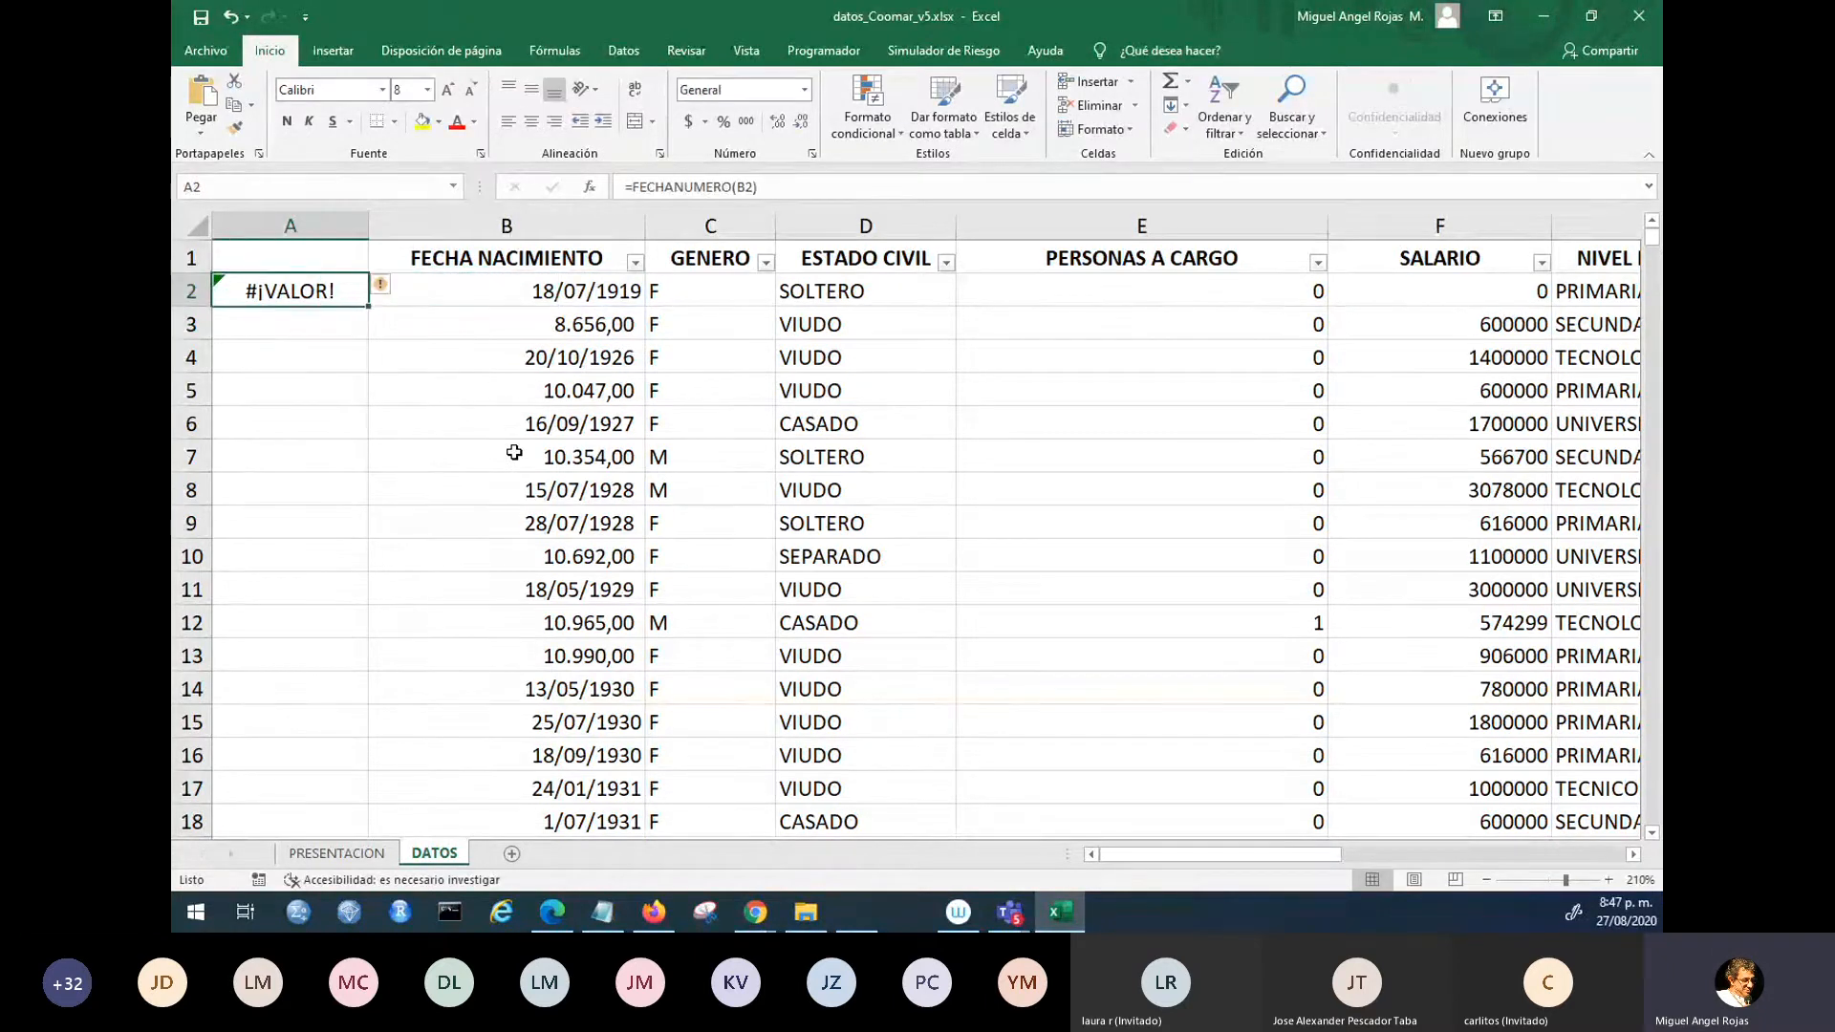
- Copy the FECHANUMERO formula from A2 to A4 and clear A2
key(ctrl+c)
key(Down)
key(Down)
key(Return)
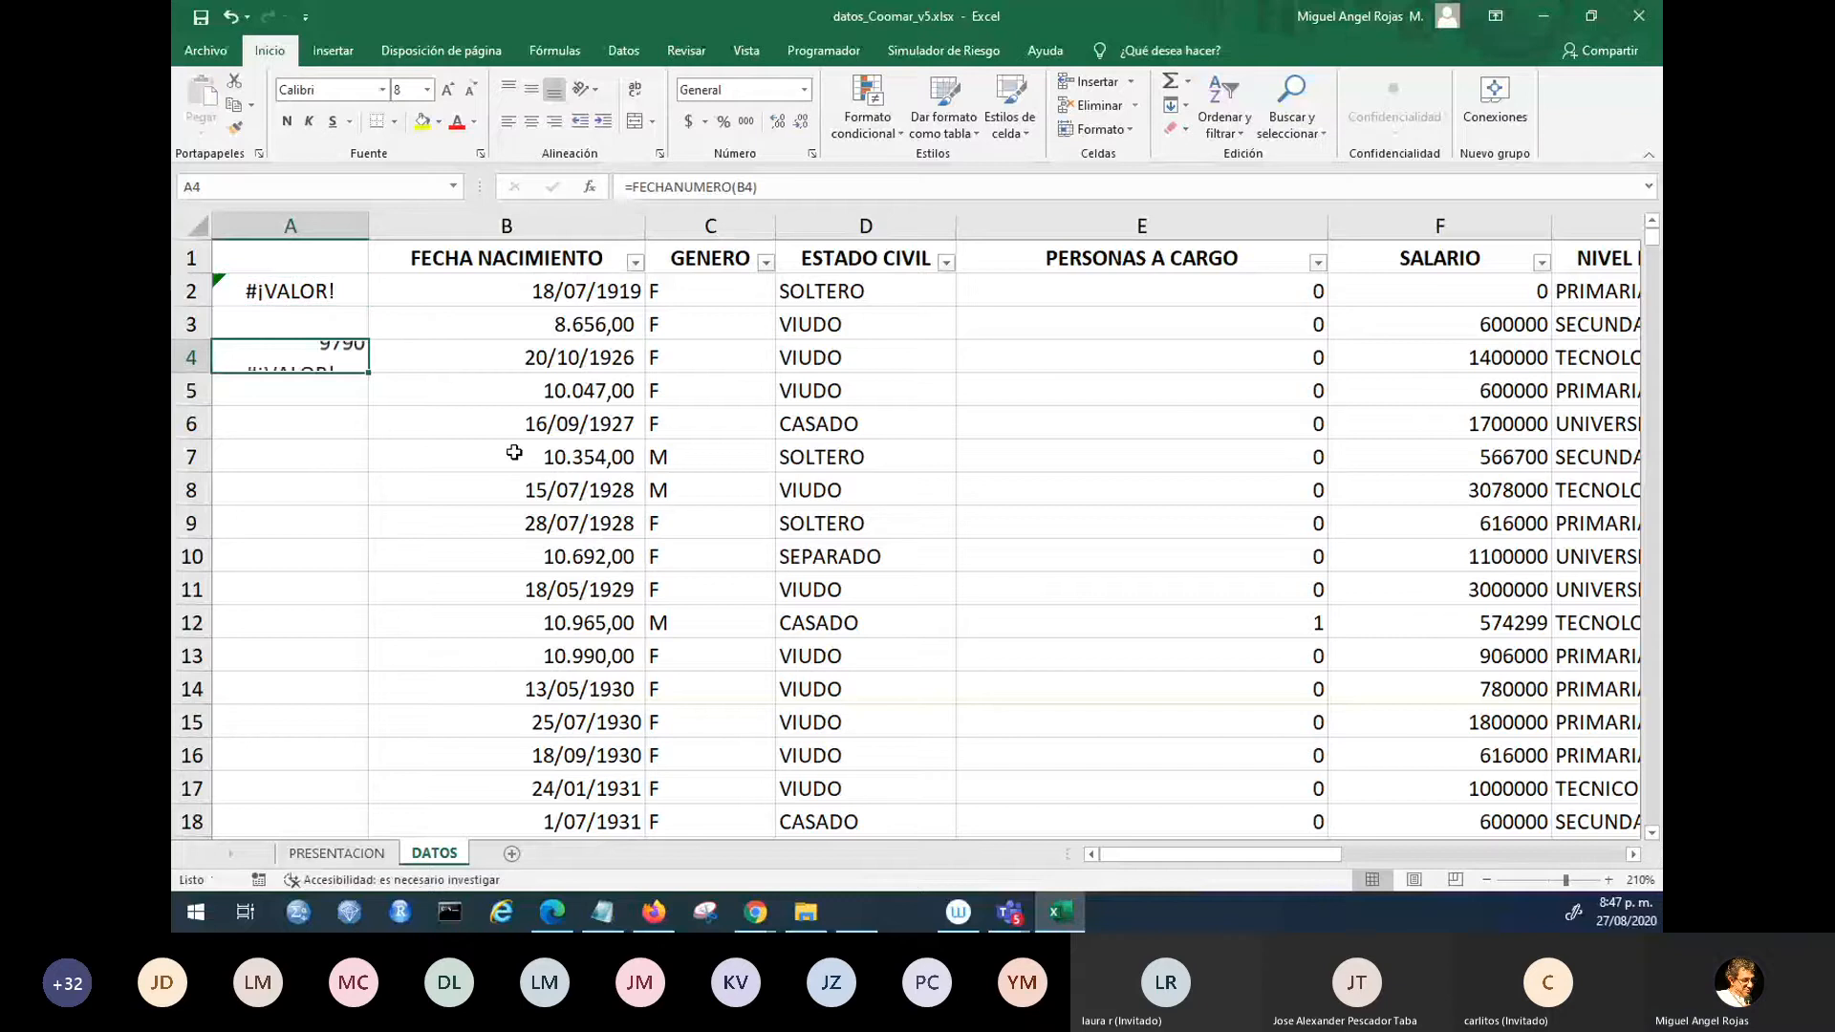
key(Up)
key(Up)
key(Delete)
- Examine the stored value in B3, and compare the FECHANUMERO formula in A4 with its source entry in B4
key(Down)
key(Right)
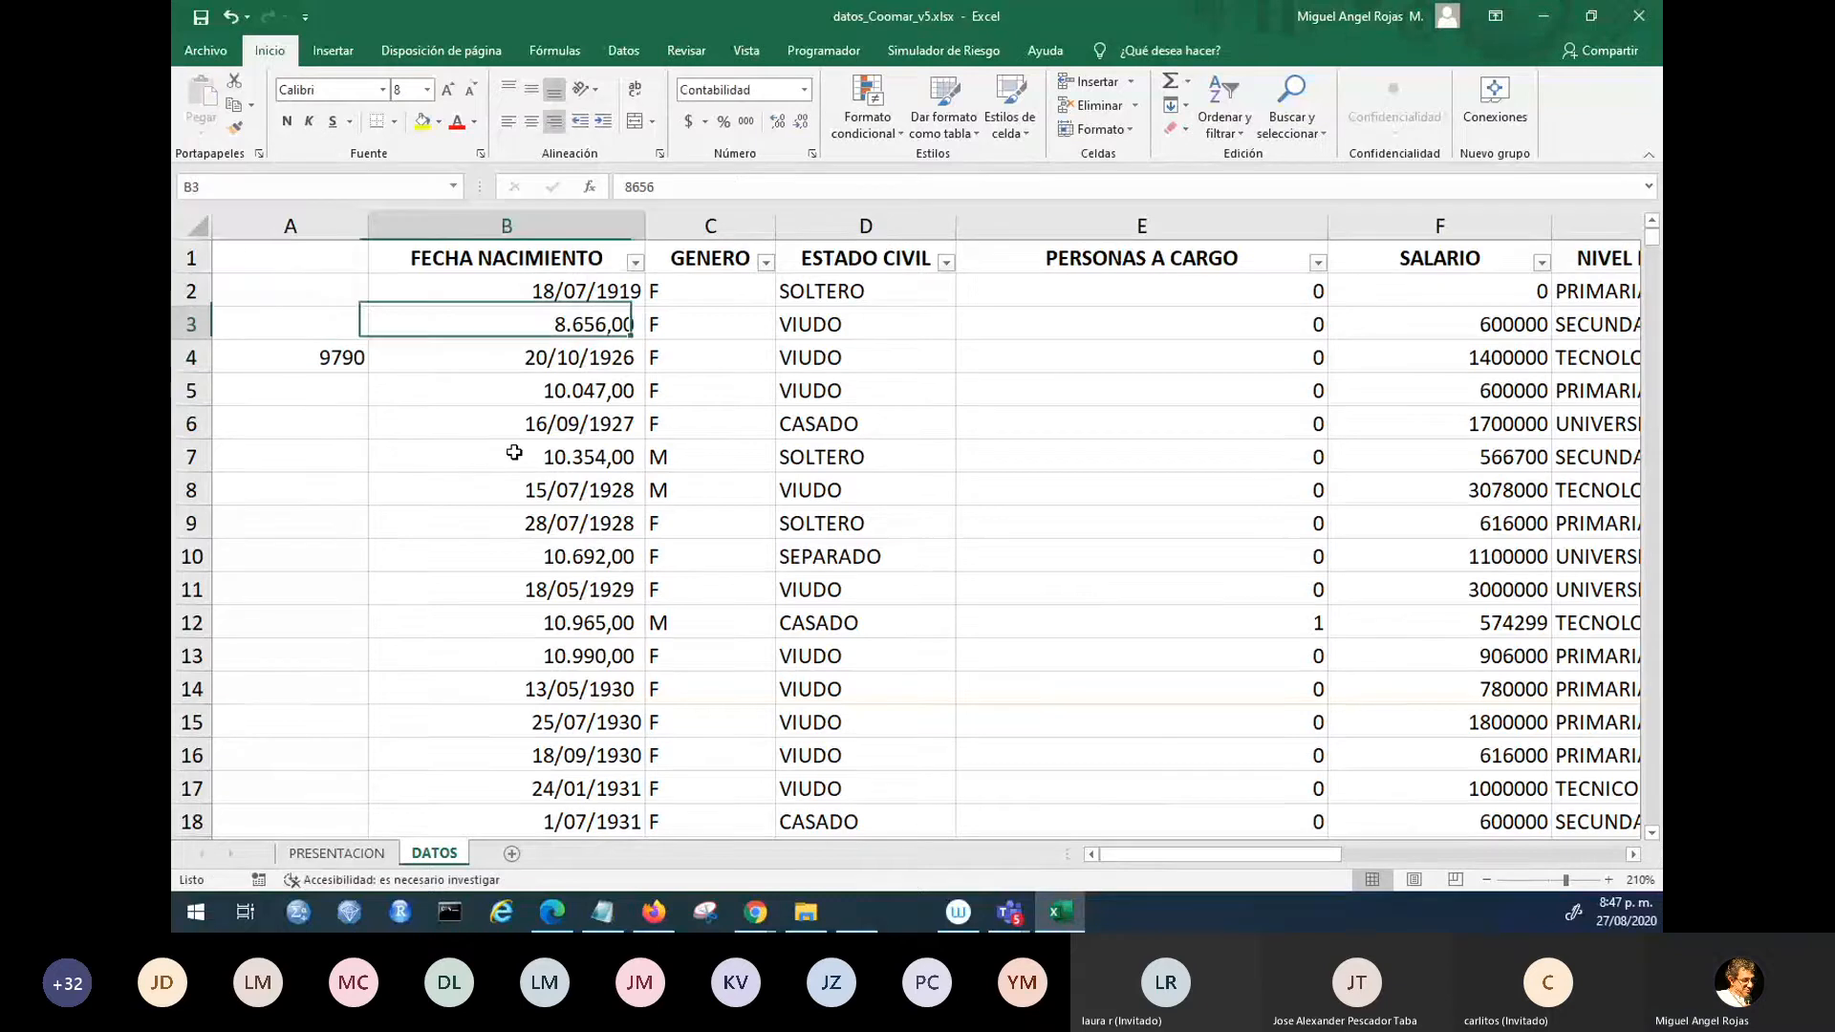
key(Left)
key(Down)
key(F2)
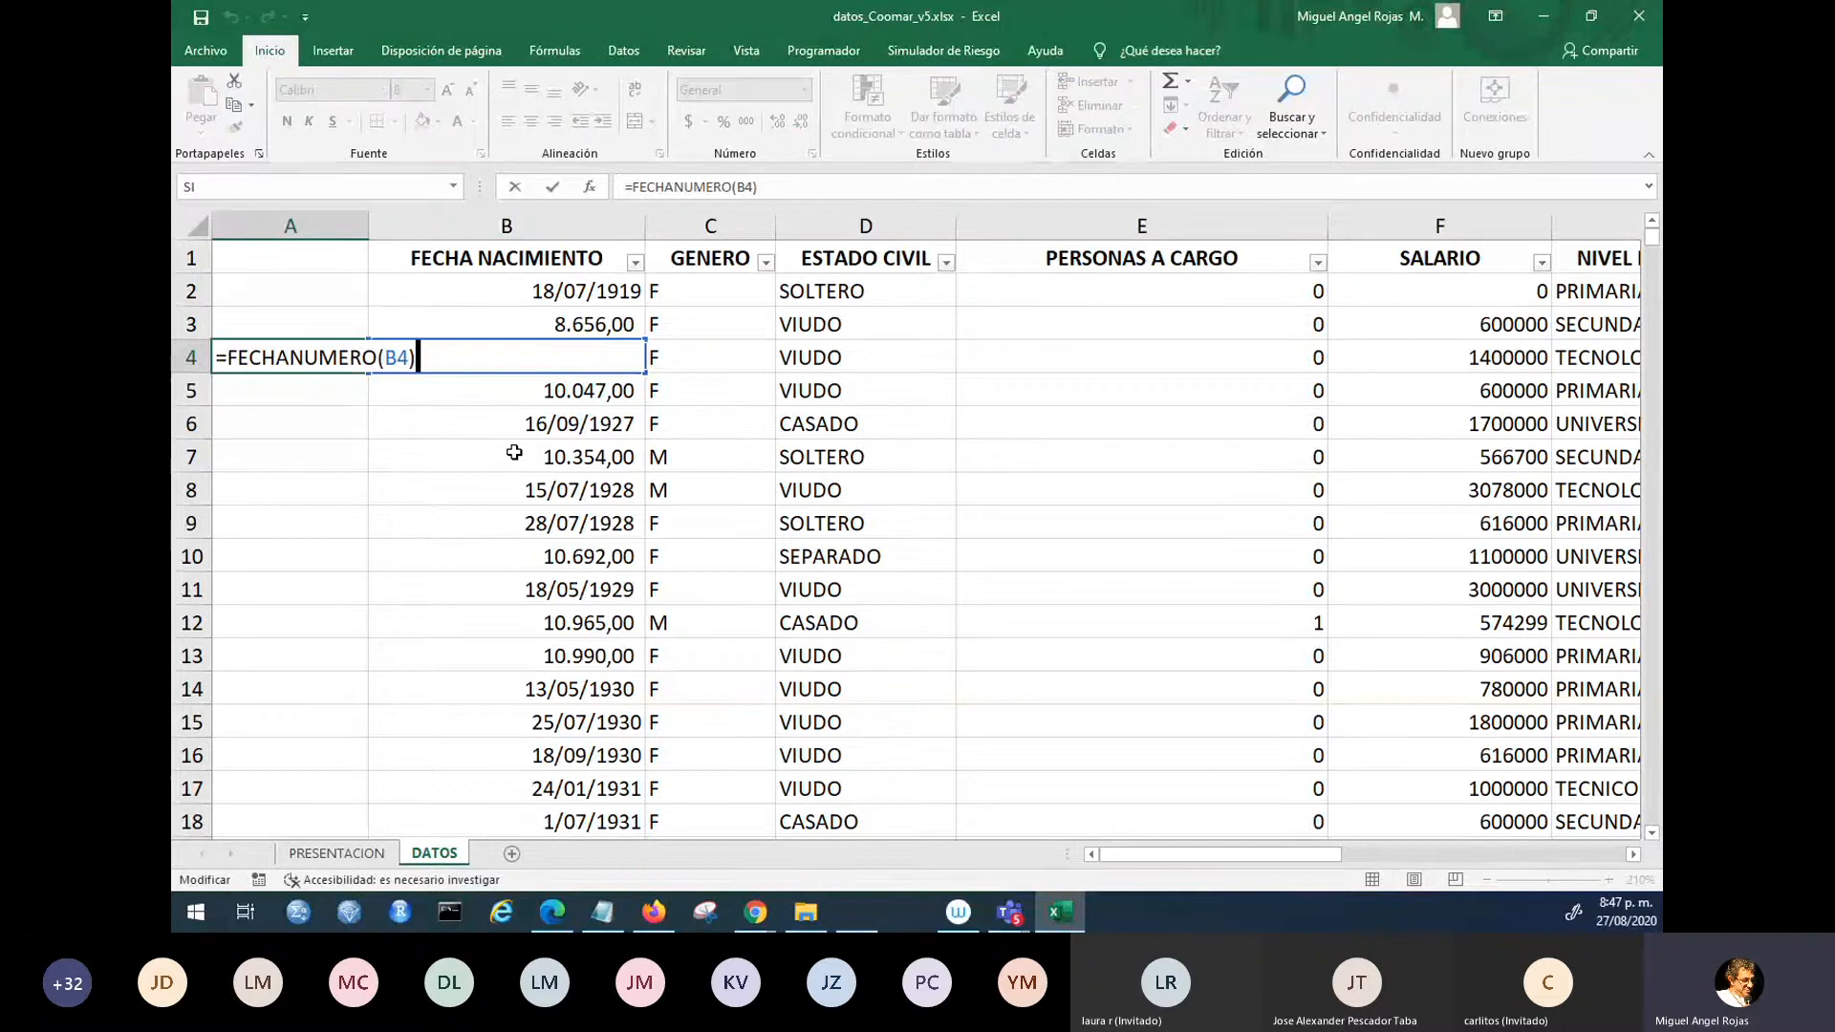
key(ctrl+Return)
key(Right)
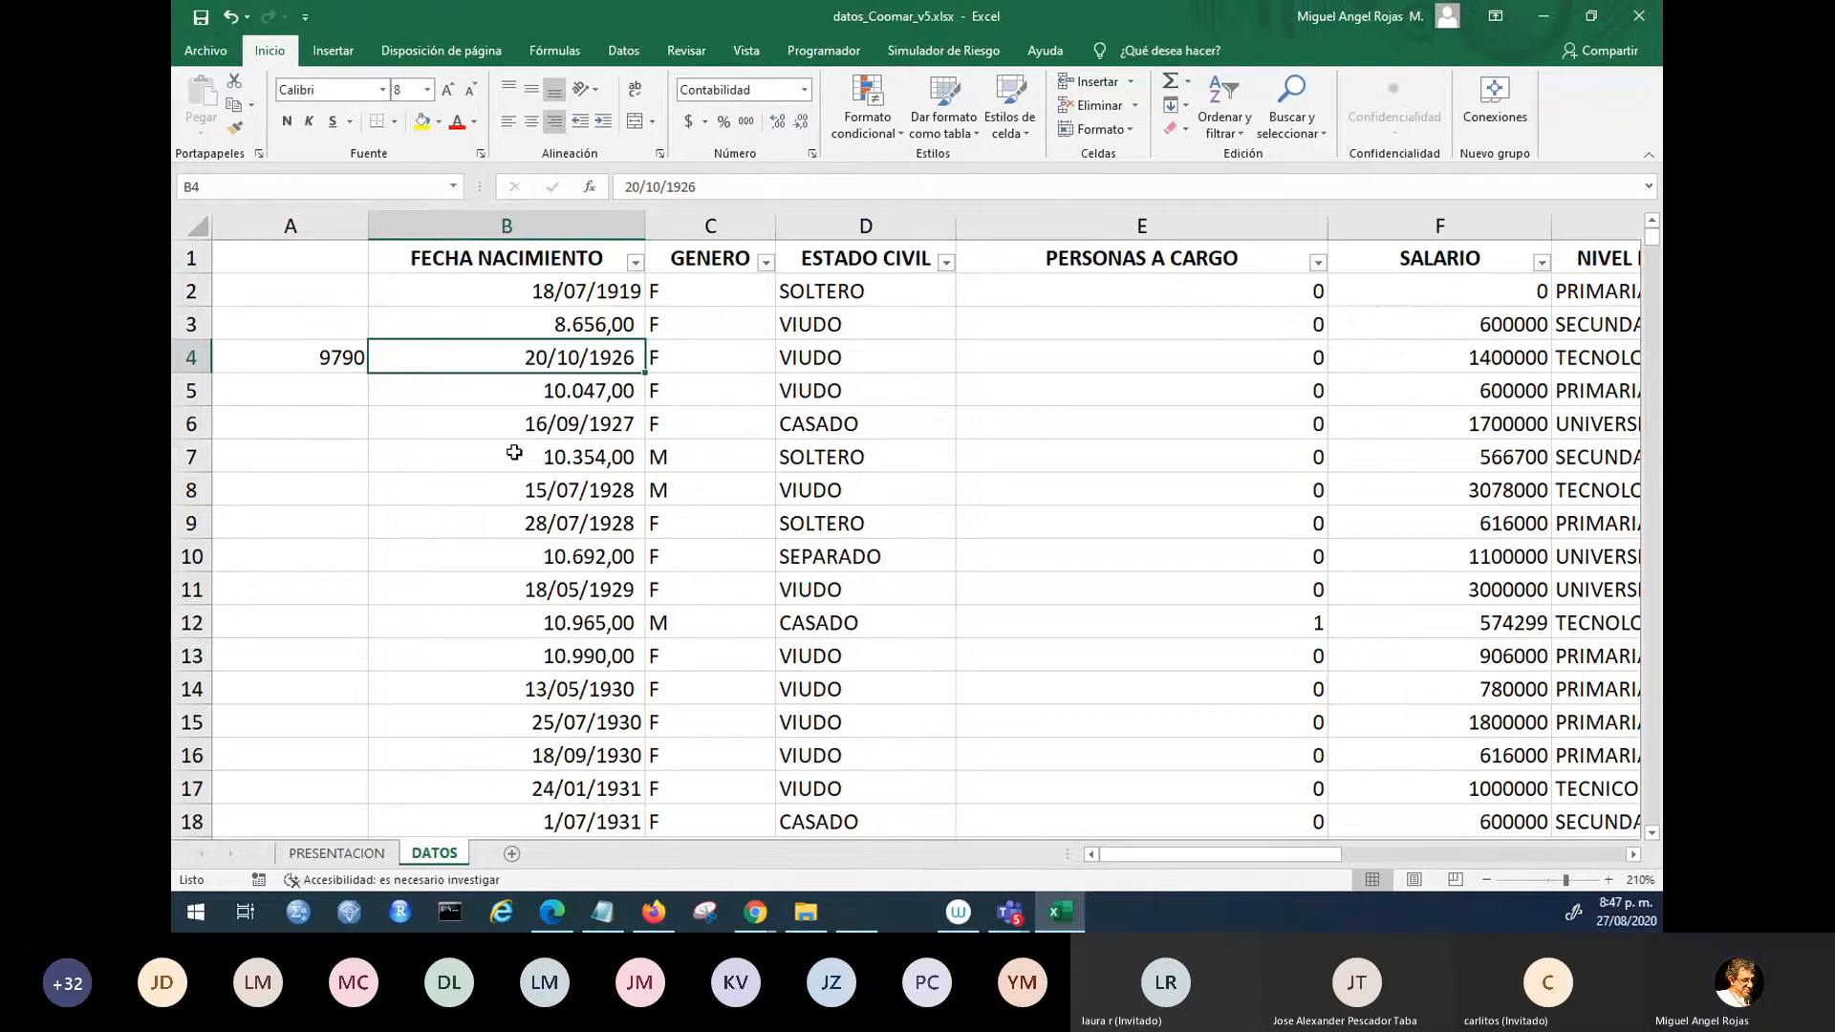
key(Left)
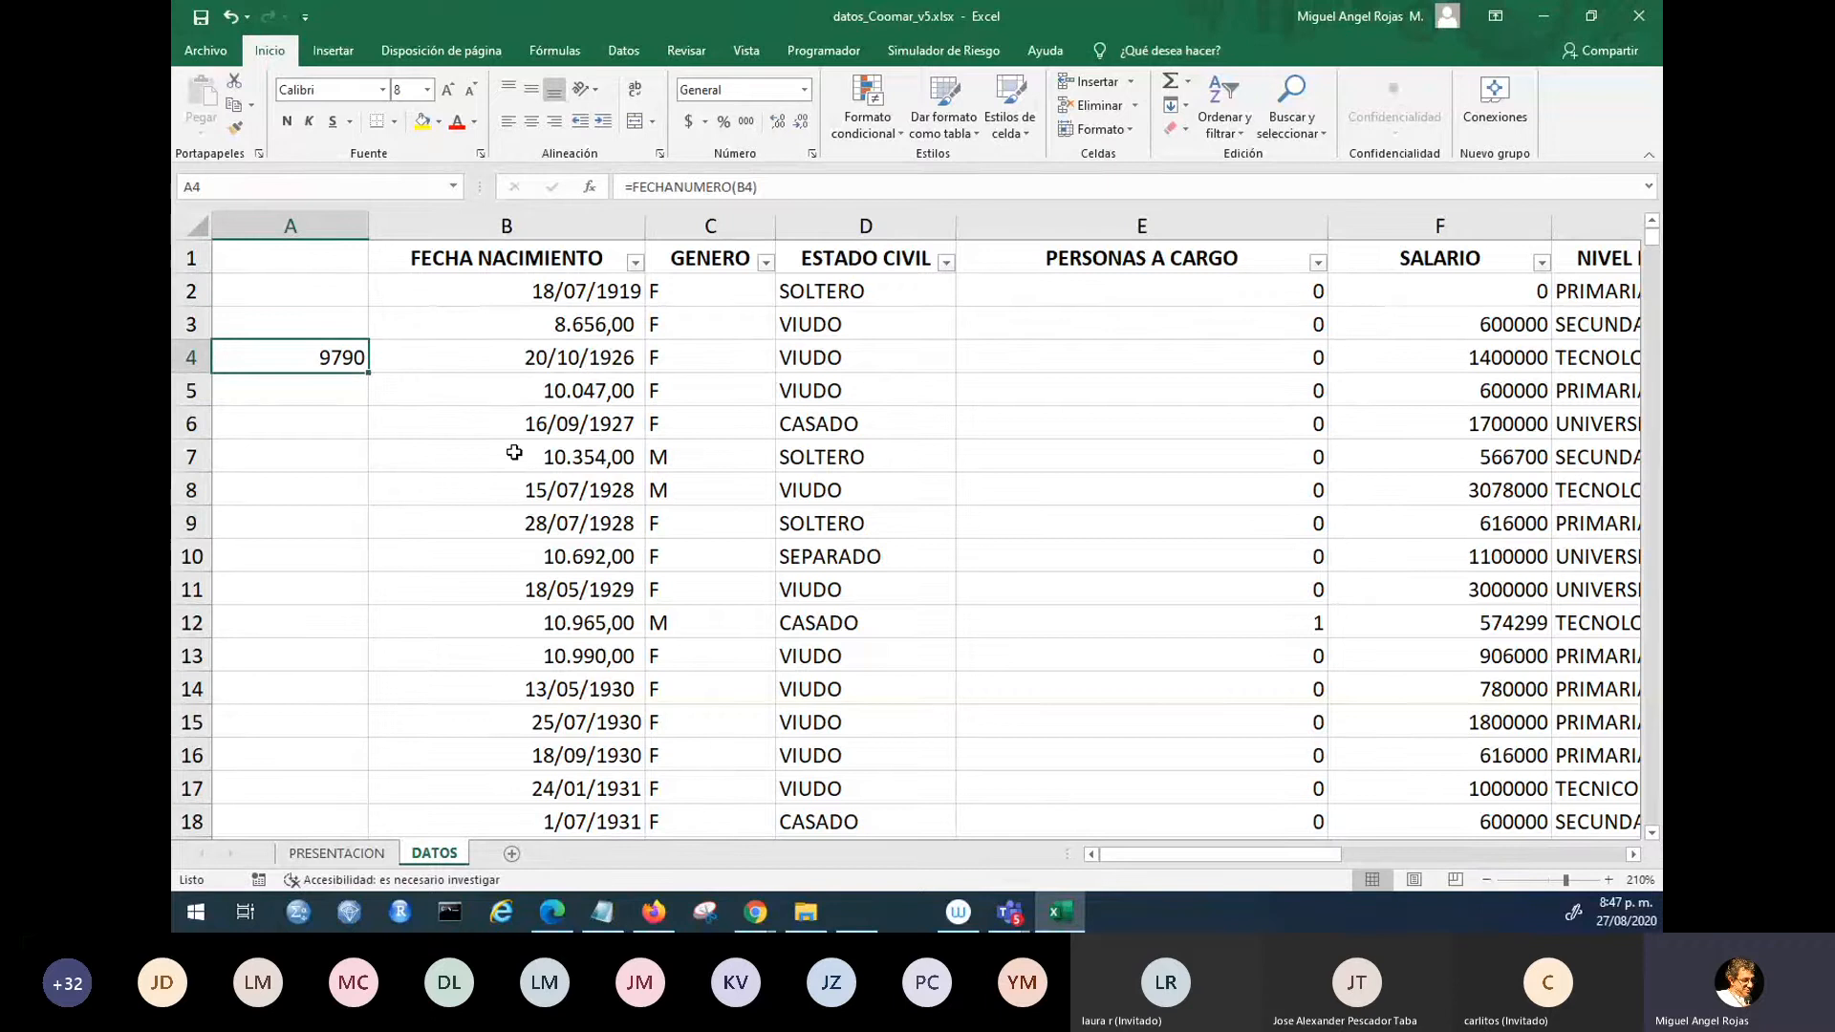
- Format A4 as a short date with a yellow fill, and give B4 a light blue fill
click(805, 90)
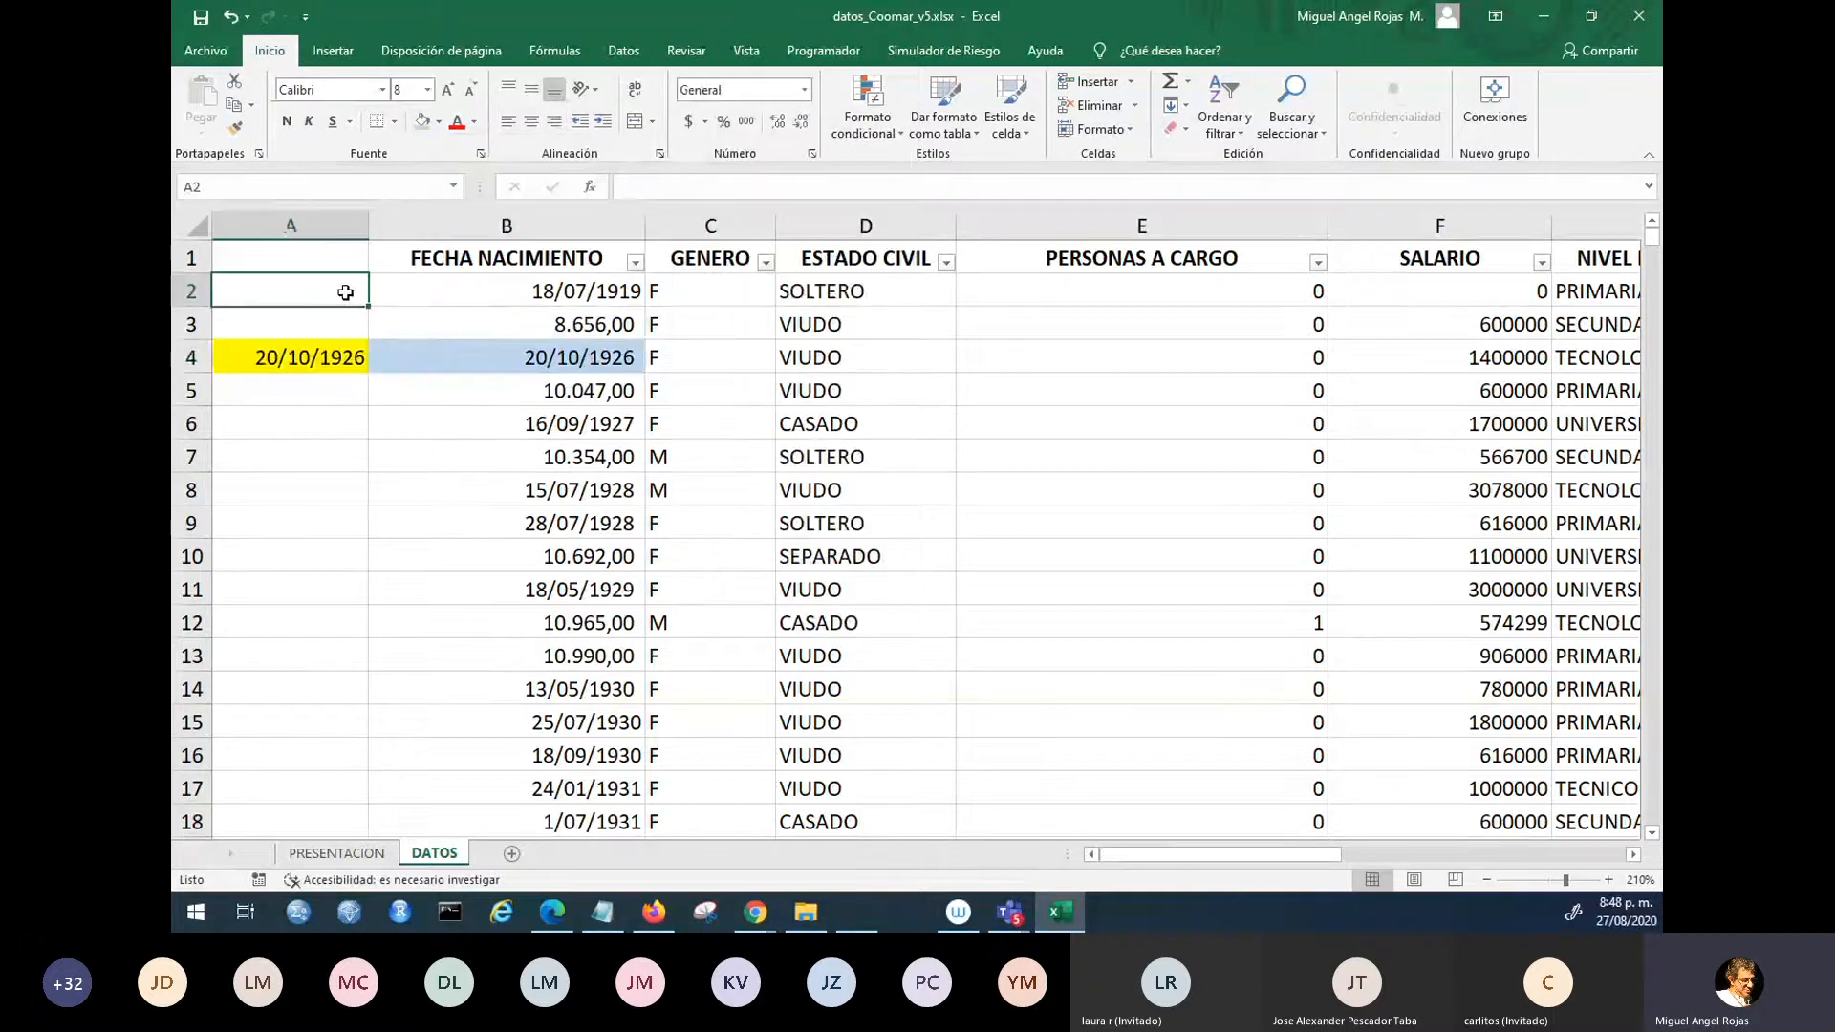
click(305, 368)
click(404, 371)
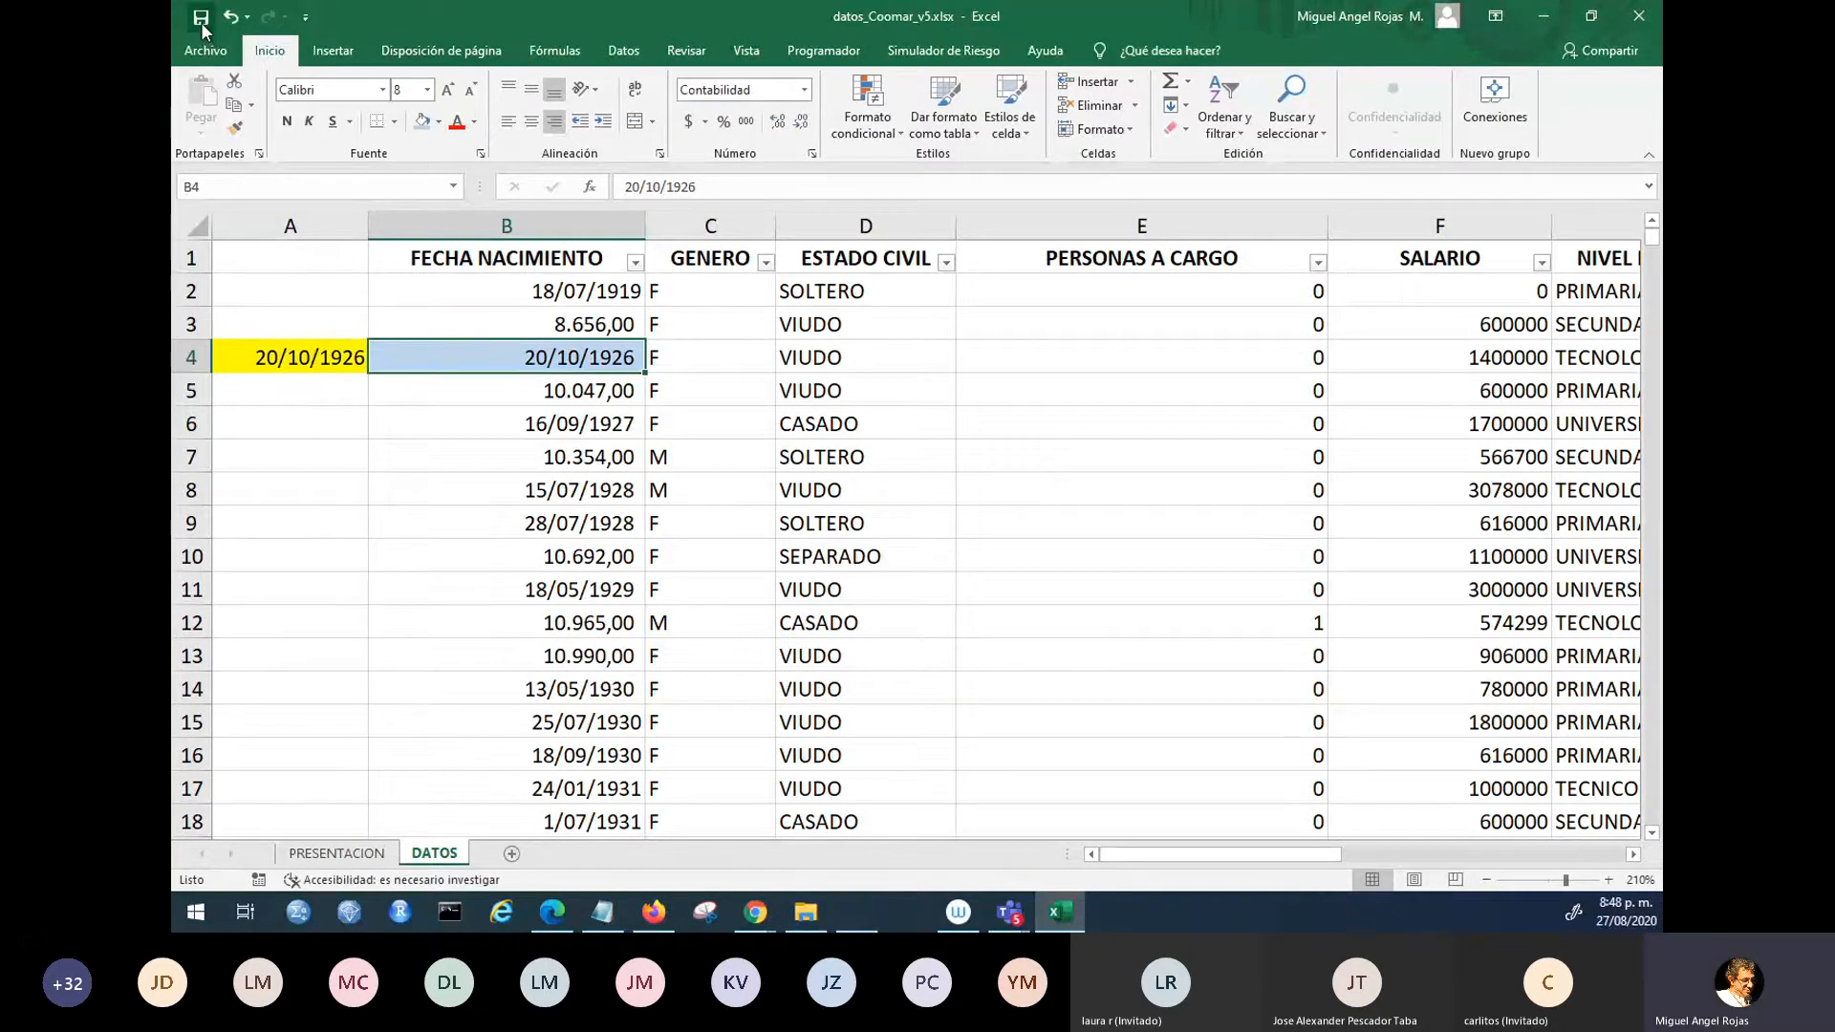
- Save a copy of the workbook in the SESION_2_270820 folder as SOL_270820_datos_Coomar_v5.xlsx
click(206, 52)
click(247, 327)
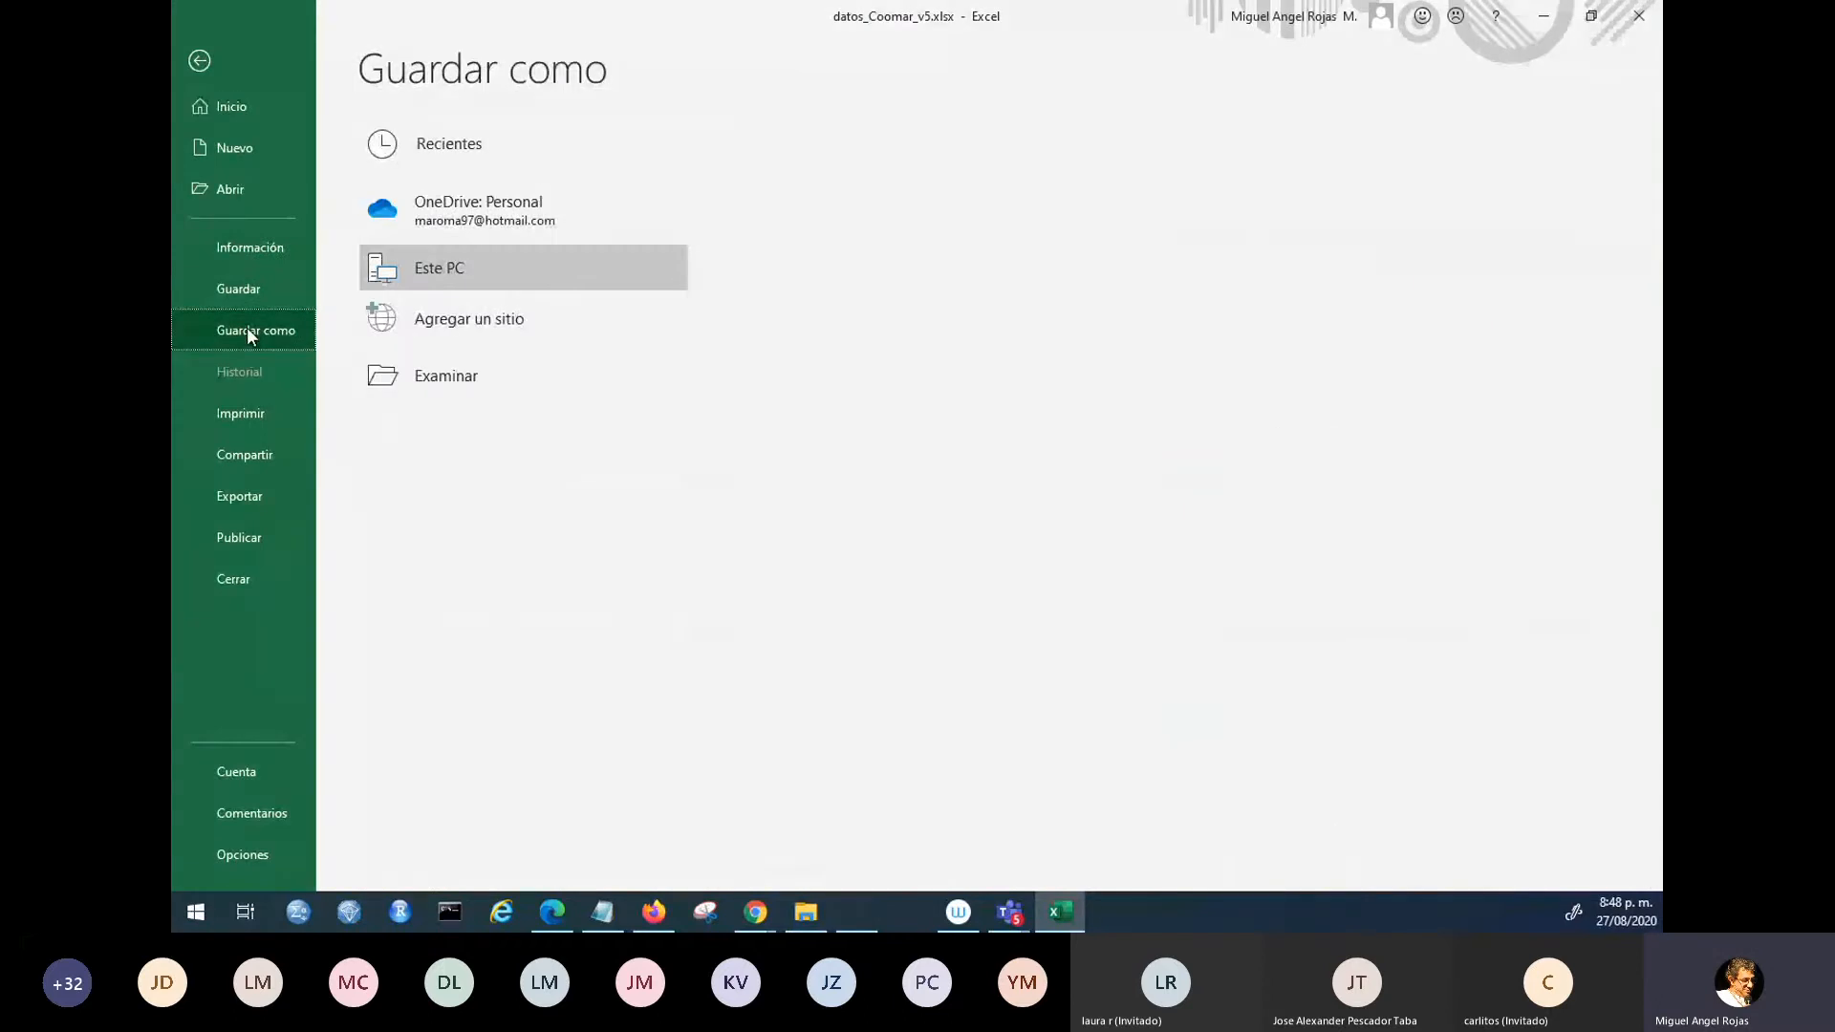
click(785, 240)
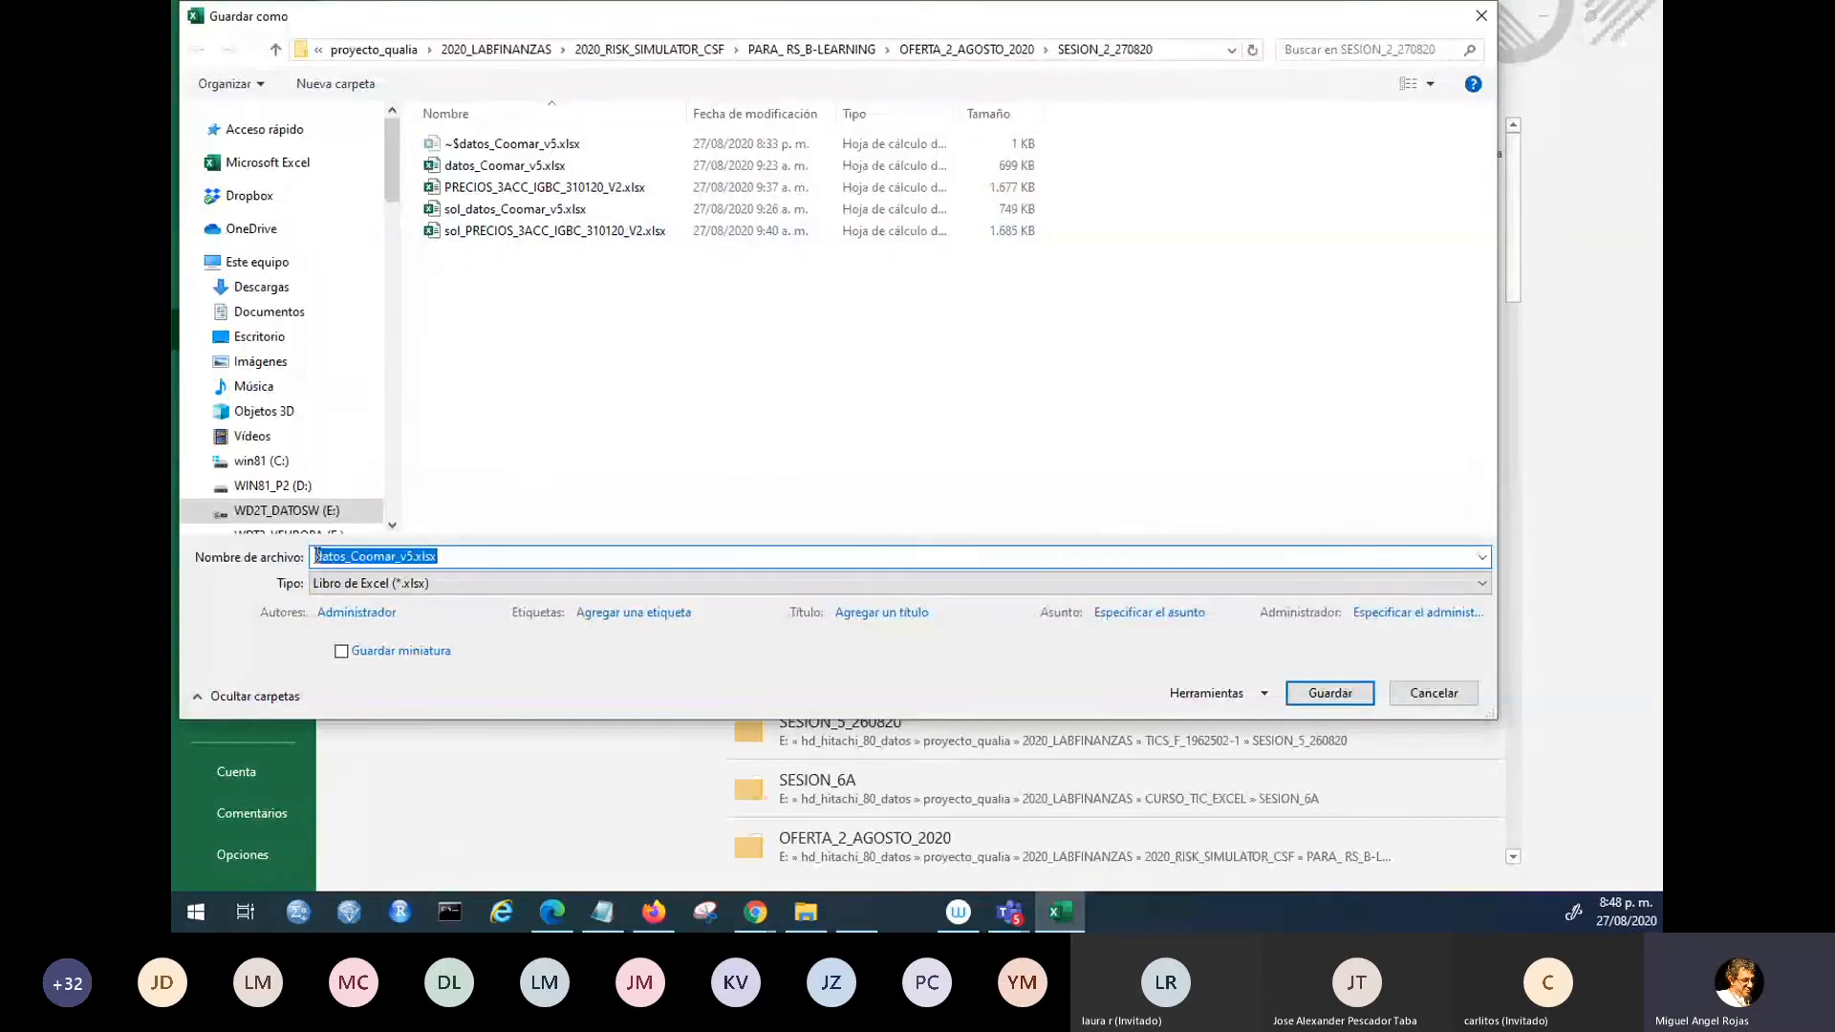
click(317, 557)
text(SOL)
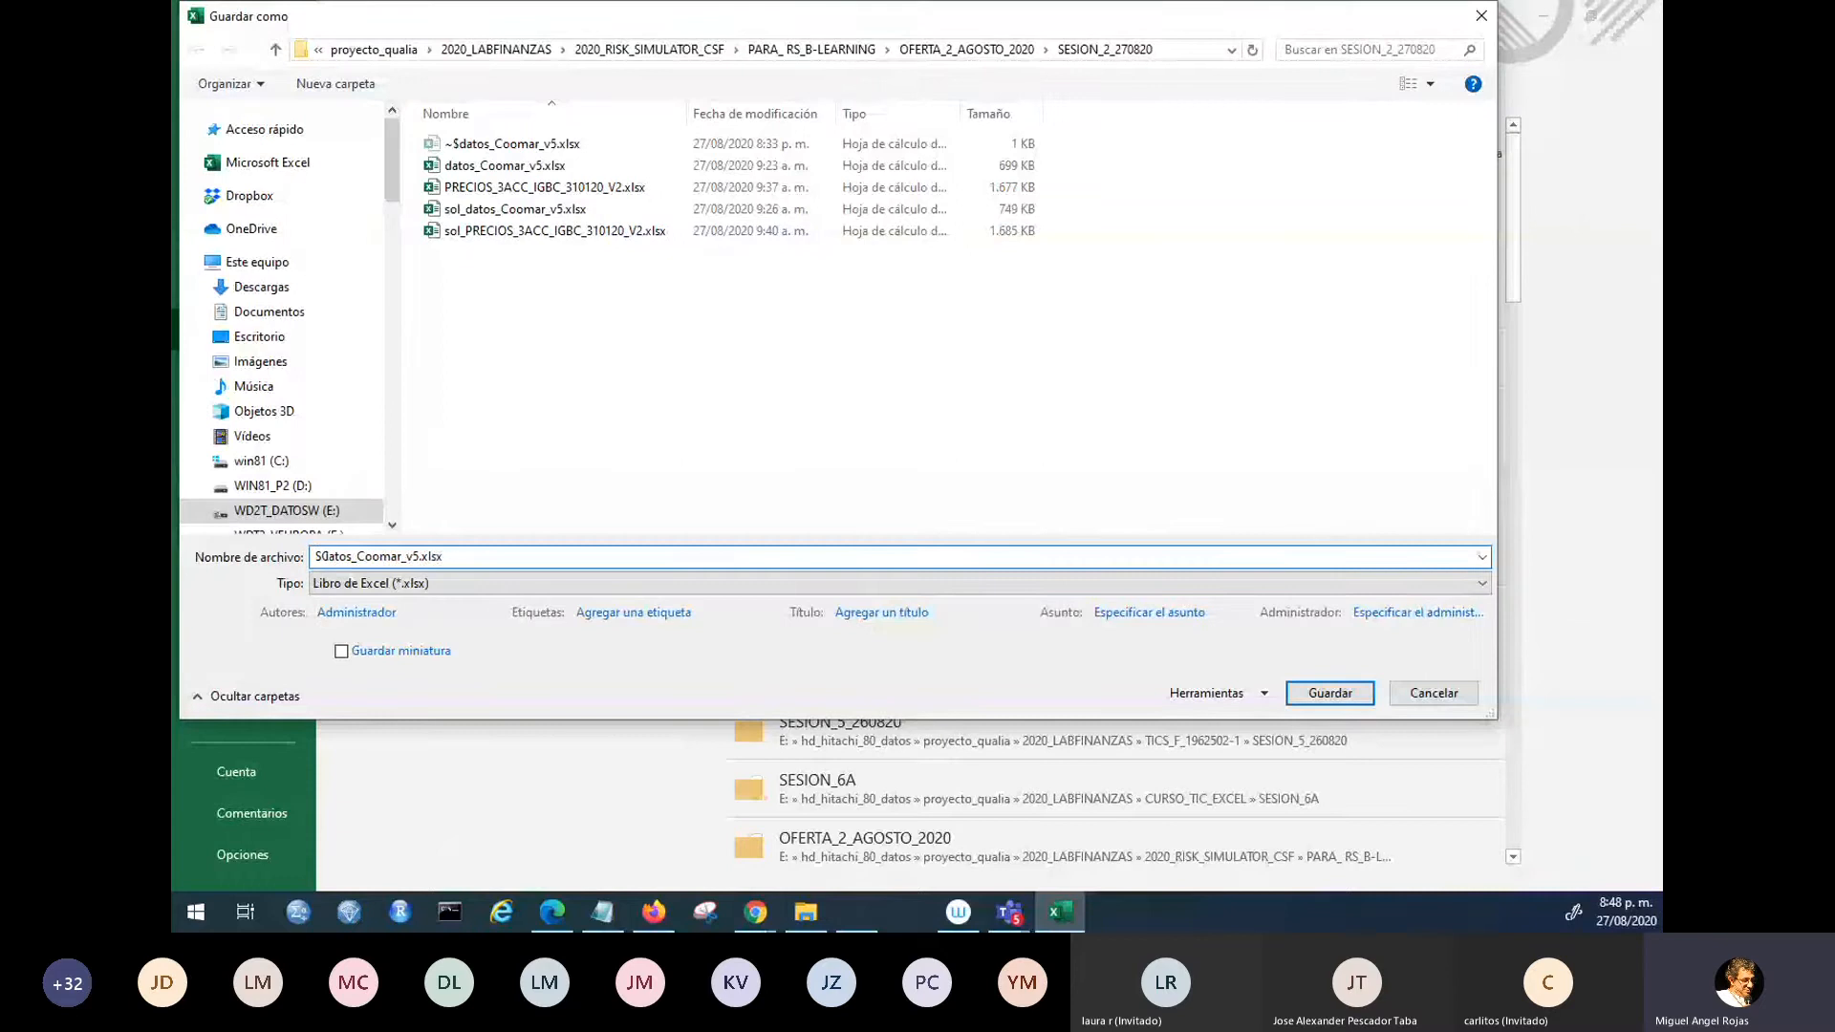
text(_)
text(2)
text(7/8)
key(BackSpace)
key(BackSpace)
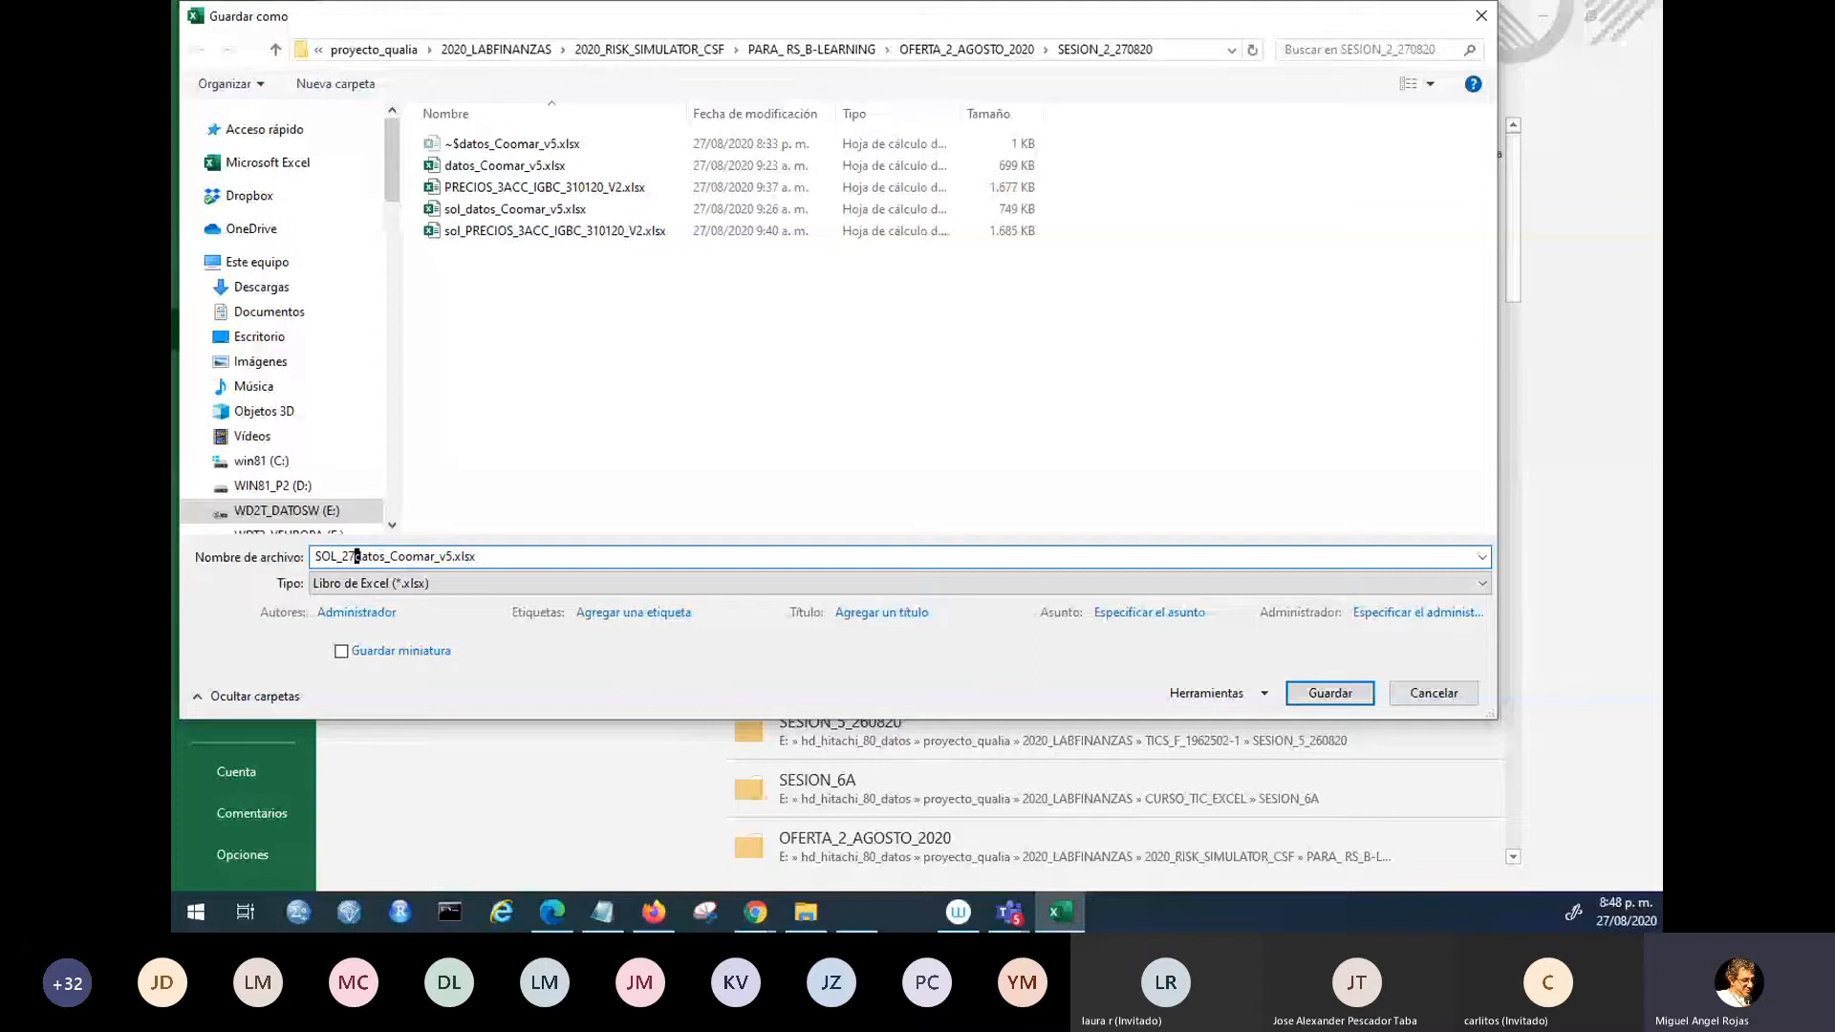
text(0820_)
key(Return)
click(972, 446)
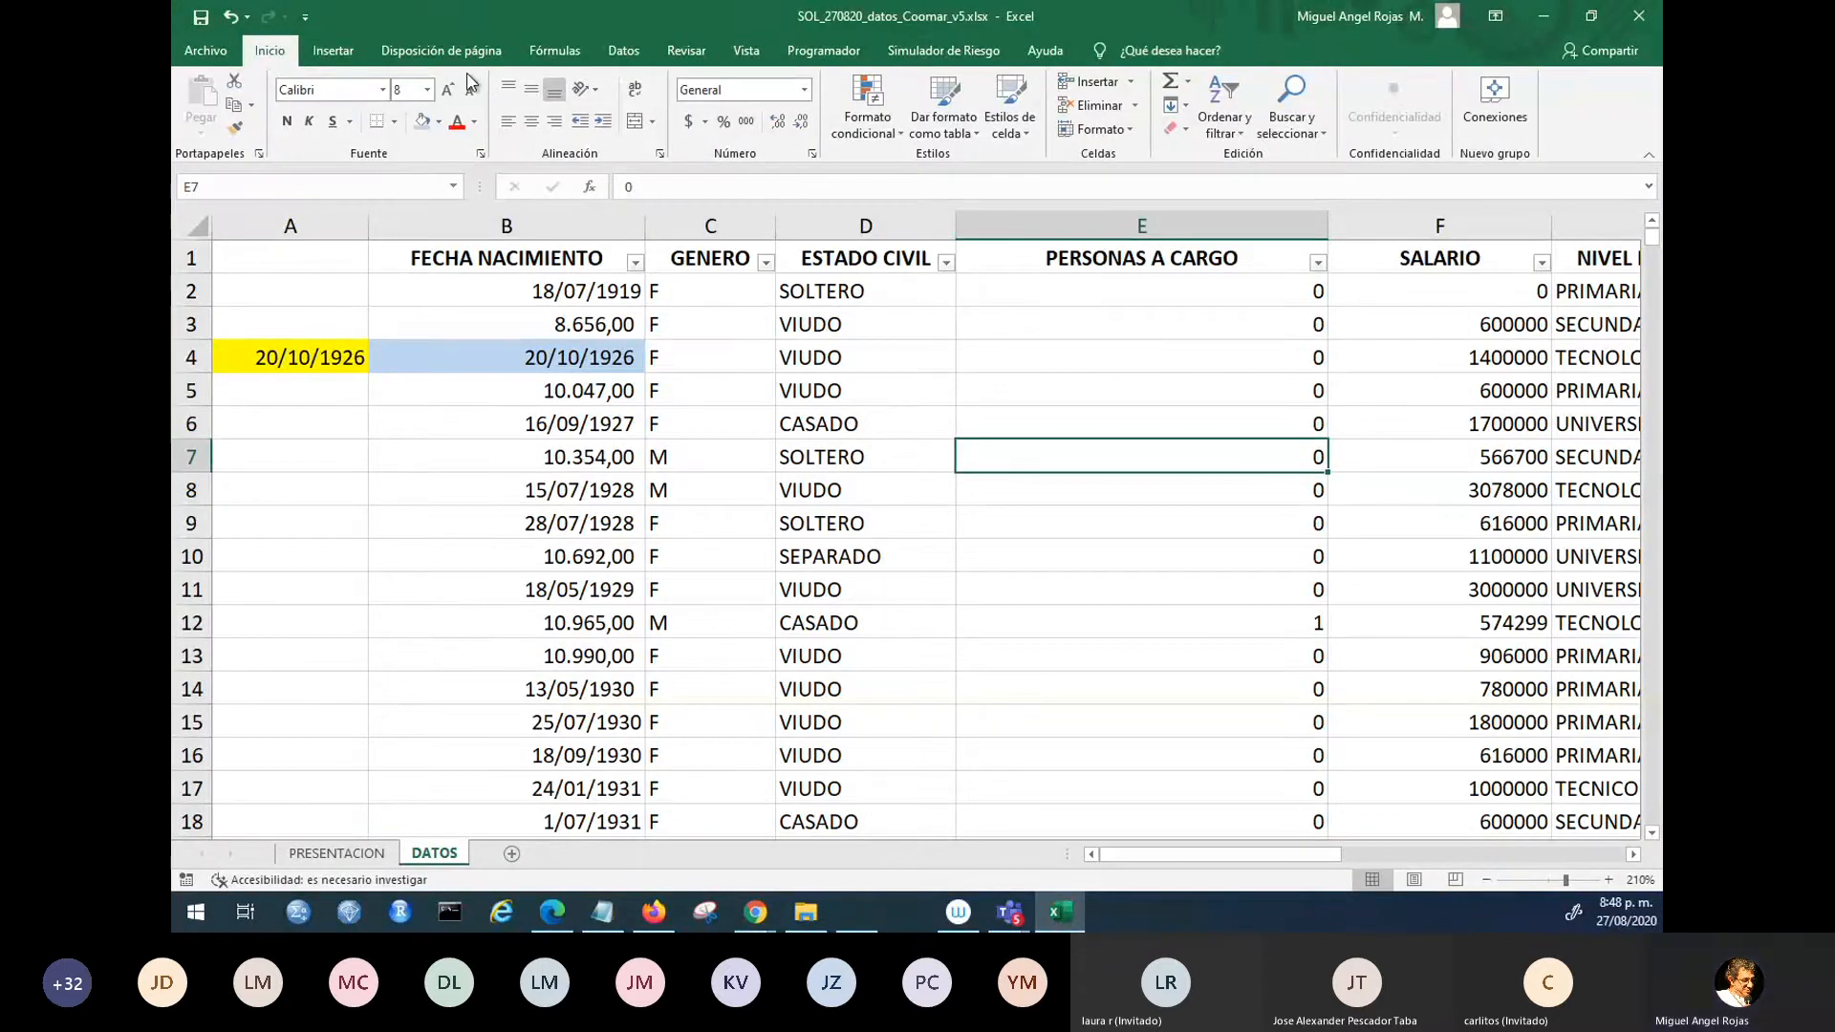
- Review the column headers of the DATOS sheet from FECHA NACIMIENTO to ESTADO LABORAL
click(1487, 879)
click(1487, 880)
click(1486, 879)
click(1487, 879)
click(1487, 879)
click(1487, 879)
click(1487, 879)
click(1487, 880)
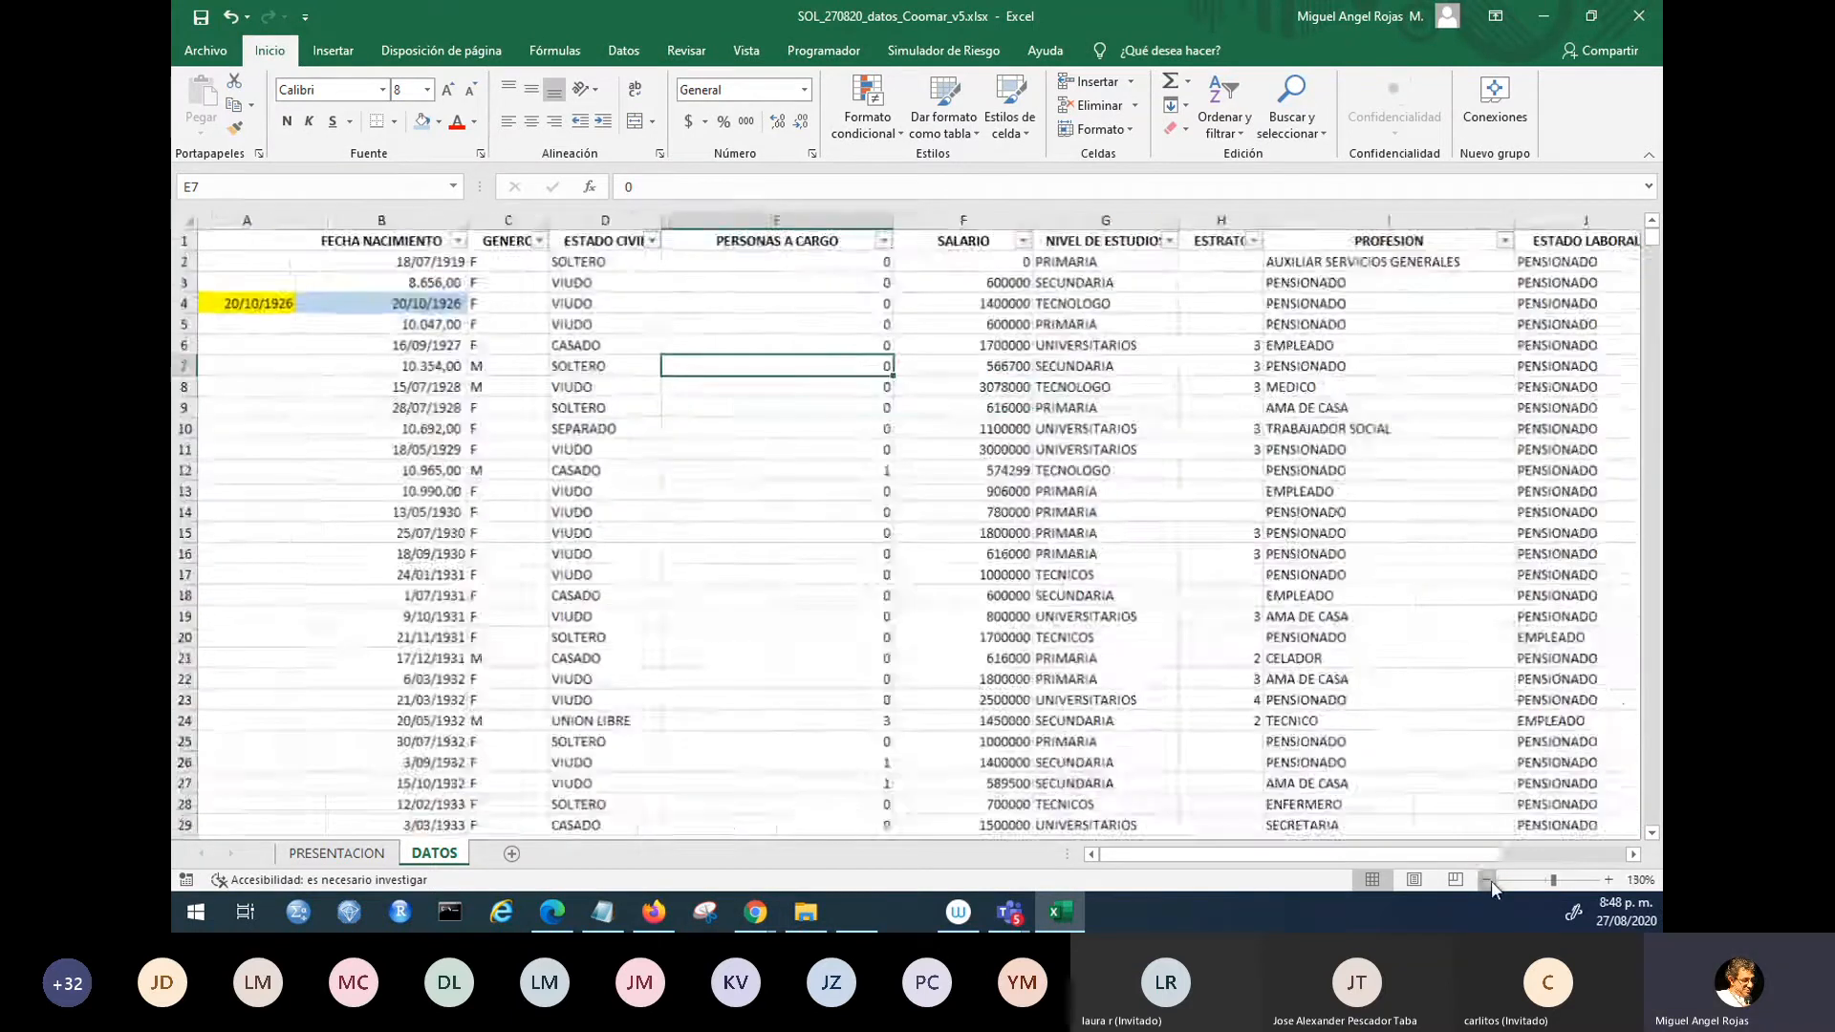
click(1487, 879)
click(346, 239)
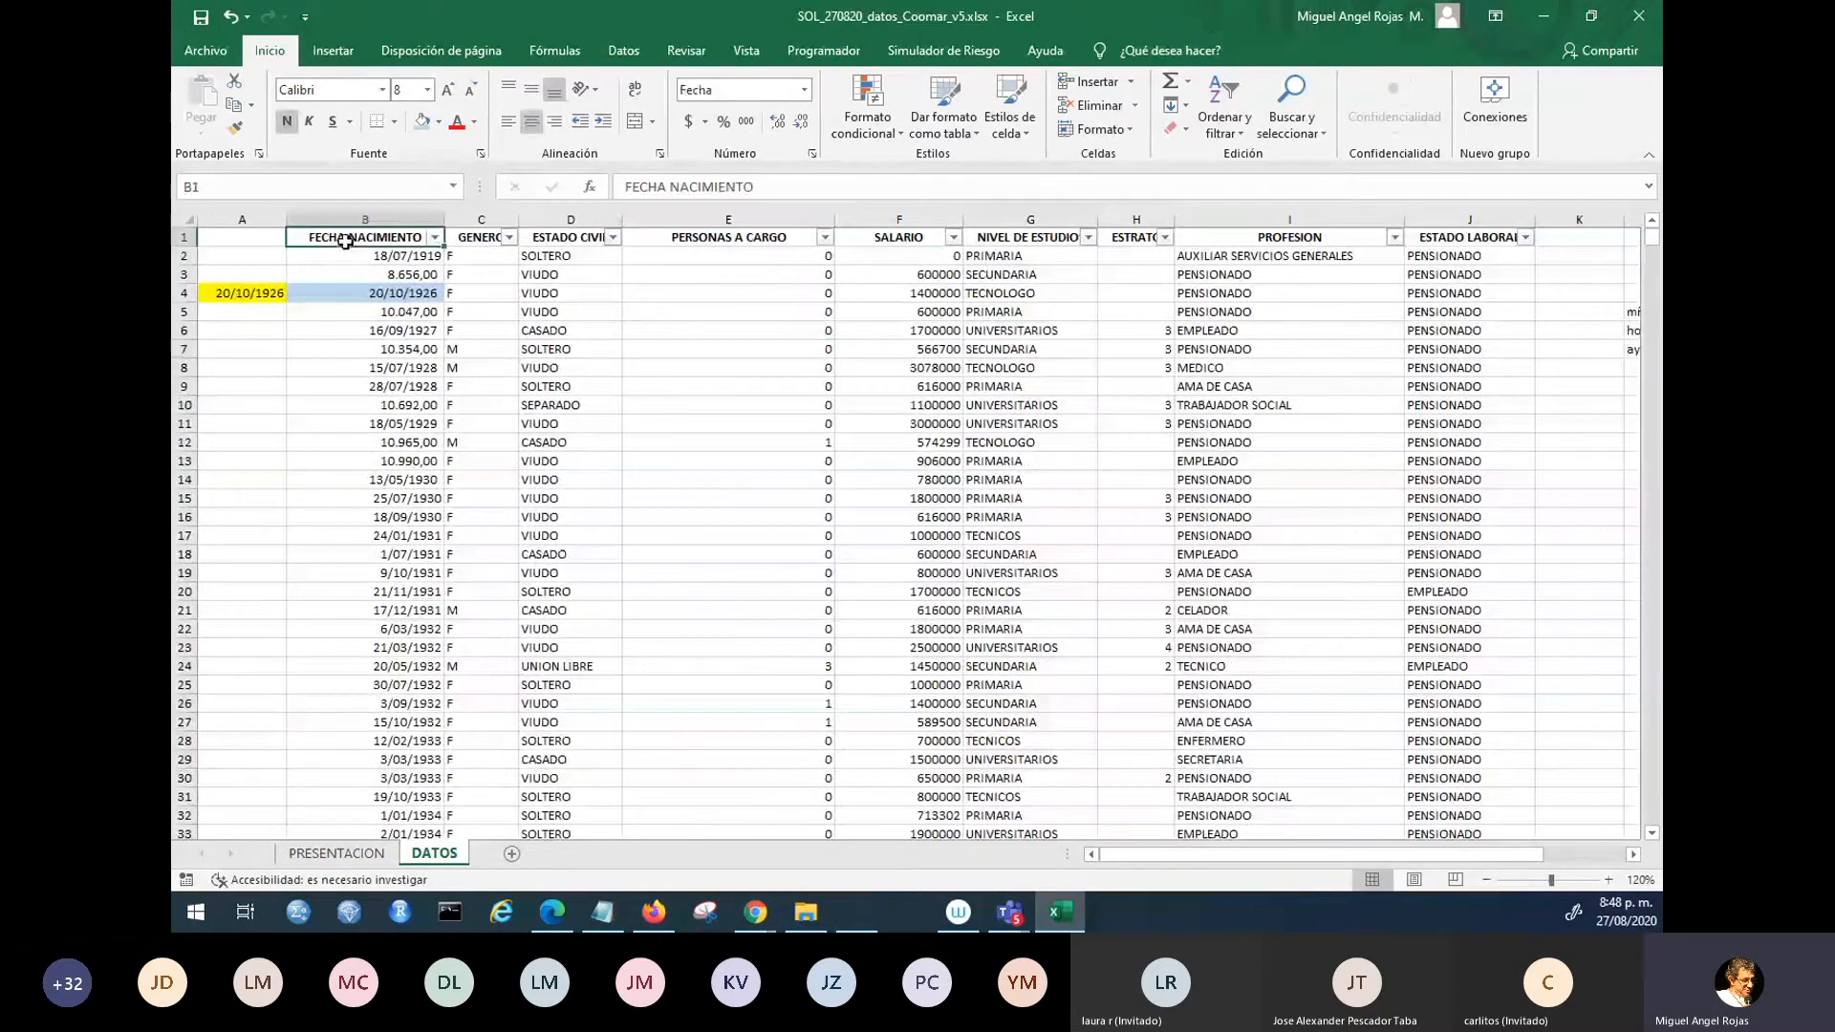
click(593, 237)
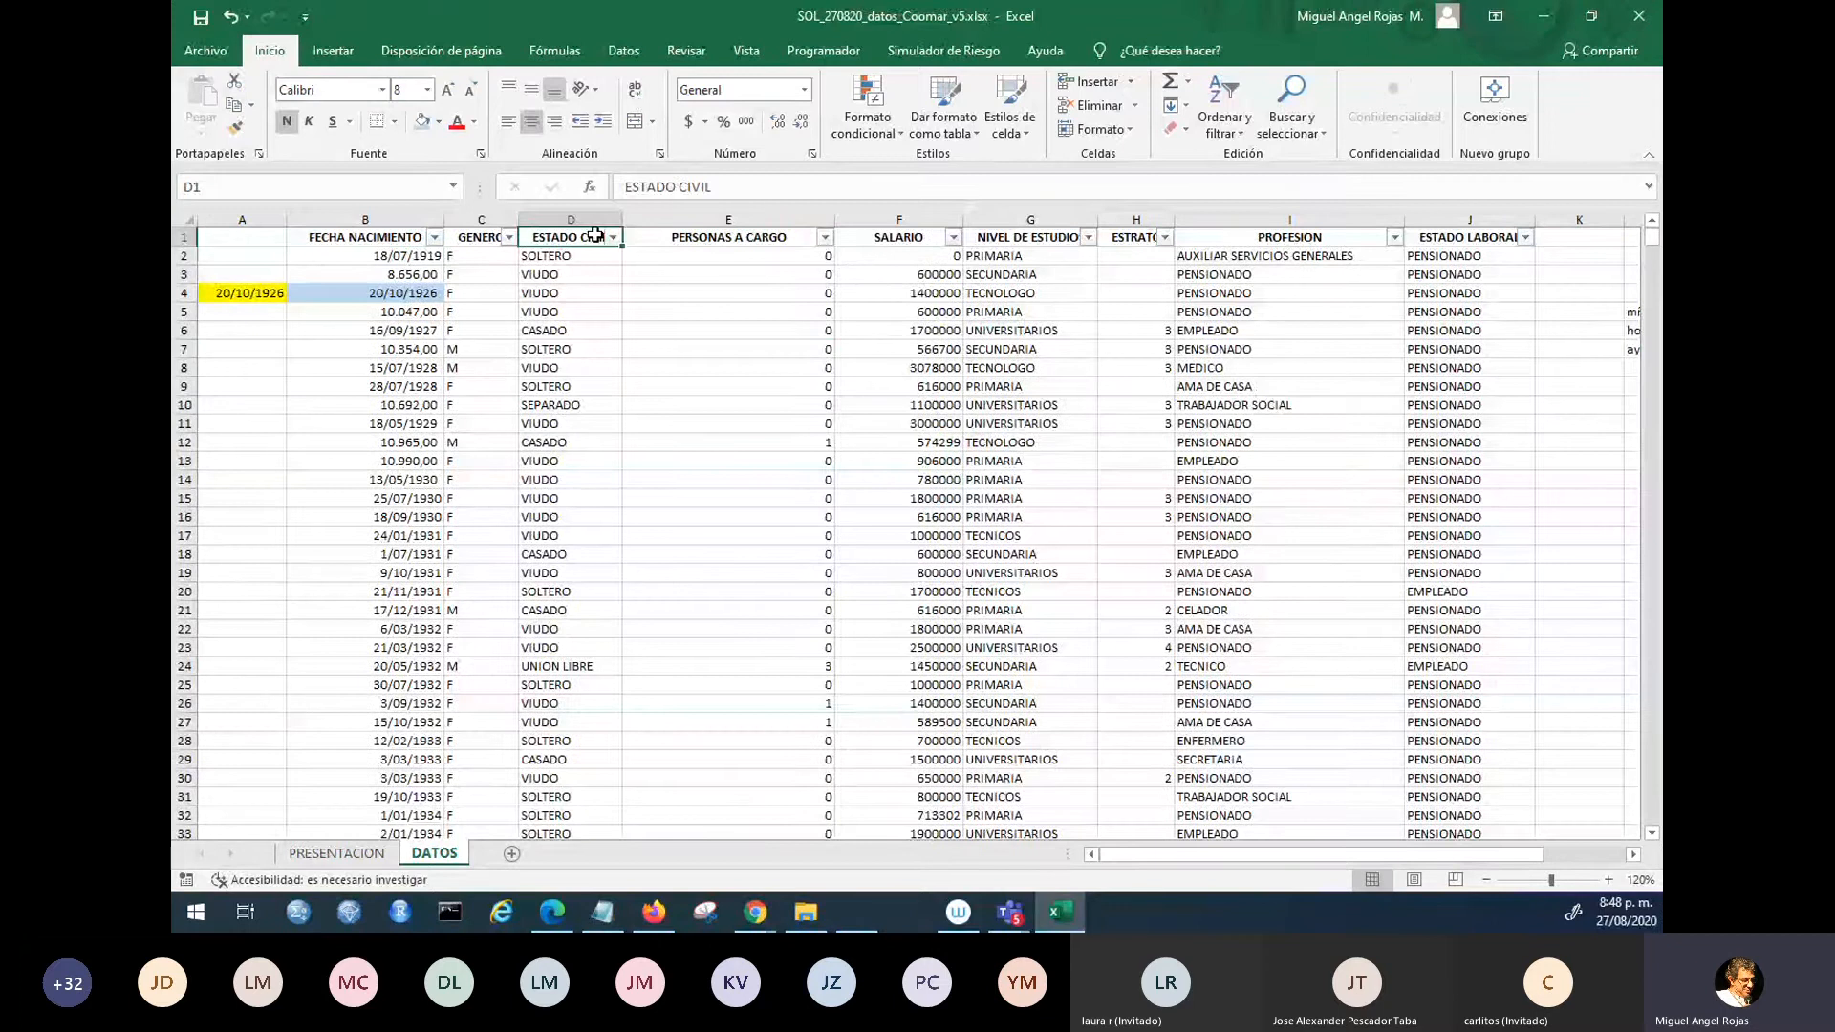
click(1030, 220)
click(1136, 237)
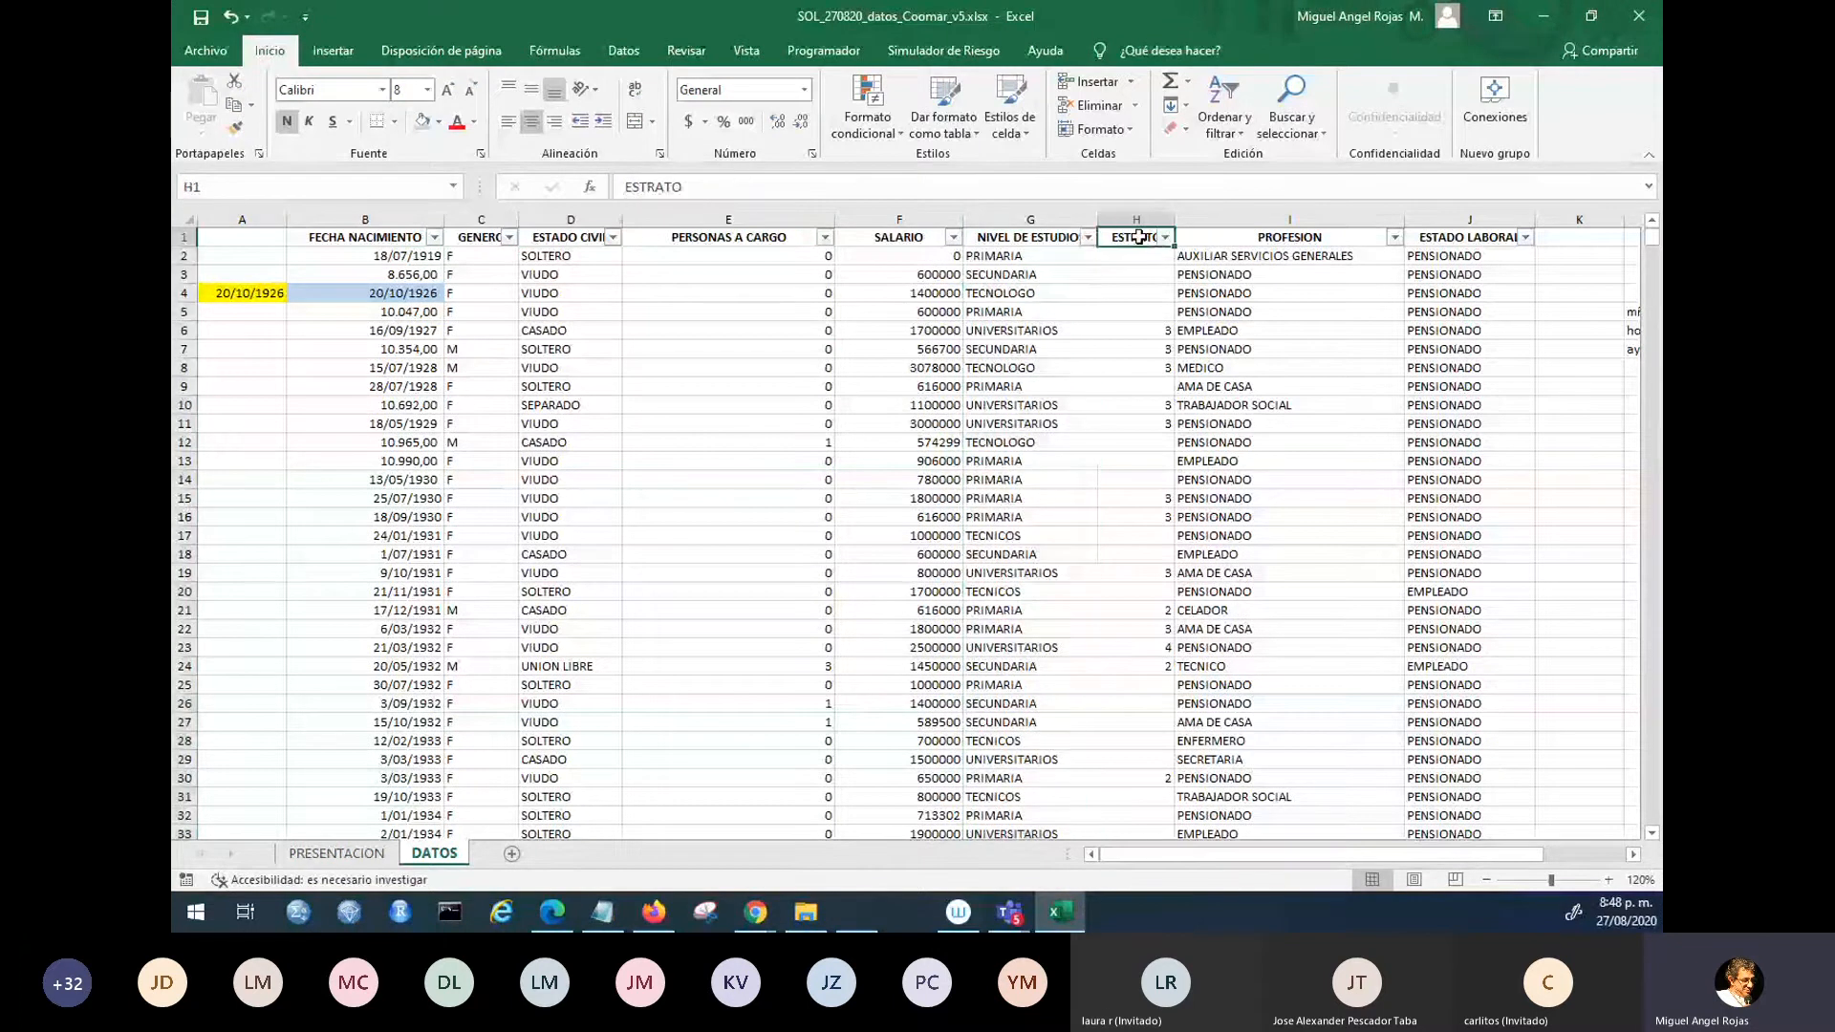
click(1304, 237)
click(1428, 234)
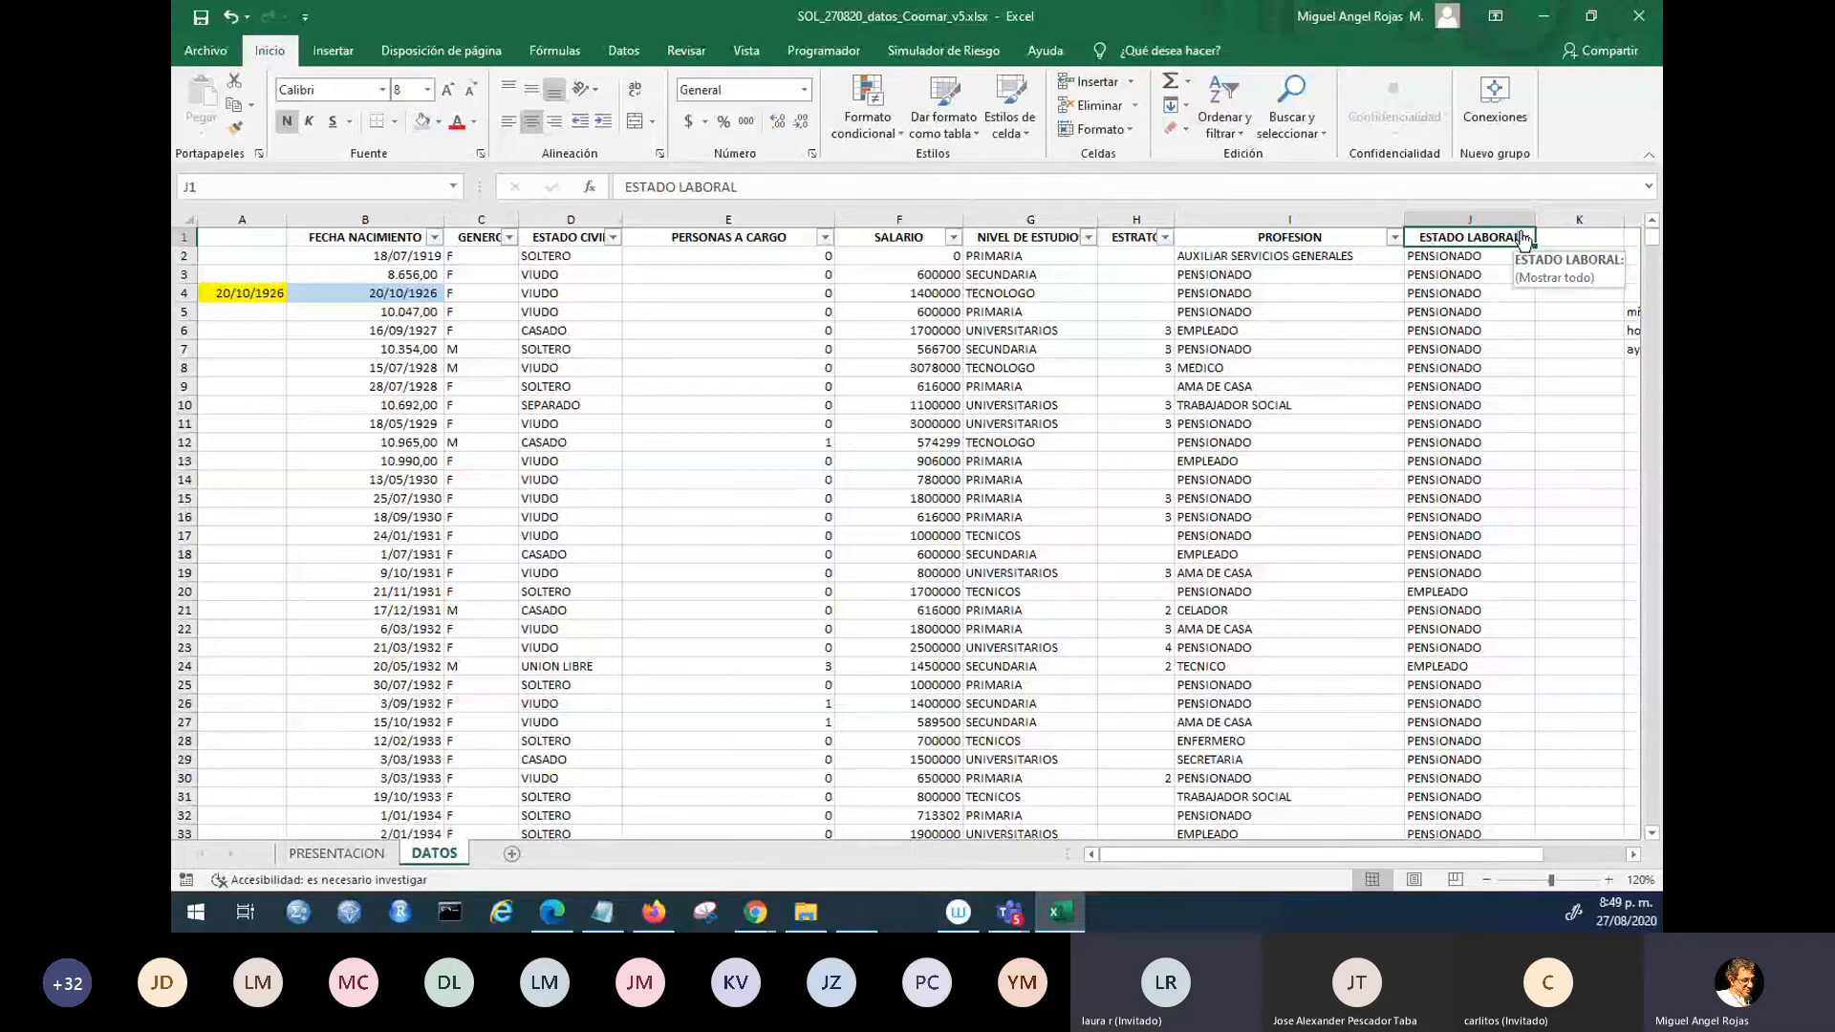
- Check the distinct values of the PERSONAS A CARGO column in its filter list without applying a filter
click(728, 239)
click(824, 237)
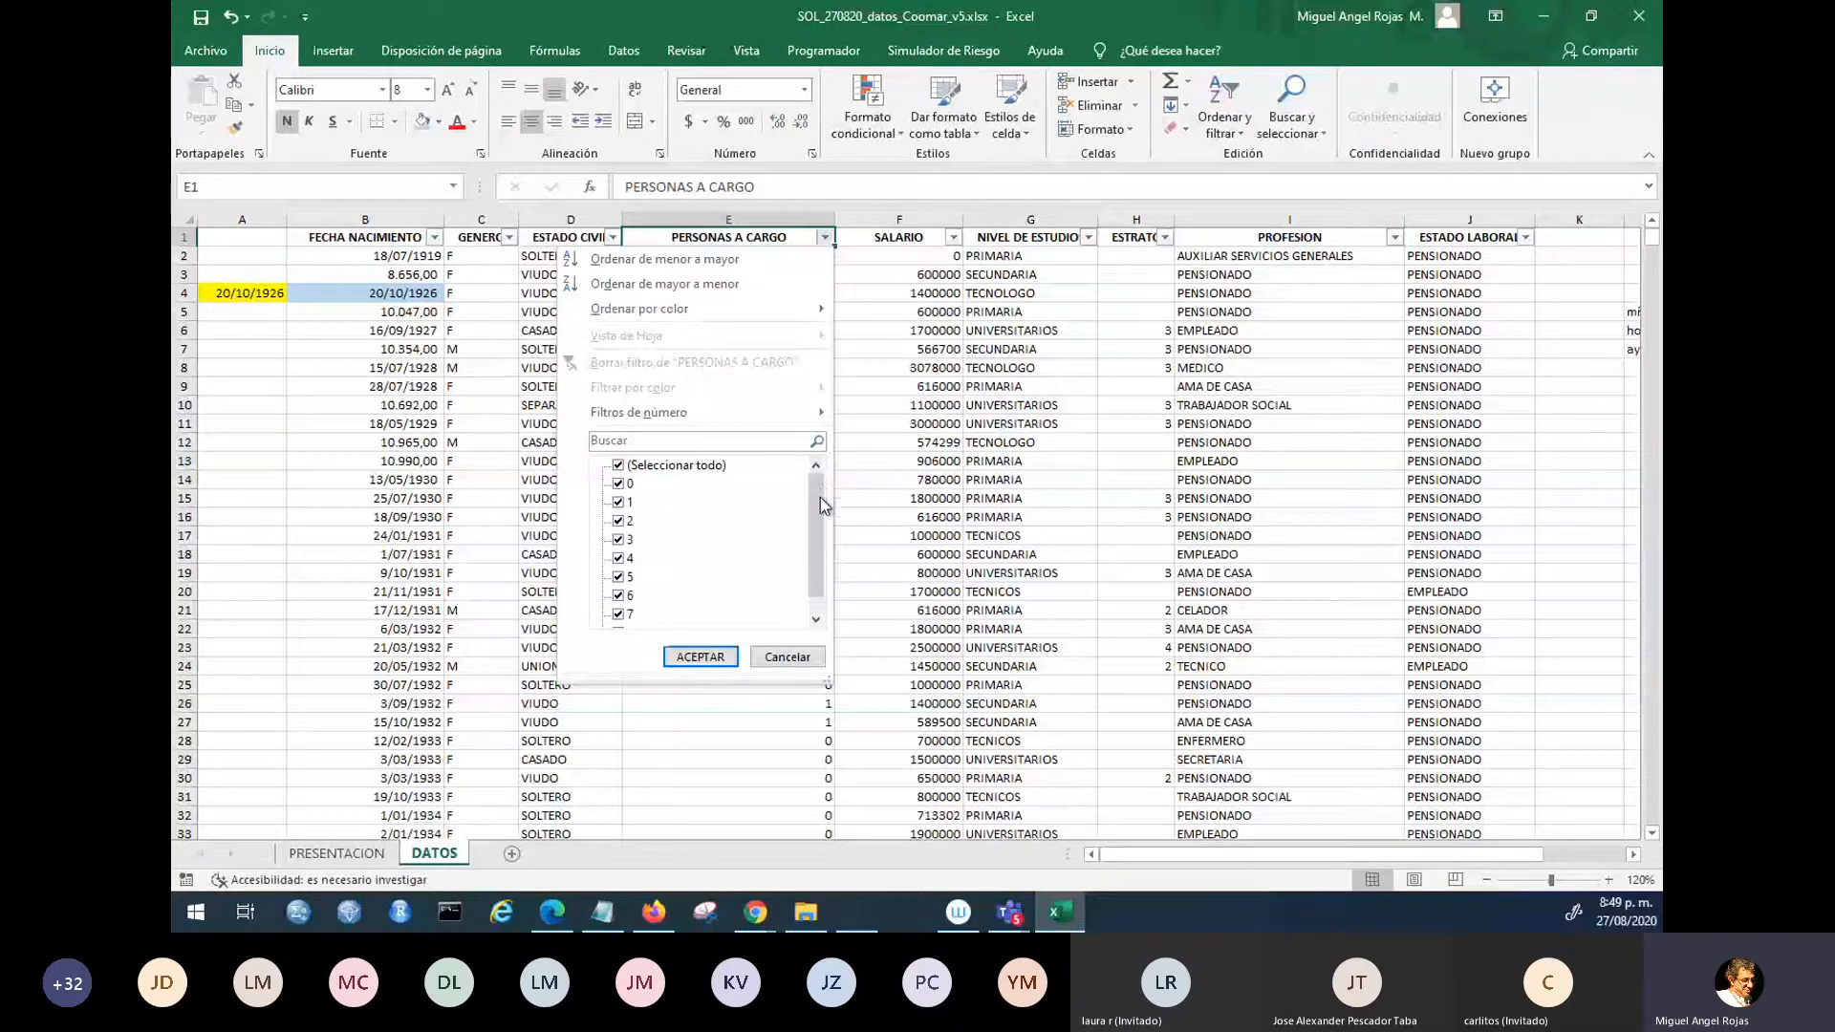
scroll(820, 497, down, 1)
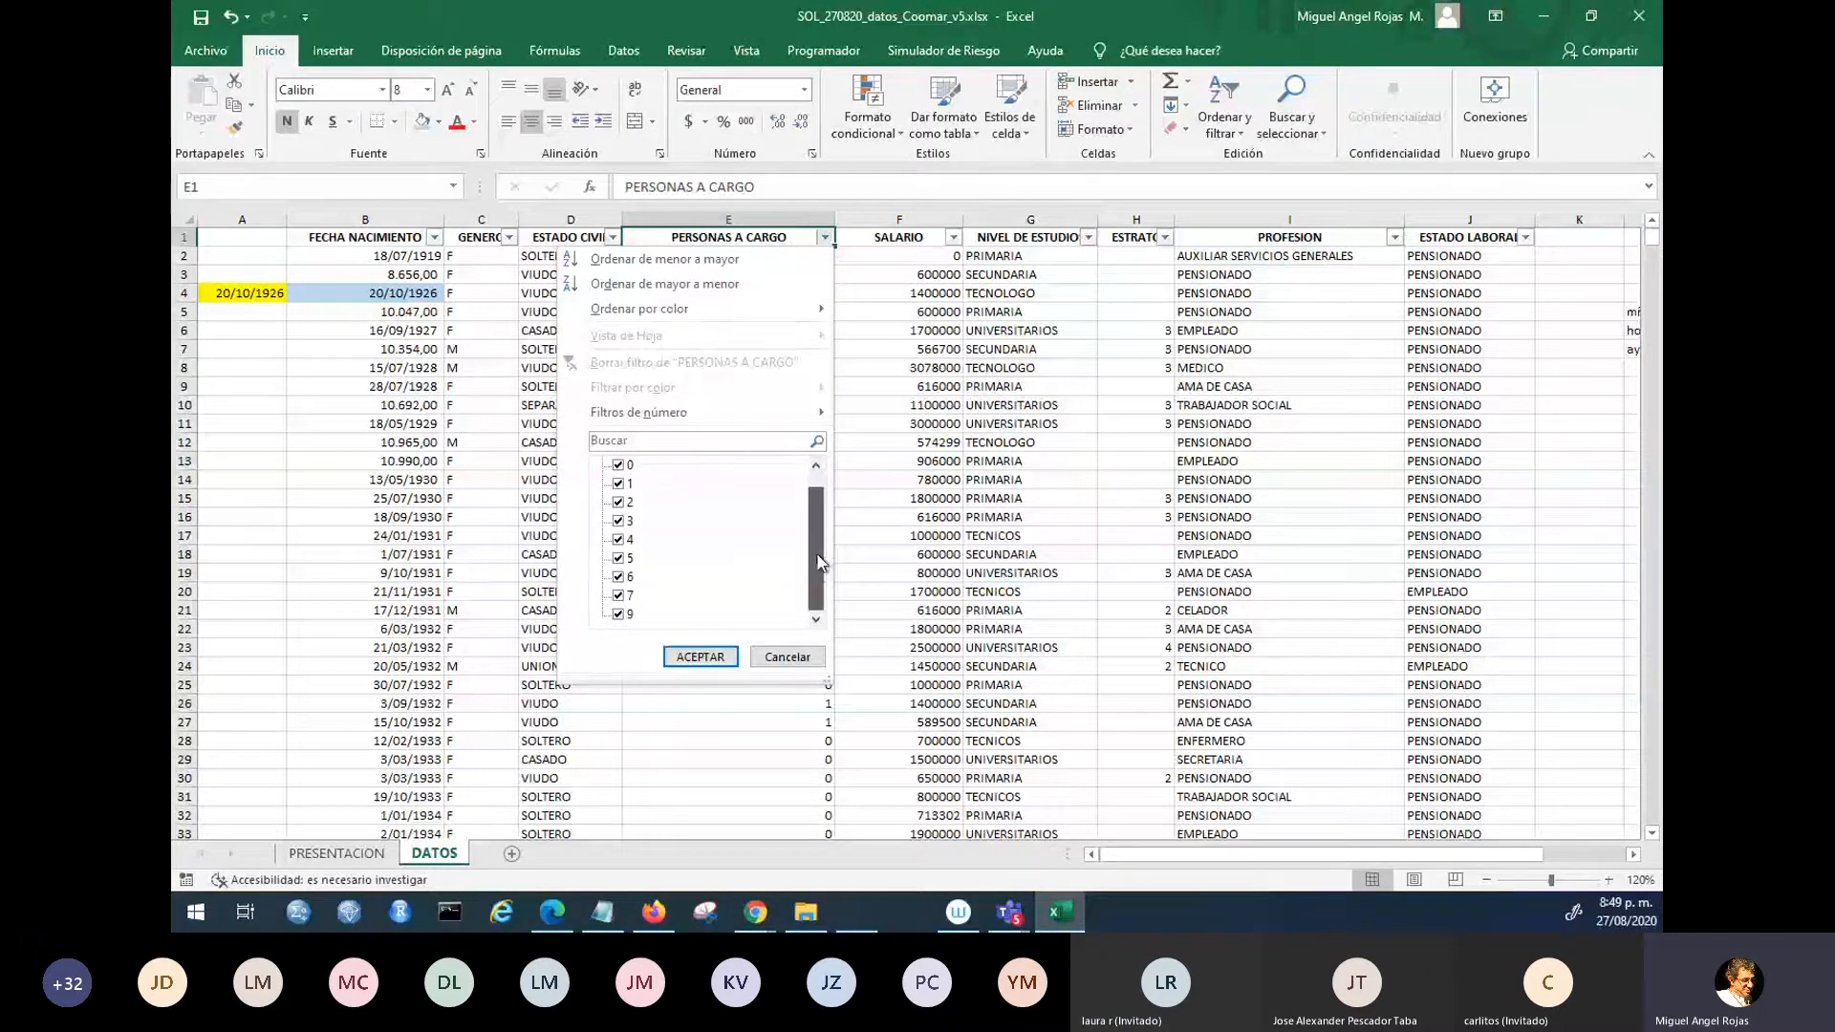
click(780, 658)
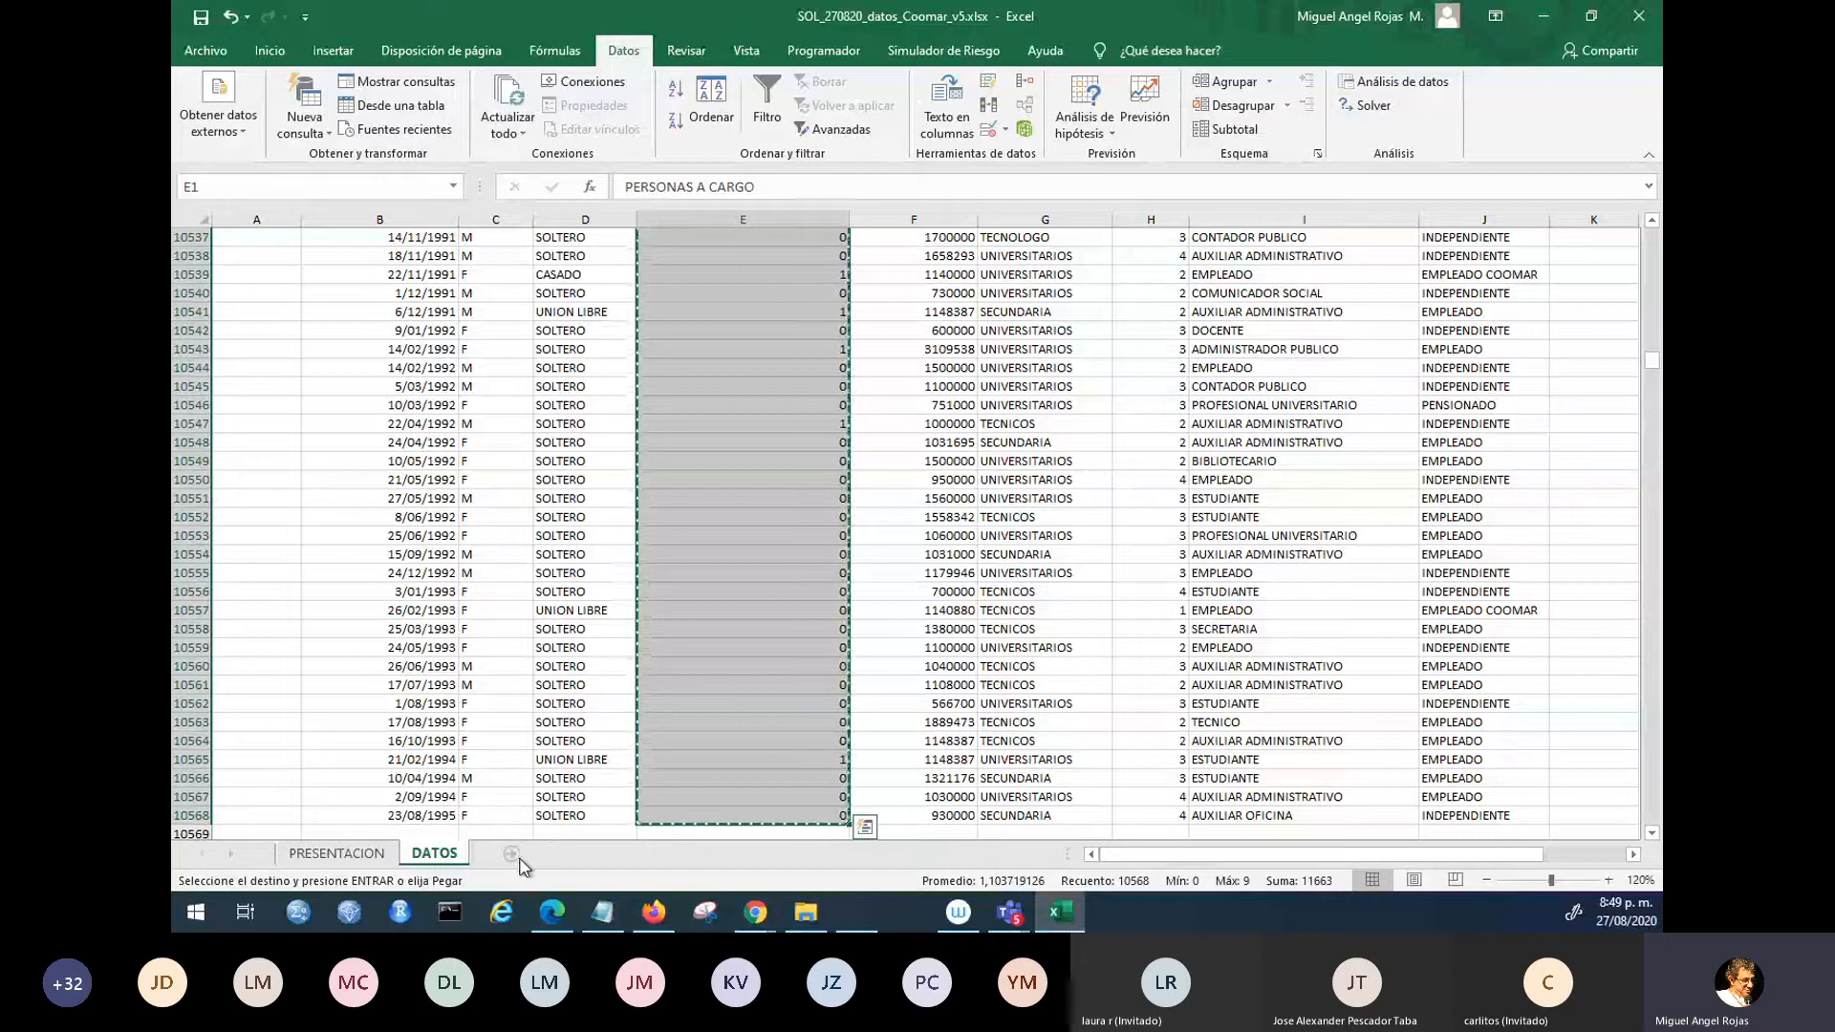
- Add a new sheet and paste the copied PERSONAS A CARGO column starting at cell B4
click(512, 853)
click(299, 282)
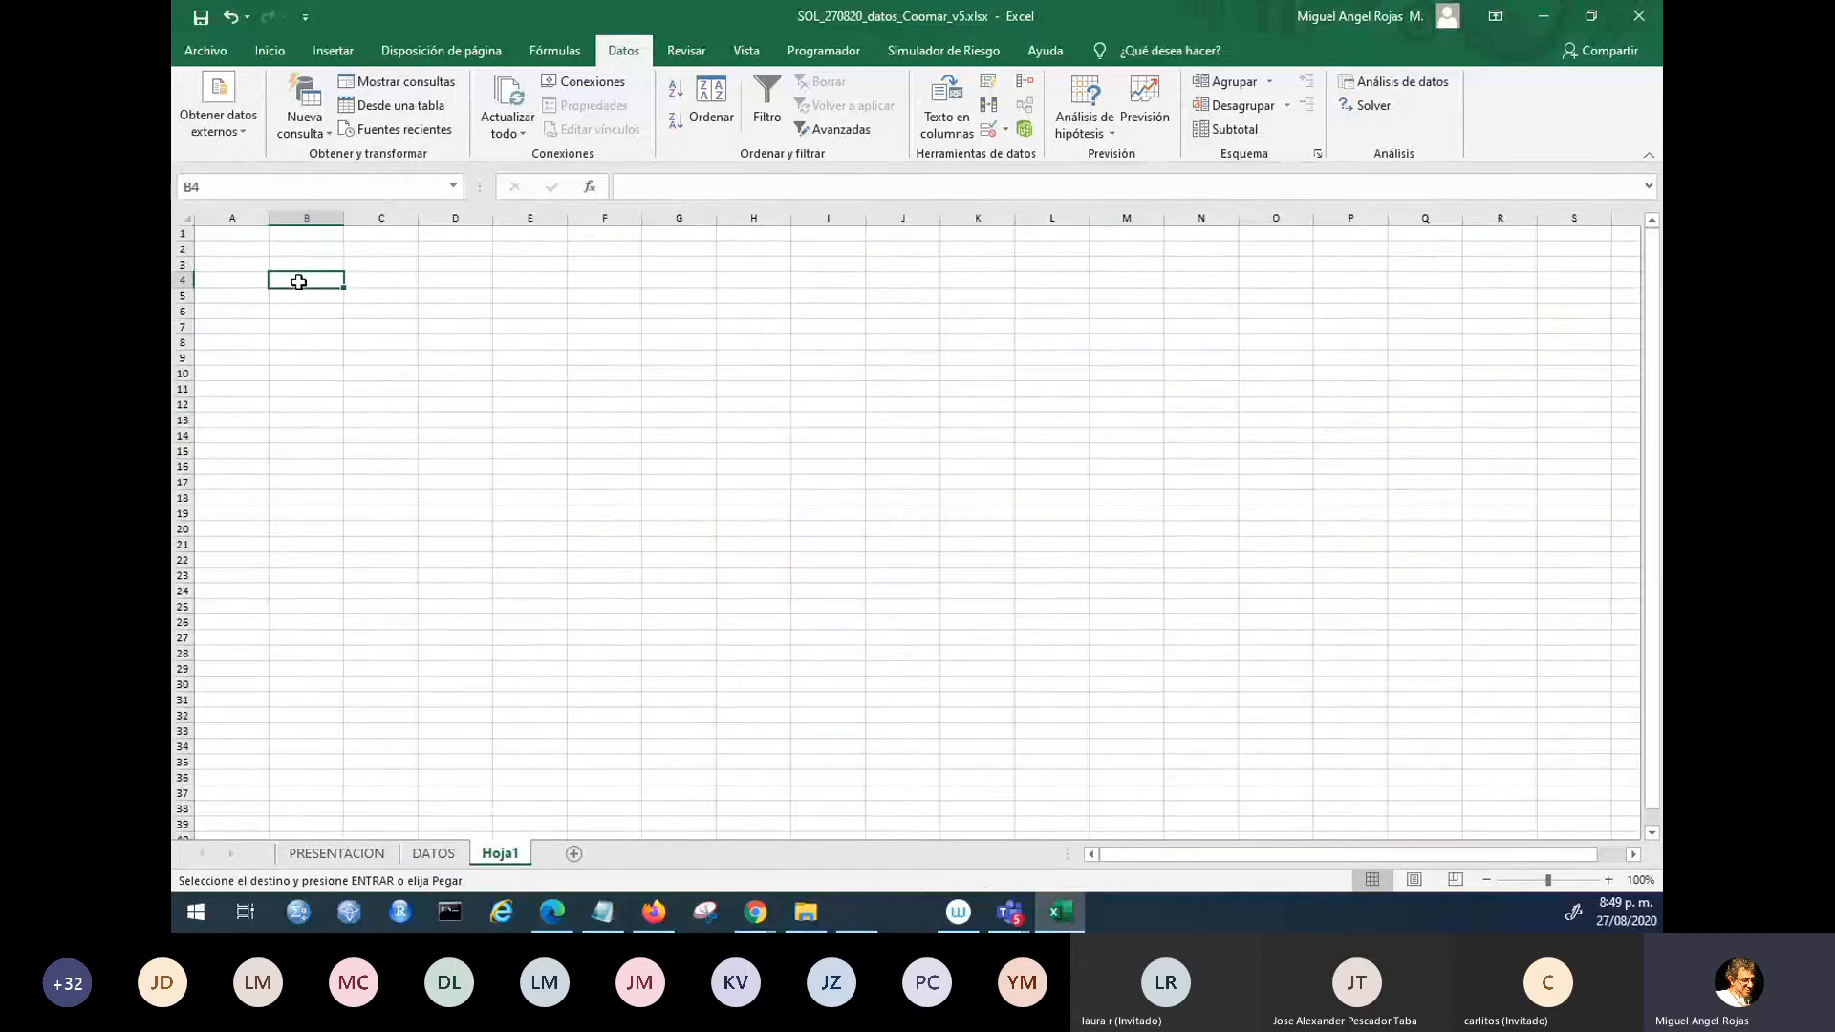
key(ctrl+v)
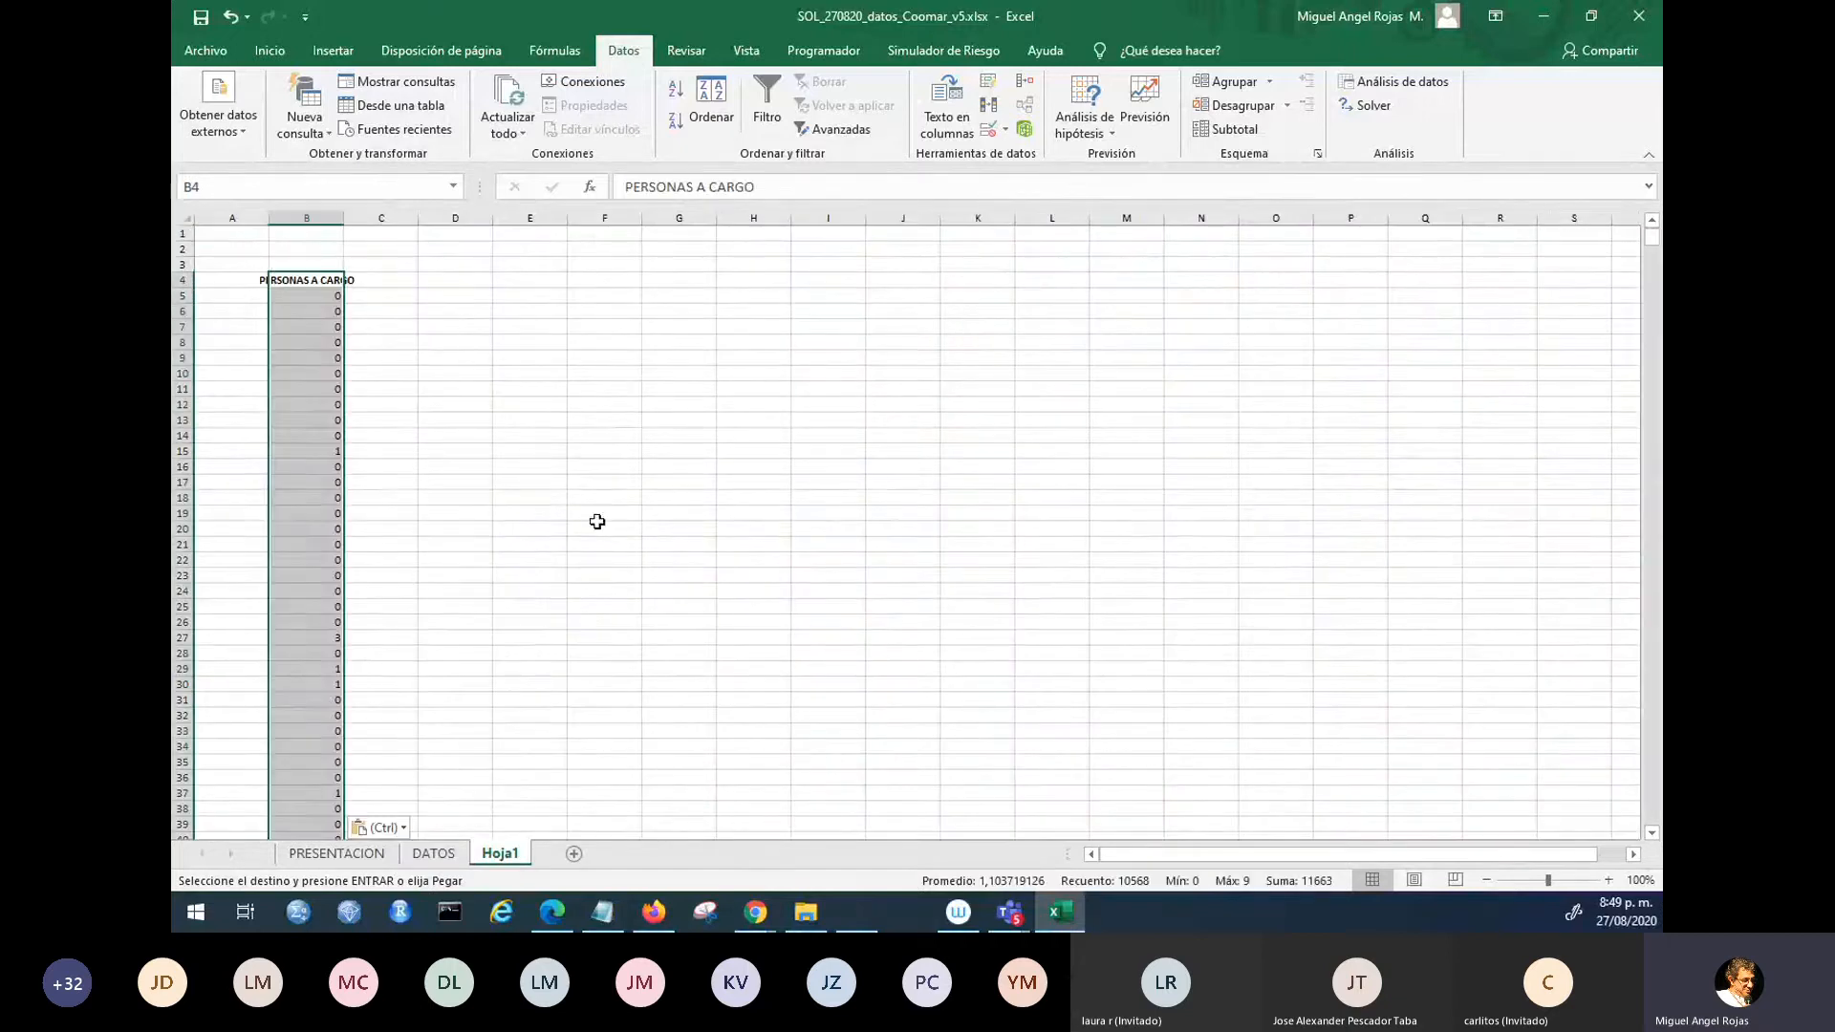
click(1608, 879)
click(1608, 879)
click(1608, 879)
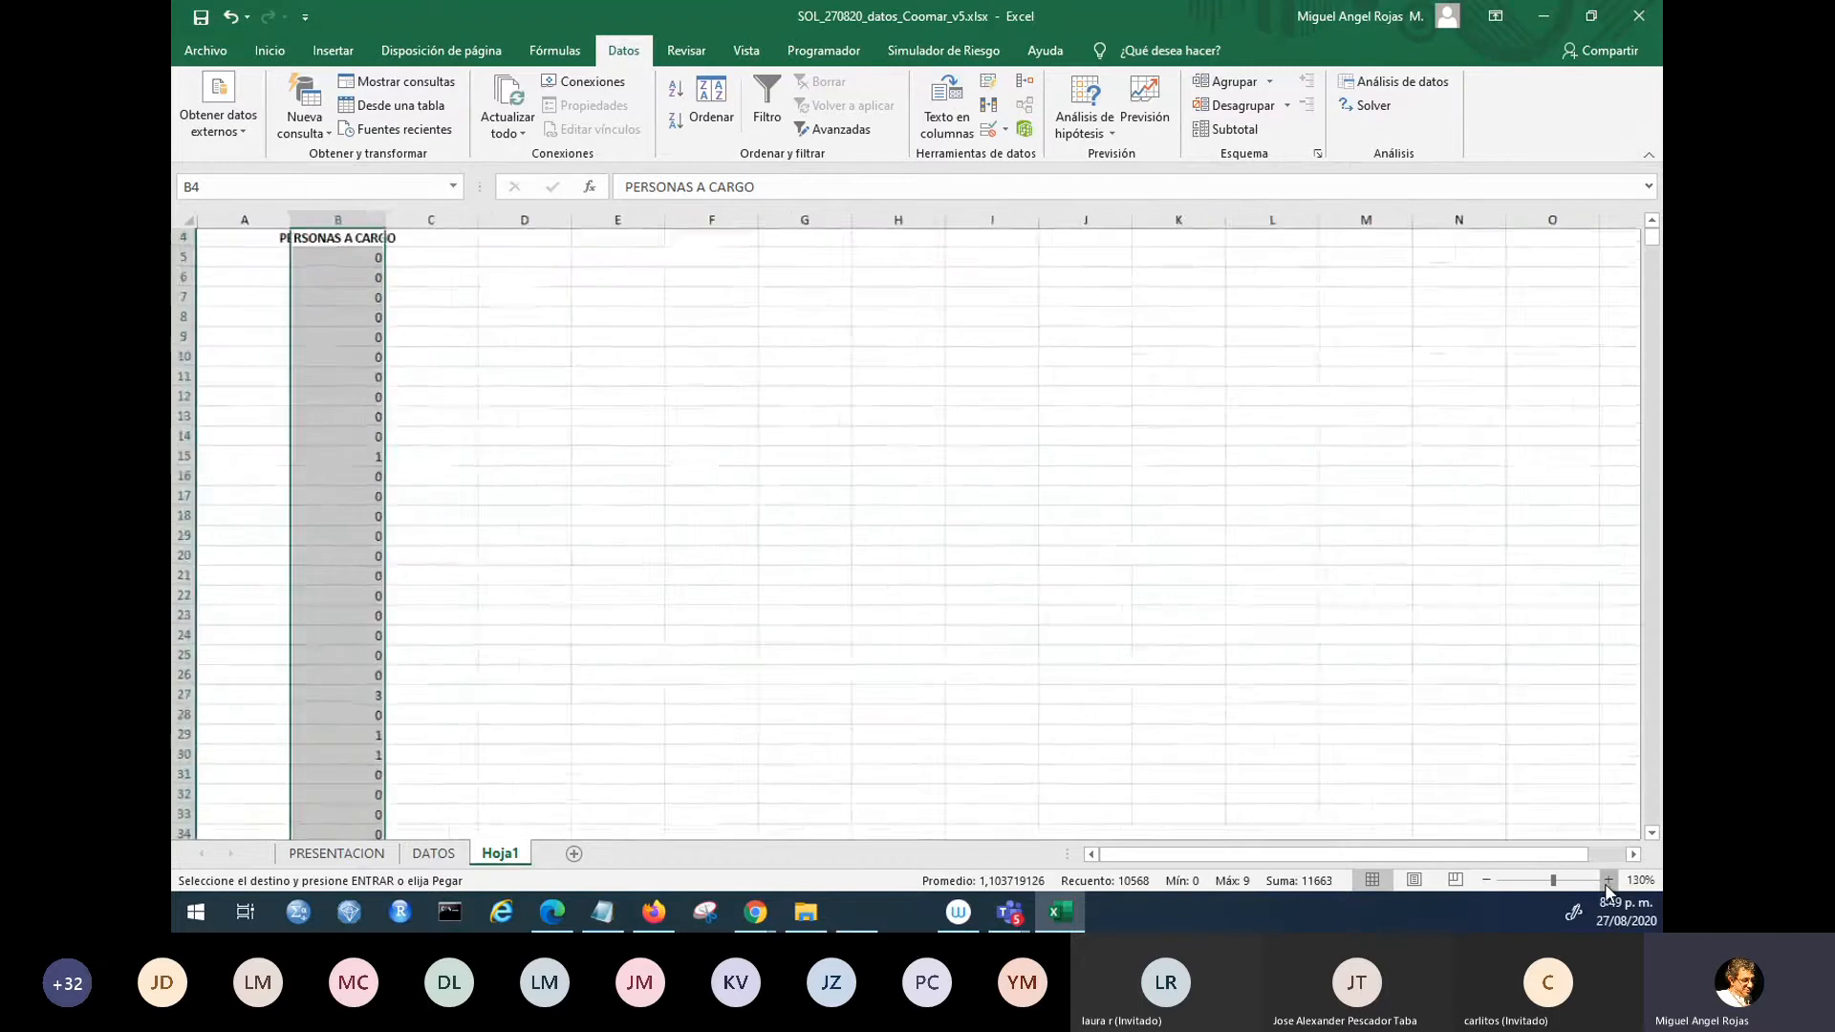
click(1608, 879)
click(1608, 879)
click(1609, 879)
click(1608, 879)
click(1608, 879)
click(1608, 879)
click(1608, 879)
click(1608, 879)
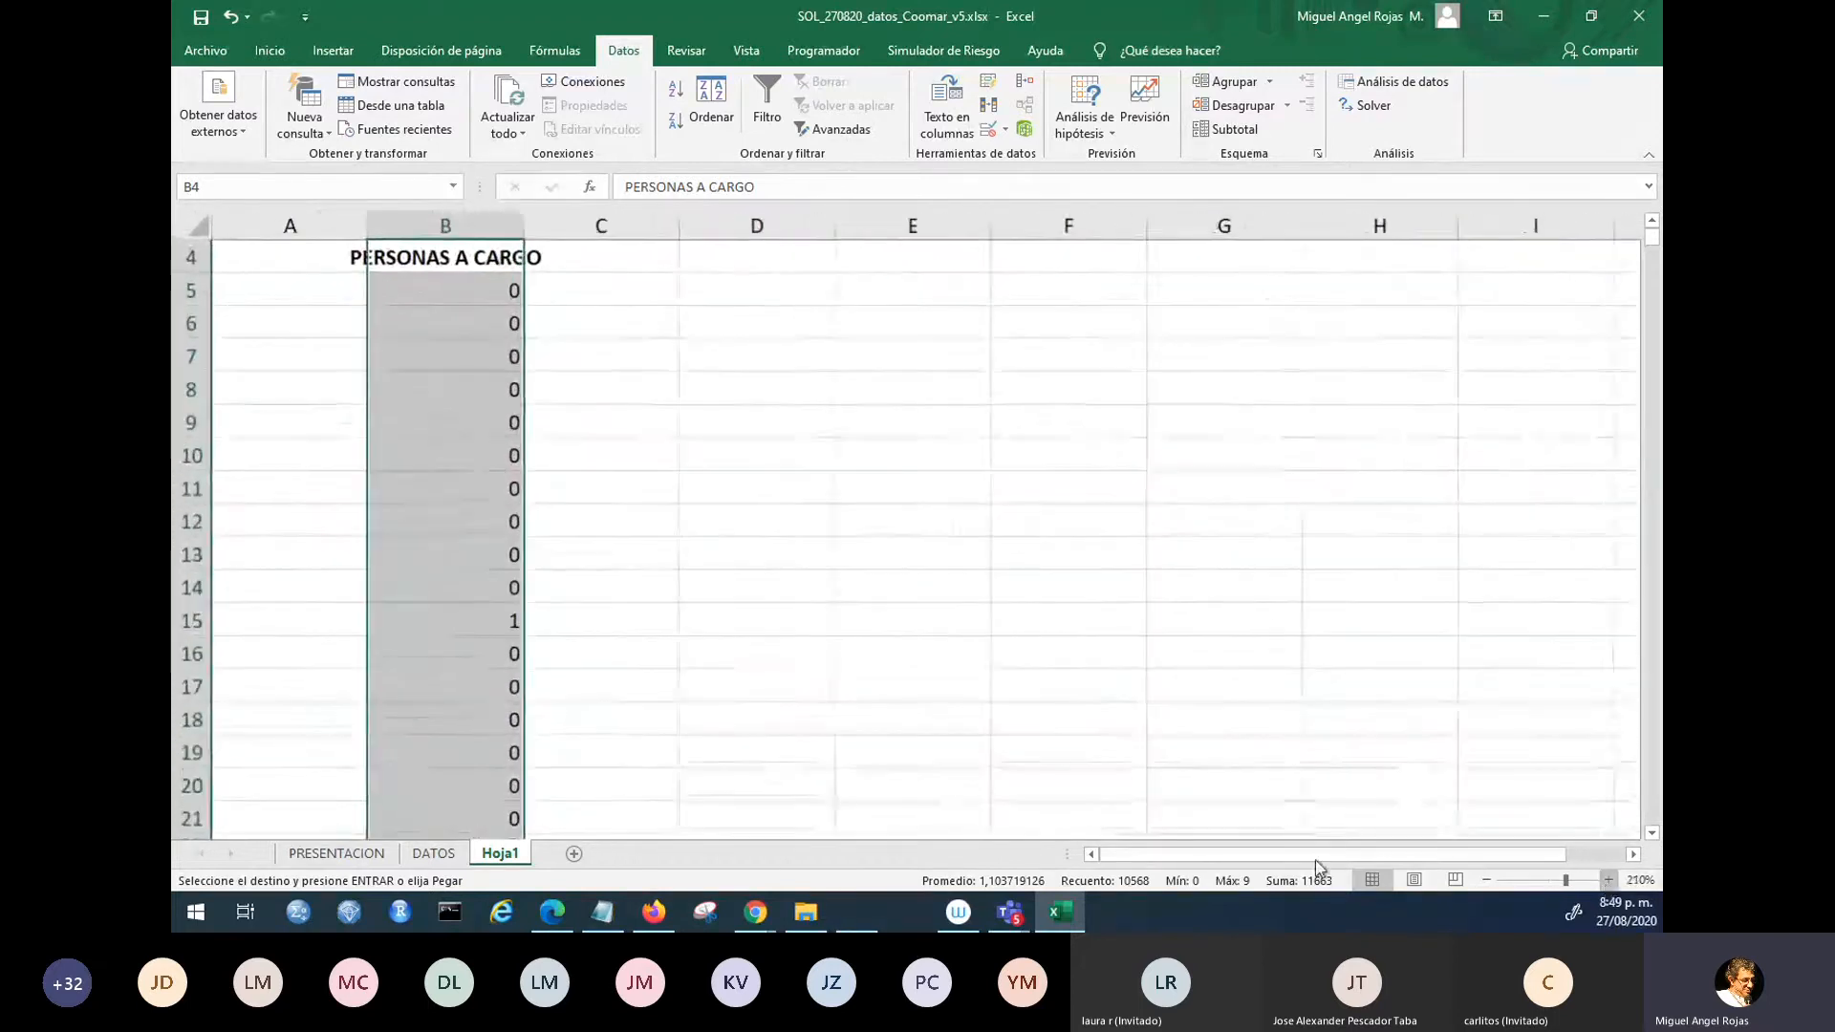
scroll(761, 509, up, 1)
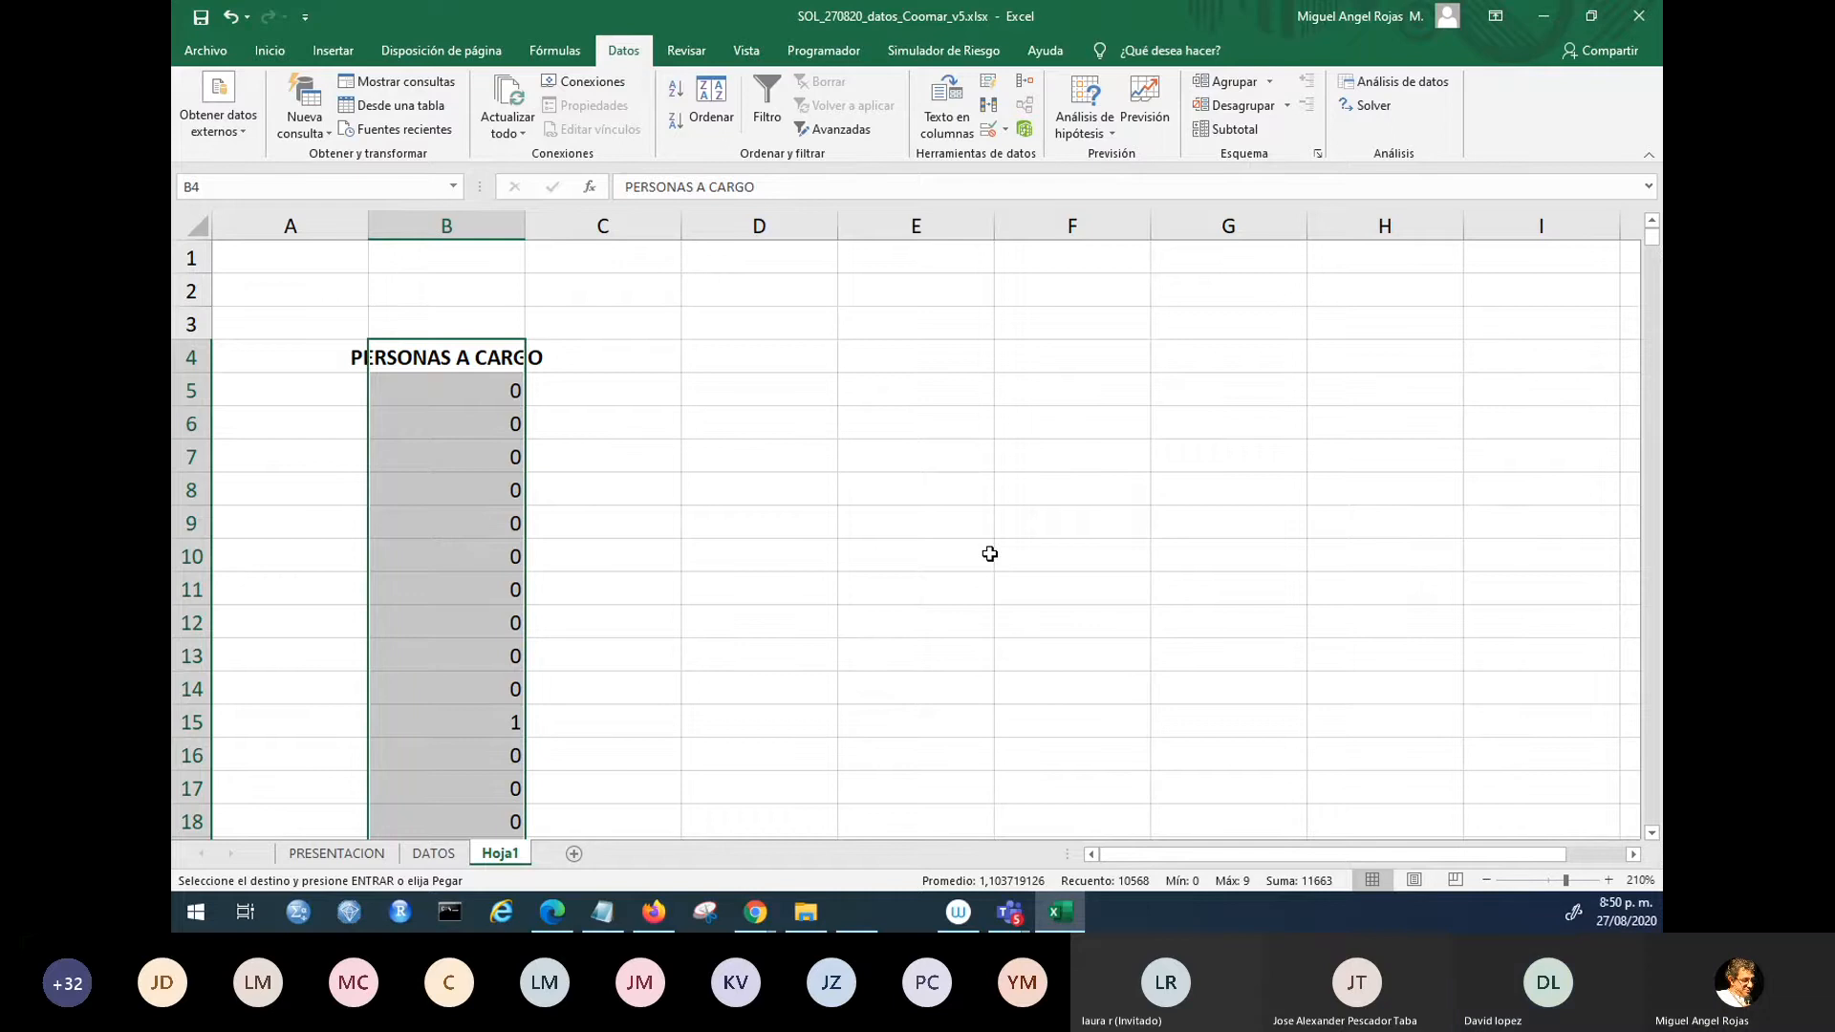
- Copy the whole PERSONAS A CARGO column from DATOS again, header included, and paste it over B4 in Hoja1
click(432, 854)
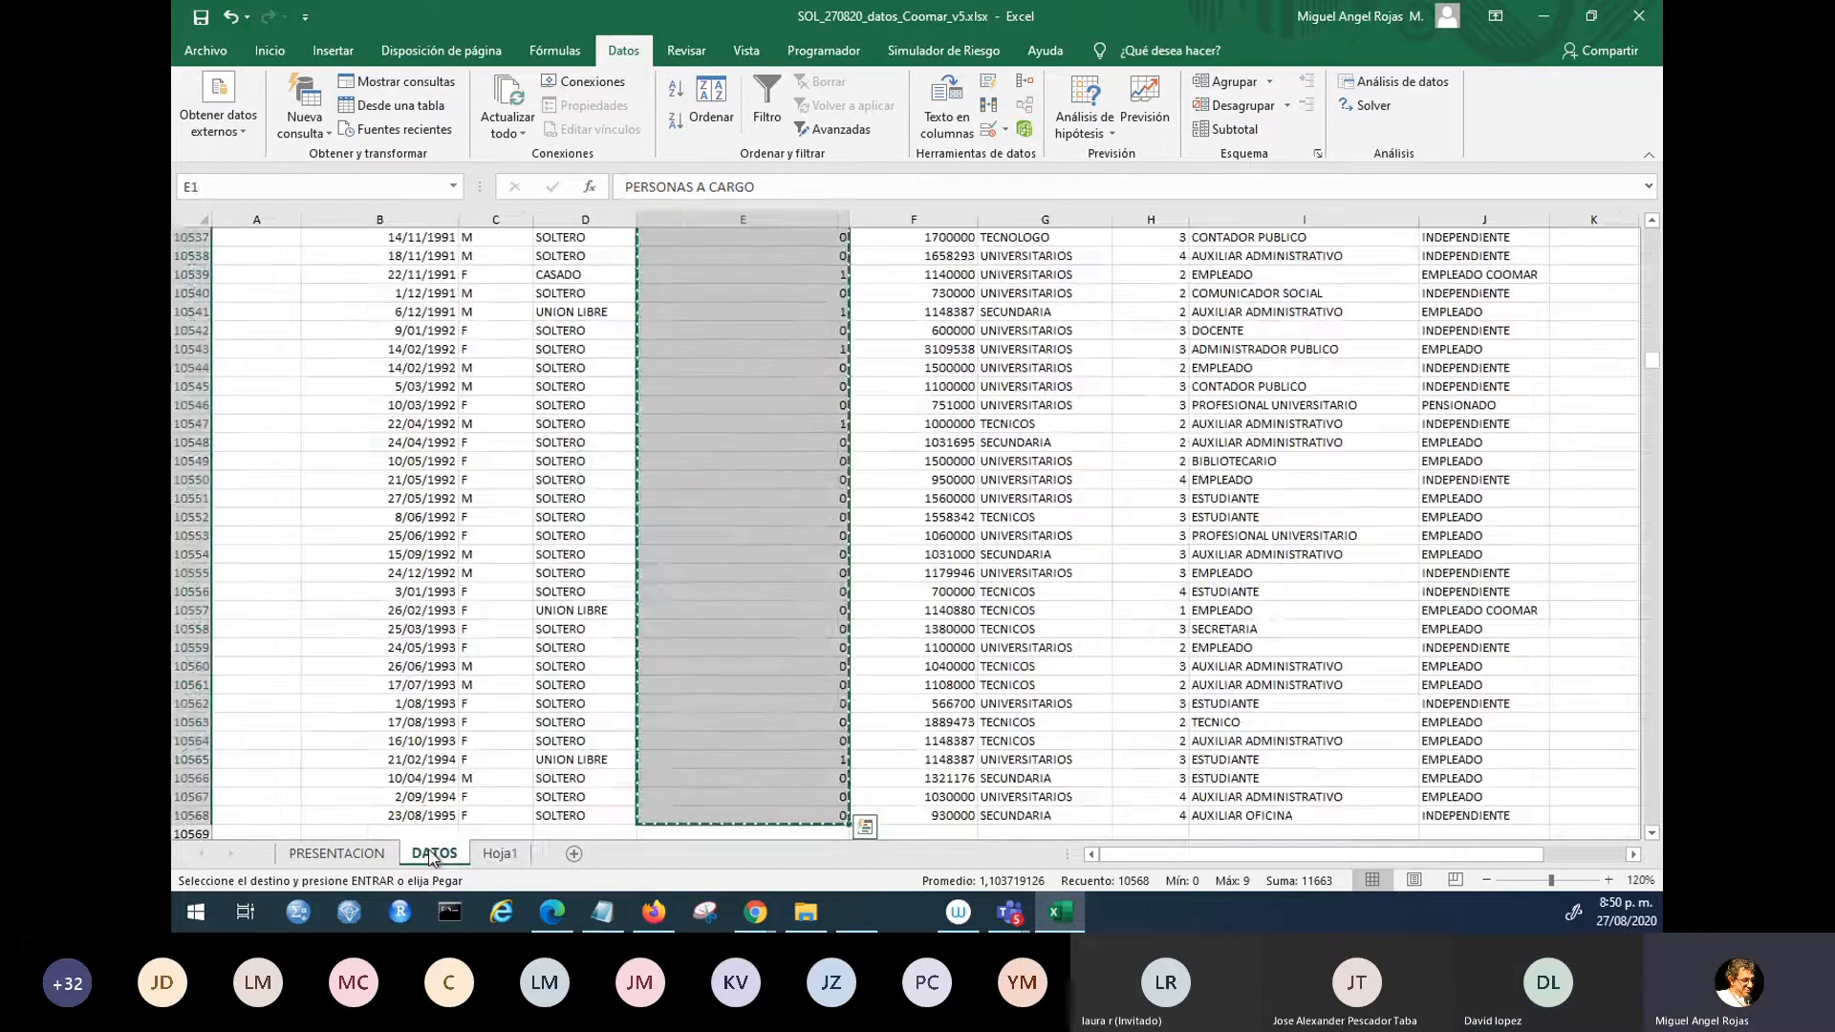
click(584, 442)
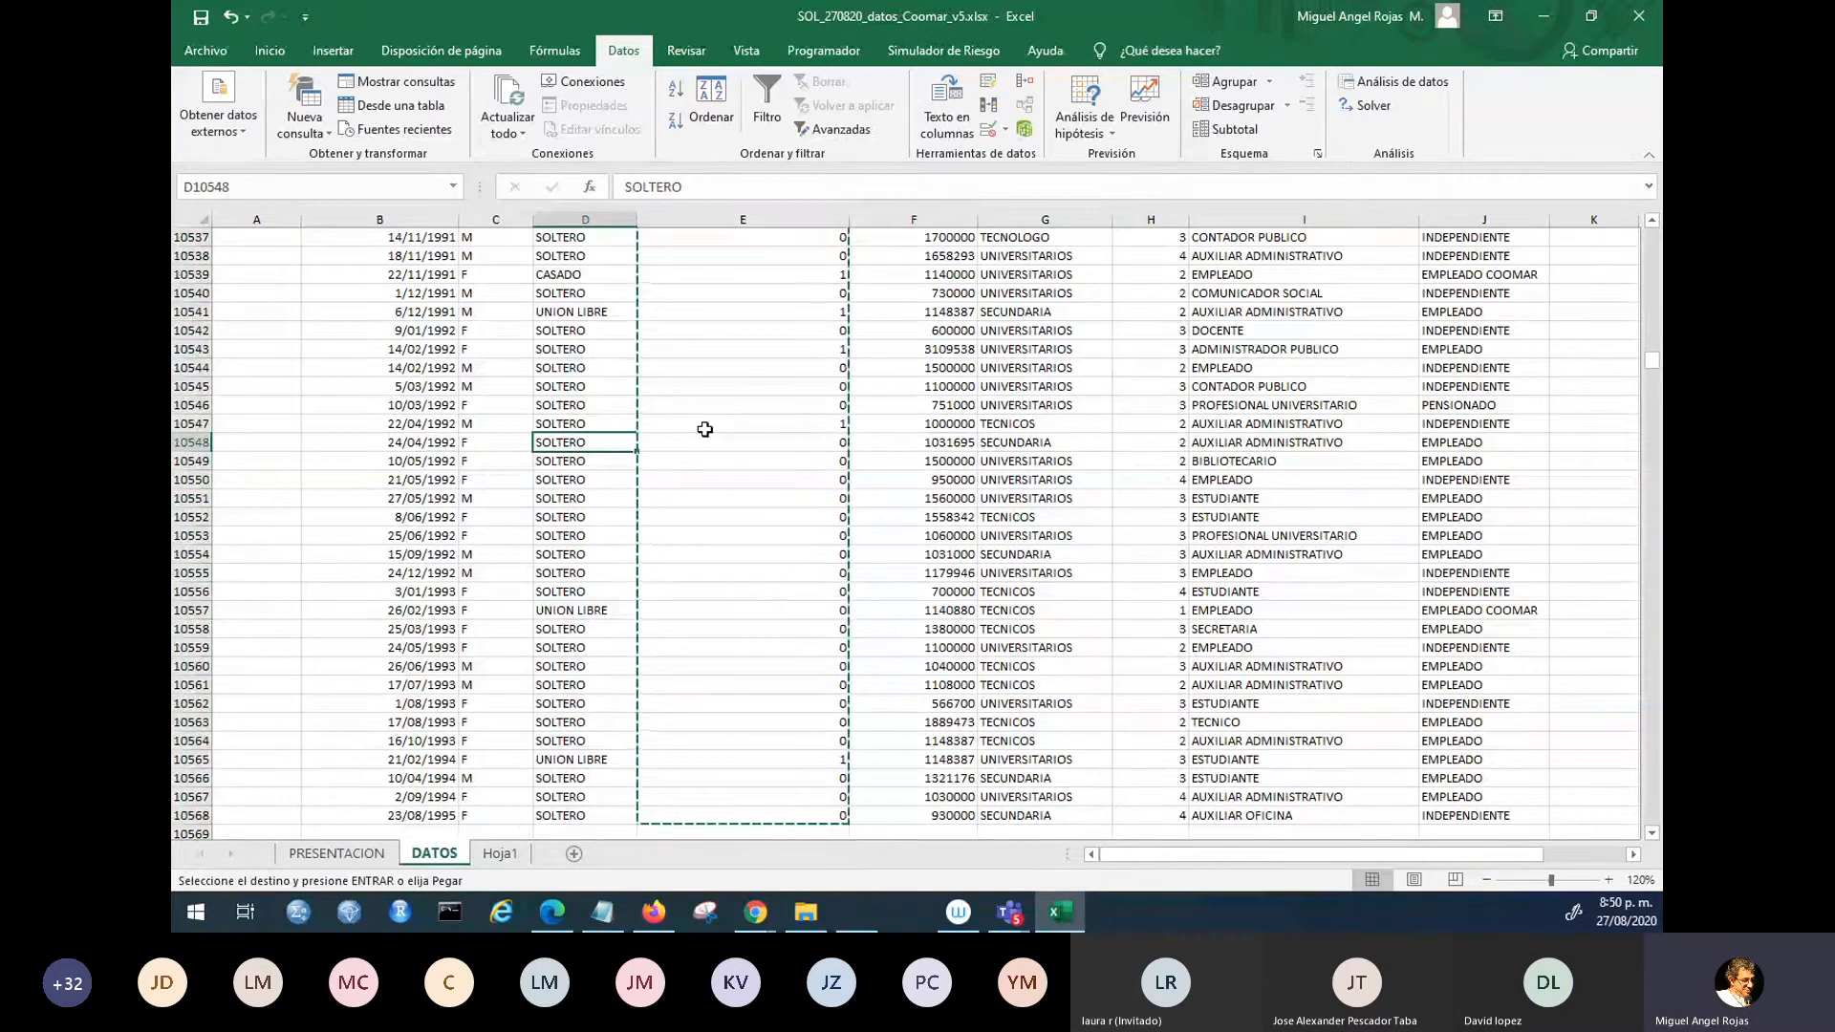
key(ctrl+Up)
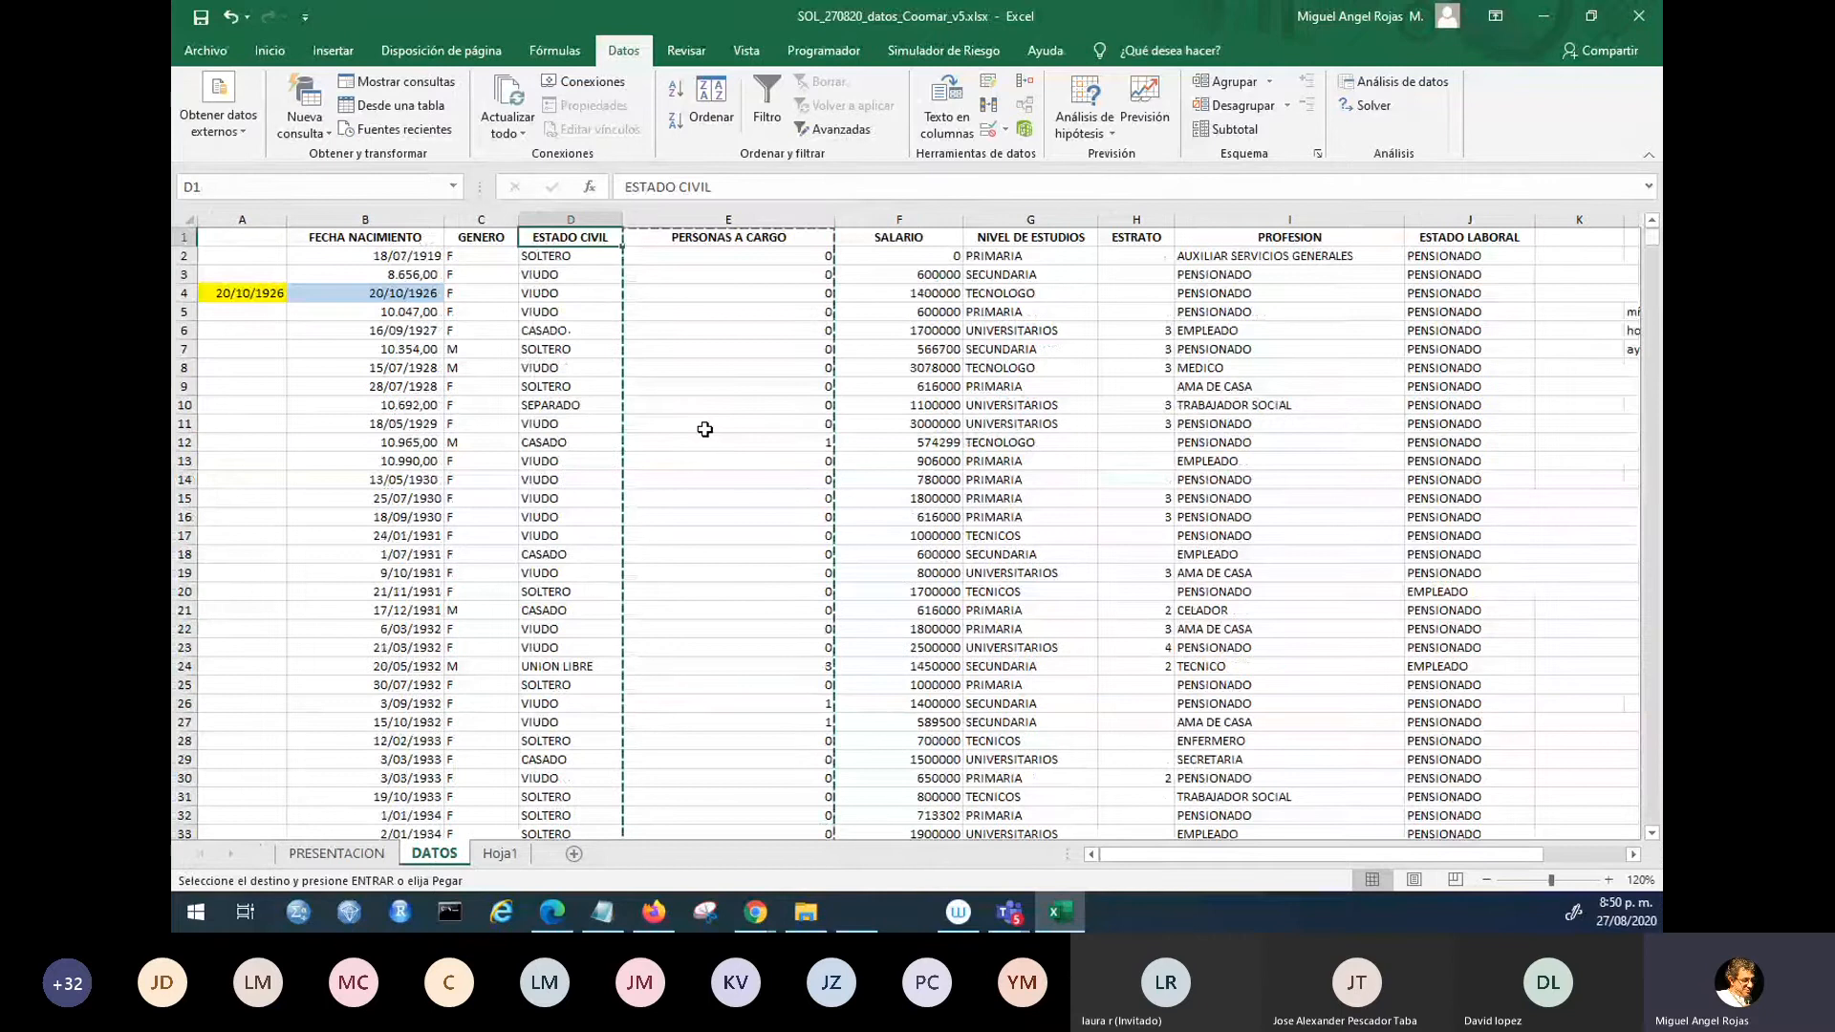
key(Right)
key(Escape)
key(Down)
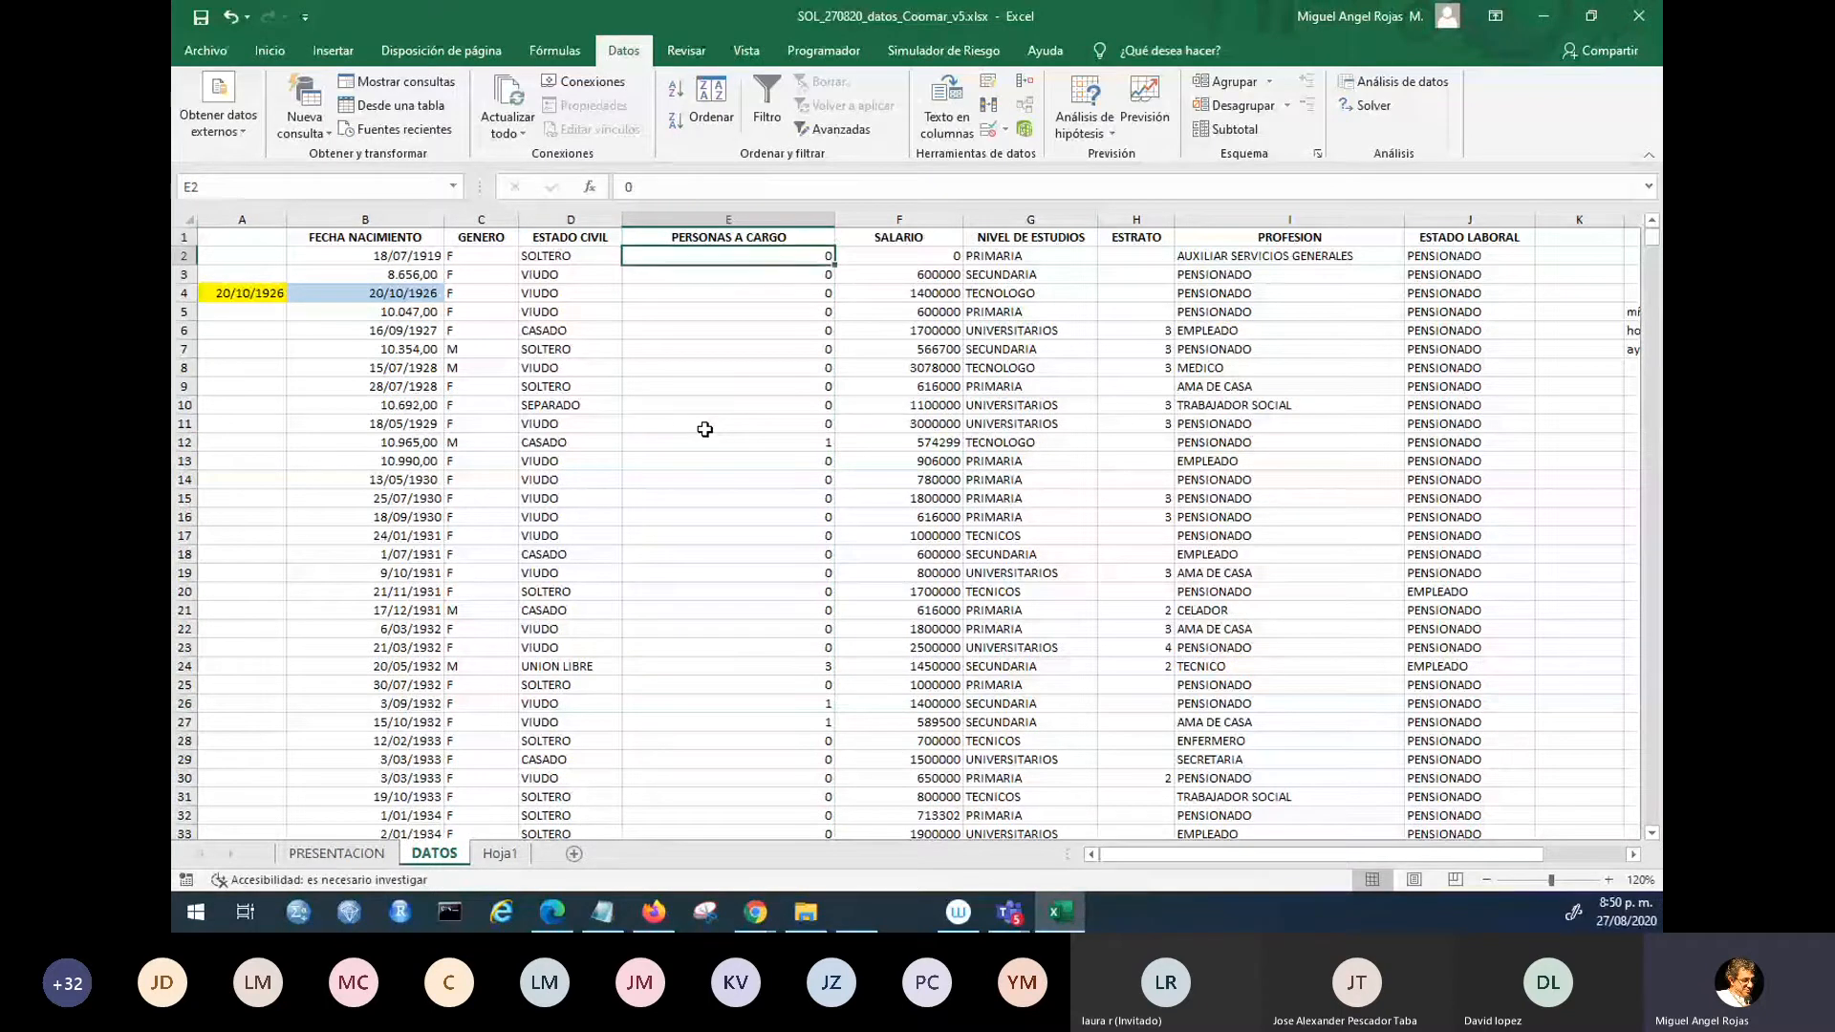
key(Up)
key(Down)
key(Up)
key(Down)
key(Up)
key(ctrl+shift+Down)
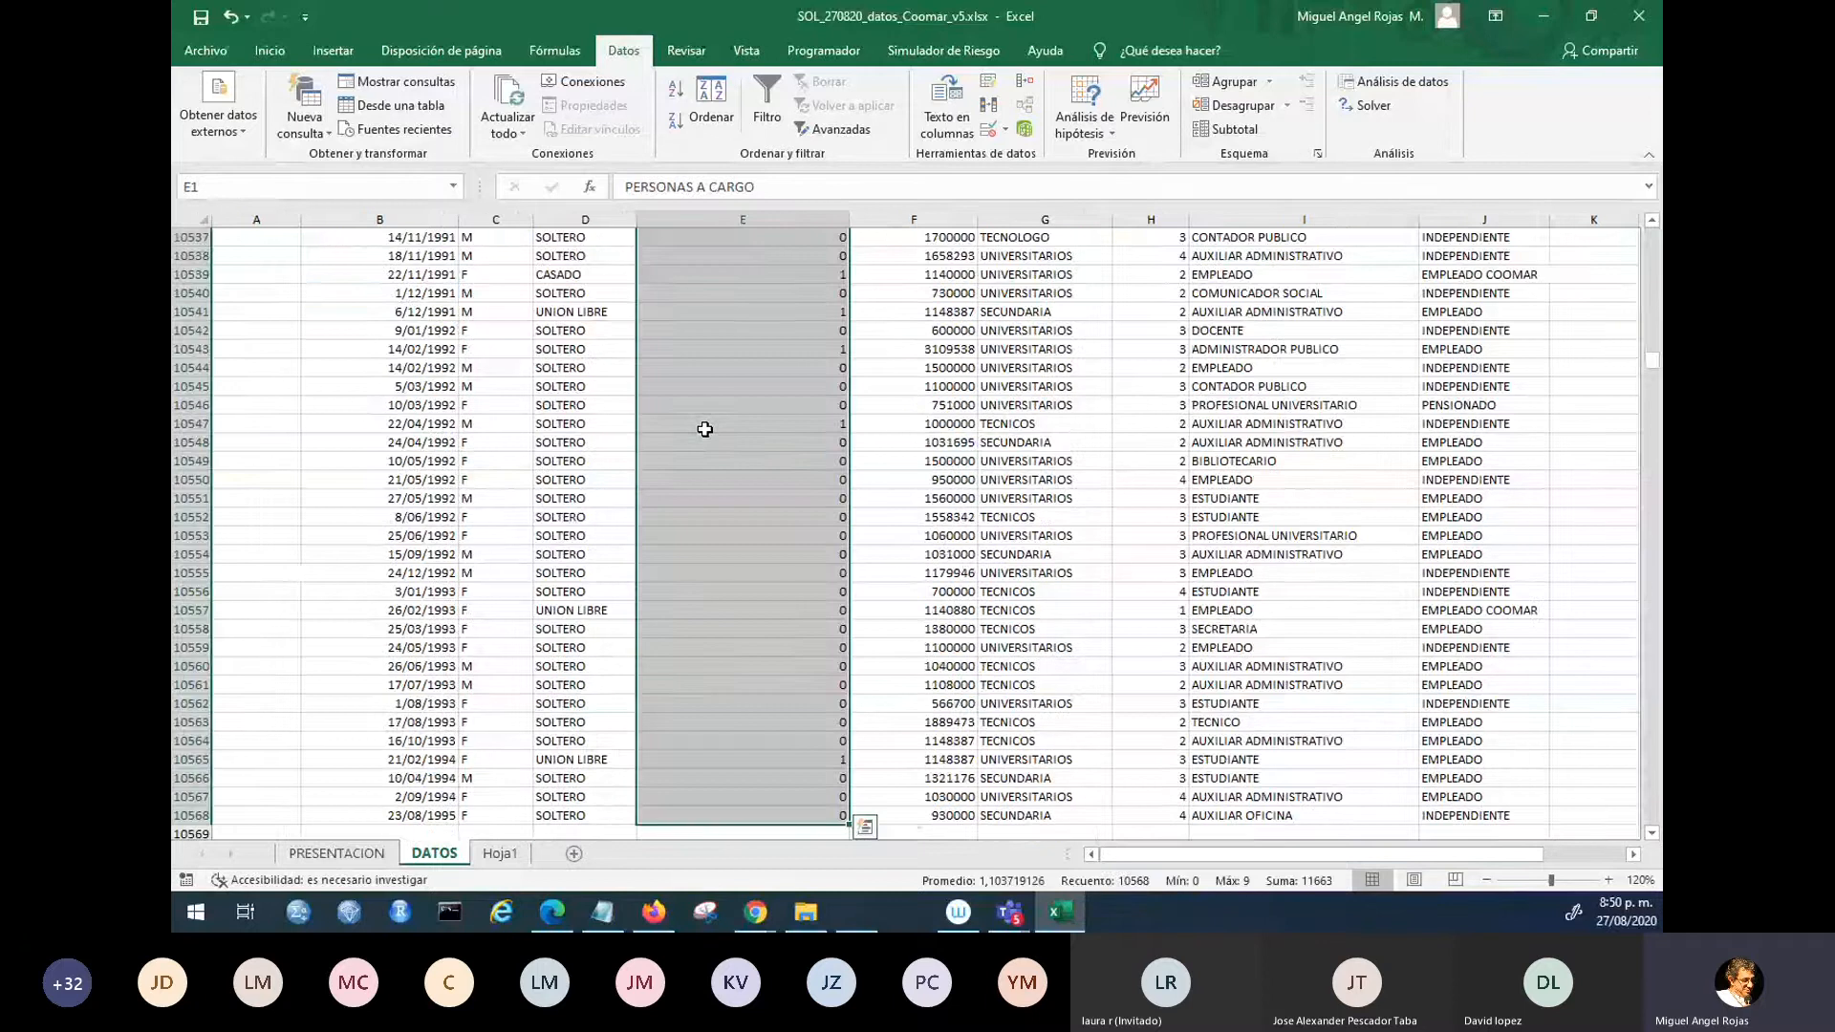
key(ctrl+c)
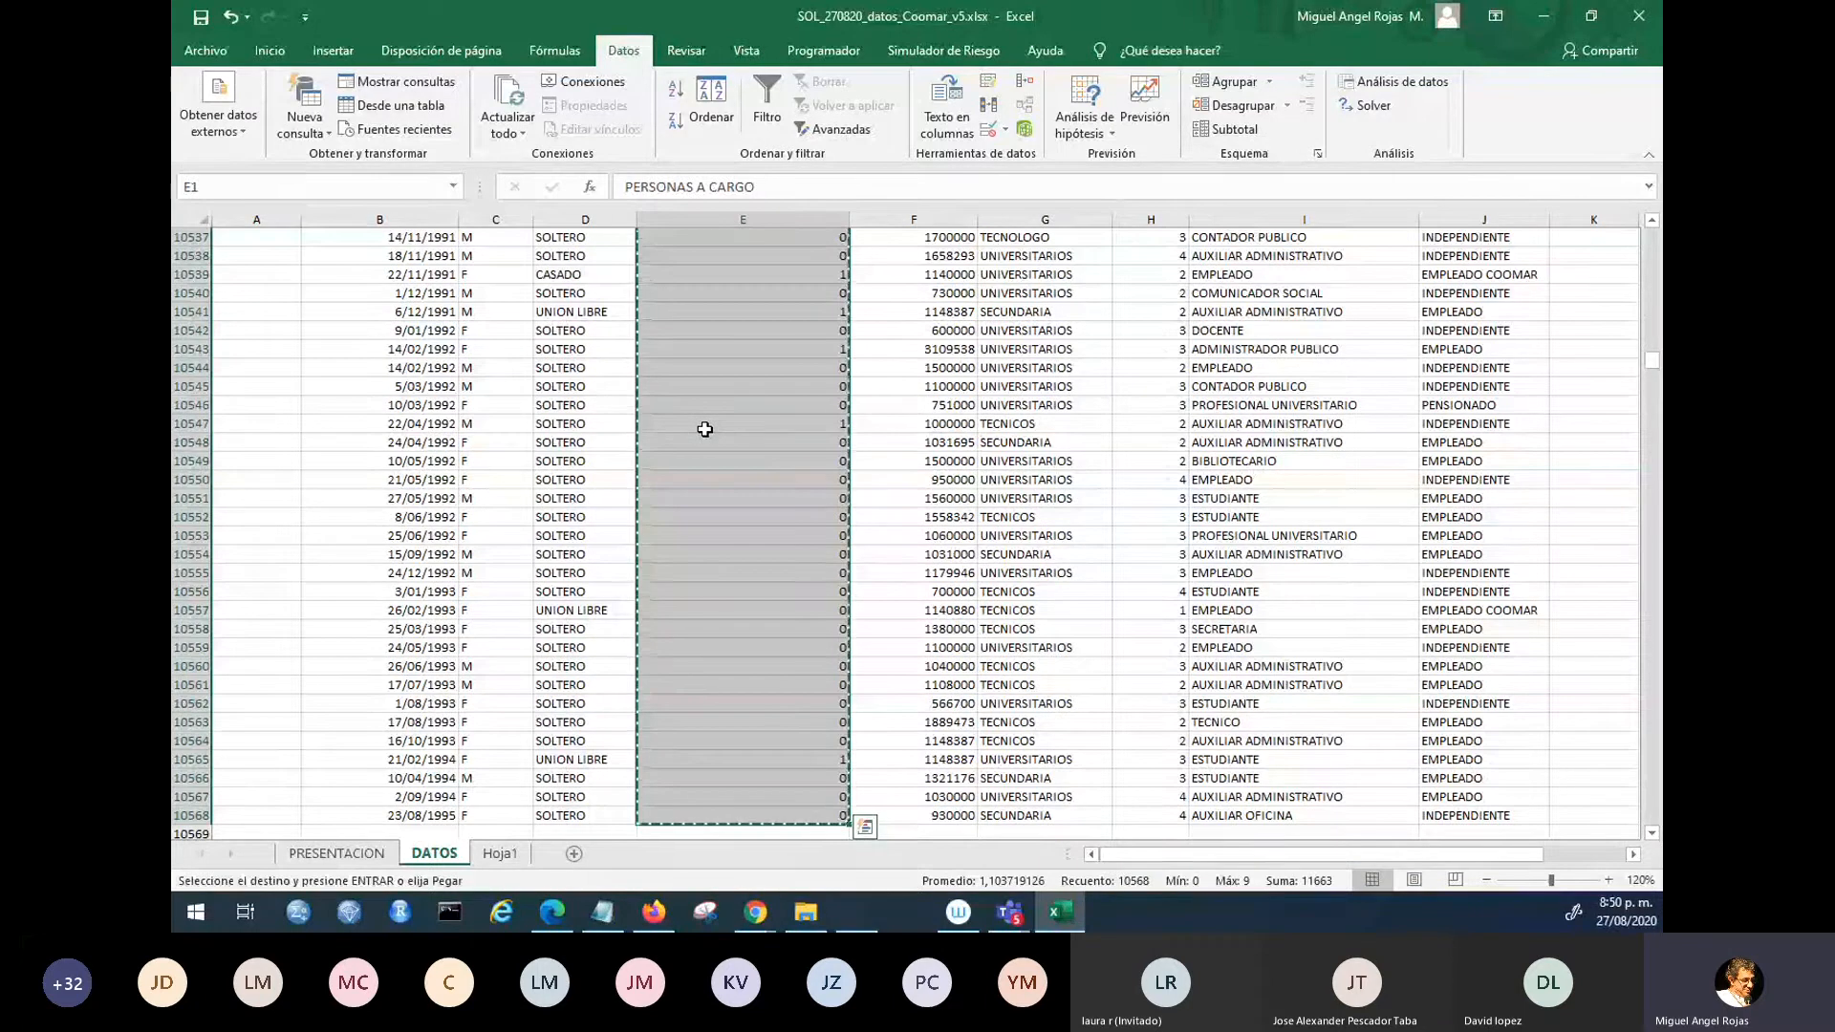
click(499, 853)
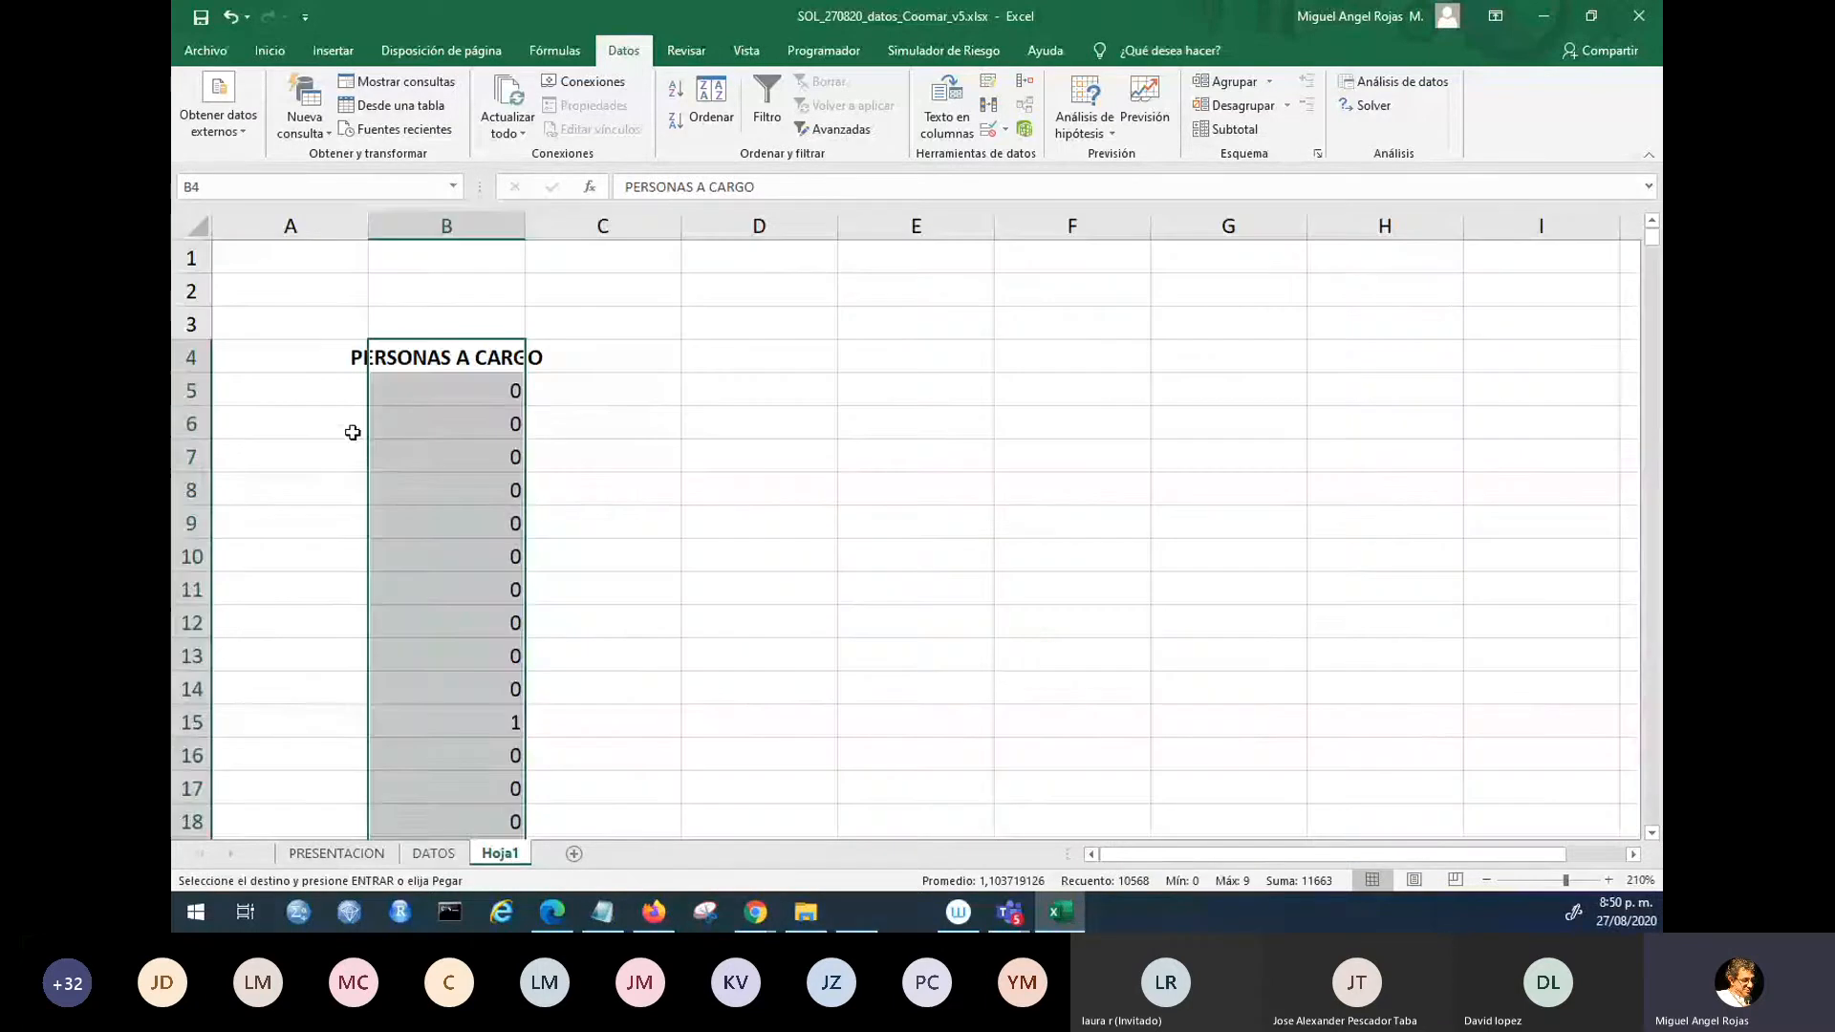
click(531, 359)
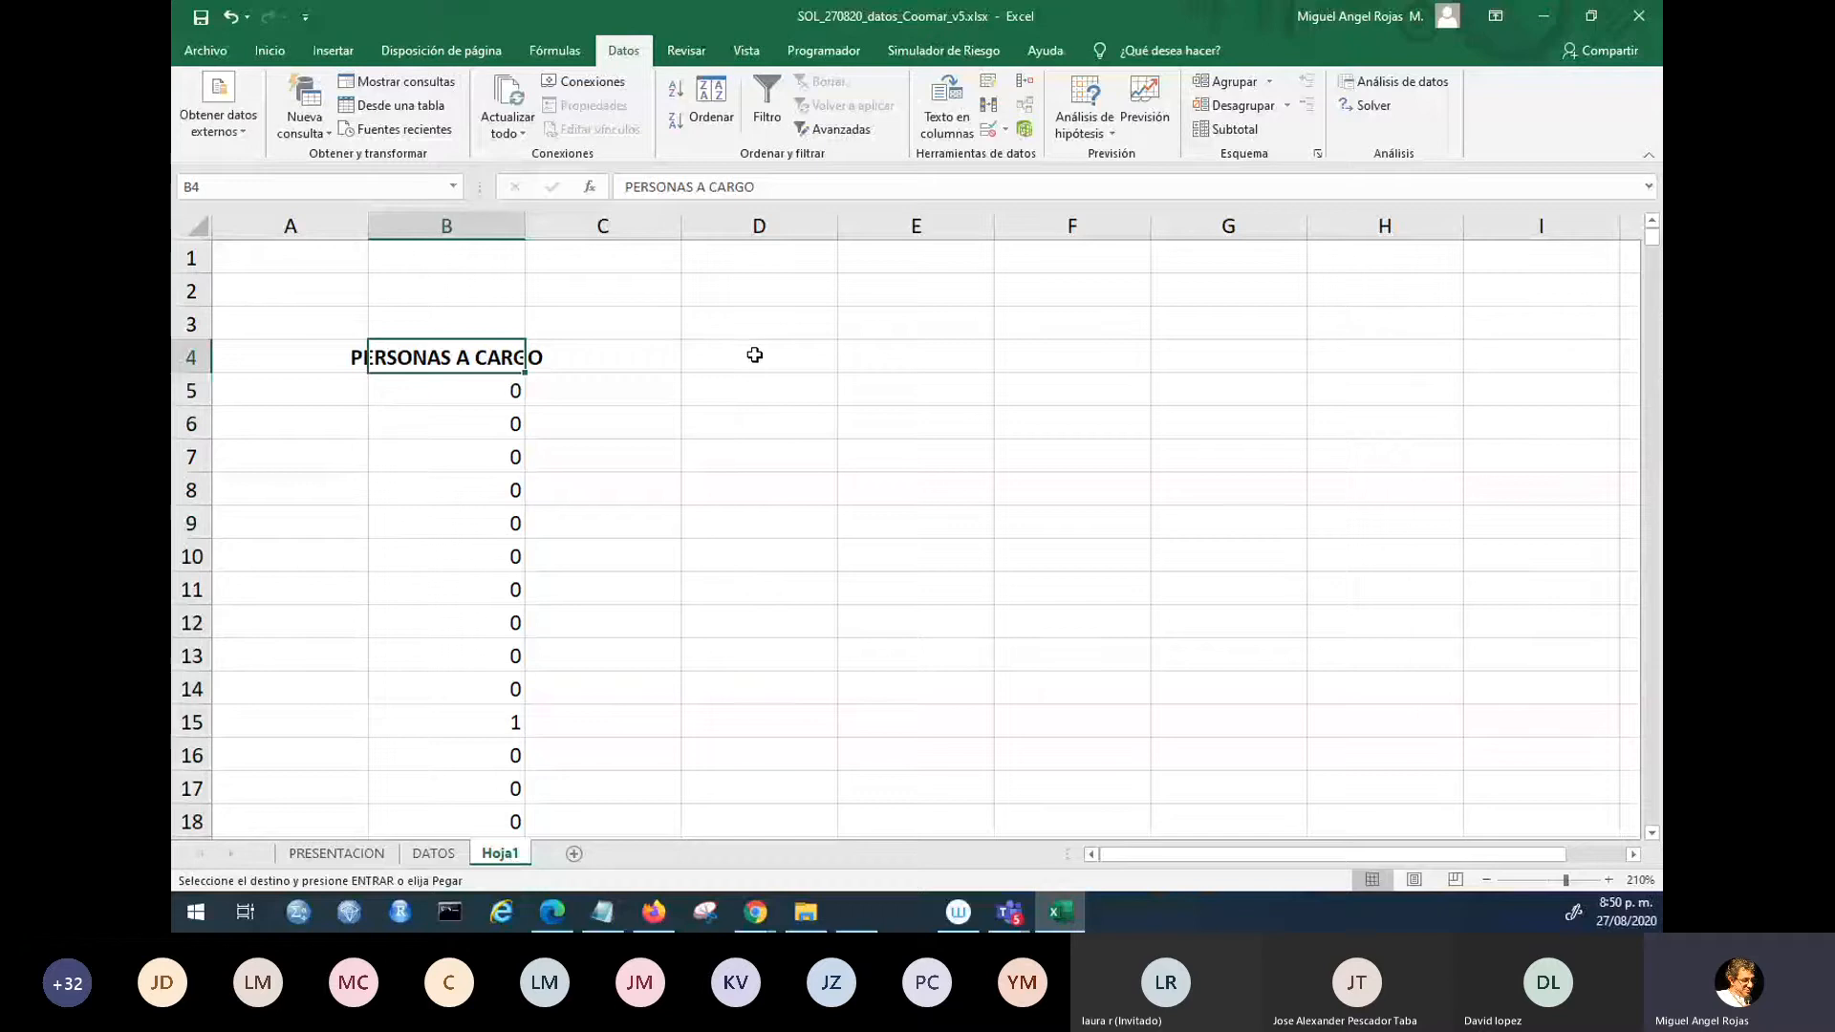
key(ctrl+v)
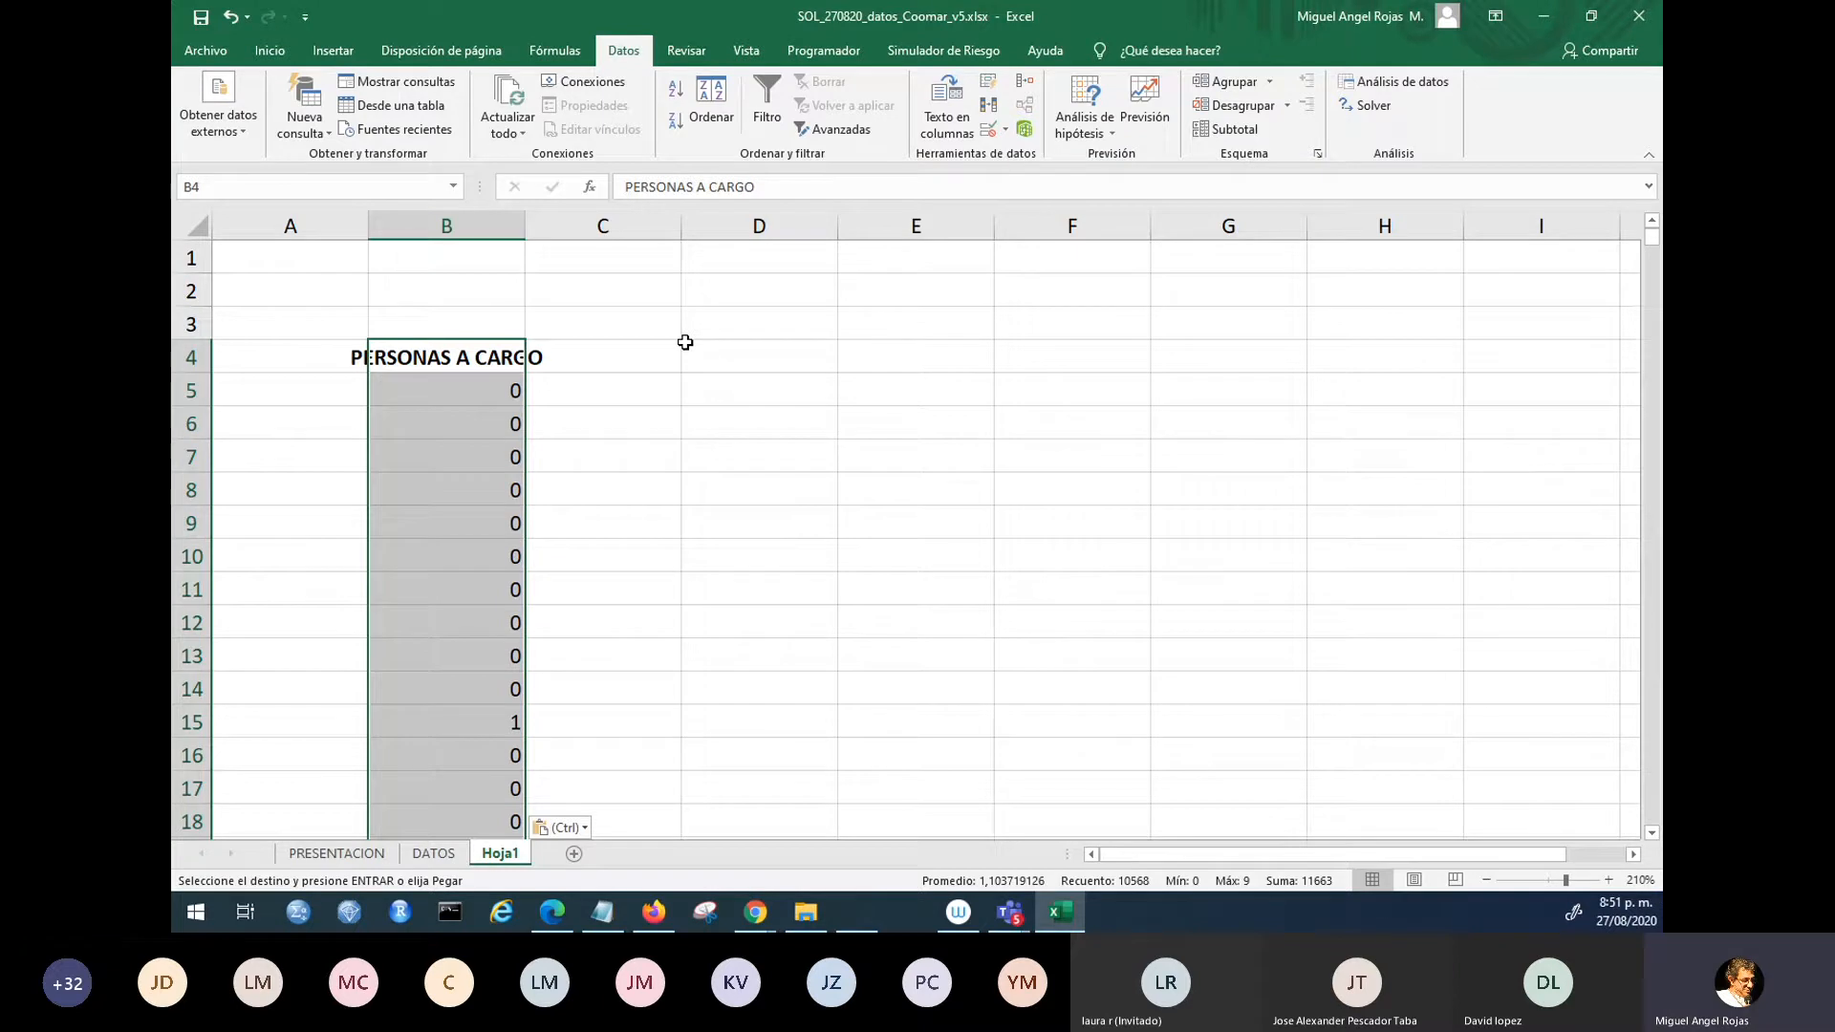
click(577, 418)
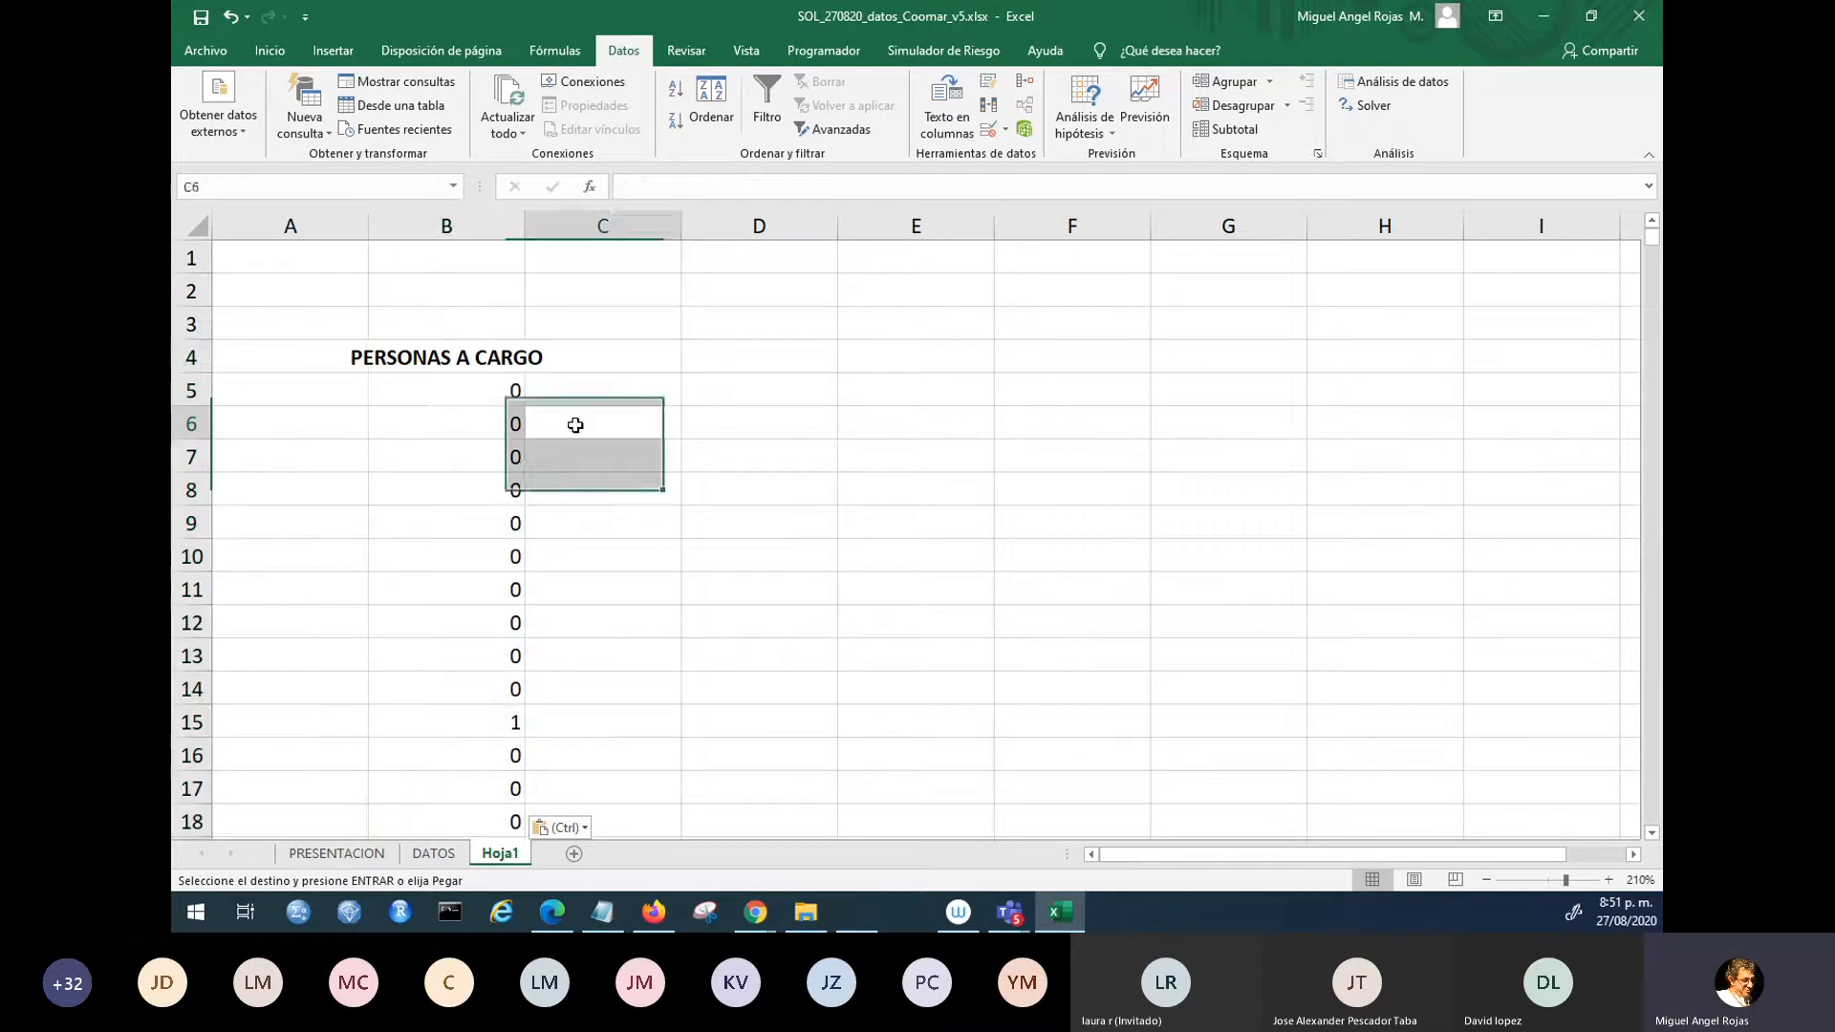
click(443, 369)
click(462, 319)
click(399, 352)
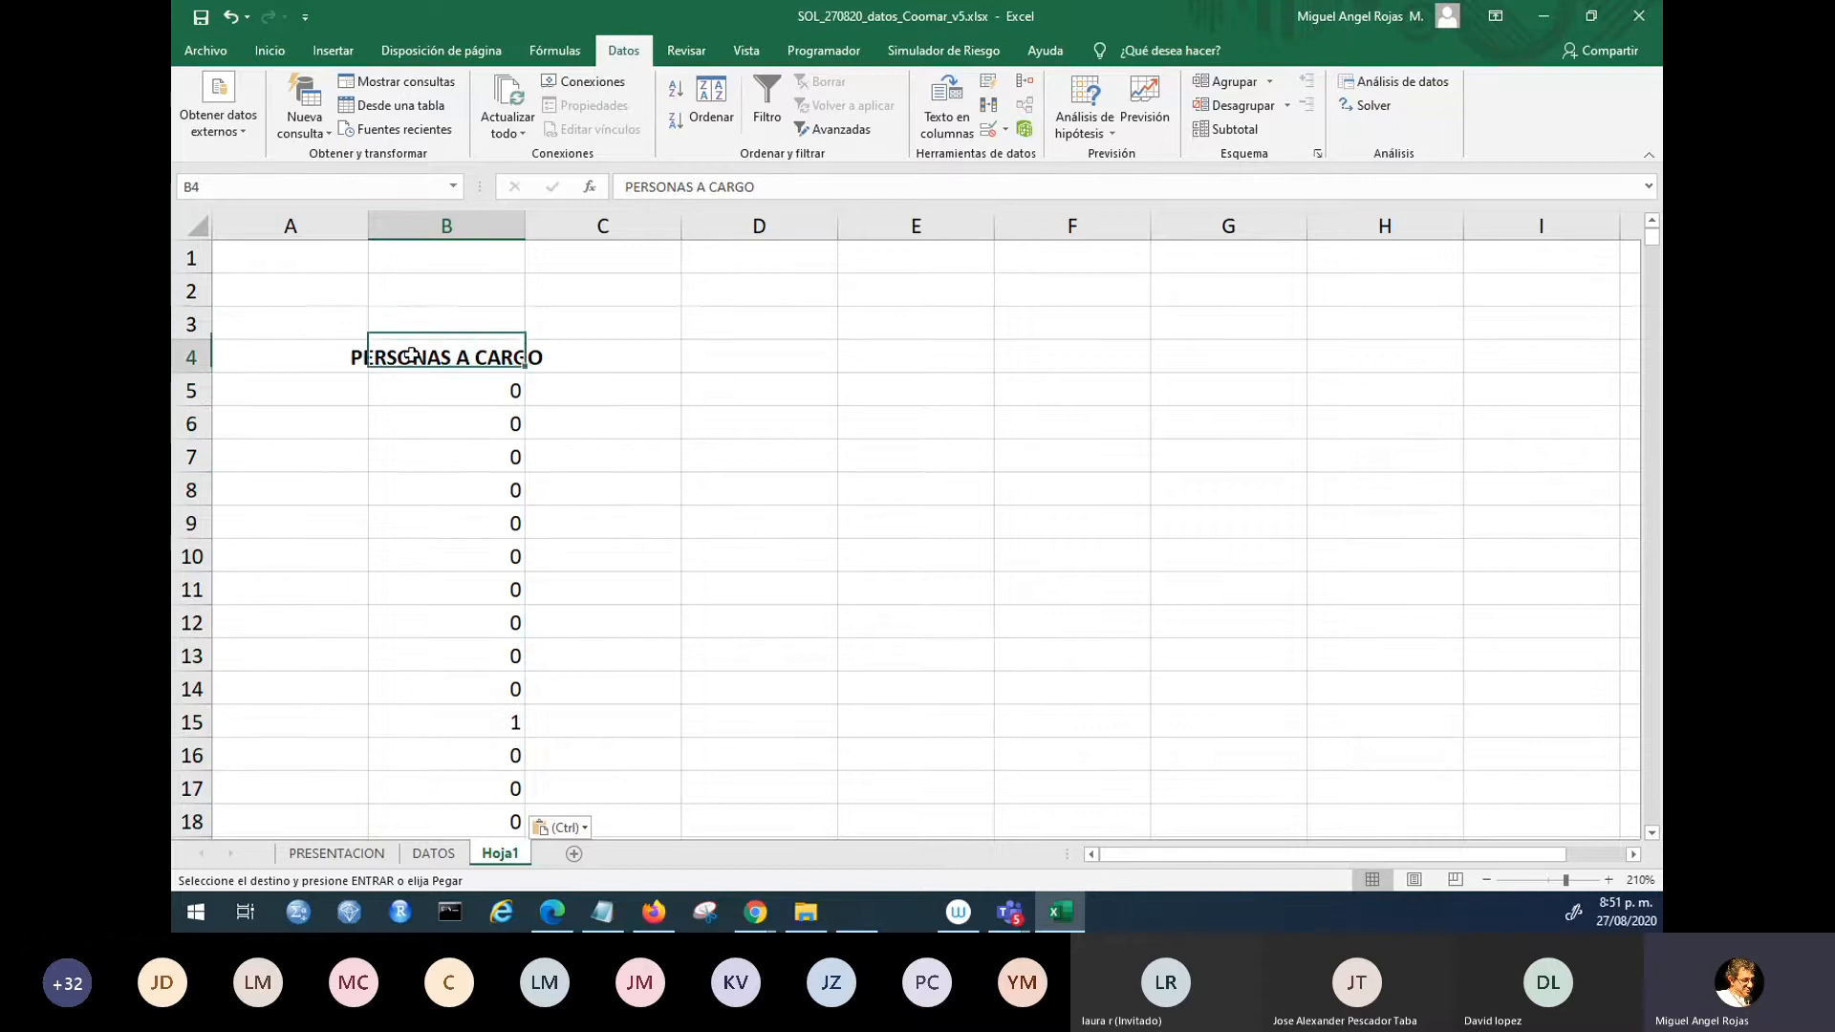
click(685, 359)
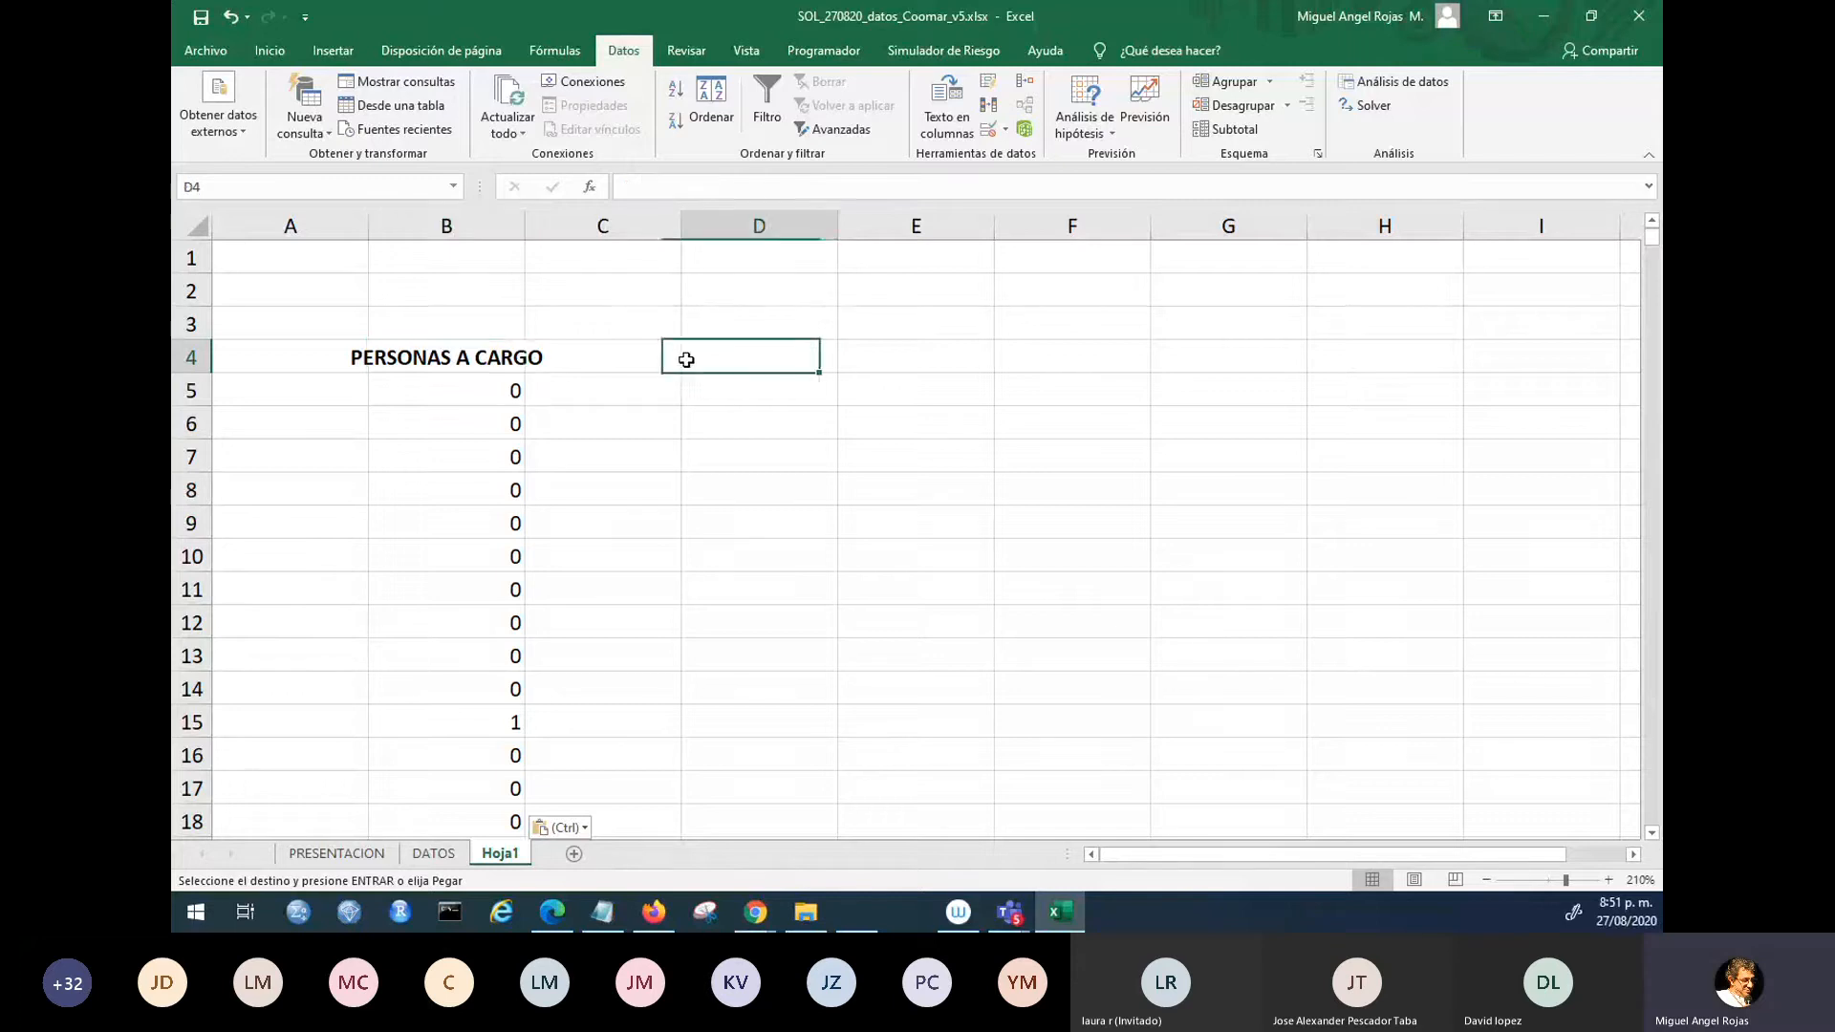
click(627, 360)
click(711, 361)
click(758, 316)
click(761, 355)
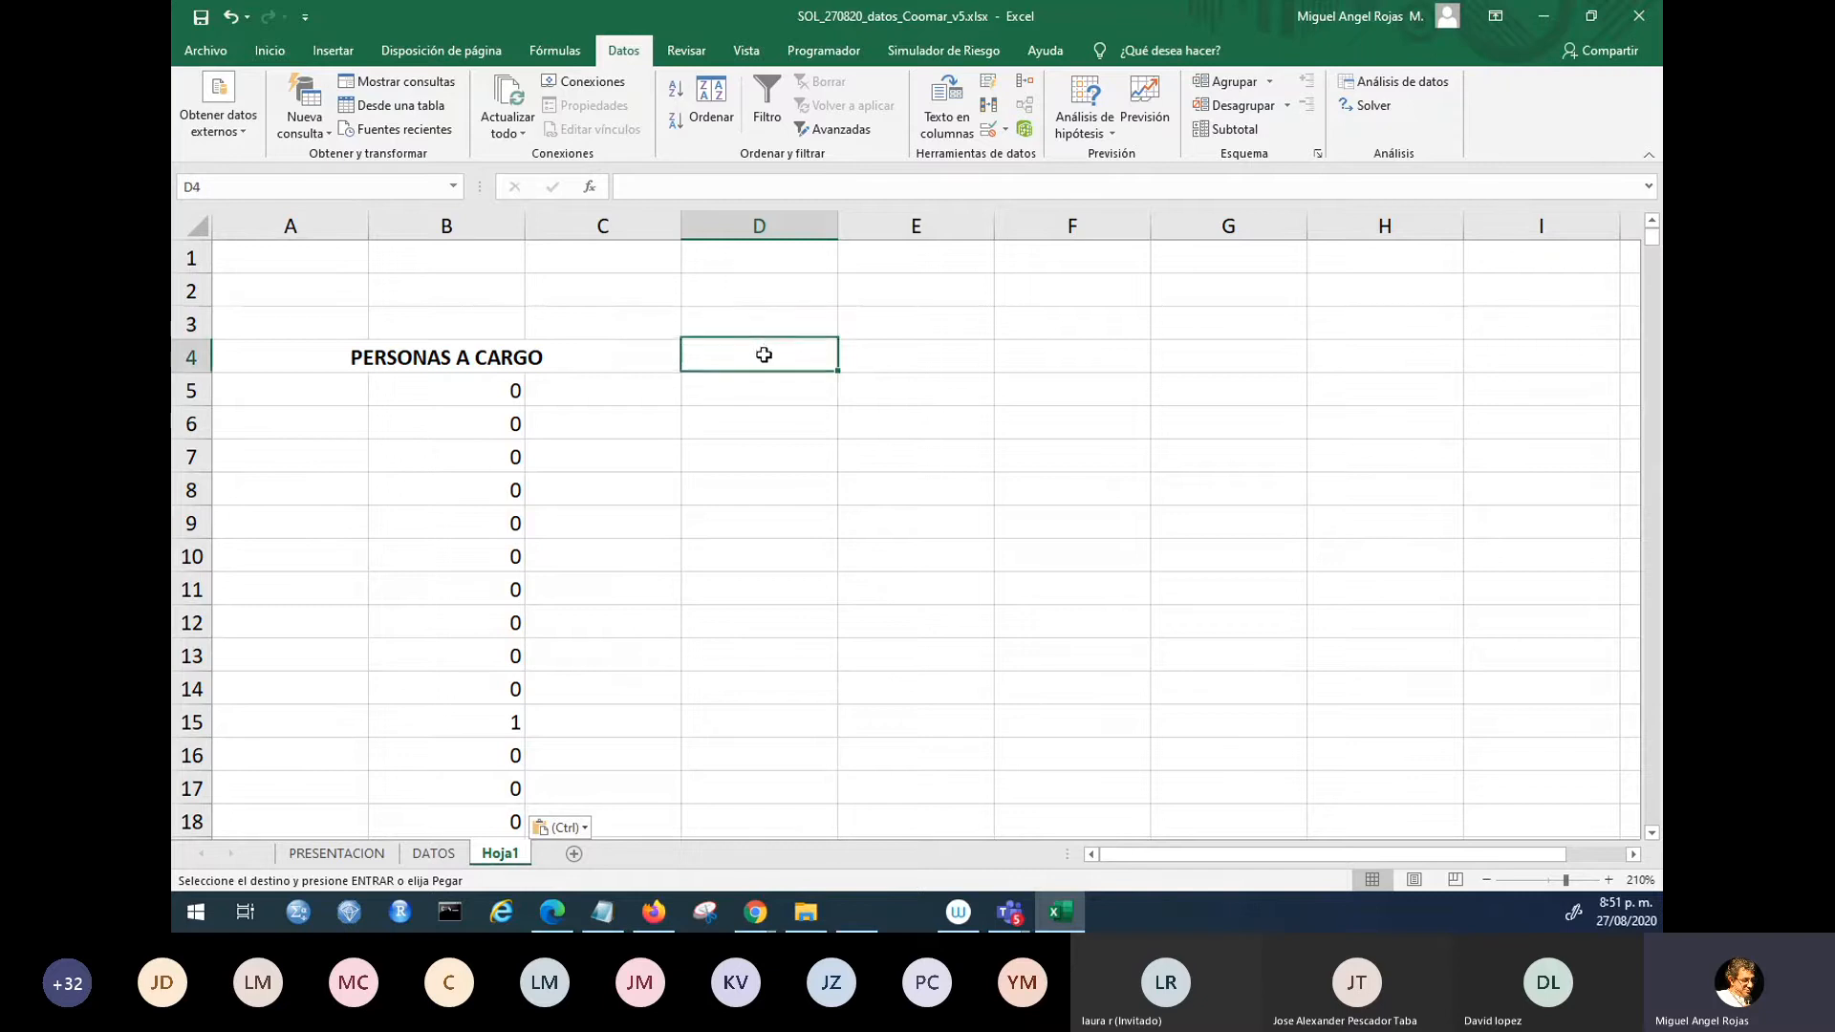
click(828, 325)
click(872, 321)
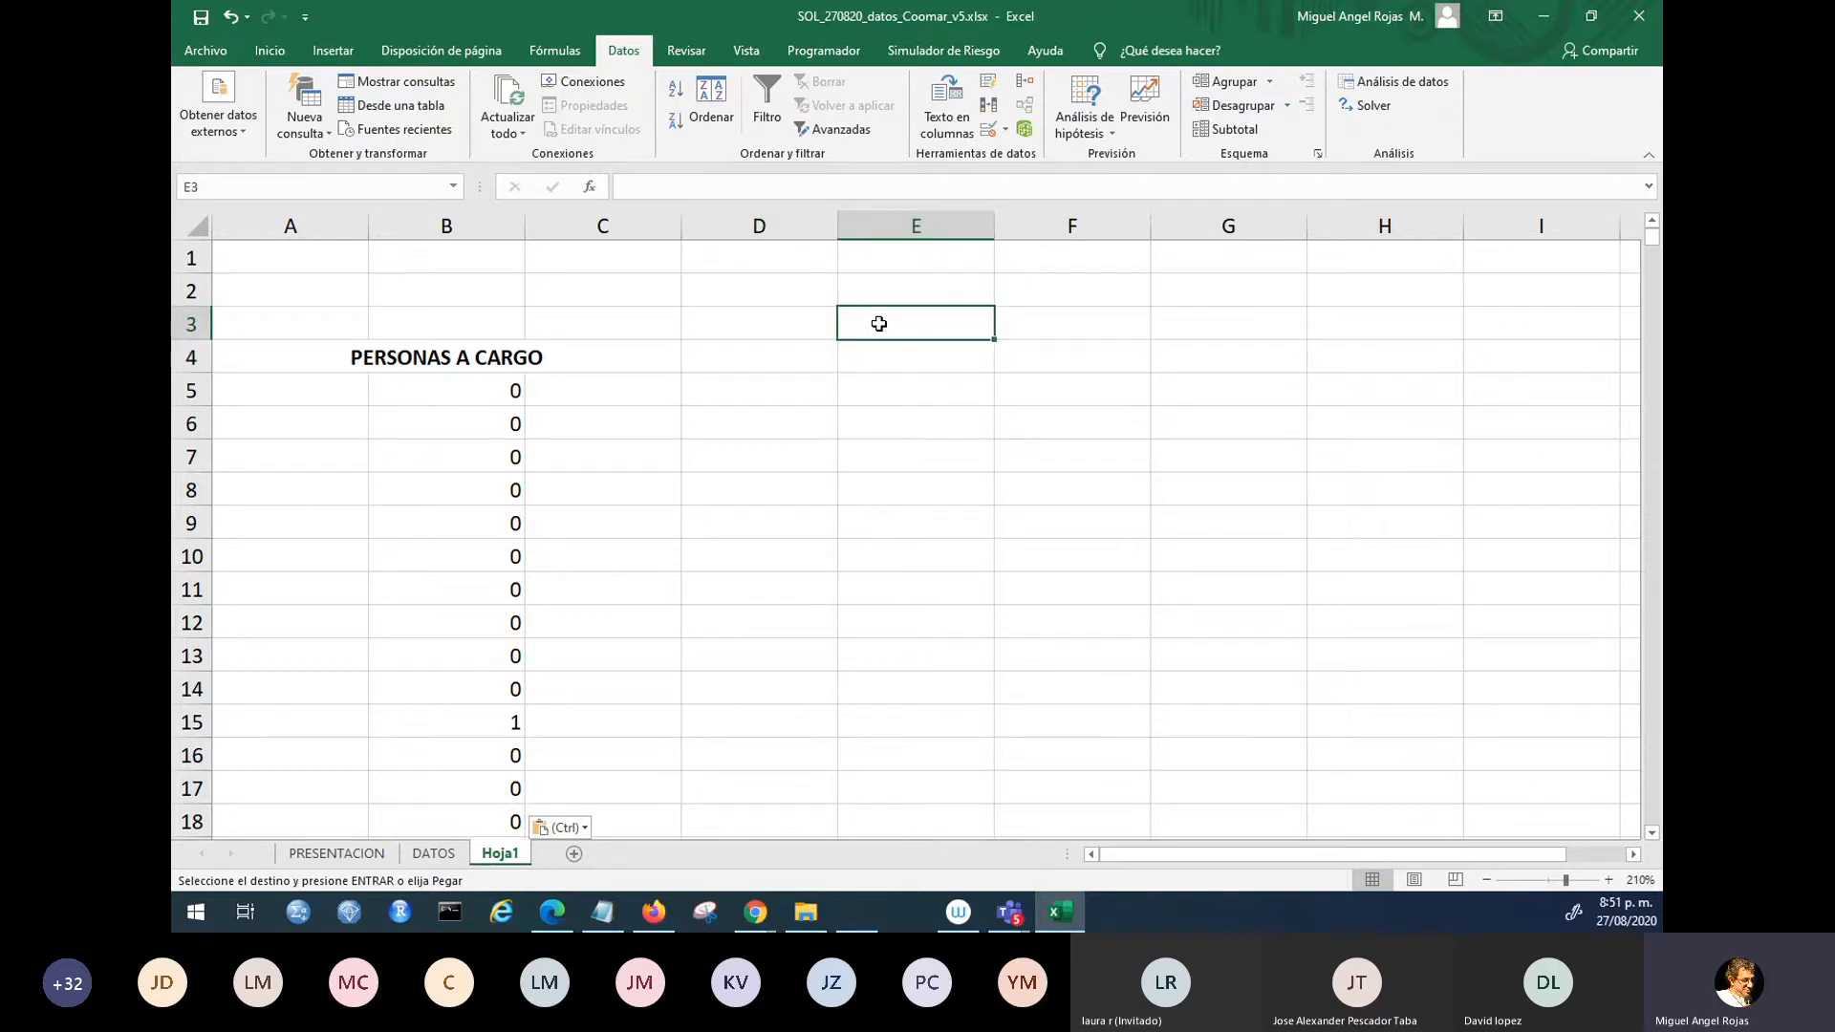
click(882, 346)
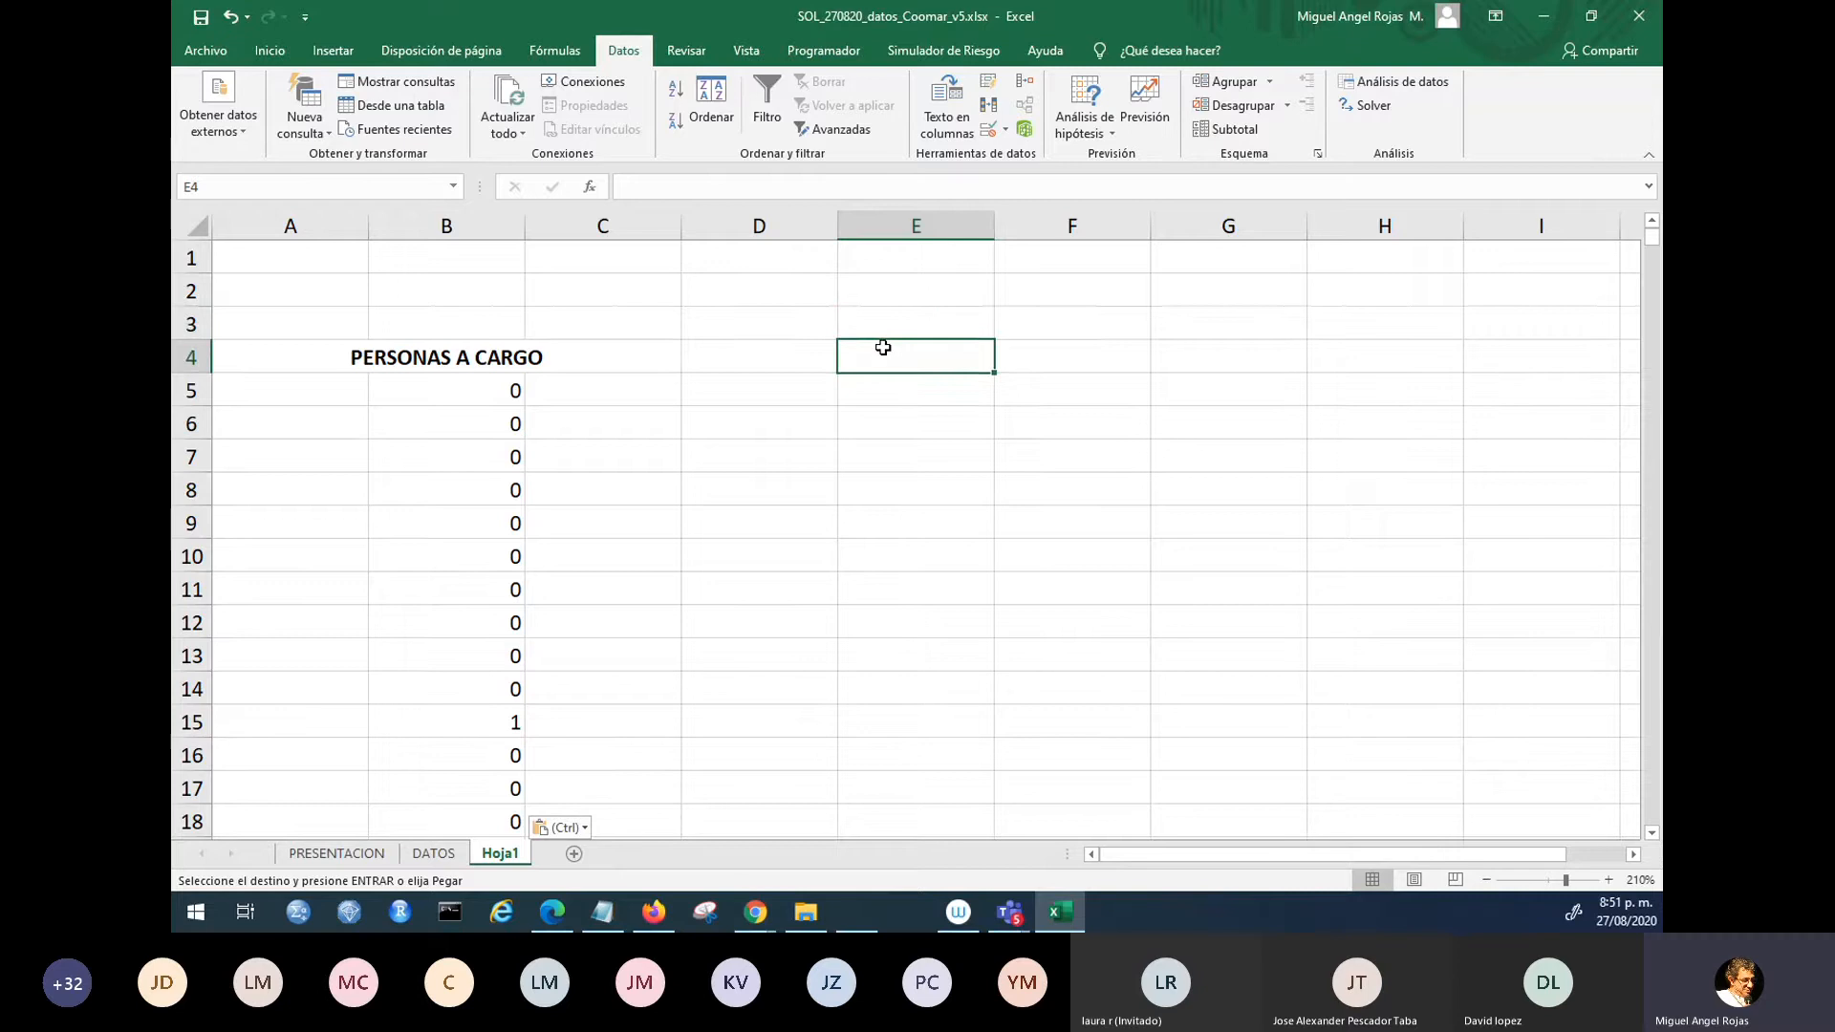
click(531, 394)
click(516, 386)
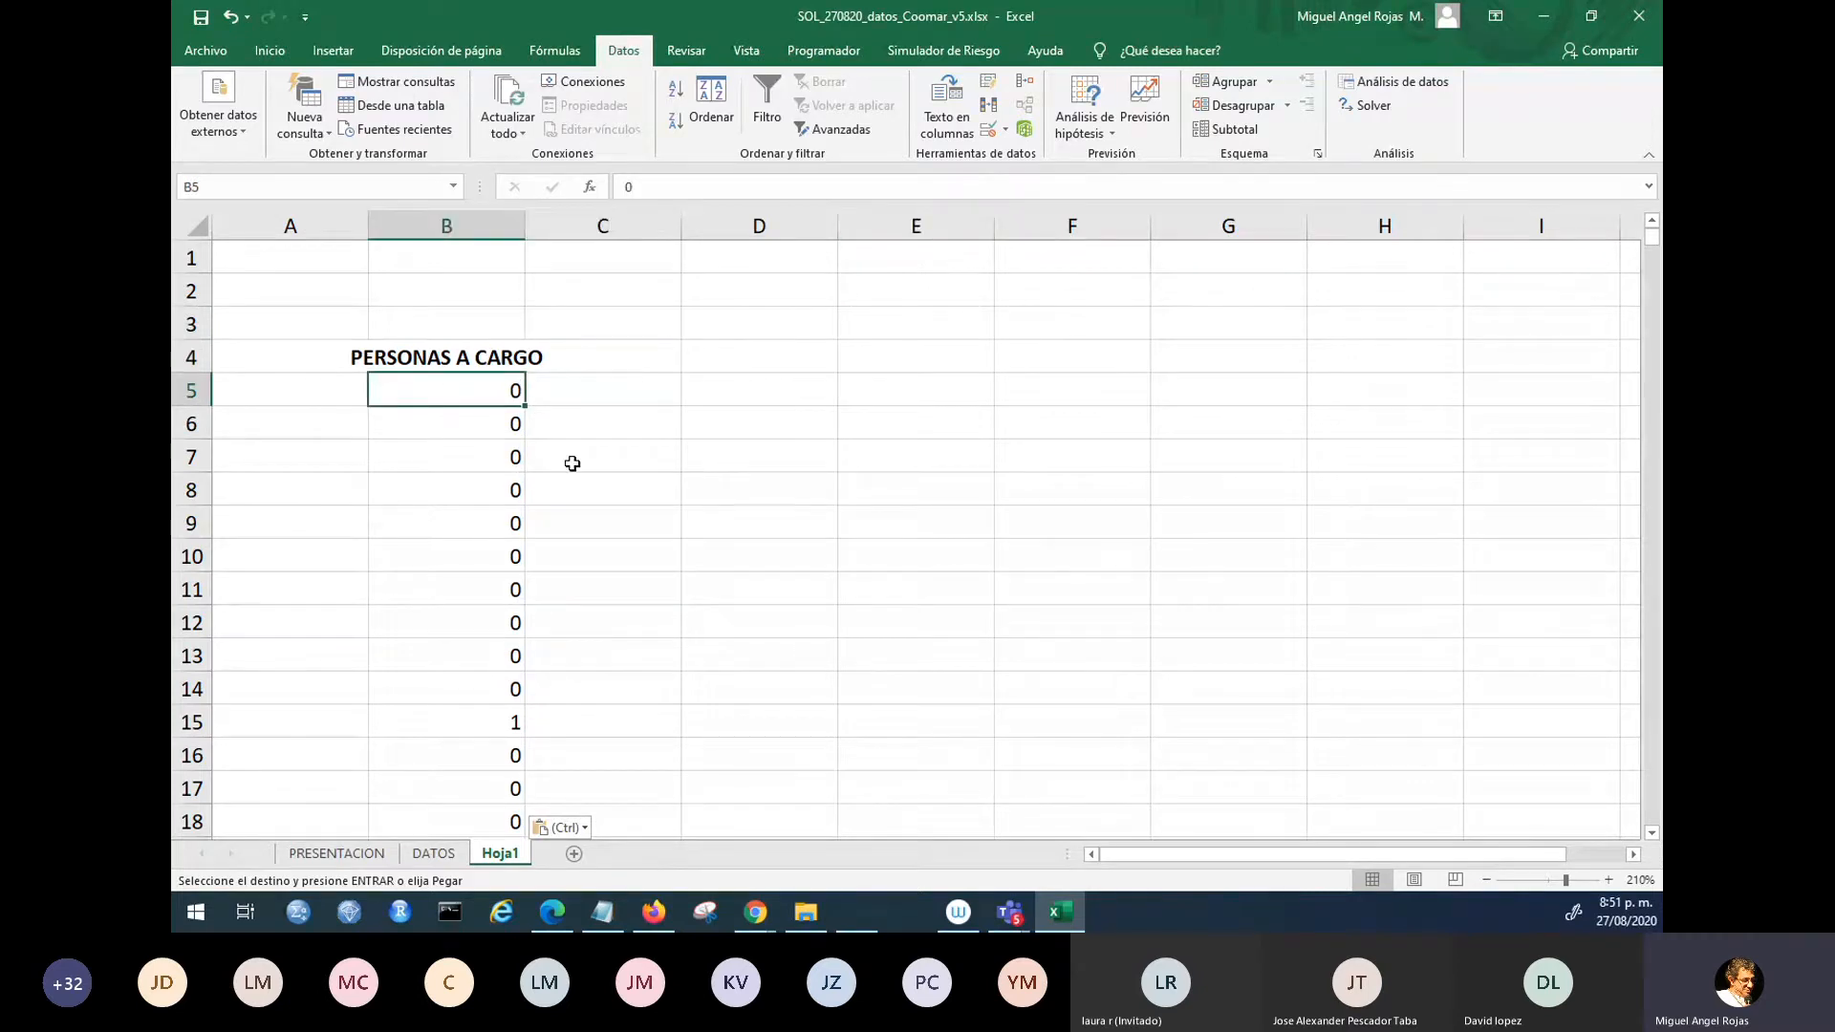
click(820, 348)
click(877, 355)
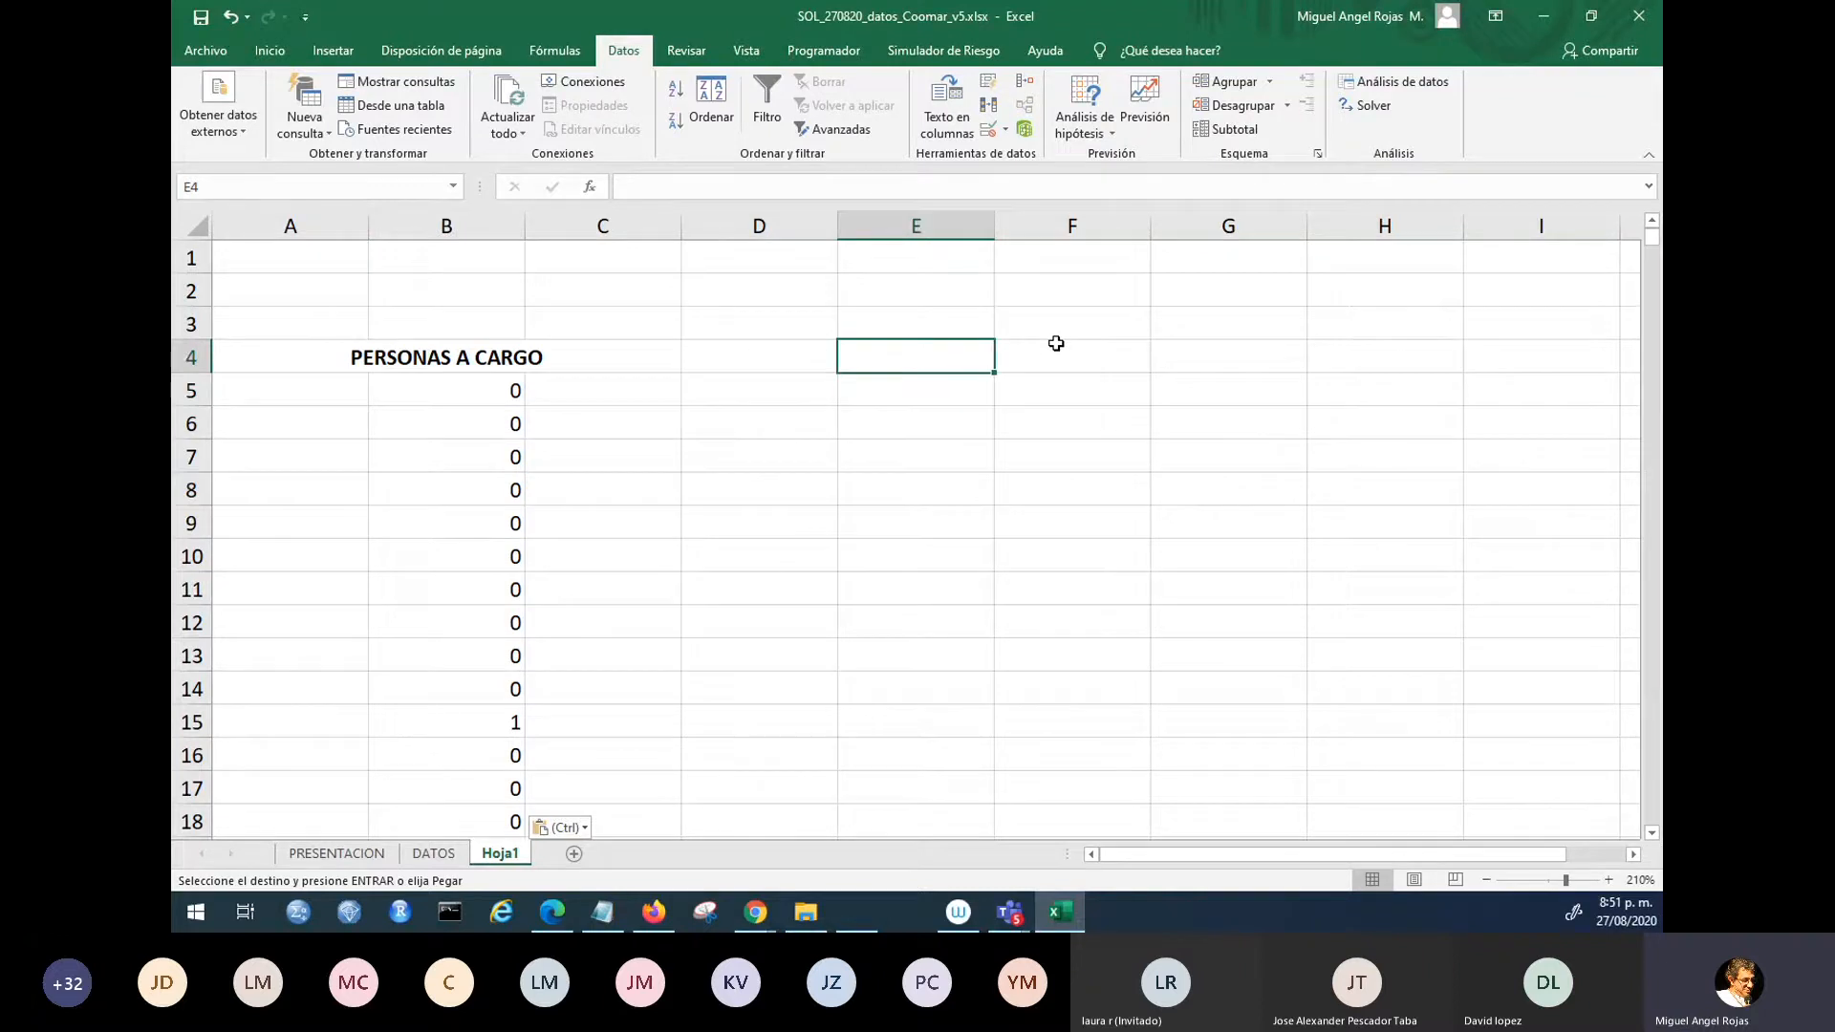
- Enter the heading DATOS in cell E4 of Hoja1
text(dtos)
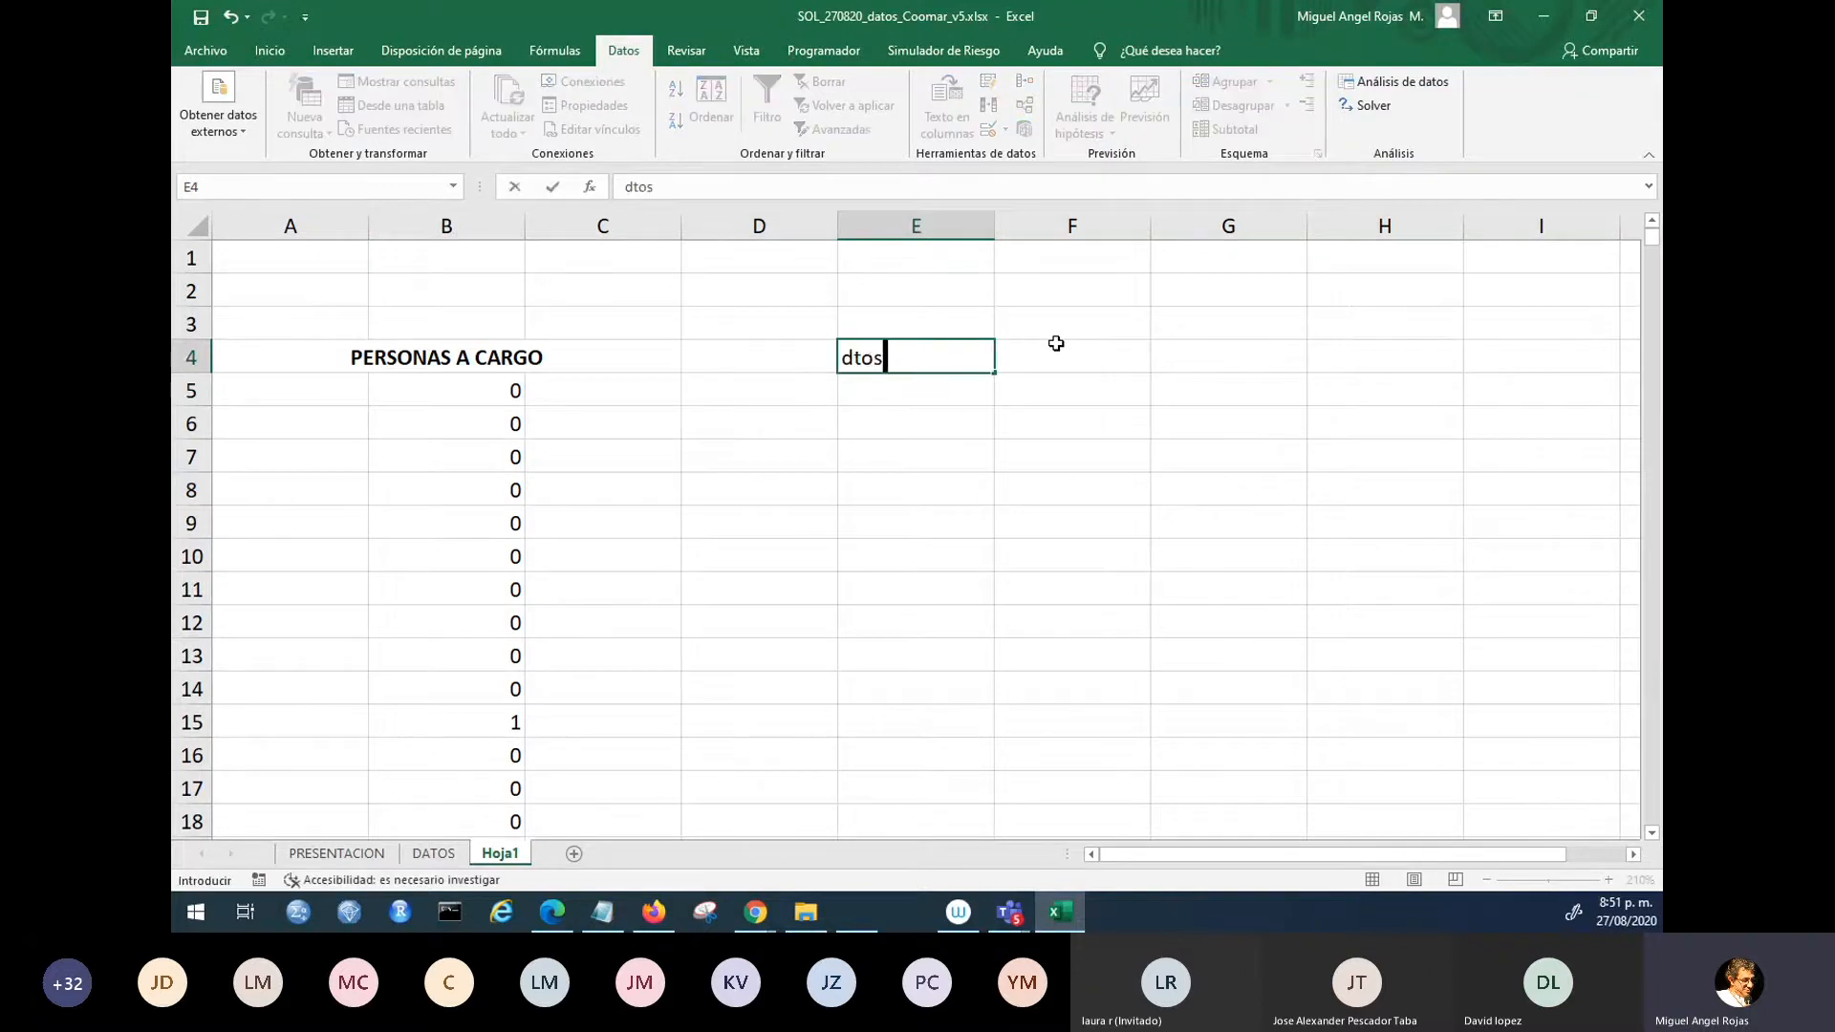
key(BackSpace)
key(BackSpace)
key(BackSpace)
key(BackSpace)
text(DATOS)
key(Up)
key(Down)
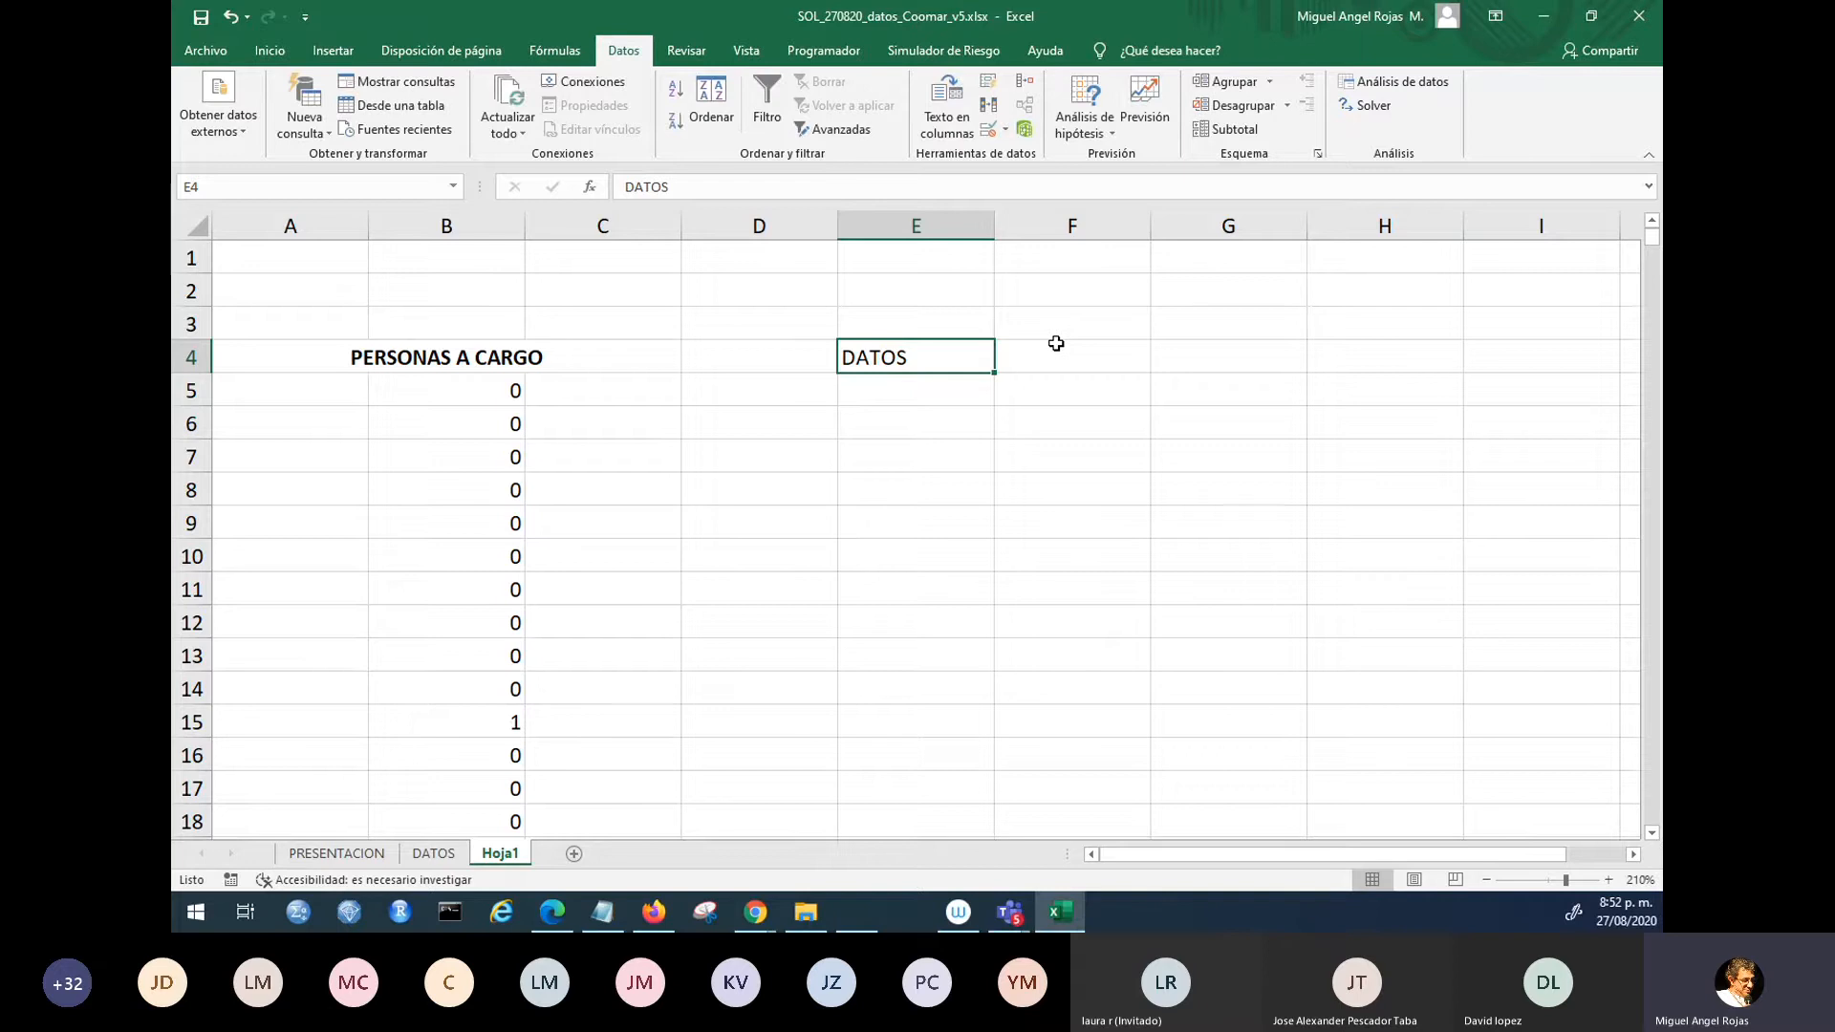
- Turn on filtering for the PERSONAS A CARGO column and check its distinct values in the filter list
click(471, 376)
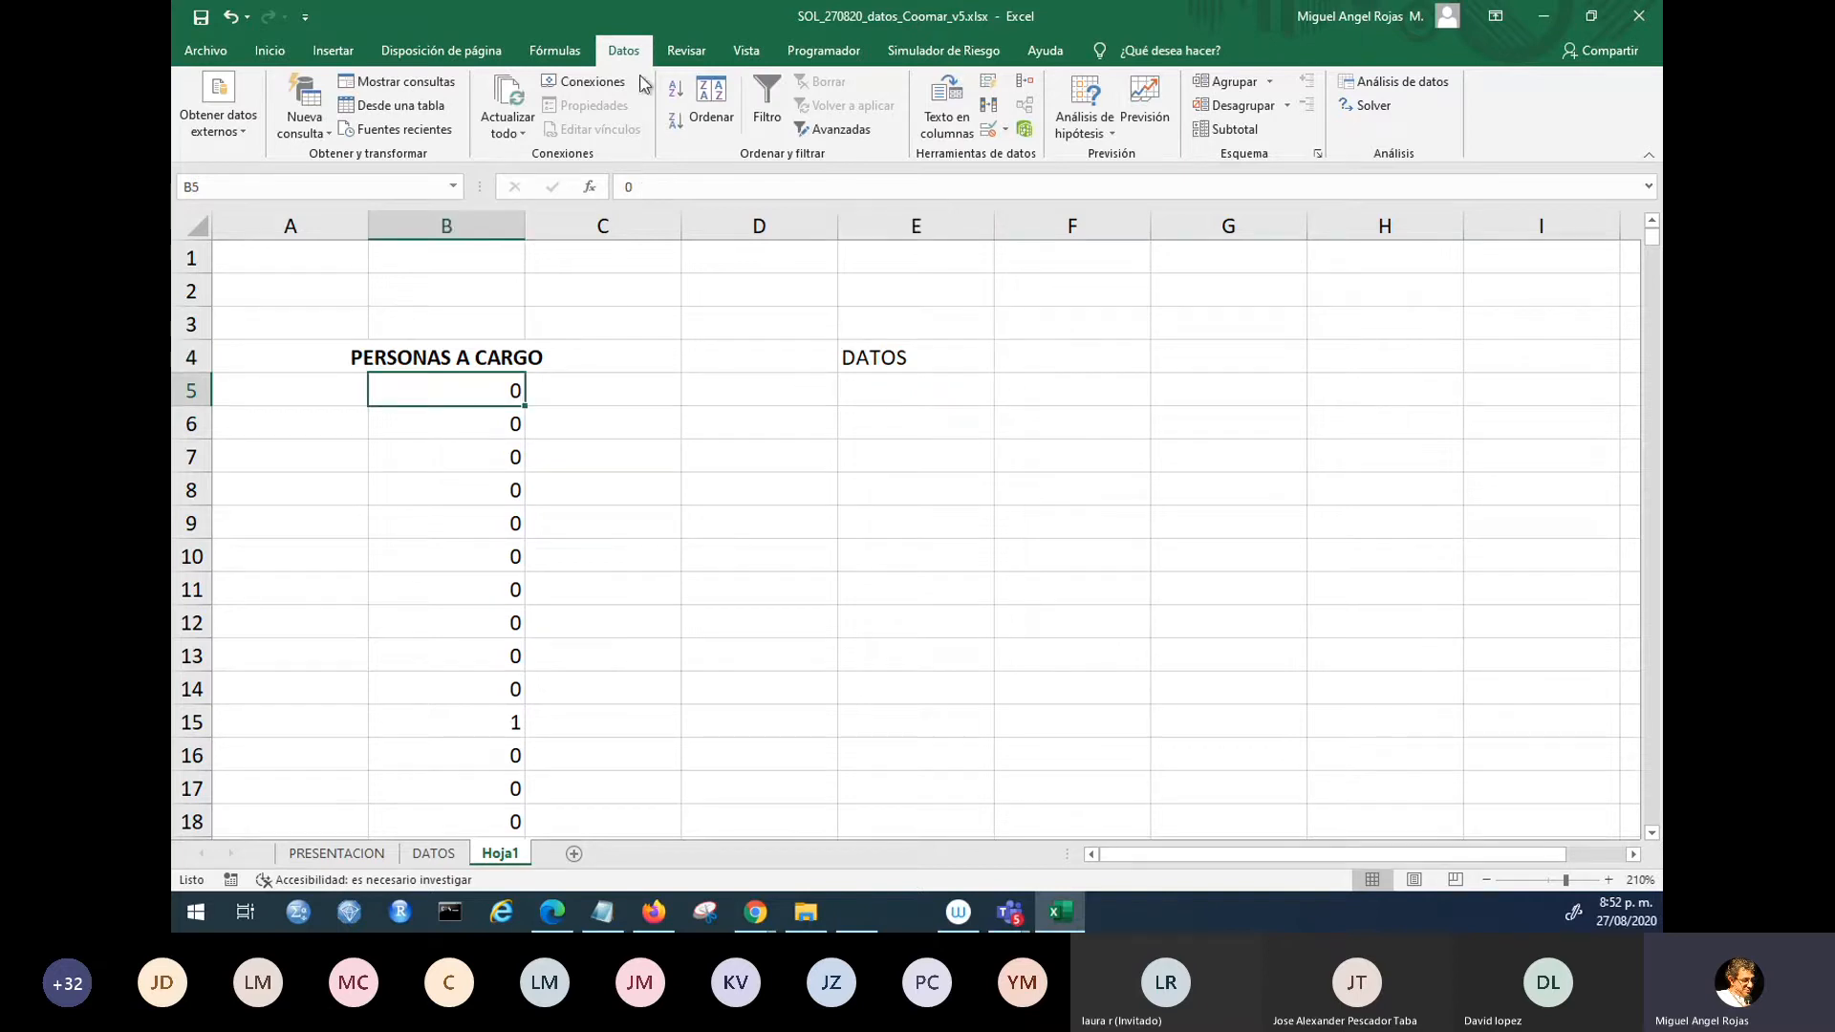
click(765, 95)
click(515, 361)
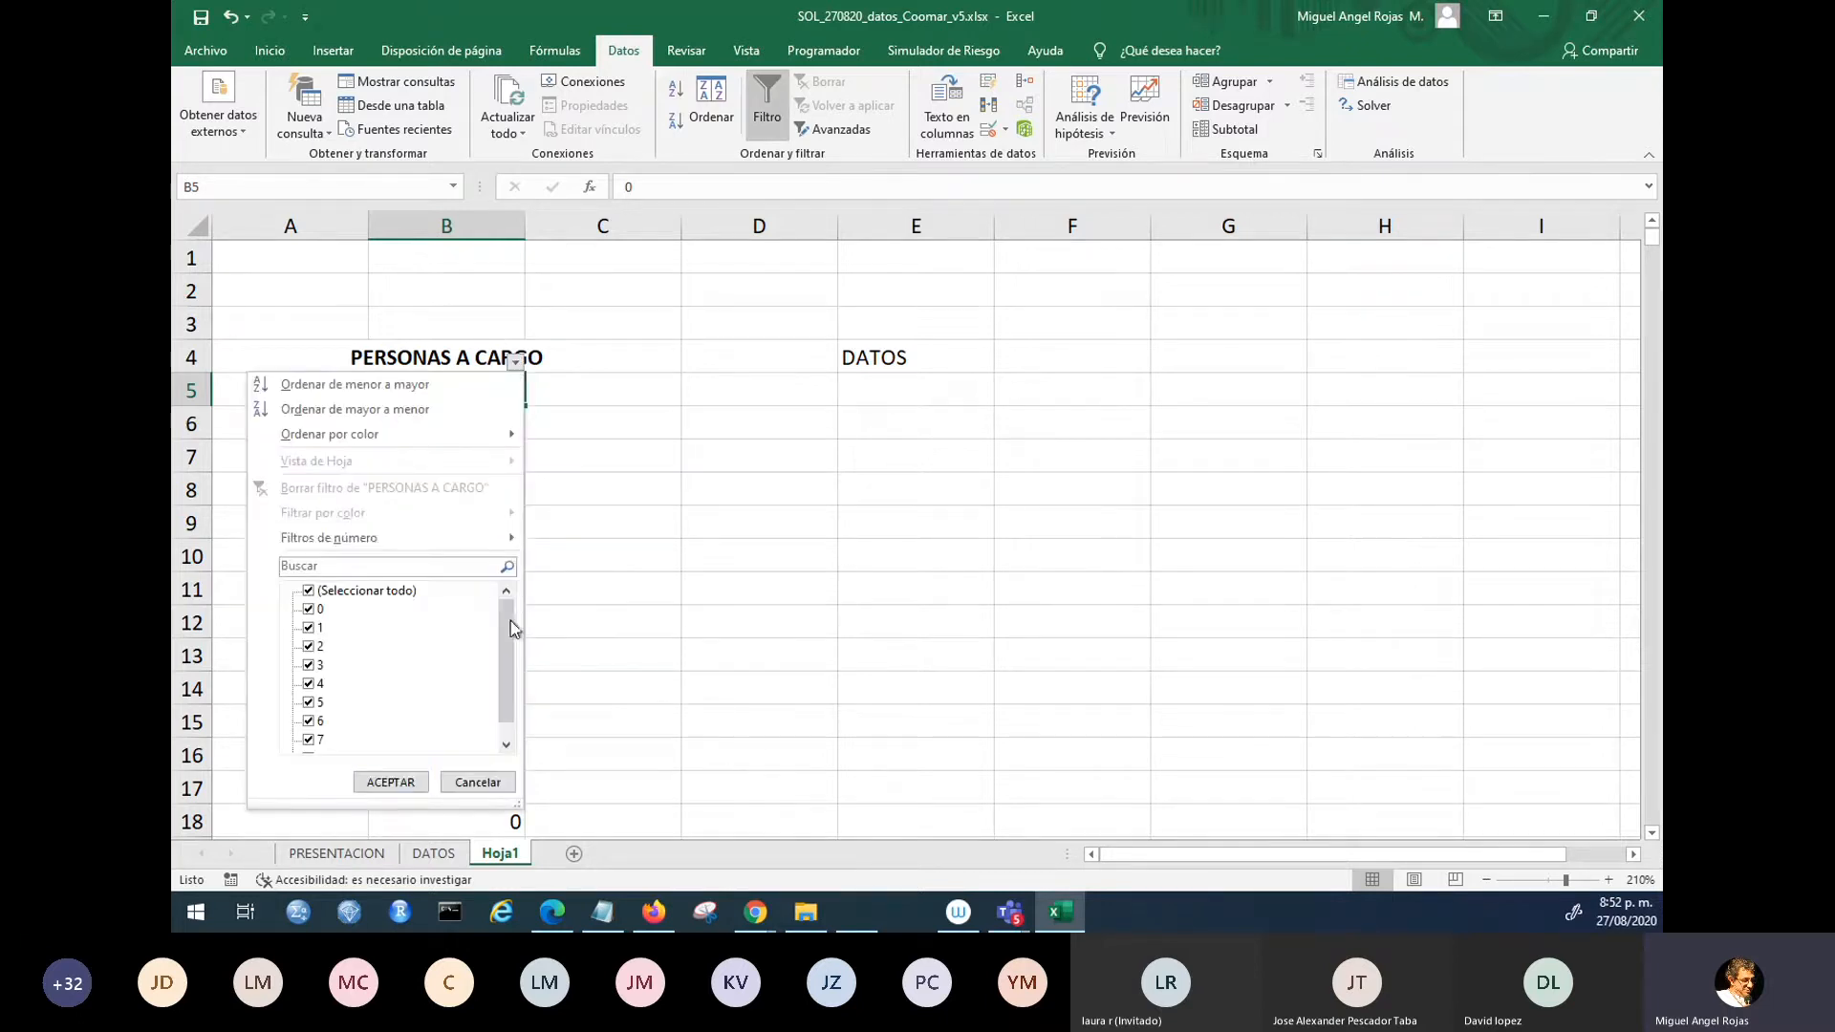
mouse_move(511, 621)
mouse_down()
mouse_move(500, 703)
mouse_move(506, 613)
mouse_up()
click(942, 399)
- Enter the values 0 to 9 down cells E5 to E14 under the DATOS heading
click(906, 380)
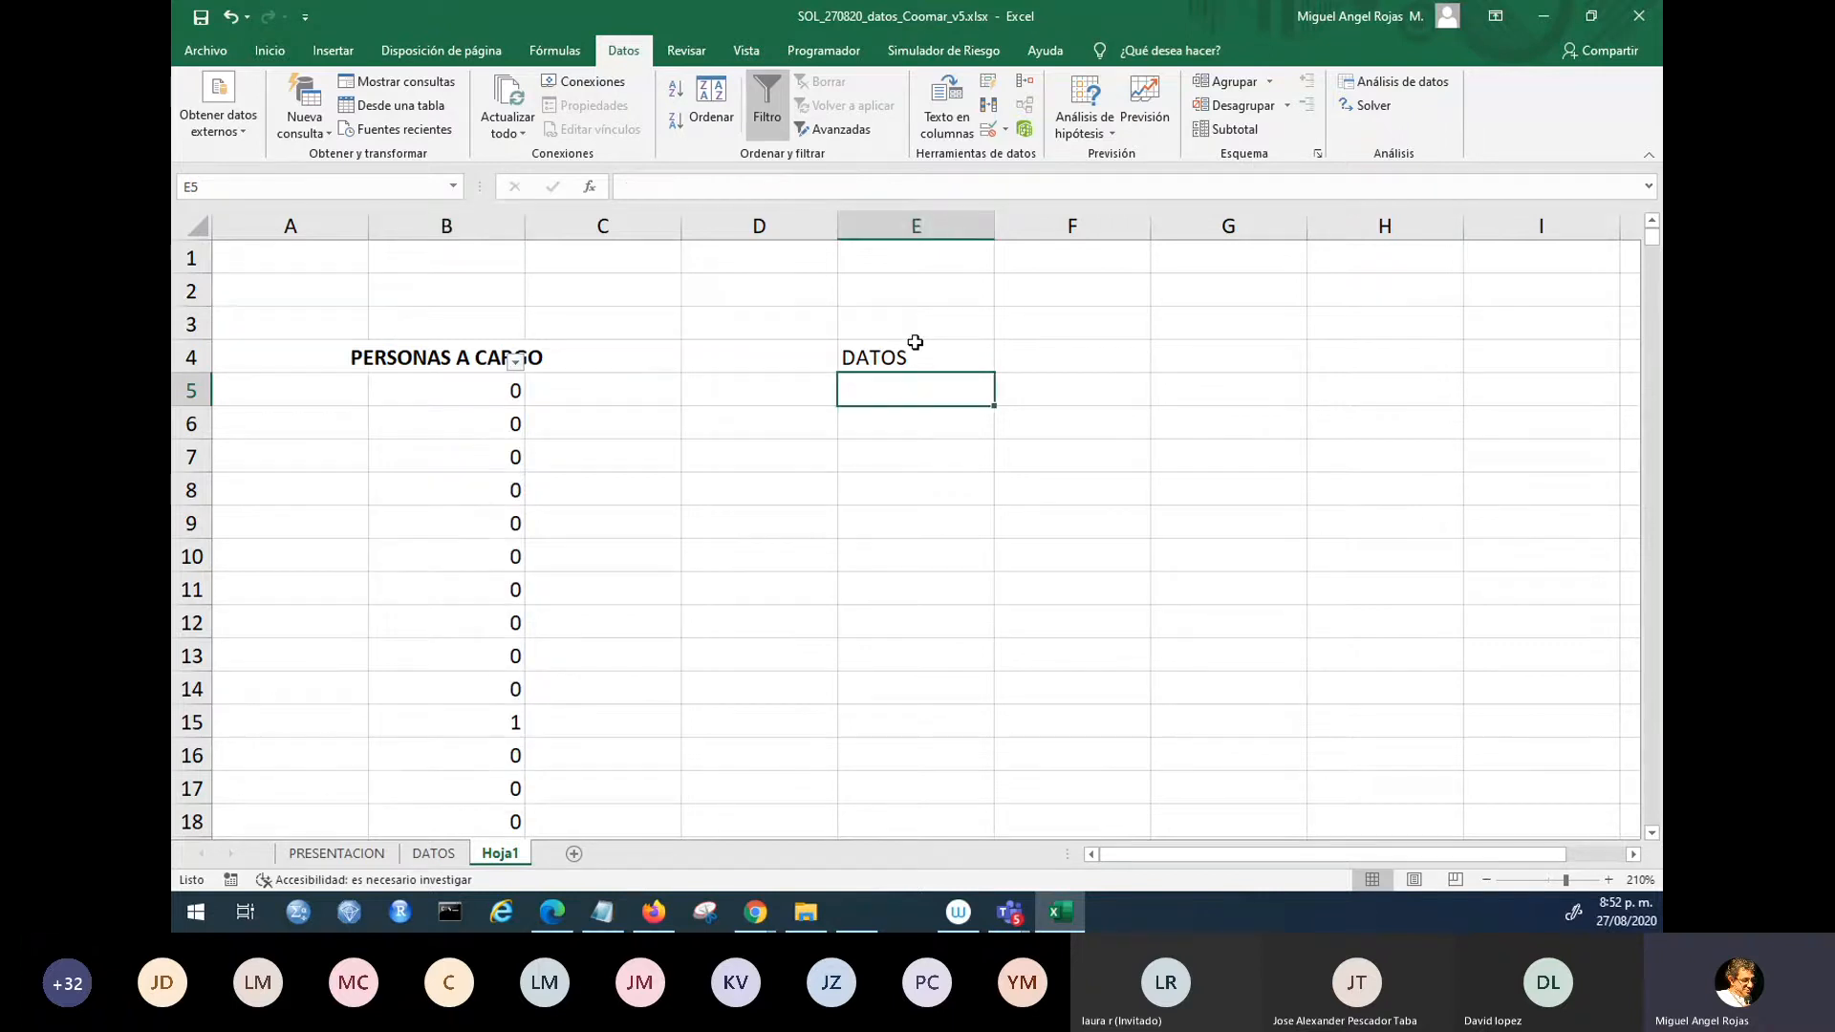
text(0)
key(Return)
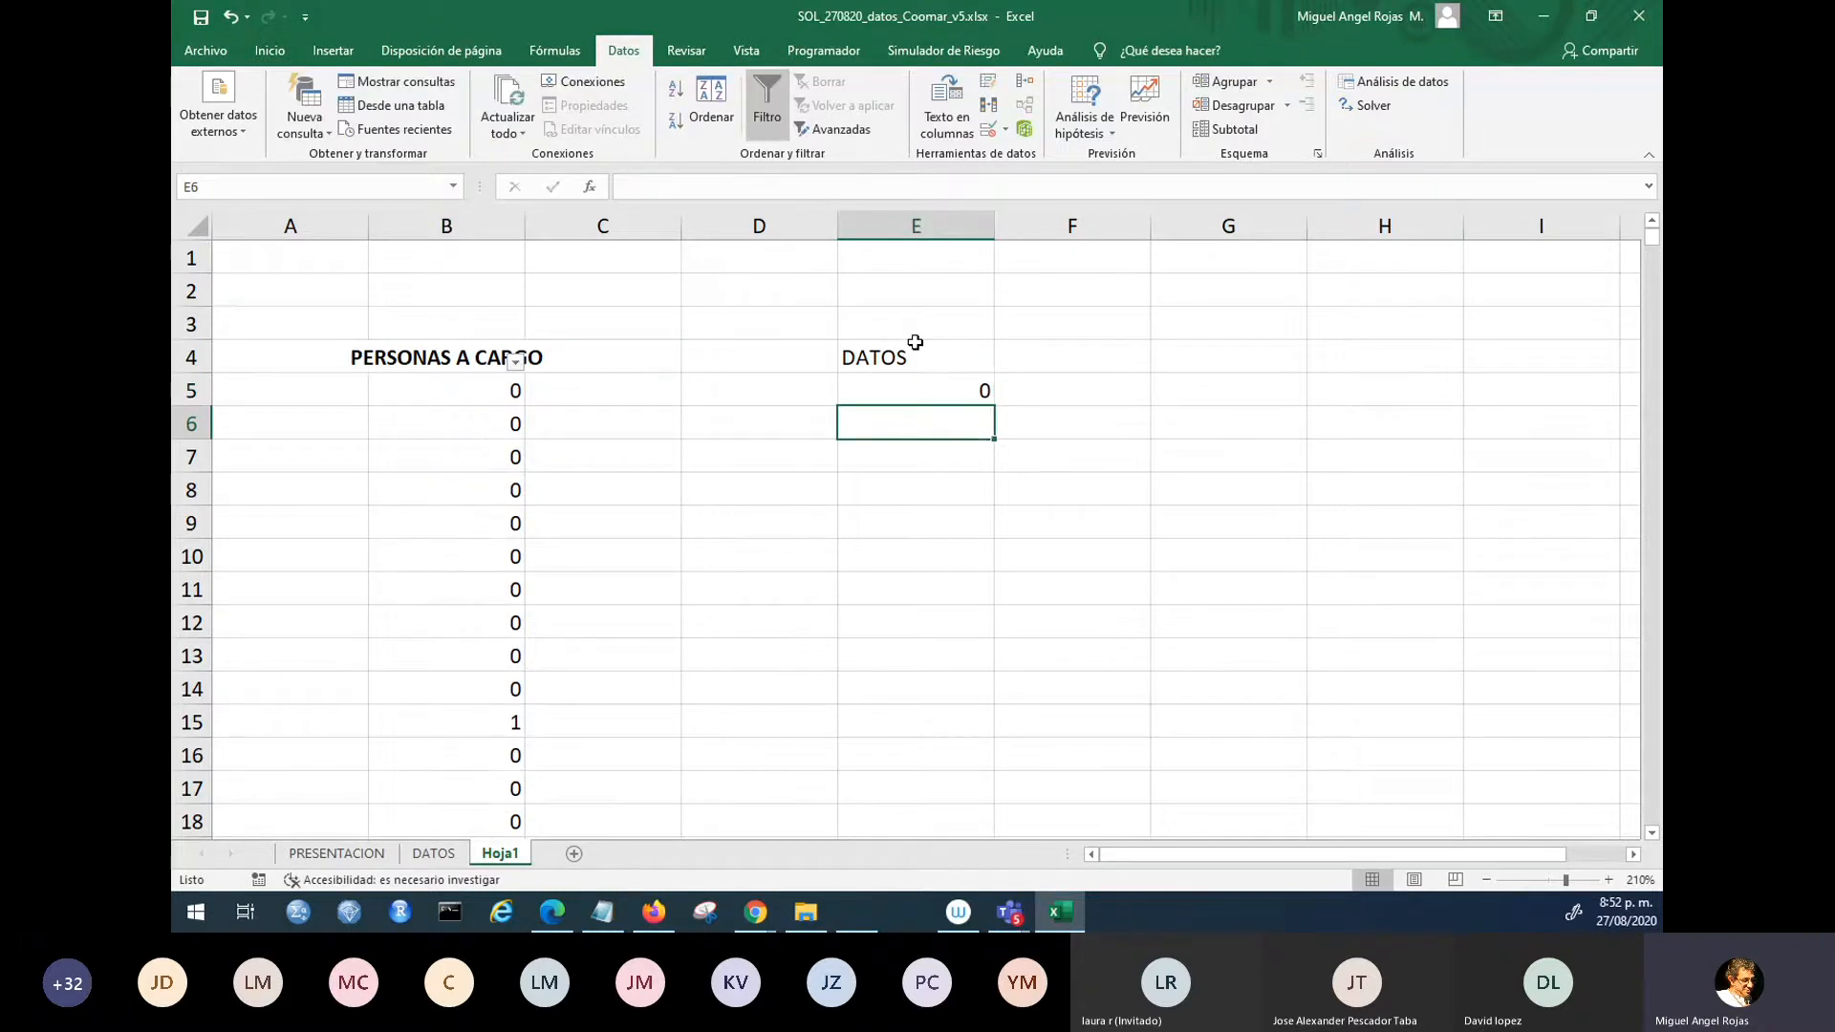
text(1)
key(Return)
text(2)
key(Return)
text(3)
key(Return)
text(4)
key(Return)
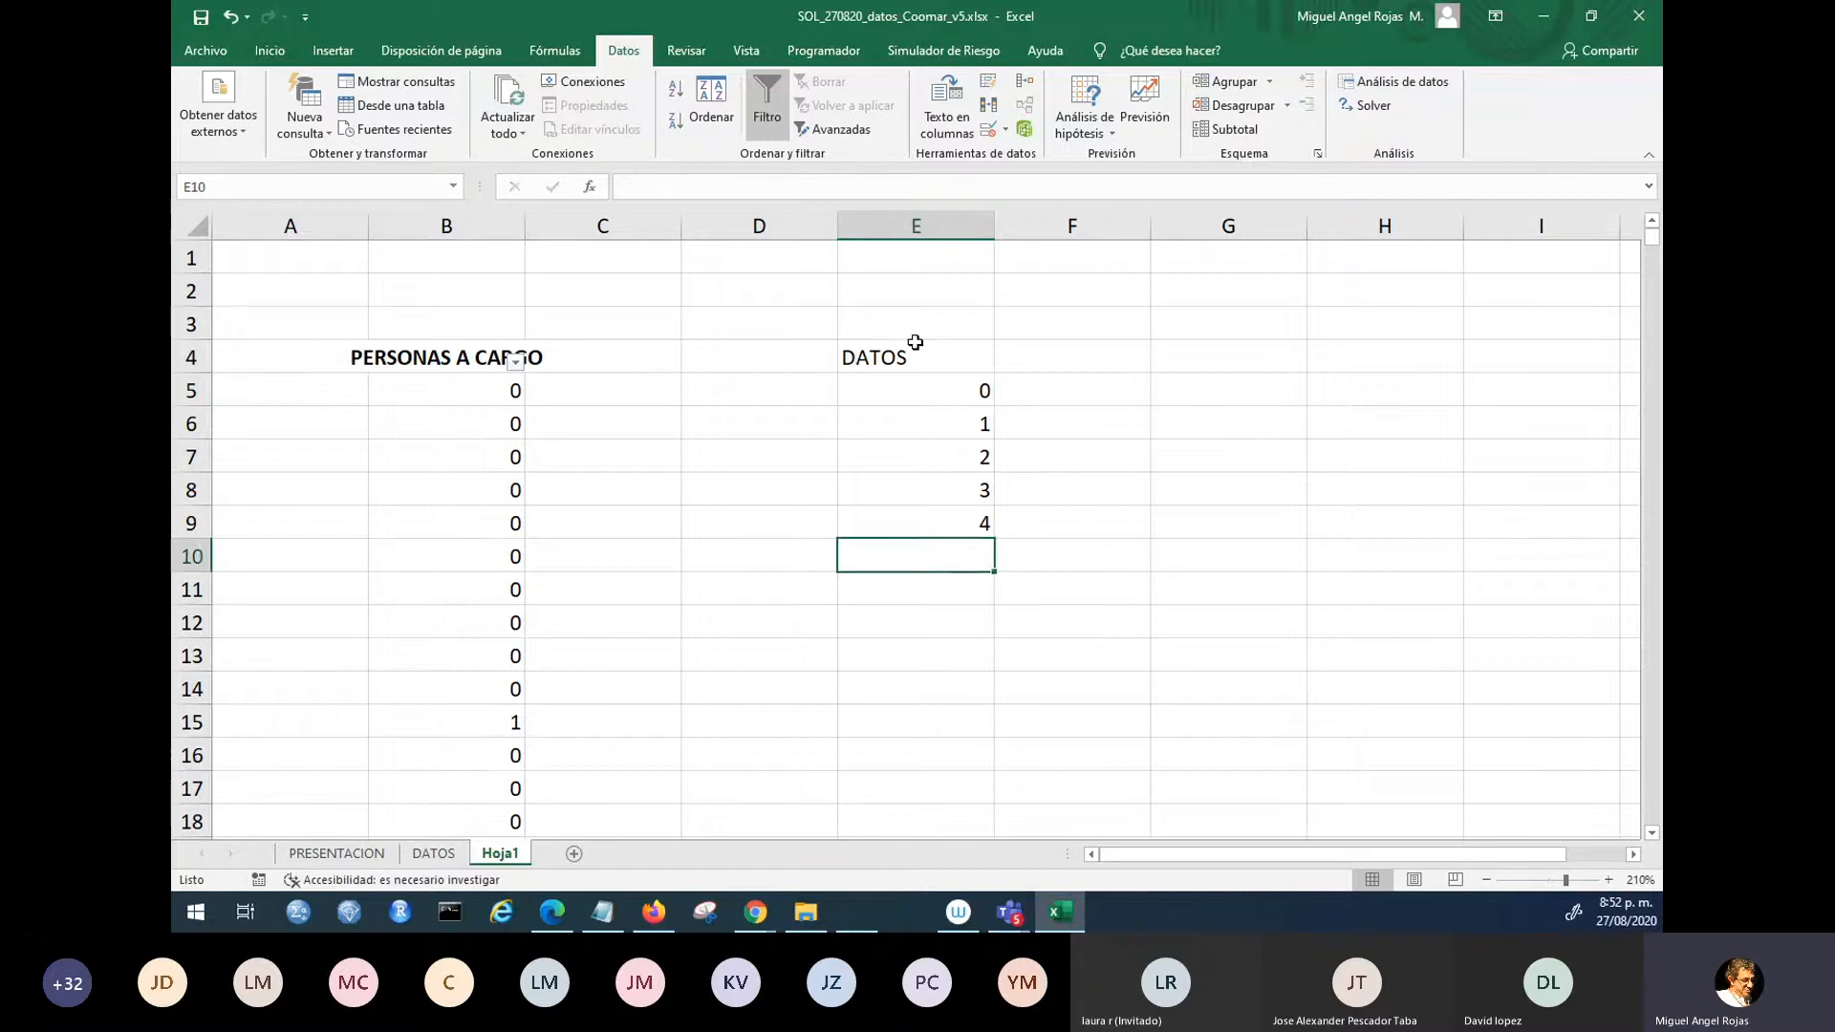
text(5)
key(Return)
text(6)
key(Return)
text(7)
key(Return)
text(8)
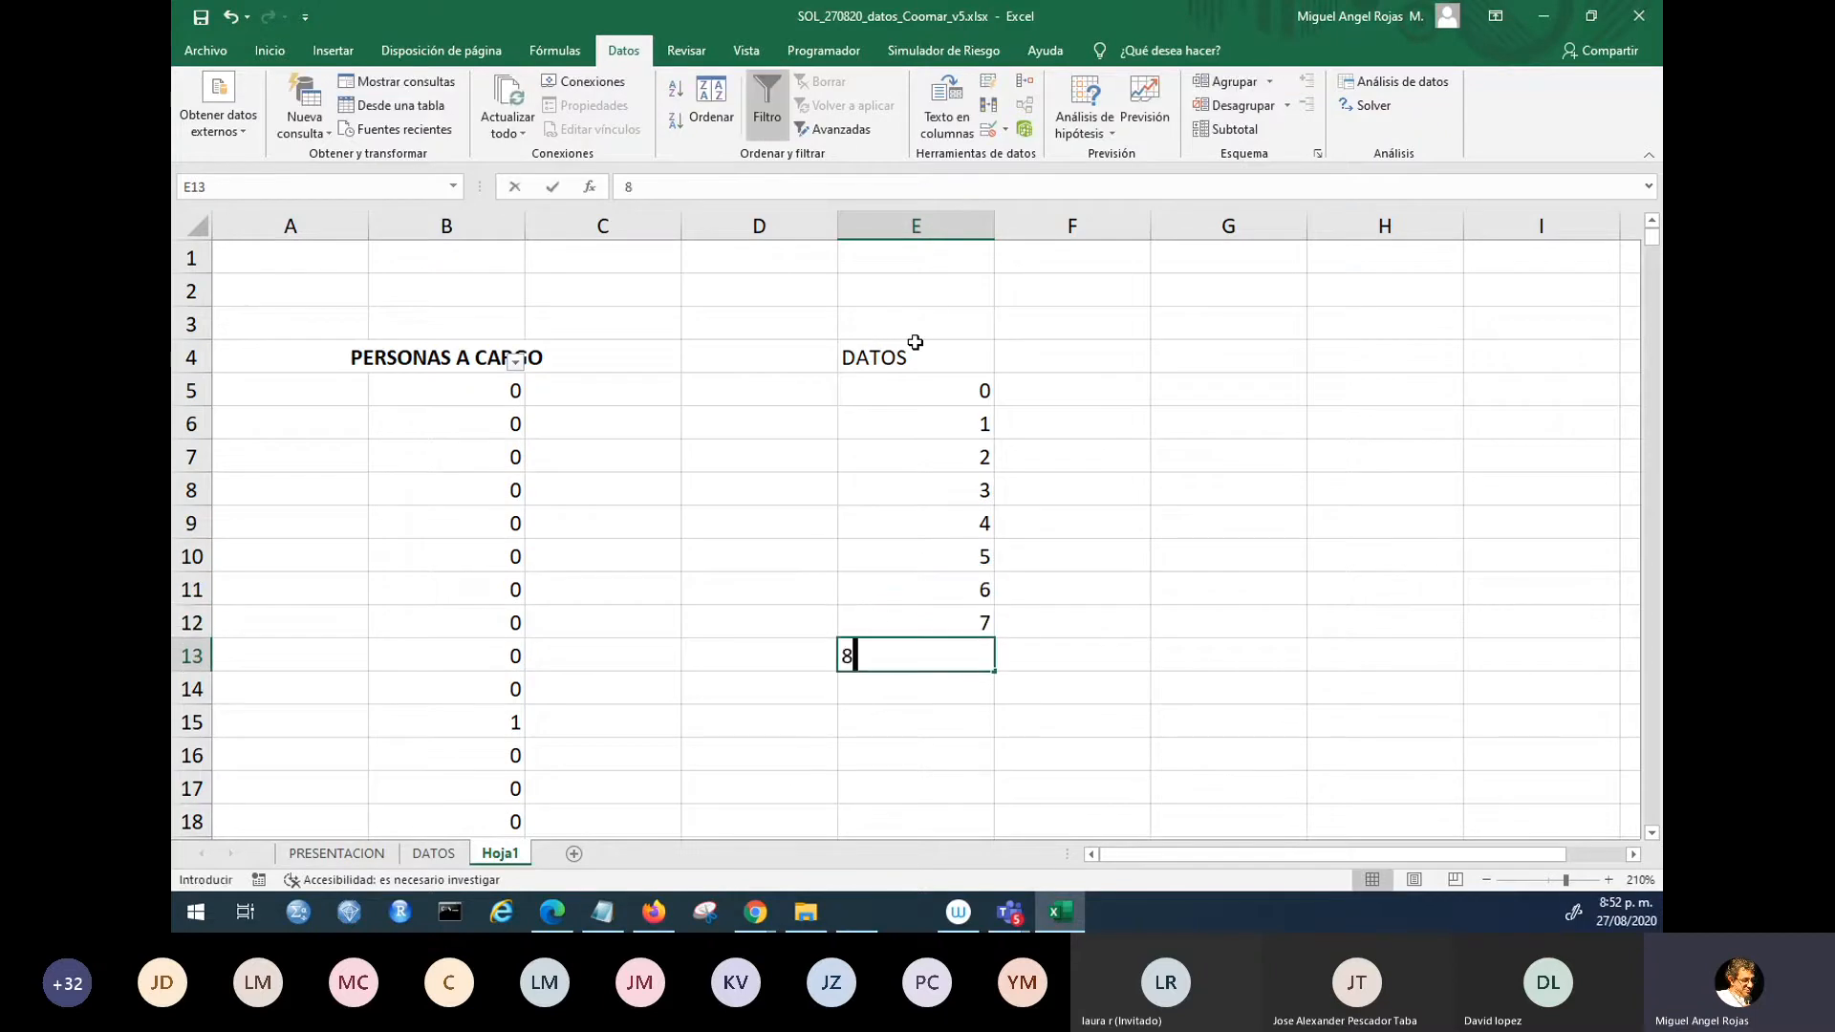
key(Return)
text(9)
key(Return)
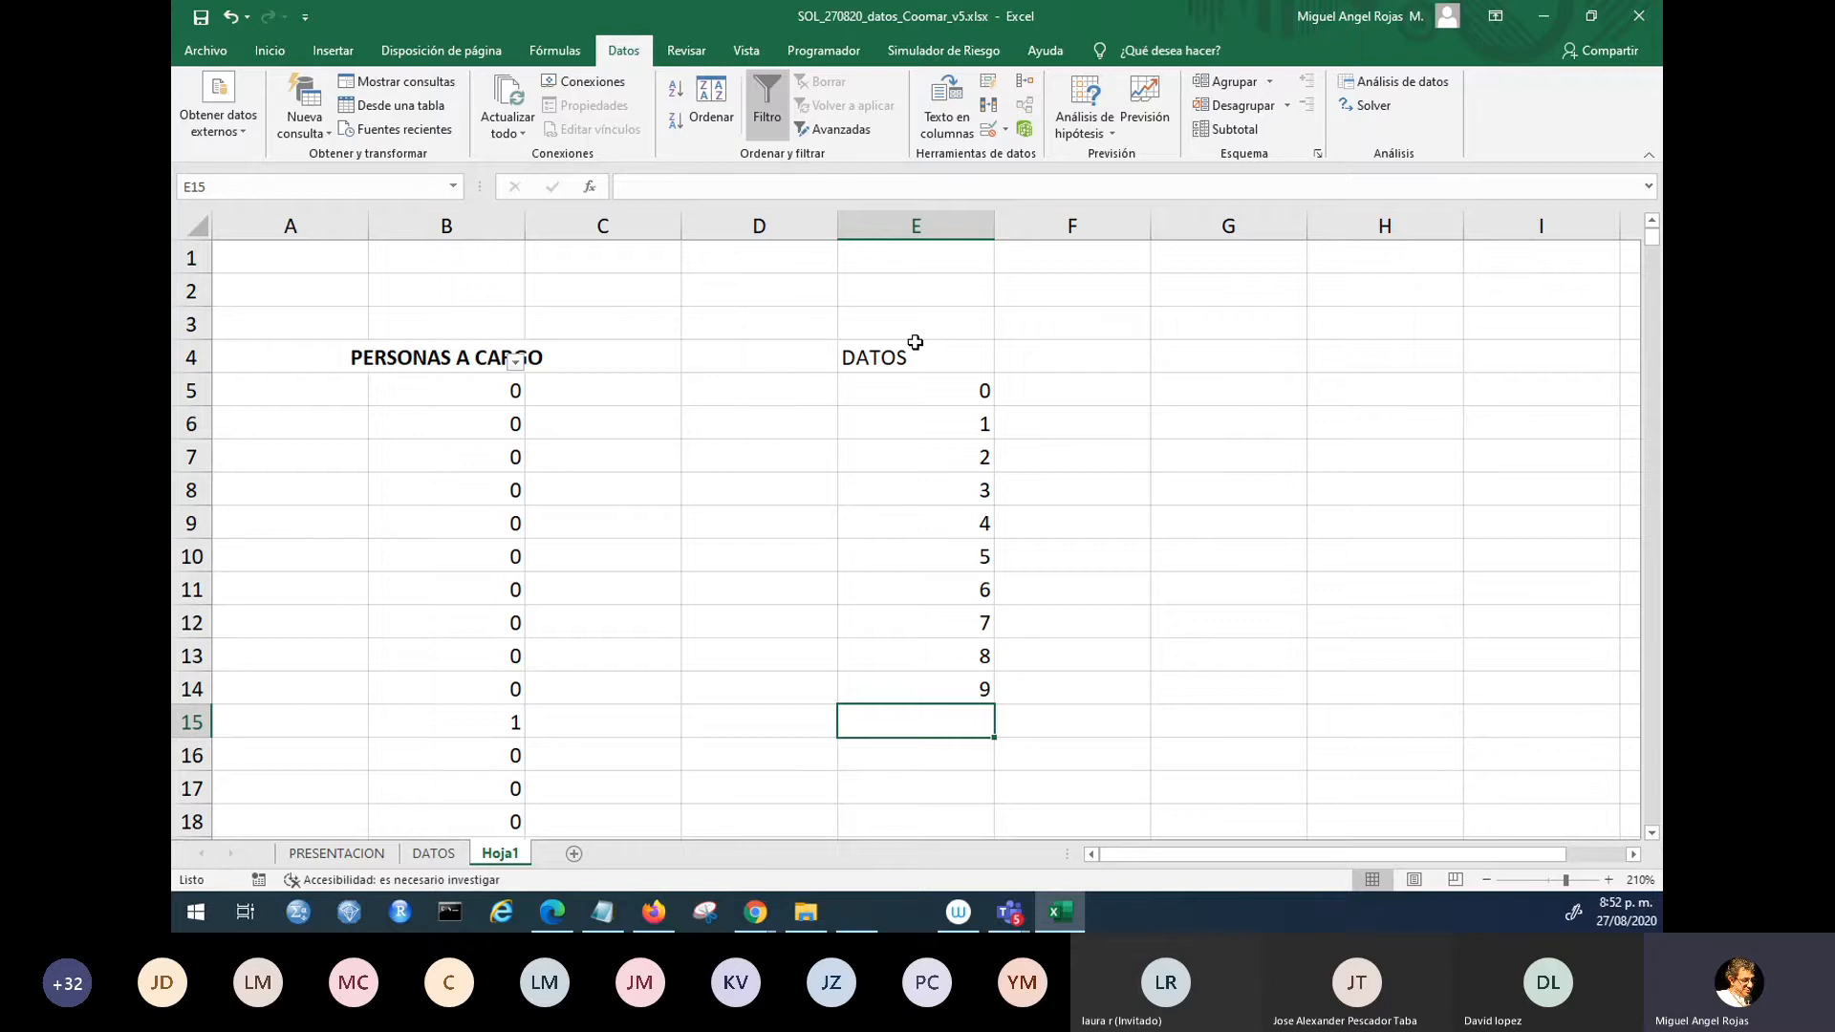
- Enter the heading "Frecuencia absoluta" in F4, split over two lines within the cell
click(918, 346)
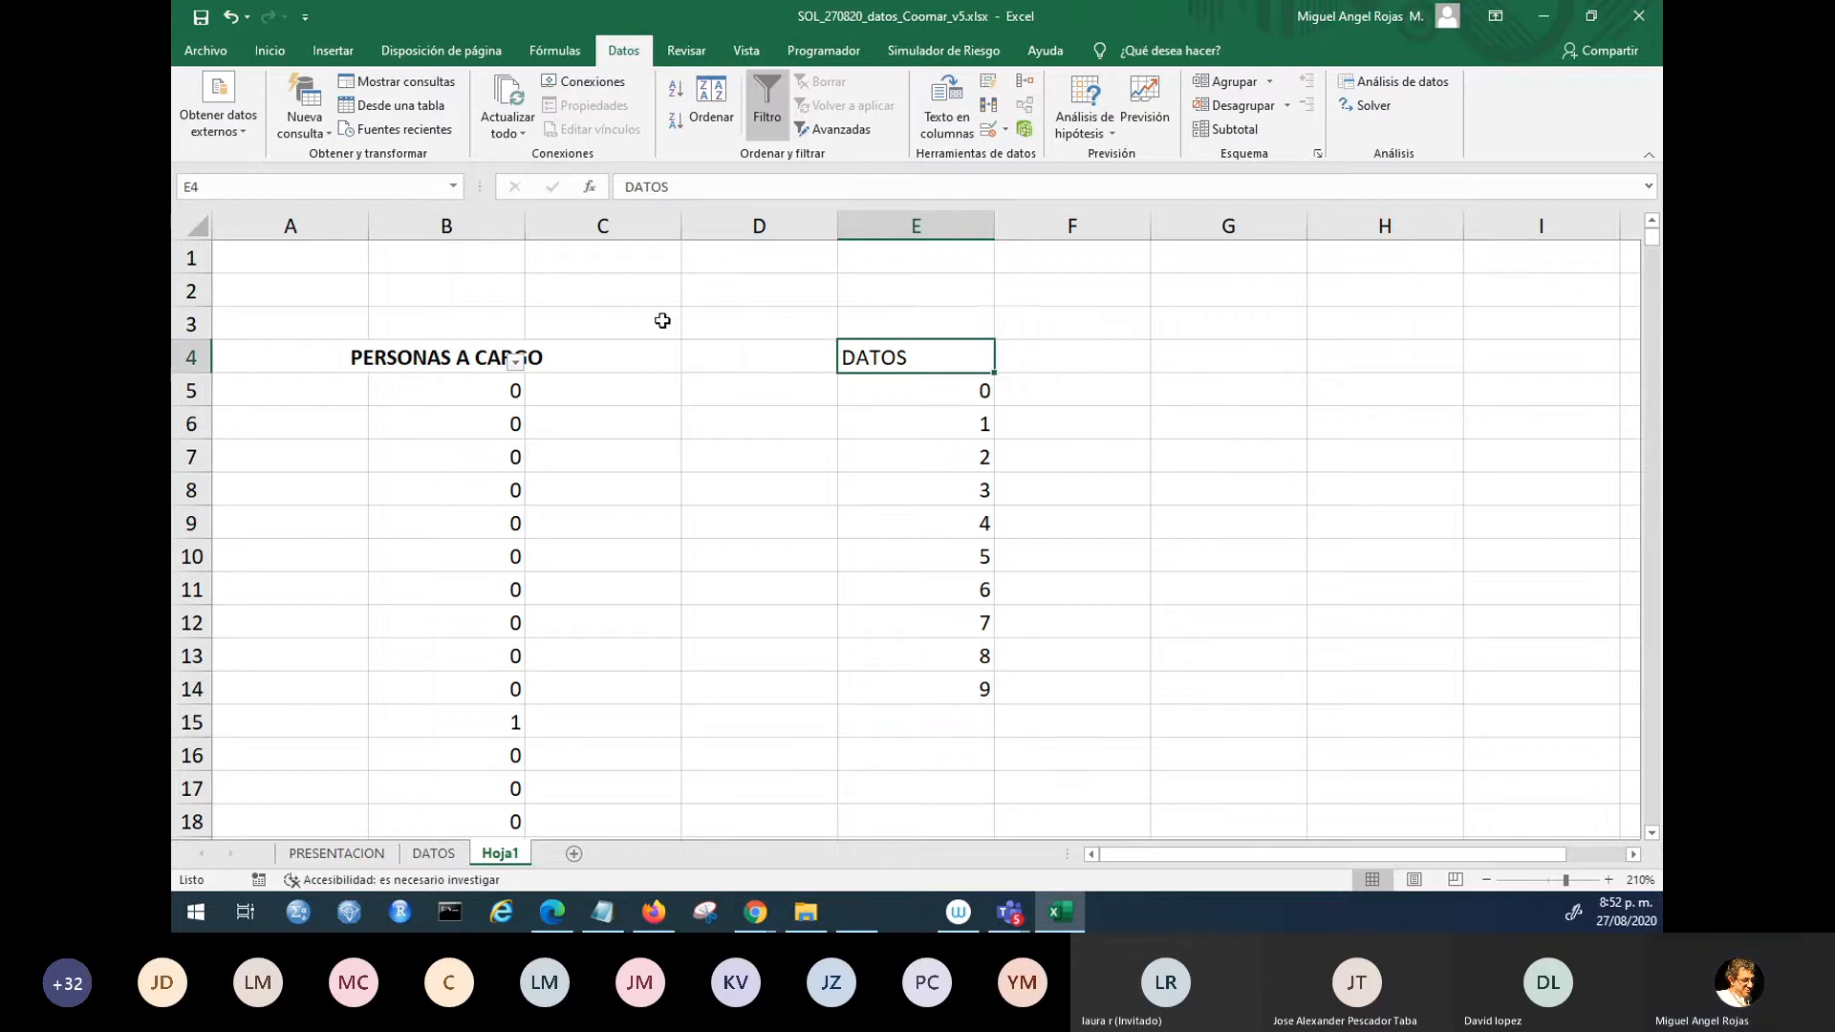
click(1036, 328)
click(1031, 355)
click(1030, 332)
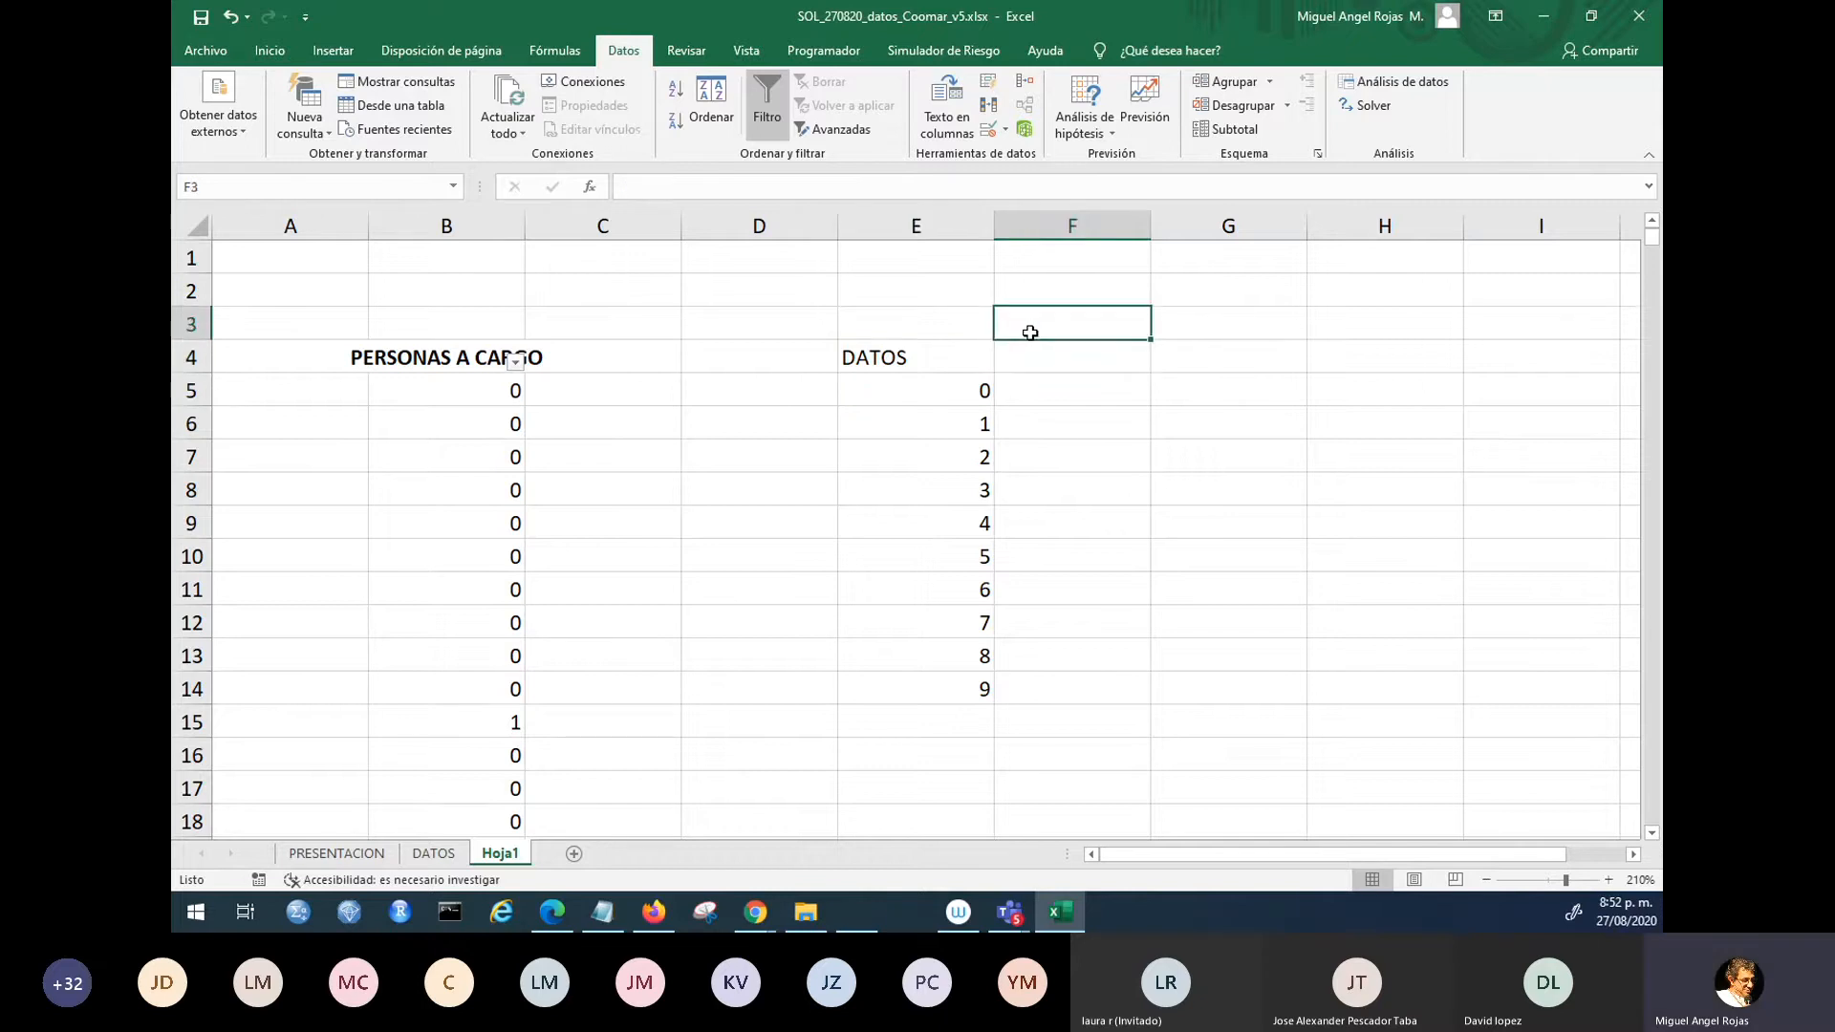
click(1025, 366)
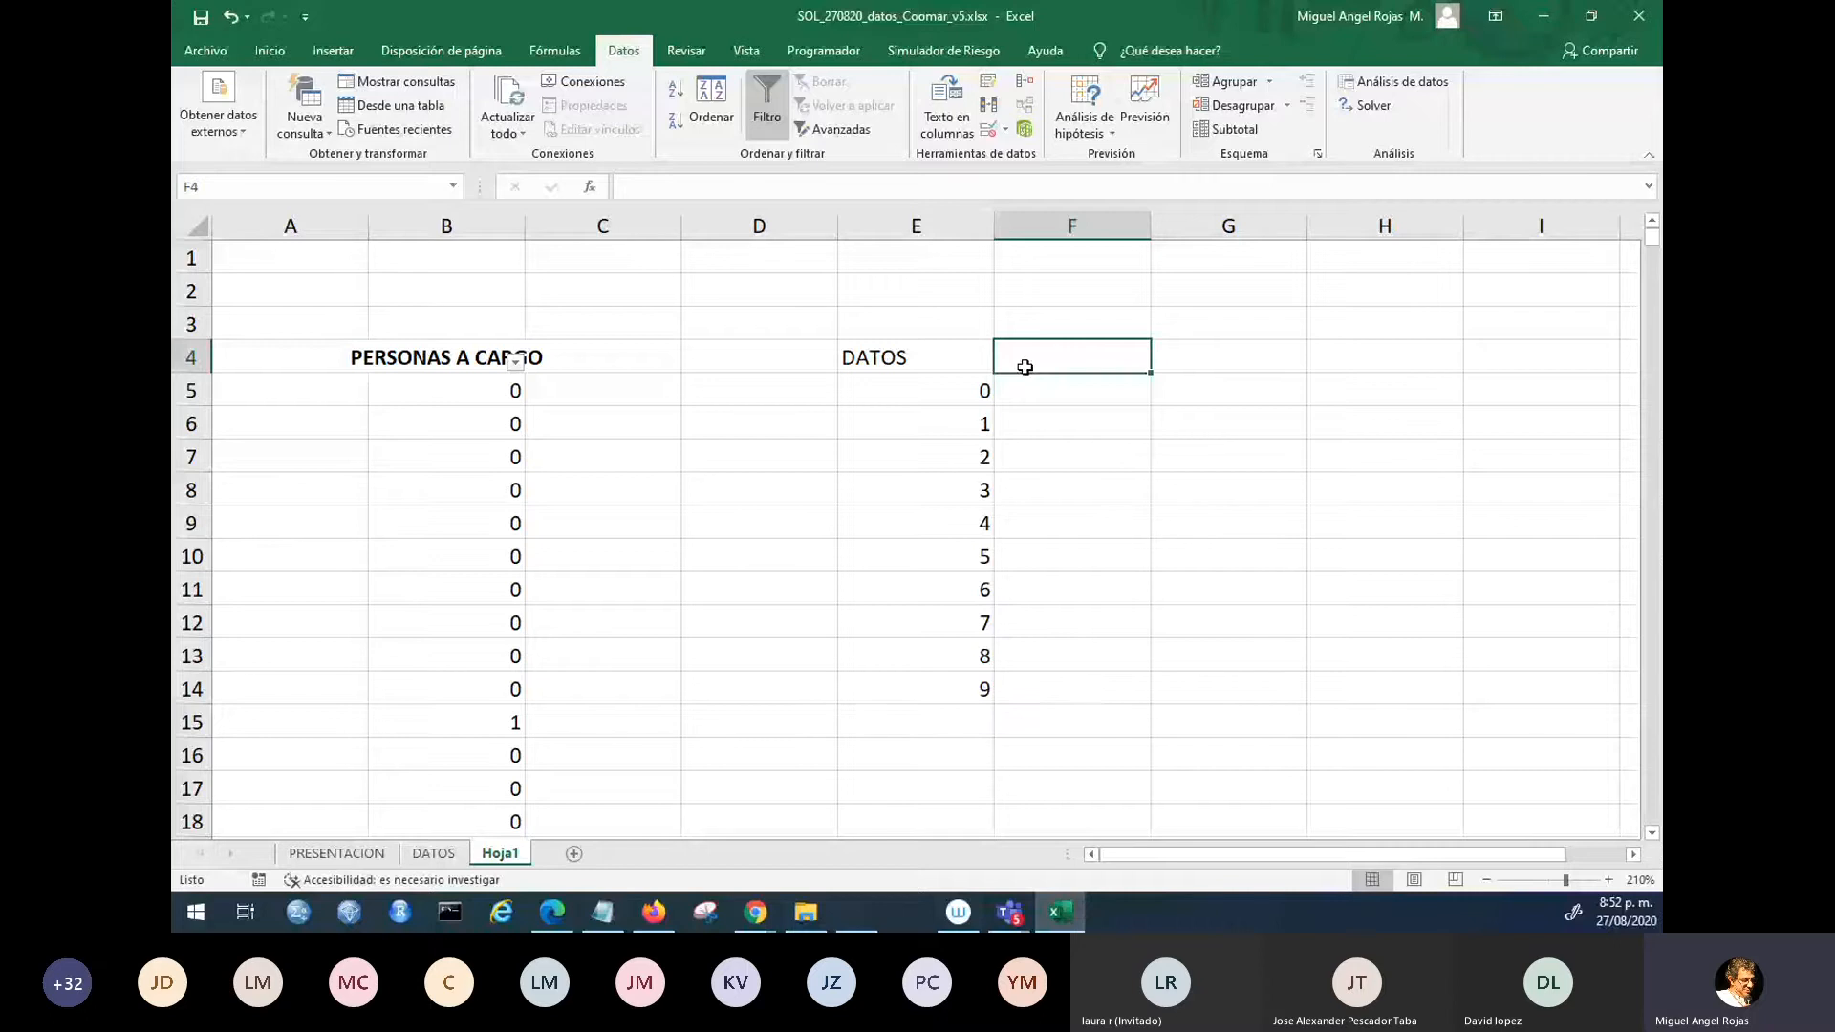
text(Frecuencia absol)
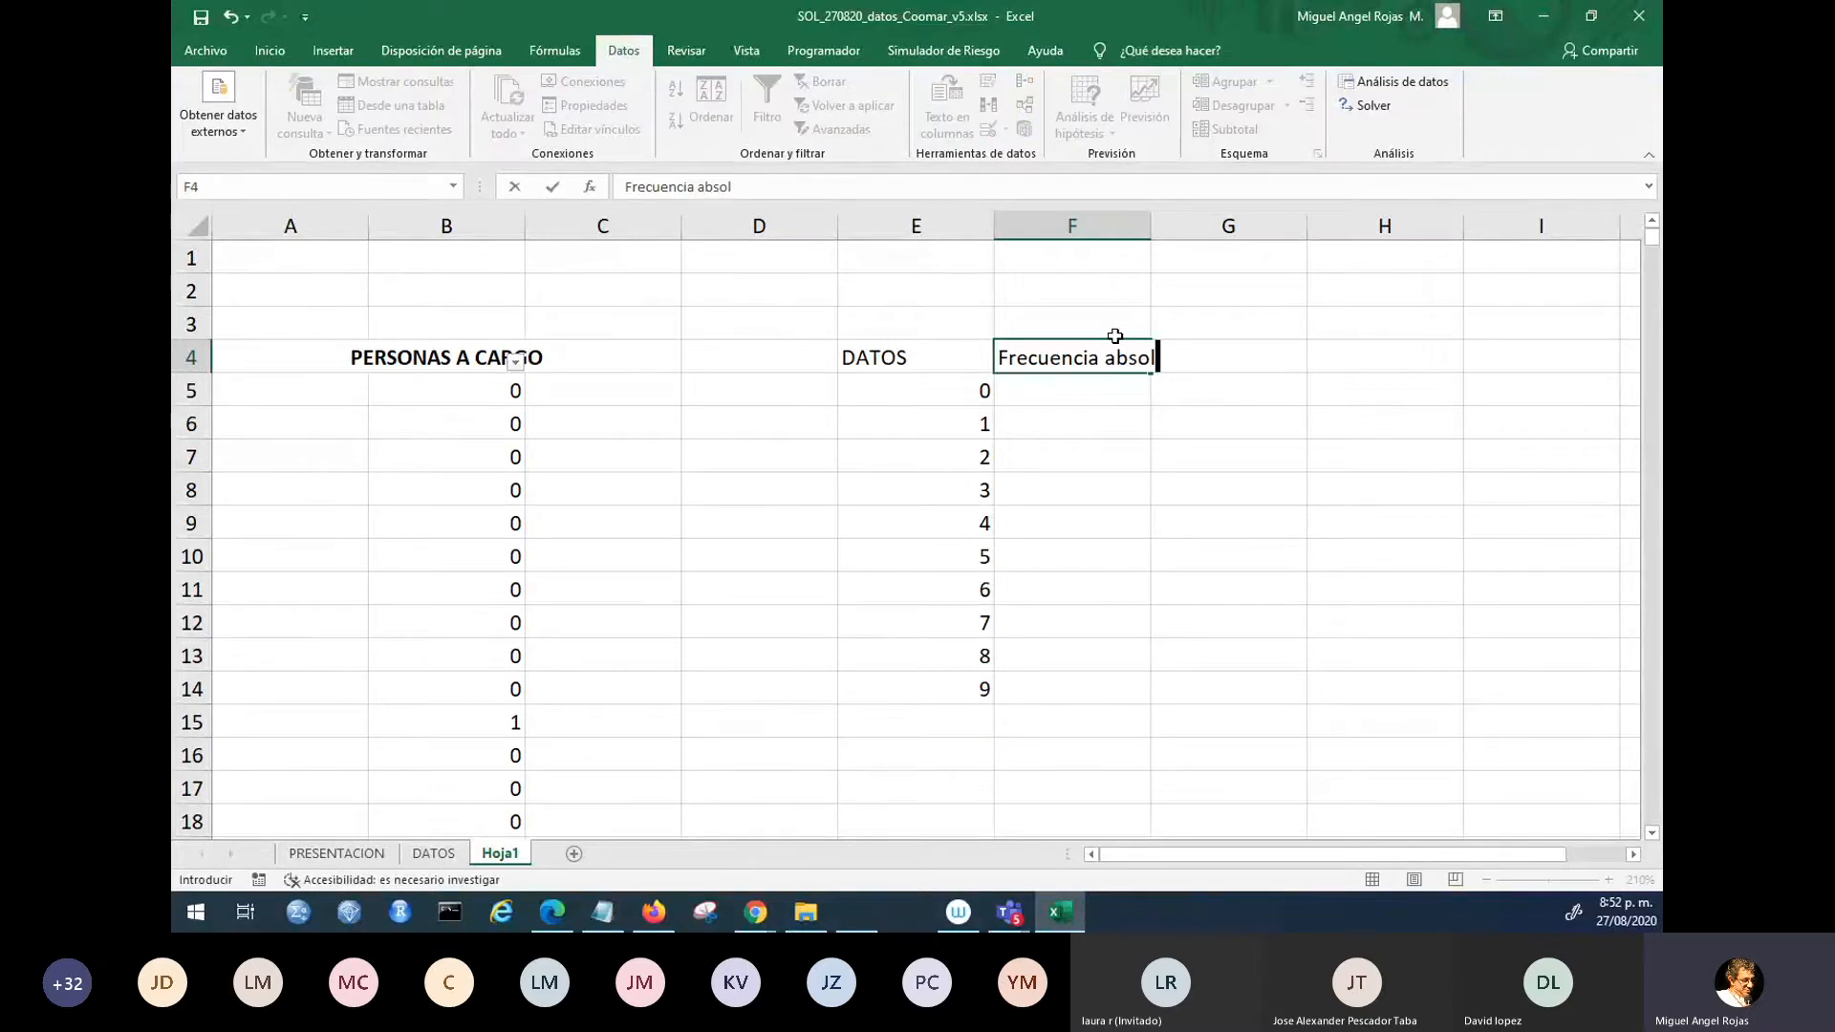
key(BackSpace)
key(BackSpace)
key(BackSpace)
key(BackSpace)
key(BackSpace)
key(BackSpace)
key(alt+Return)
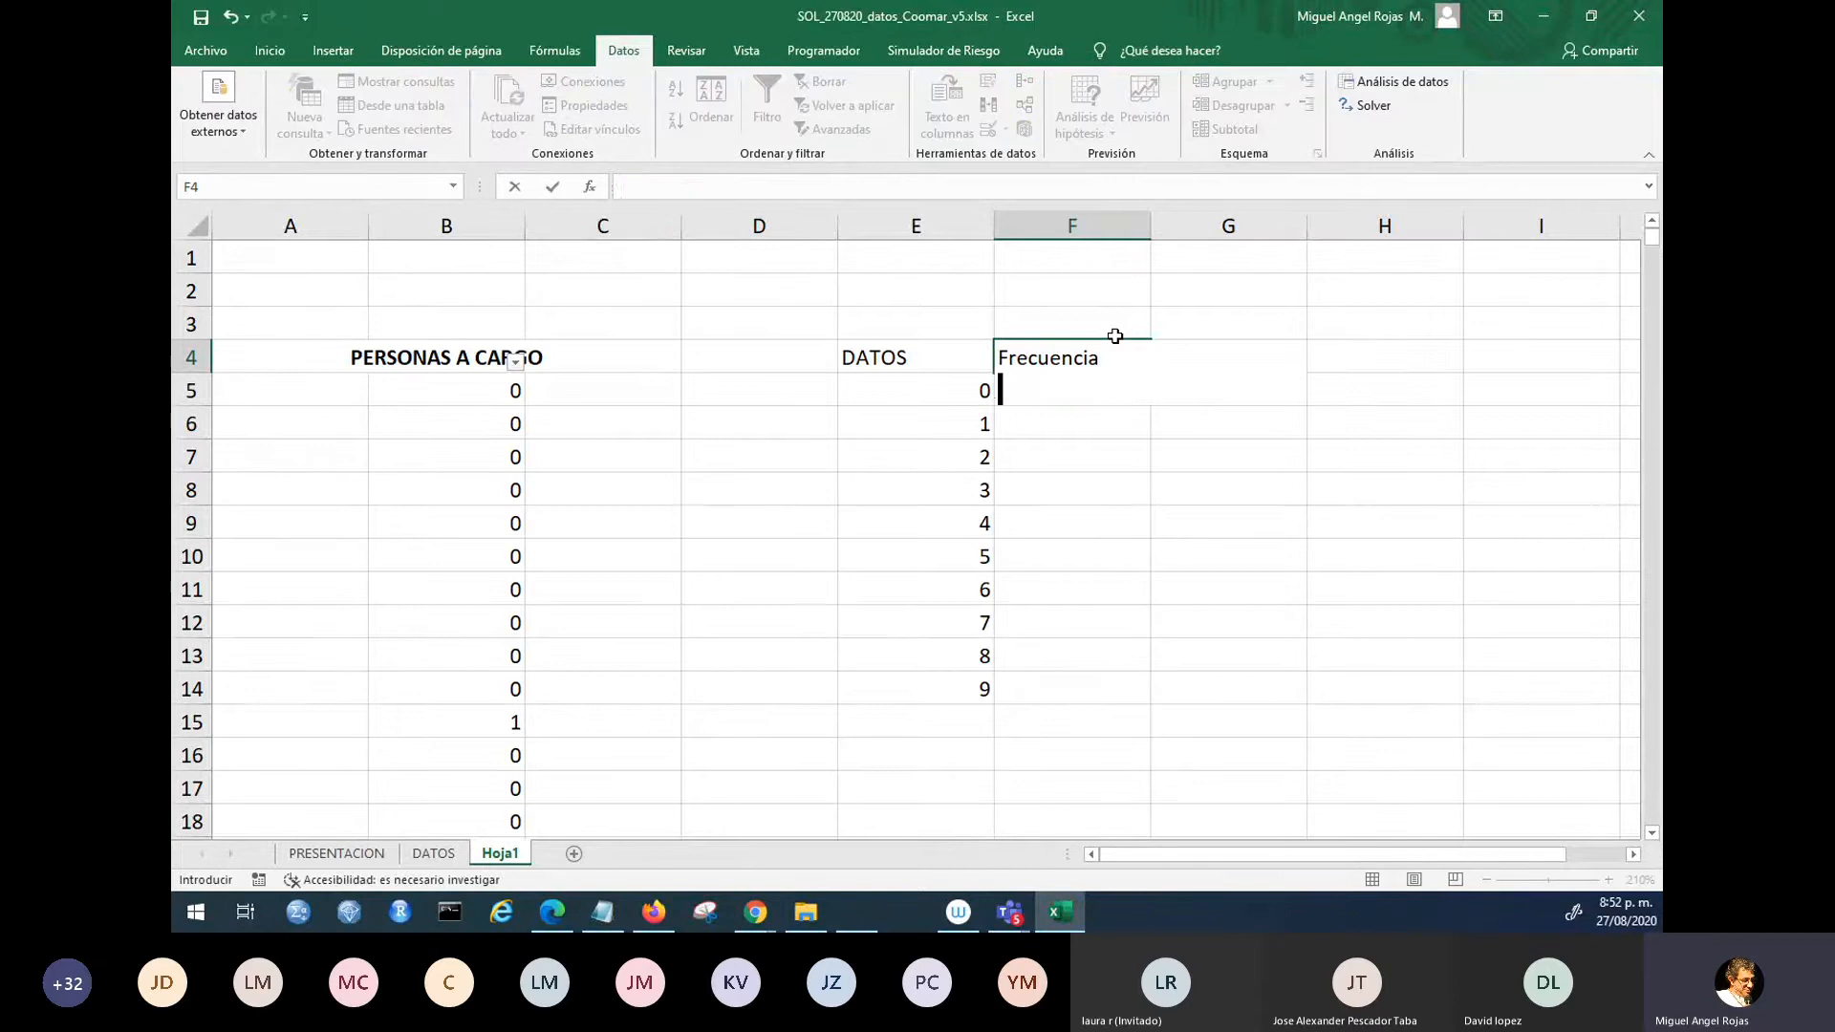
text(absoluta)
key(ctrl+Return)
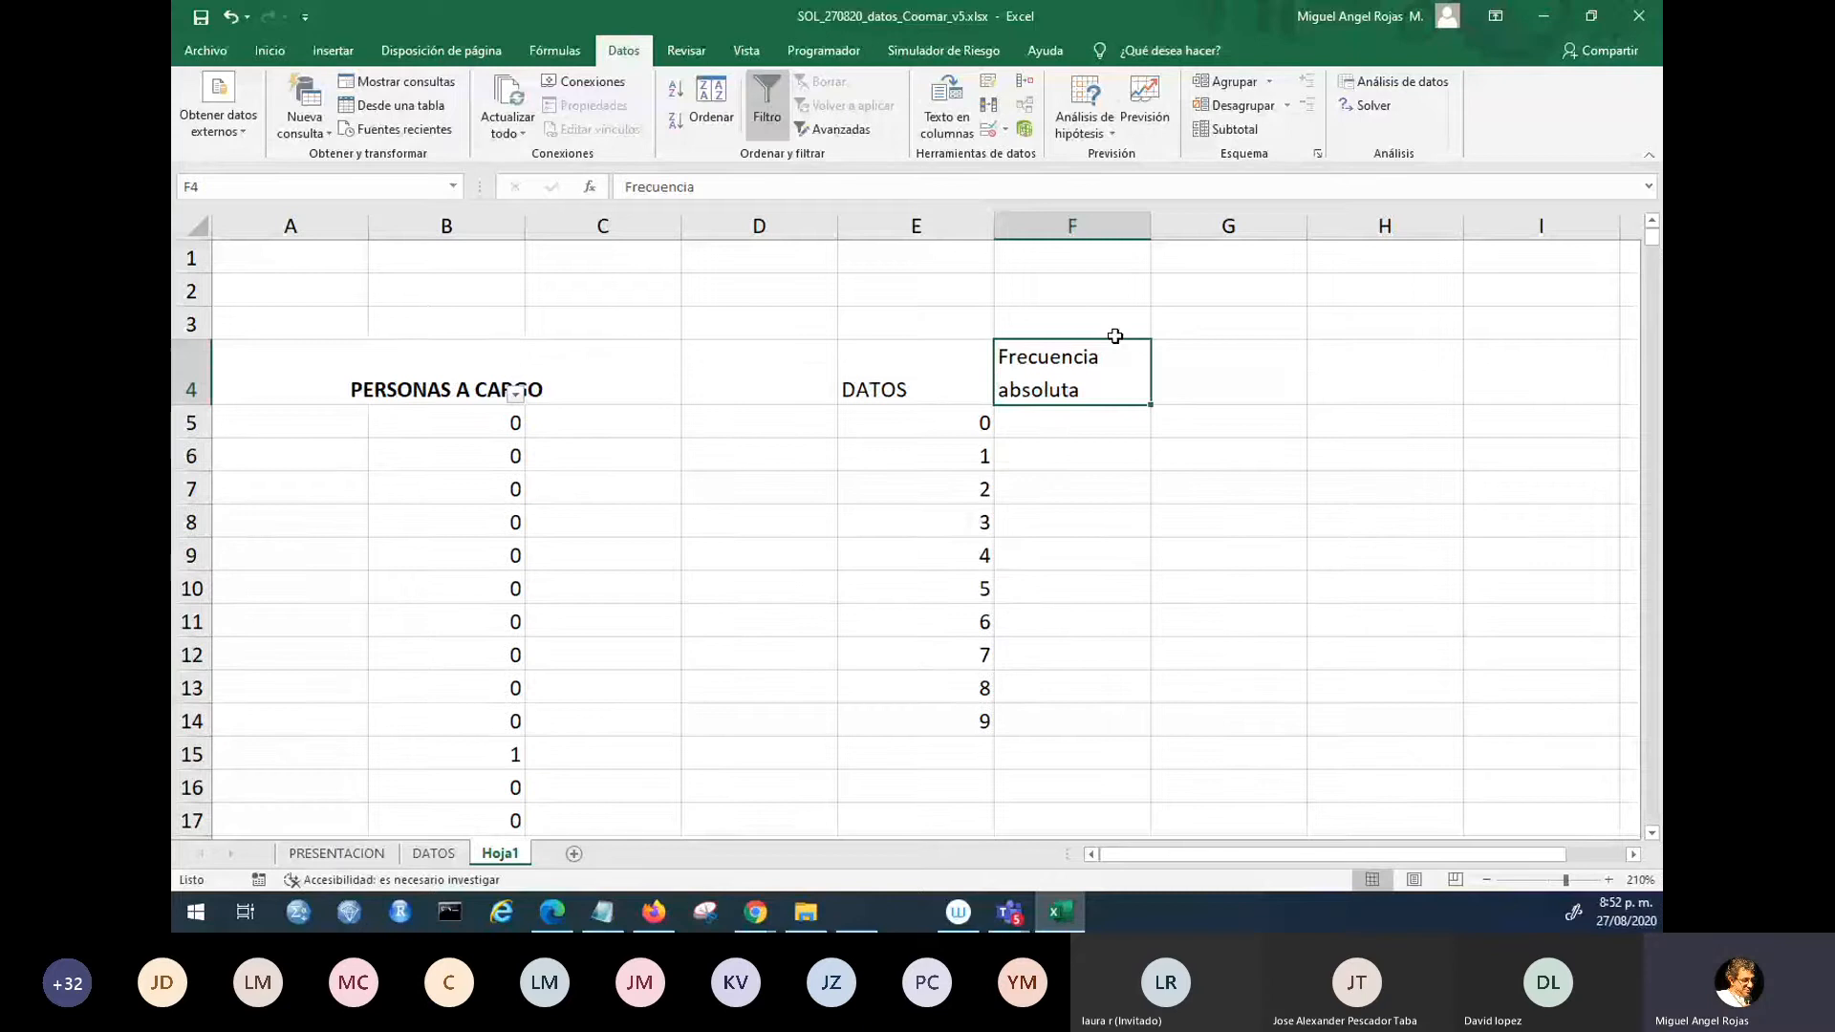
- Enter the heading "Frecuencia Relativa" in G4, split over two lines within the cell
key(Right)
text(F)
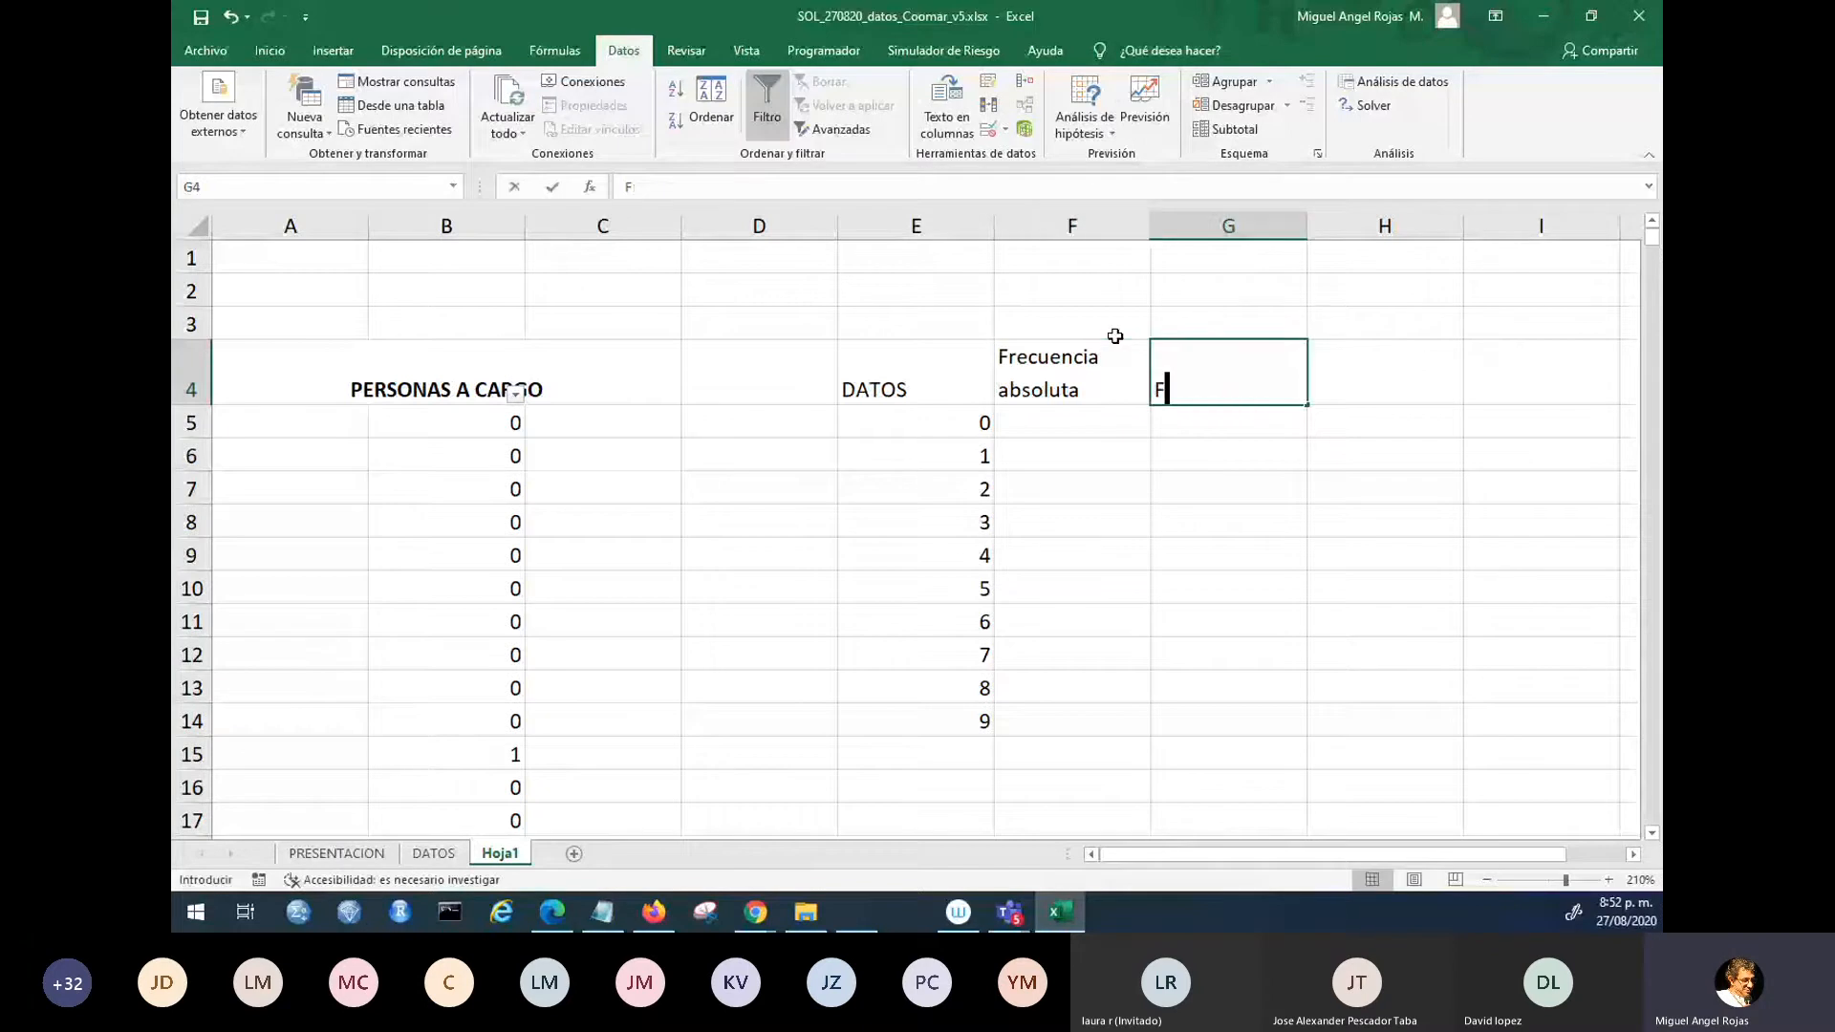
text(recuencia relativa)
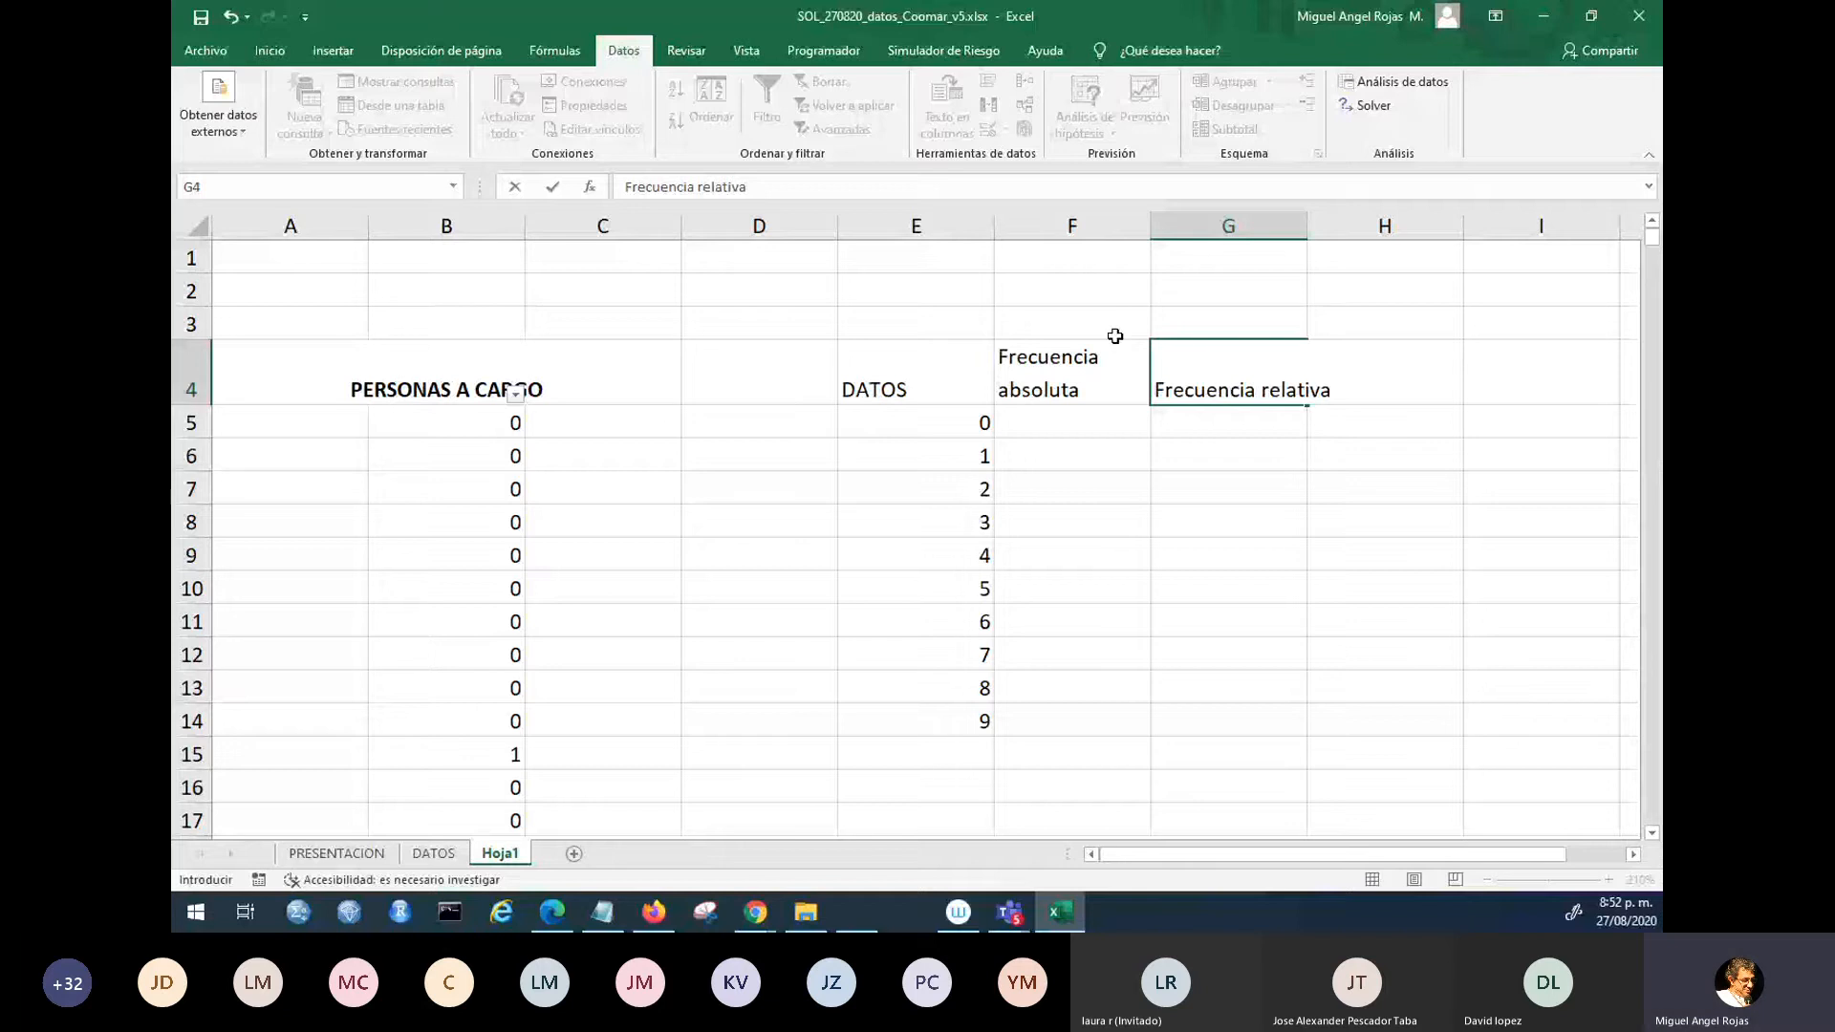
key(BackSpace)
key(BackSpace)
key(BackSpace)
key(BackSpace)
key(BackSpace)
key(BackSpace)
key(BackSpace)
key(BackSpace)
key(BackSpace)
text(relatica)
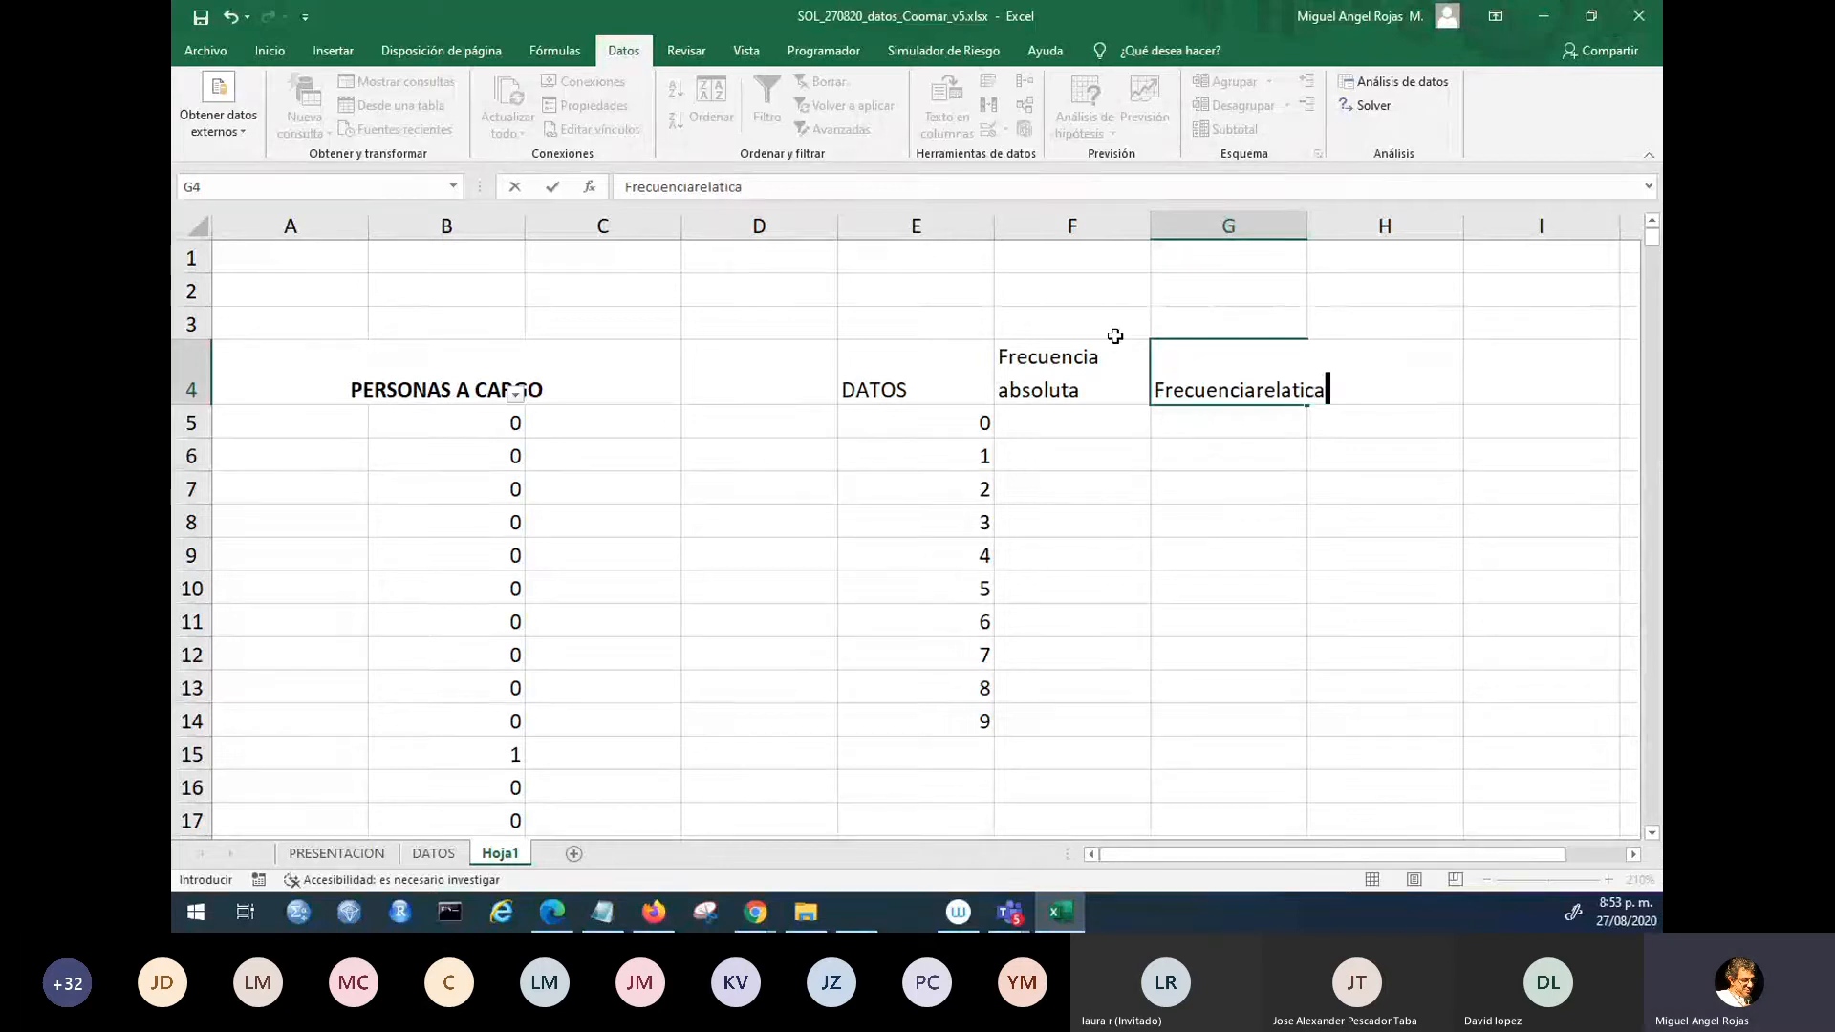
key(BackSpace)
key(BackSpace)
key(BackSpace)
key(BackSpace)
key(BackSpace)
key(BackSpace)
key(BackSpace)
key(BackSpace)
key(alt+Return)
text(Re)
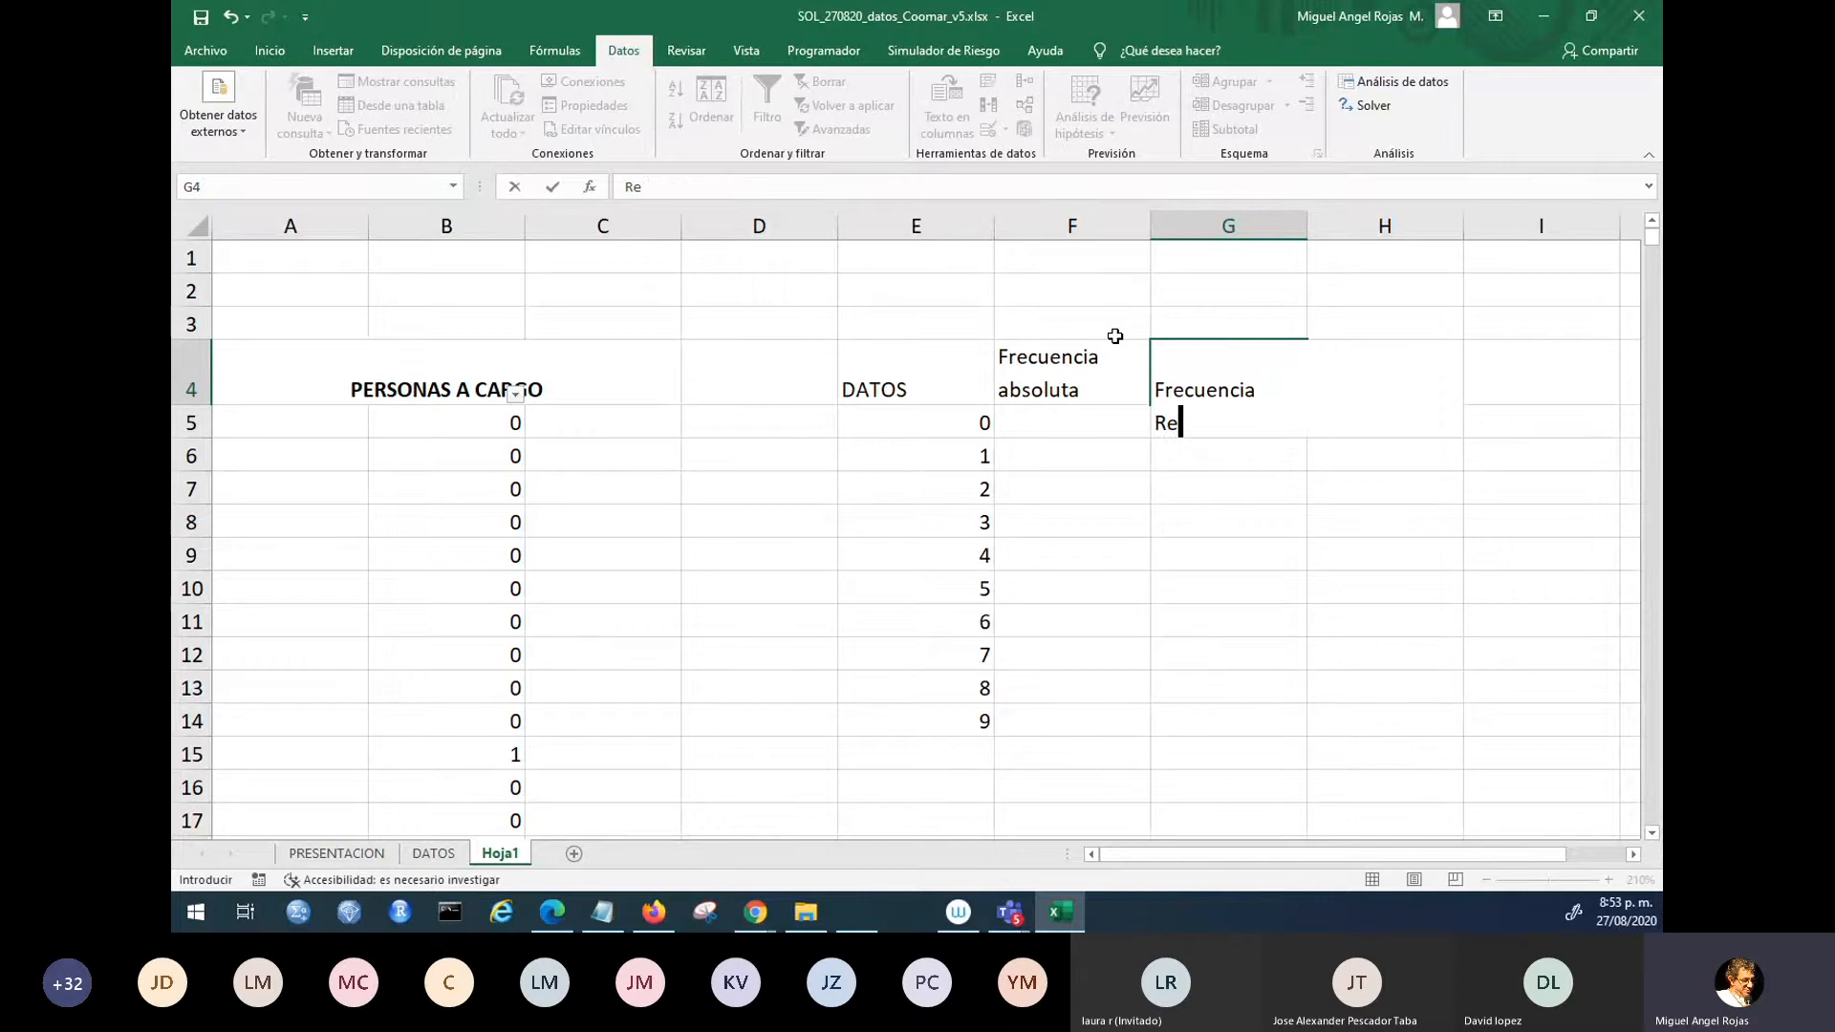
text(lativa)
key(ctrl+Return)
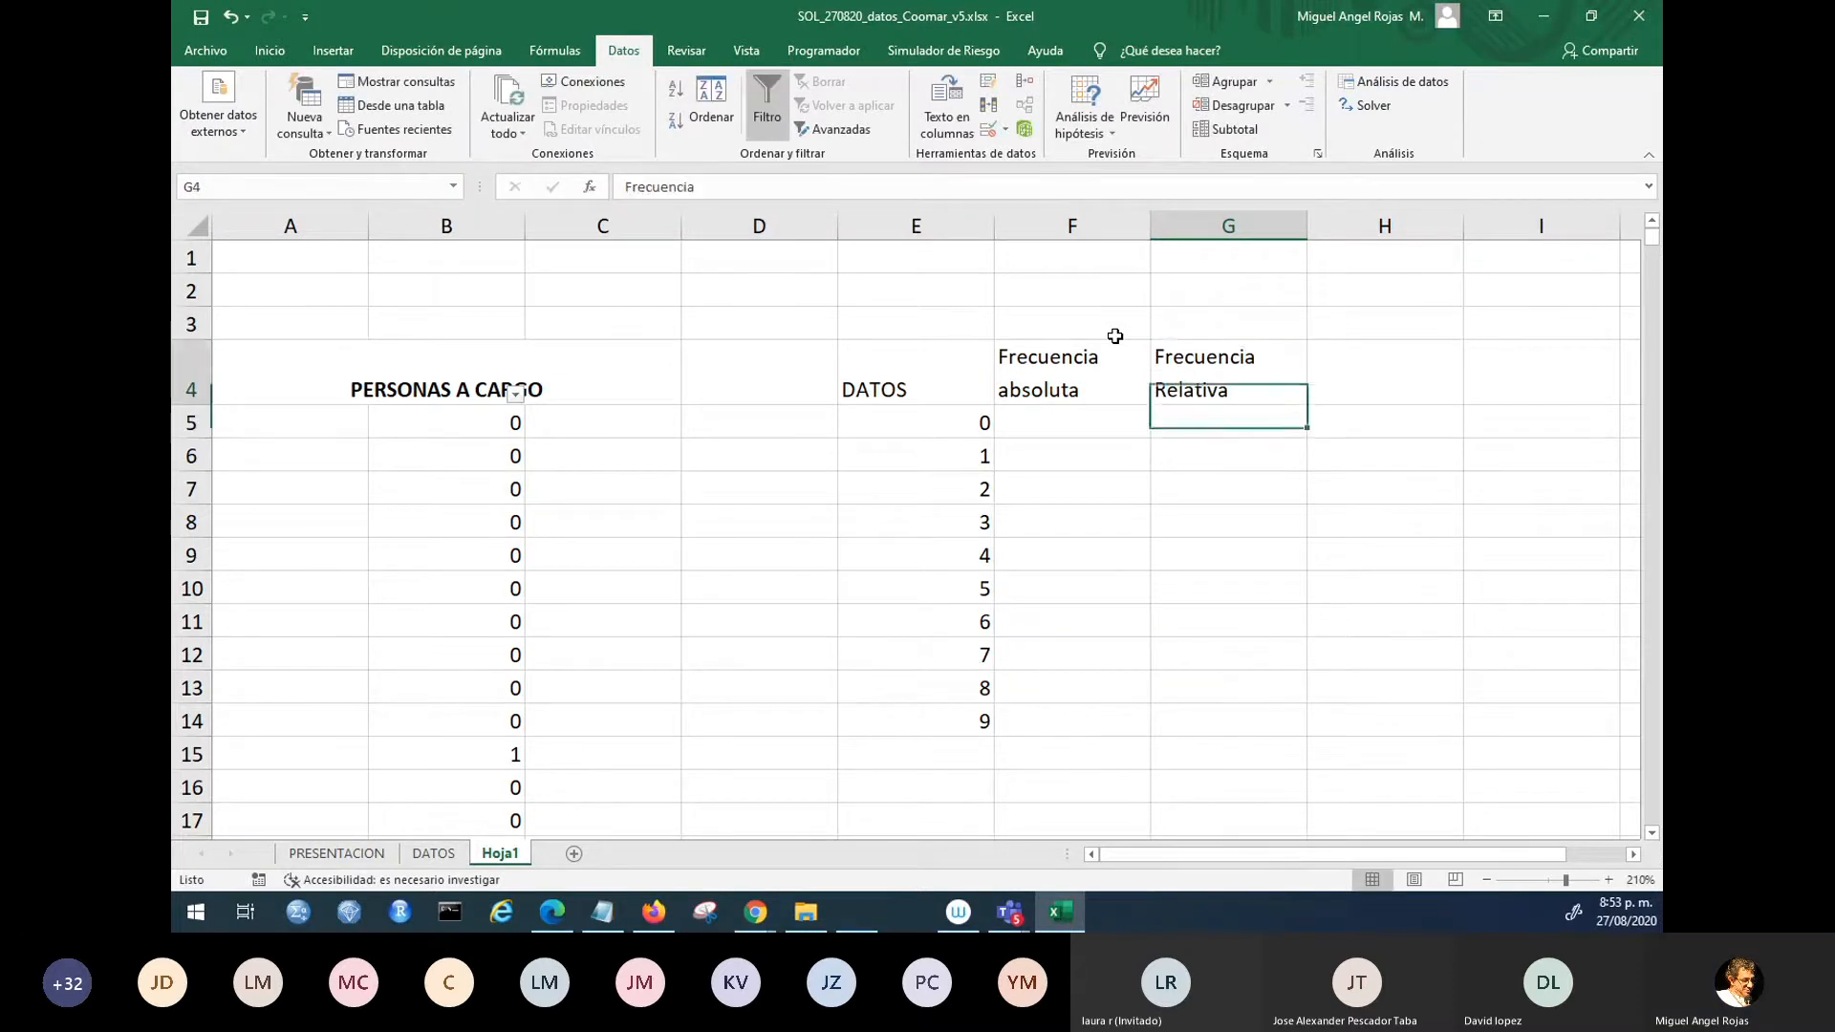
key(Left)
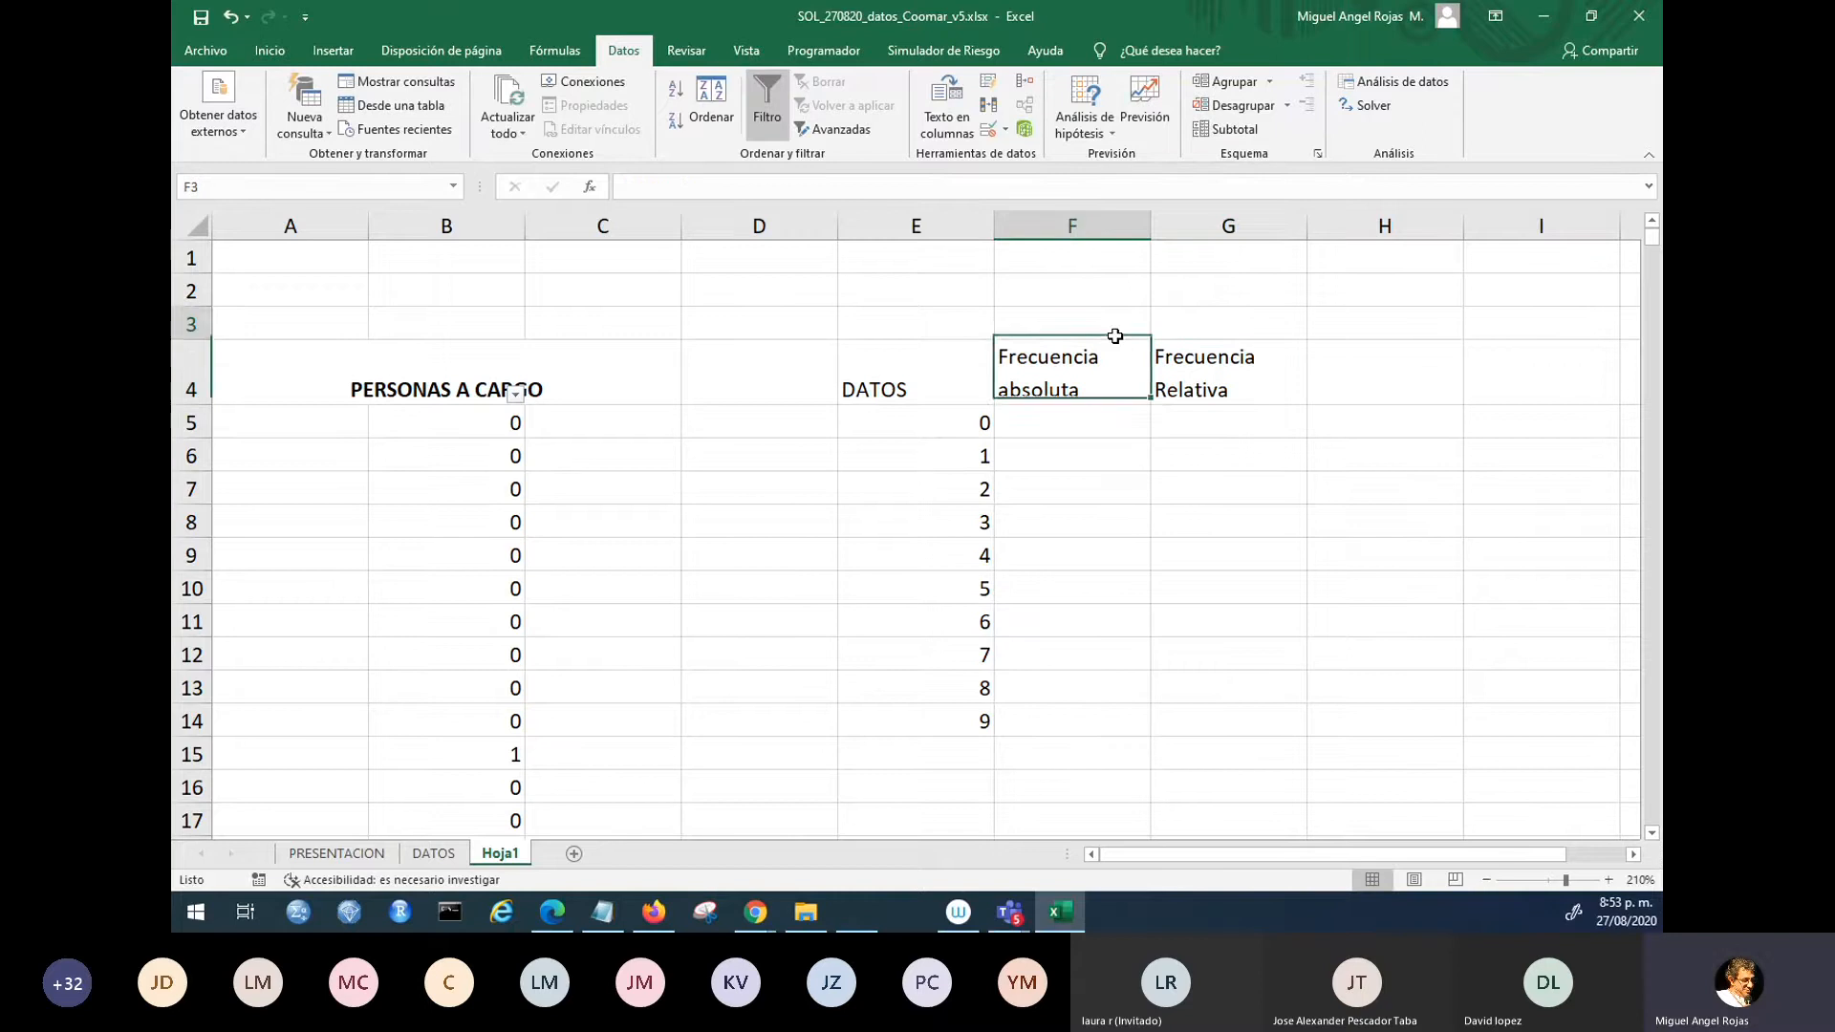
key(Up)
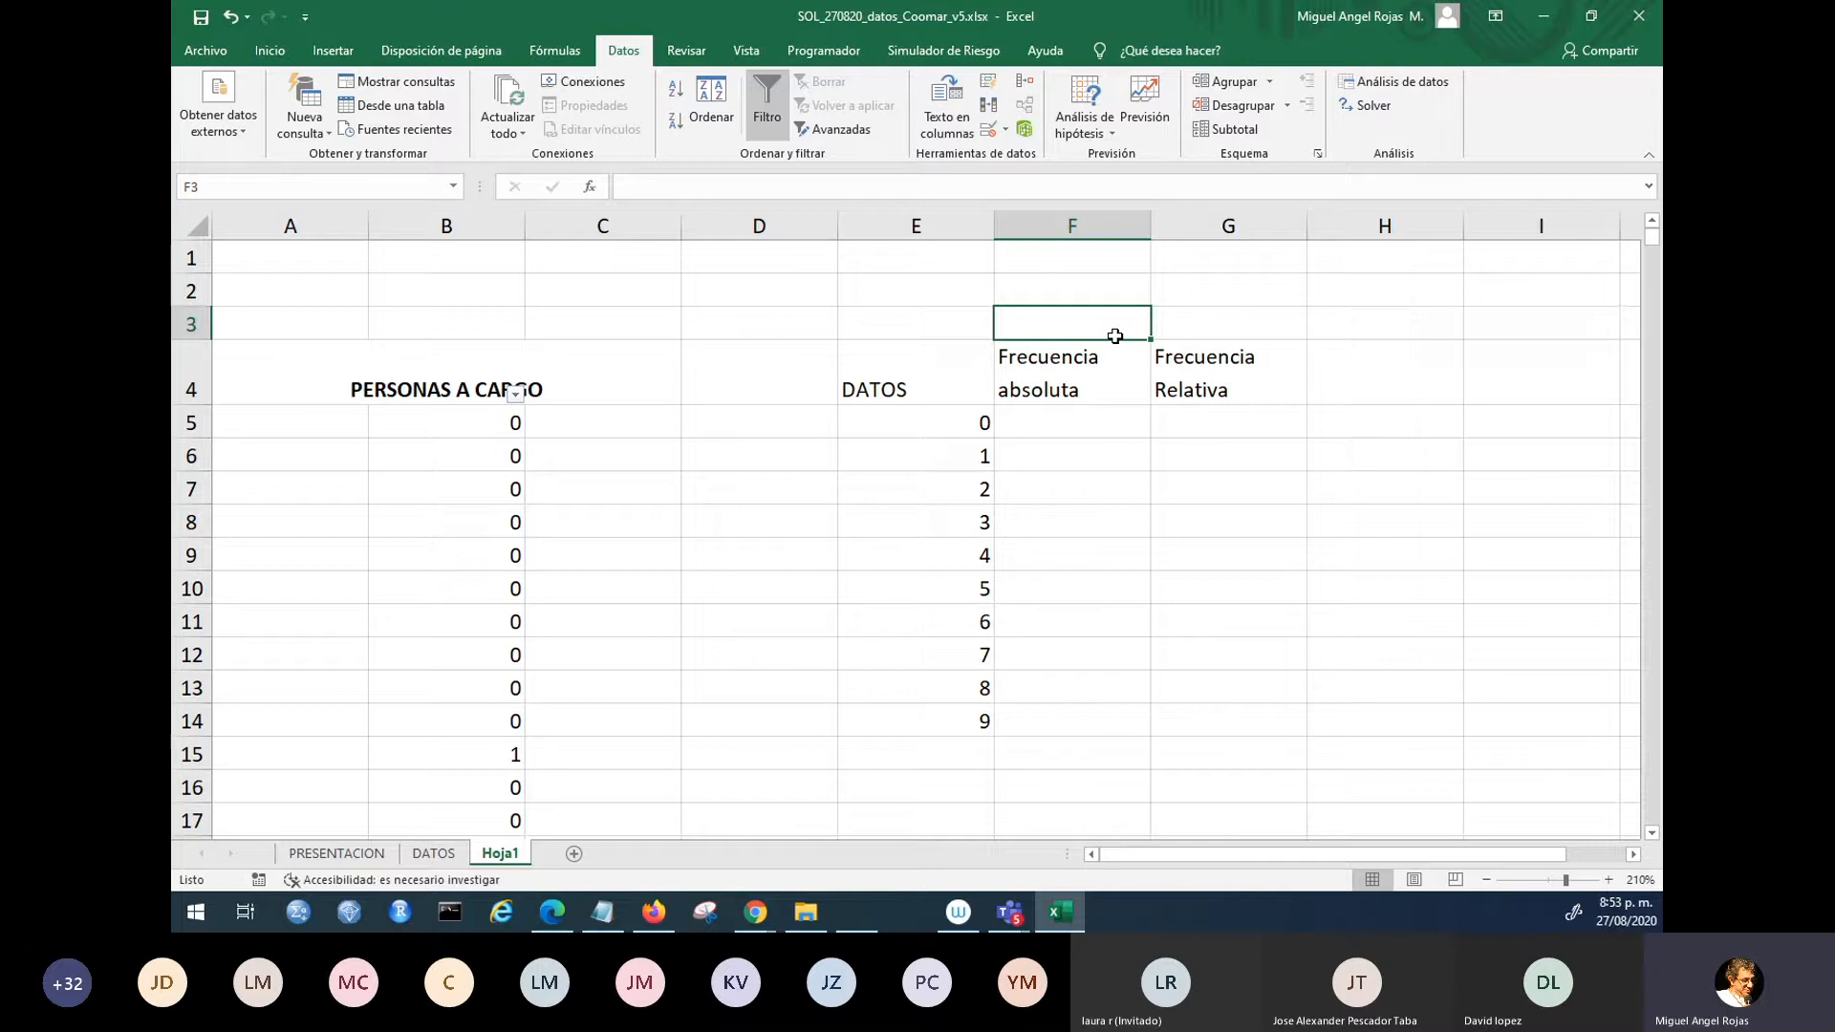
click(479, 409)
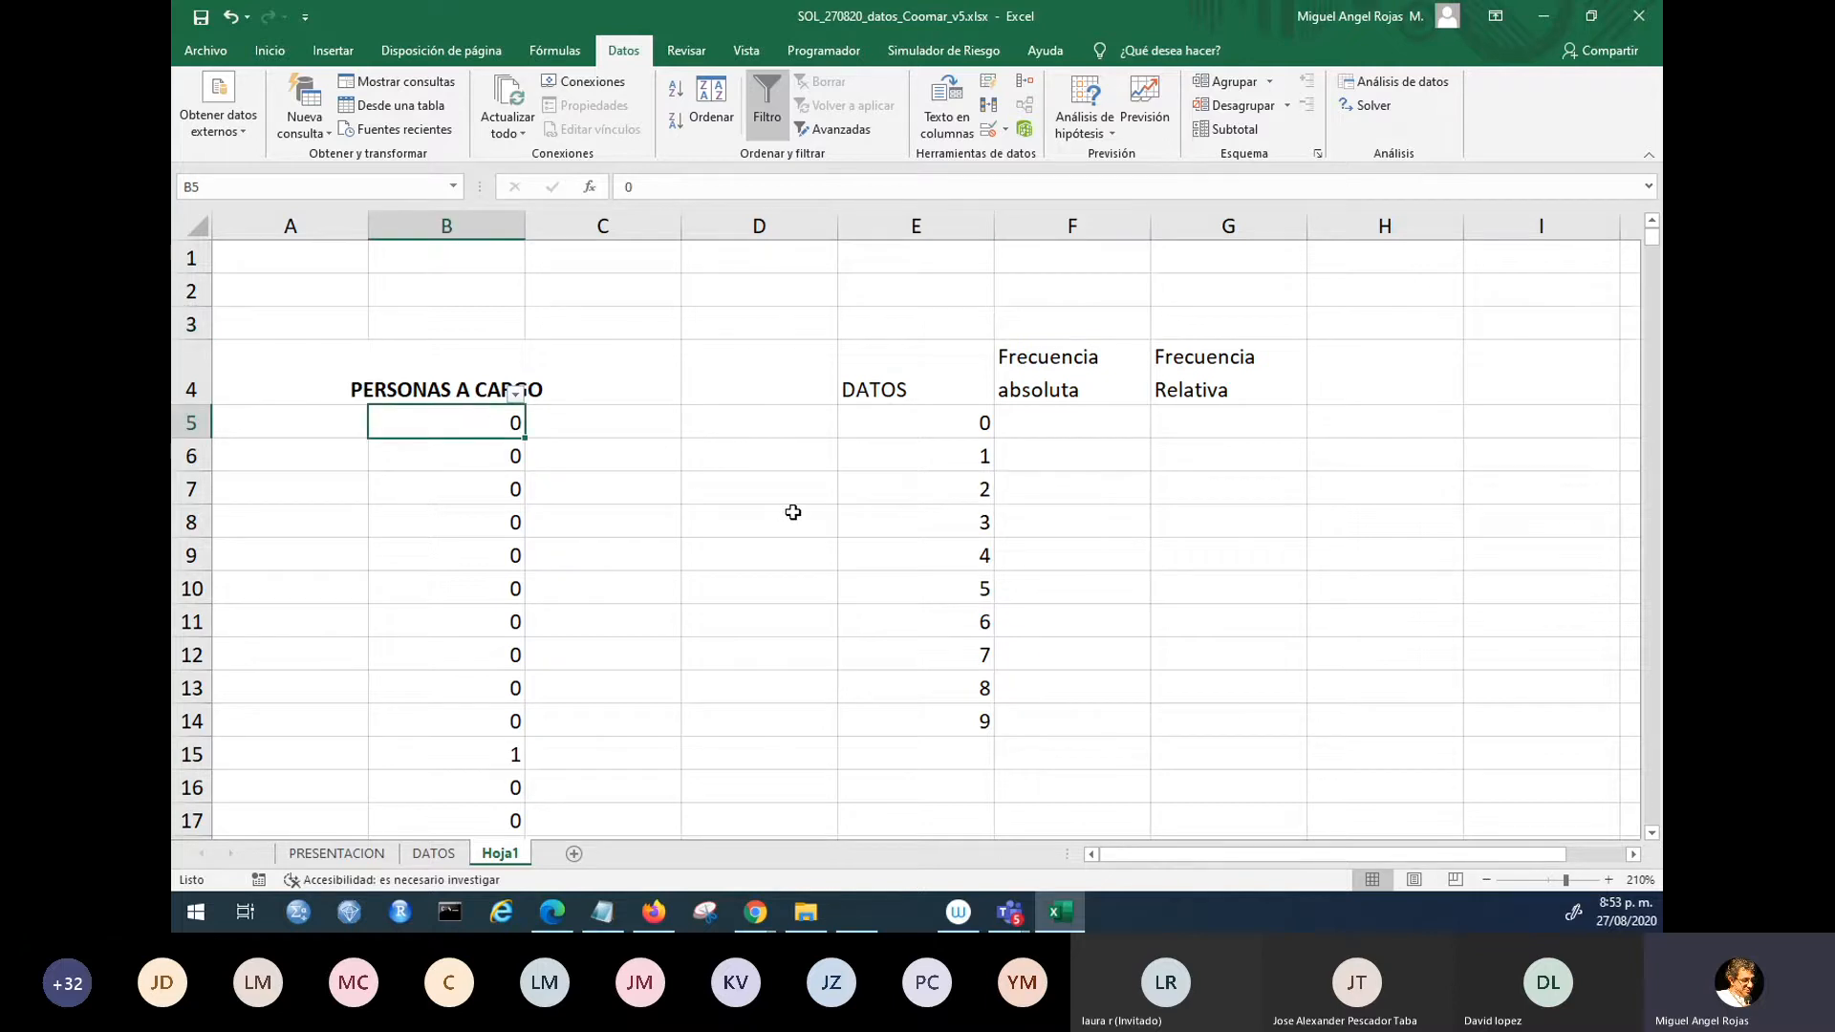
click(490, 462)
click(482, 488)
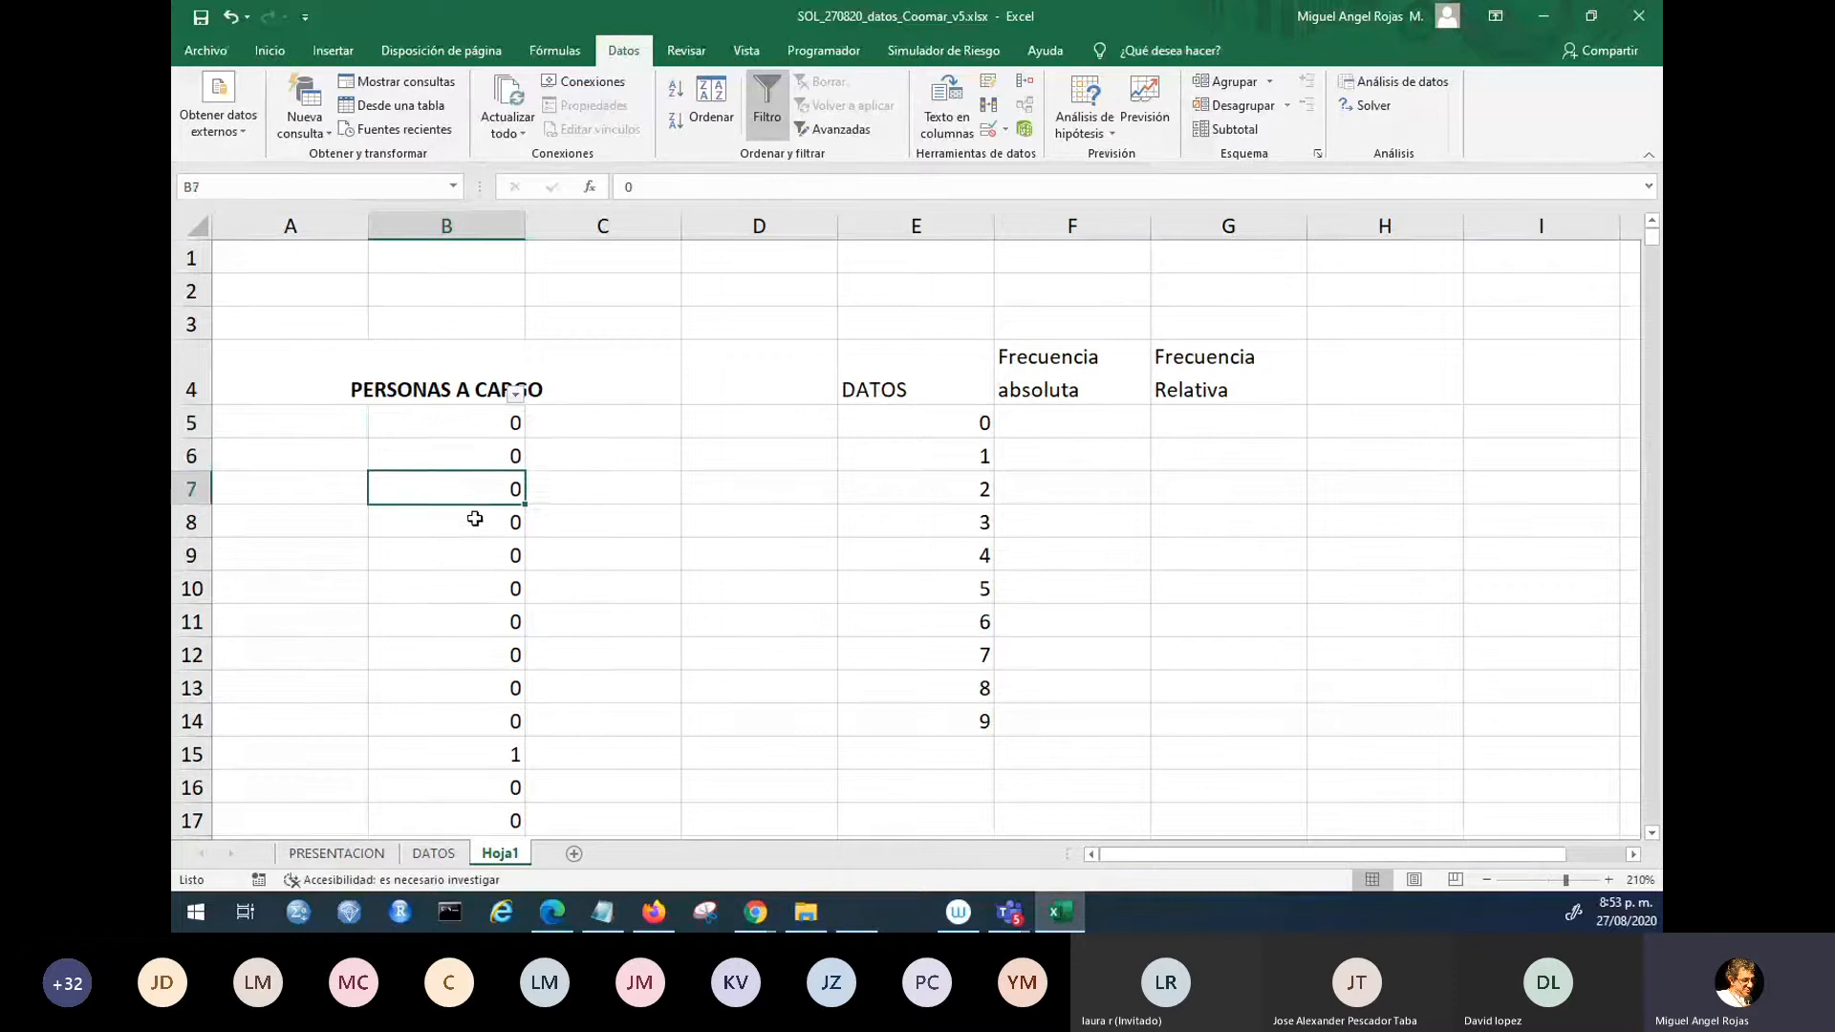
click(483, 521)
click(483, 555)
- Remove the filter from the PERSONAS A CARGO column
click(475, 422)
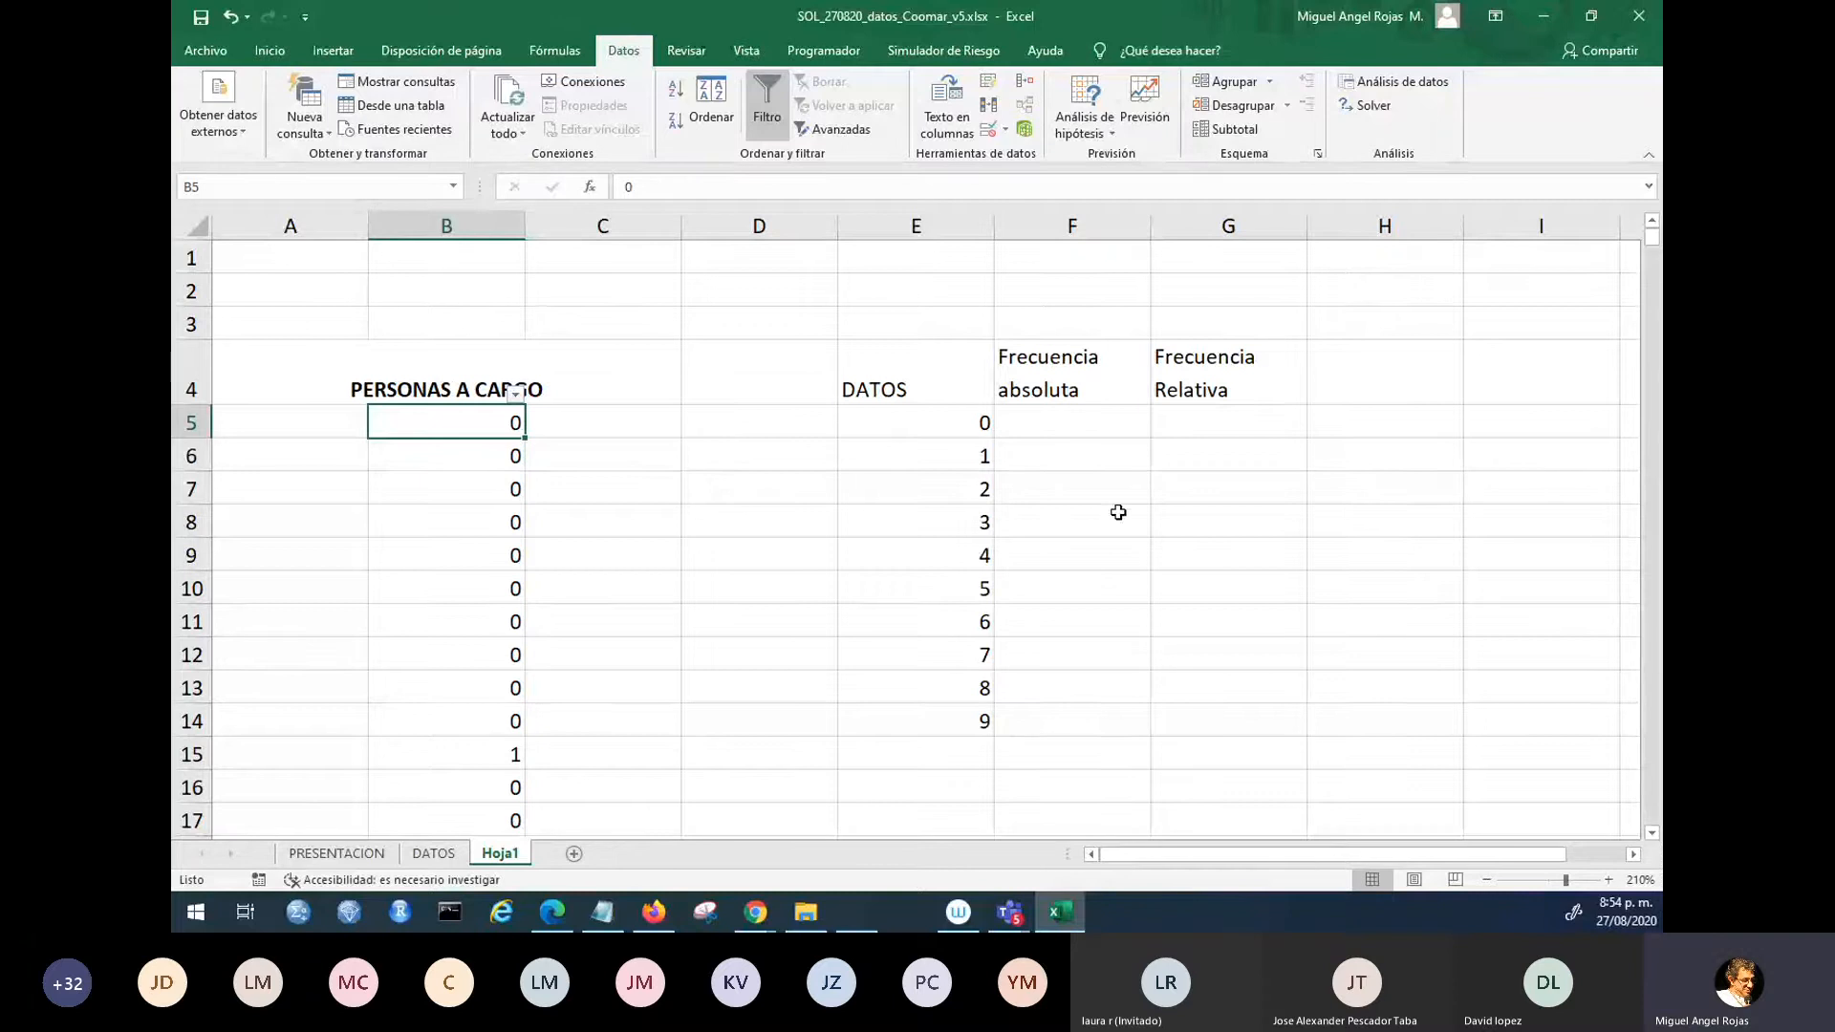
click(688, 432)
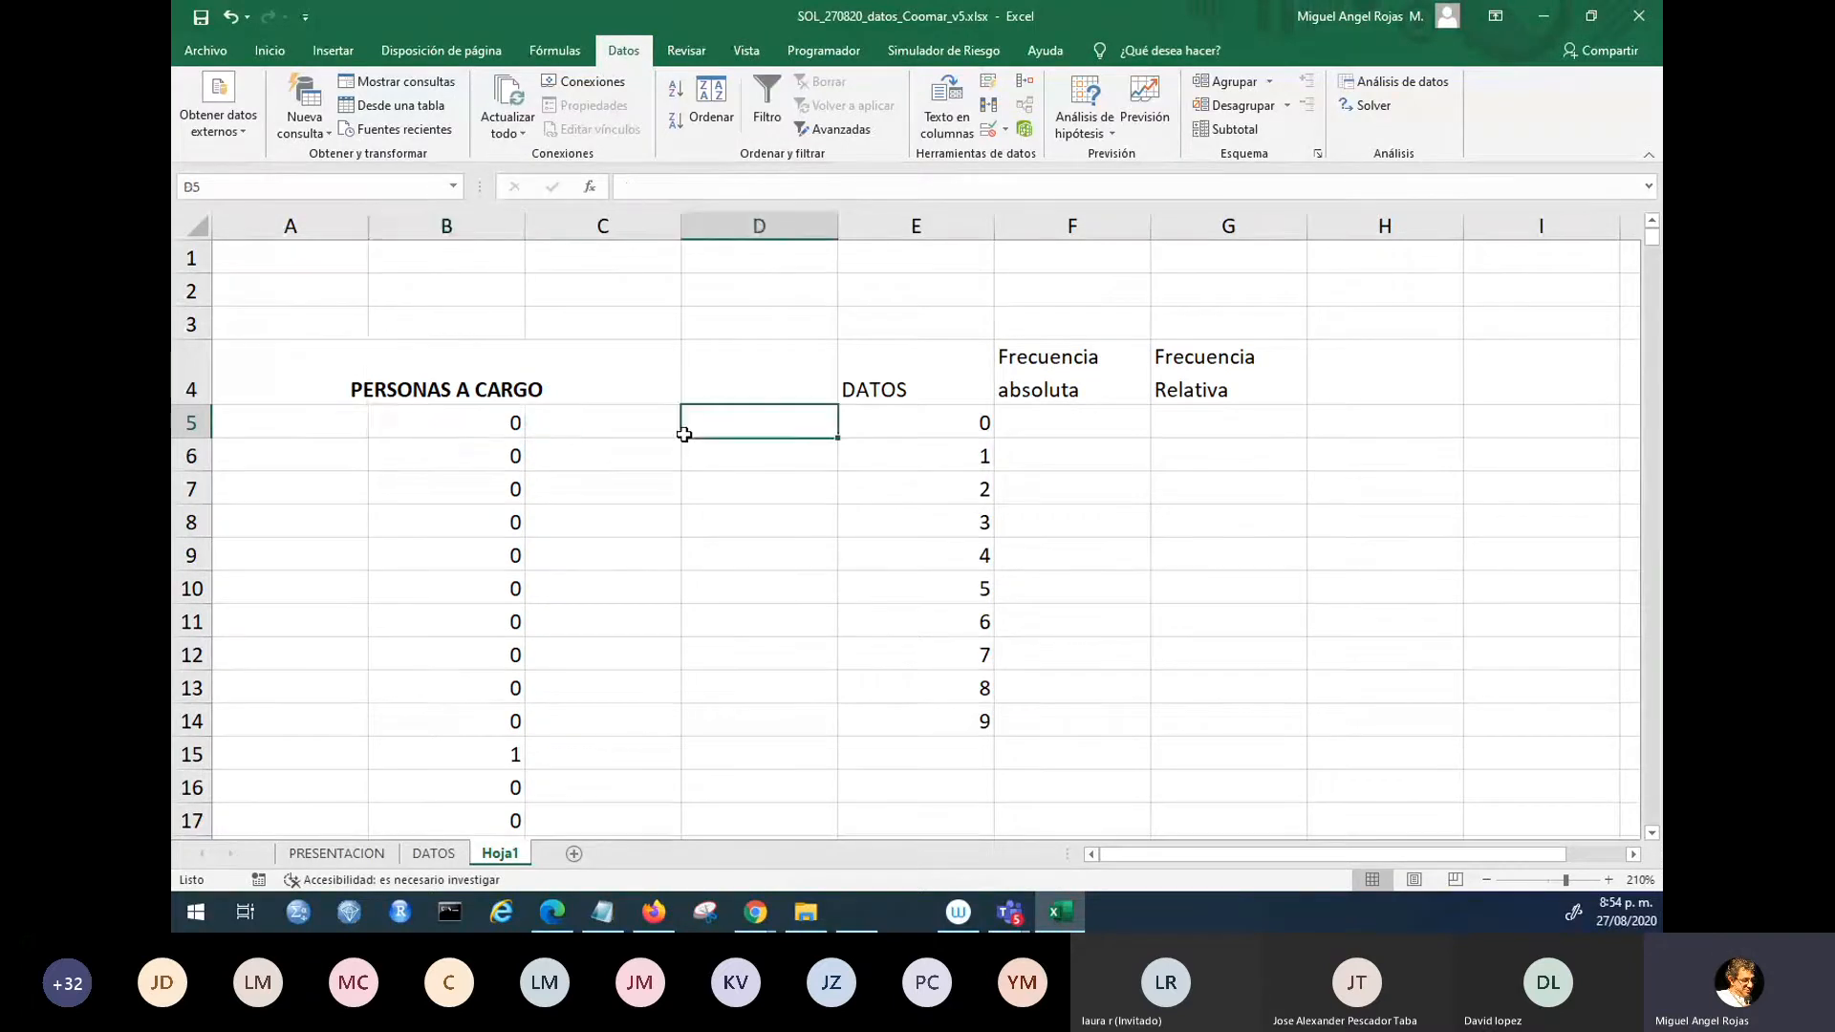
click(474, 398)
click(466, 427)
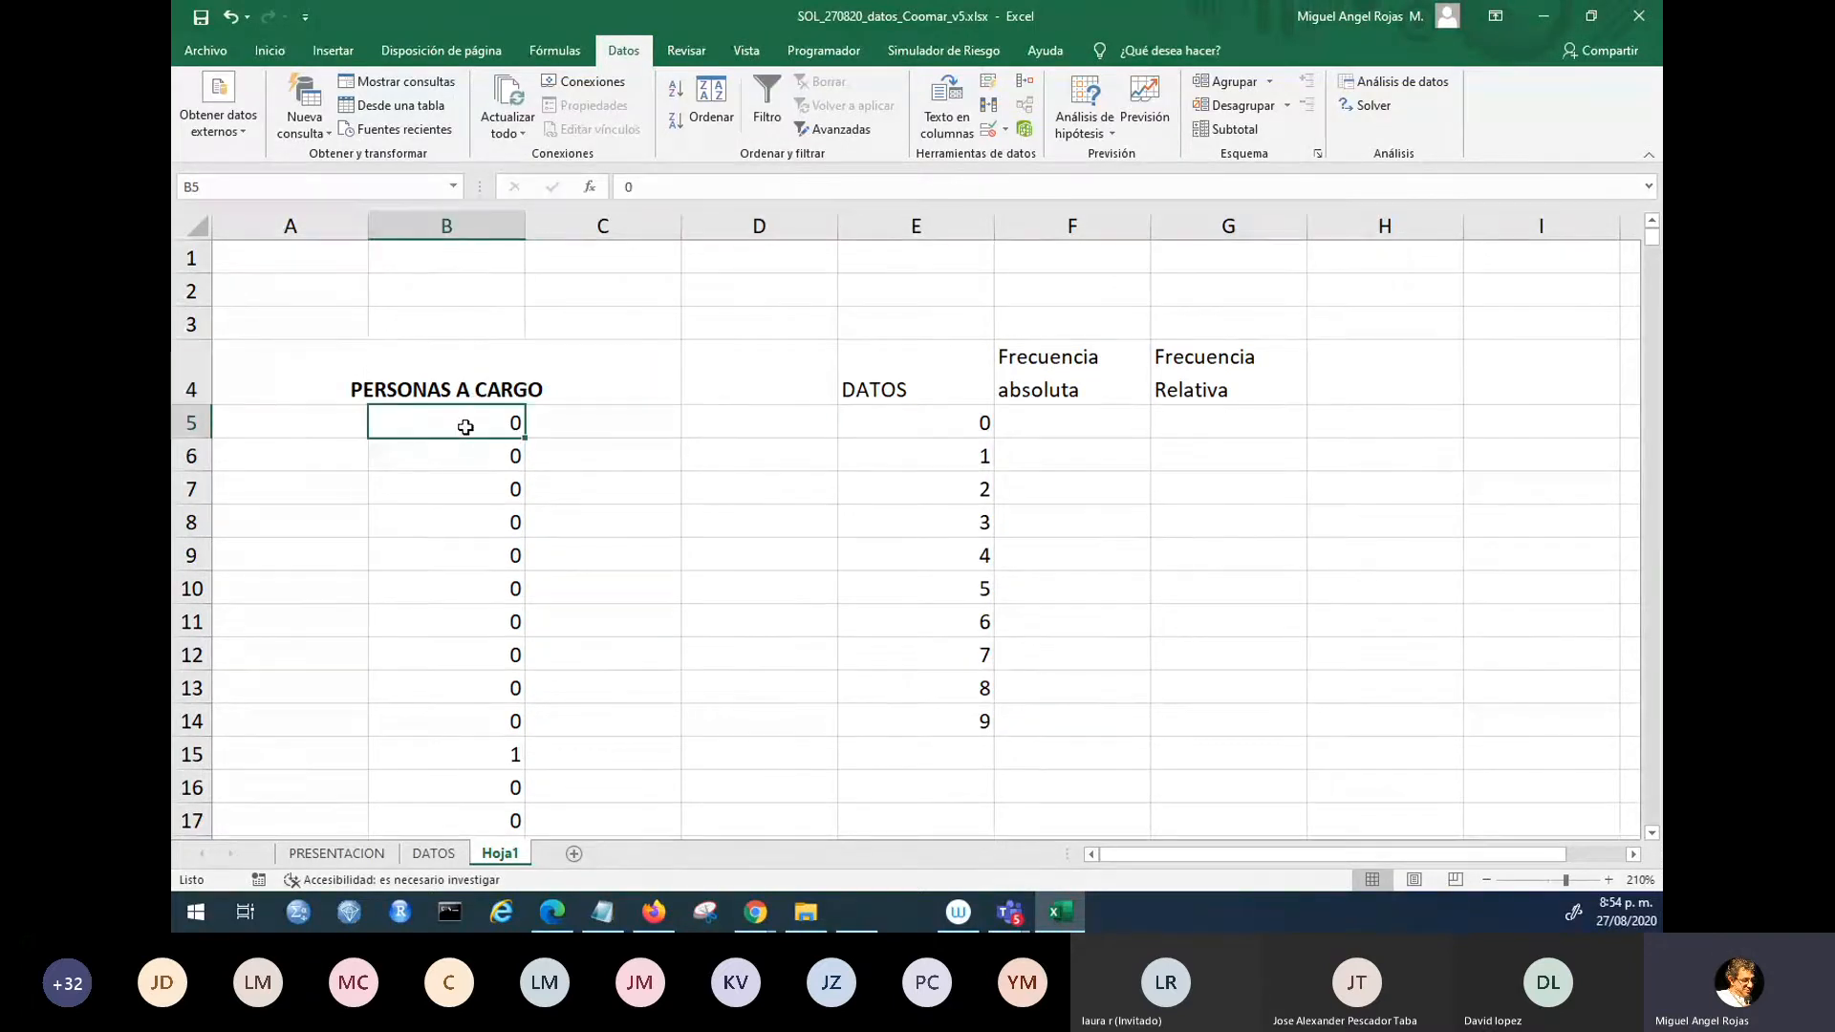
click(1037, 425)
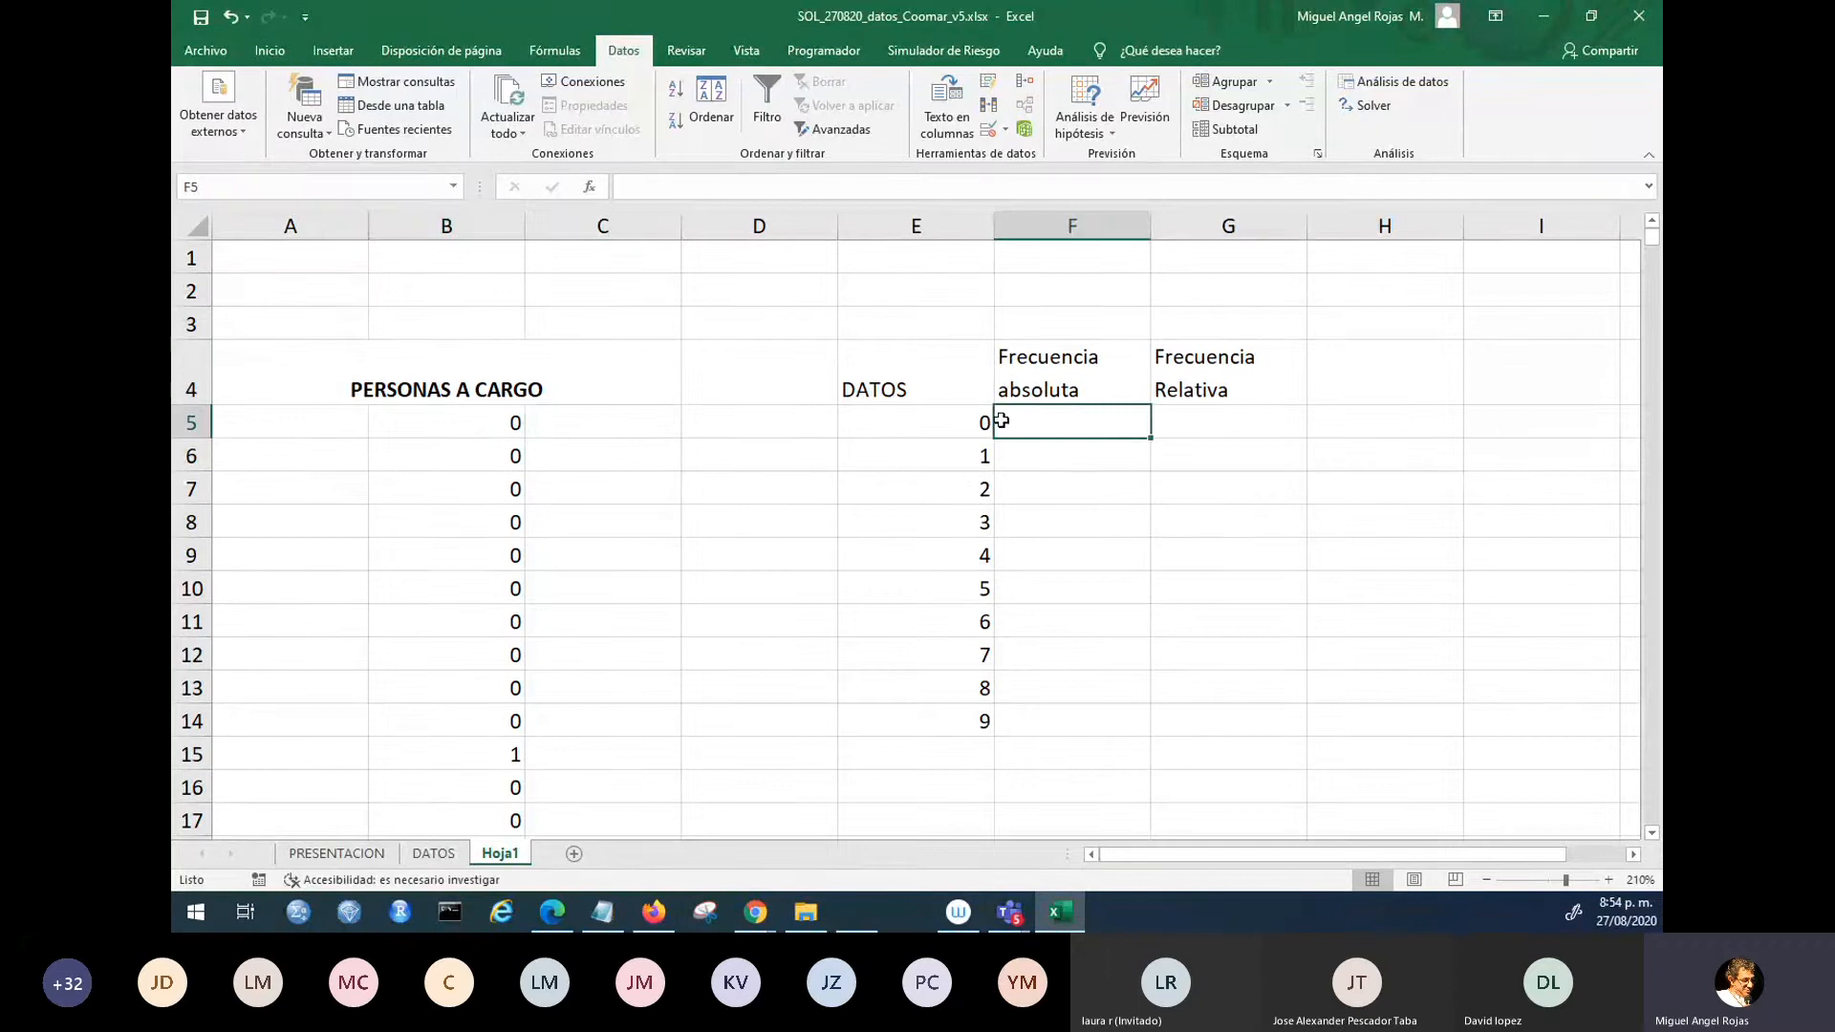
click(480, 422)
click(981, 433)
click(1066, 415)
click(985, 459)
click(984, 489)
click(984, 521)
click(1034, 424)
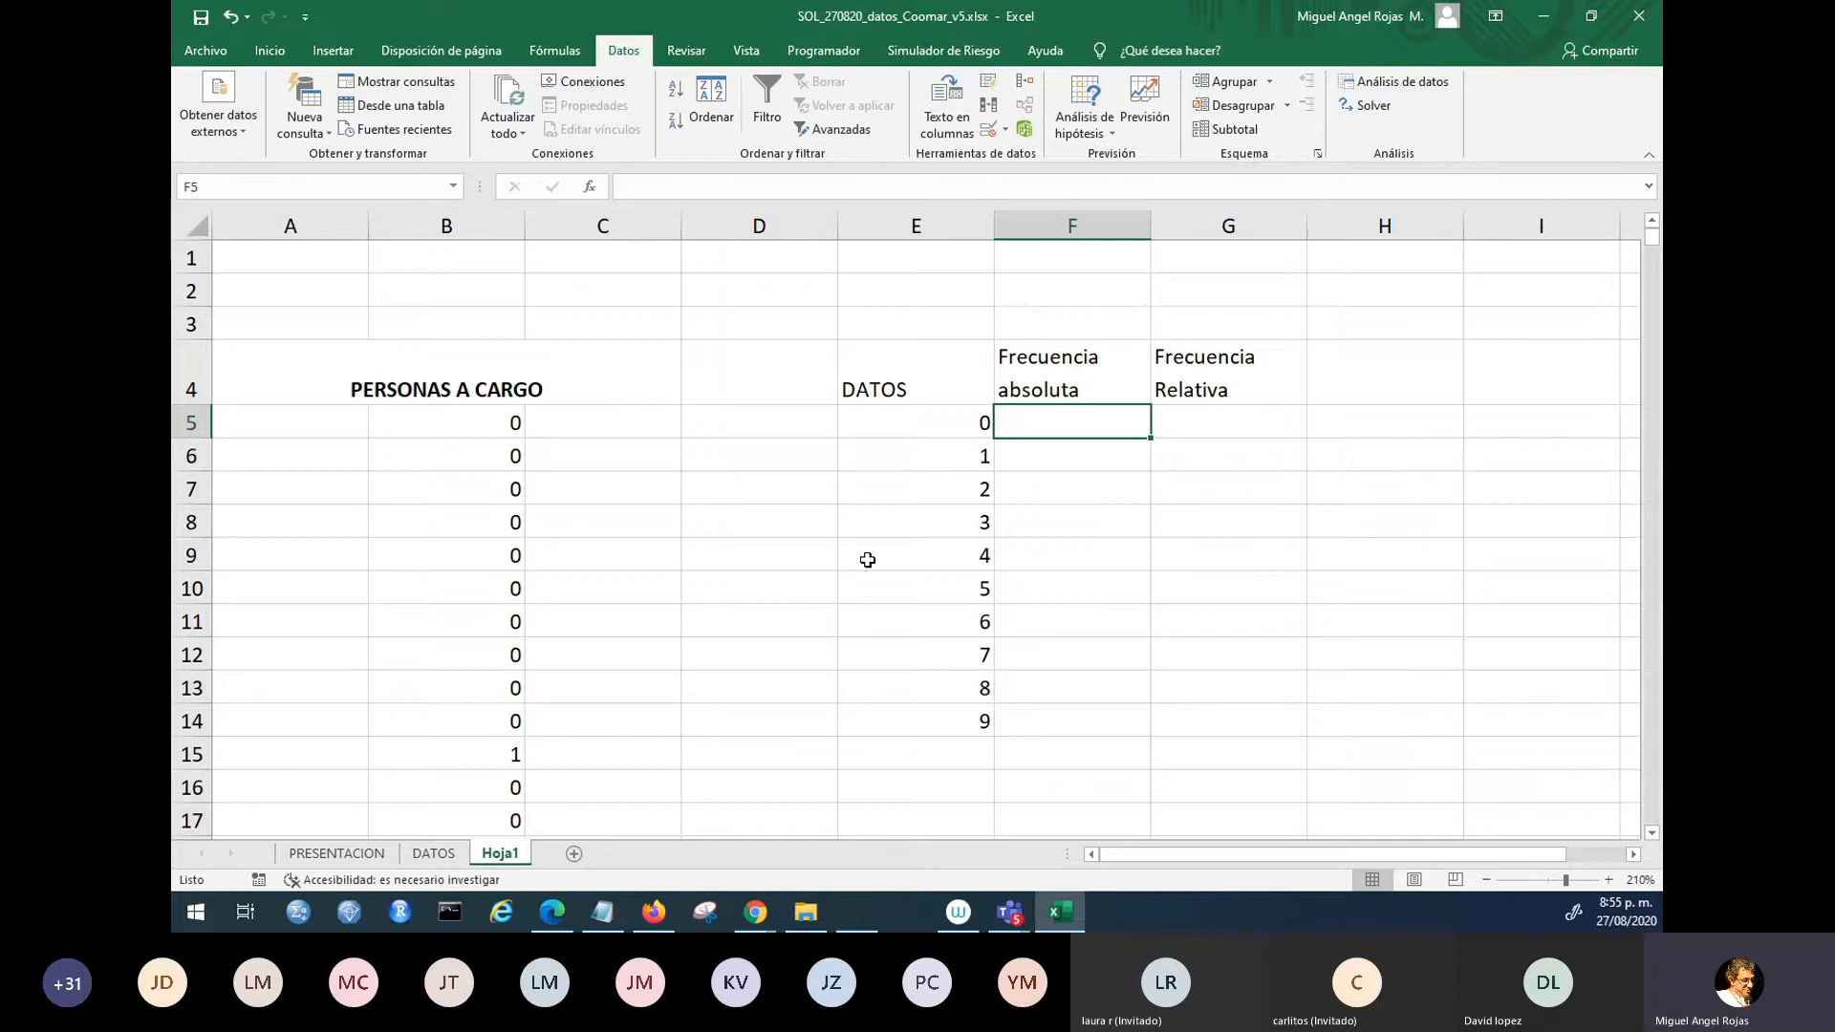
click(925, 420)
click(870, 447)
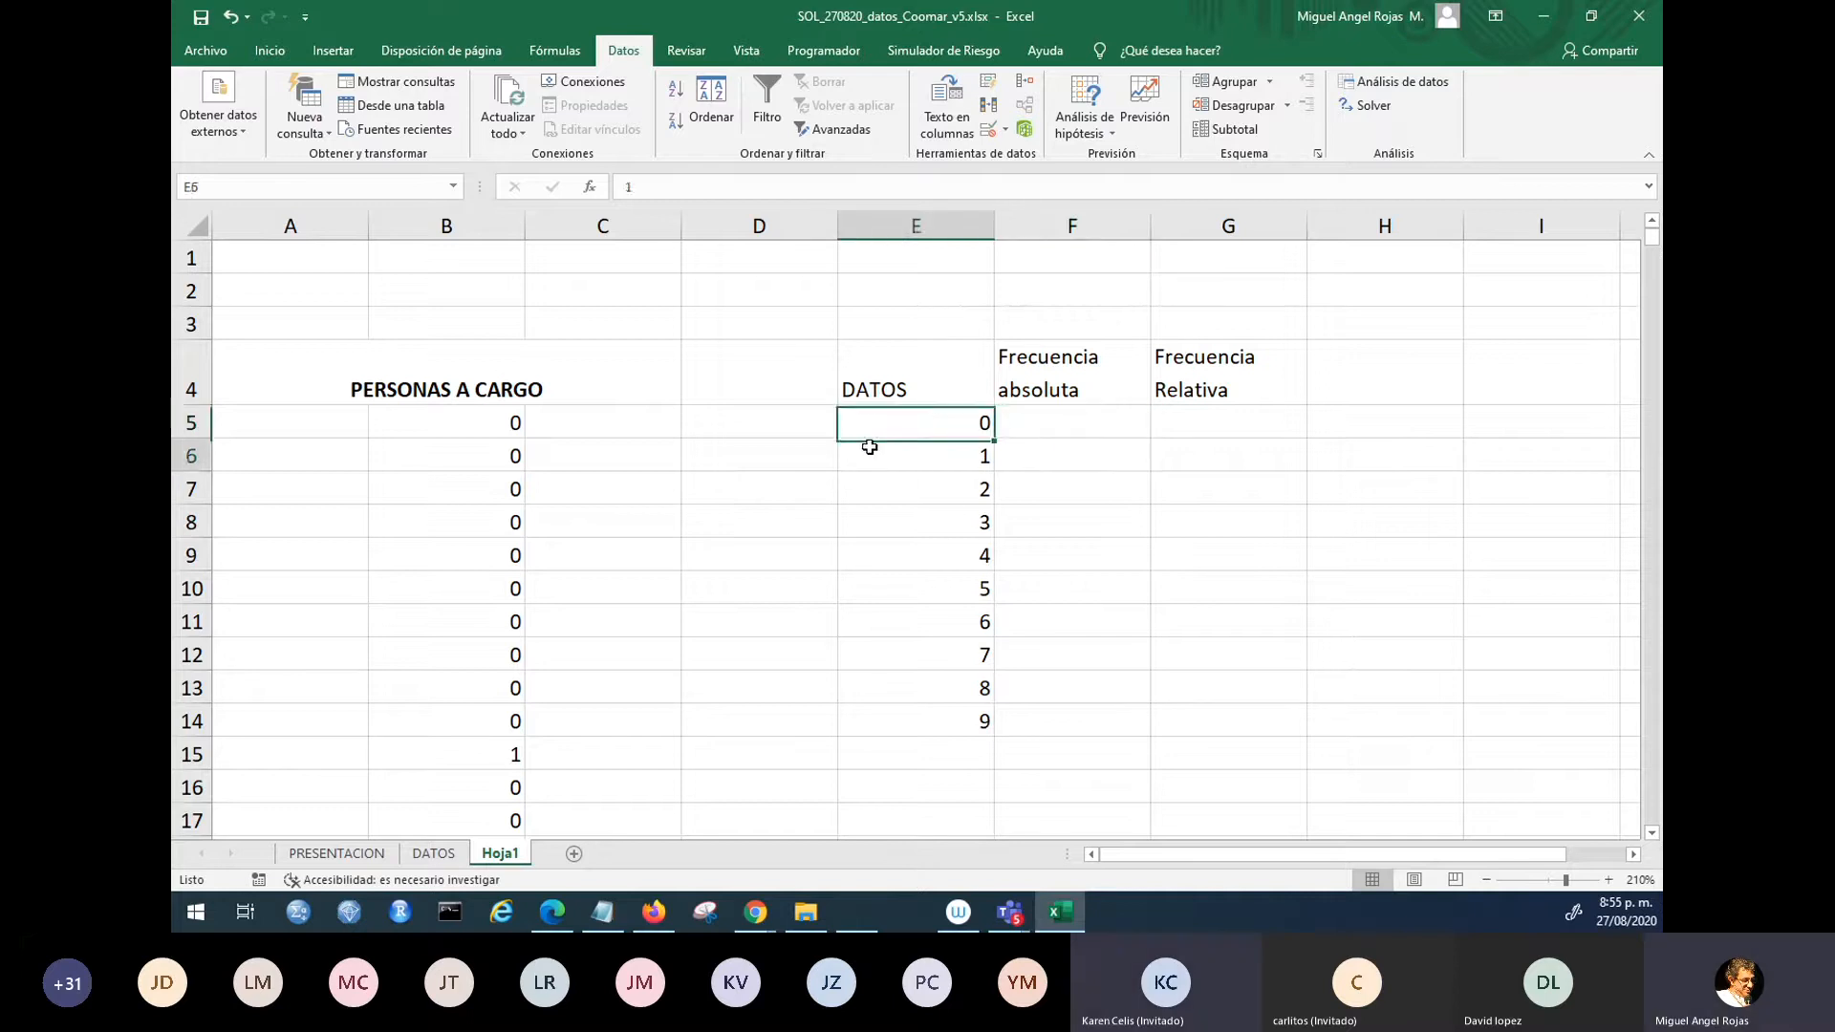
click(777, 431)
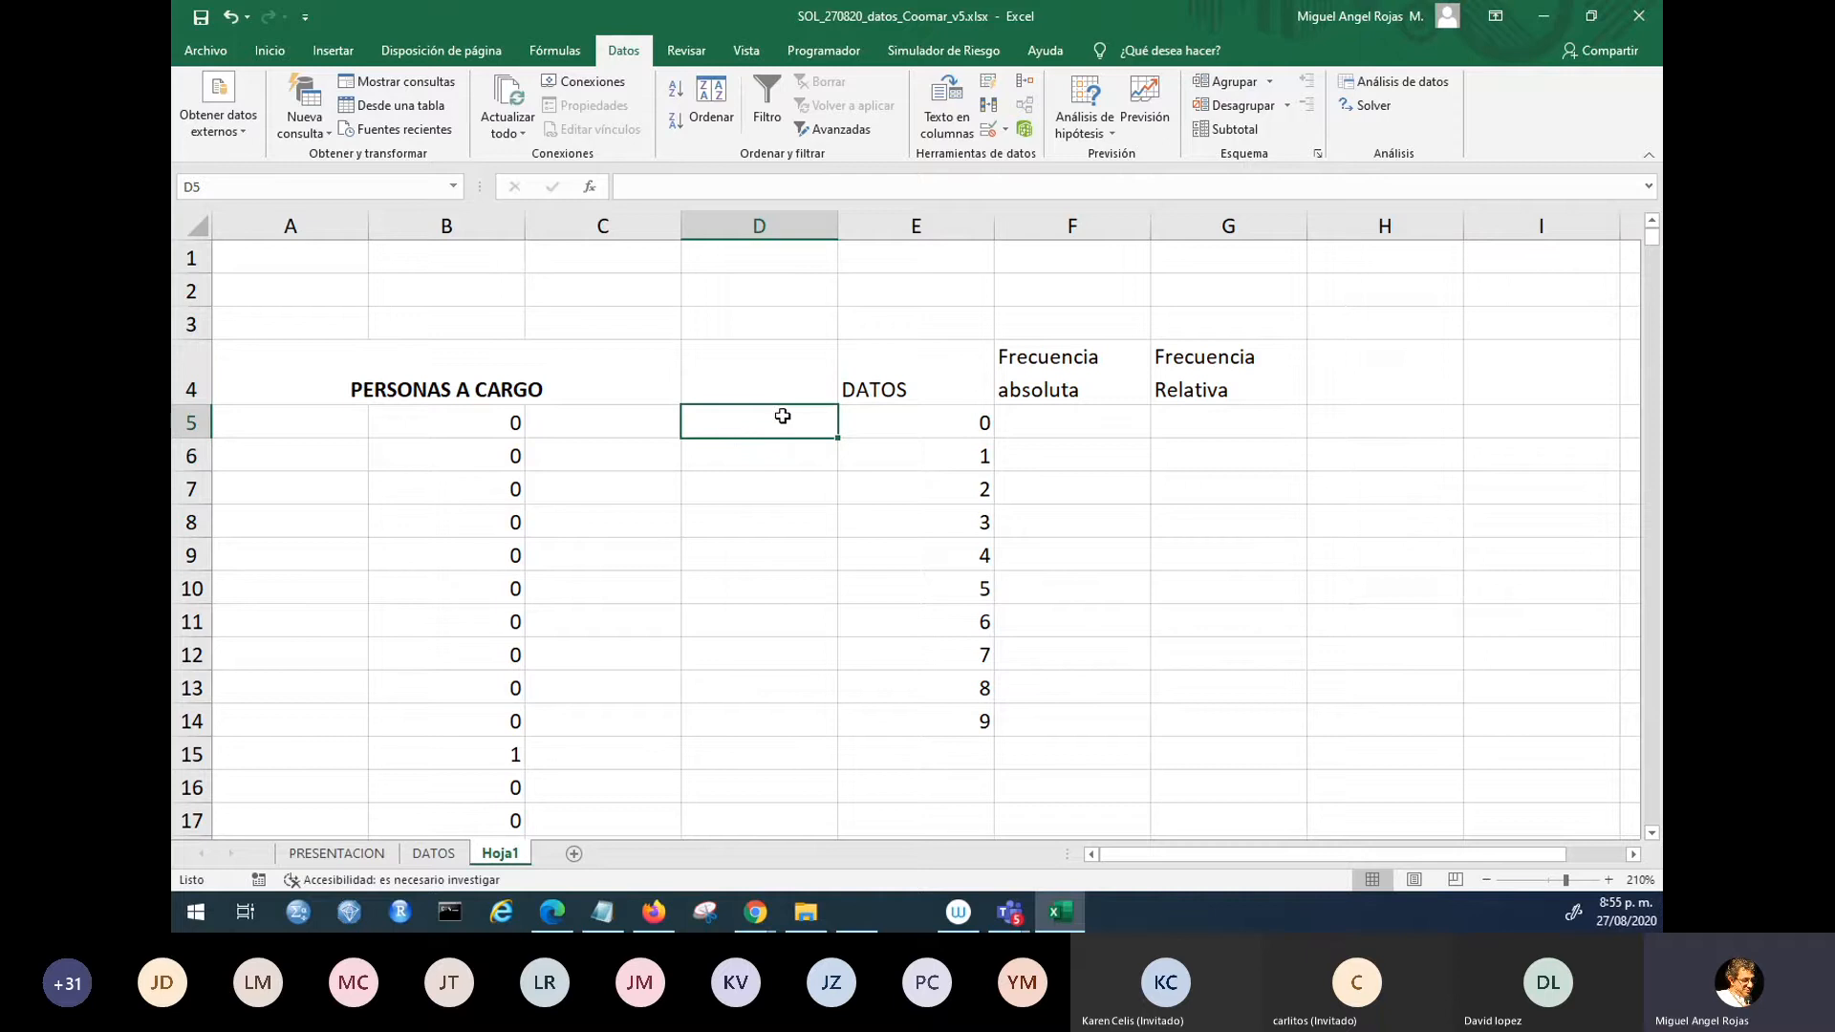
click(754, 459)
click(747, 437)
click(750, 417)
click(742, 449)
click(753, 422)
- Insert the CONTAR.SI function in cell F5, choosing it from the full list of functions
click(1071, 430)
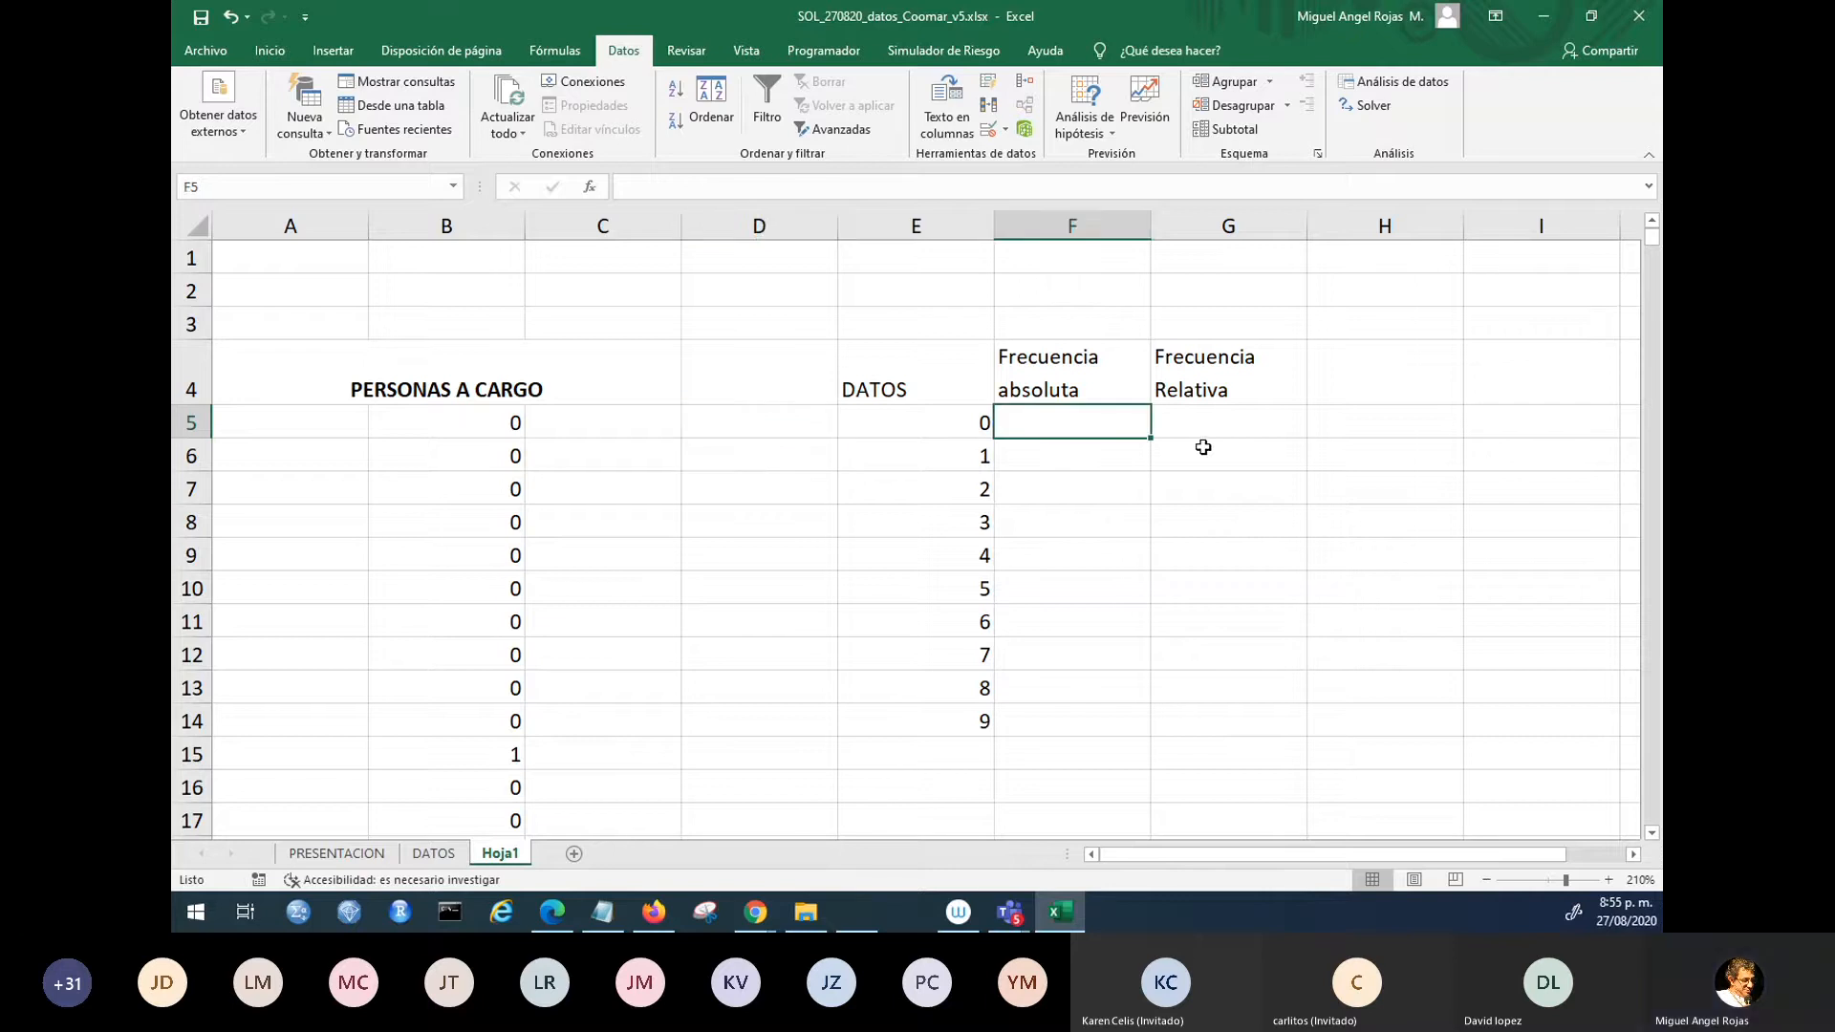
click(590, 192)
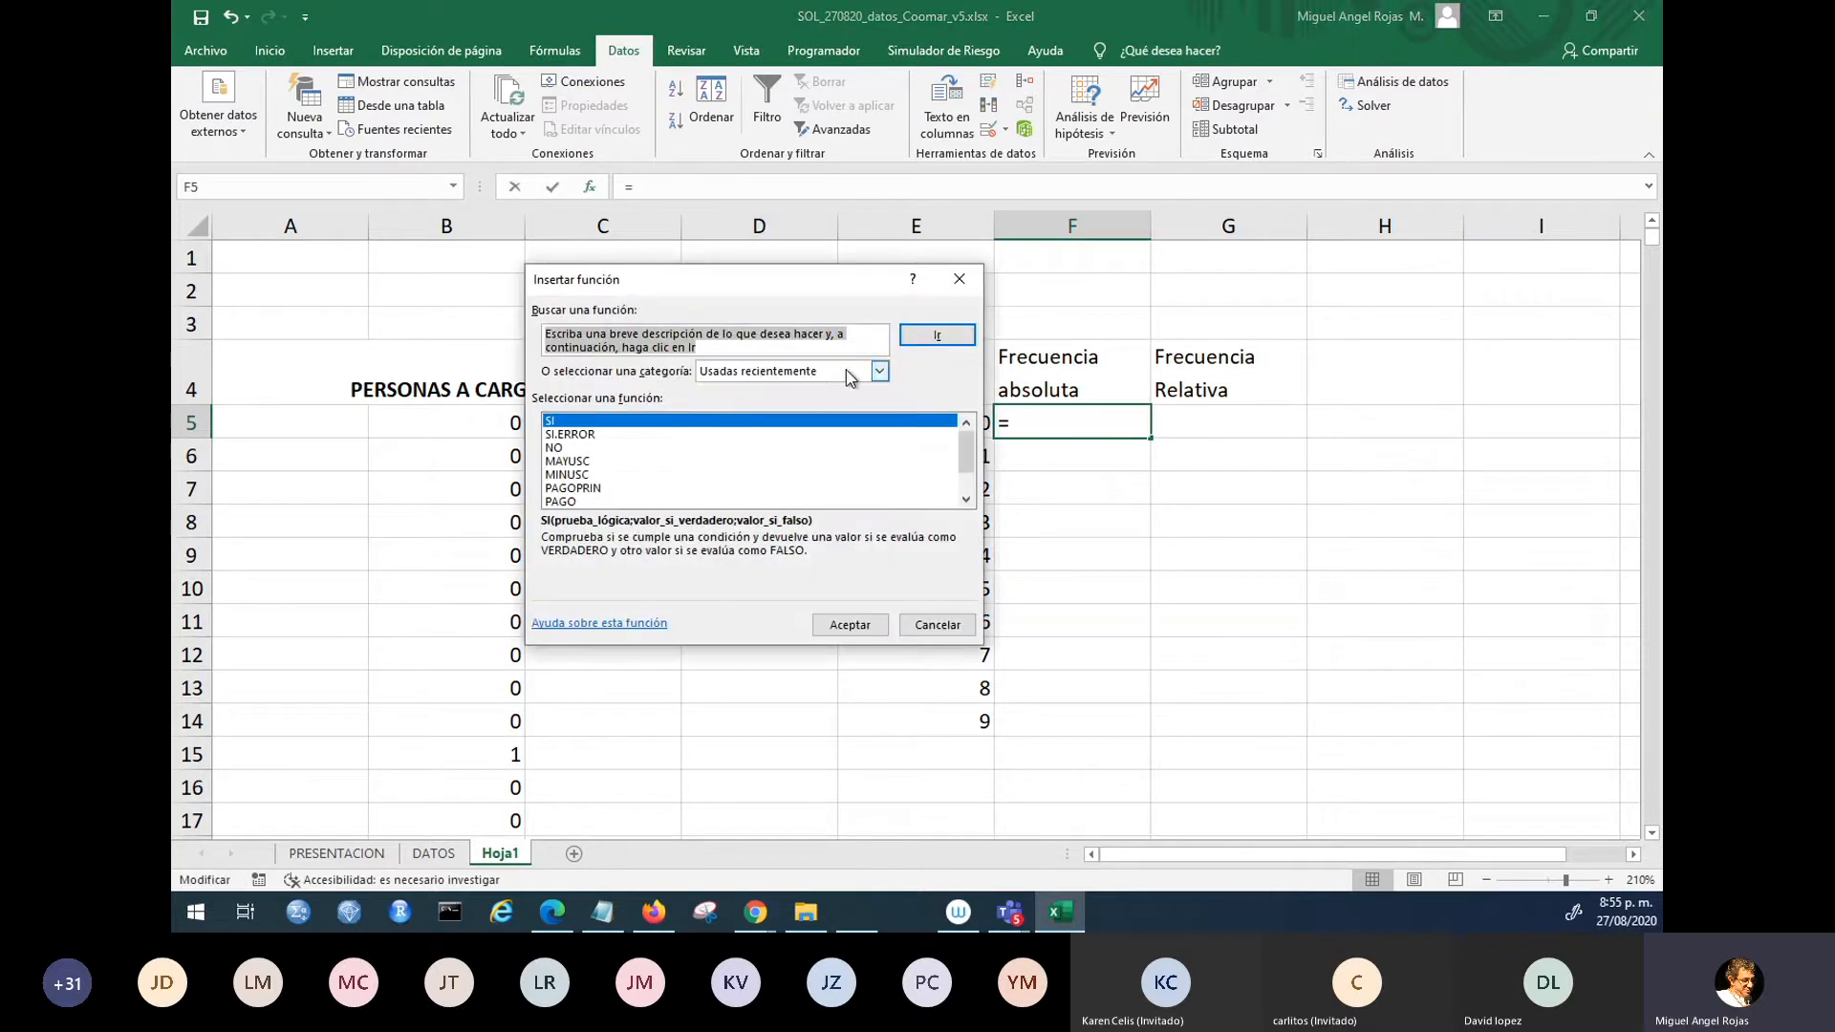
click(877, 372)
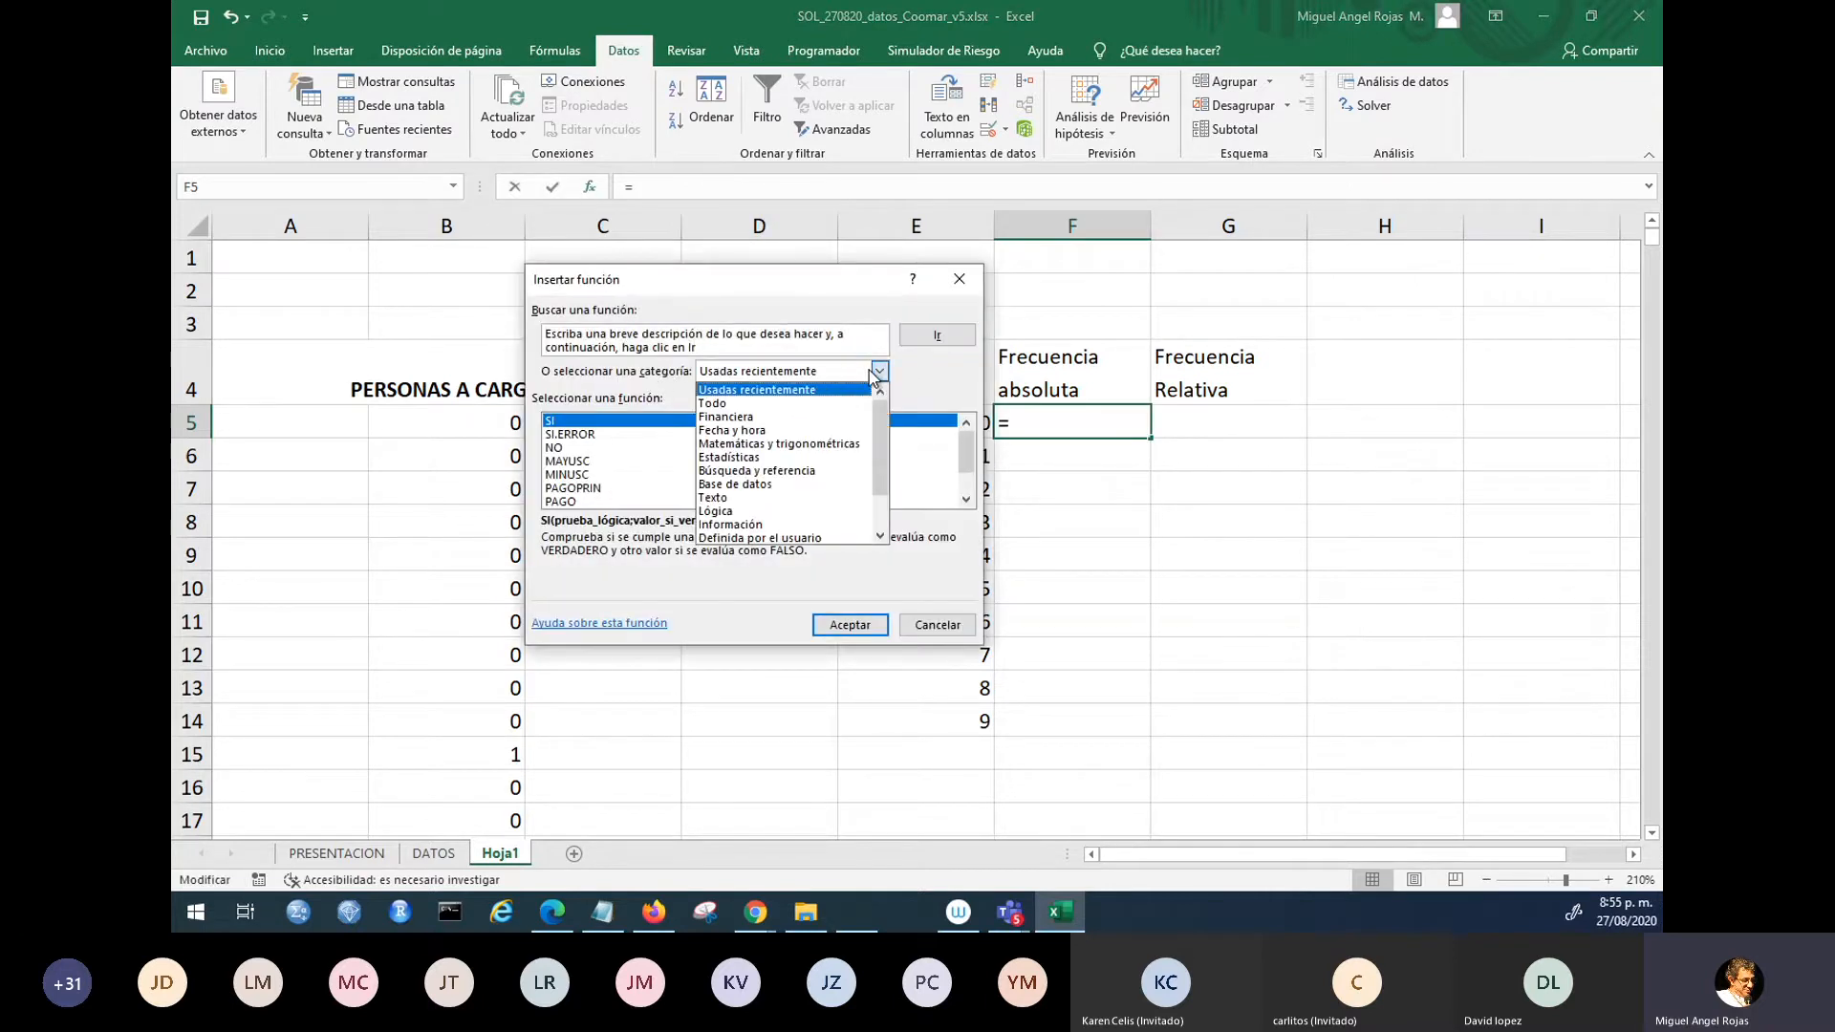
click(726, 402)
click(569, 462)
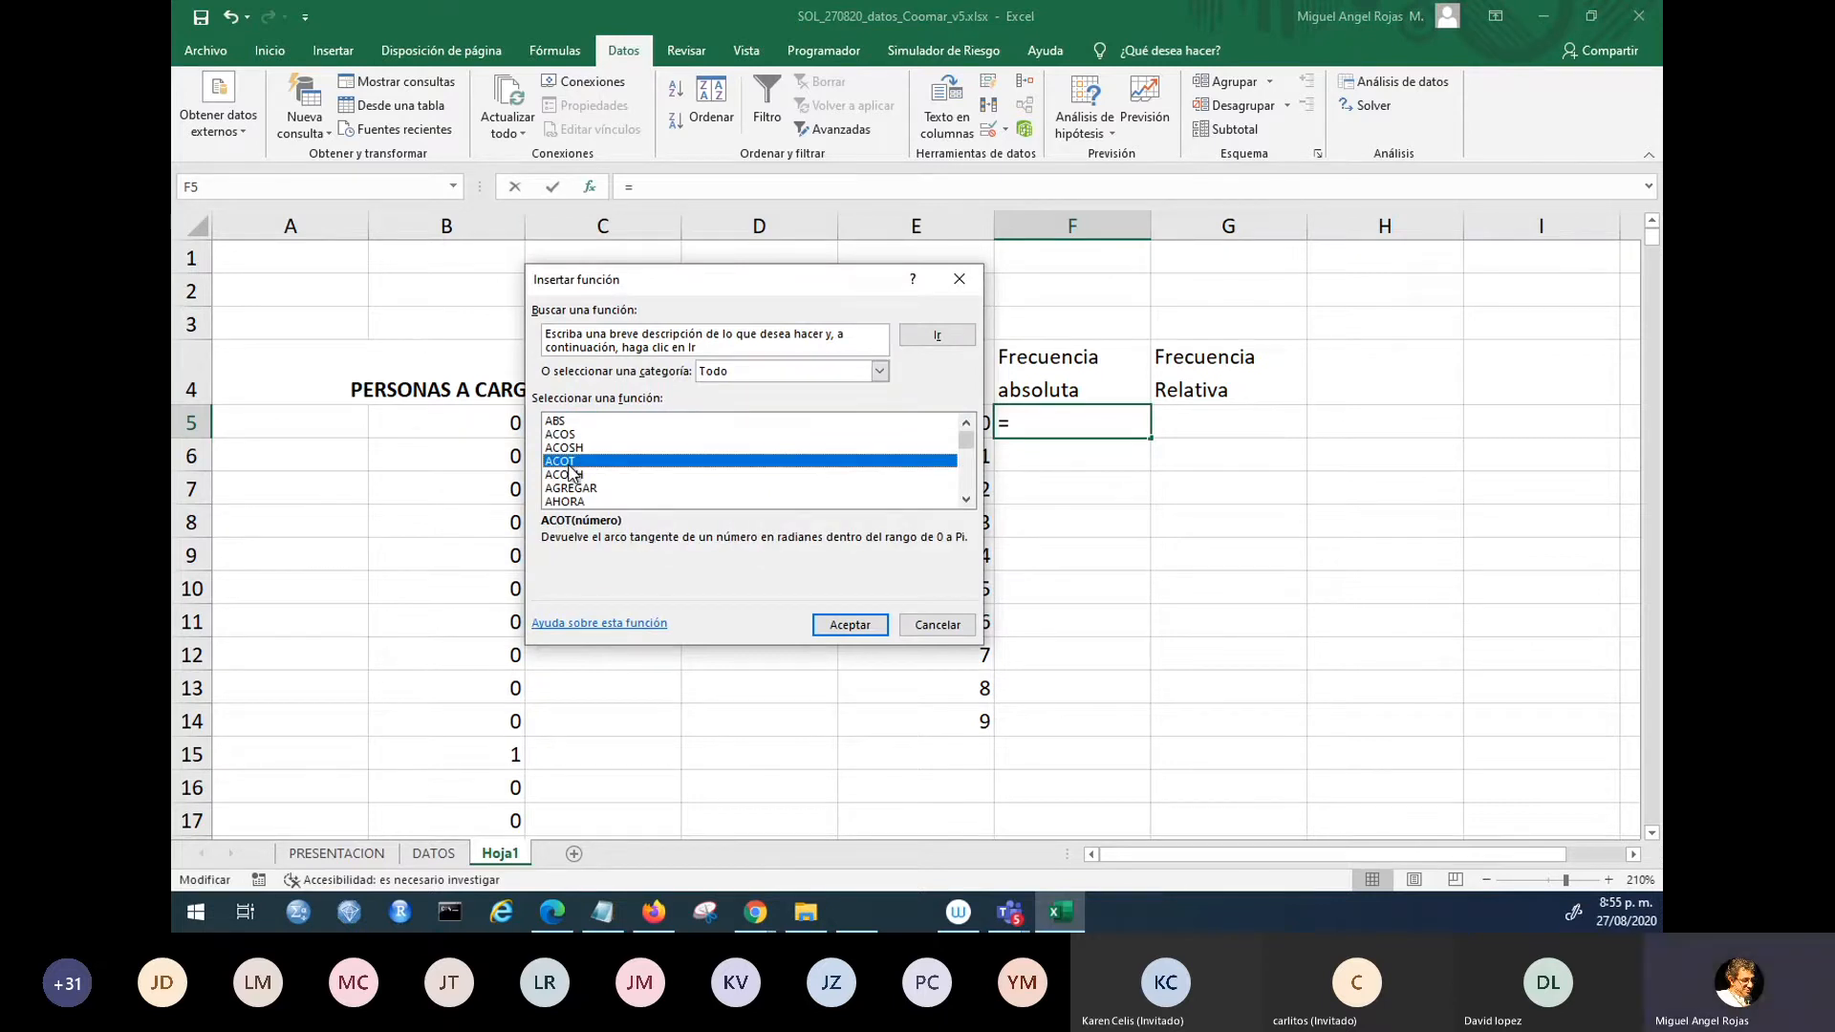
key(c)
scroll(602, 476, down, 5)
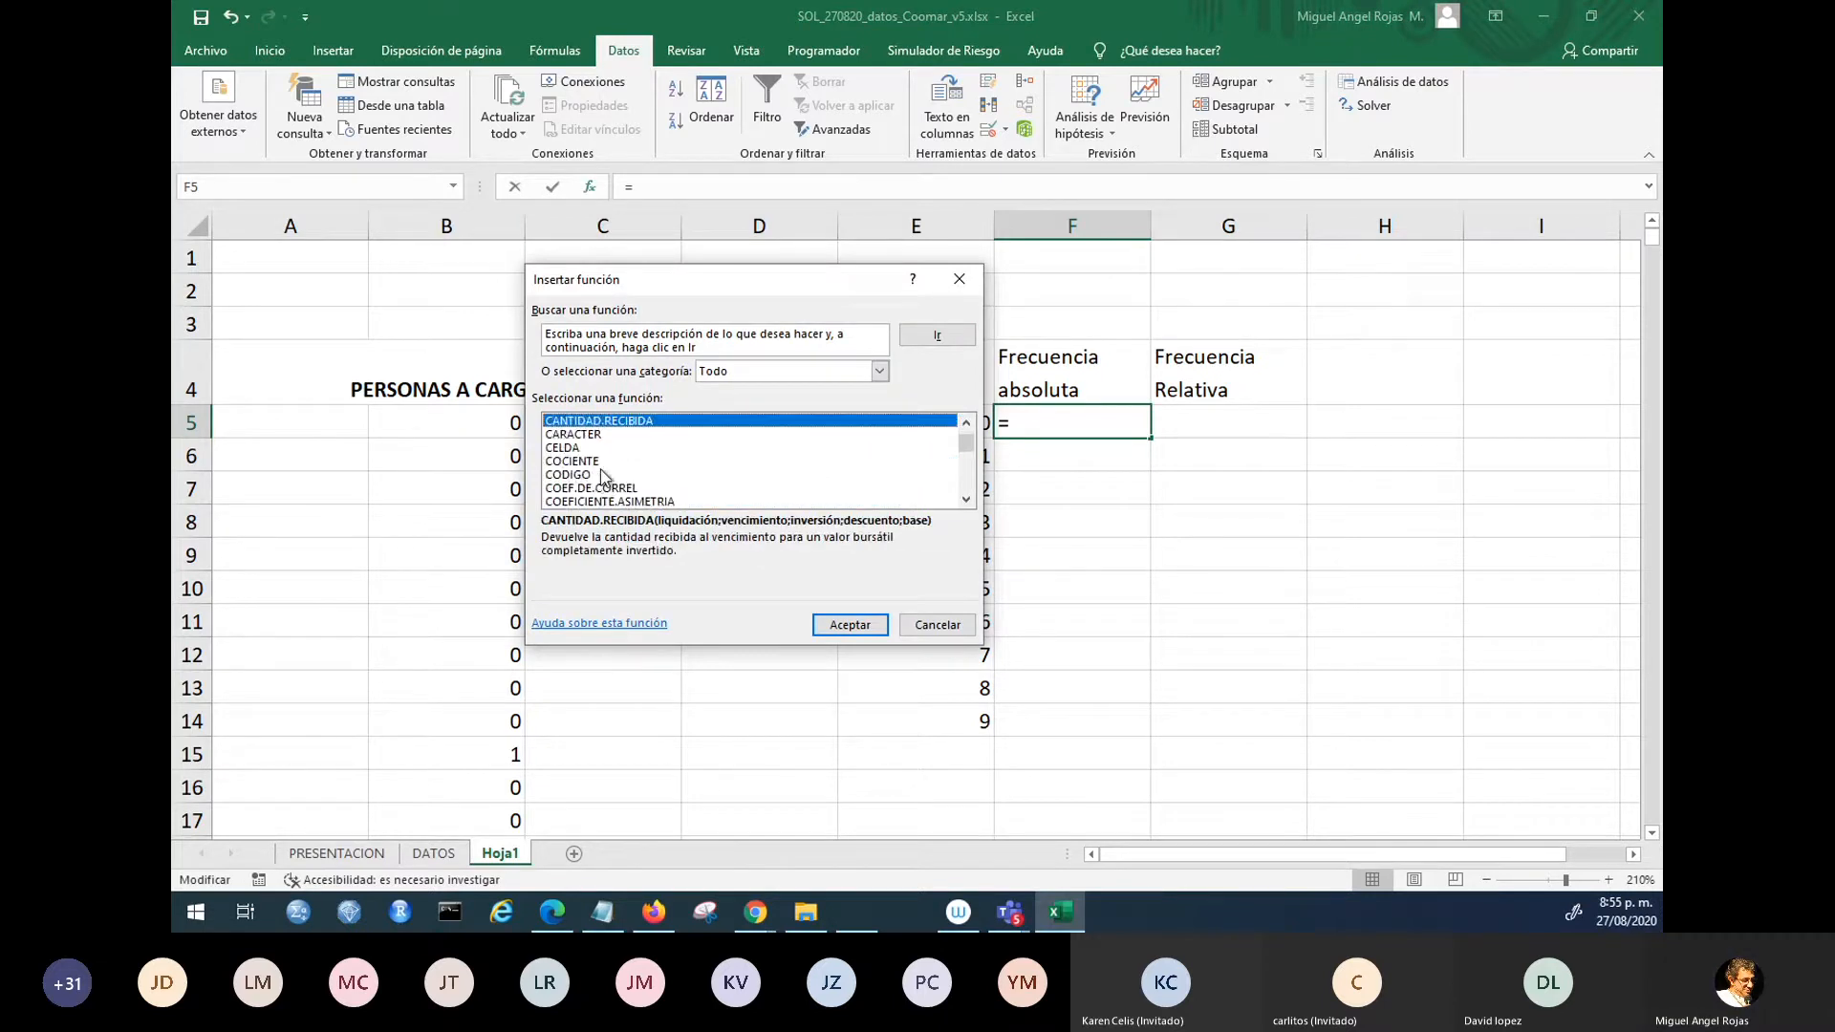
scroll(602, 476, down, 3)
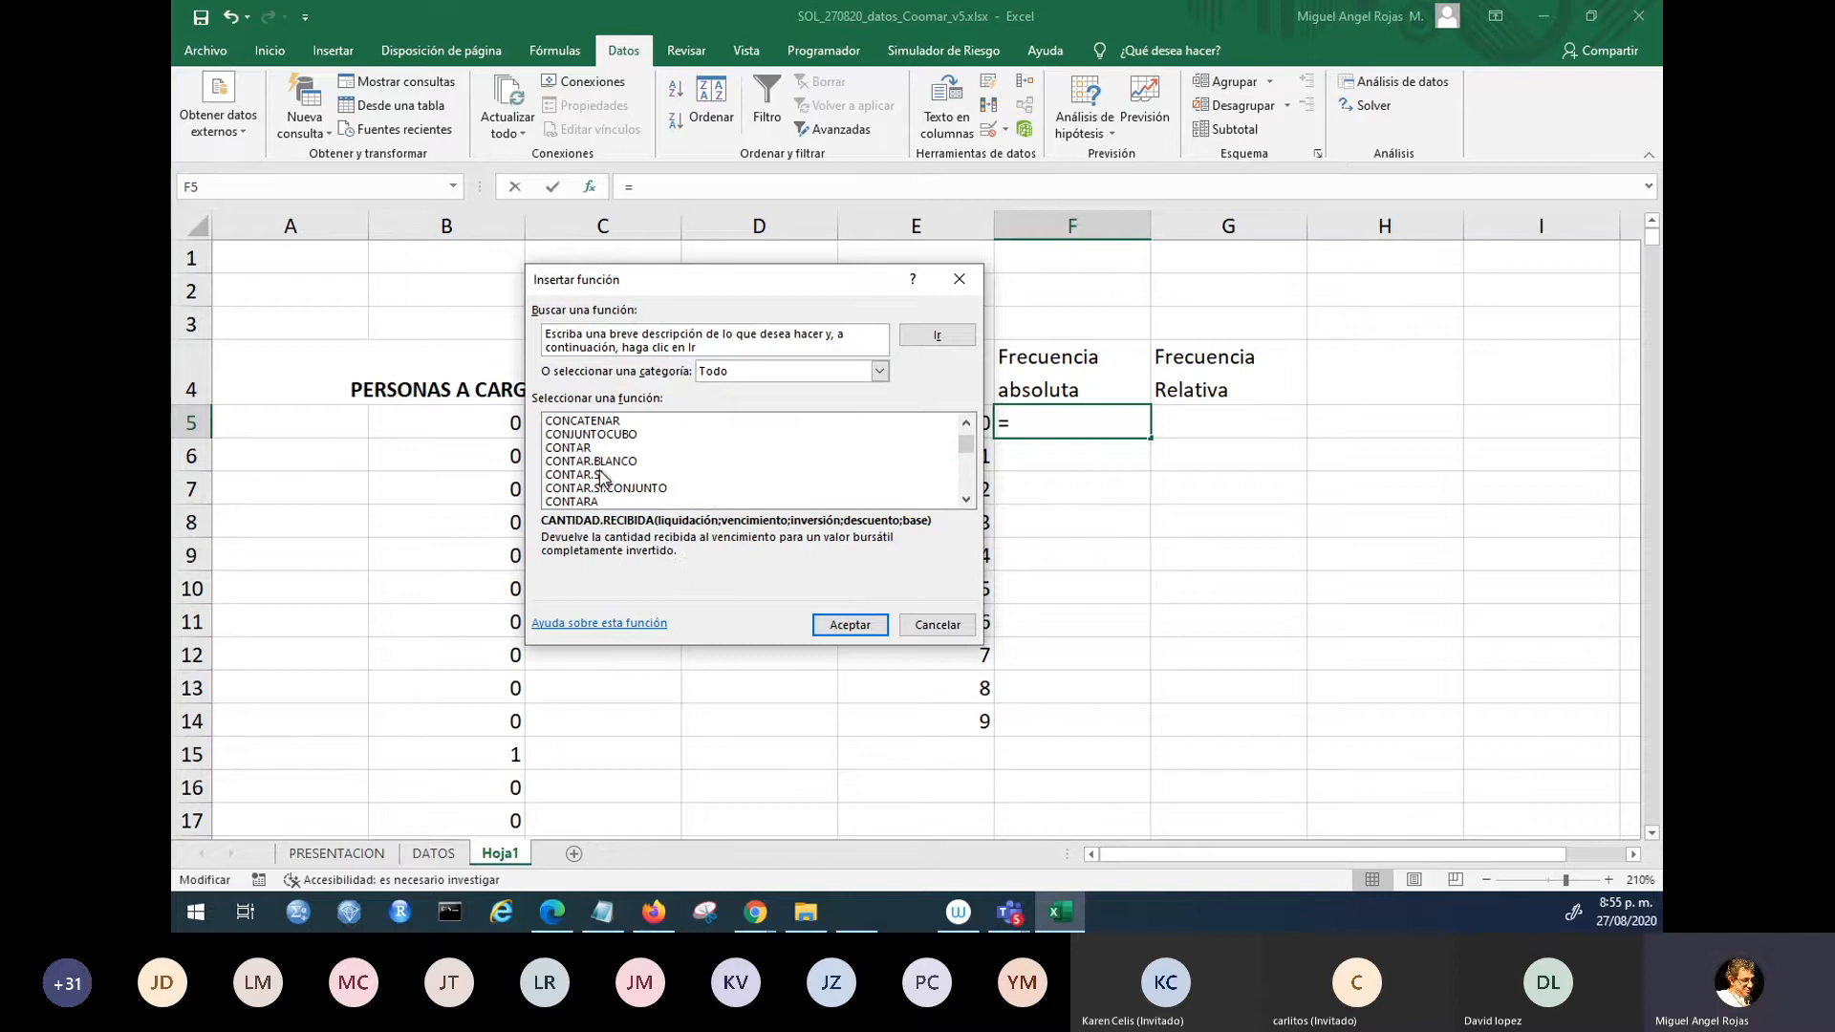
double_click(600, 475)
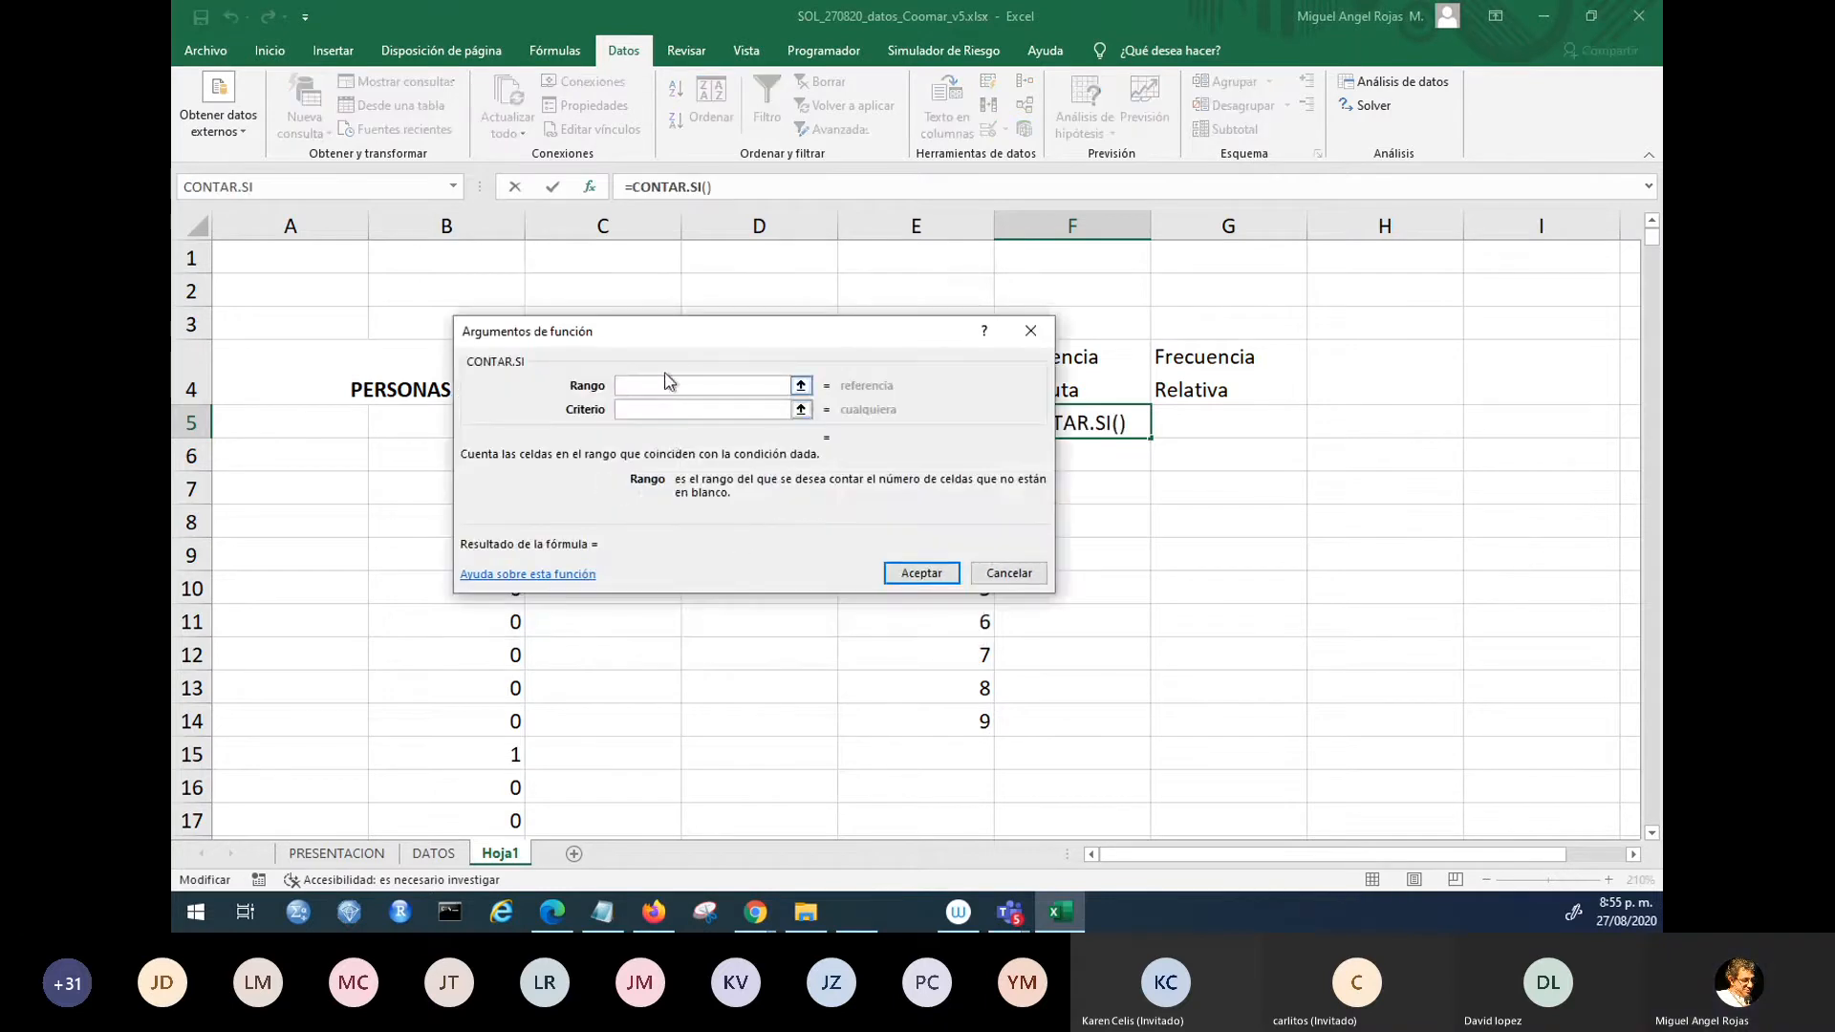
- Complete CONTAR.SI in F5 with the range B5:B10571 and cell E5 as the criterion
drag(669, 335, 1040, 306)
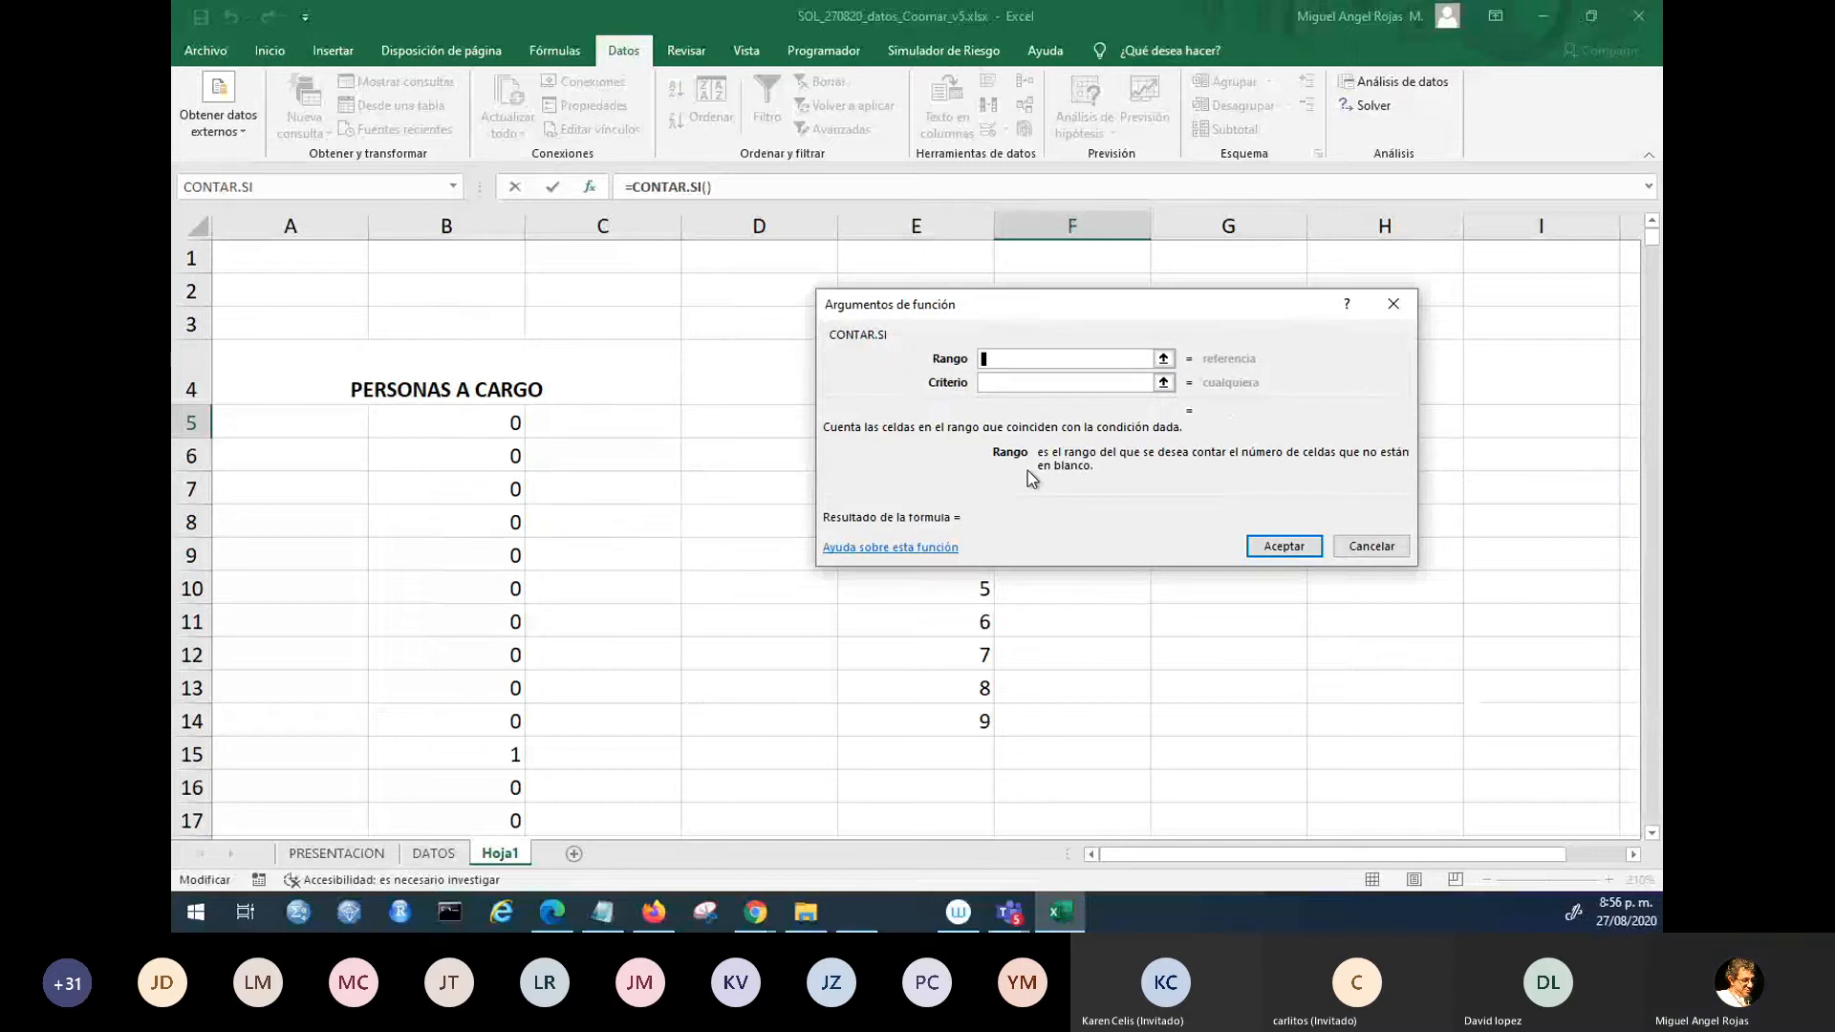
click(495, 422)
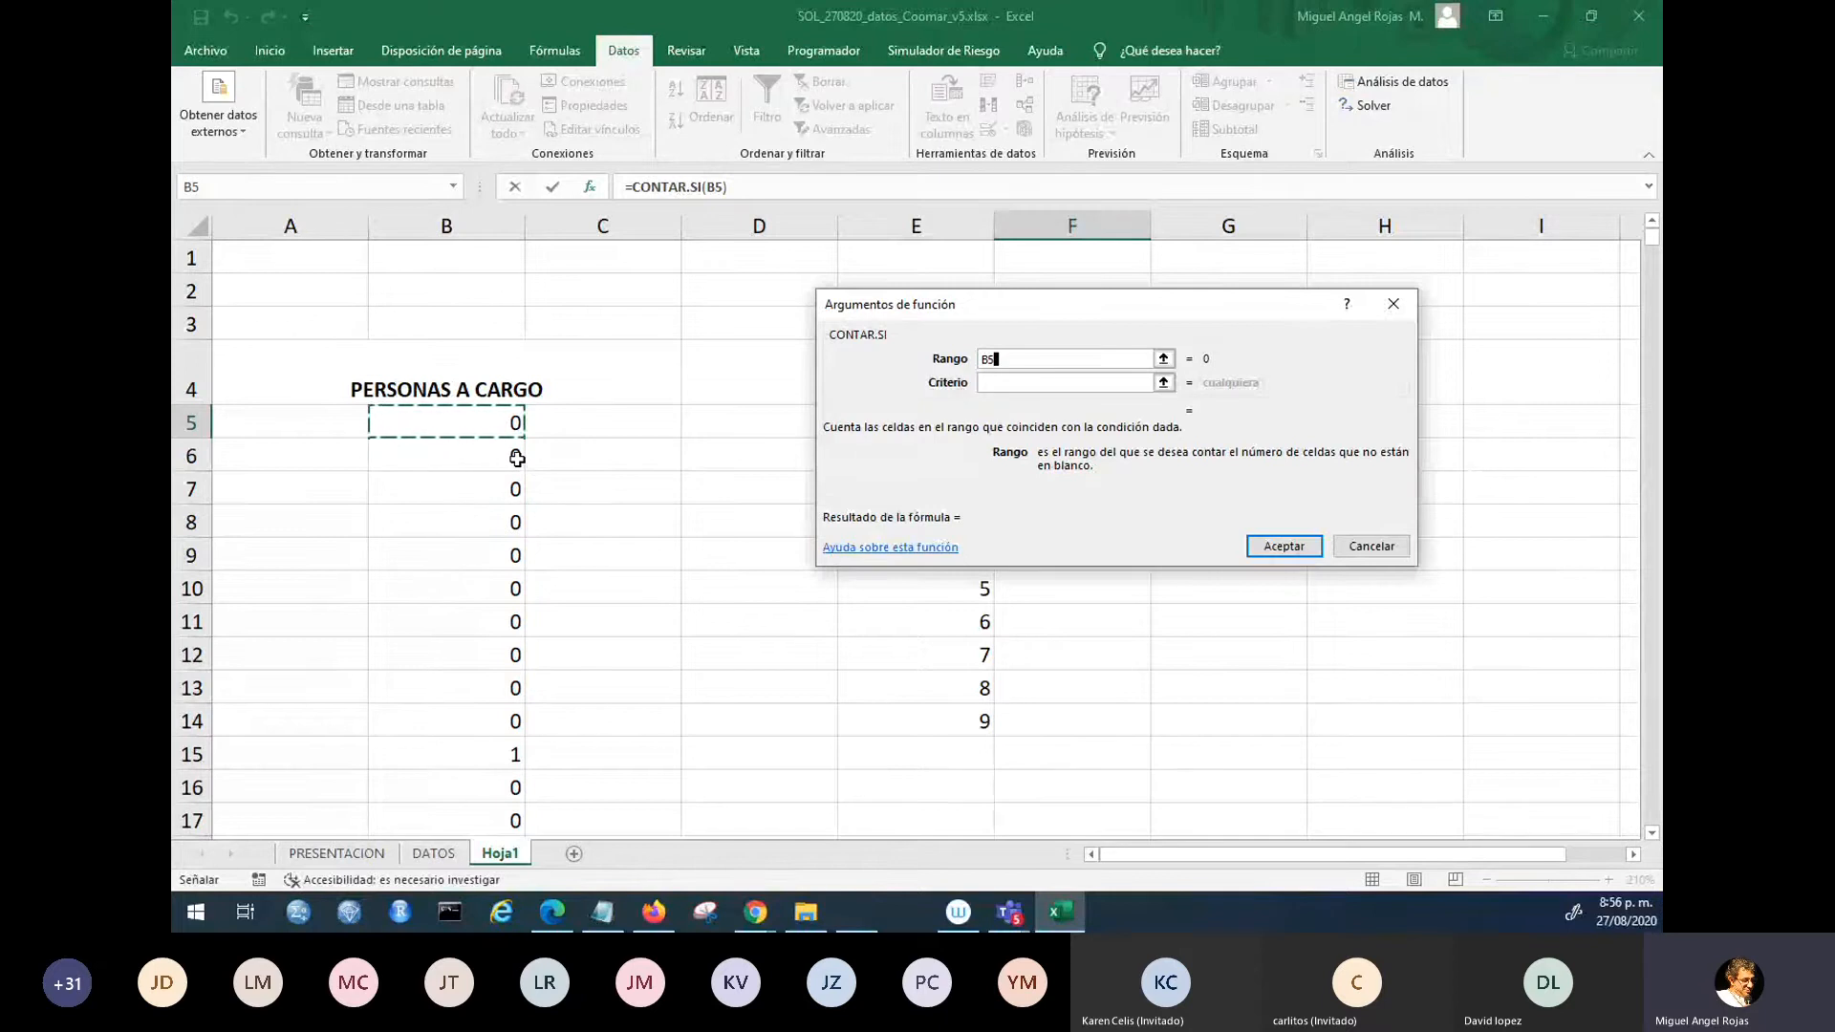
key(ctrl+shift+Down)
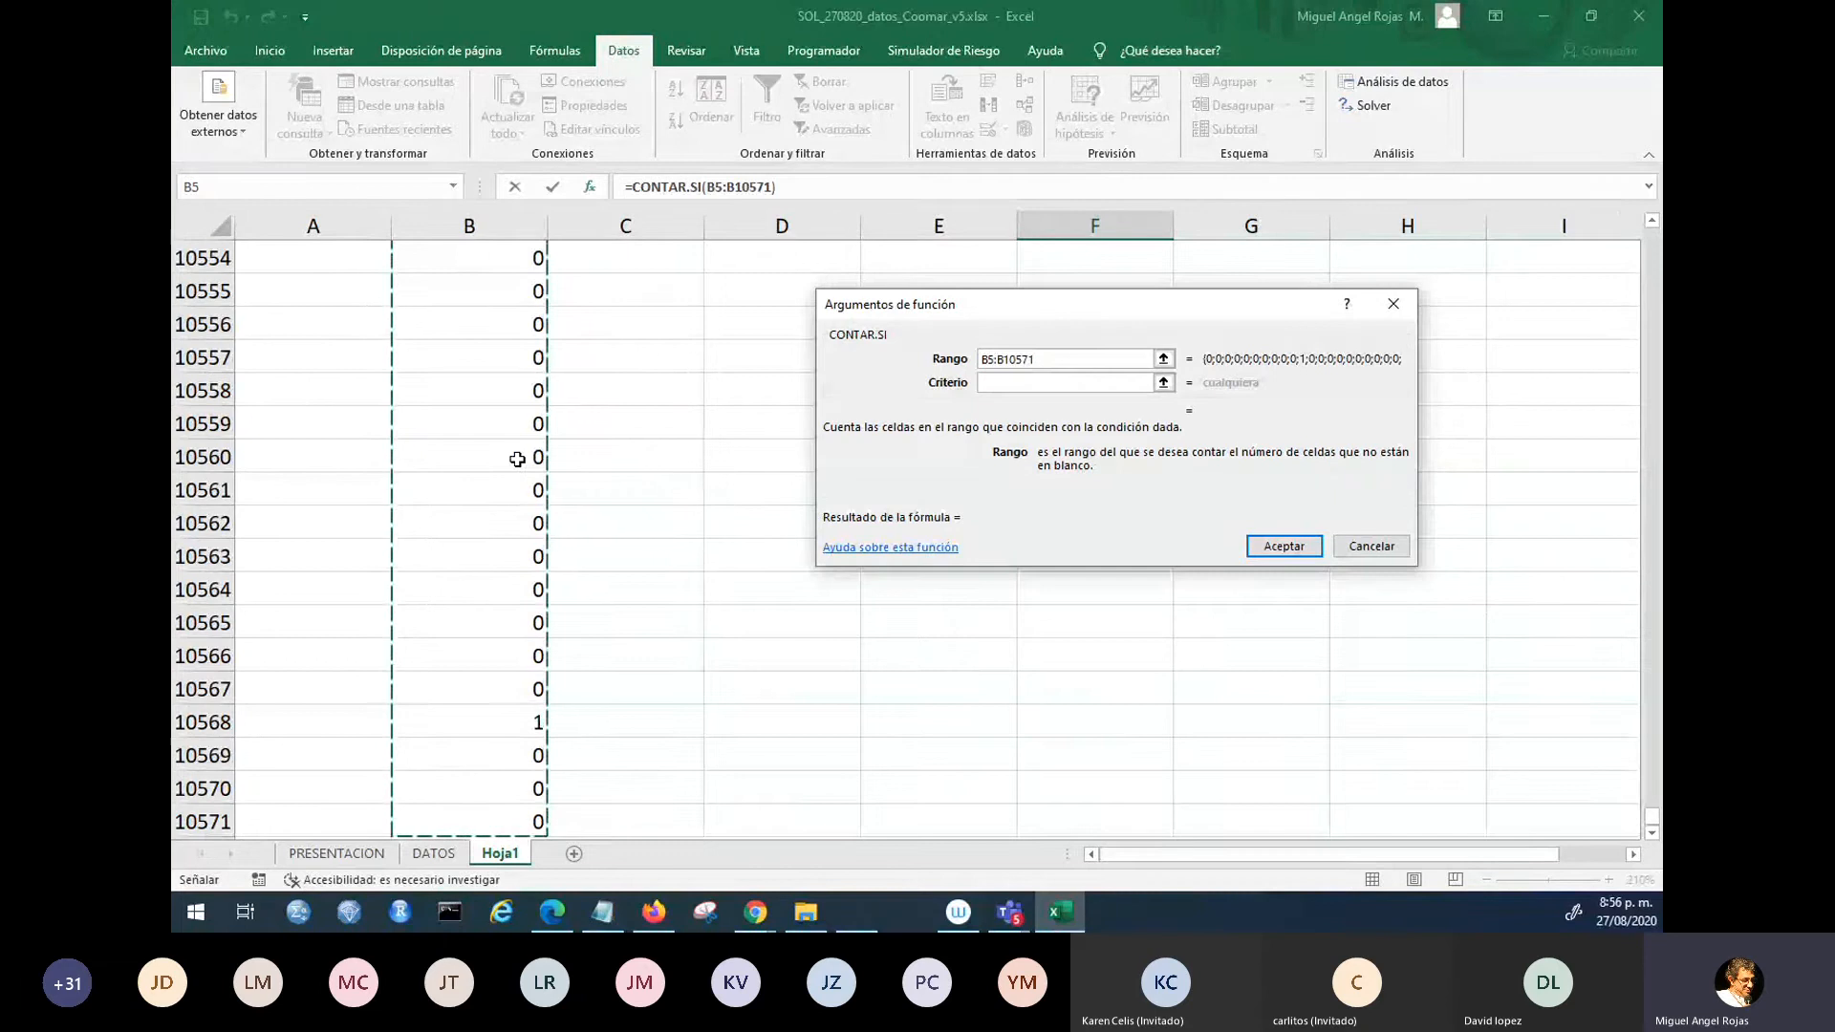
click(1003, 382)
drag(1001, 335, 955, 531)
drag(1653, 814, 1609, 218)
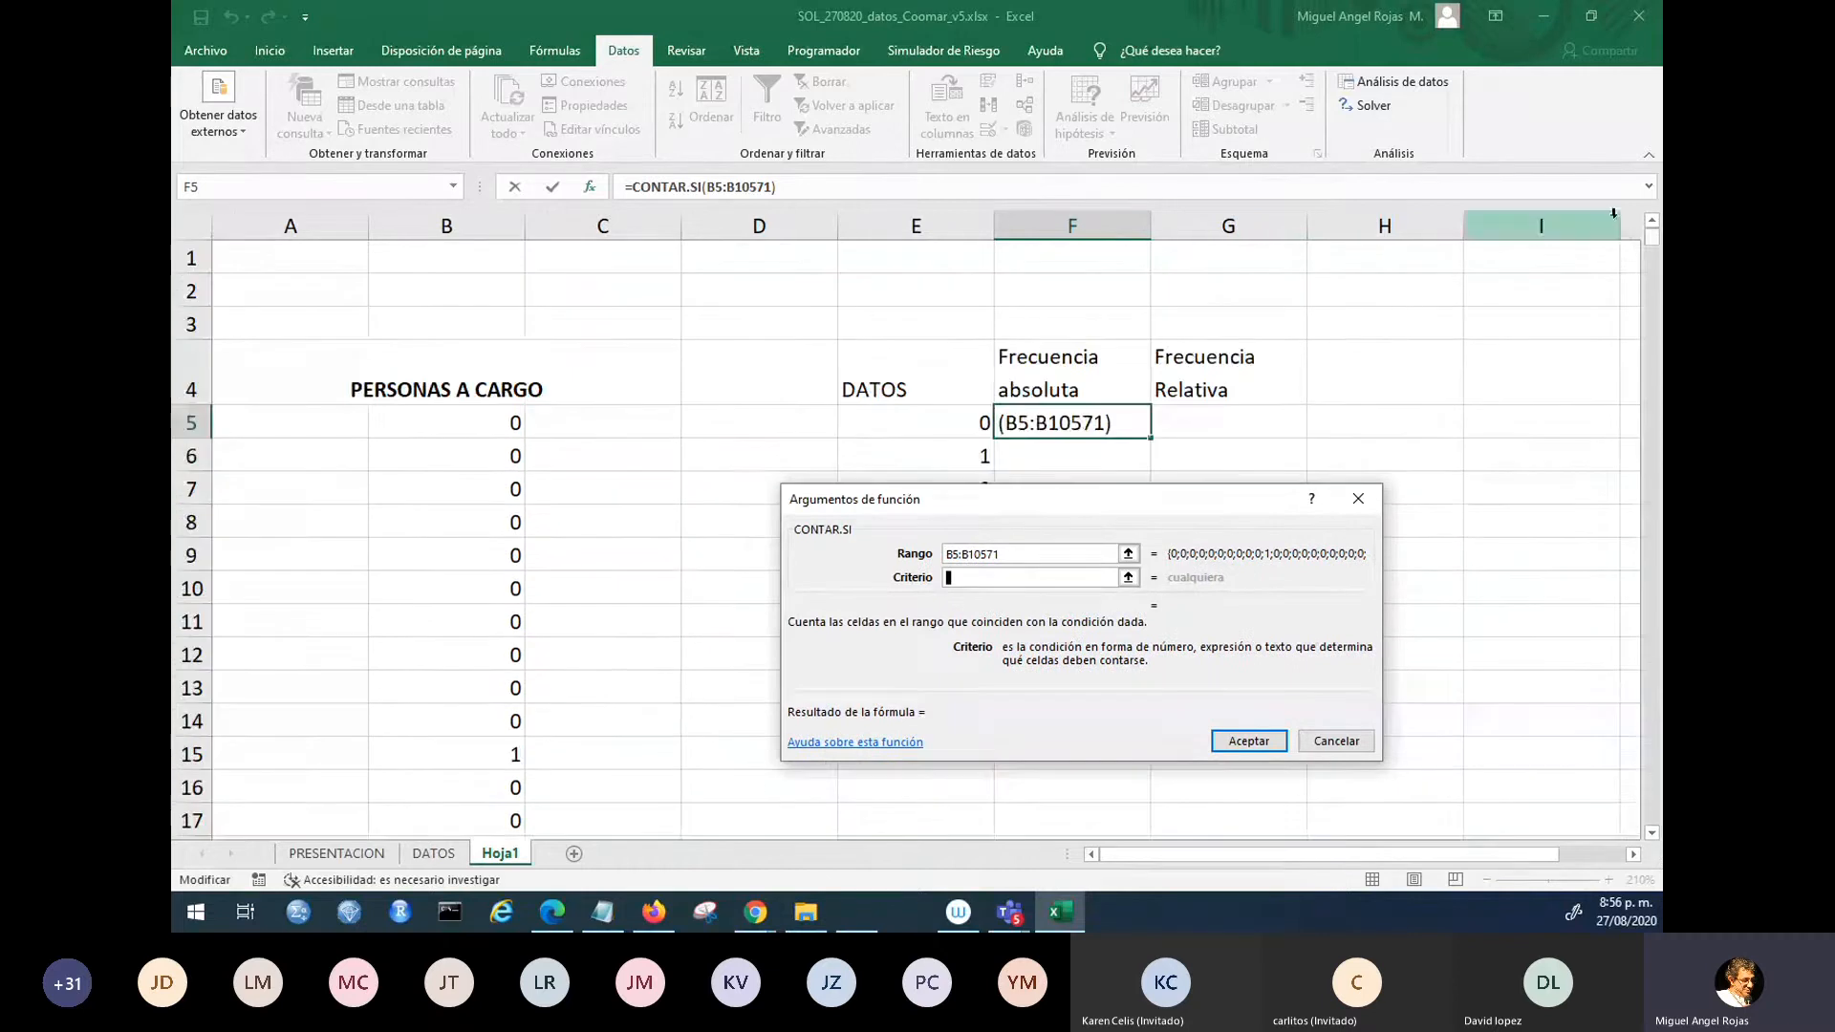
click(955, 424)
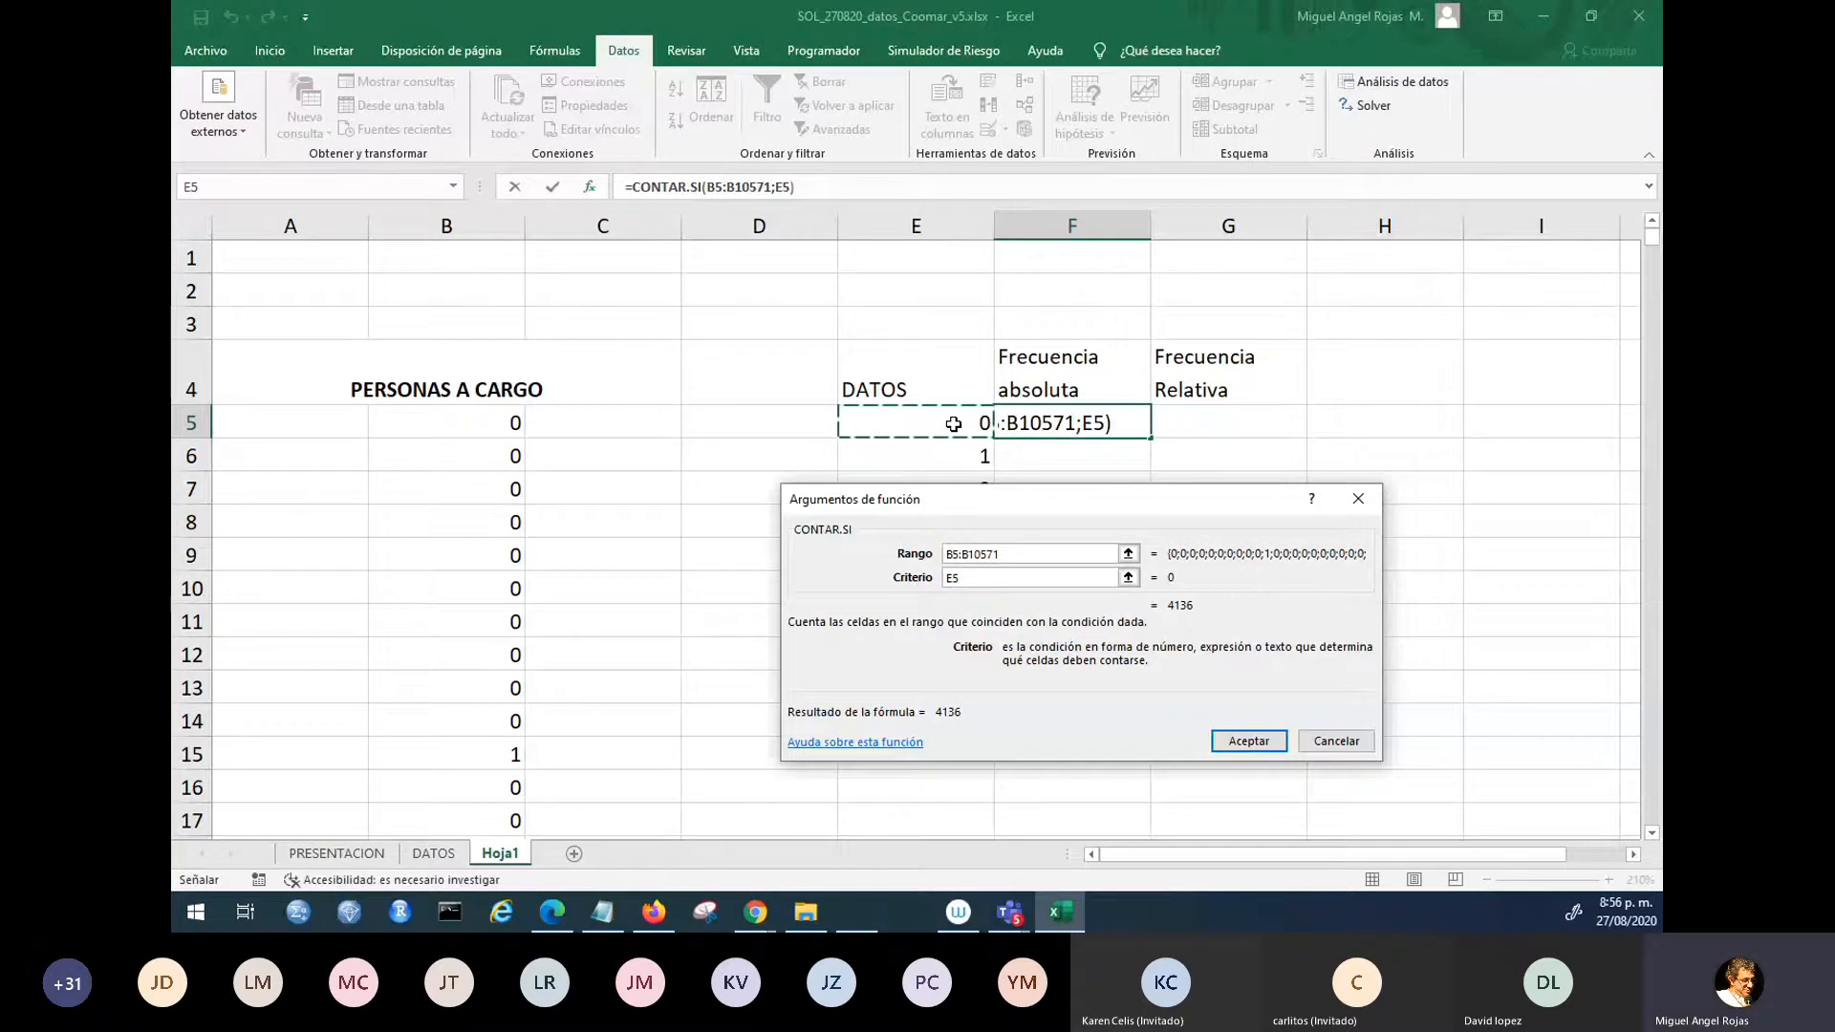
click(1248, 741)
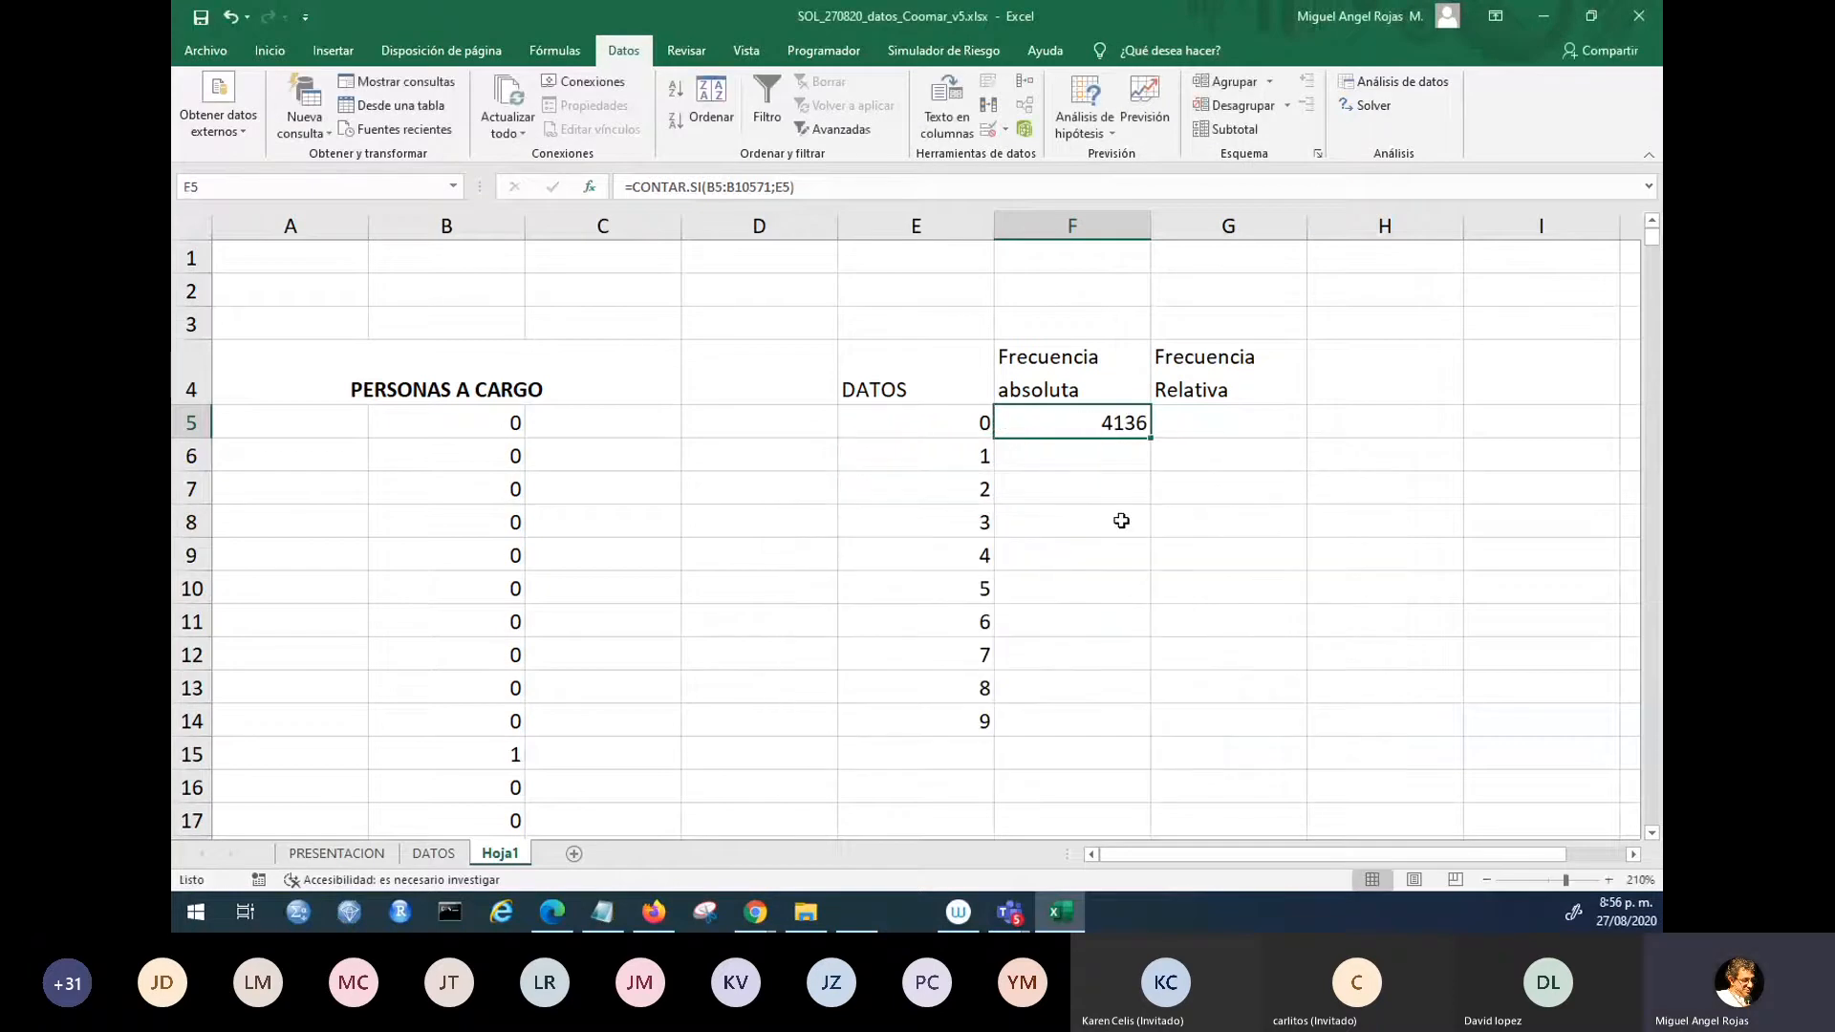
- Inspect the CONTAR.SI formula in F5 and clear the cell
click(1081, 424)
double_click(1081, 424)
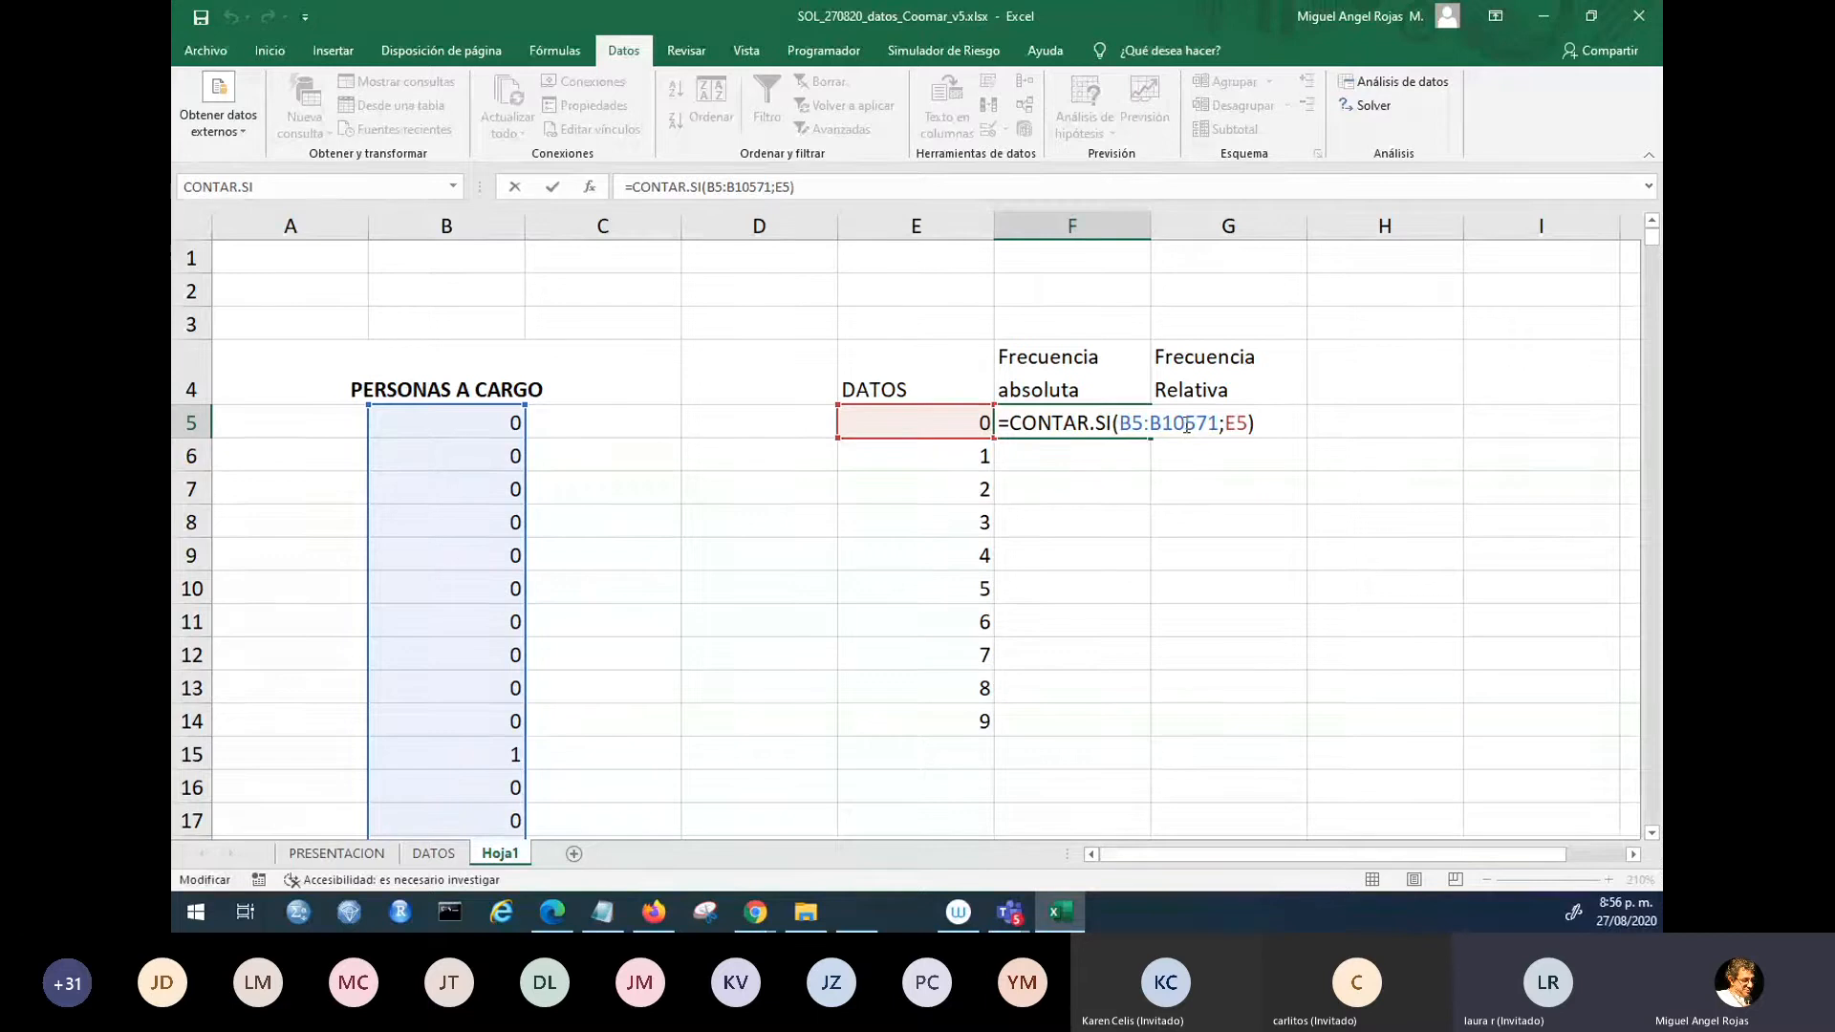
key(ctrl+Return)
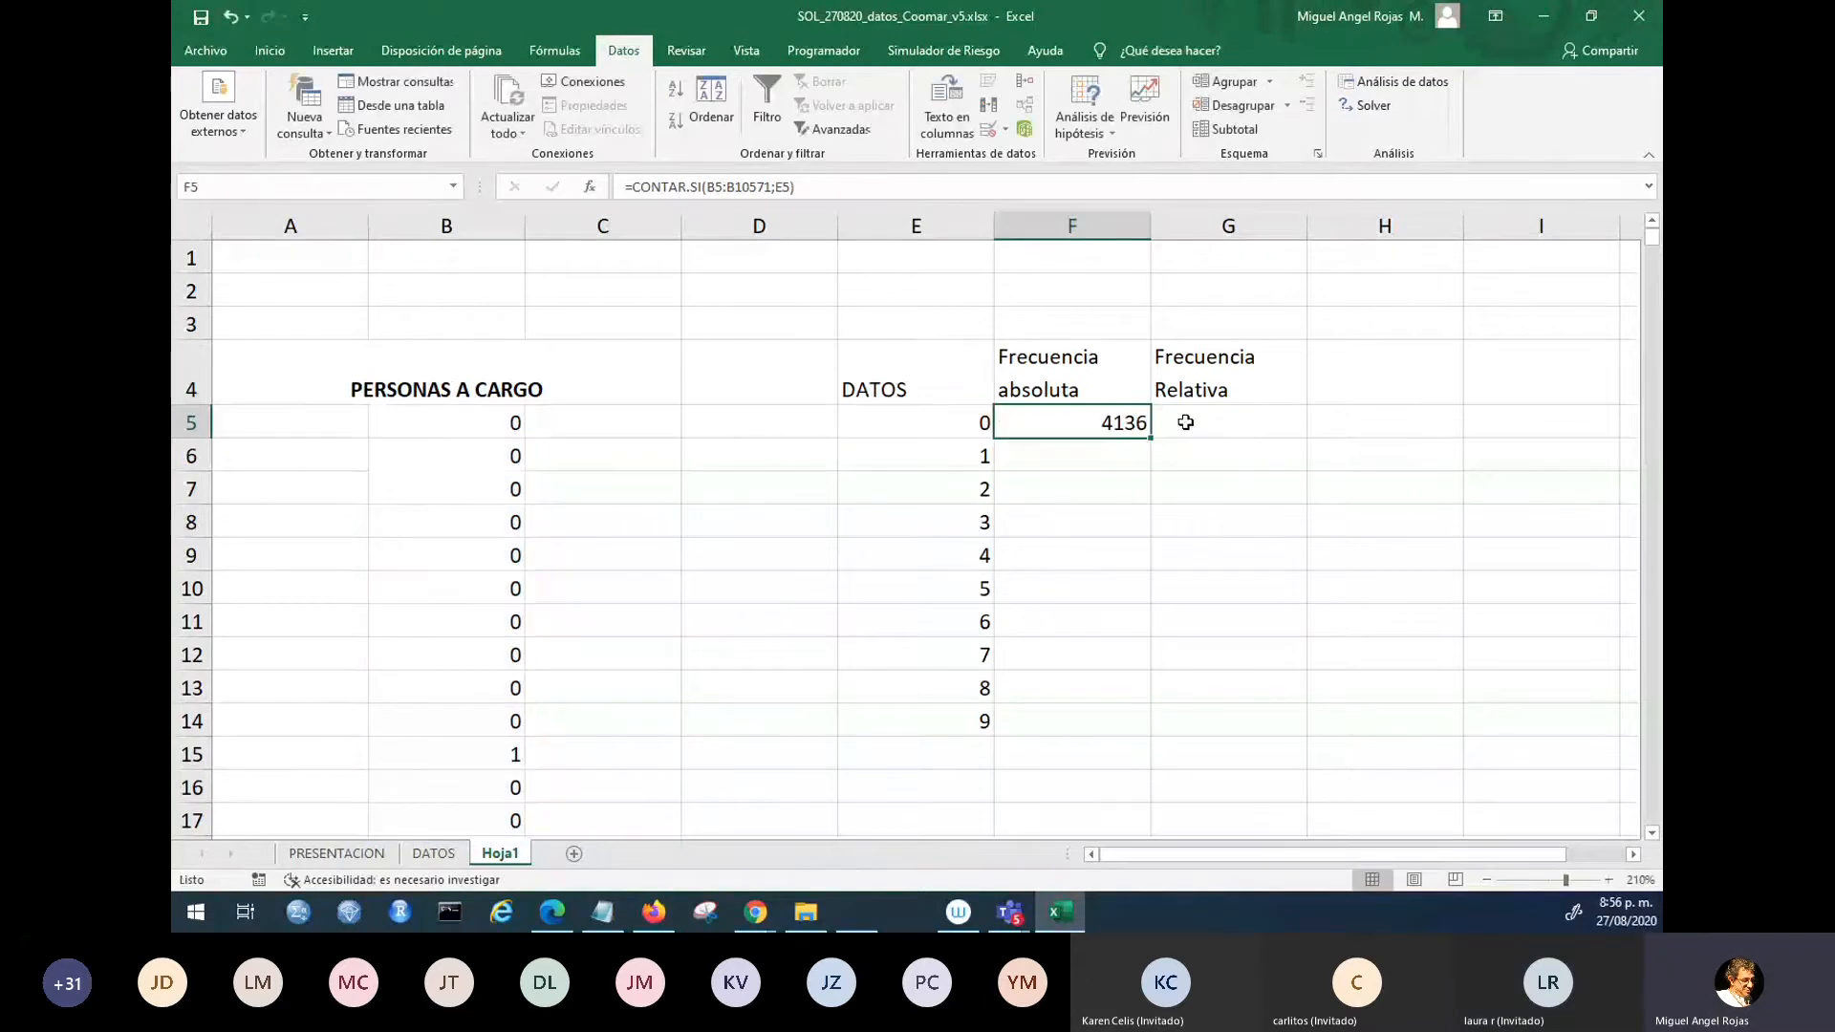
key(Delete)
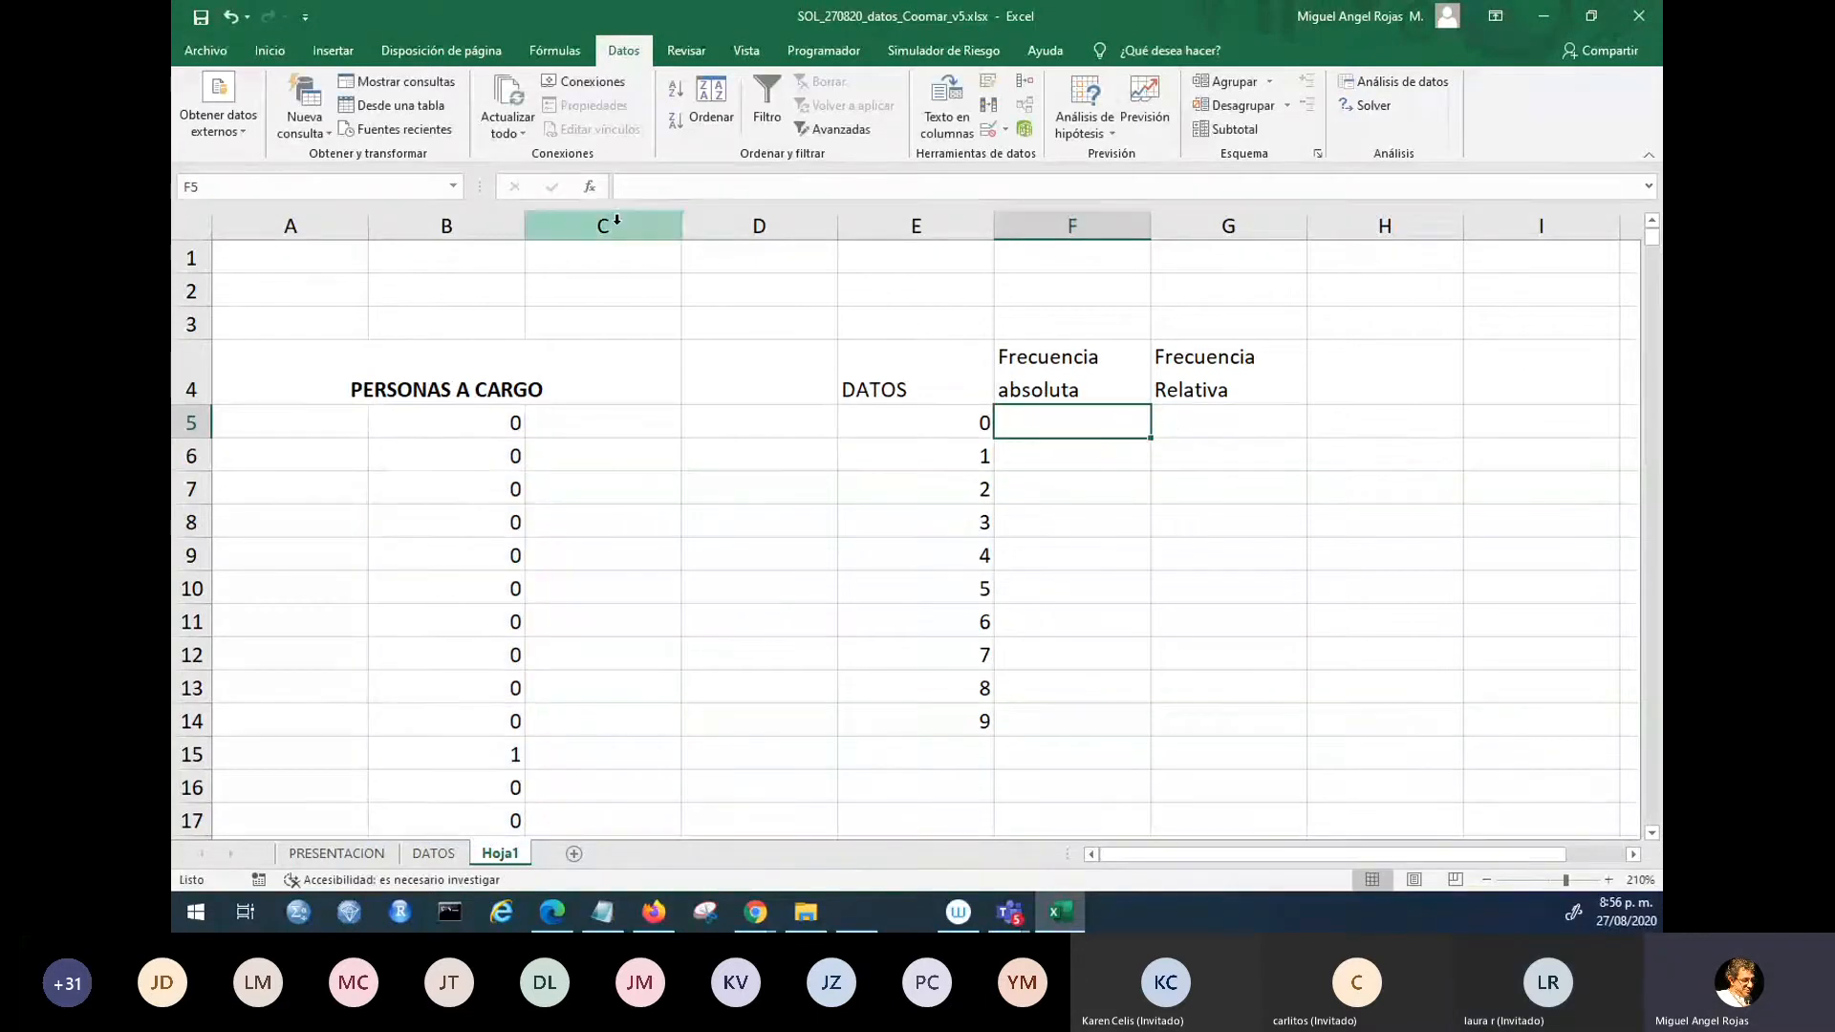
click(591, 189)
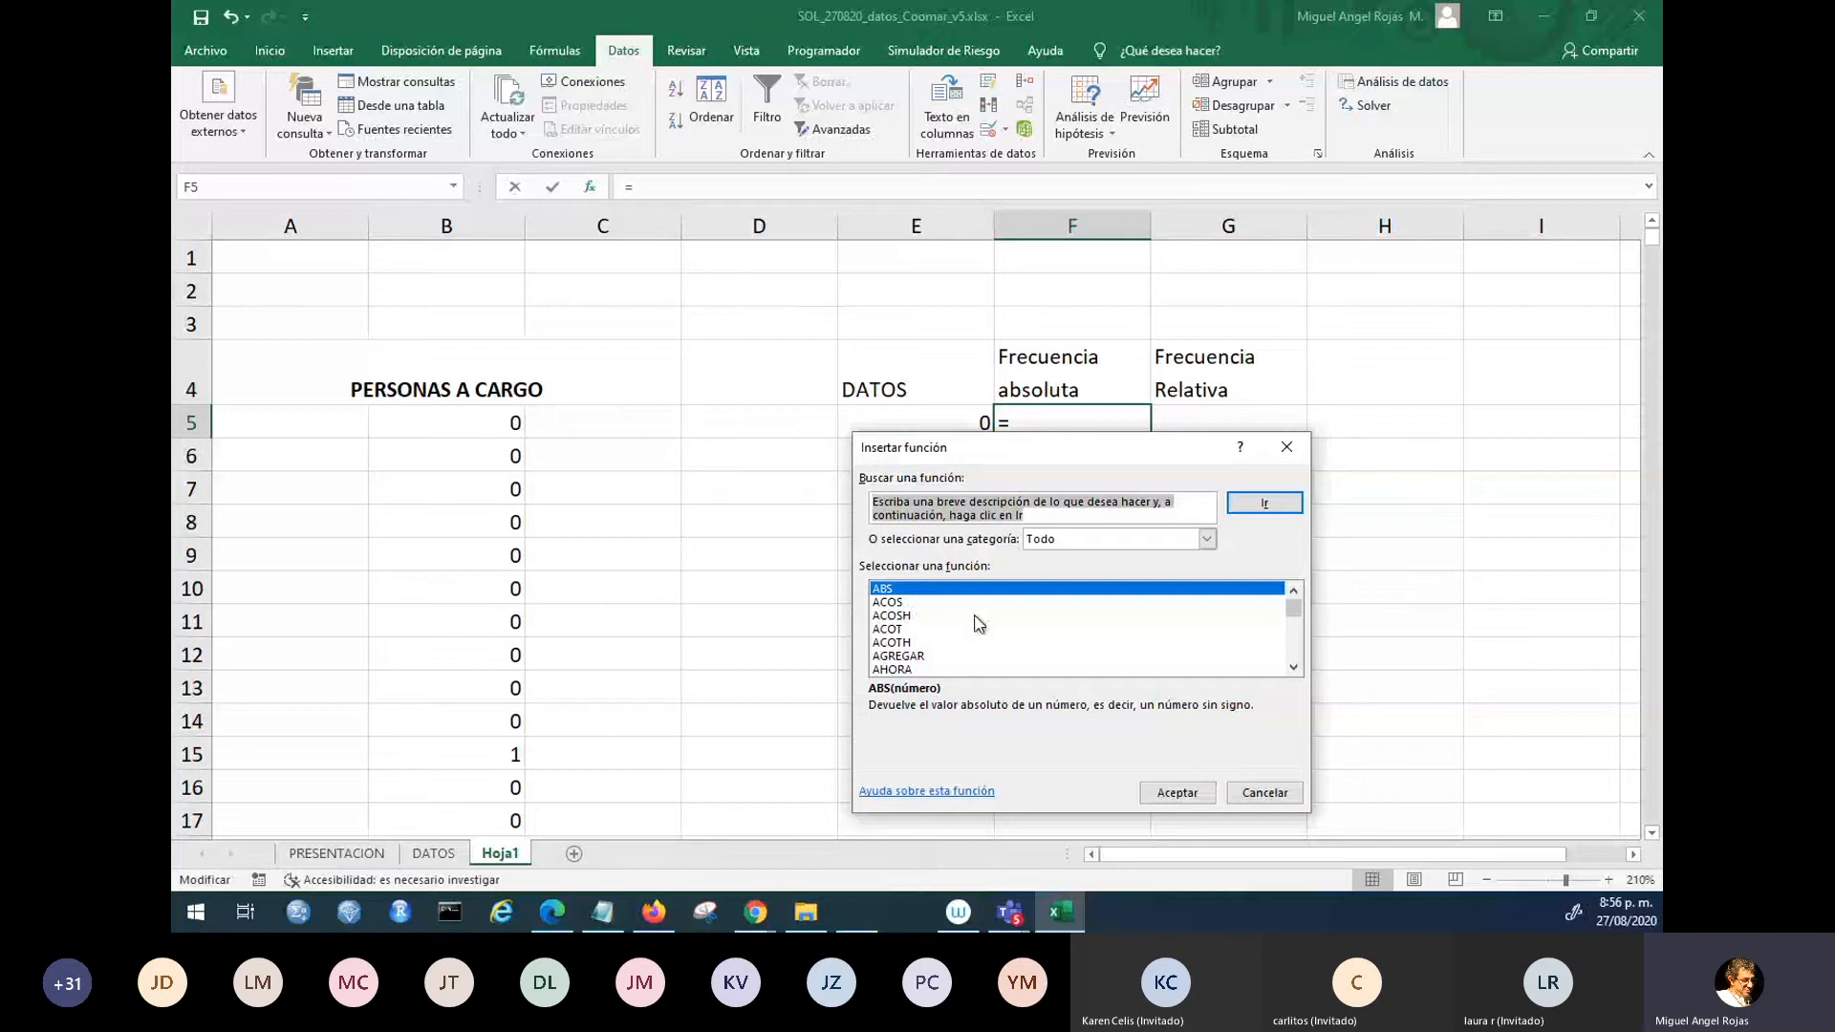
click(898, 619)
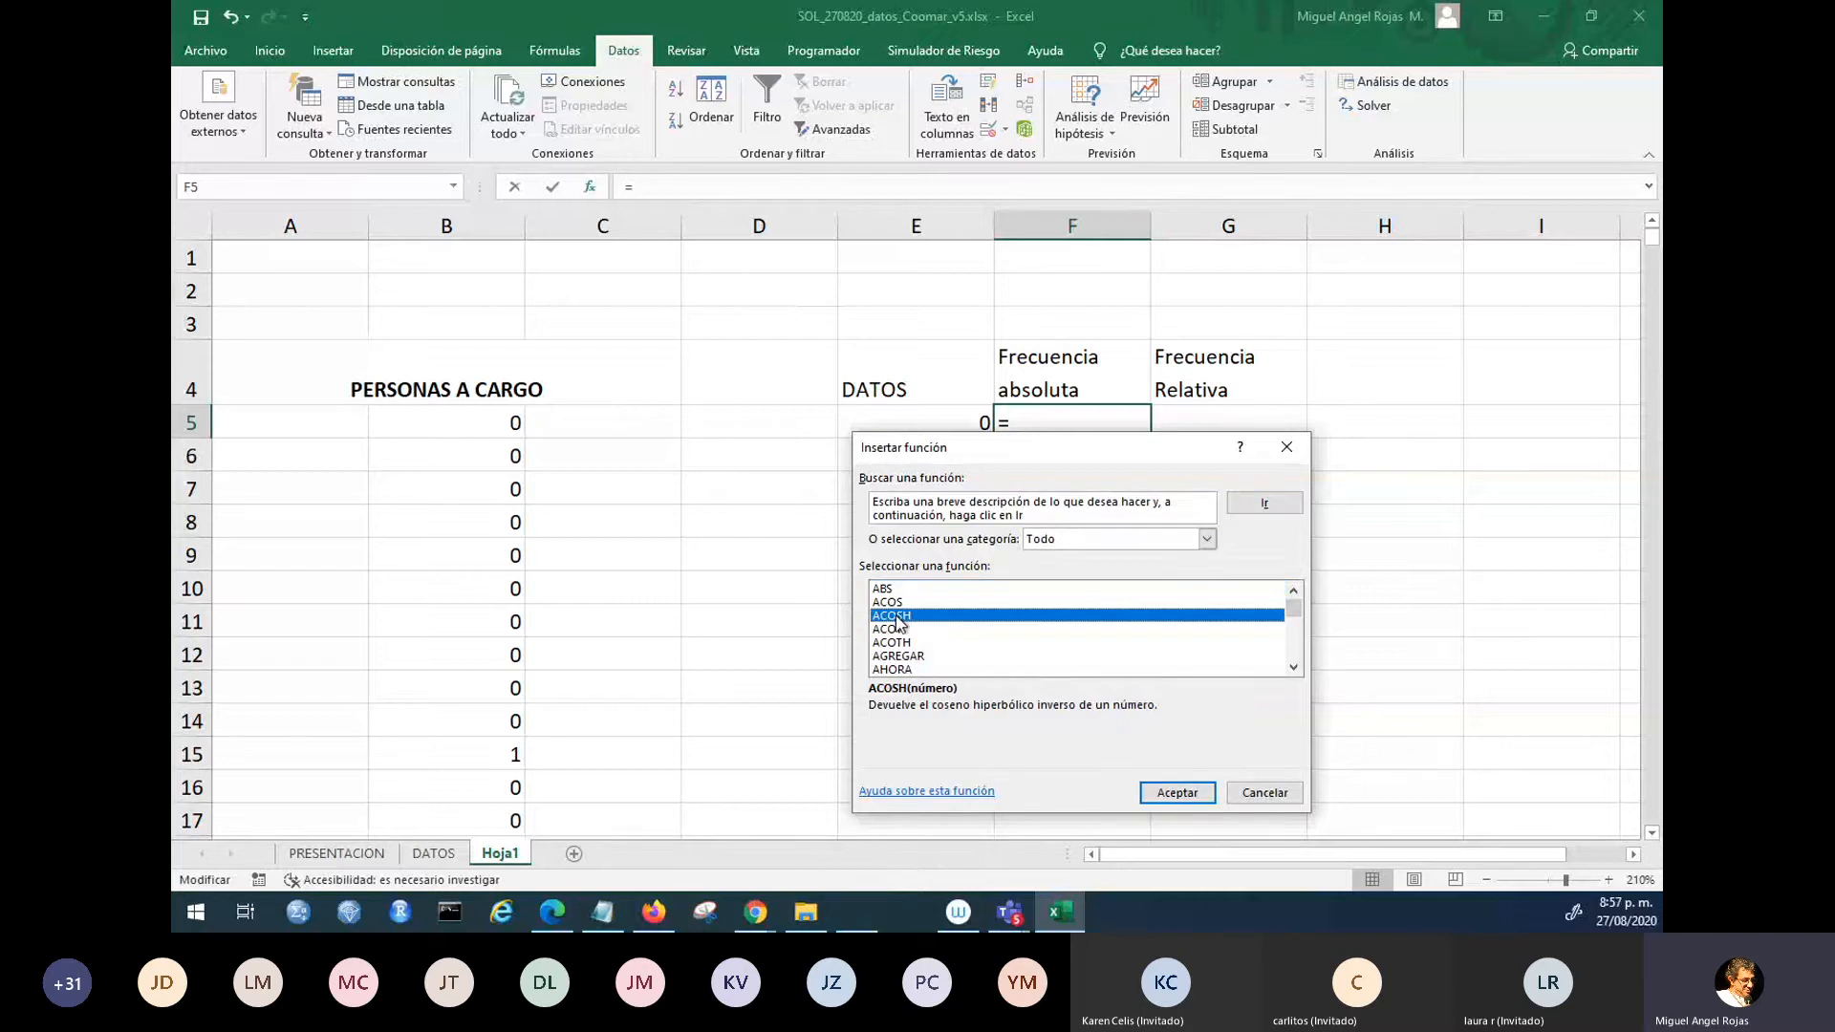
key(c)
scroll(908, 623, down, 3)
scroll(913, 636, down, 4)
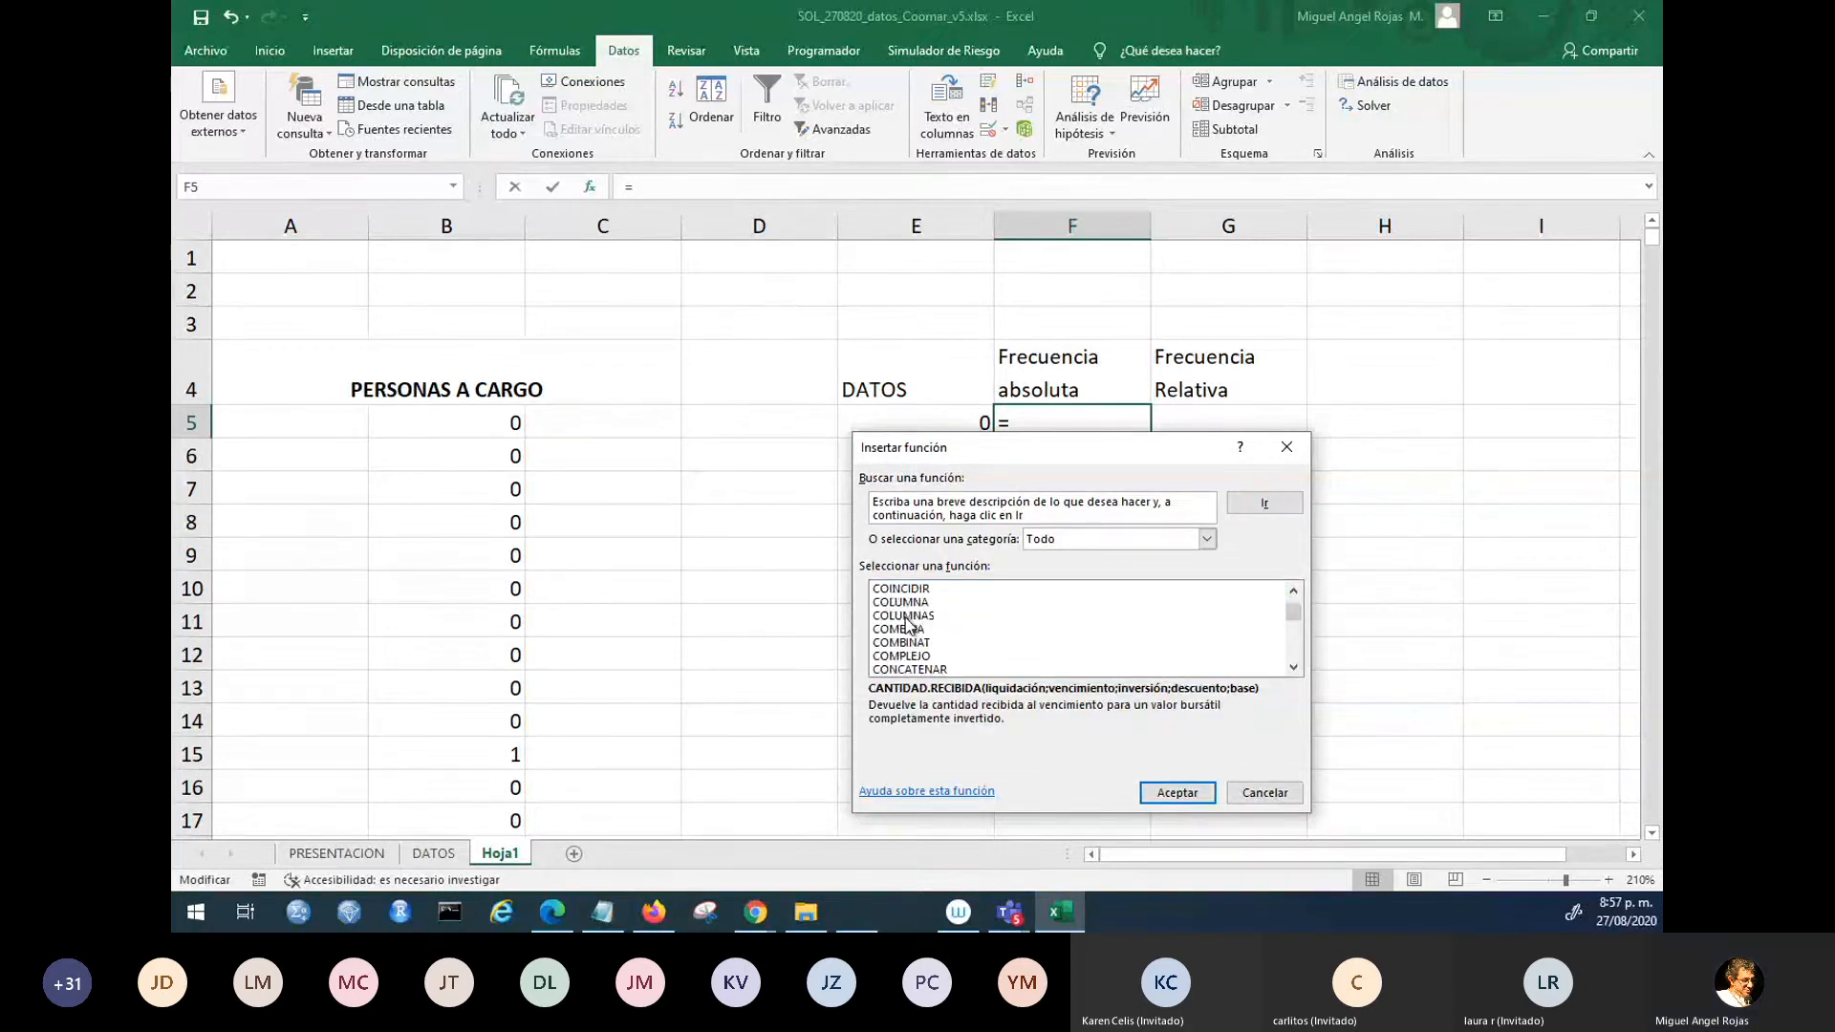
double_click(917, 630)
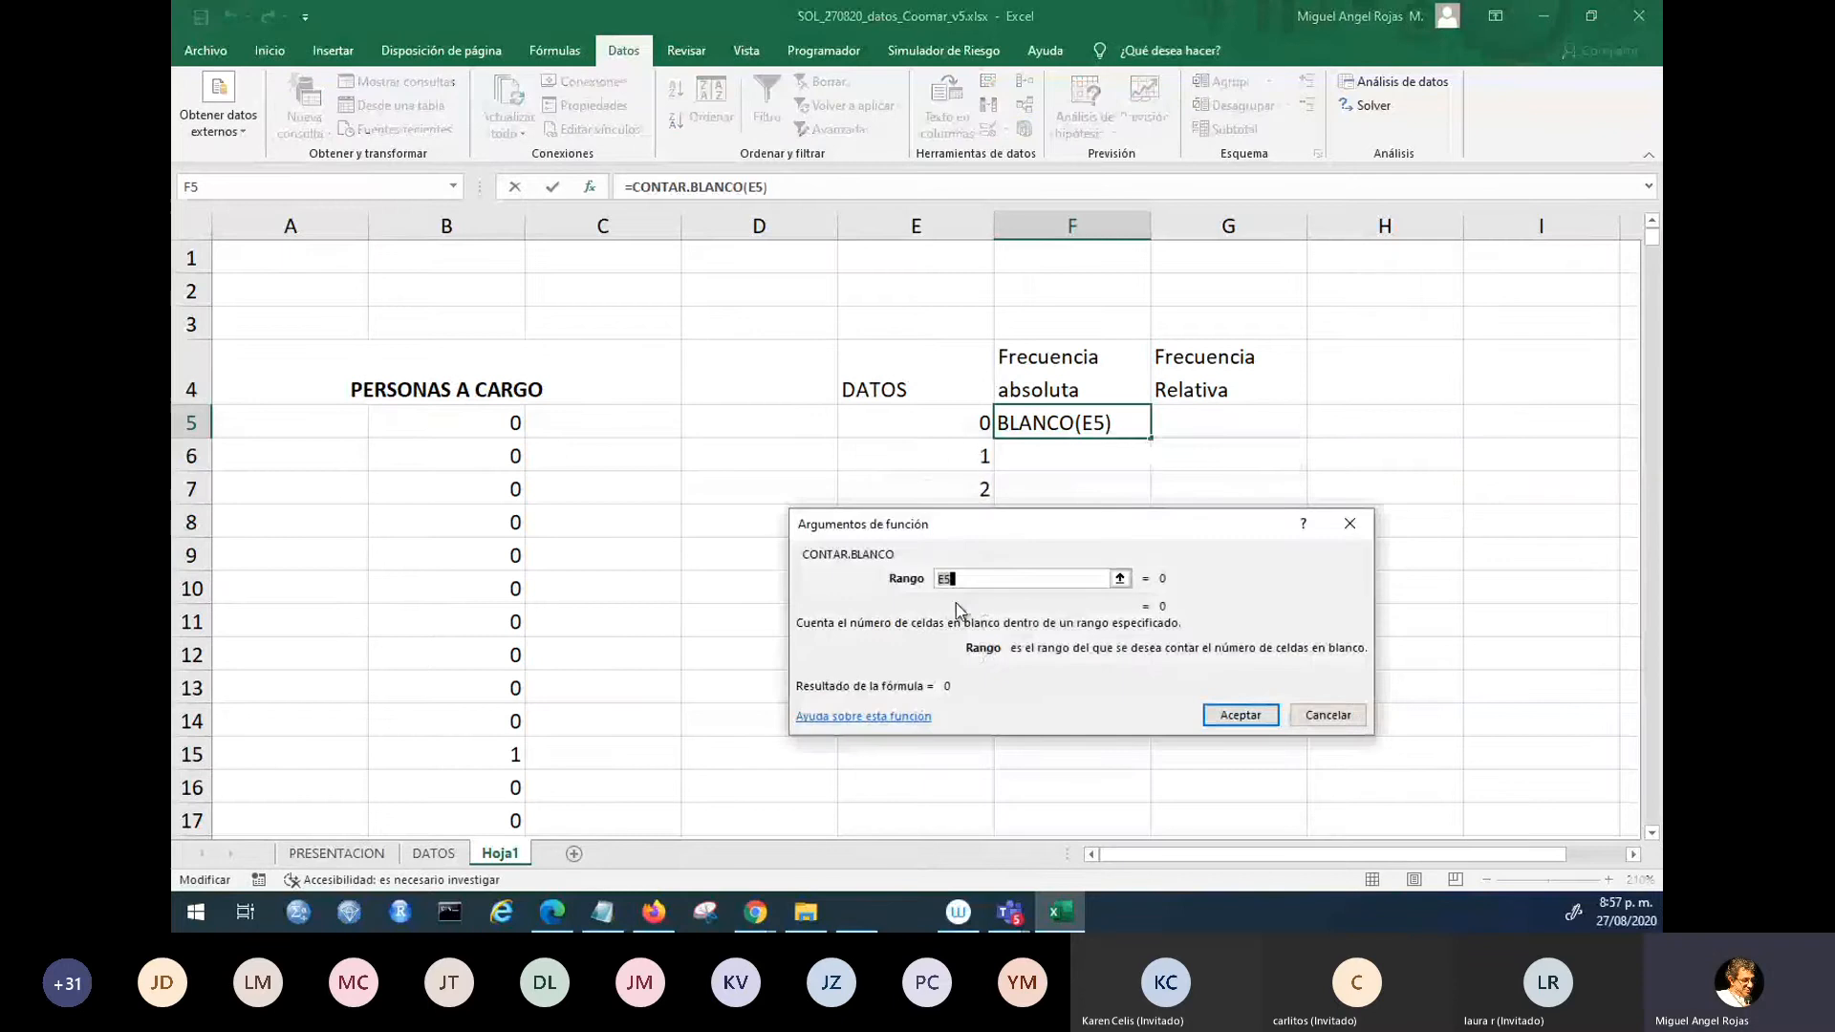
click(1328, 714)
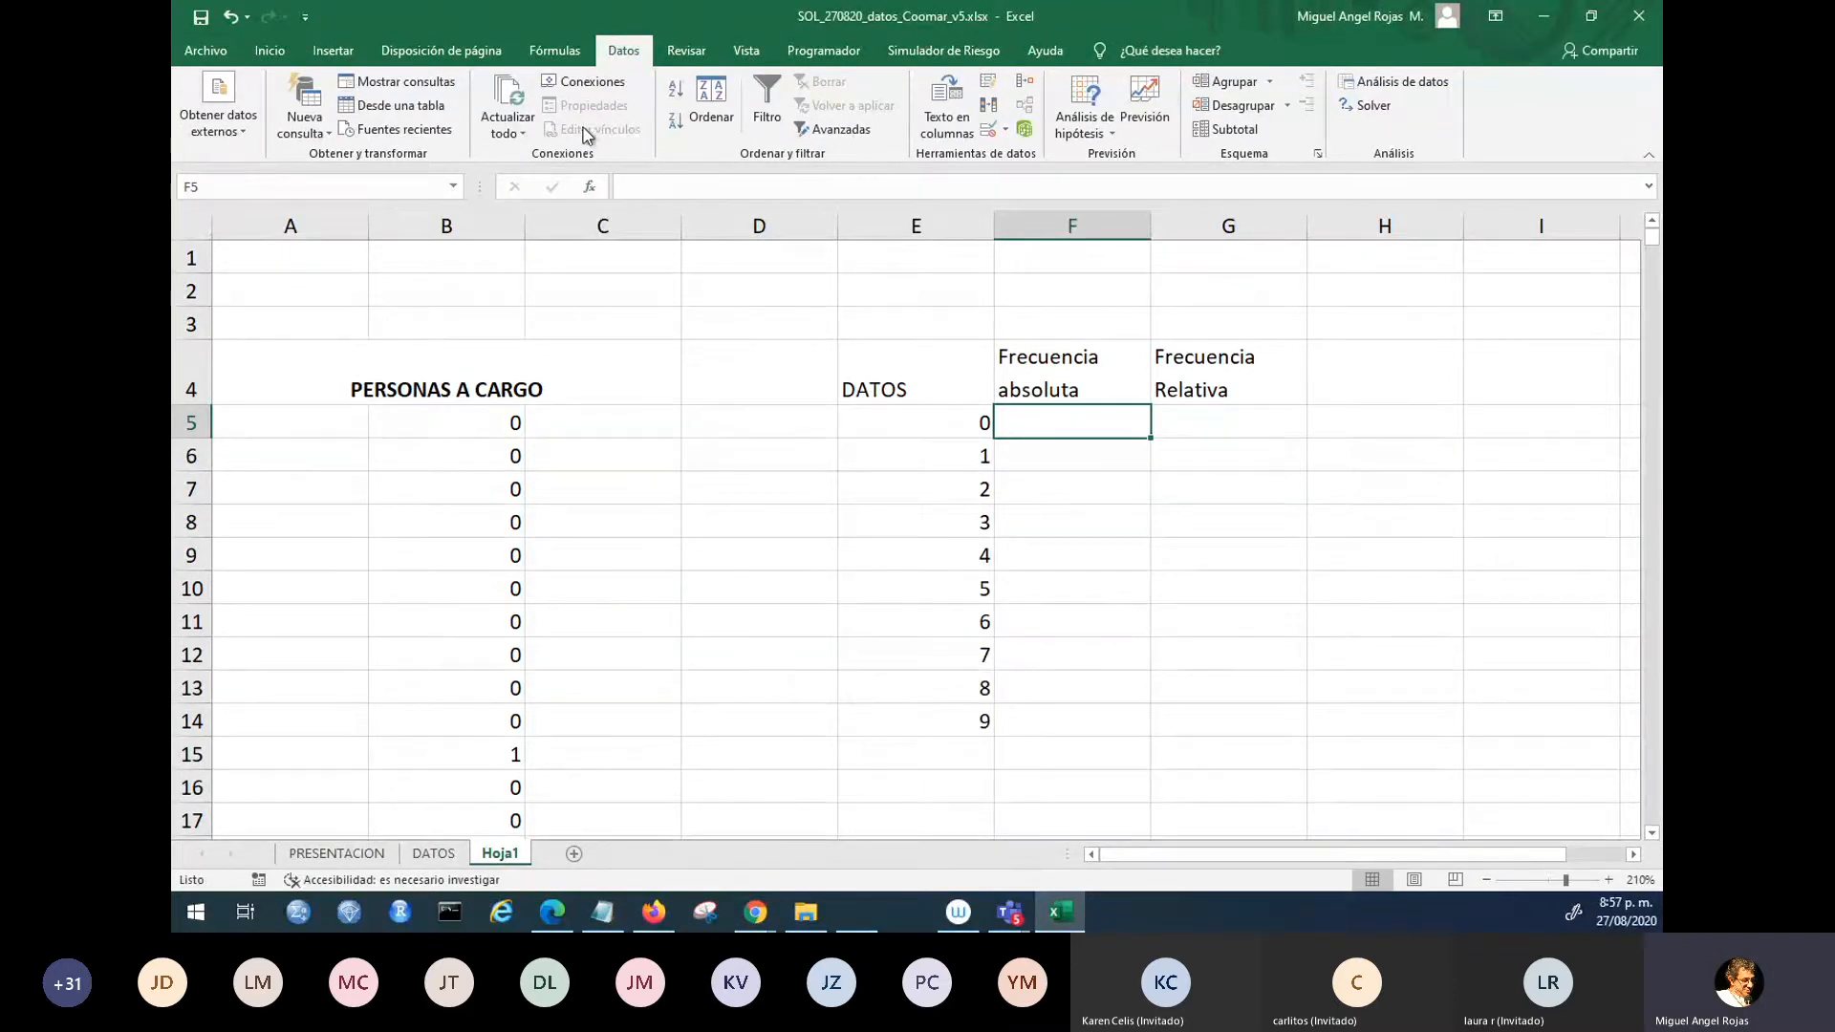
- Start a CONTAR.SI function in the empty cell F5 under Frecuencia absoluta
click(591, 189)
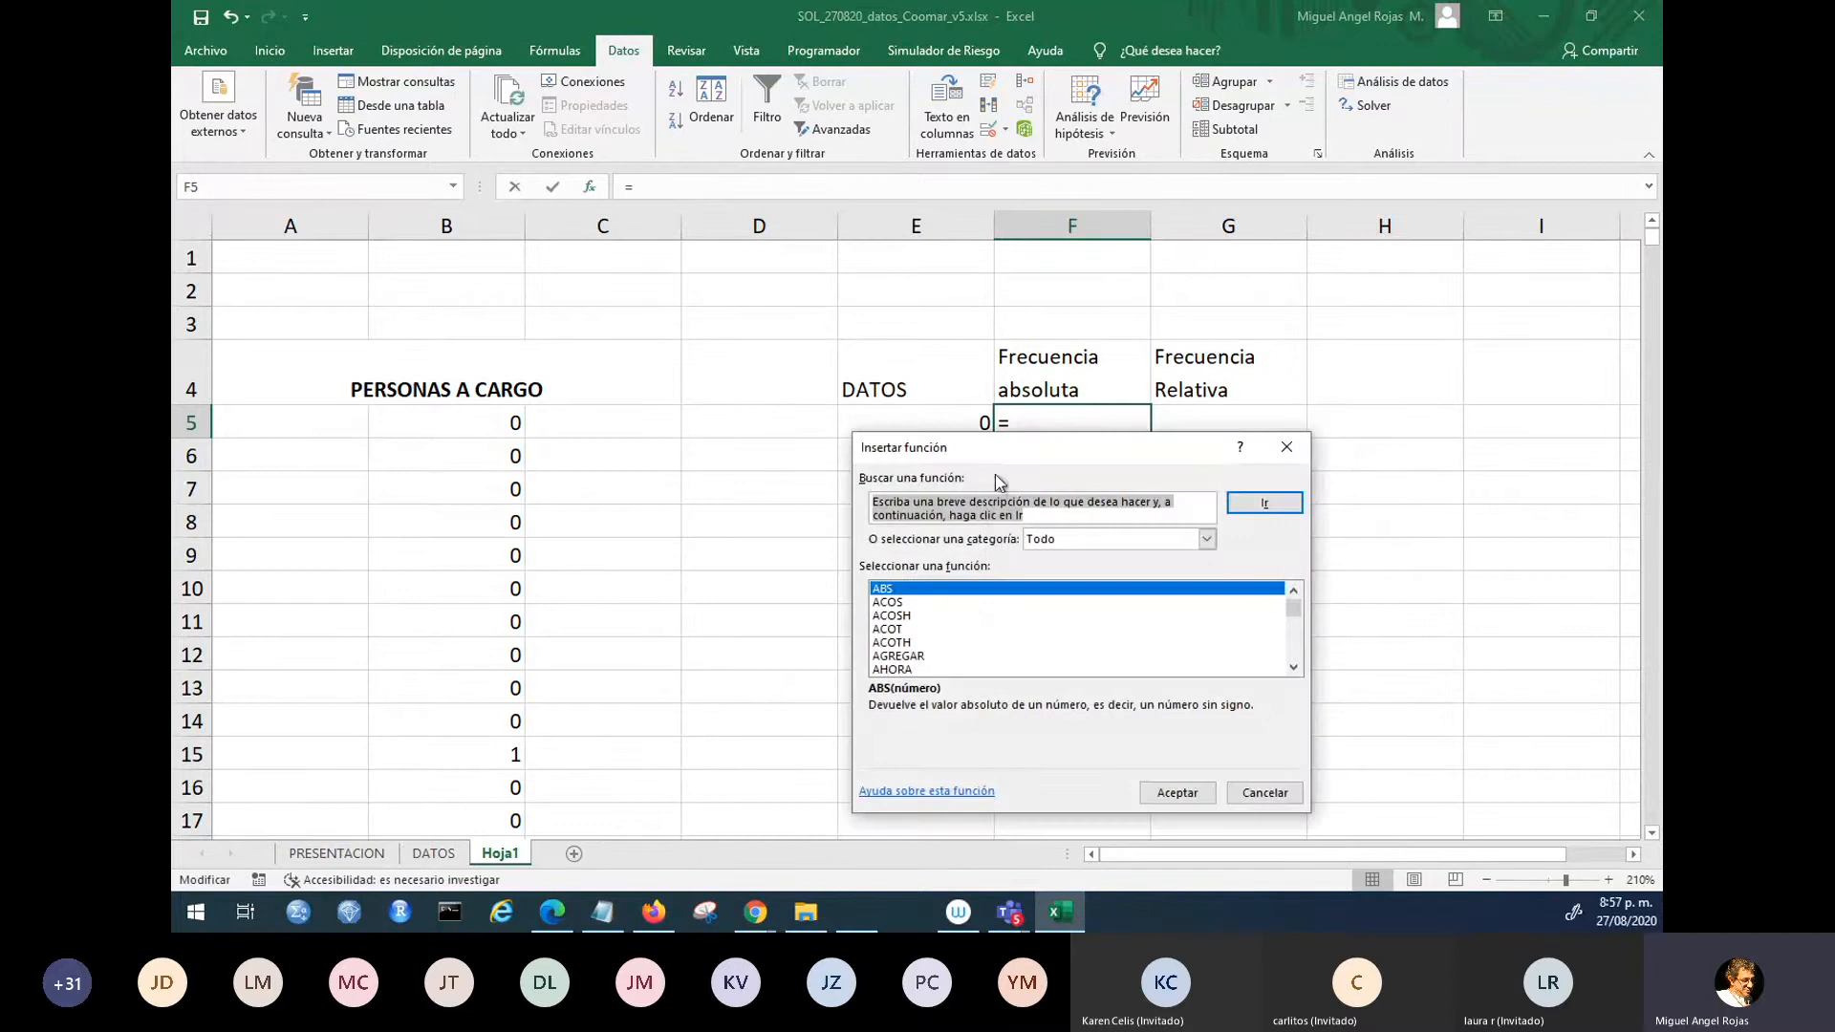
scroll(860, 631, down, 3)
click(899, 629)
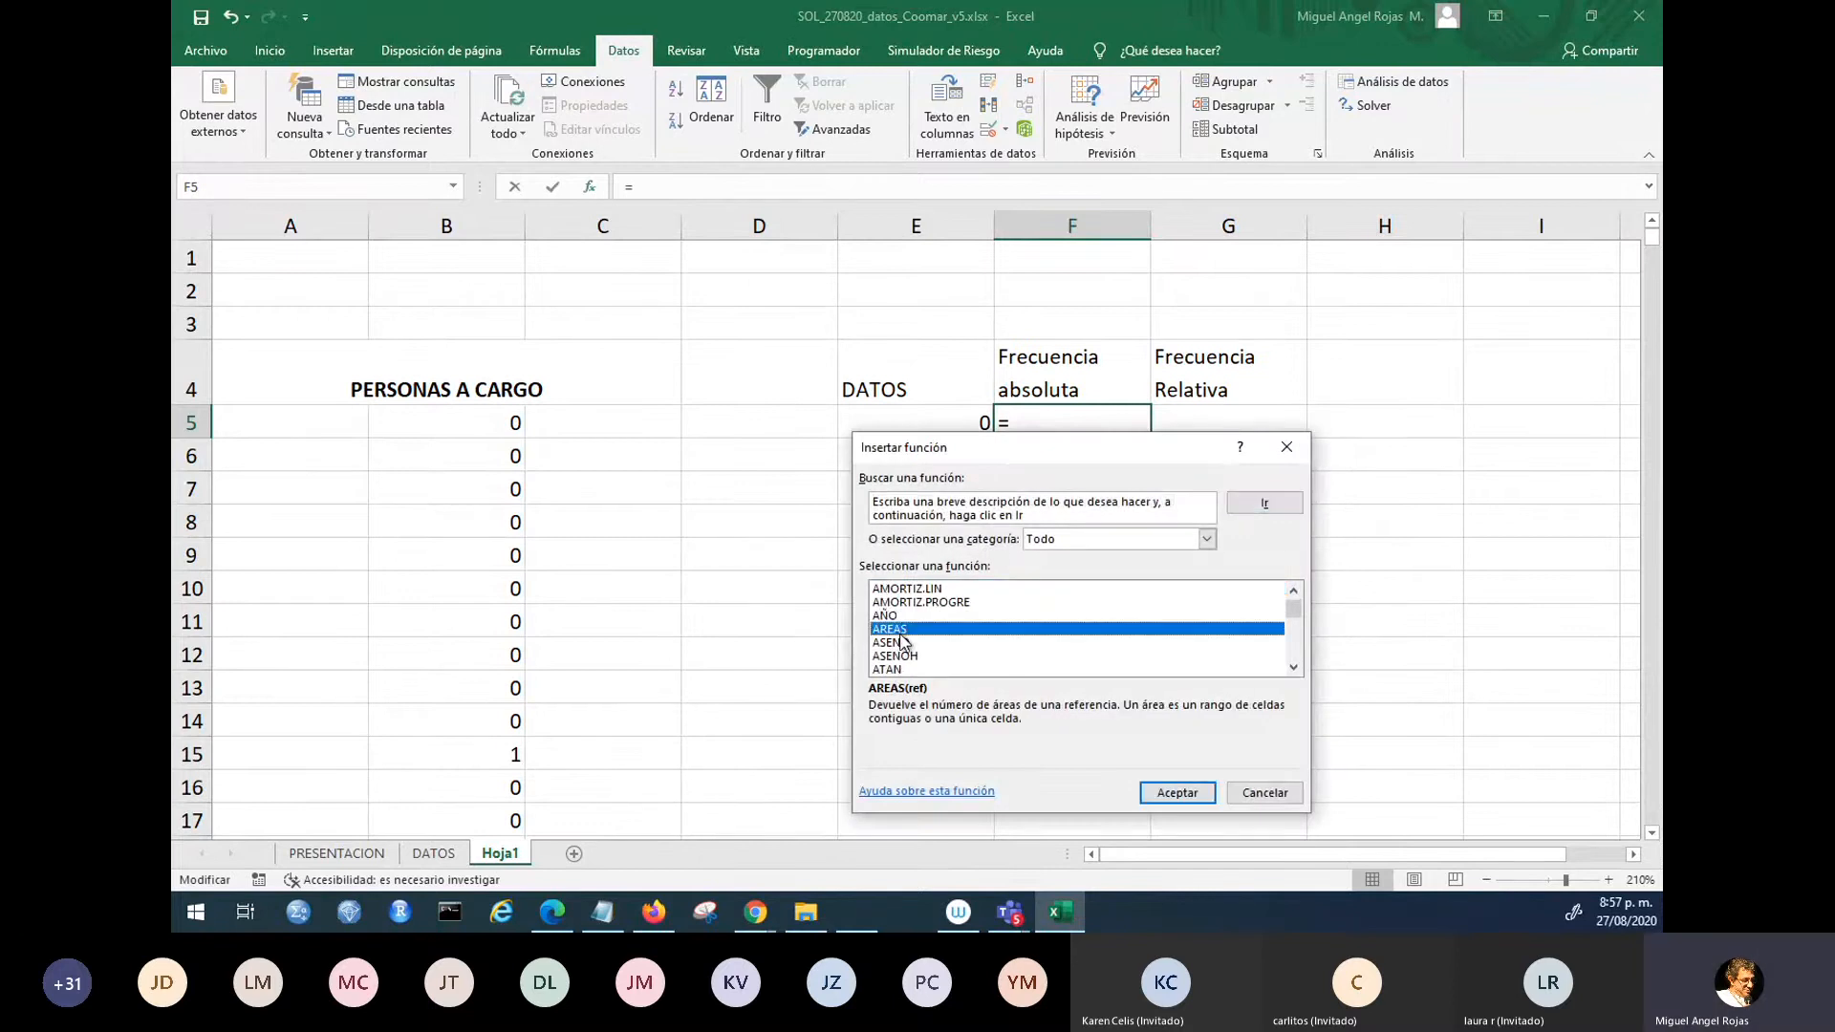
key(c)
scroll(908, 638, down, 3)
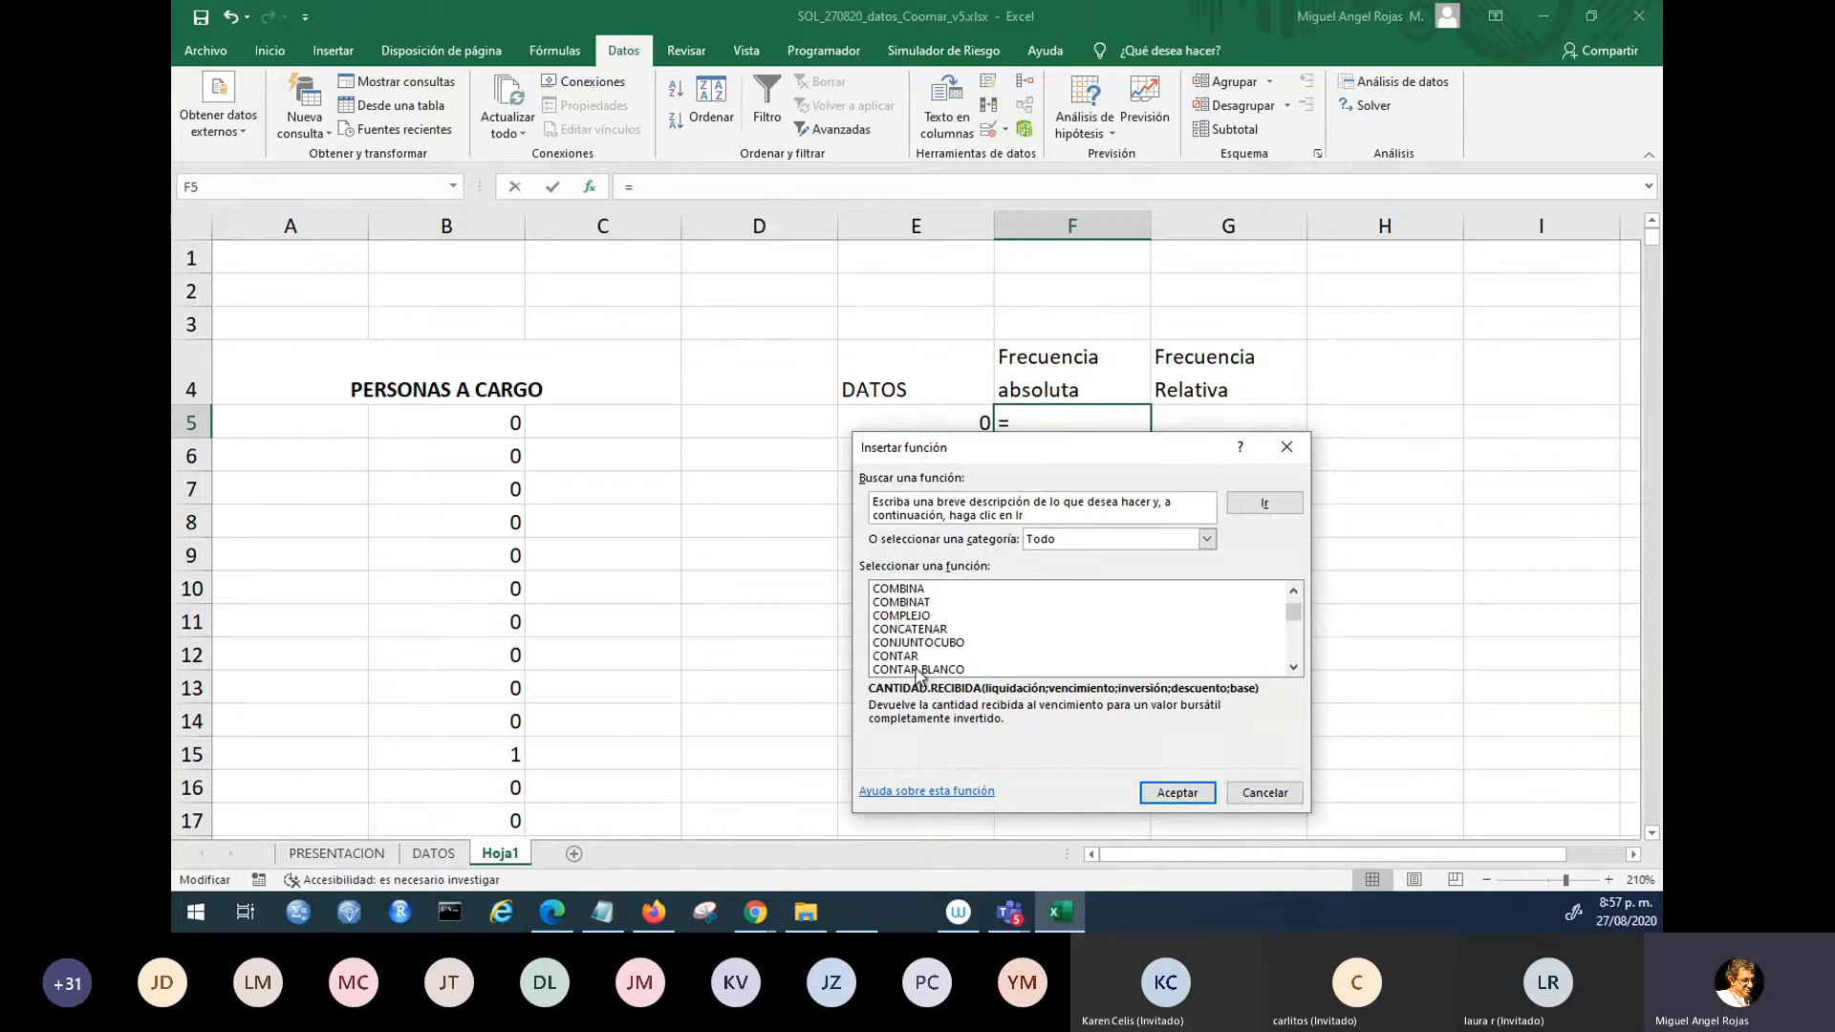
scroll(949, 675, down, 2)
double_click(923, 643)
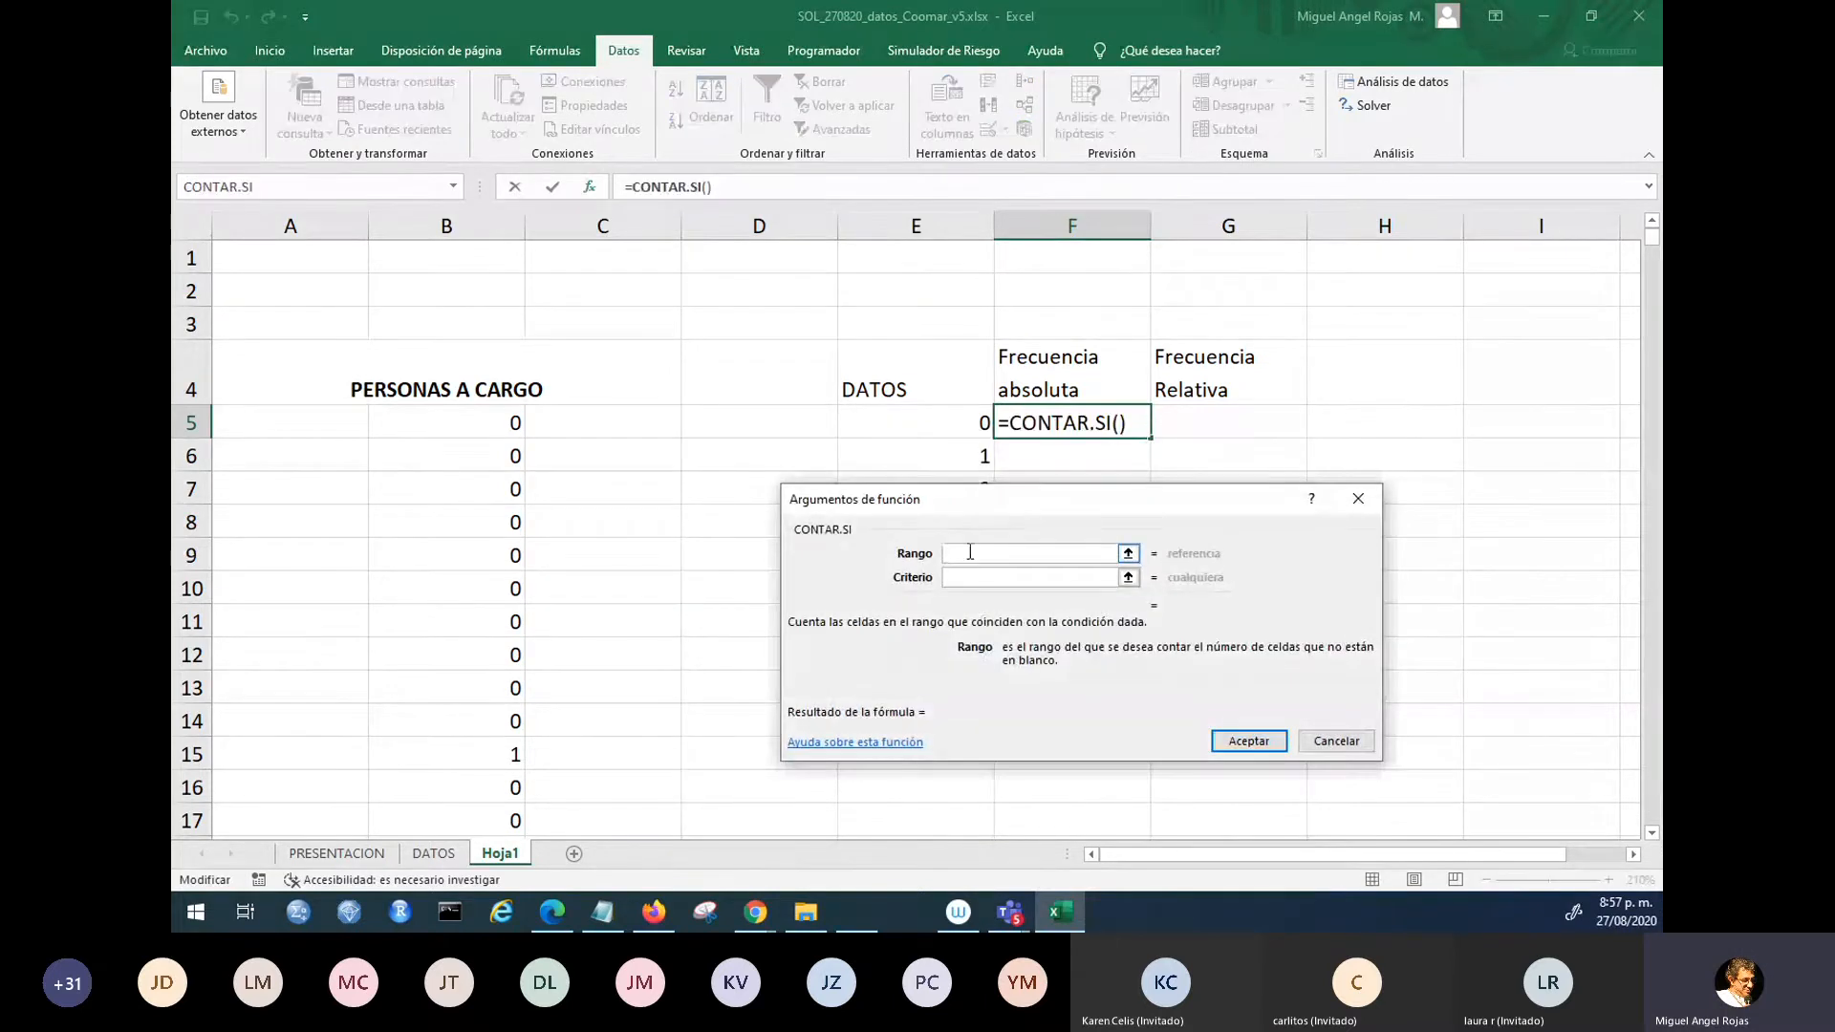
- Set the function's range to B5:B10571 and its criterion to E5, and accept the formula
click(460, 422)
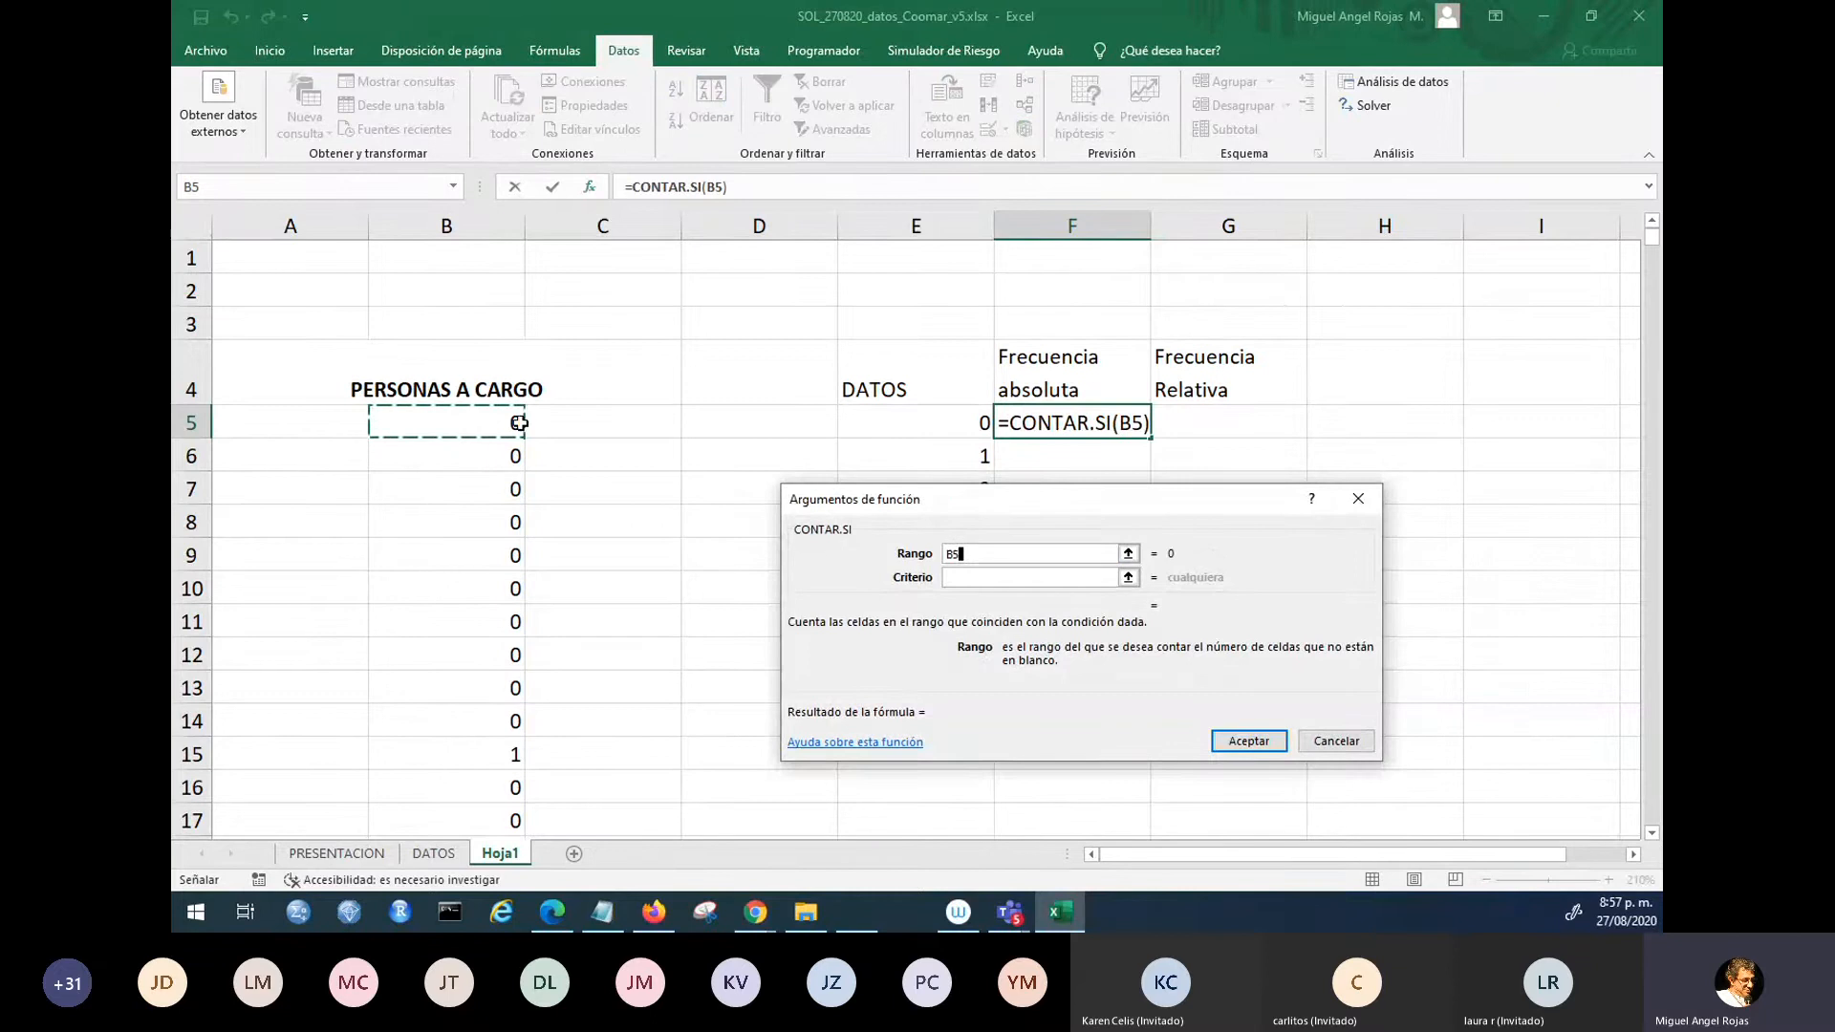
key(ctrl+shift+Down)
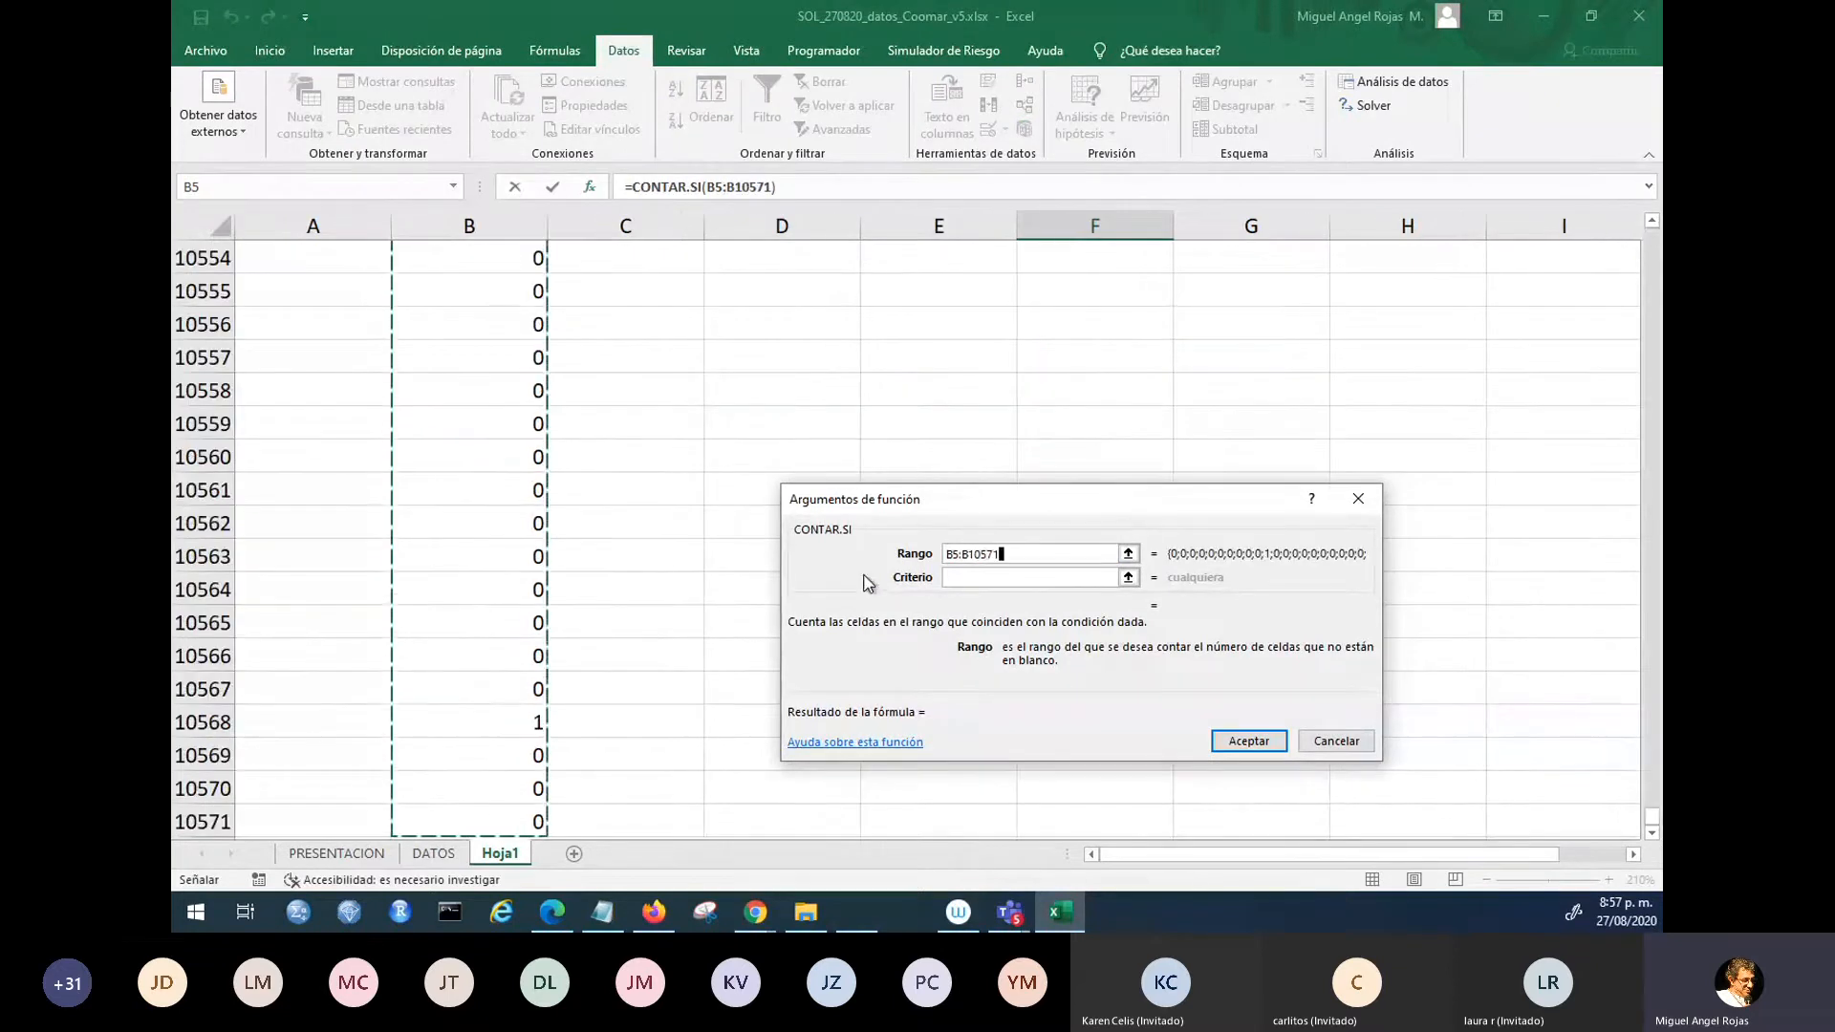
click(963, 577)
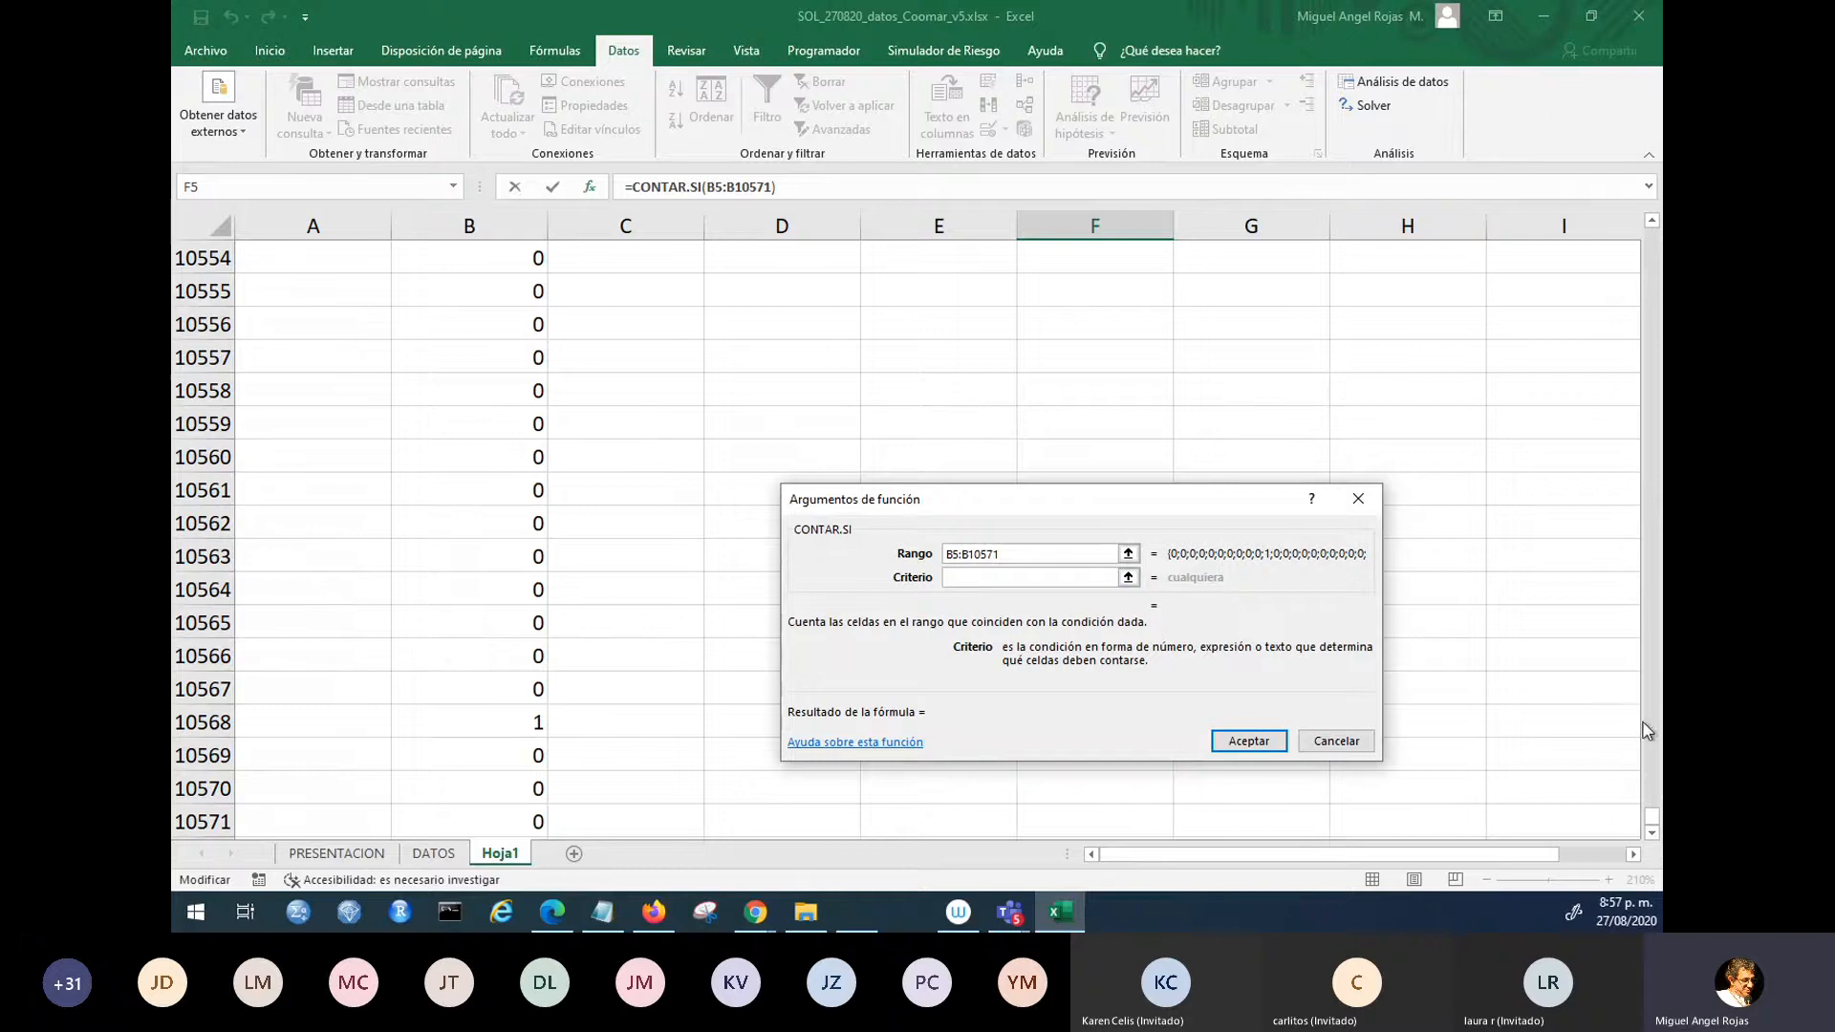
drag(1650, 824, 1651, 231)
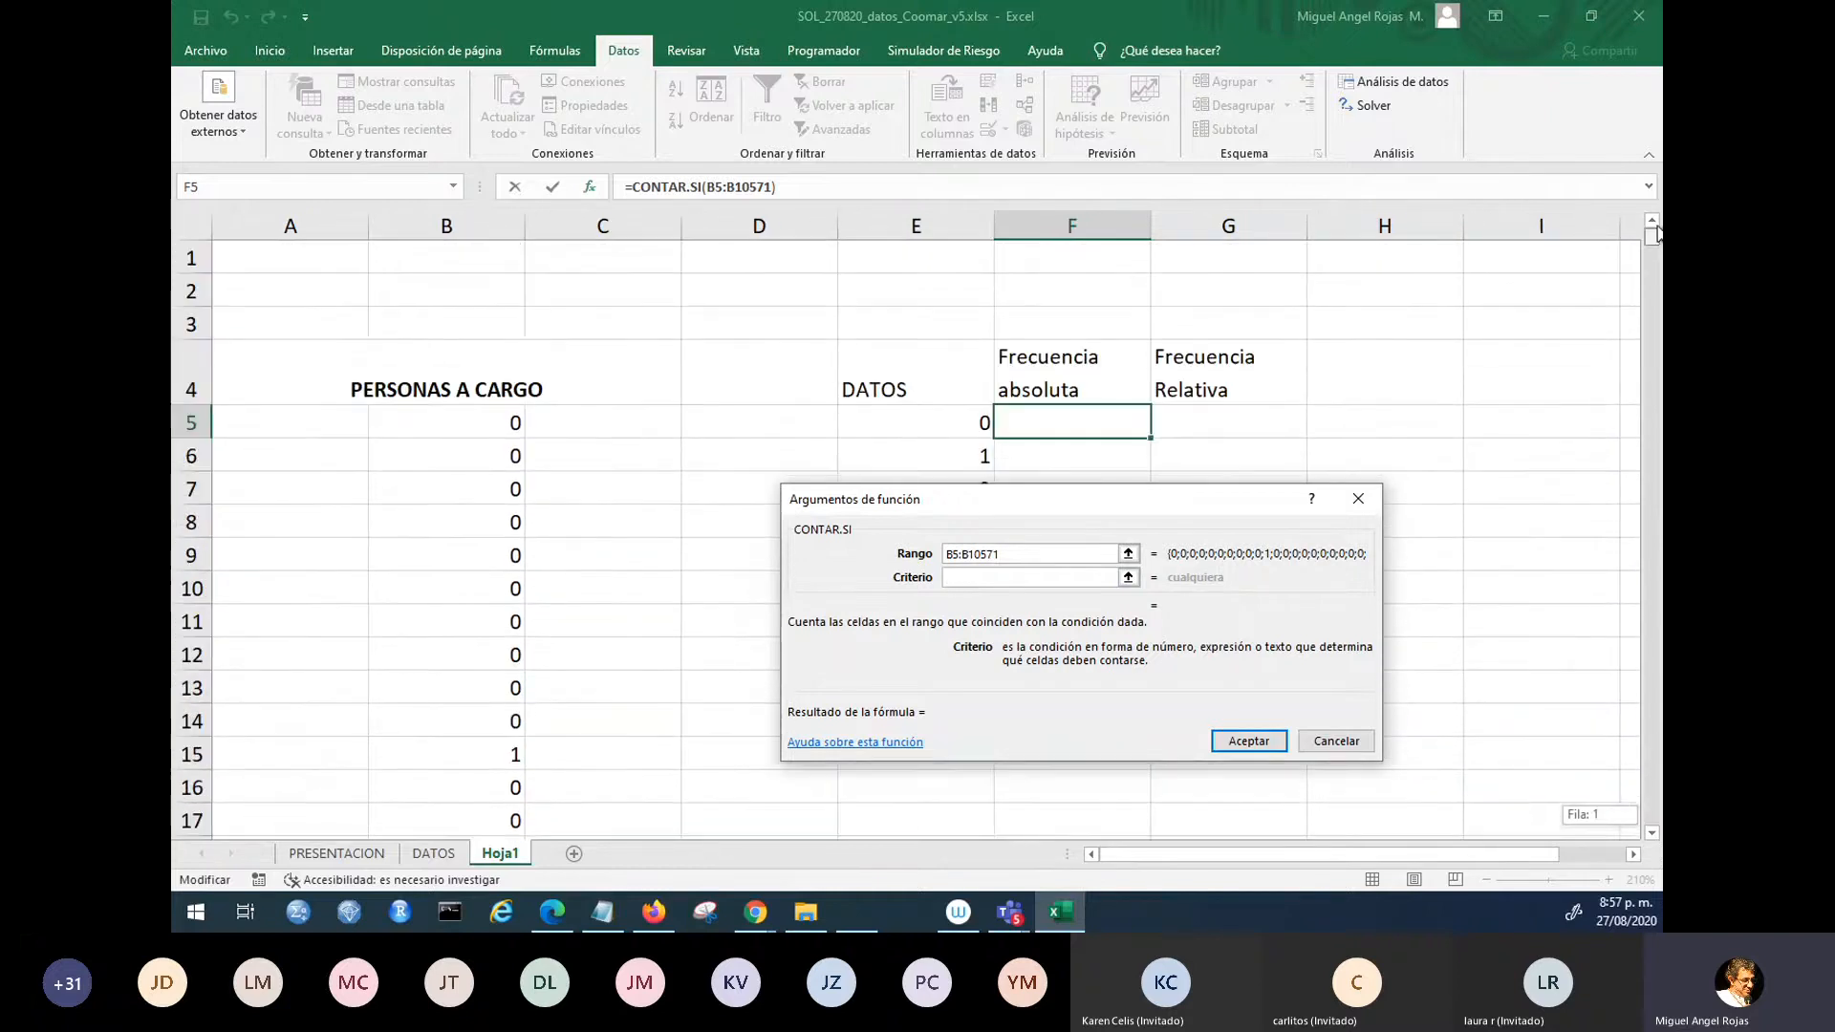
click(929, 430)
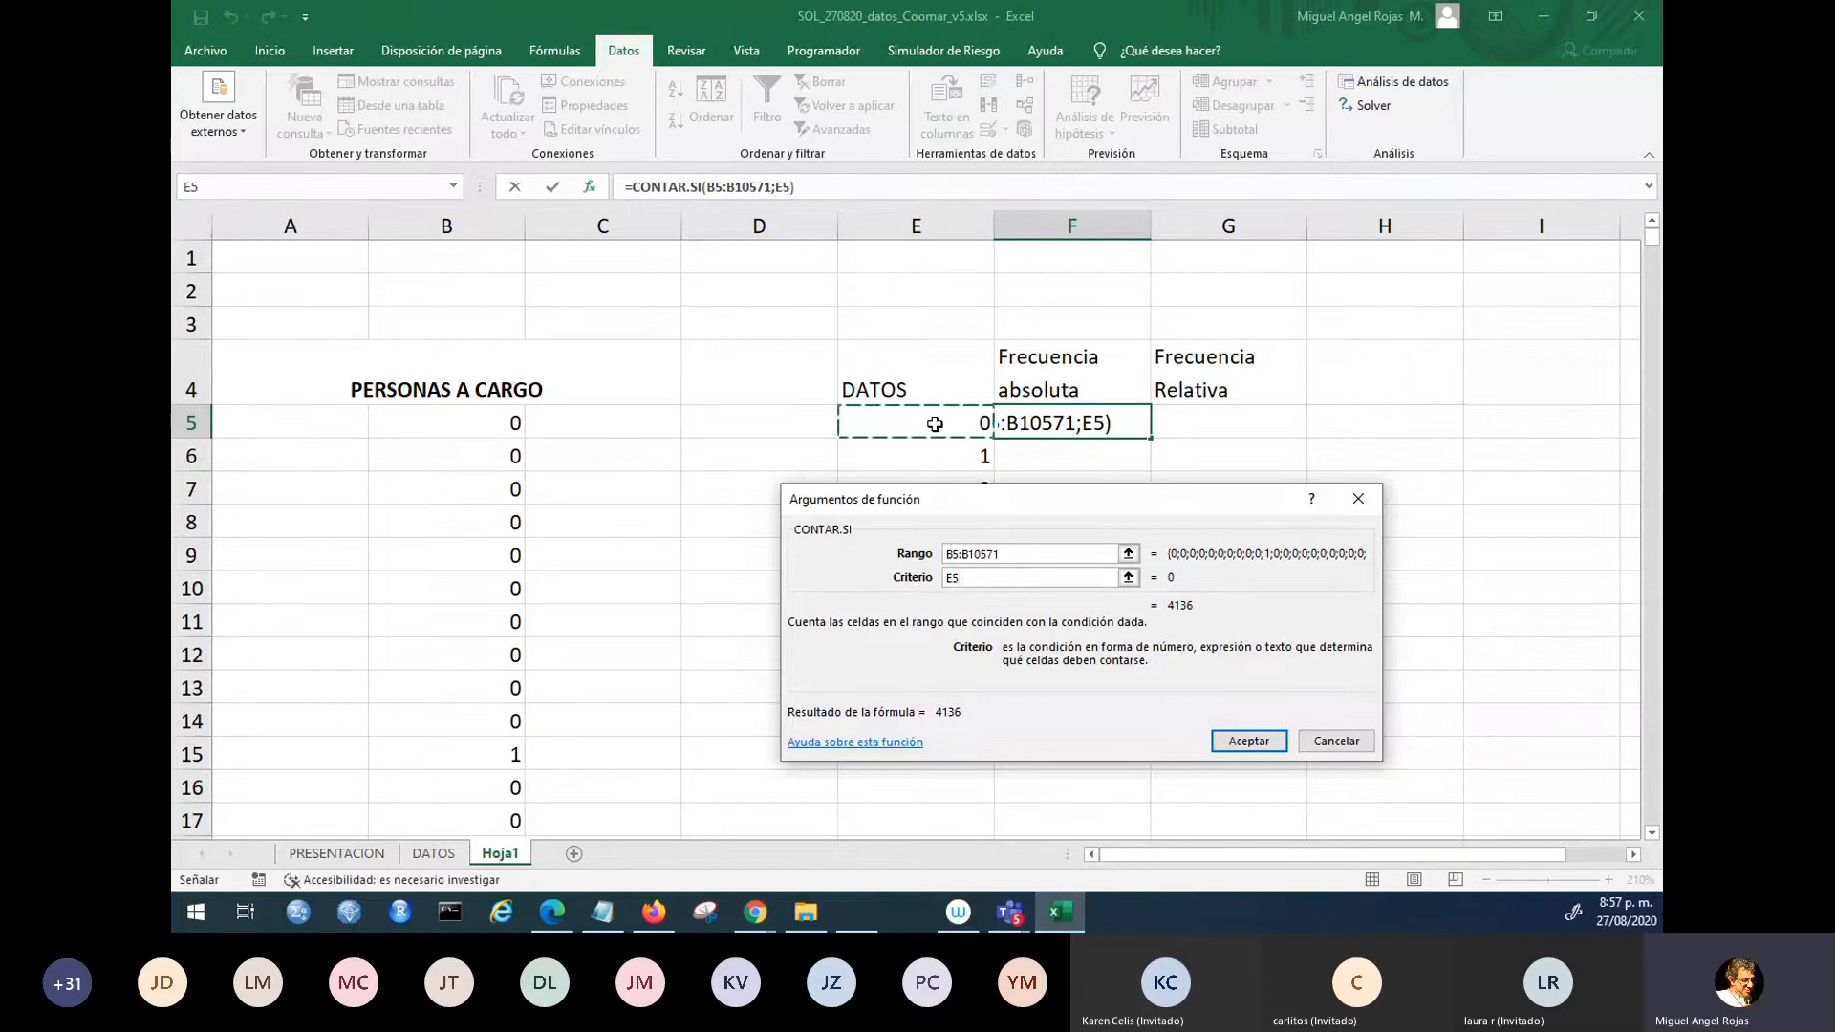
key(Return)
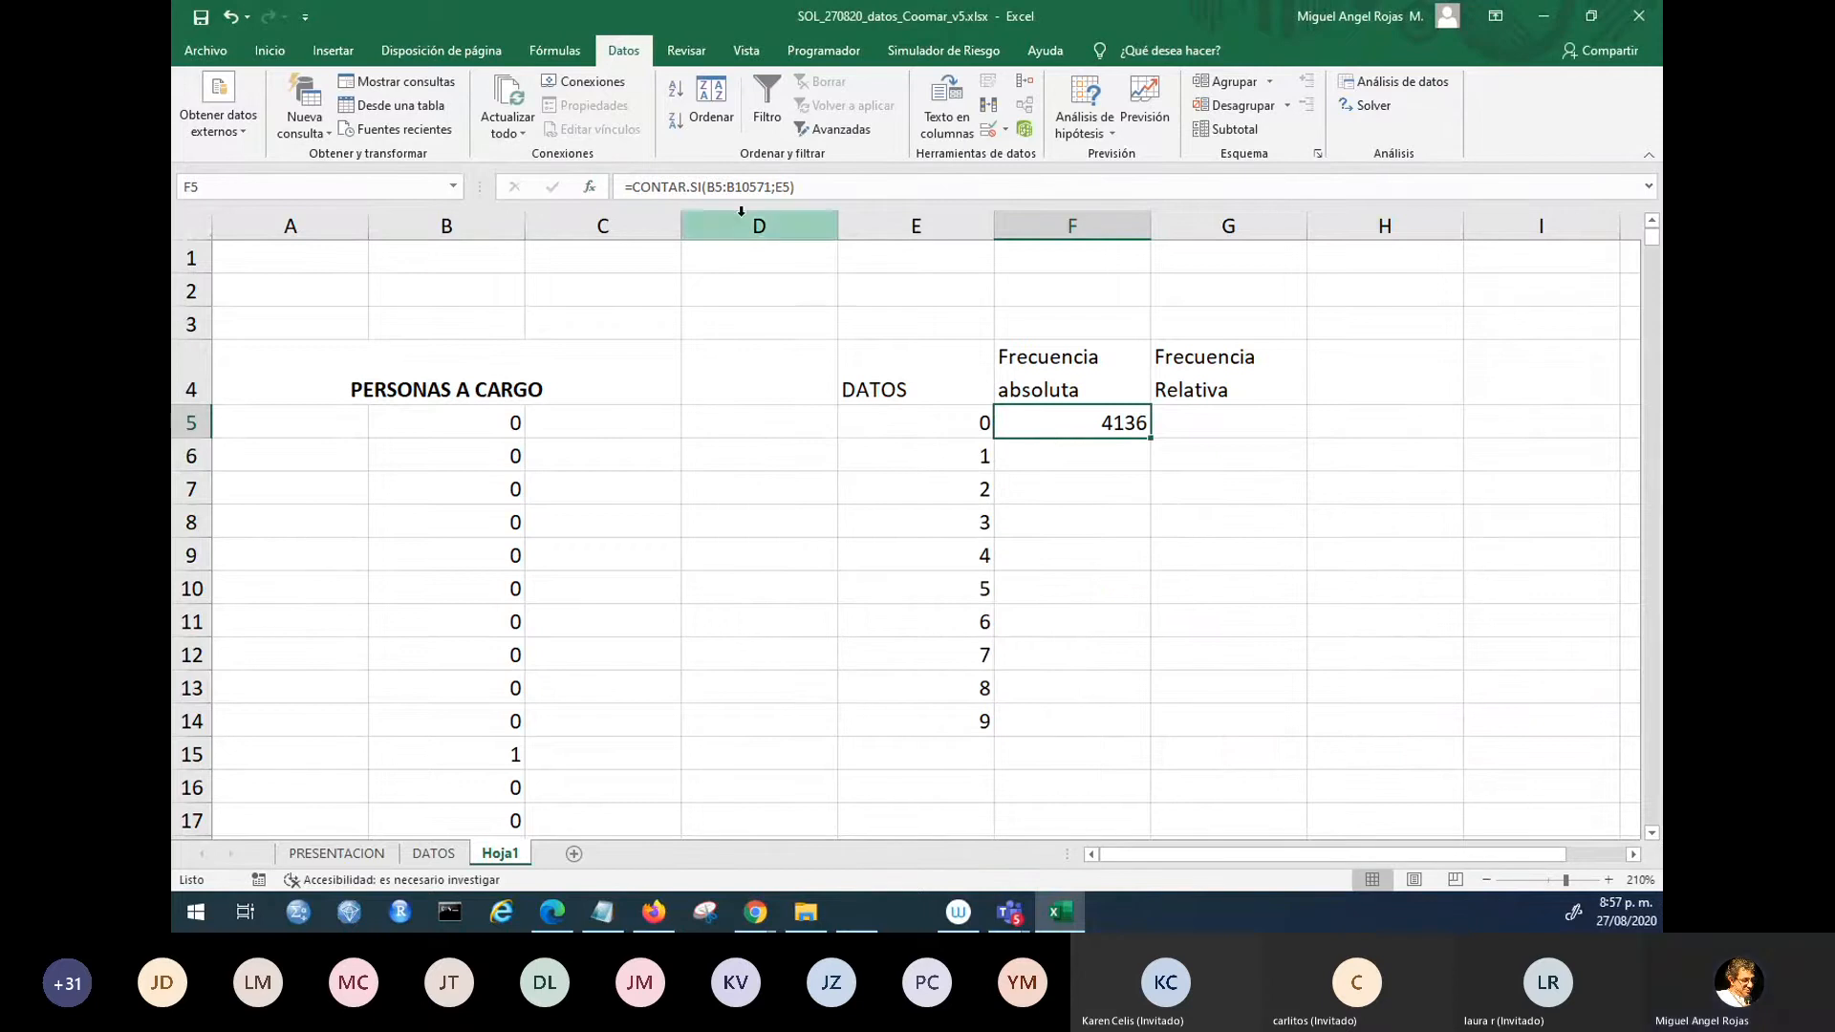
- Make the range end and the criterion absolute in F5's formula, giving =CONTAR.SI(B5:$B$10571;$E$5)
click(745, 186)
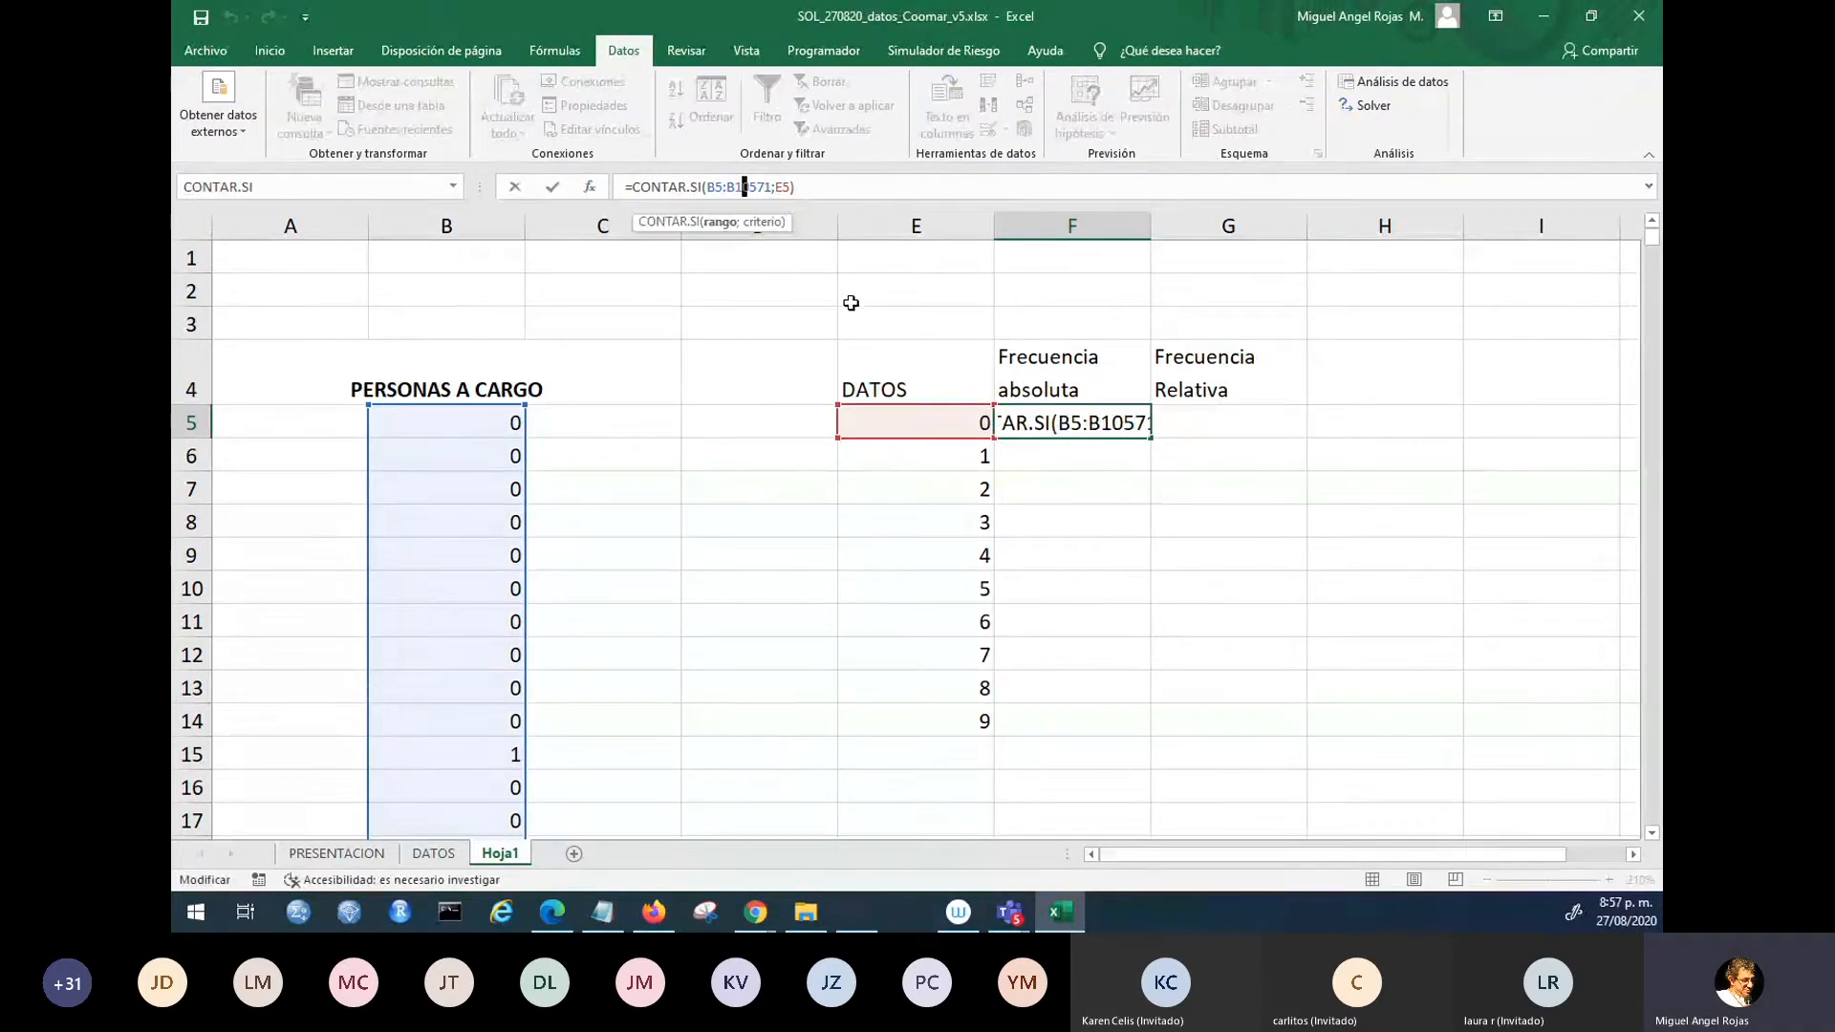
key(F4)
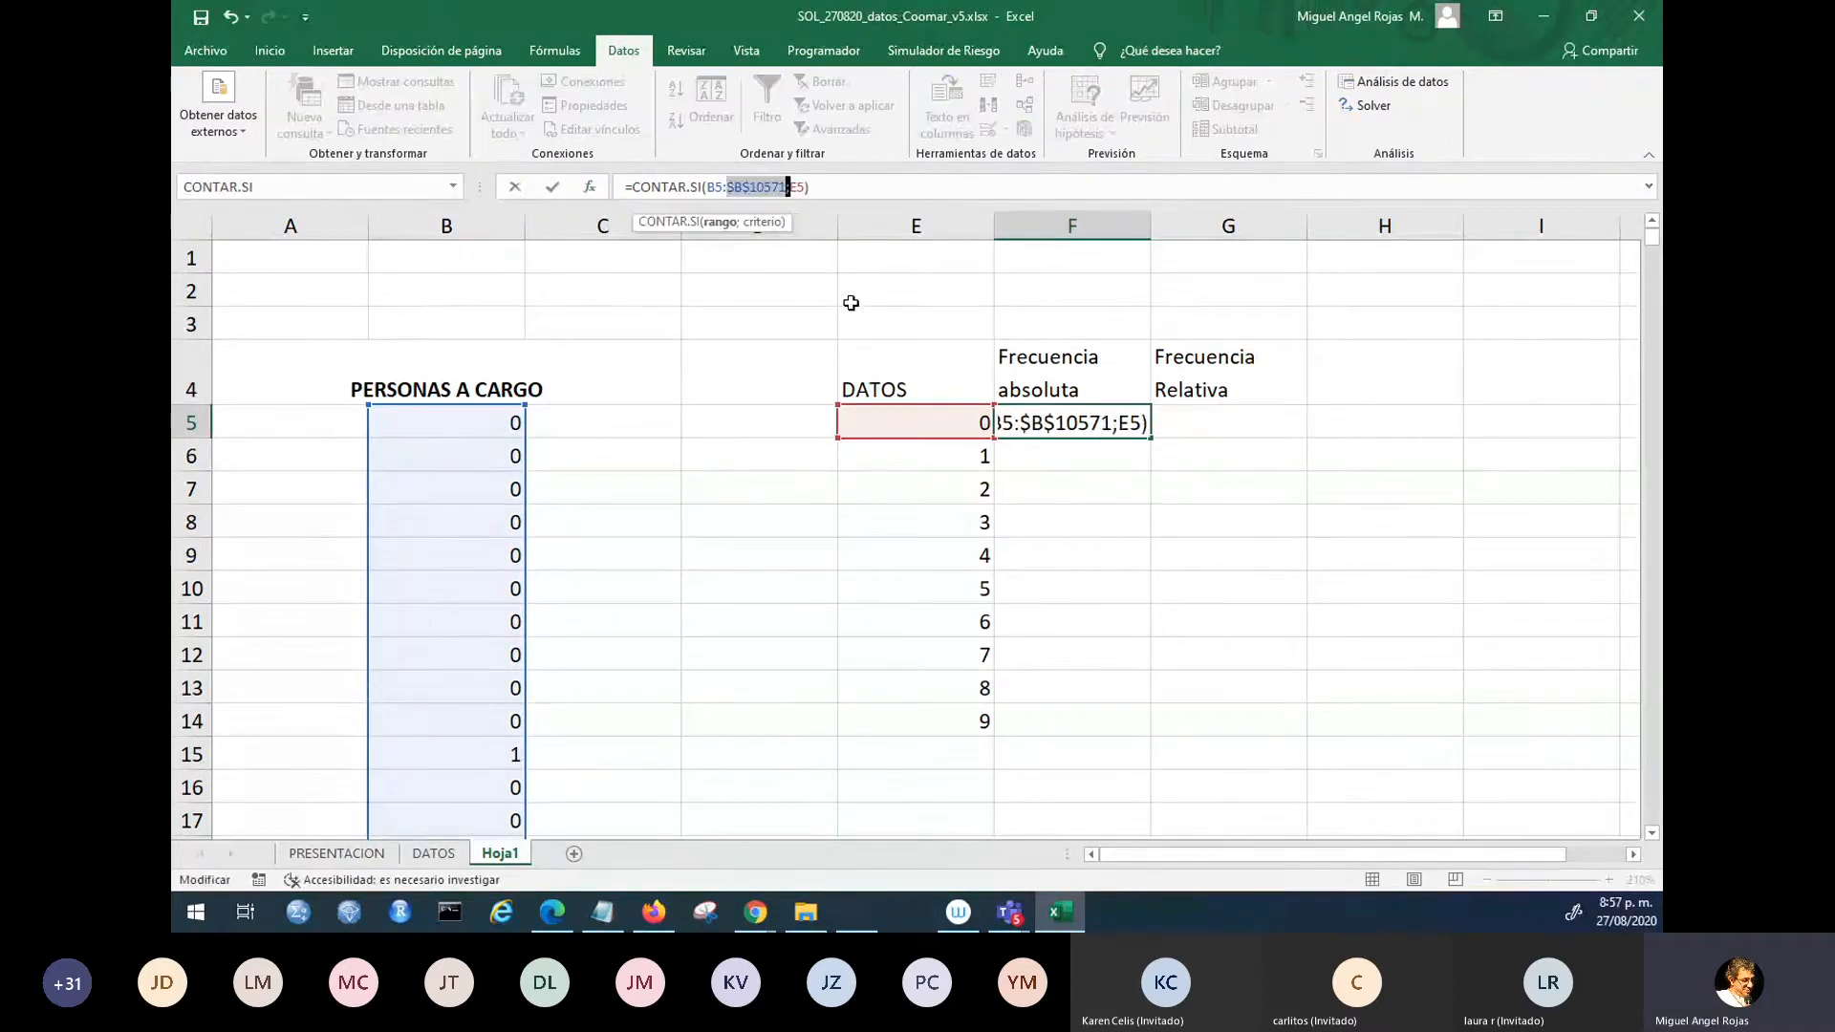
click(799, 187)
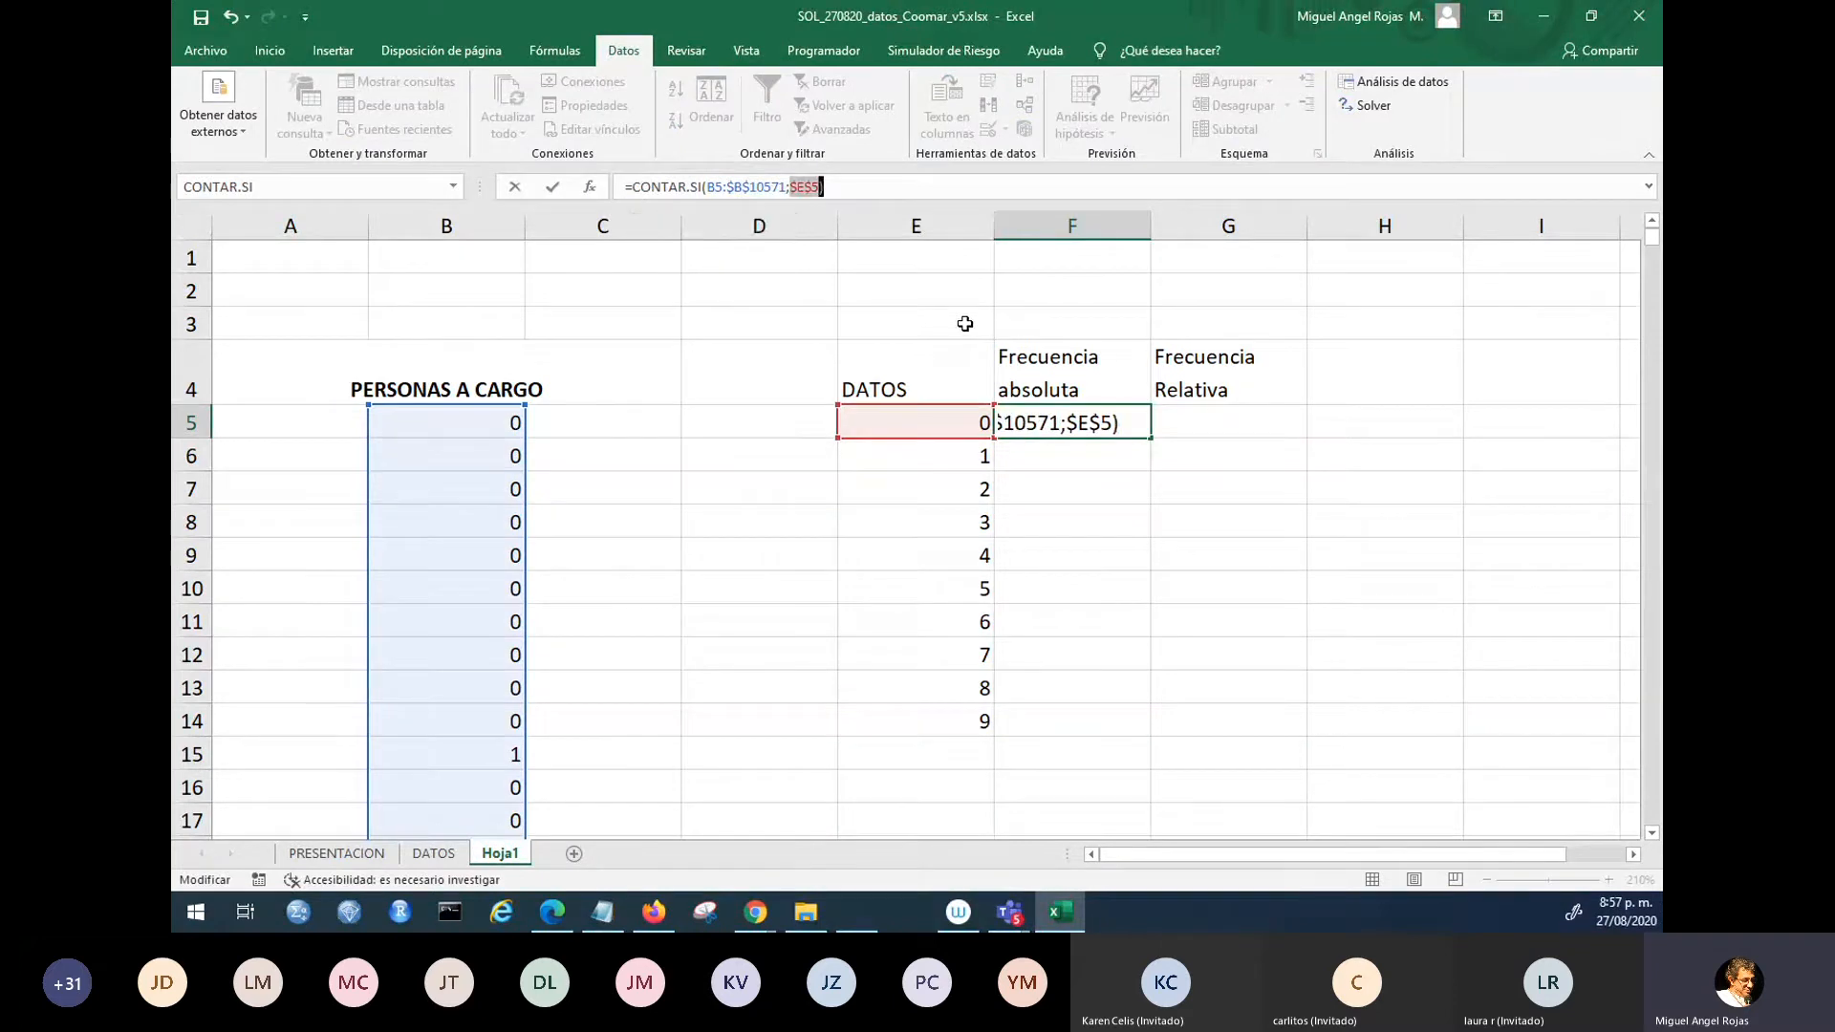
key(Return)
click(1082, 422)
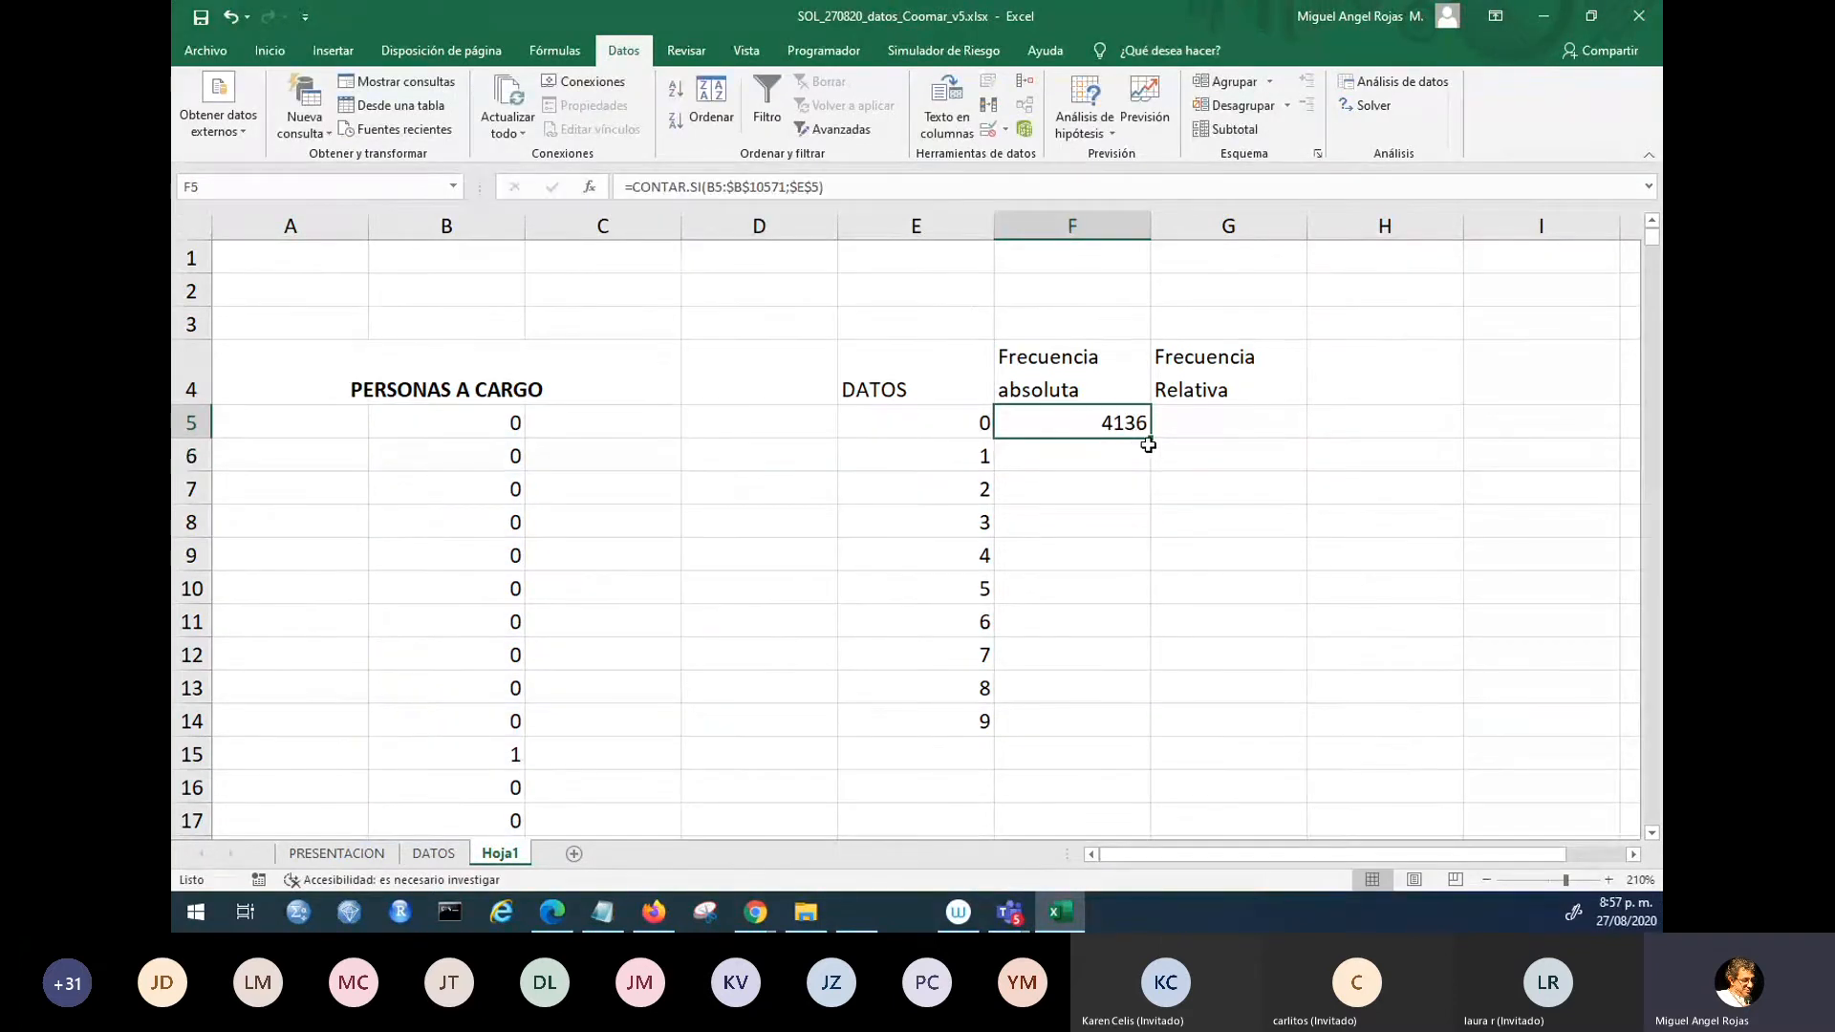
- Copy the CONTAR.SI formula in F5 down through F14
drag(1152, 438, 1110, 736)
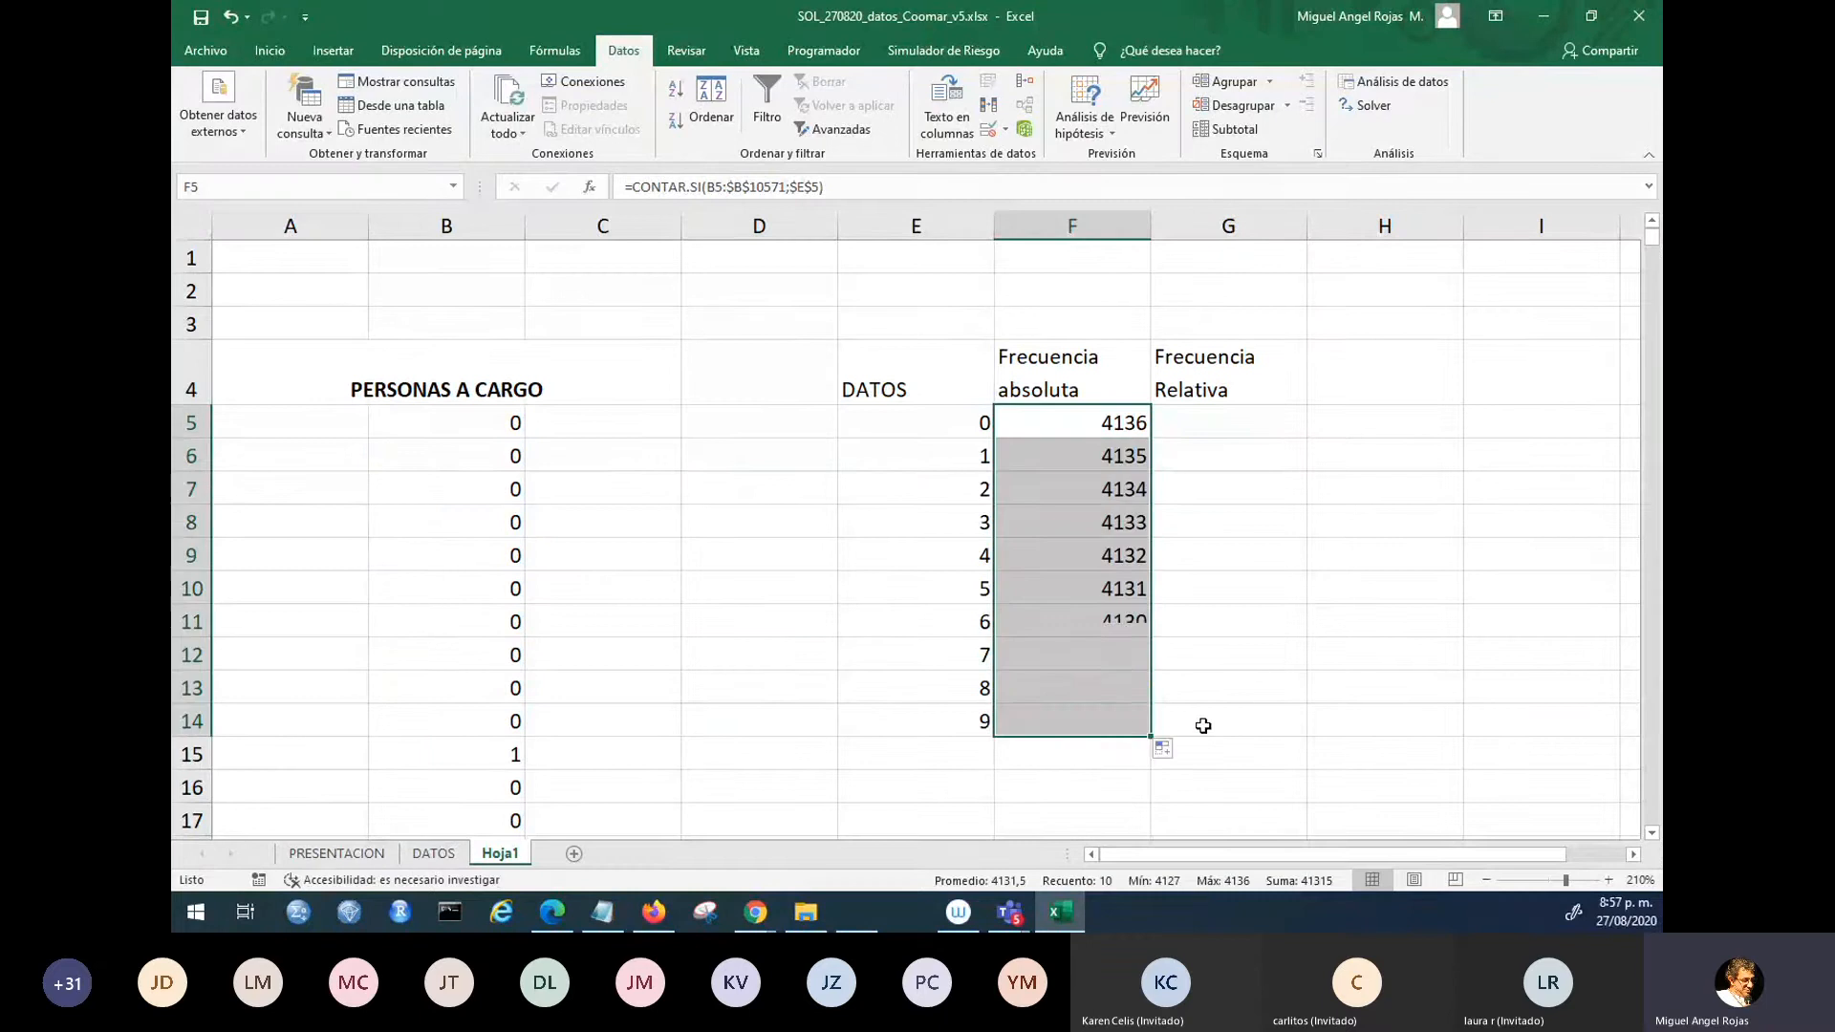
click(1082, 423)
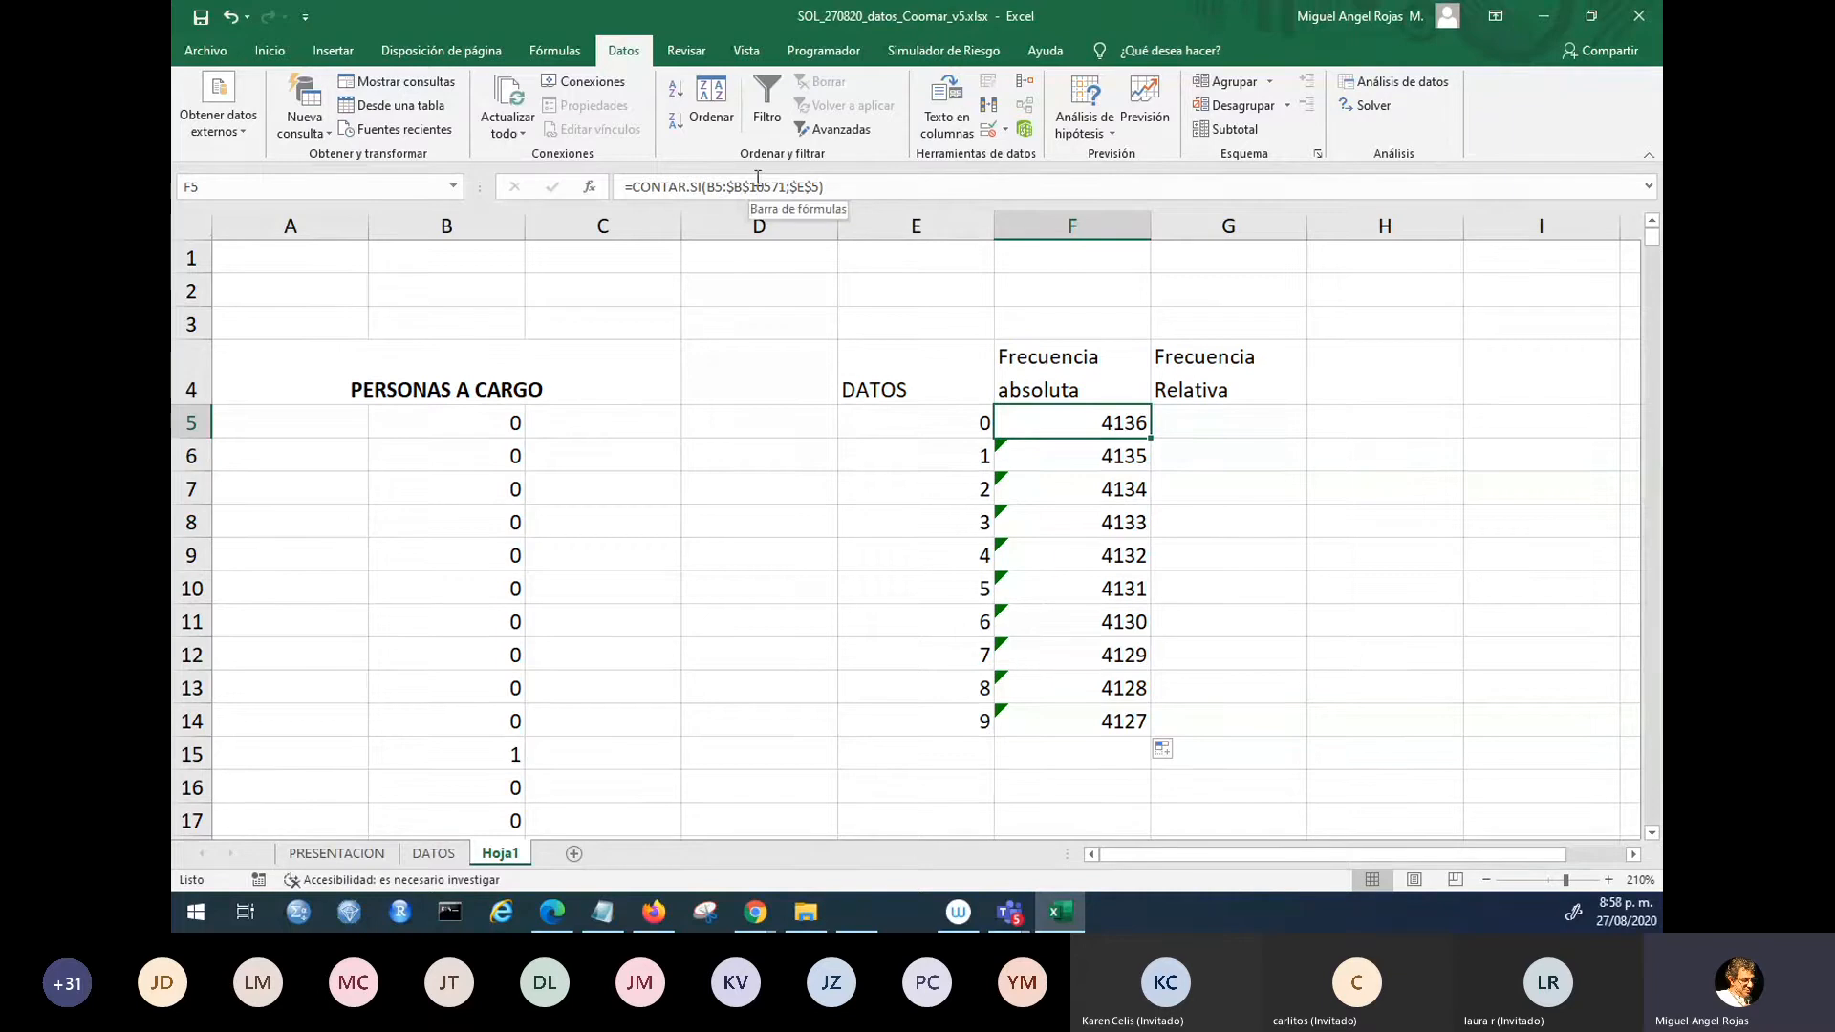
key(F1)
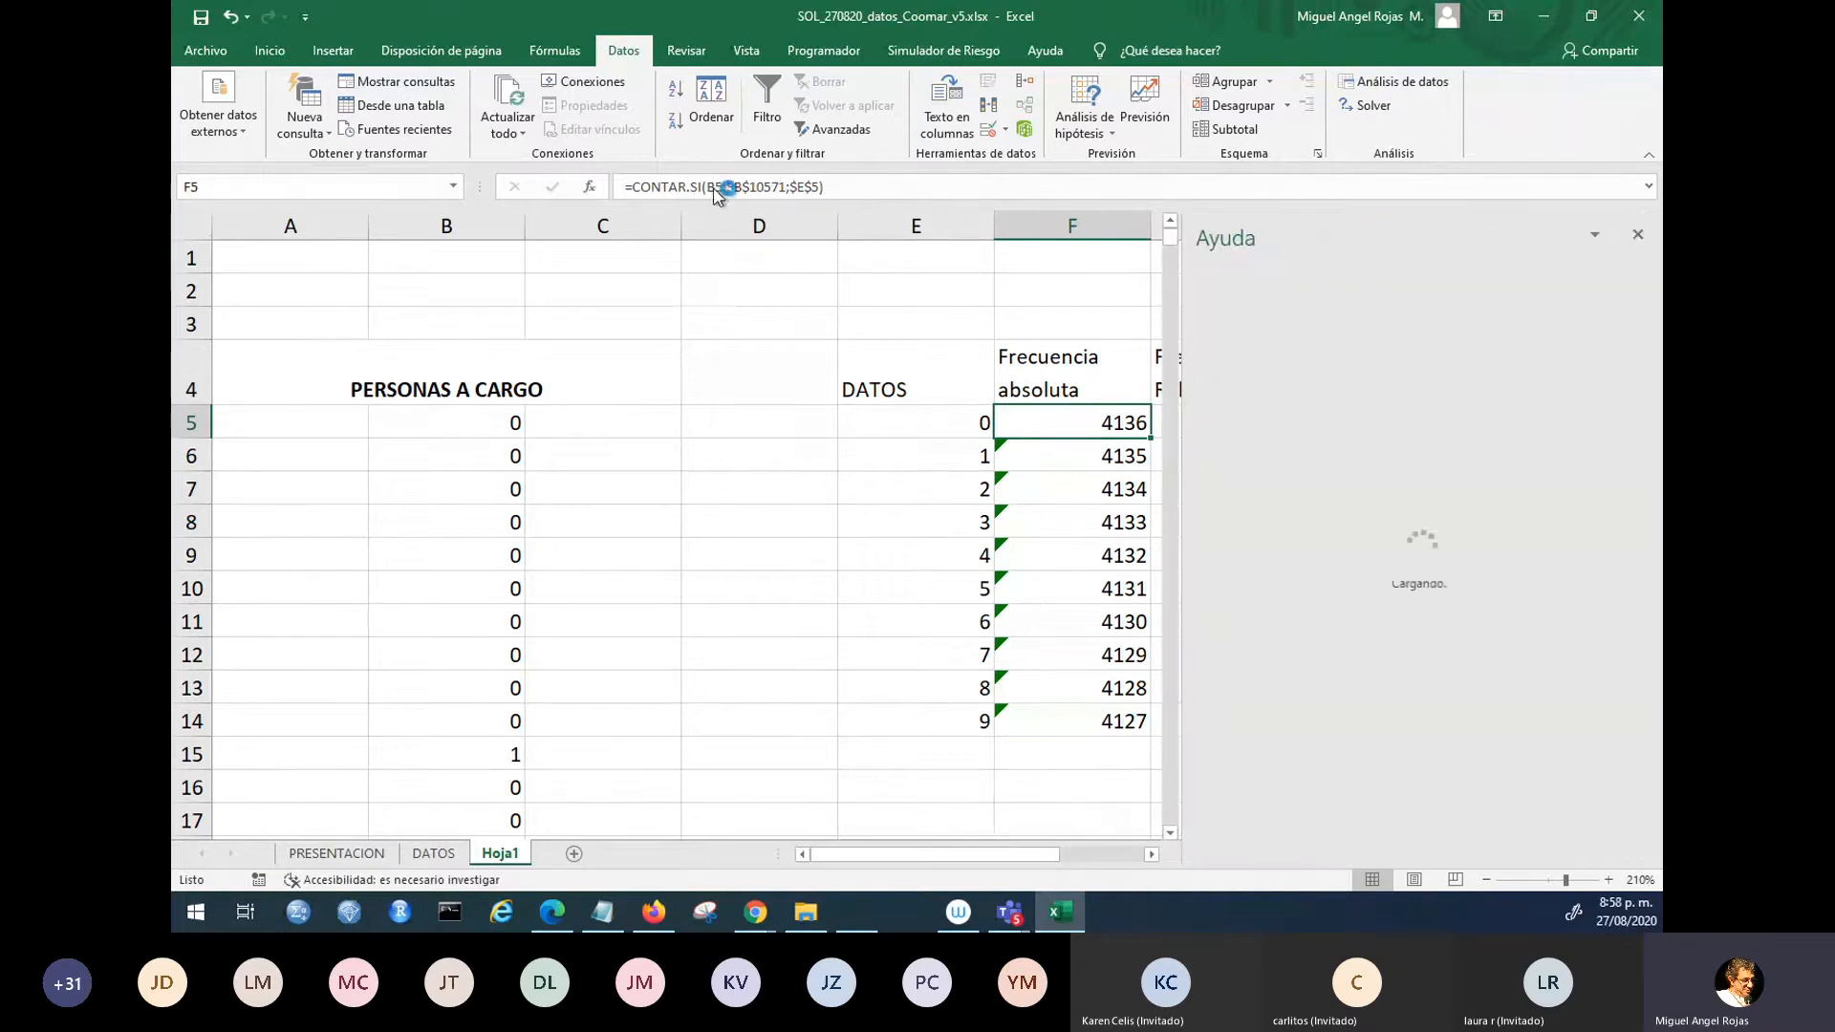
click(1638, 235)
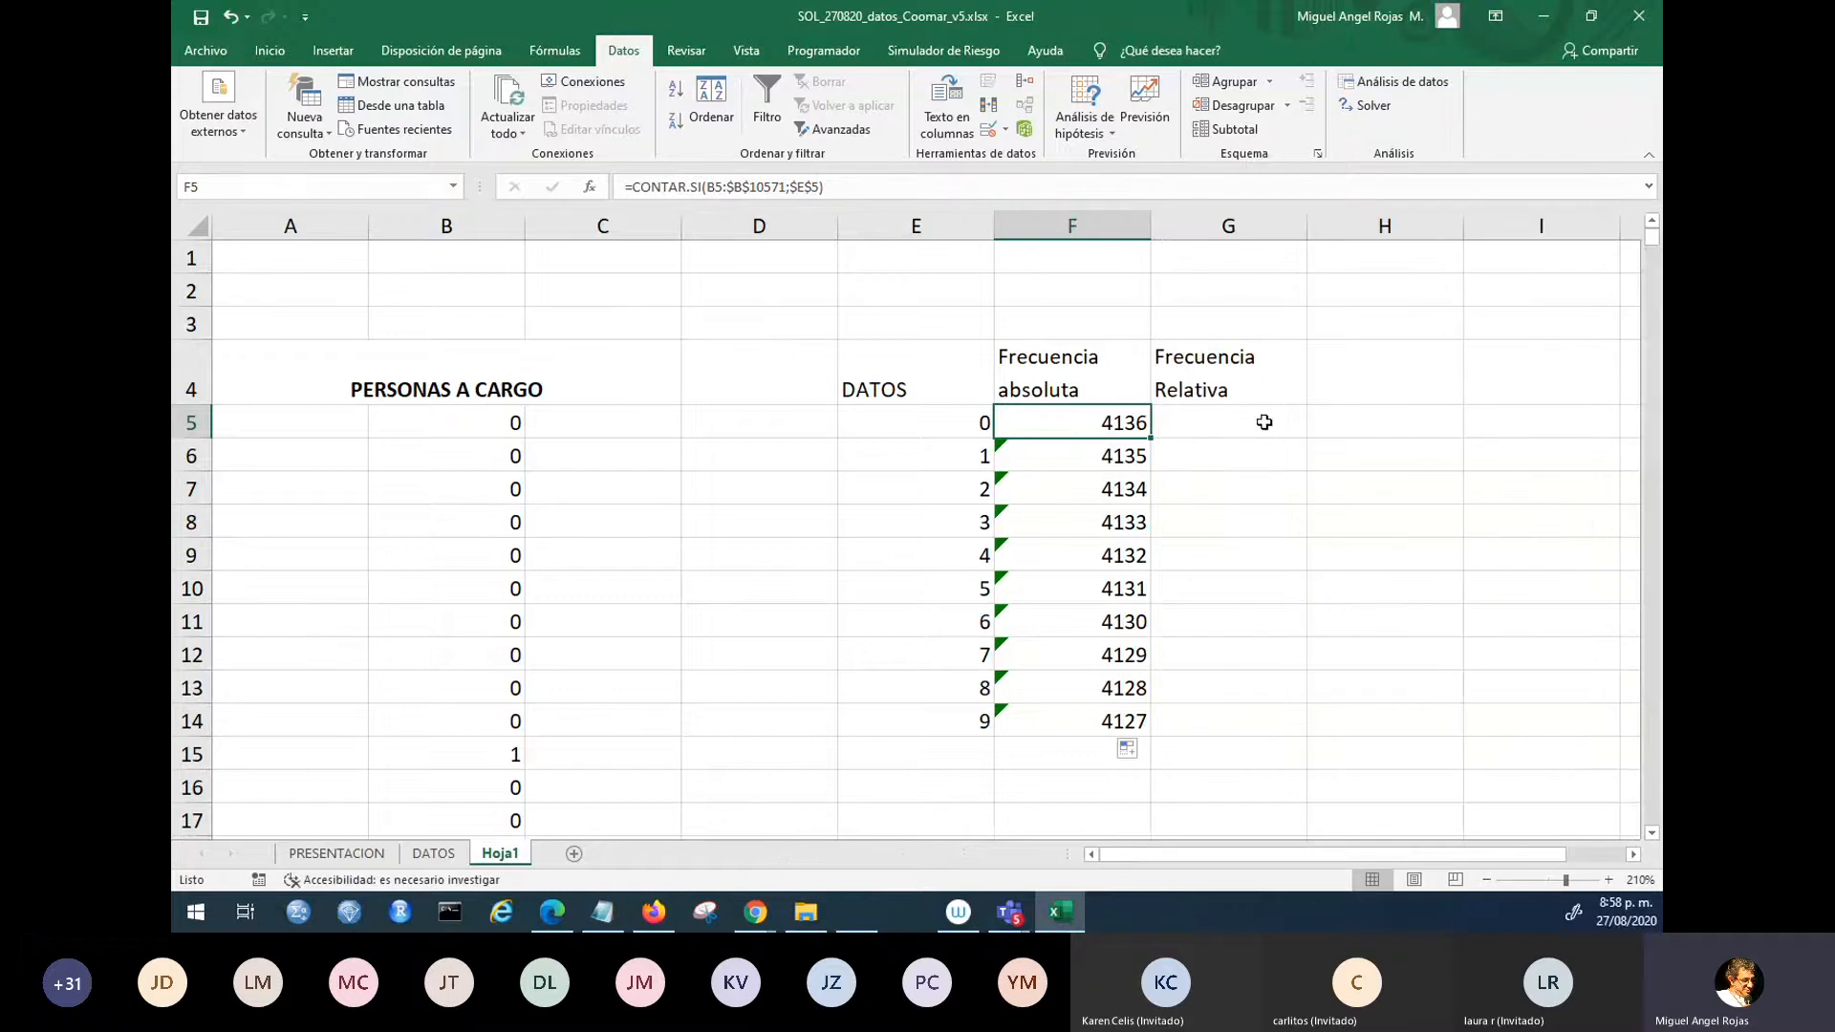
- Make the range fully absolute and the criterion relative in F5, giving =CONTAR.SI($B$5:$B$10571;E5)
key(F2)
key(Left)
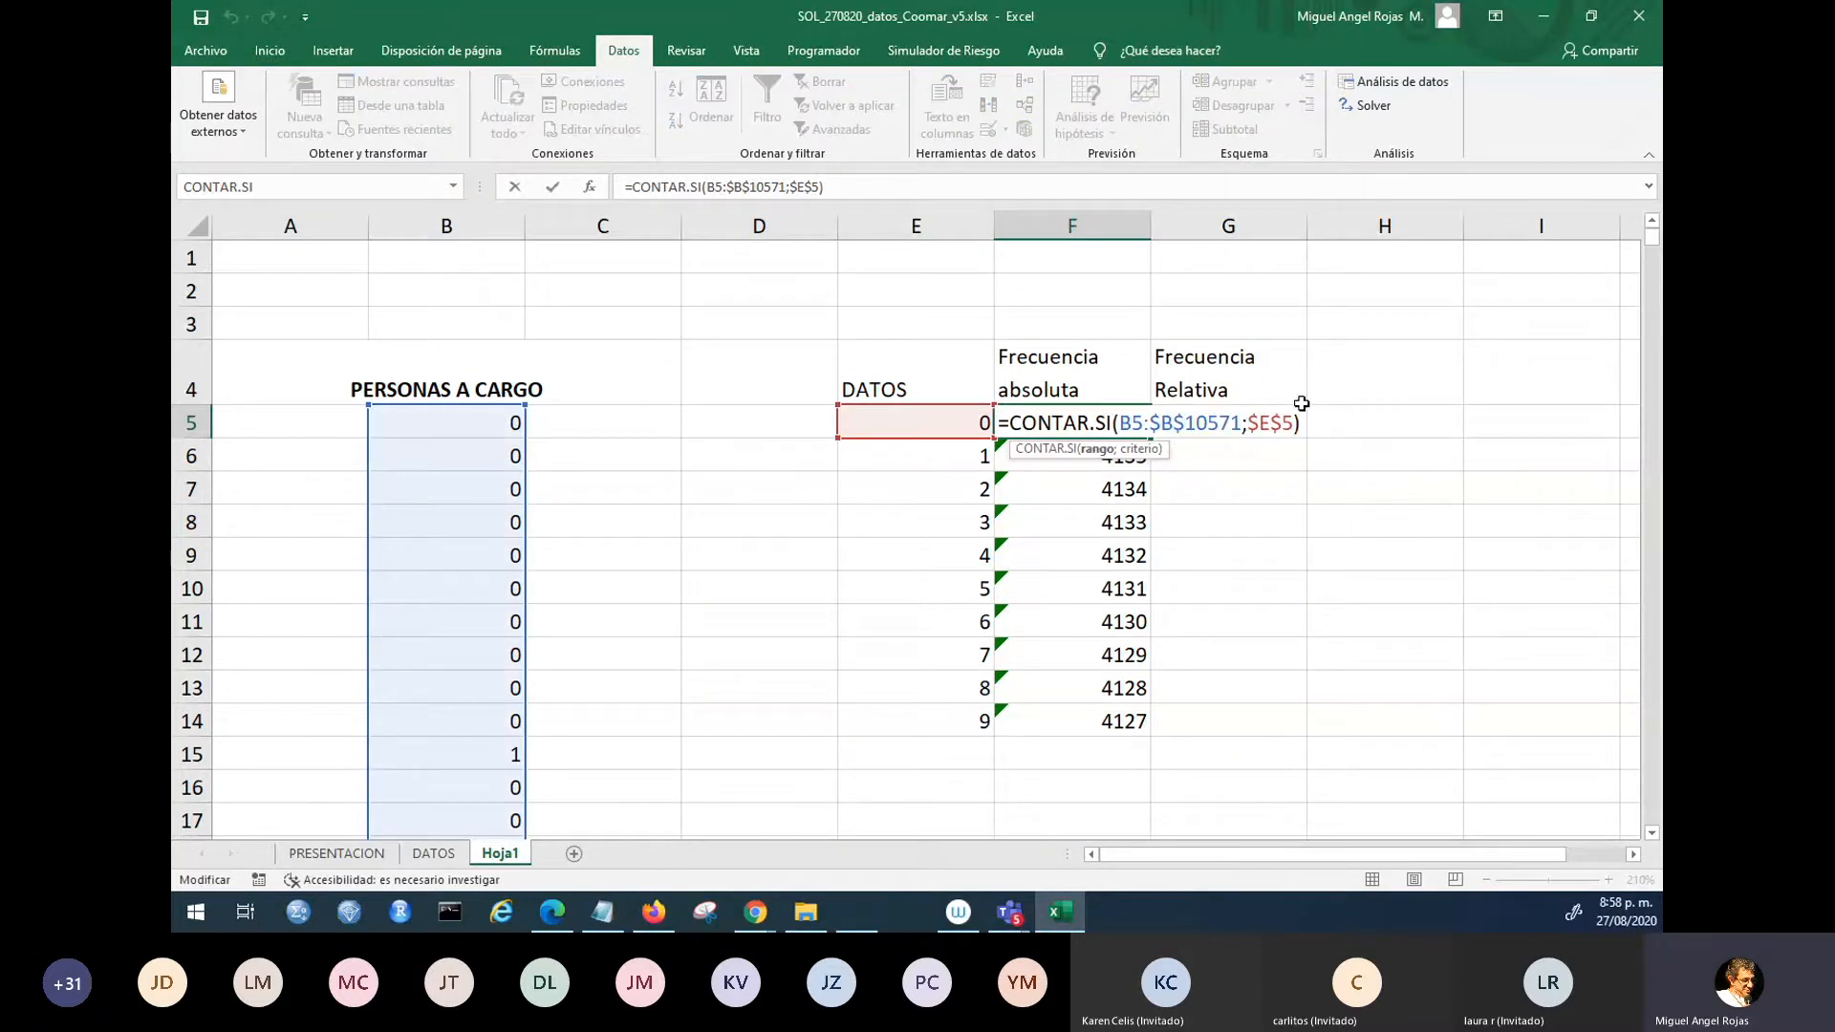
click(1273, 422)
key(F4)
key(F4)
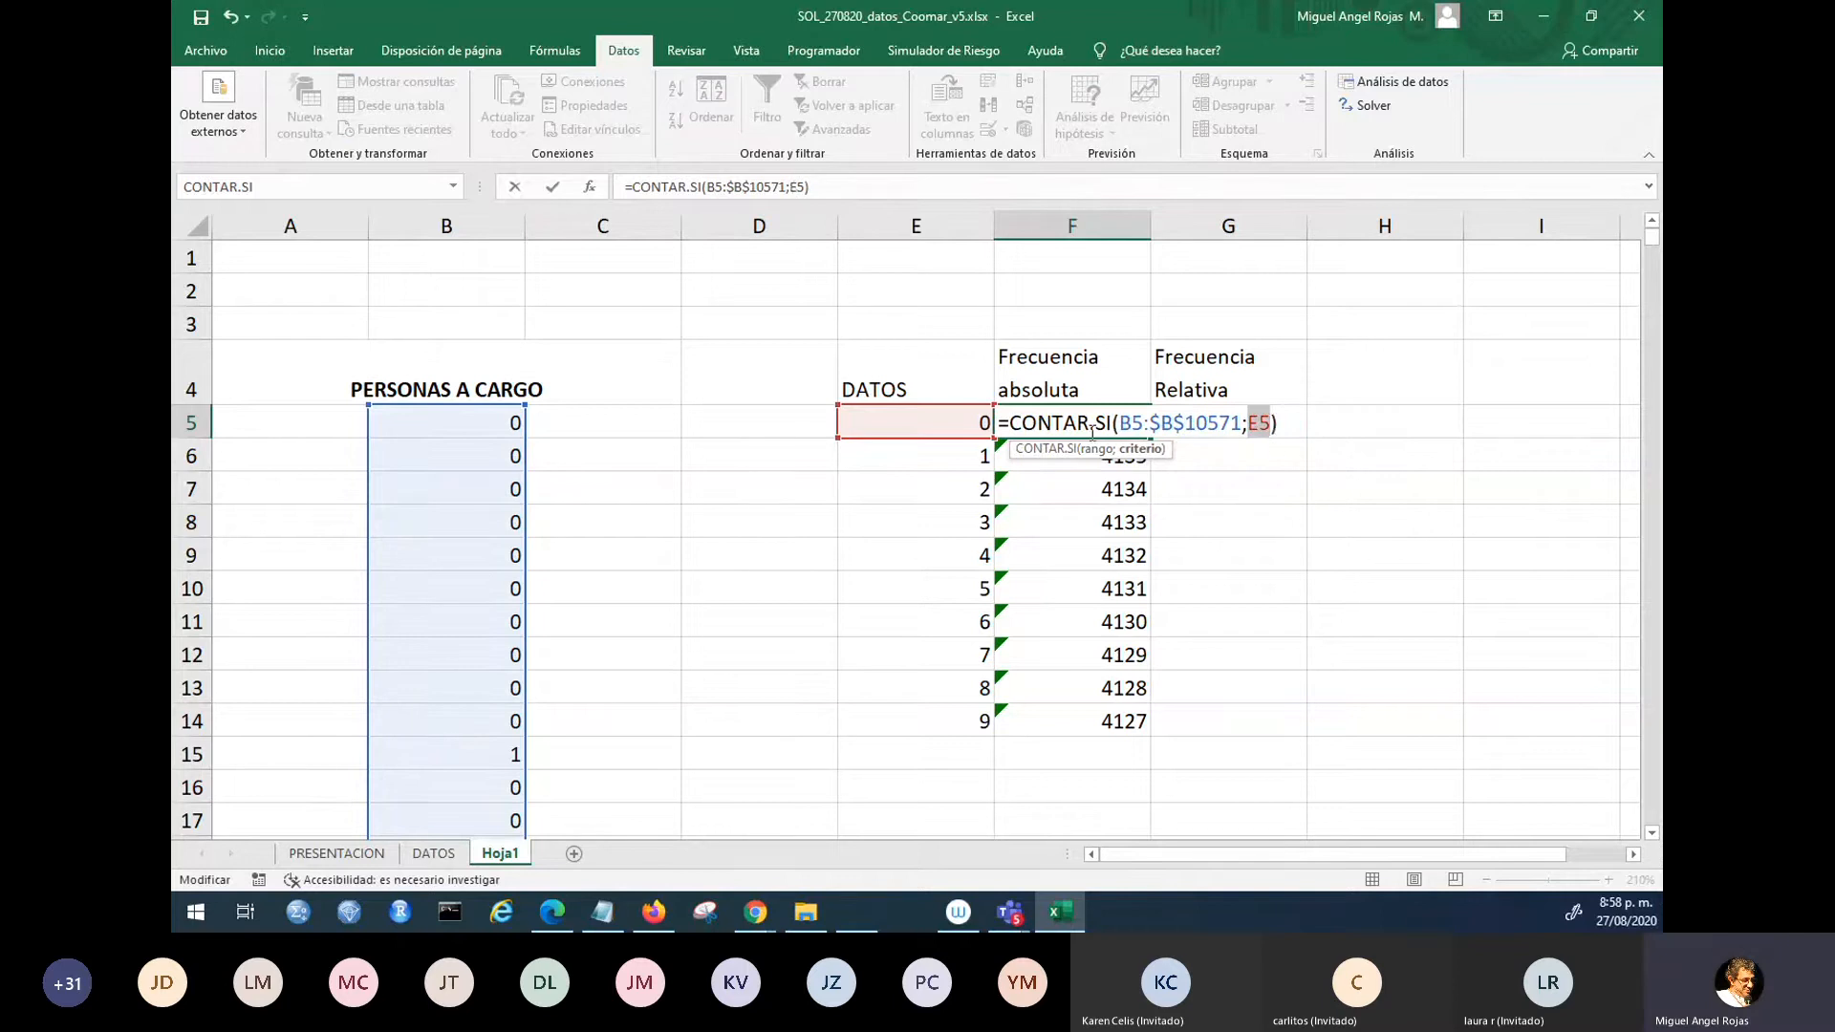
click(1143, 426)
key(F4)
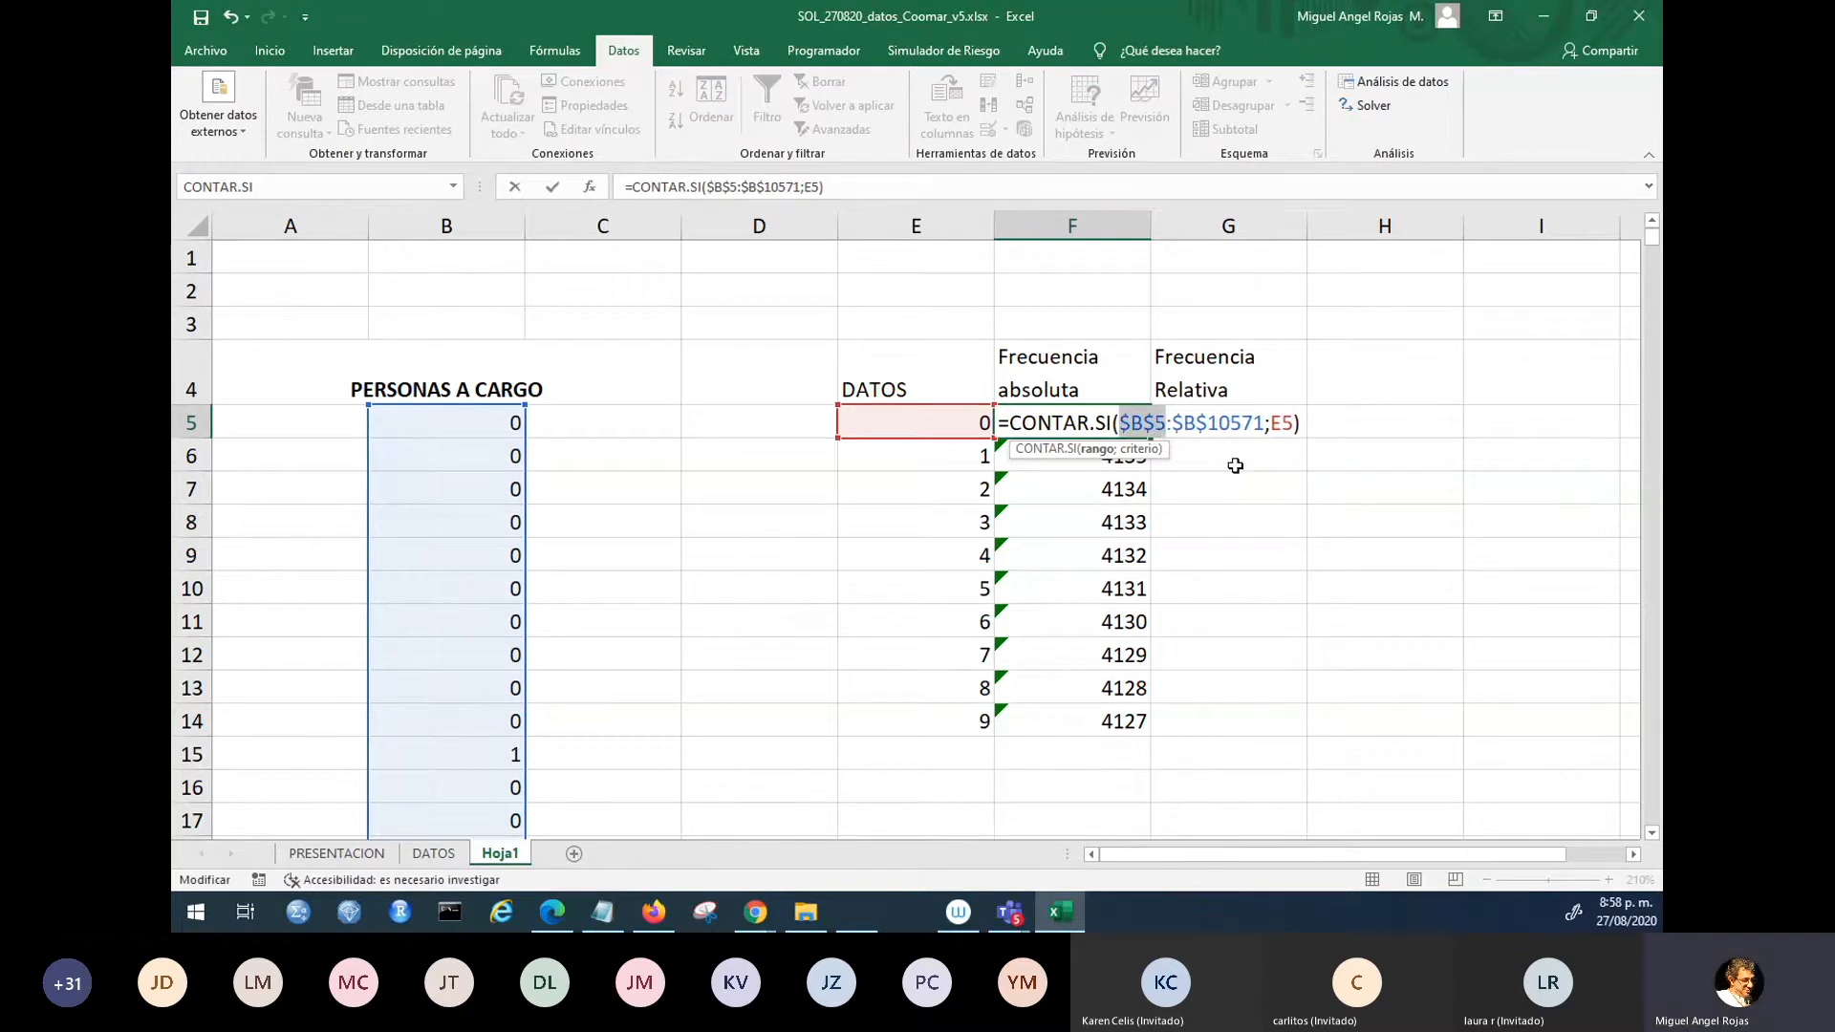
key(ctrl+Return)
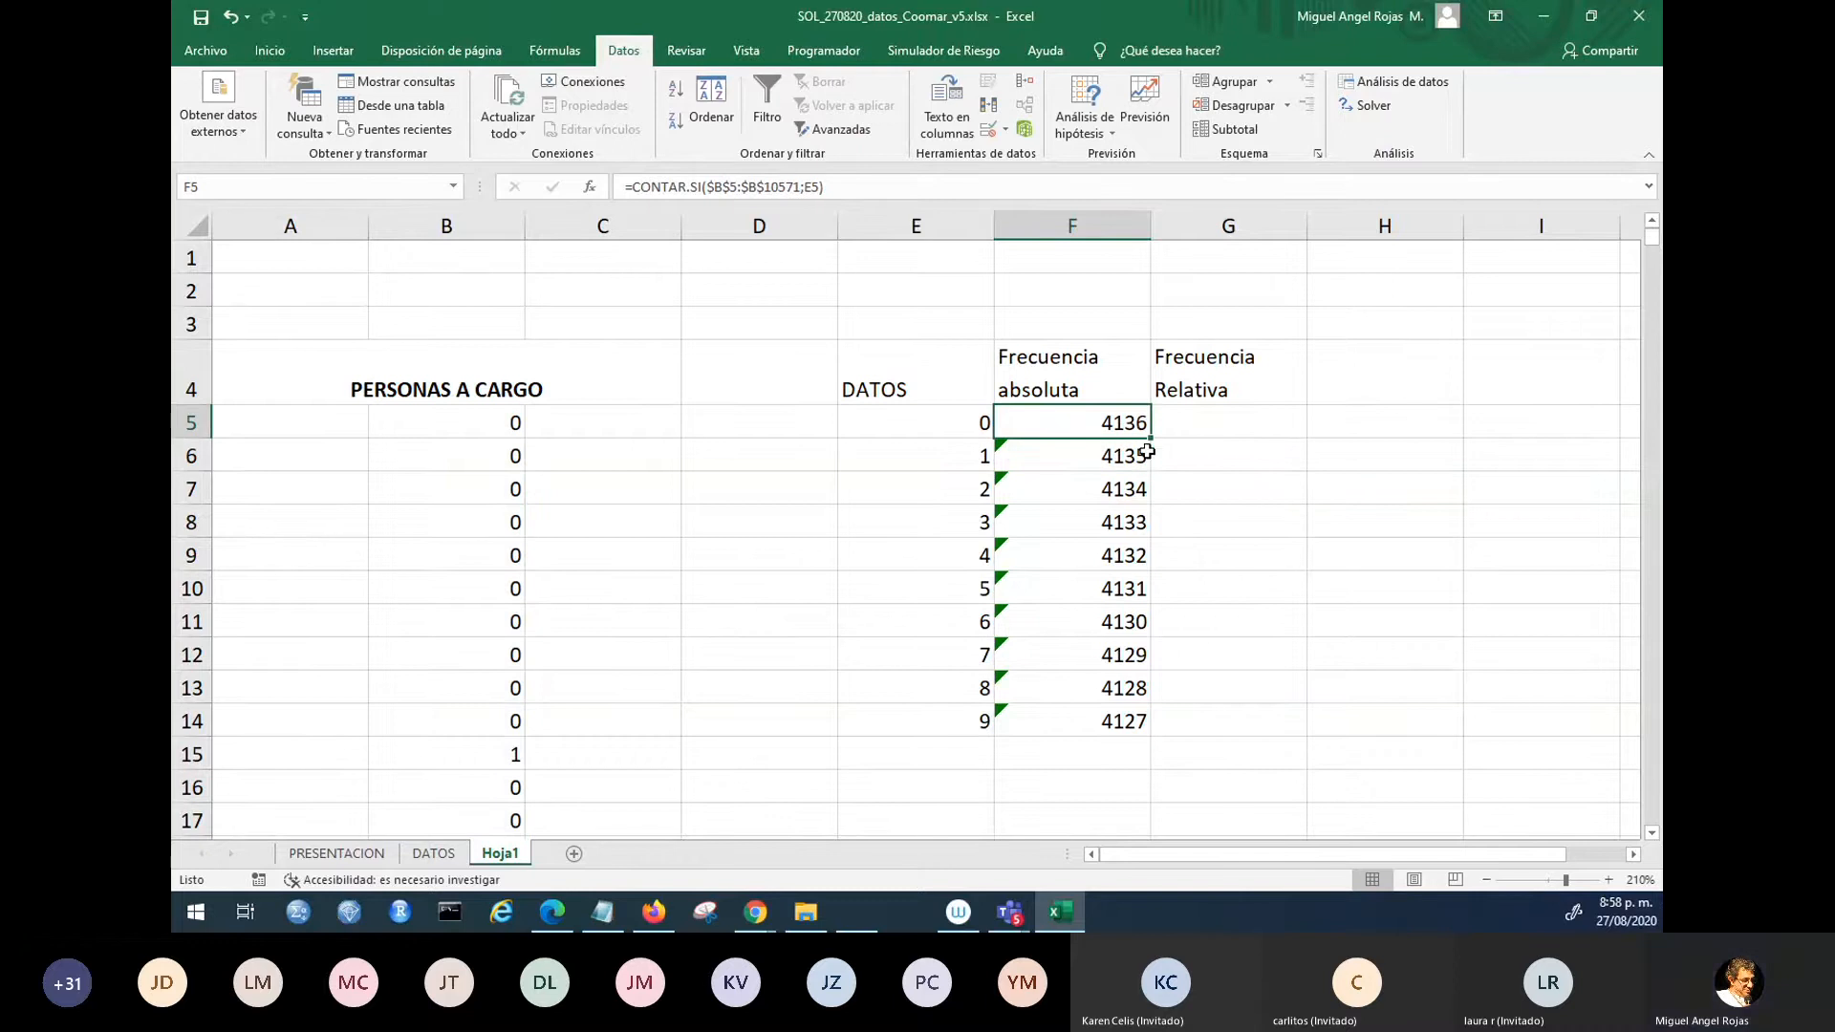
- Fill the corrected F5 formula down through F14 and check the copied formula in F7
double_click(1150, 440)
click(1236, 609)
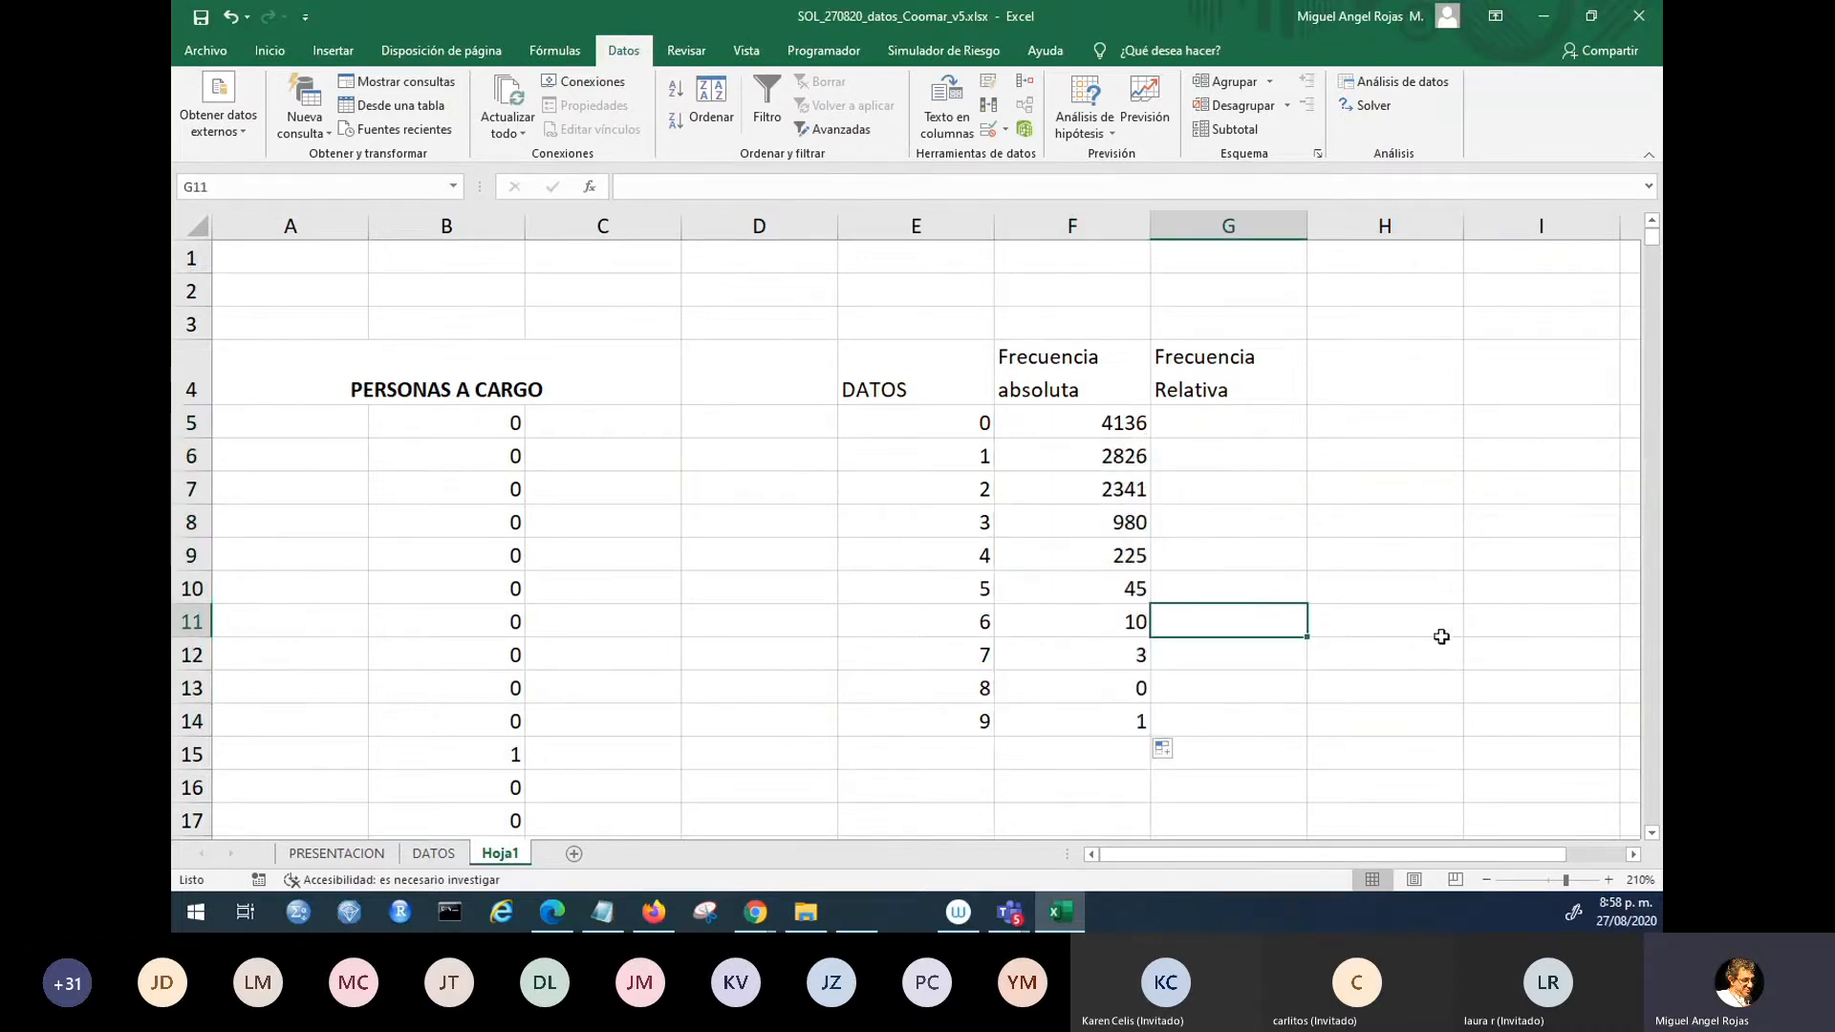
click(1103, 488)
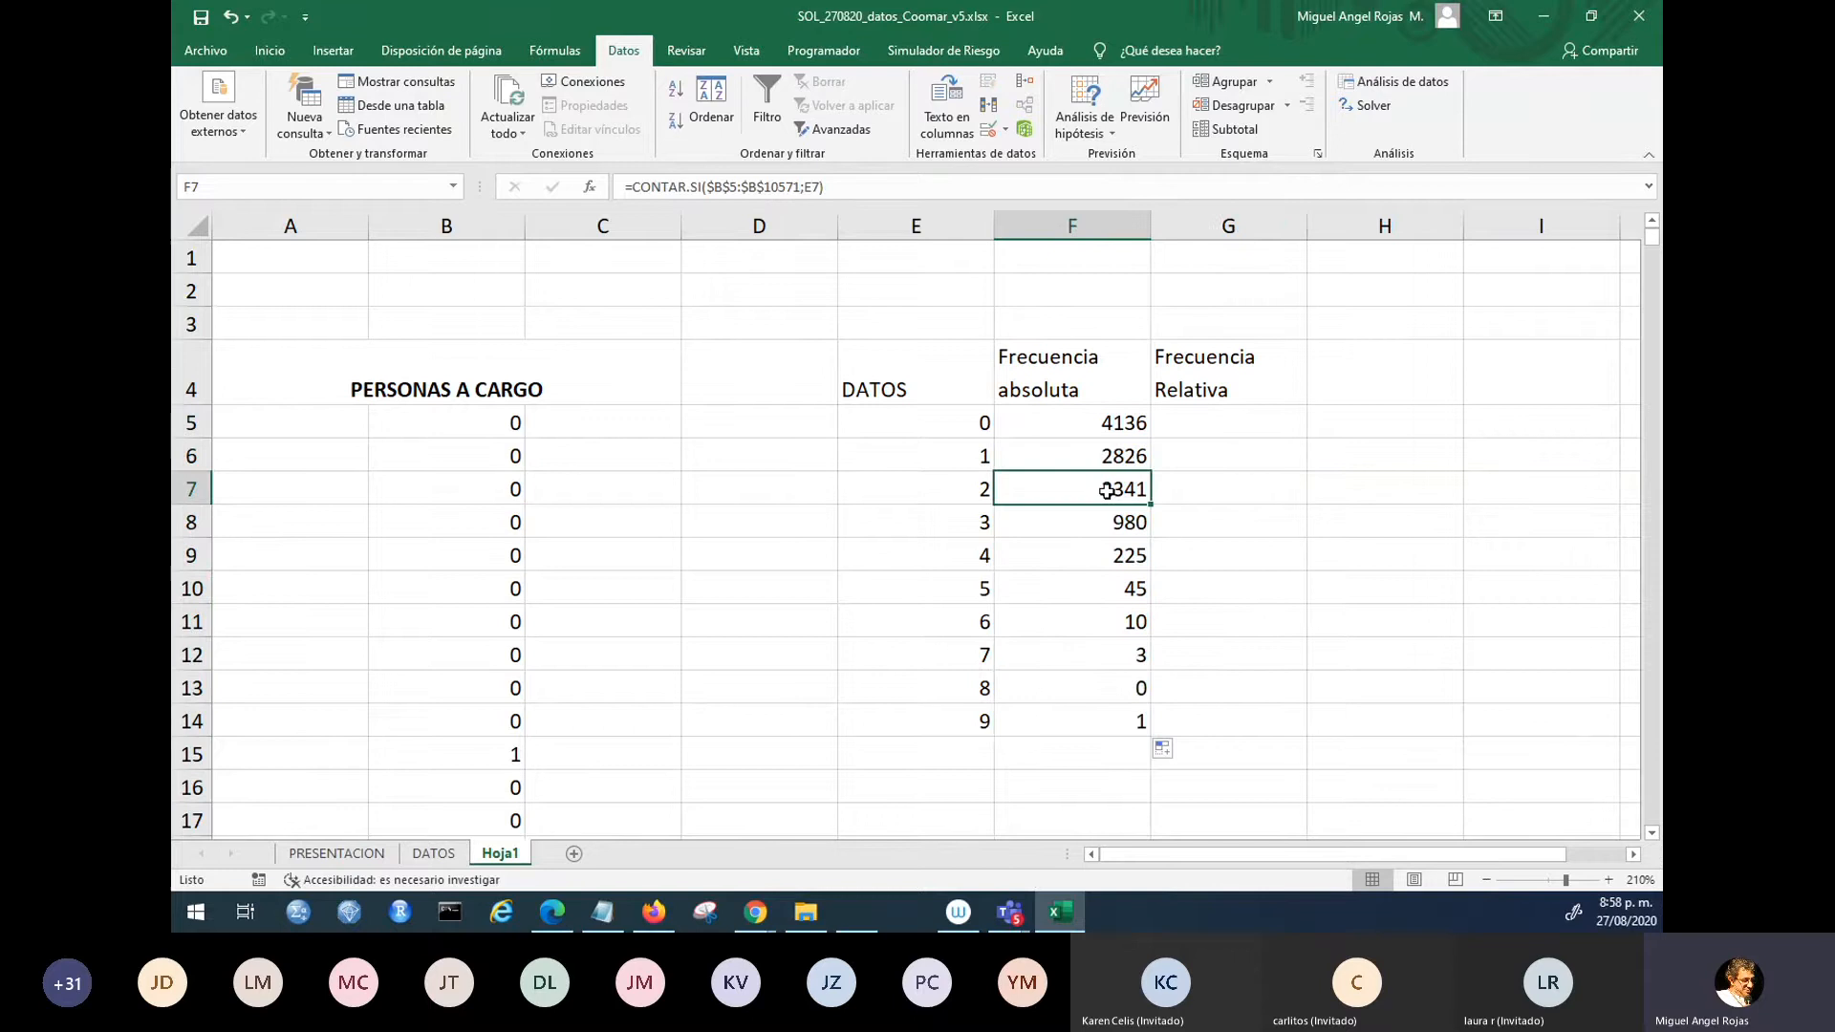
double_click(1105, 489)
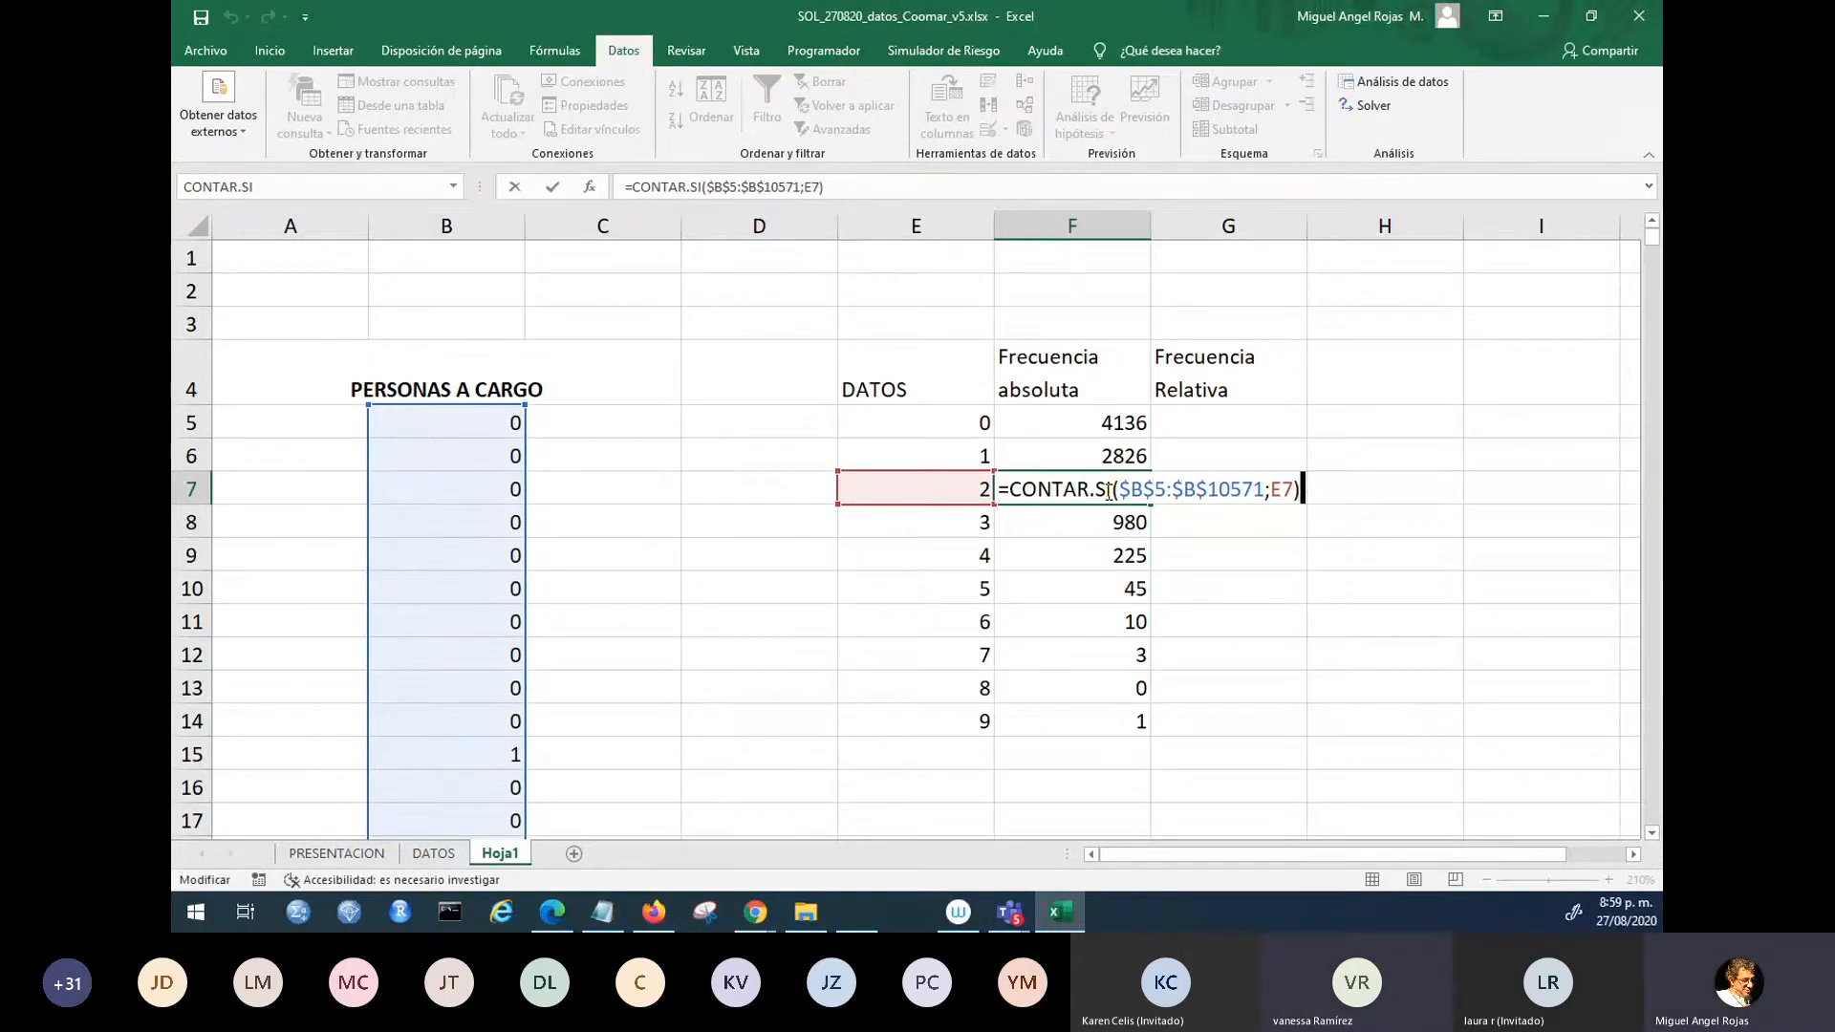
click(1128, 421)
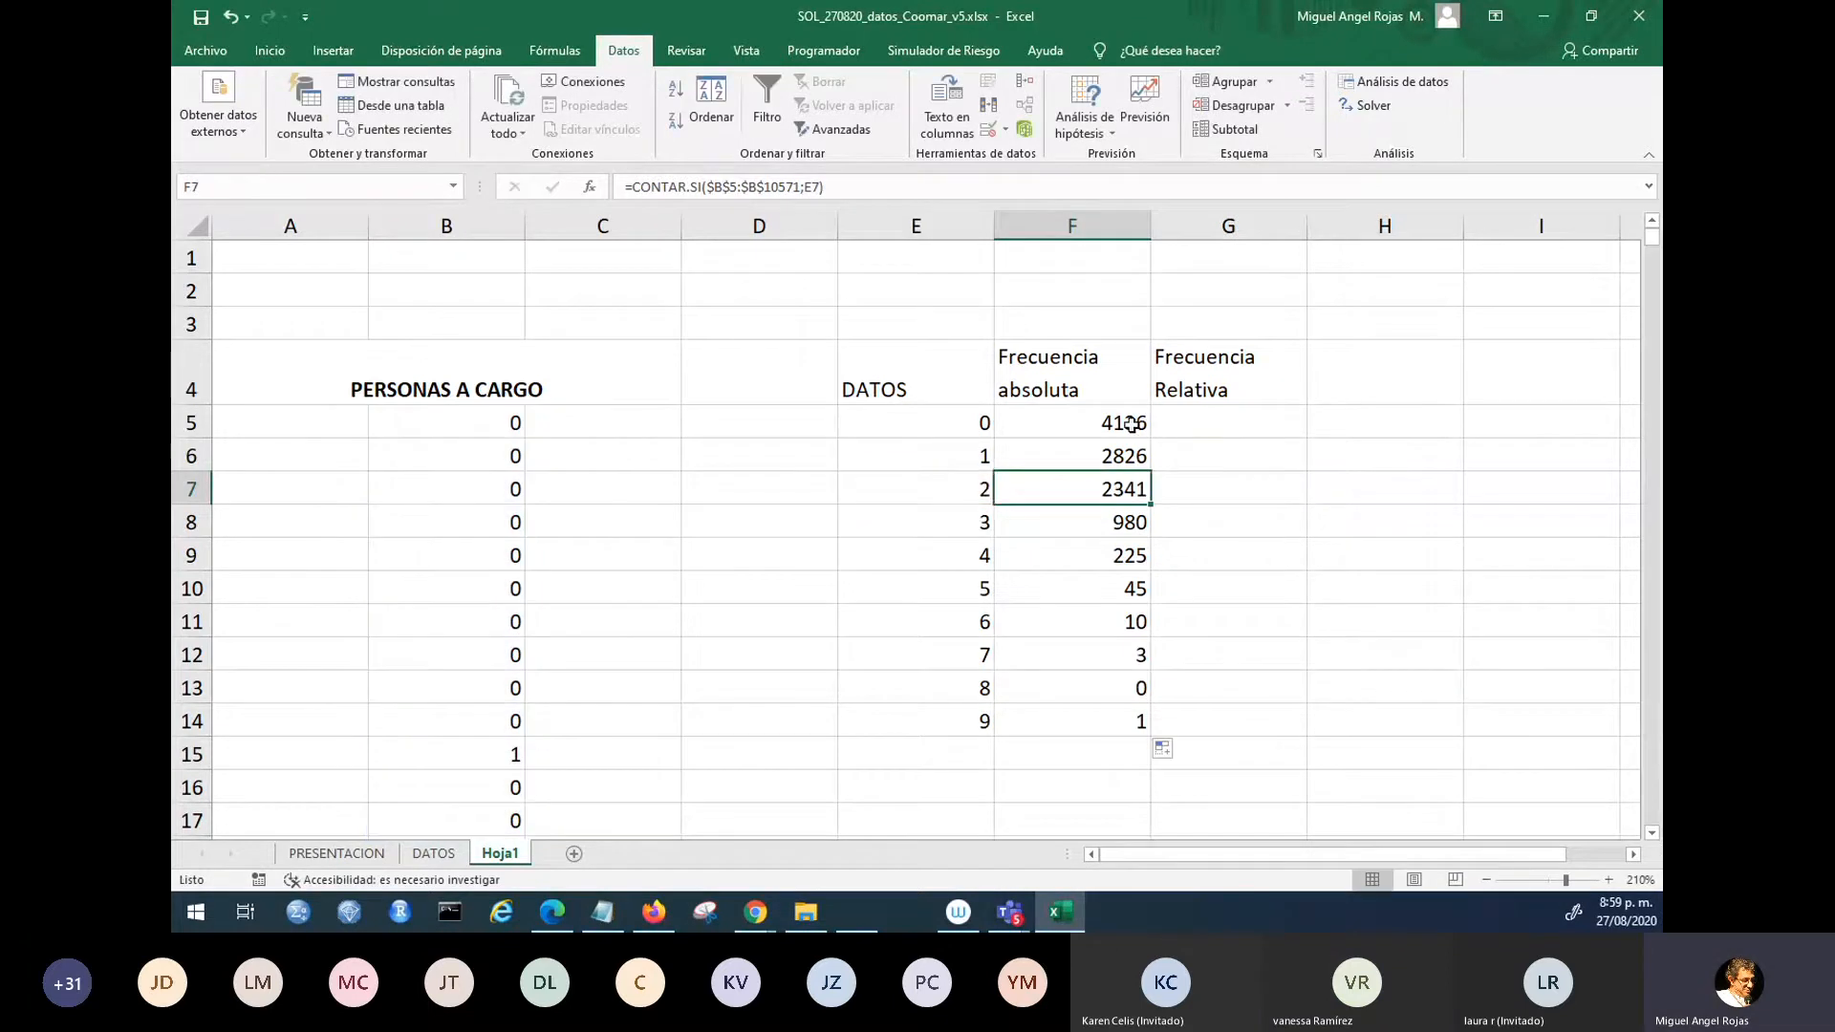
- Highlight the absolute frequencies in F5:F14 with a yellow fill
drag(1128, 420, 1137, 726)
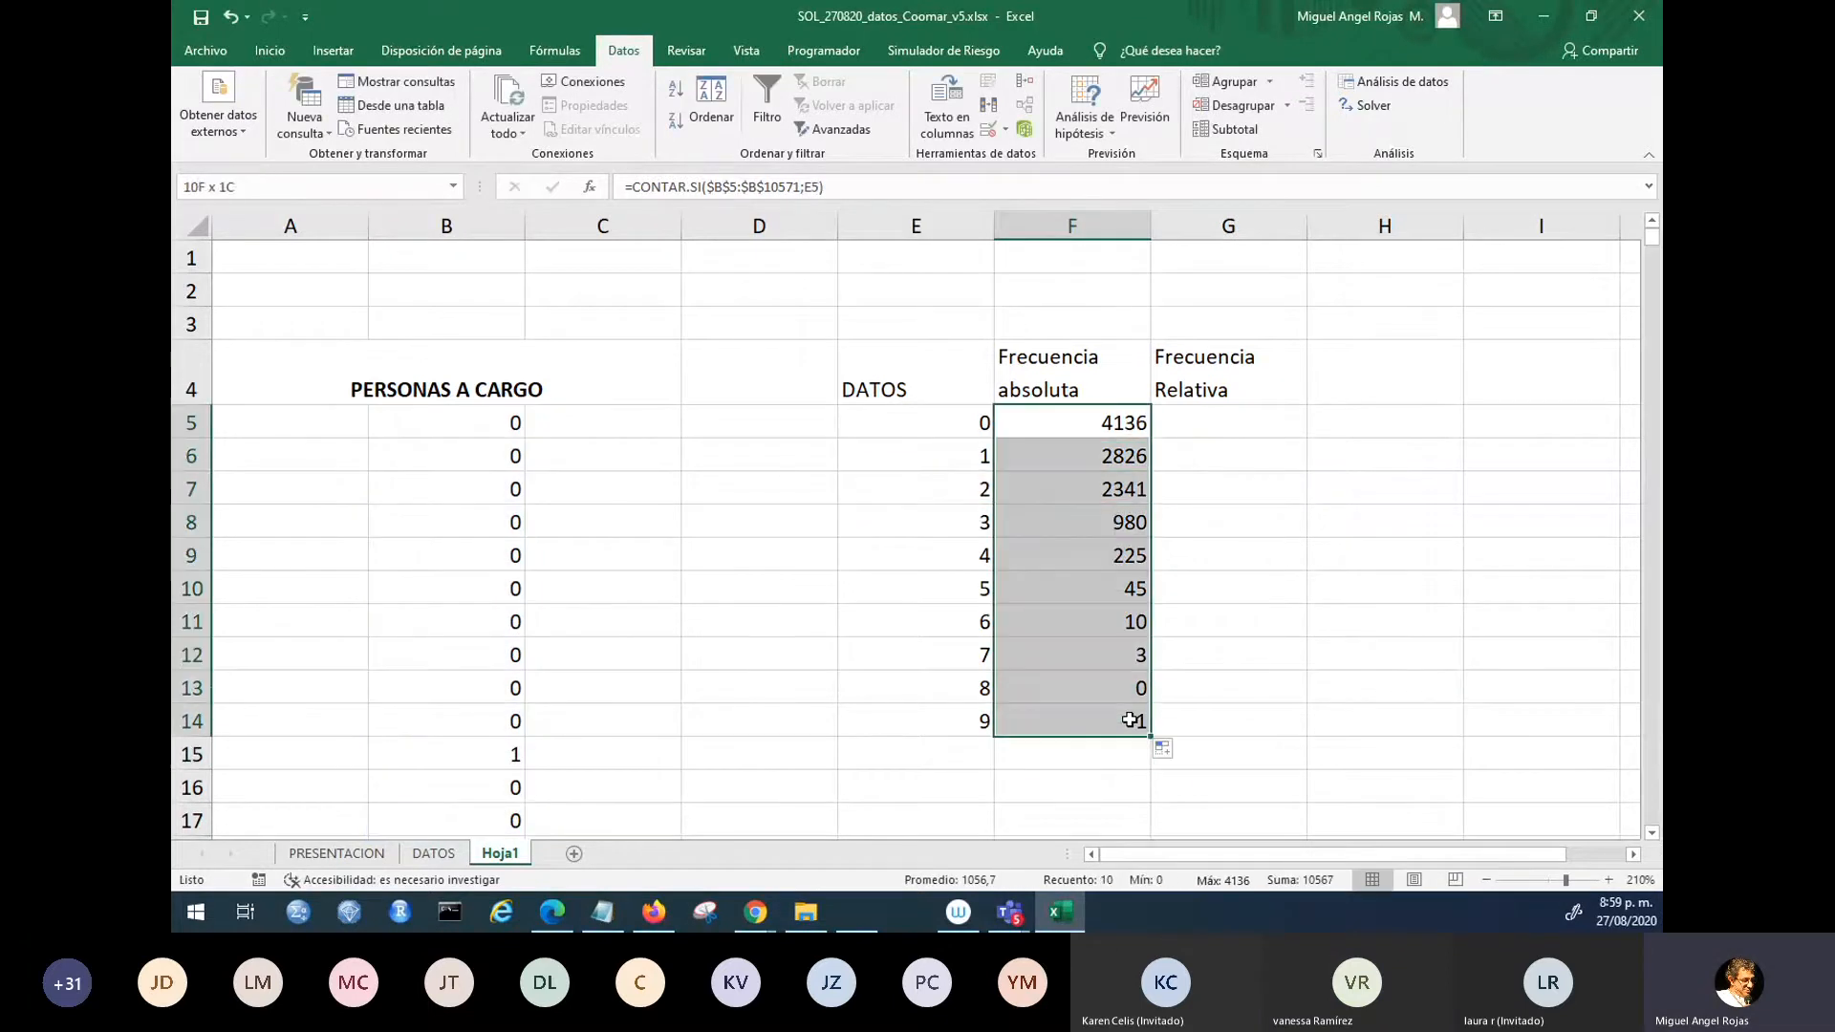
click(269, 50)
click(439, 123)
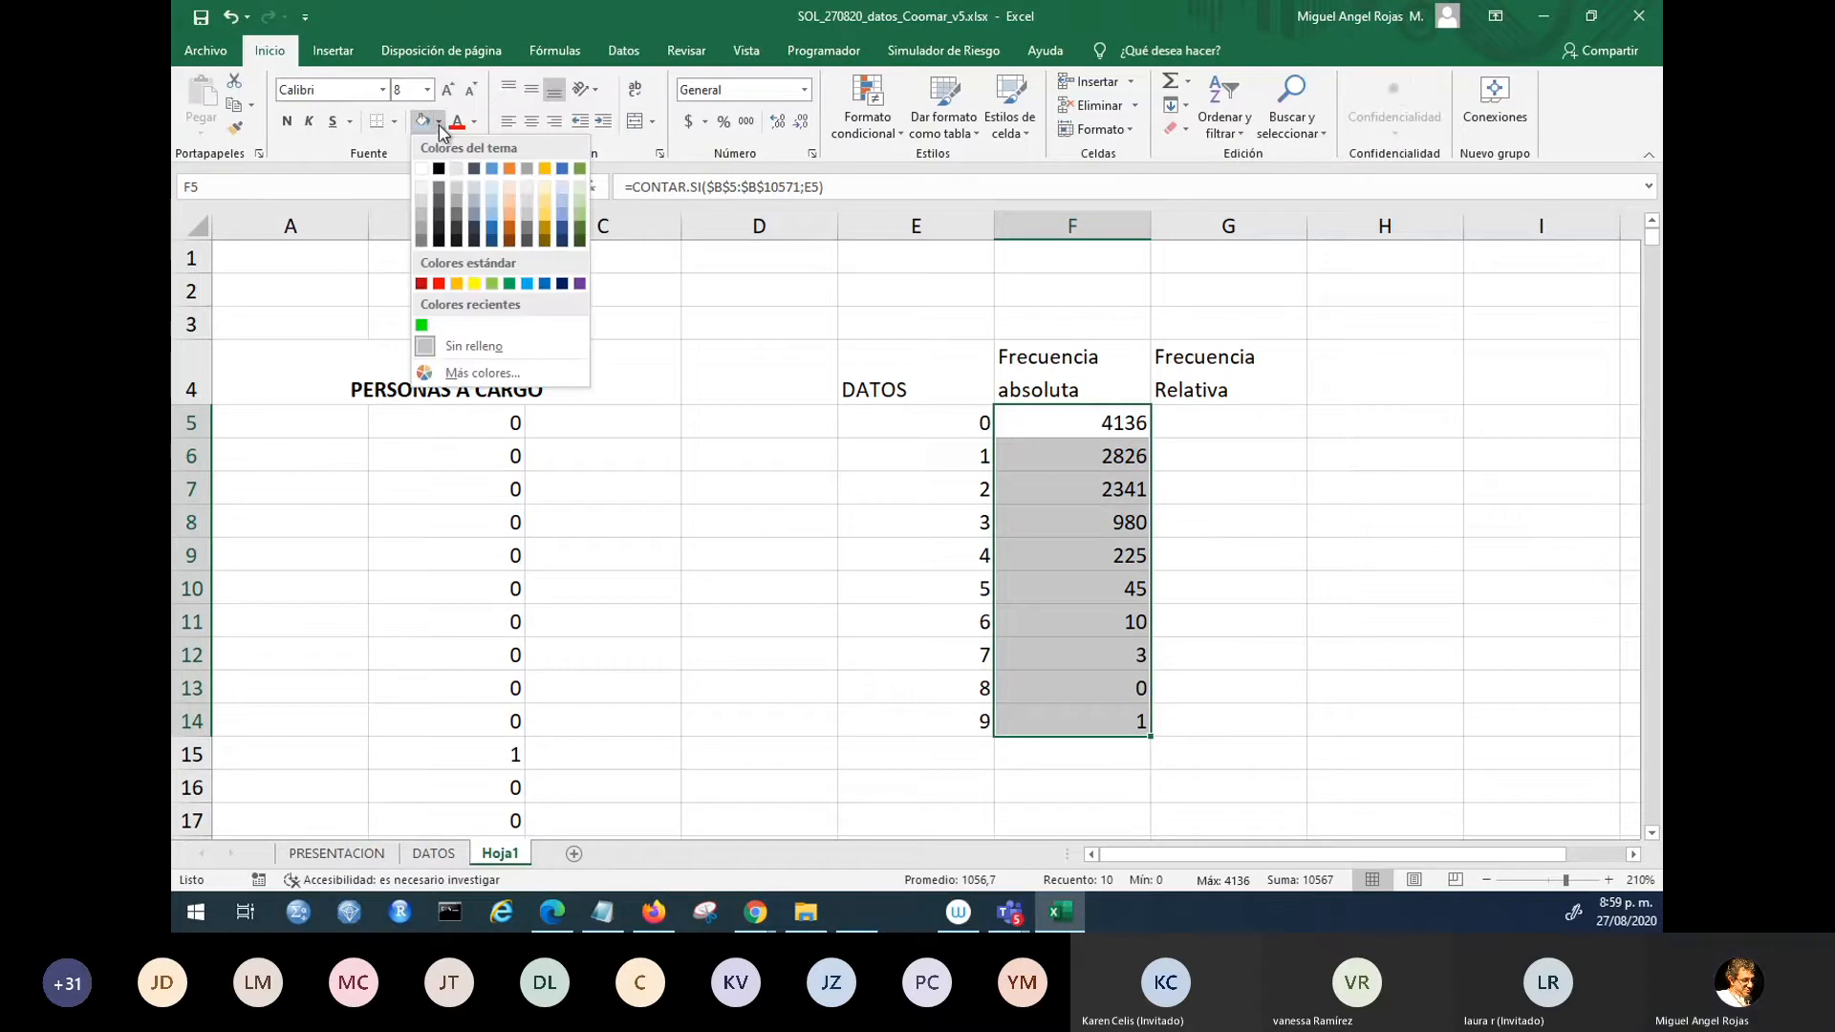
click(474, 282)
click(1101, 419)
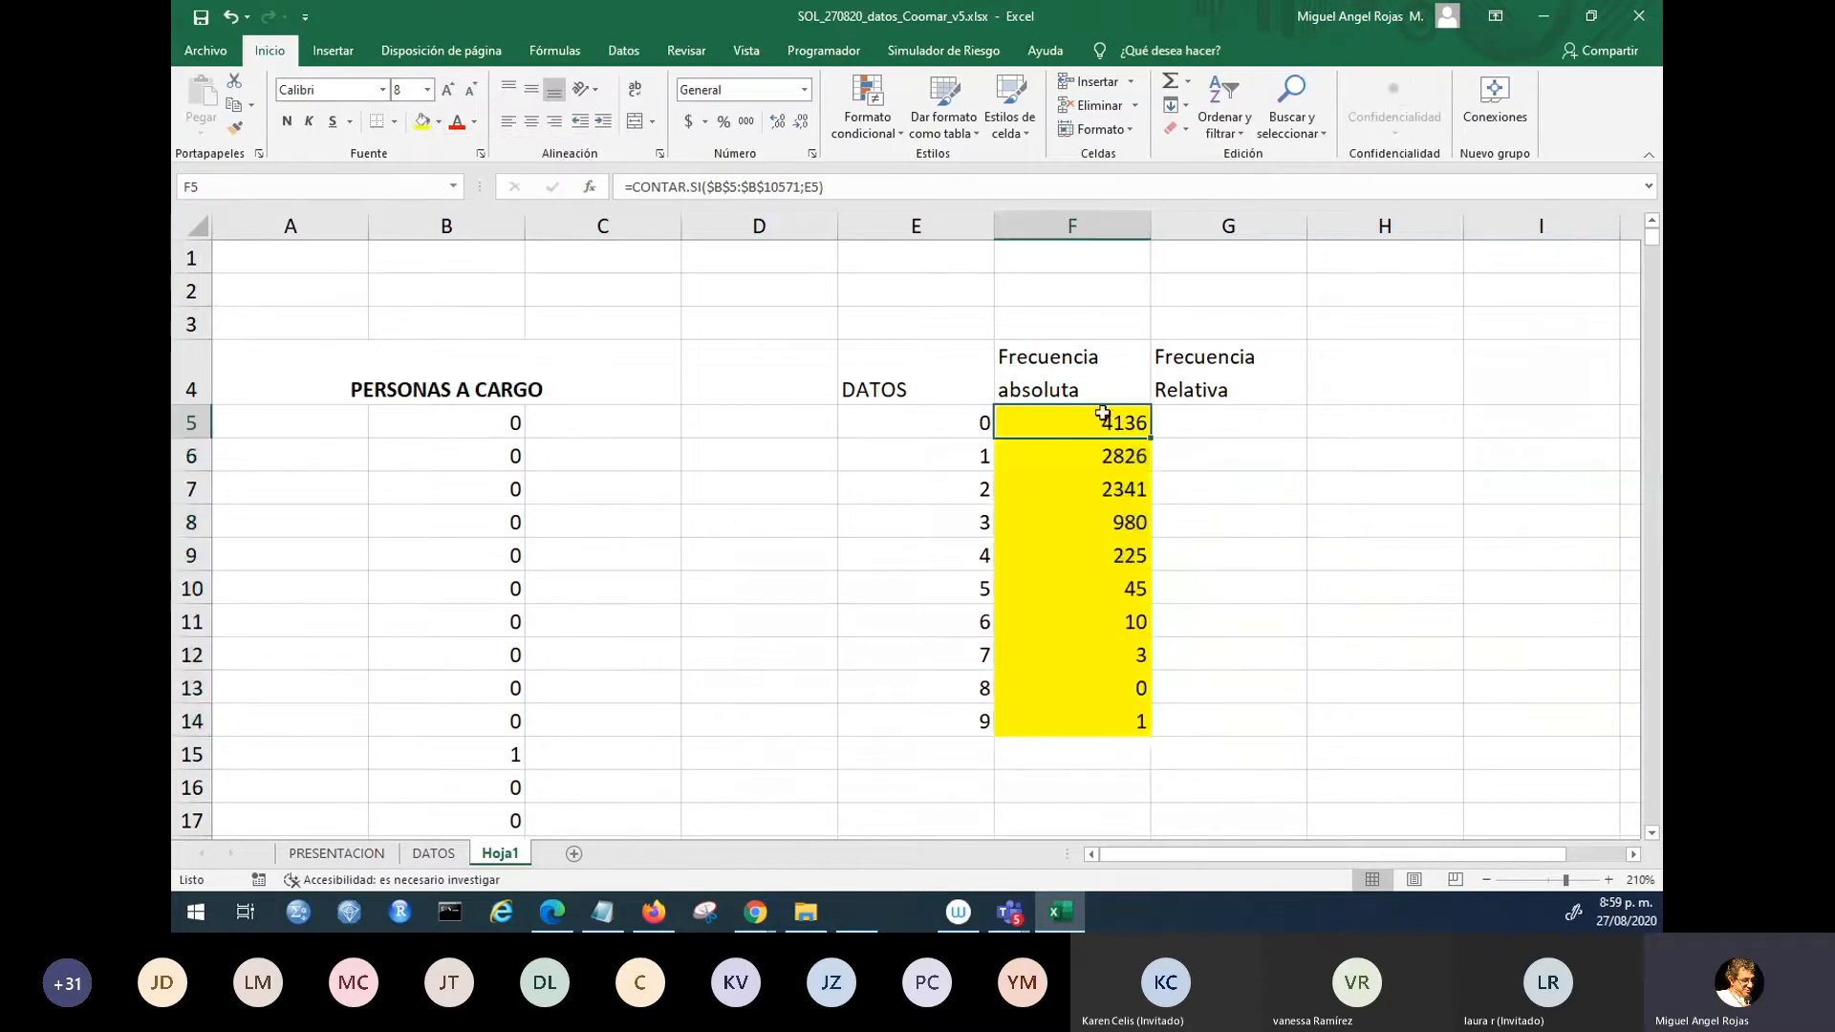
- Inspect the range and criterion references of the CONTAR.SI formula in F8
click(1114, 521)
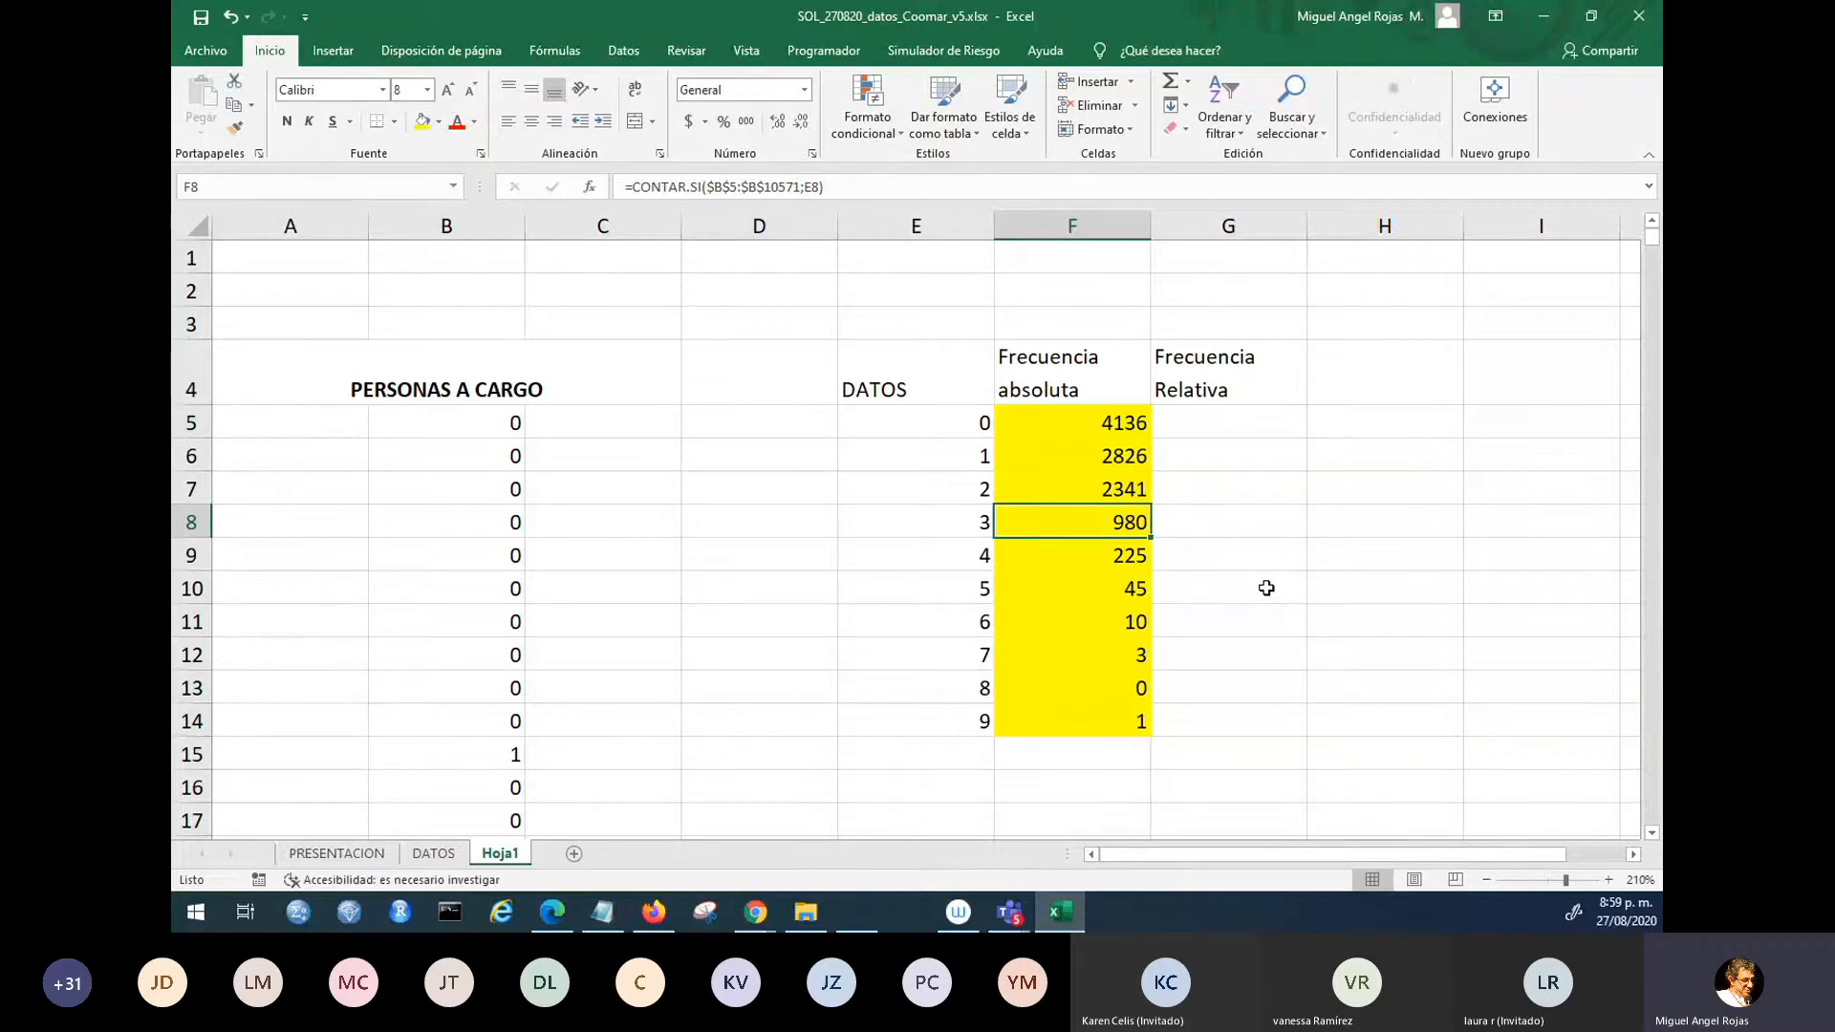
key(F2)
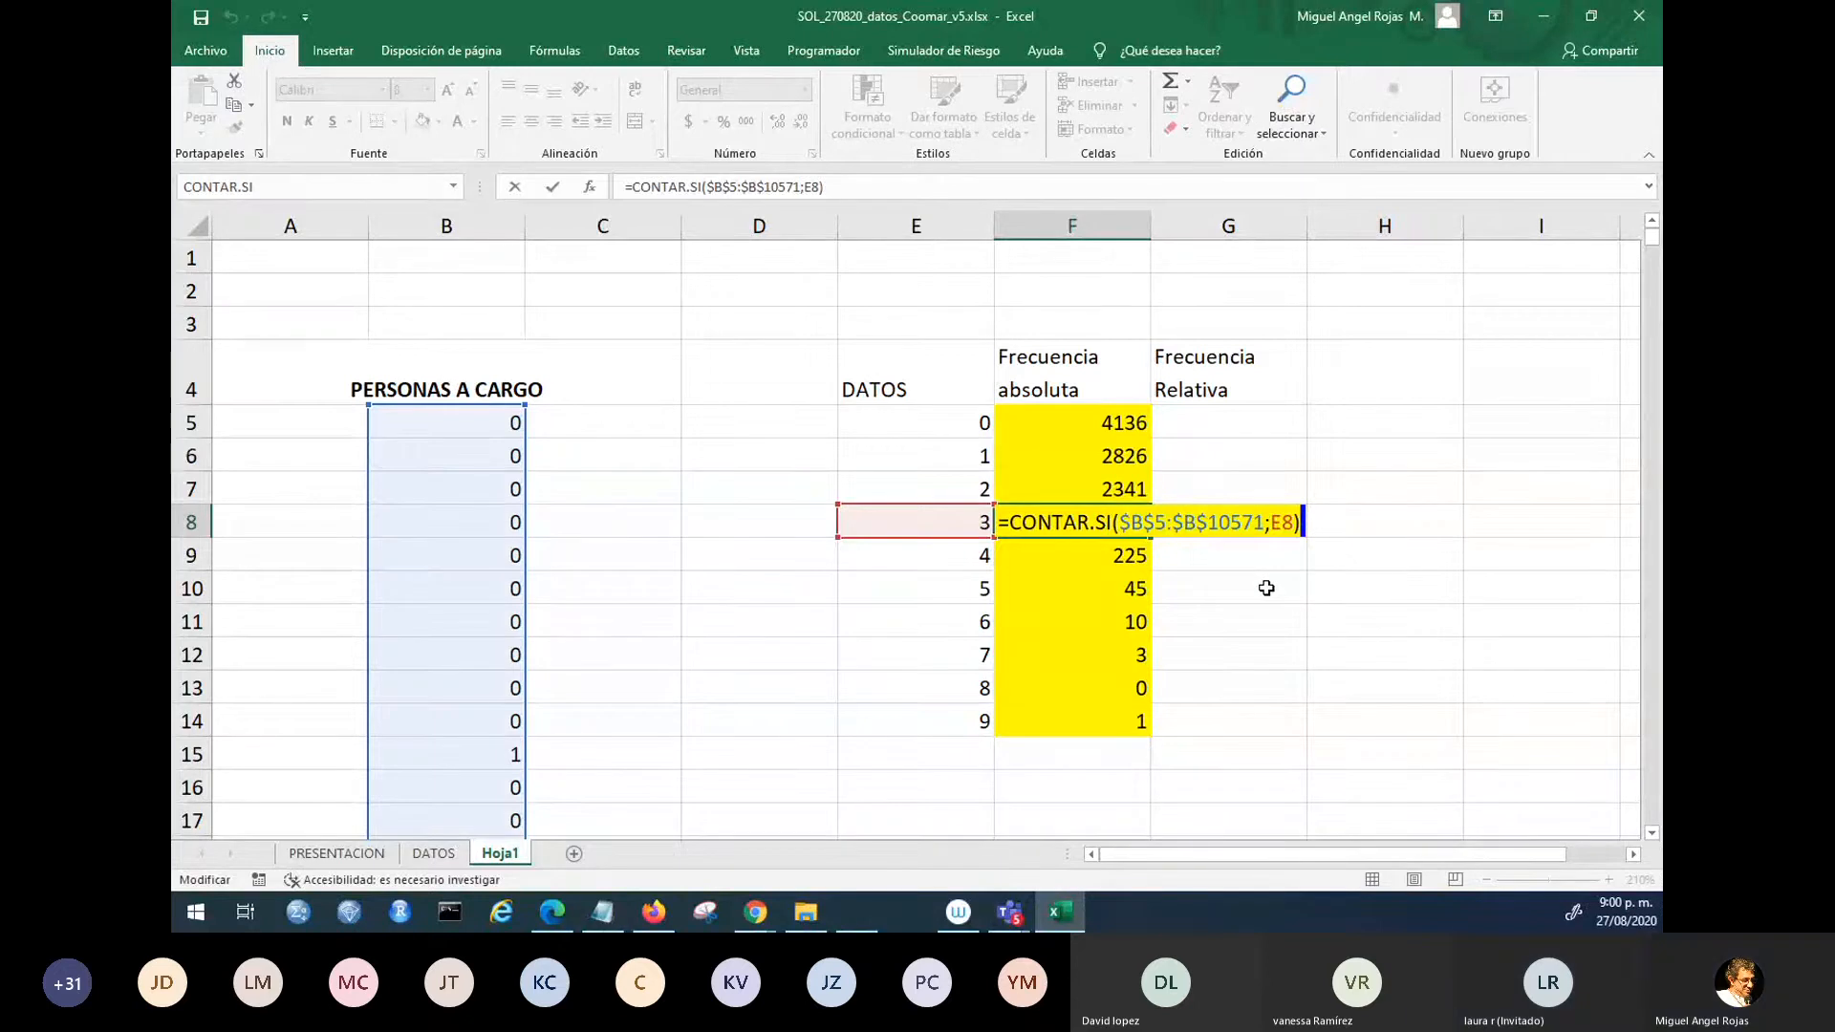
key(Return)
key(Up)
key(Up)
key(Up)
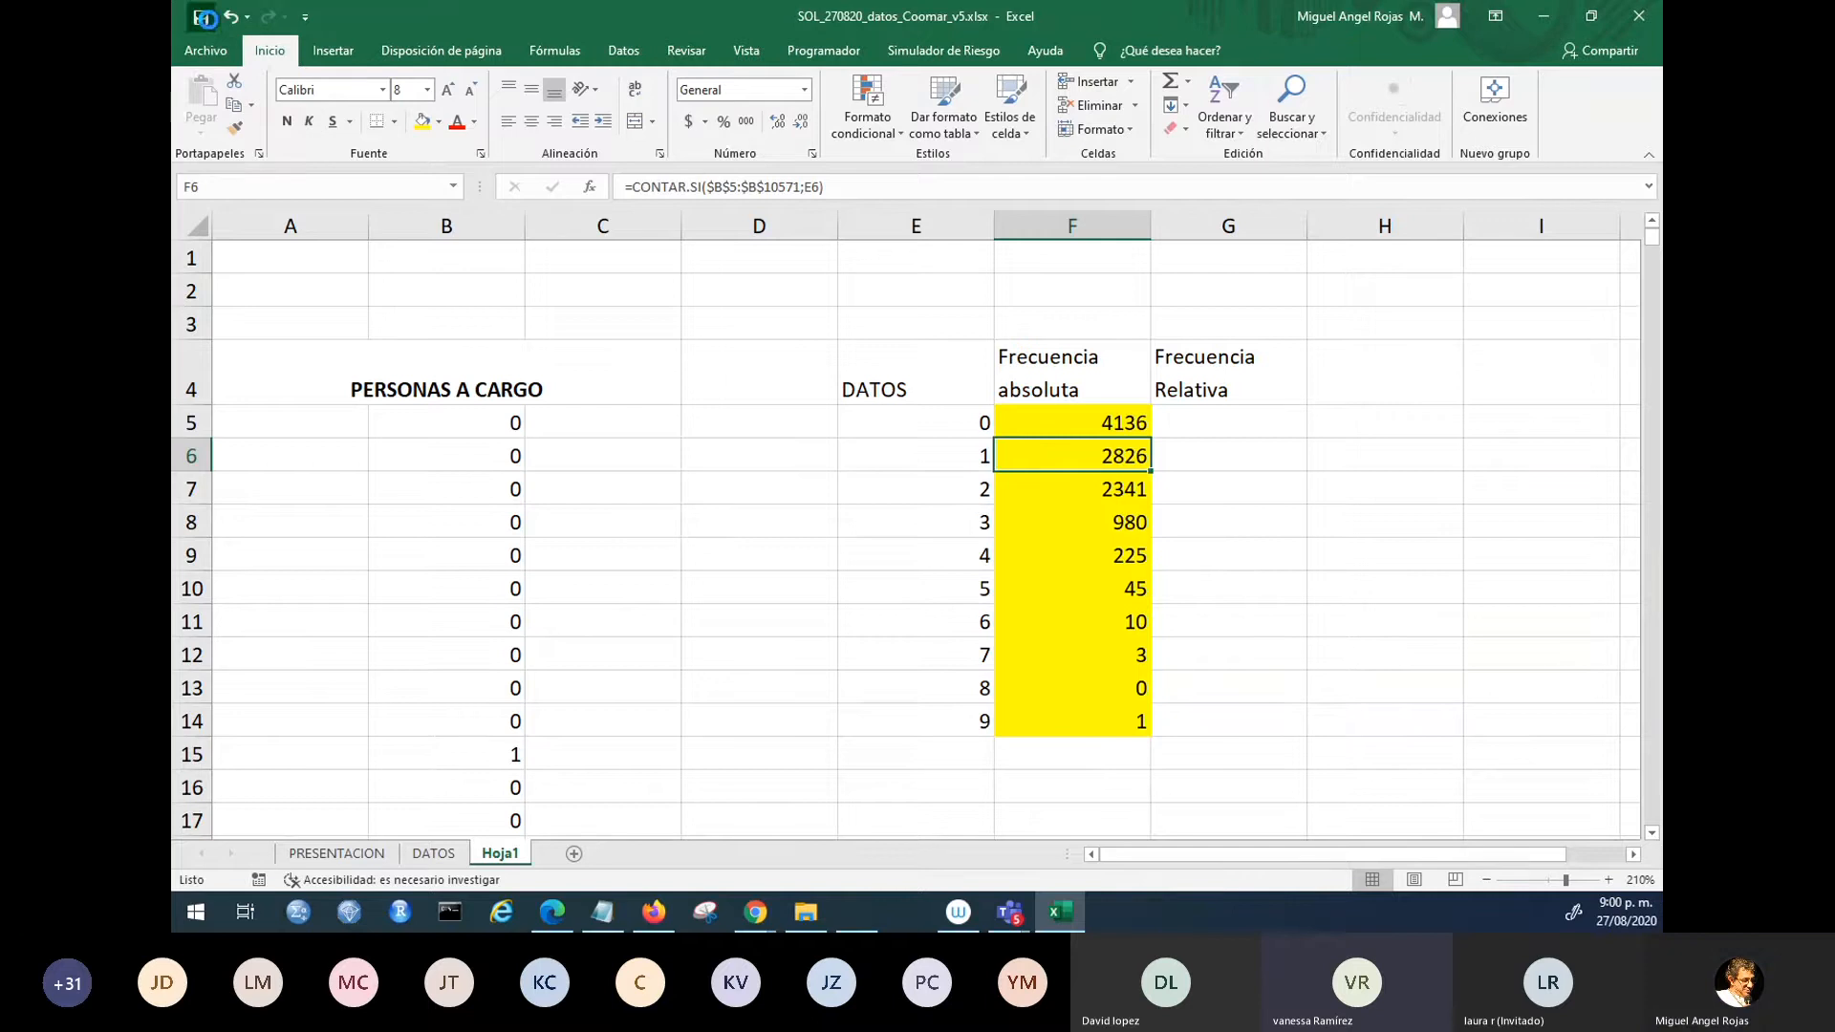
click(633, 290)
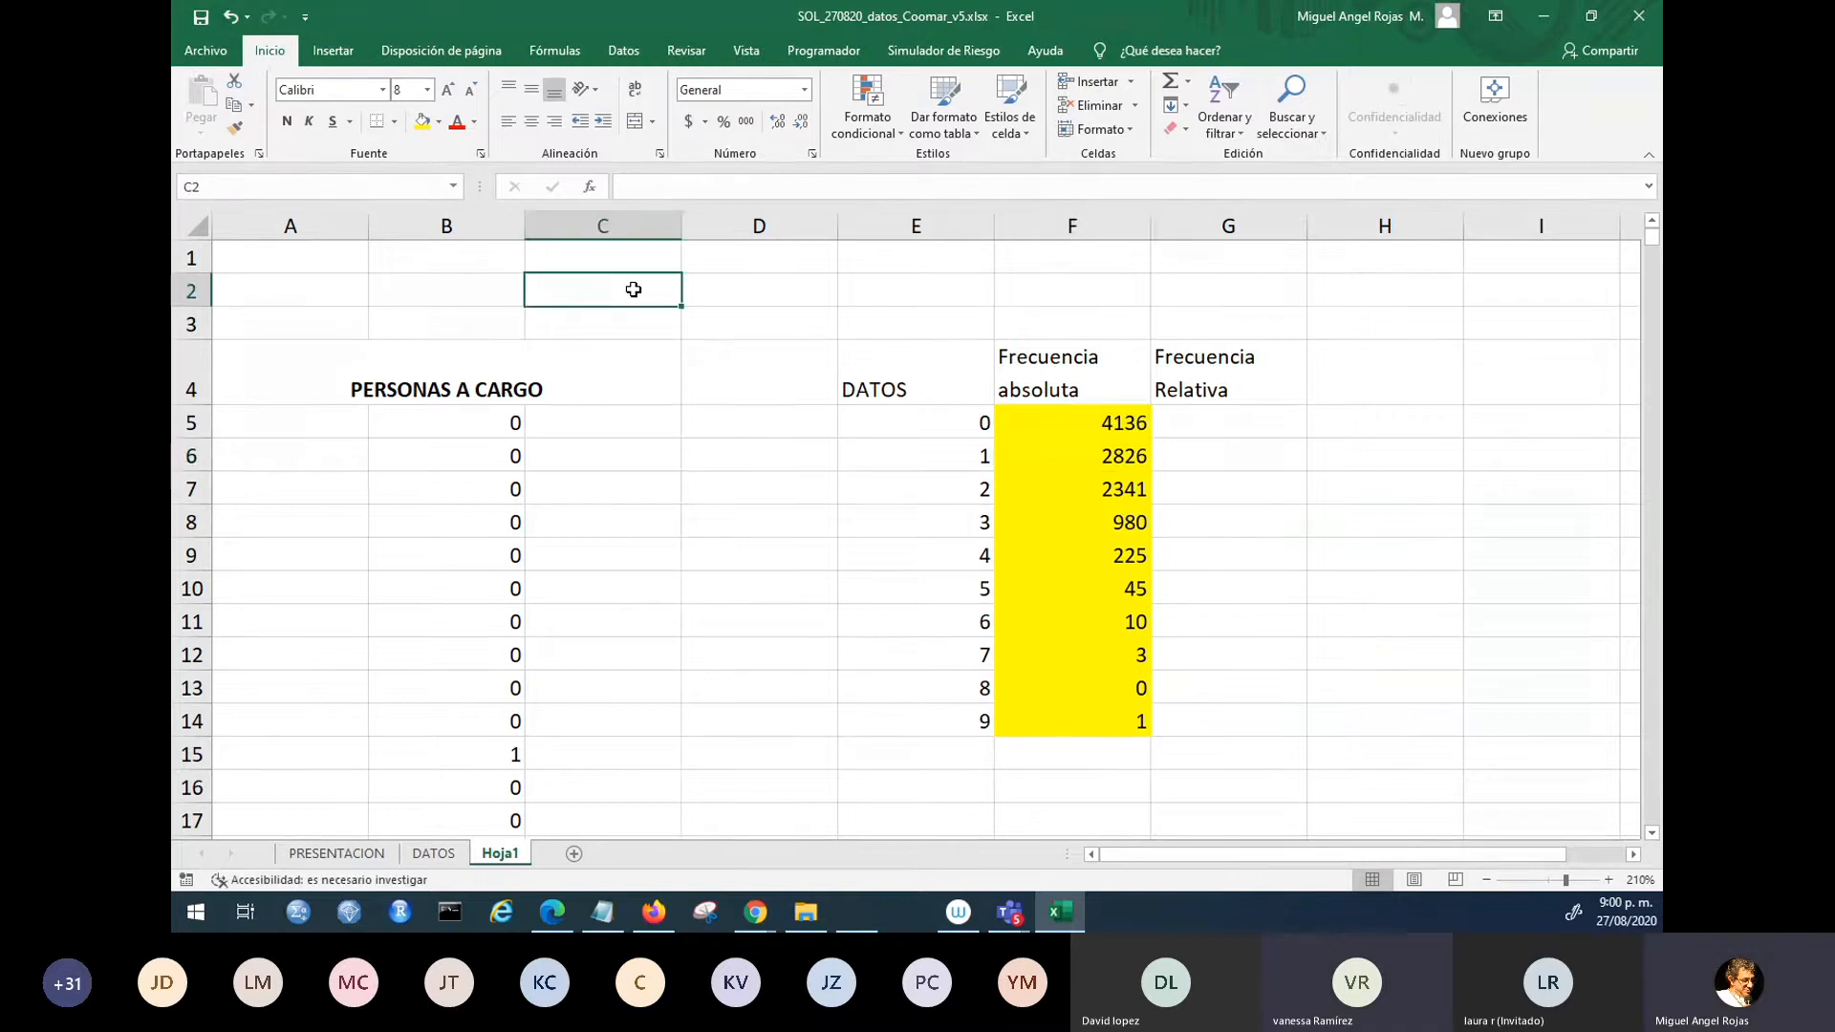
click(662, 314)
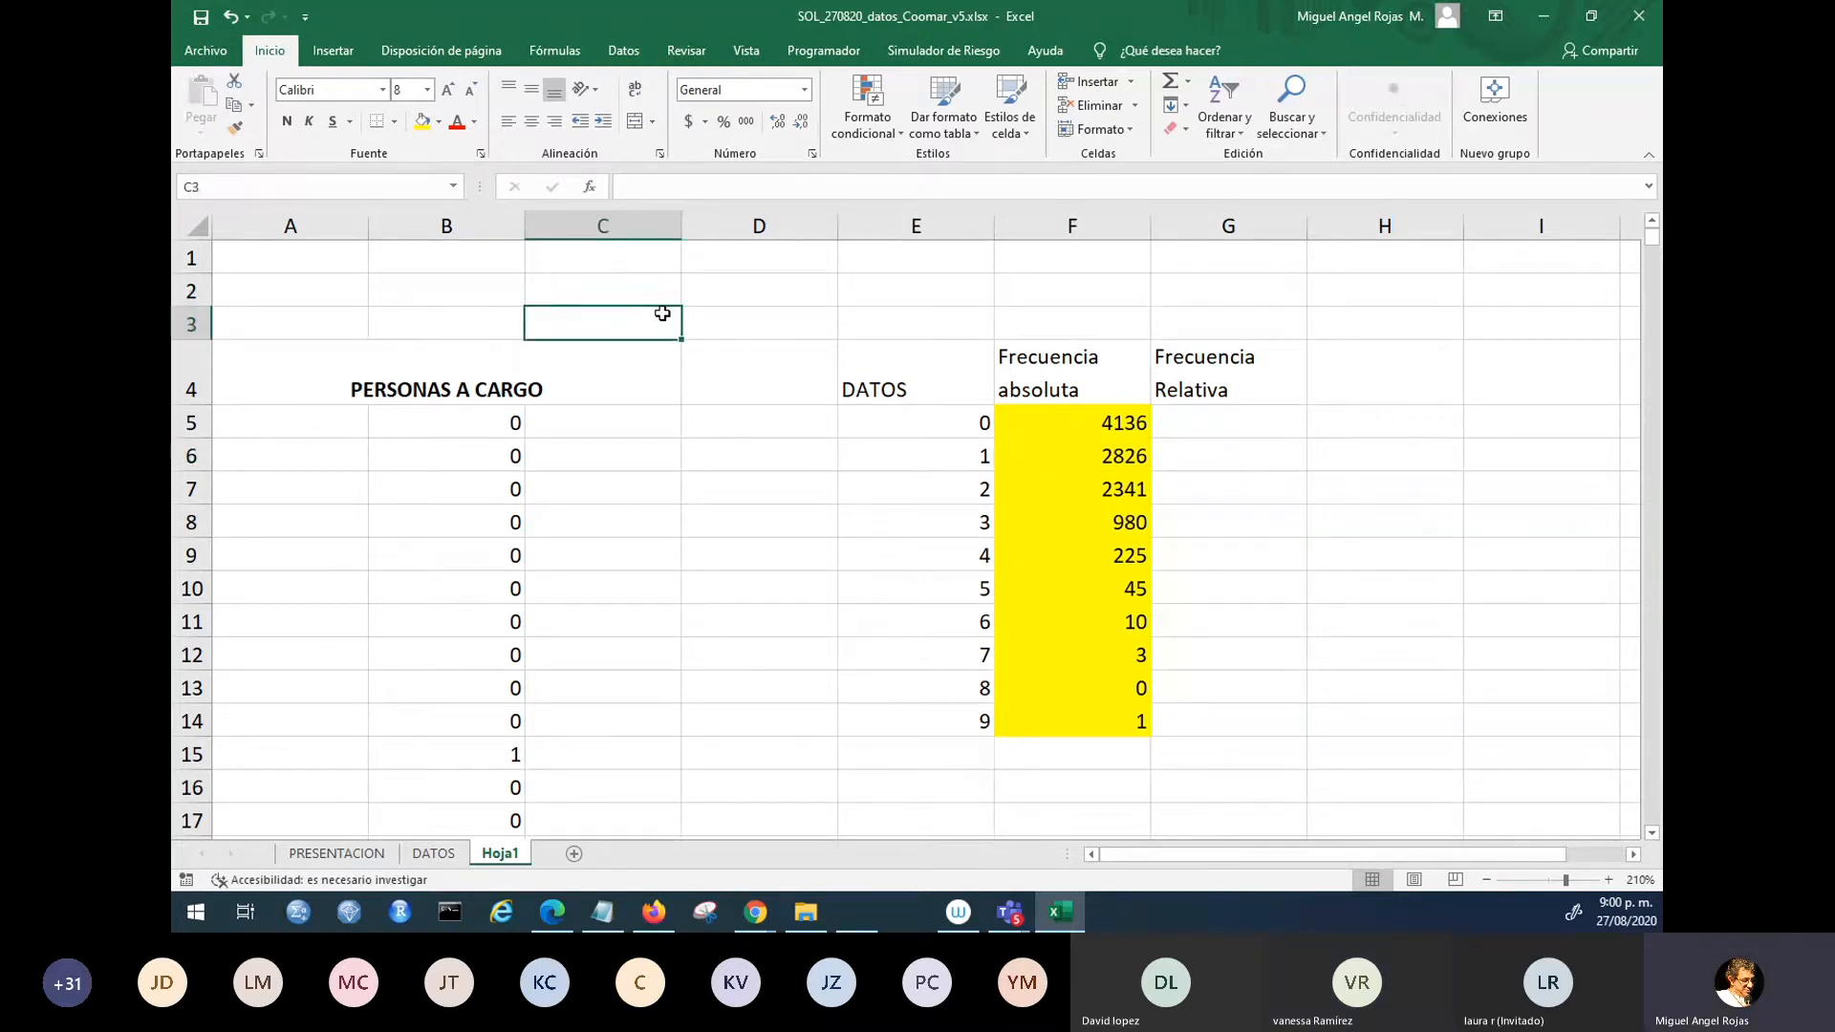
click(658, 294)
click(738, 291)
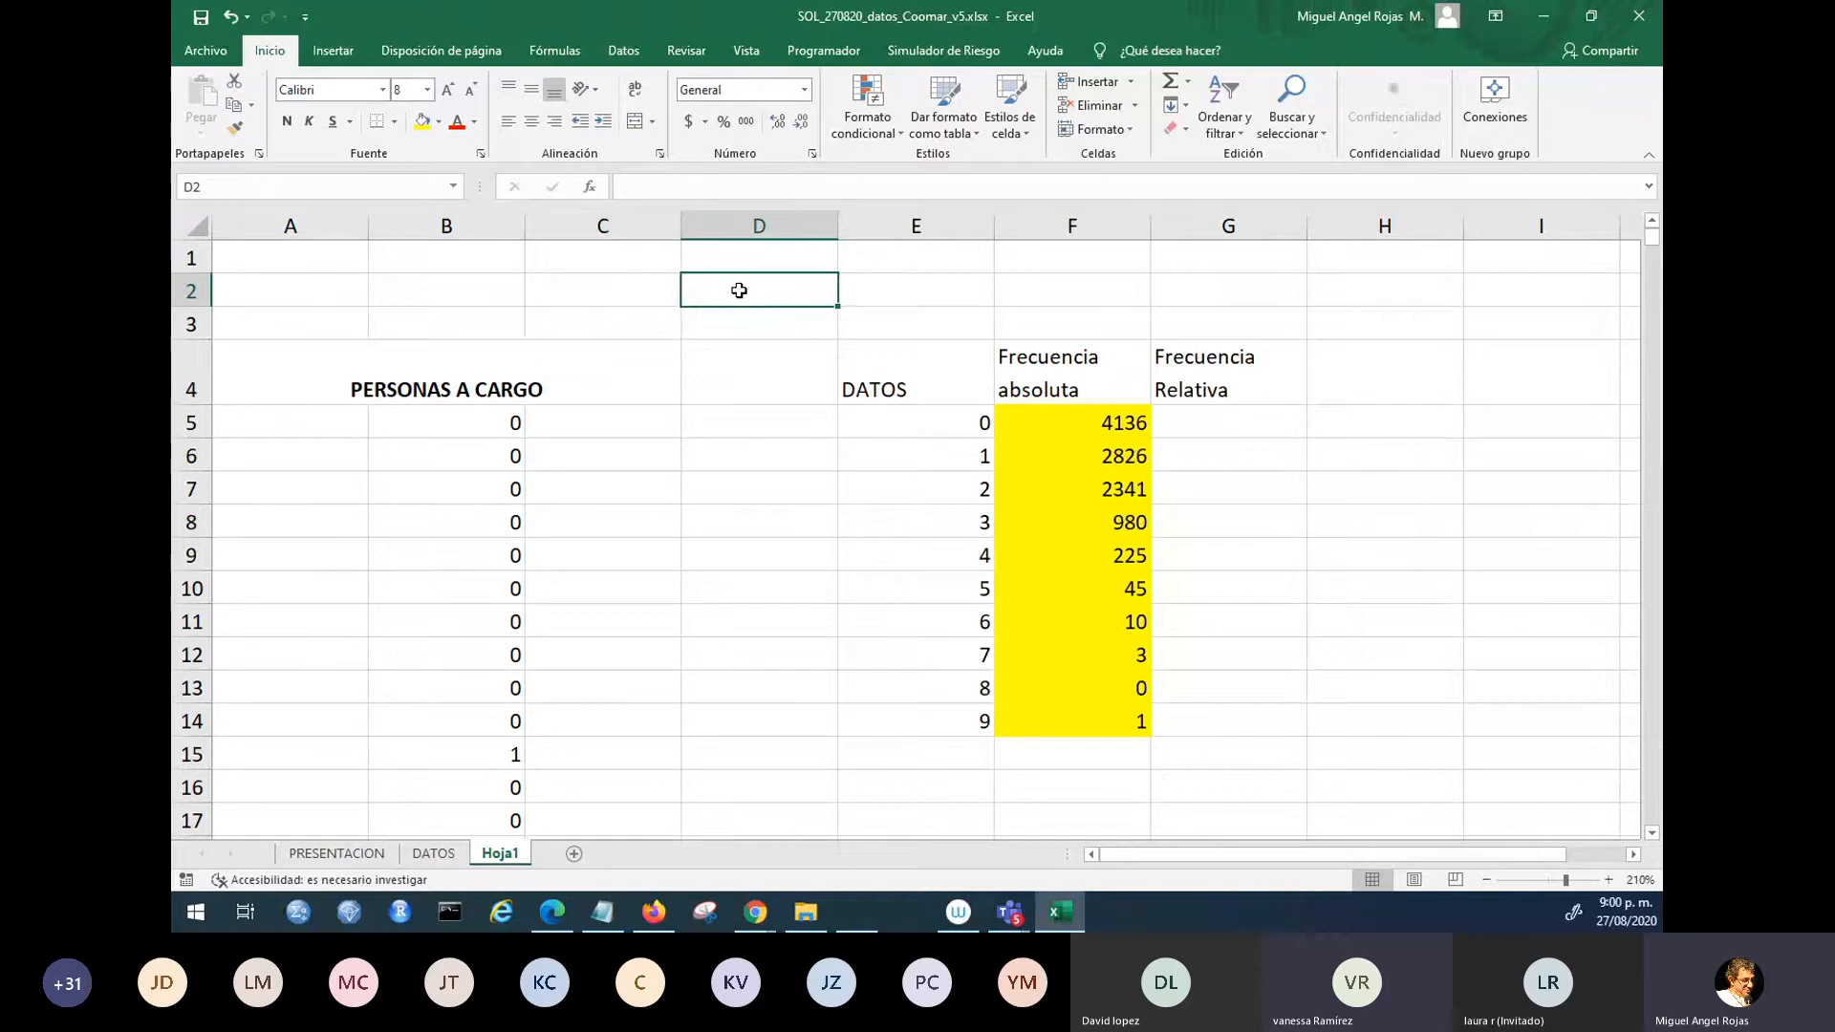
- Inspect the absolute range and relative criterion of the CONTAR.SI formula in F5
click(1080, 423)
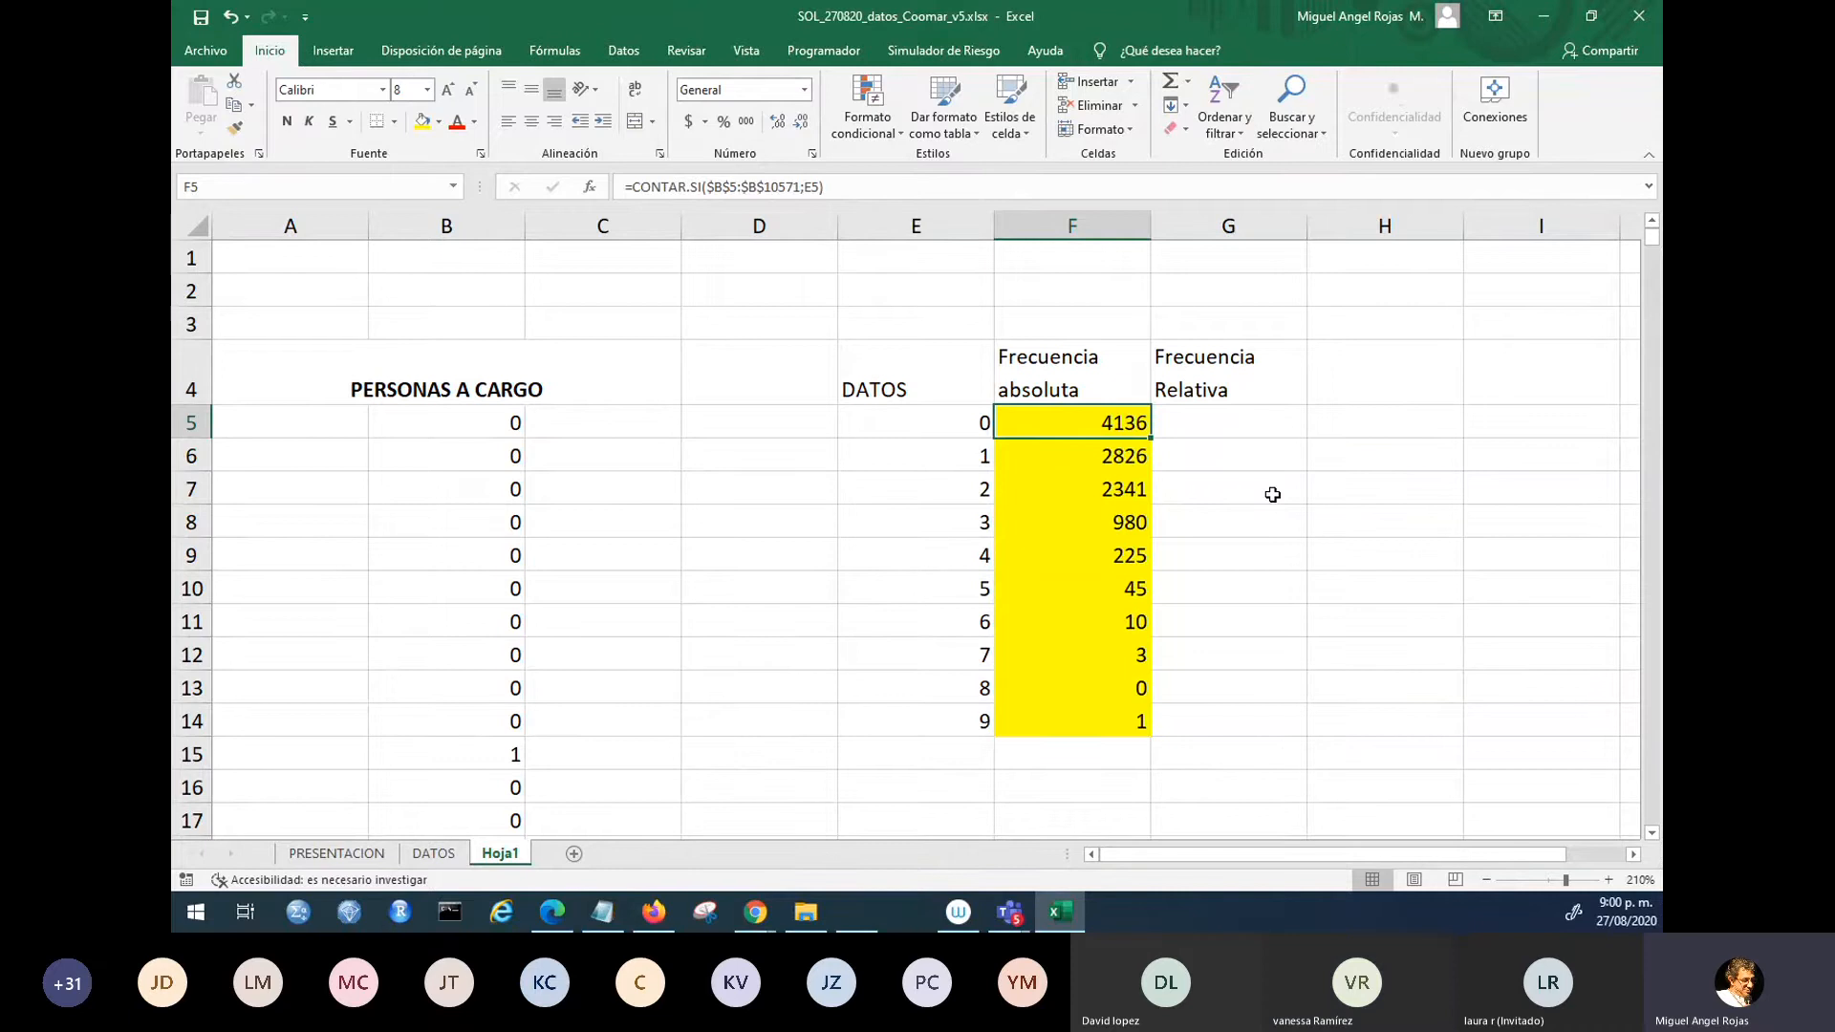
key(F2)
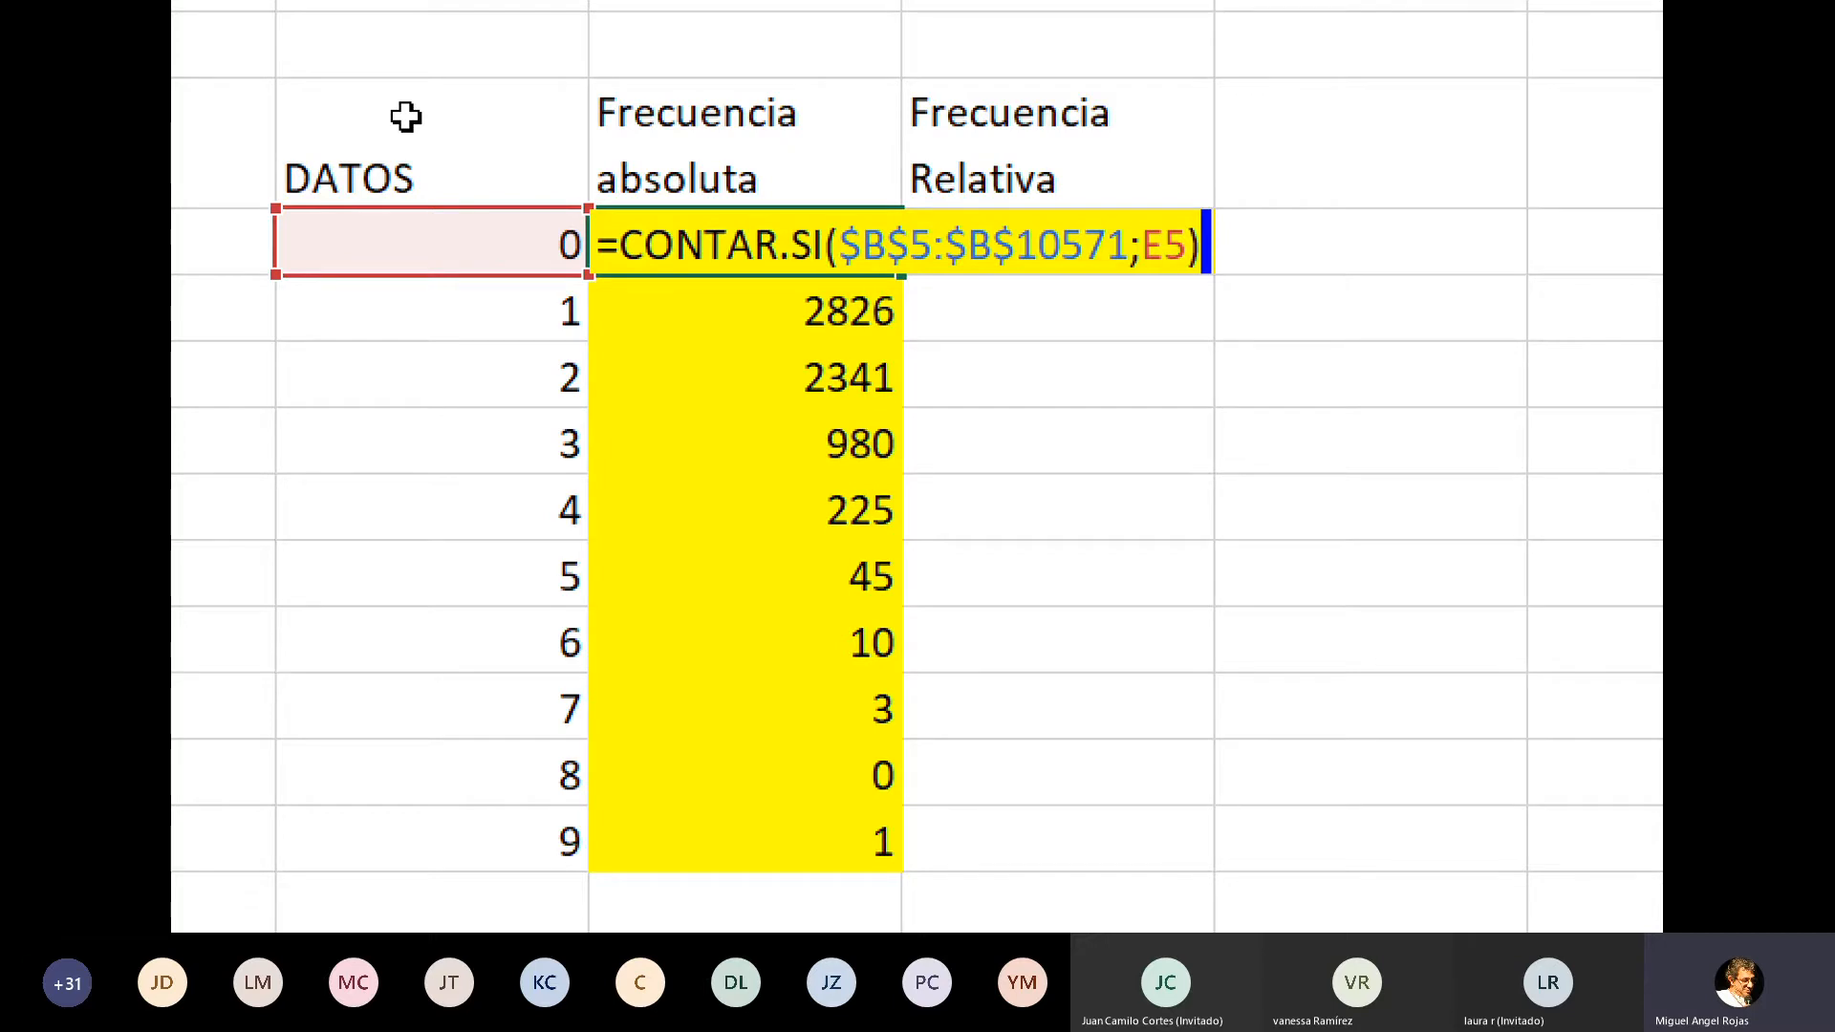
key(Return)
key(Up)
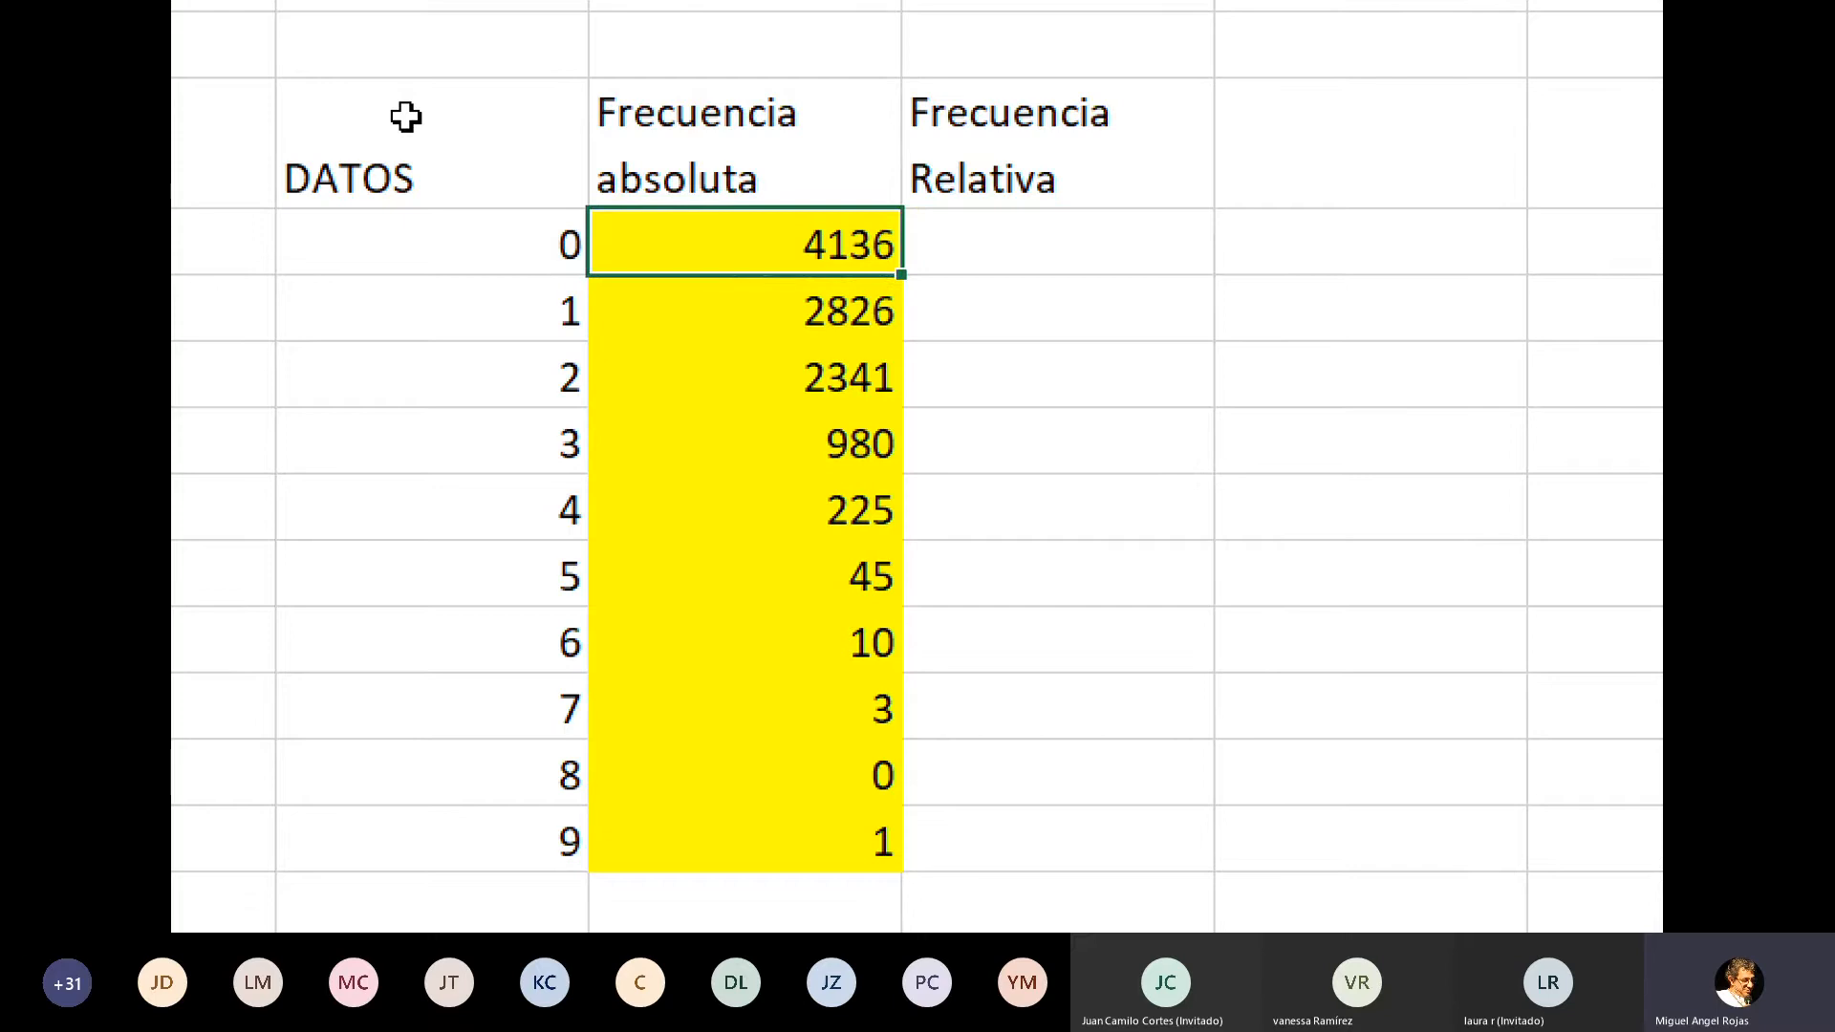
- Copy the formula cell F5 and paste it over F5:F14 in the Frecuencia absoluta column
key(ctrl+c)
key(shift+Down)
key(shift+Down)
key(shift+Down)
key(shift+Down)
key(shift+Down)
key(shift+Down)
key(shift+Down)
key(shift+Down)
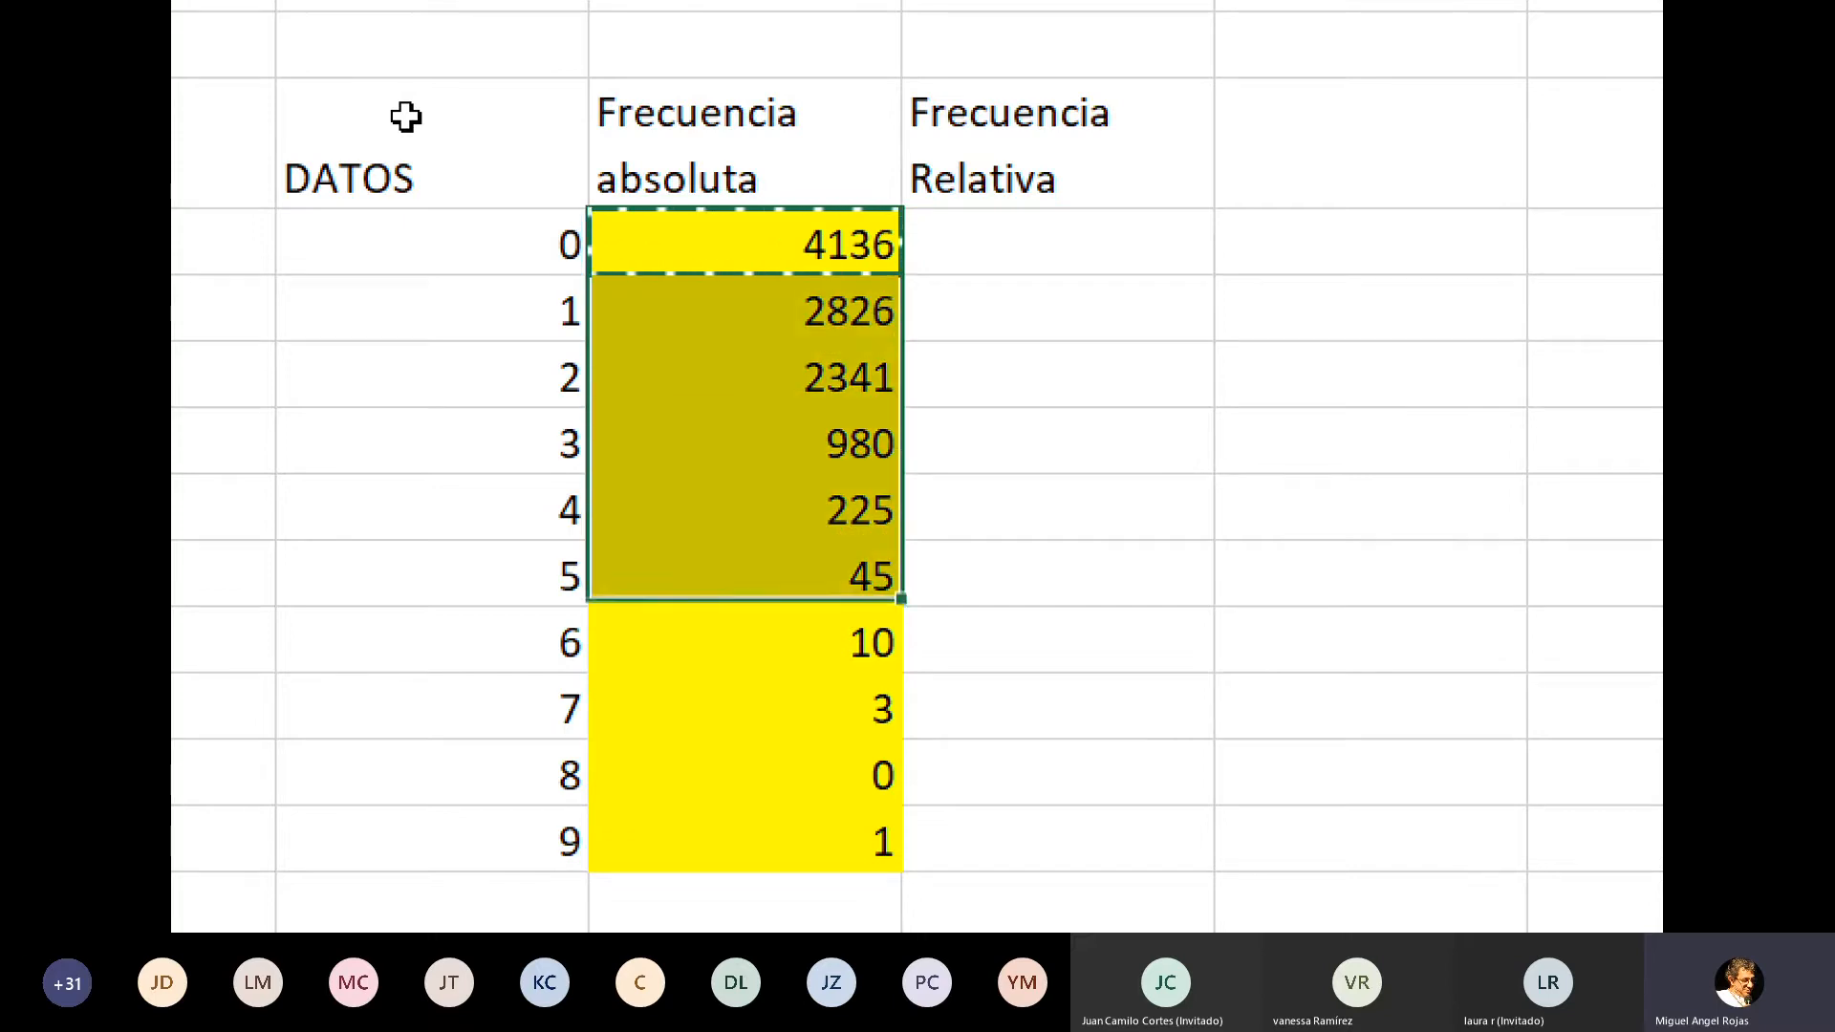
key(shift+Down)
key(ctrl+v)
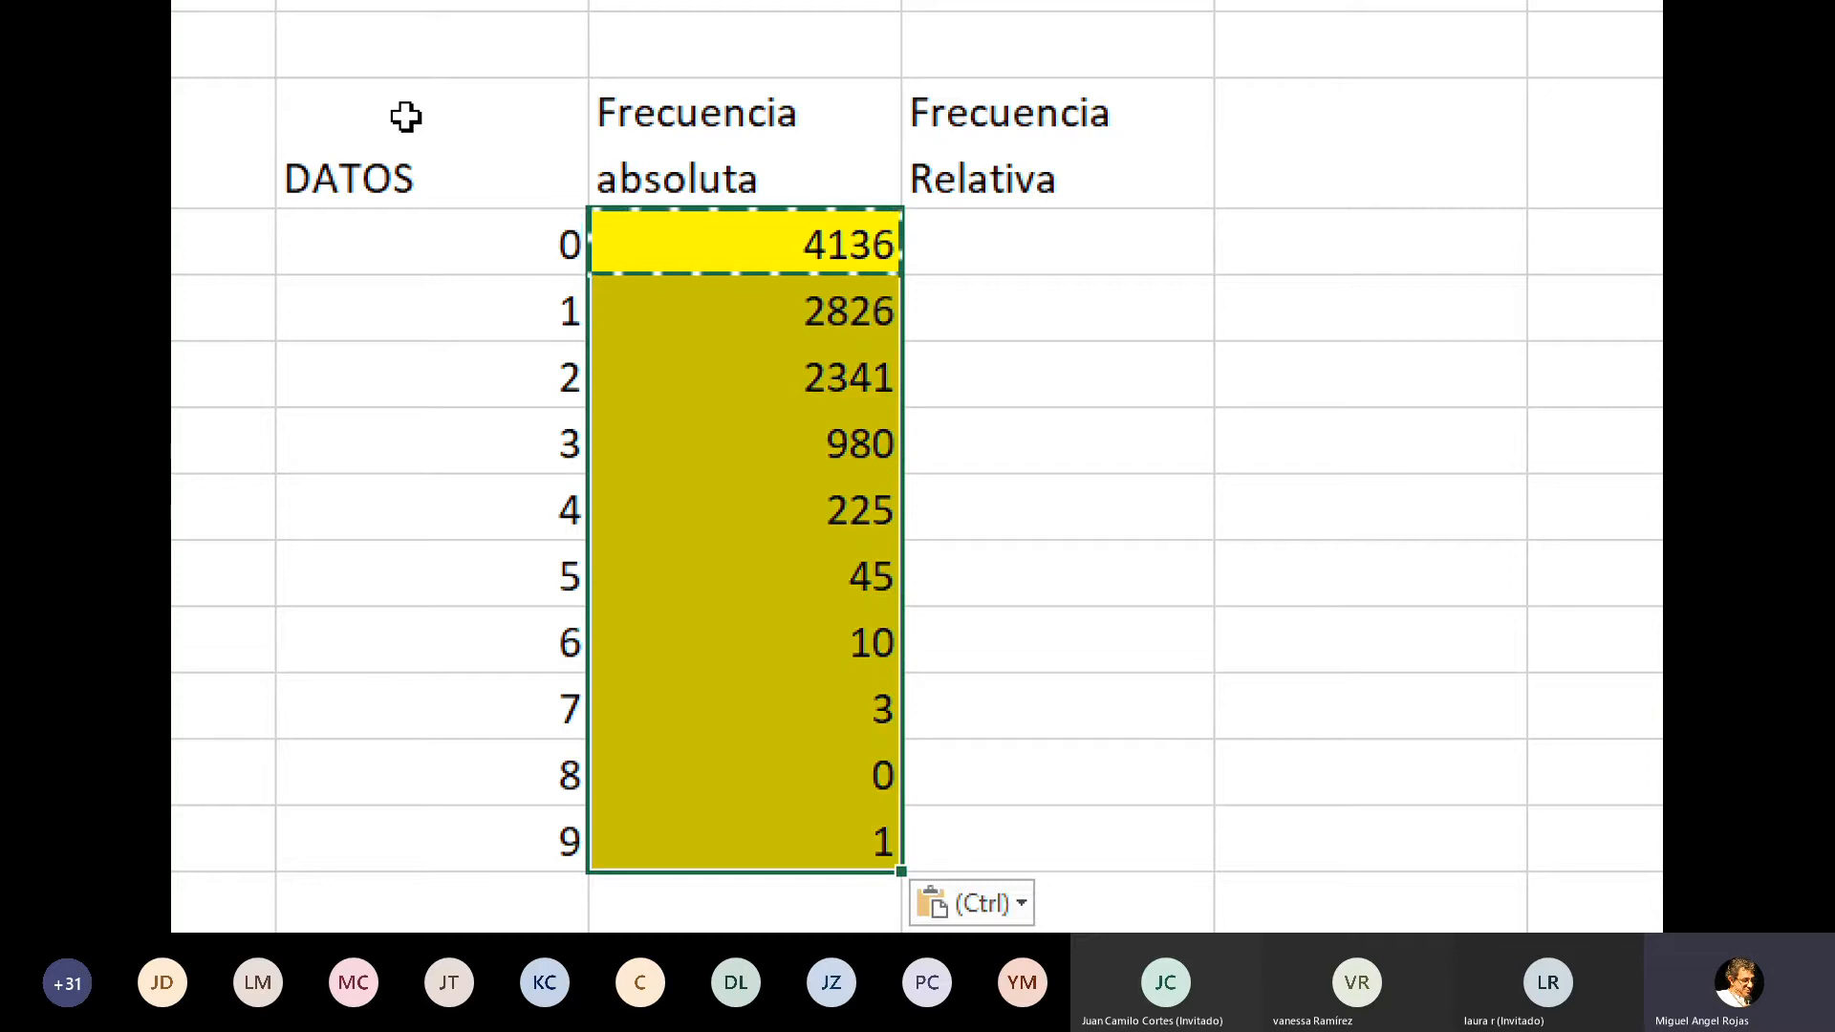
click(867, 371)
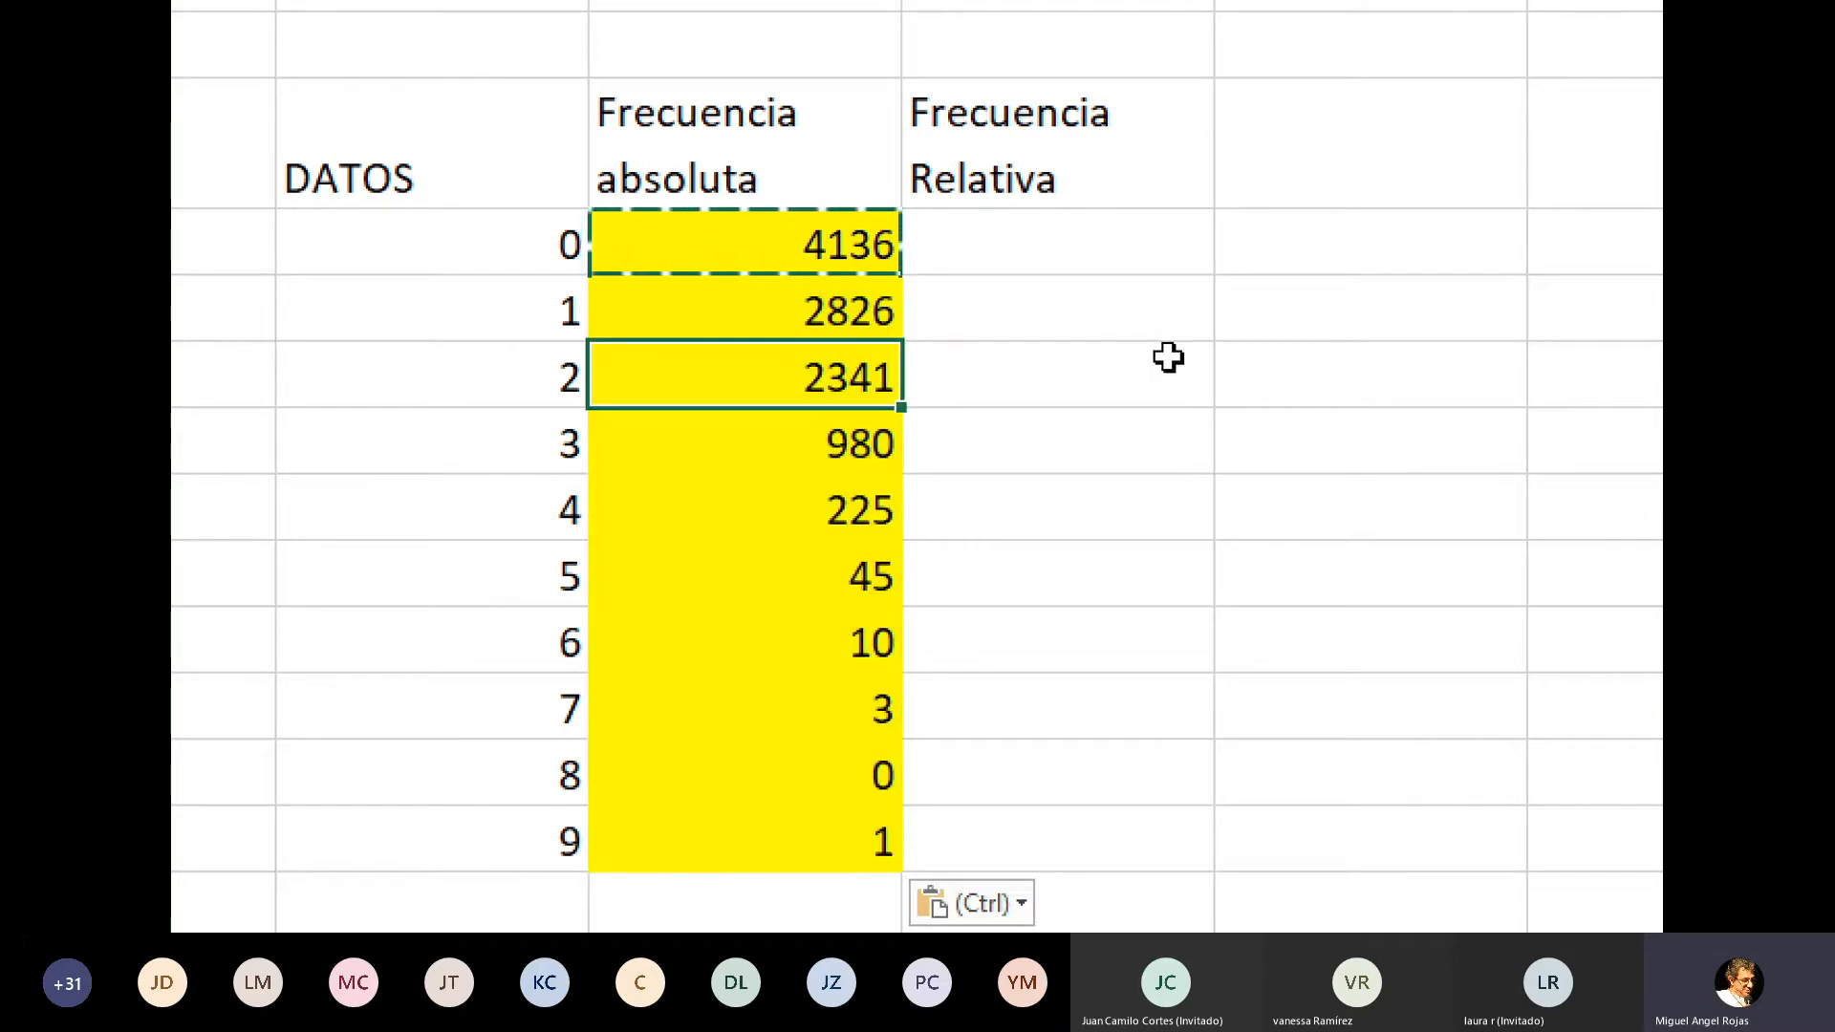
- Clear the copy marquee and review the absolute frequencies for the data values 0, 1 and 2
key(Escape)
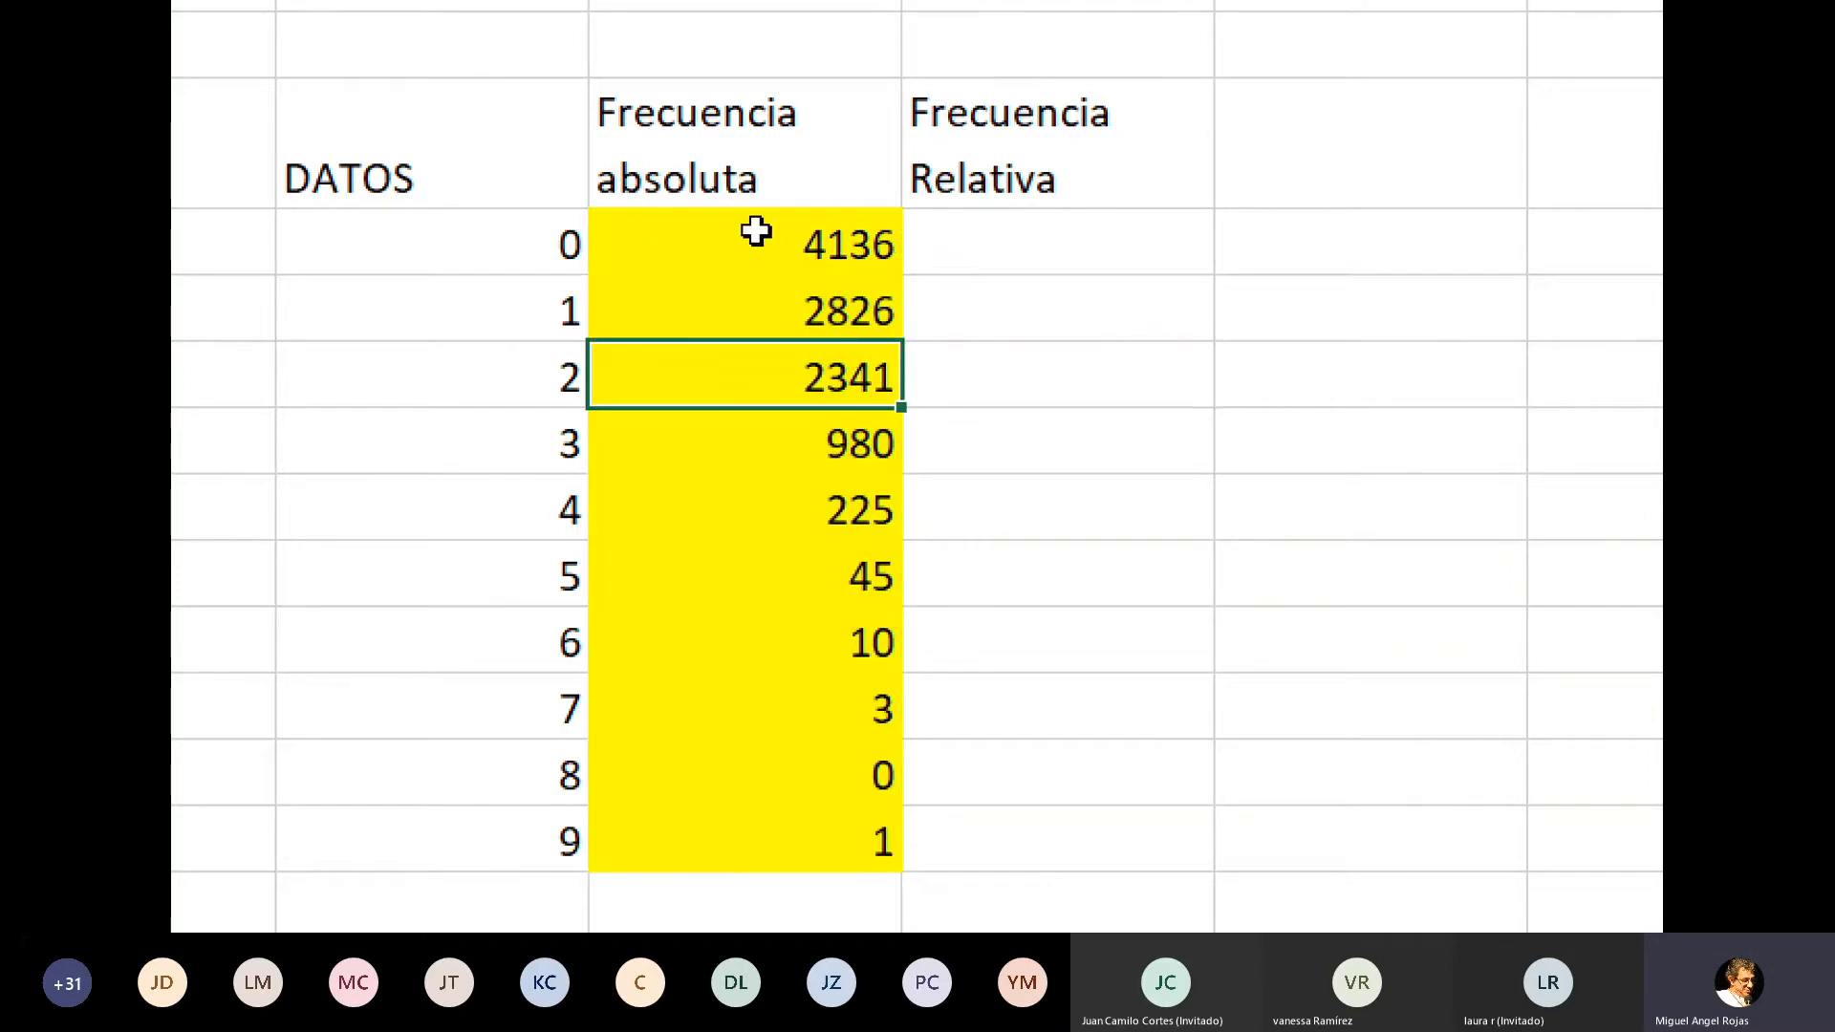
click(659, 61)
click(749, 311)
click(774, 203)
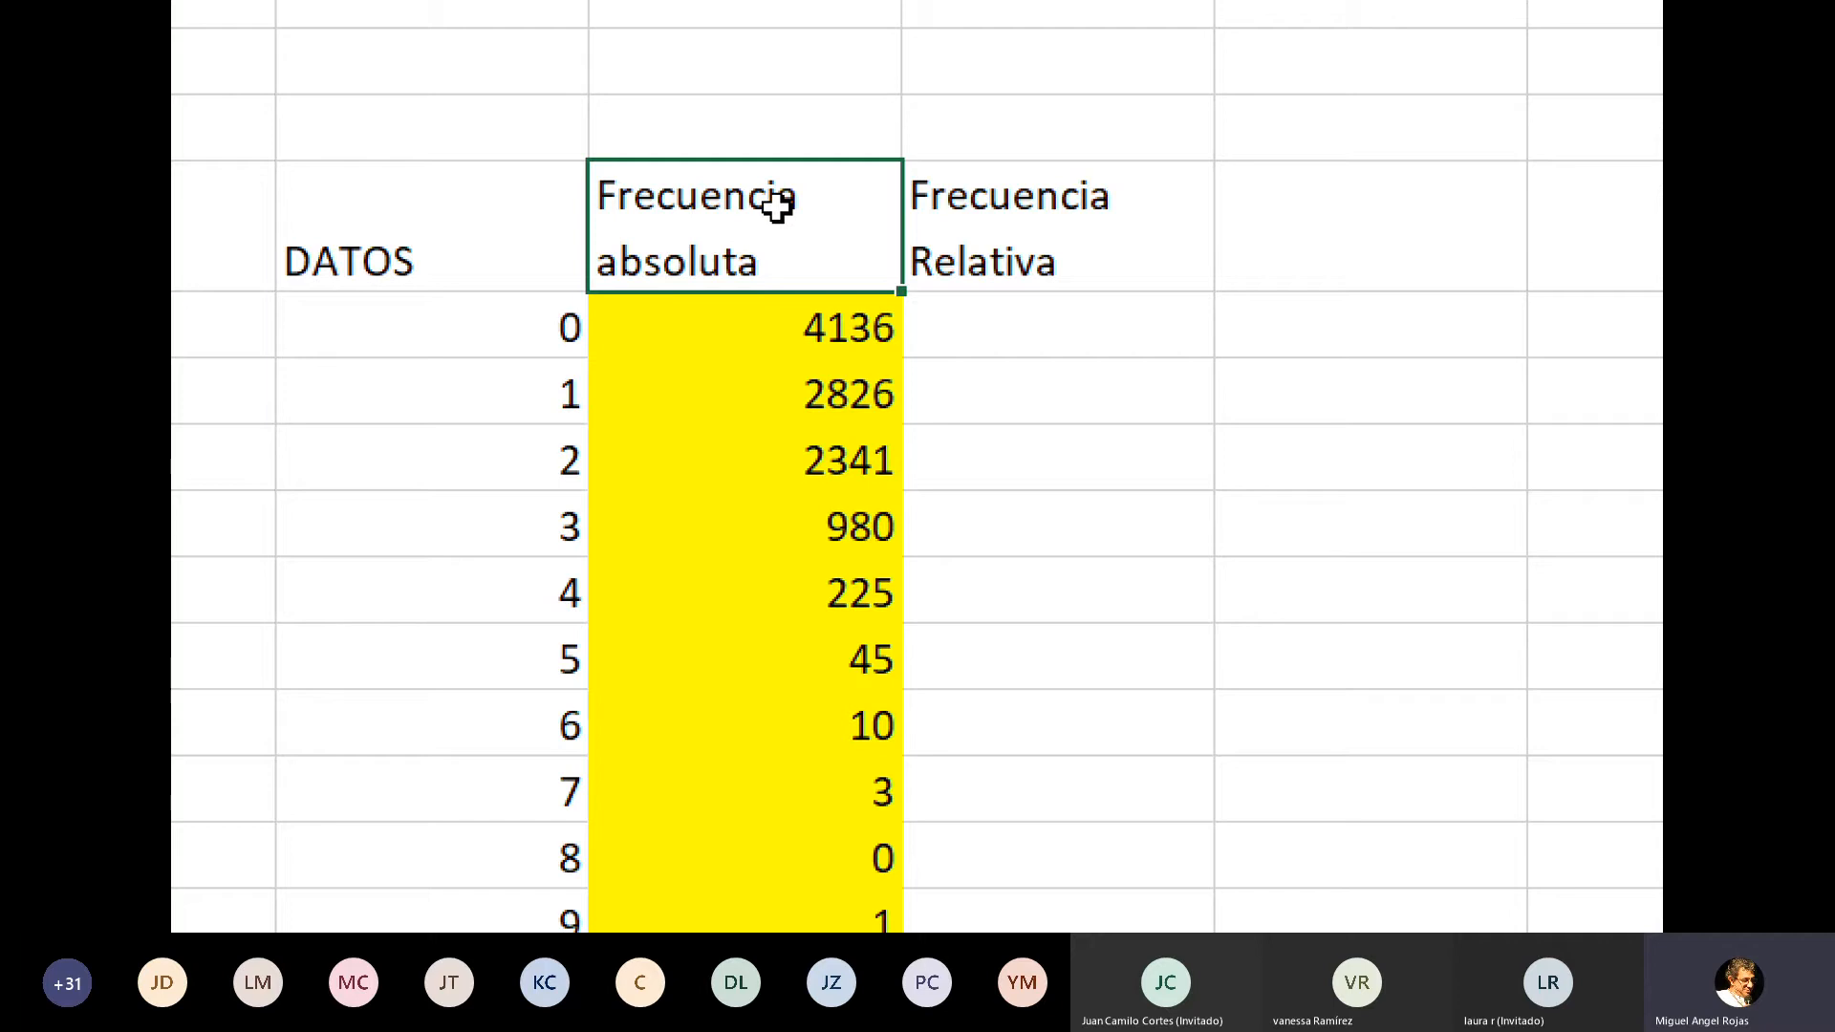
click(825, 325)
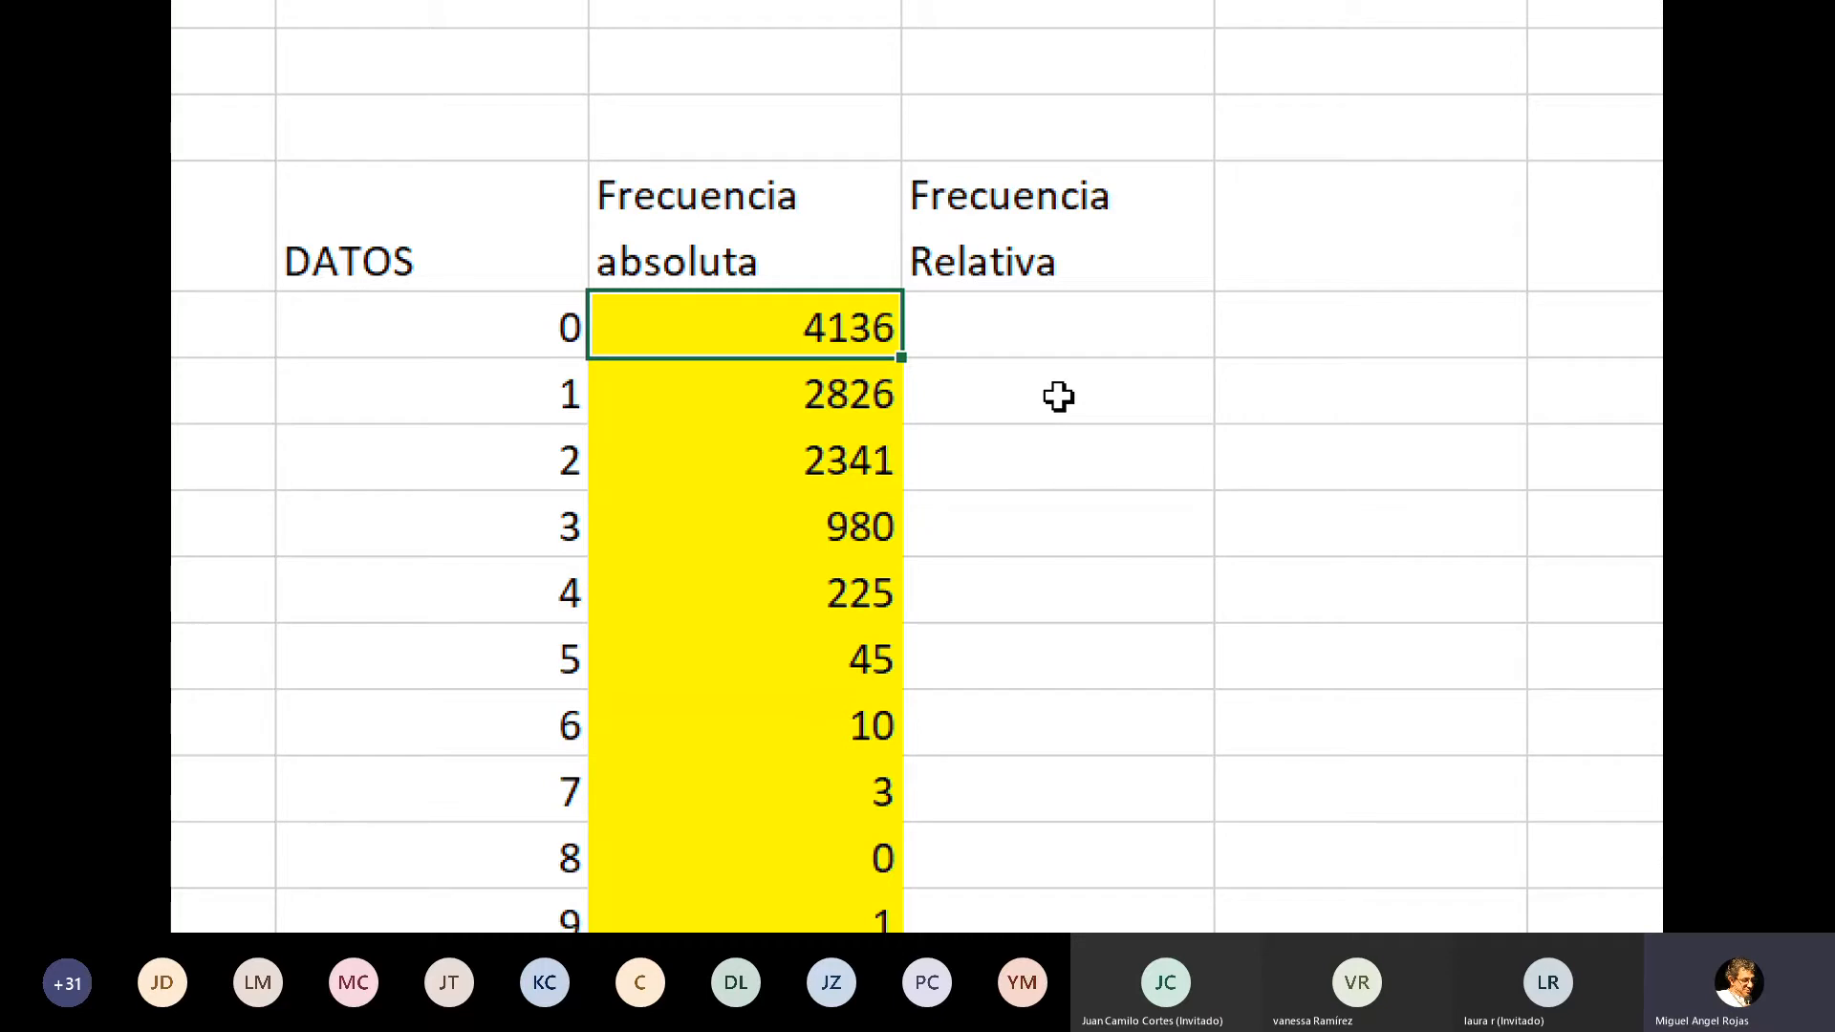
key(Left)
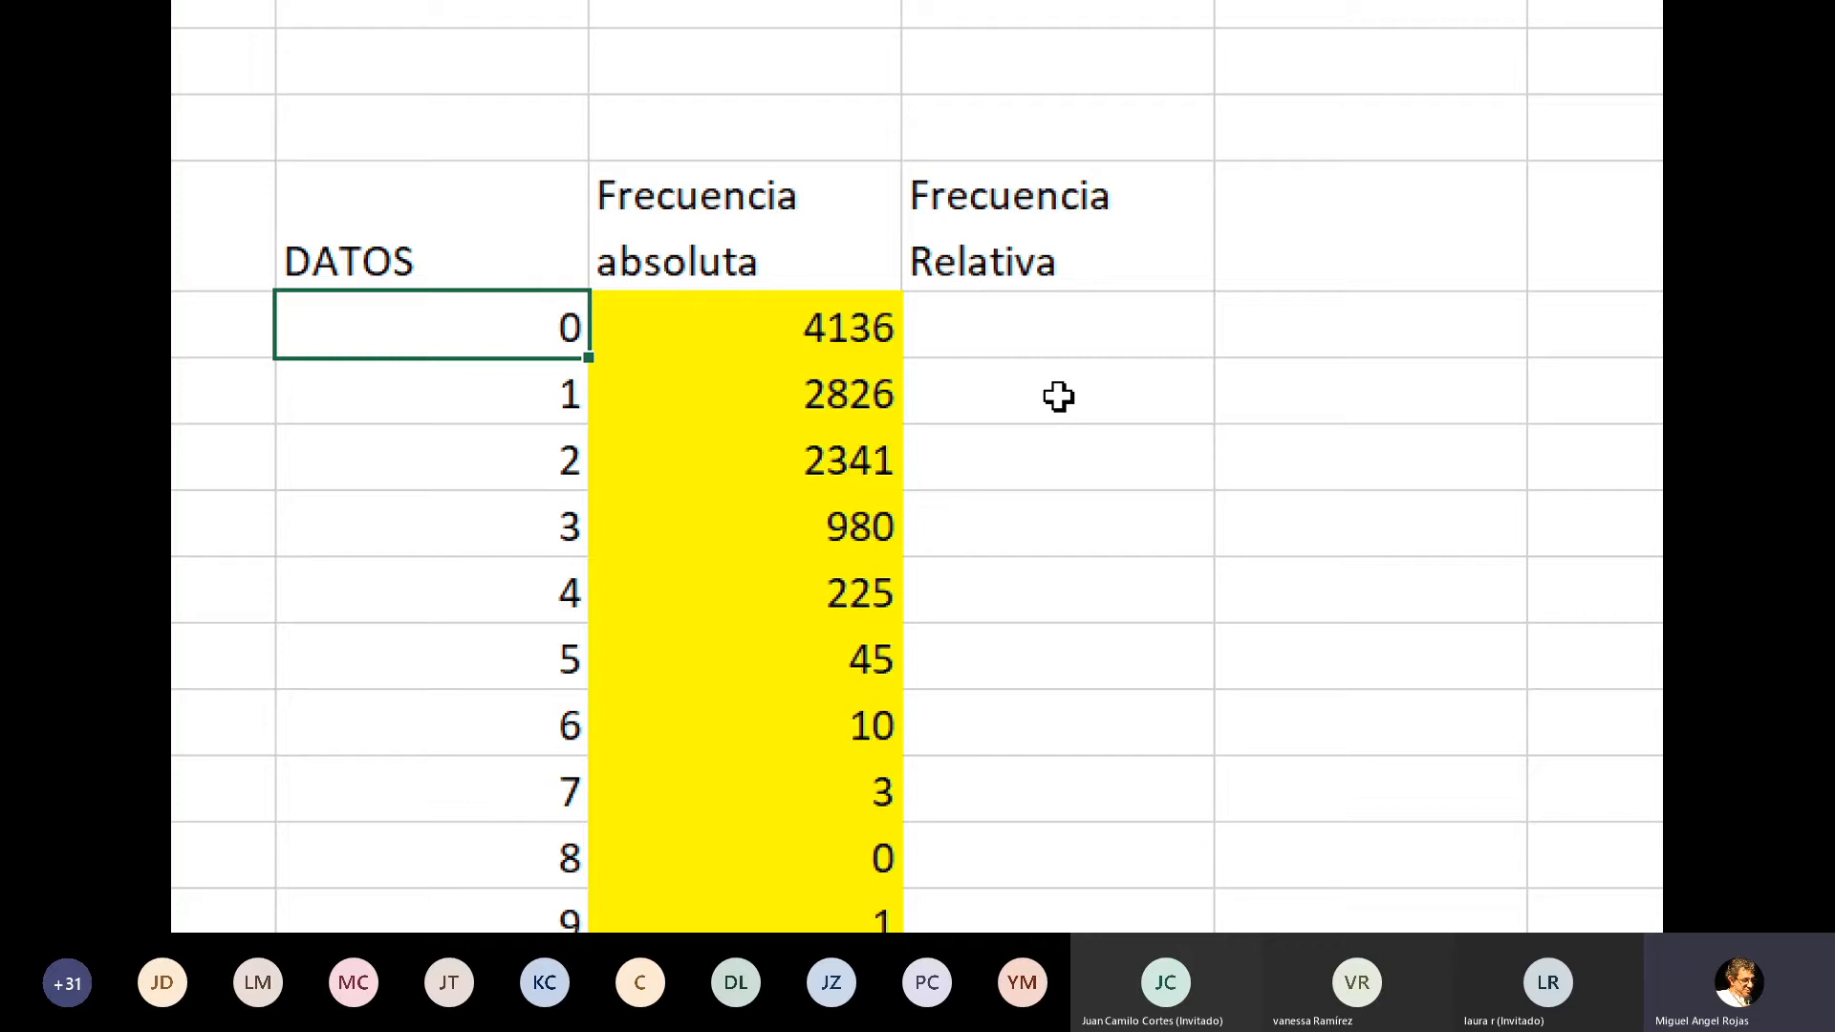
key(Right)
key(Down)
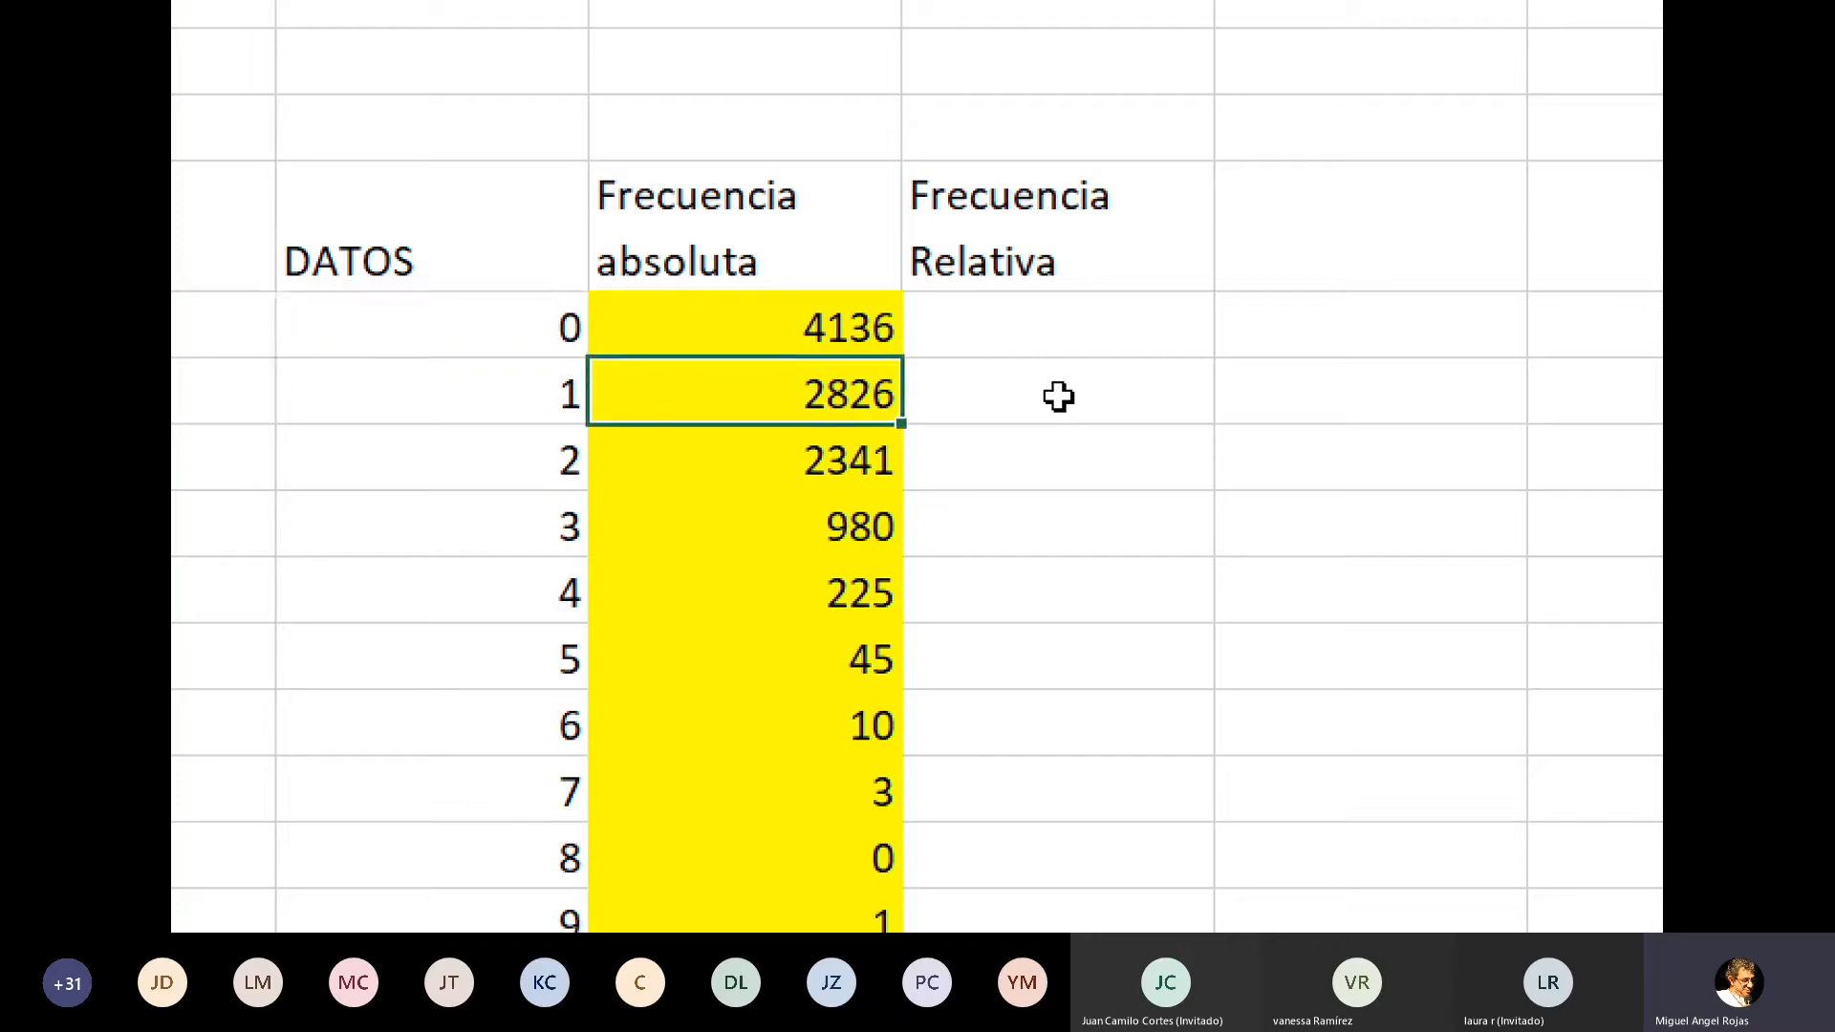
key(Left)
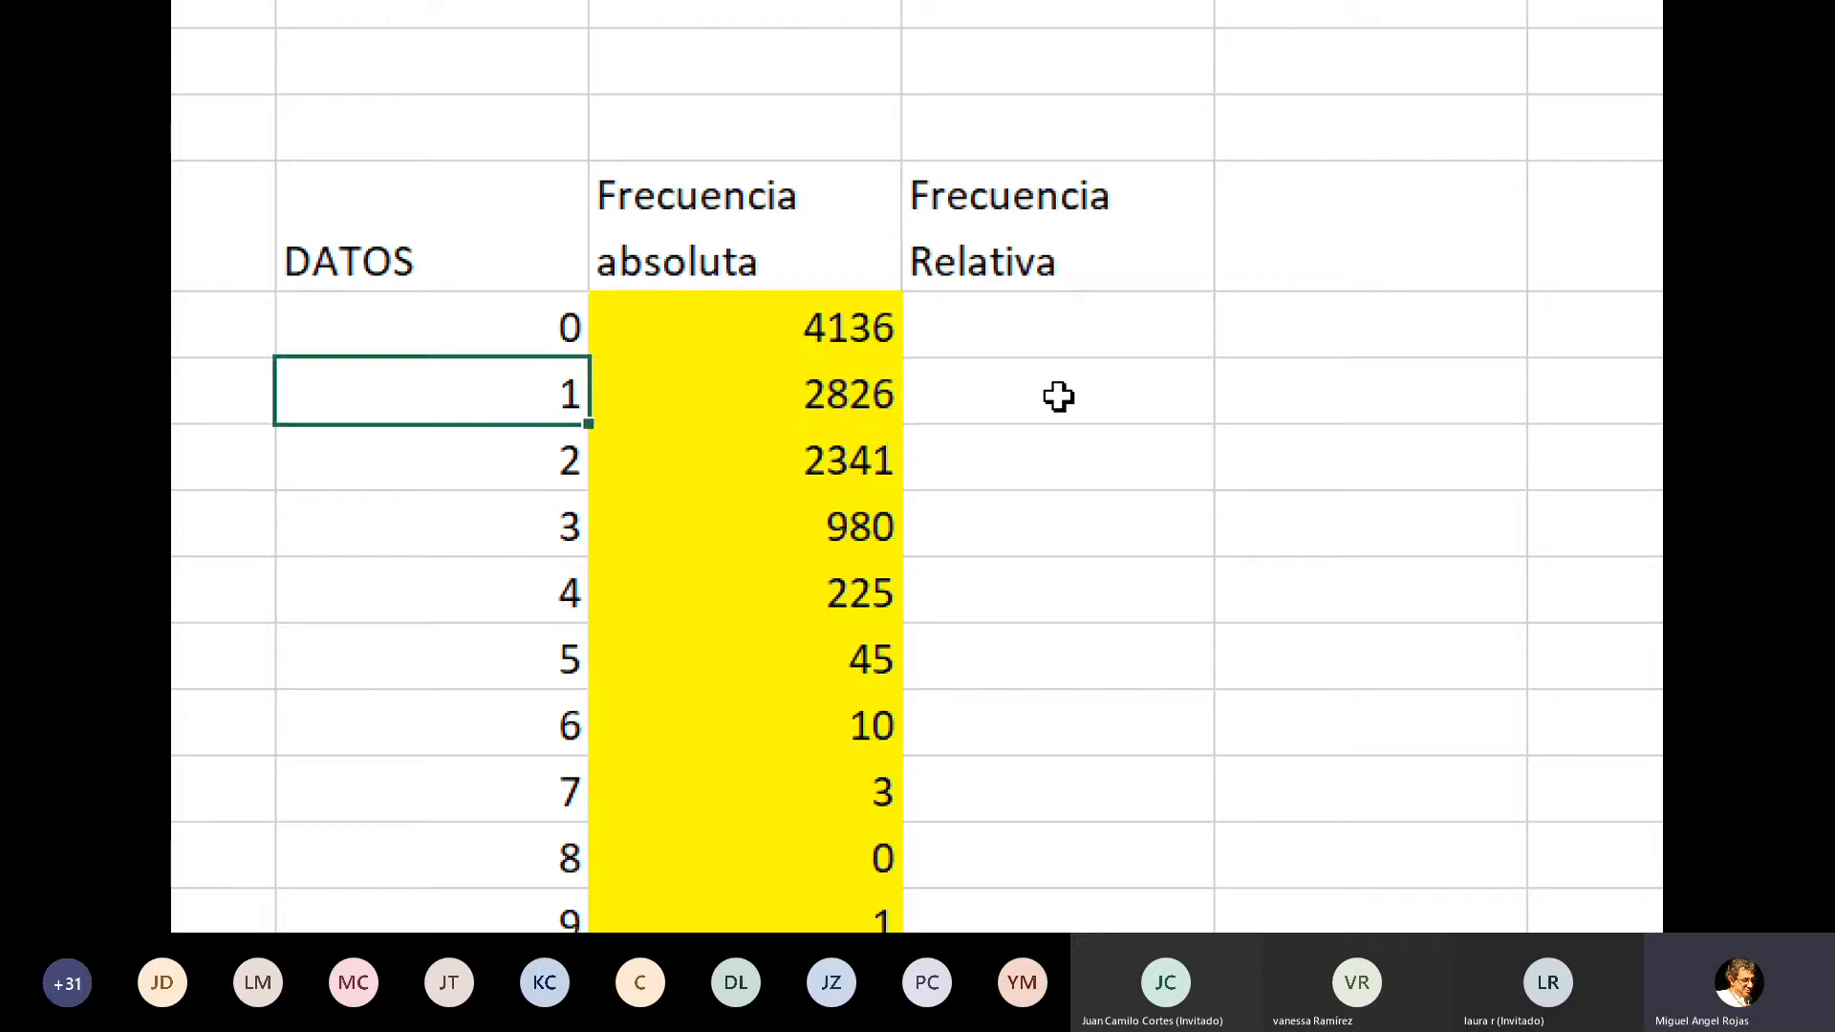
key(Right)
key(Down)
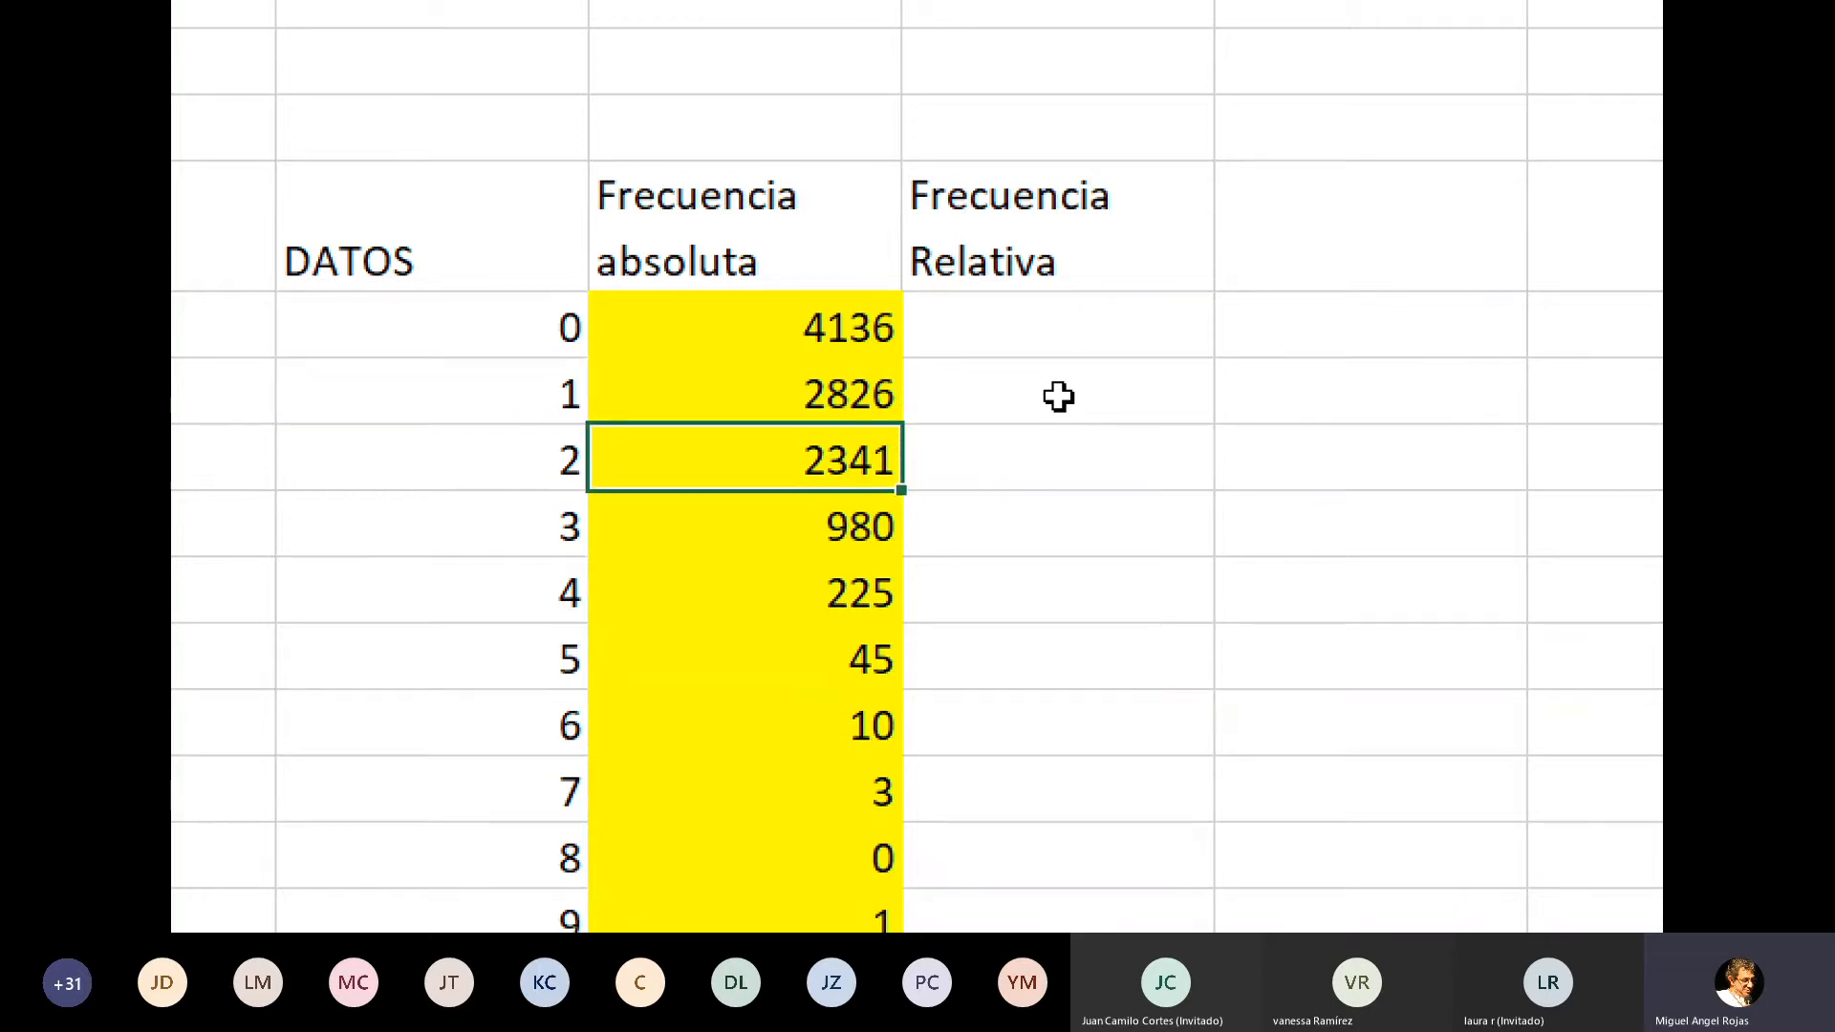
key(Left)
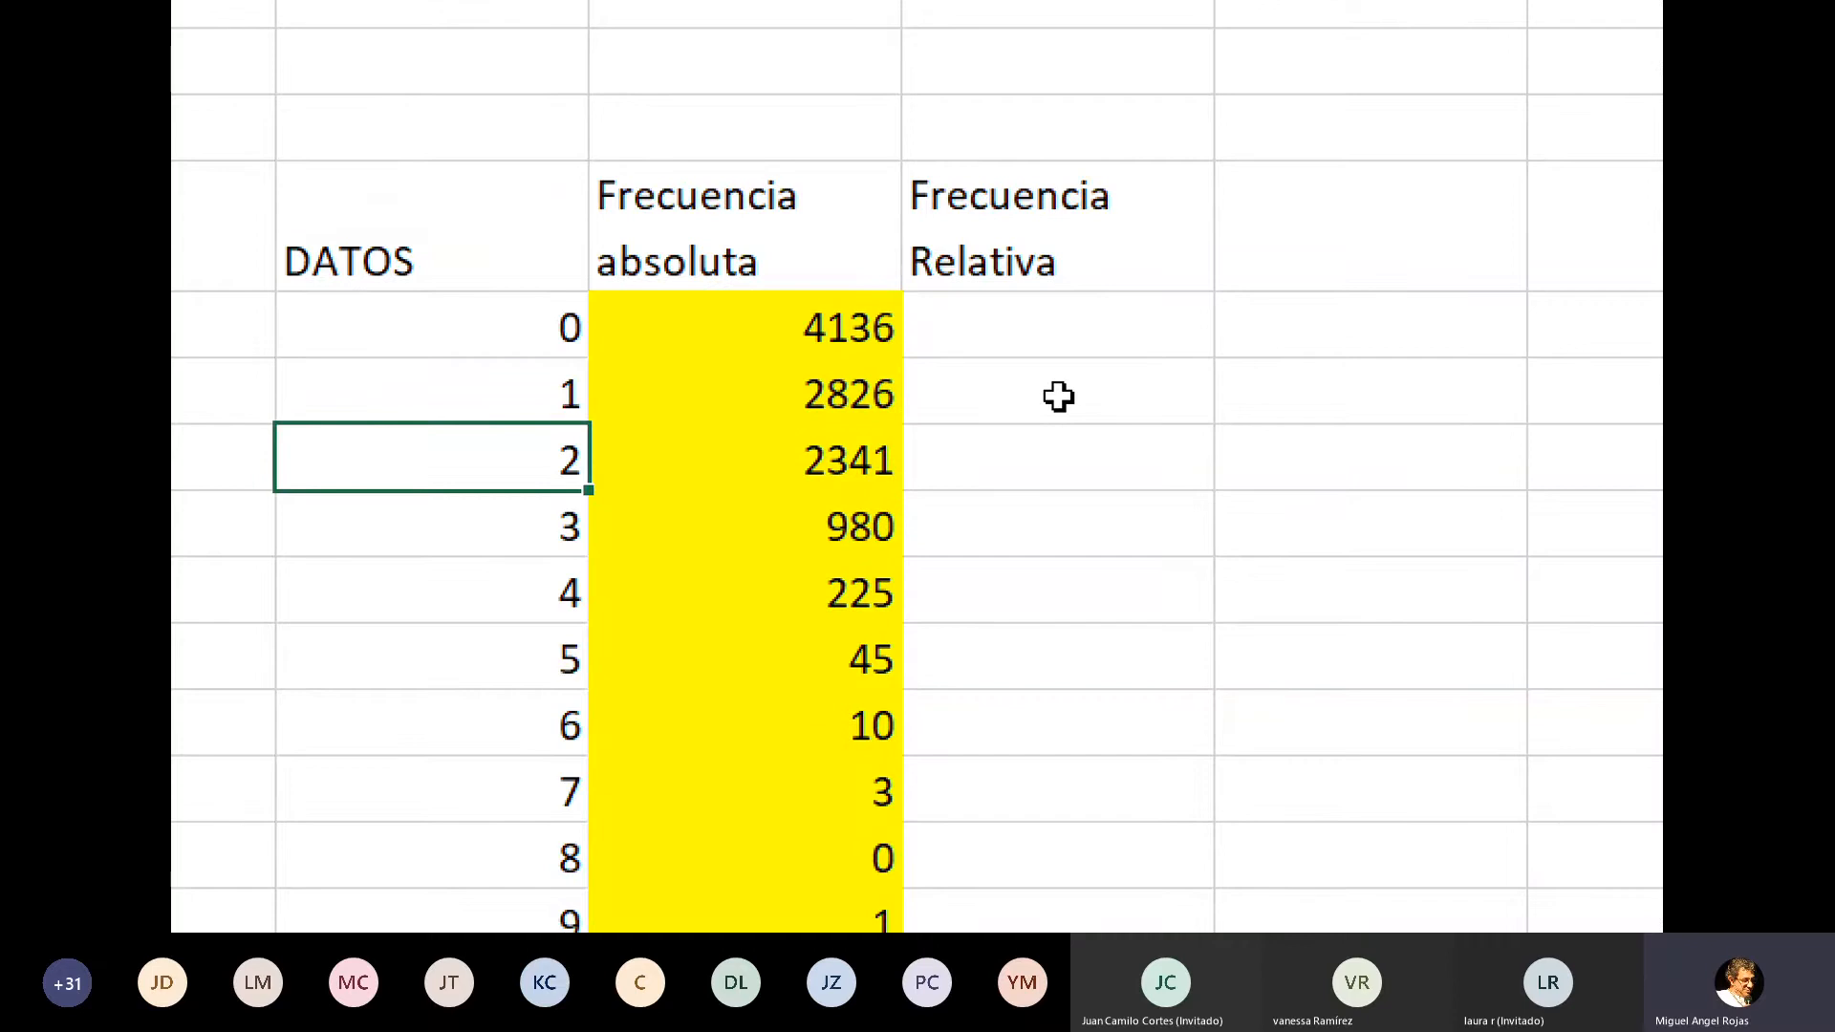
- Check the absolute frequencies at the end of the table for the data values 8 and 9
scroll(880, 114, up, 1)
scroll(1101, 649, down, 3)
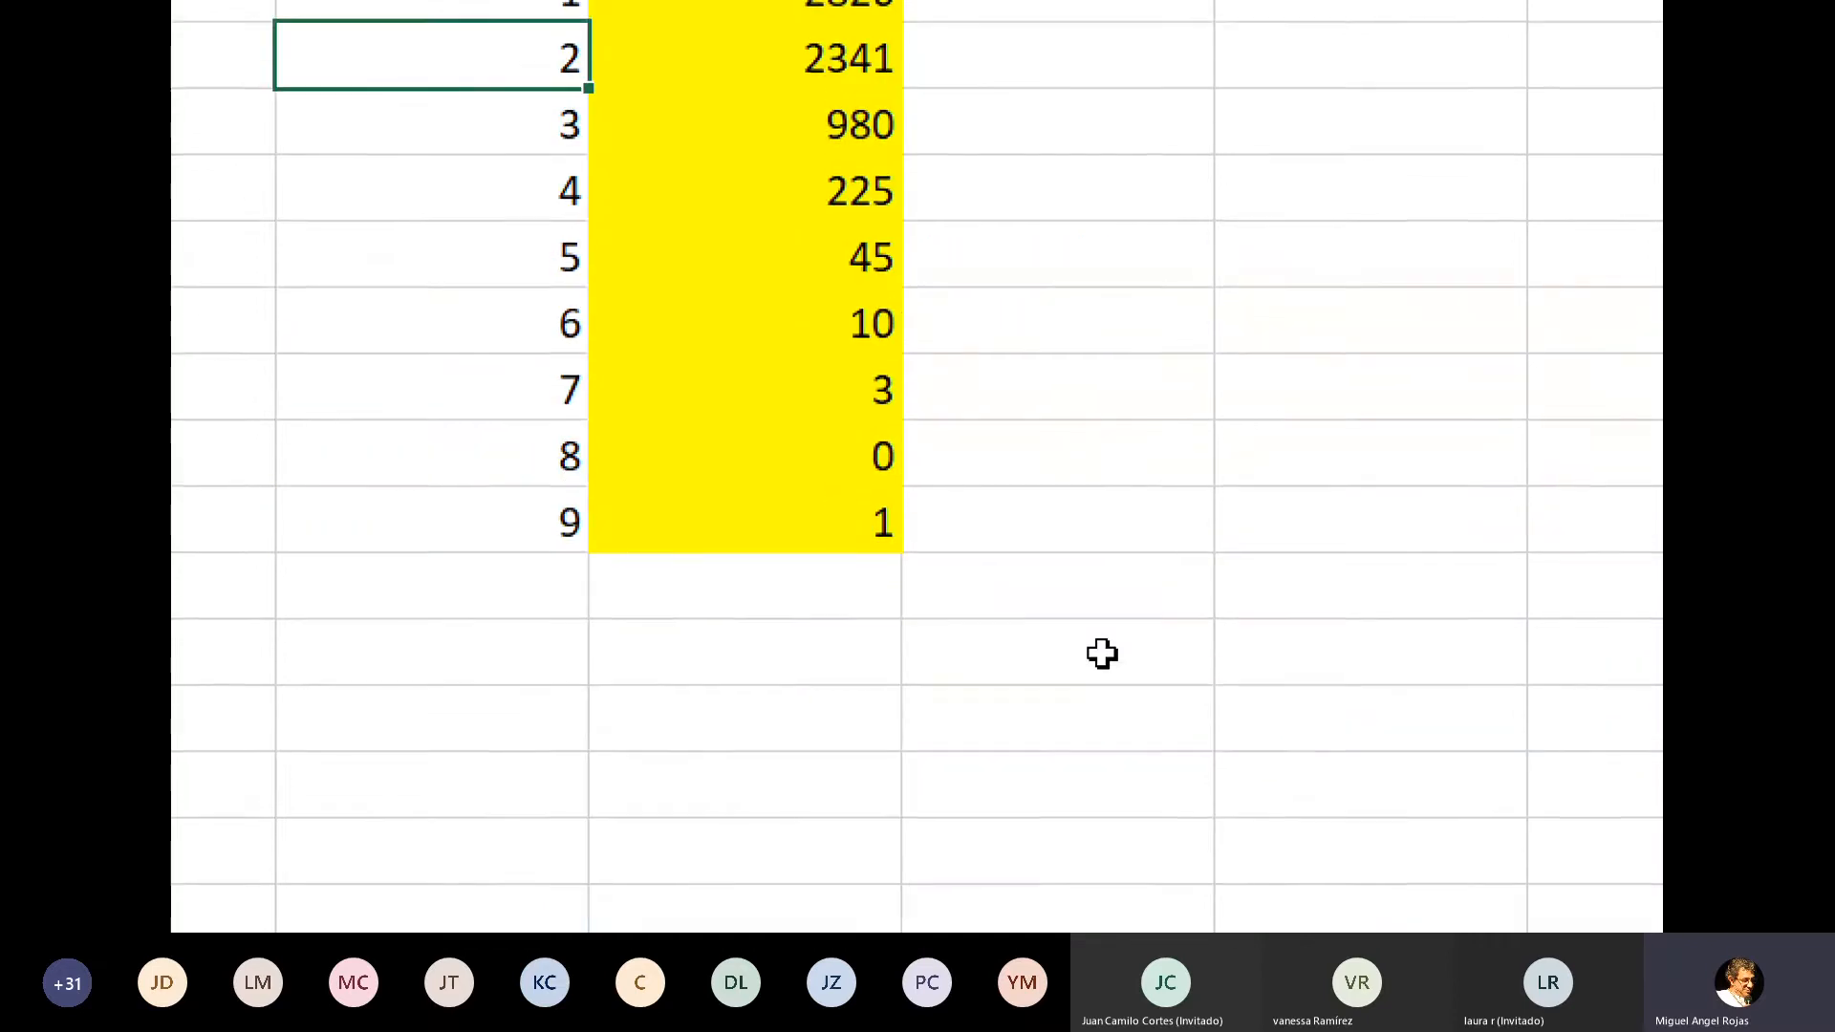
scroll(1102, 653, up, 2)
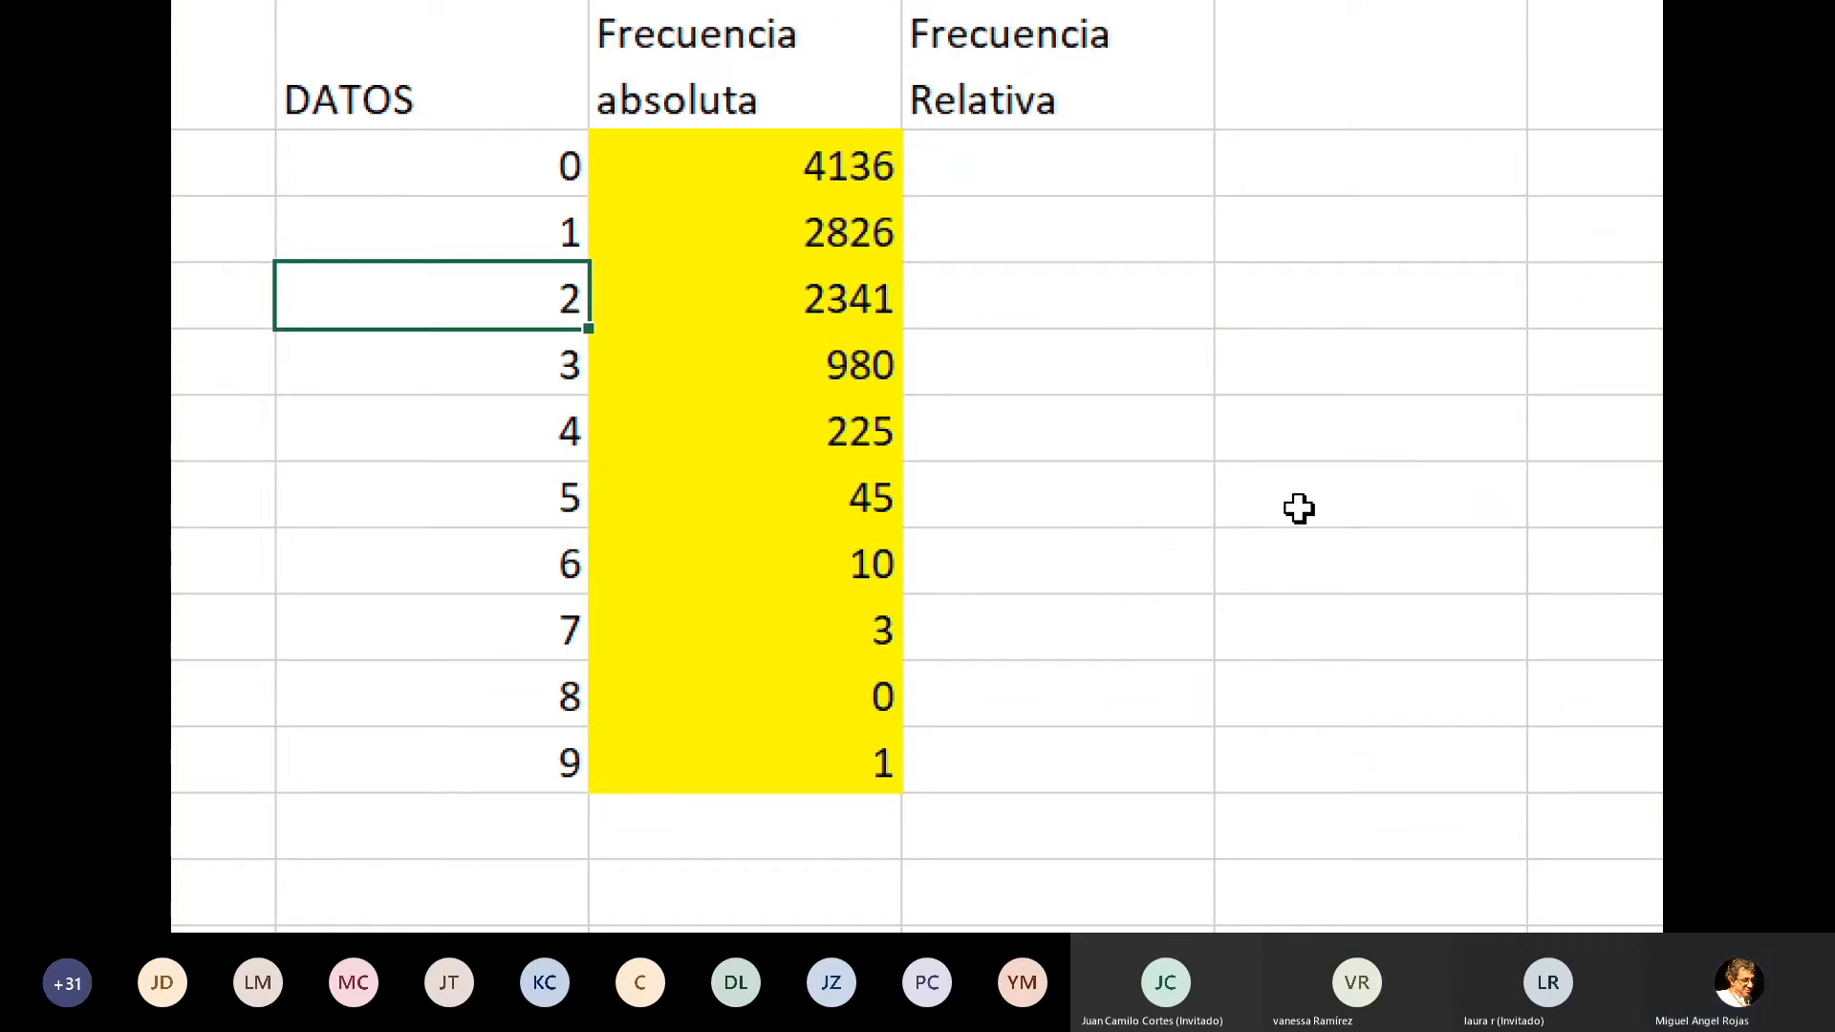
scroll(849, 808, down, 1)
click(791, 597)
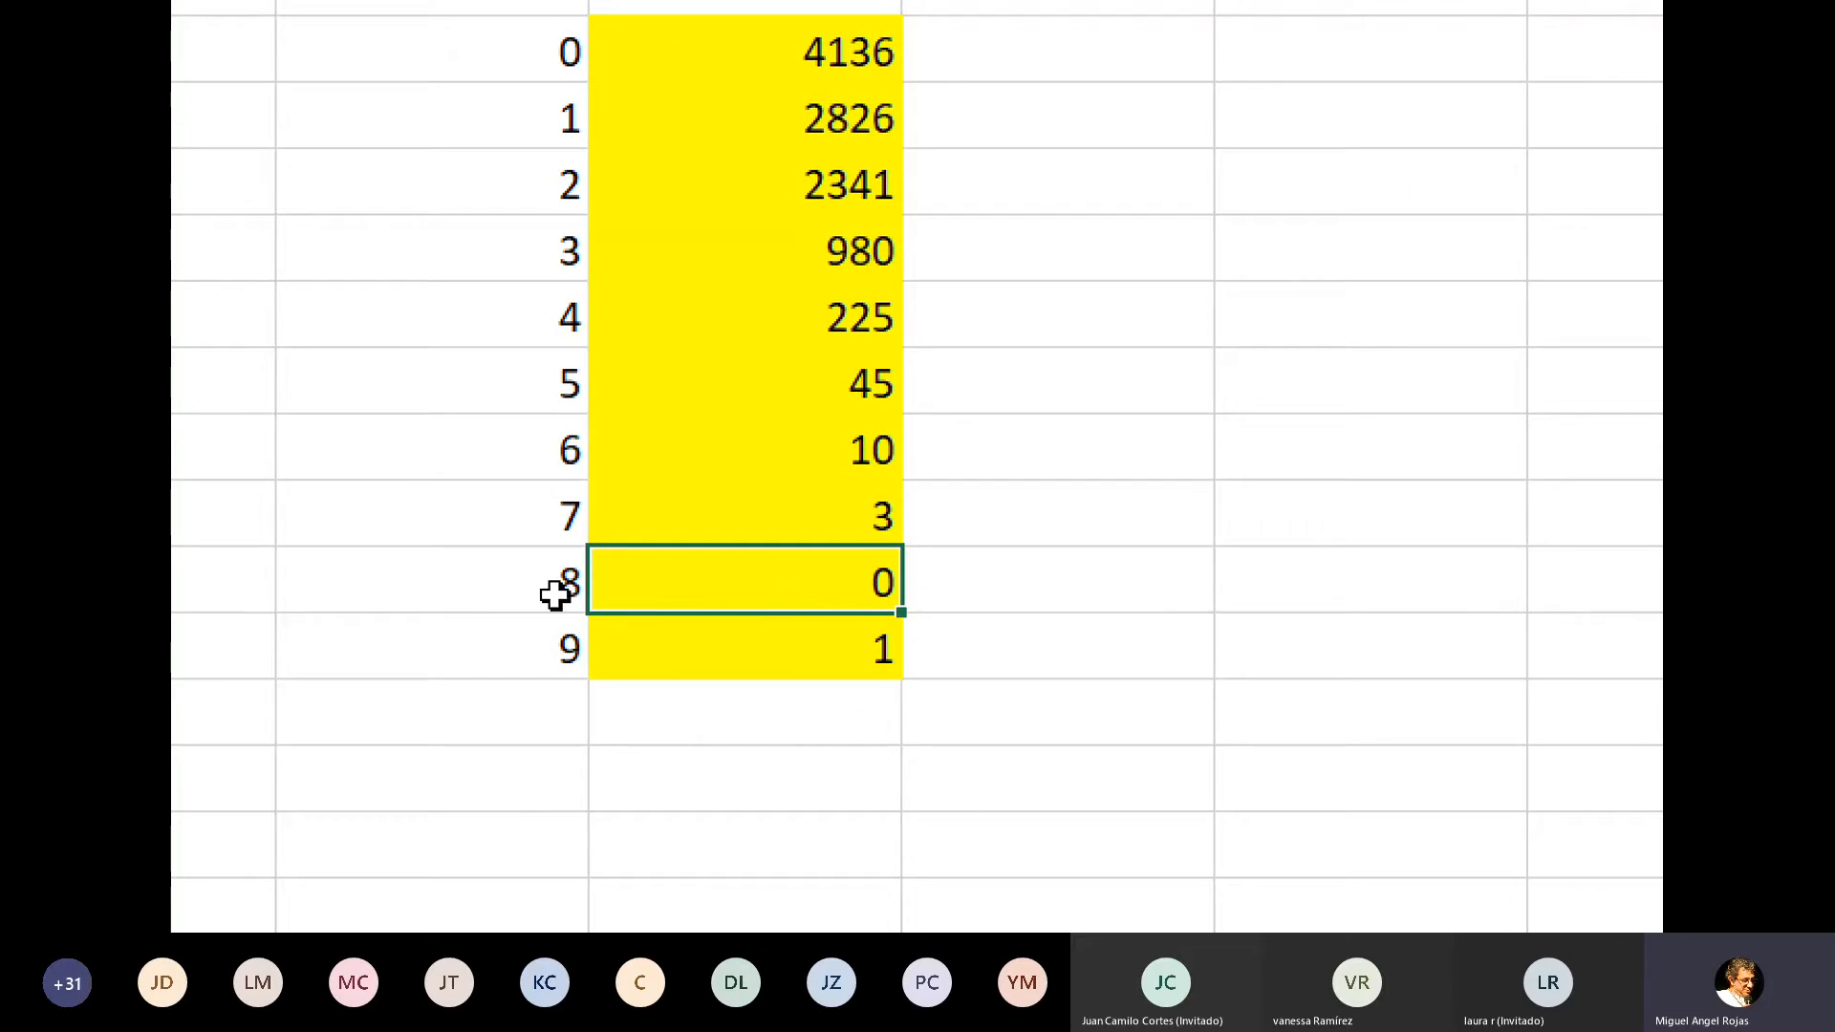
click(451, 594)
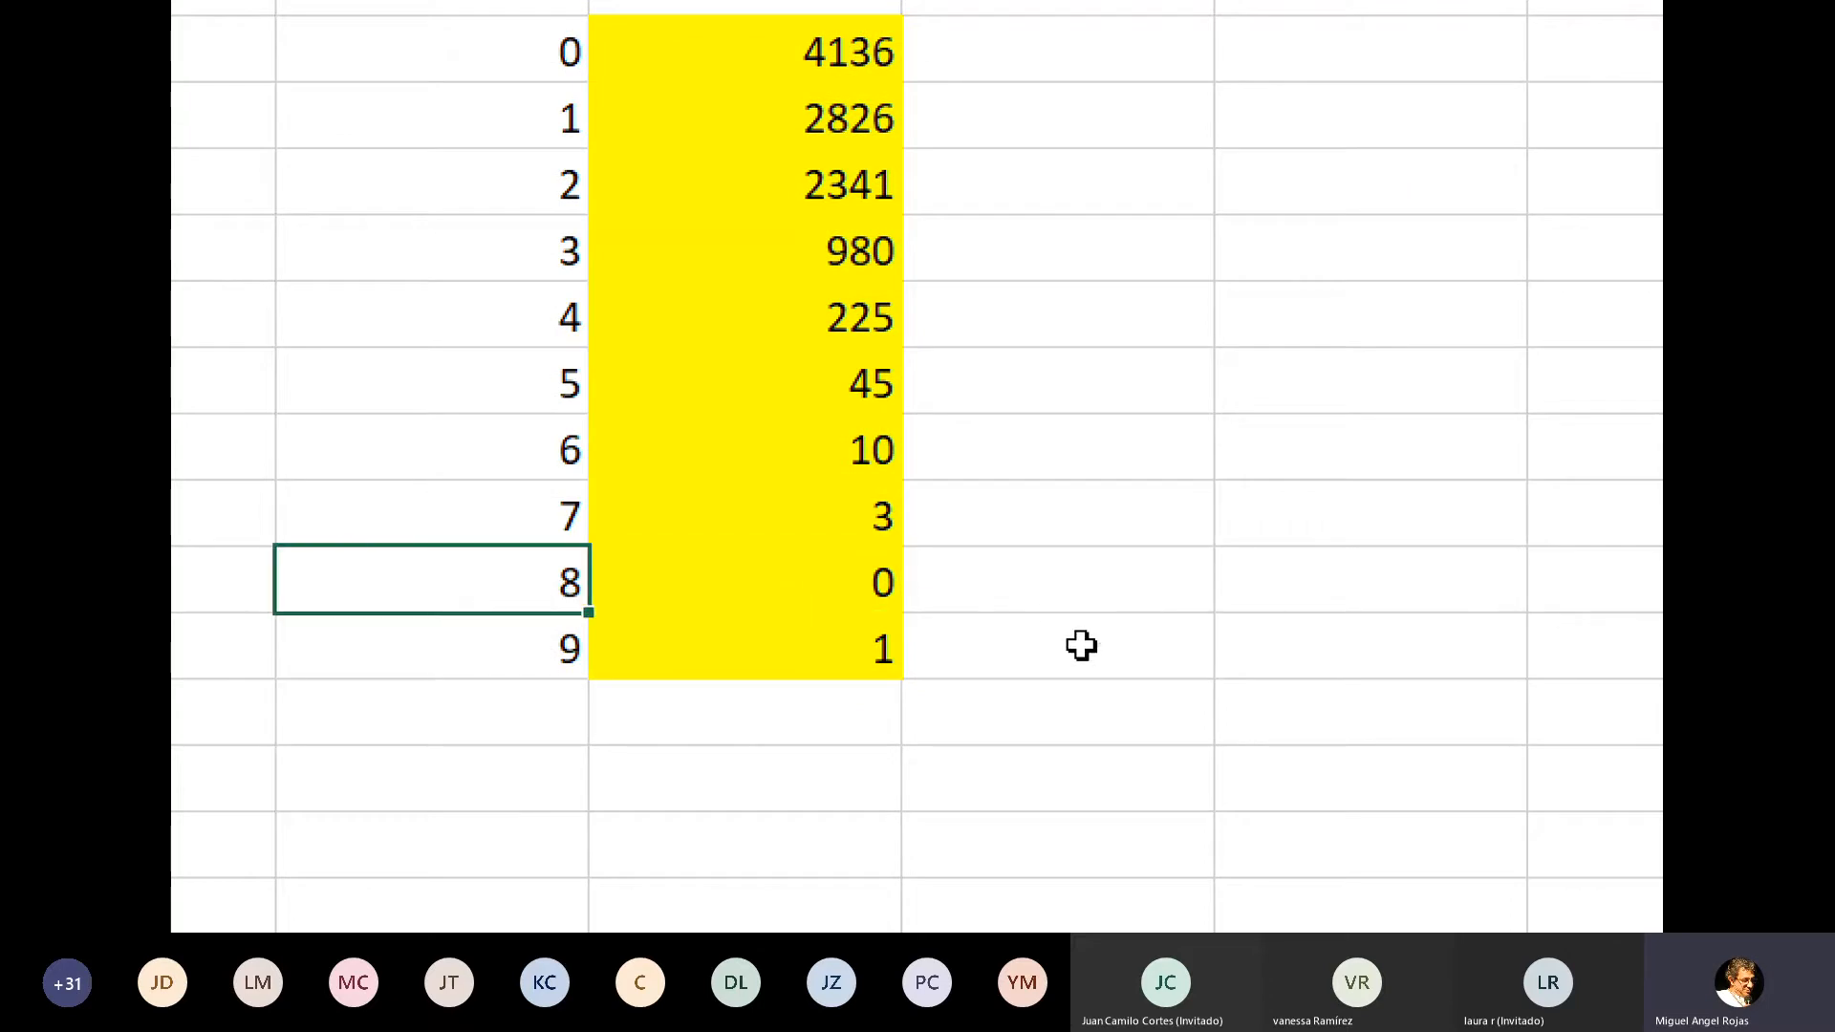
click(755, 686)
click(830, 650)
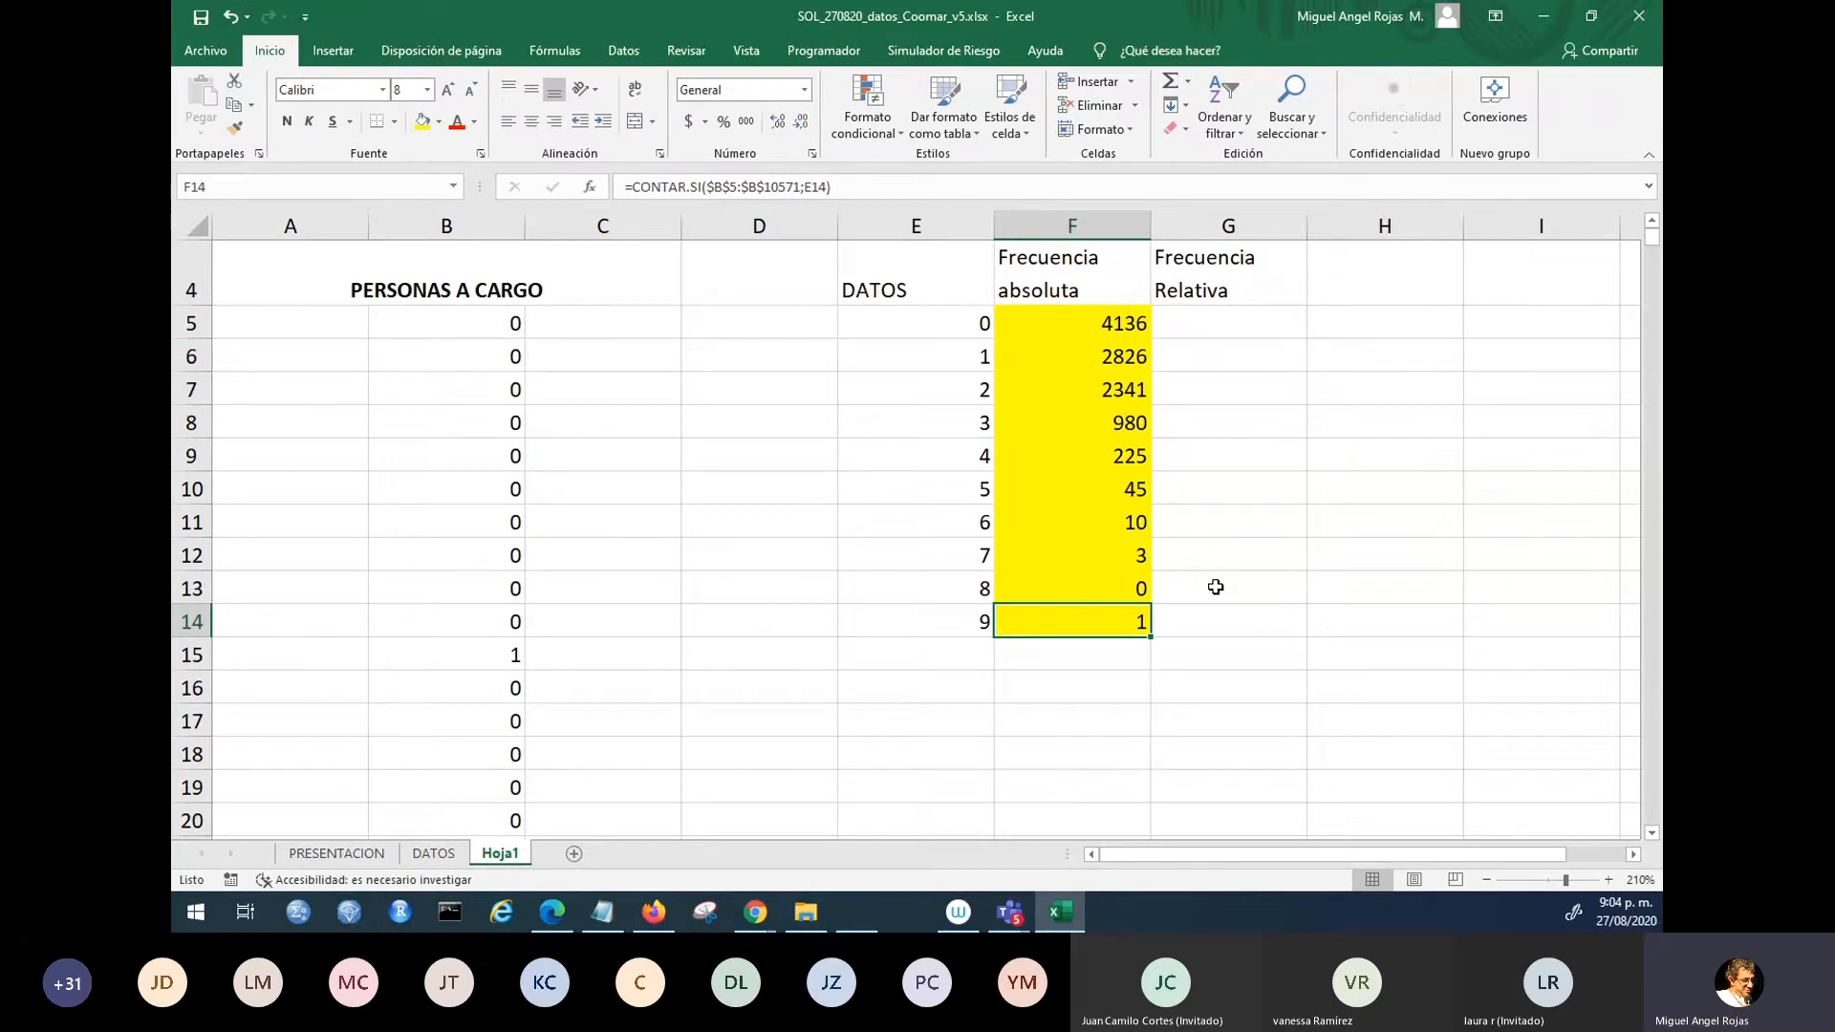
- Remove the fill colour from the absolute frequencies in F5:F14 and slightly narrow column F
scroll(1202, 505, up, 1)
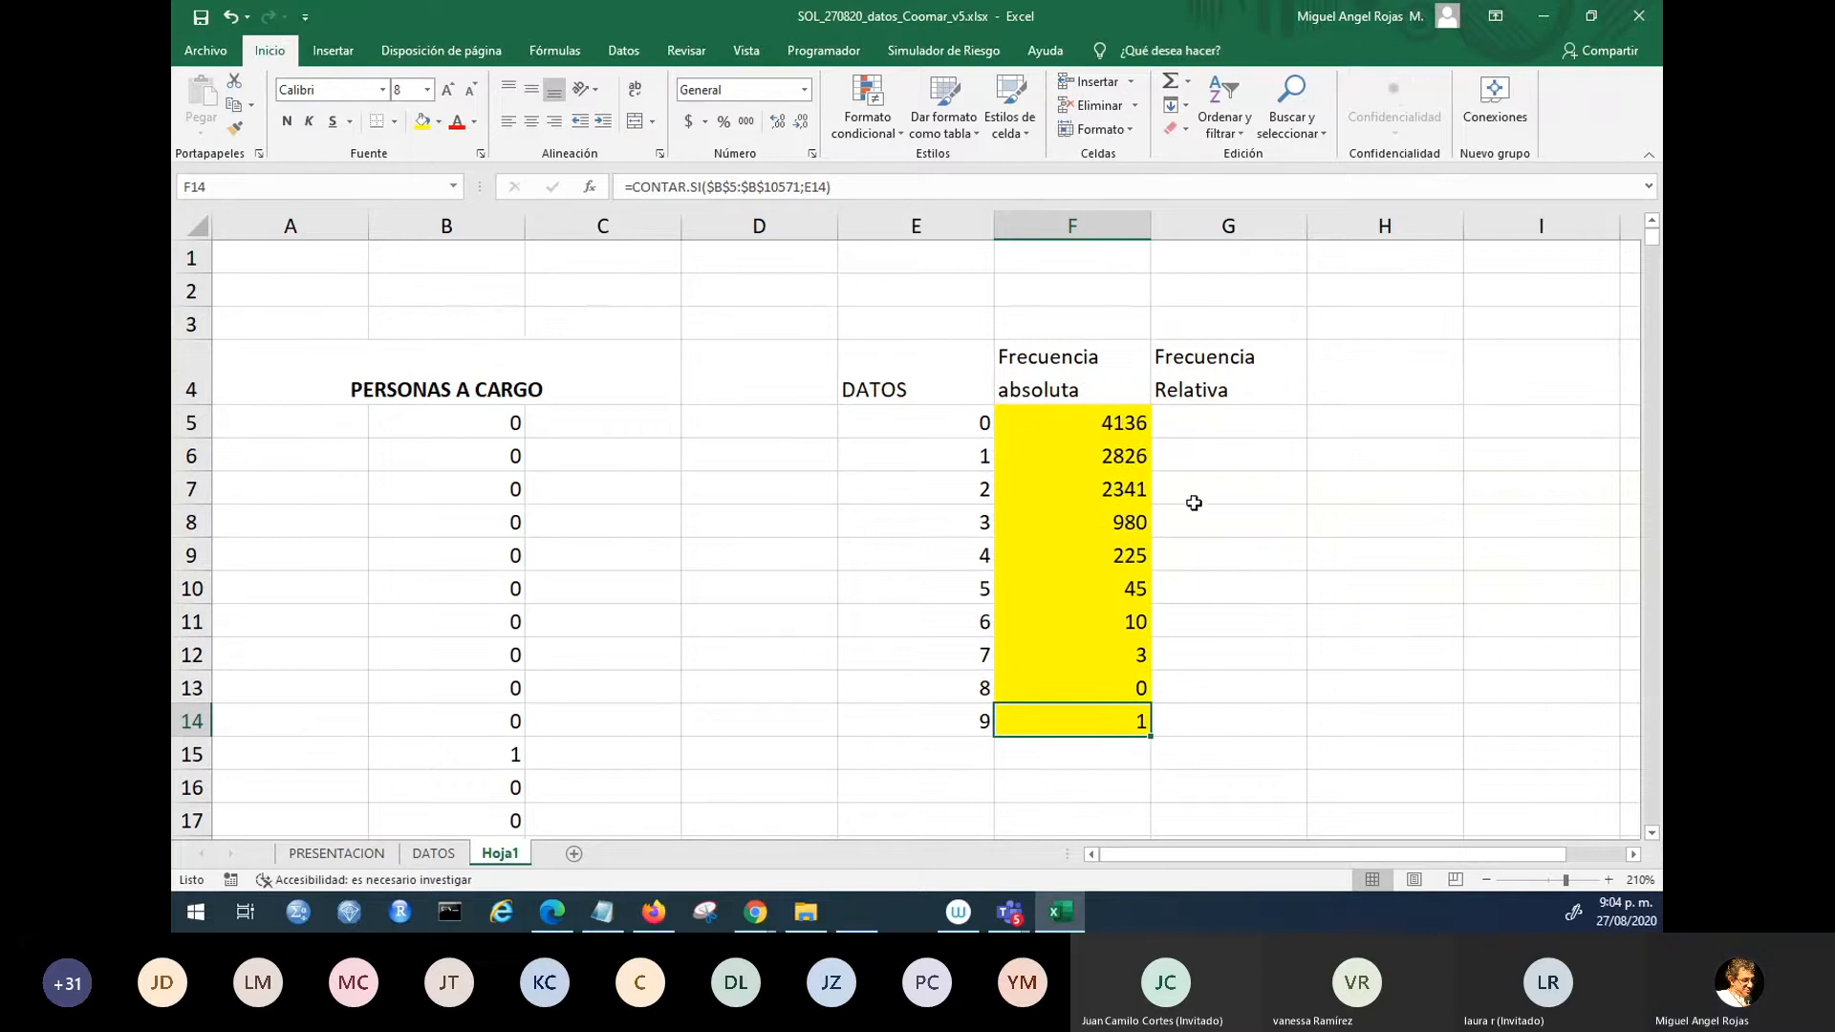
drag(1085, 426, 1090, 718)
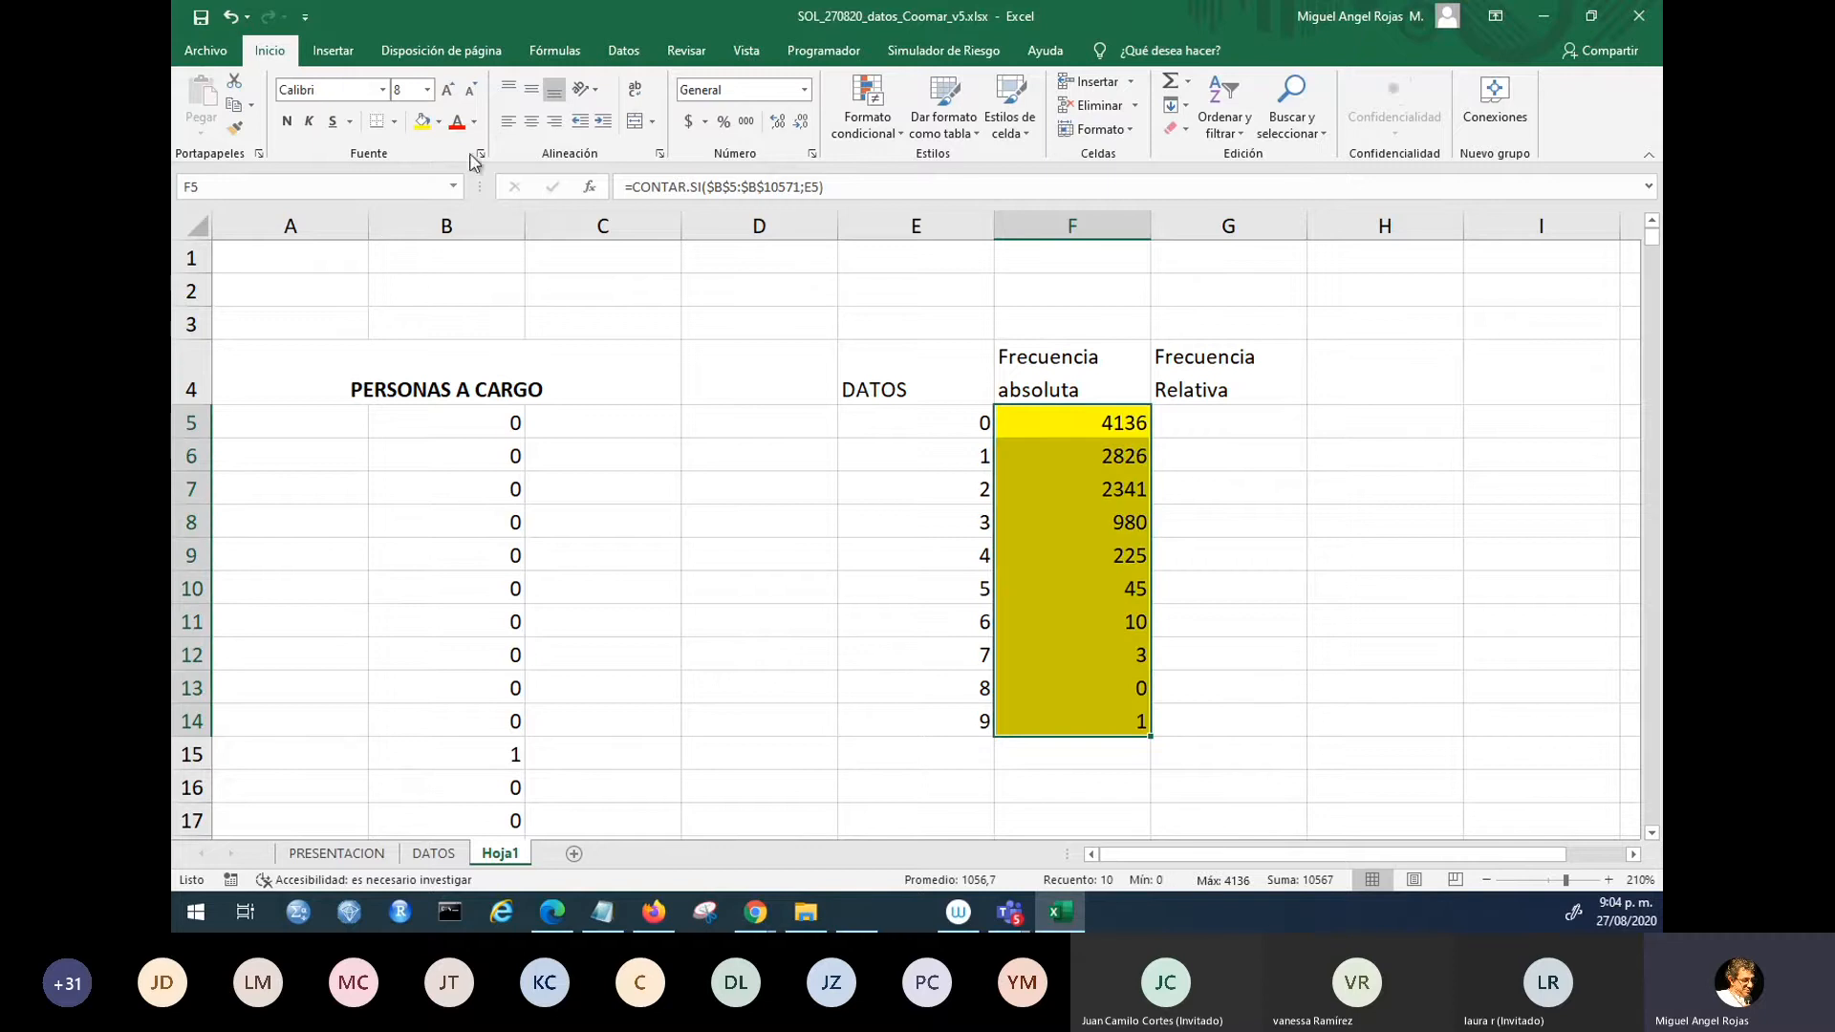
click(439, 121)
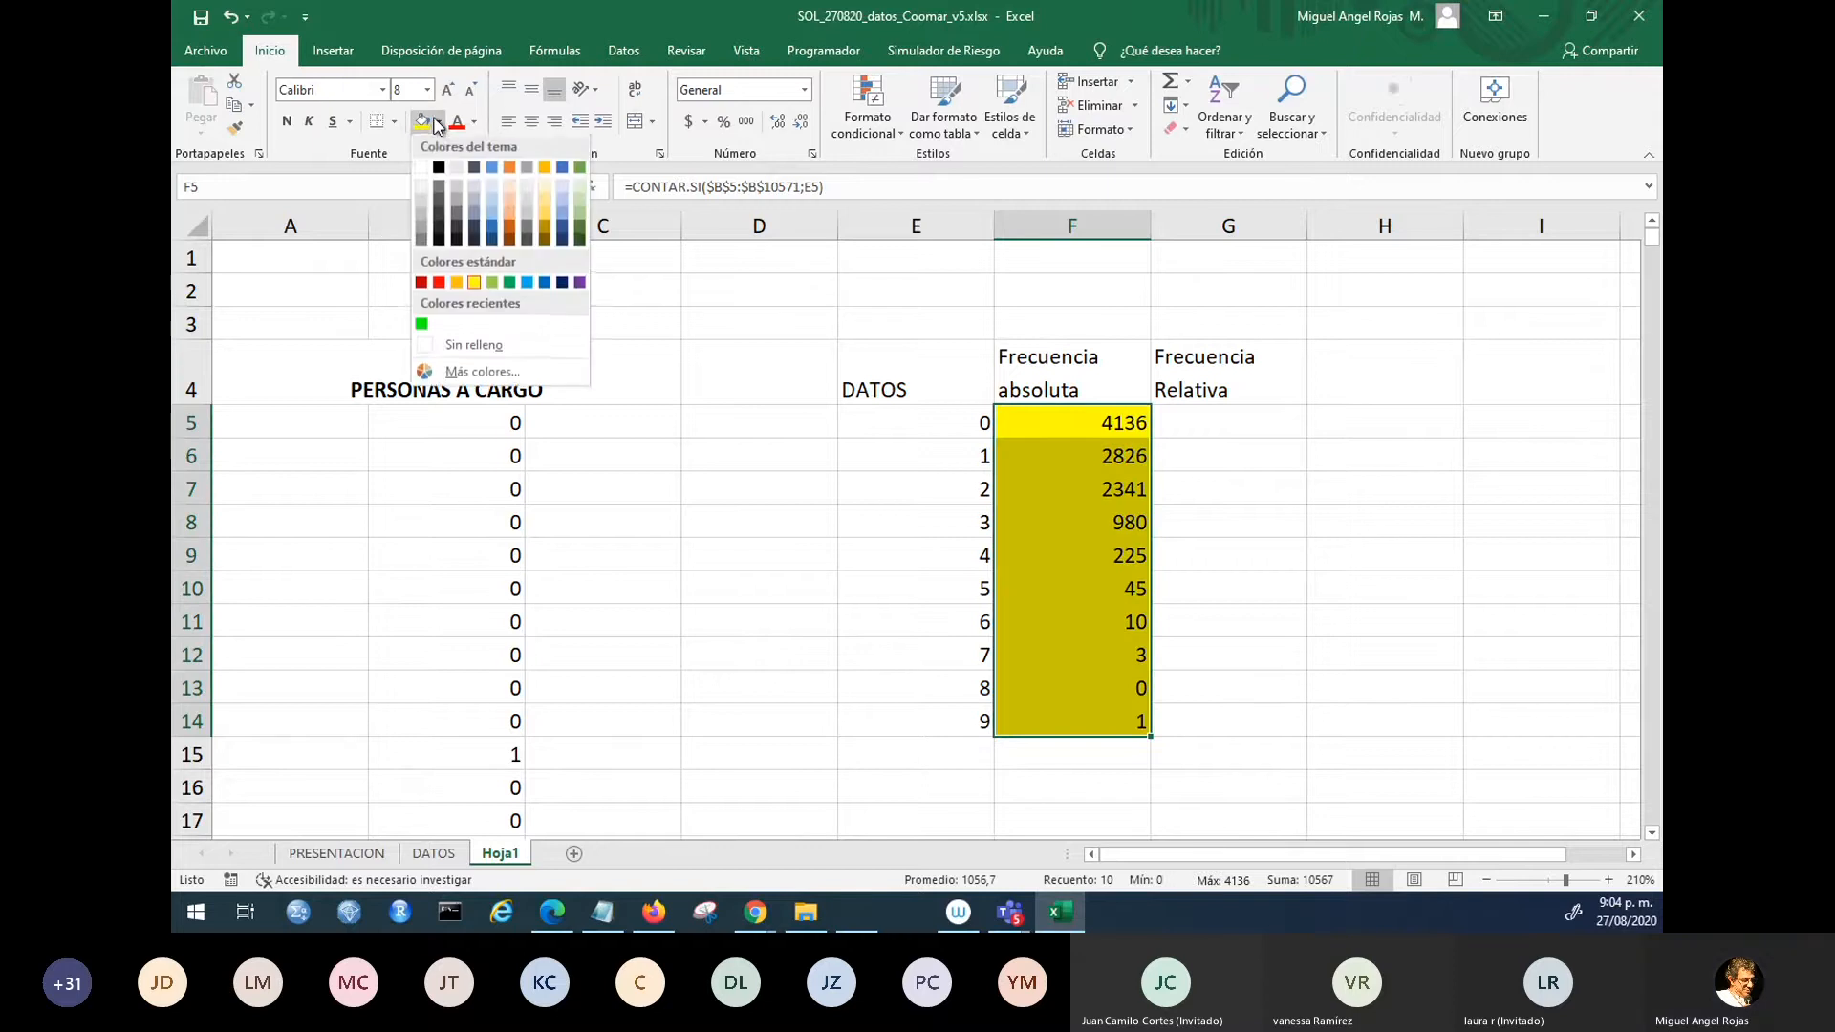
click(457, 344)
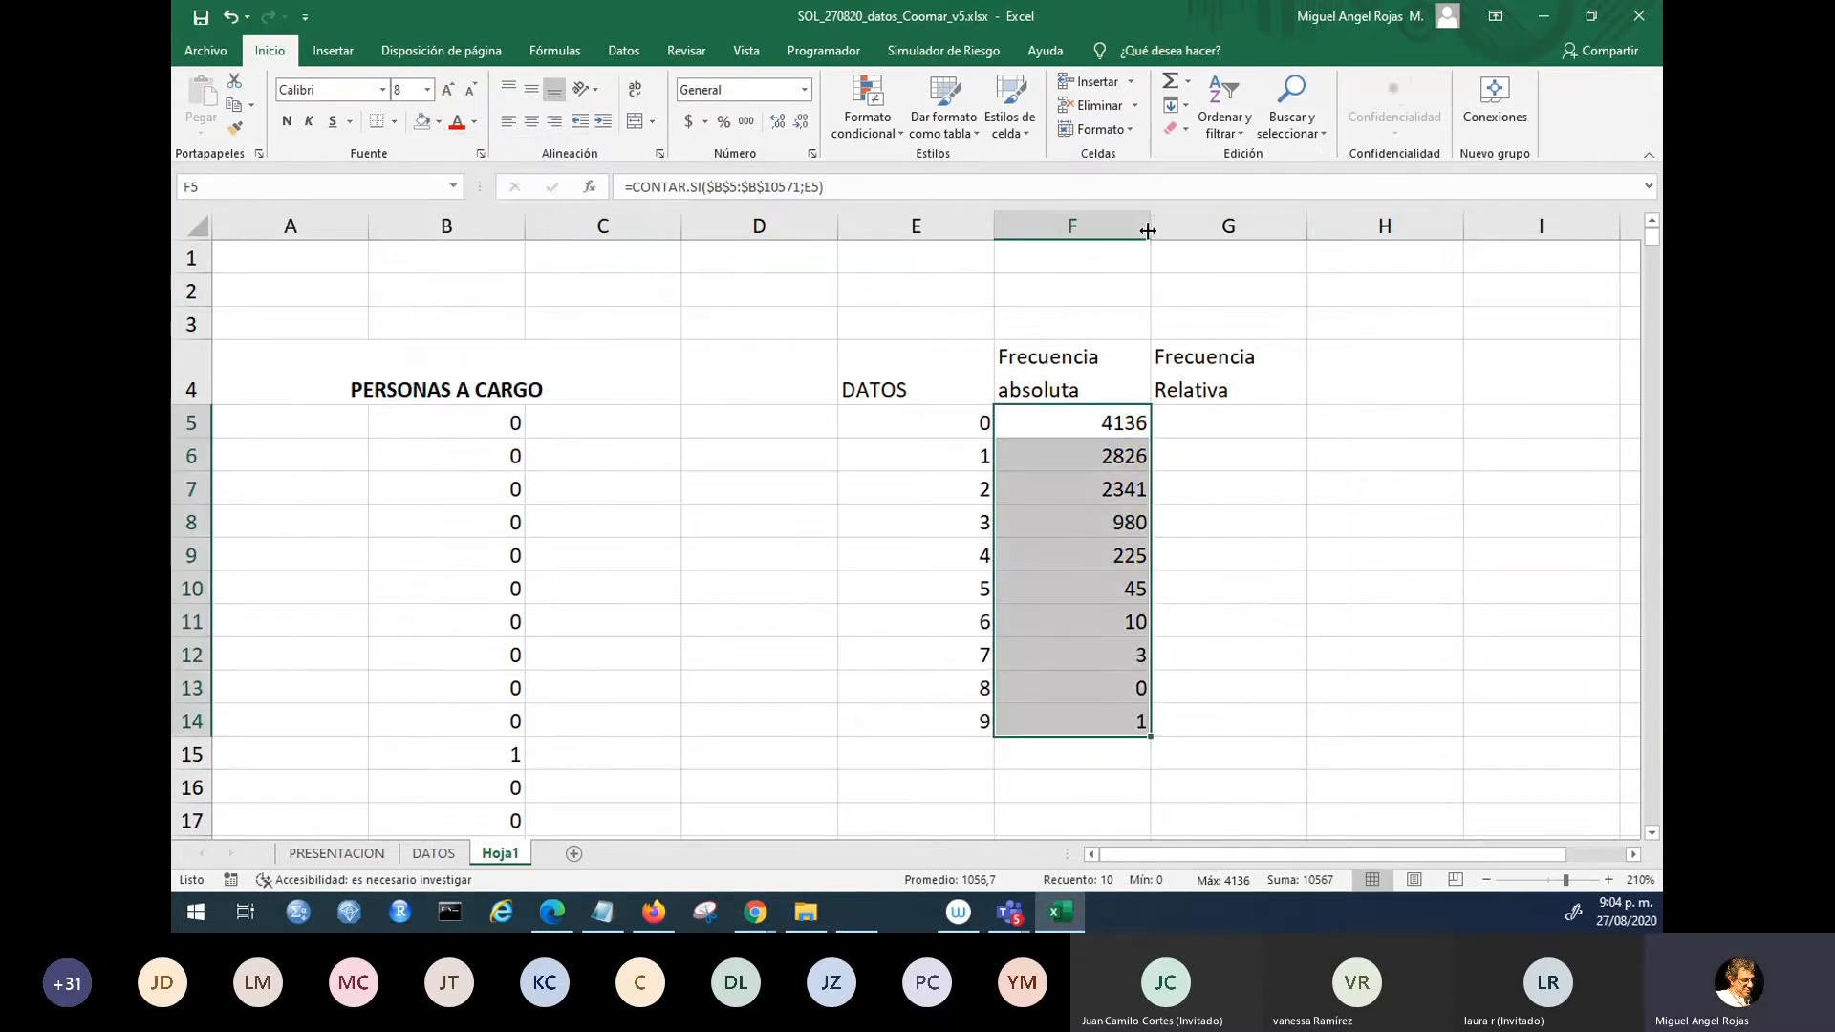
drag(1148, 231, 1128, 241)
- Examine the individual counts in the absolute frequency column from F5 to F14, which the relative frequencies depend on
click(1178, 491)
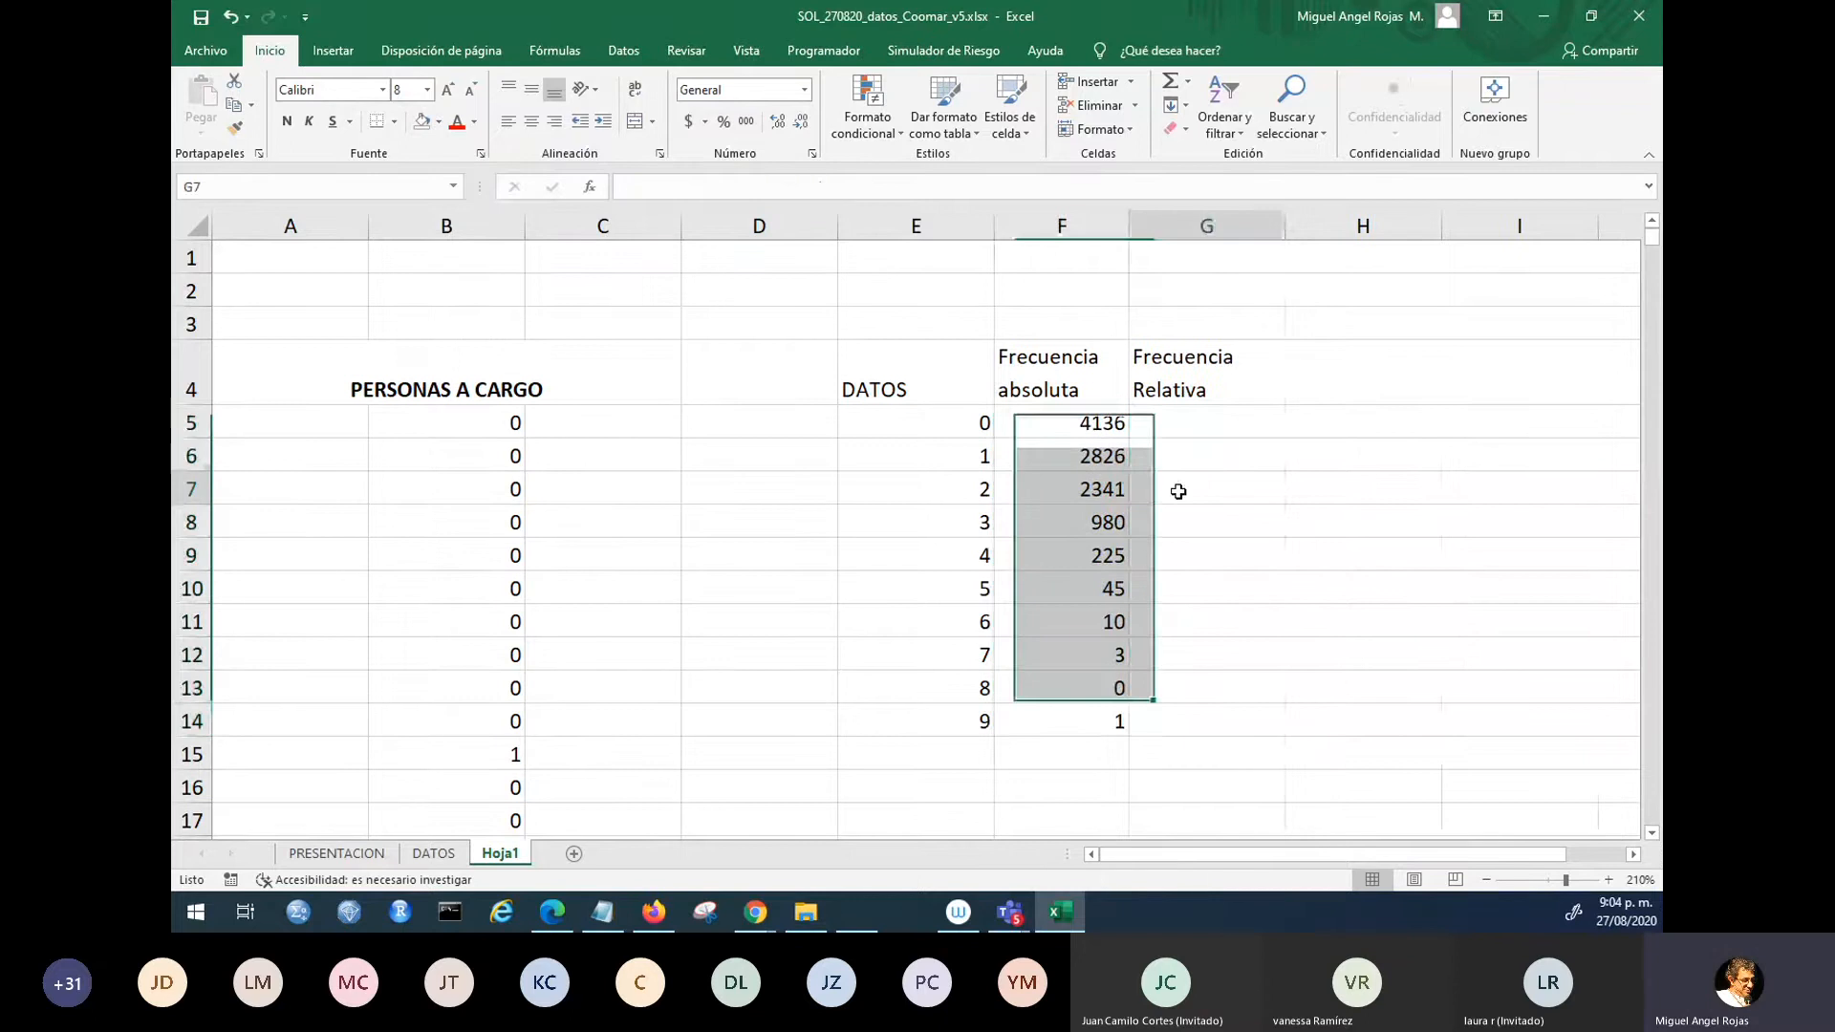
click(1158, 424)
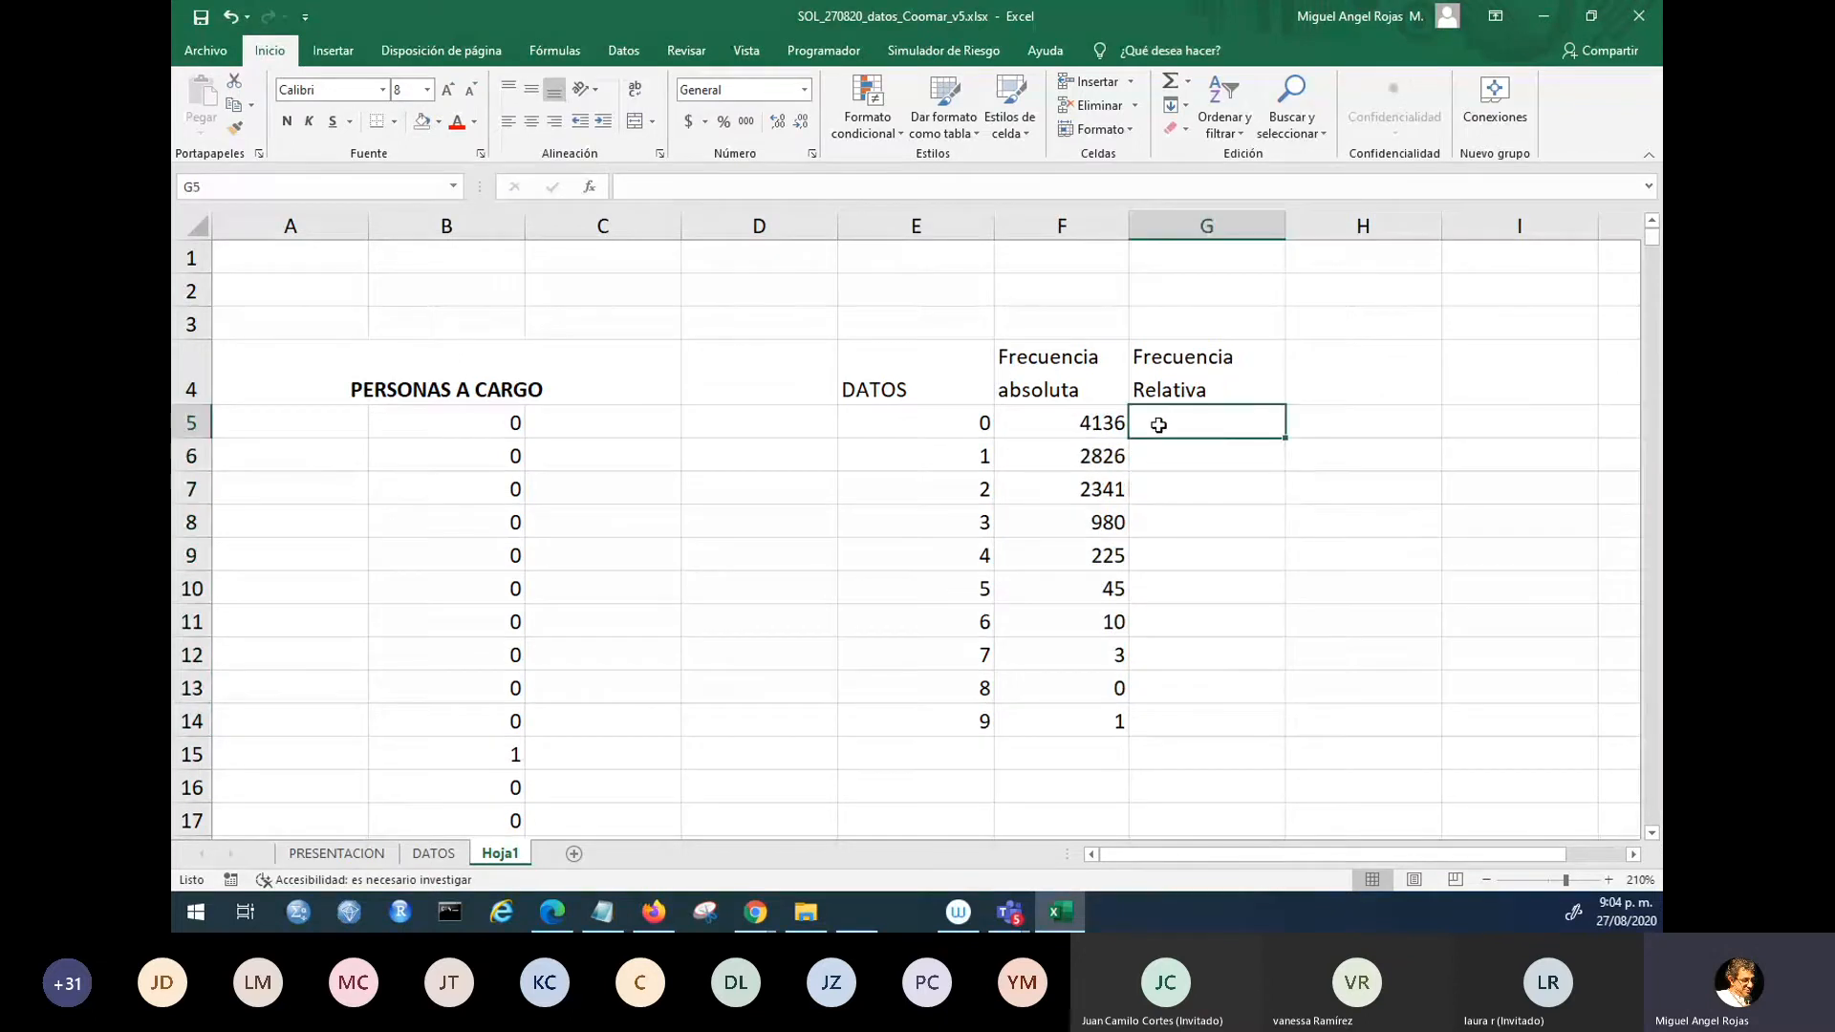
click(1086, 435)
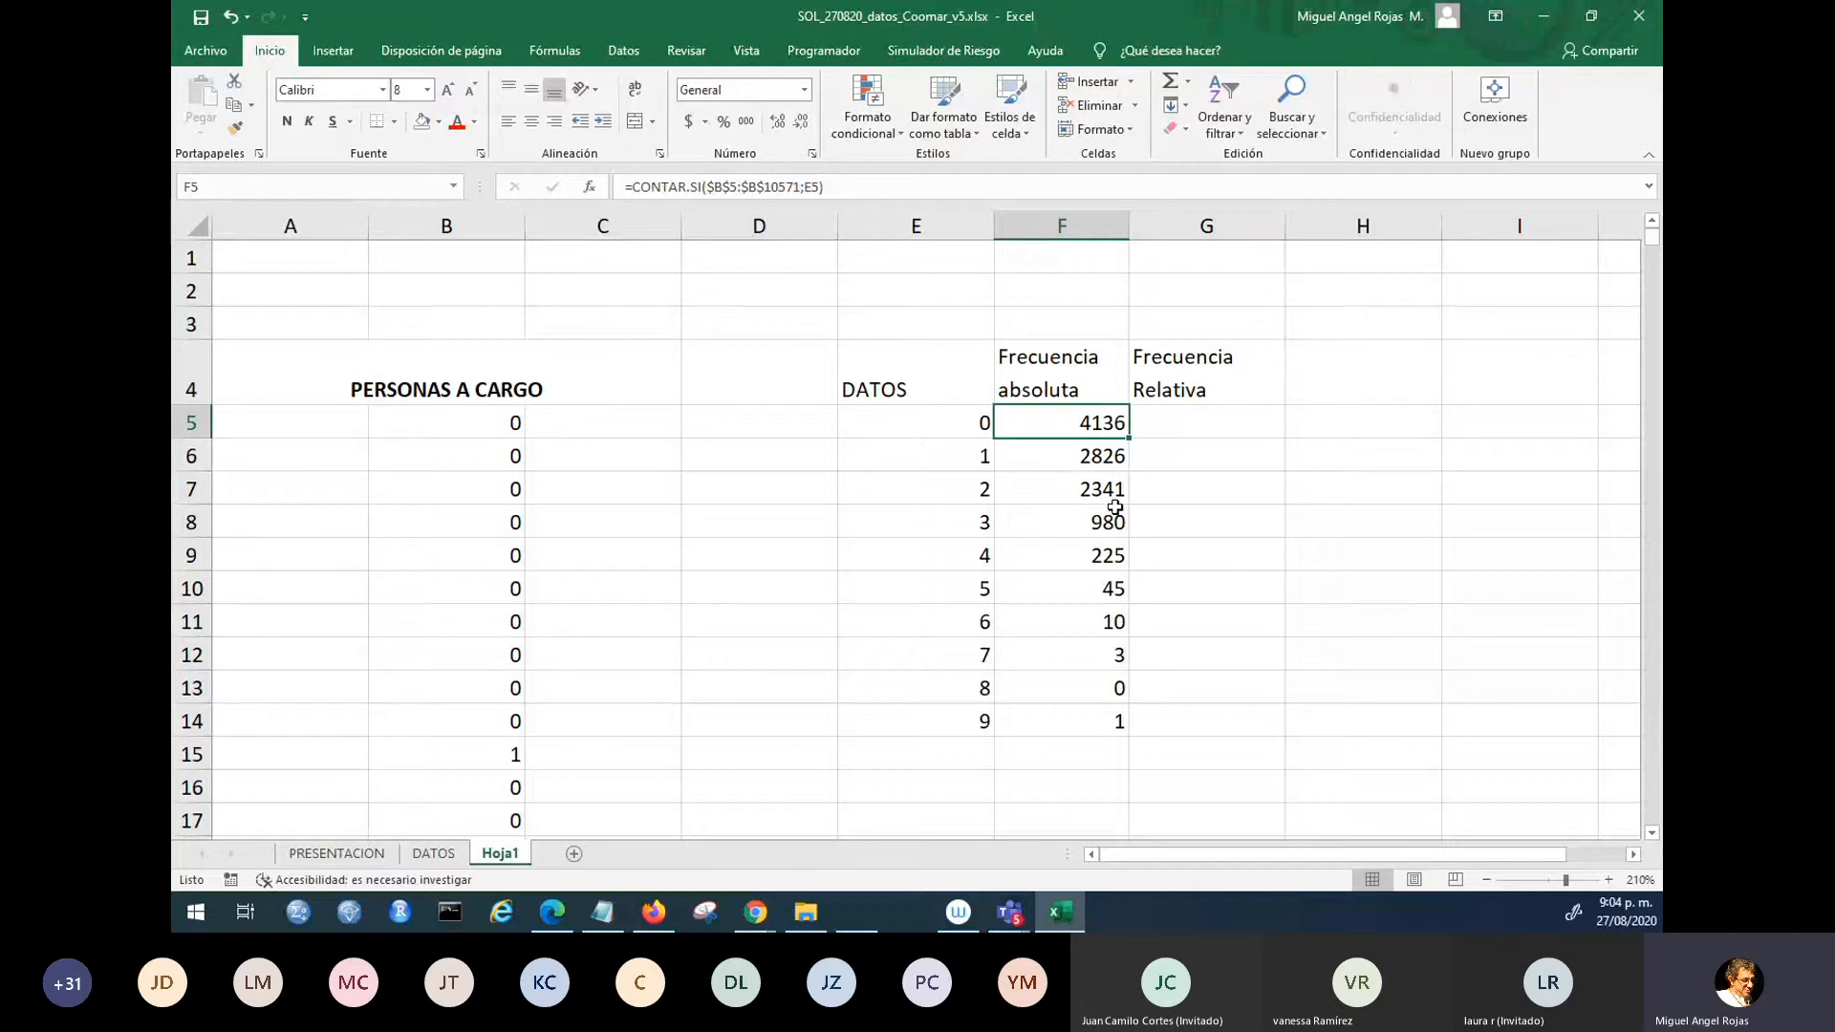
click(1099, 459)
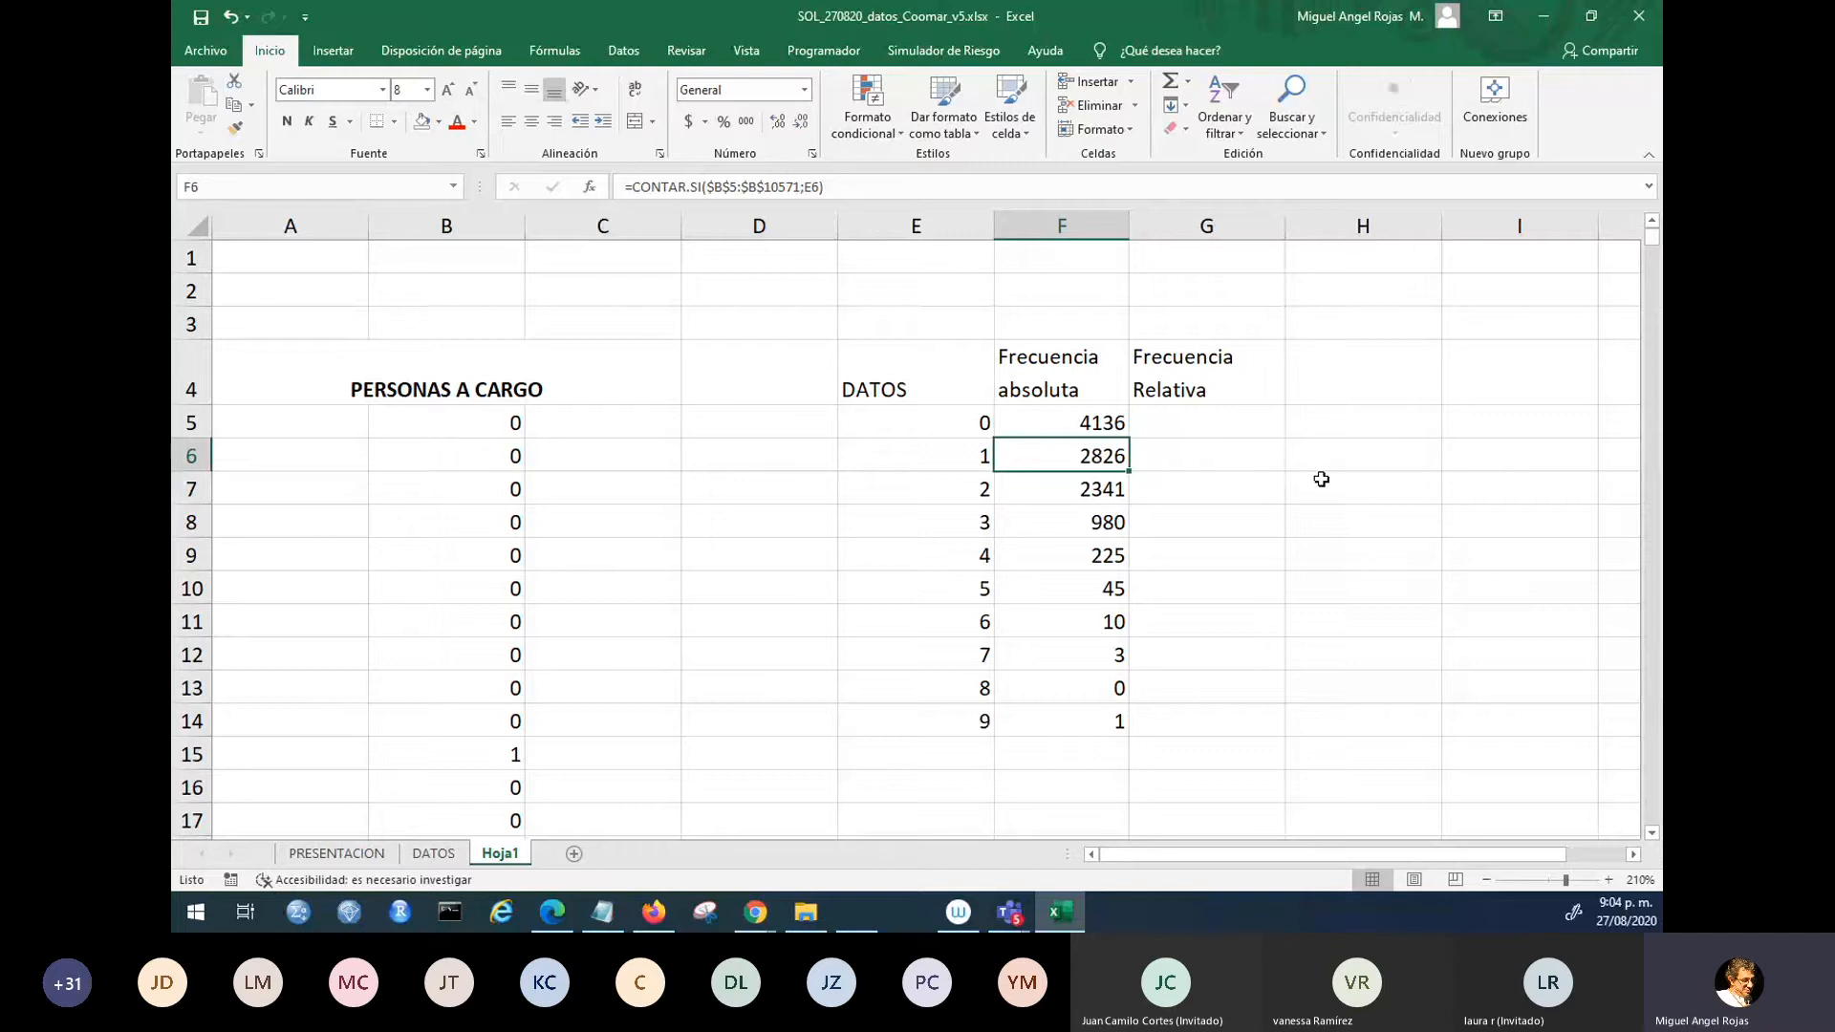
click(1101, 422)
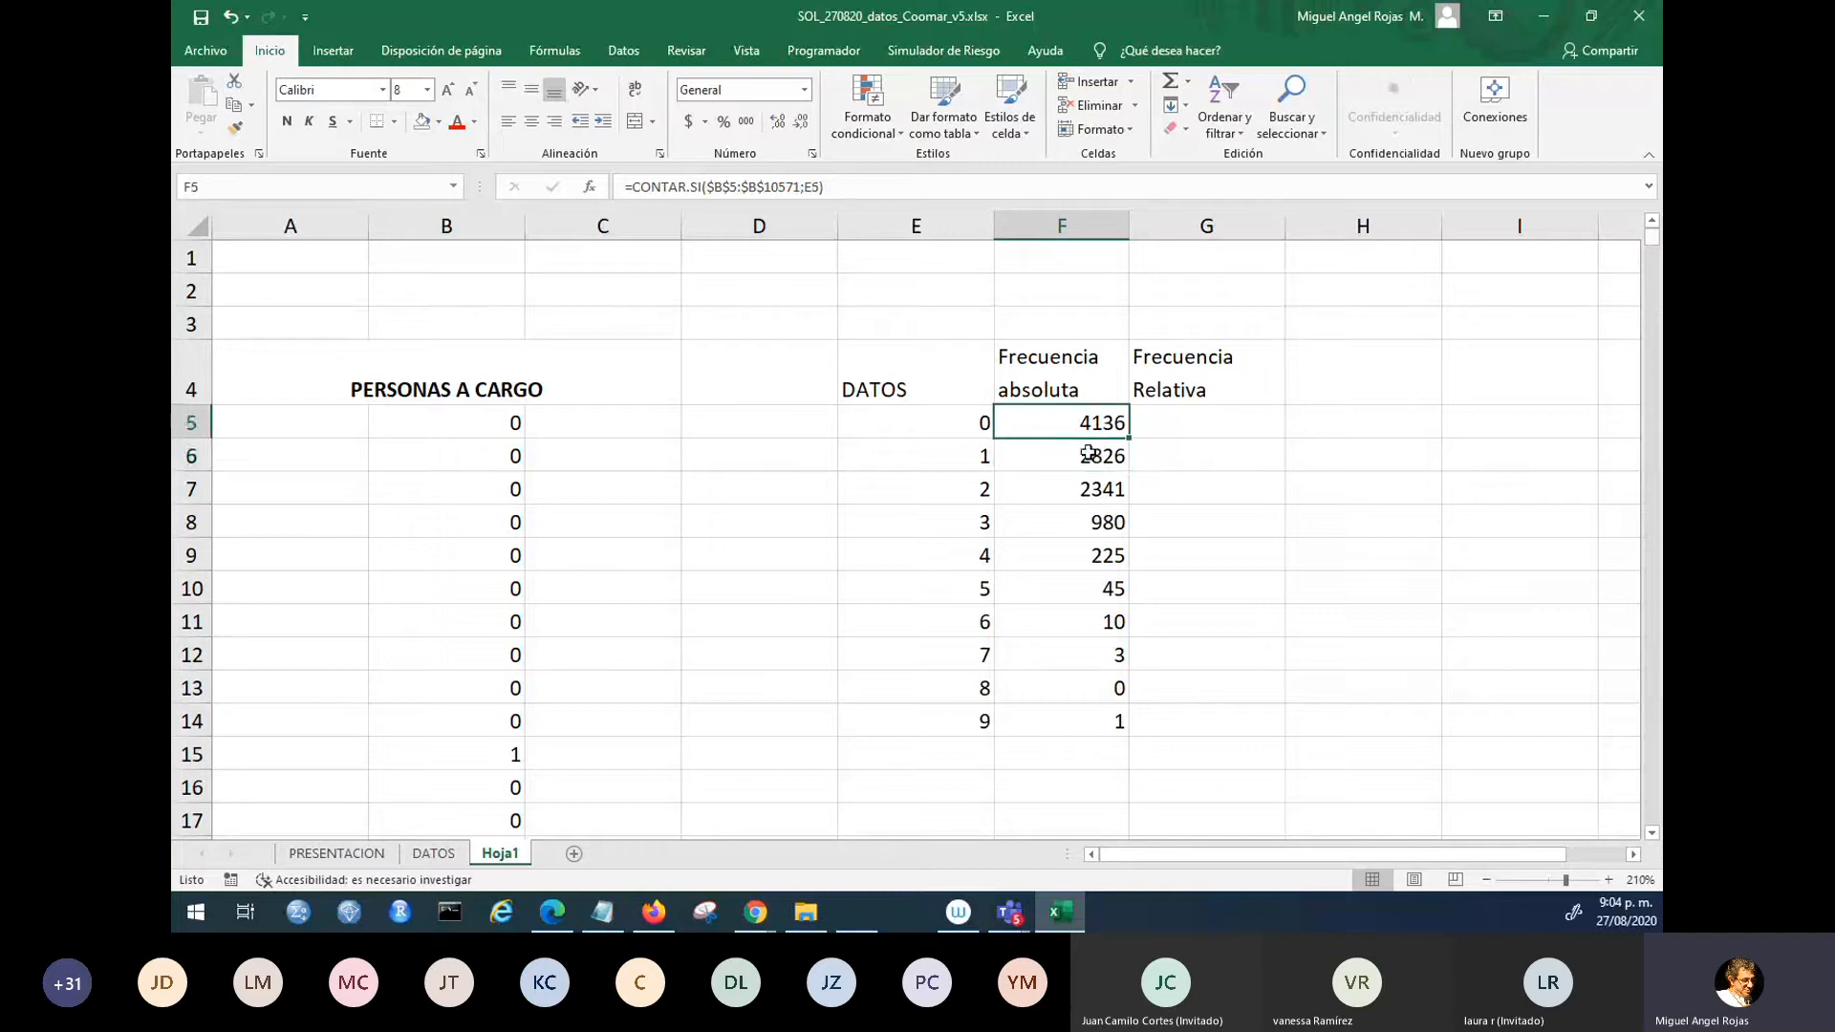
click(1094, 452)
click(1090, 489)
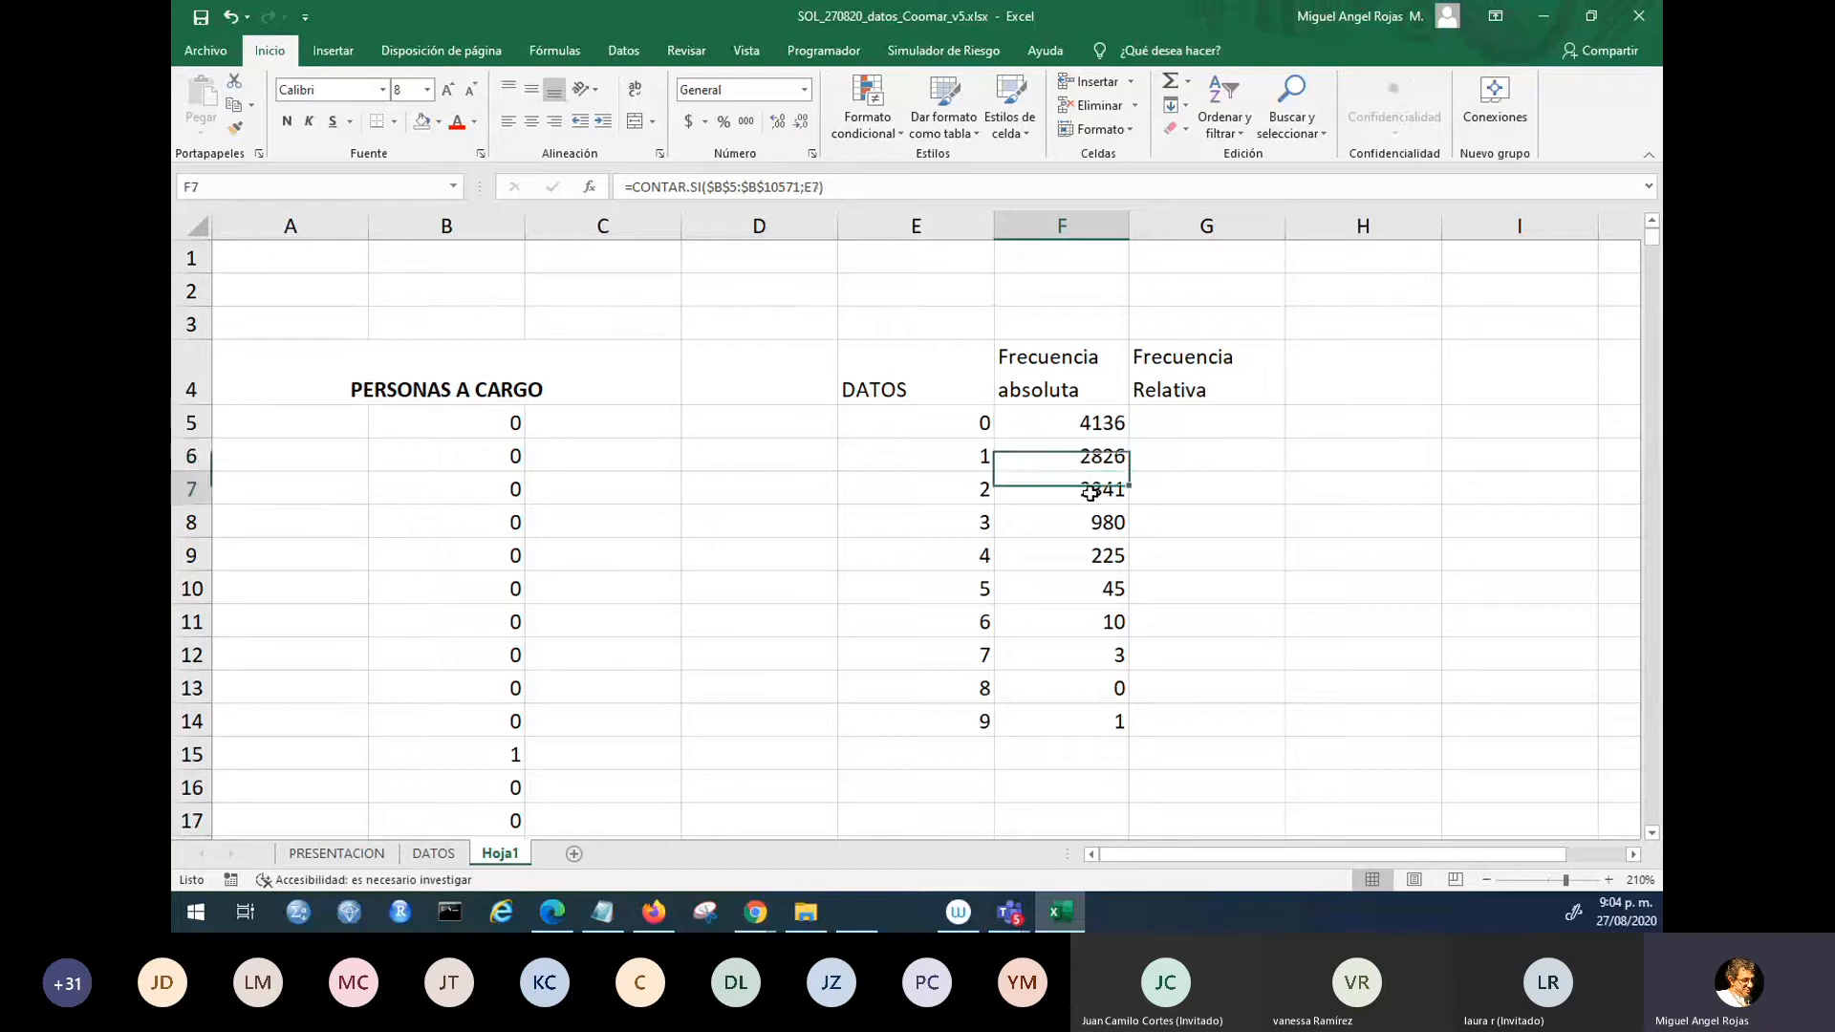
click(1090, 425)
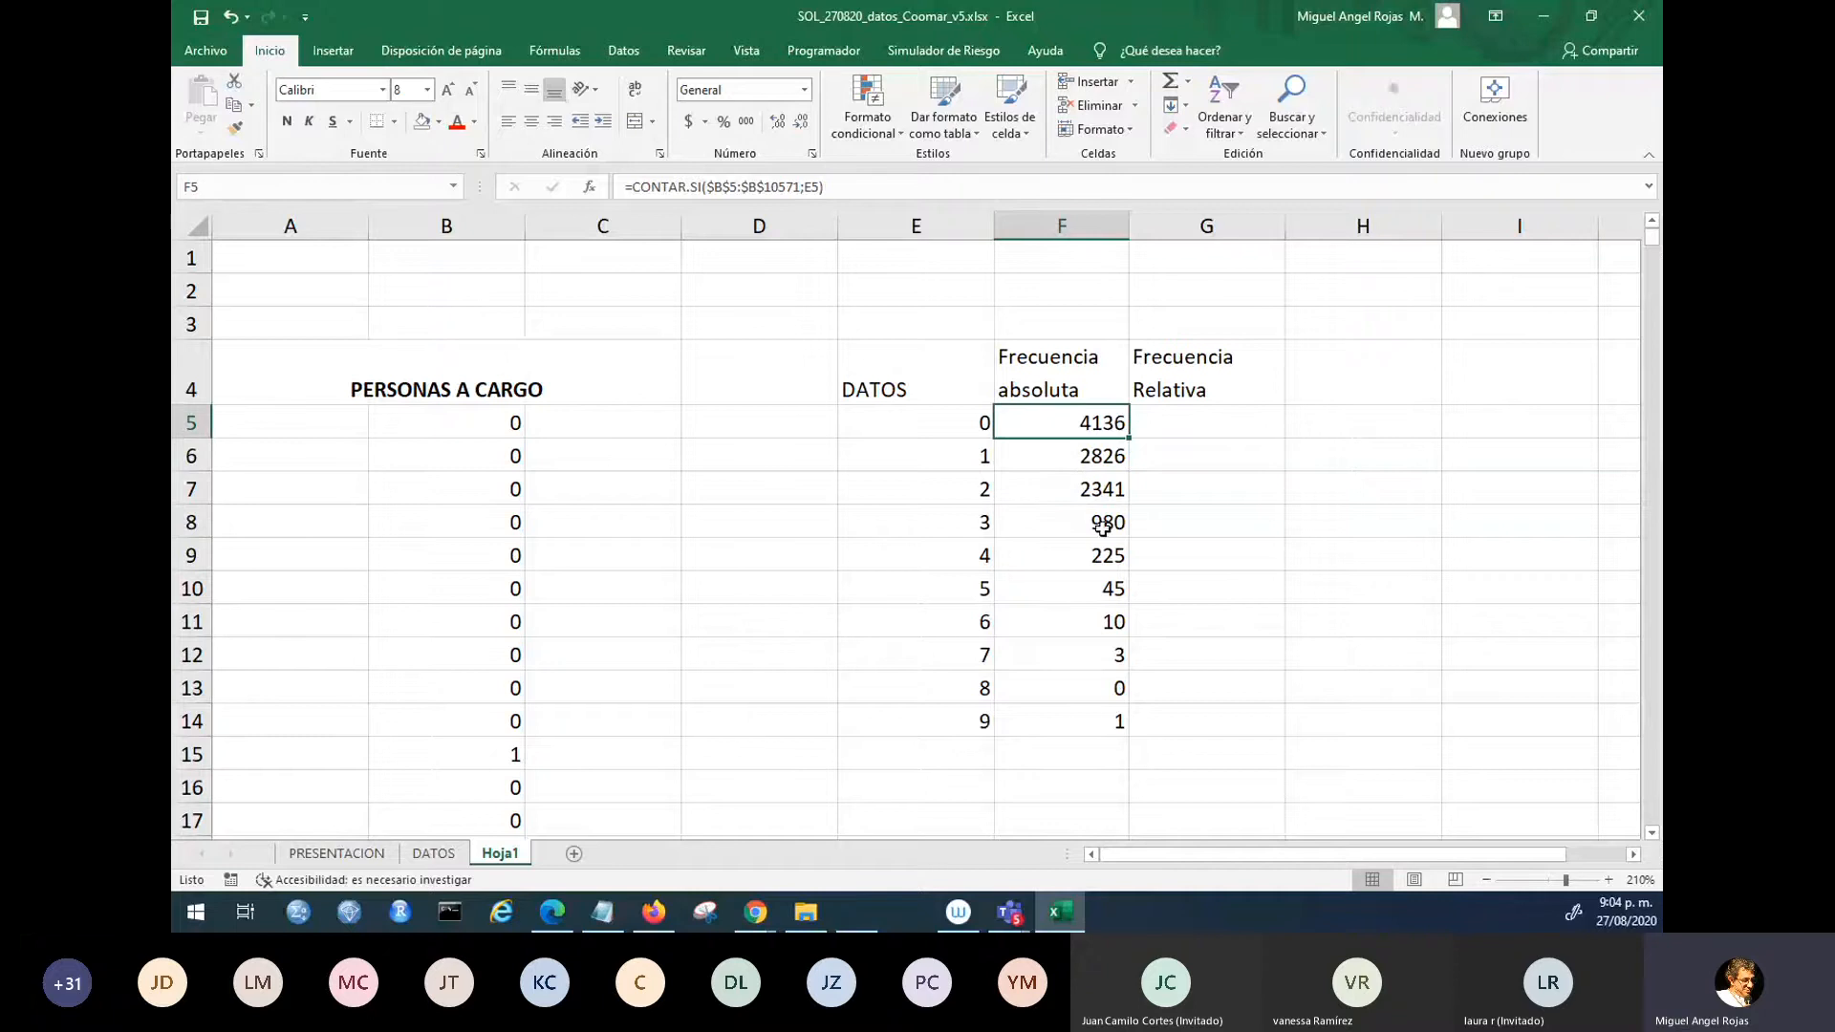
click(1090, 694)
click(1093, 718)
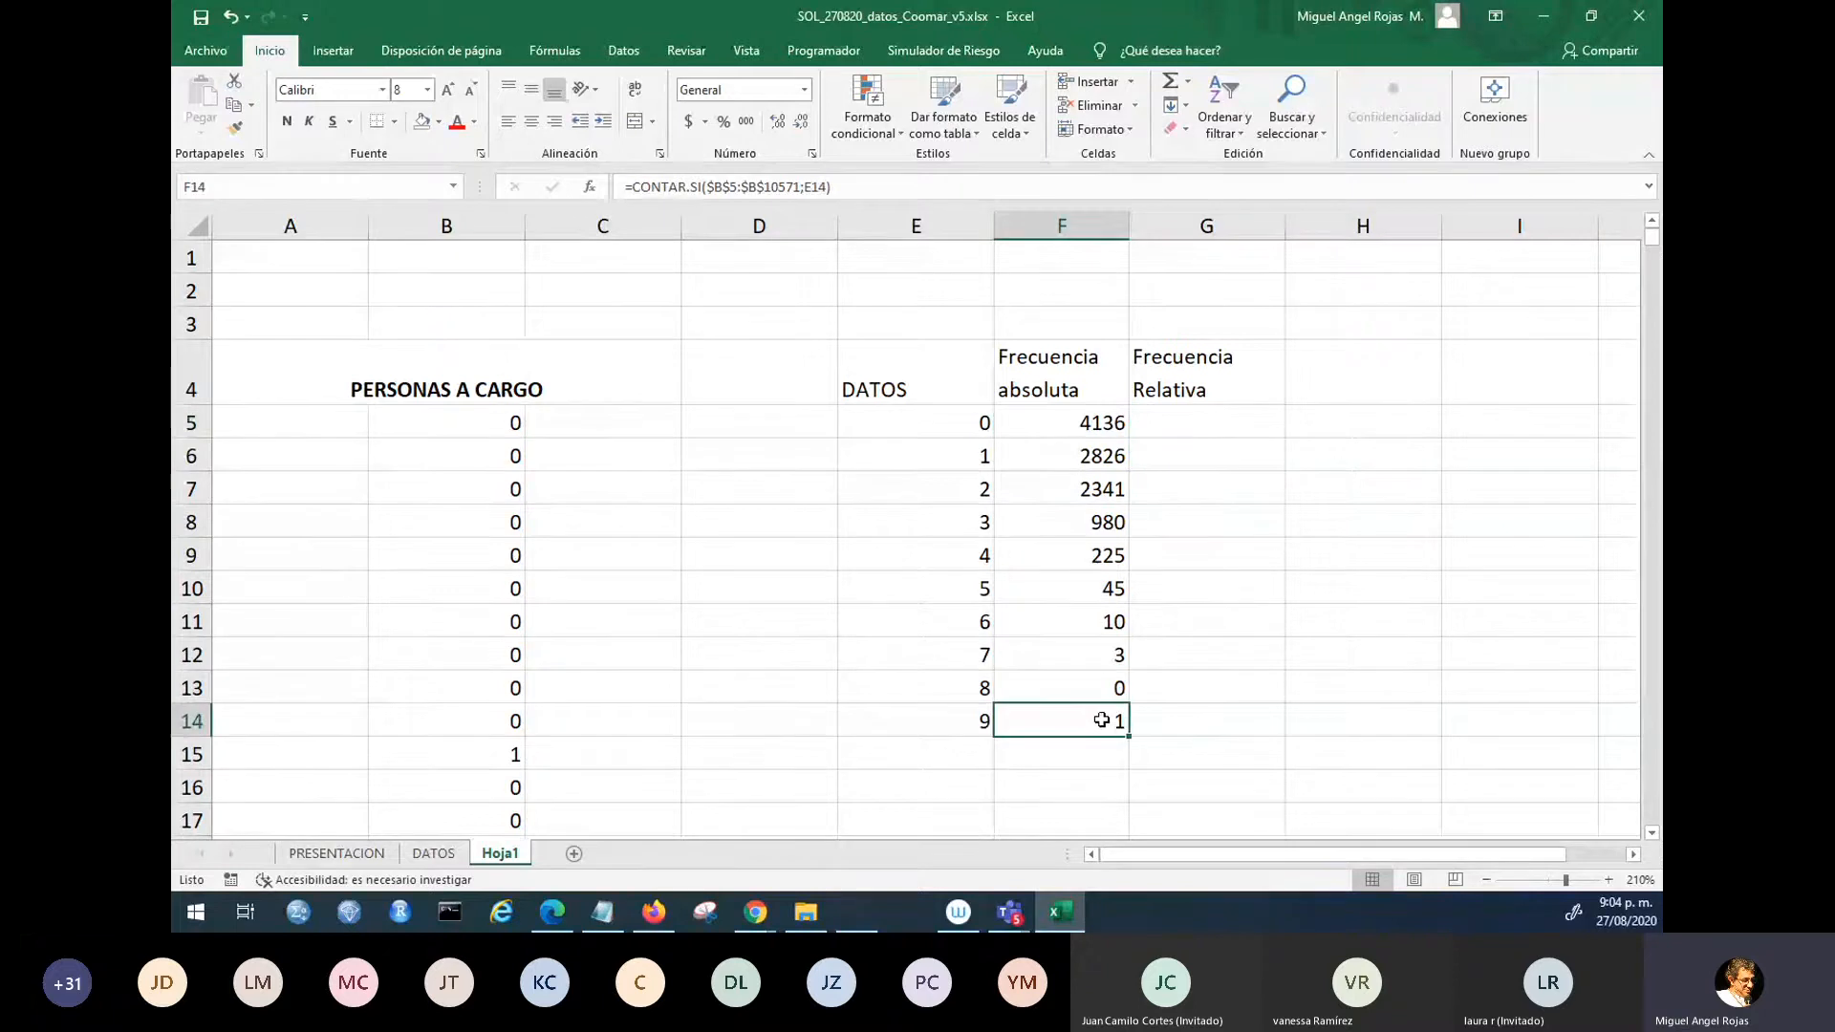
click(1080, 431)
click(1072, 462)
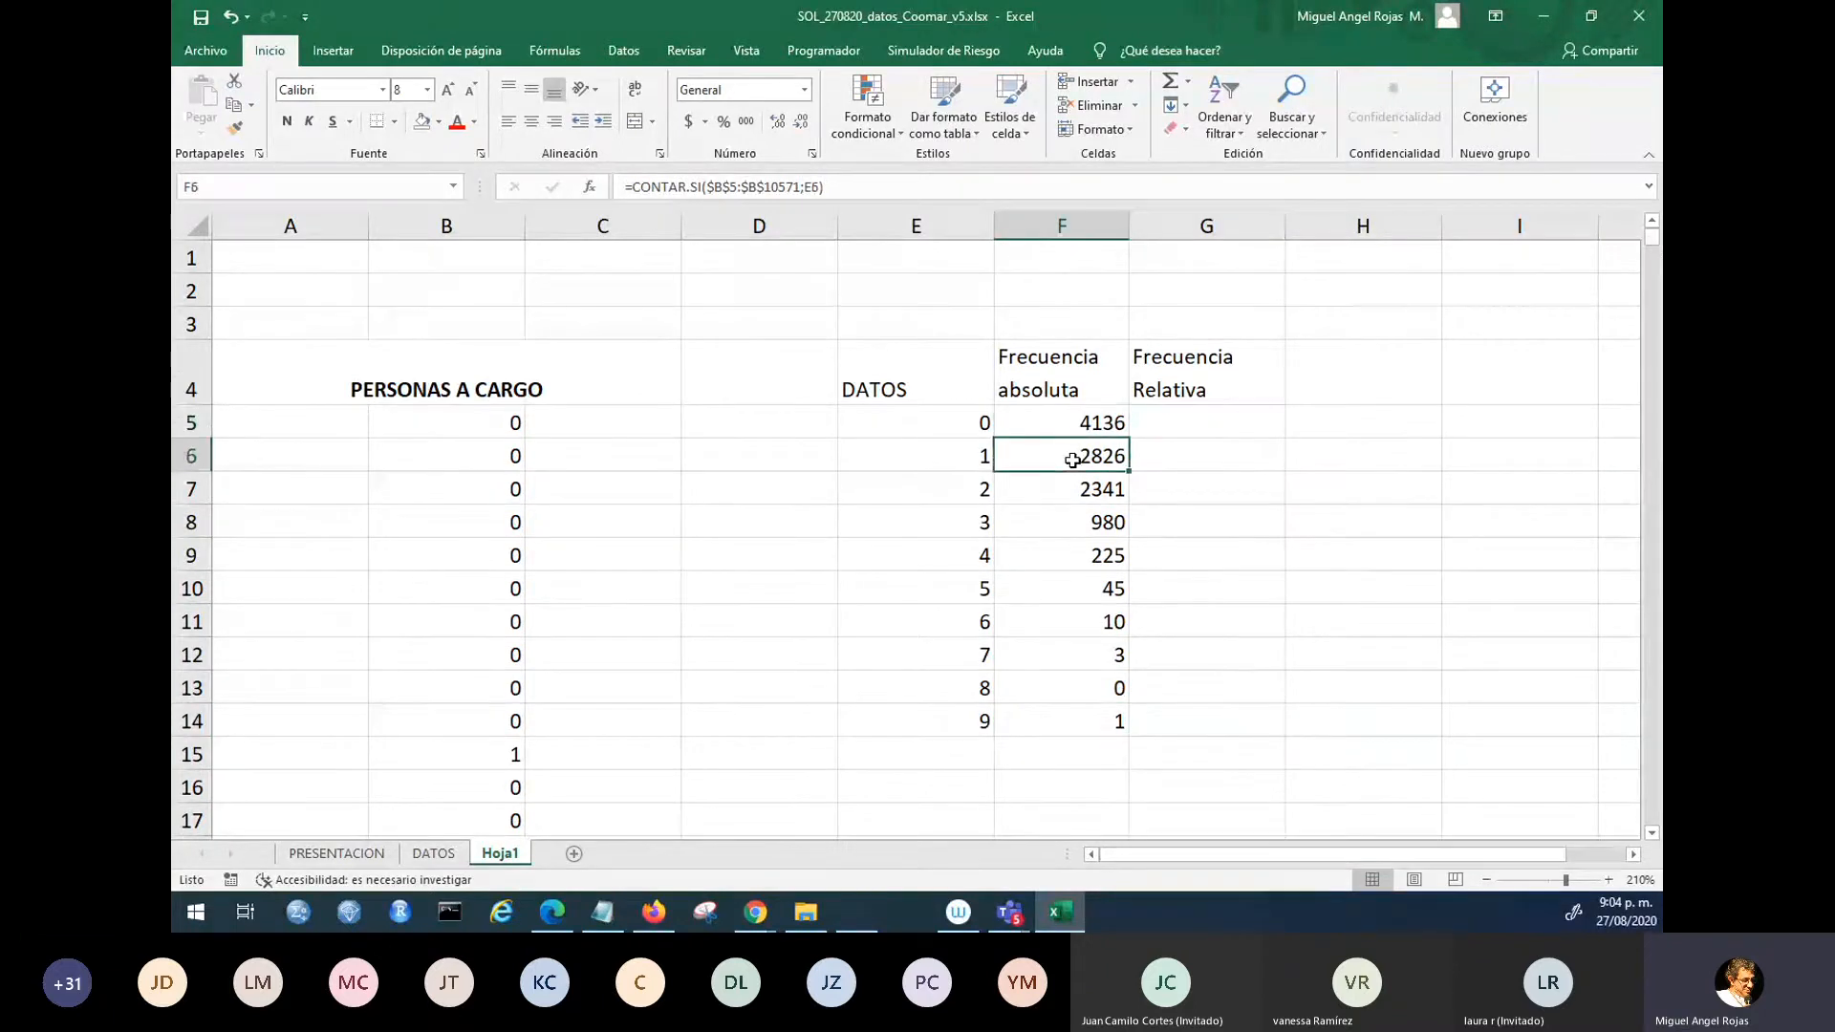
click(1062, 497)
click(1062, 527)
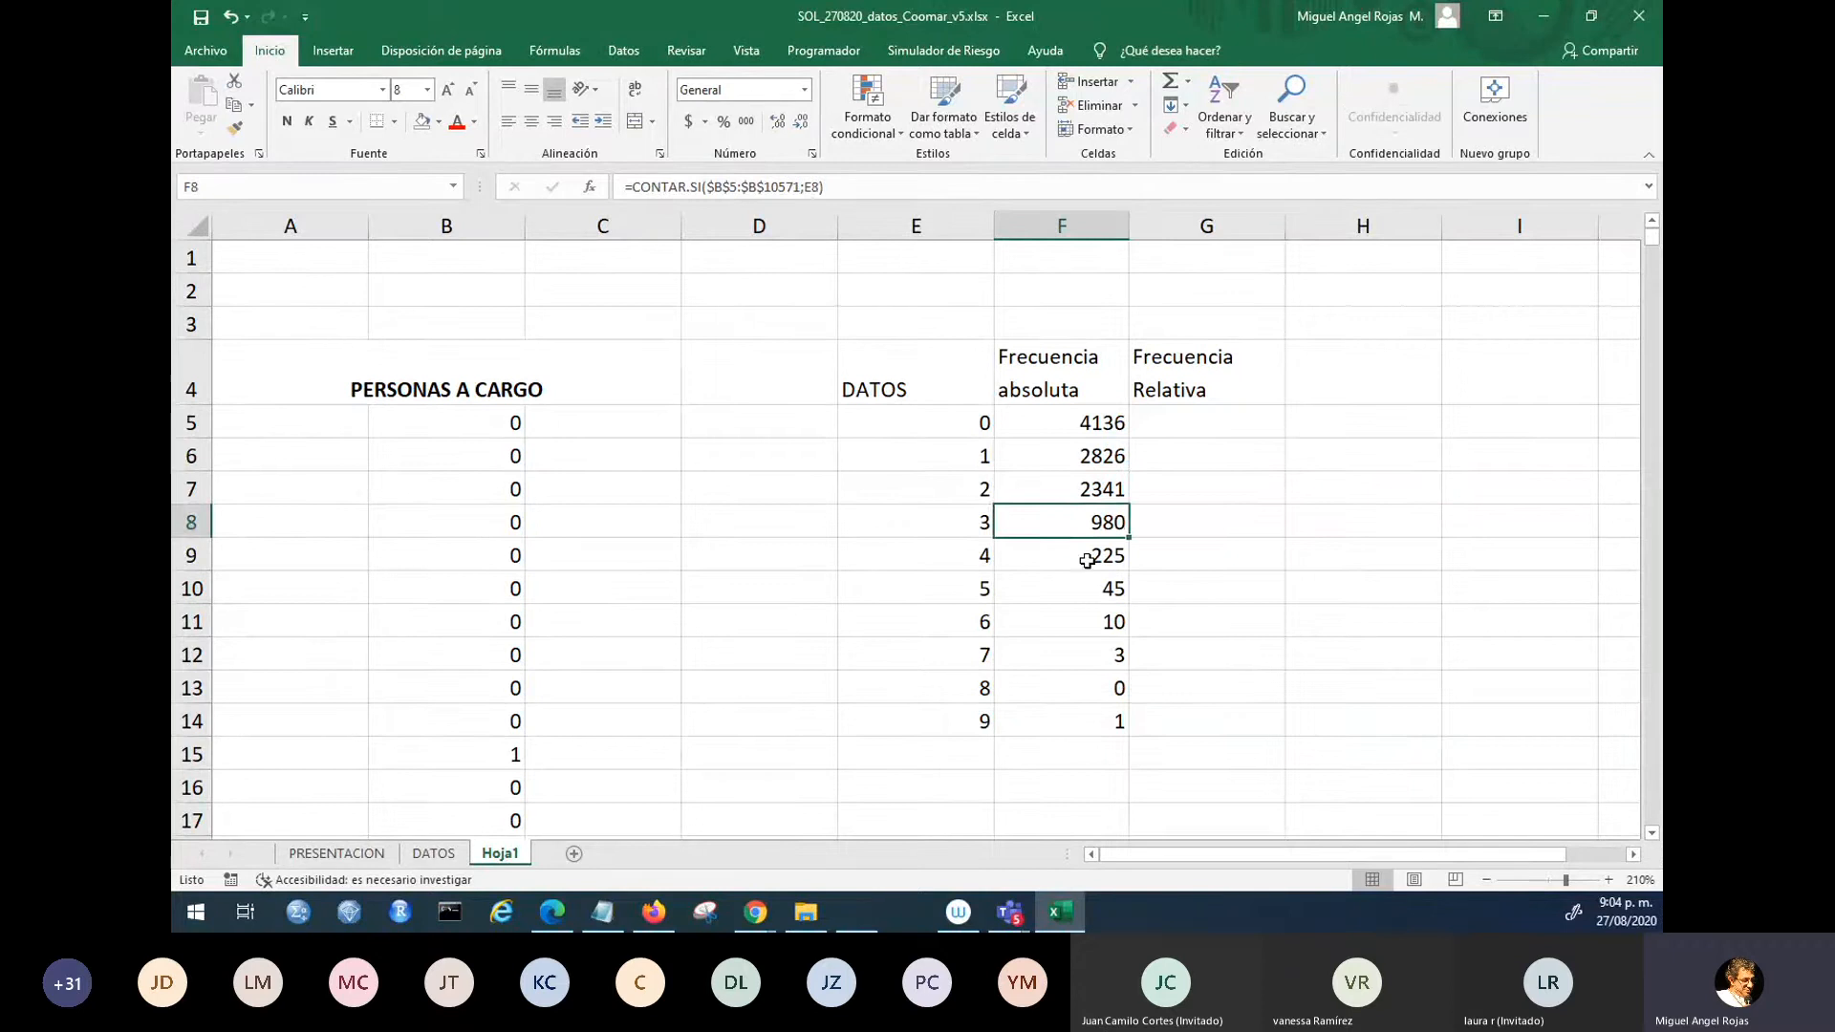
click(1087, 560)
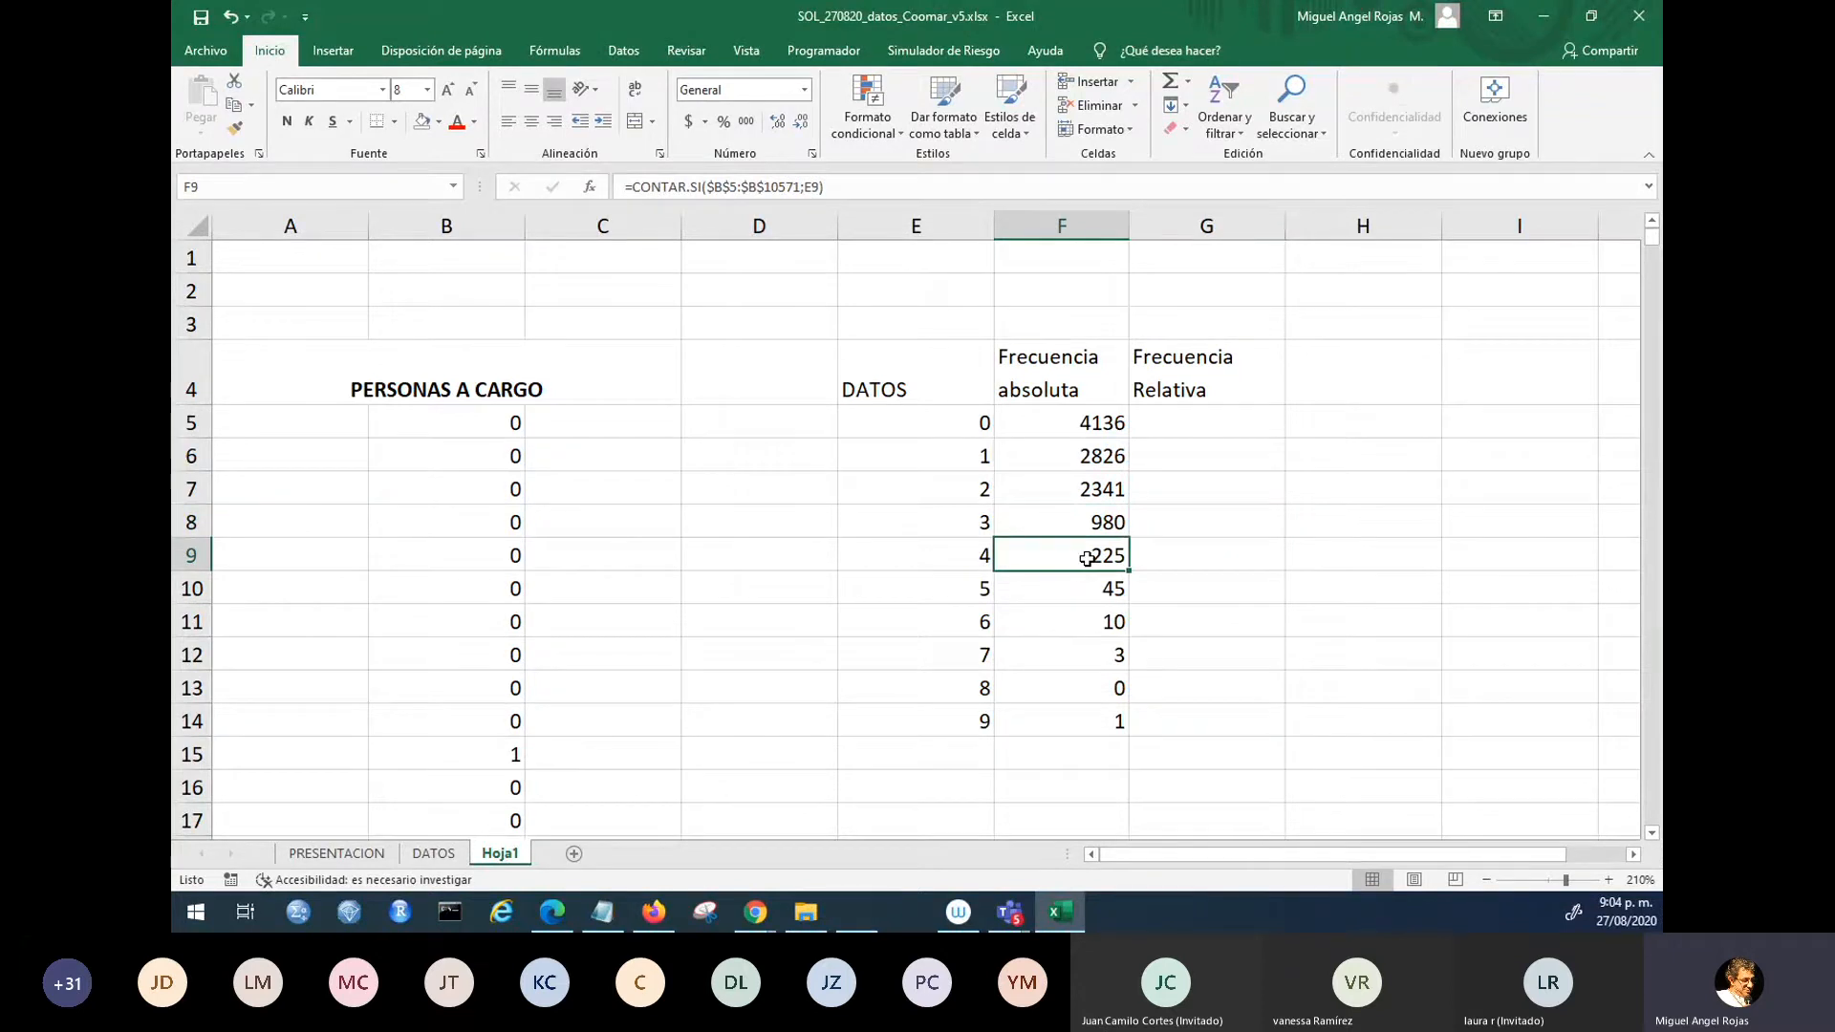
click(1098, 432)
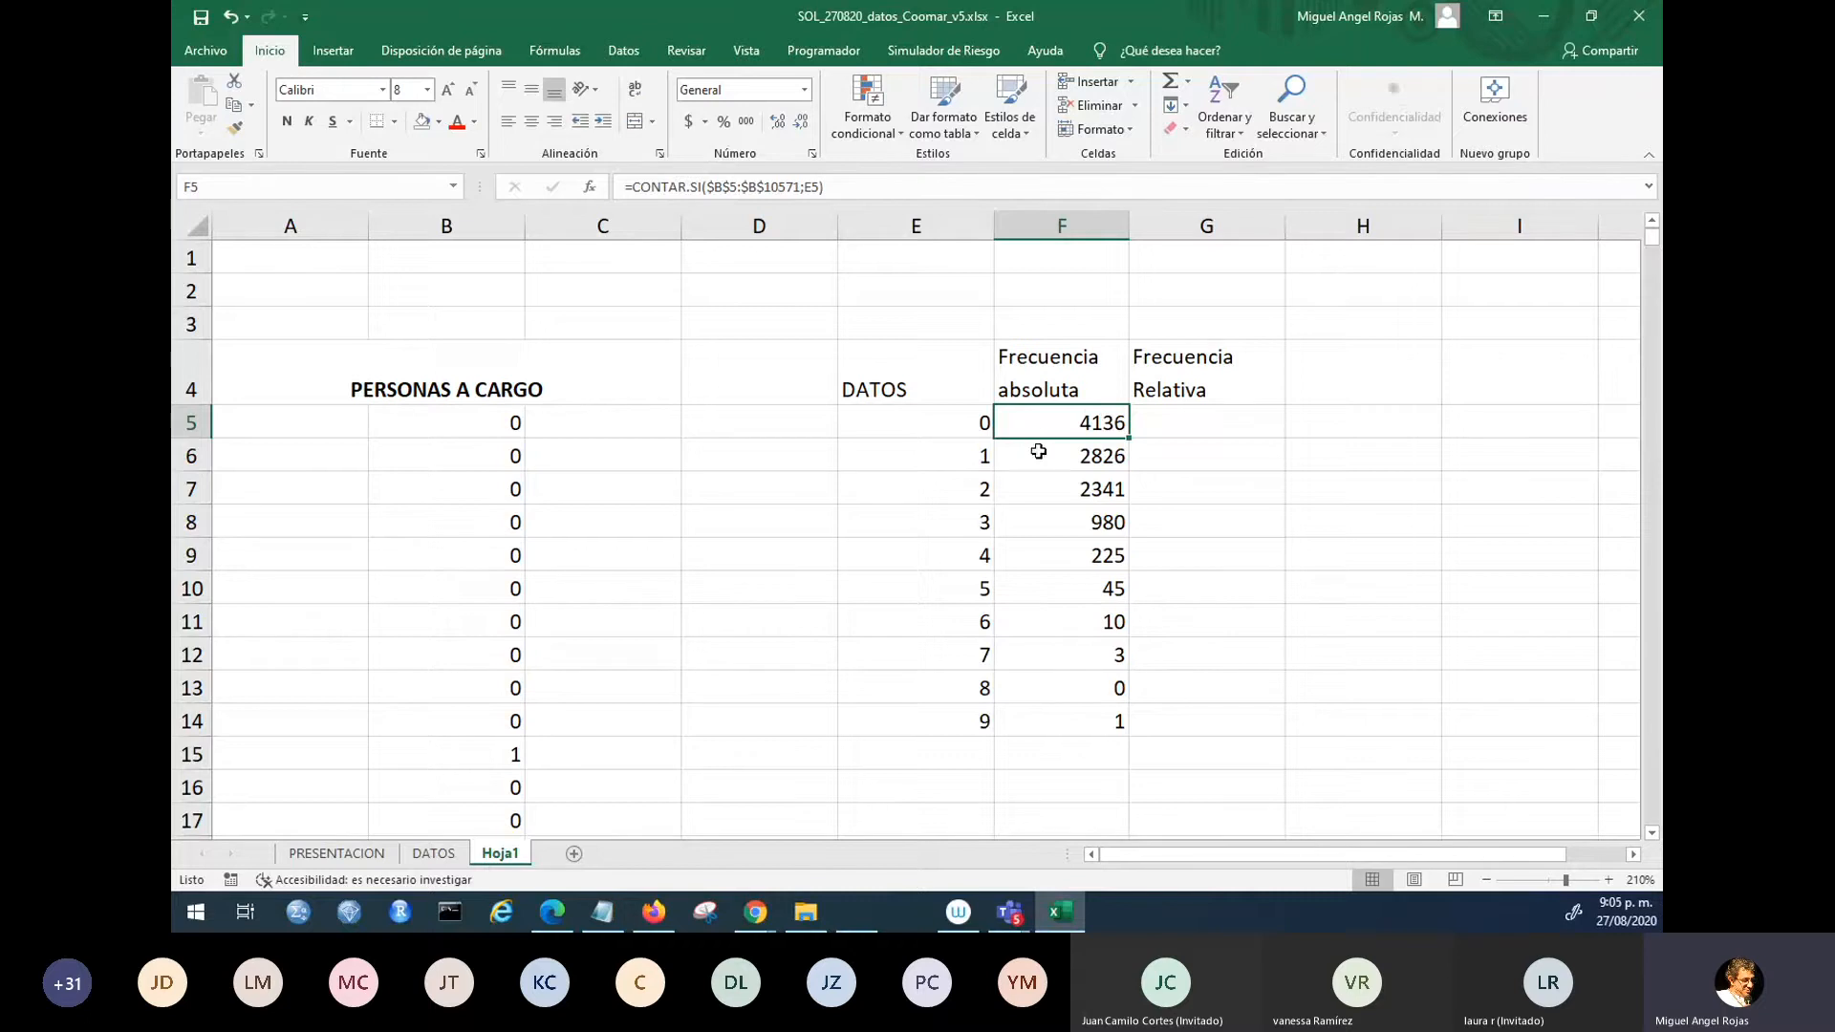
click(1104, 661)
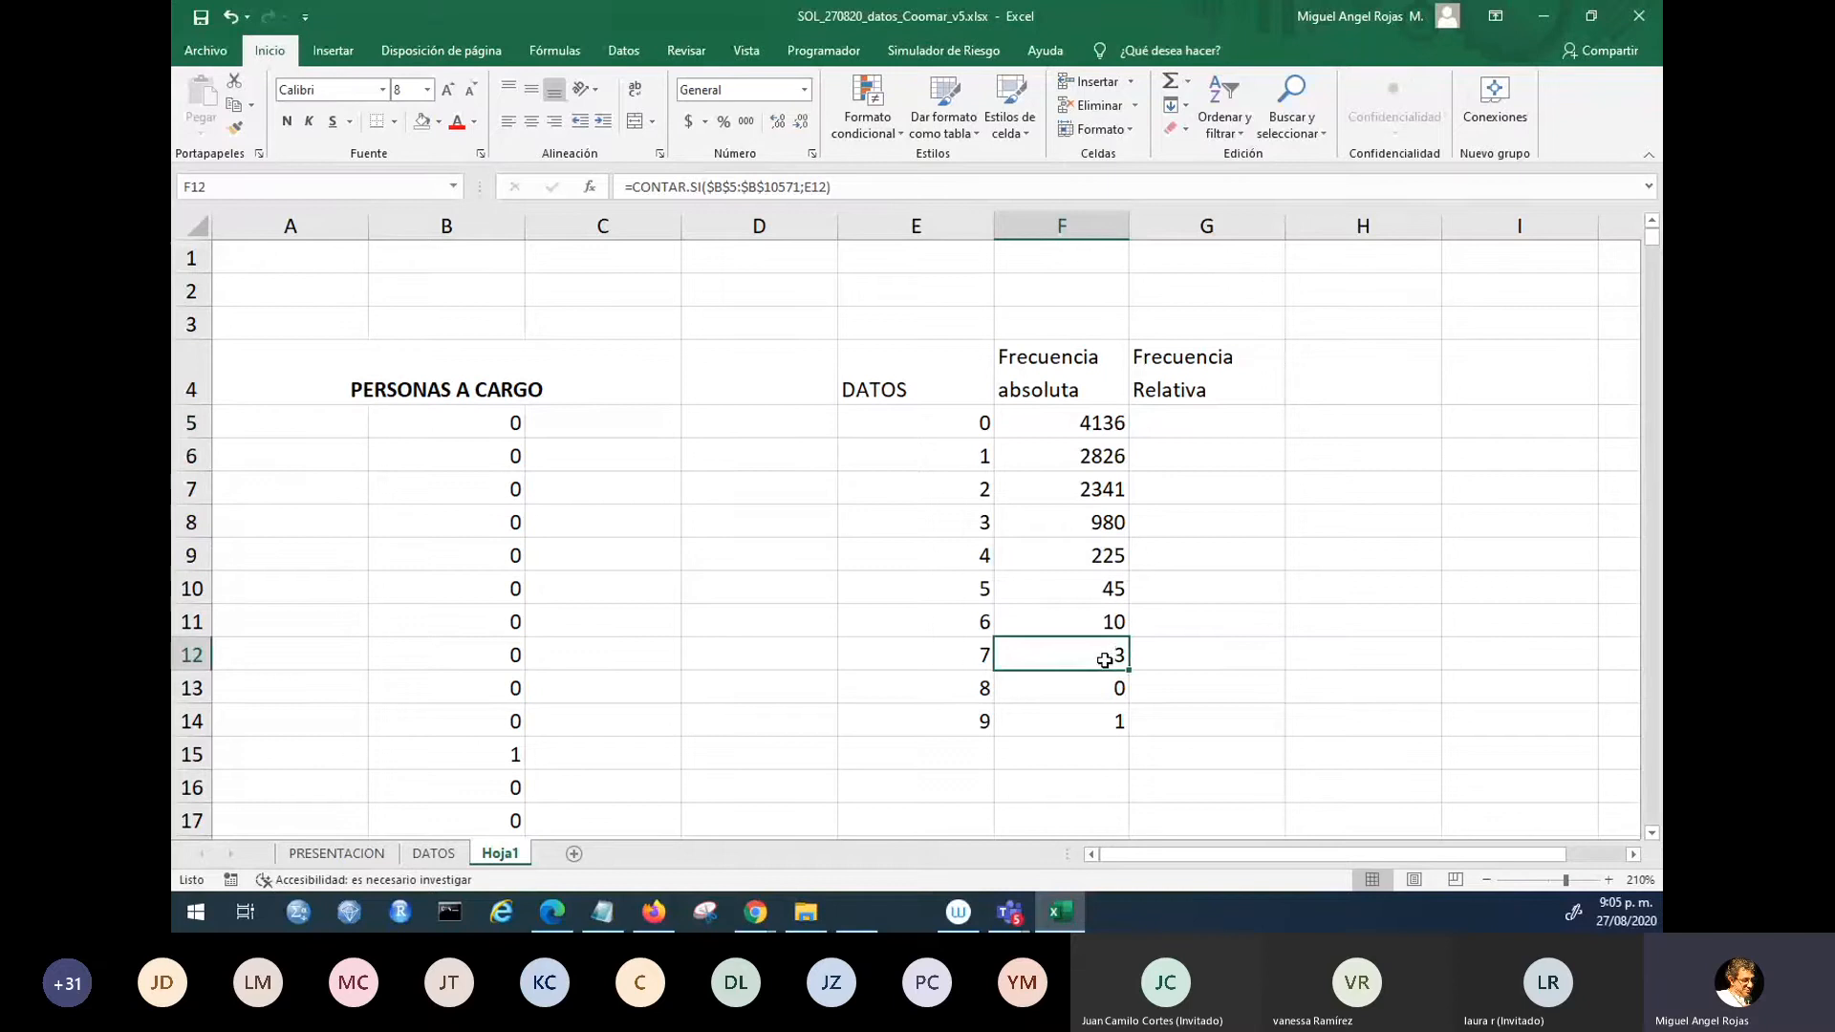
click(1095, 722)
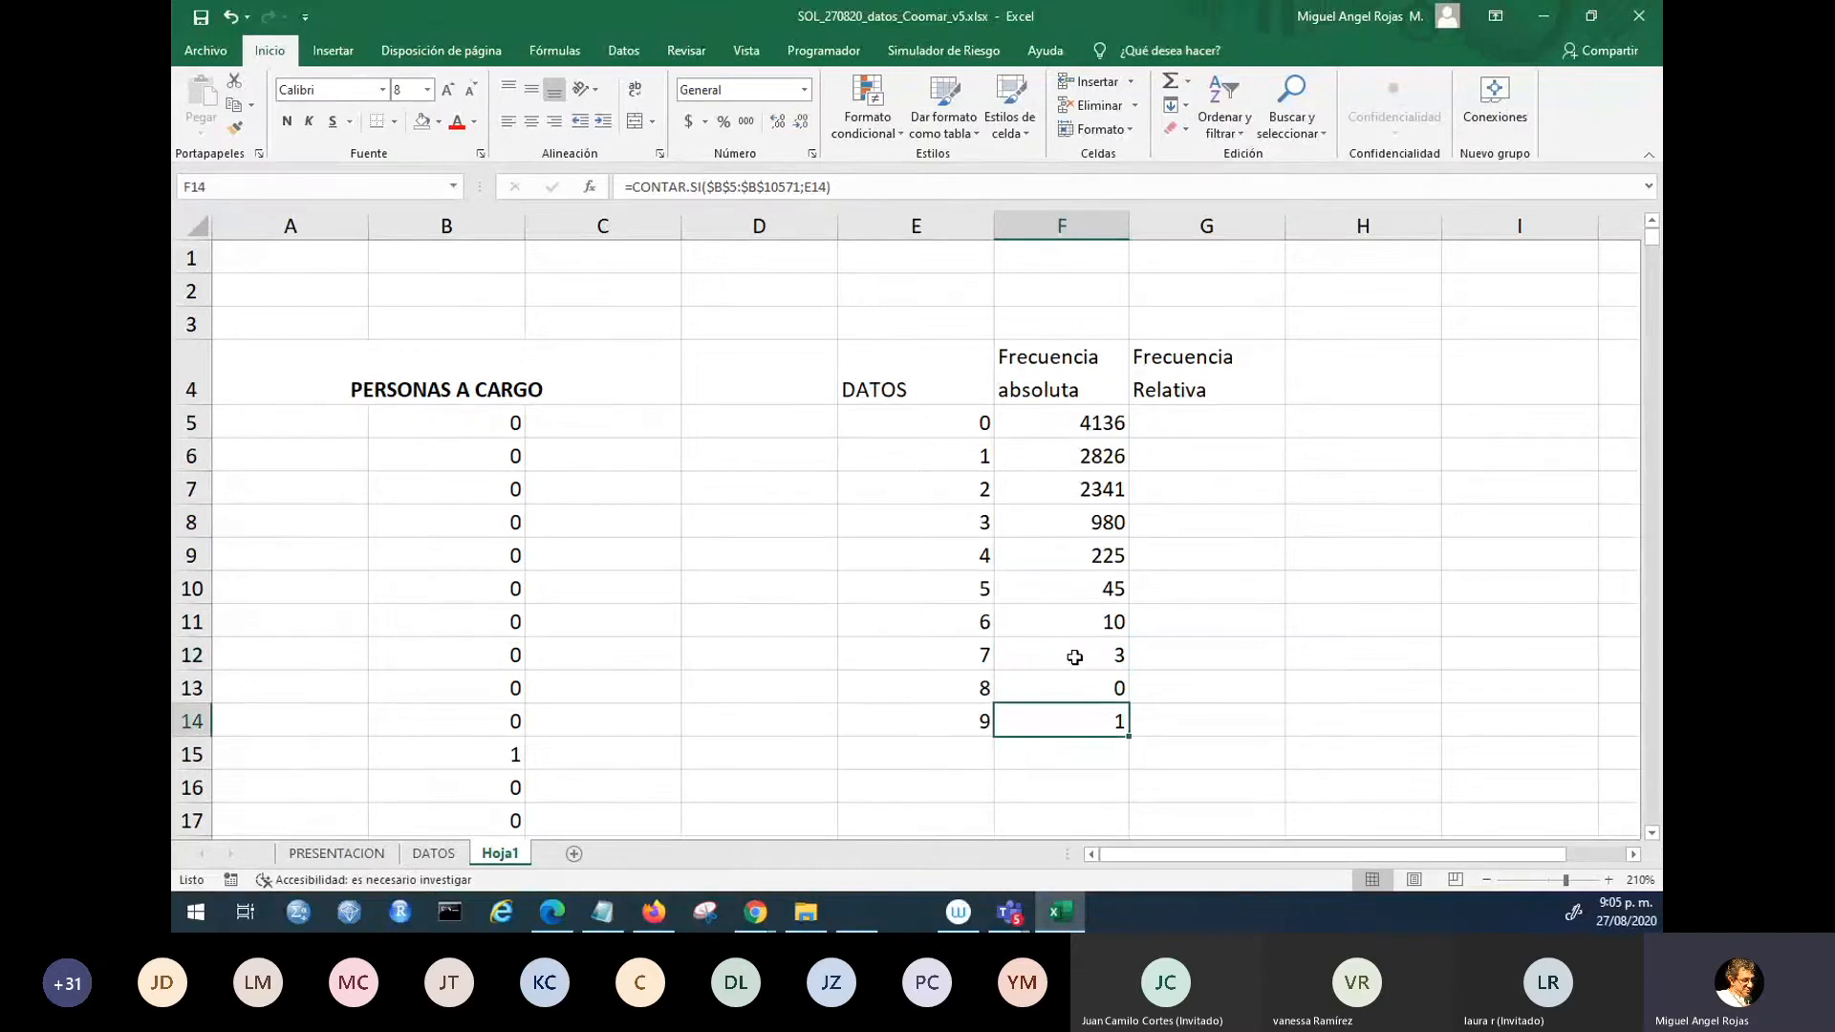
click(1084, 425)
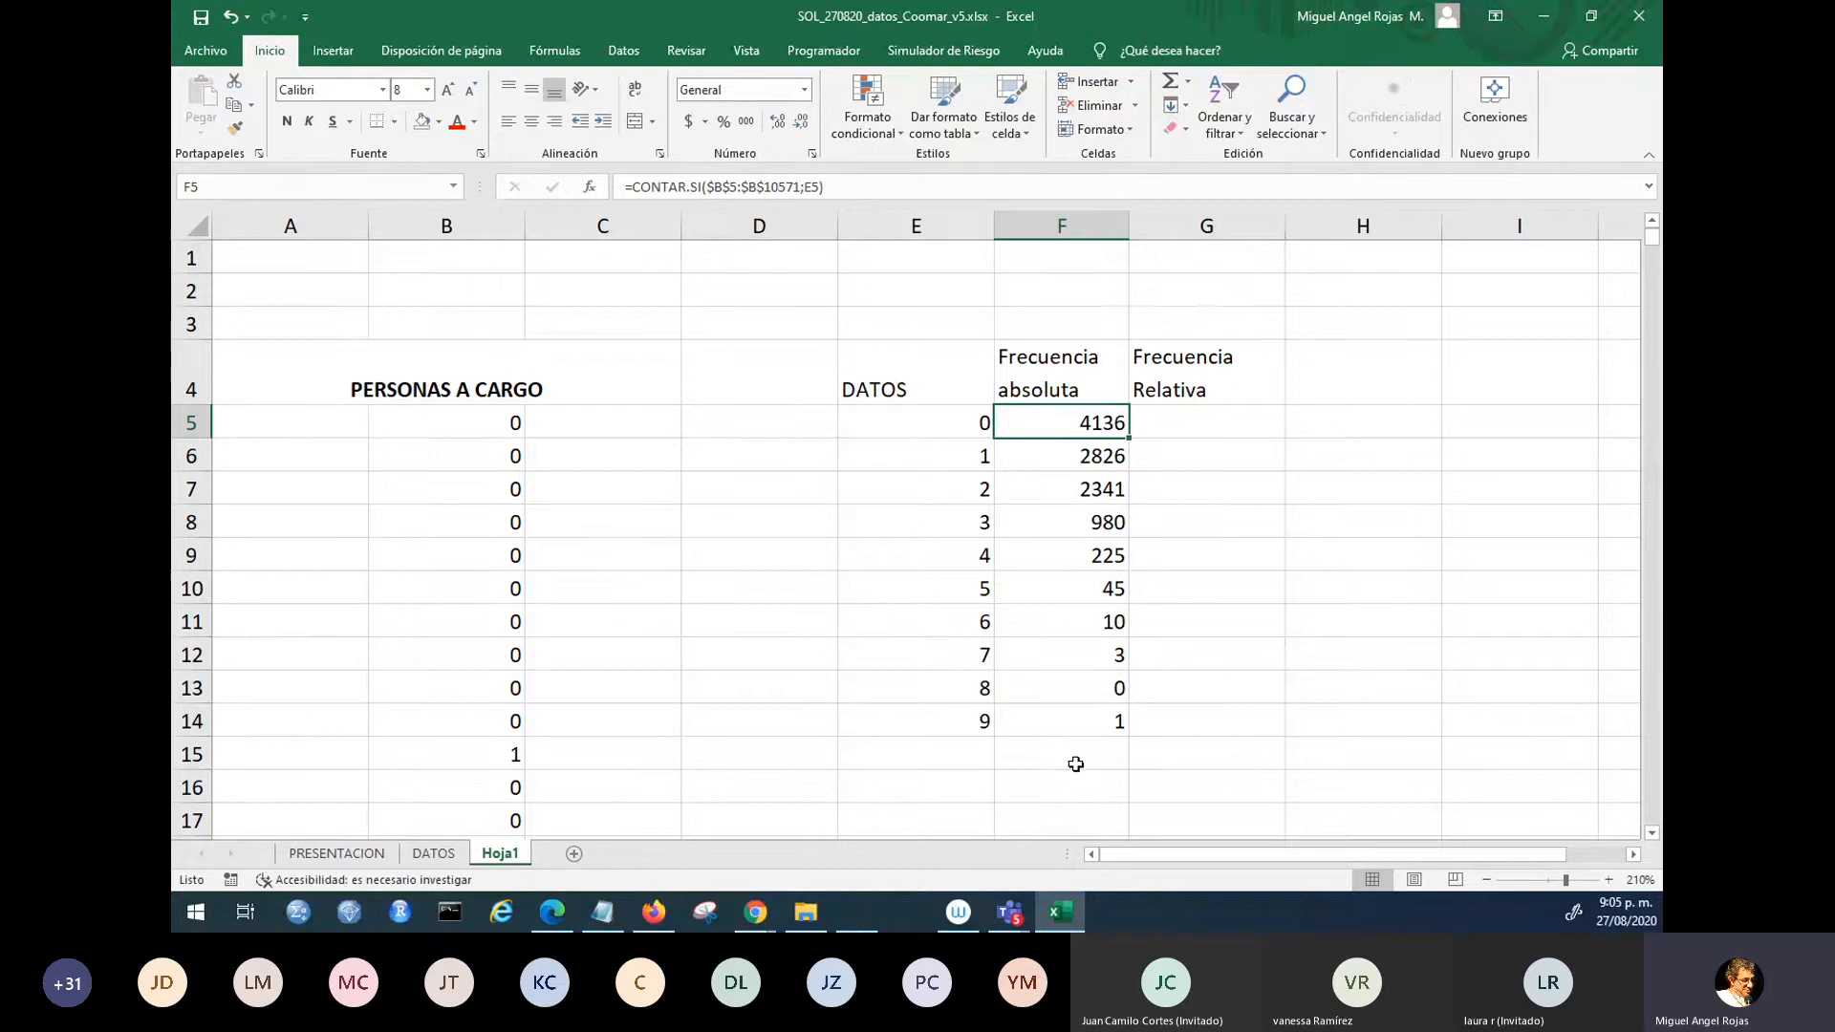
- Enter the label "suma:" in E15 below the DATOS values and move to F15
click(909, 766)
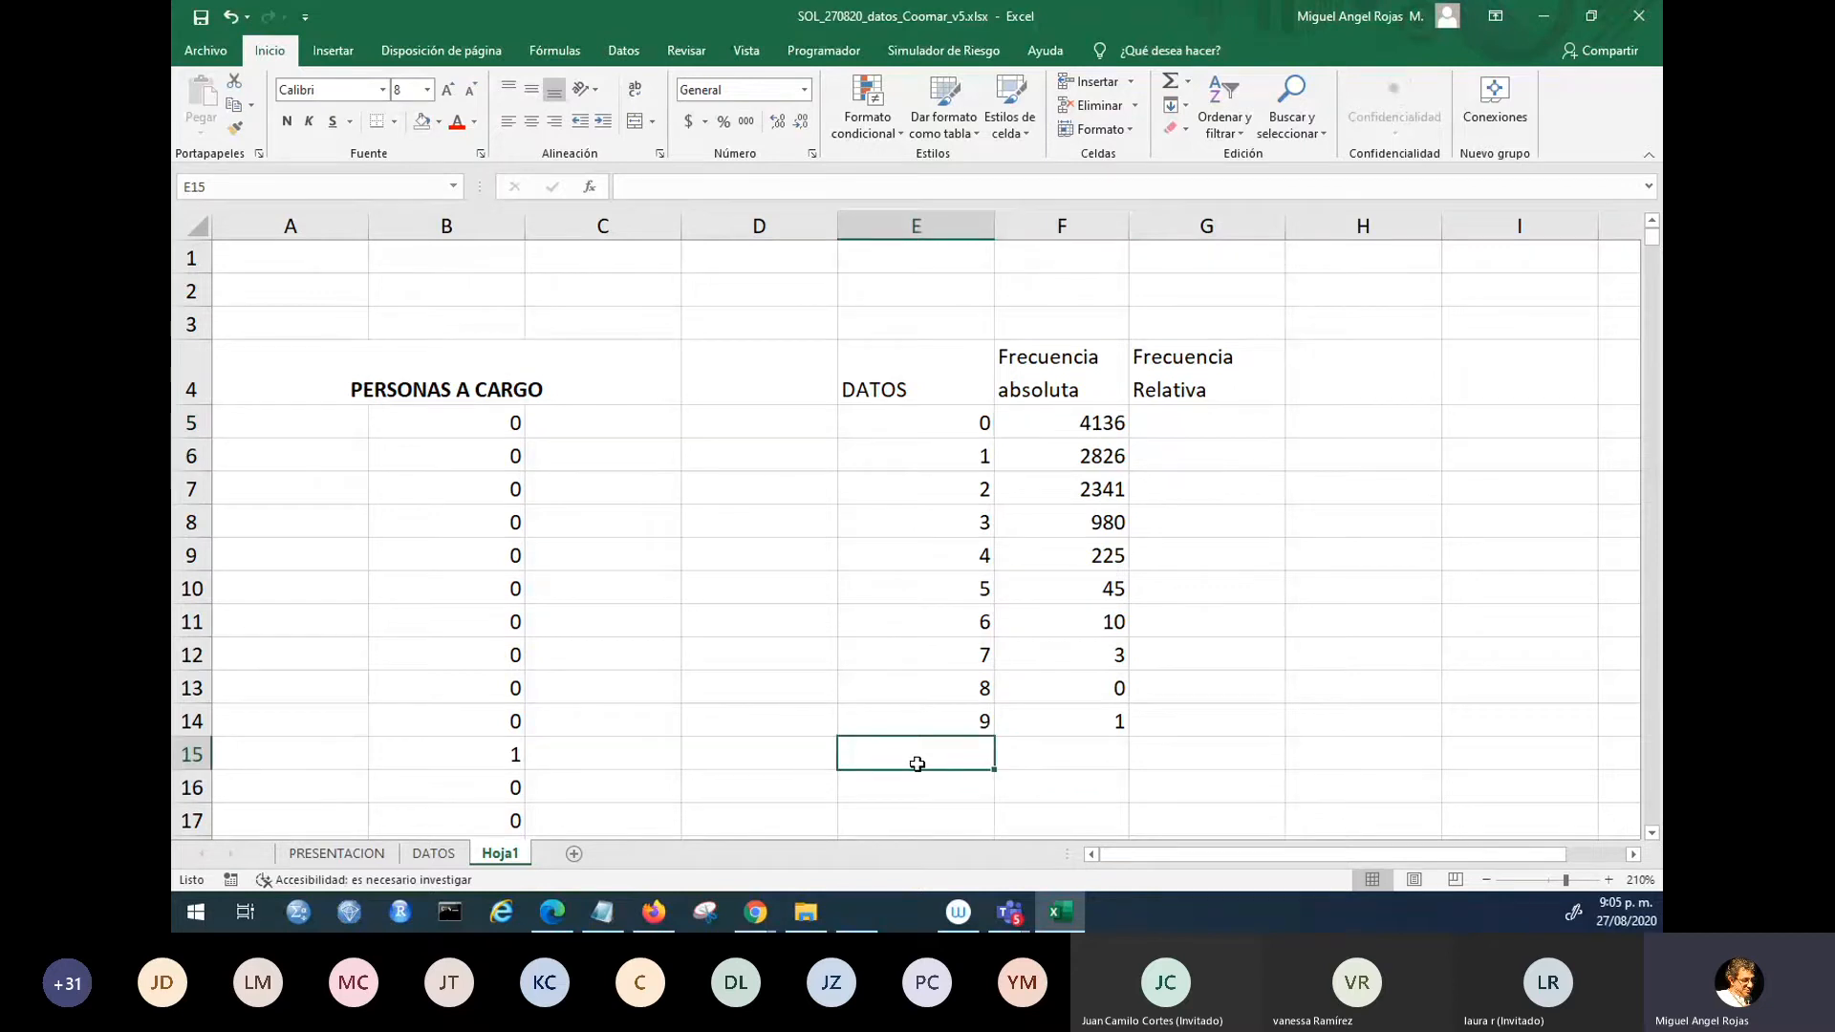
text(suma)
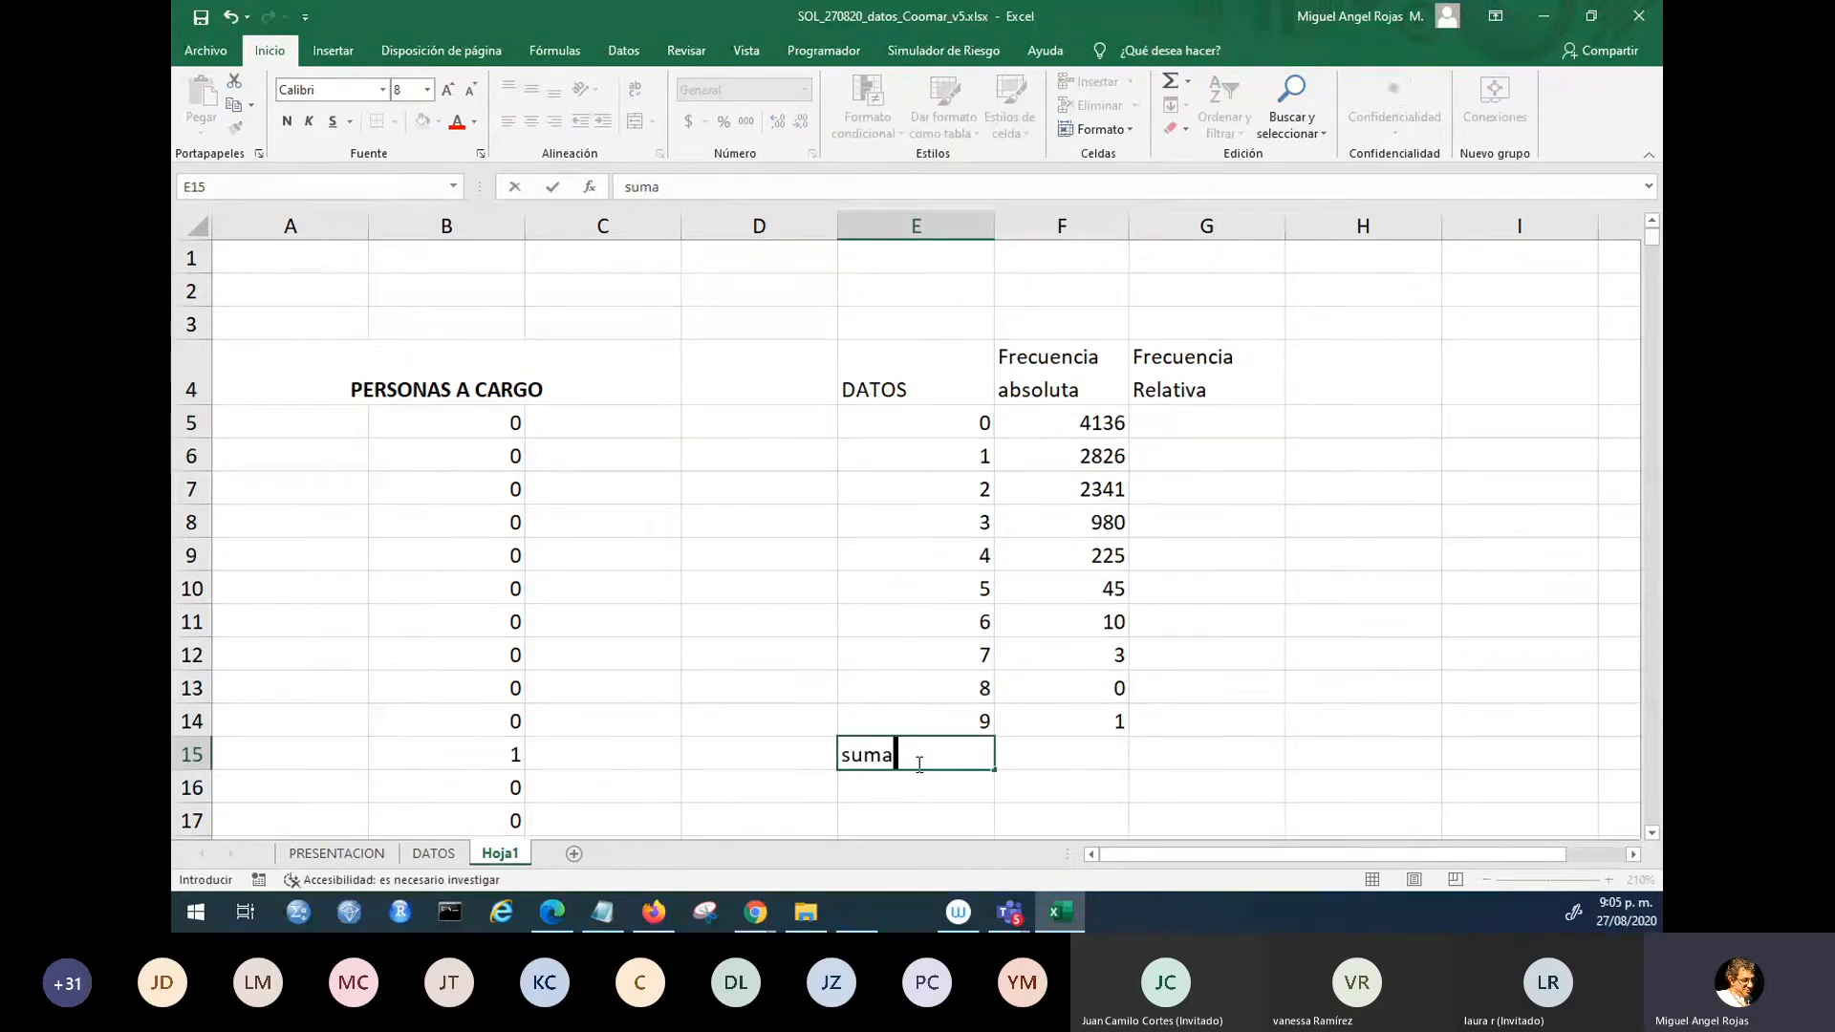
text(:)
key(Tab)
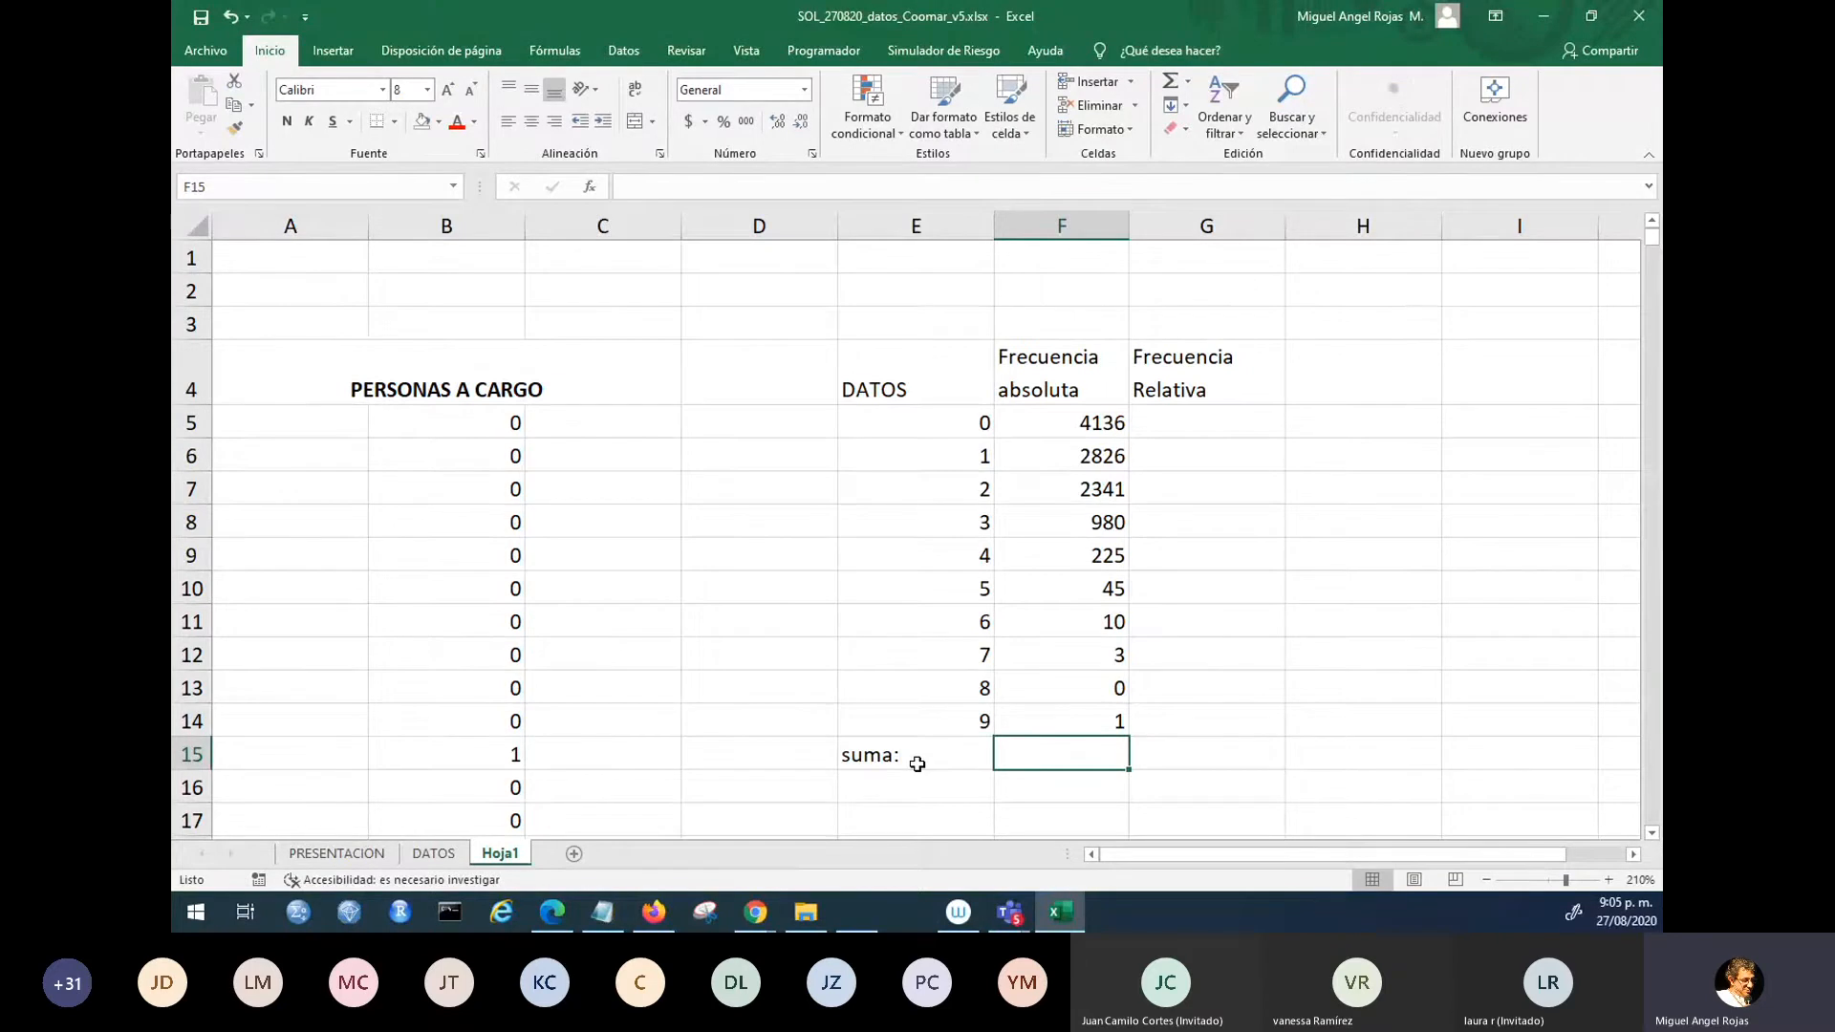
- Total the absolute frequencies F5:F14 in F15 with a sum formula and right-align the "suma:" label in E15
click(1172, 88)
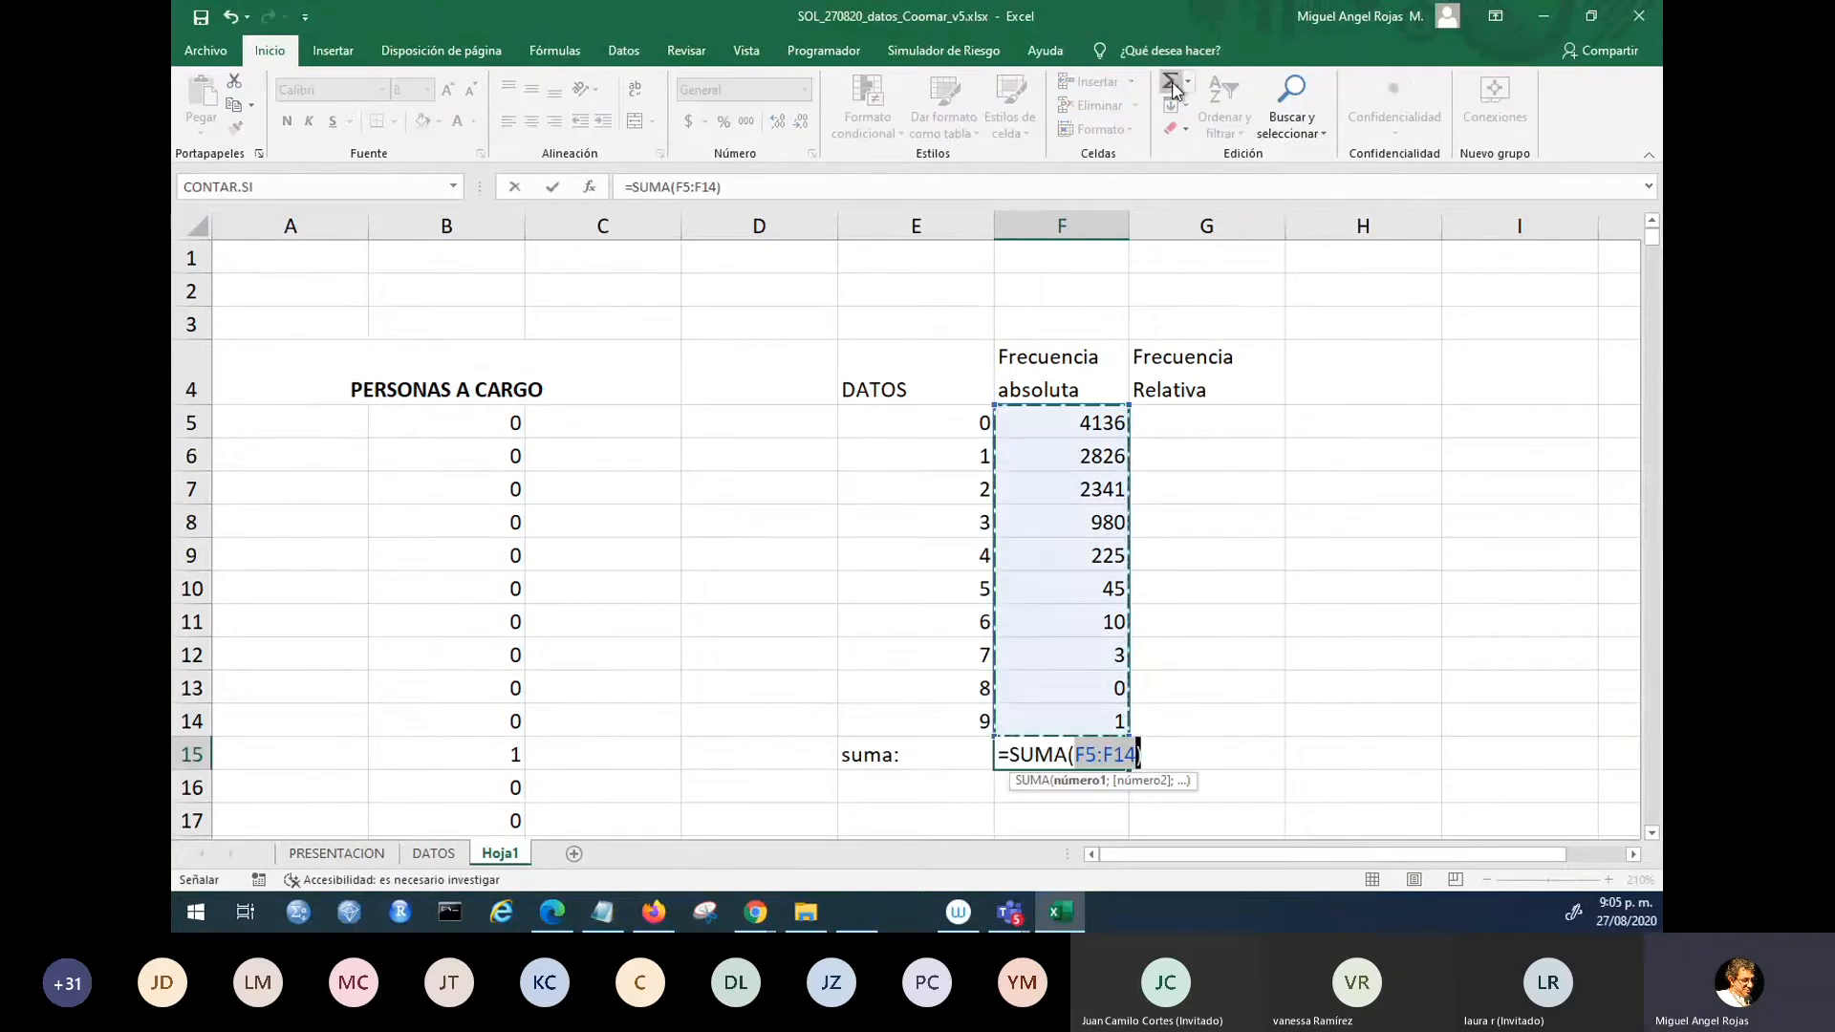
key(Return)
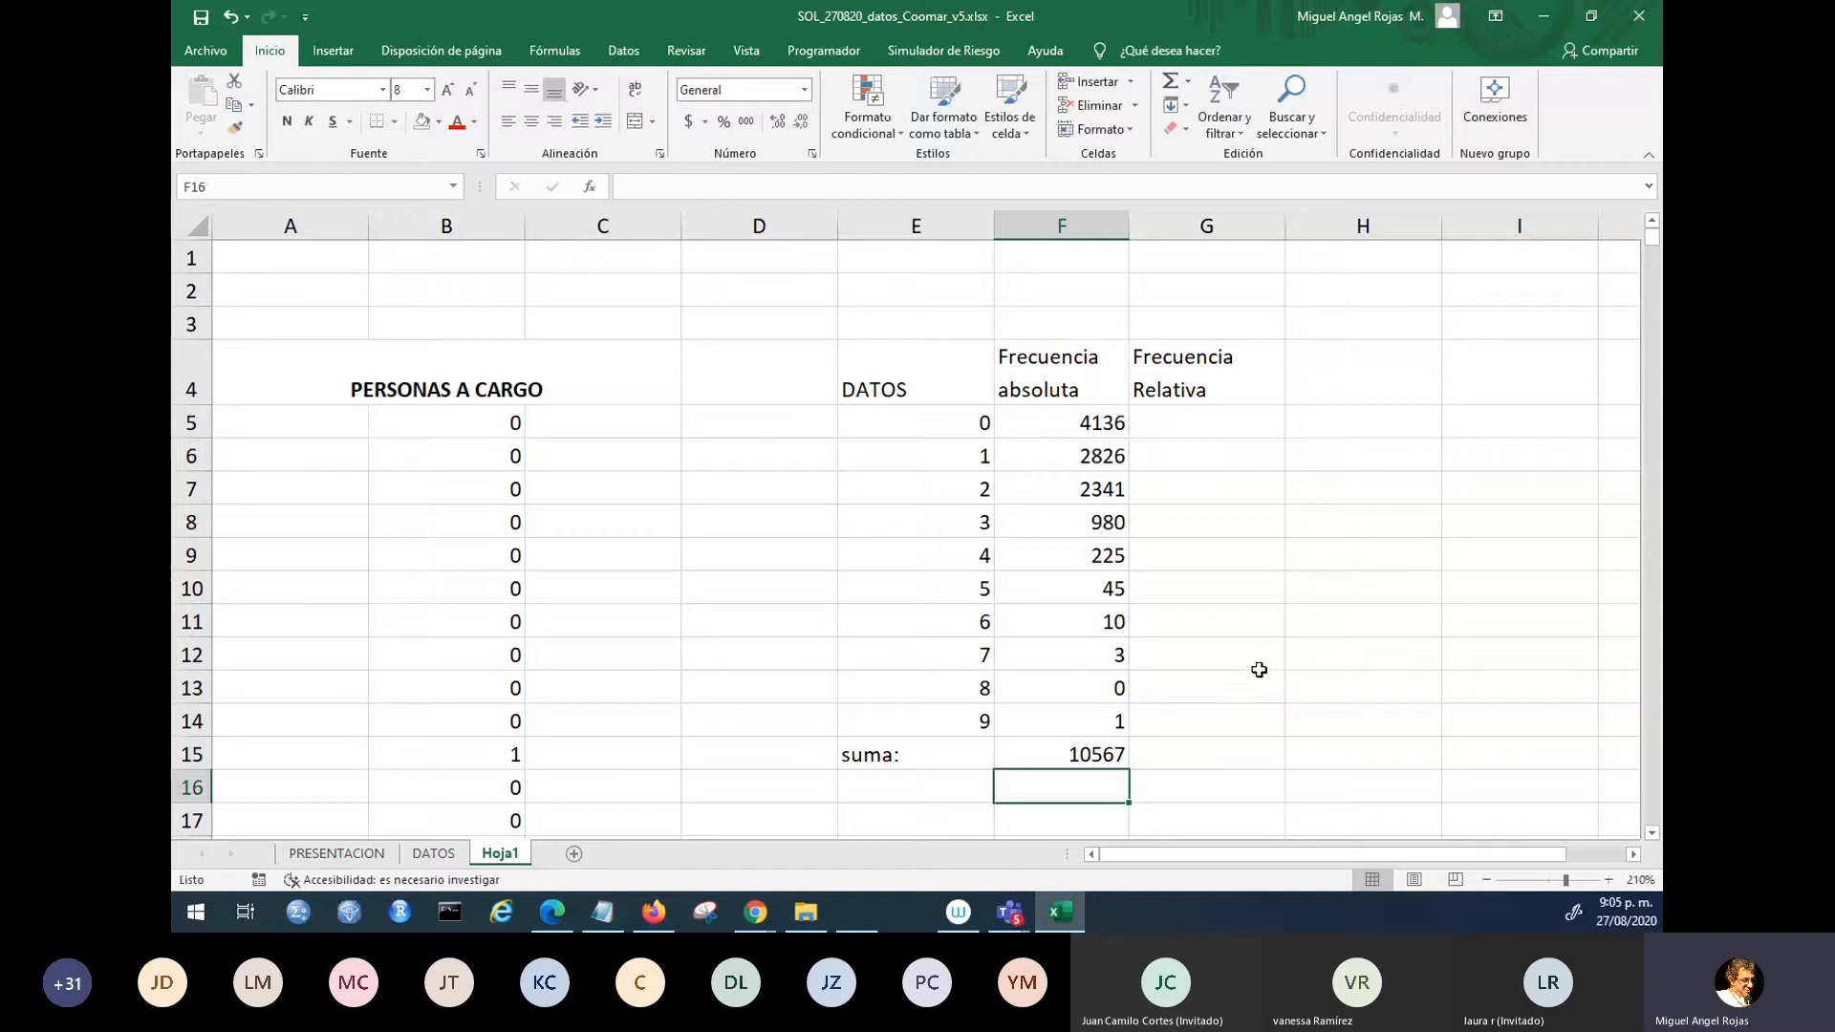
click(959, 753)
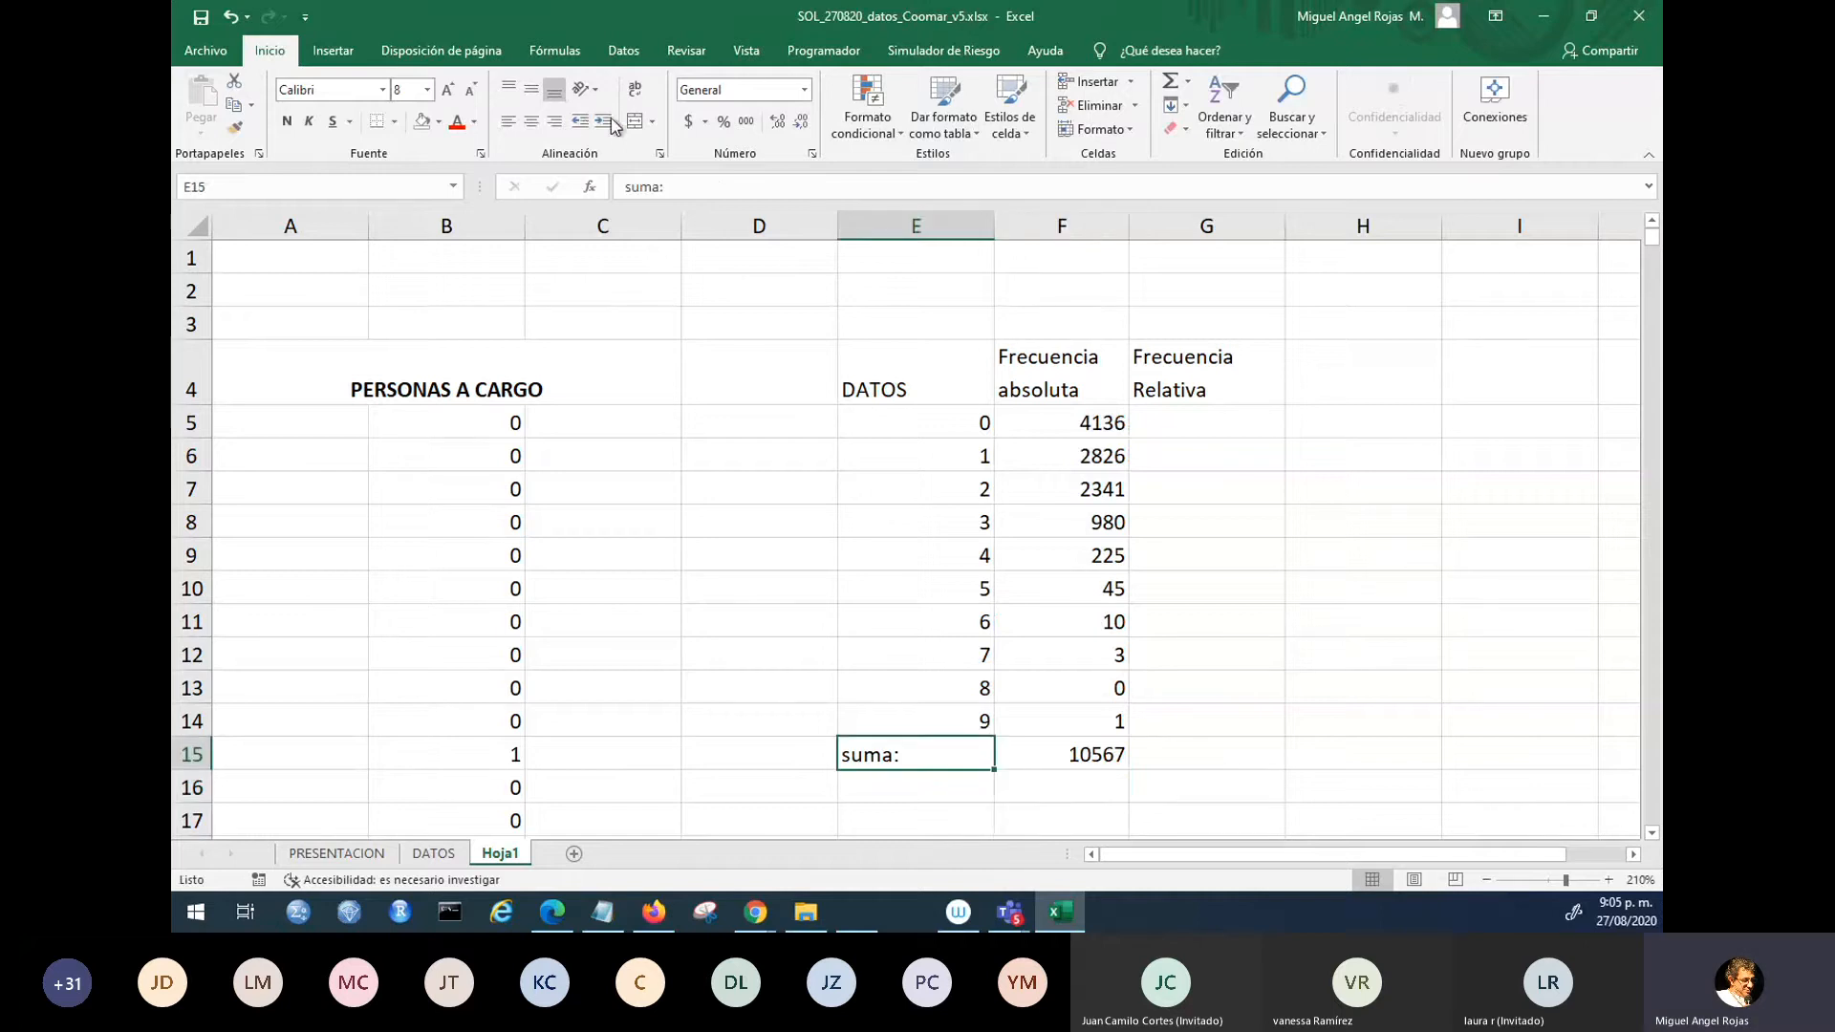
click(554, 121)
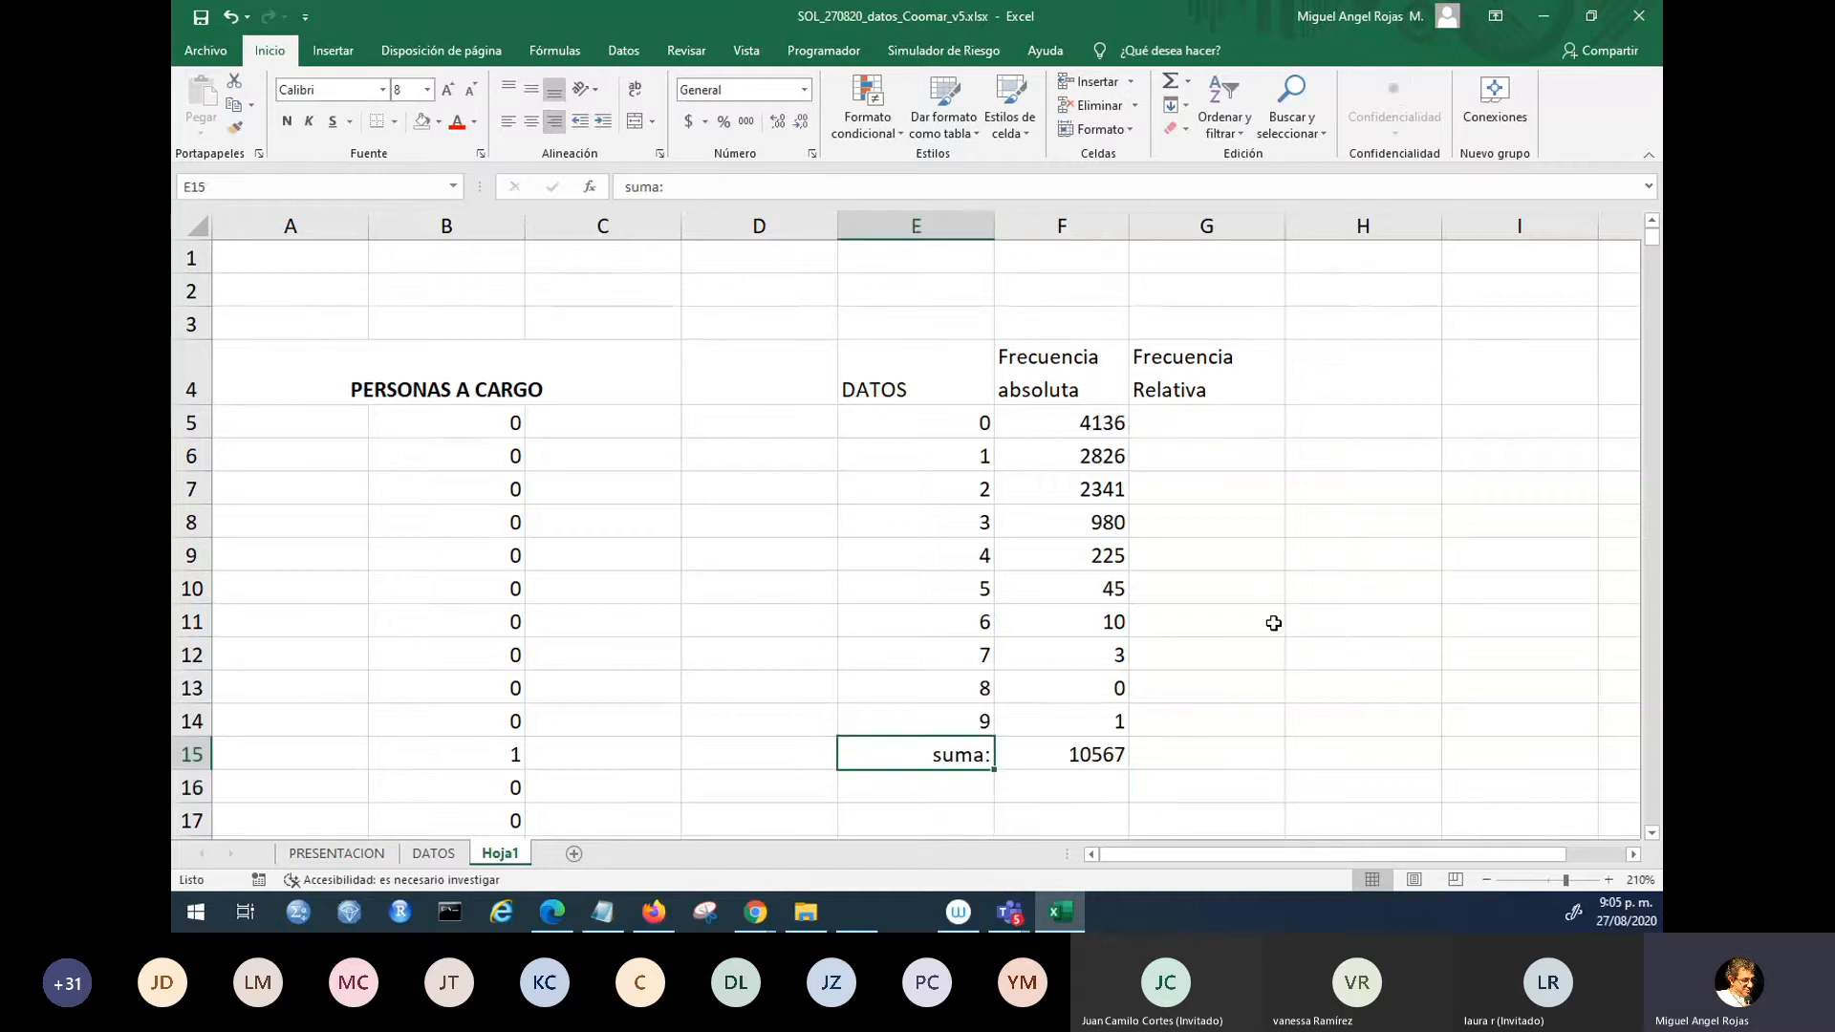
scroll(1352, 694, down, 1)
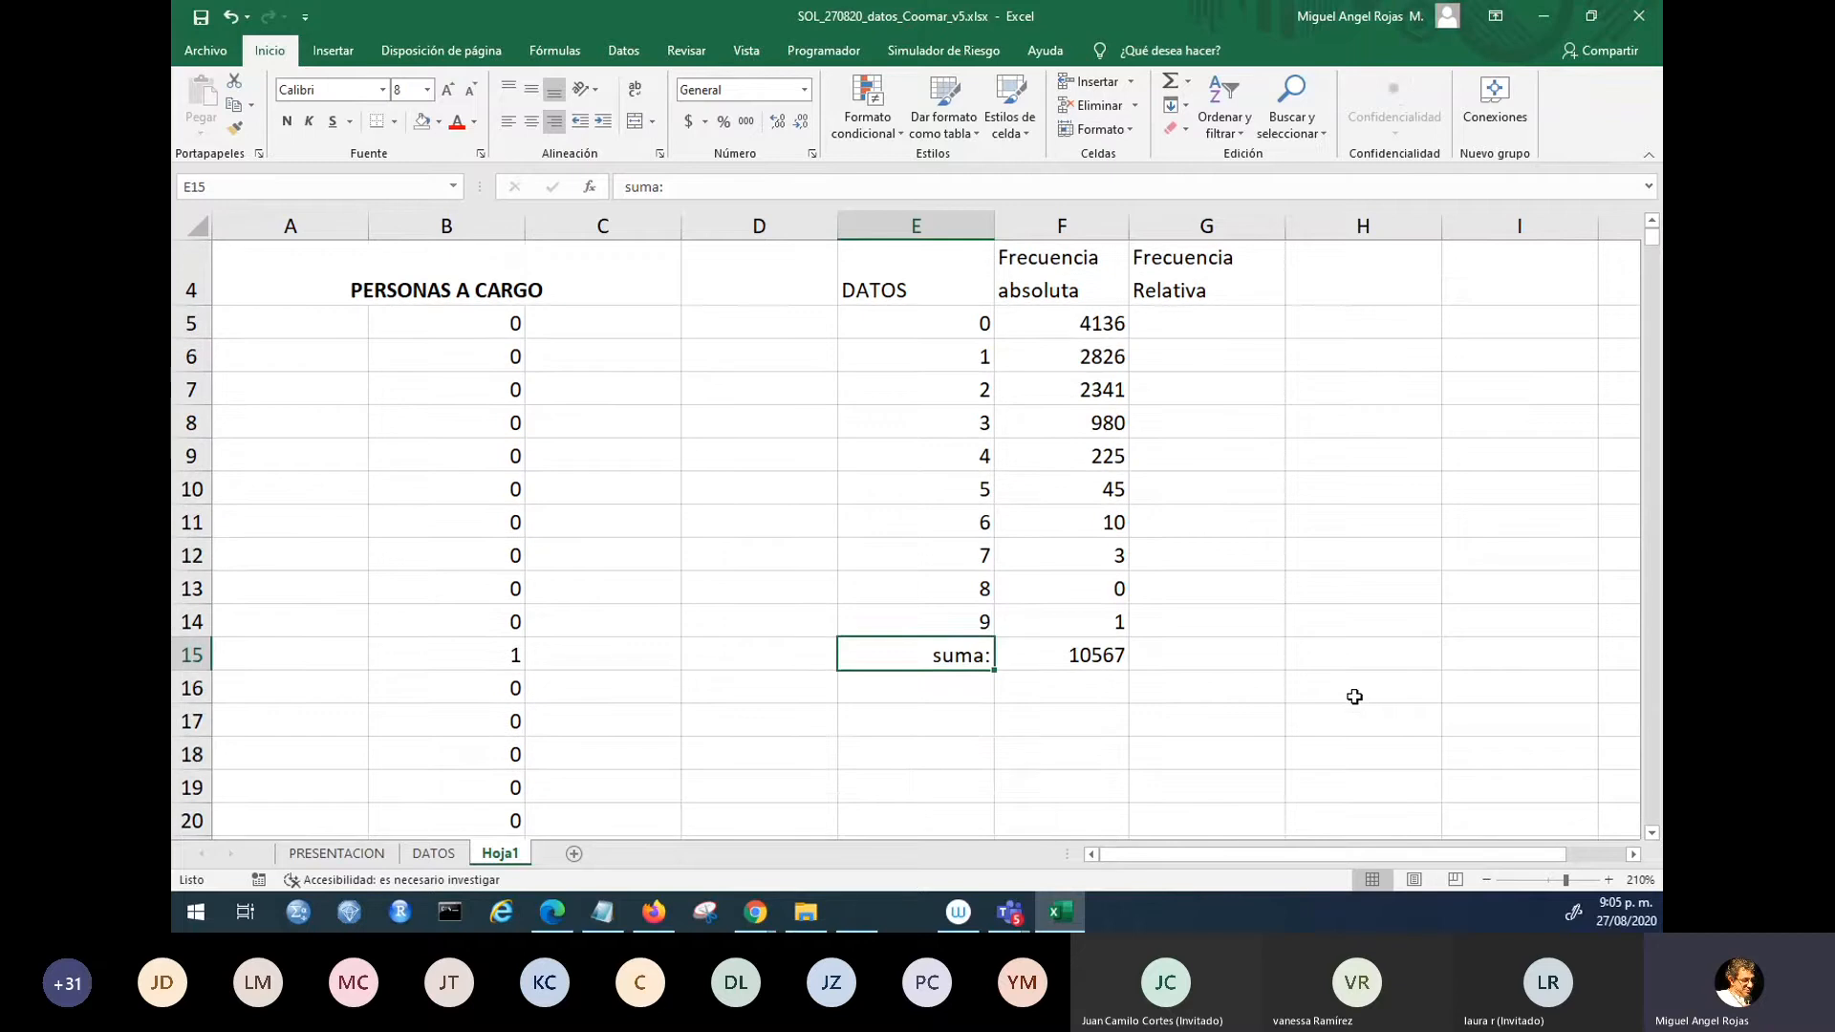
- Handwrite the summation of the frequencies as a red screen annotation below the table, and clear it
click(907, 760)
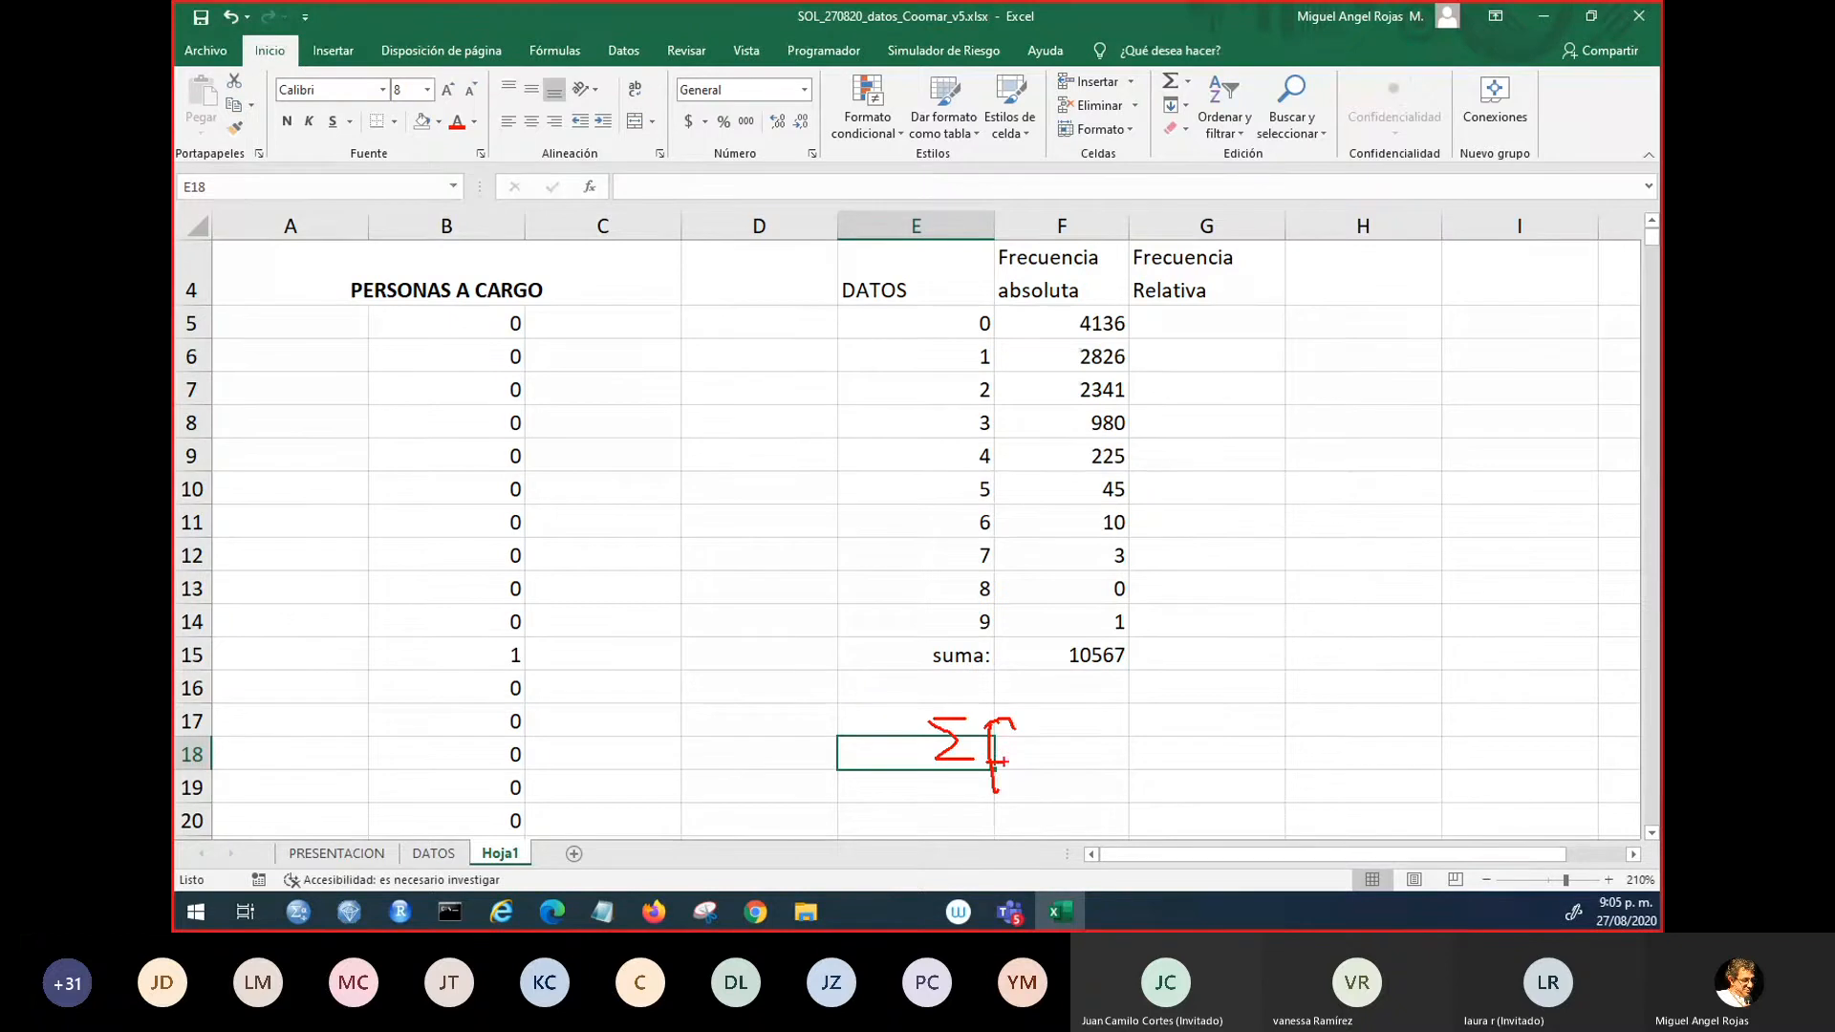
mouse_move(1020, 742)
mouse_down()
mouse_move(1008, 766)
mouse_move(1079, 743)
mouse_up()
mouse_move(1114, 767)
mouse_down()
mouse_move(1132, 724)
mouse_move(1151, 766)
mouse_up()
key(Escape)
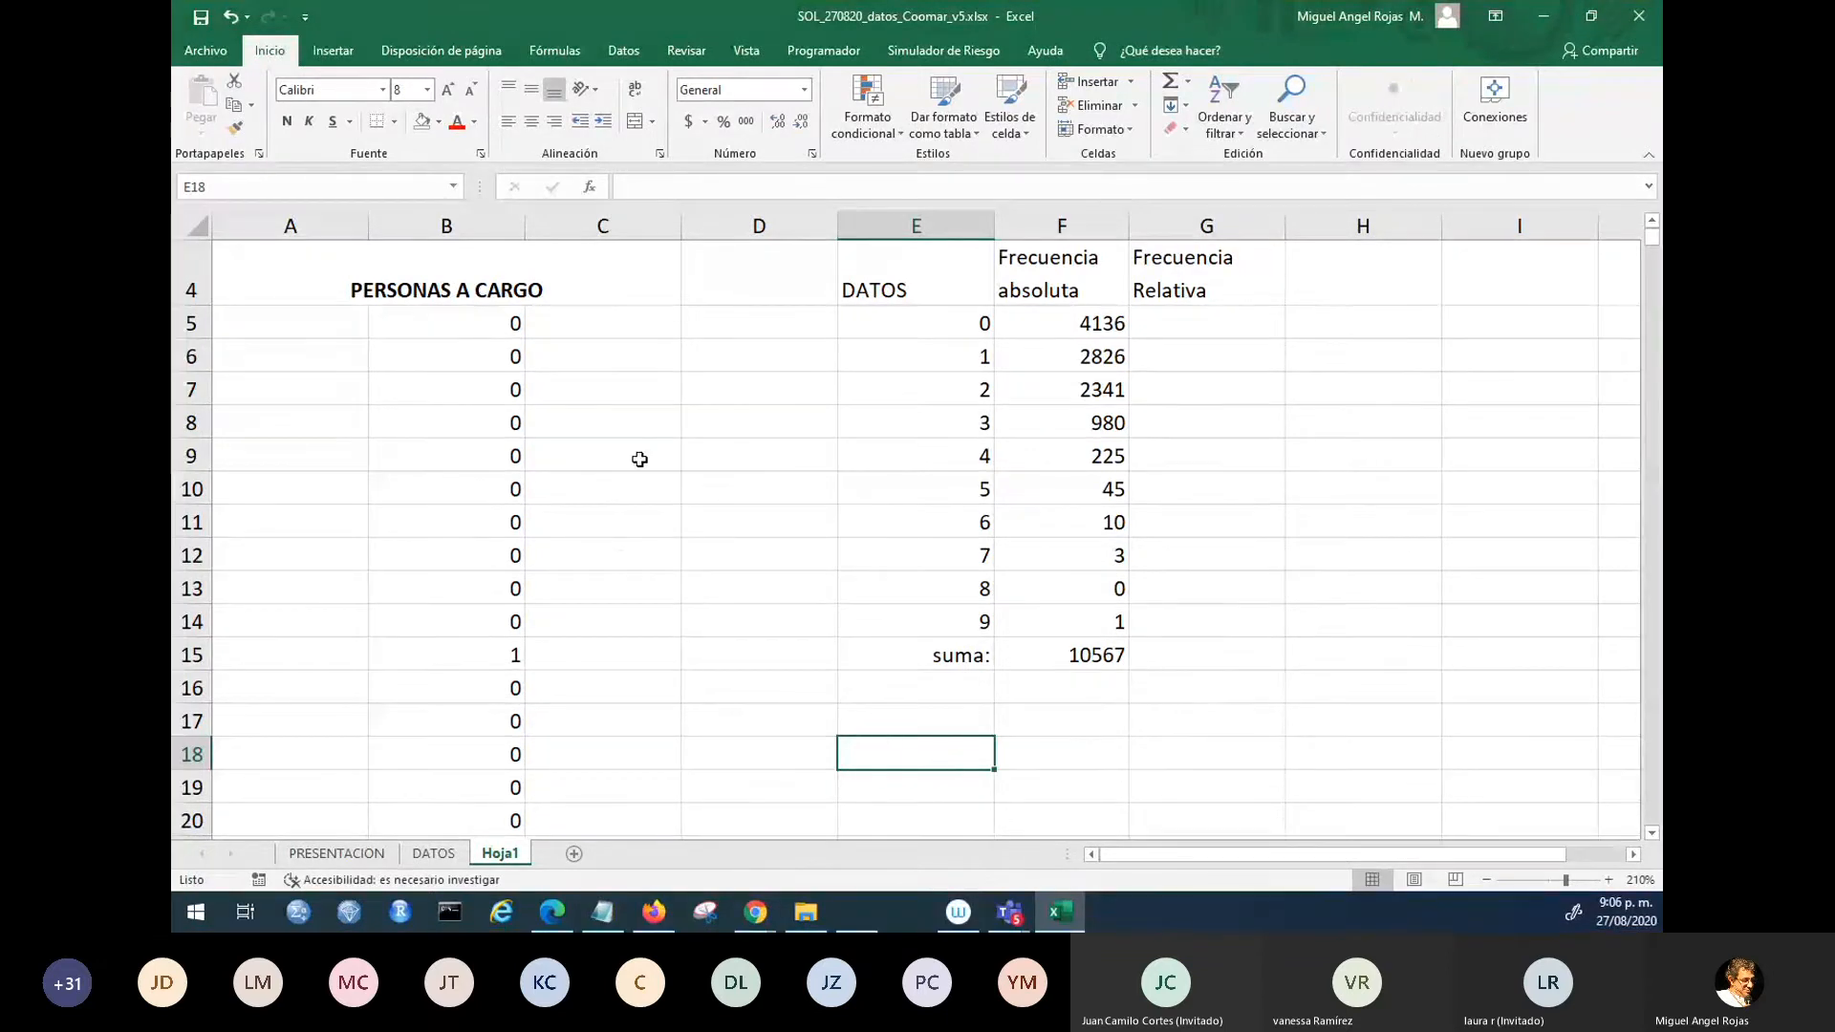
- Annotate the area beside the table with the handwritten formula n = Σfi and mark the total in F15 with a circle and arrow
click(687, 436)
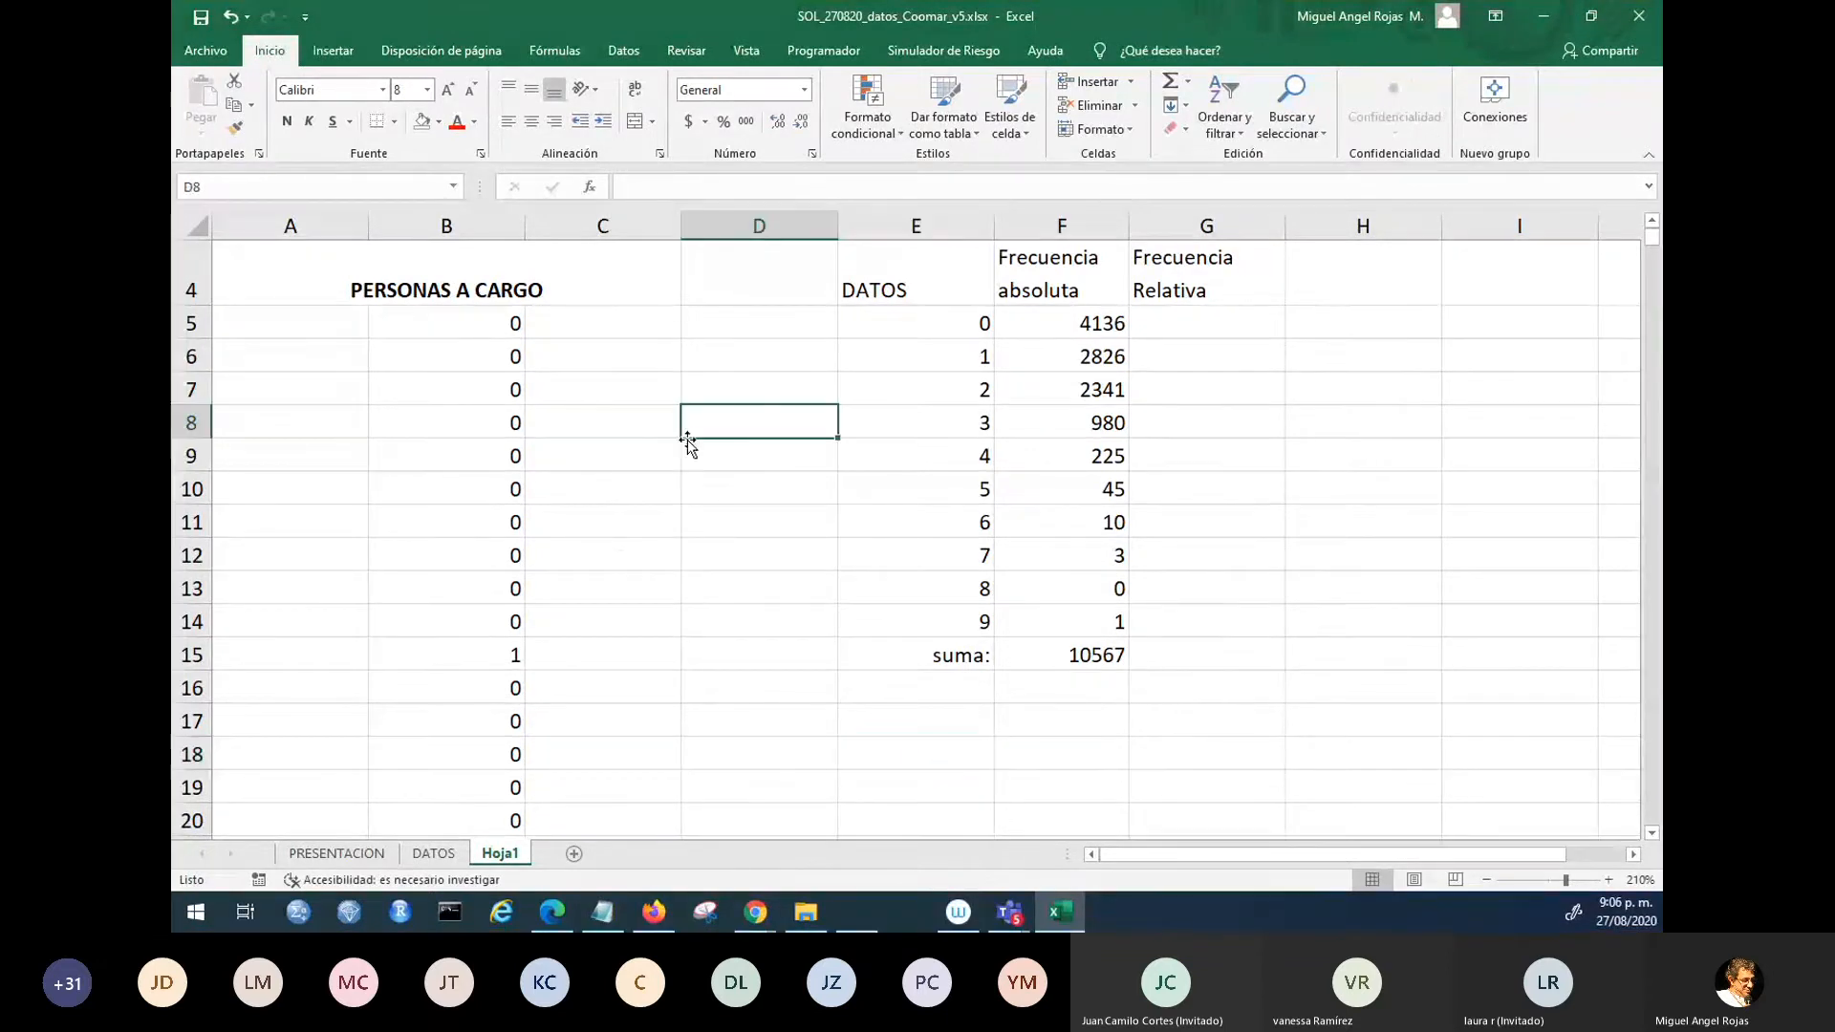
click(1295, 742)
key(ctrl+2)
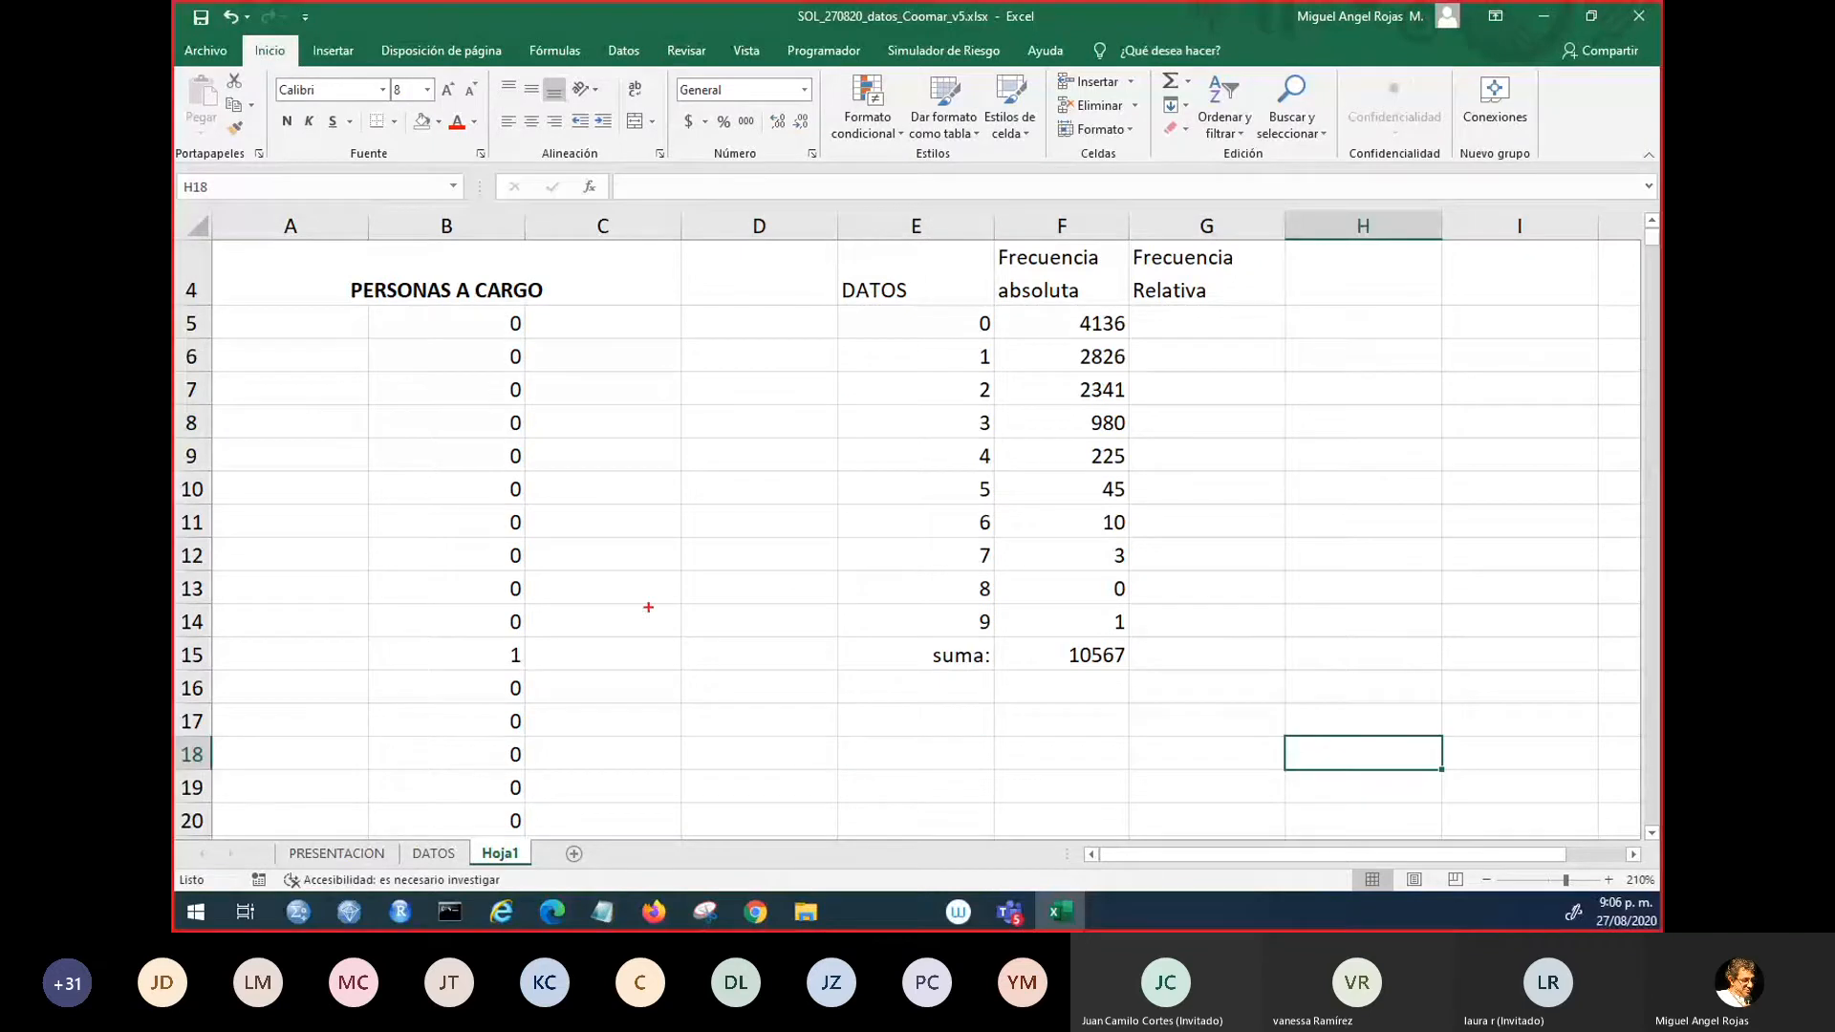
drag(615, 421, 614, 472)
mouse_move(614, 421)
mouse_down()
mouse_move(638, 420)
mouse_move(649, 470)
mouse_move(697, 441)
mouse_move(676, 460)
mouse_move(713, 457)
mouse_up()
mouse_move(730, 424)
mouse_down()
mouse_move(792, 423)
mouse_move(743, 480)
mouse_move(785, 481)
mouse_up()
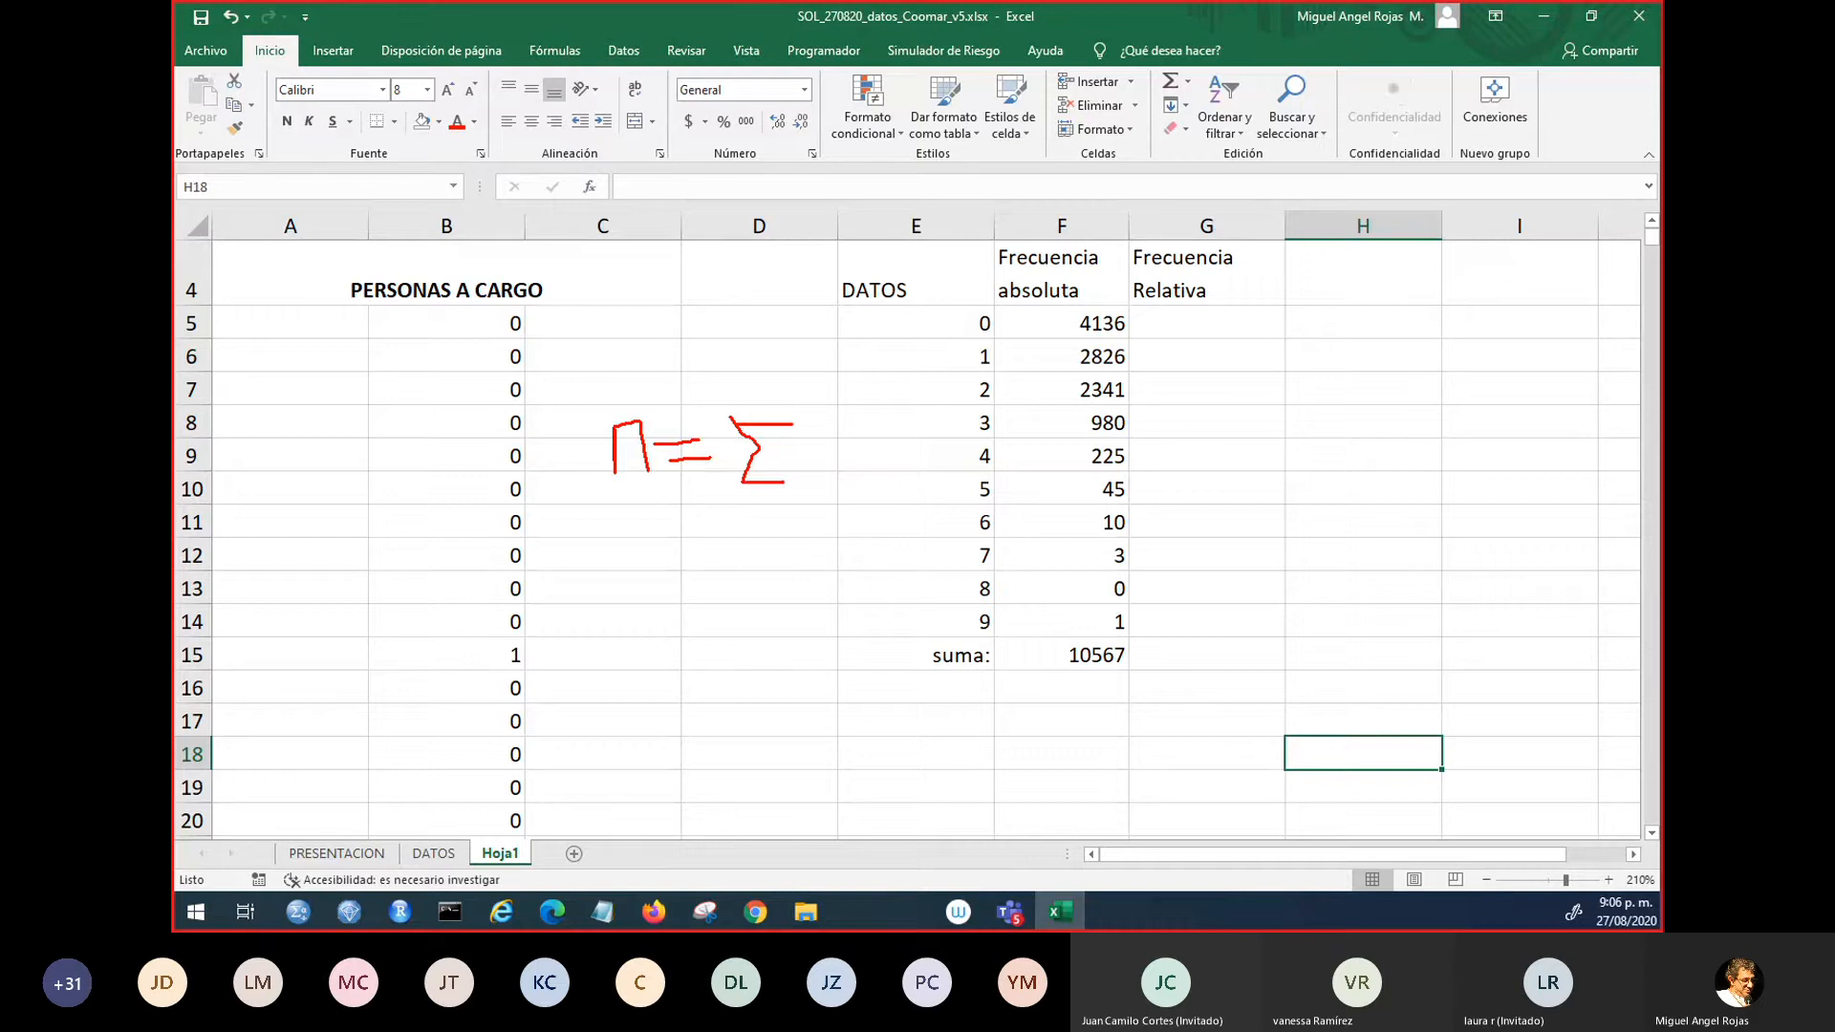
mouse_move(821, 439)
mouse_down()
mouse_move(809, 509)
mouse_move(852, 488)
mouse_up()
click(841, 462)
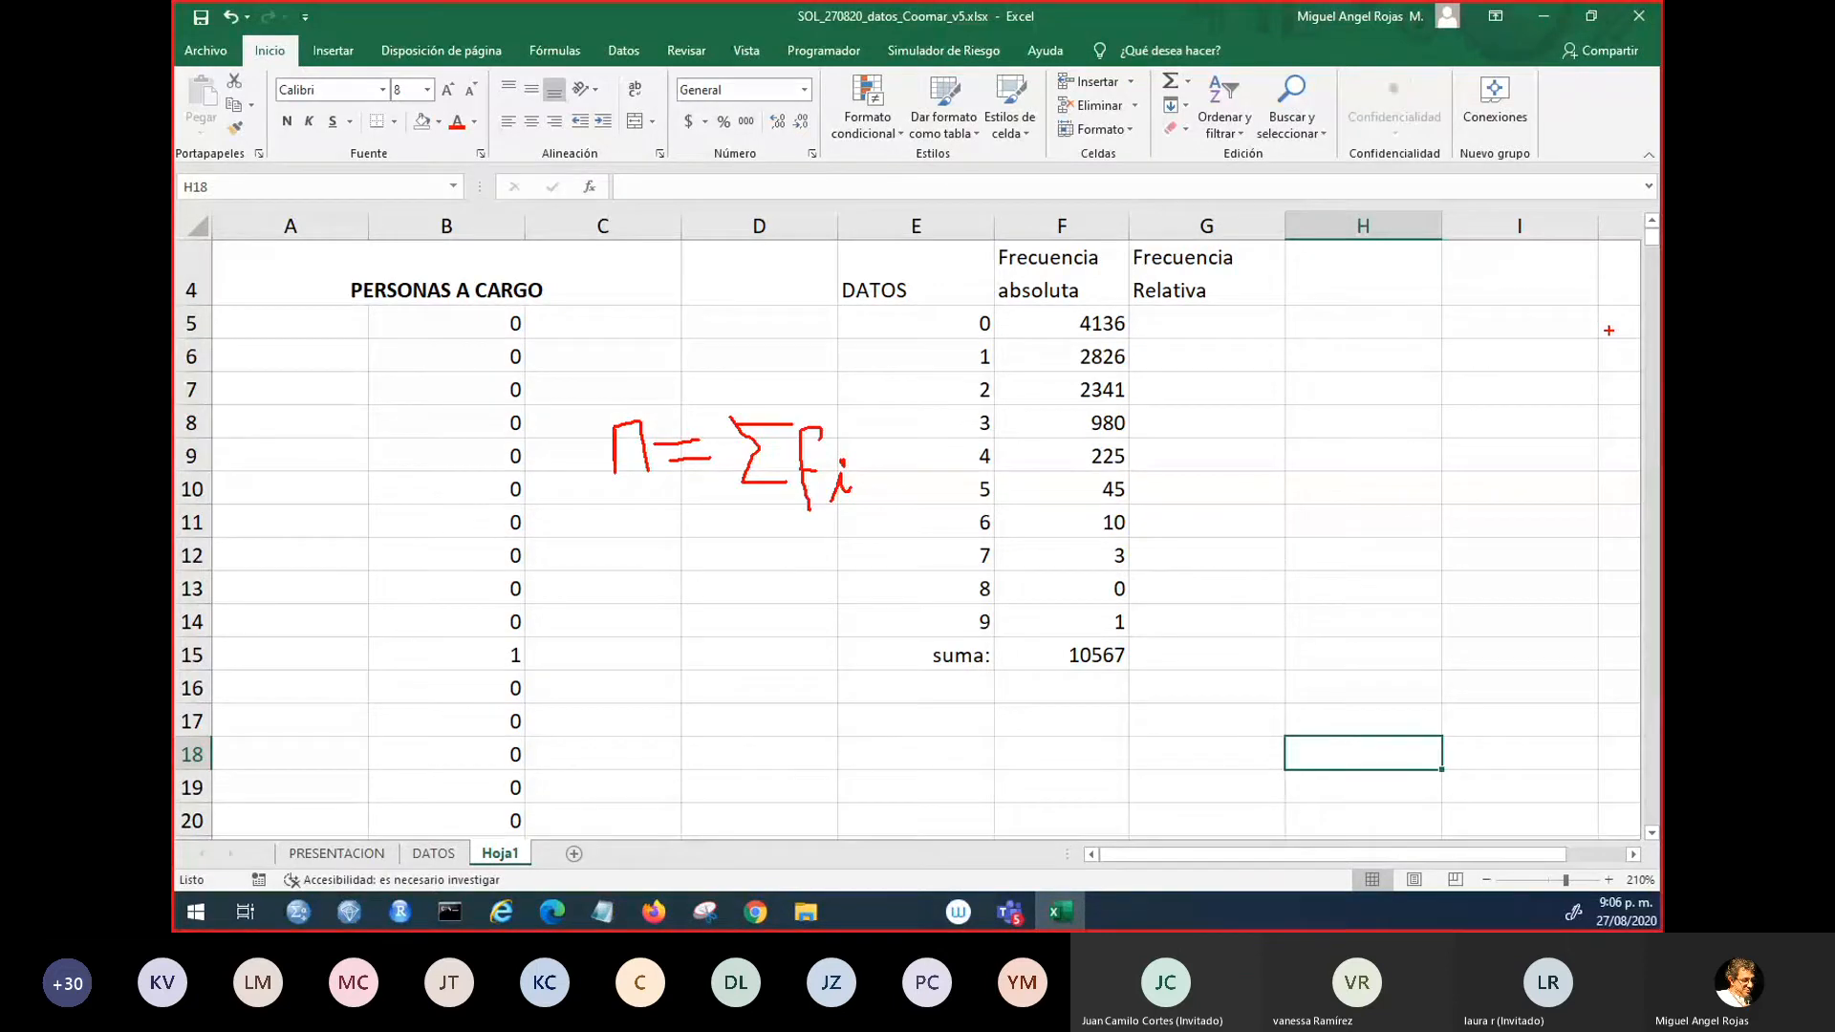
mouse_move(1149, 656)
mouse_down()
mouse_move(1100, 681)
mouse_move(1046, 645)
mouse_move(1117, 621)
mouse_move(1259, 657)
mouse_move(1131, 656)
mouse_move(1156, 682)
mouse_up()
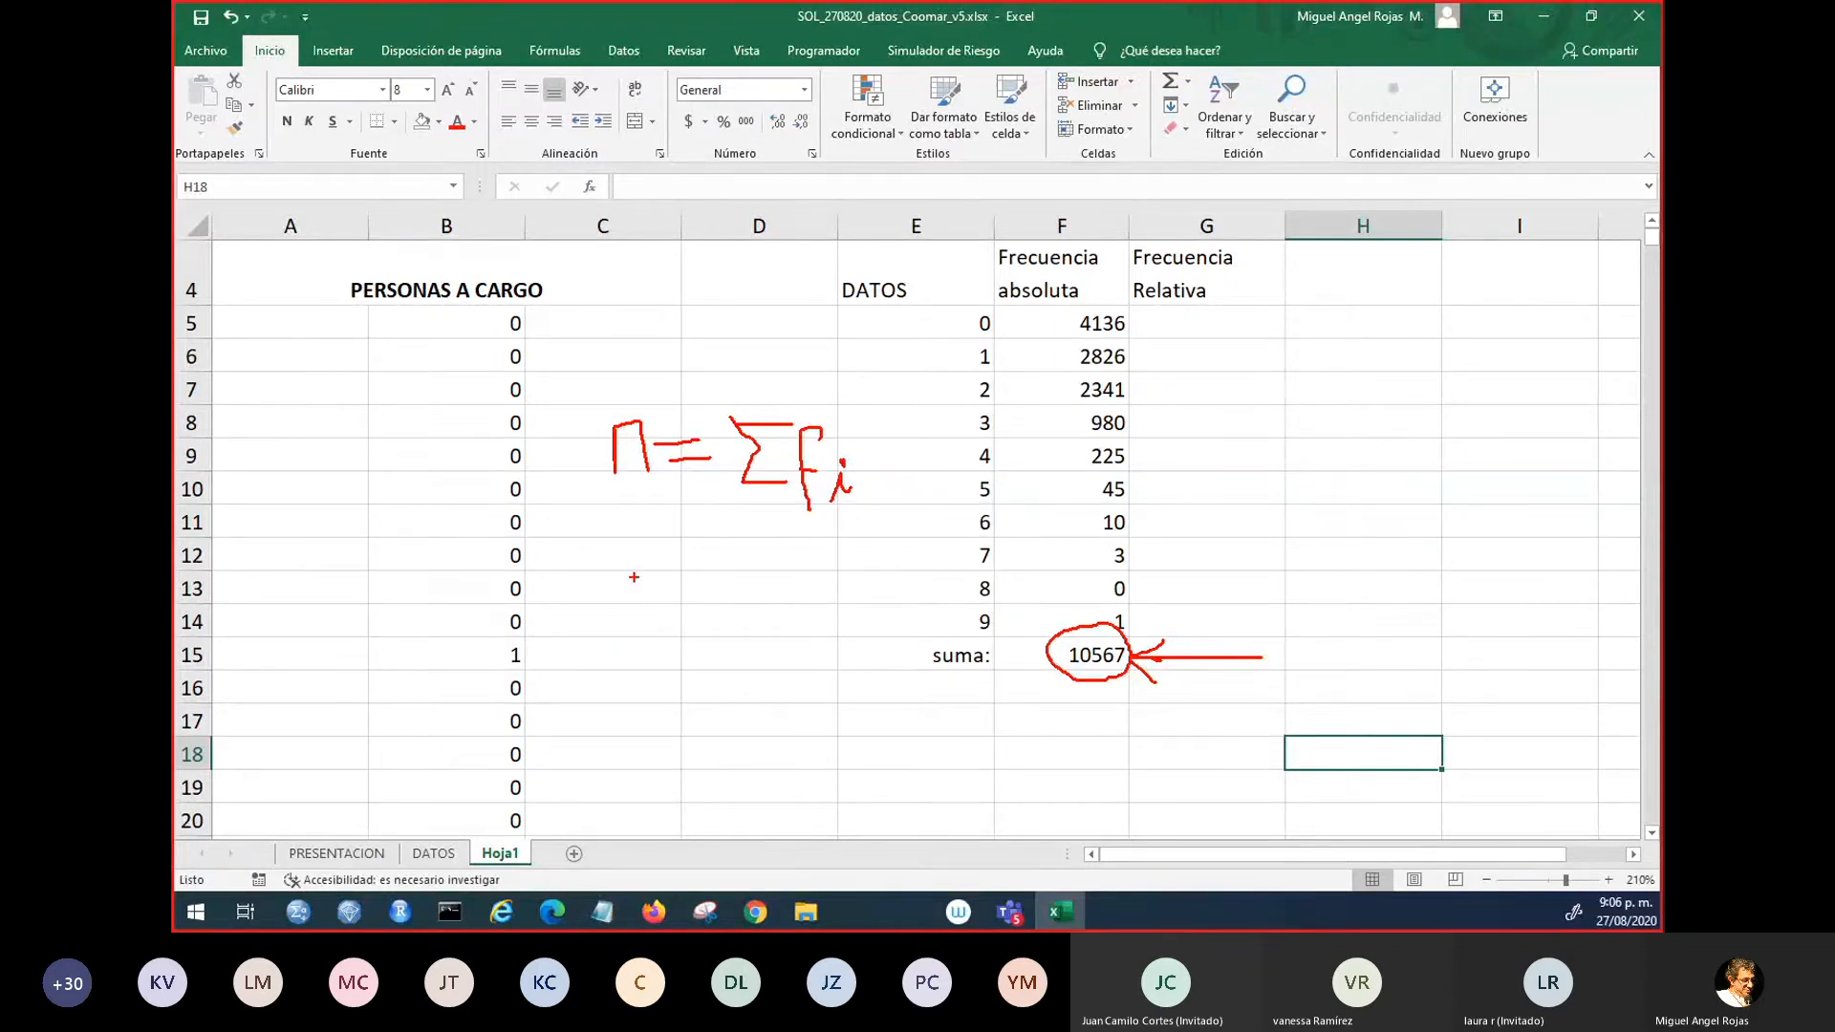
- Handwrite the relative frequency formula hi = fi/n below the first annotation, and clear all screen annotations
mouse_move(591, 553)
mouse_down()
mouse_move(632, 654)
mouse_move(696, 621)
mouse_move(731, 638)
mouse_up()
click(650, 619)
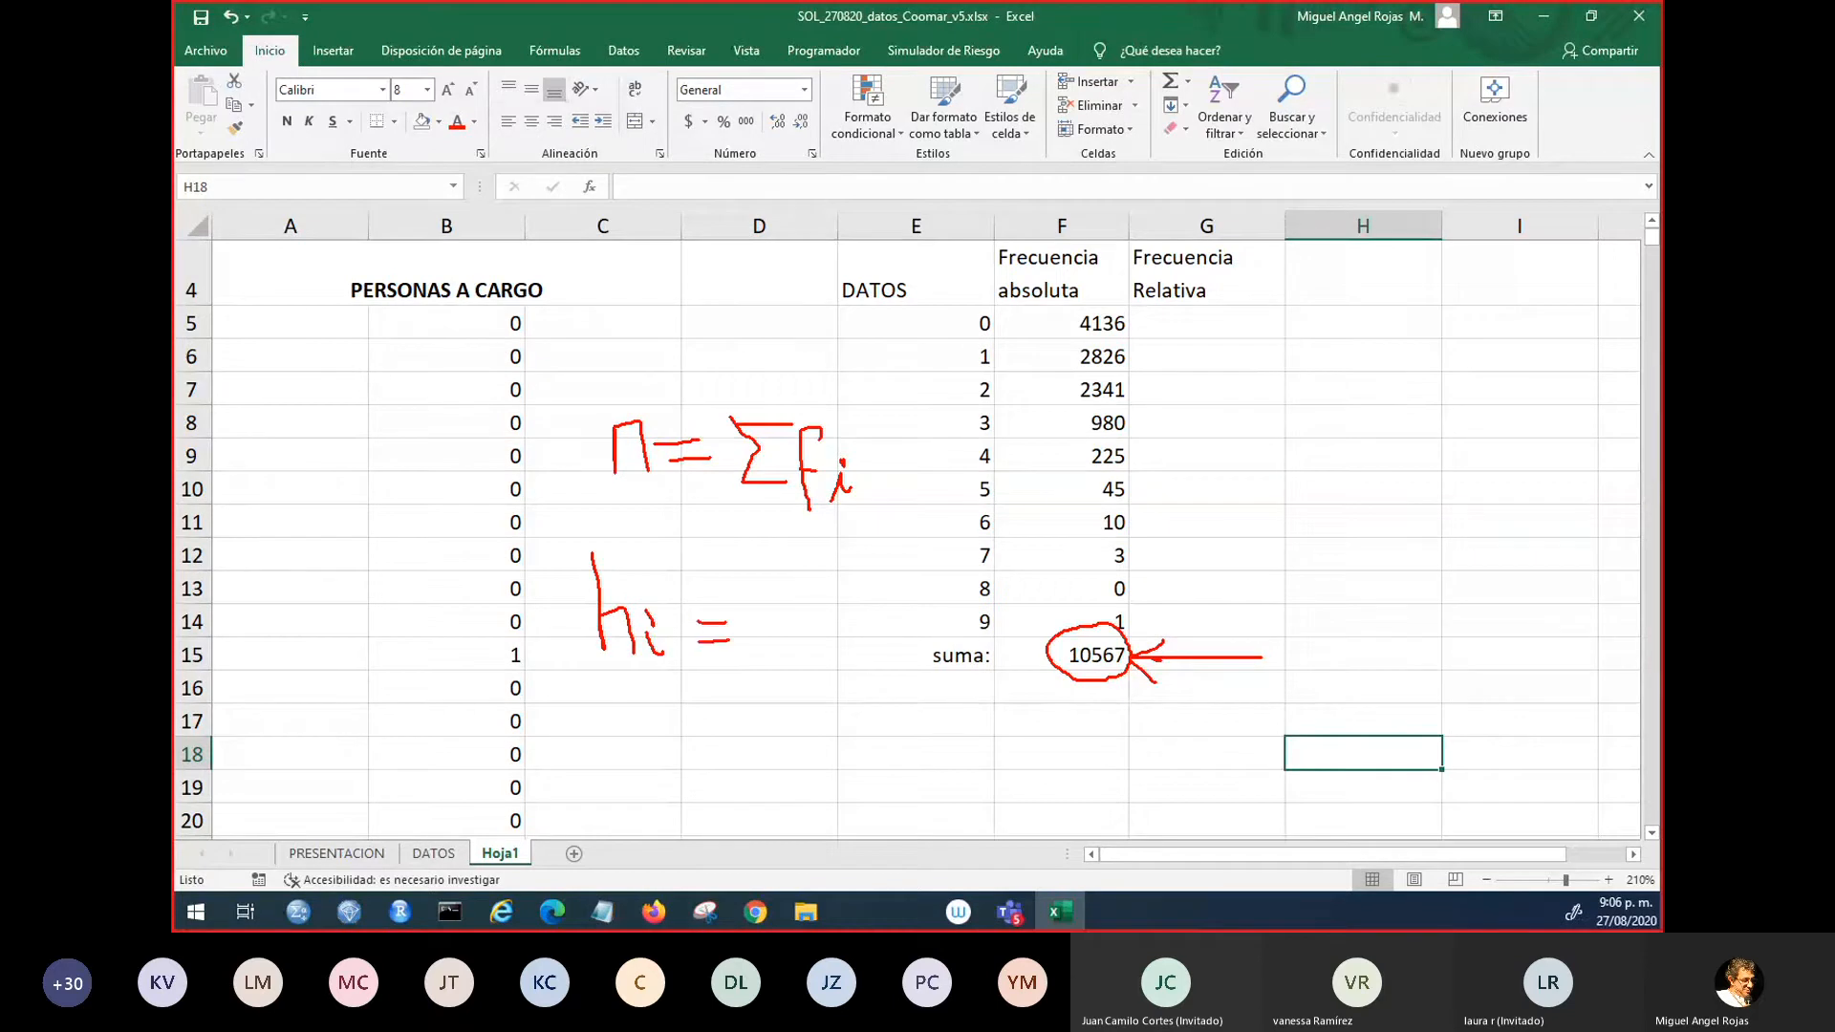
mouse_move(772, 546)
mouse_down()
mouse_move(772, 600)
mouse_move(771, 578)
mouse_move(828, 623)
mouse_up()
mouse_move(792, 696)
mouse_down()
mouse_move(805, 659)
mouse_move(822, 695)
mouse_up()
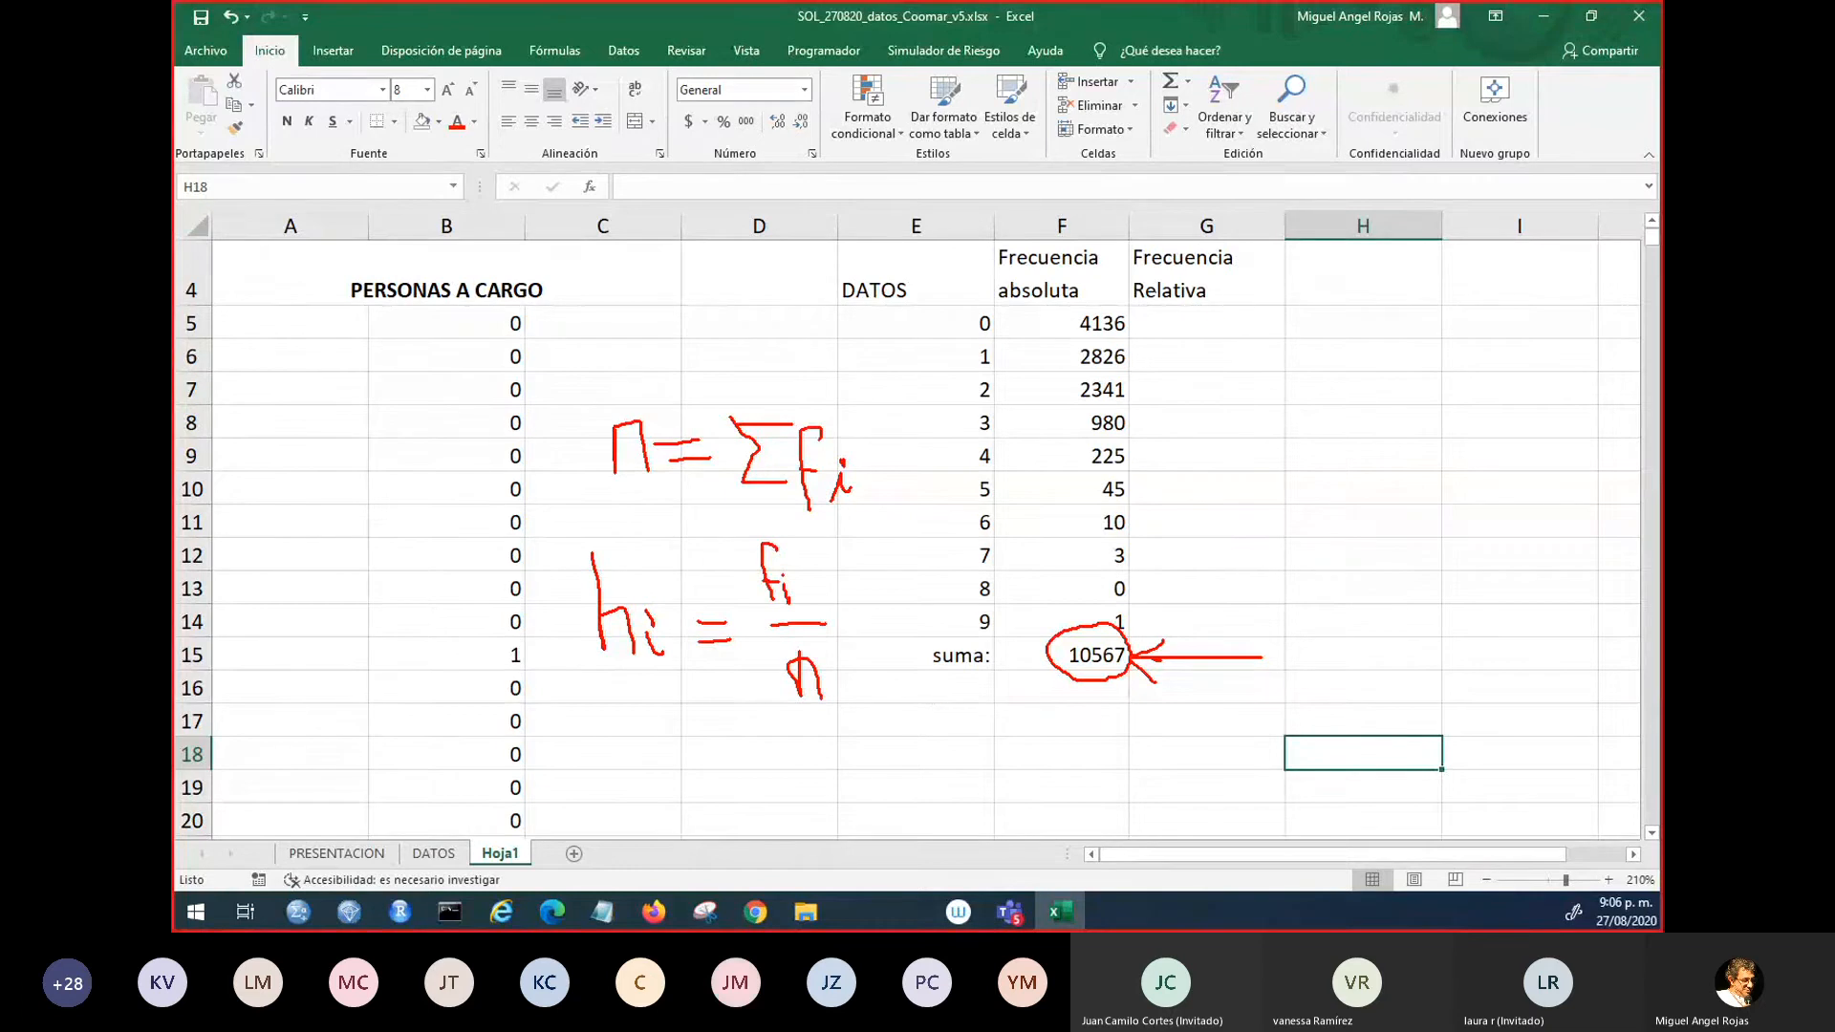
key(Escape)
- Enter the relative frequency formula +F5/$F$15 in G5, with an absolute reference to the total
click(1217, 317)
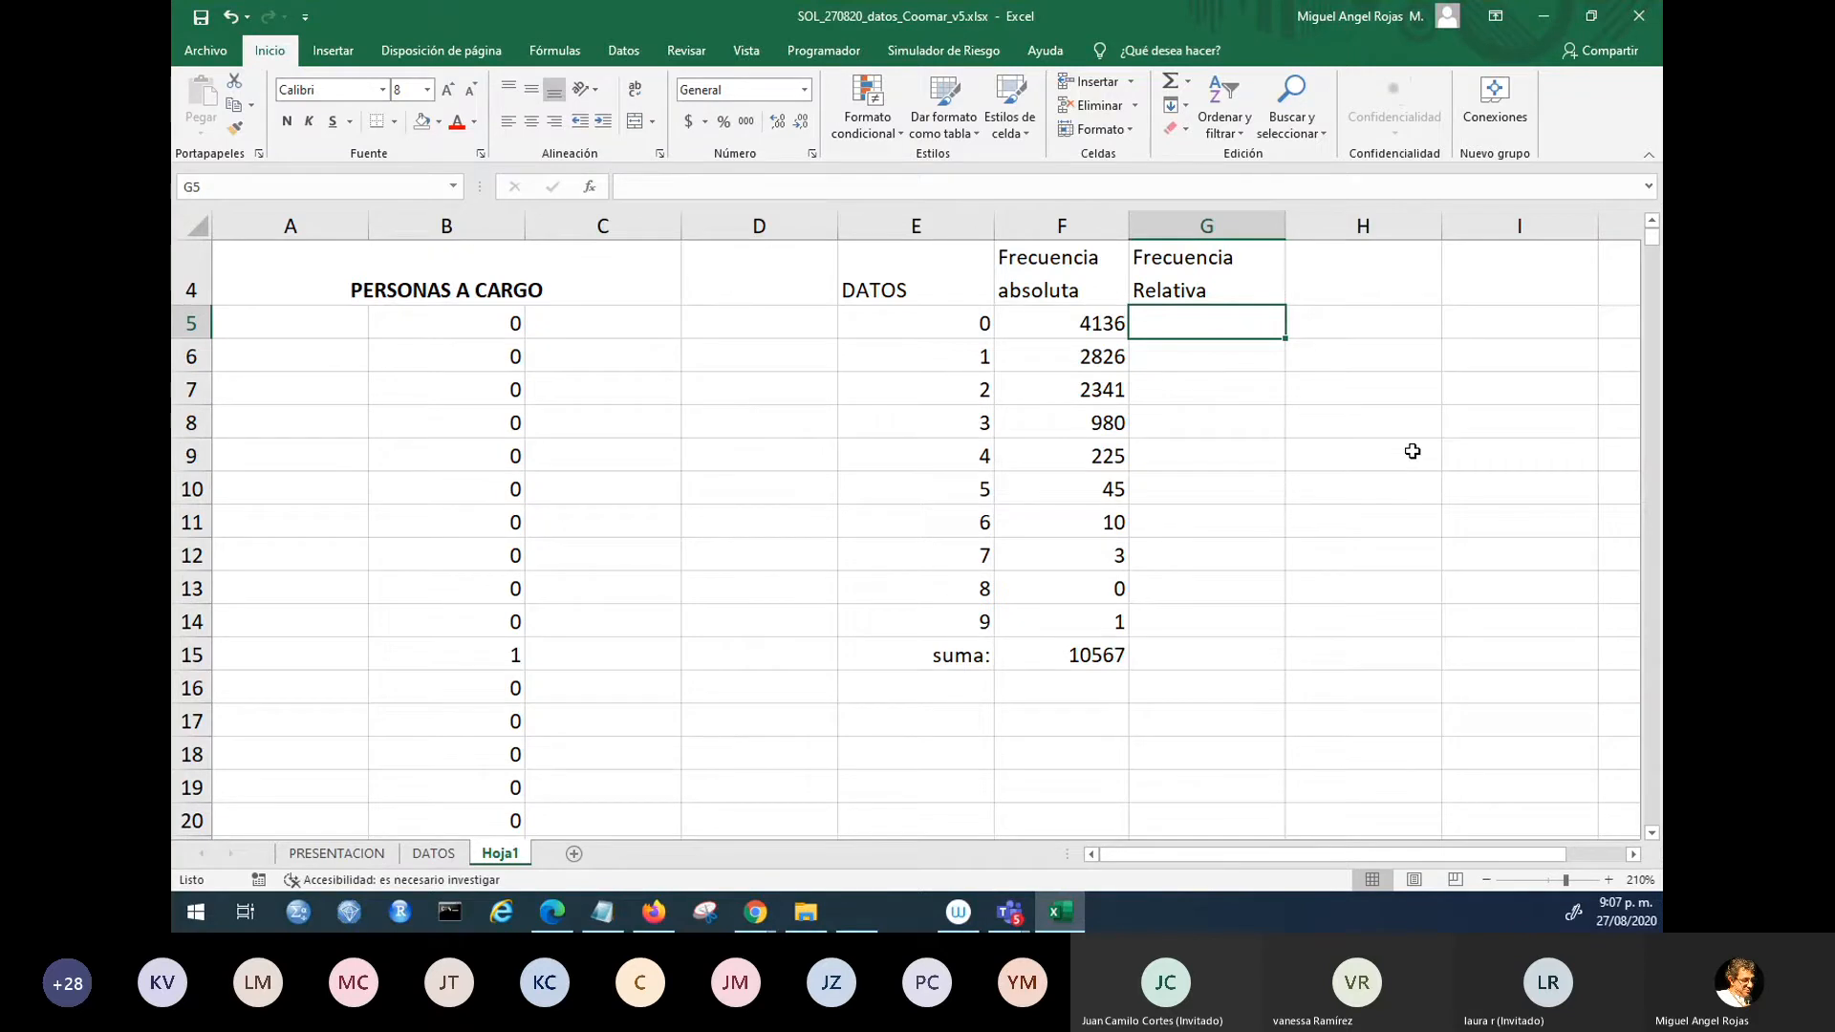
text(+)
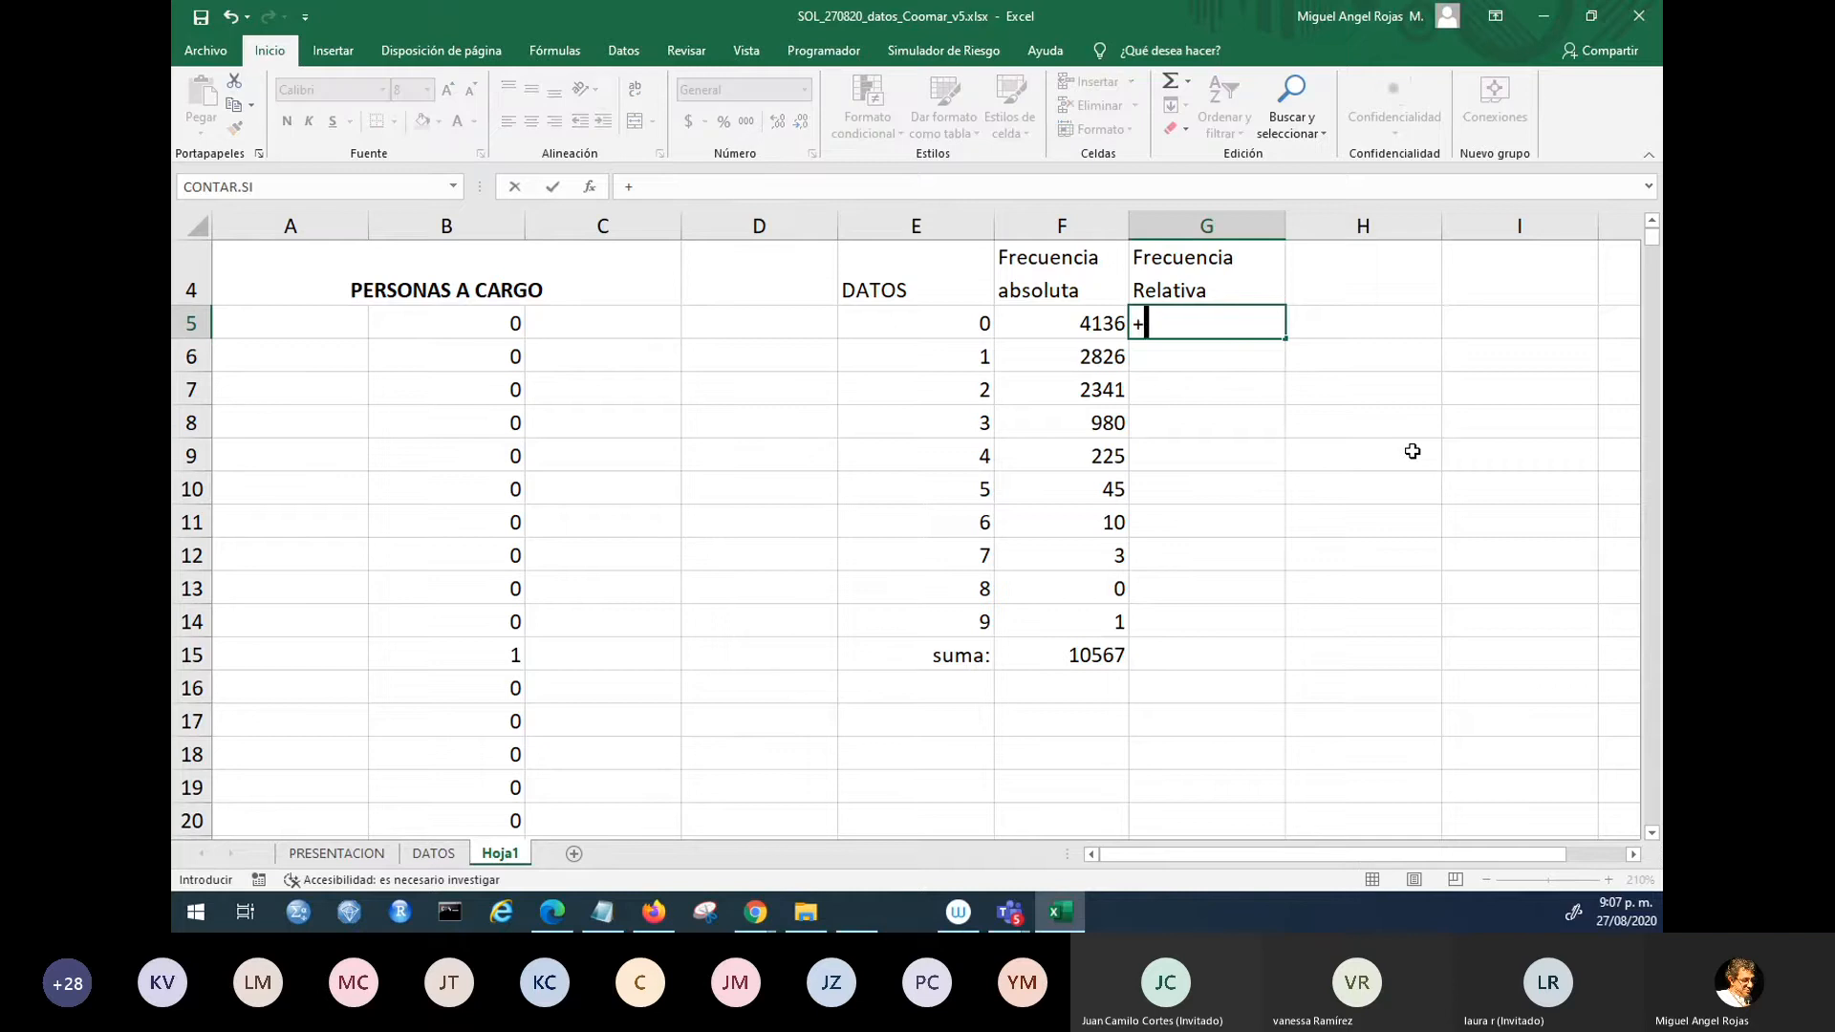
key(Left)
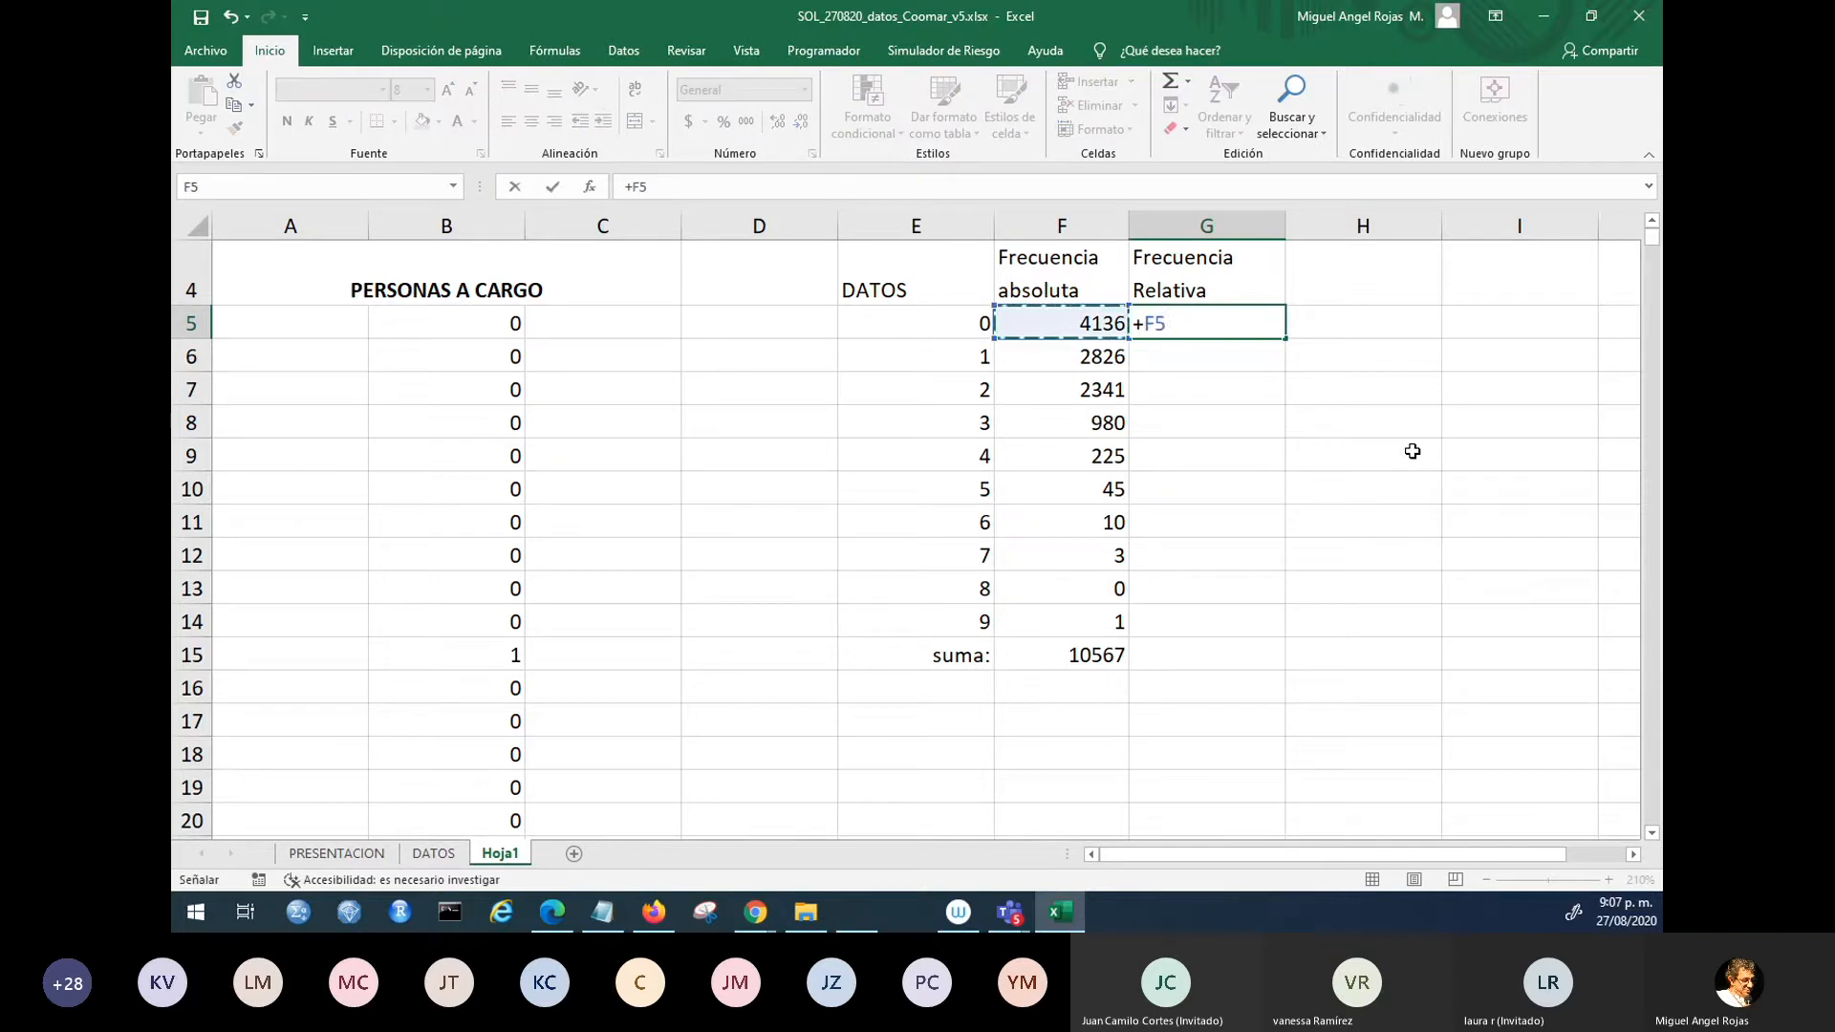
text(/)
key(Down)
key(Down)
key(Down)
key(Down)
key(Down)
key(Down)
key(Down)
key(Down)
key(Down)
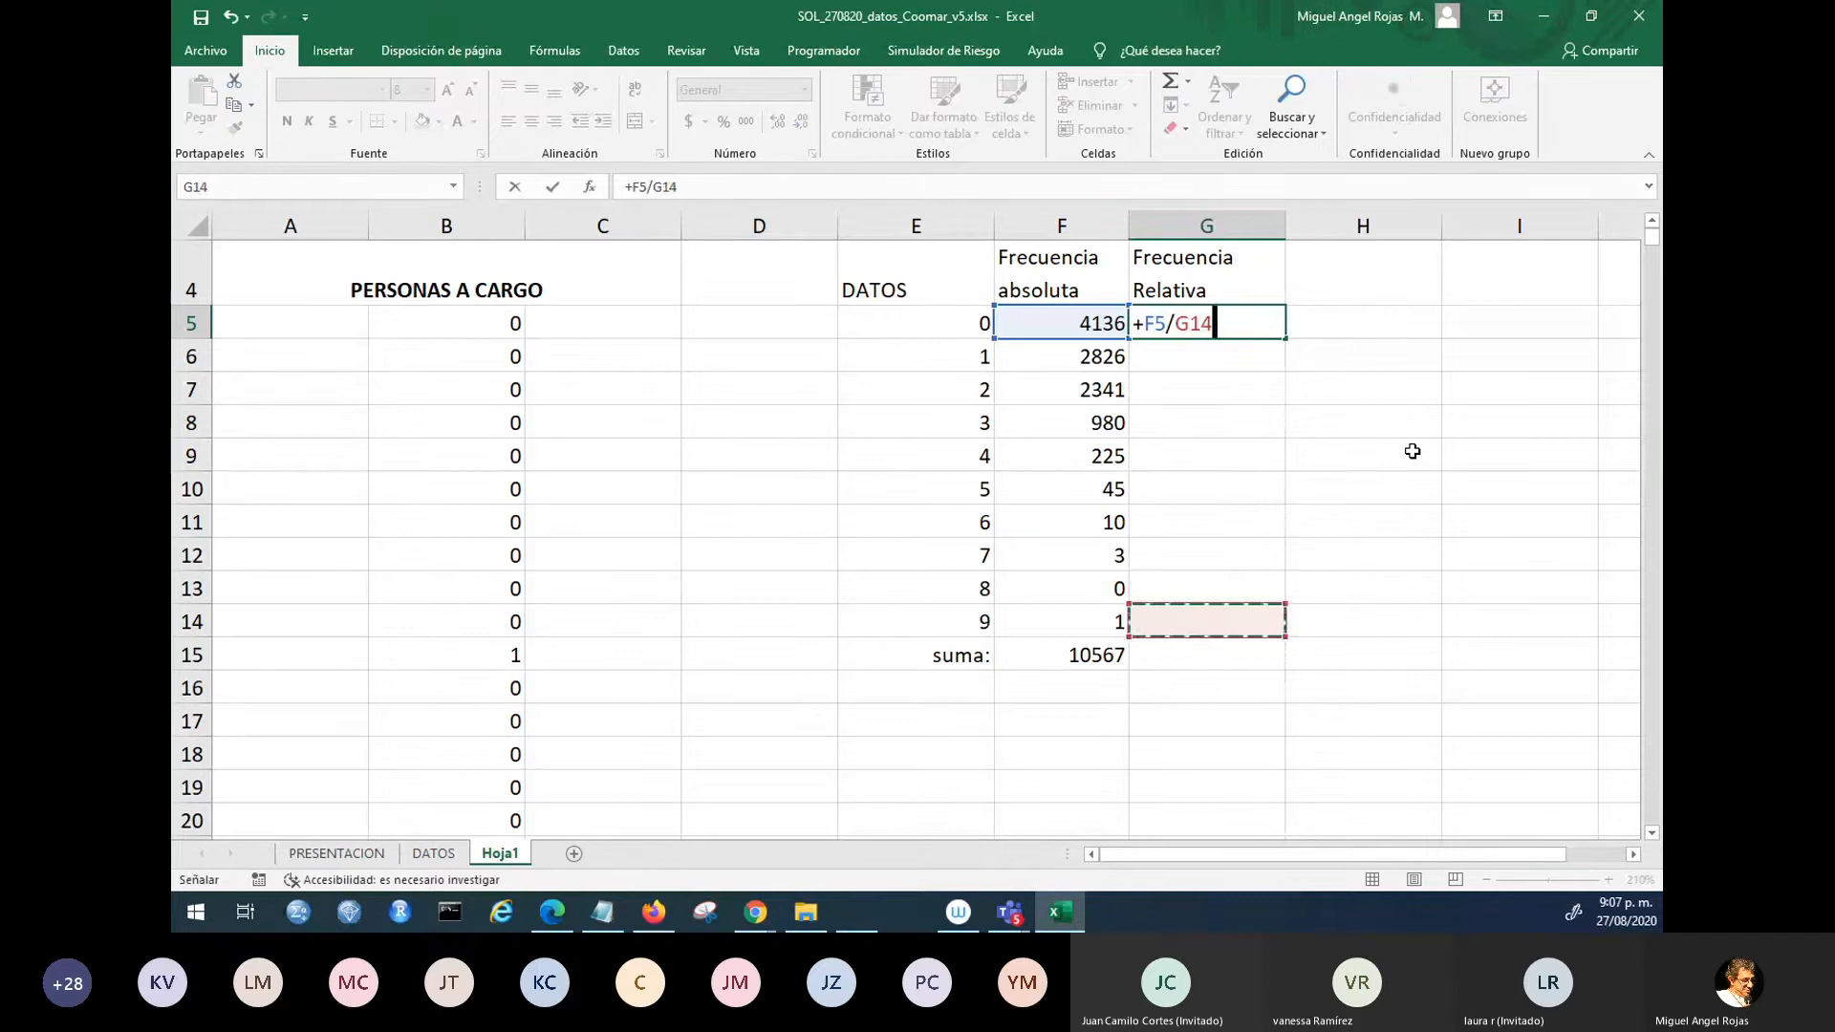
key(Down)
key(Left)
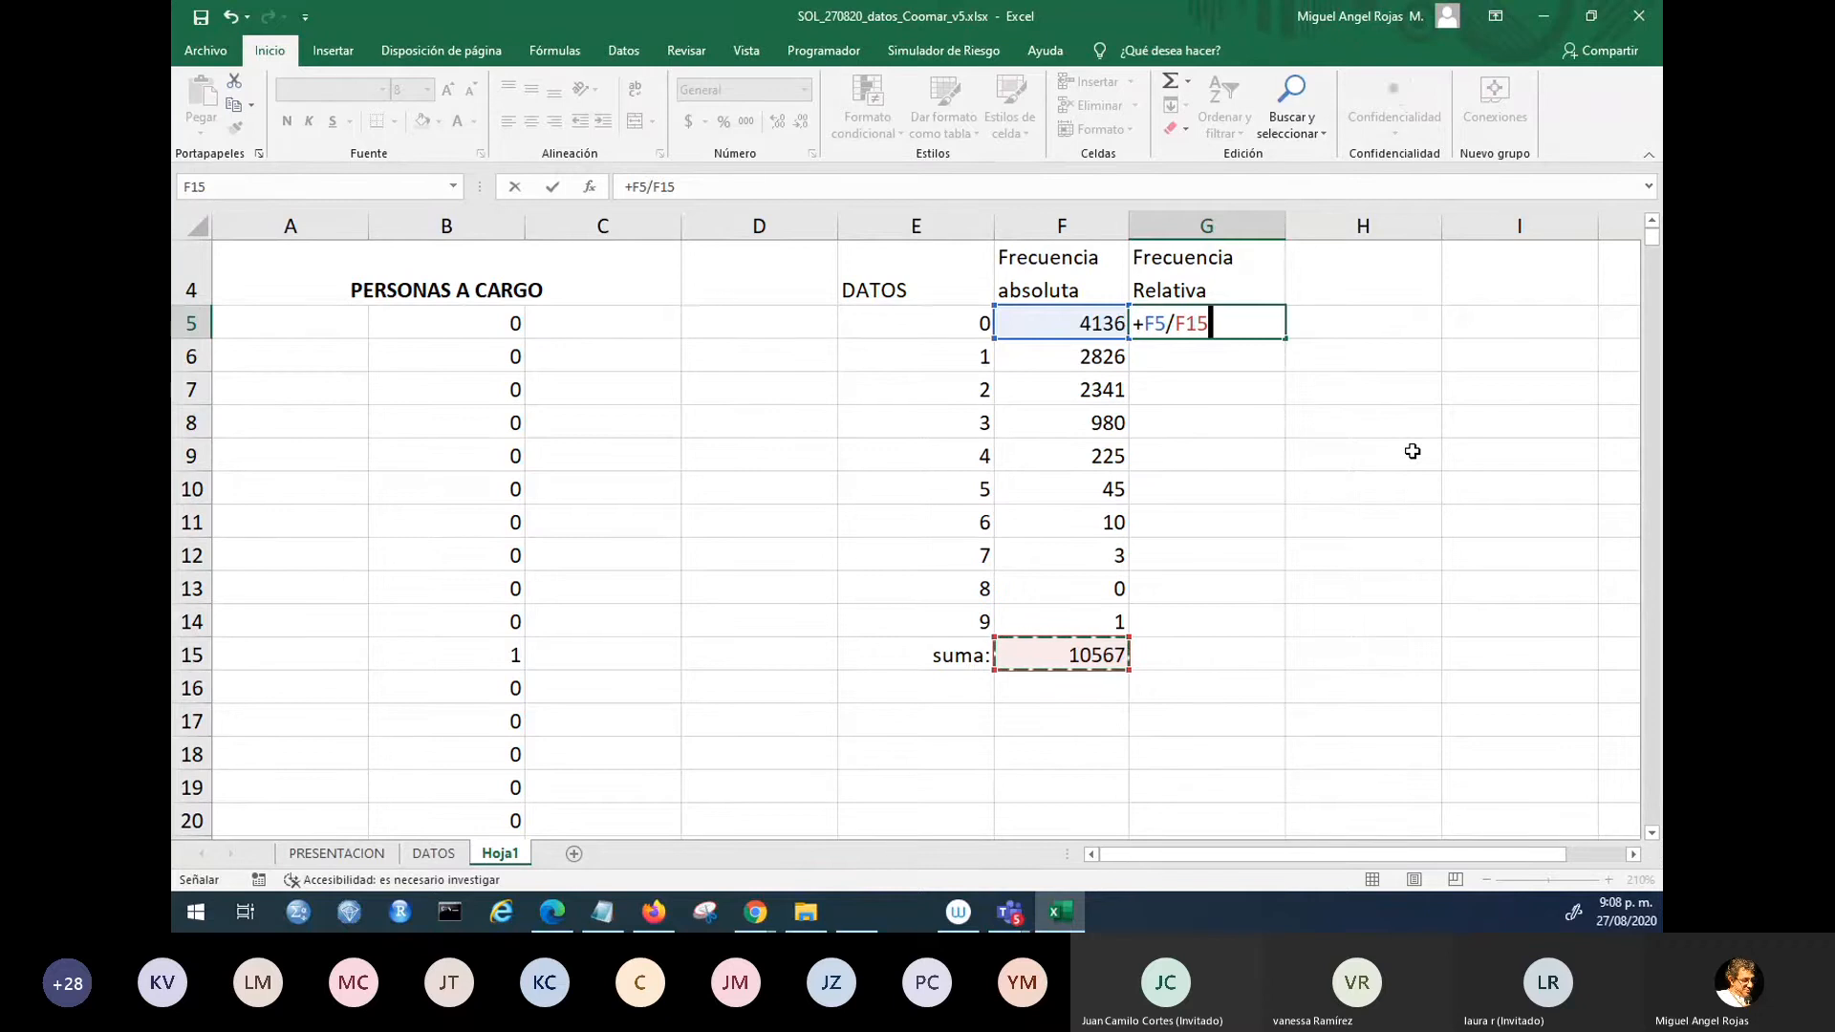
key(F4)
key(Return)
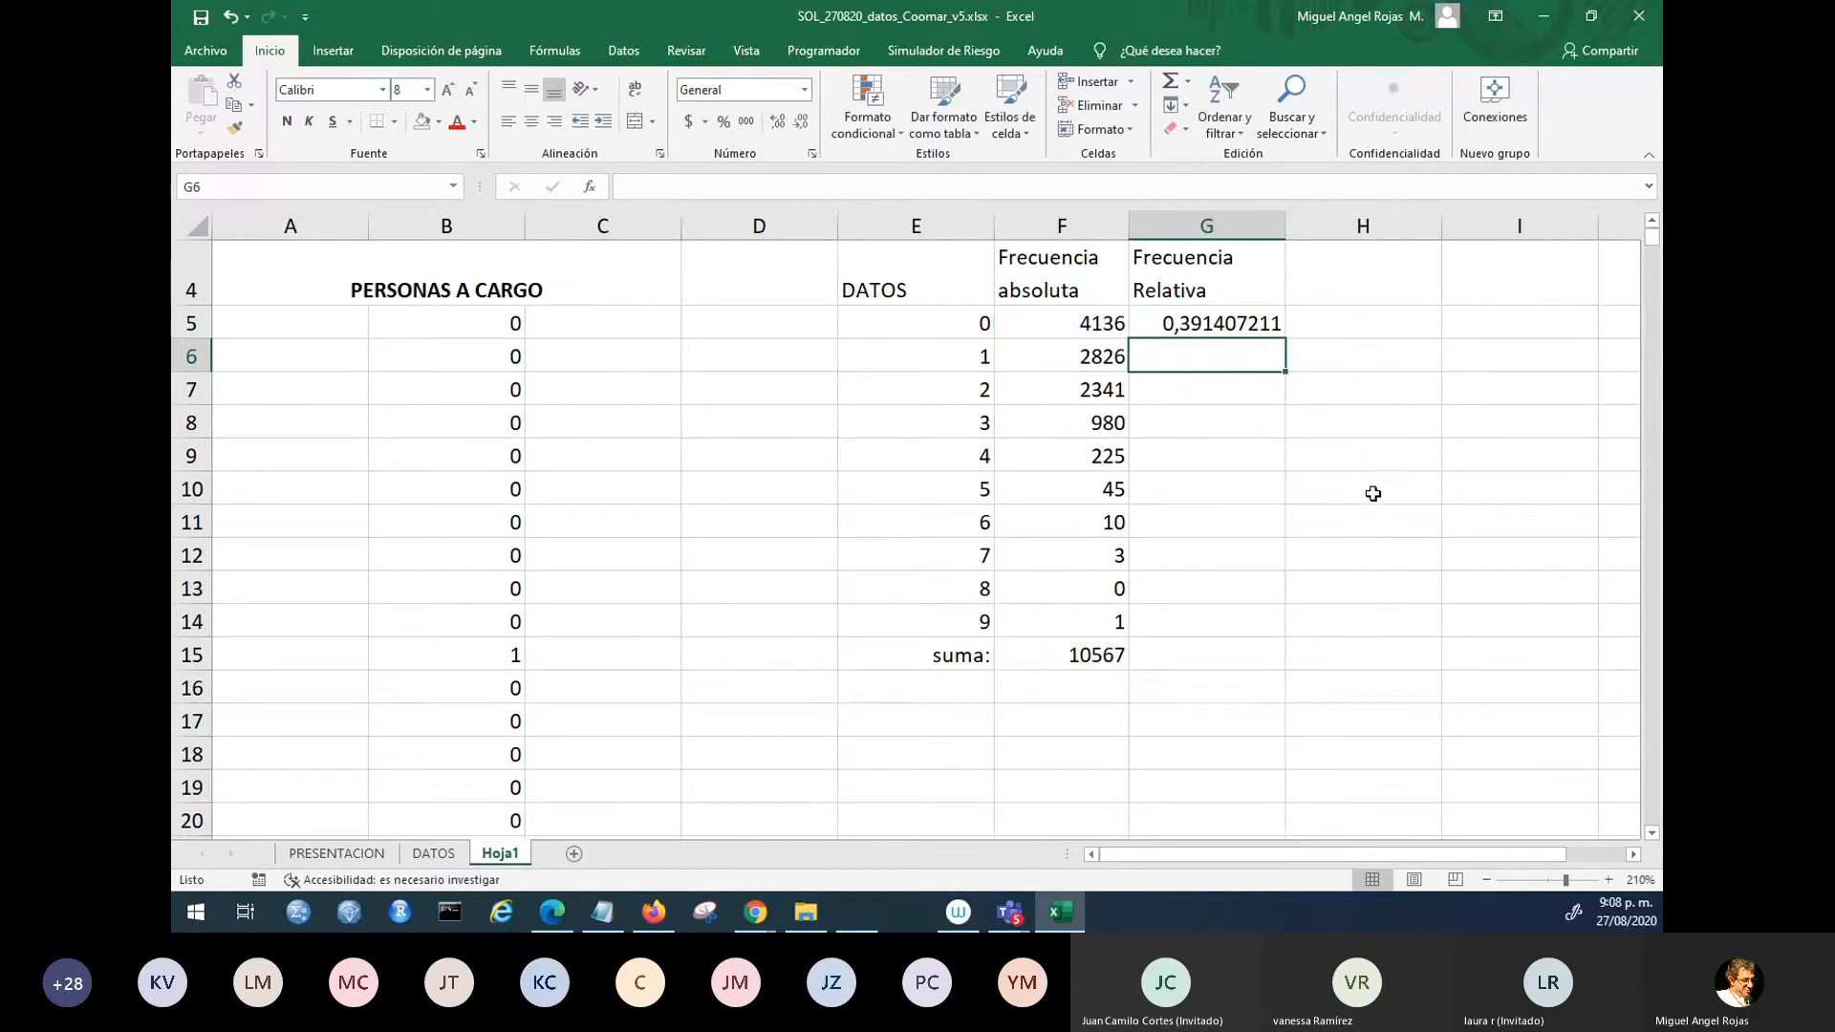
- Format the relative frequency in G5 as a percentage with one decimal place
click(1198, 335)
click(732, 130)
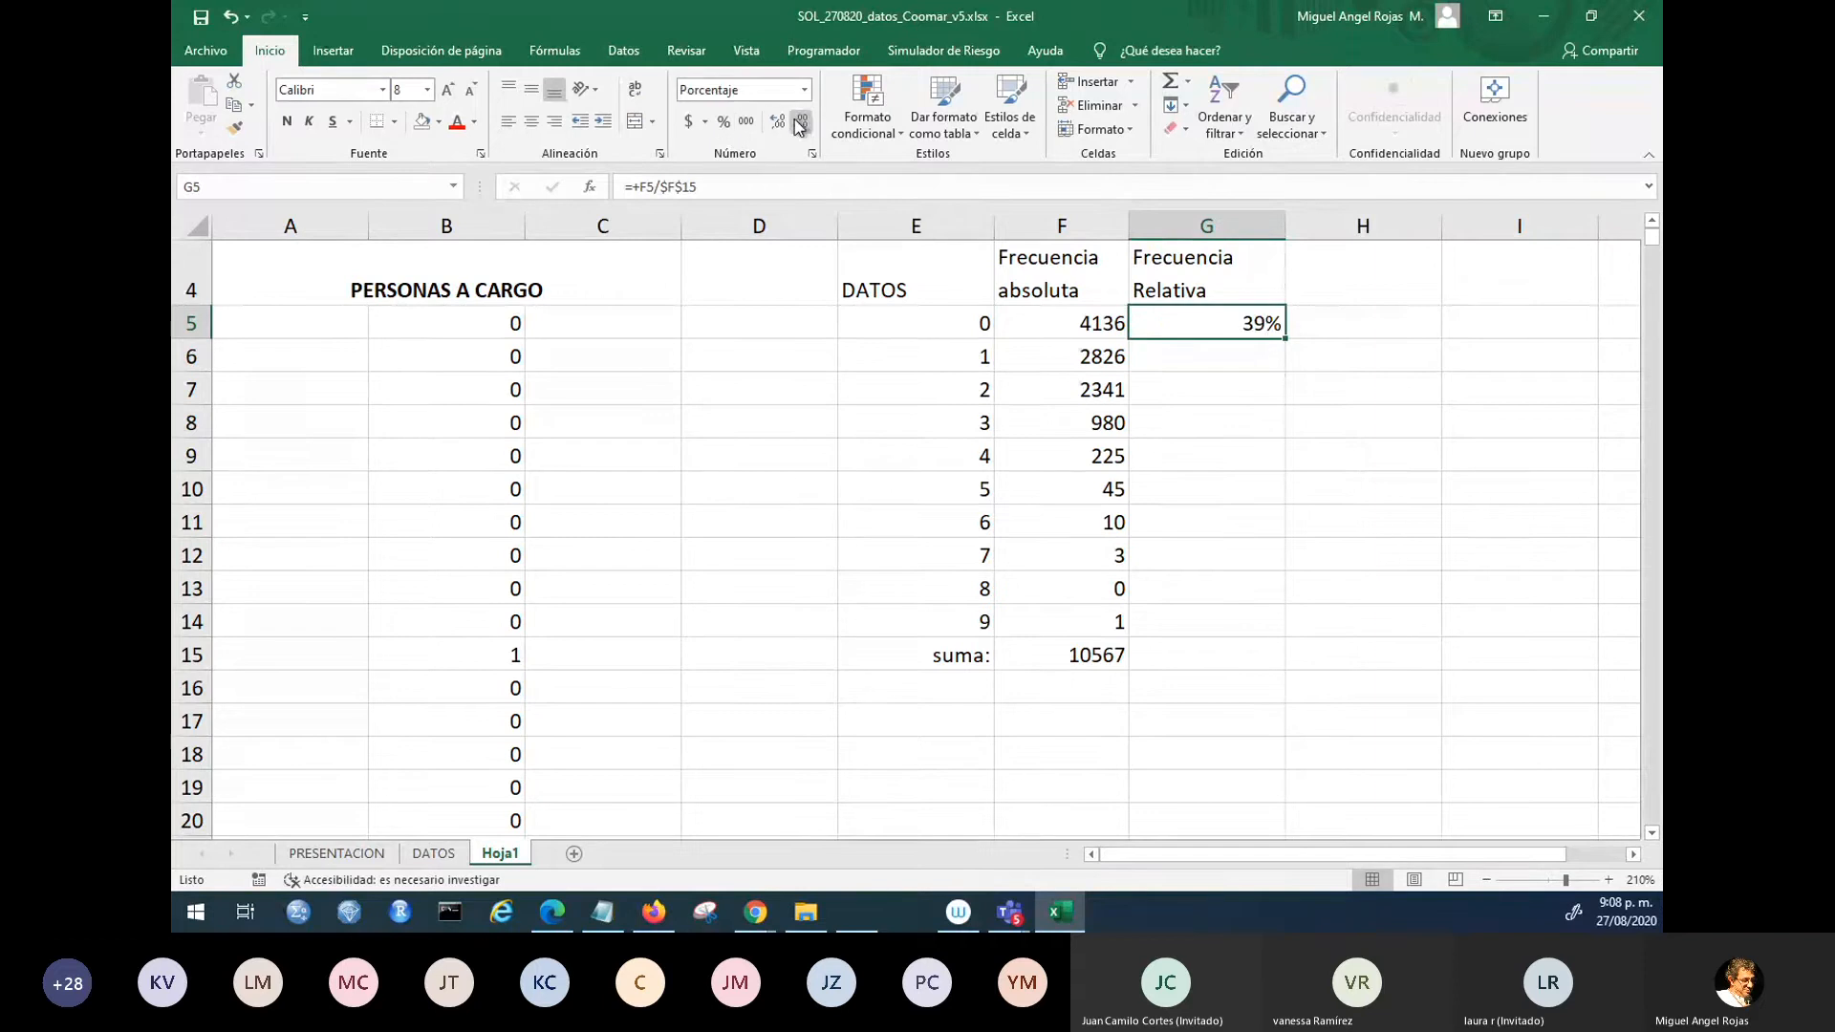
click(778, 122)
- Copy the relative frequency formula from G5 down through G14
click(1105, 332)
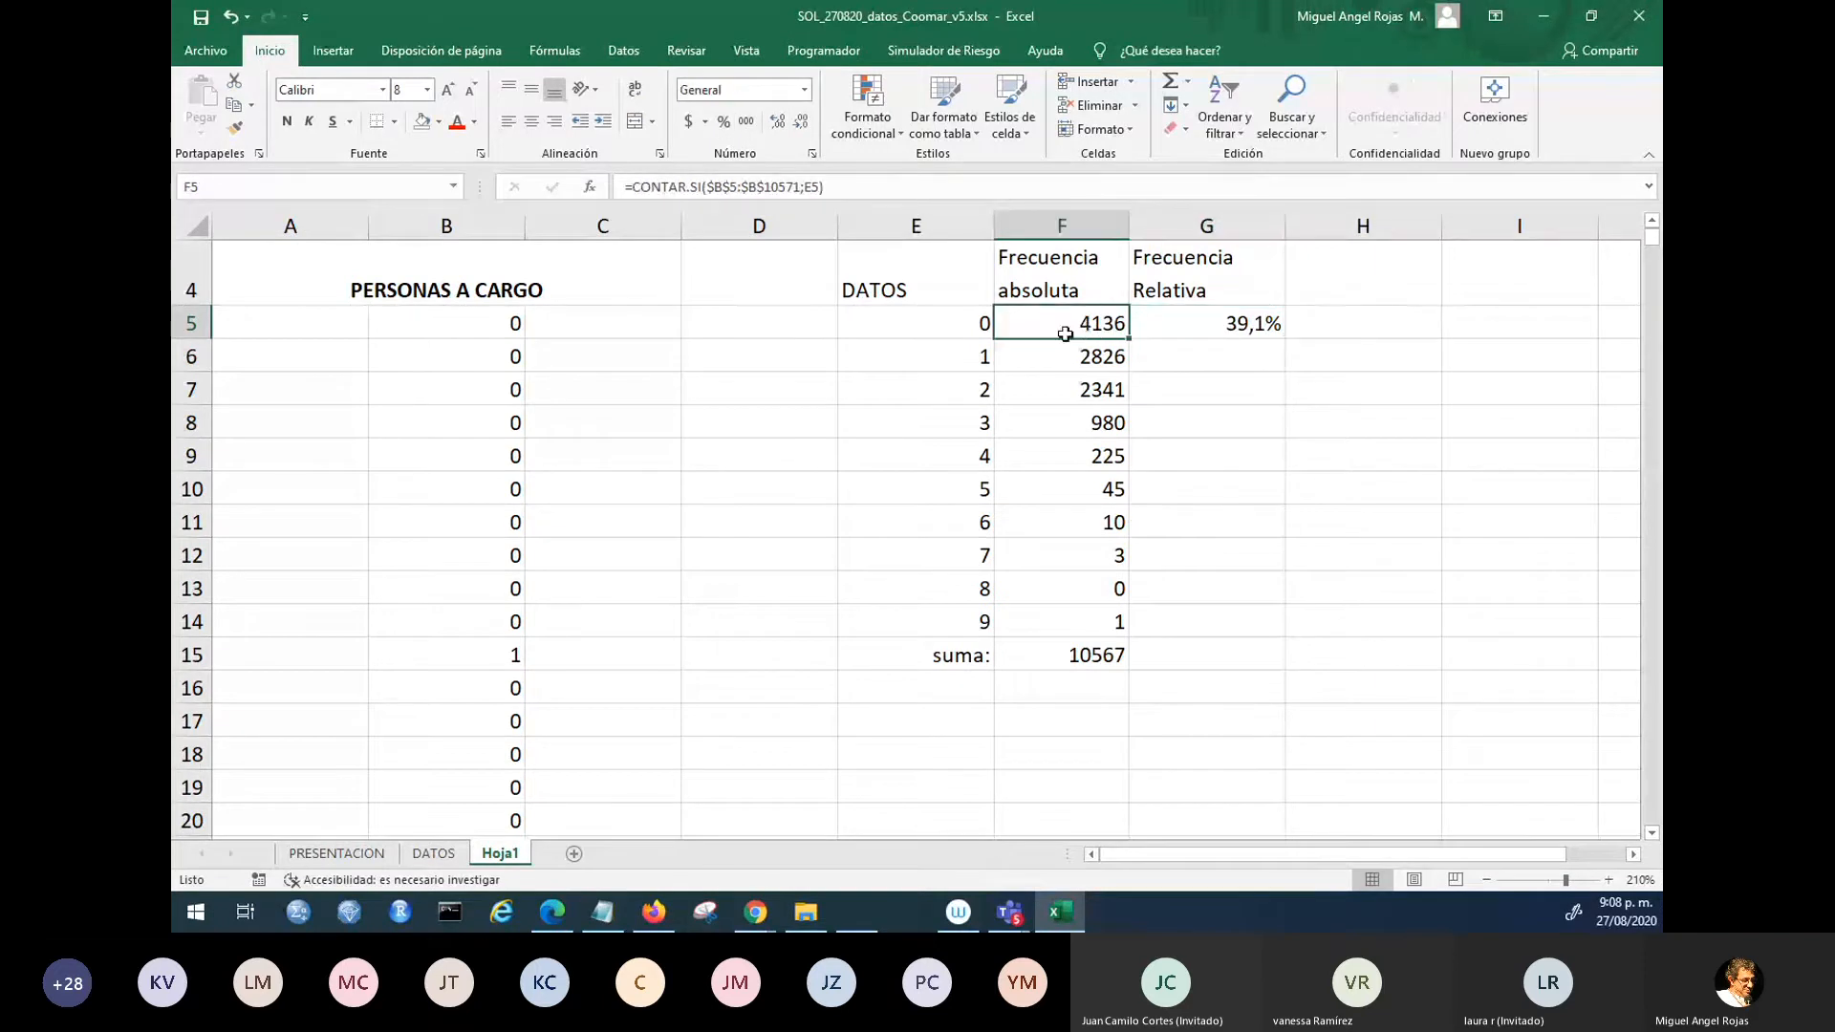
click(1179, 318)
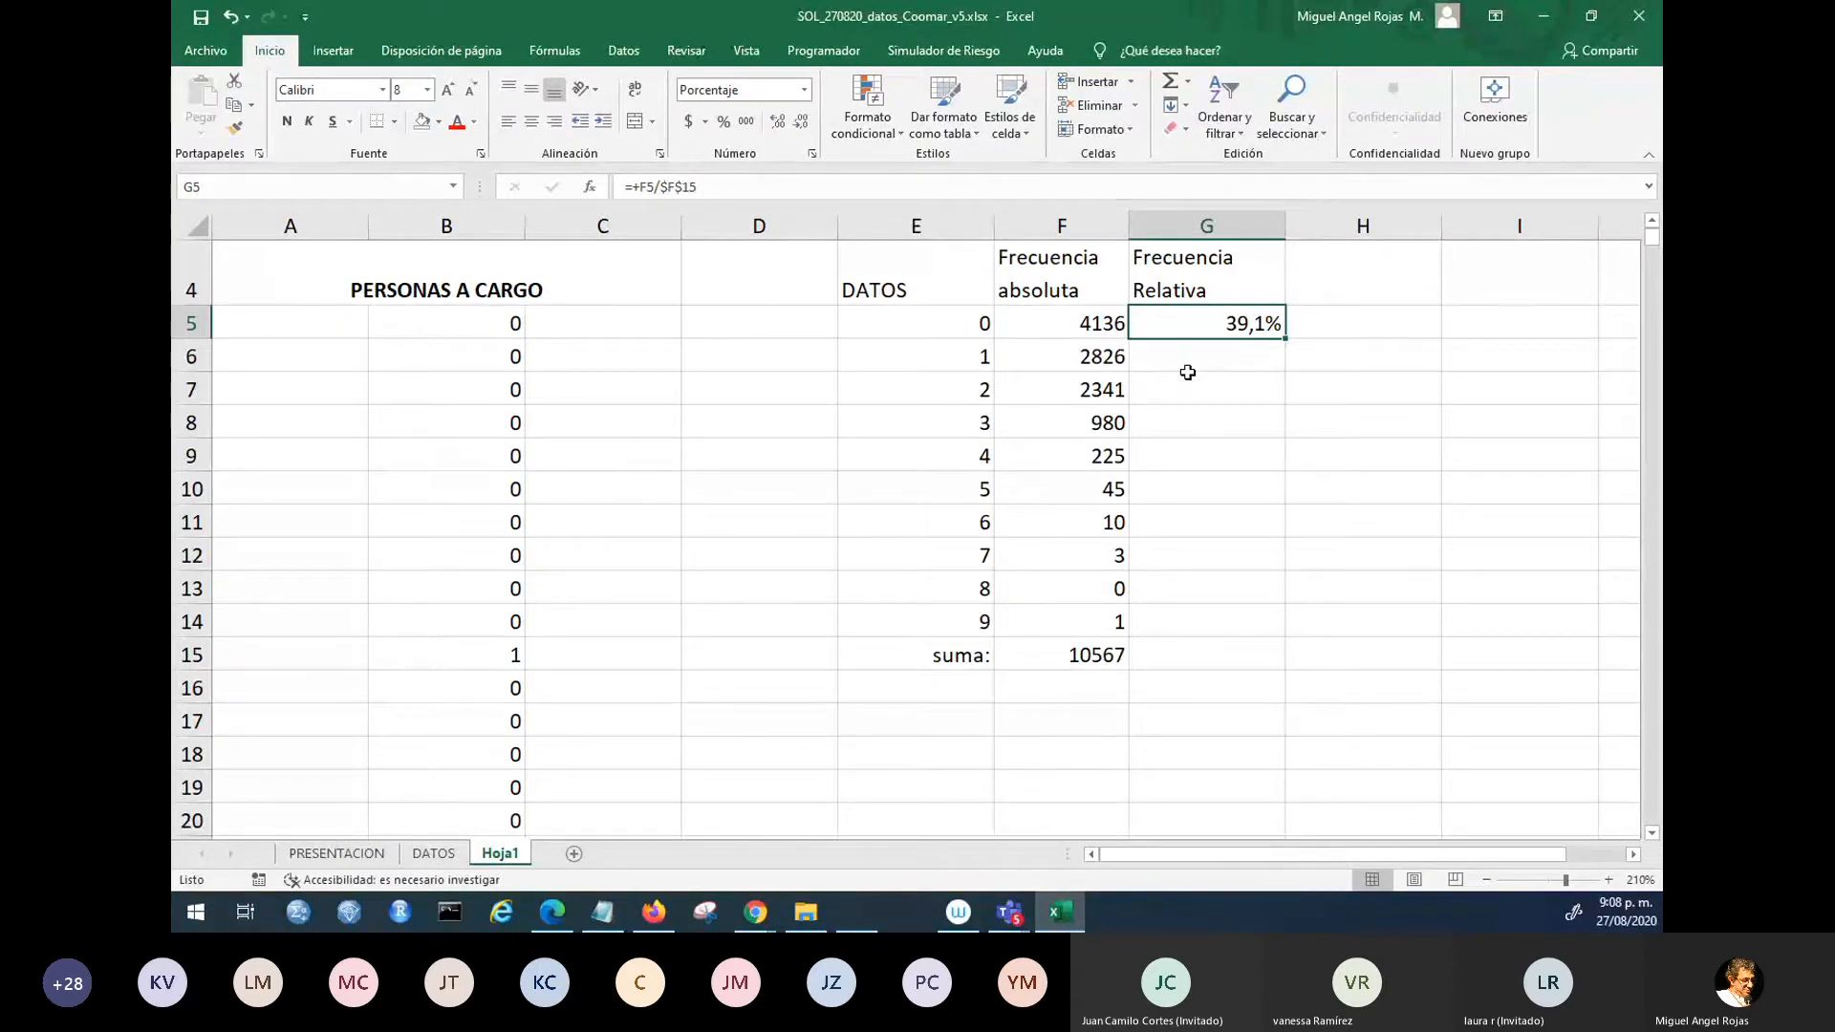
click(943, 323)
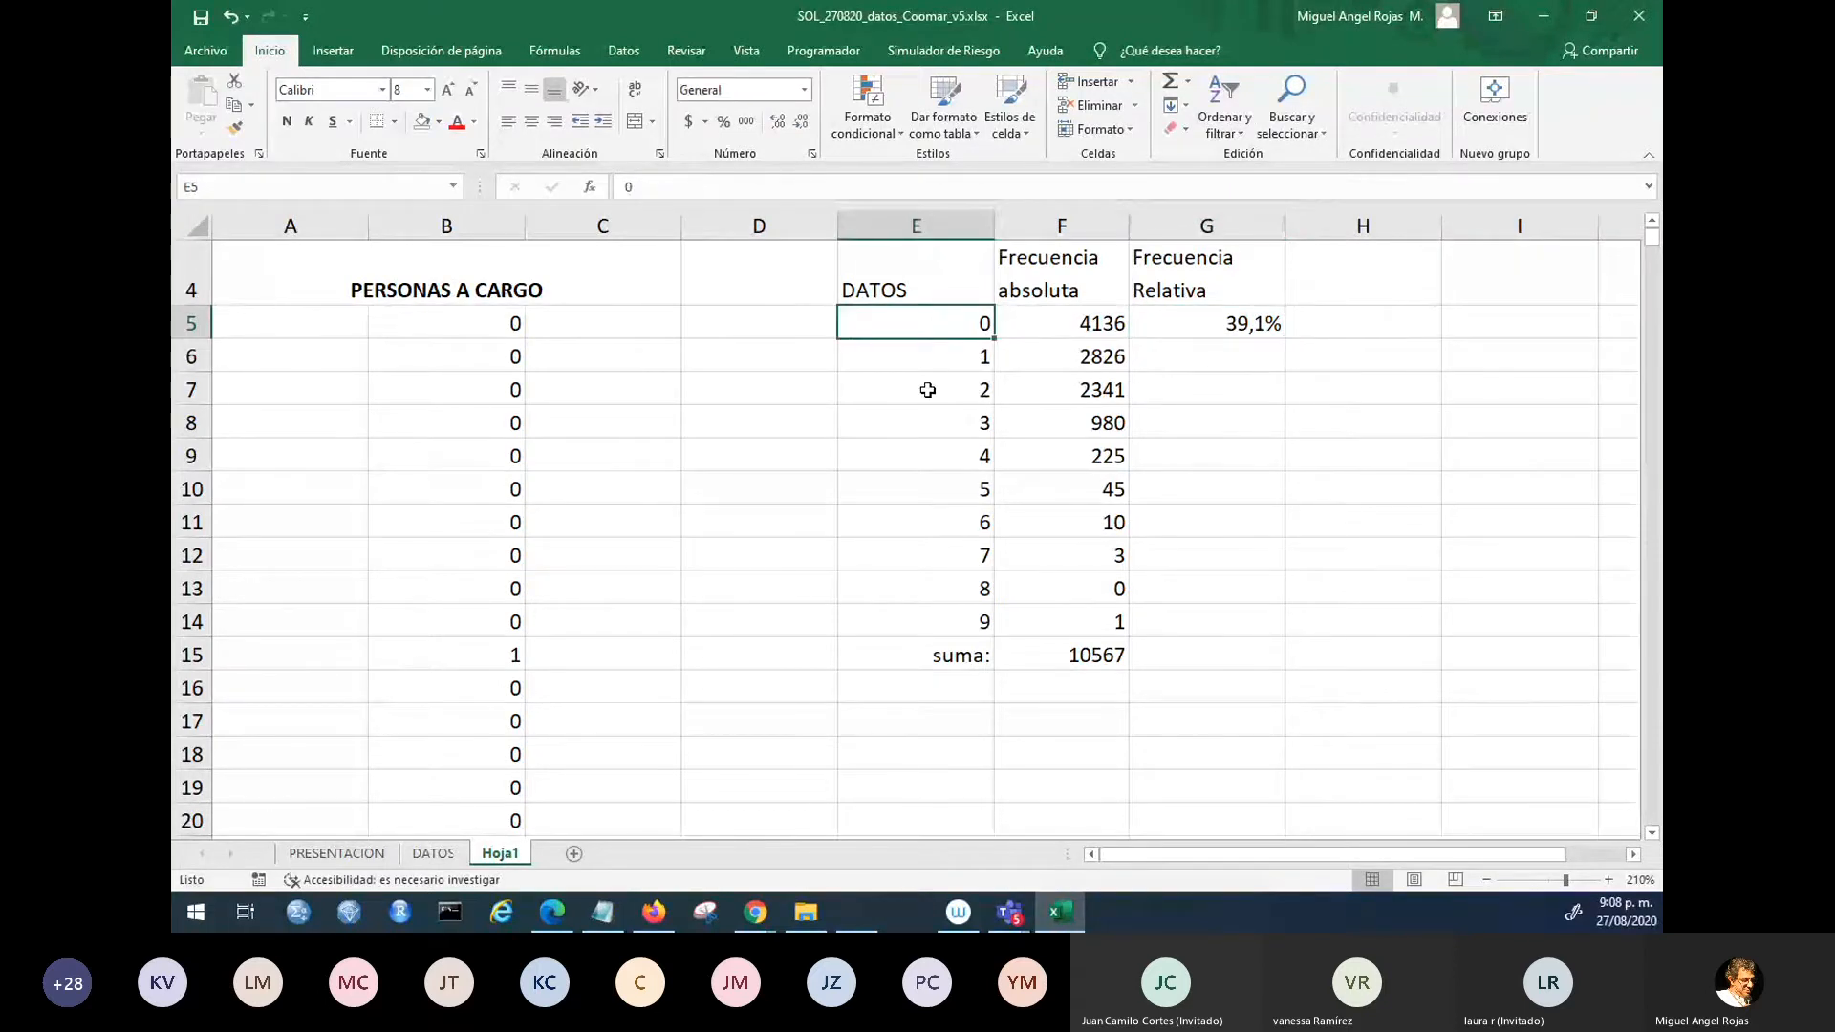
click(1230, 356)
click(1213, 321)
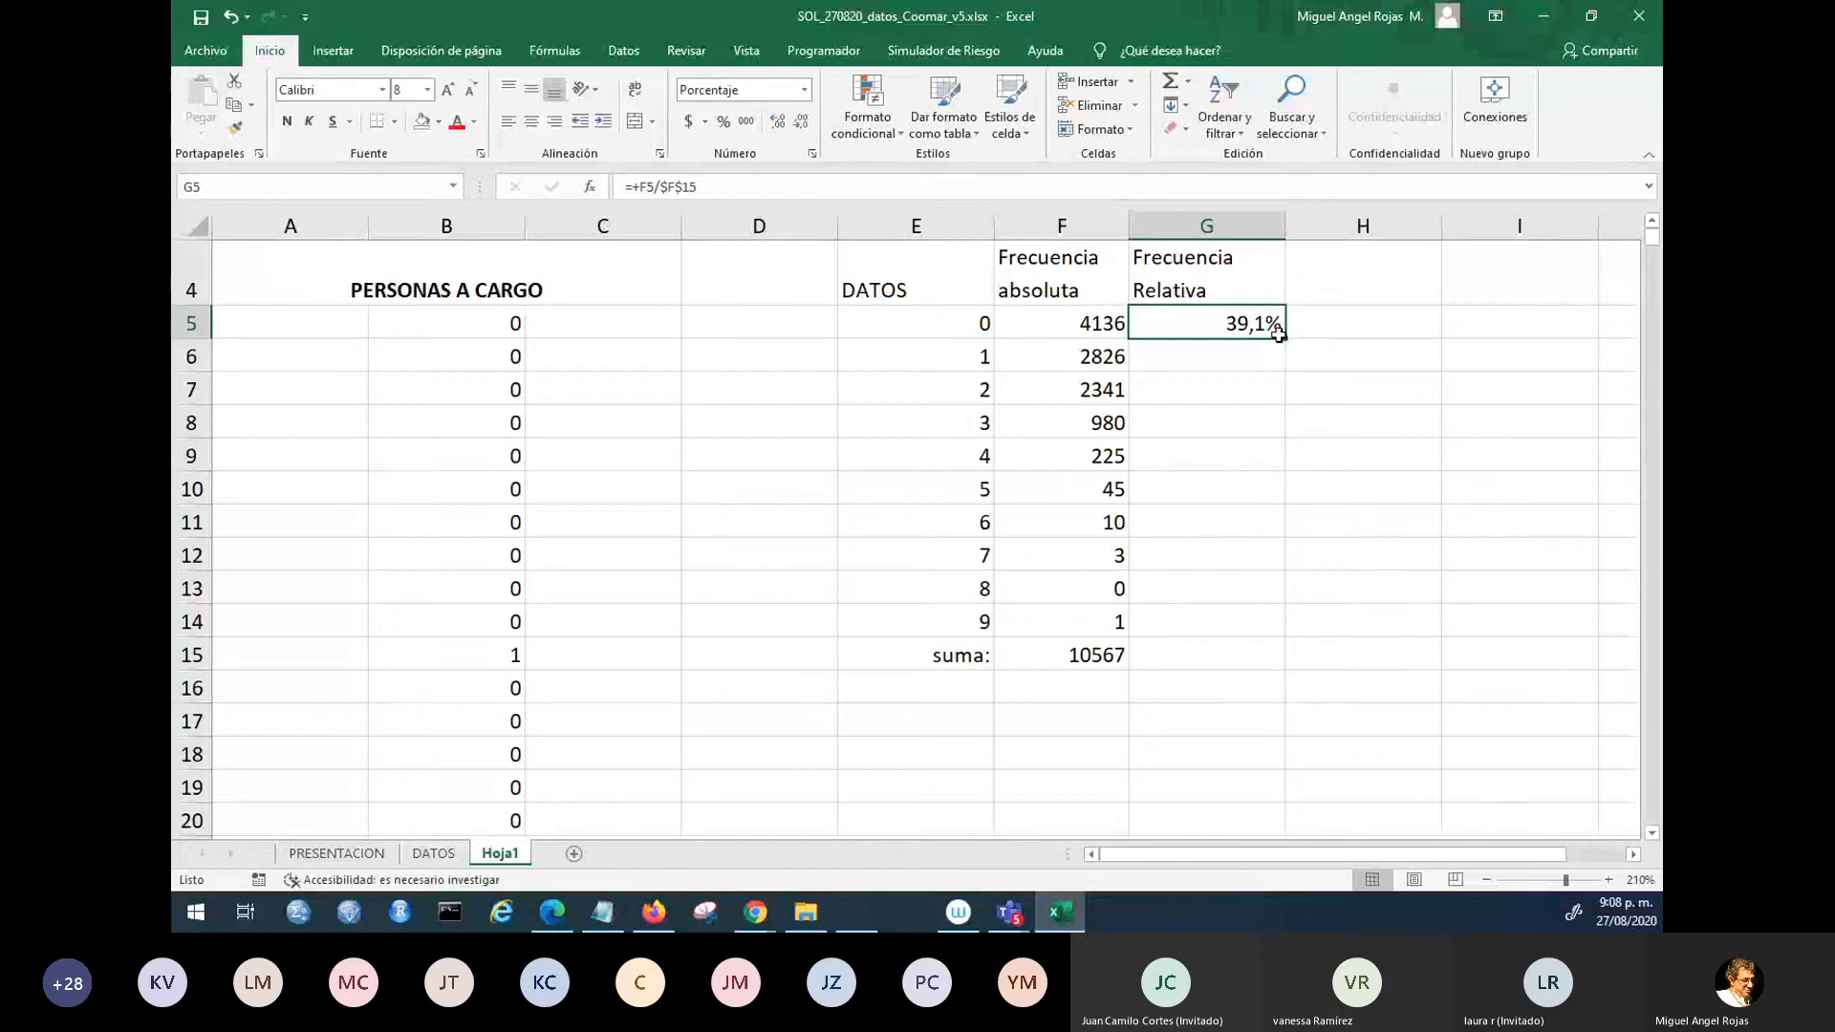
drag(1278, 332, 1281, 632)
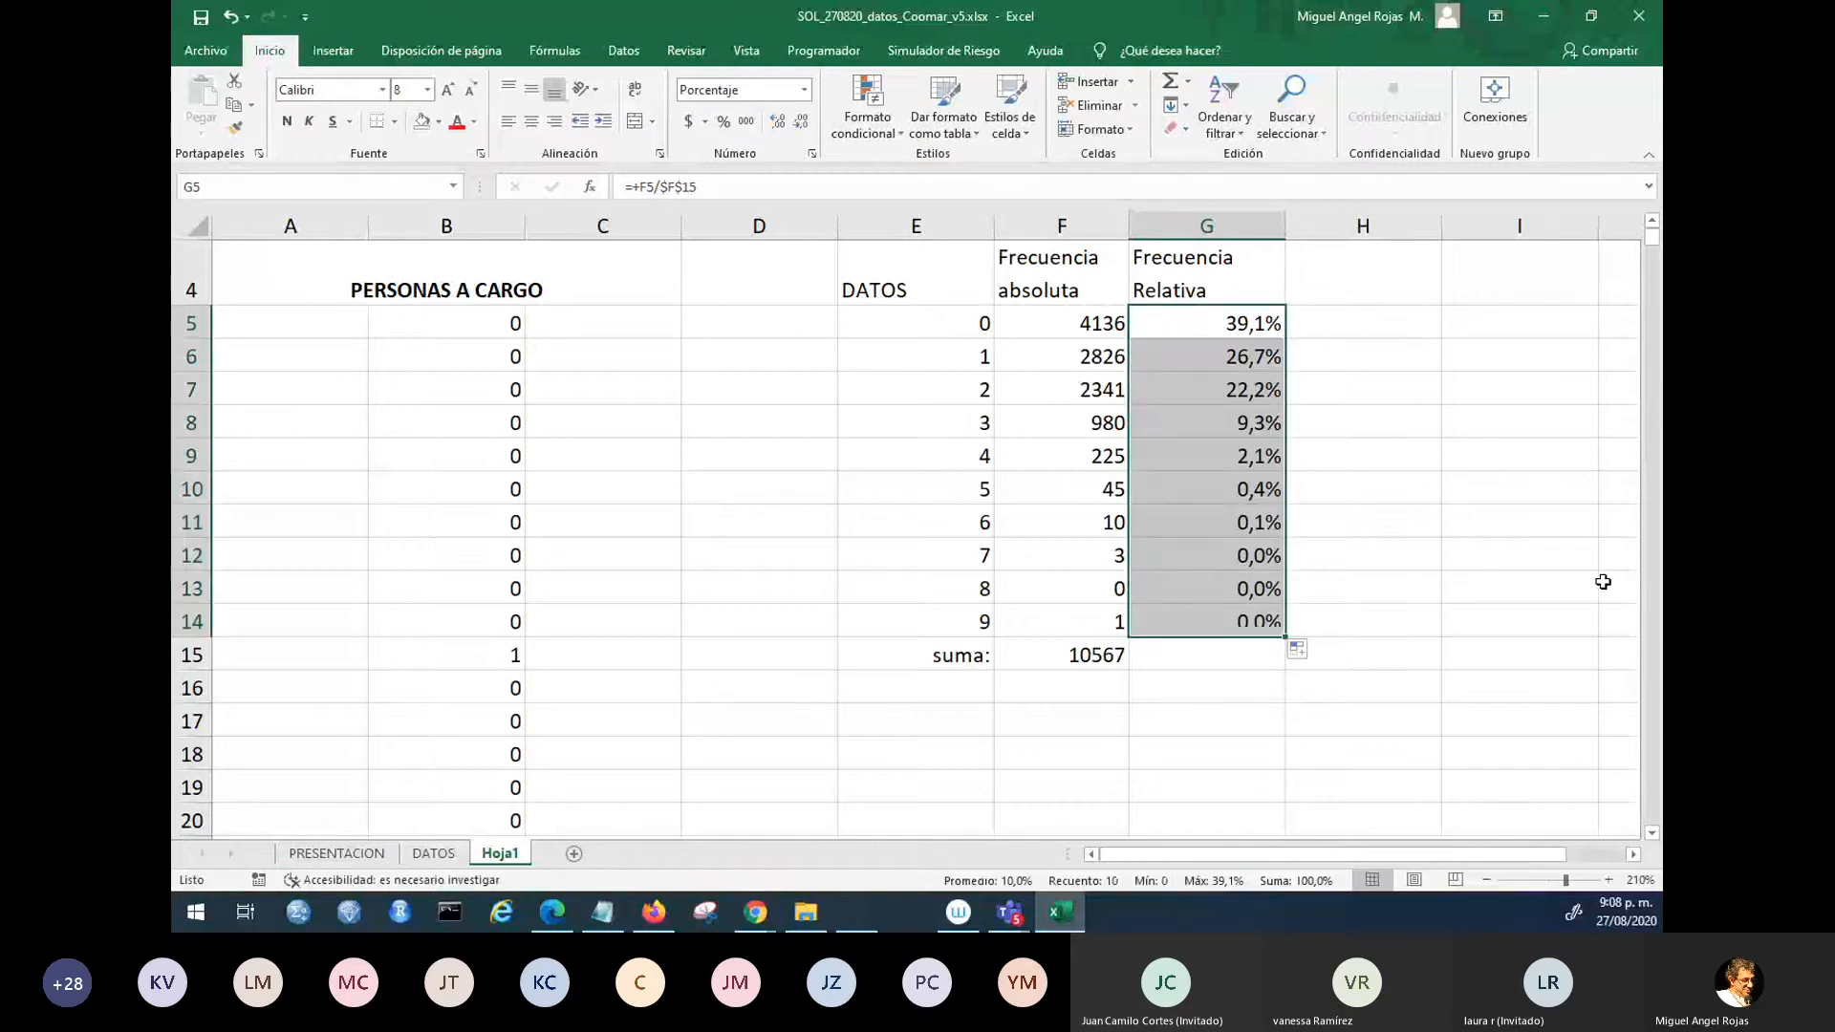
- Highlight the relative frequency in G7 and its data value 2 in E7 with a yellow fill
click(1164, 392)
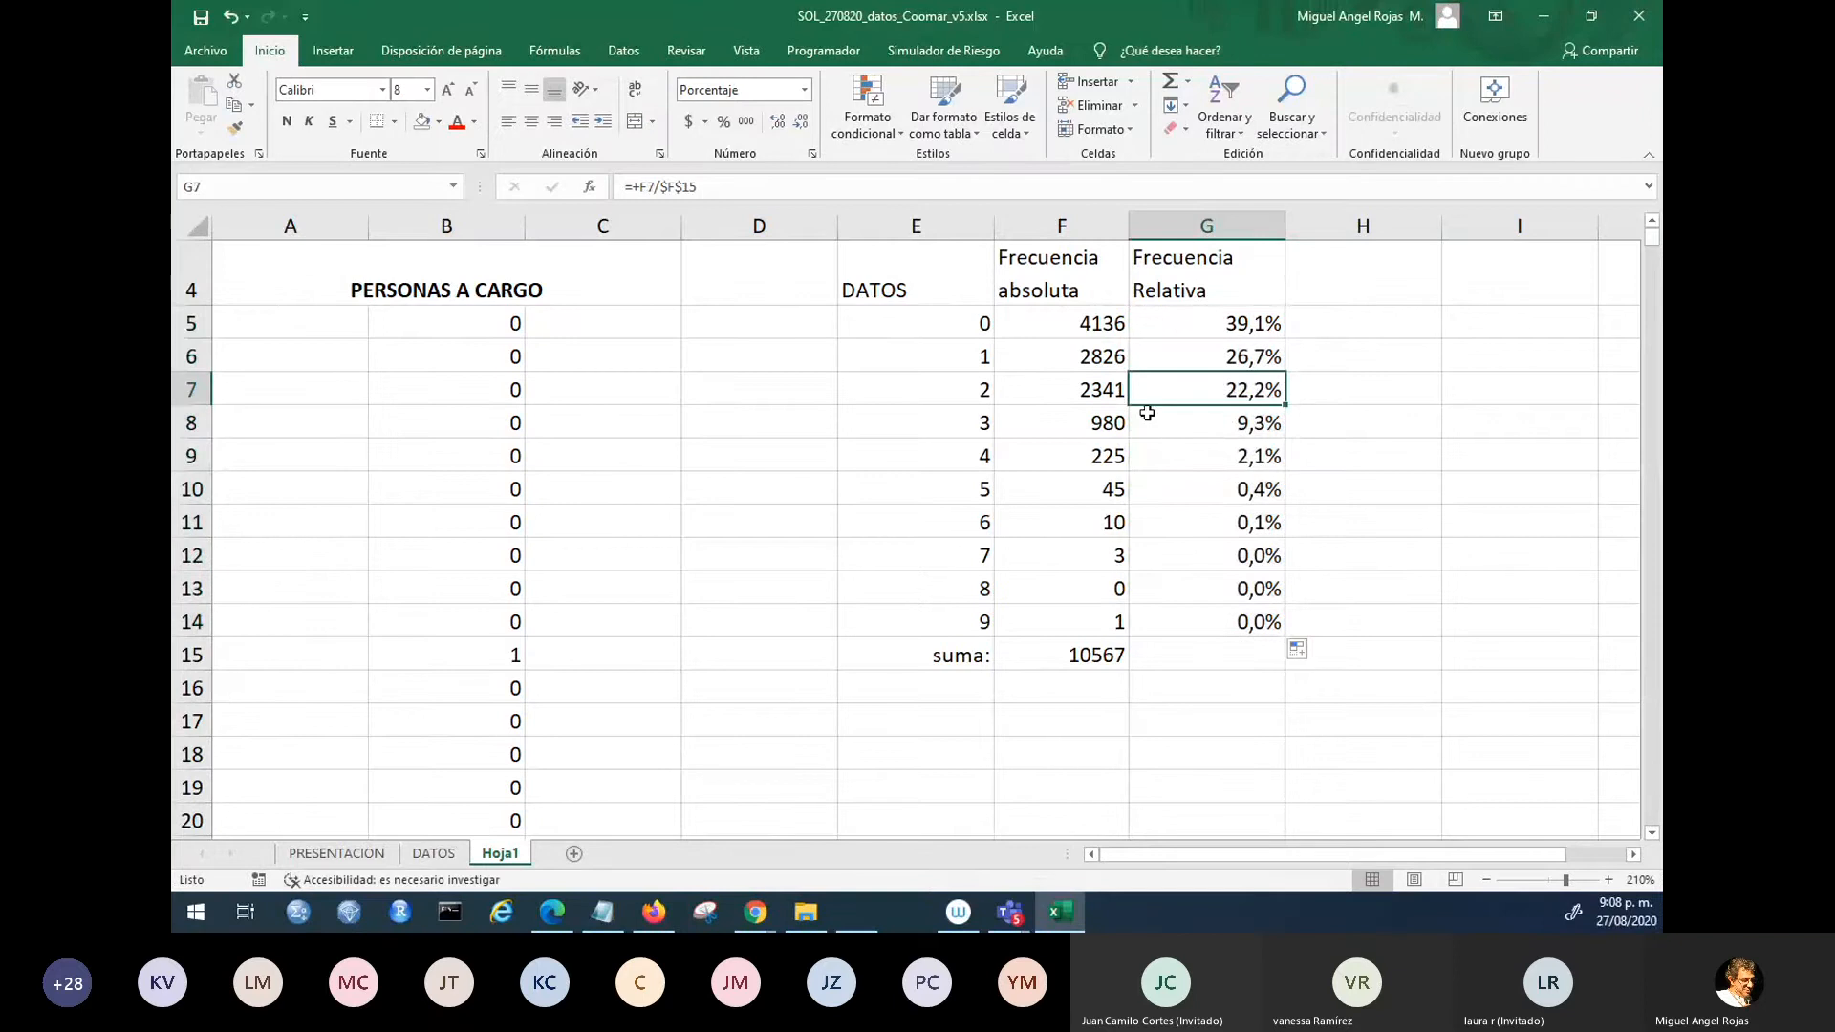
click(438, 121)
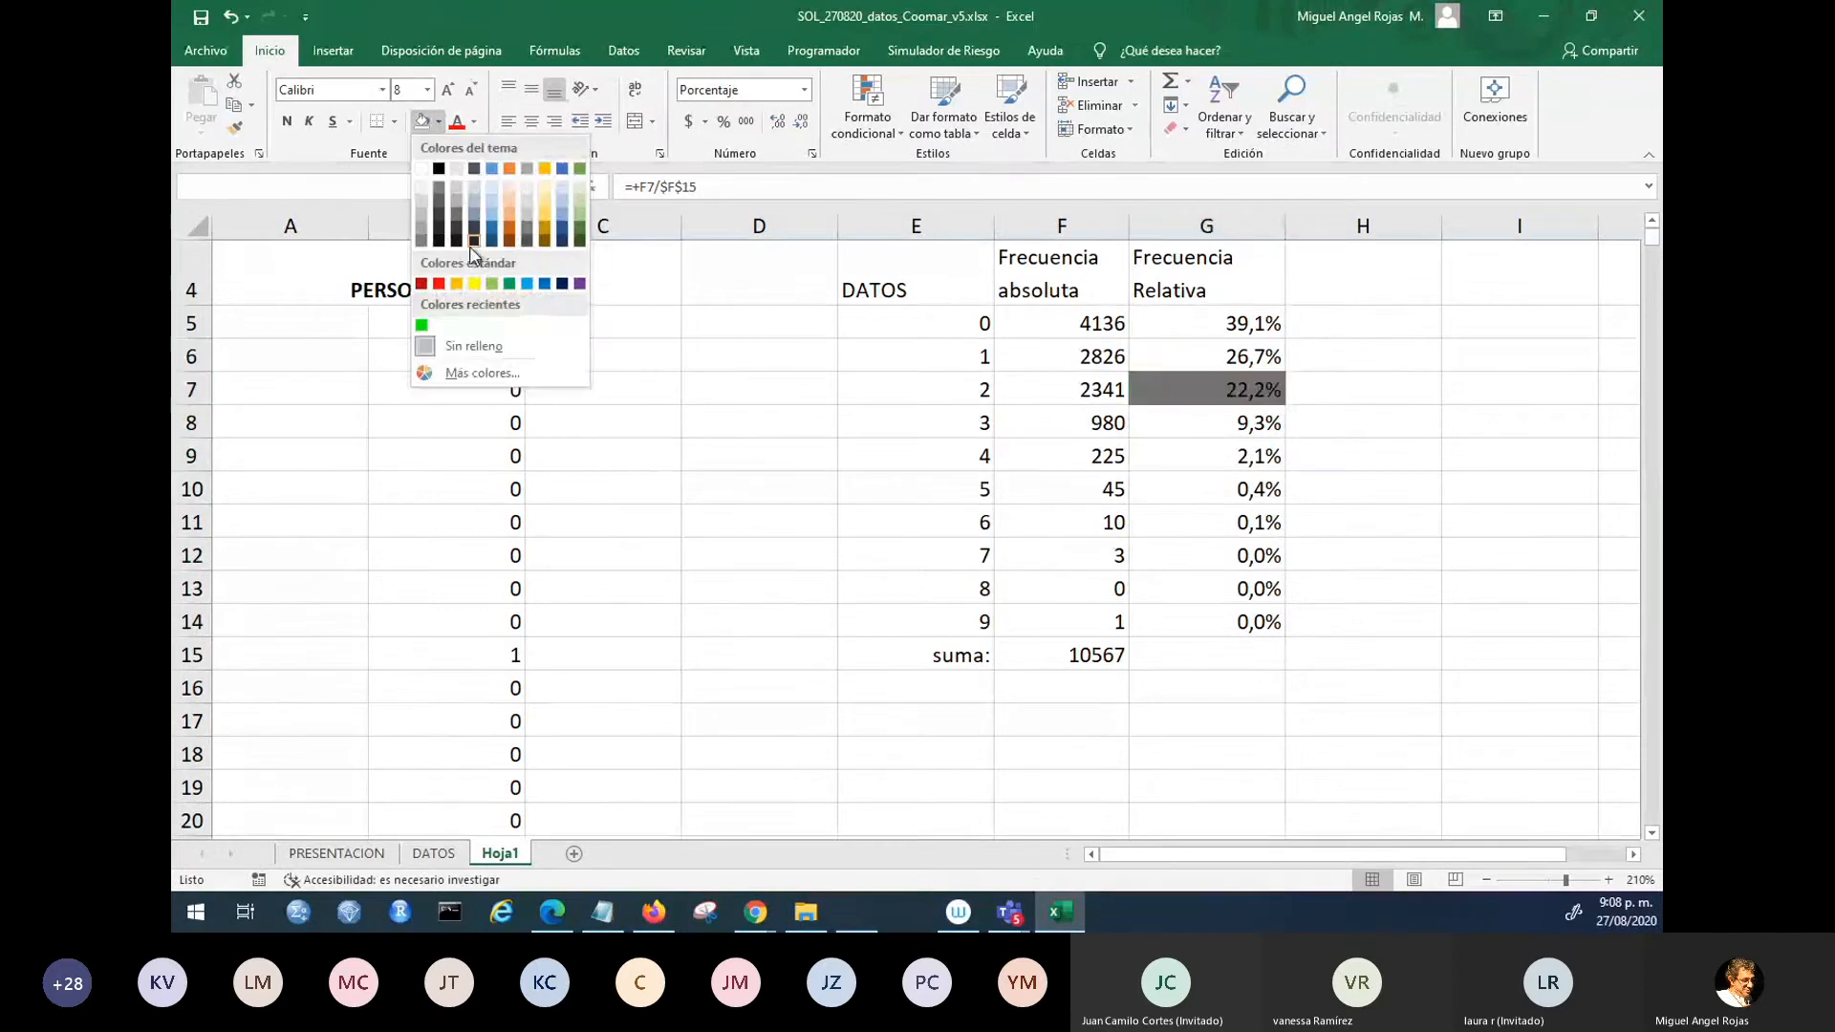
click(474, 283)
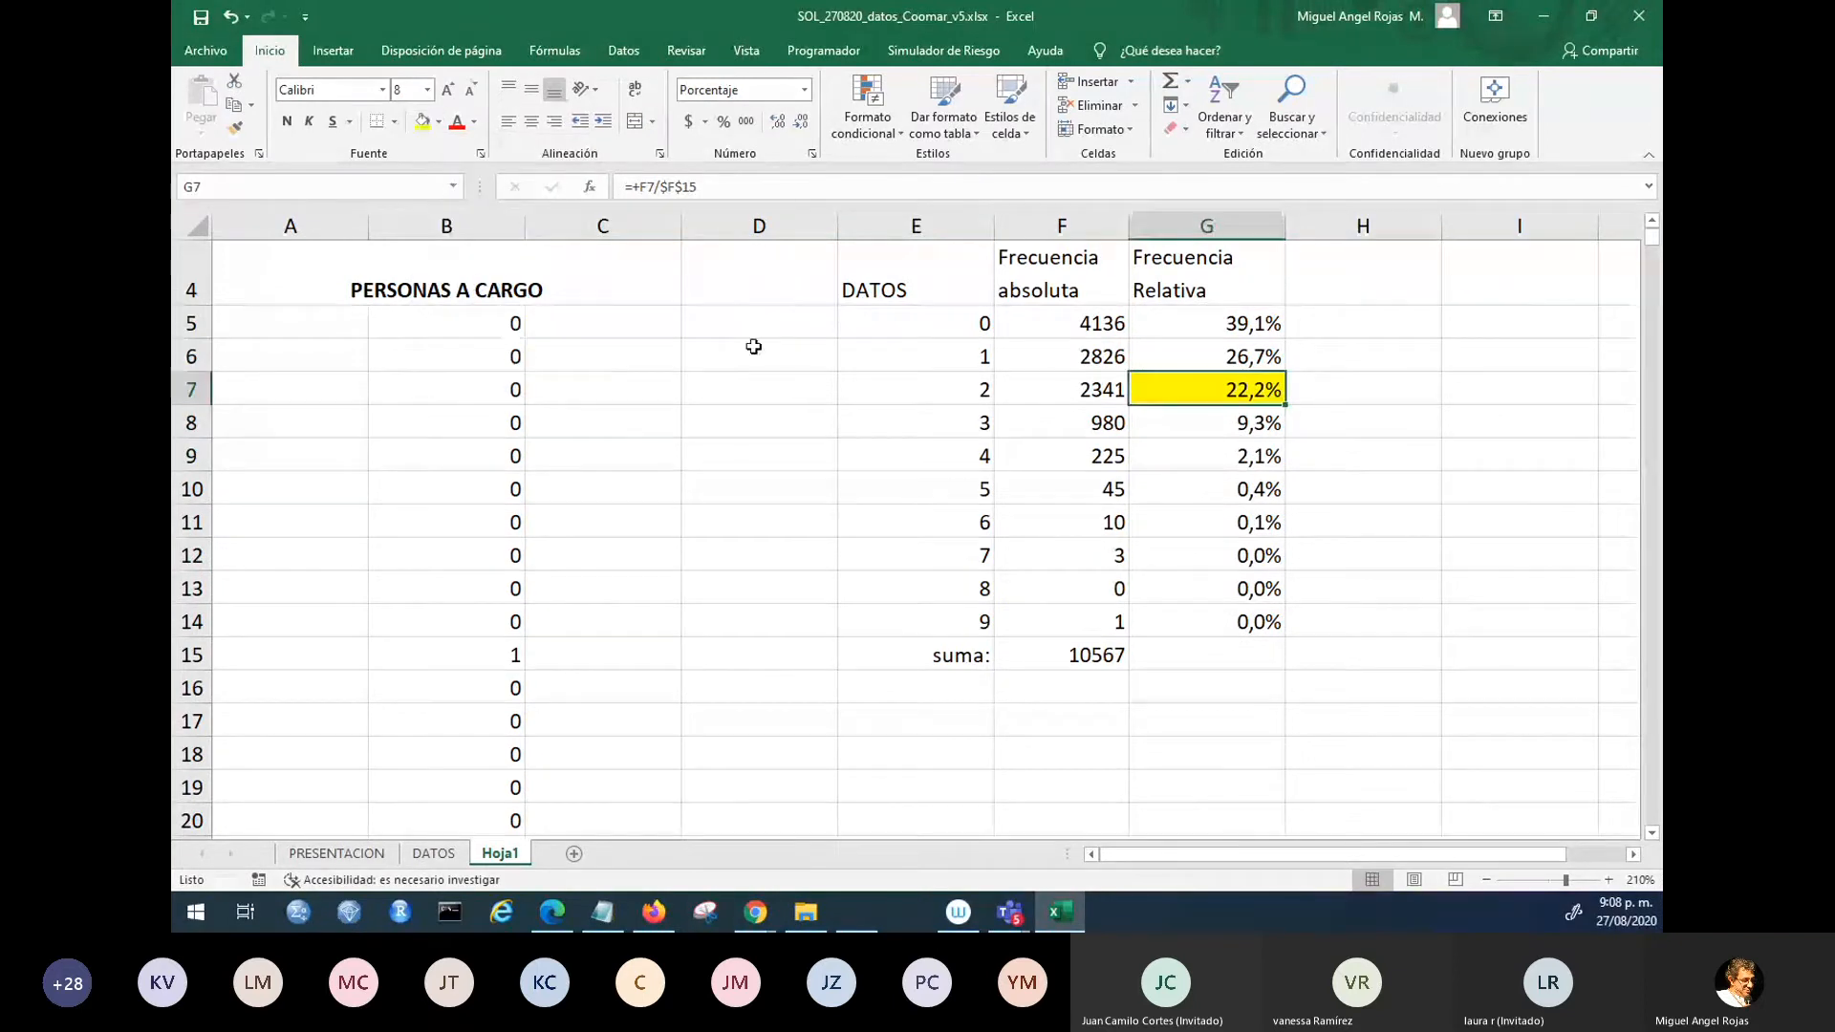
click(982, 392)
click(421, 122)
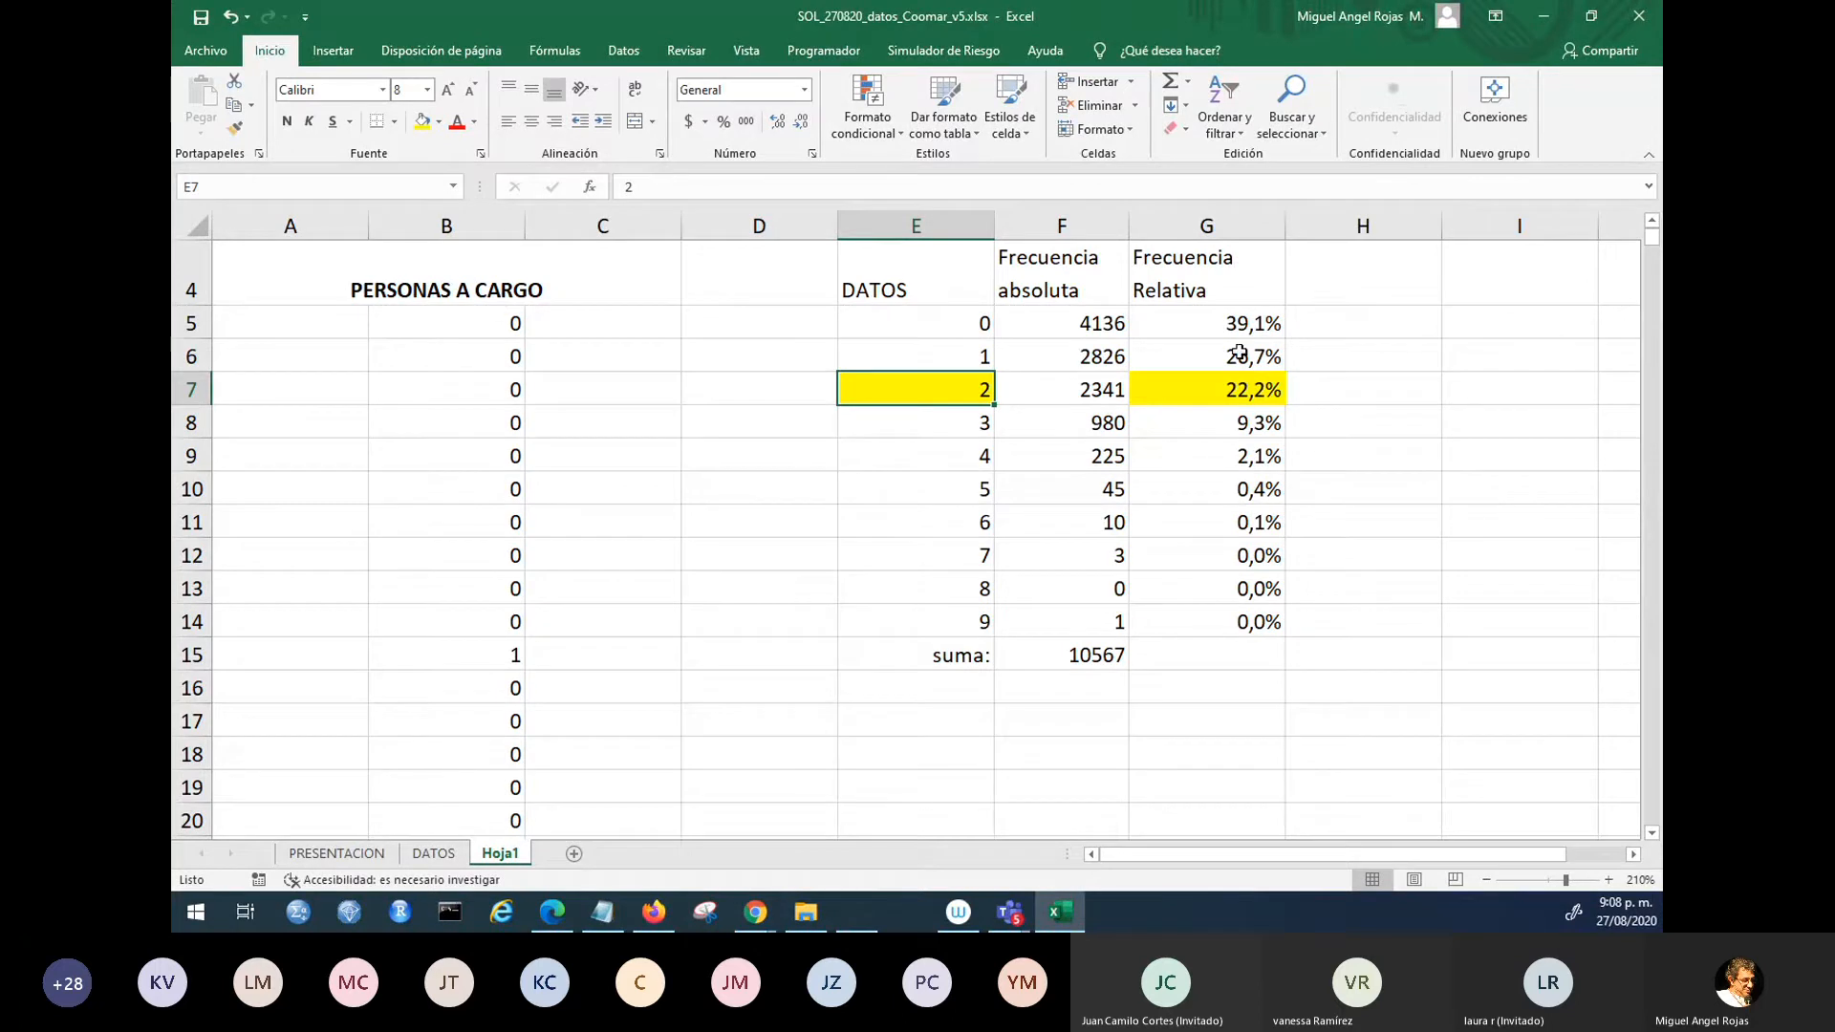
- Show the relative frequencies in G5:G14 with two decimal places
drag(1233, 330, 1220, 617)
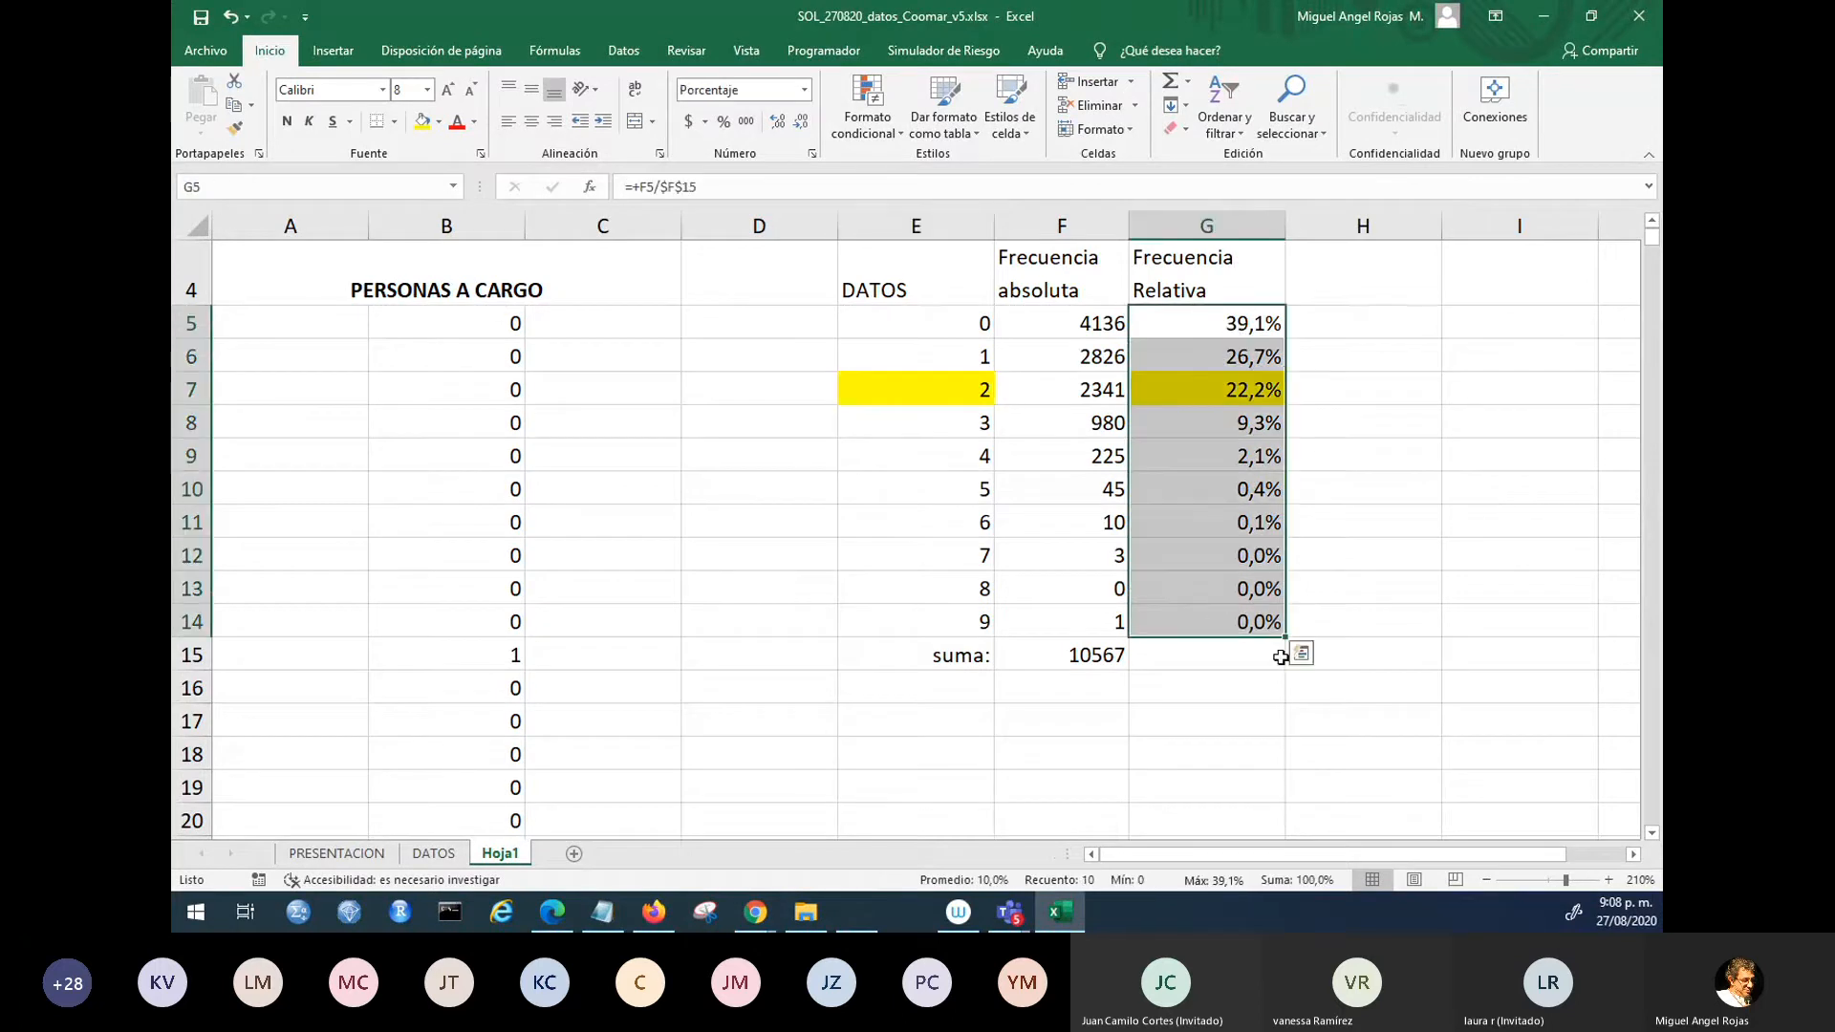
click(779, 119)
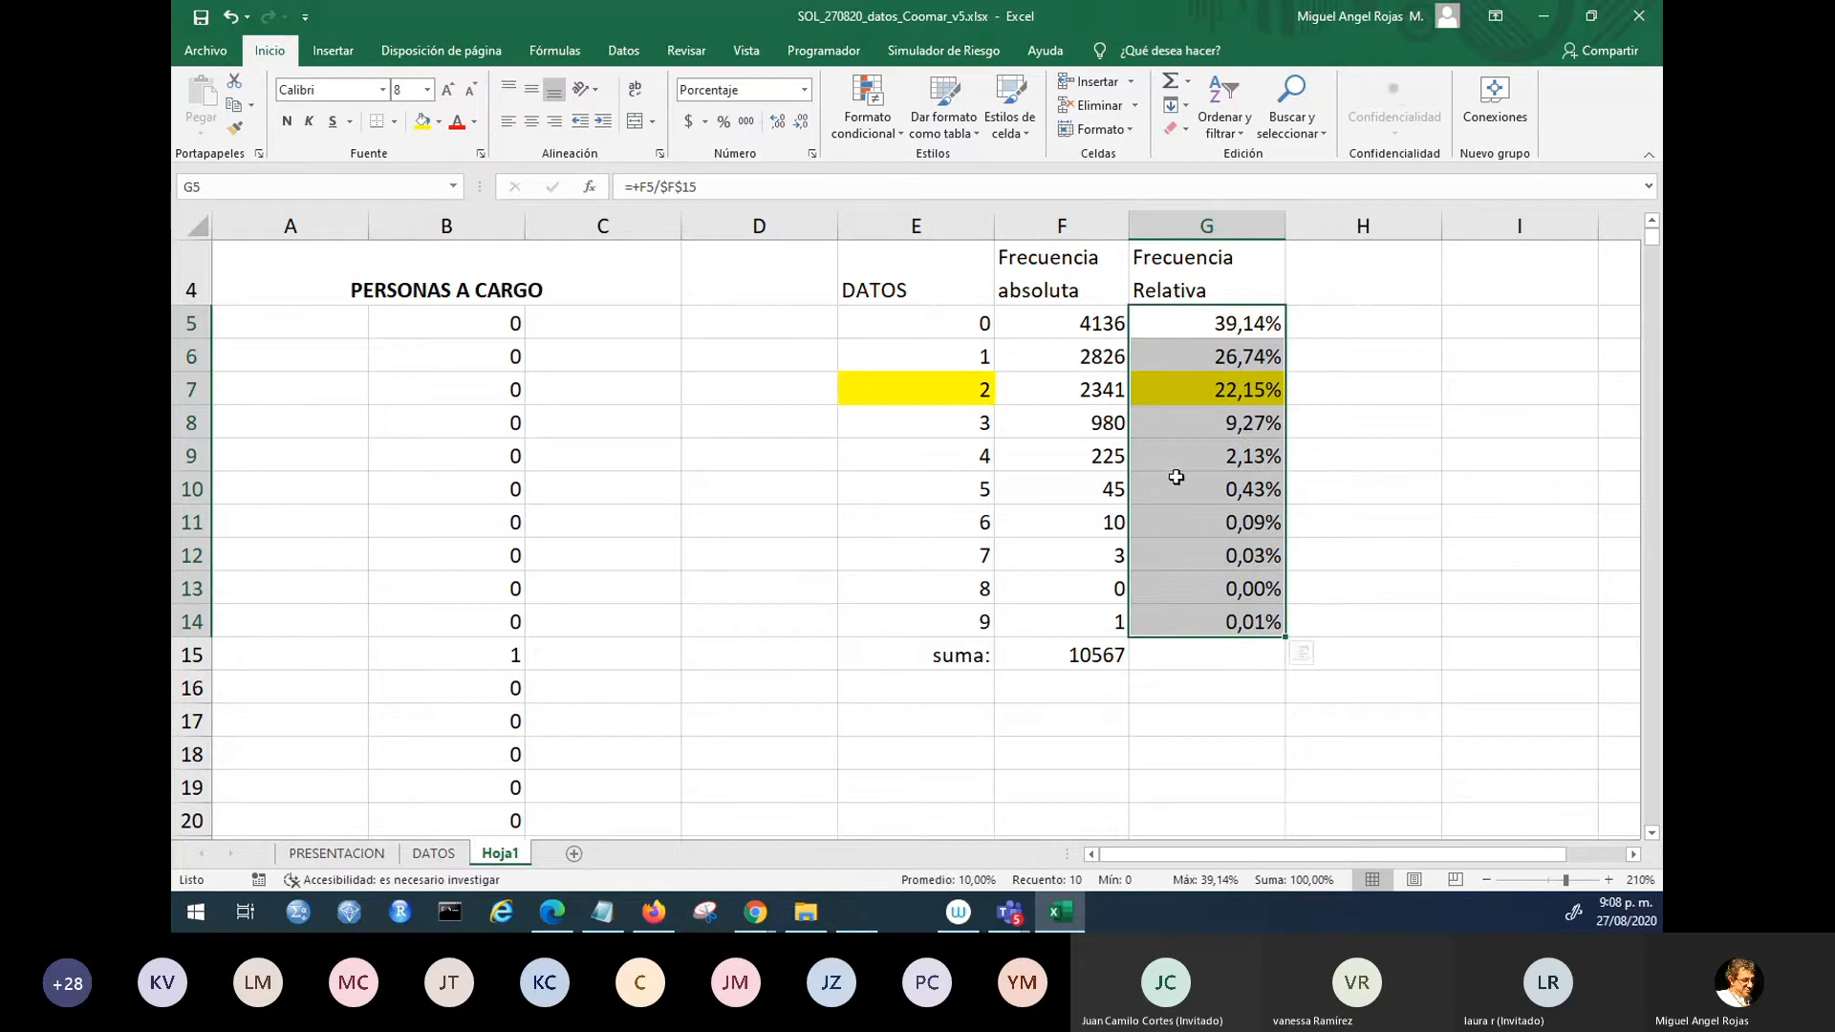
click(1390, 632)
- Highlight the relative frequency in G14 and its data value 9 in E14 with a yellow fill
click(1233, 624)
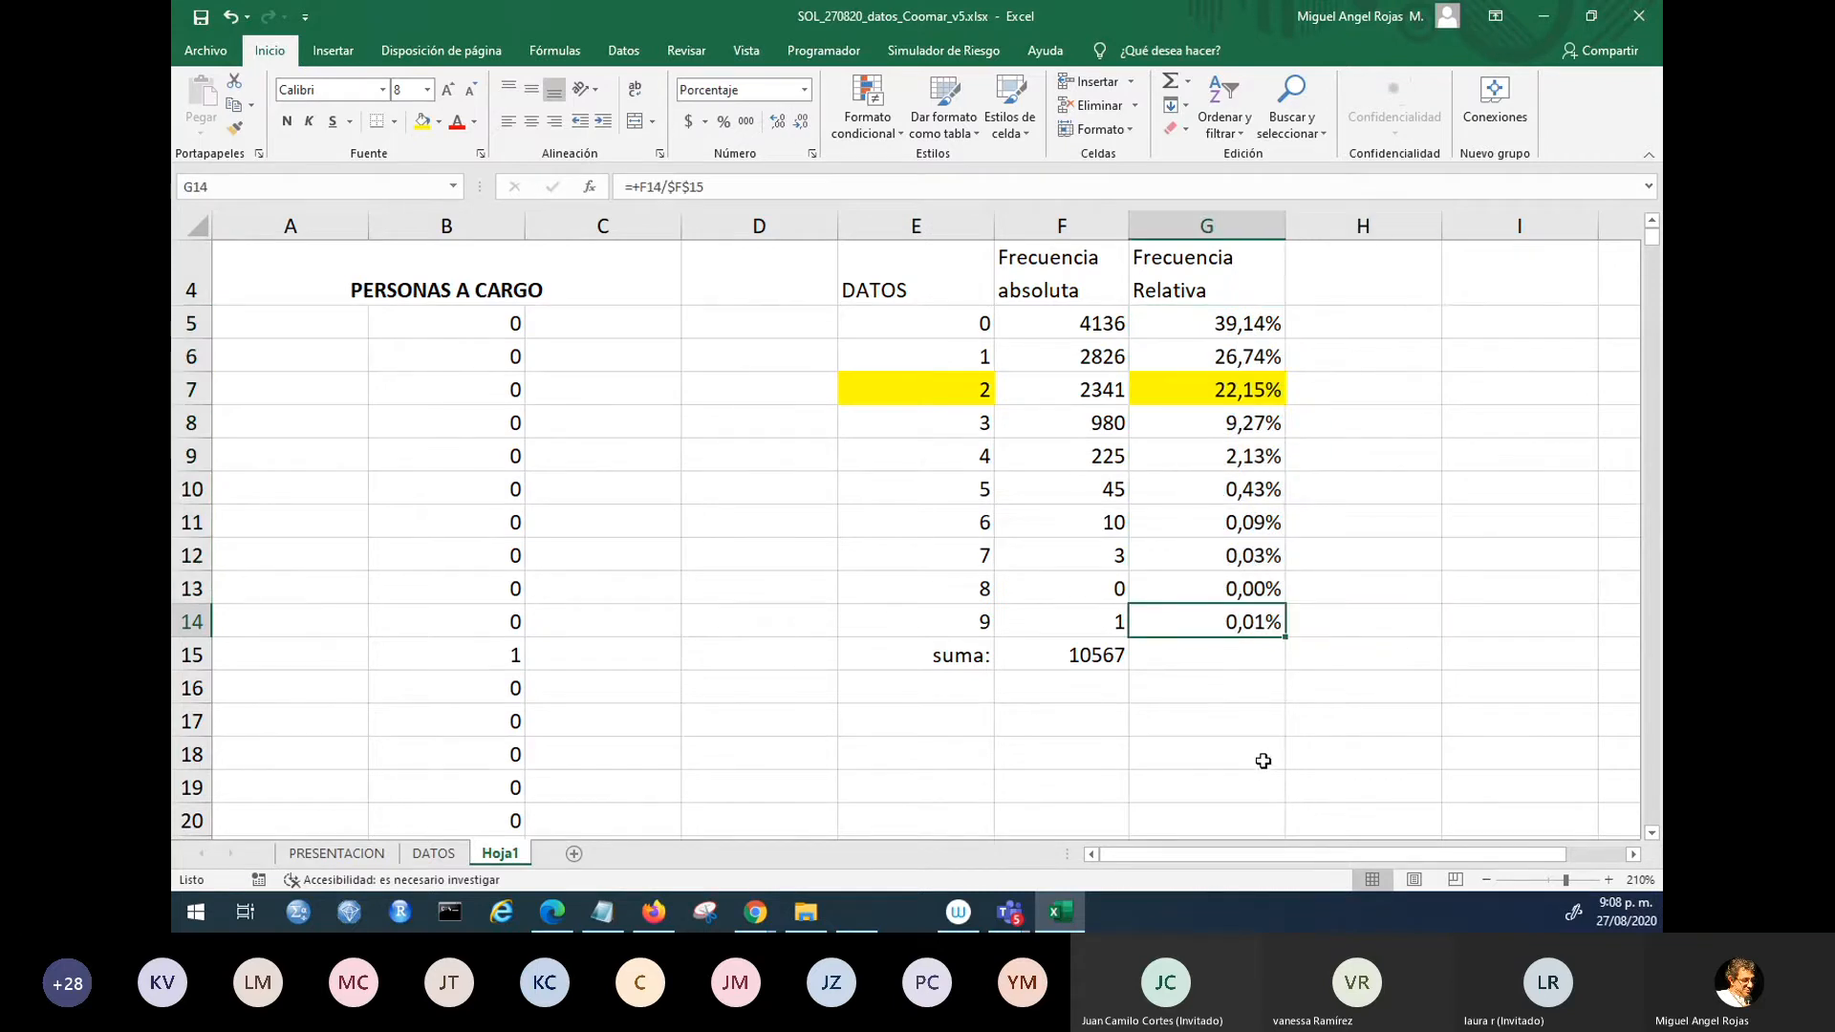
click(421, 122)
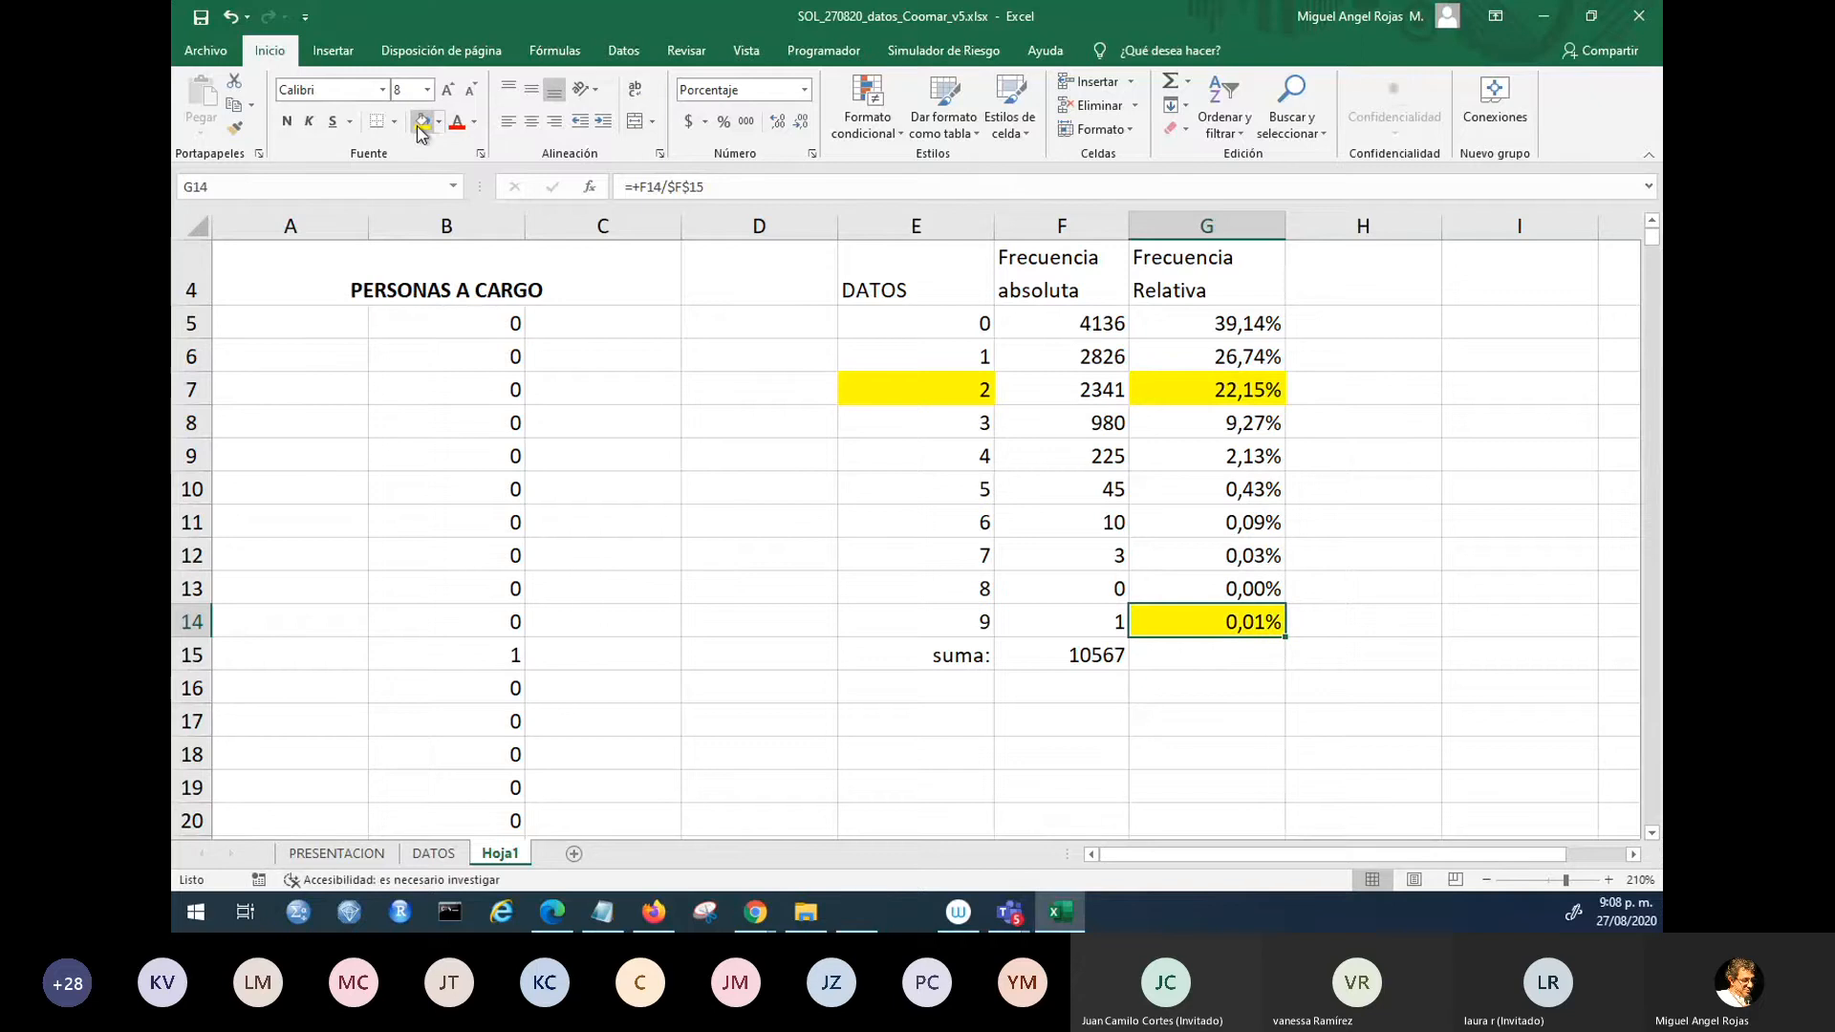
click(933, 622)
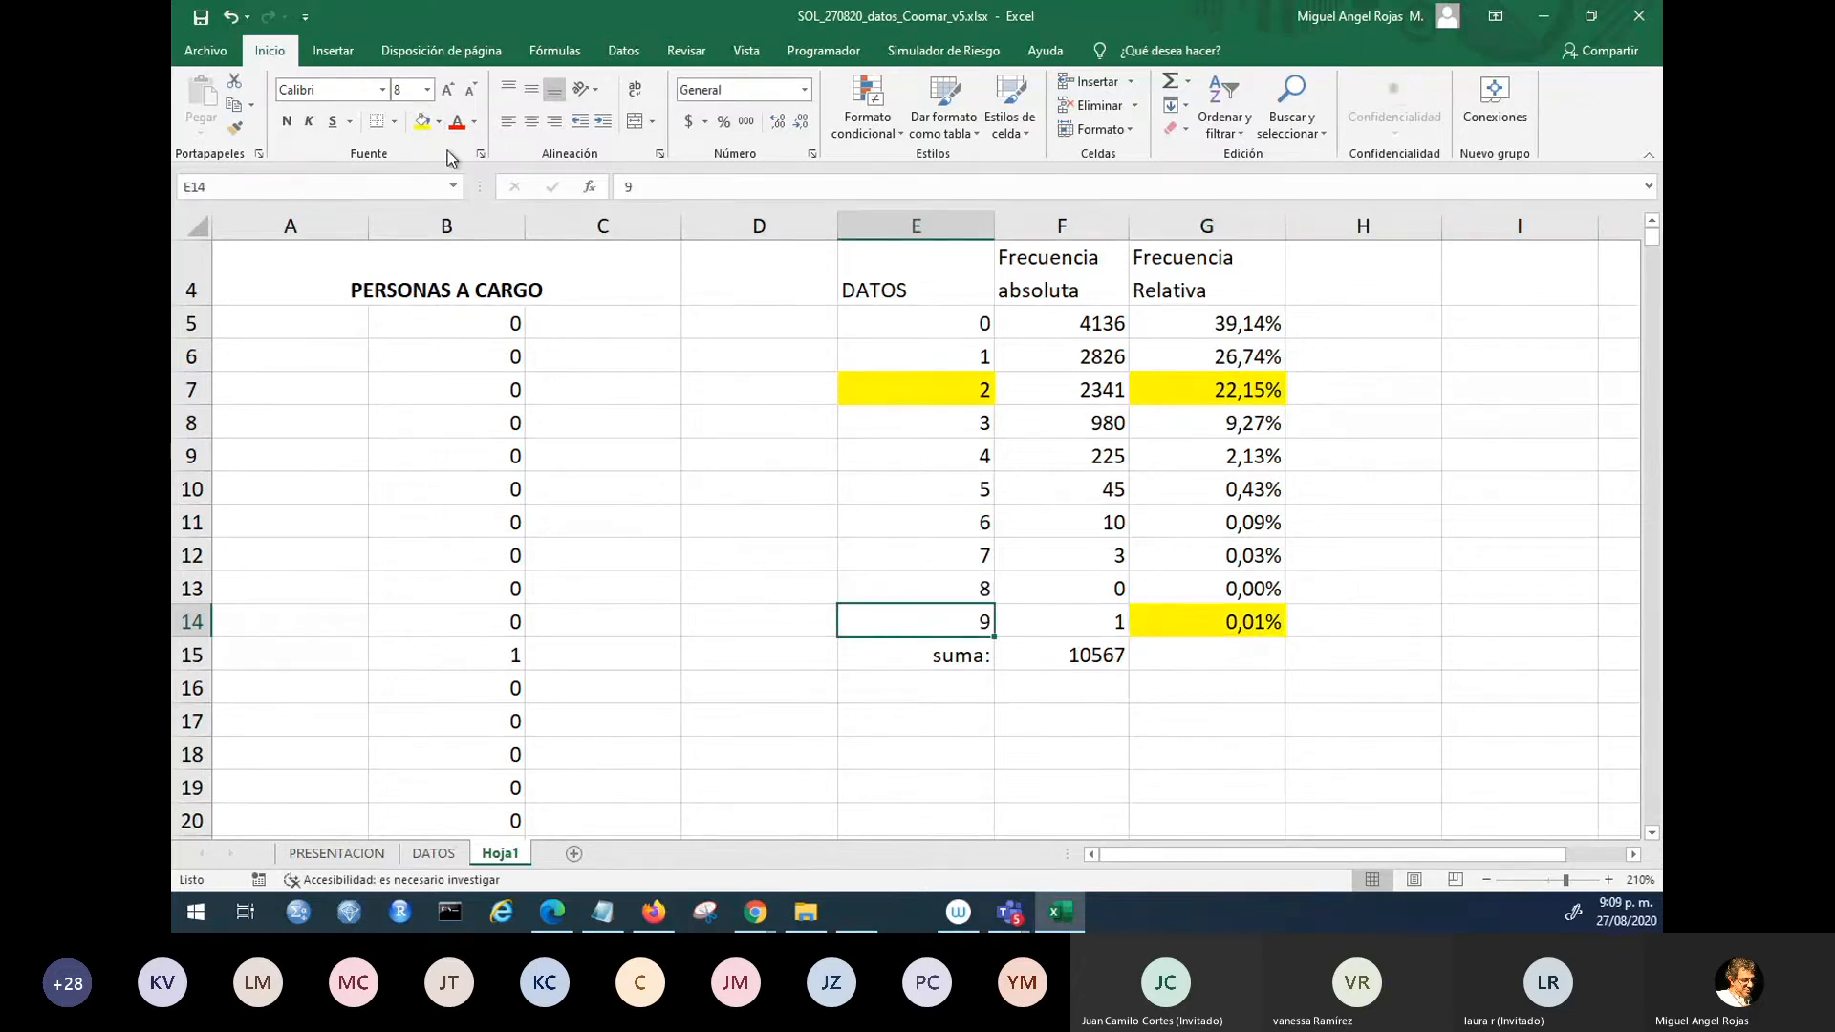
click(422, 122)
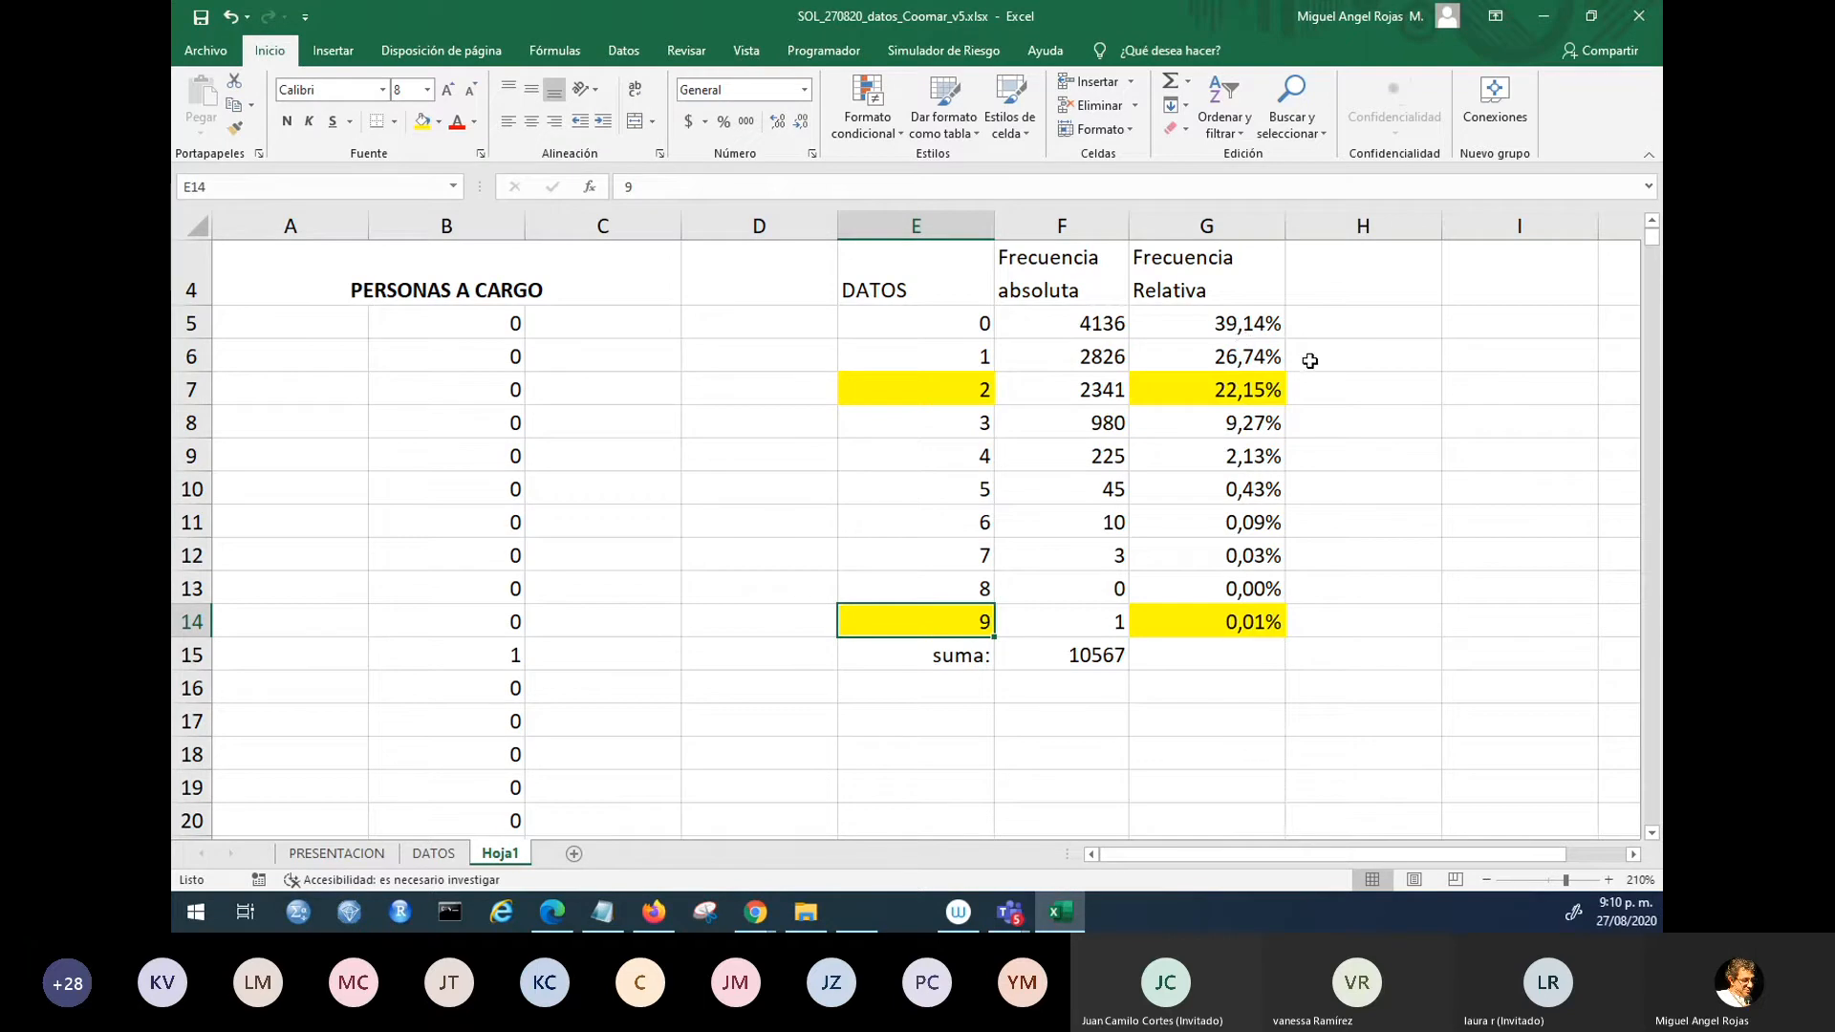
- Inspect the relative frequency formula in G5 and the cells it refers to
click(1234, 327)
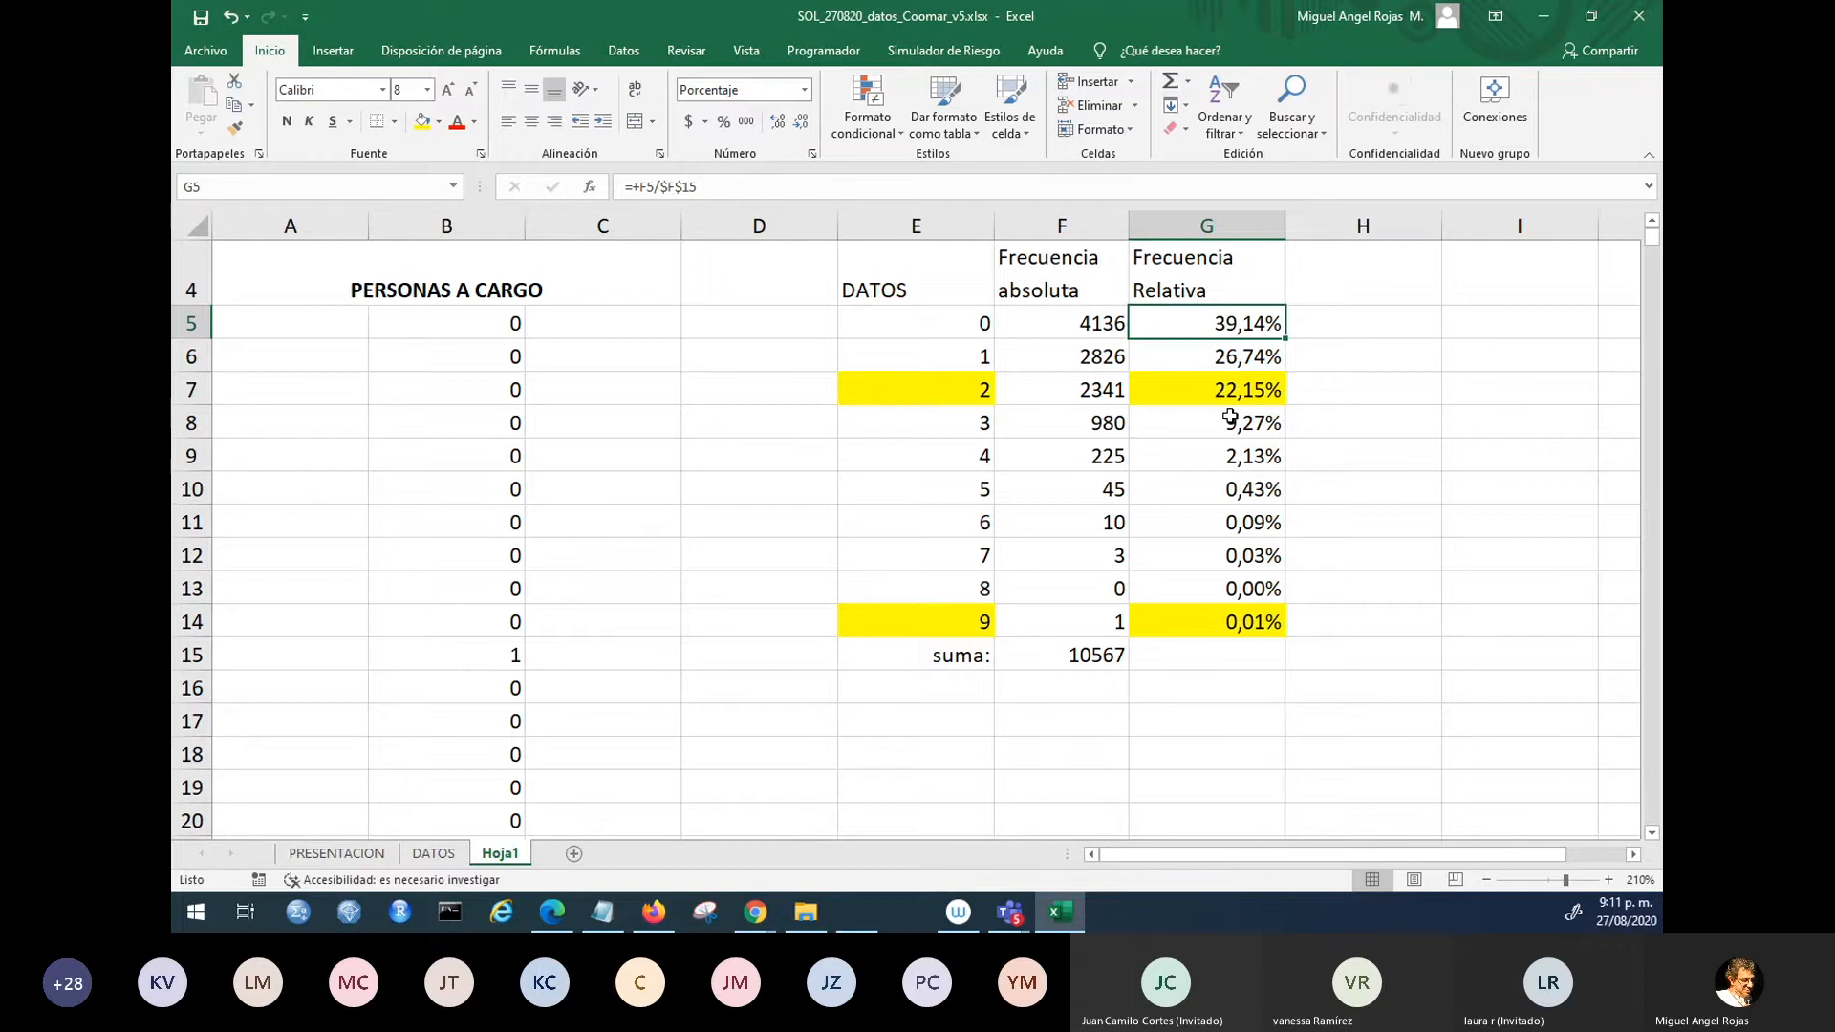
key(F2)
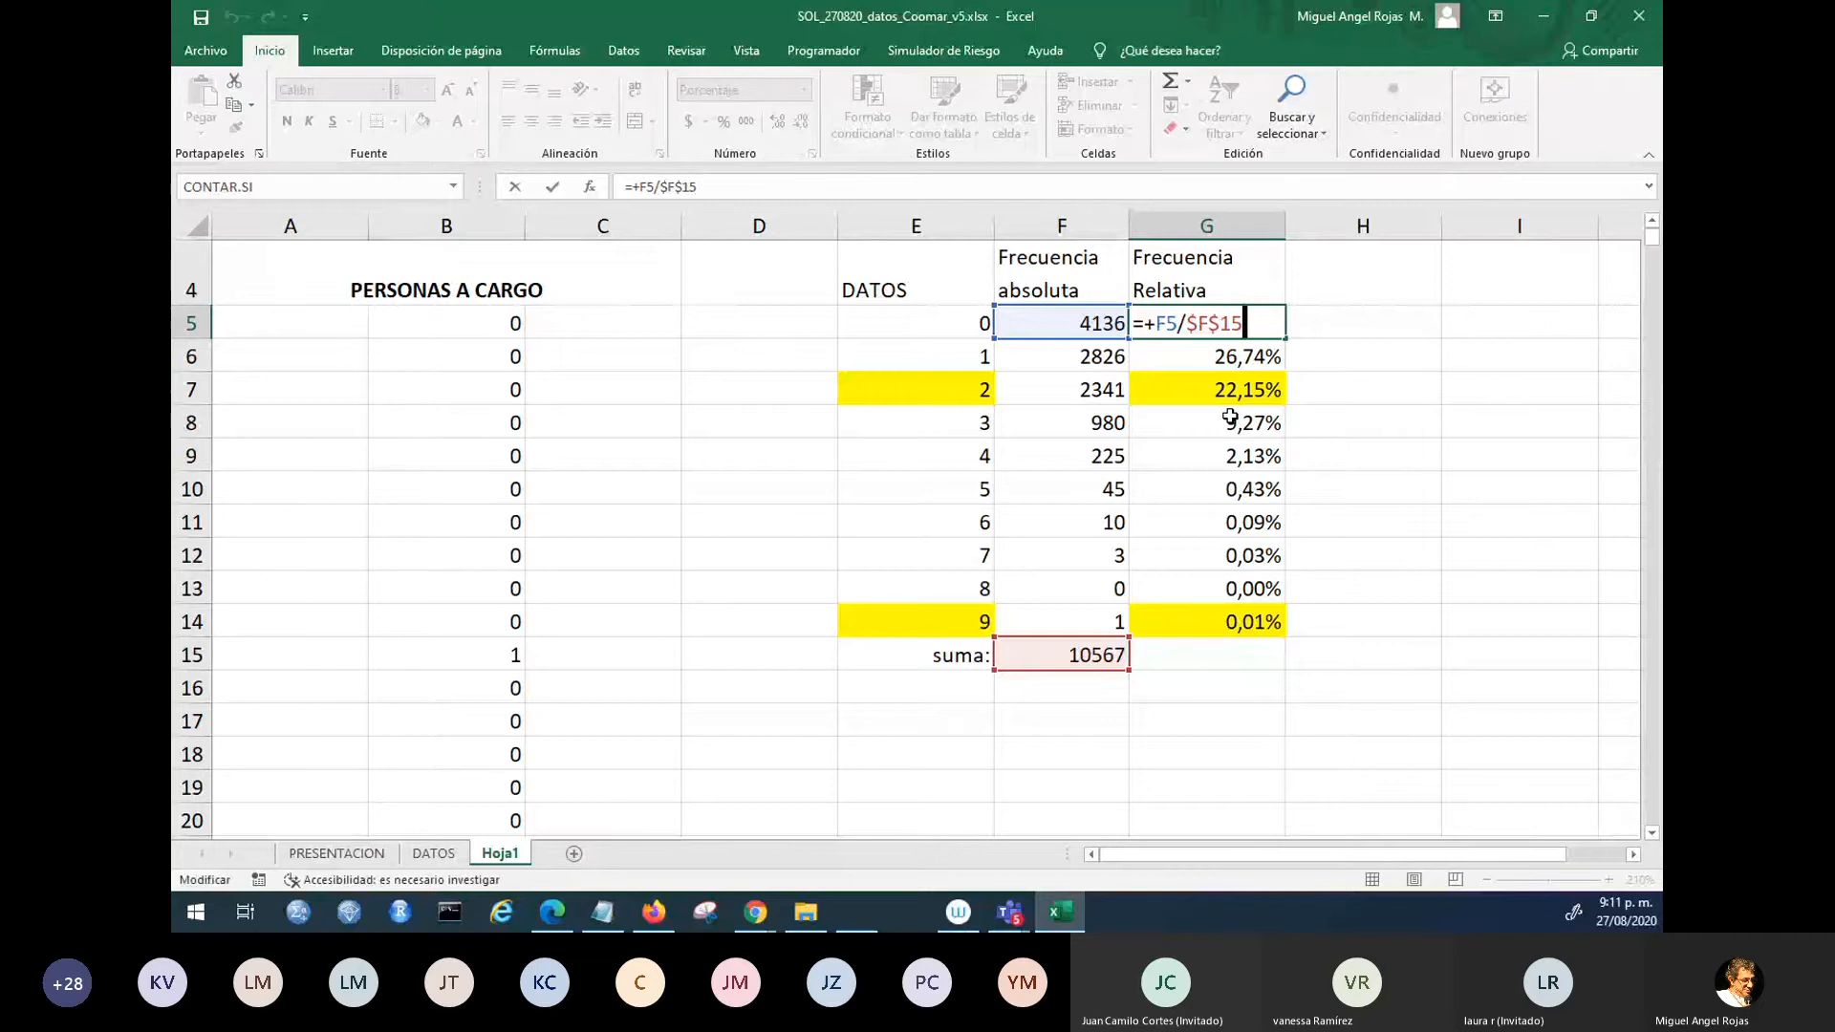
click(821, 463)
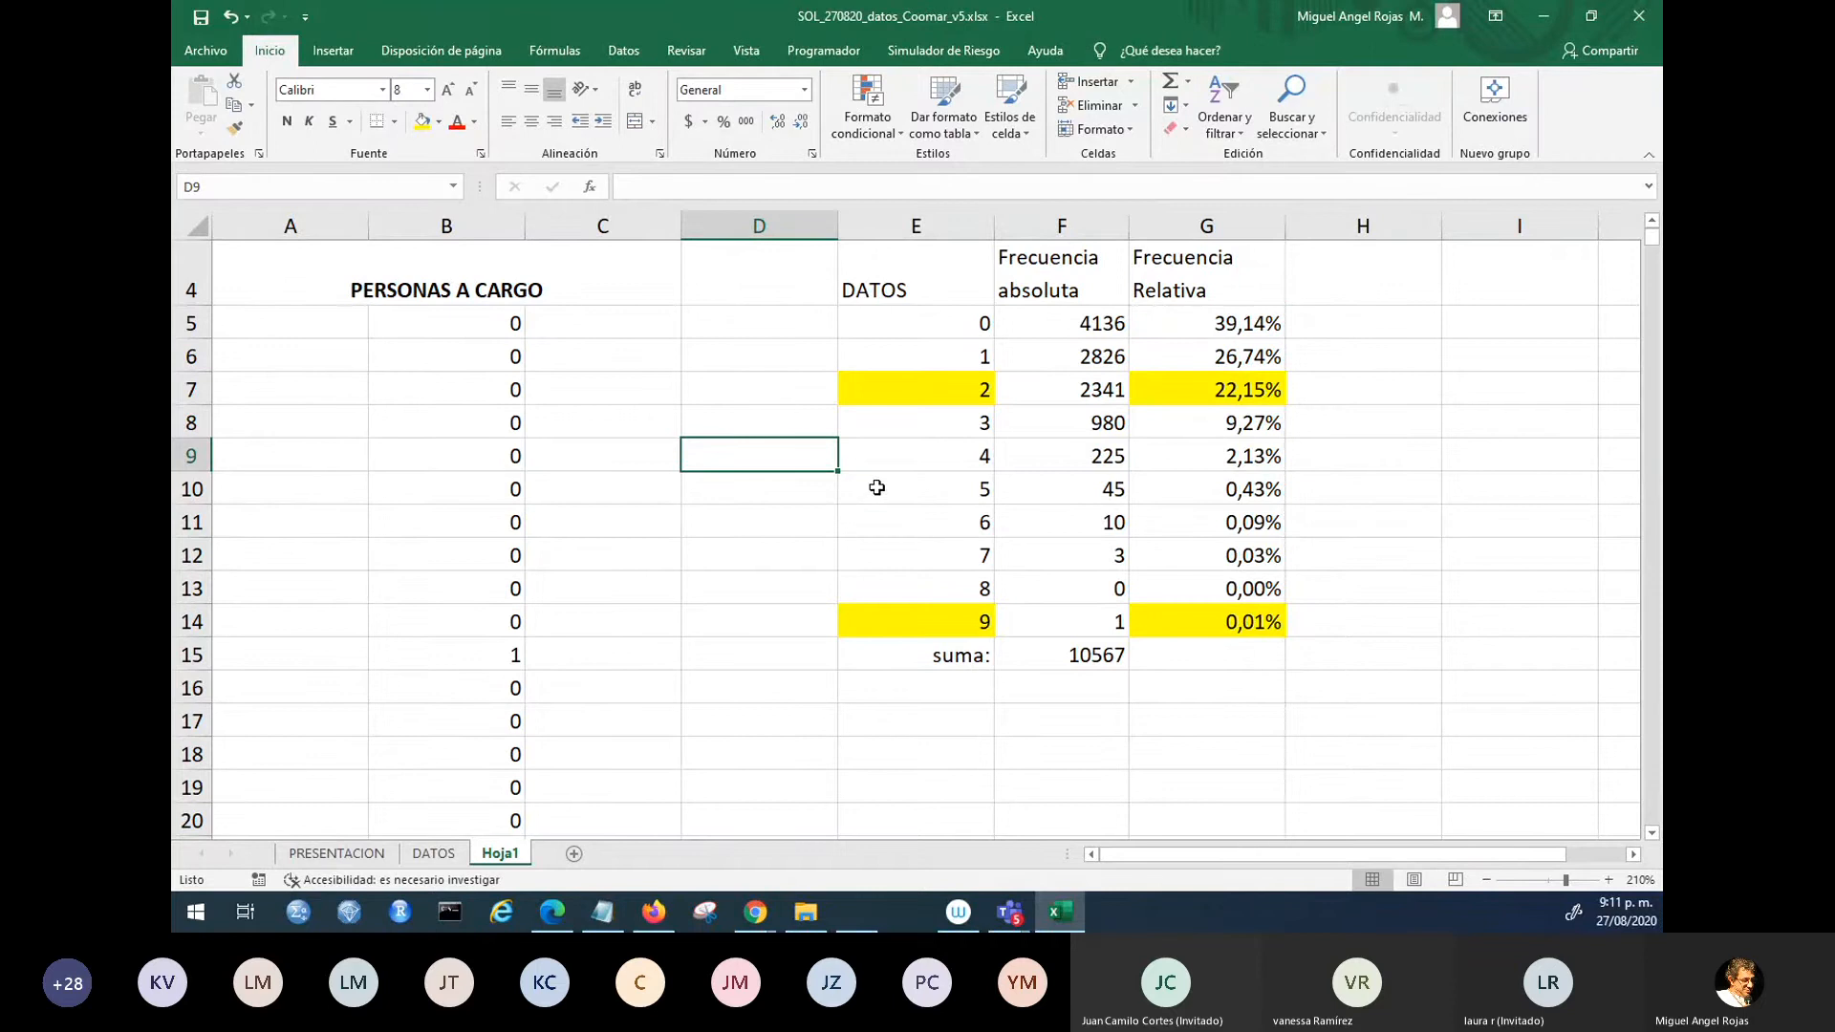
- Copy the sum formula from F15 to G15 to total the relative frequencies, and format the total as a percentage
click(1239, 659)
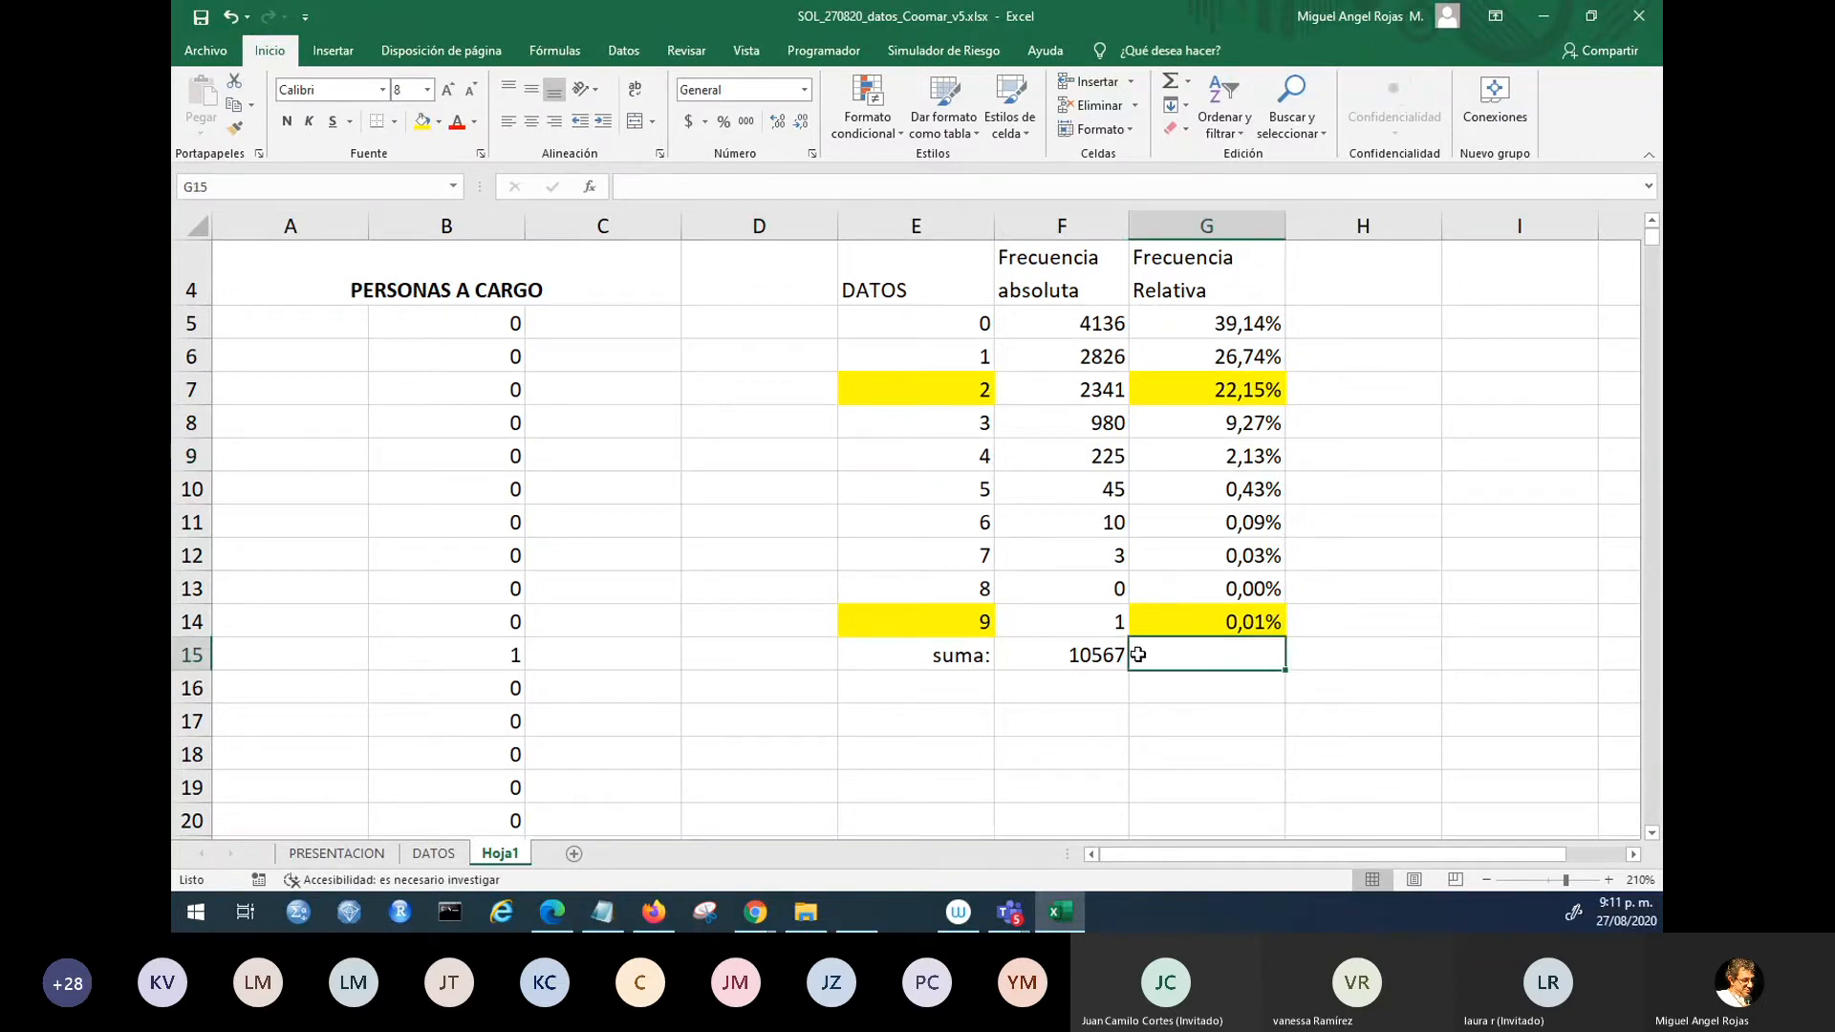
click(1108, 648)
key(ctrl+c)
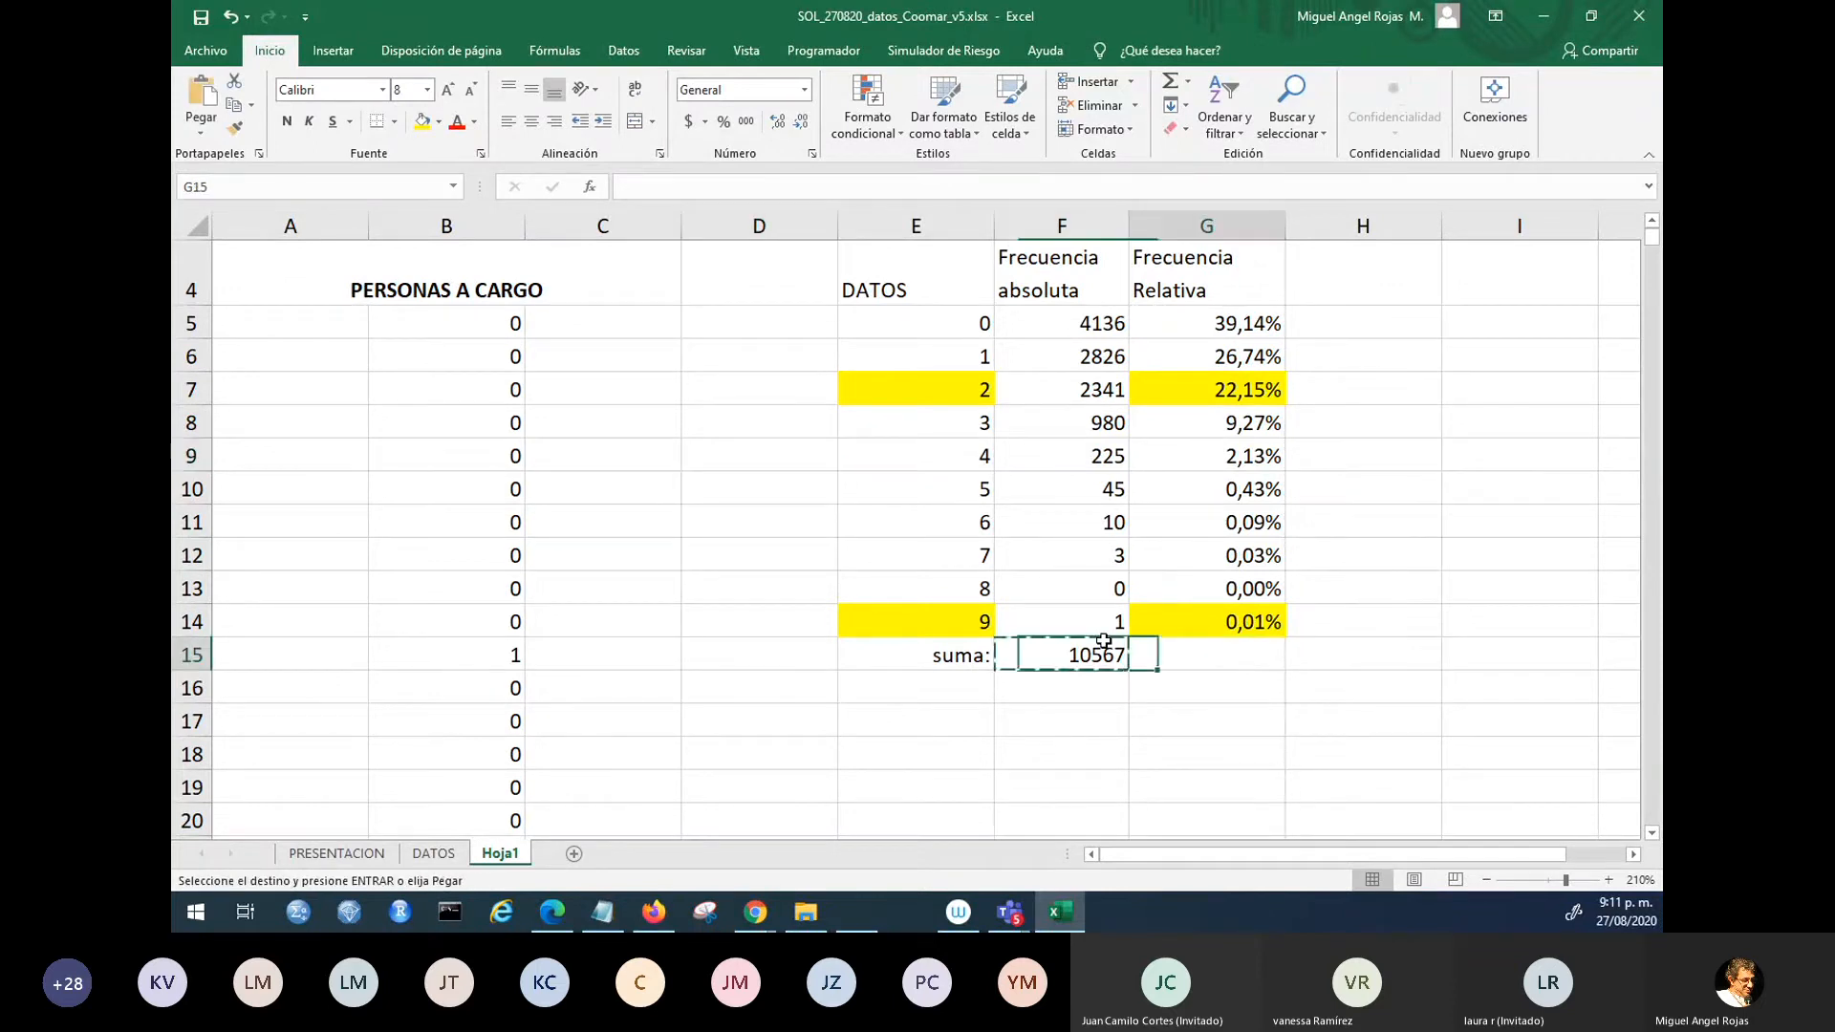
key(Right)
key(Return)
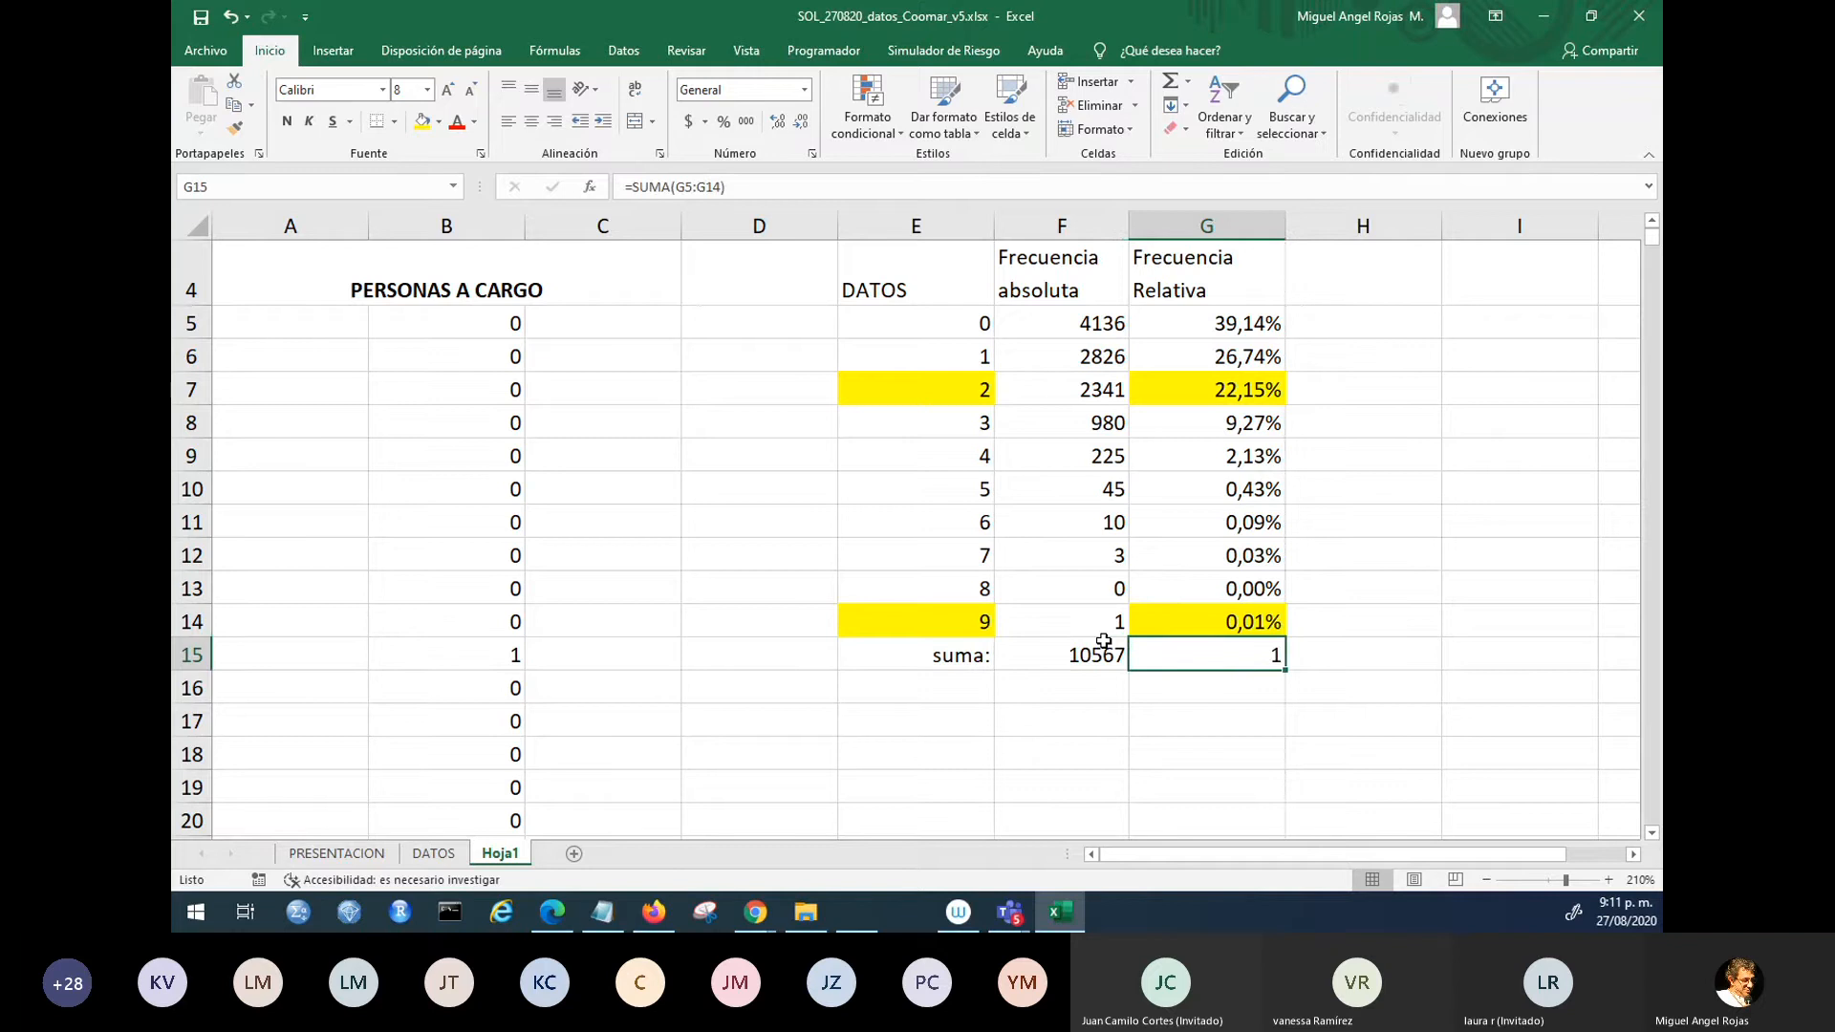
click(725, 121)
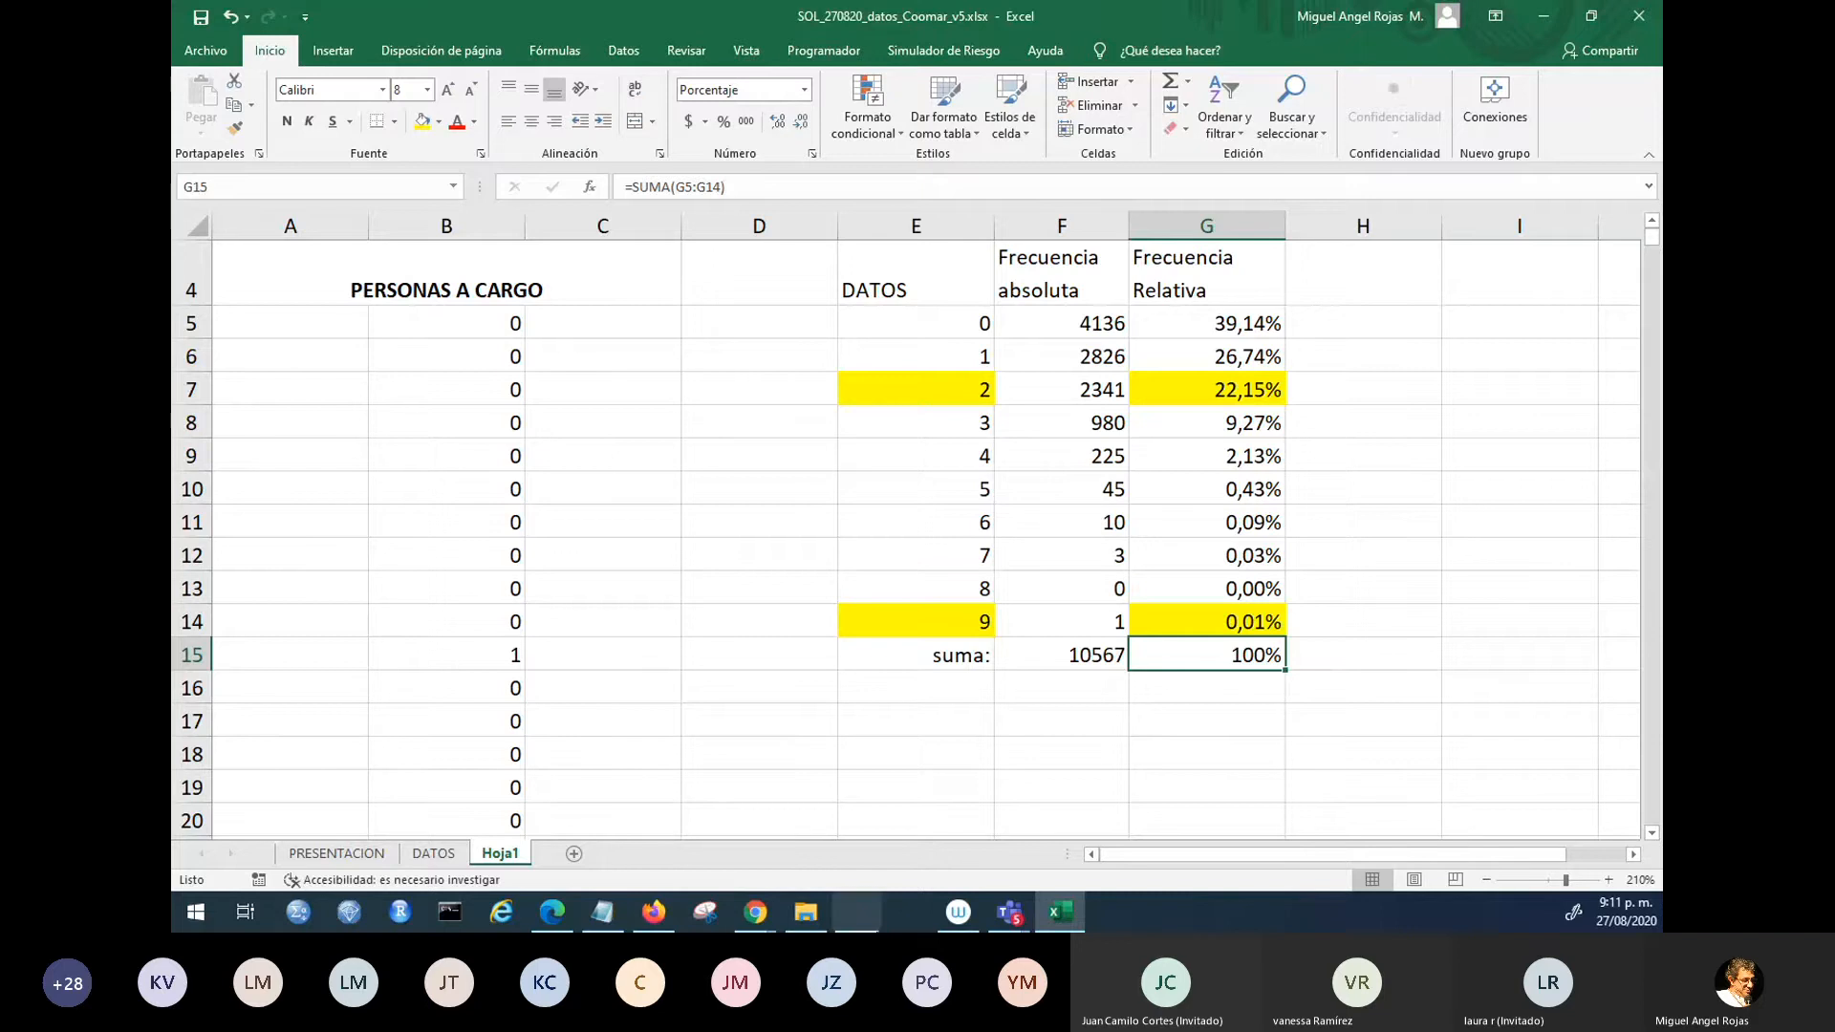
click(1233, 798)
- Remove the fill colour from the frequency table cells E6:G15
drag(1194, 329, 1211, 633)
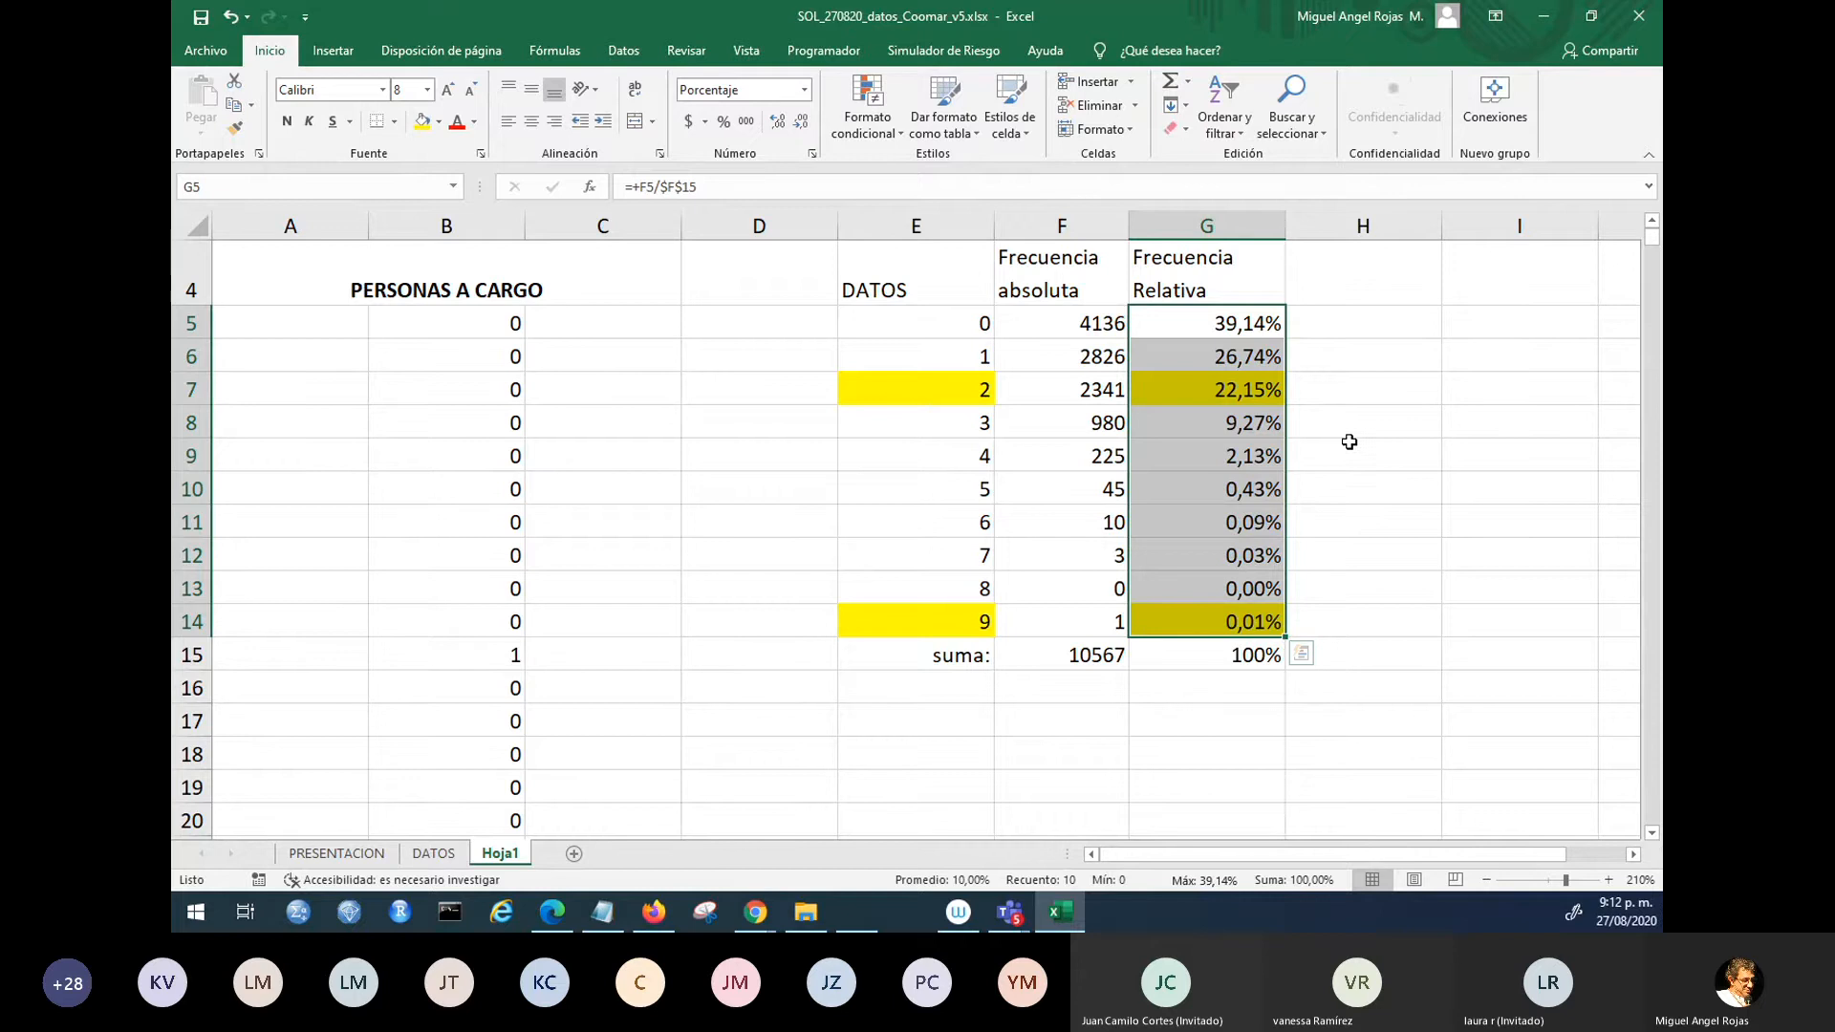
click(1314, 292)
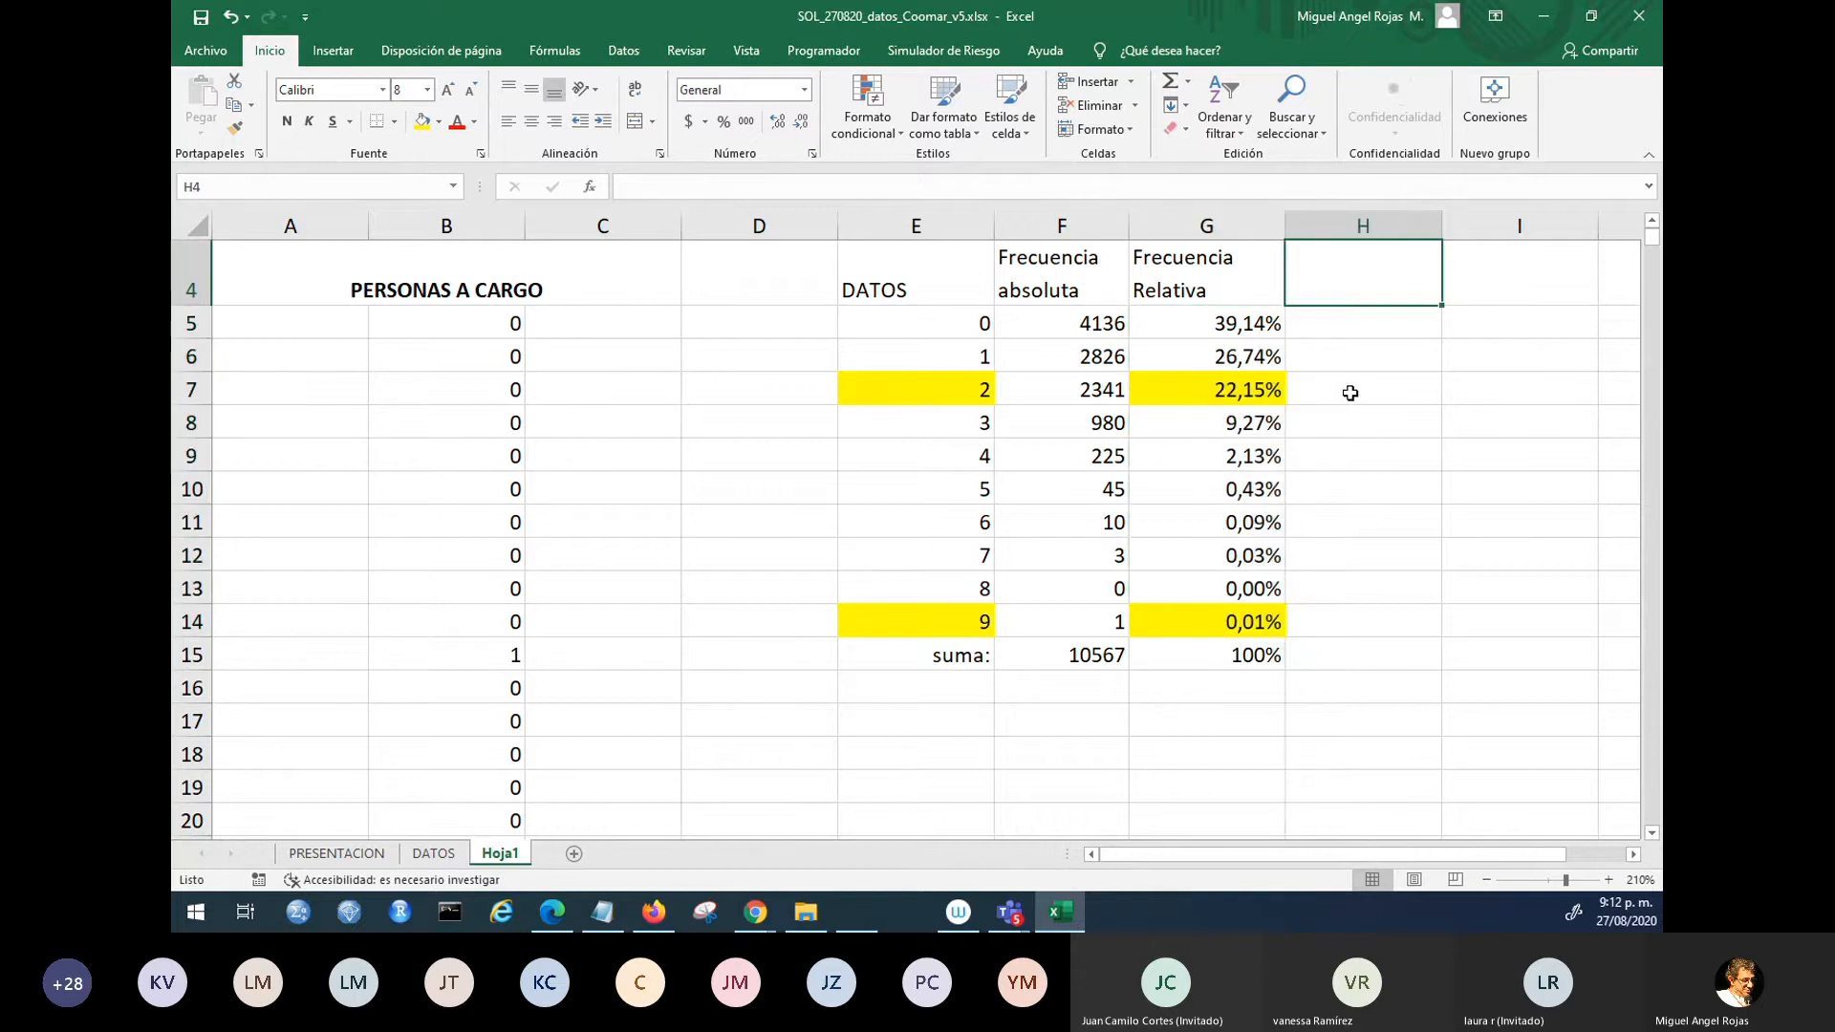
drag(930, 350, 1203, 656)
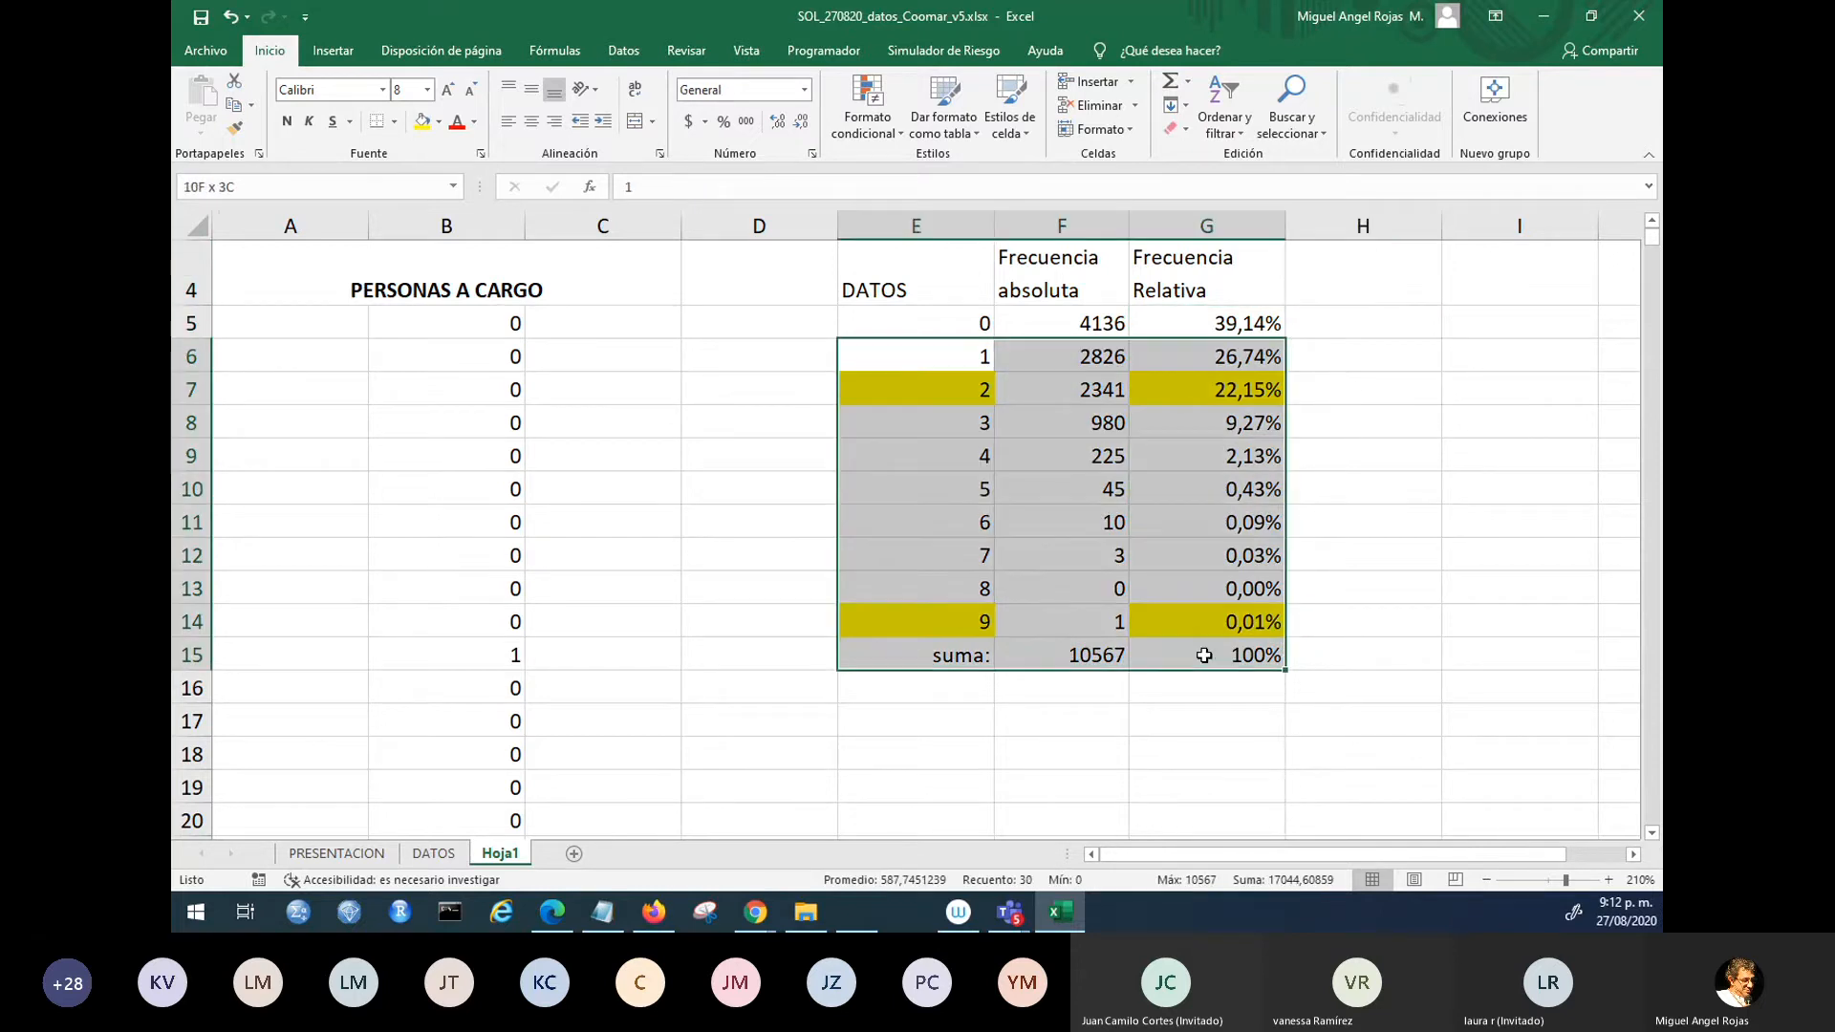
click(438, 121)
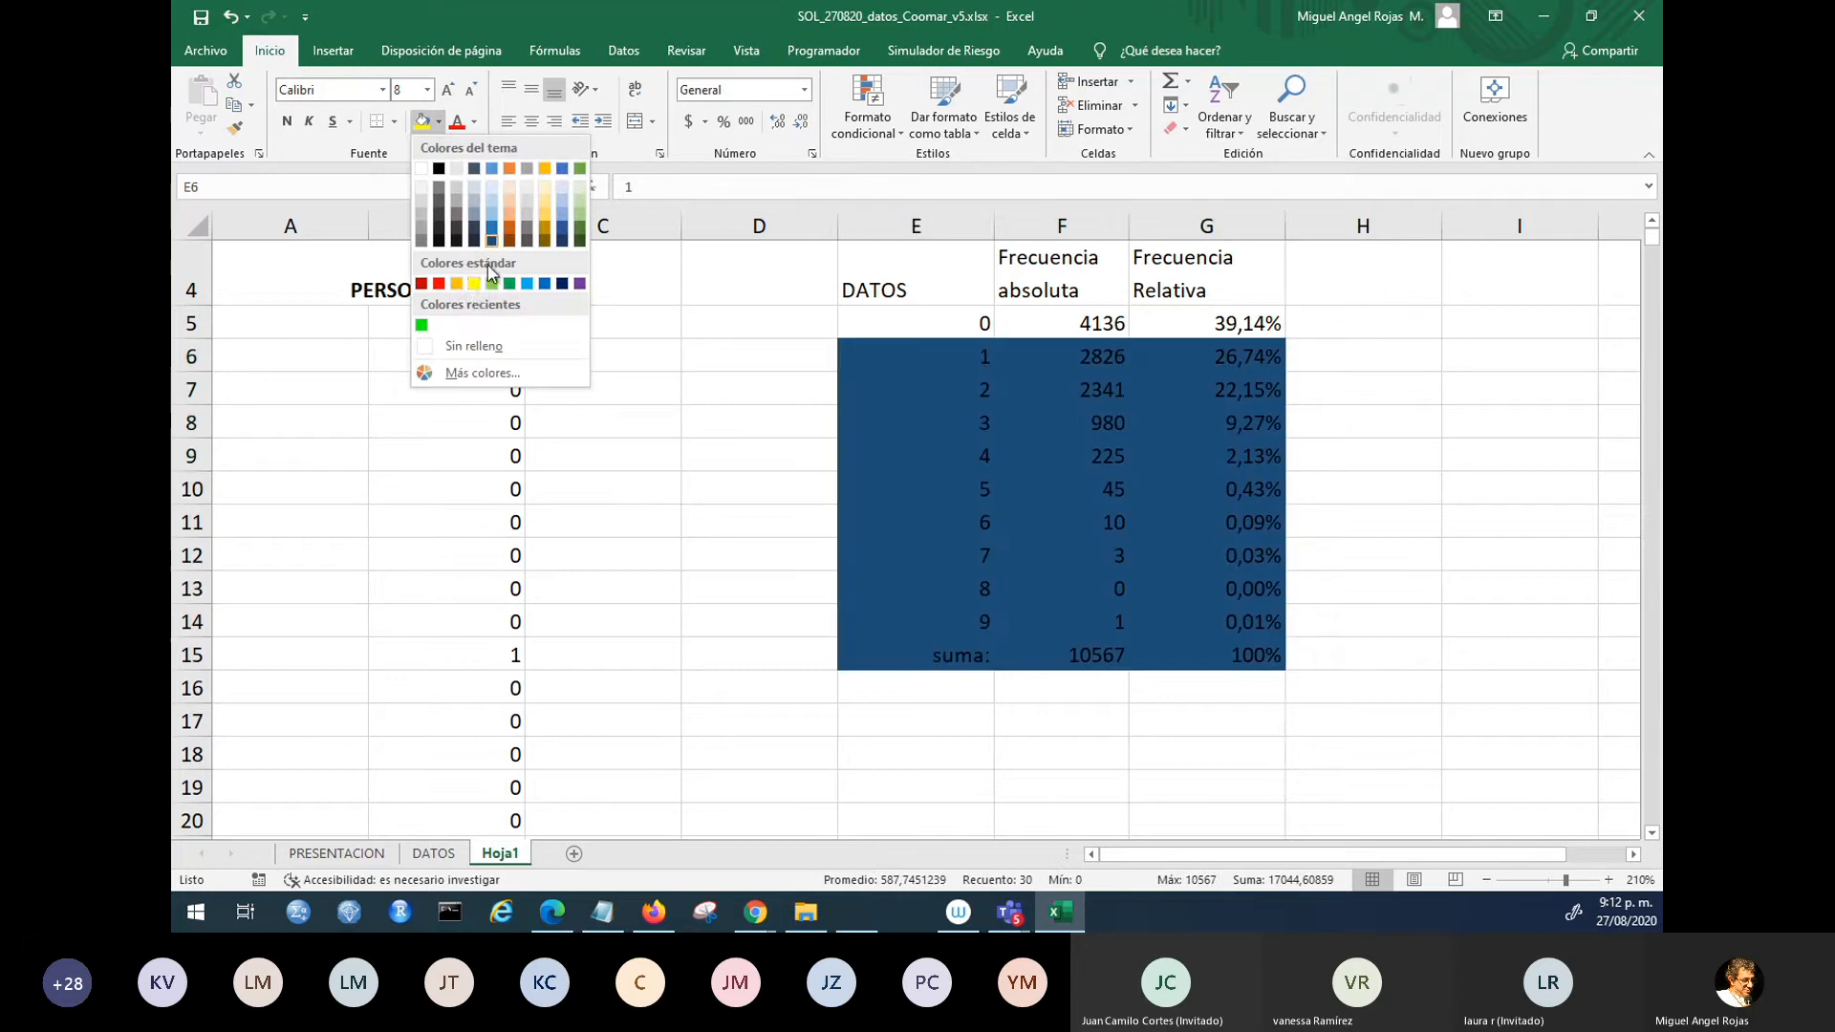
click(474, 346)
click(1354, 391)
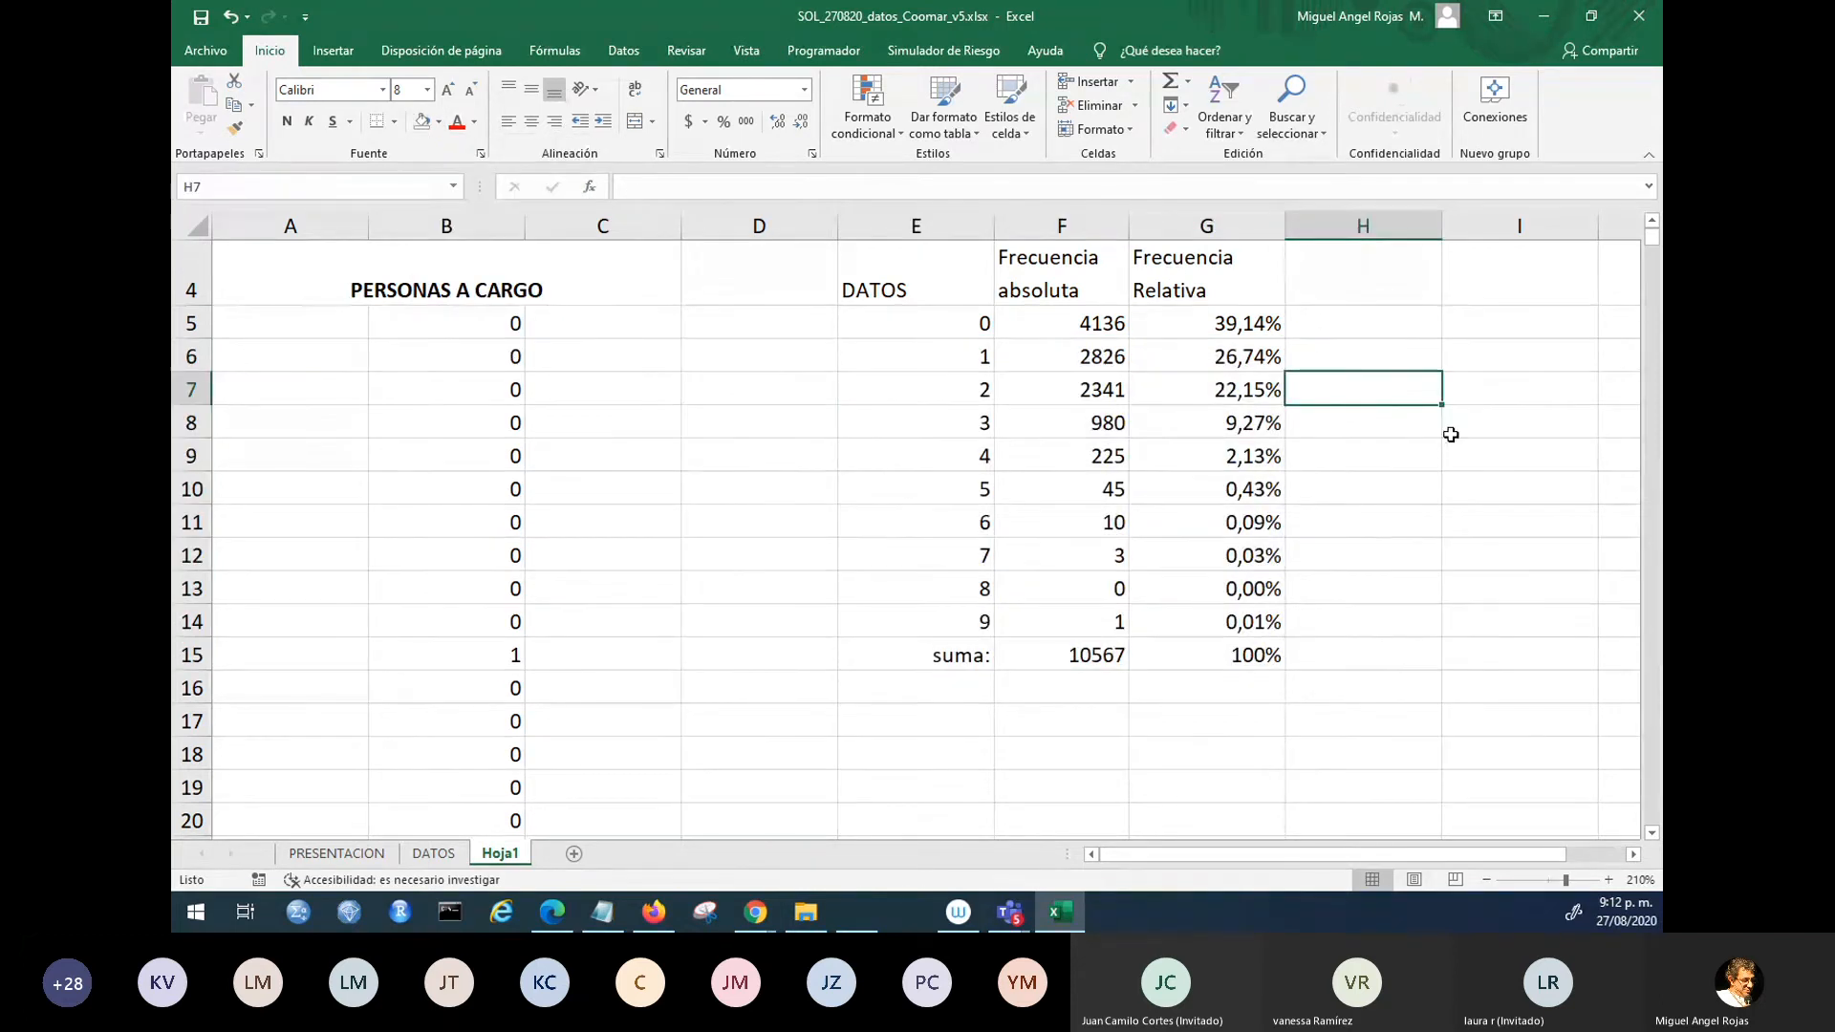
- Review the DATOS, Frecuencia absoluta and Frecuencia Relativa columns of the table and the empty header cells beside them
click(945, 275)
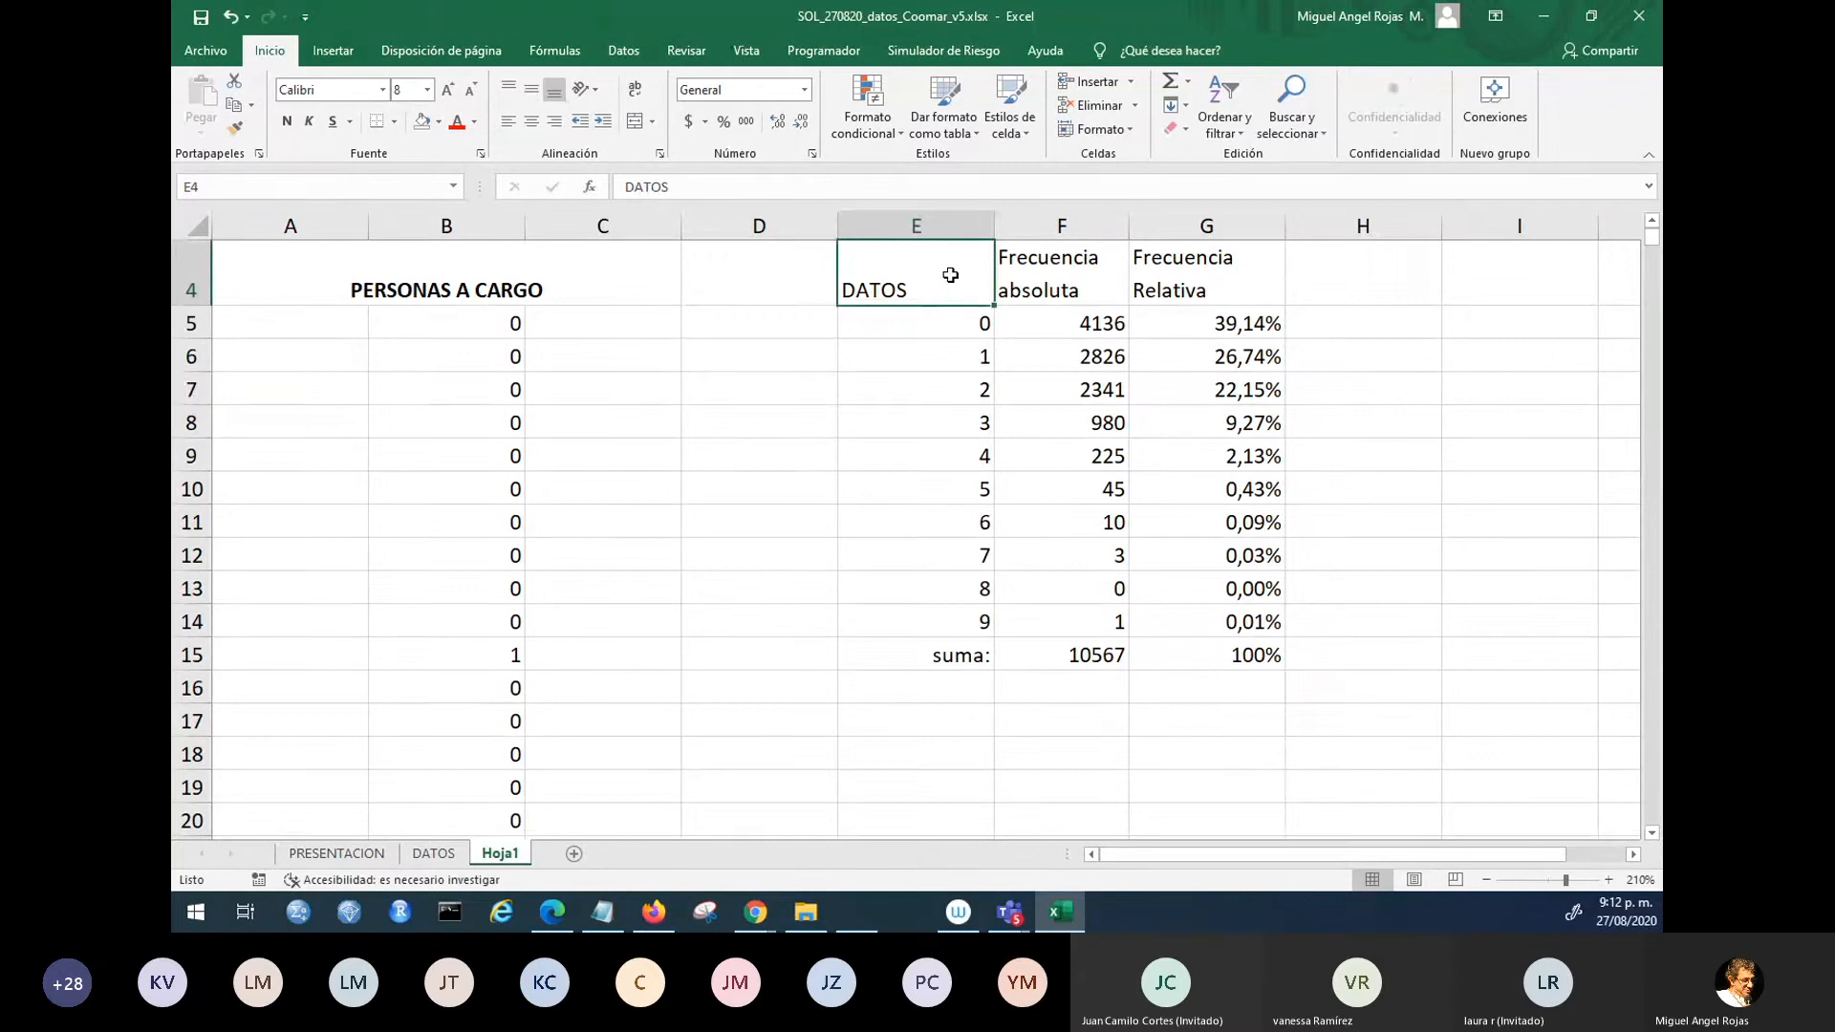
scroll(952, 380, up, 1)
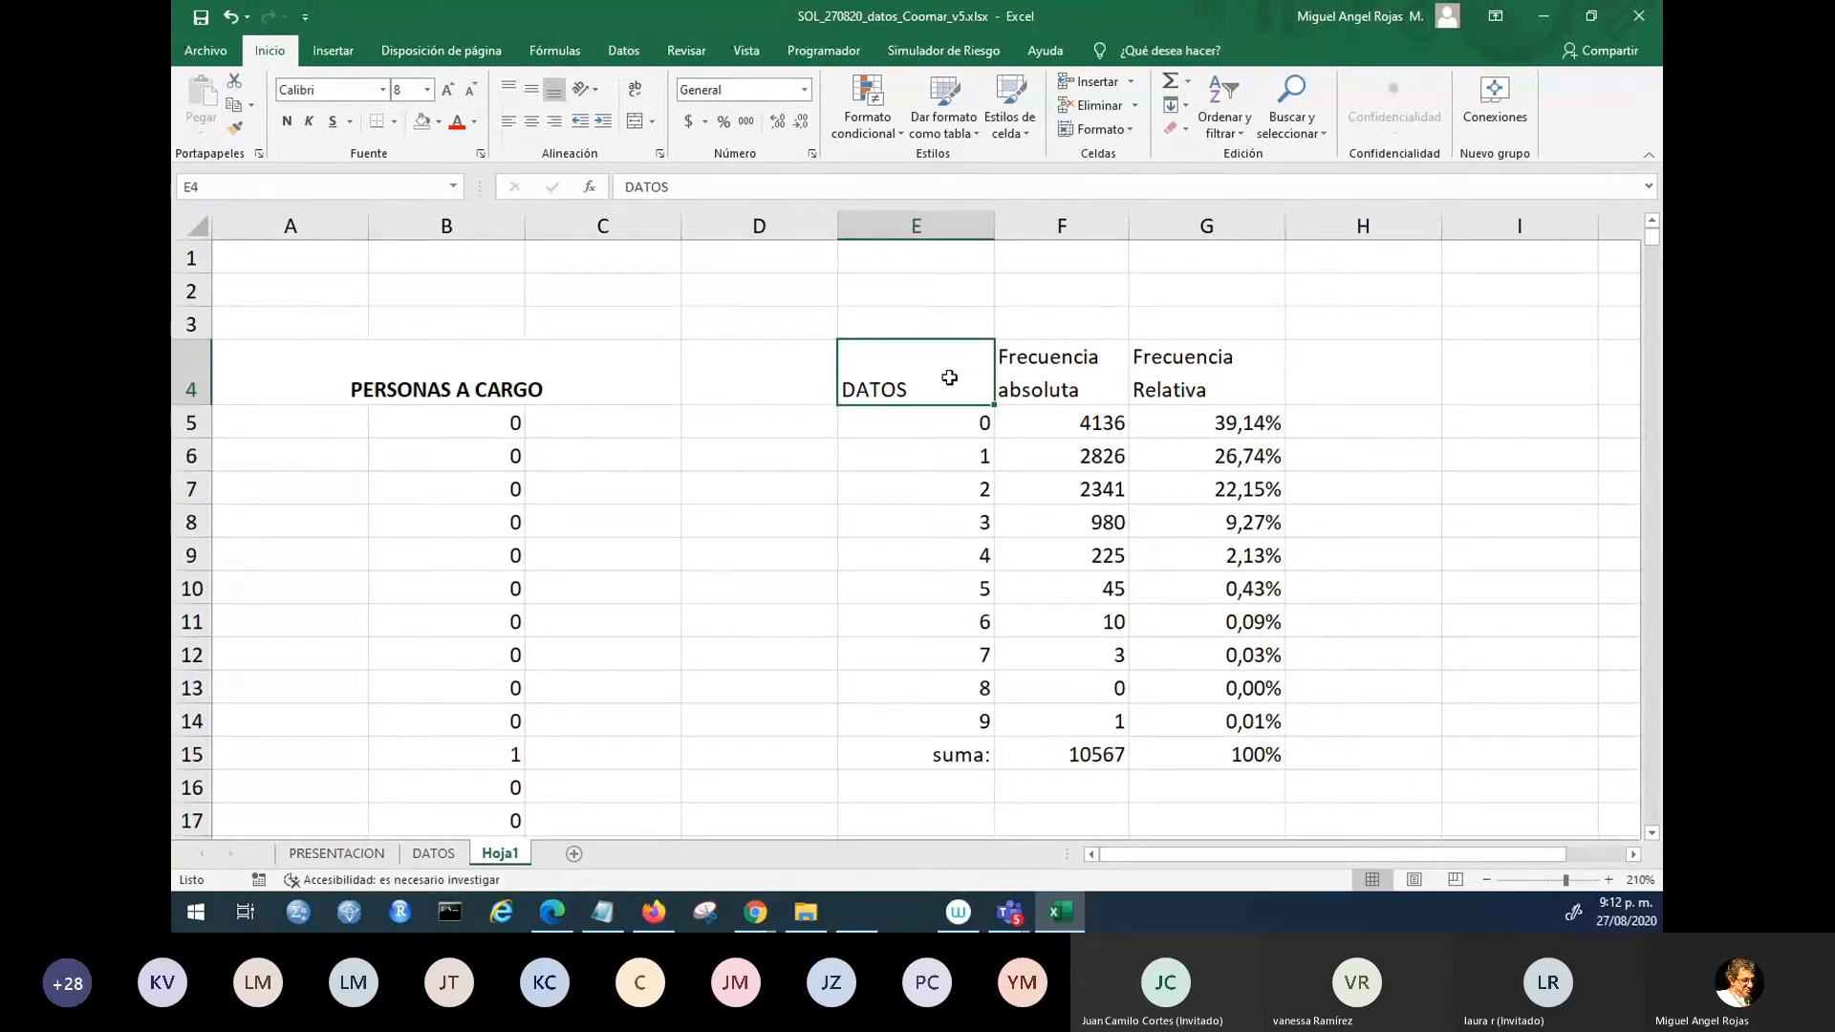
drag(935, 364, 918, 729)
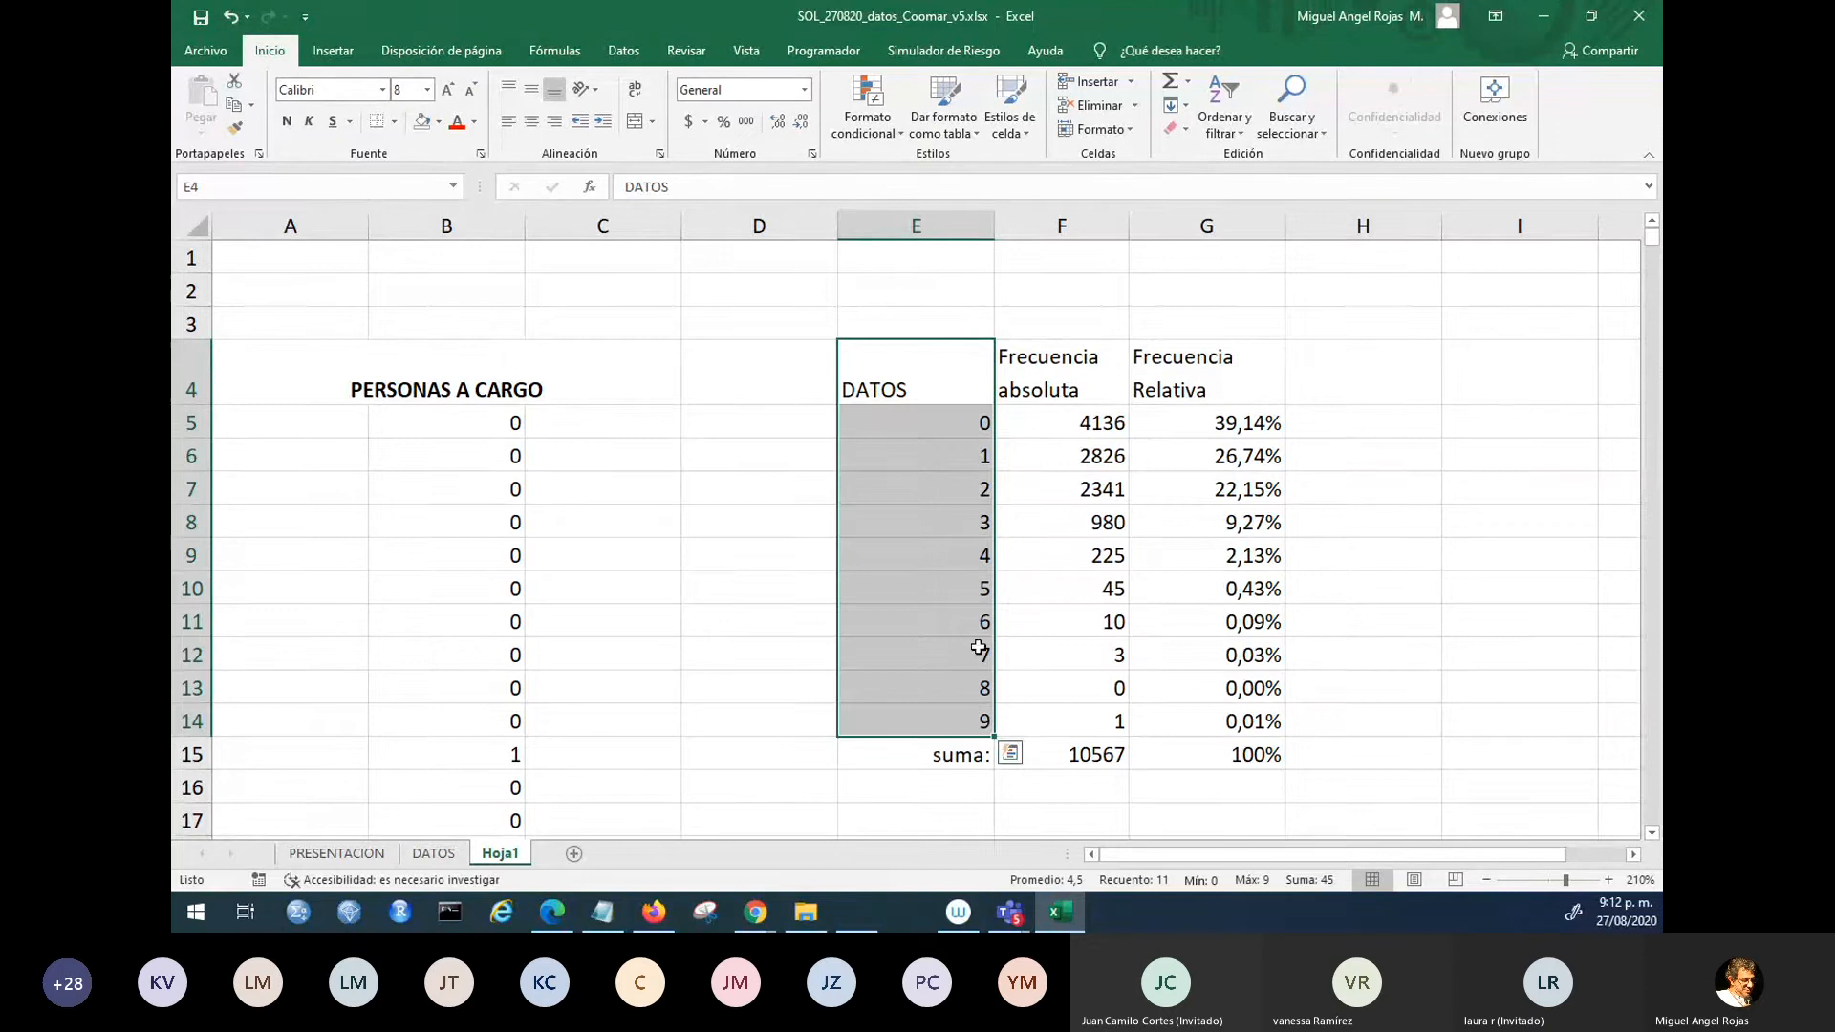
drag(1067, 358, 1073, 715)
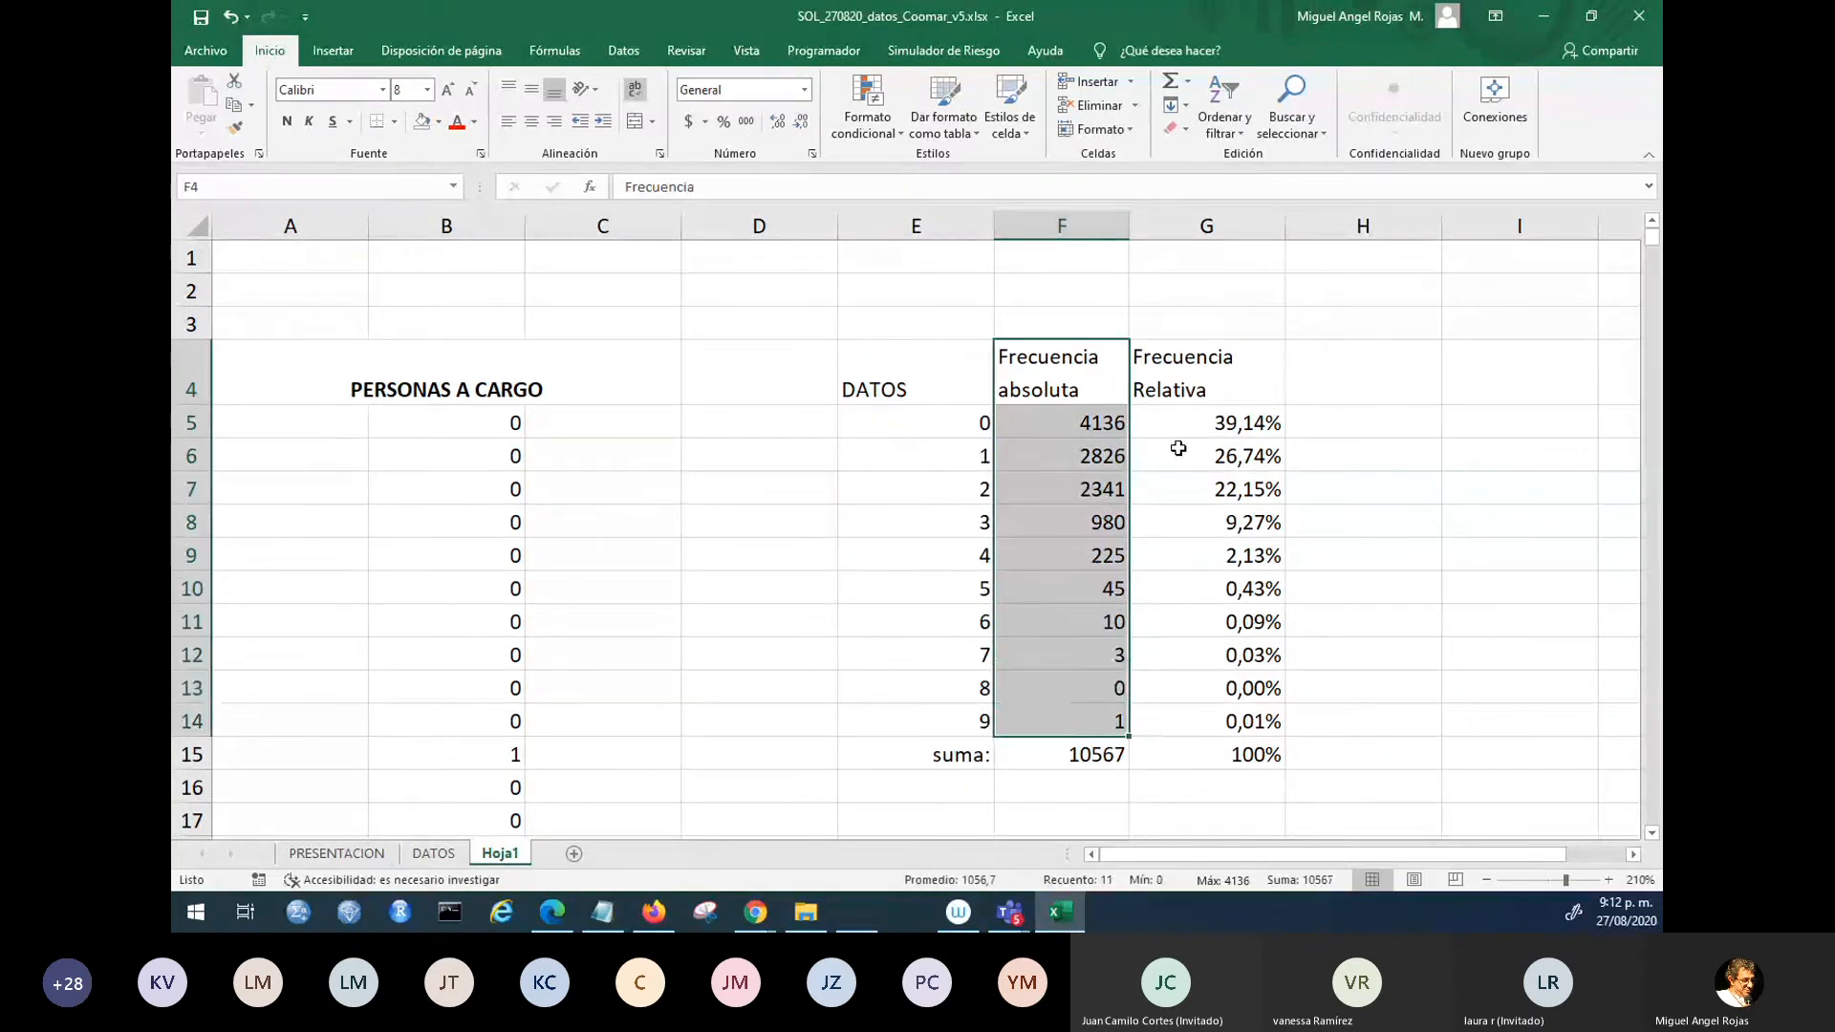
click(1196, 368)
drag(1196, 368, 1206, 707)
click(1331, 360)
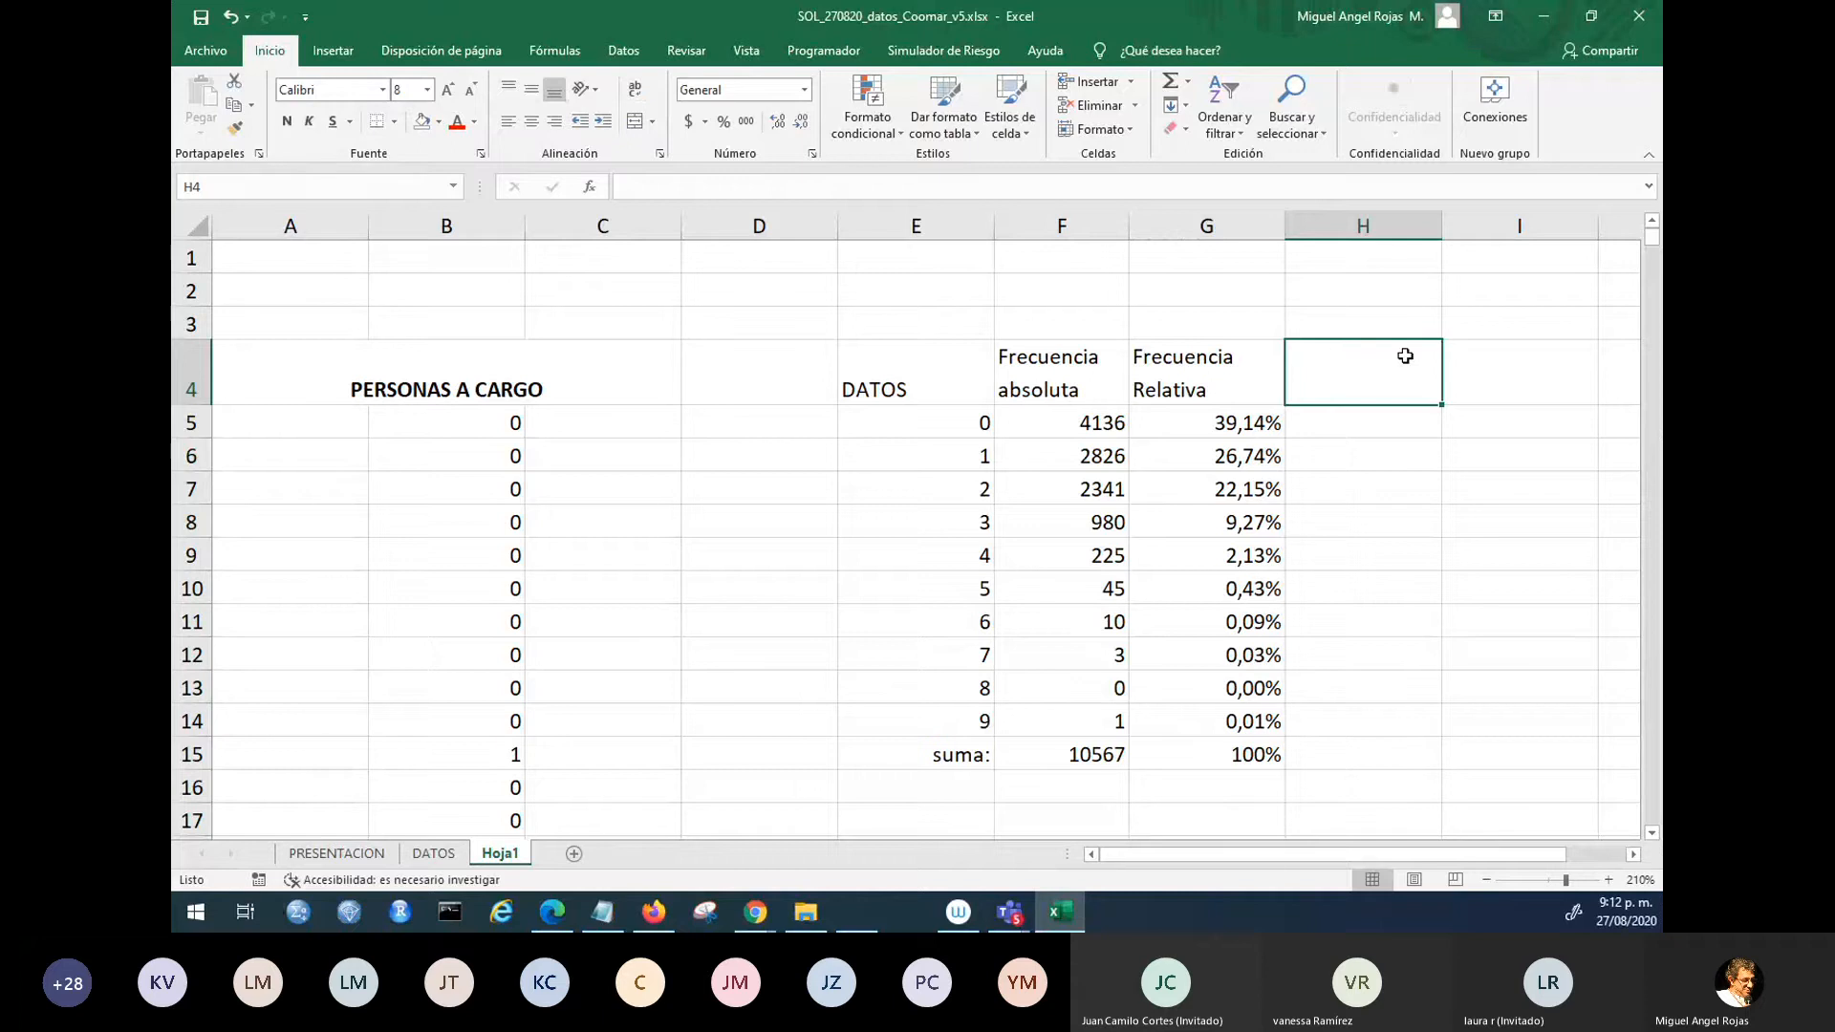
click(1473, 354)
click(1331, 361)
click(1058, 382)
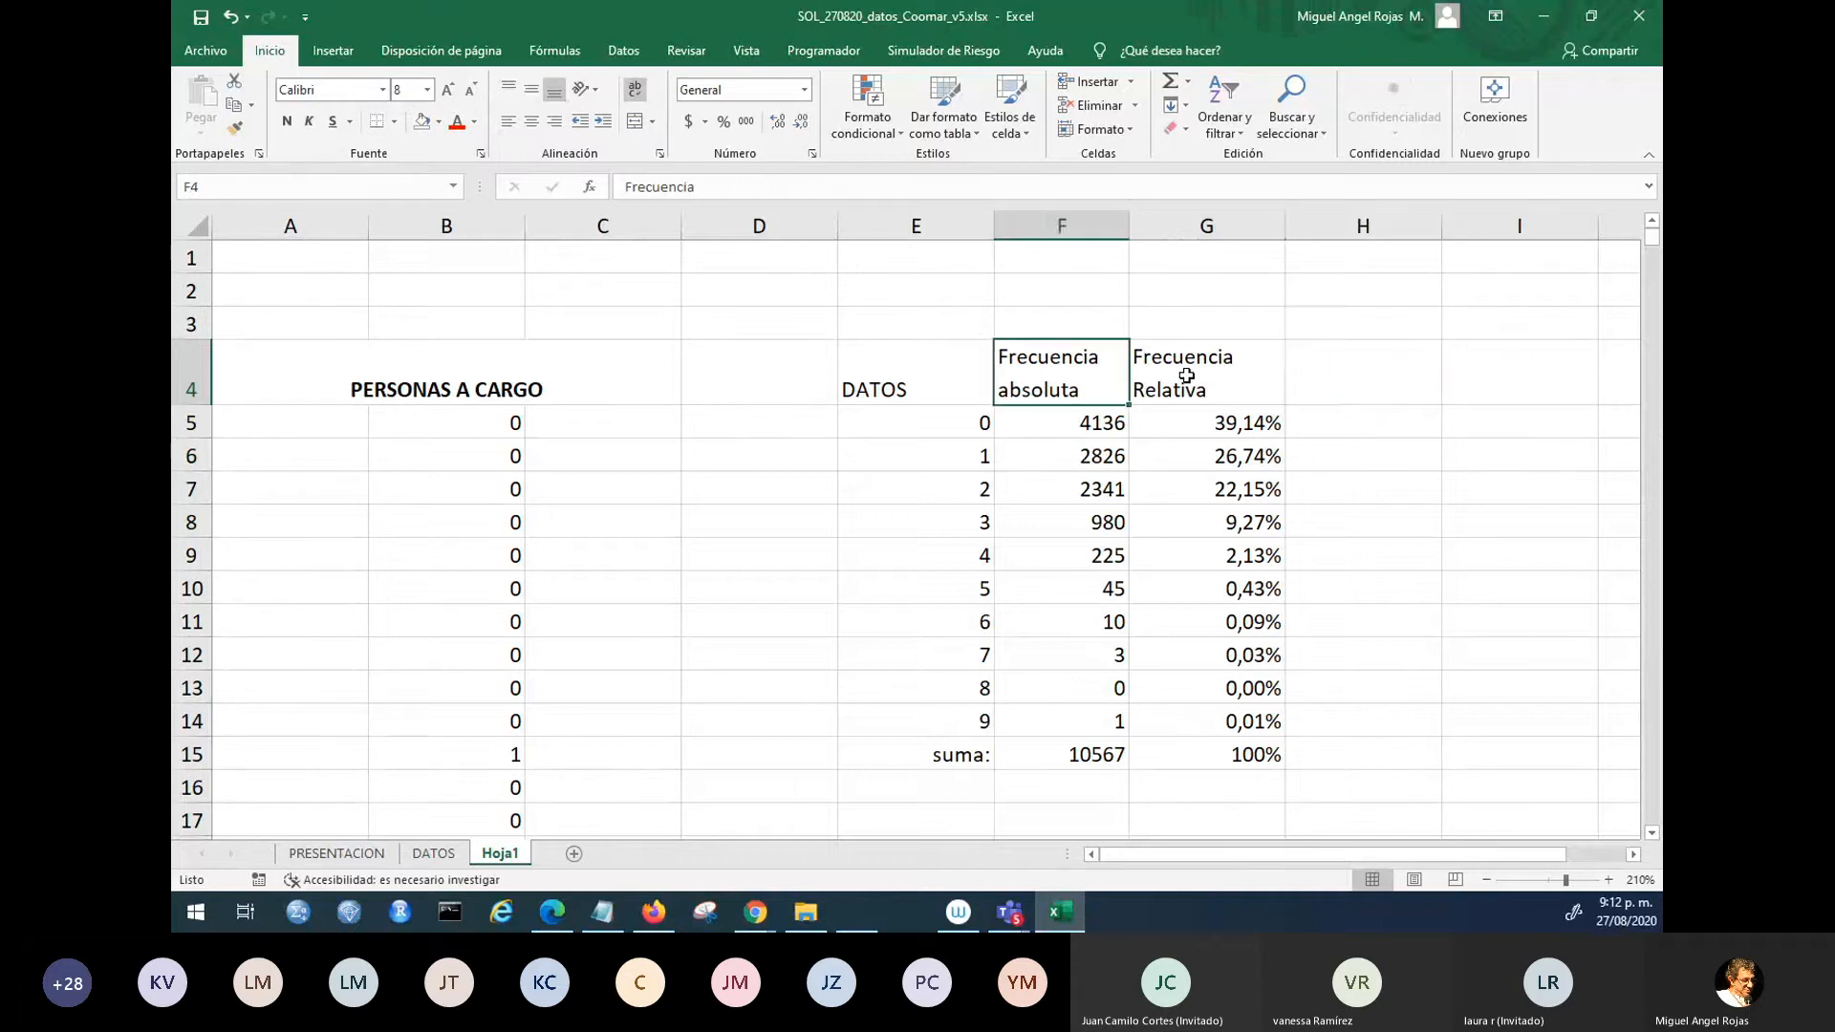
click(1186, 376)
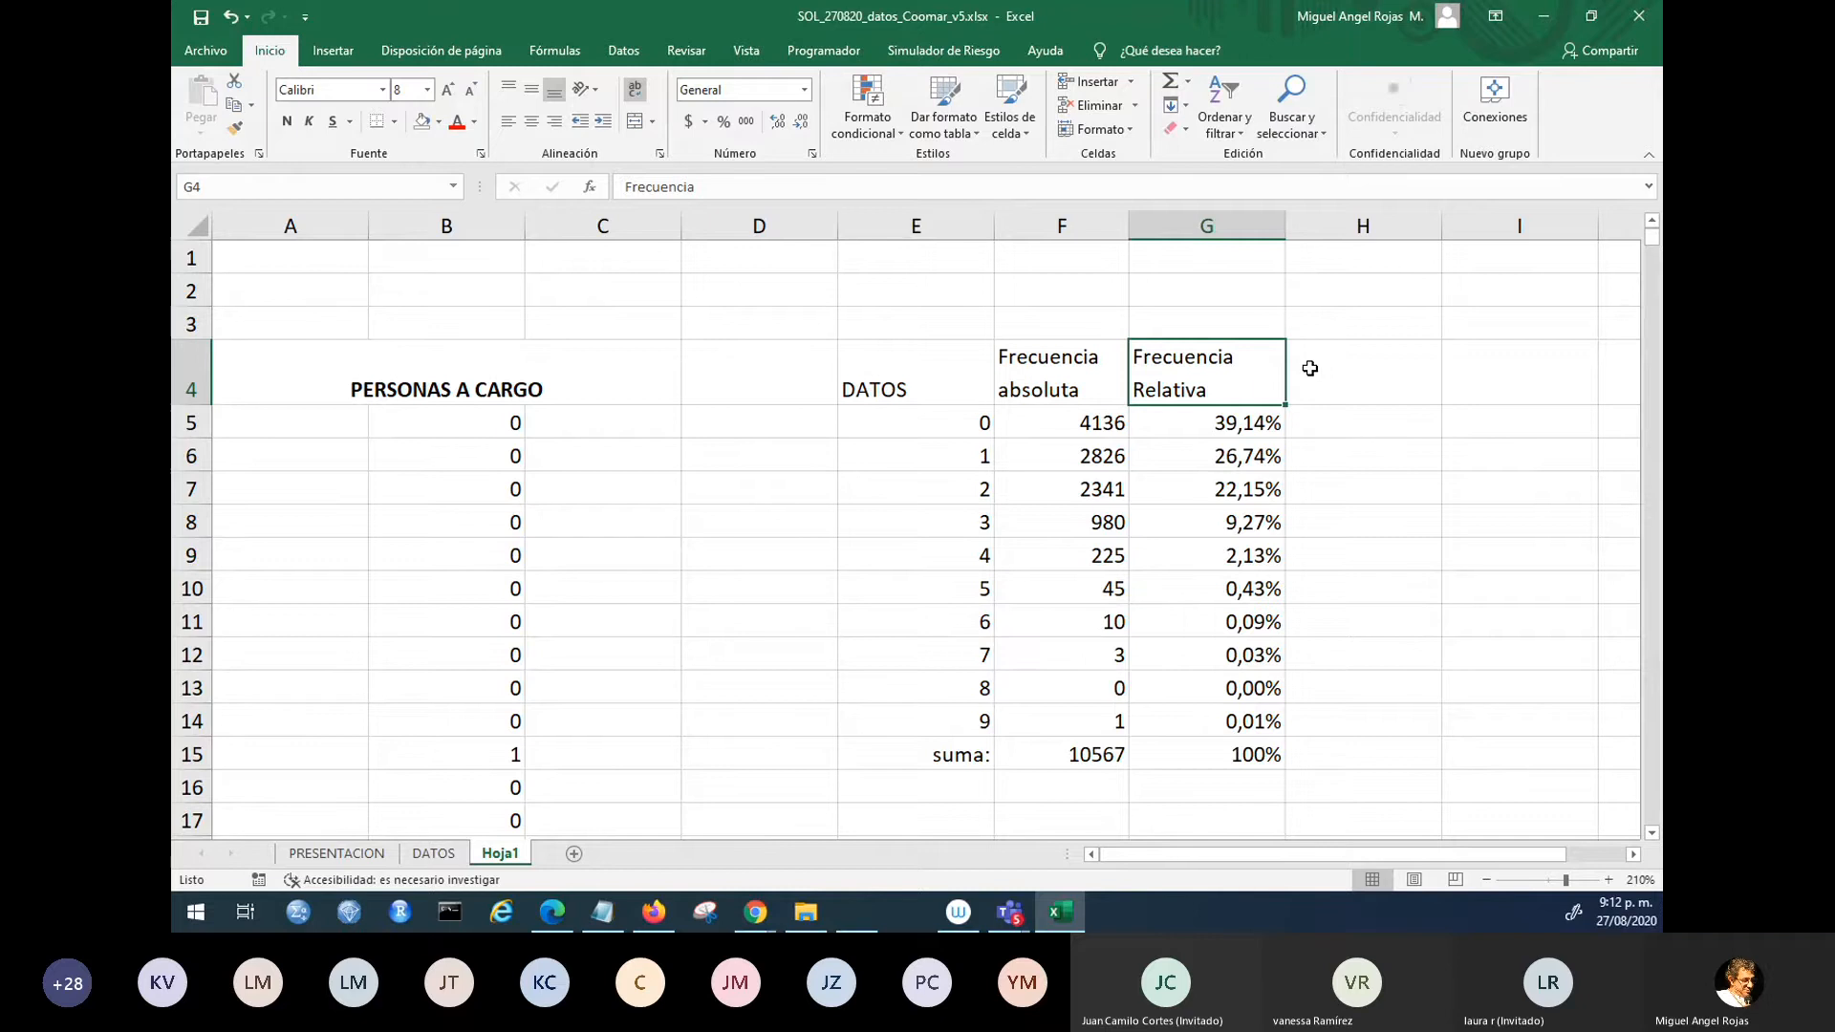
click(1061, 376)
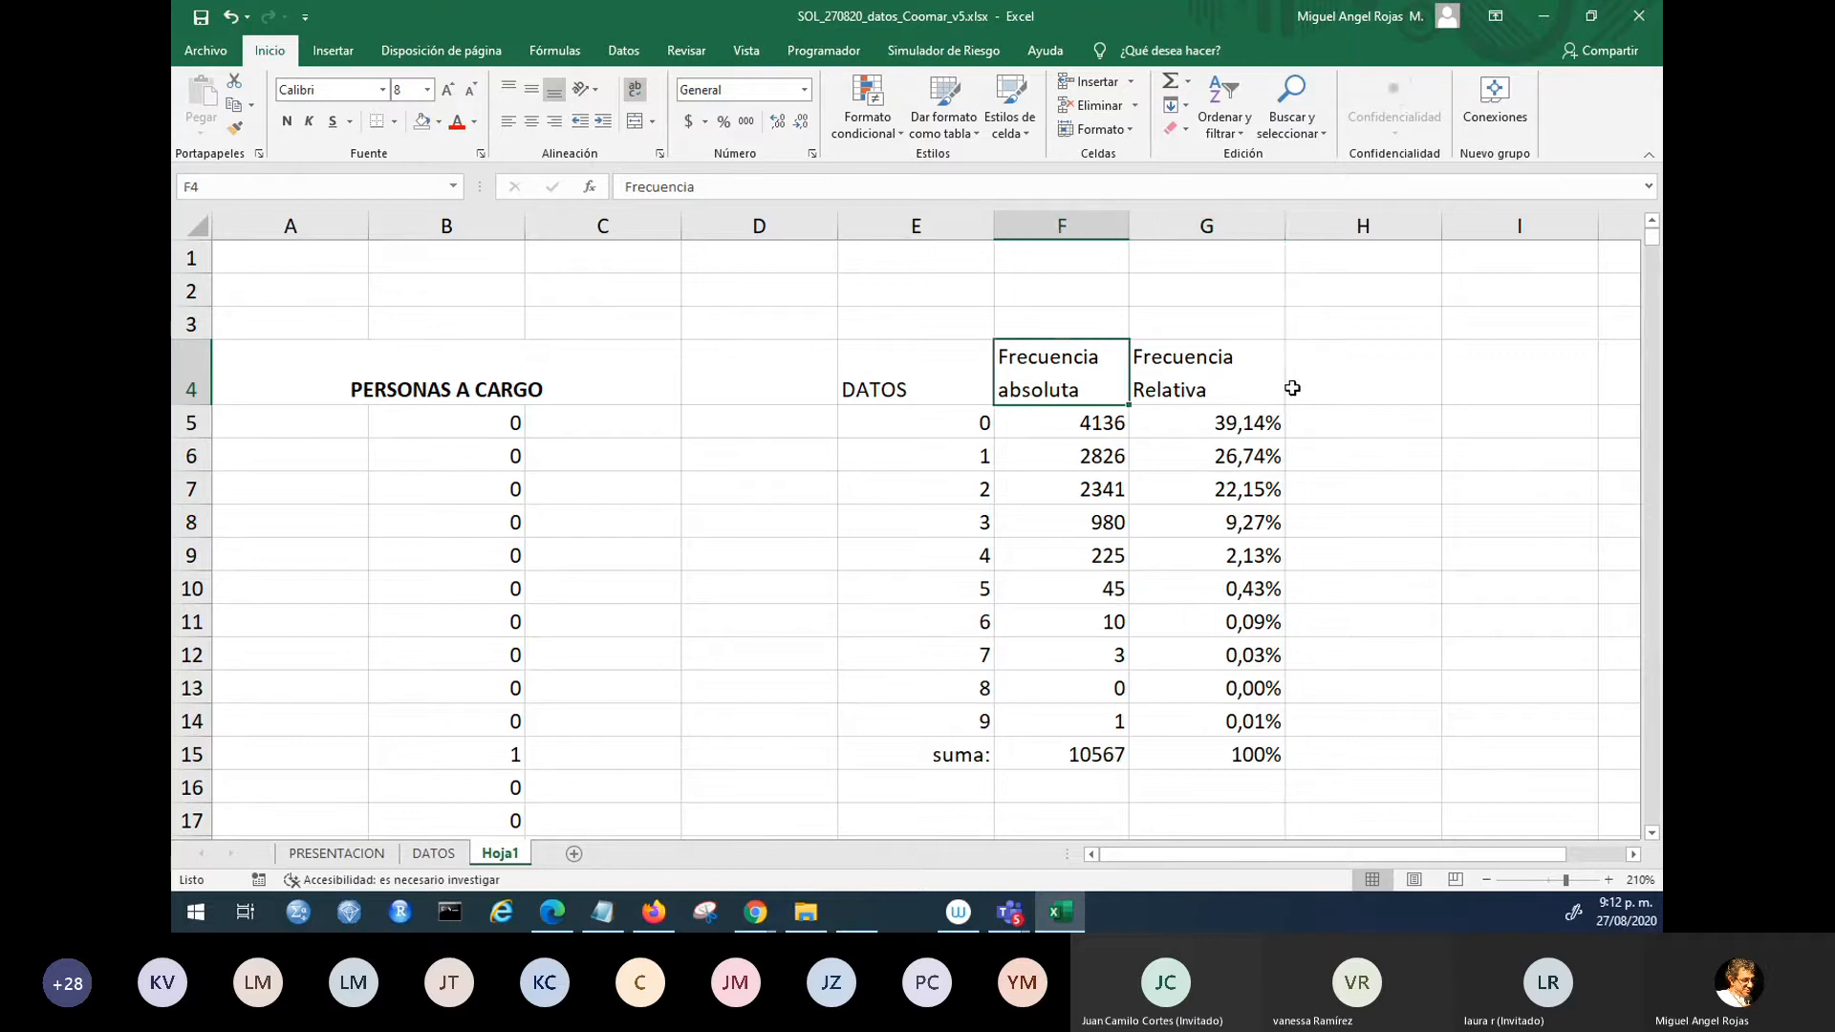
click(1338, 382)
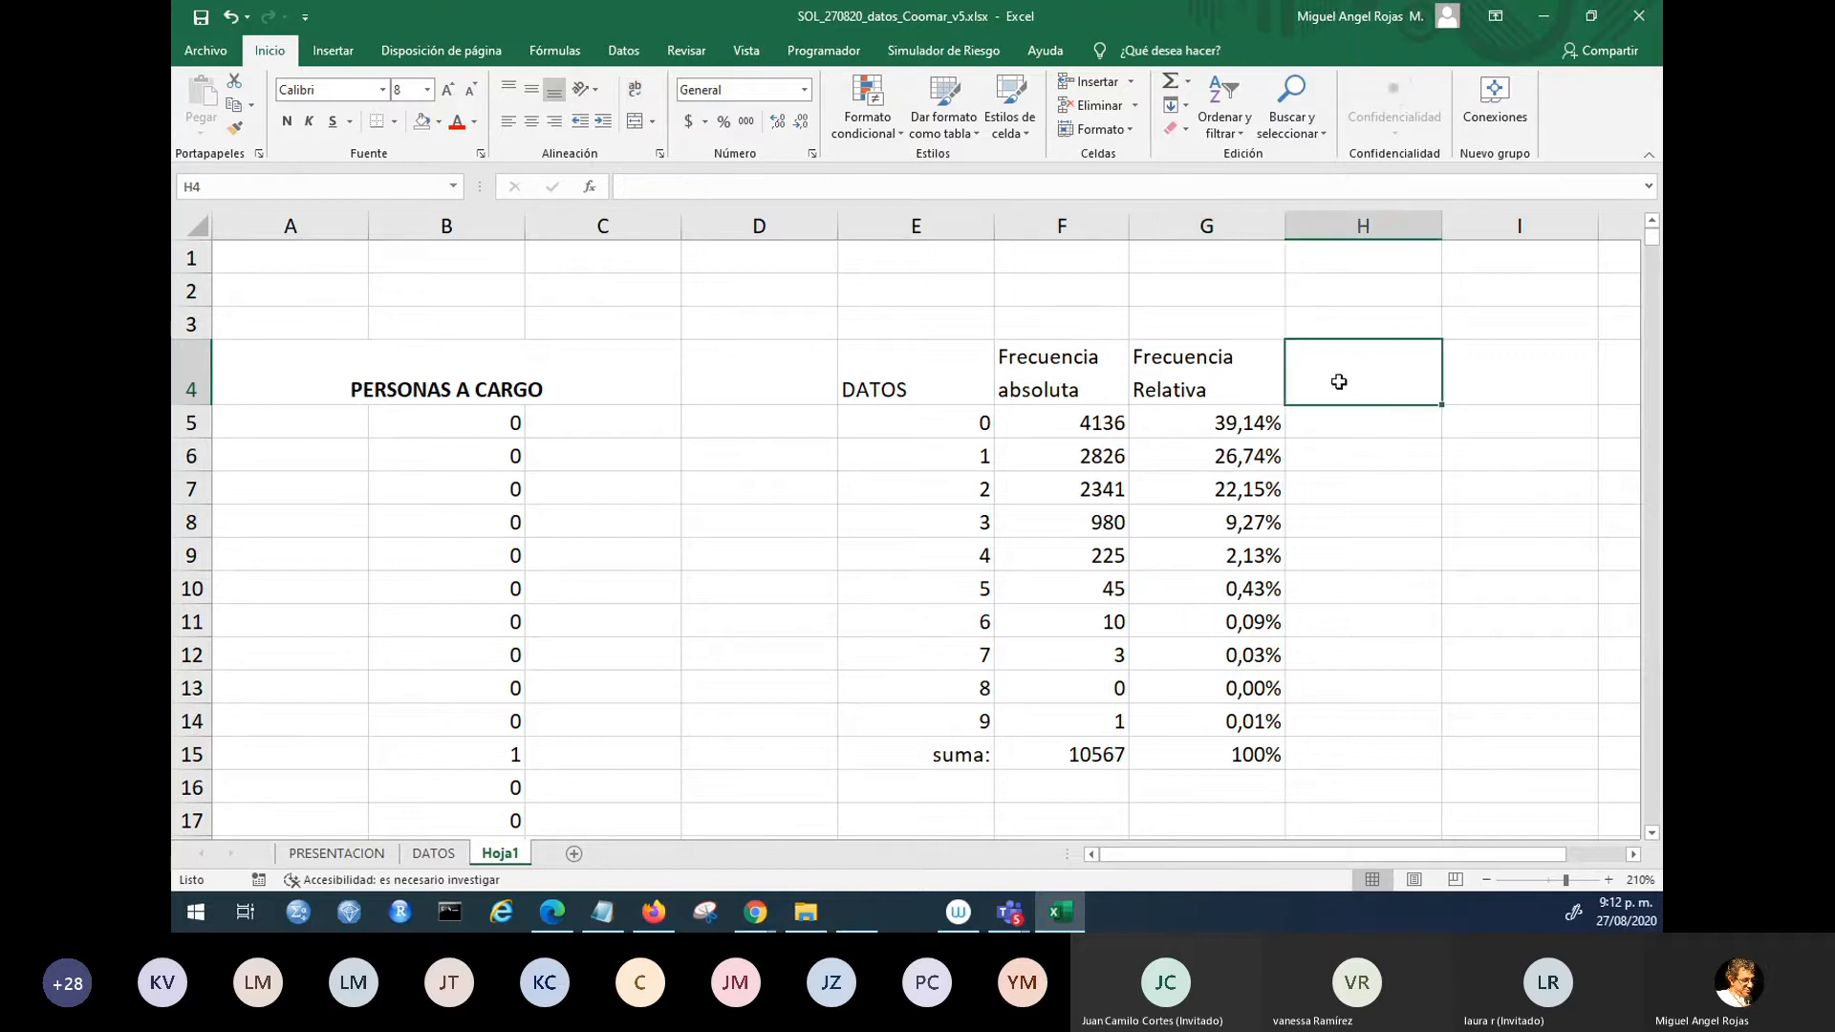
- Copy the Frecuencia absoluta header from F4 to H4 and add "acumulada" on a new line within the cell
click(1051, 379)
key(ctrl+c)
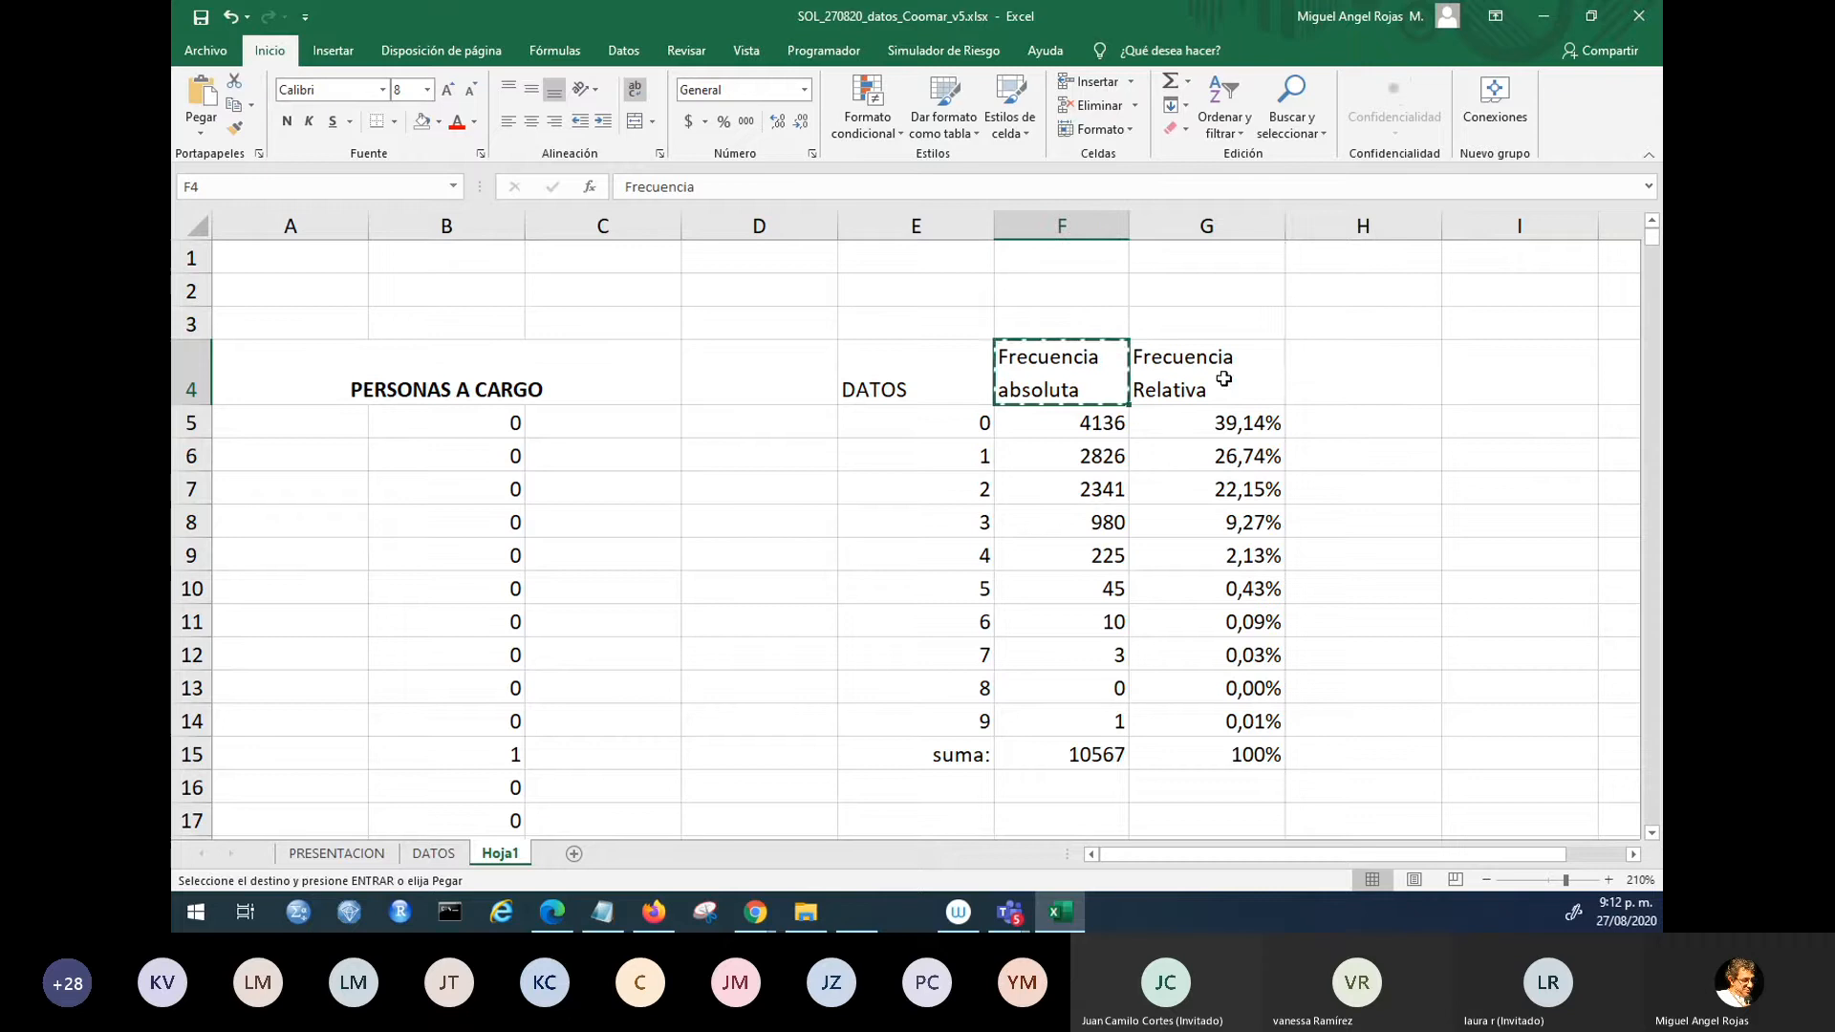
click(1351, 368)
key(ctrl+v)
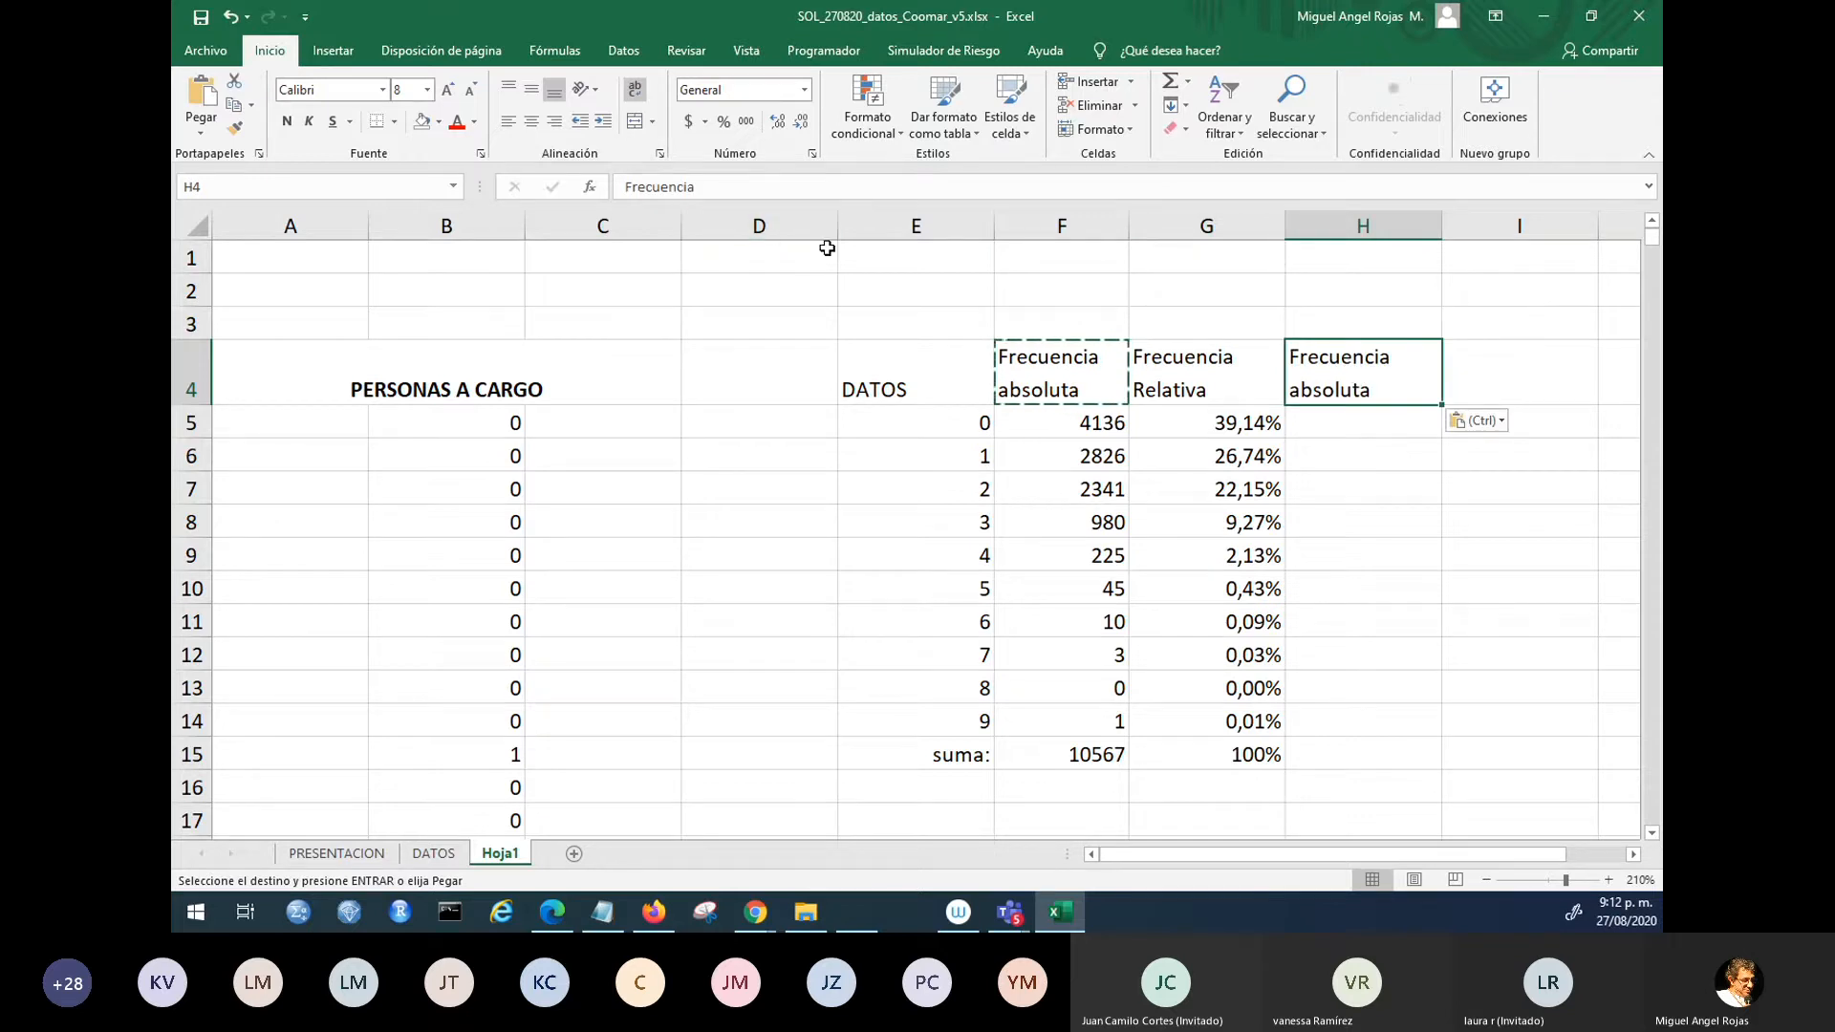
key(F2)
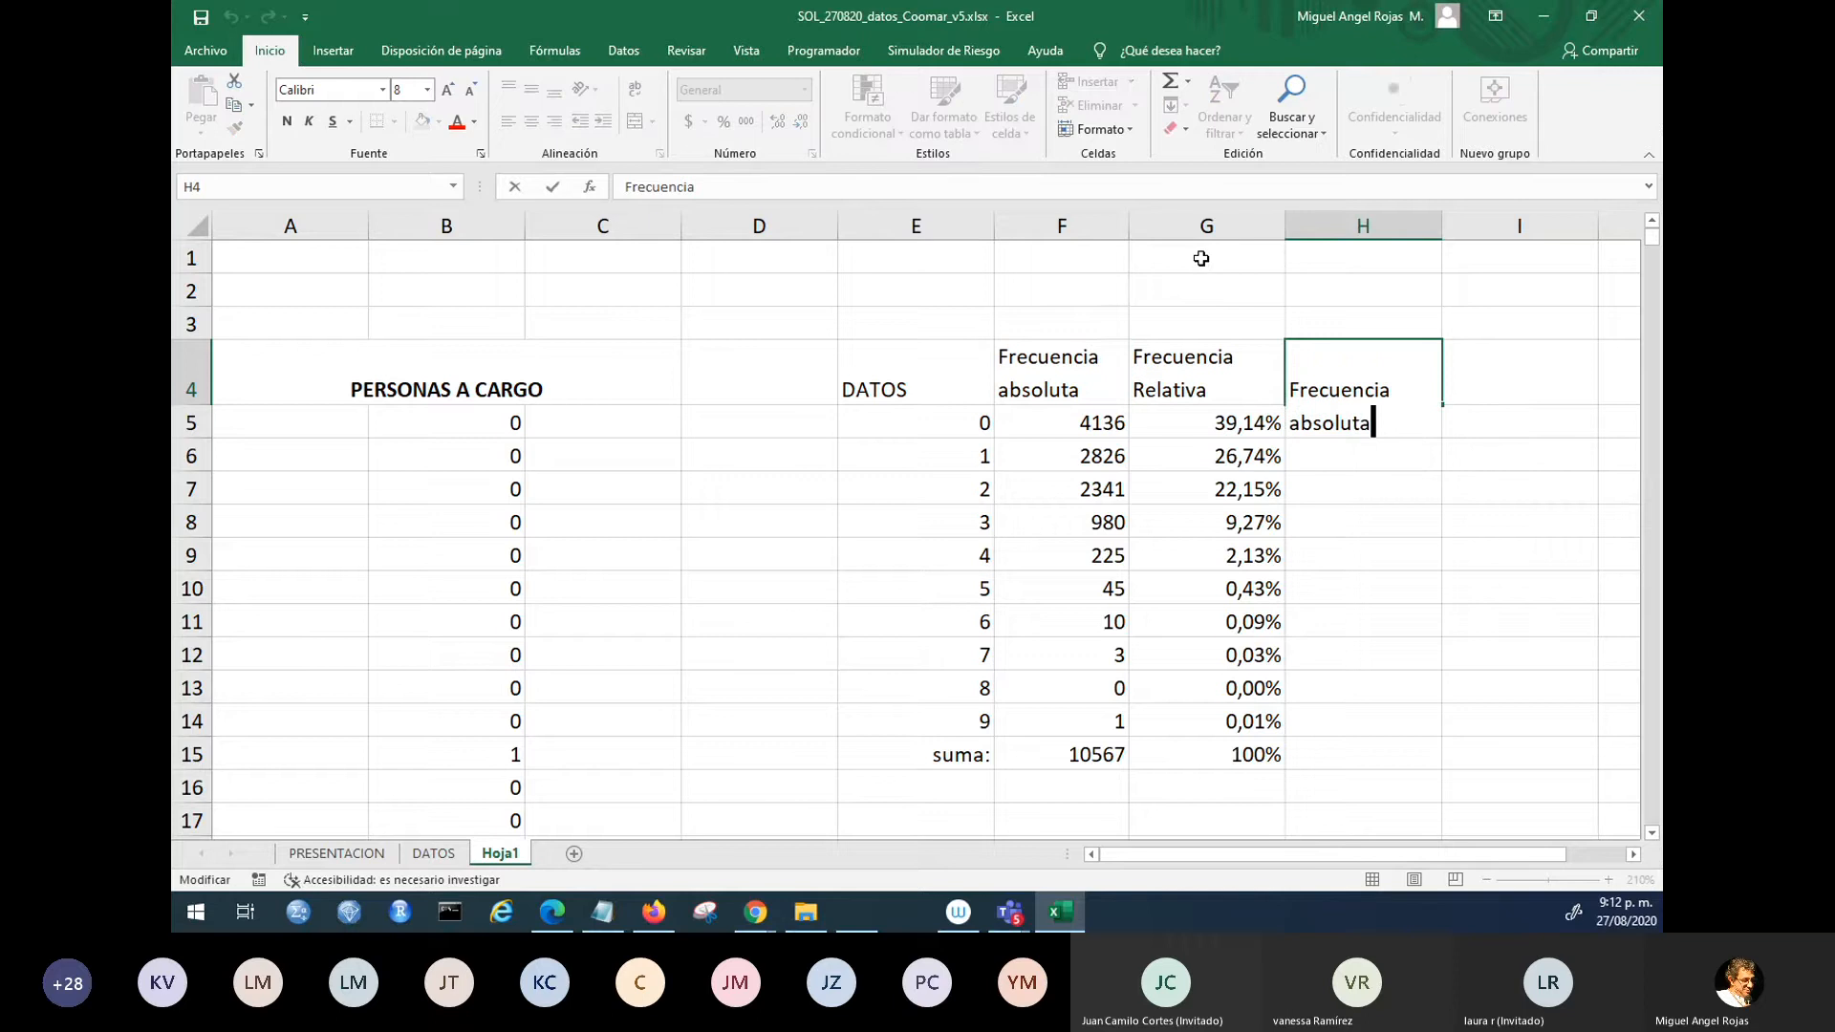
key(alt+Return)
text(ac)
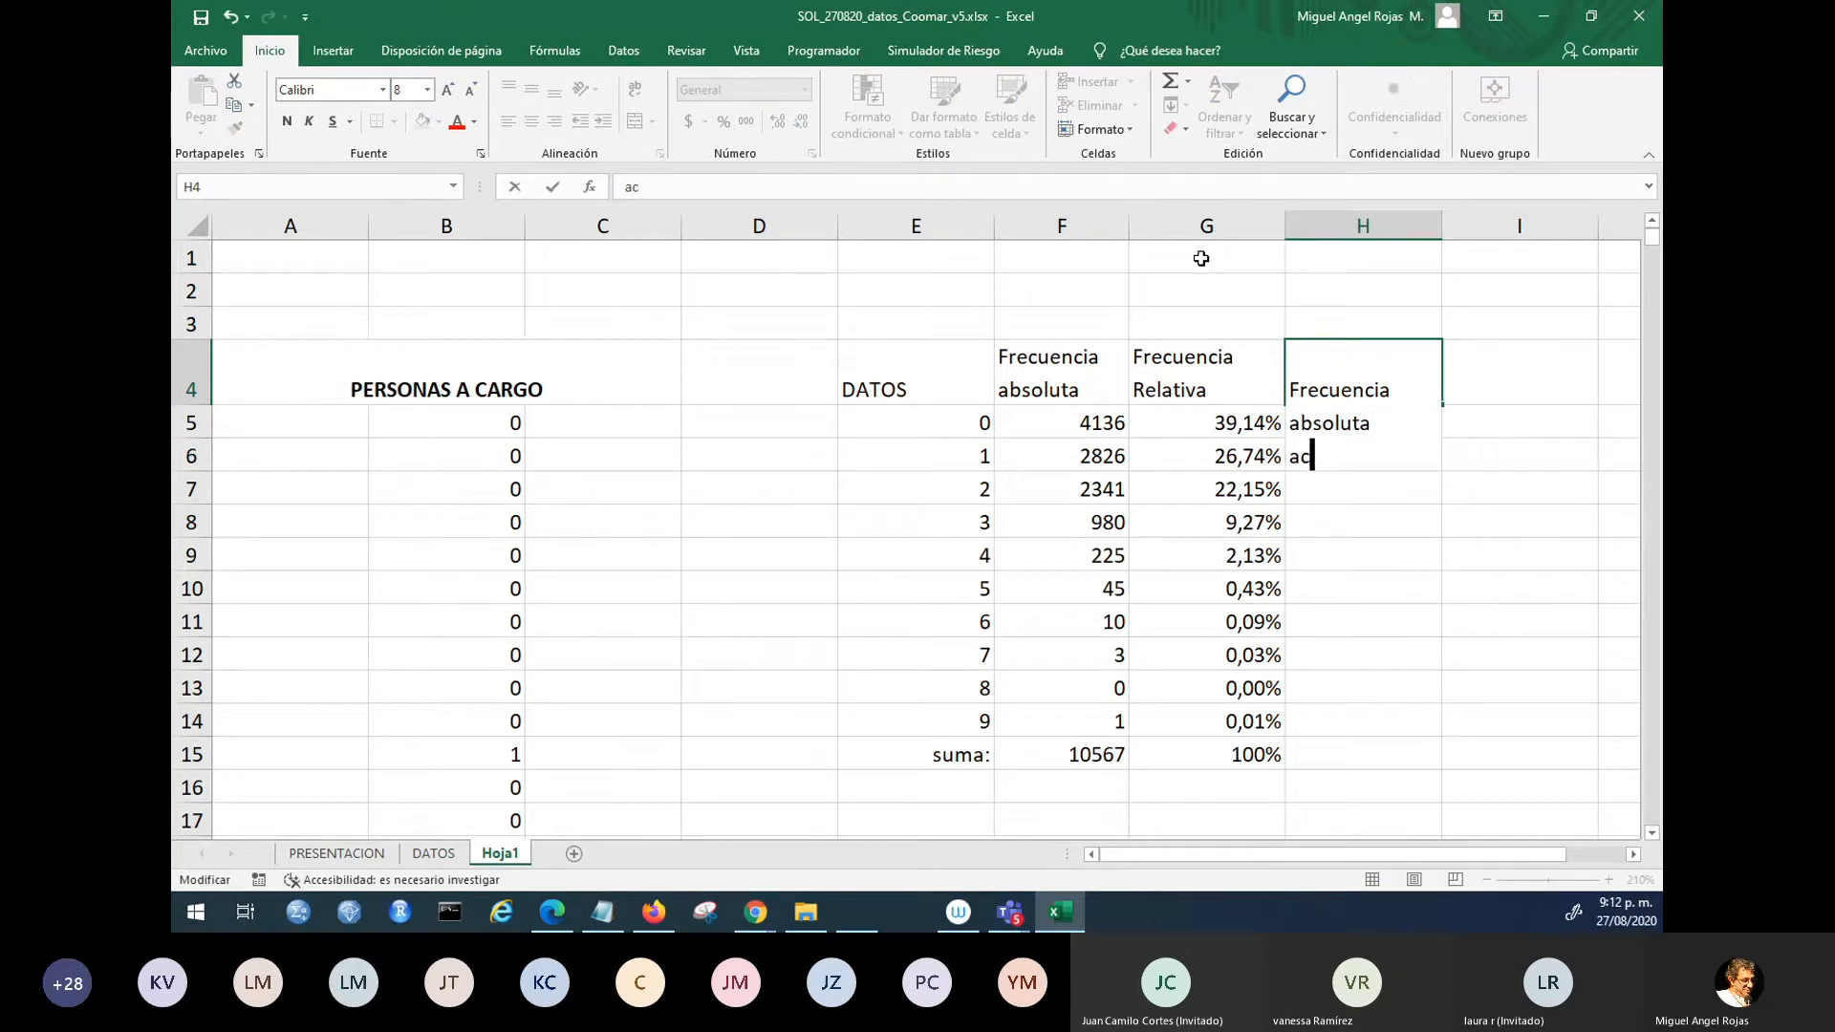
text(umulada)
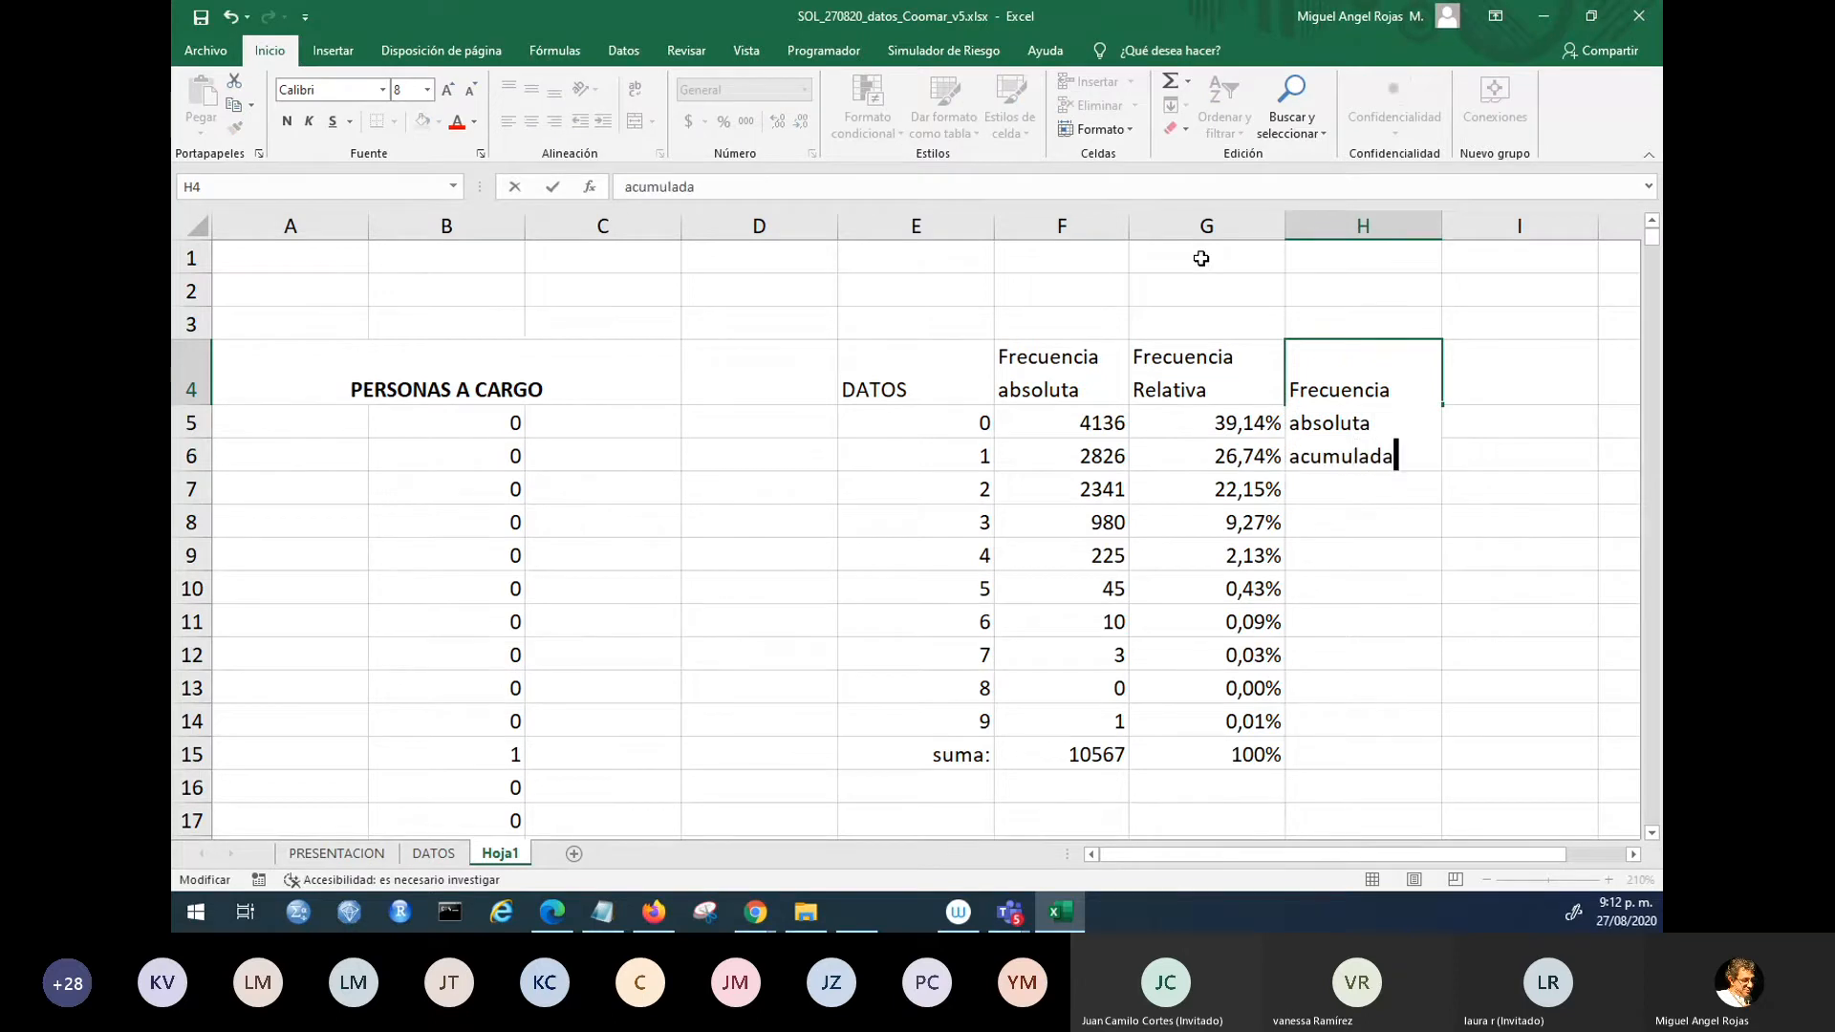
key(Return)
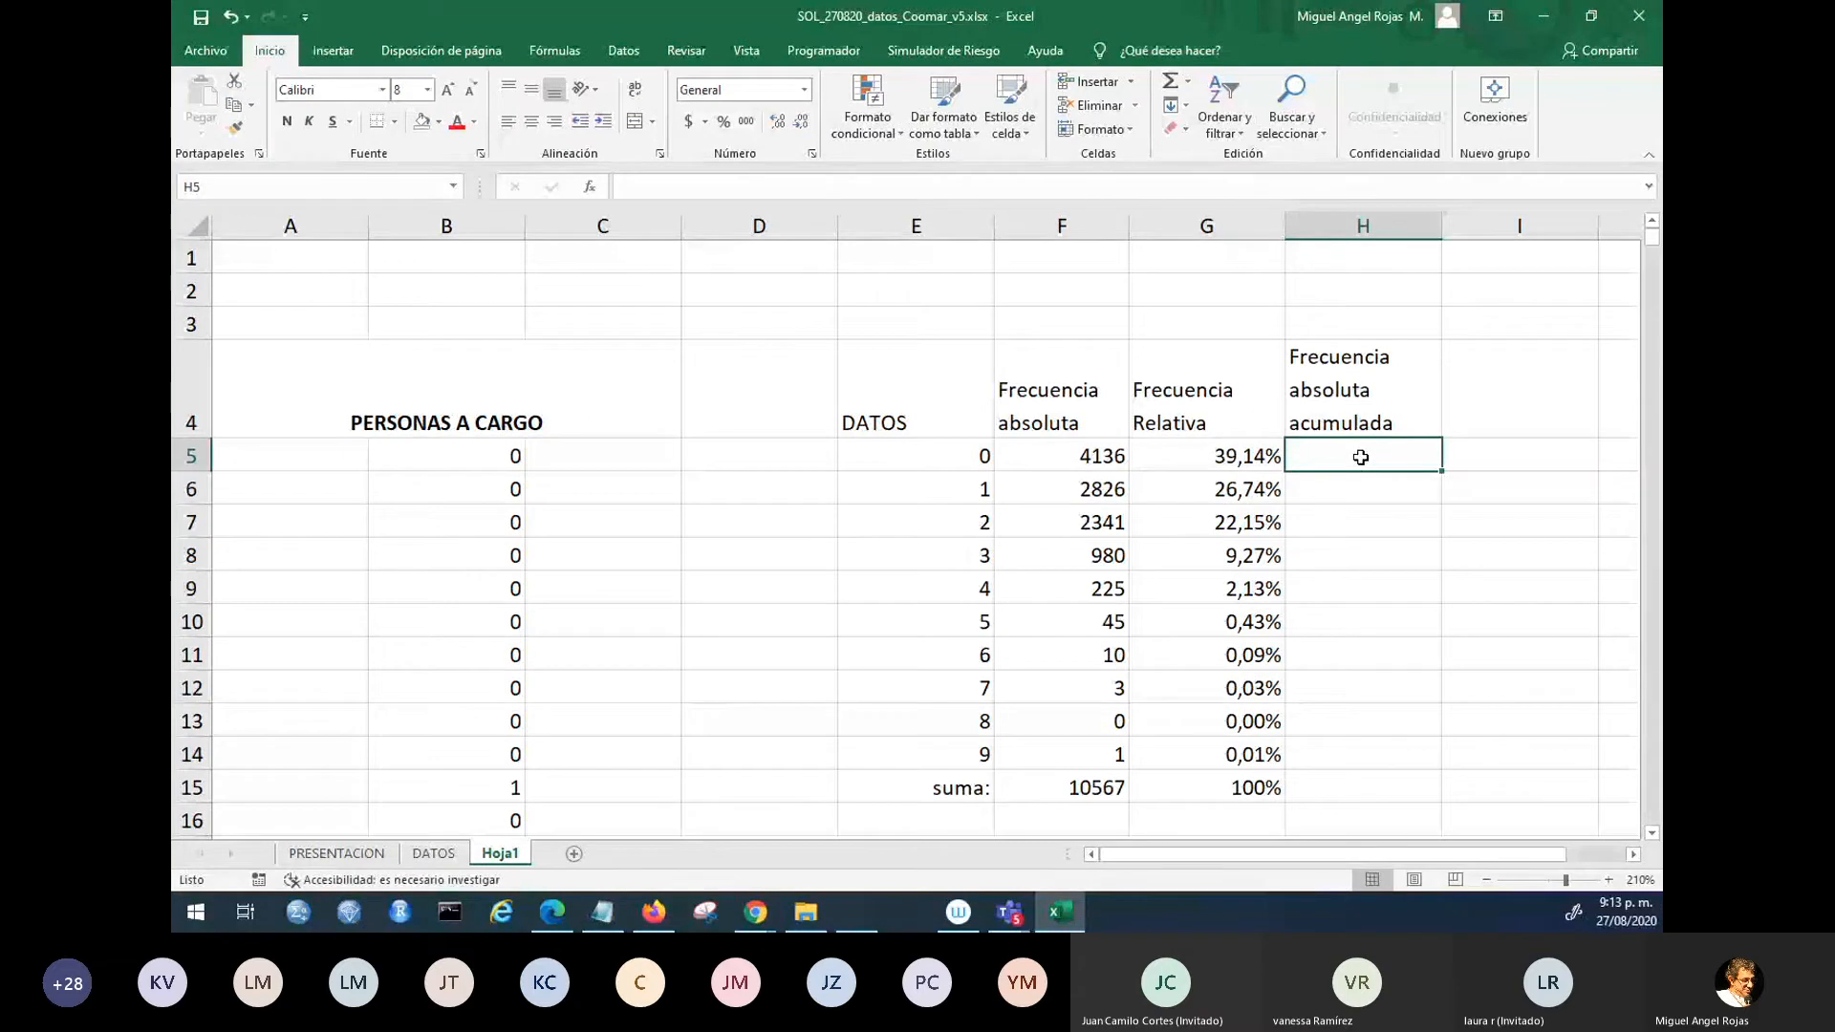
- Highlight the Frecuencia absoluta column in F4:F14 with a yellow fill
click(1074, 452)
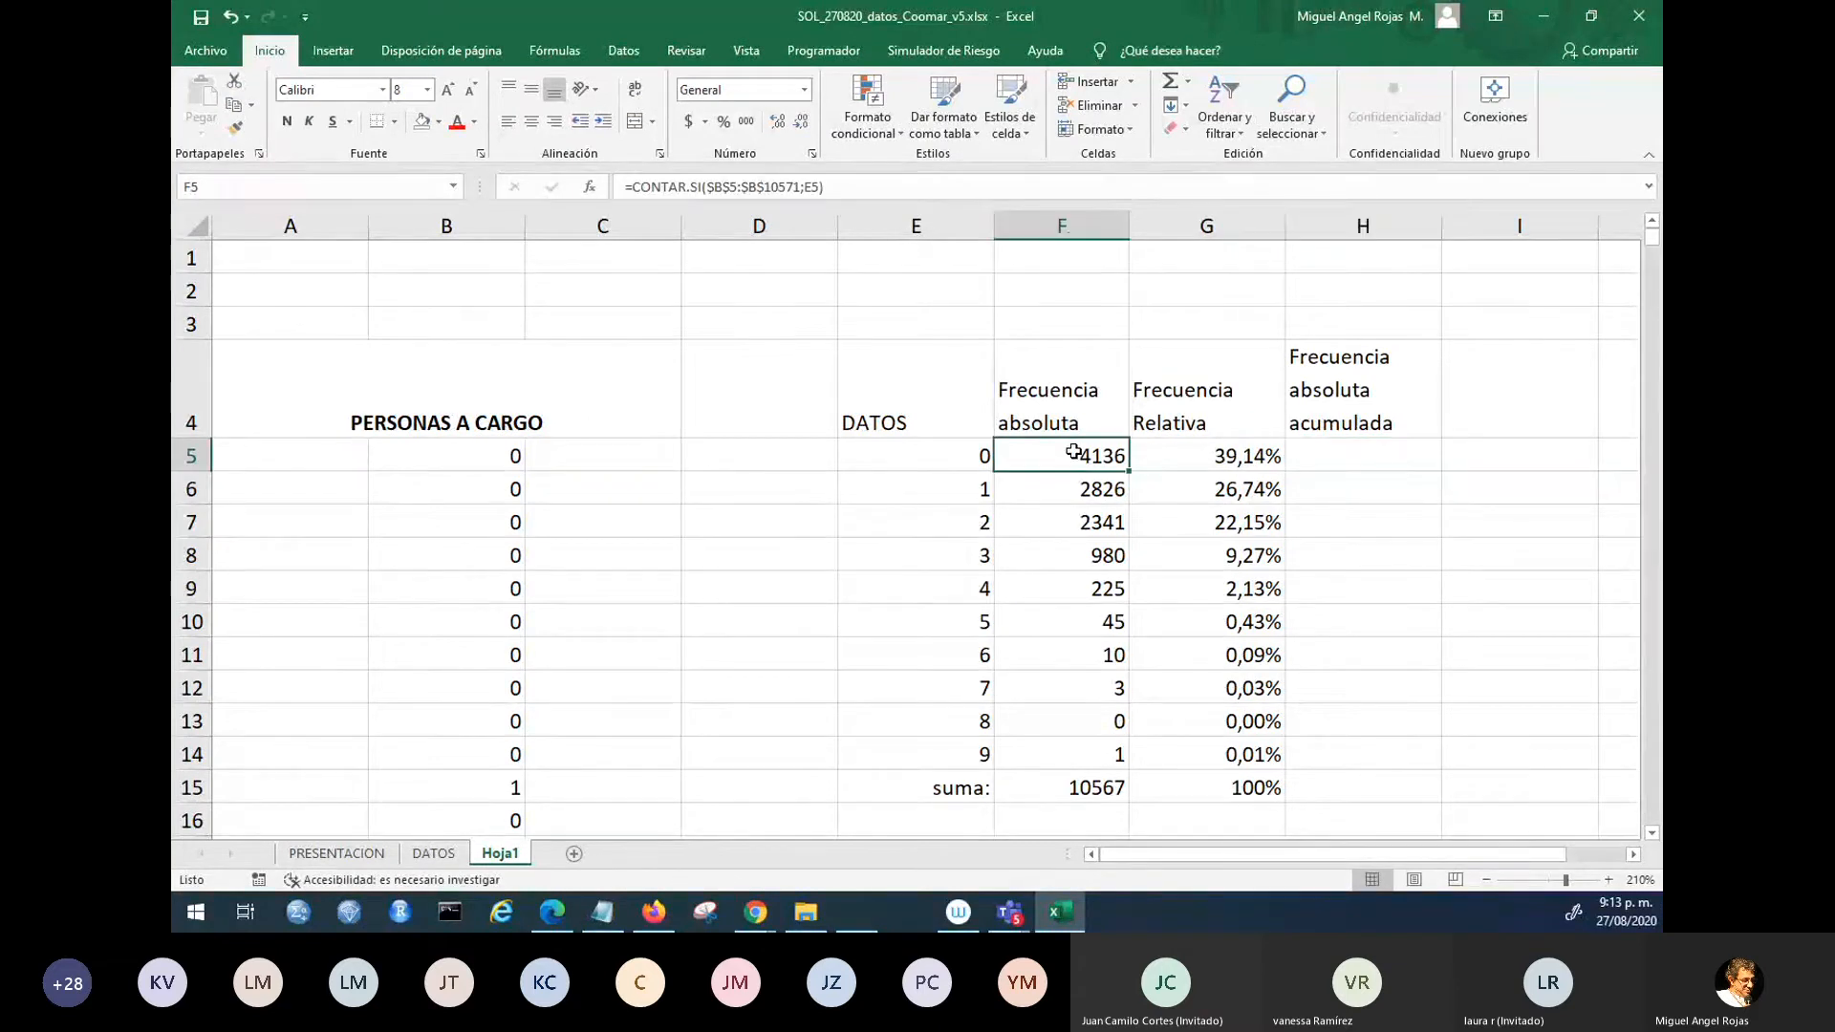
drag(1067, 393, 1094, 756)
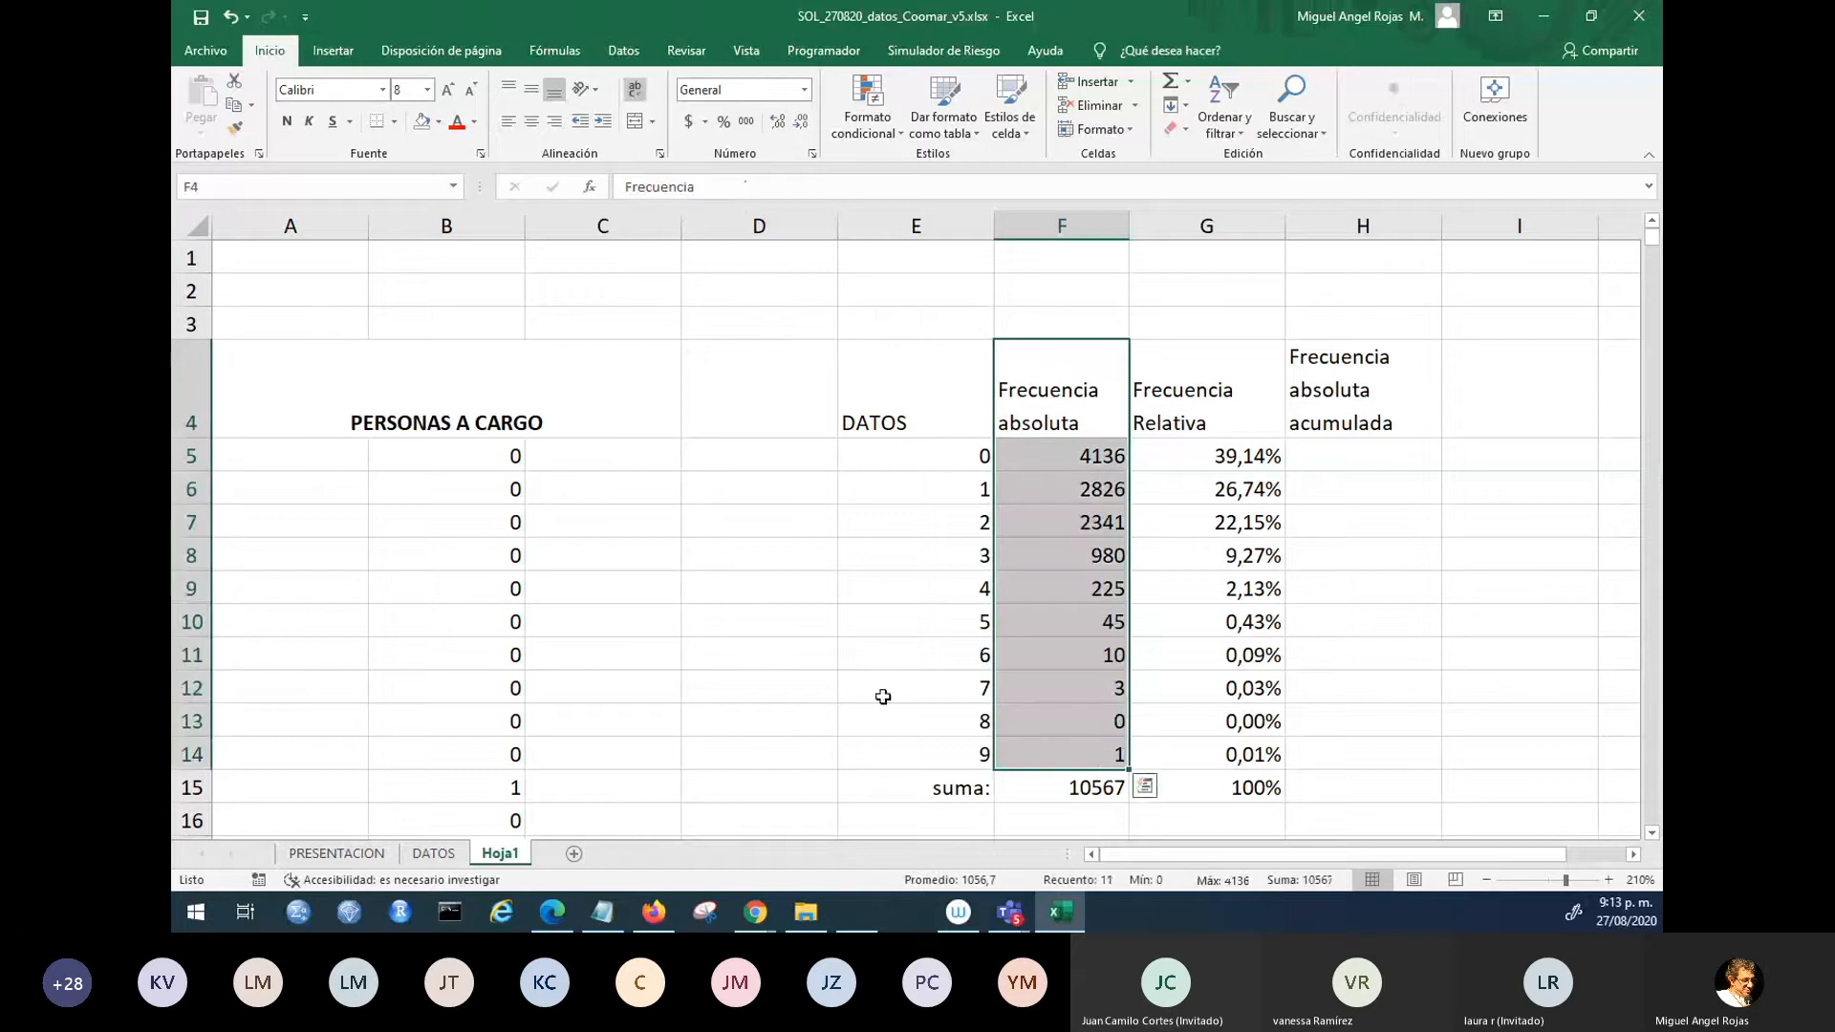
click(439, 121)
click(474, 287)
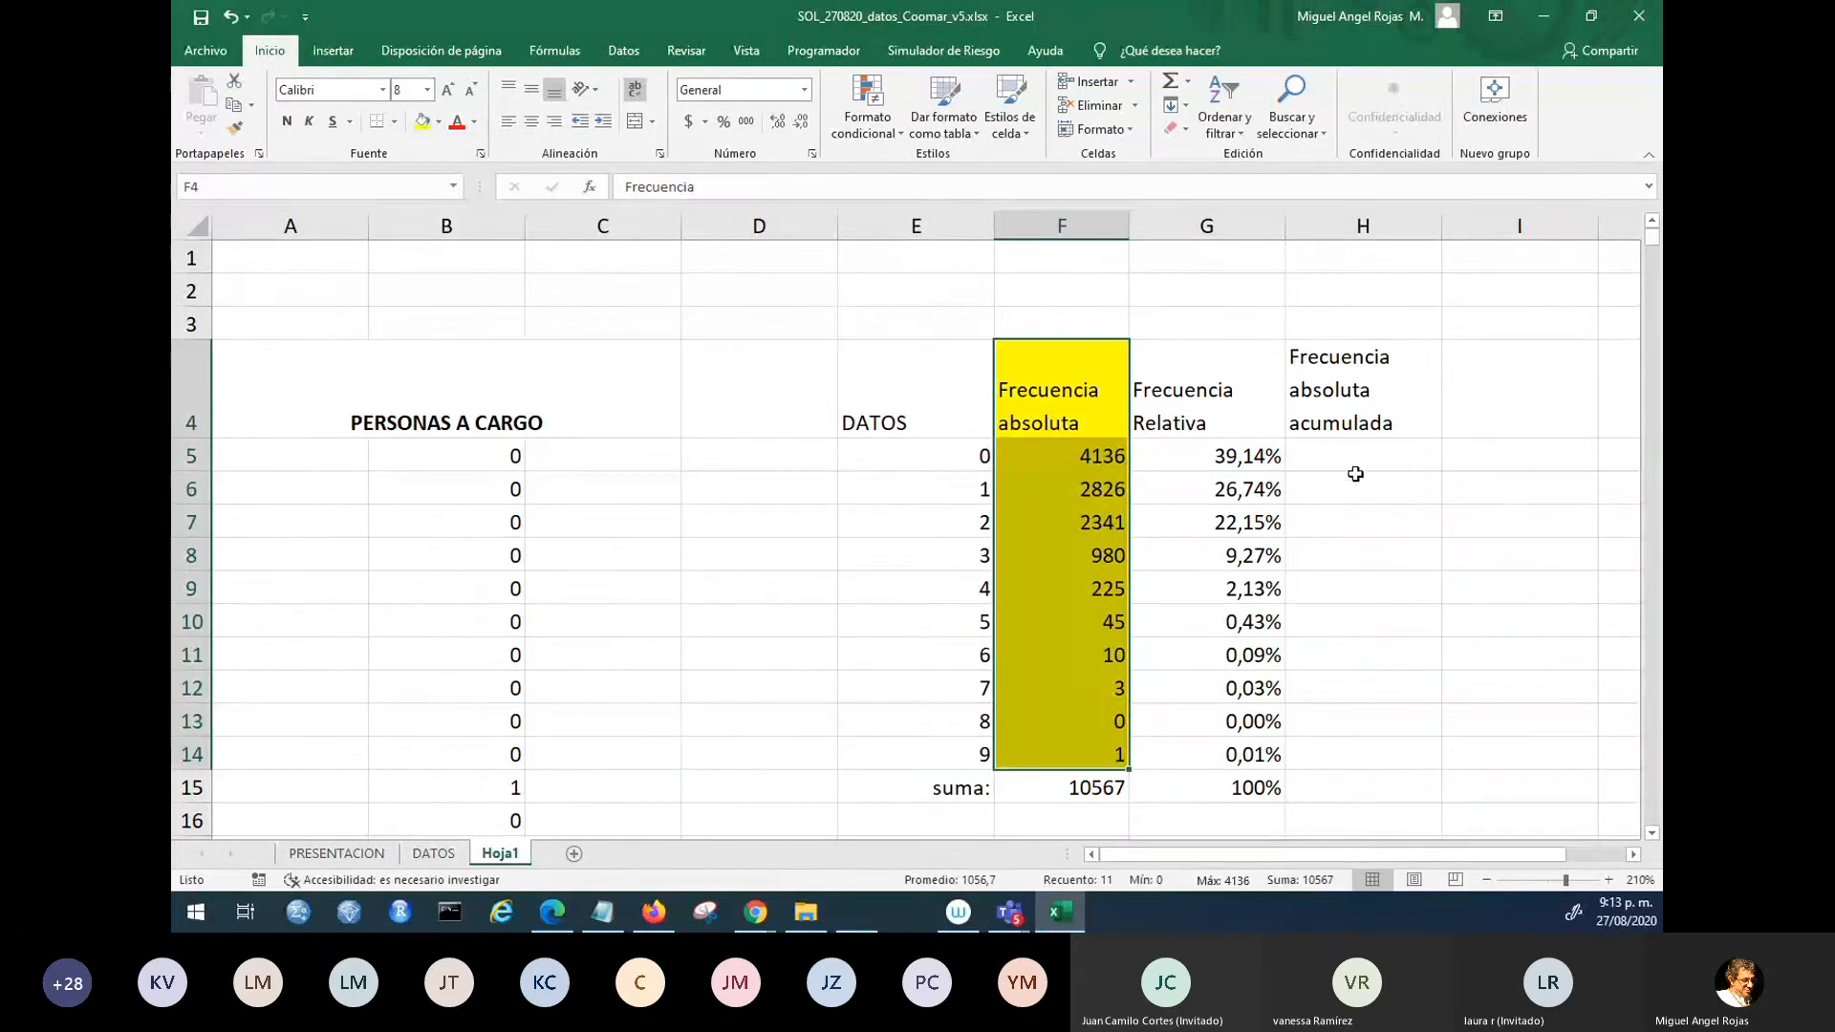
click(1372, 457)
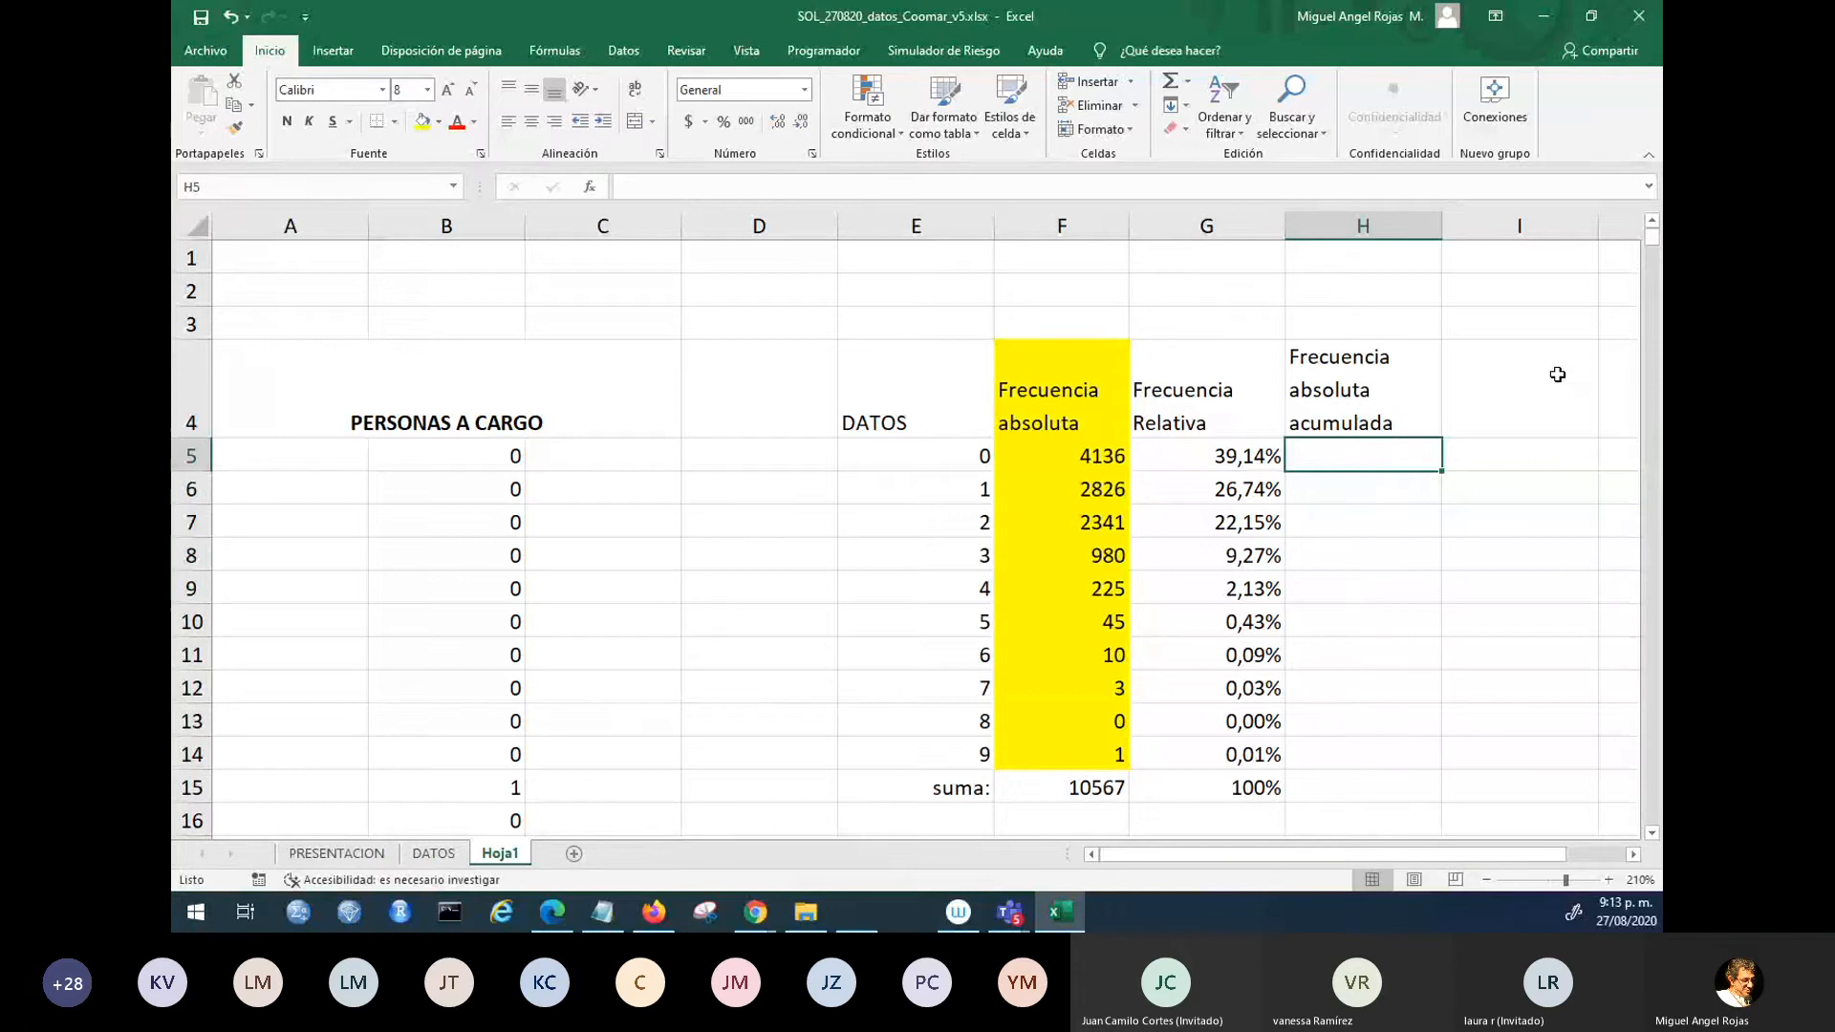
- Enter the formula +F5 in H5 as the first value of the Frecuencia absoluta acumulada column
text(+)
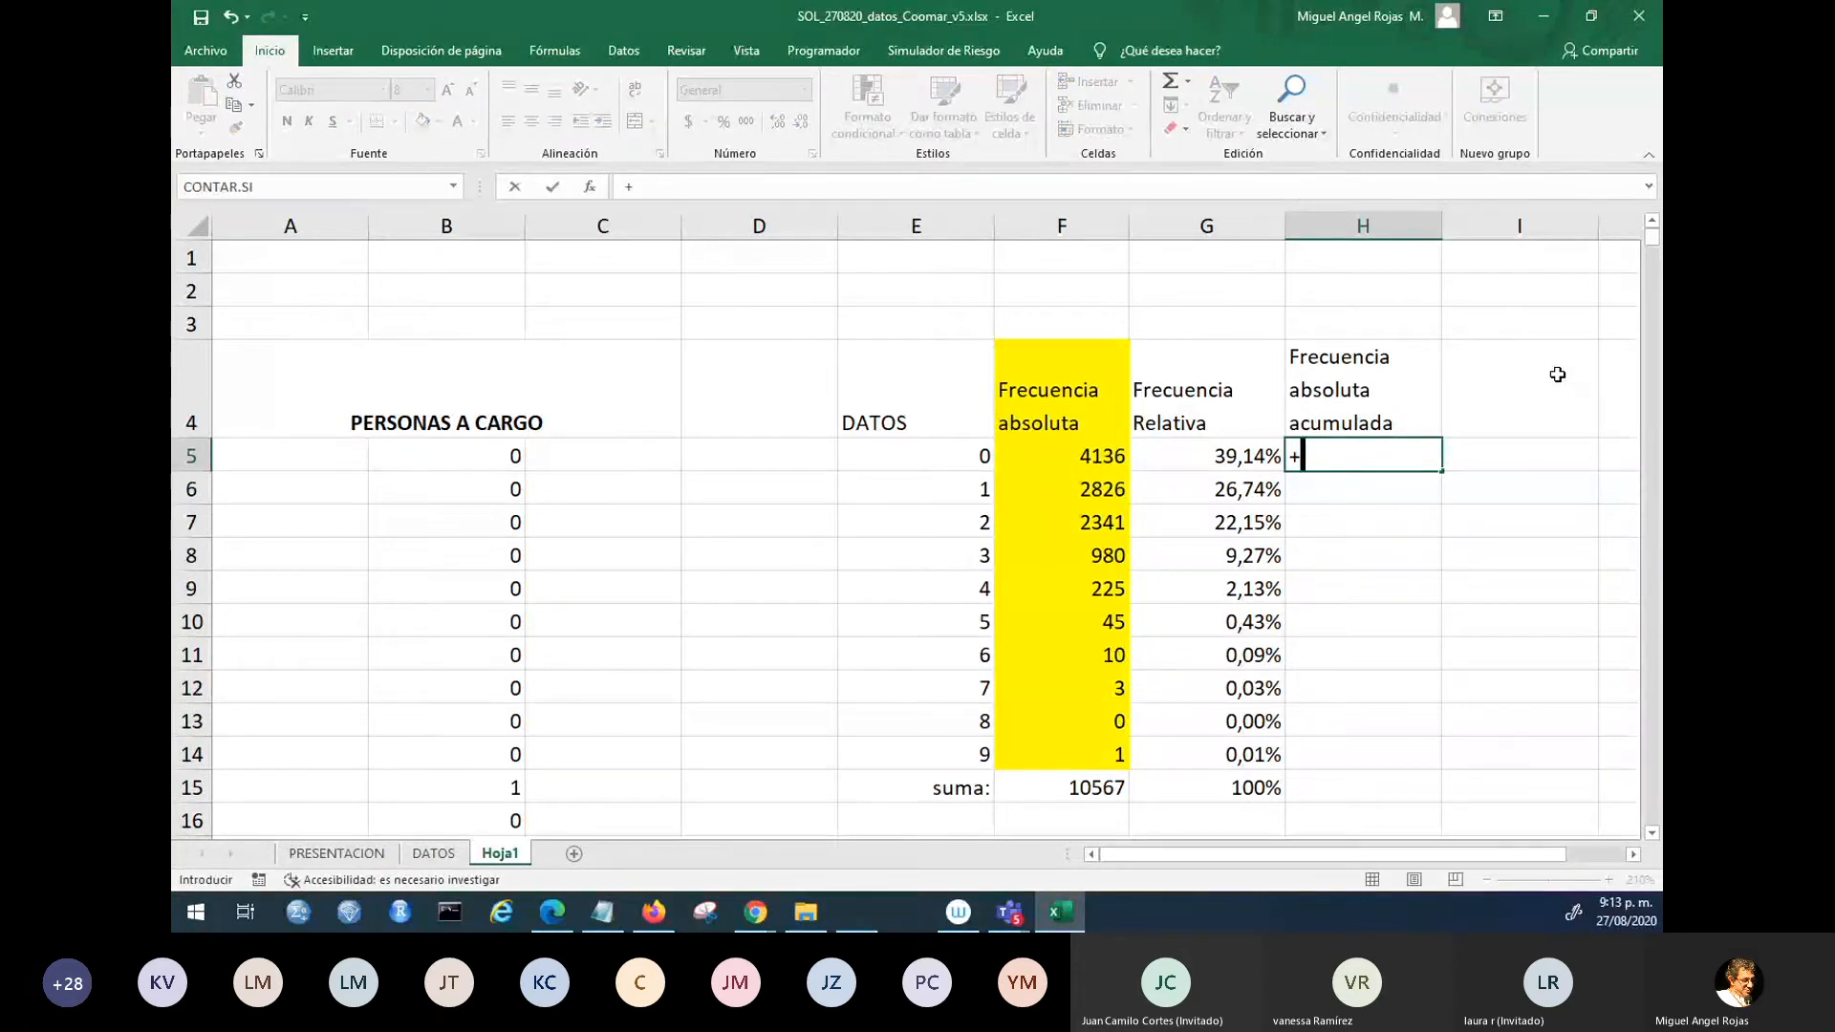
key(Left)
key(Left)
key(Return)
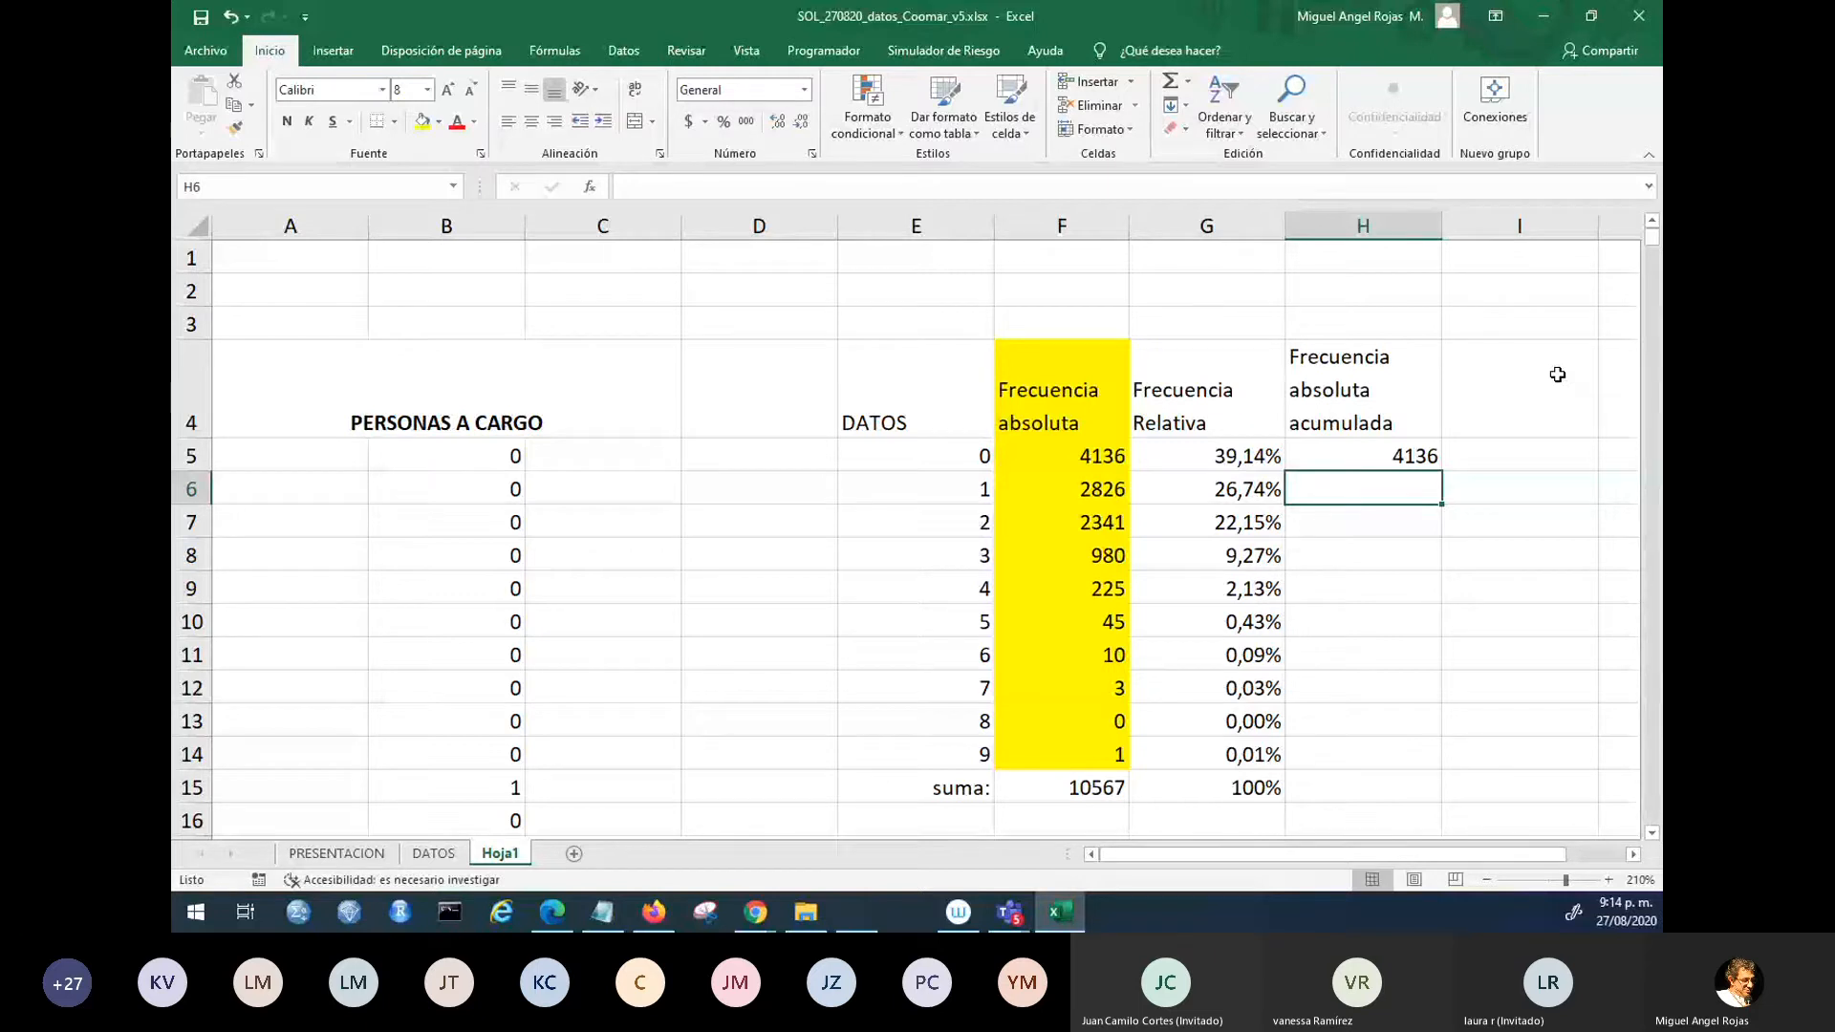
- Enter the formula +H5+F6 in H6 and compare its result with the DATOS value in that row
text(+)
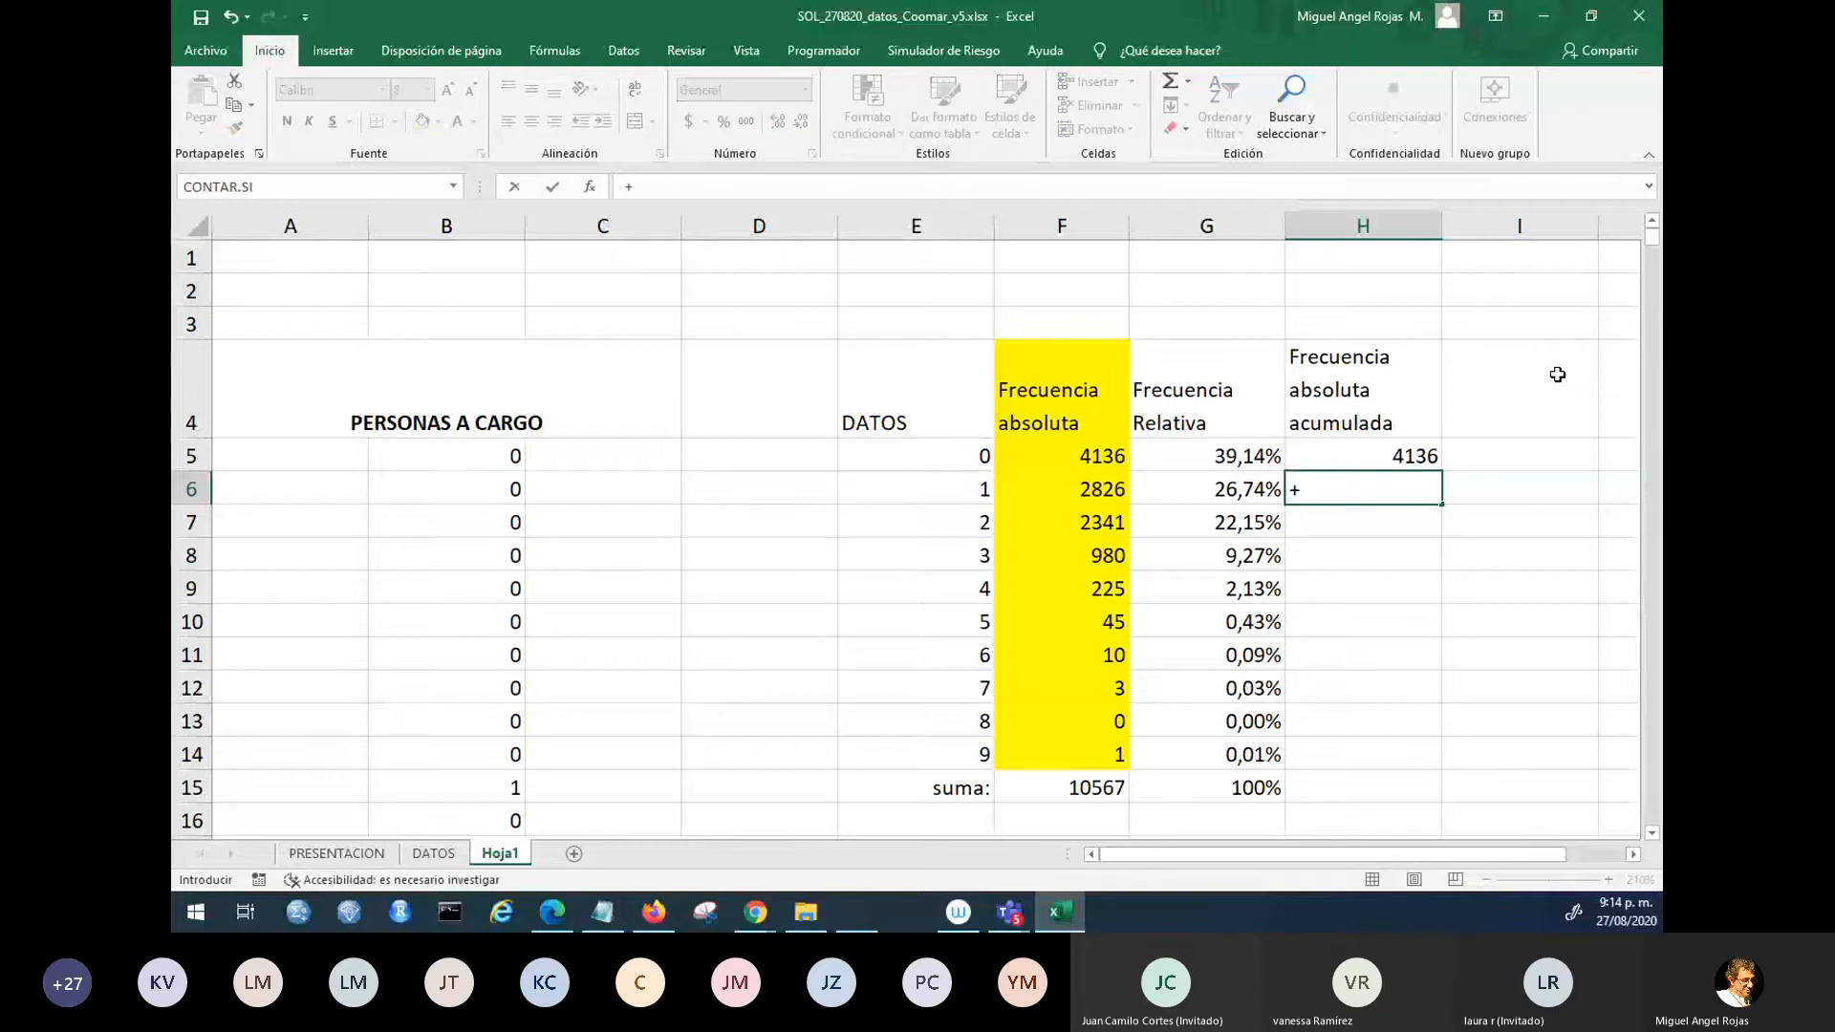
key(Up)
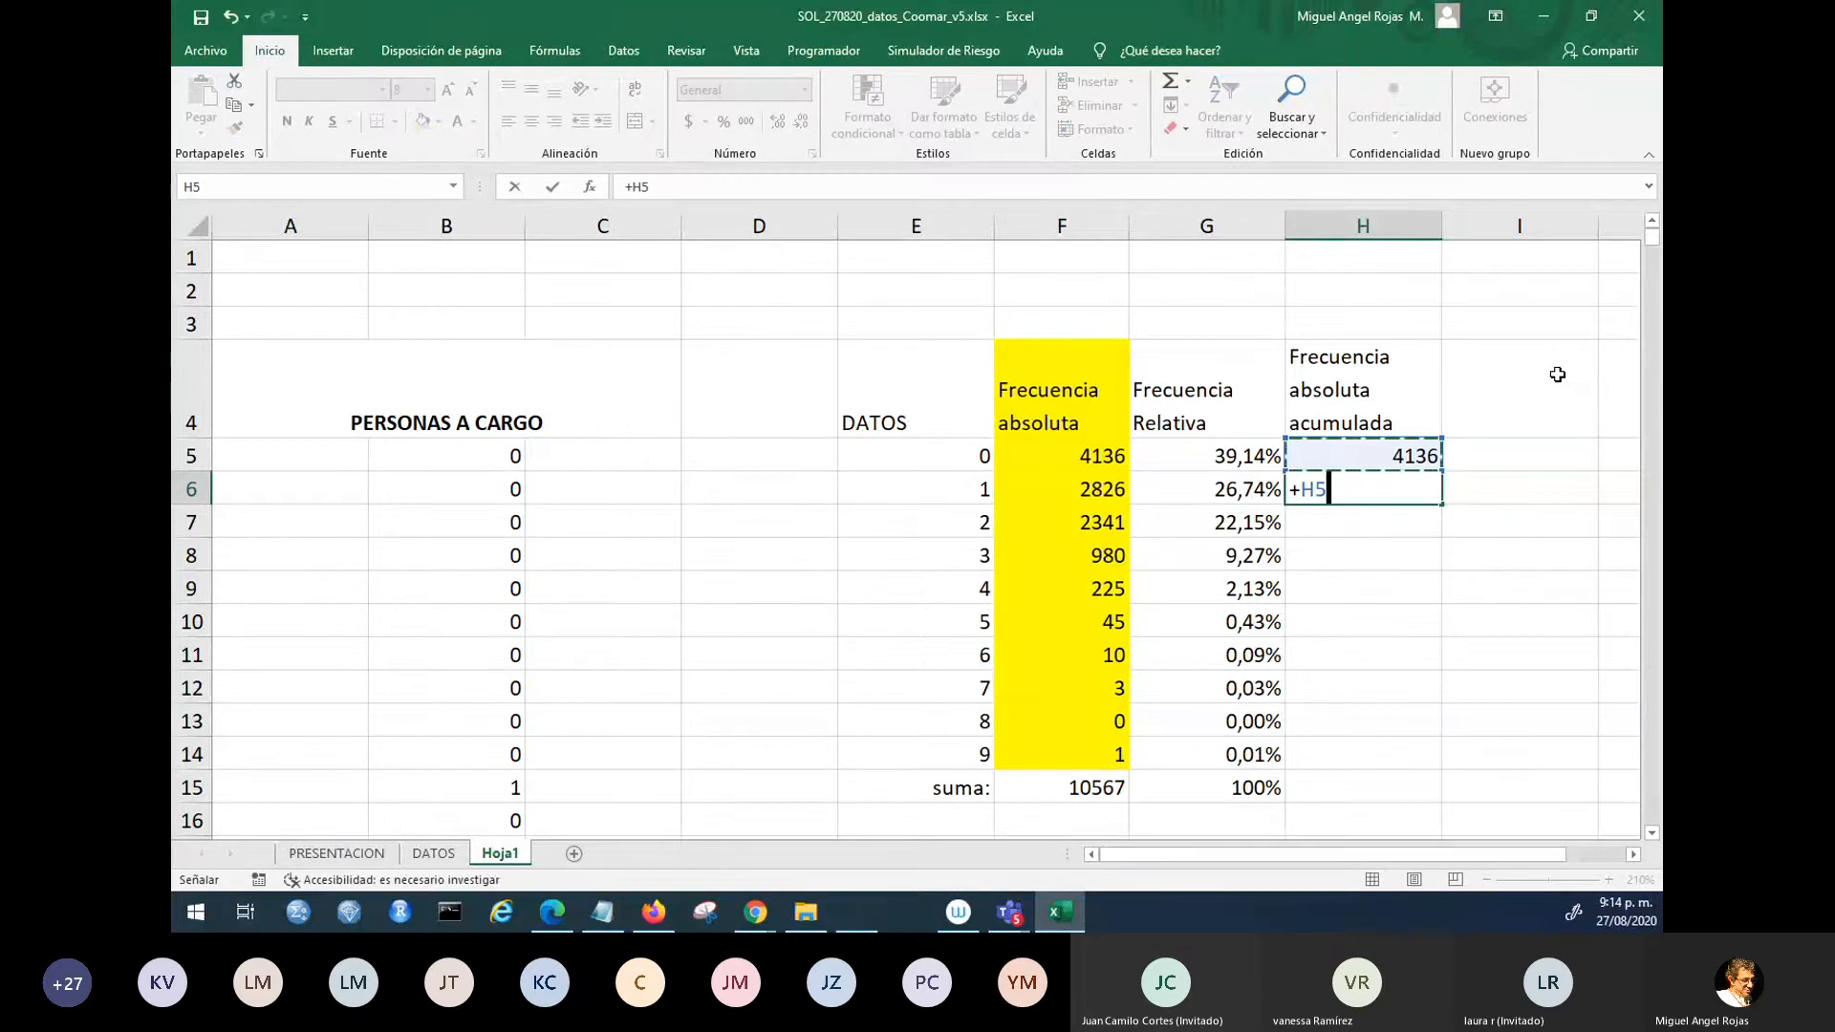
text(+)
key(Left)
key(Left)
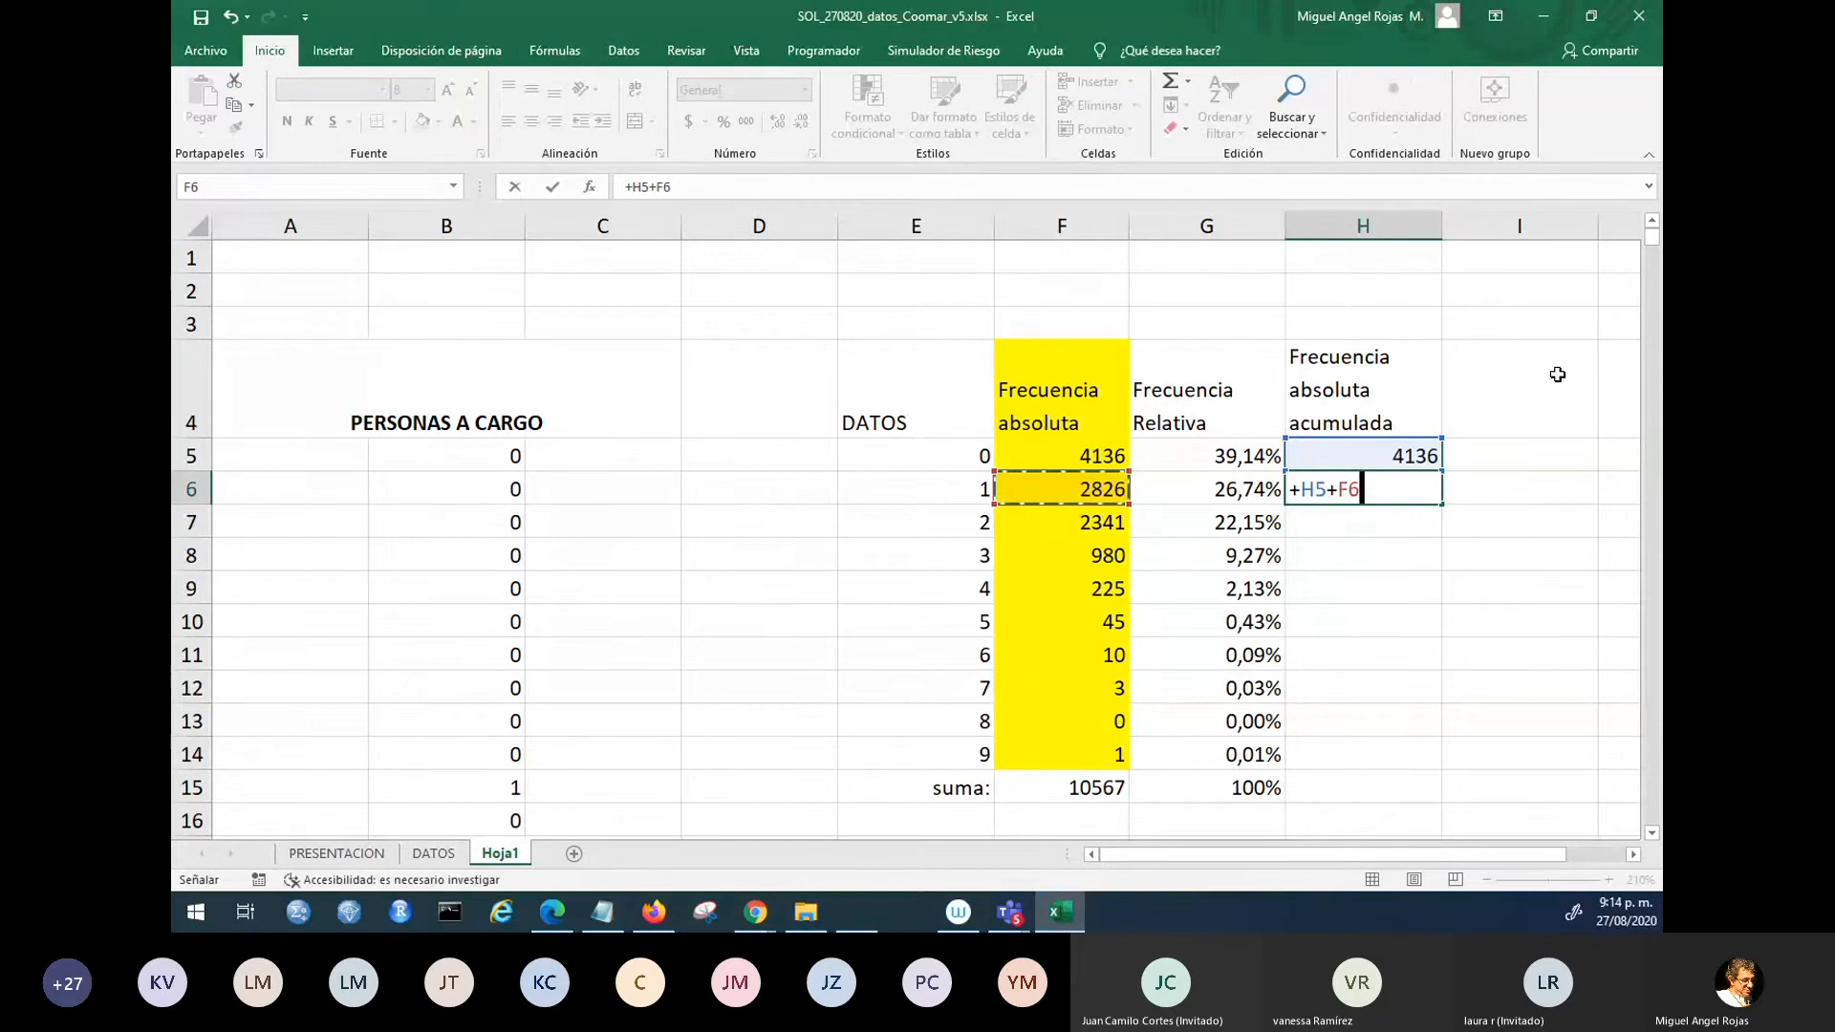
key(Return)
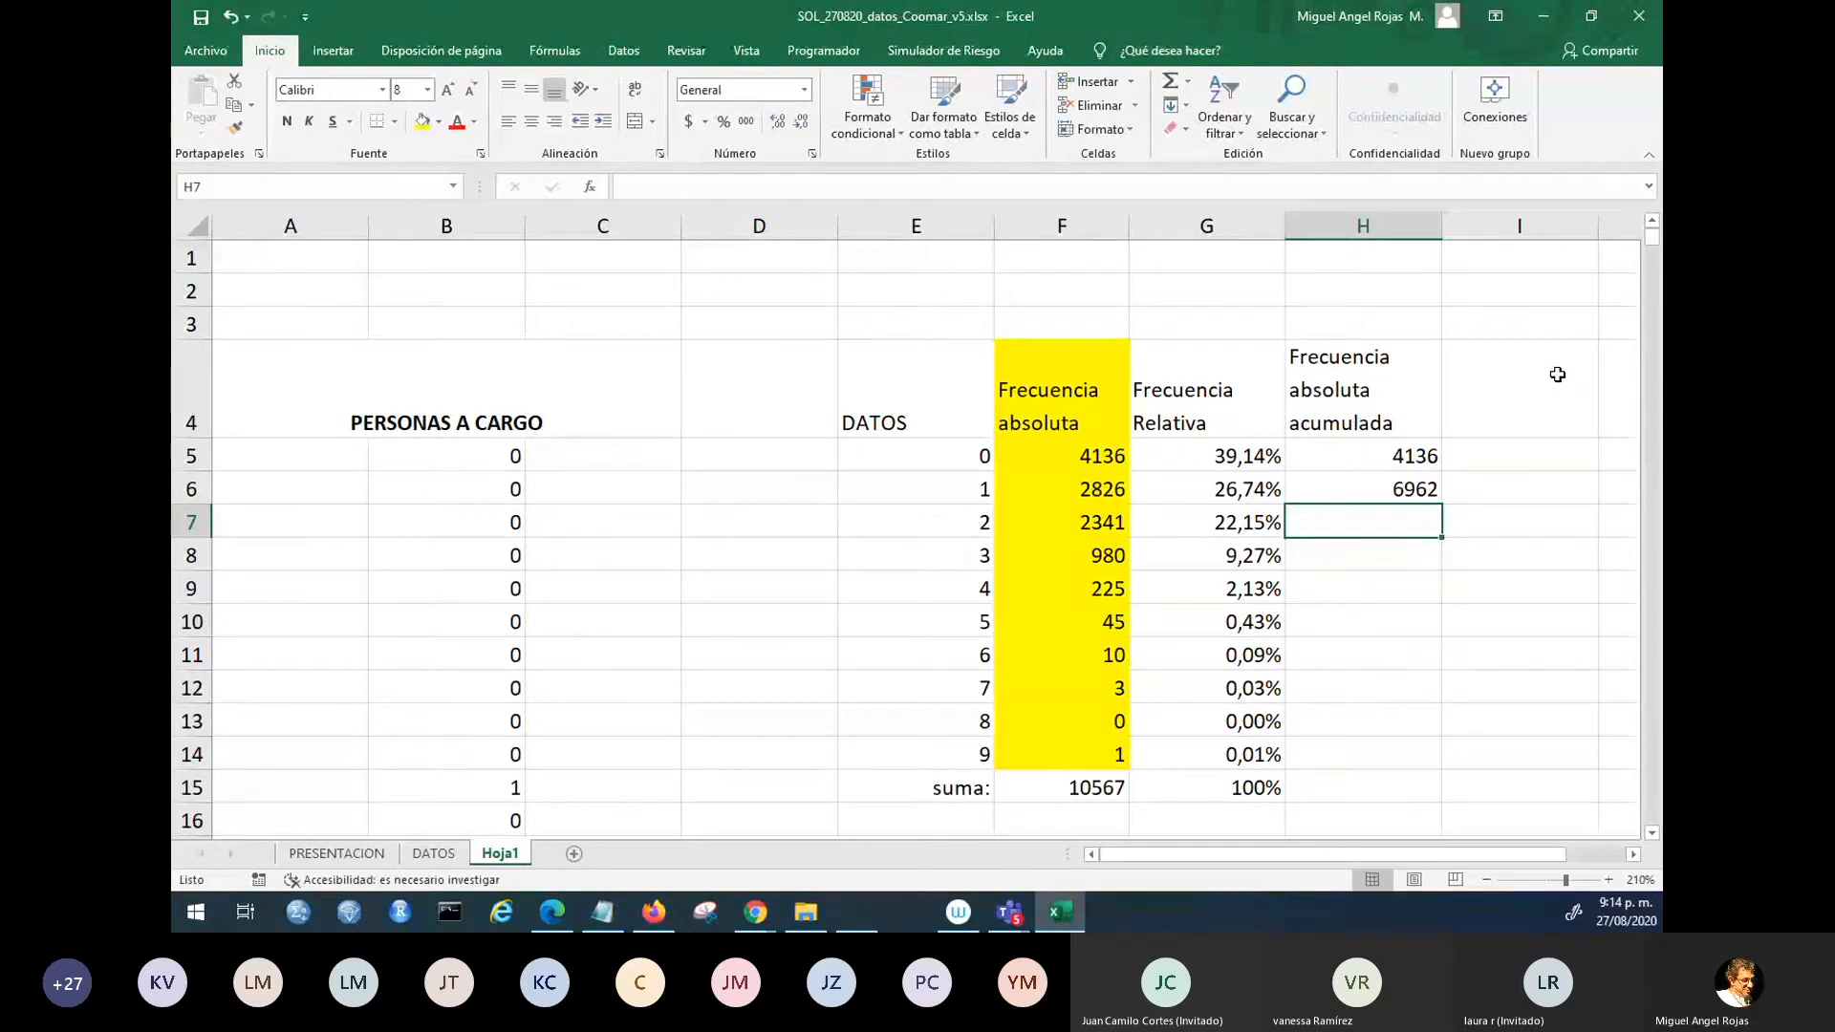
click(1387, 485)
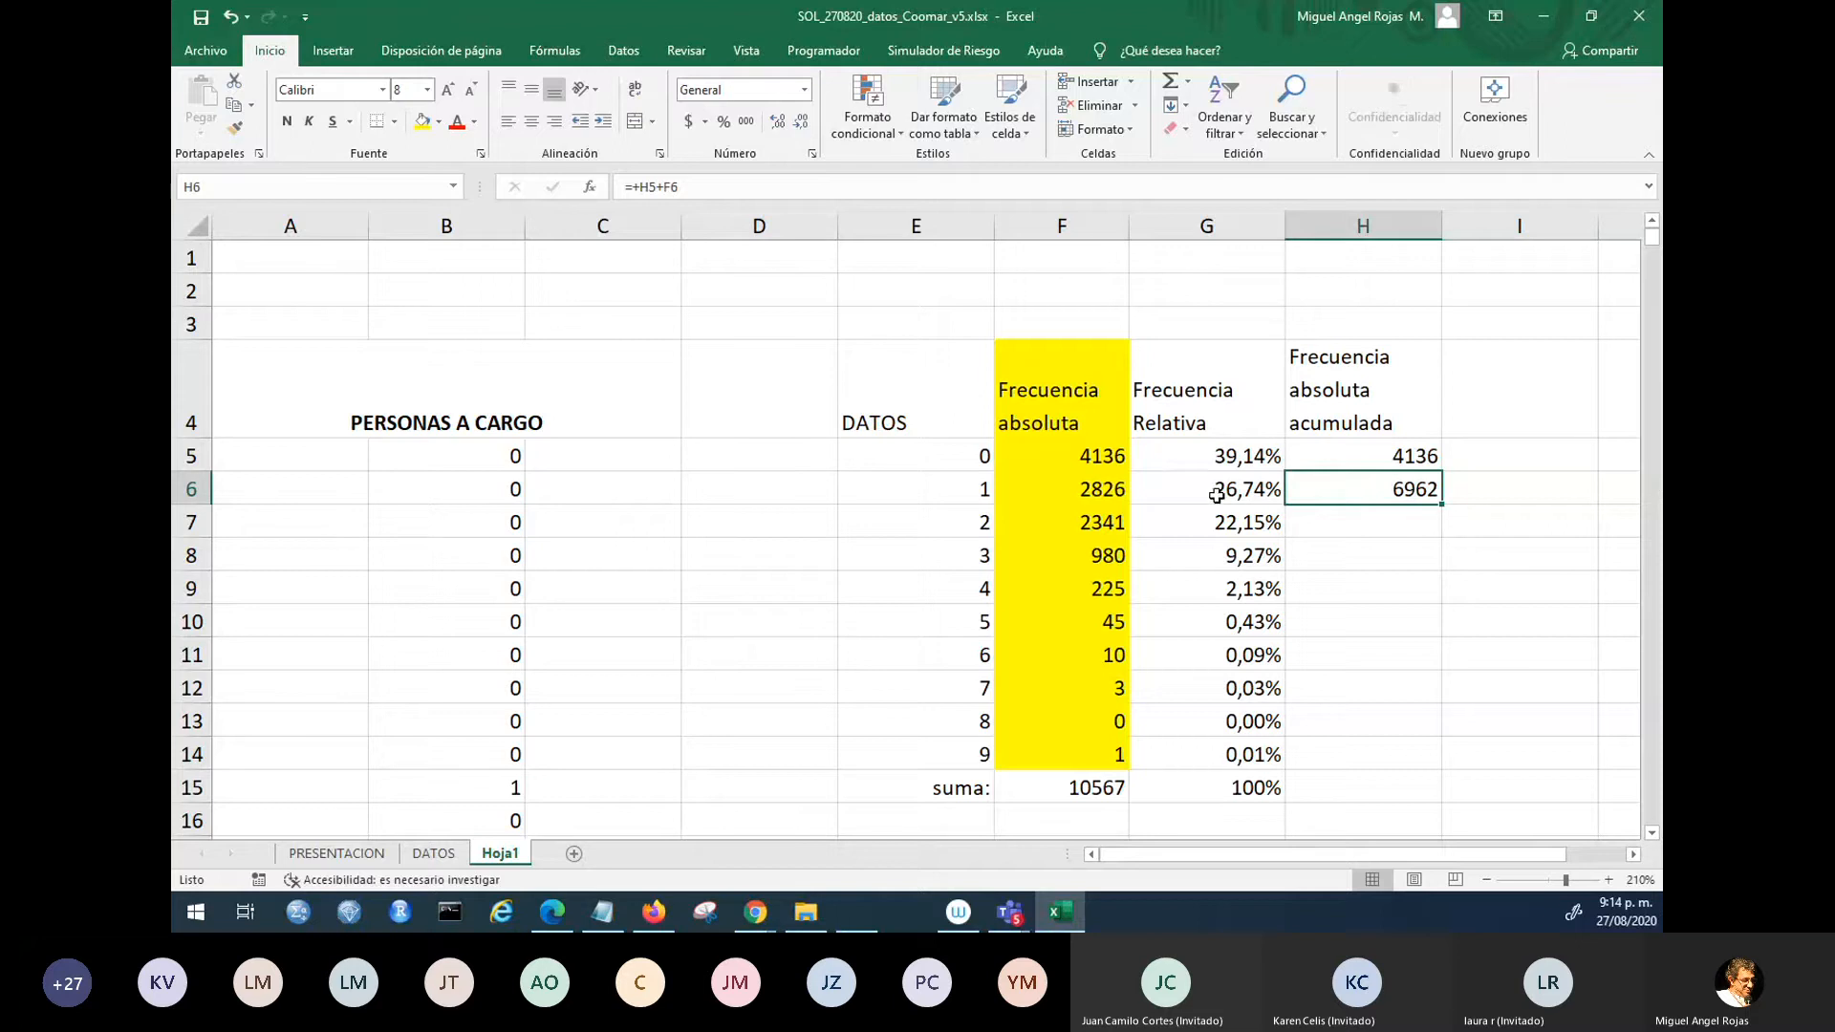
click(984, 497)
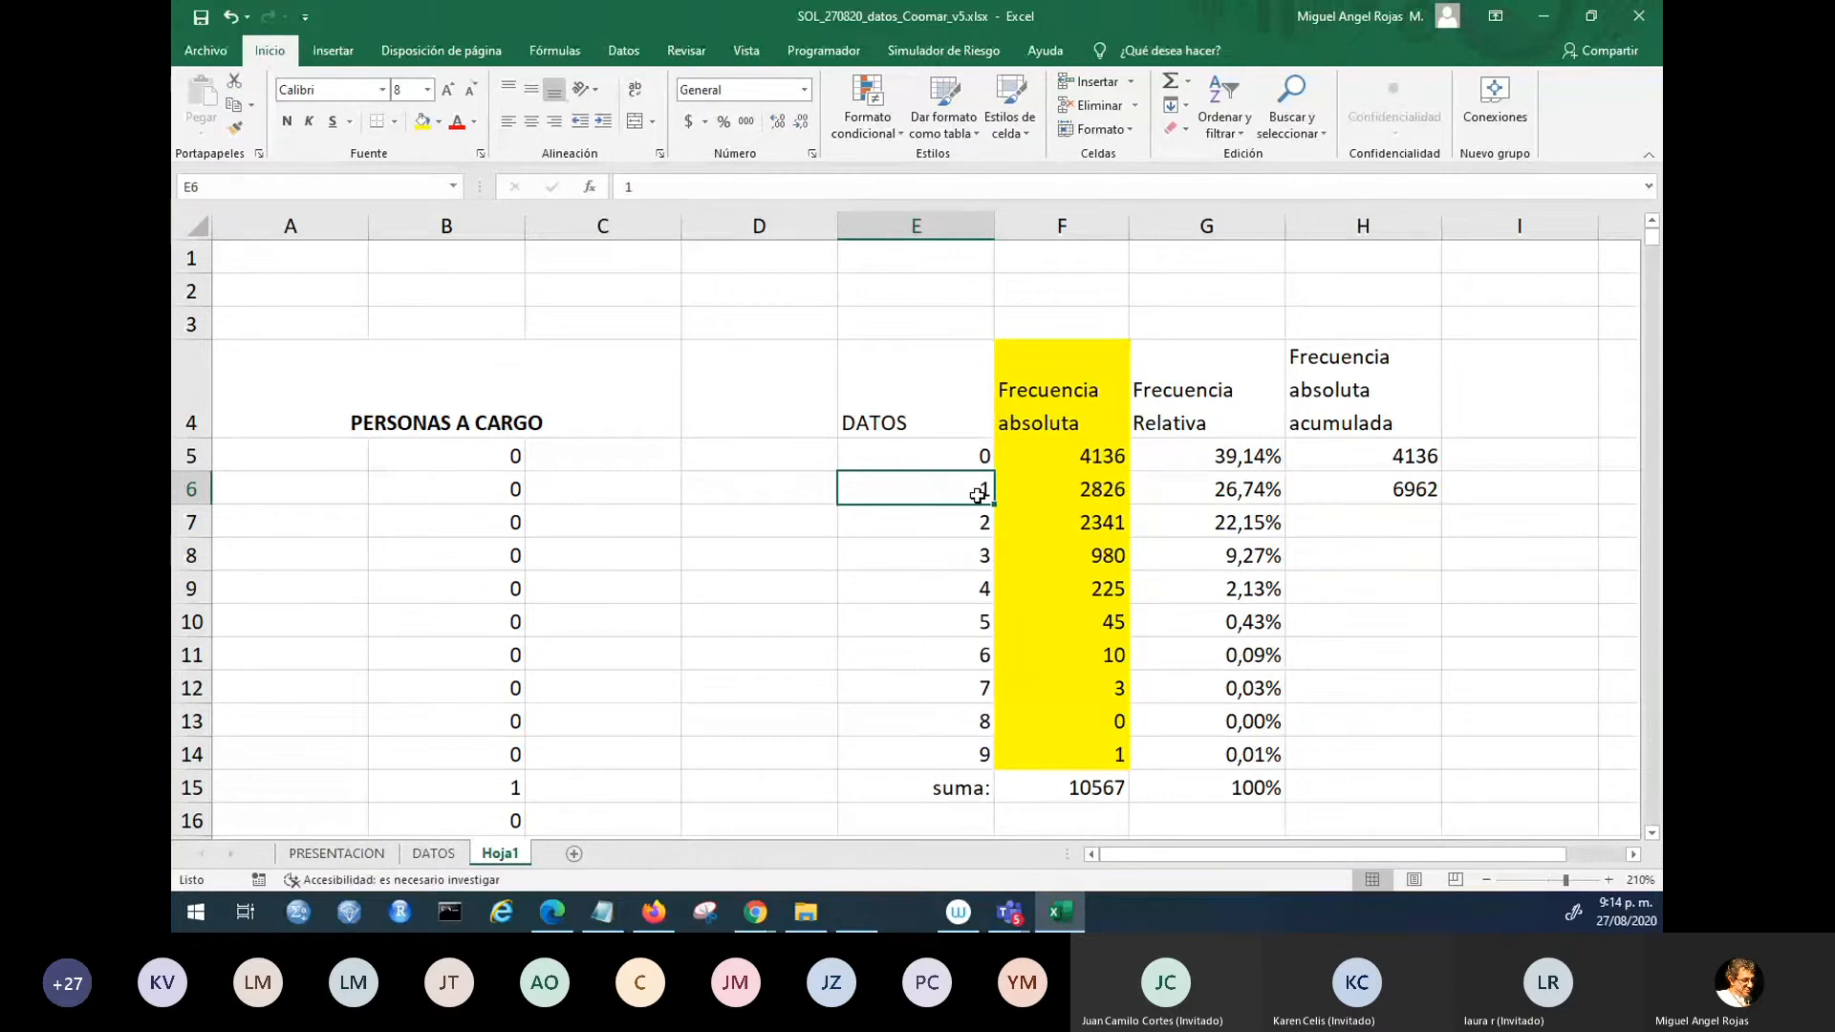
click(1387, 487)
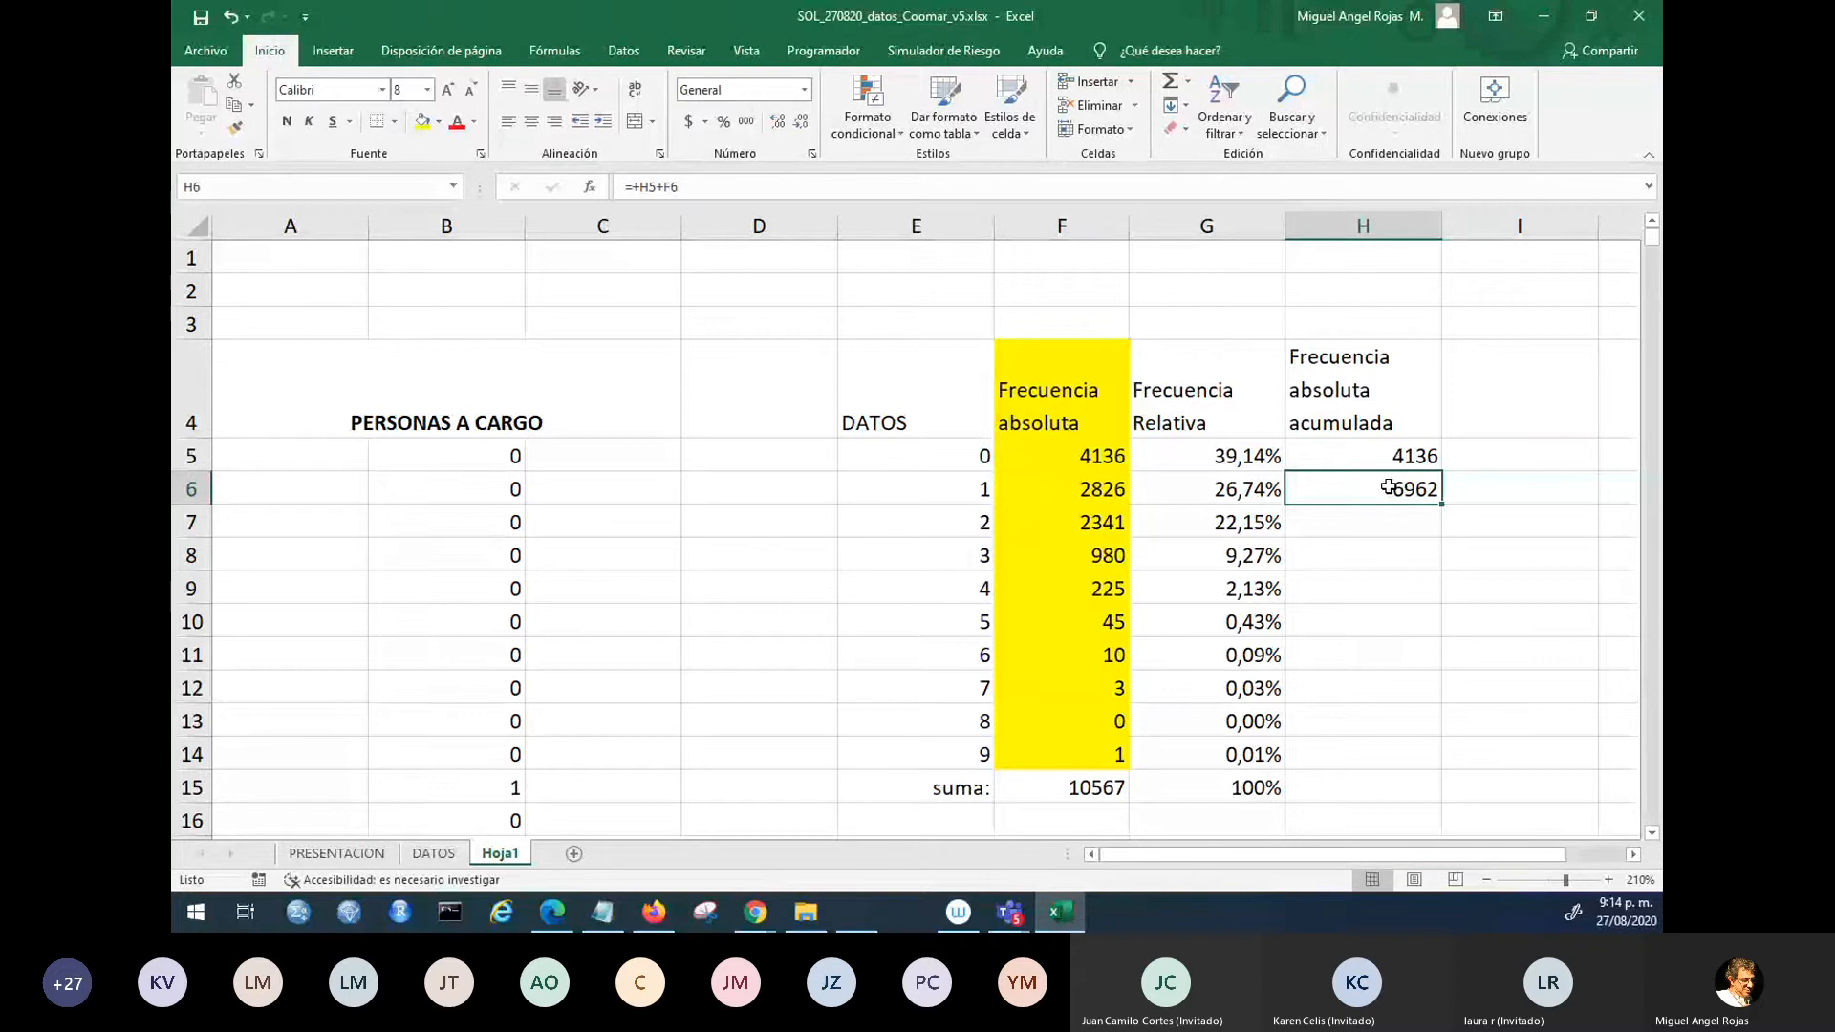
- Enter the formula +H6+F7 in H7 to accumulate the absolute frequency for data value 2
click(1416, 526)
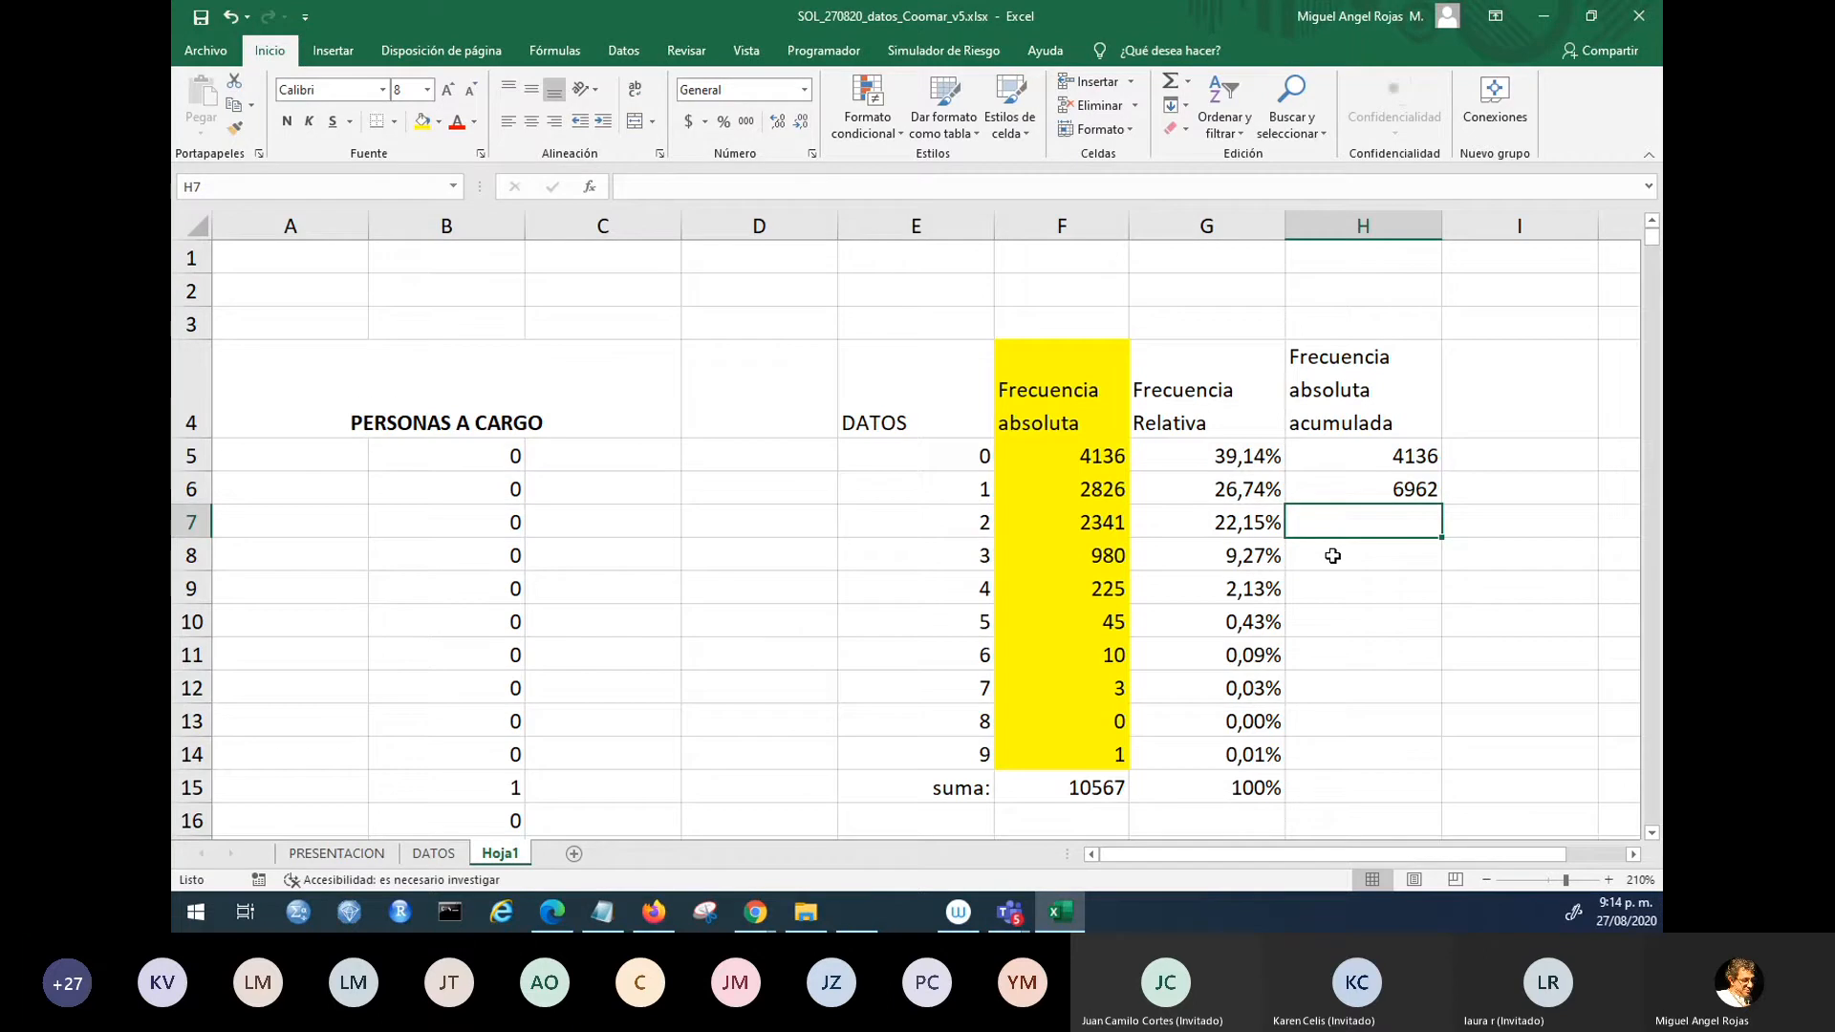
text(+)
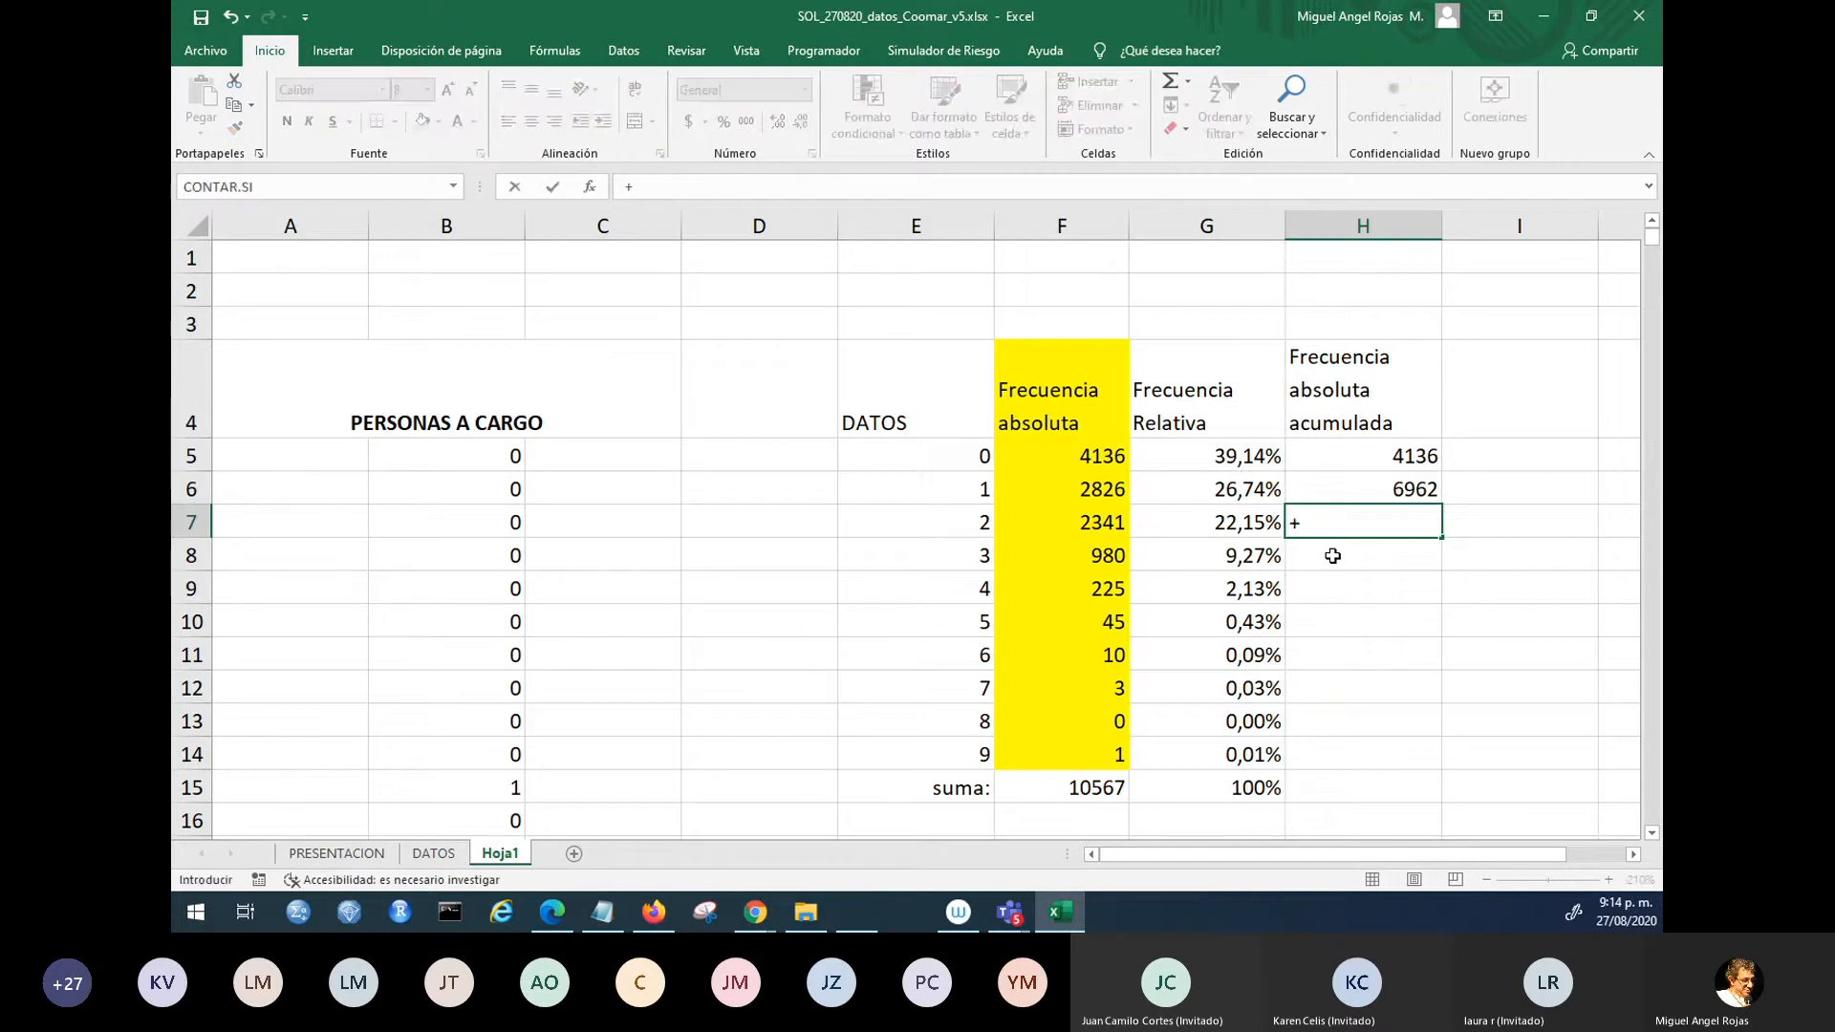
key(Up)
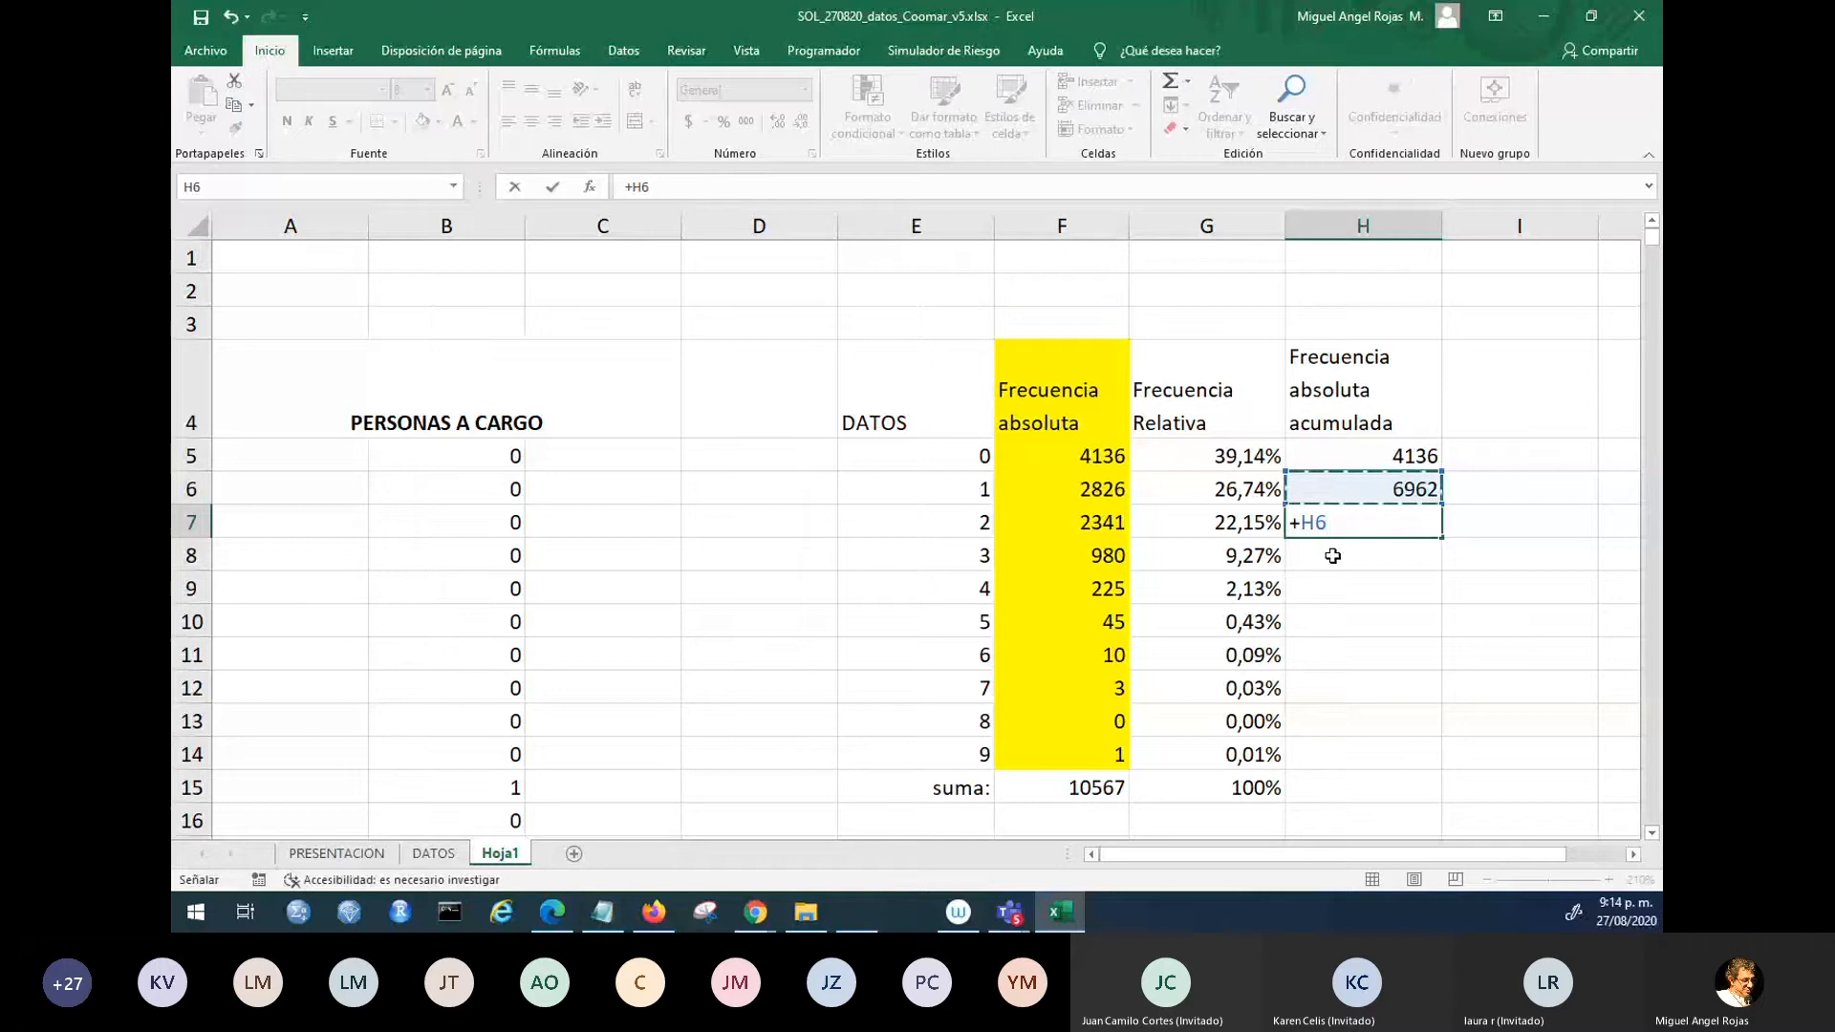
text(+)
key(Left)
key(Left)
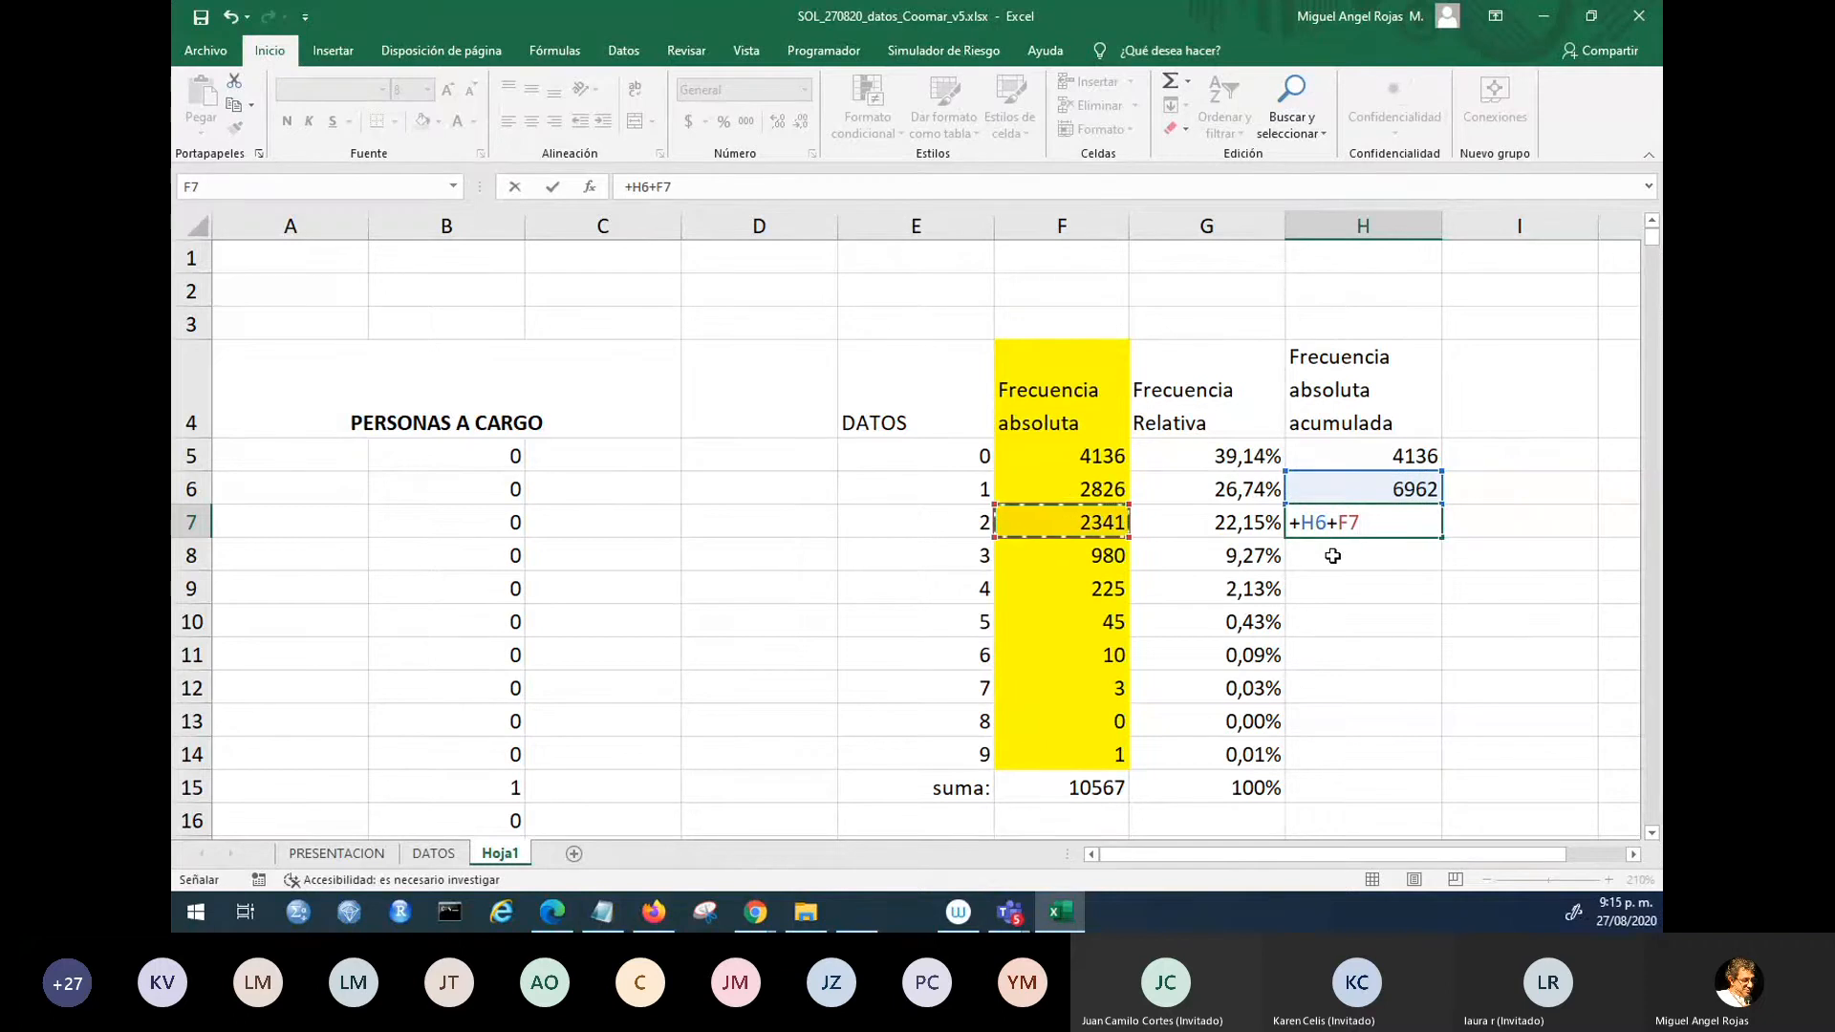
key(Return)
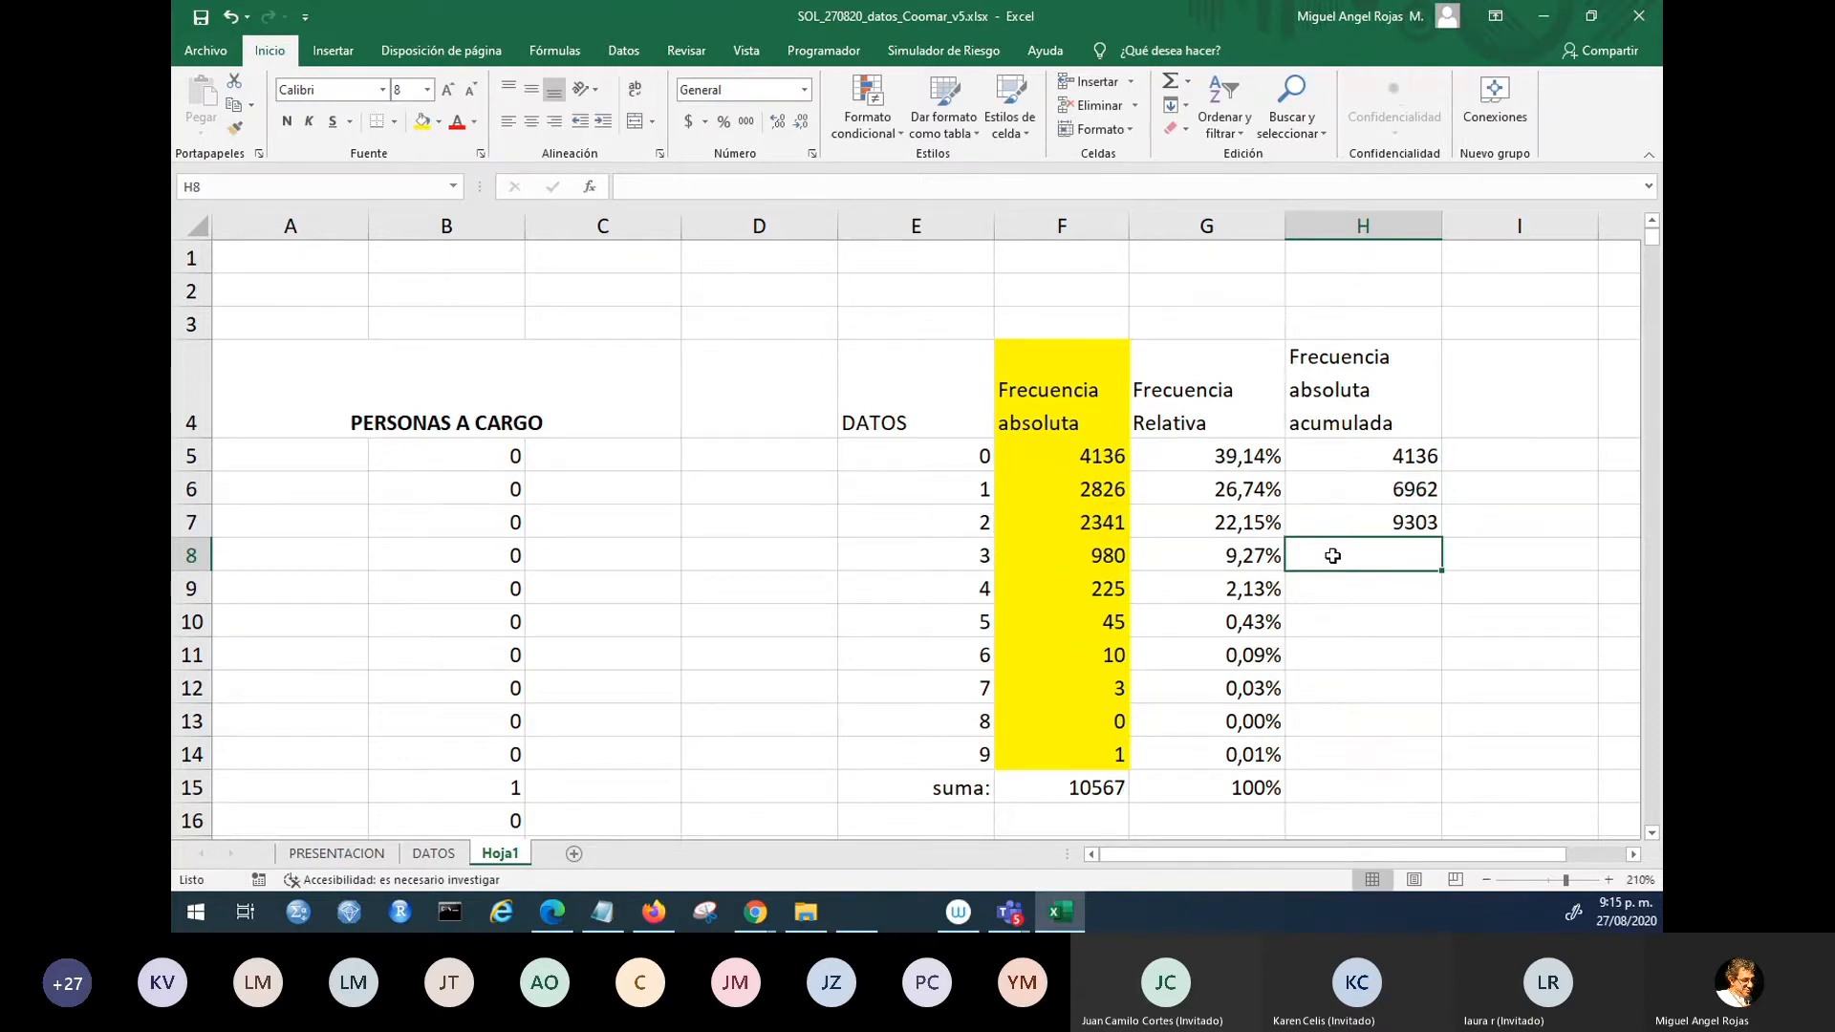
- Examine the cumulative frequency in H7 against DATOS values 0 to 2 and check which cells its formula references
key(Up)
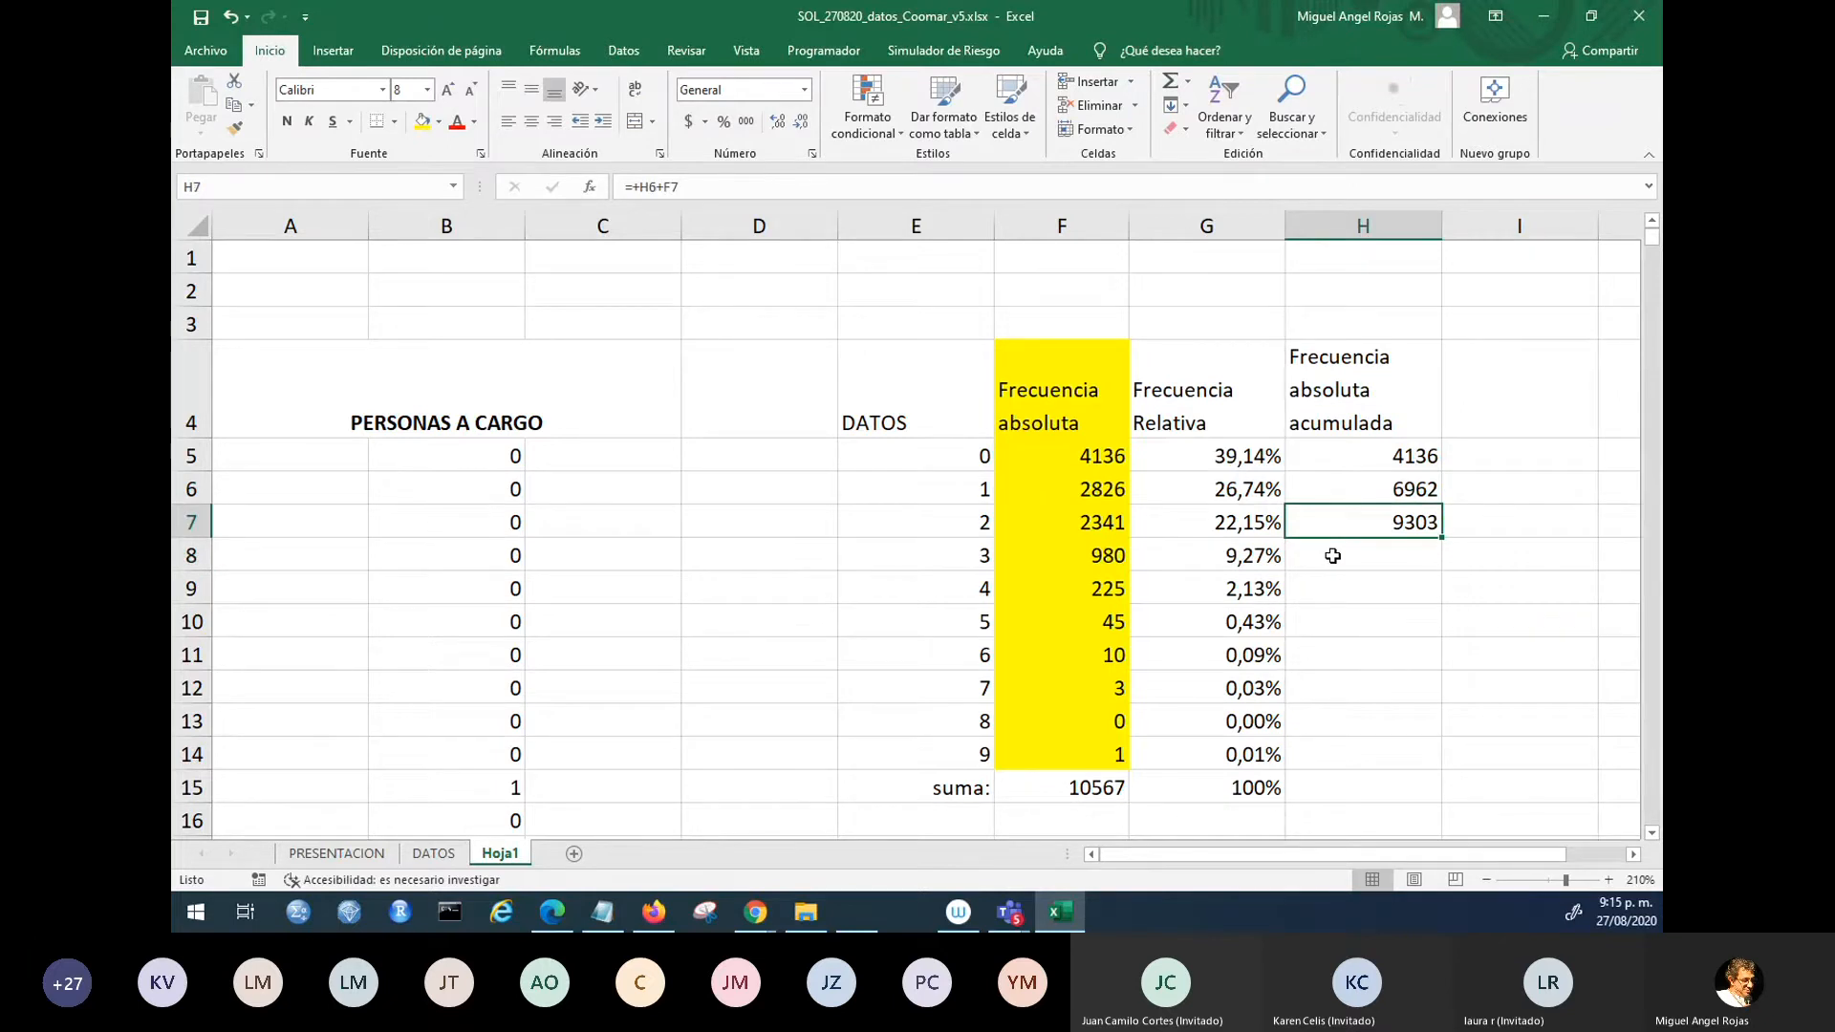
key(Left)
key(Left)
key(Left)
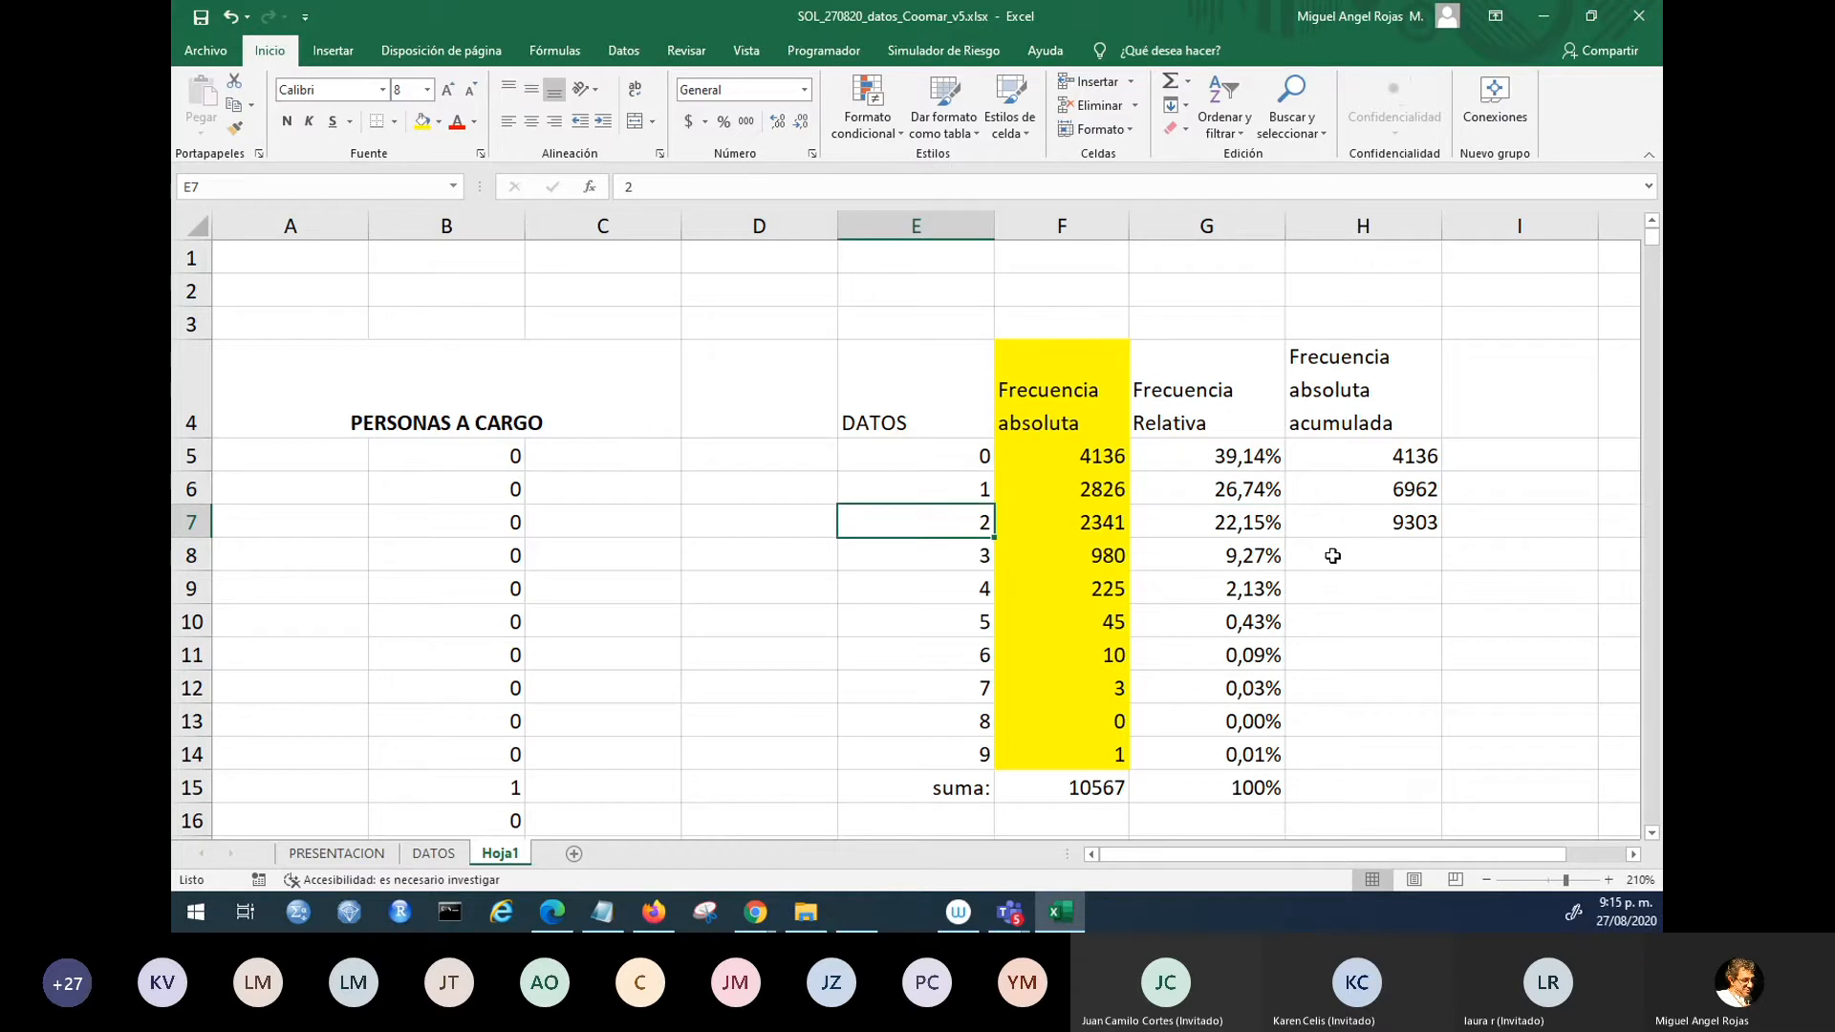
key(Up)
key(Up)
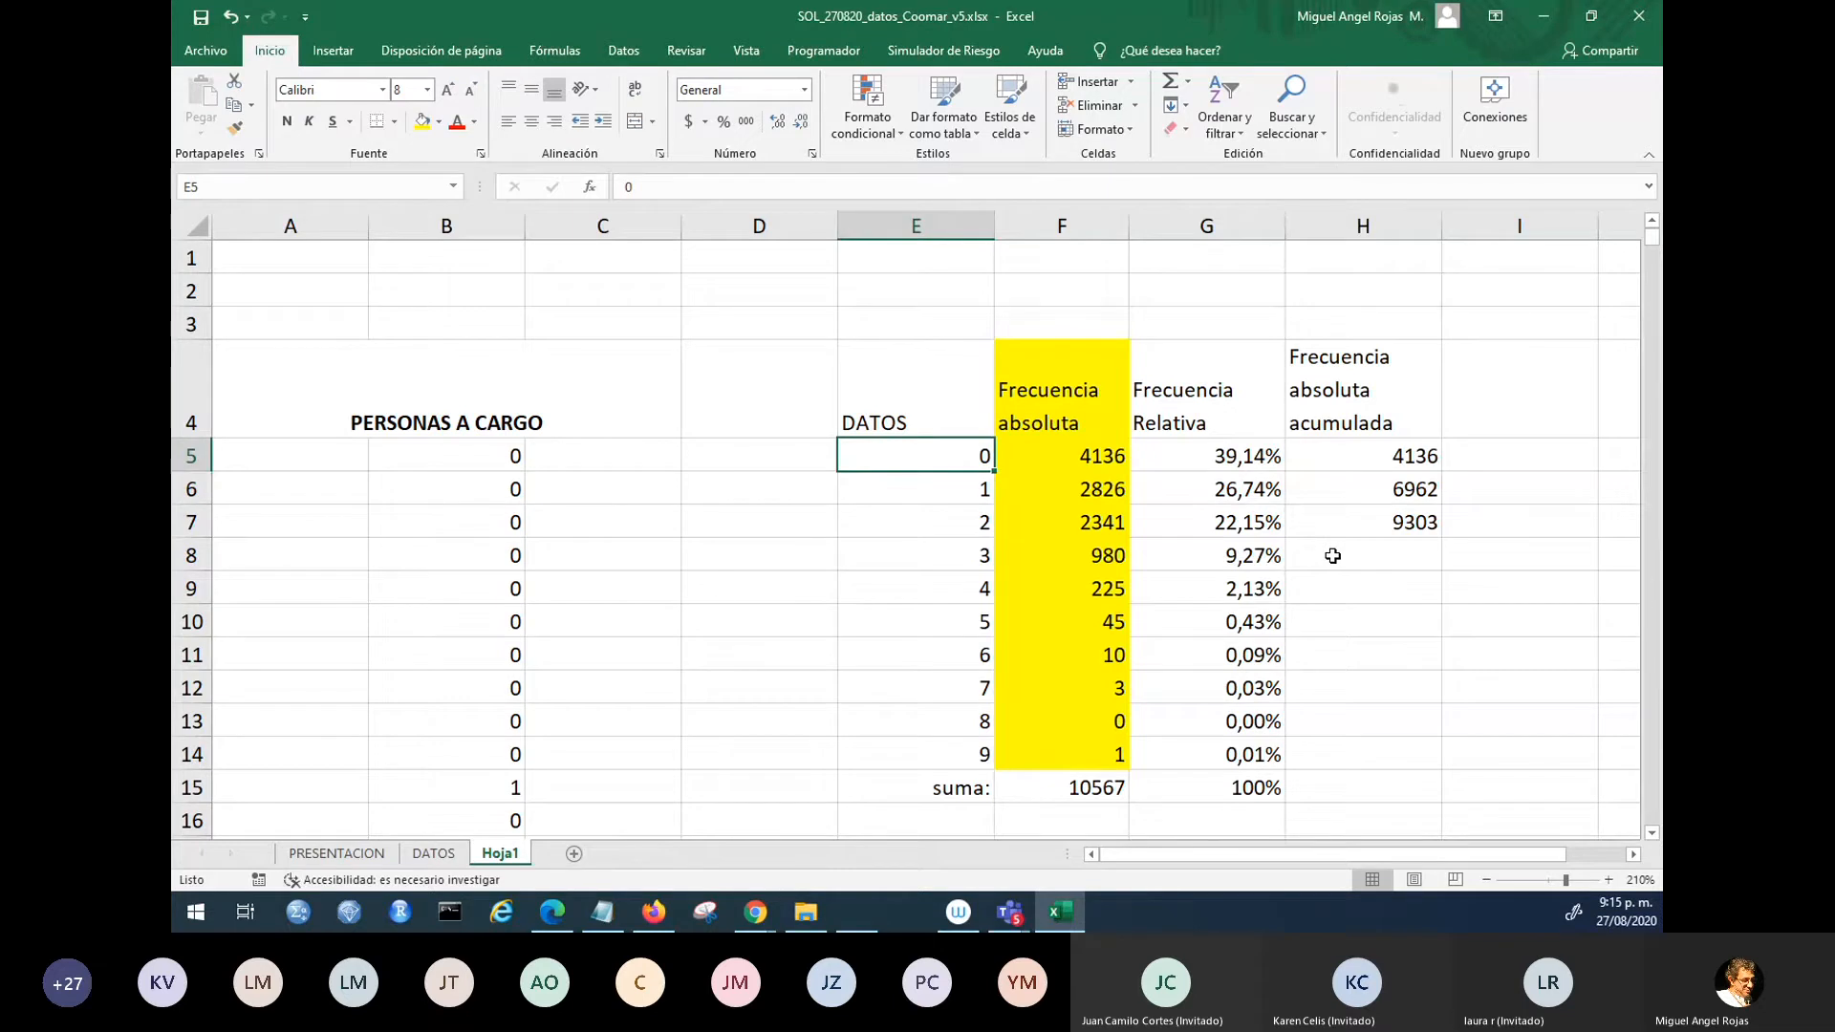
click(1380, 524)
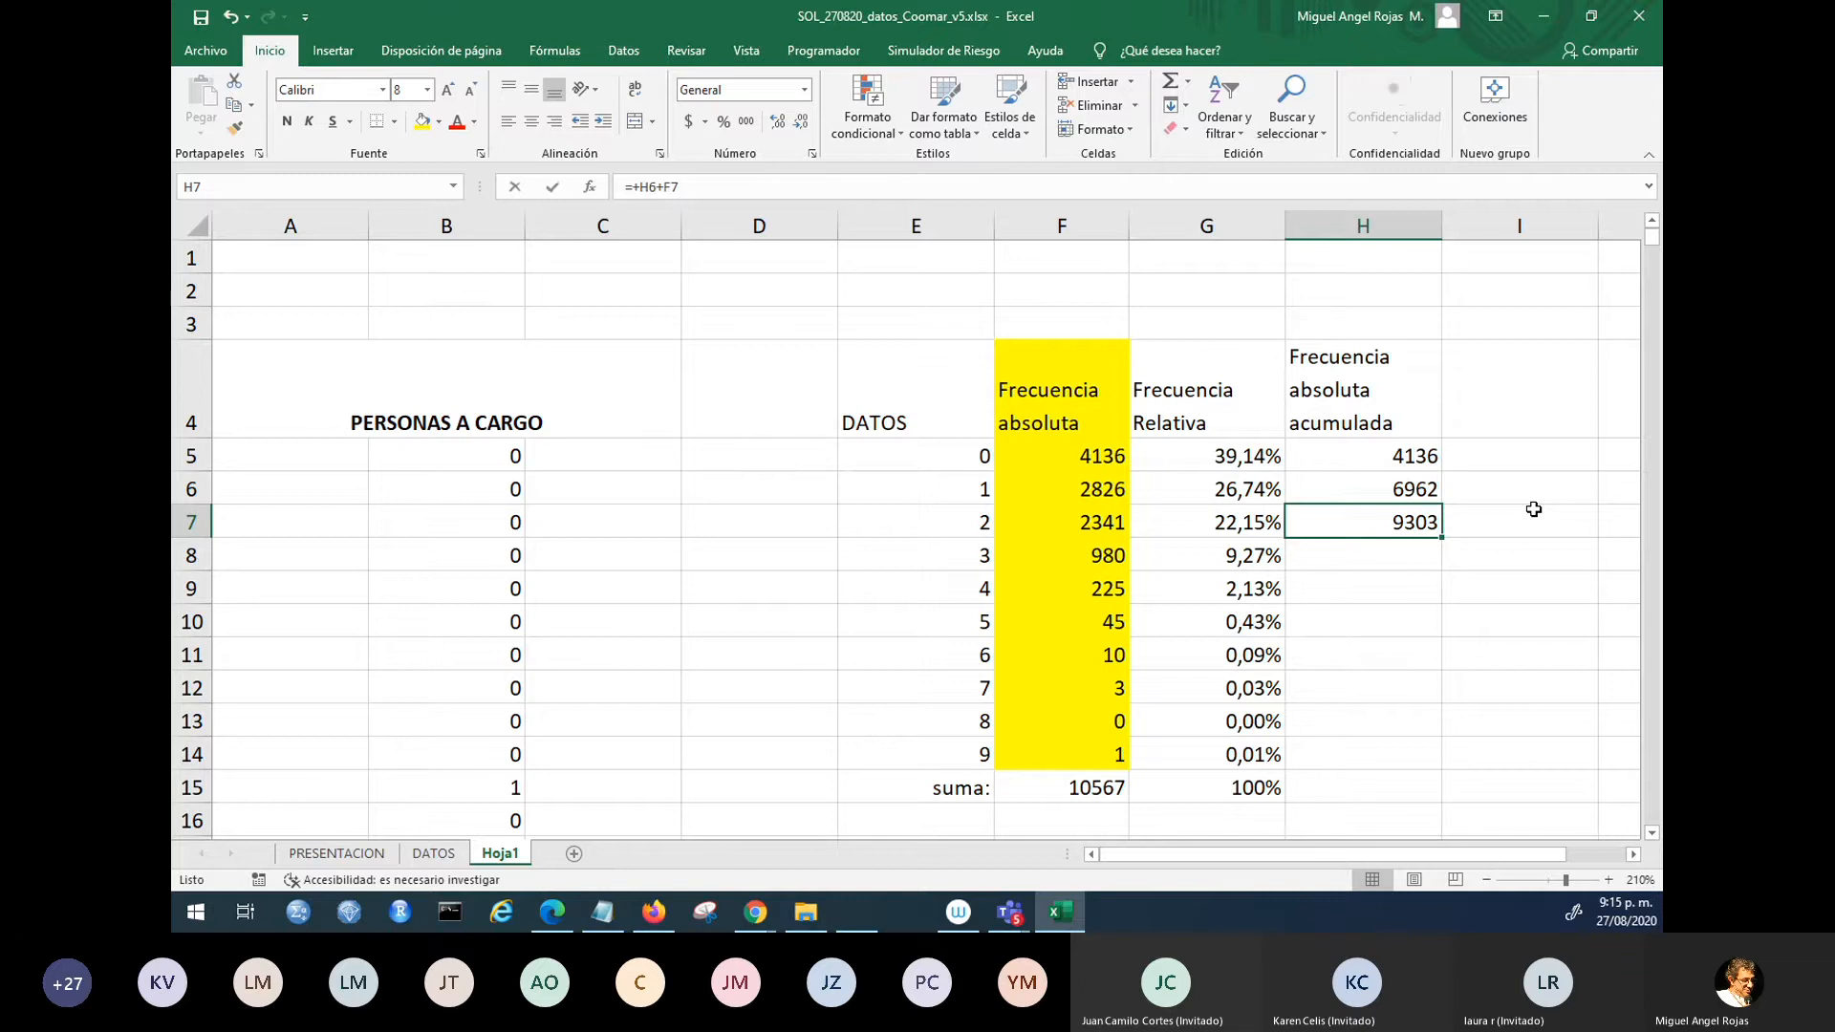
key(F2)
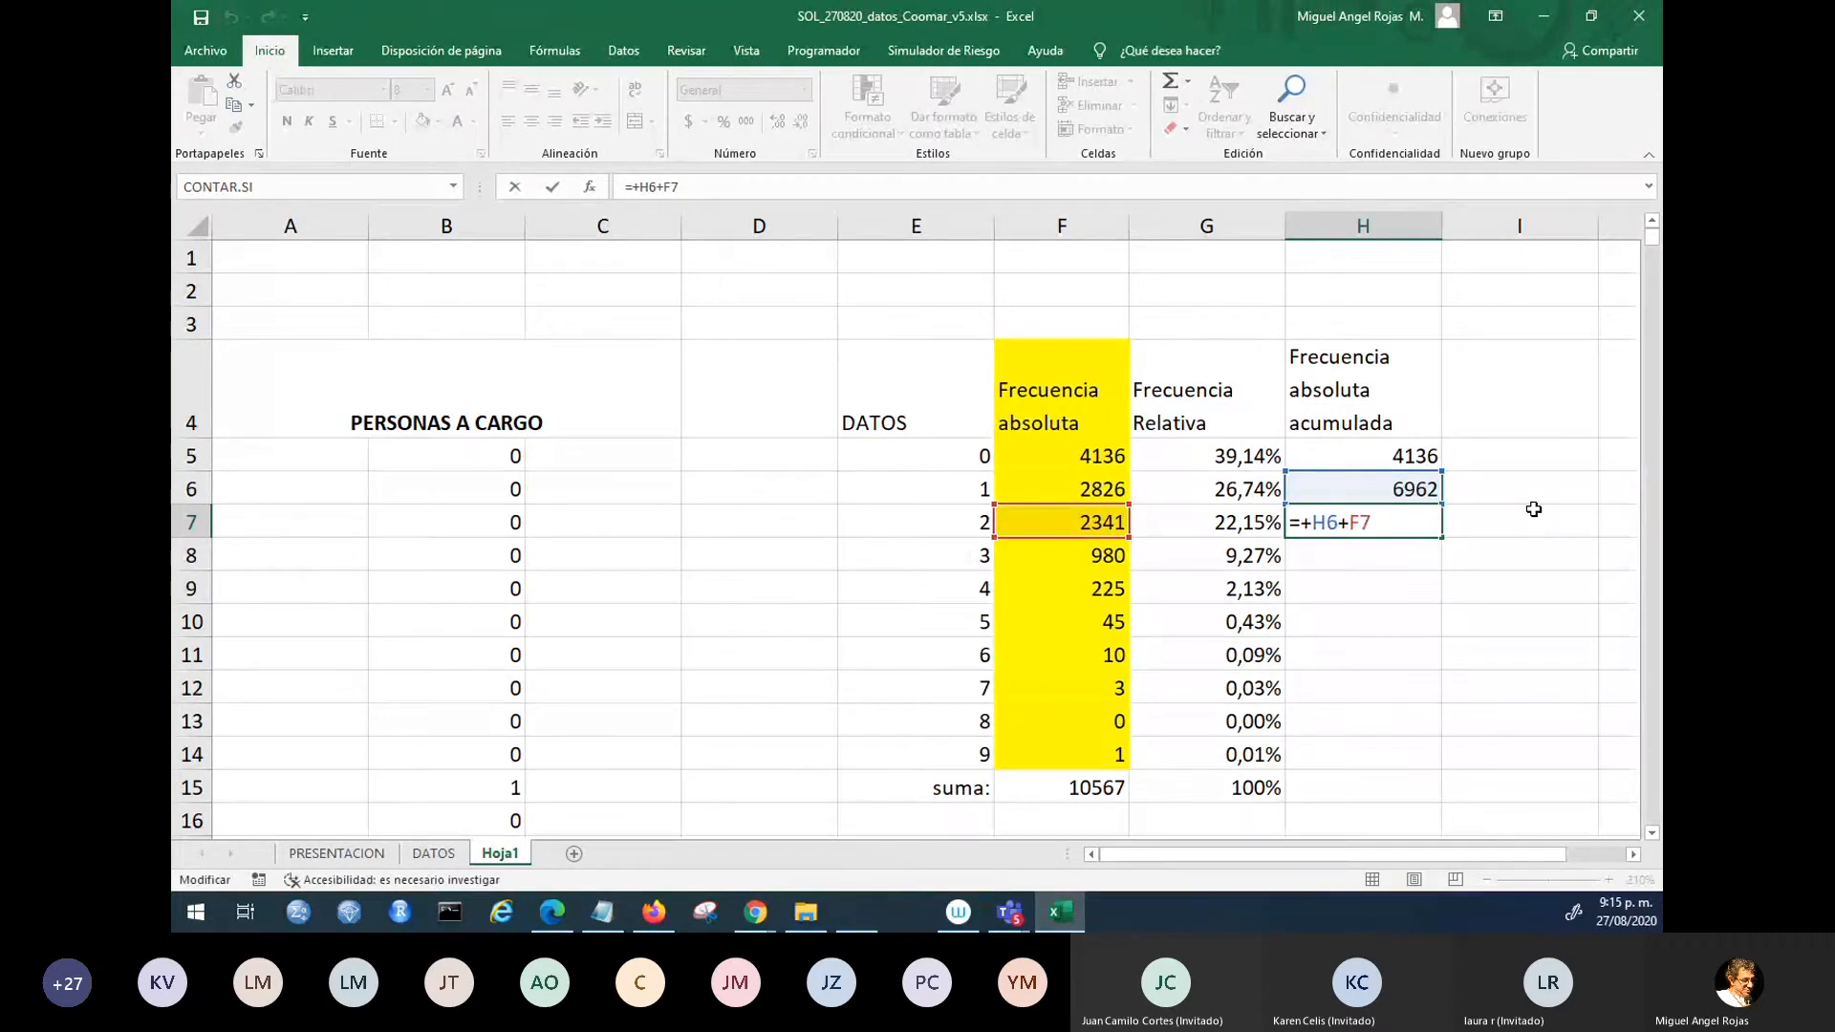
key(Return)
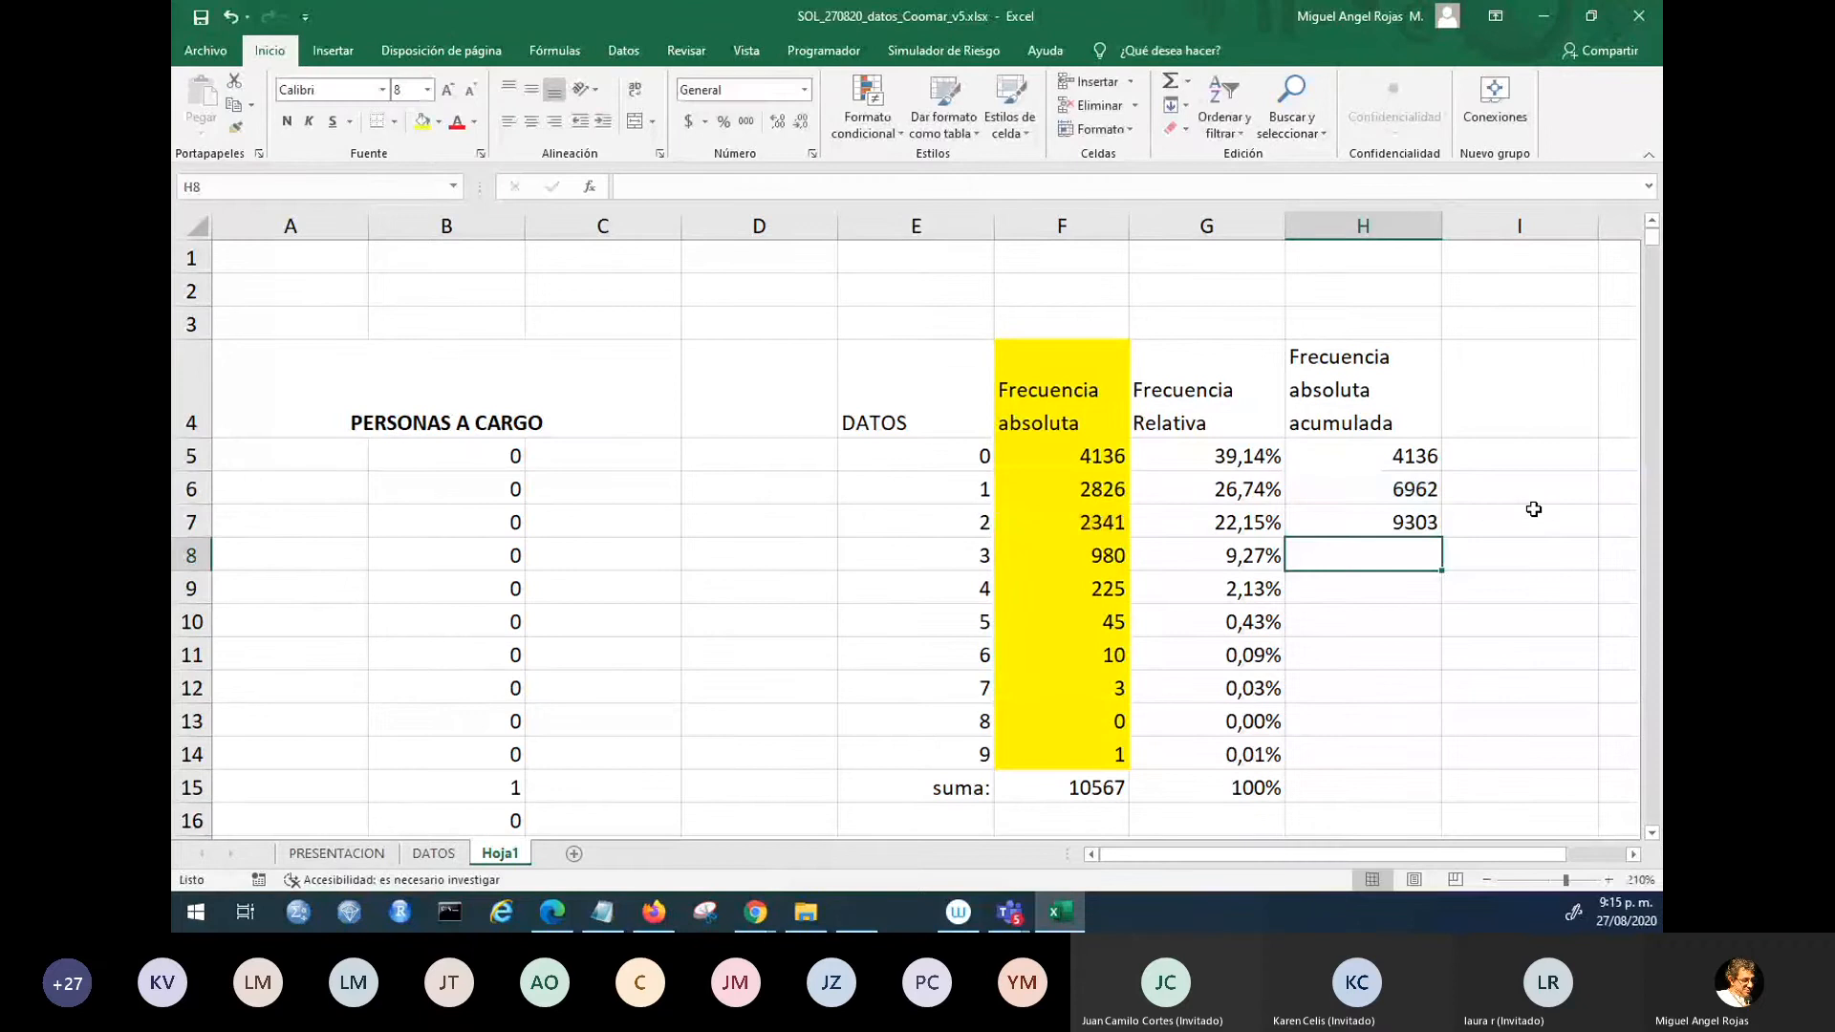
- Enter the formula +H7+F8 in H8 to accumulate the absolute frequency for data value 3
text(+)
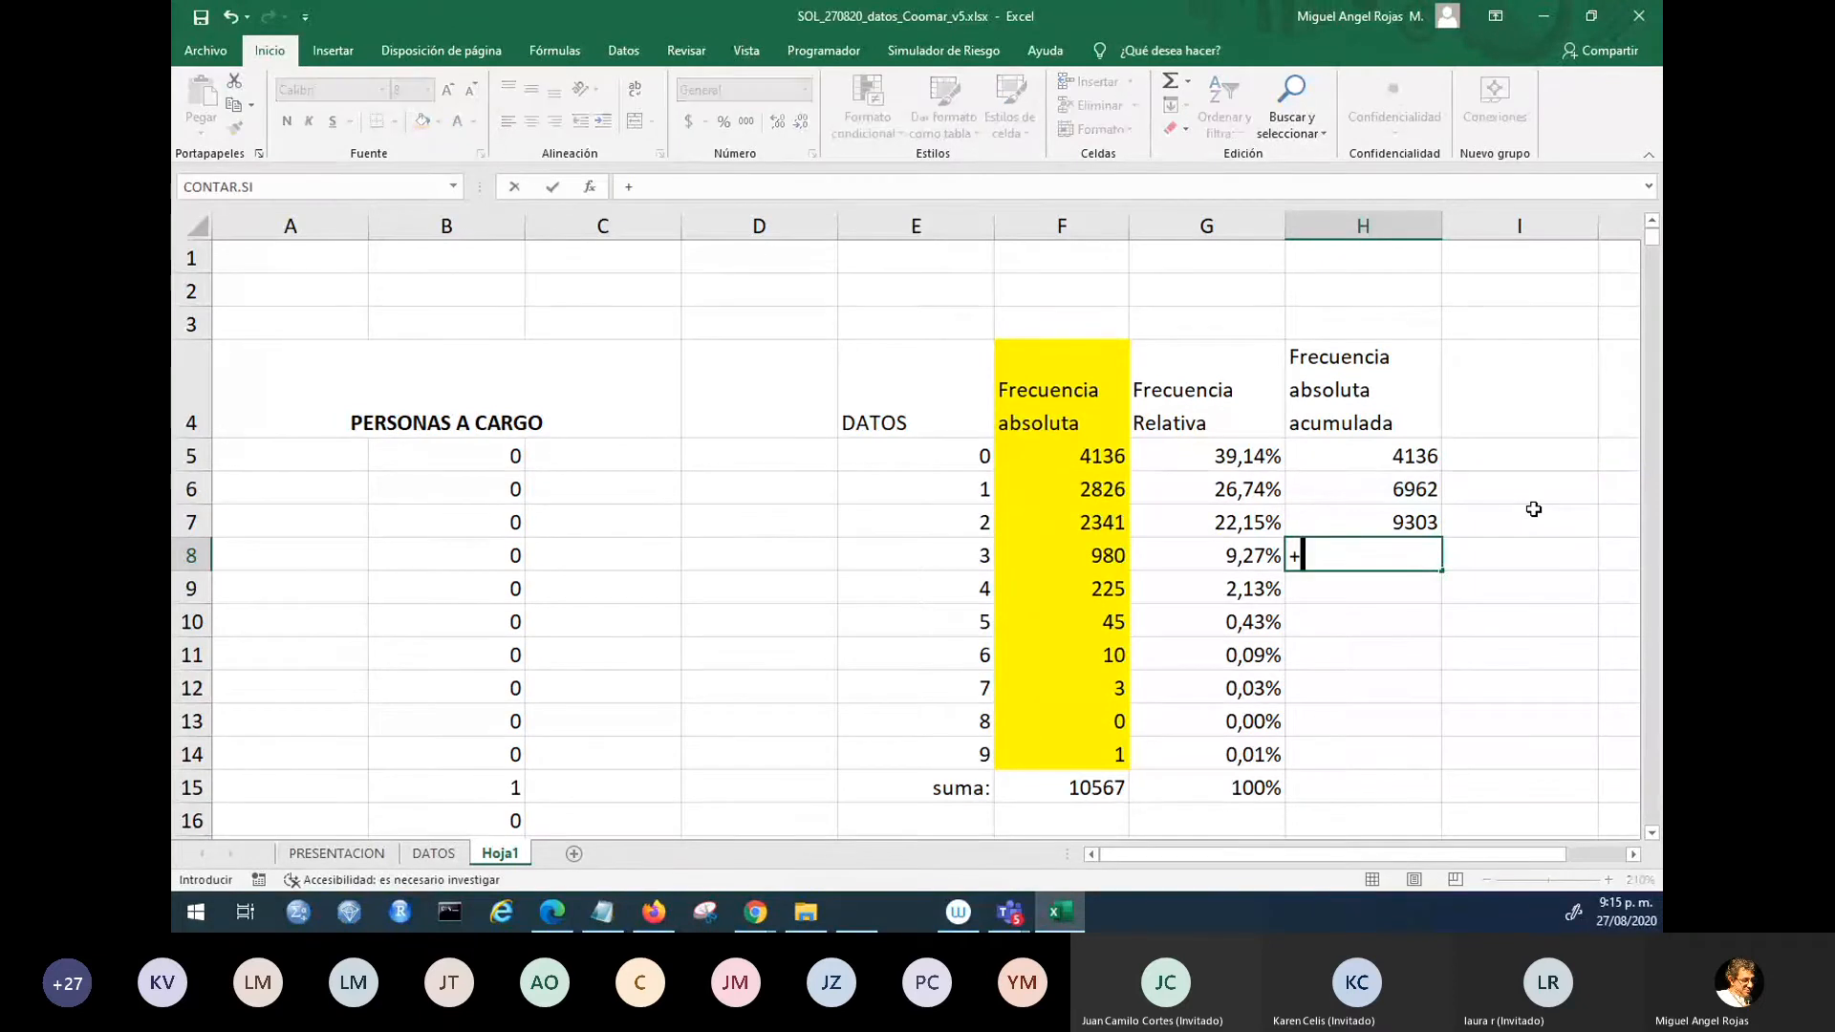
key(Up)
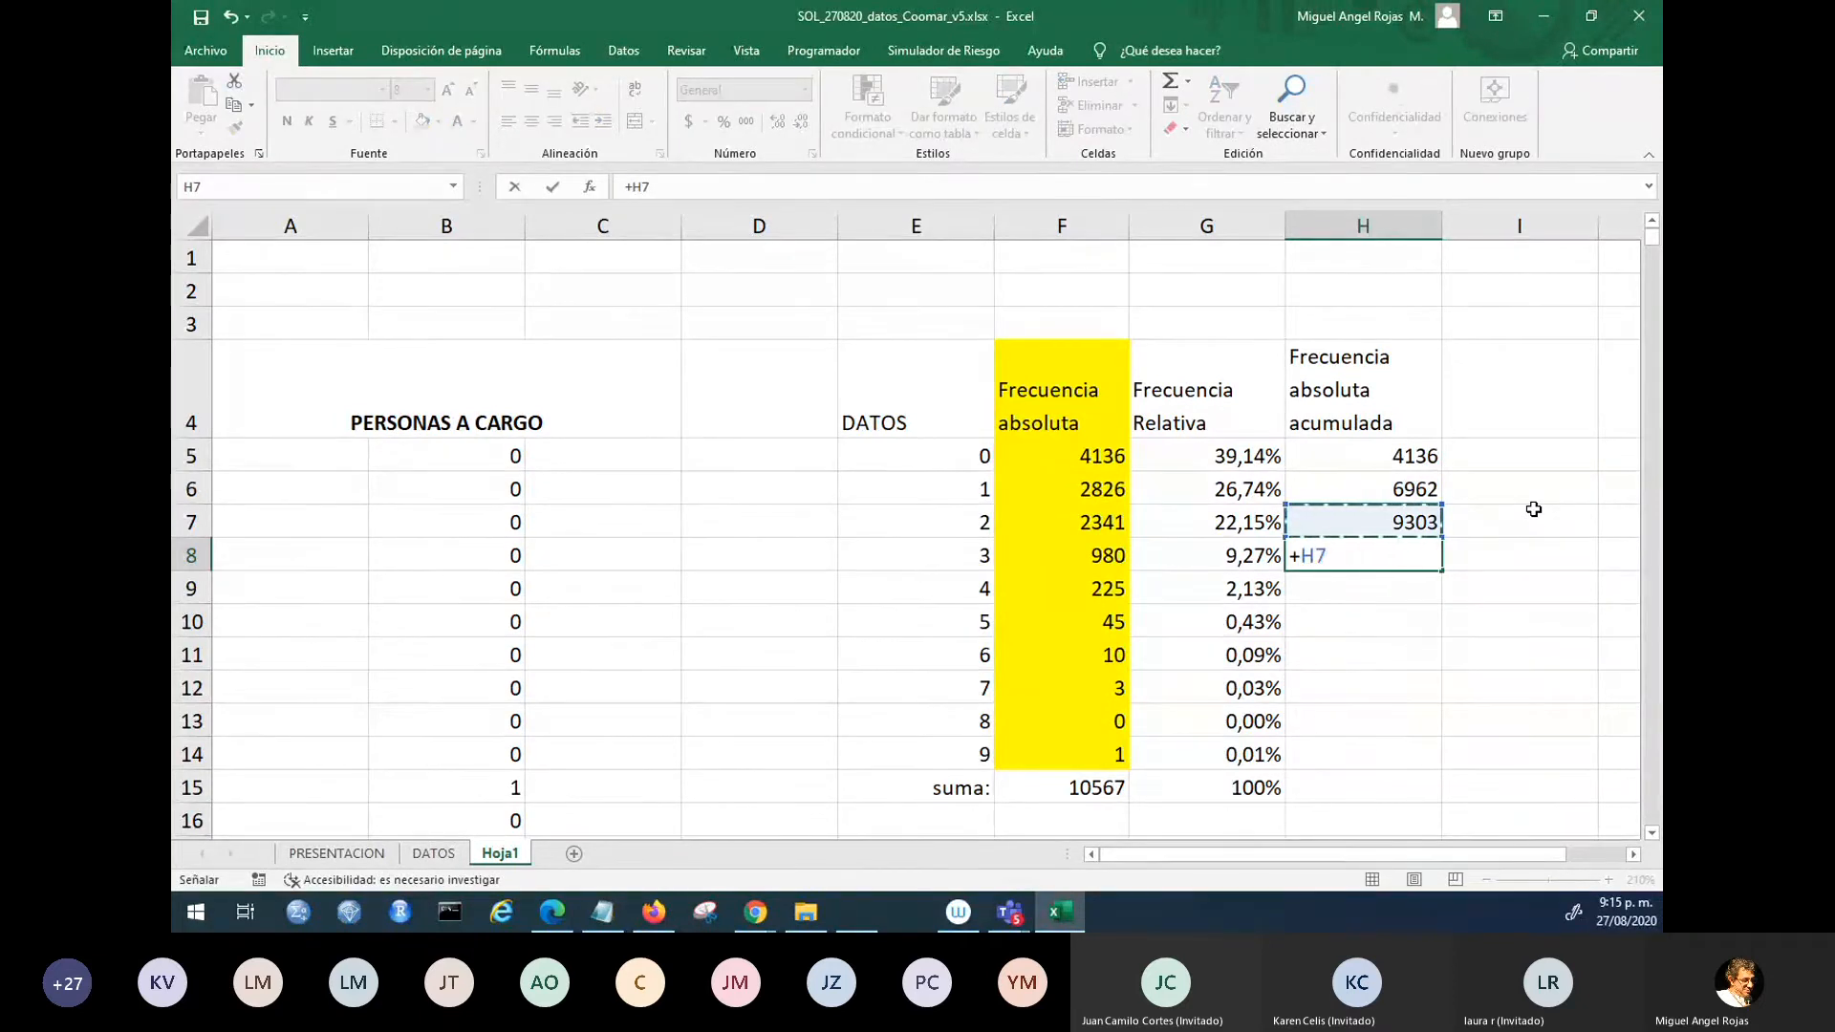
text(+)
key(Left)
key(Left)
key(Left)
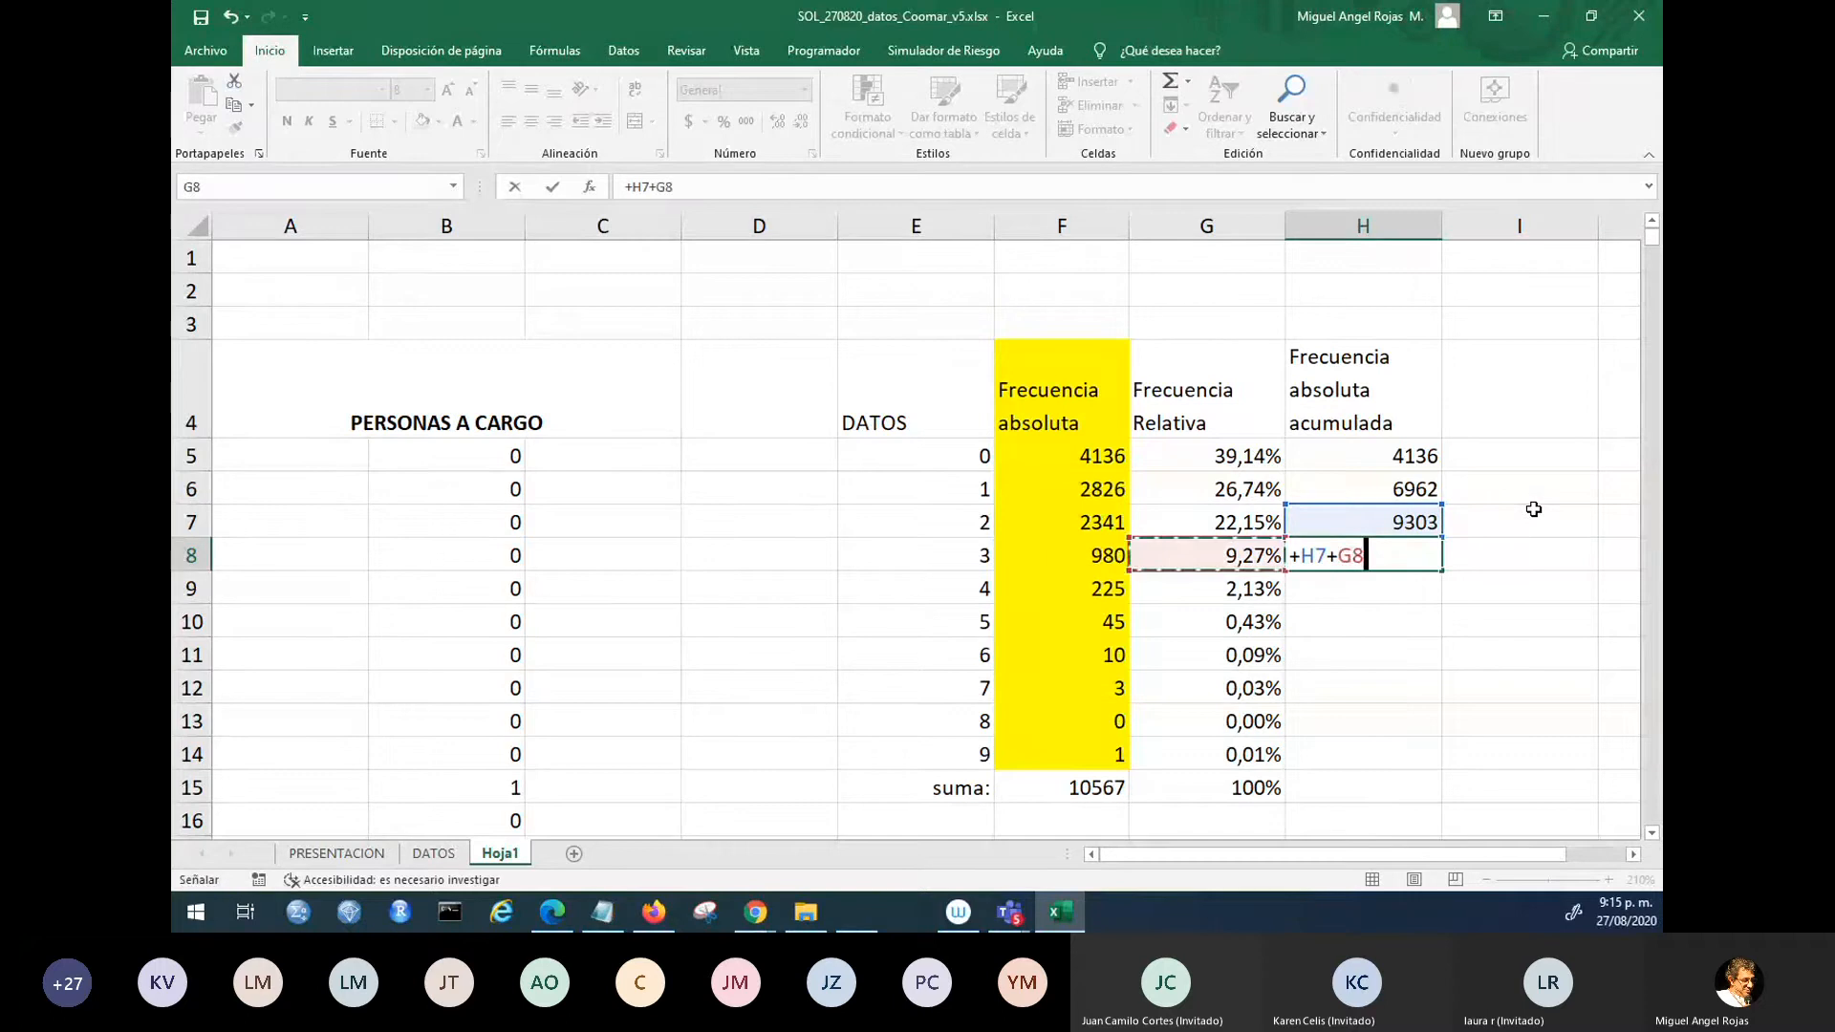
key(Return)
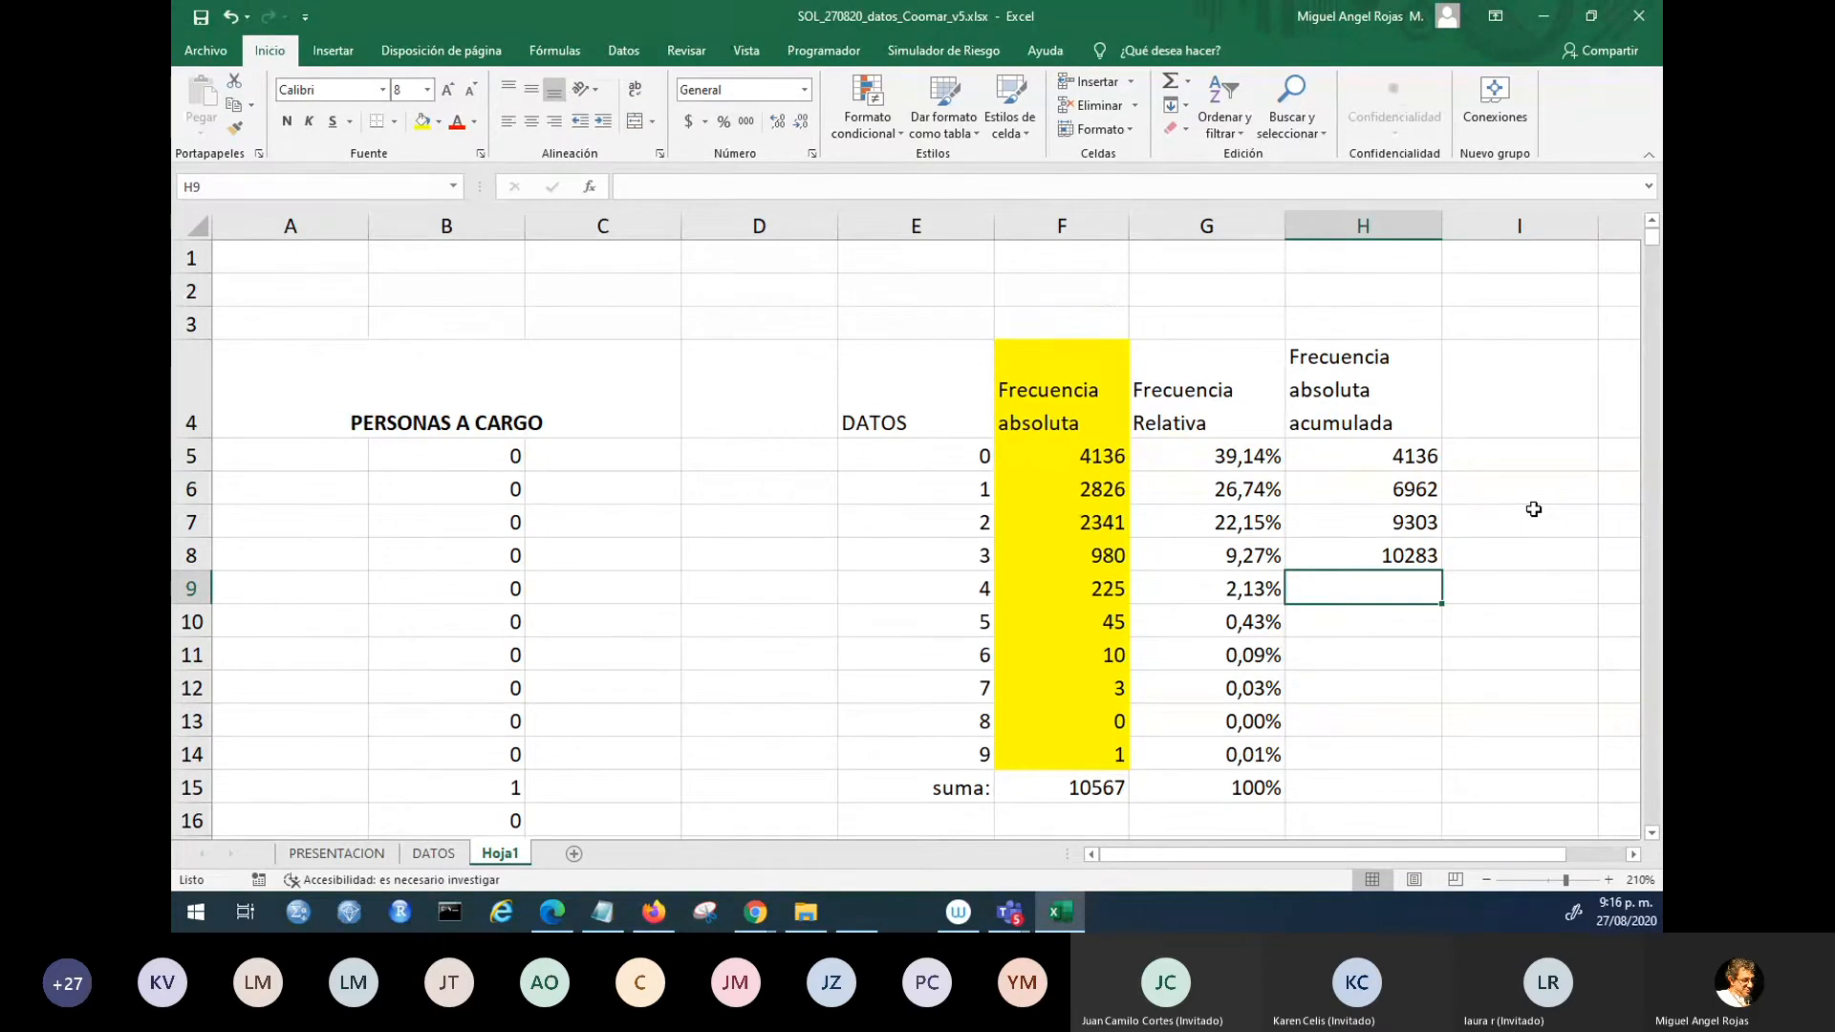
- Fill the cumulative frequency formula from H8 down through H14
click(1395, 558)
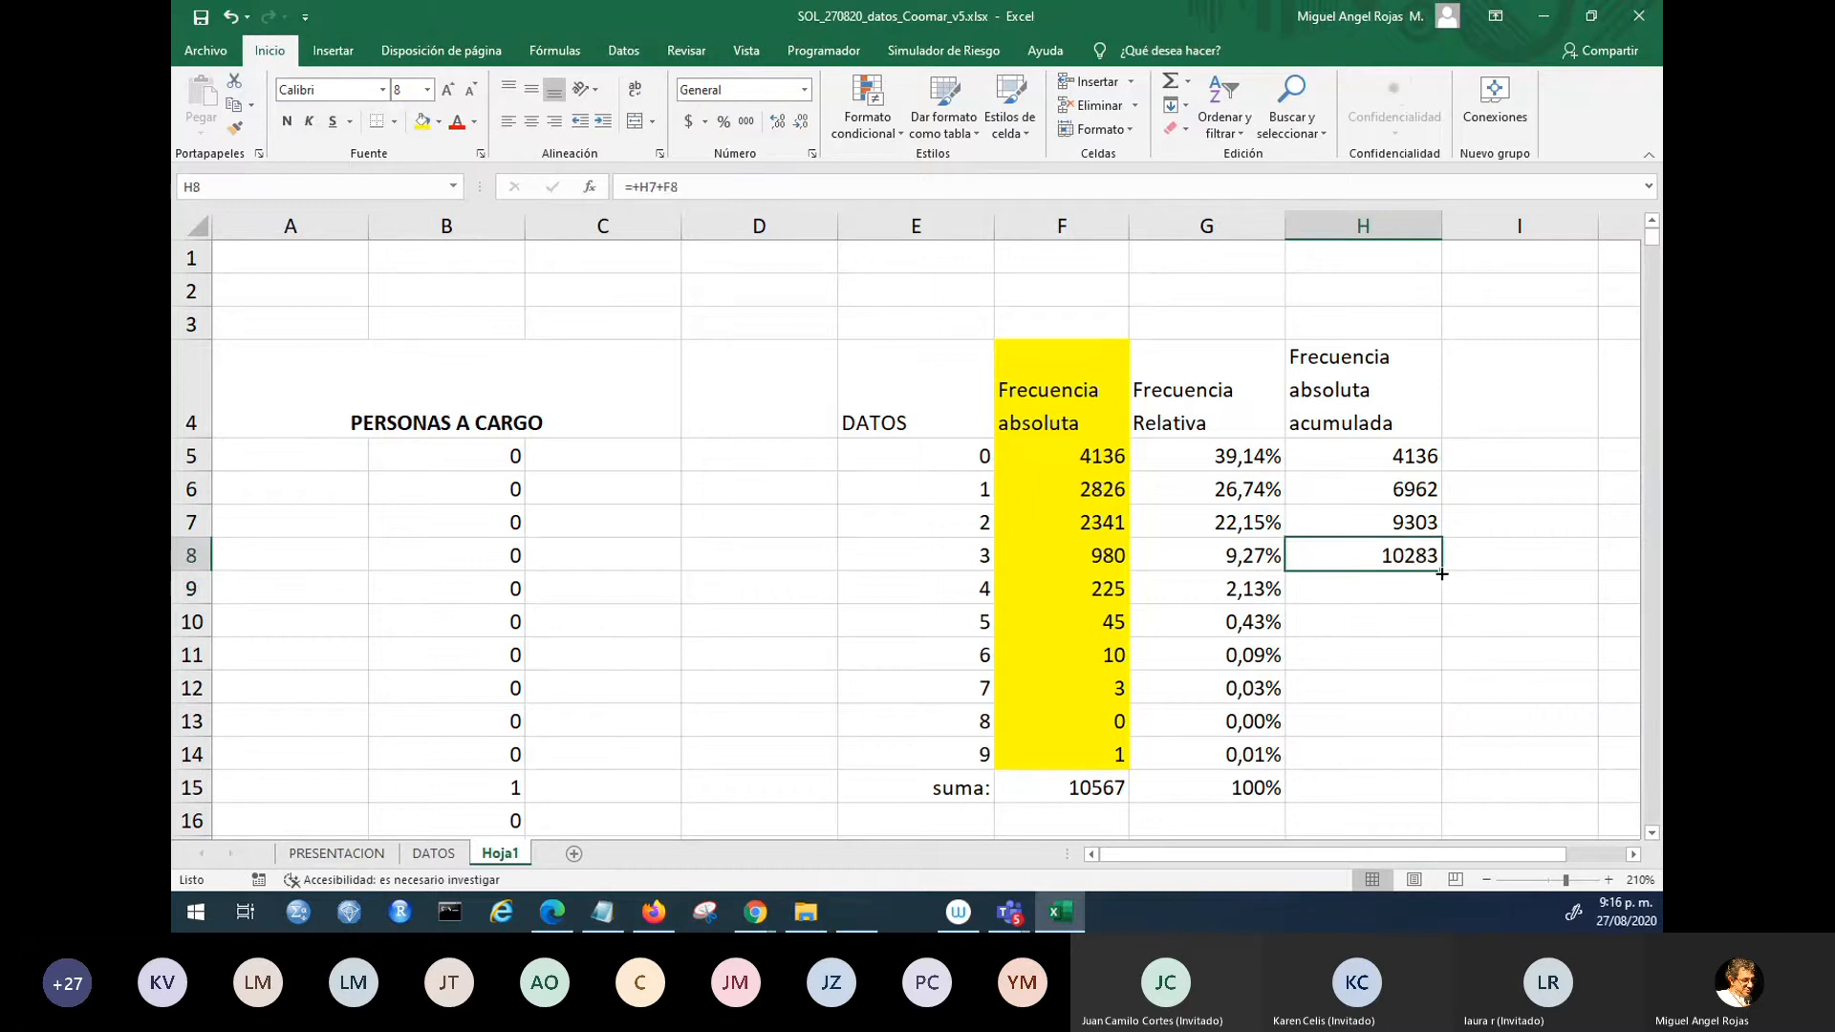
drag(1441, 573, 1421, 765)
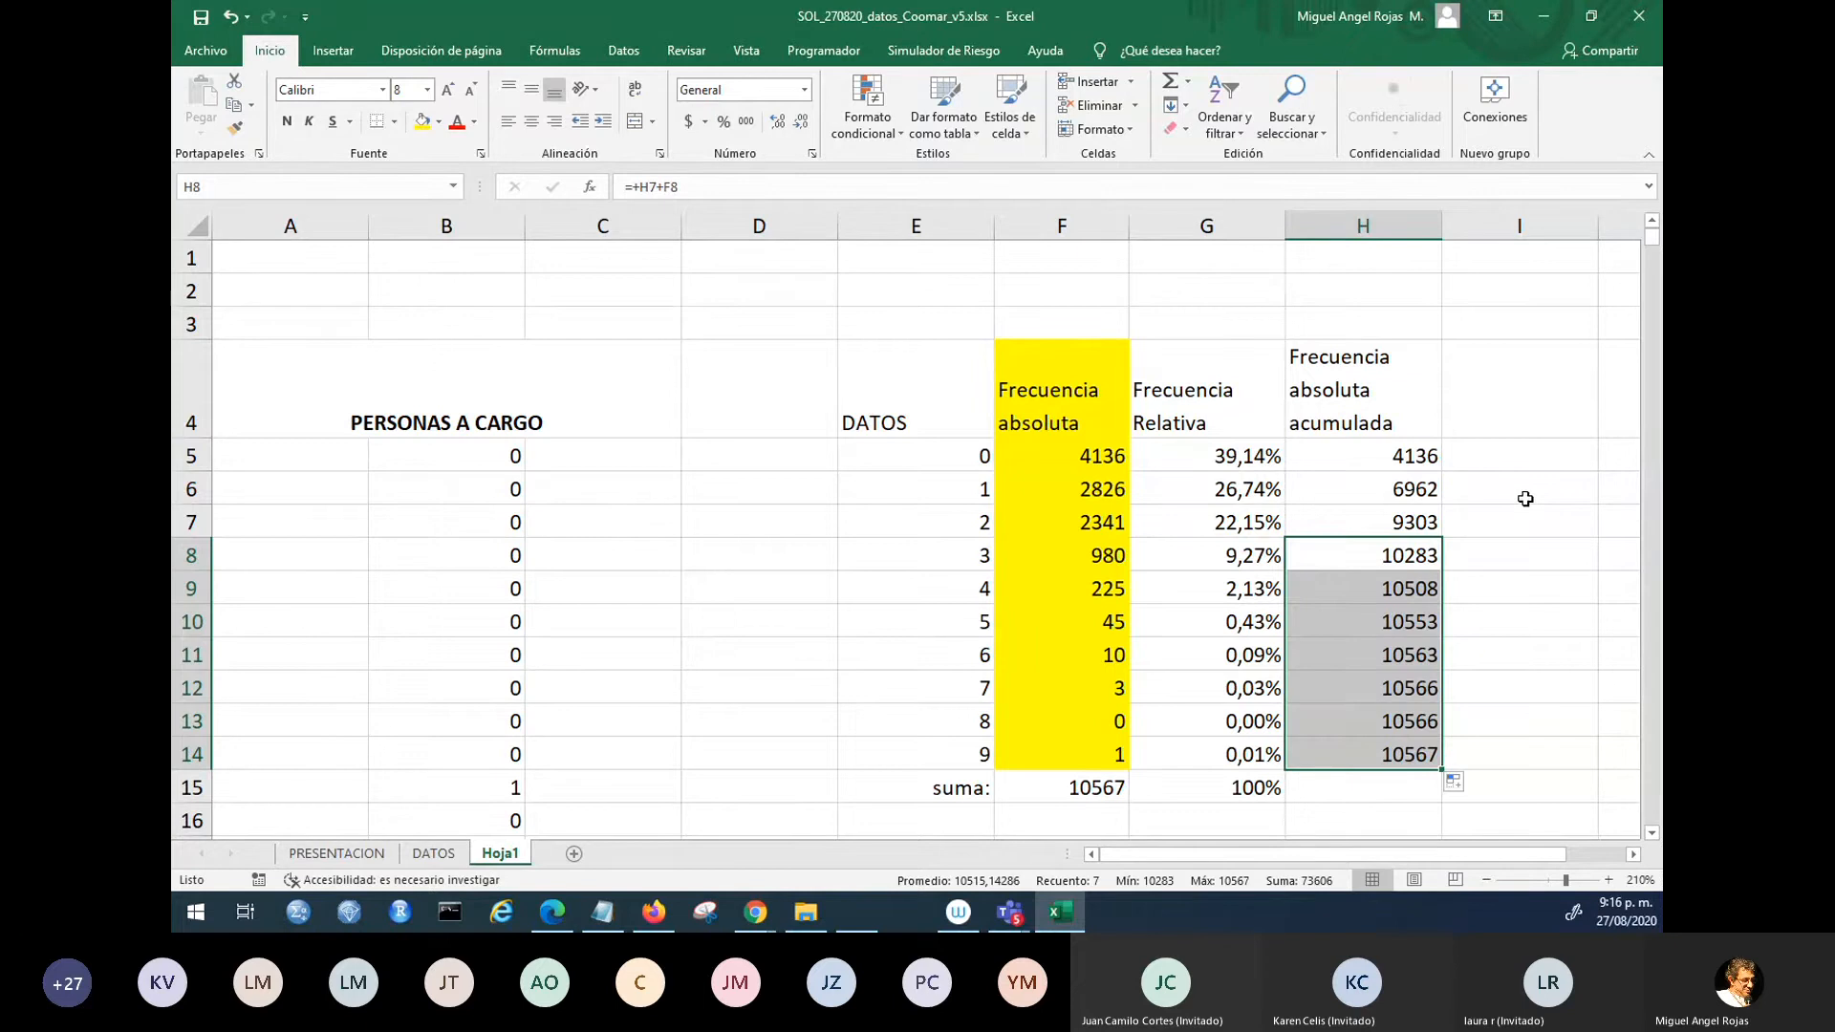
click(1546, 413)
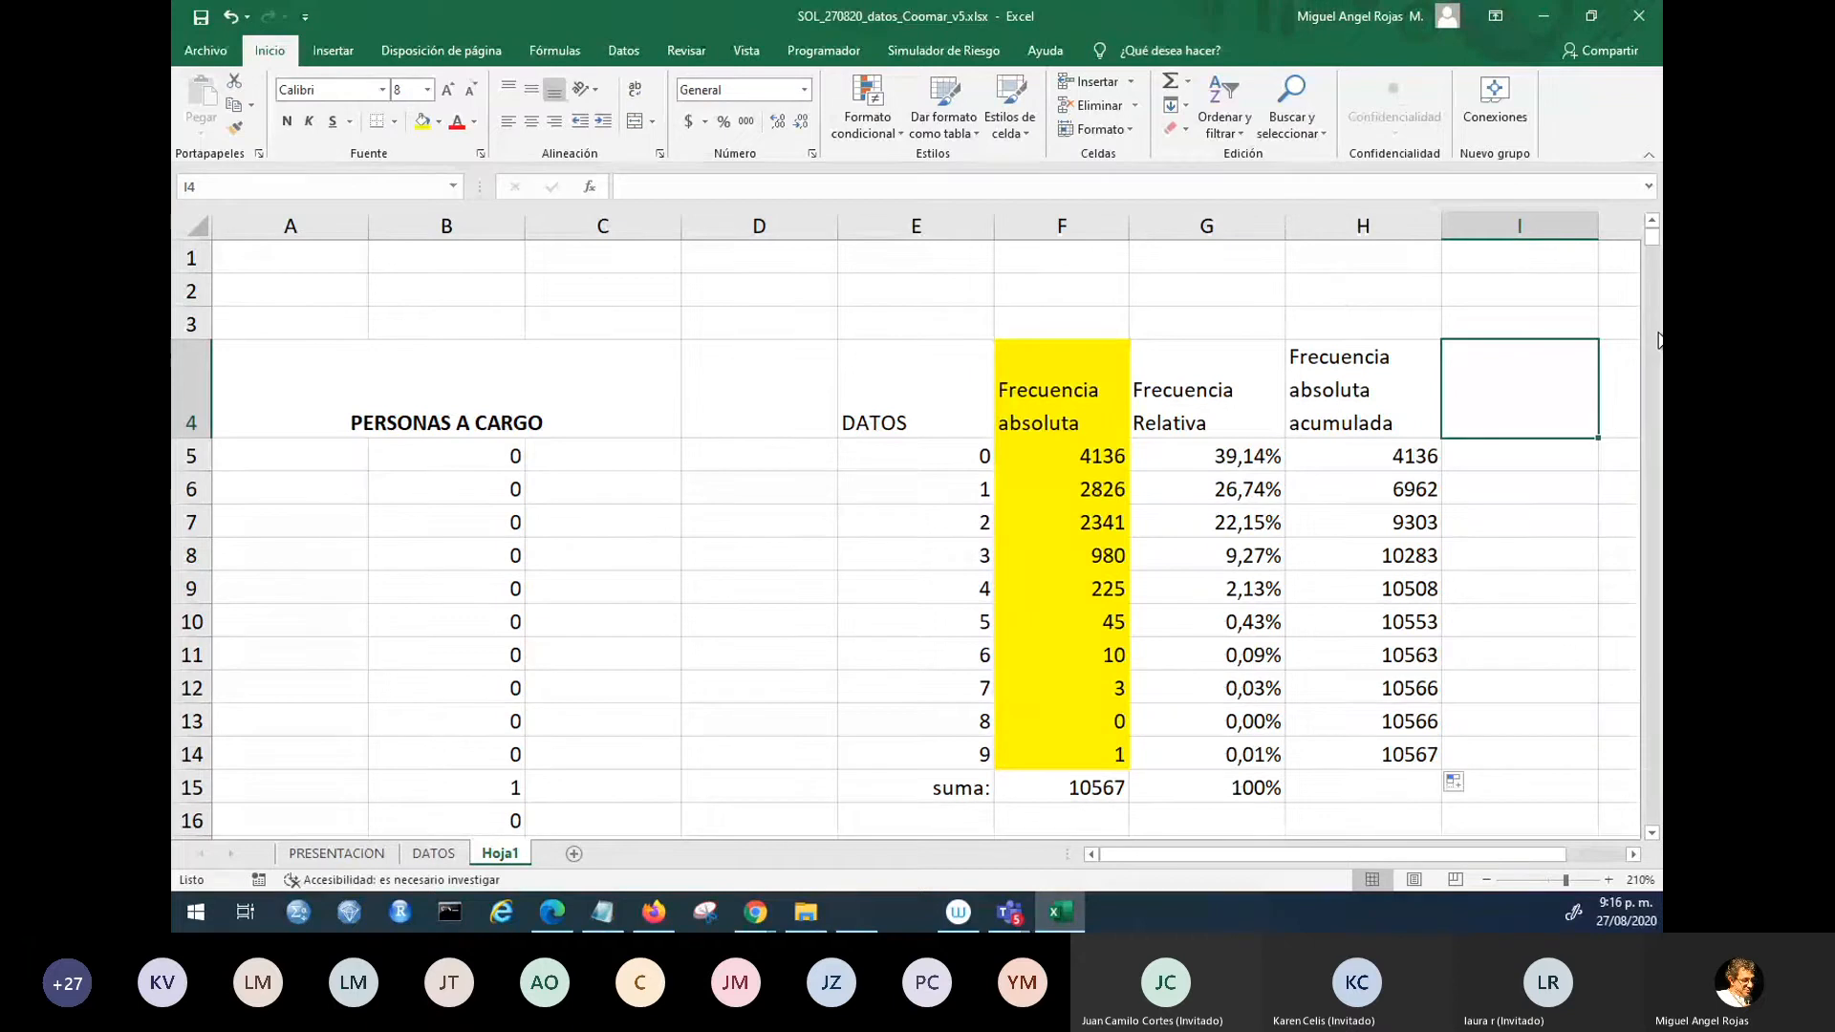
- Inspect the cell references used by the cumulative frequency formulas in H5 and H6
key(Left)
key(Down)
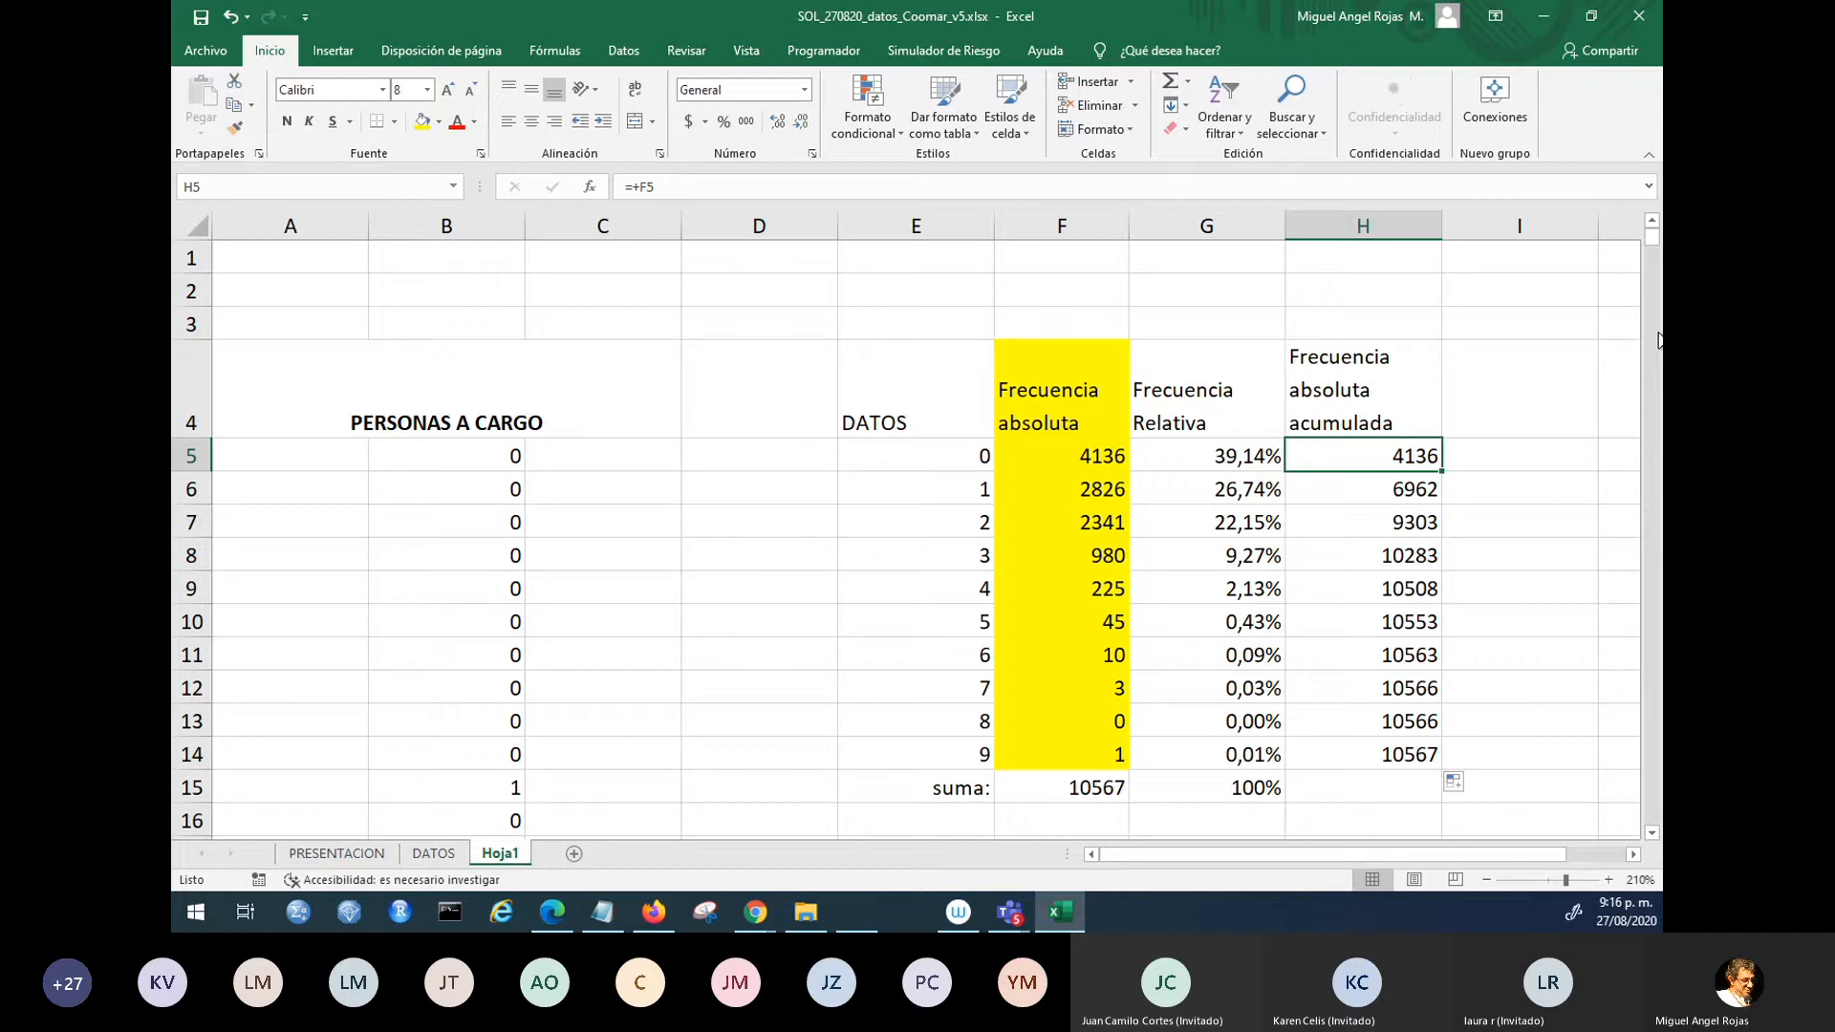
key(F2)
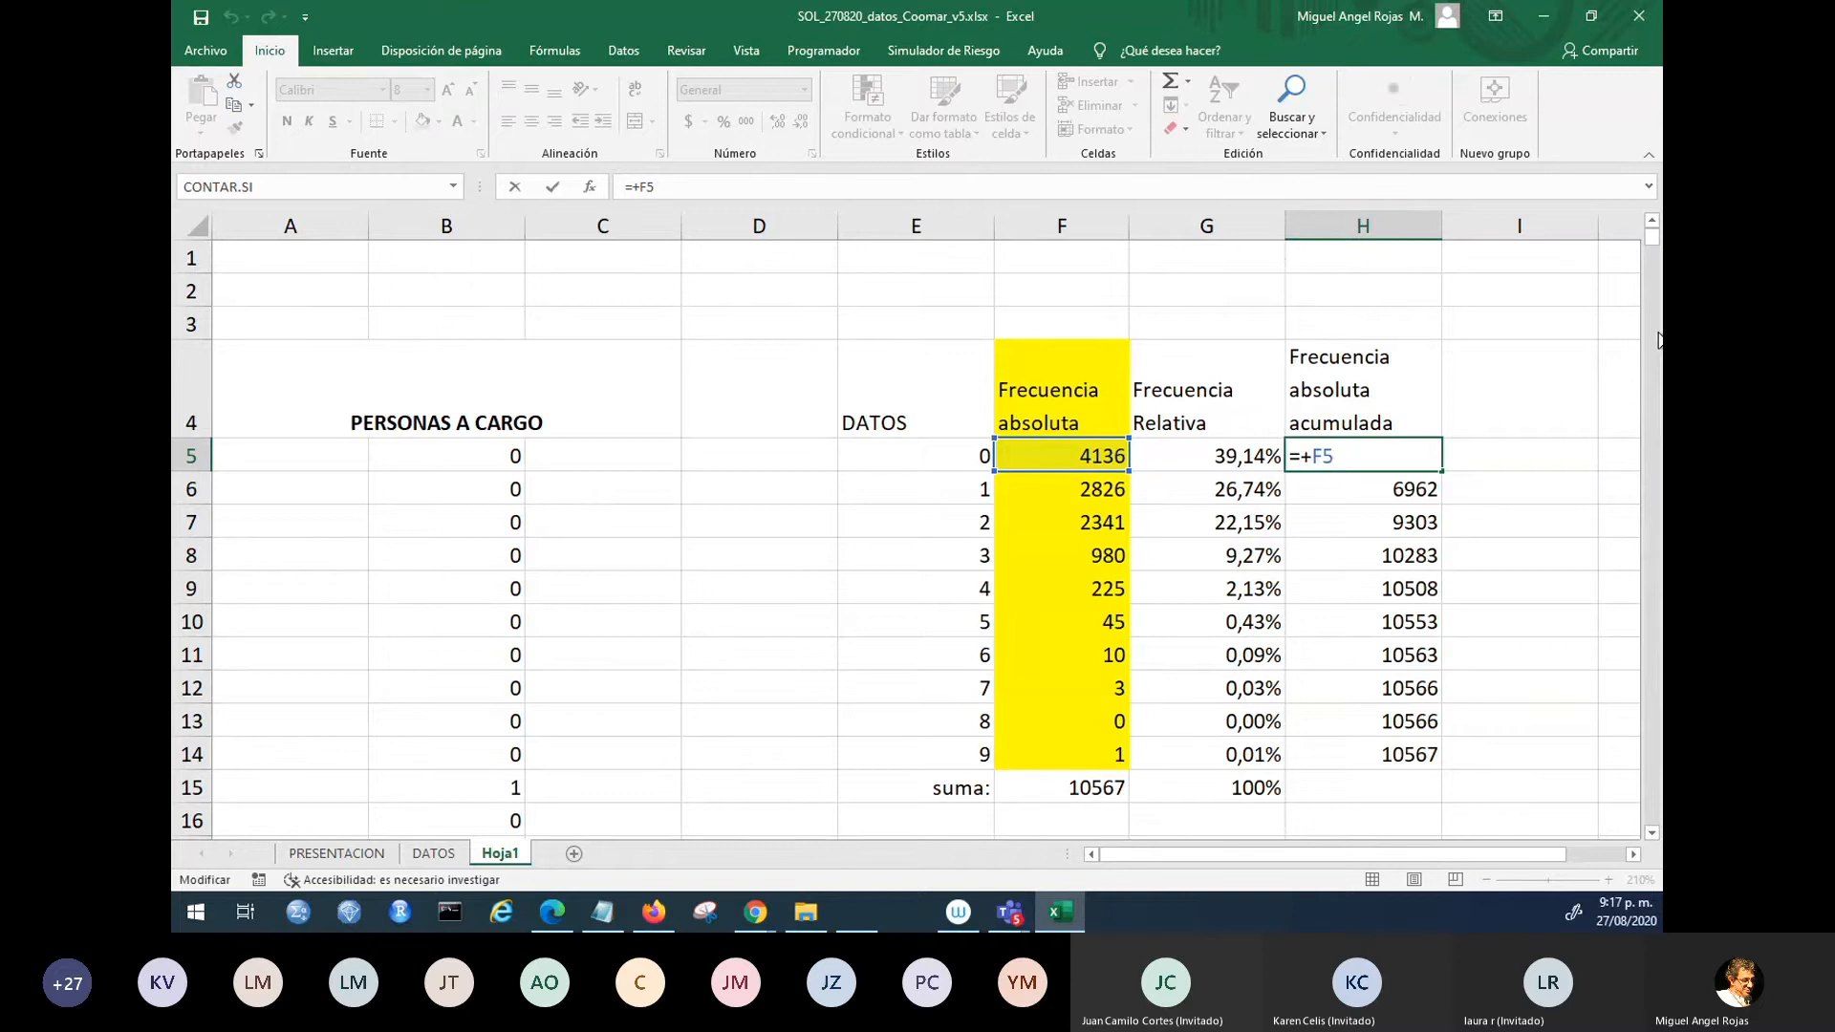
key(Return)
key(F2)
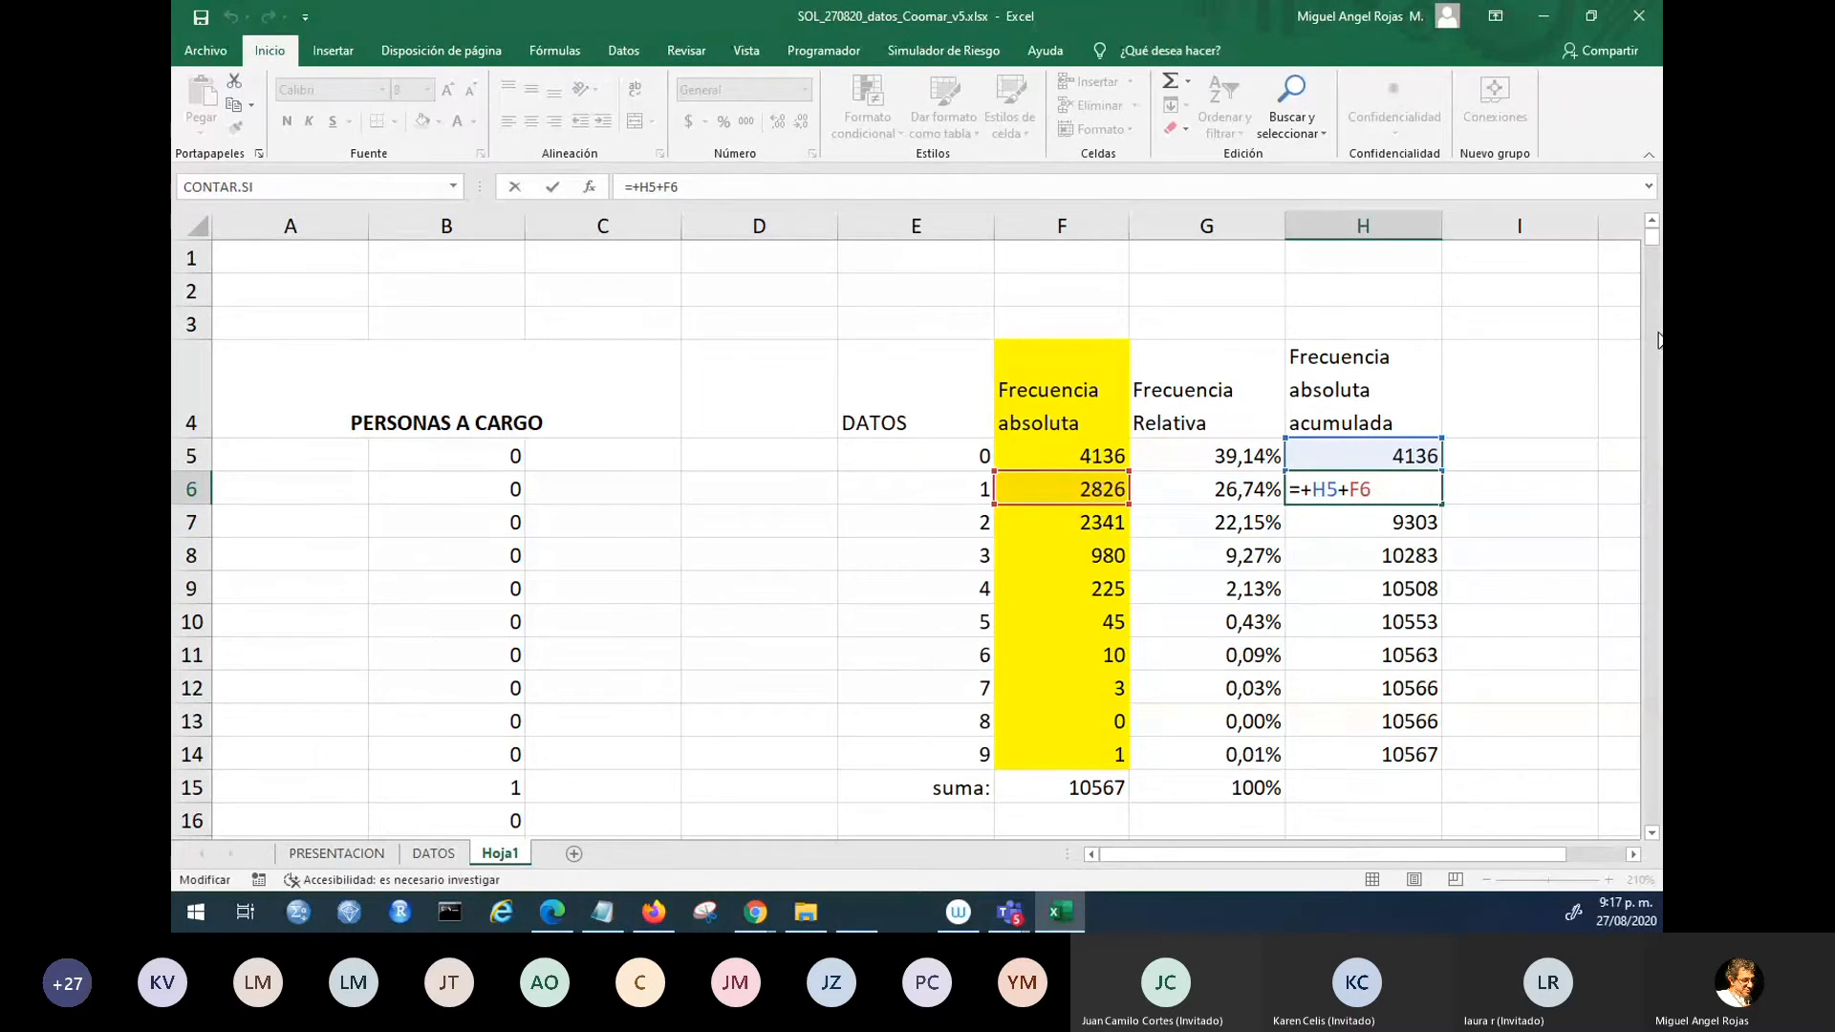
key(Return)
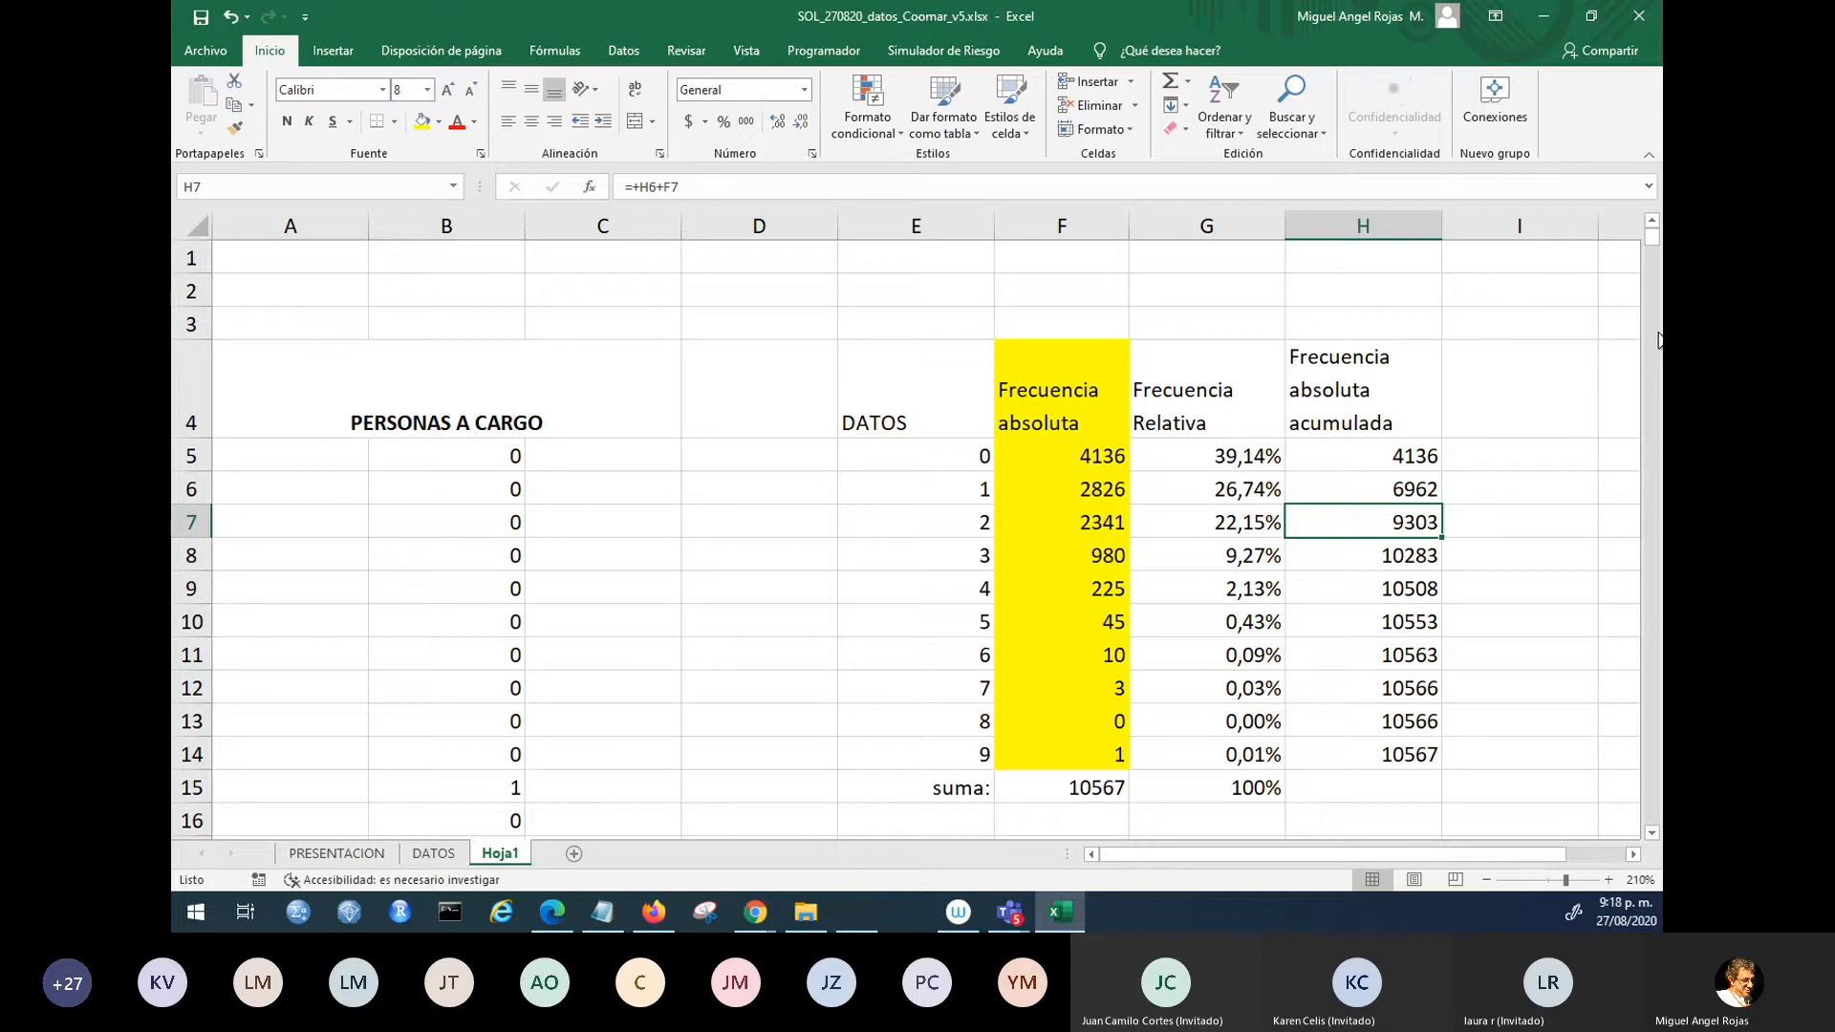
- Copy the header from G4 to I4 and extend it to read Frecuencia Relativa acumulada, with acumulada on its own line
click(1160, 417)
key(ctrl+c)
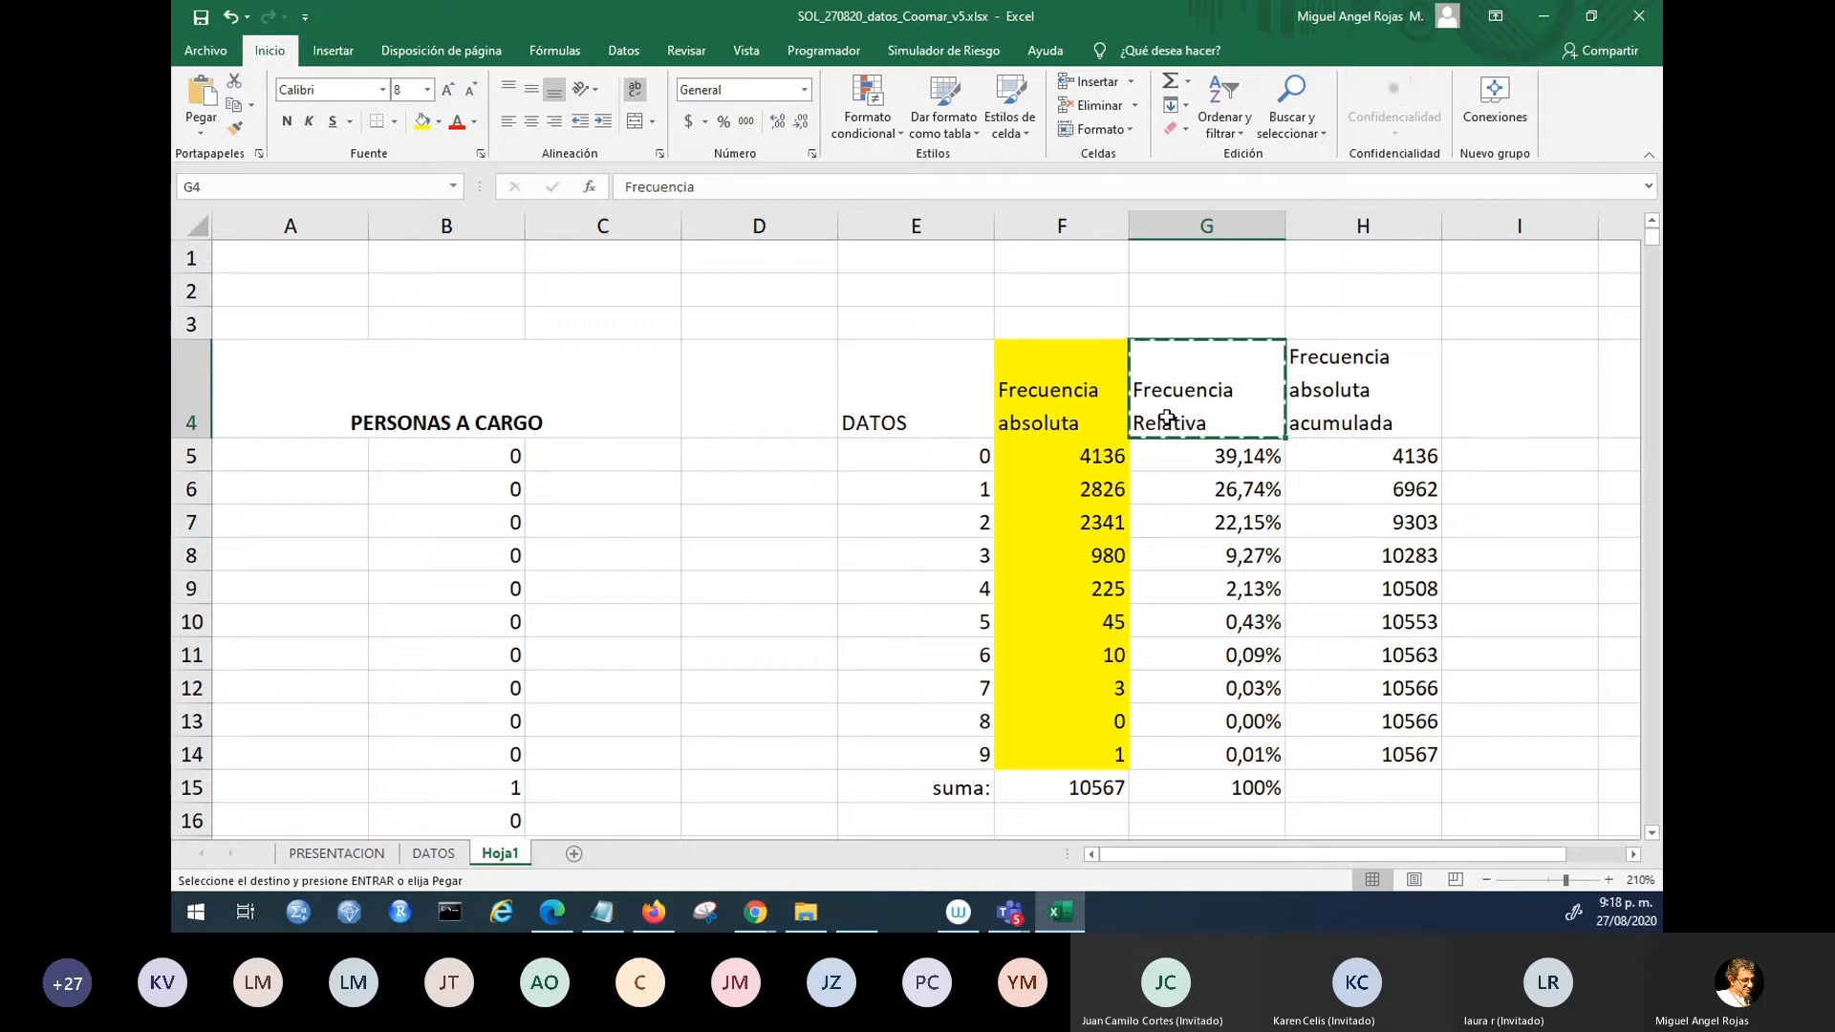
click(1497, 374)
key(ctrl+v)
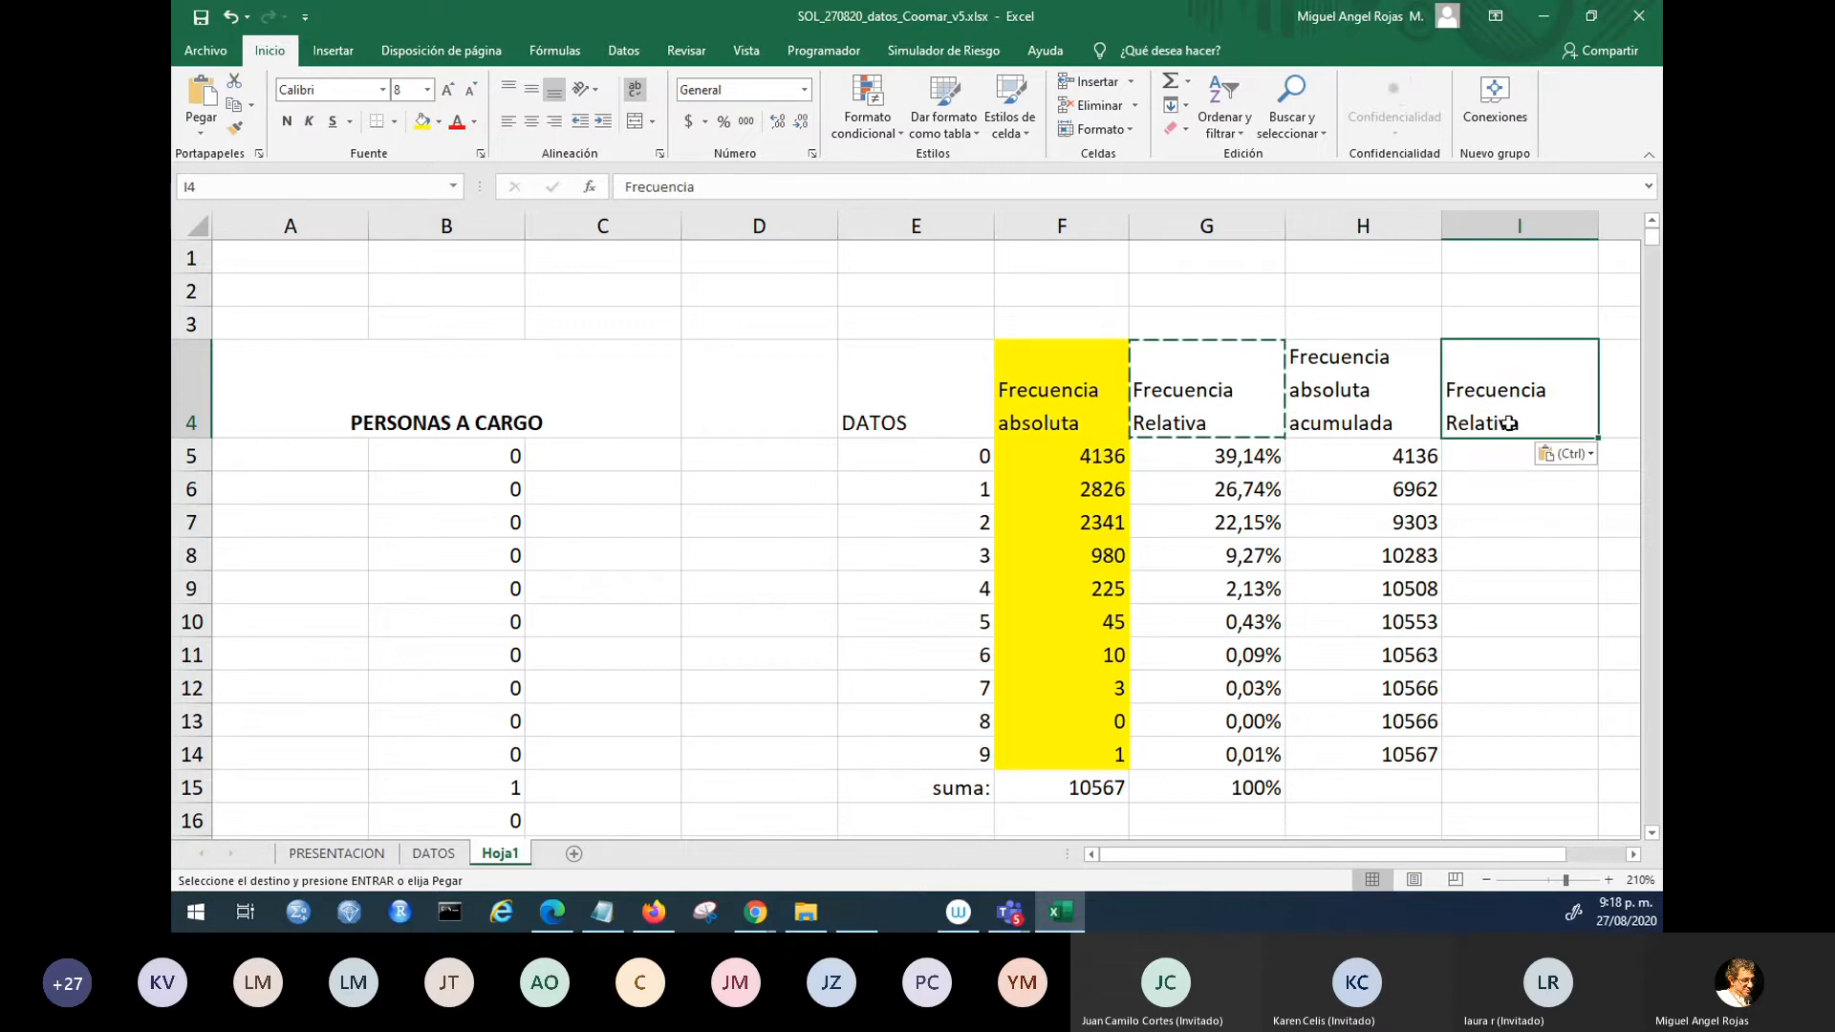
key(F2)
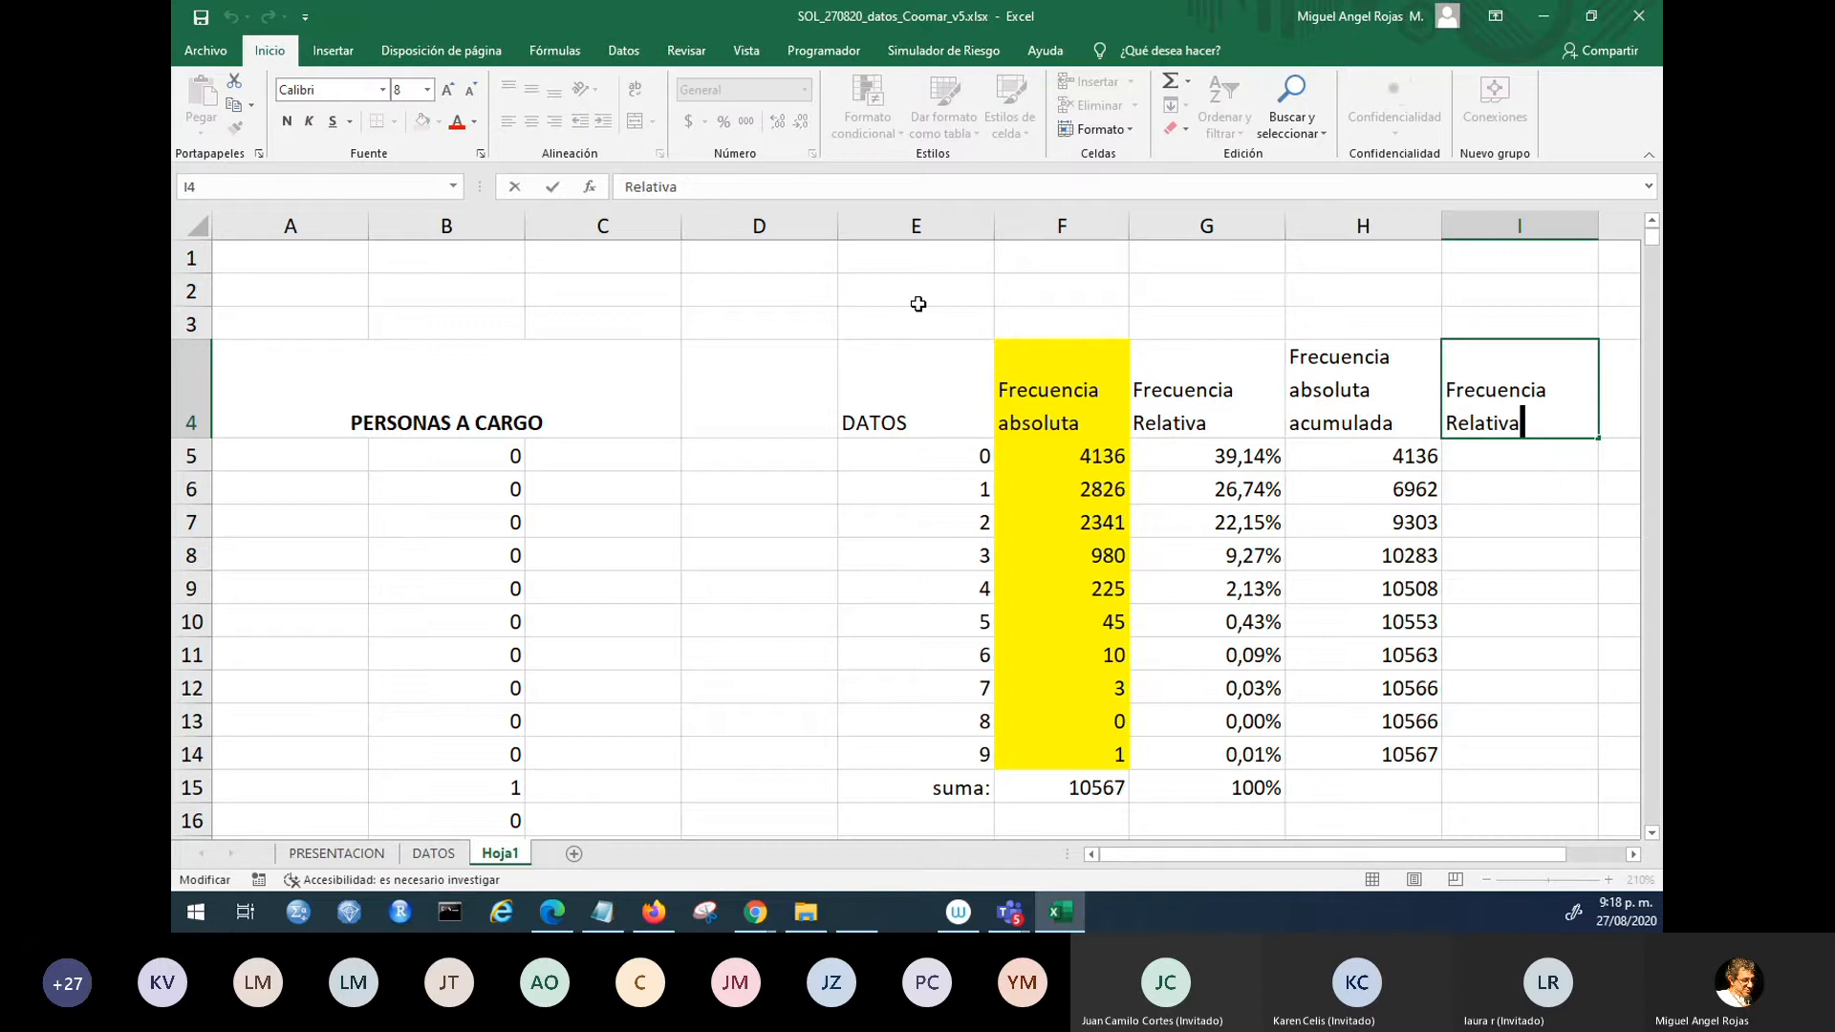
key(alt+Return)
text(acumulada)
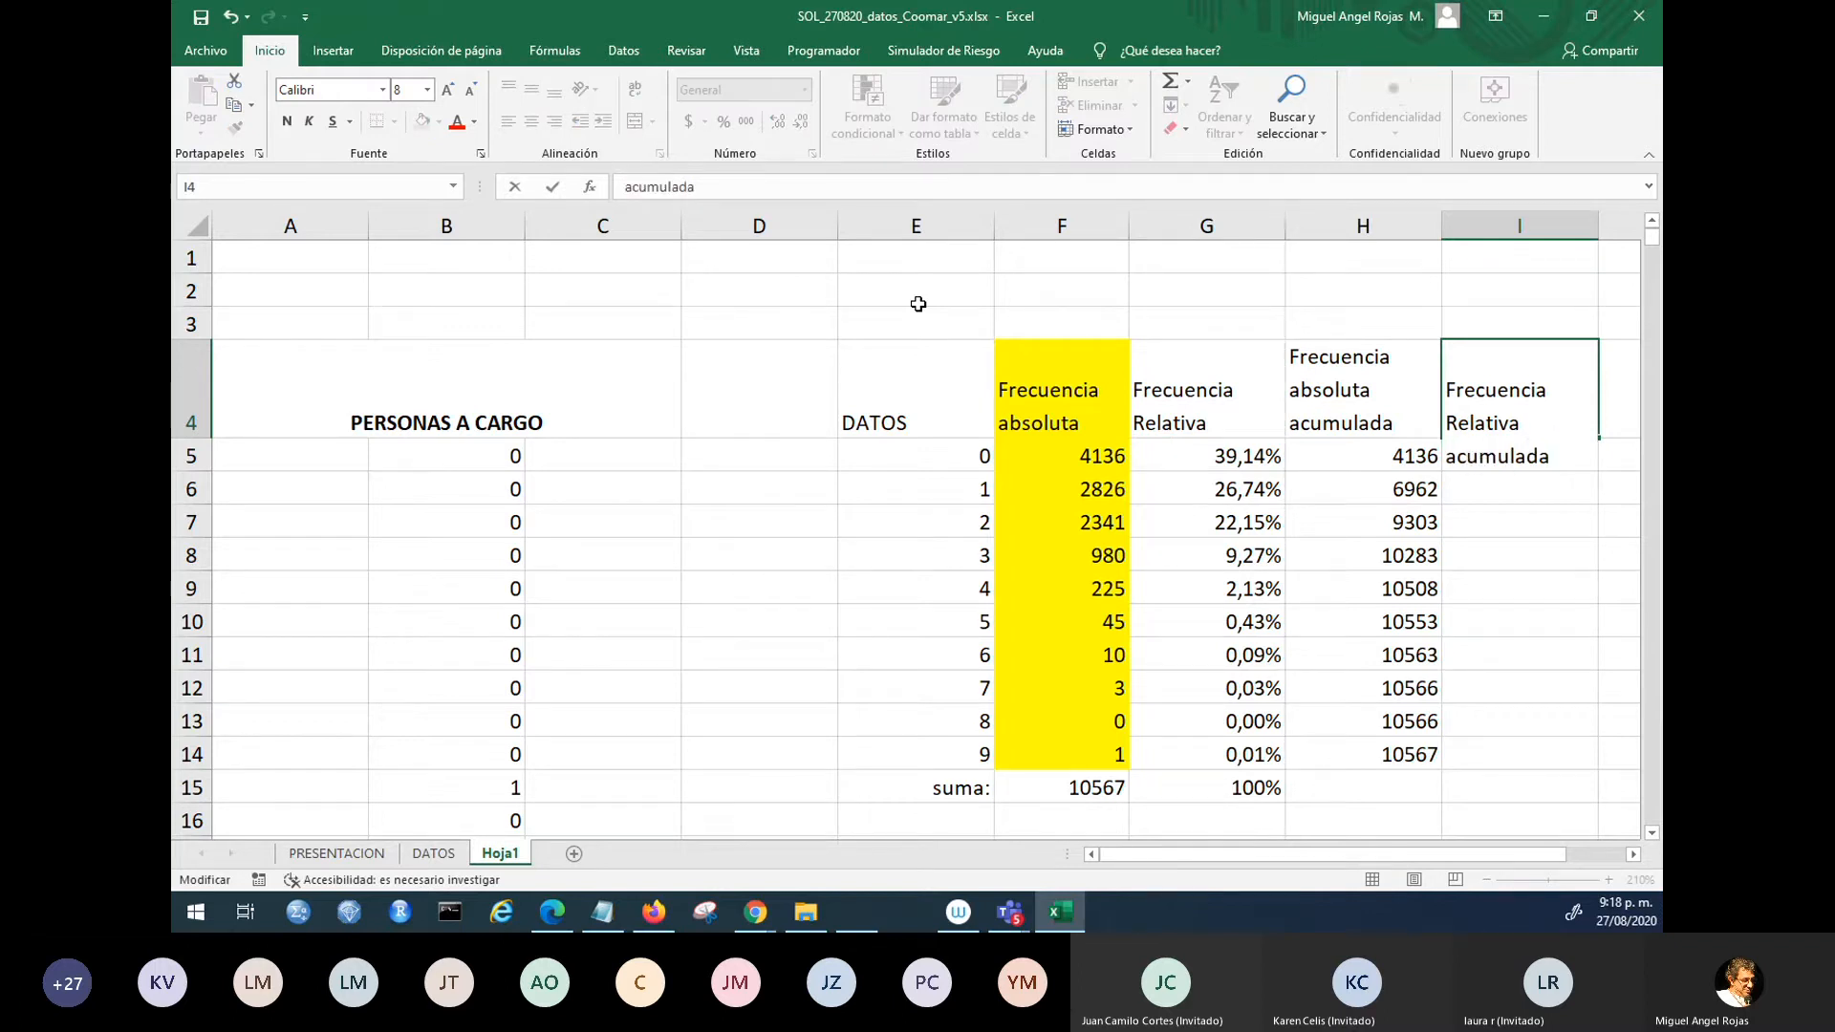
key(Return)
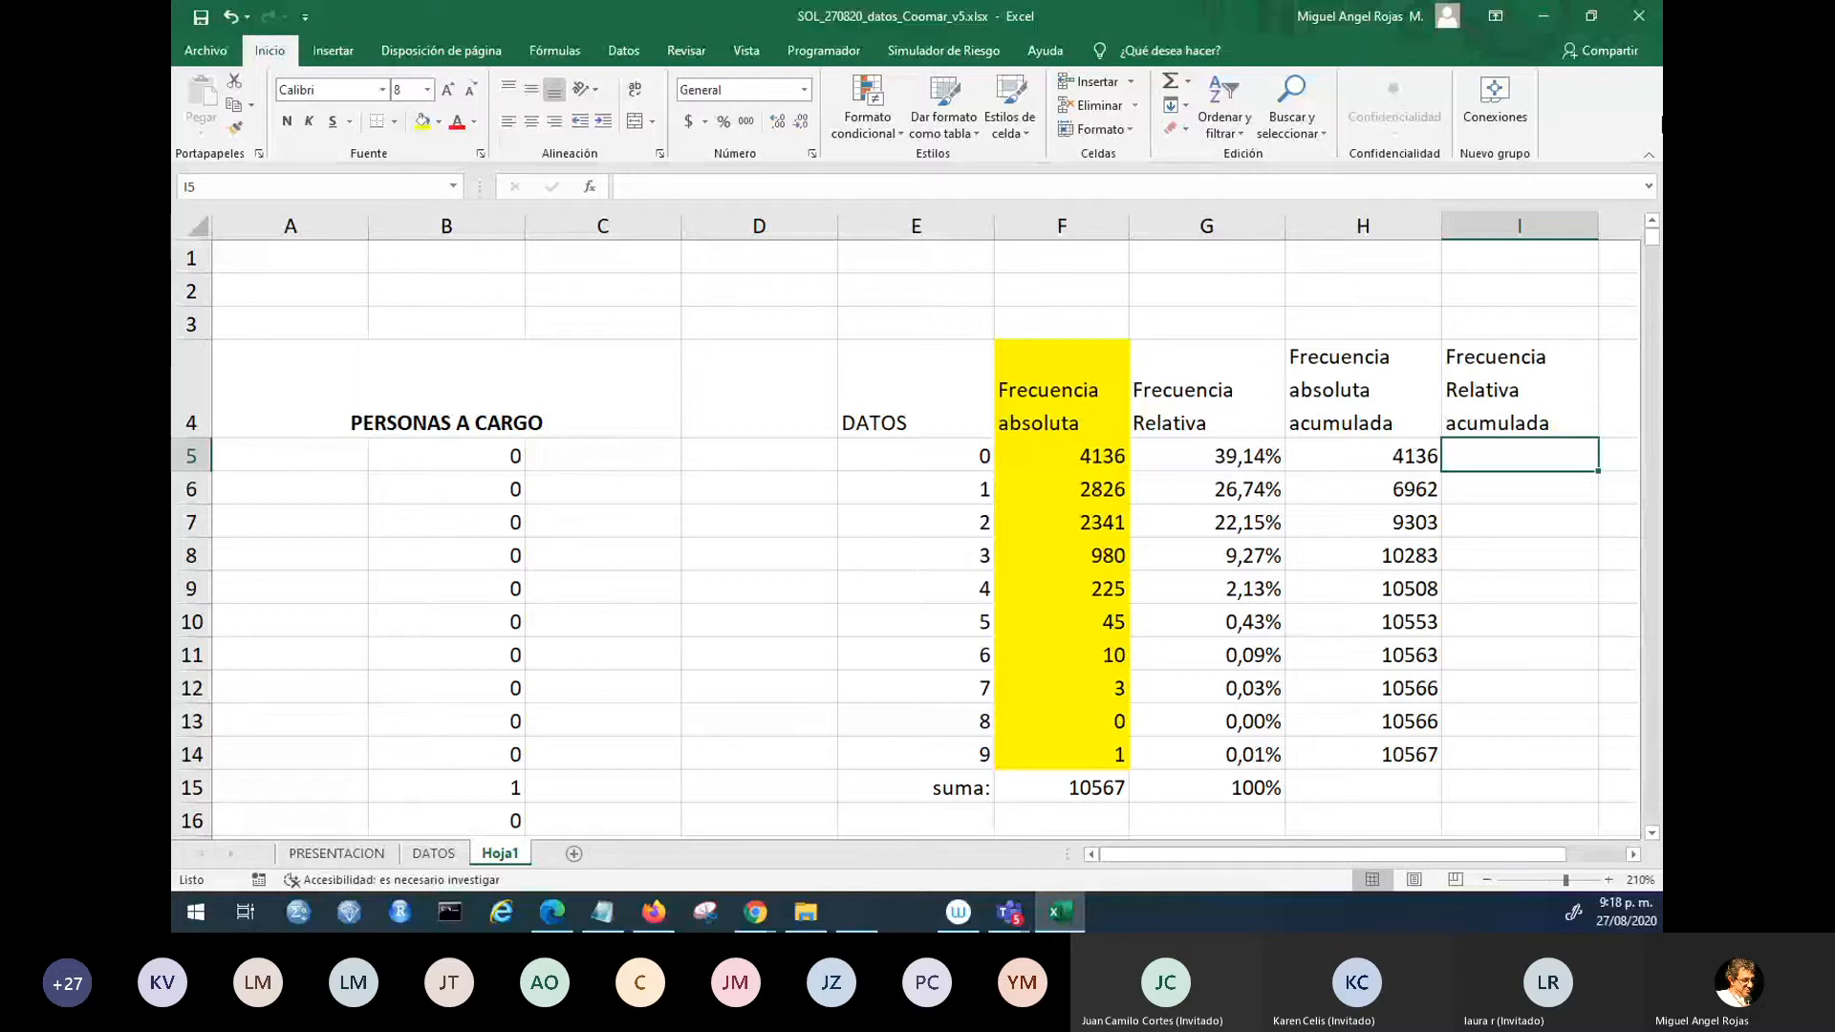
- Enter the formula +G5 in I5 to start the cumulative relative frequency at data value 0
text(+)
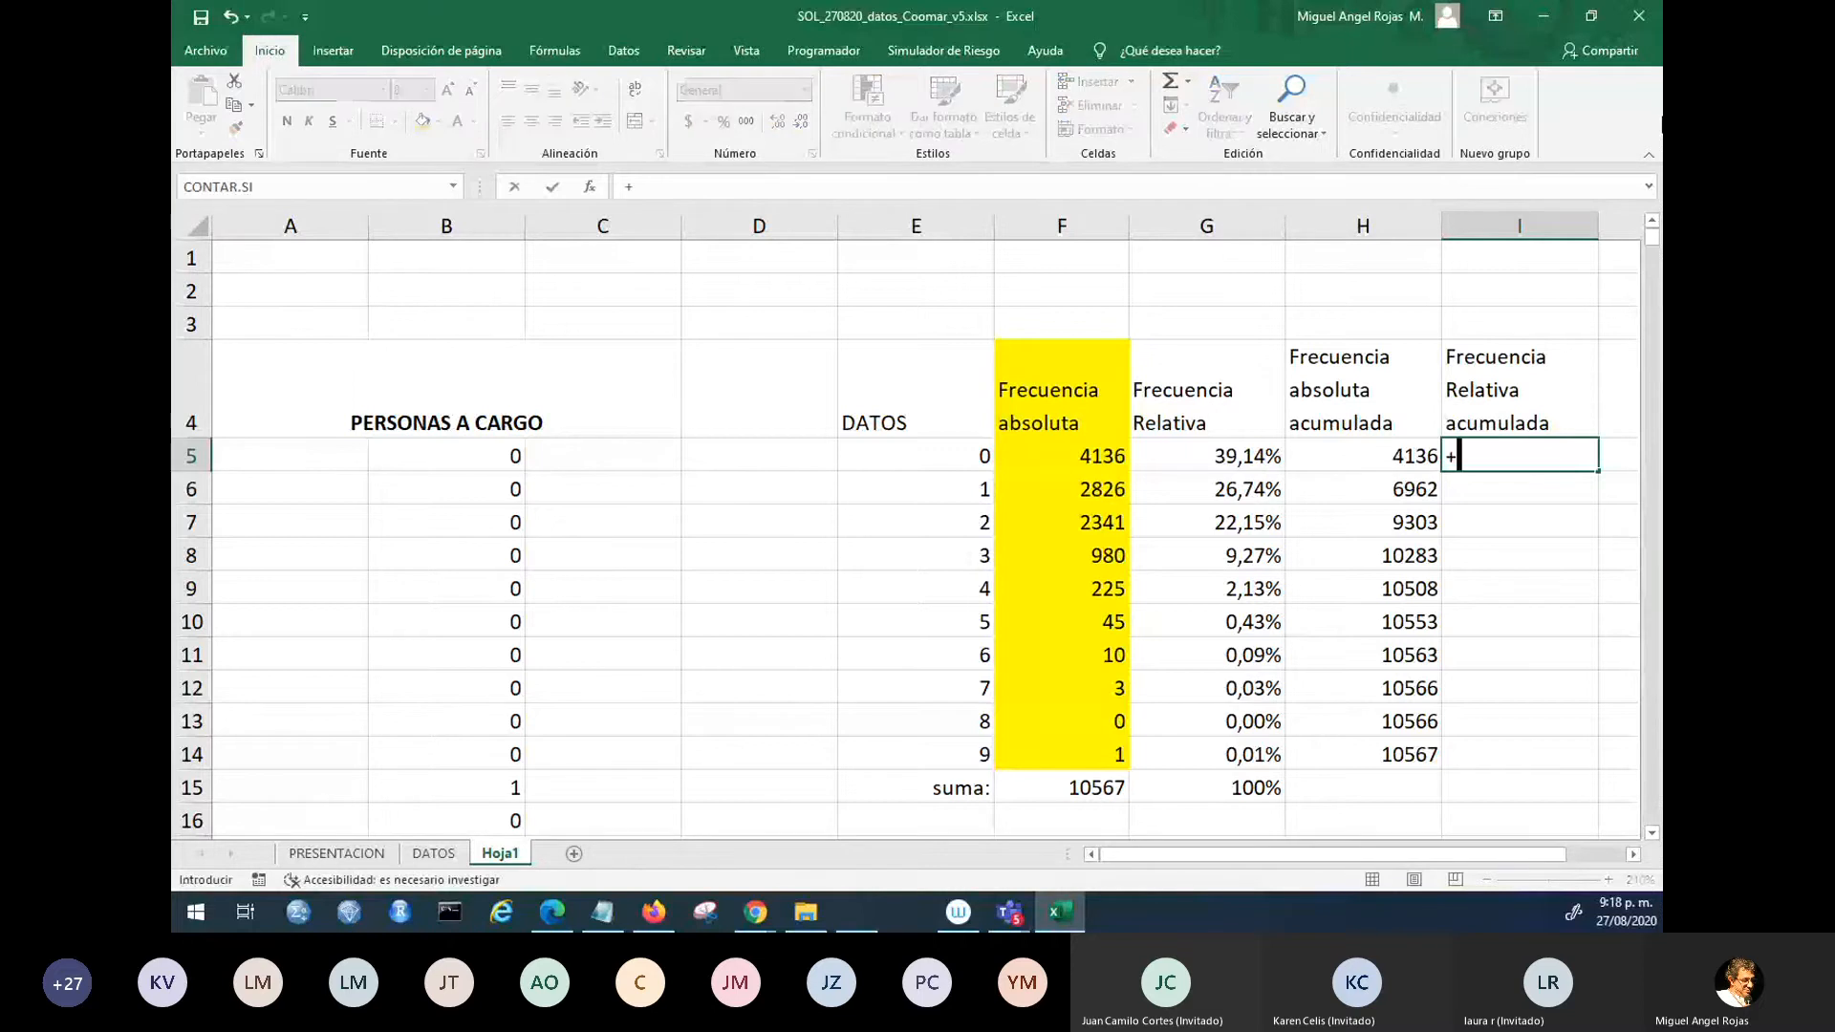
key(Left)
key(Left)
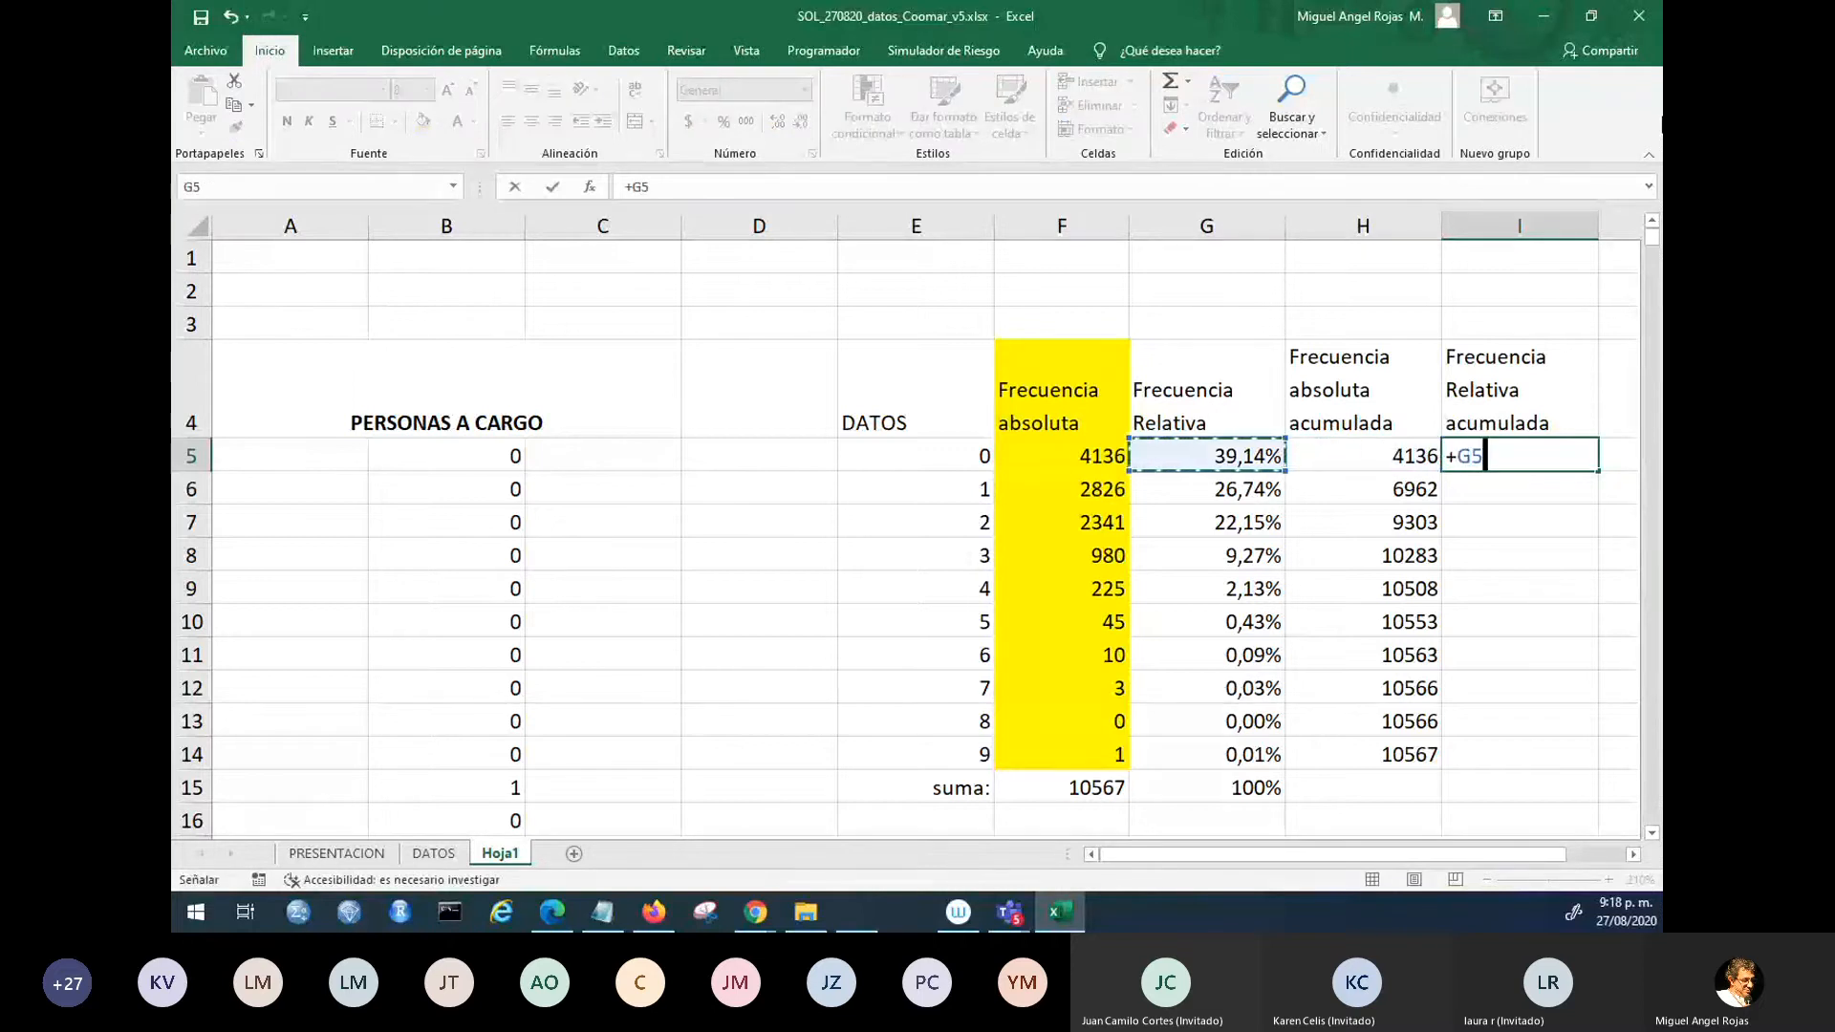
key(Return)
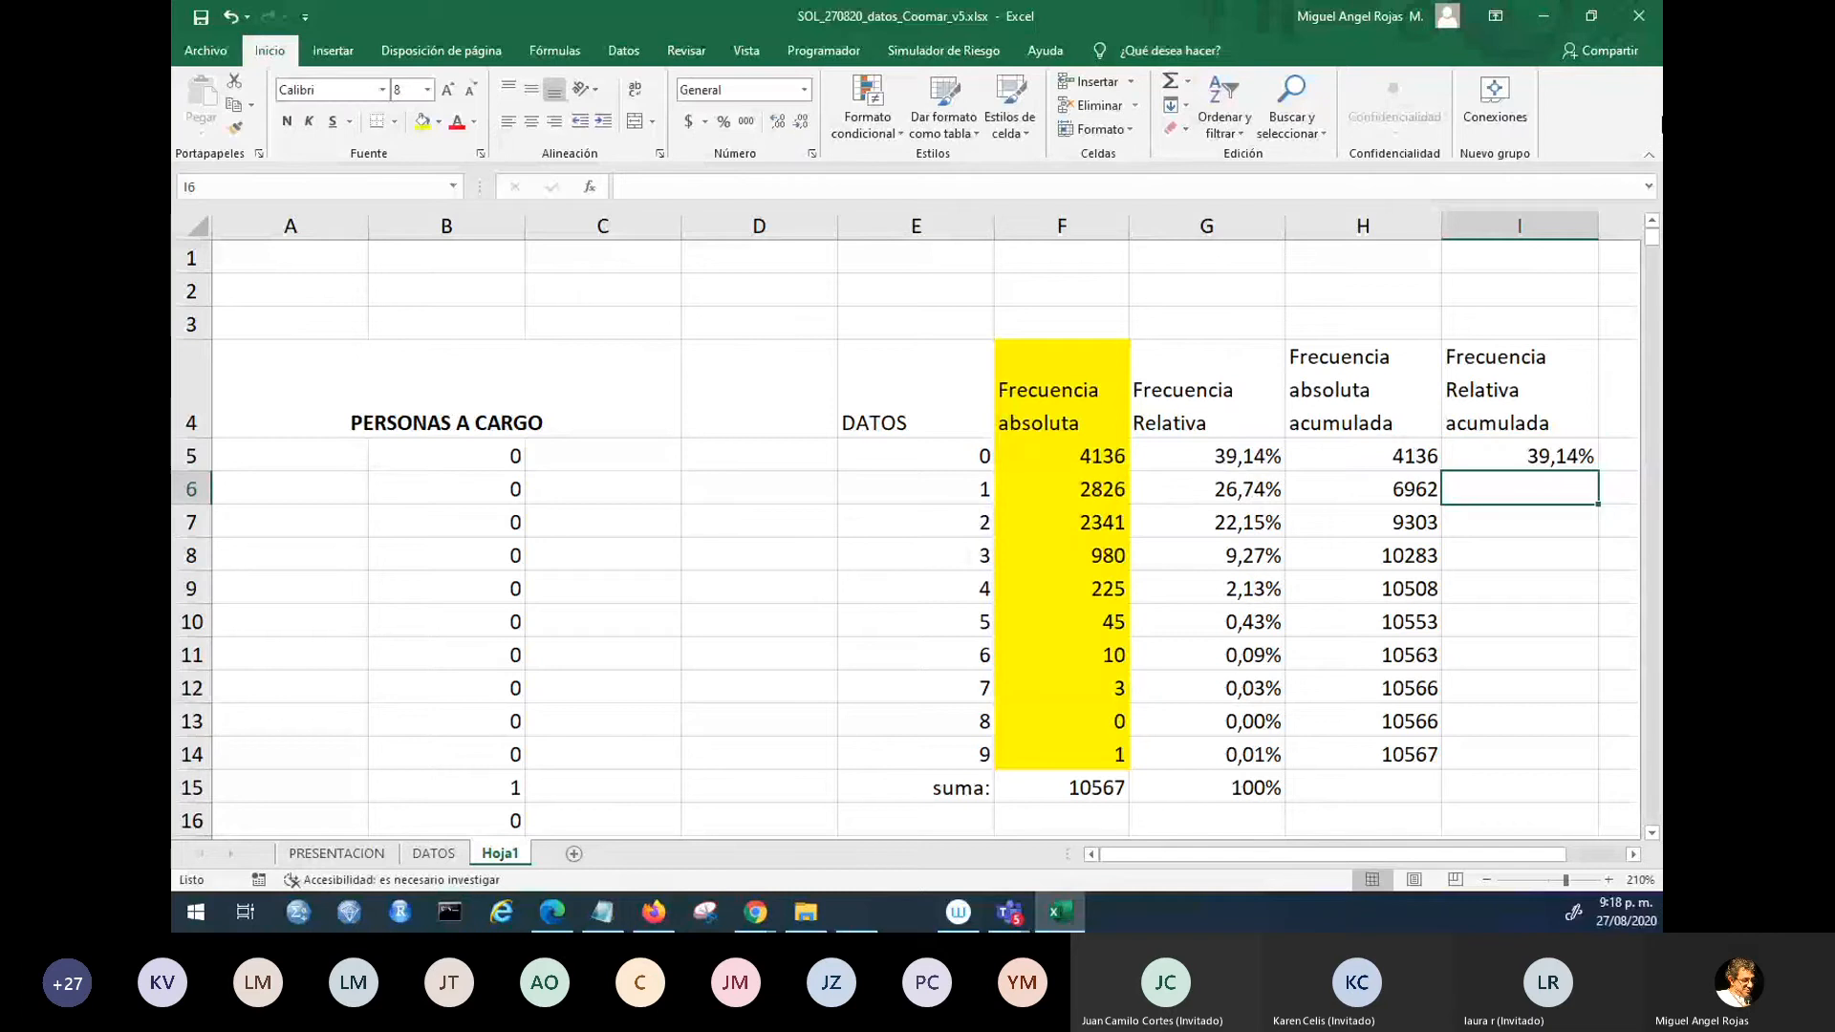
- Enter the formula +I5+G6 in I6 and fill it down through I14 to accumulate the relative frequencies
text(+)
key(Up)
text(+)
key(Left)
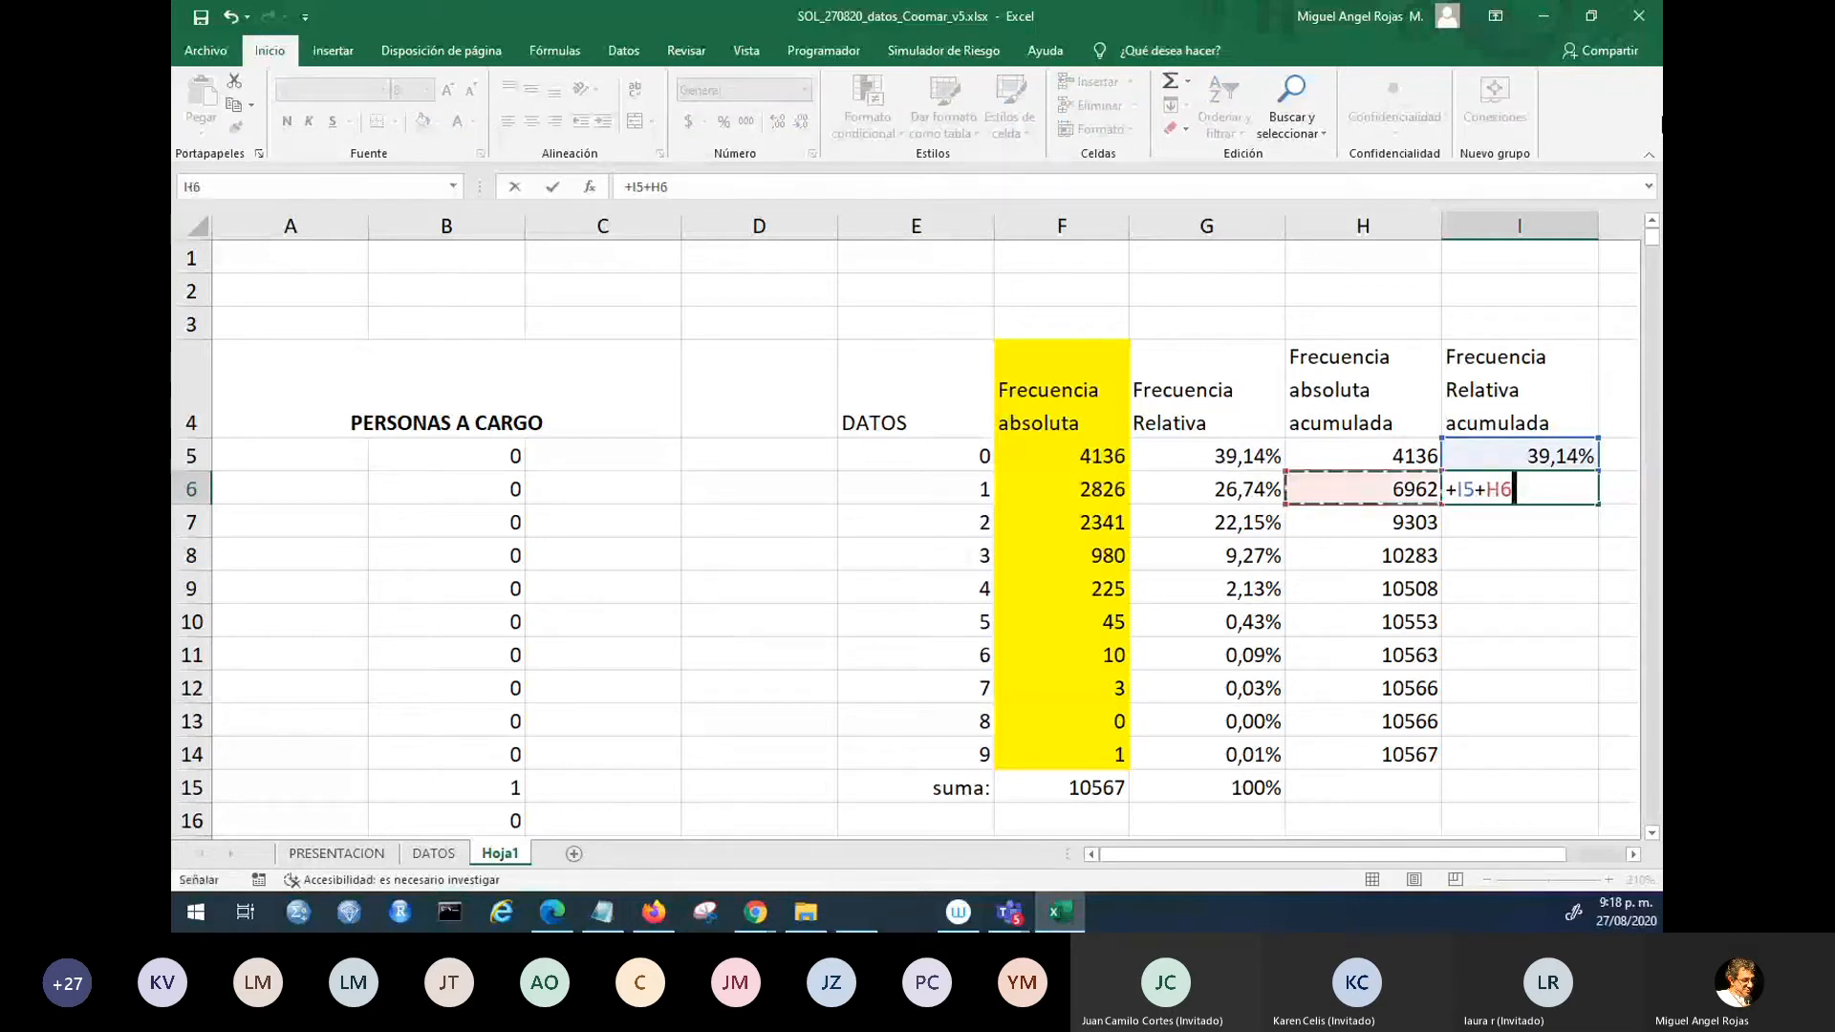
key(Left)
key(Return)
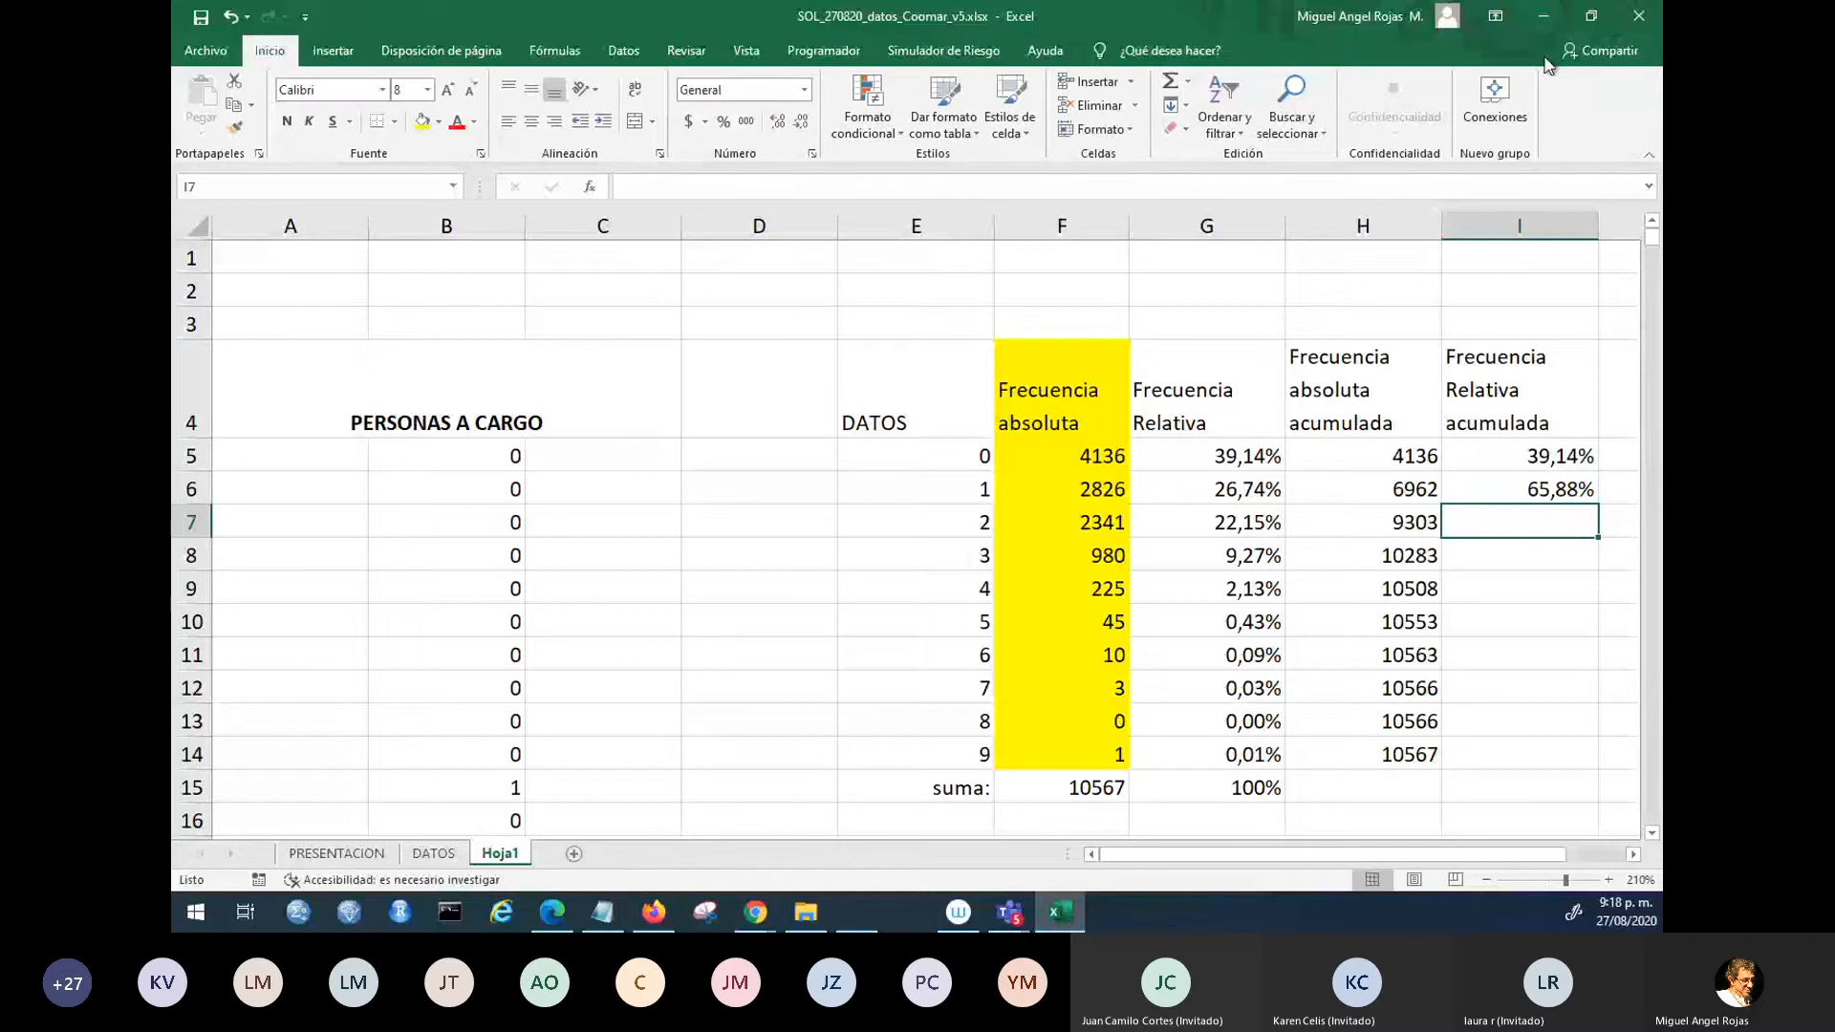
click(1567, 492)
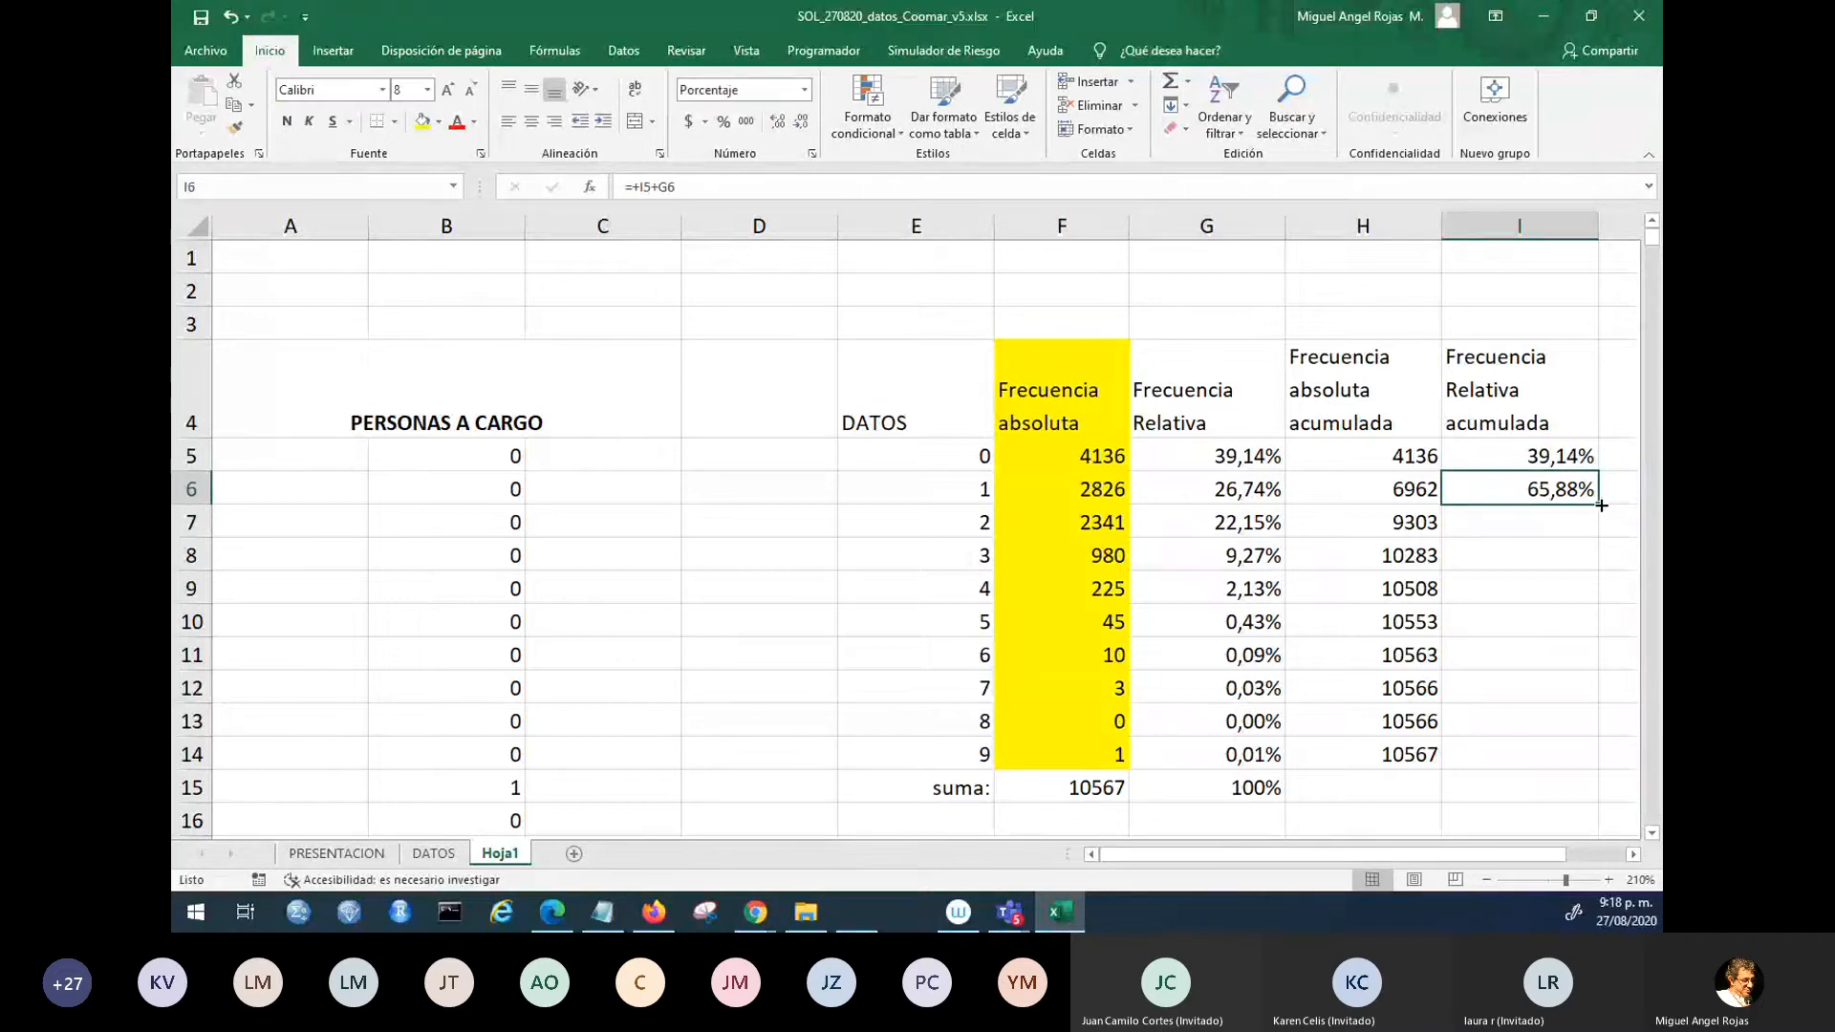
drag(1593, 505, 1588, 770)
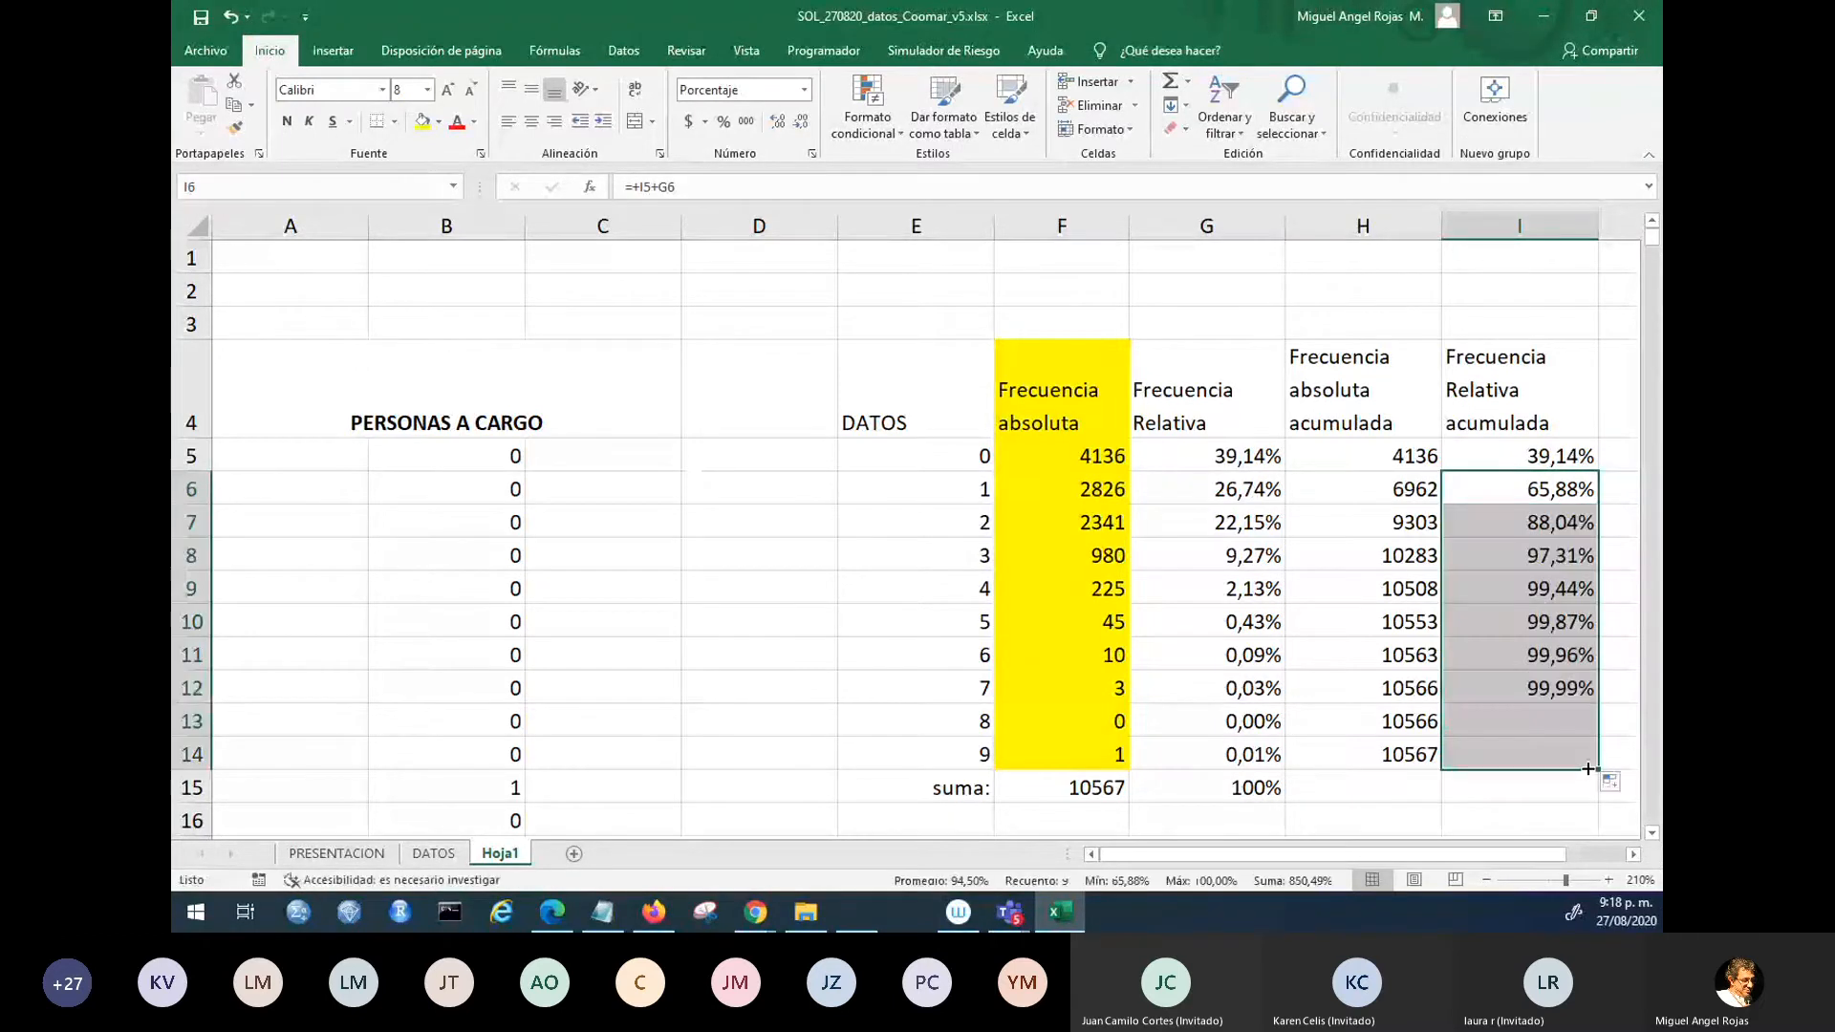
- Highlight cell I8 in yellow and remove the fill from the absolute frequency column F4:F14
click(1528, 556)
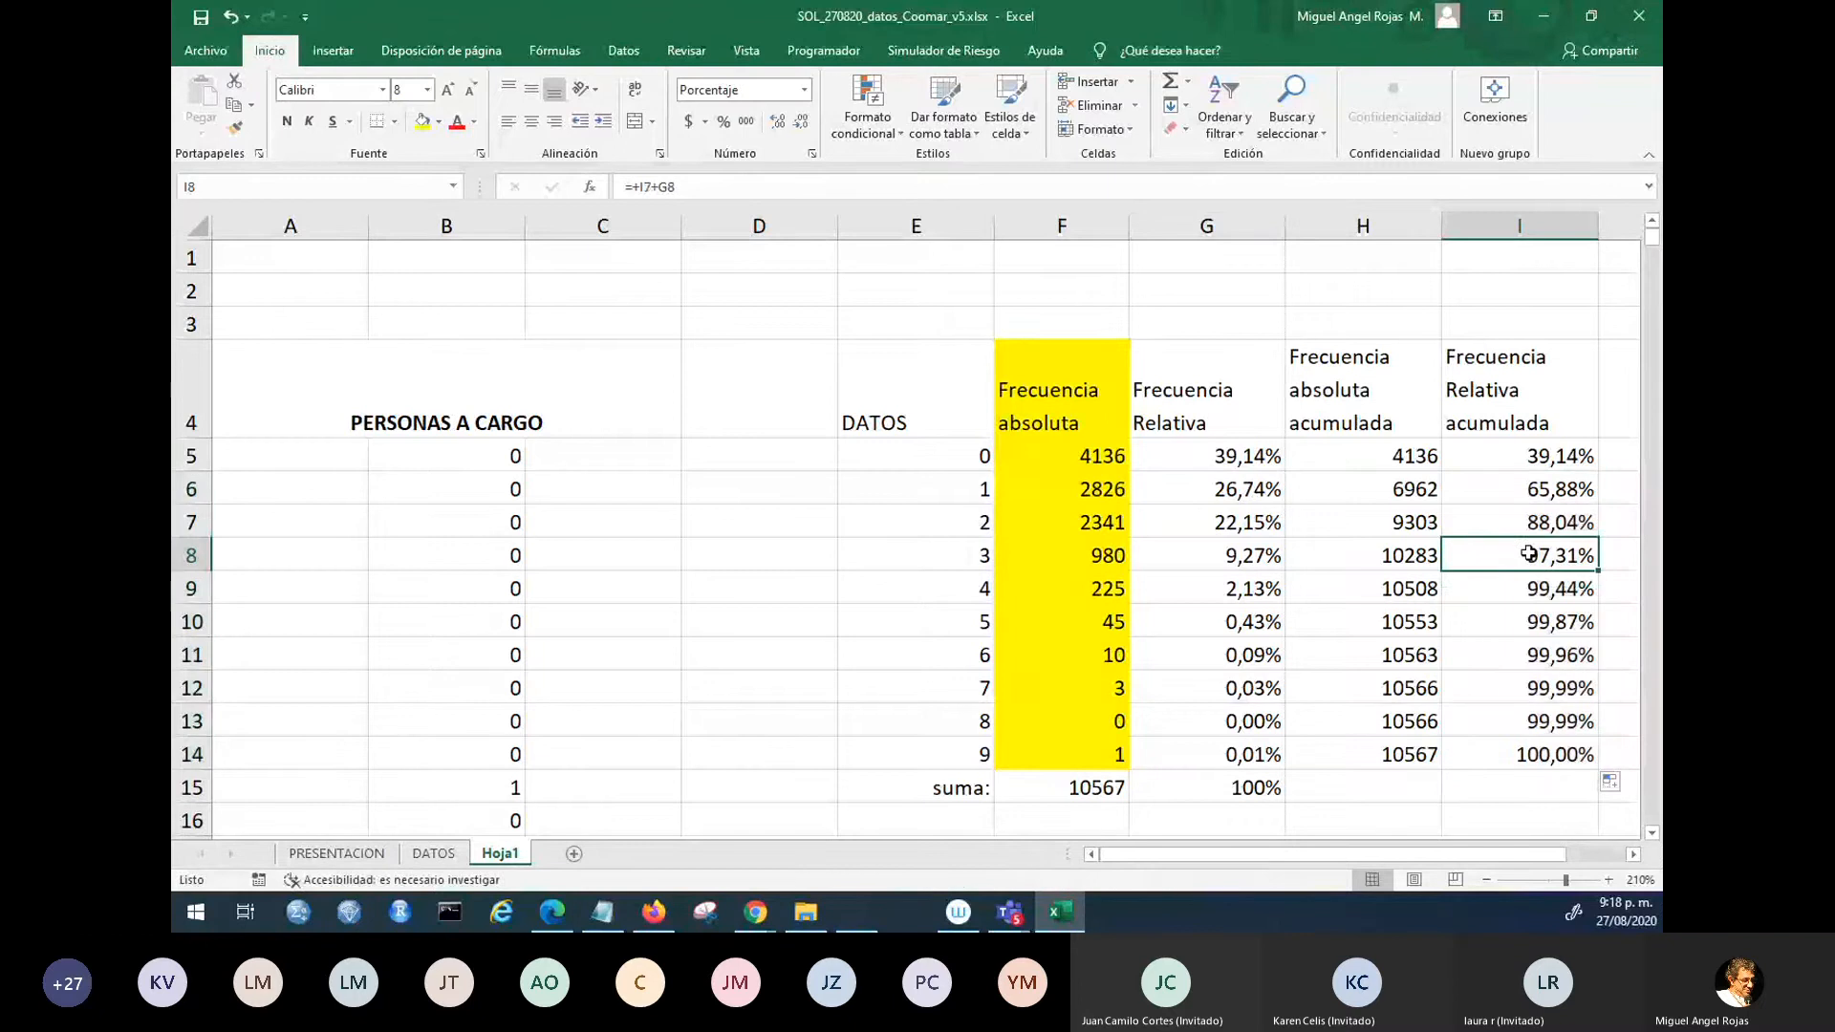
click(422, 122)
drag(1056, 426, 971, 739)
click(438, 121)
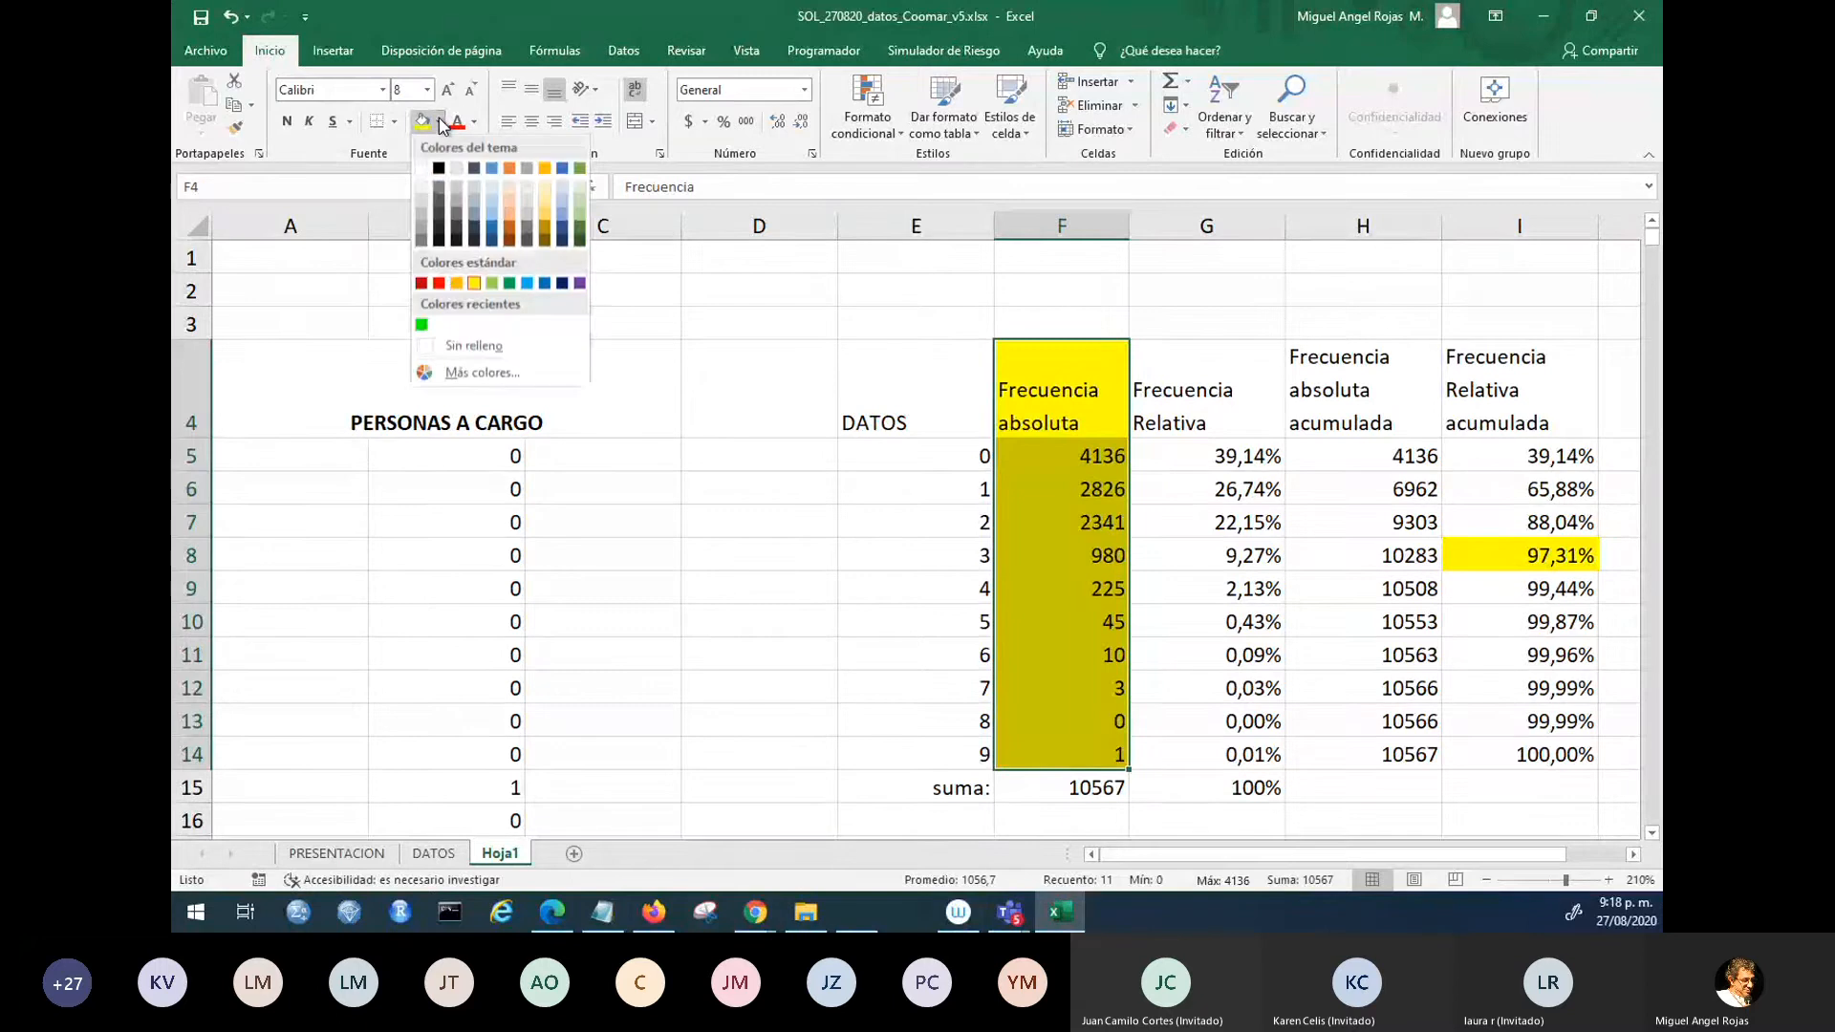
click(461, 347)
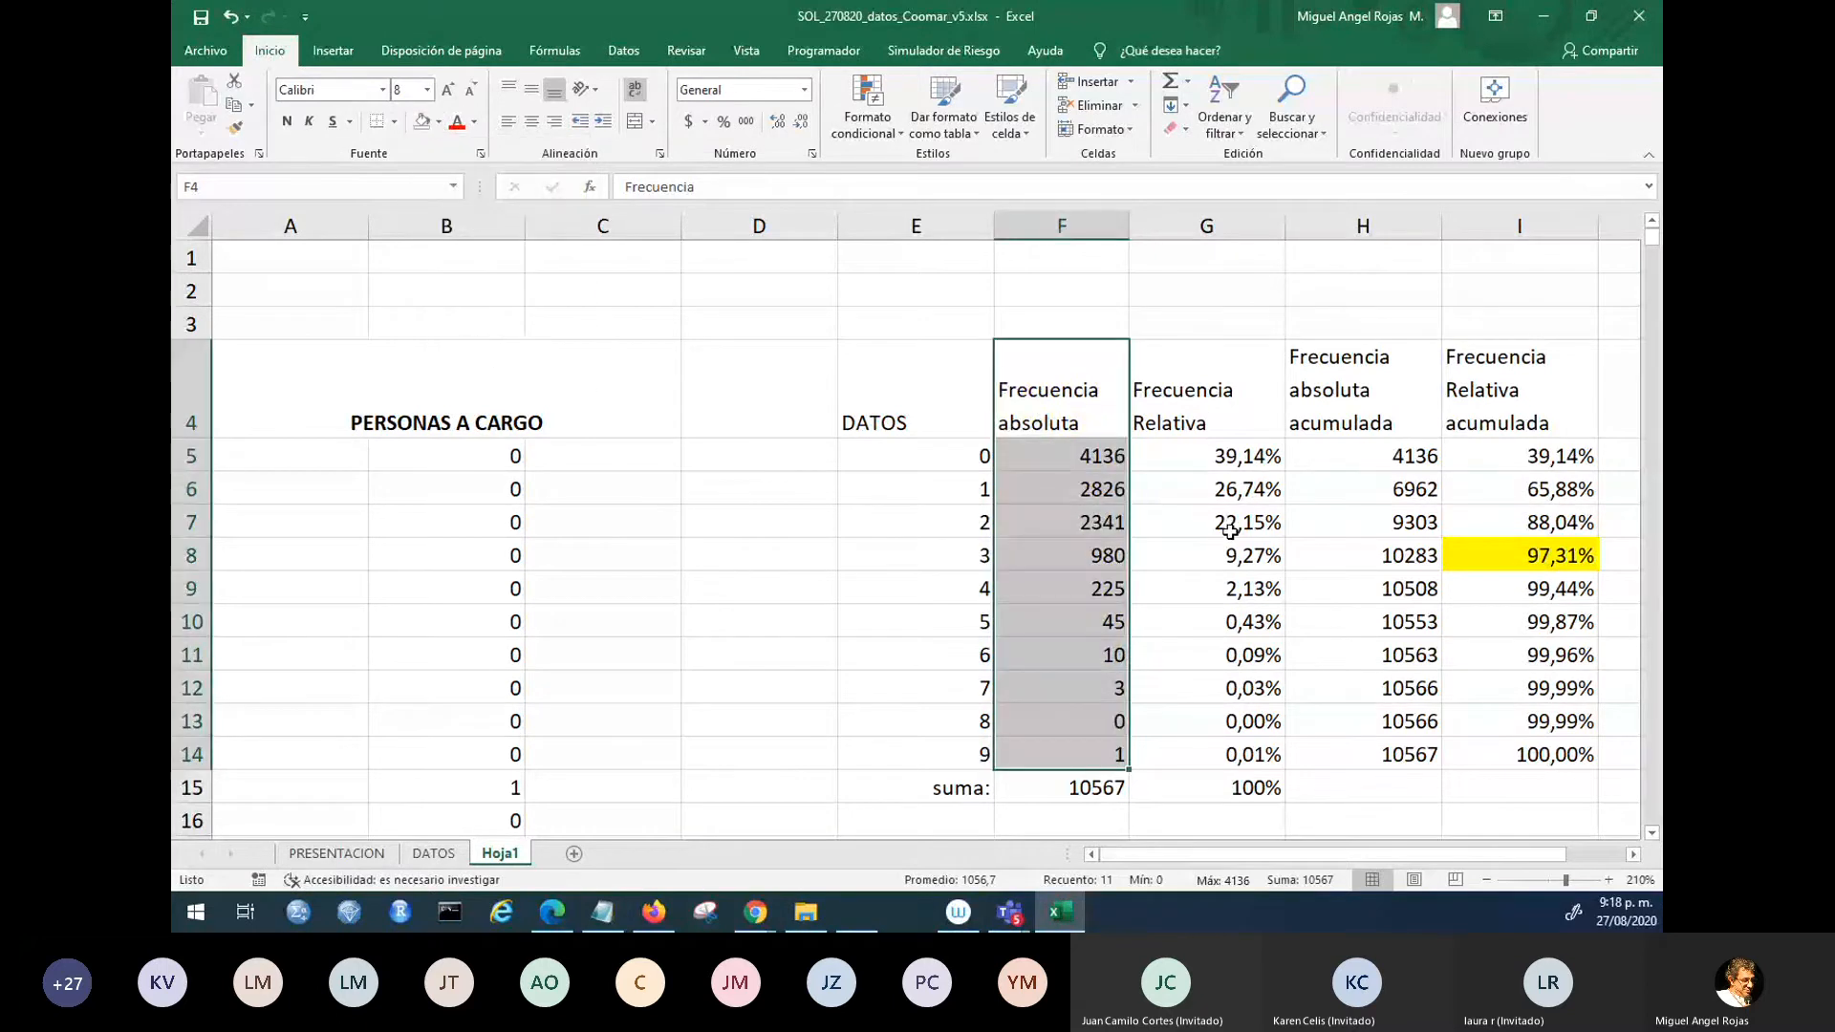
click(1317, 321)
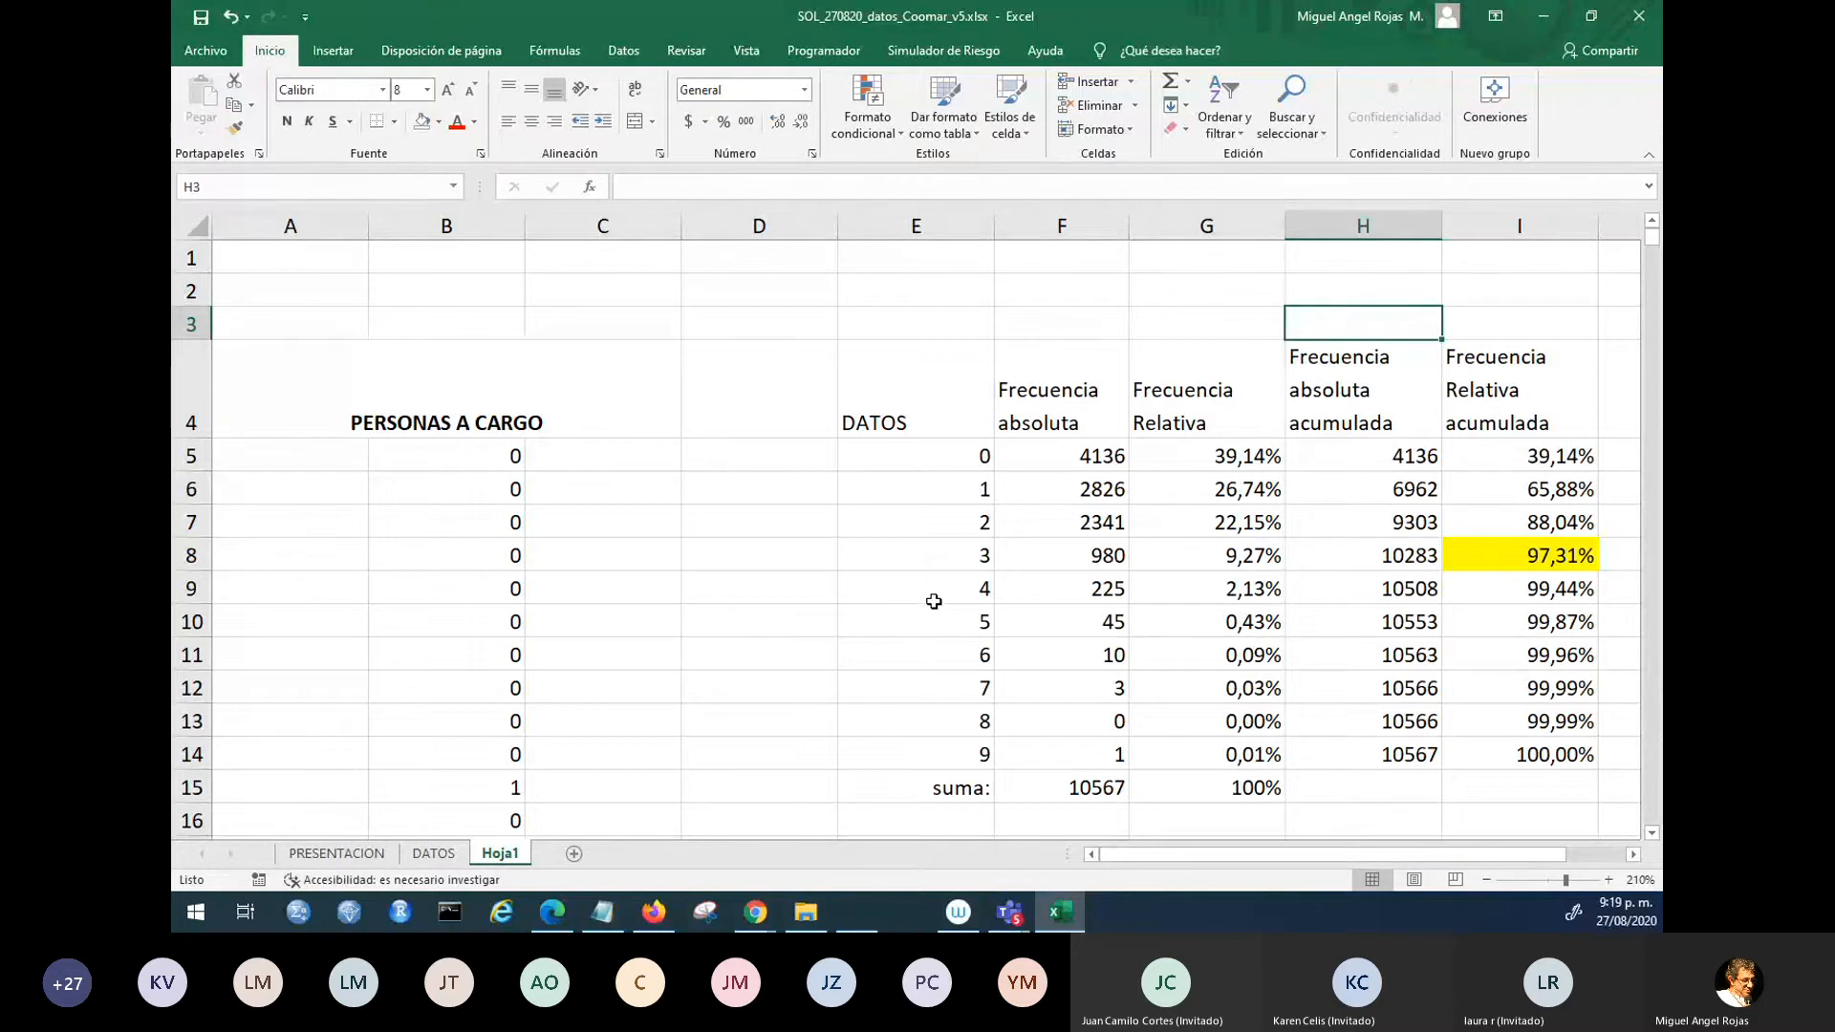
click(965, 543)
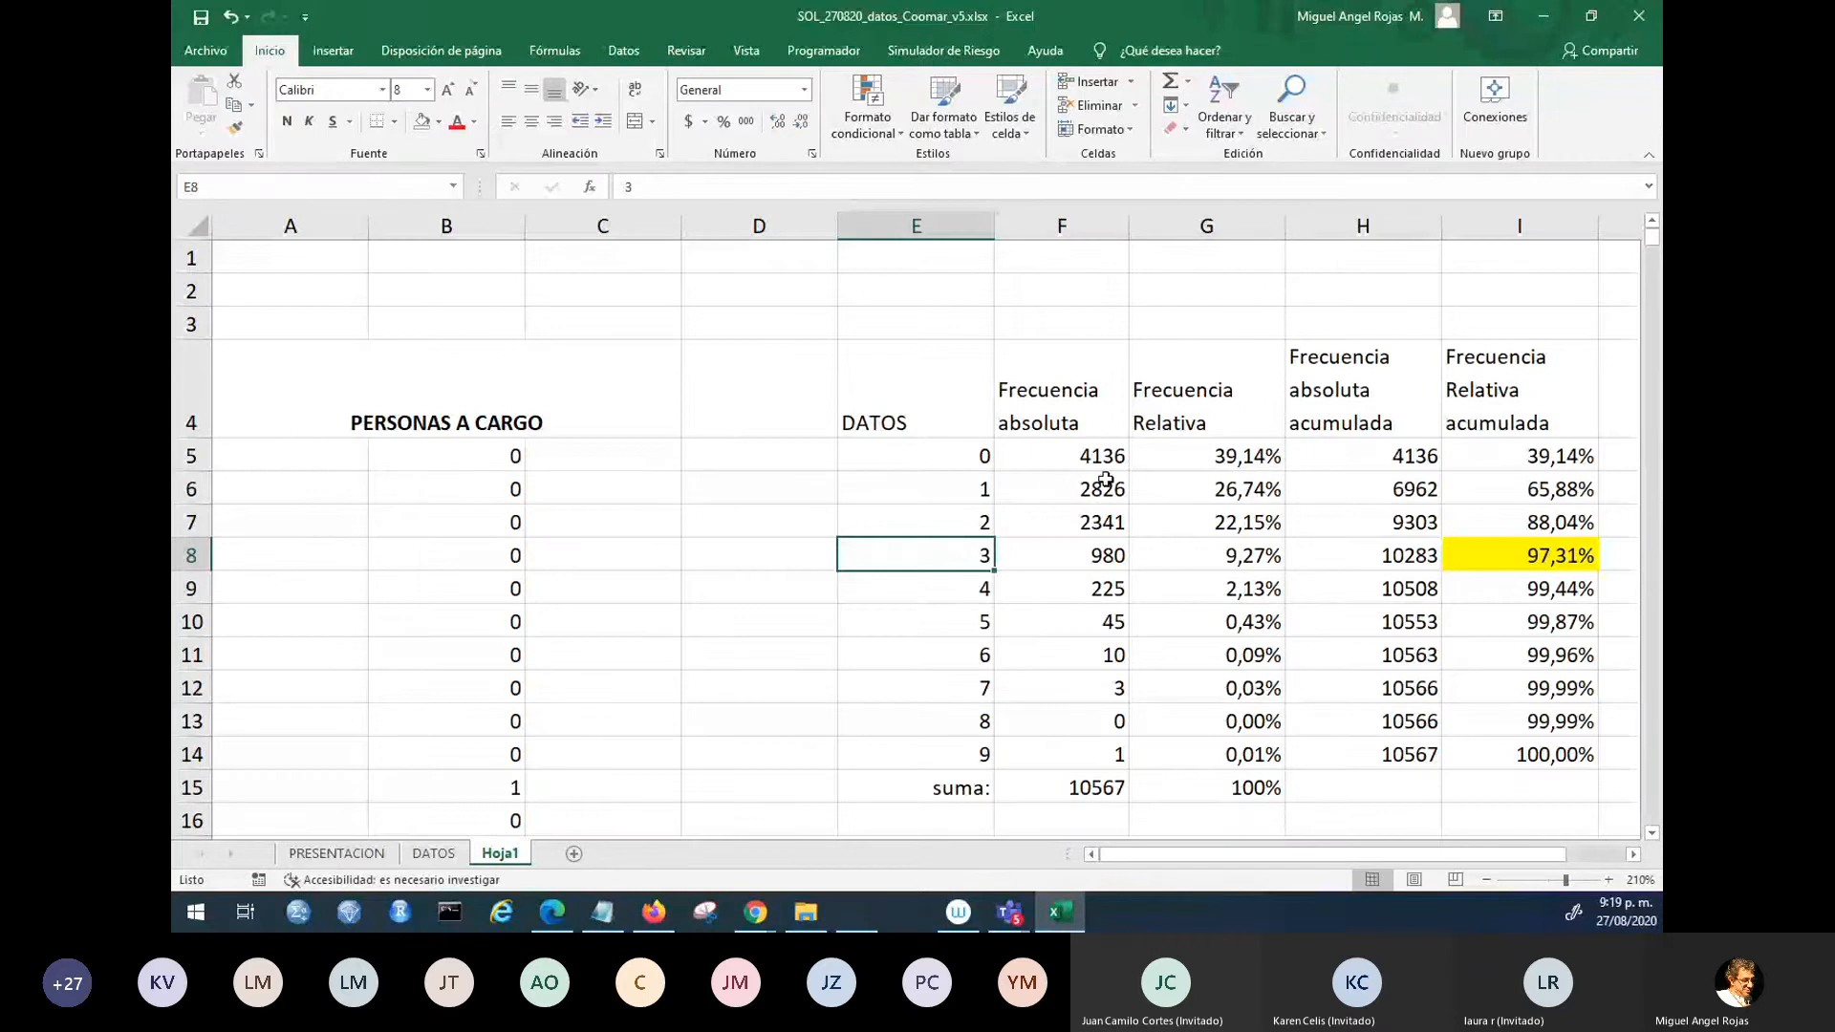
click(1503, 397)
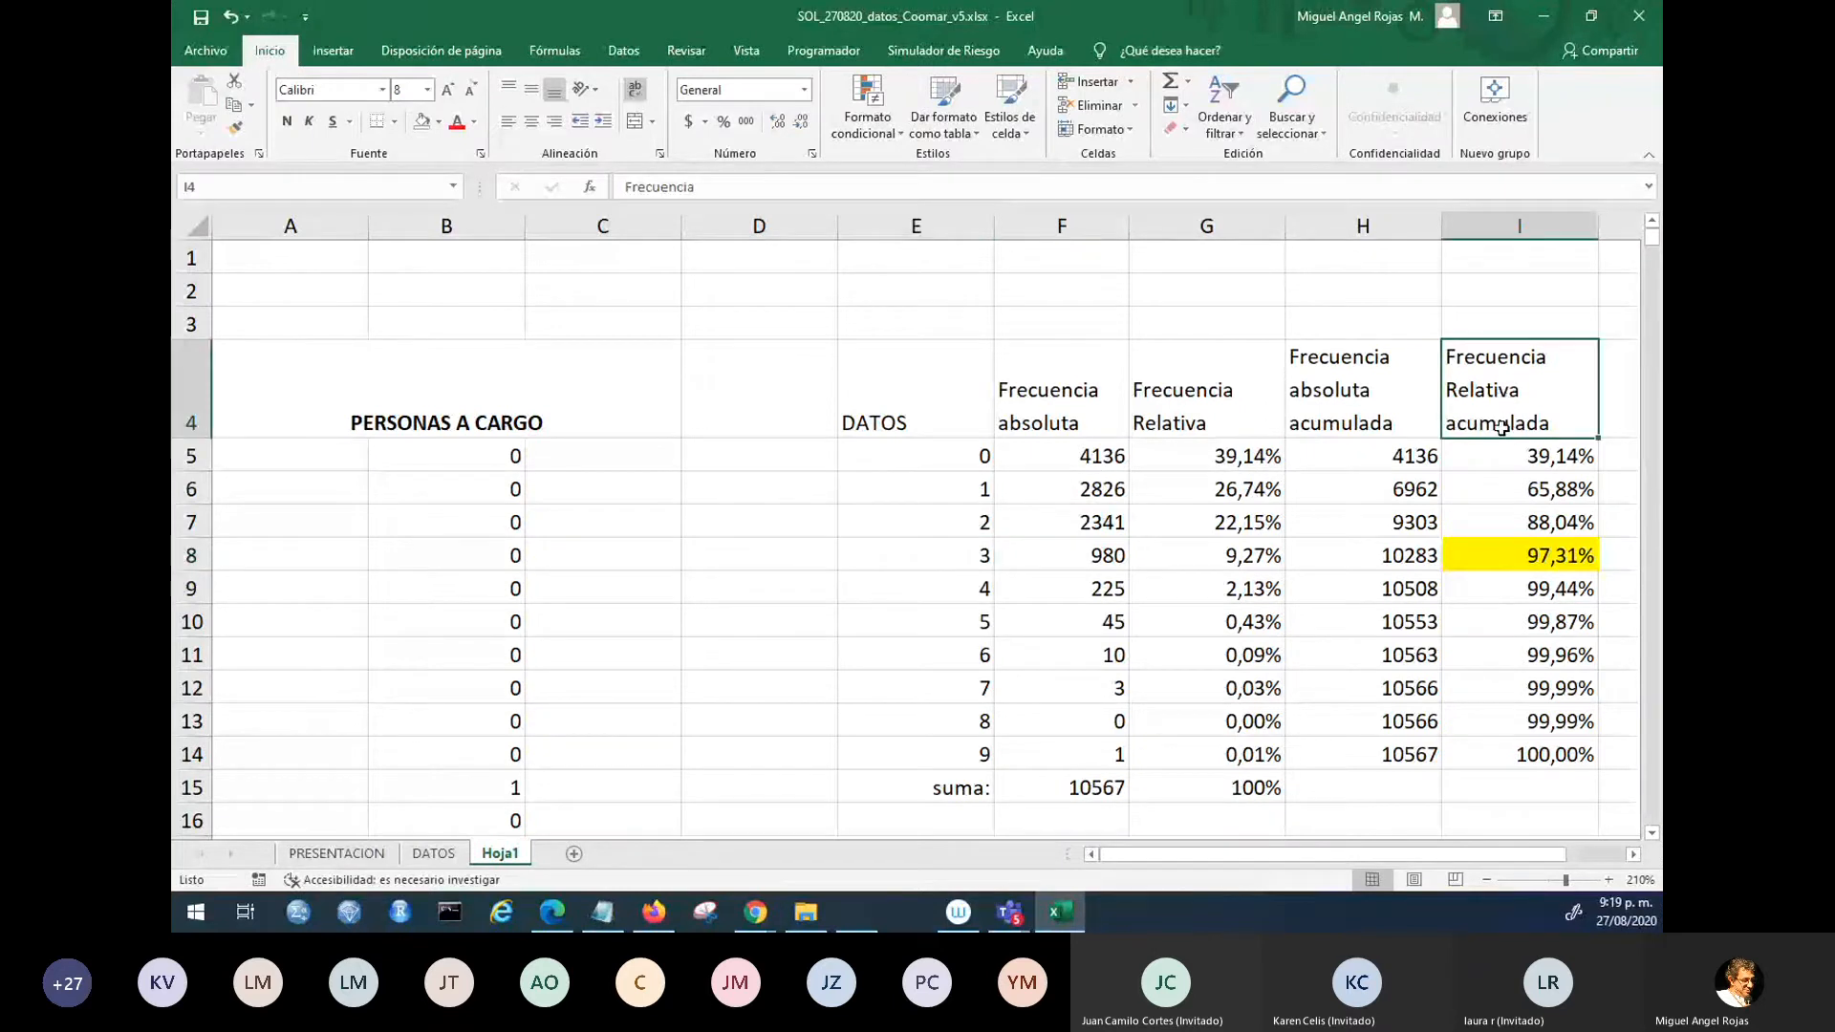
click(898, 386)
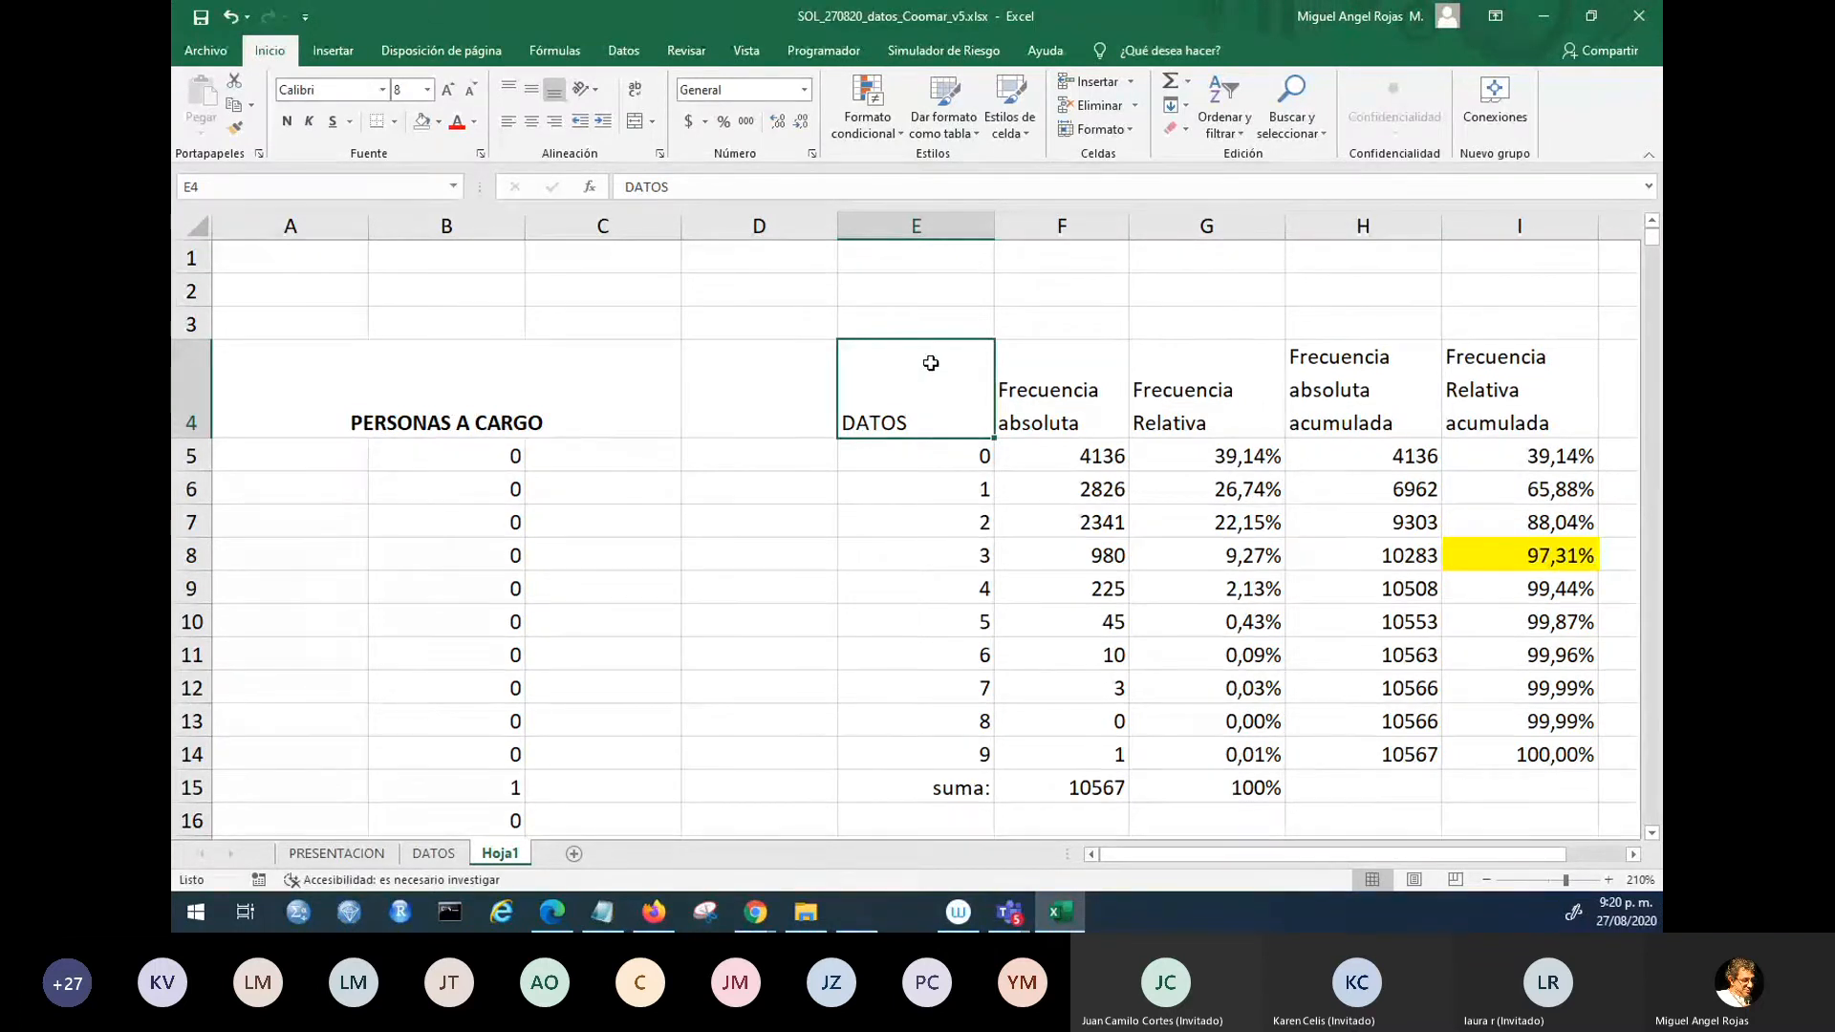
- Apply all borders to the frequency table E4:I14 and to the totals row E15:G15
mouse_move(931, 363)
mouse_down()
mouse_move(1577, 459)
mouse_move(1587, 754)
mouse_move(1604, 772)
mouse_up()
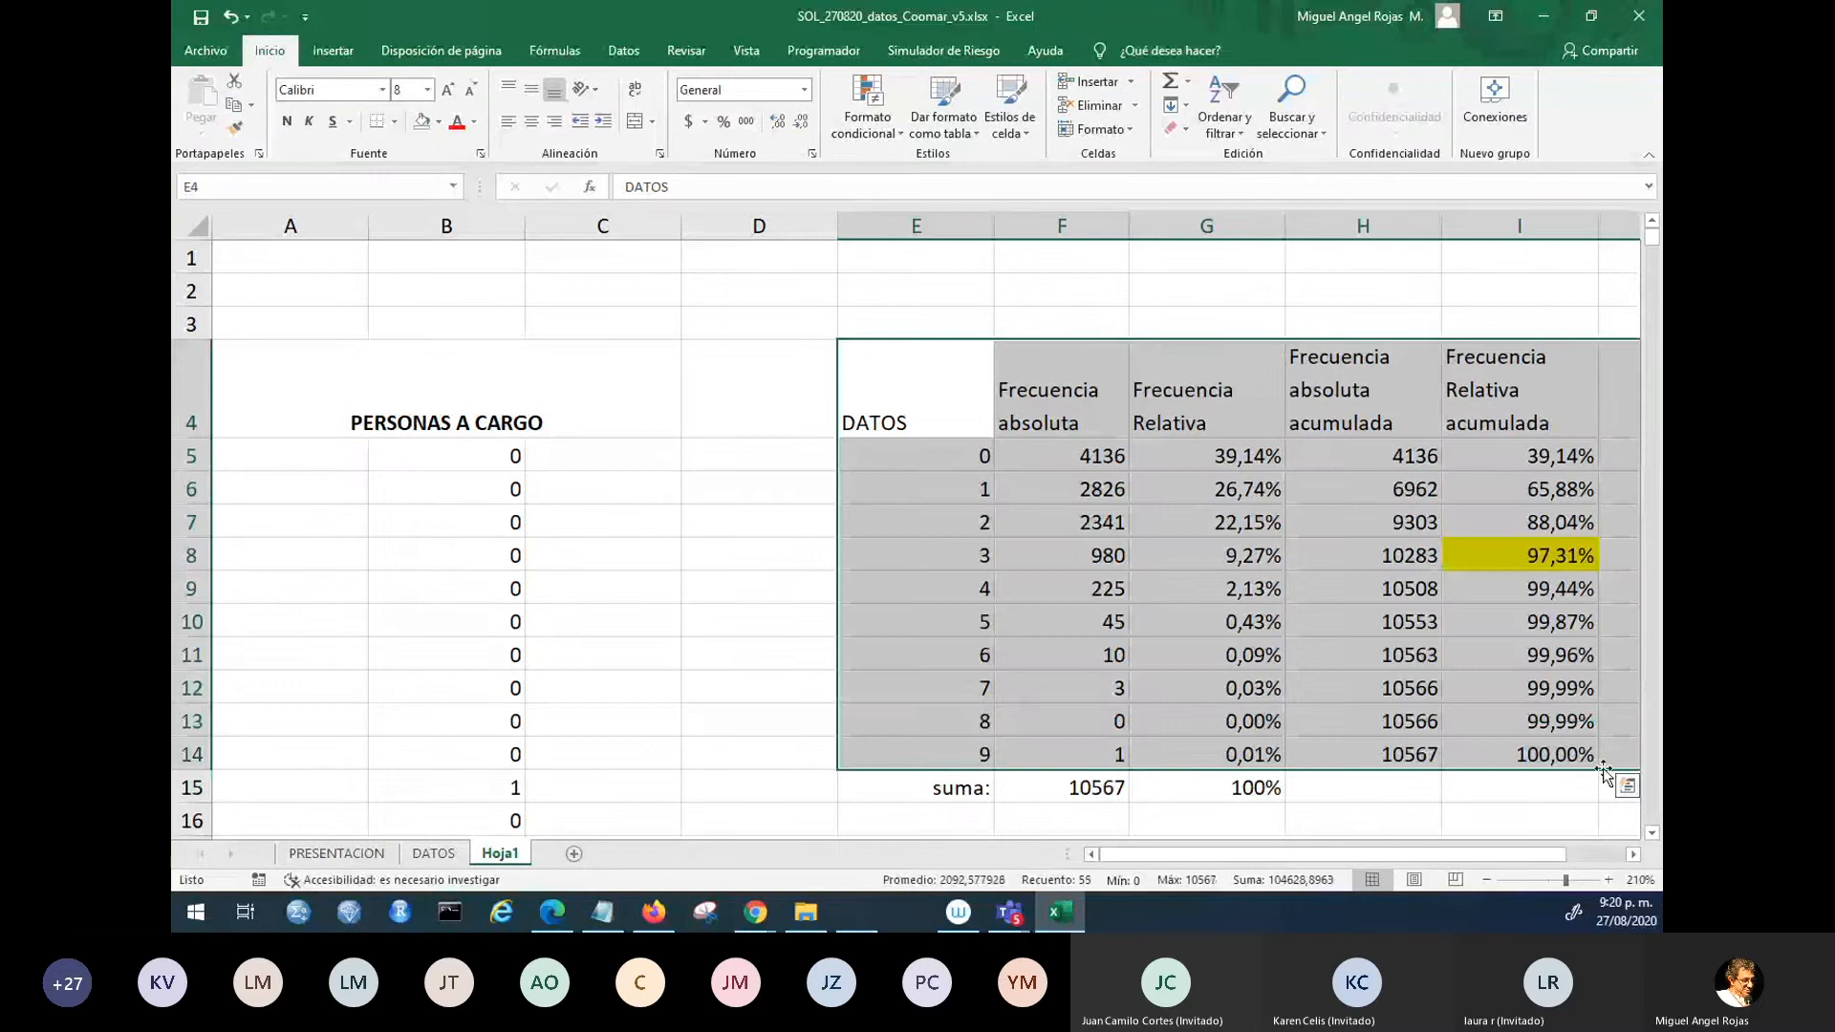
click(1632, 855)
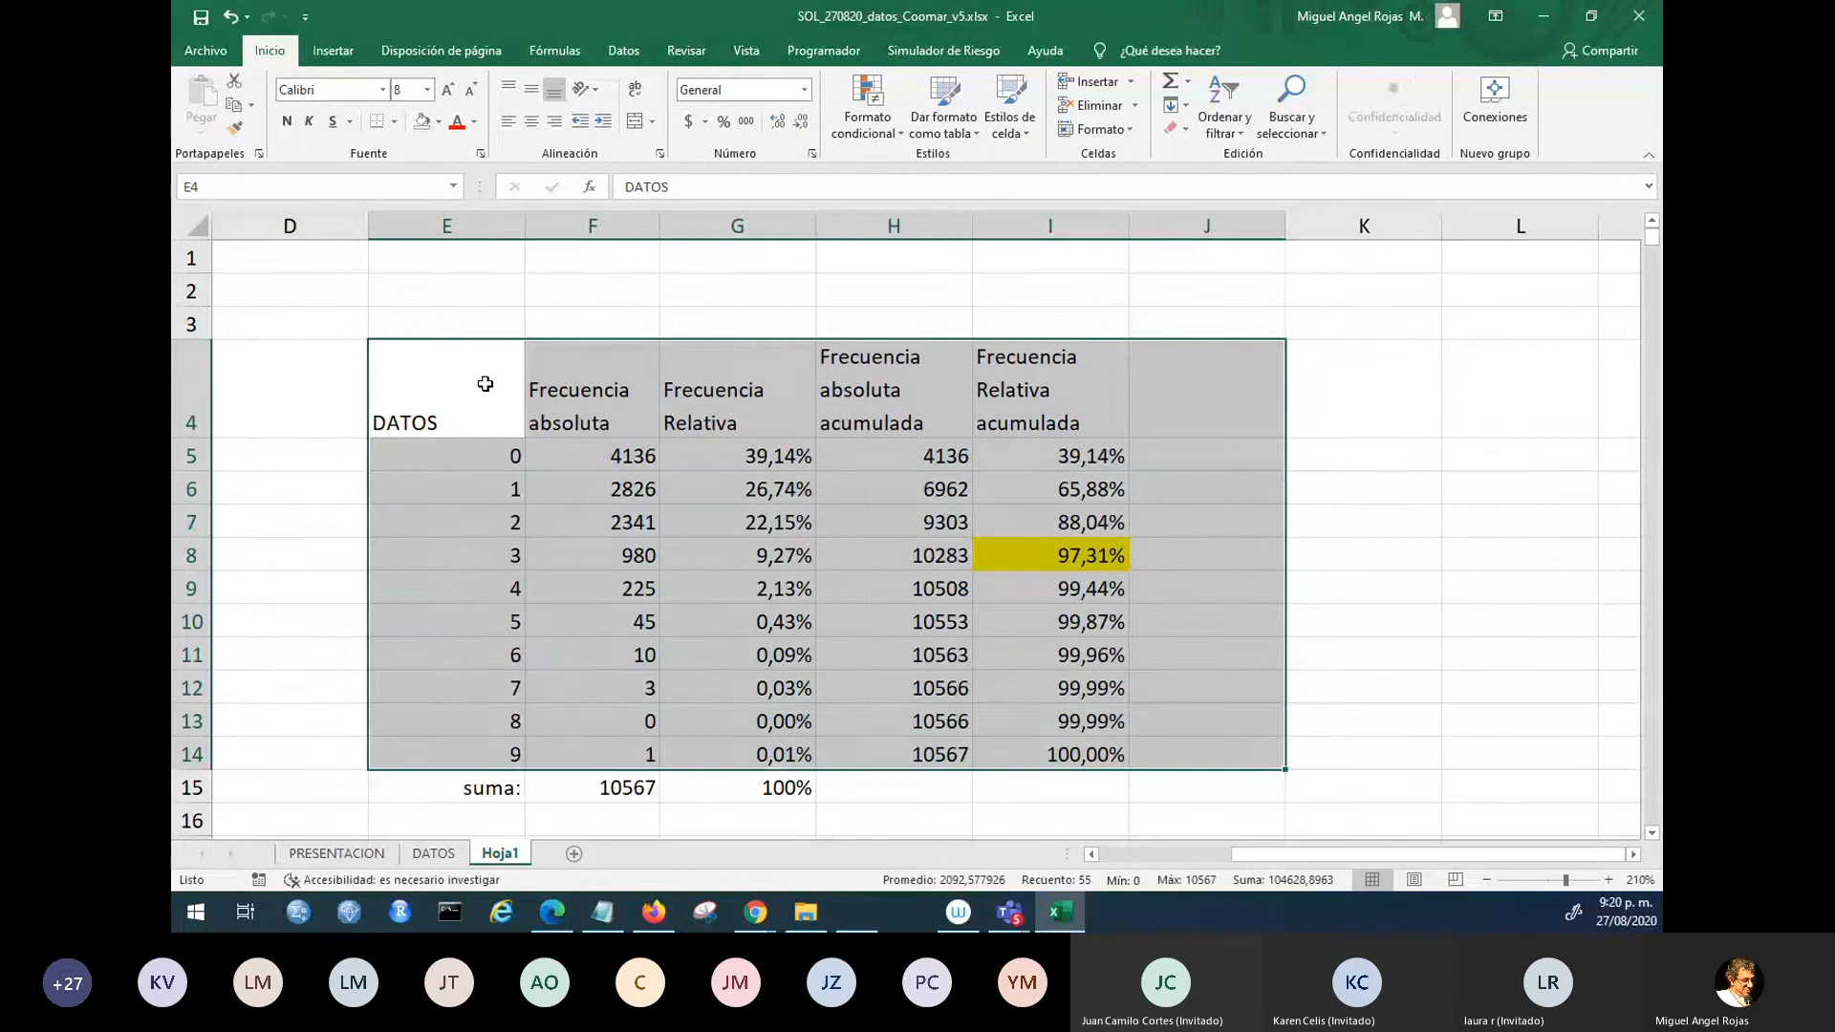
click(444, 288)
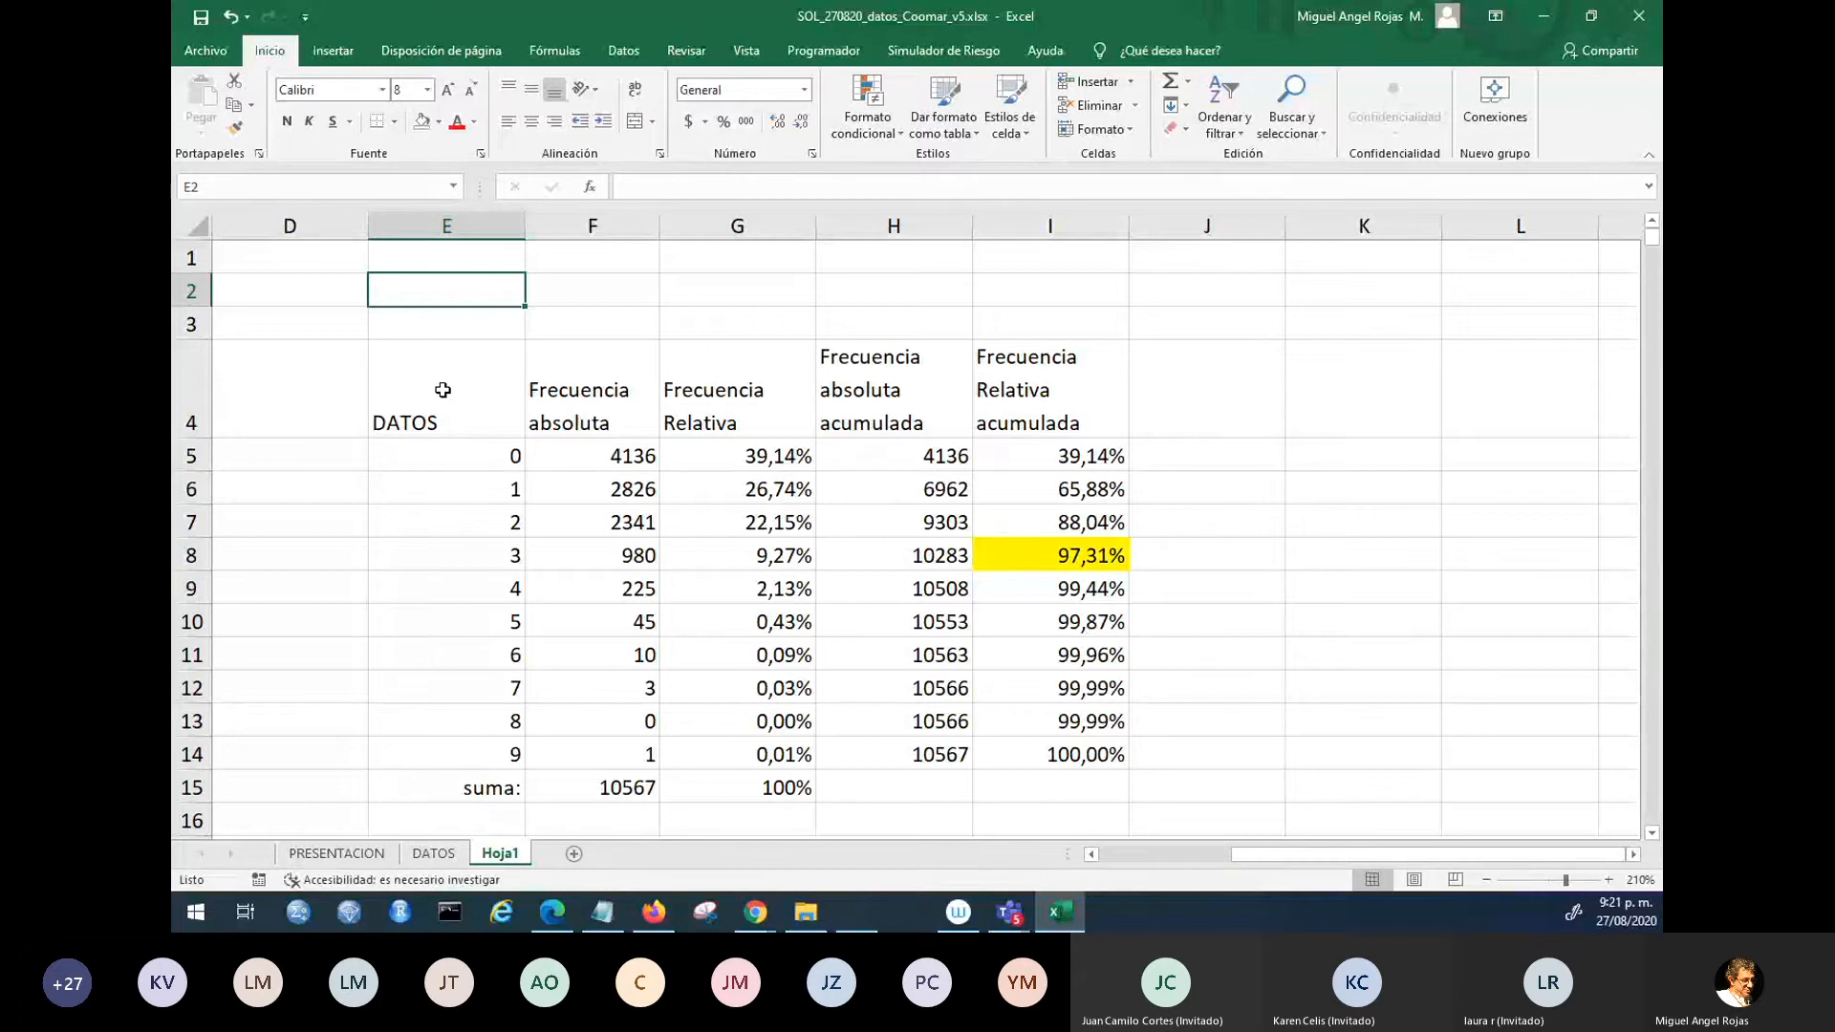
mouse_move(442, 390)
mouse_down()
mouse_move(449, 411)
mouse_move(1099, 621)
mouse_move(1098, 760)
mouse_up()
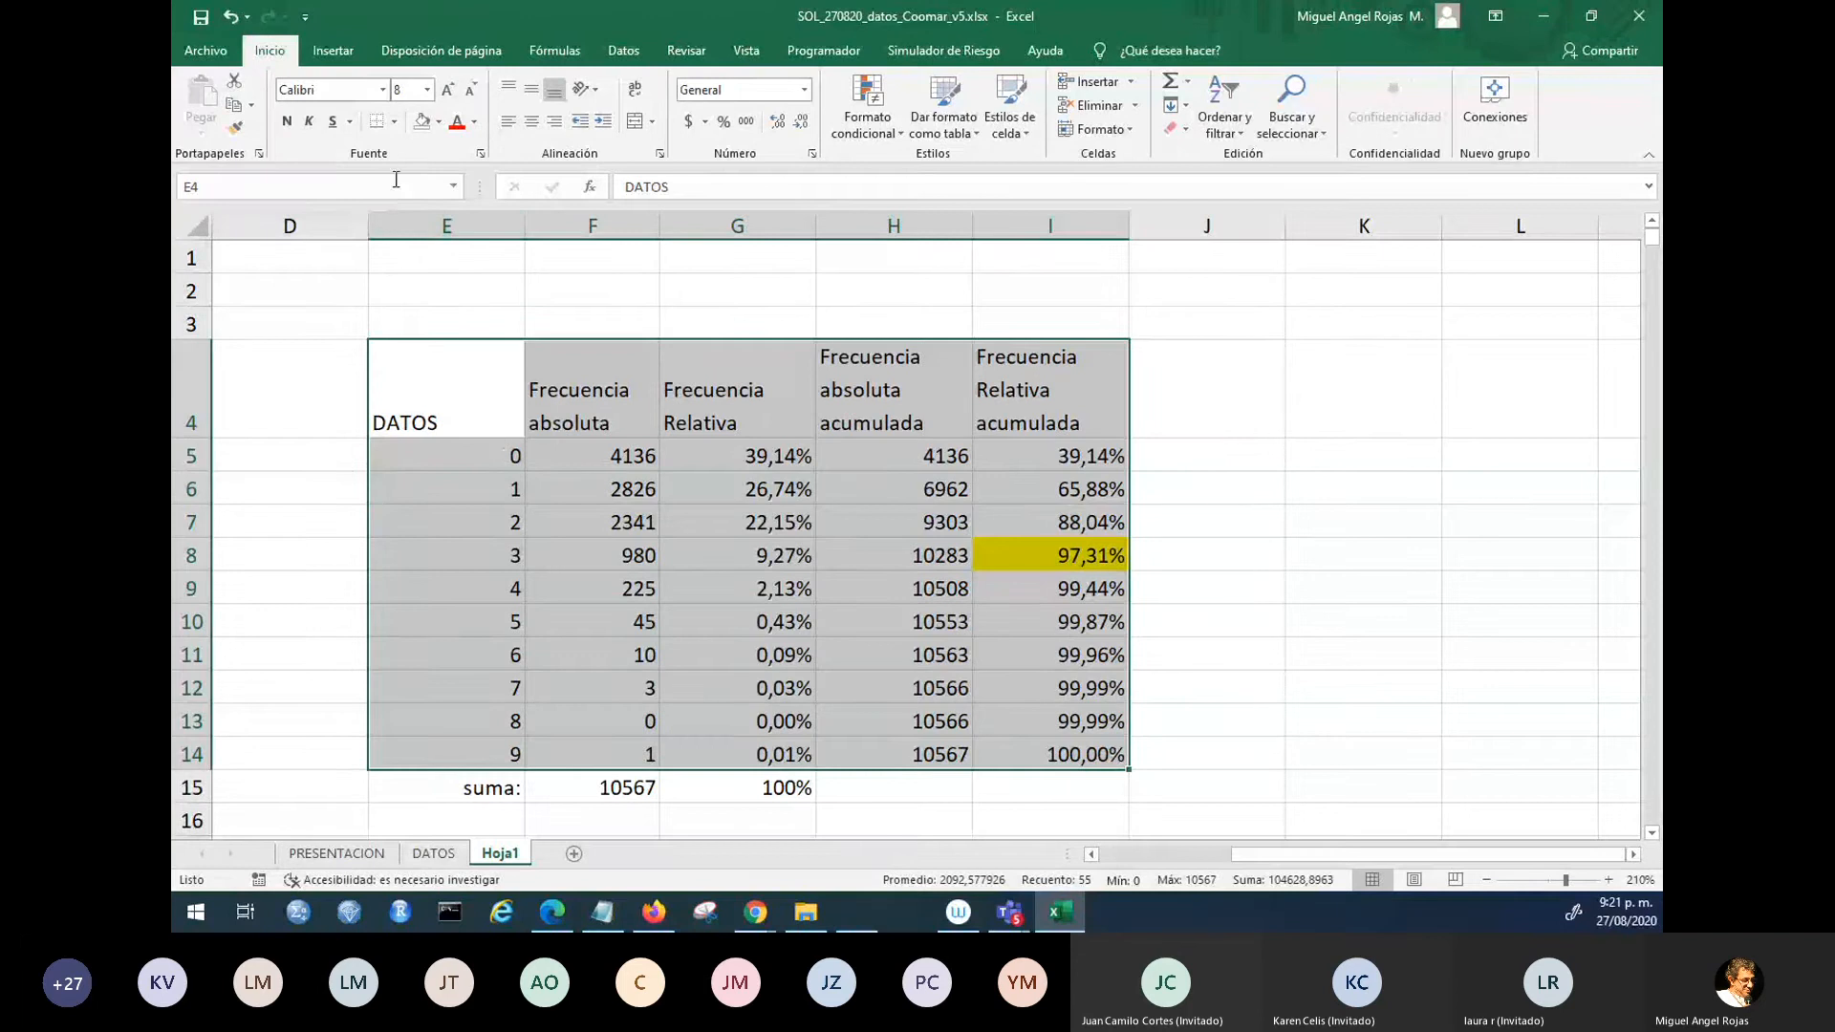
click(395, 122)
click(405, 299)
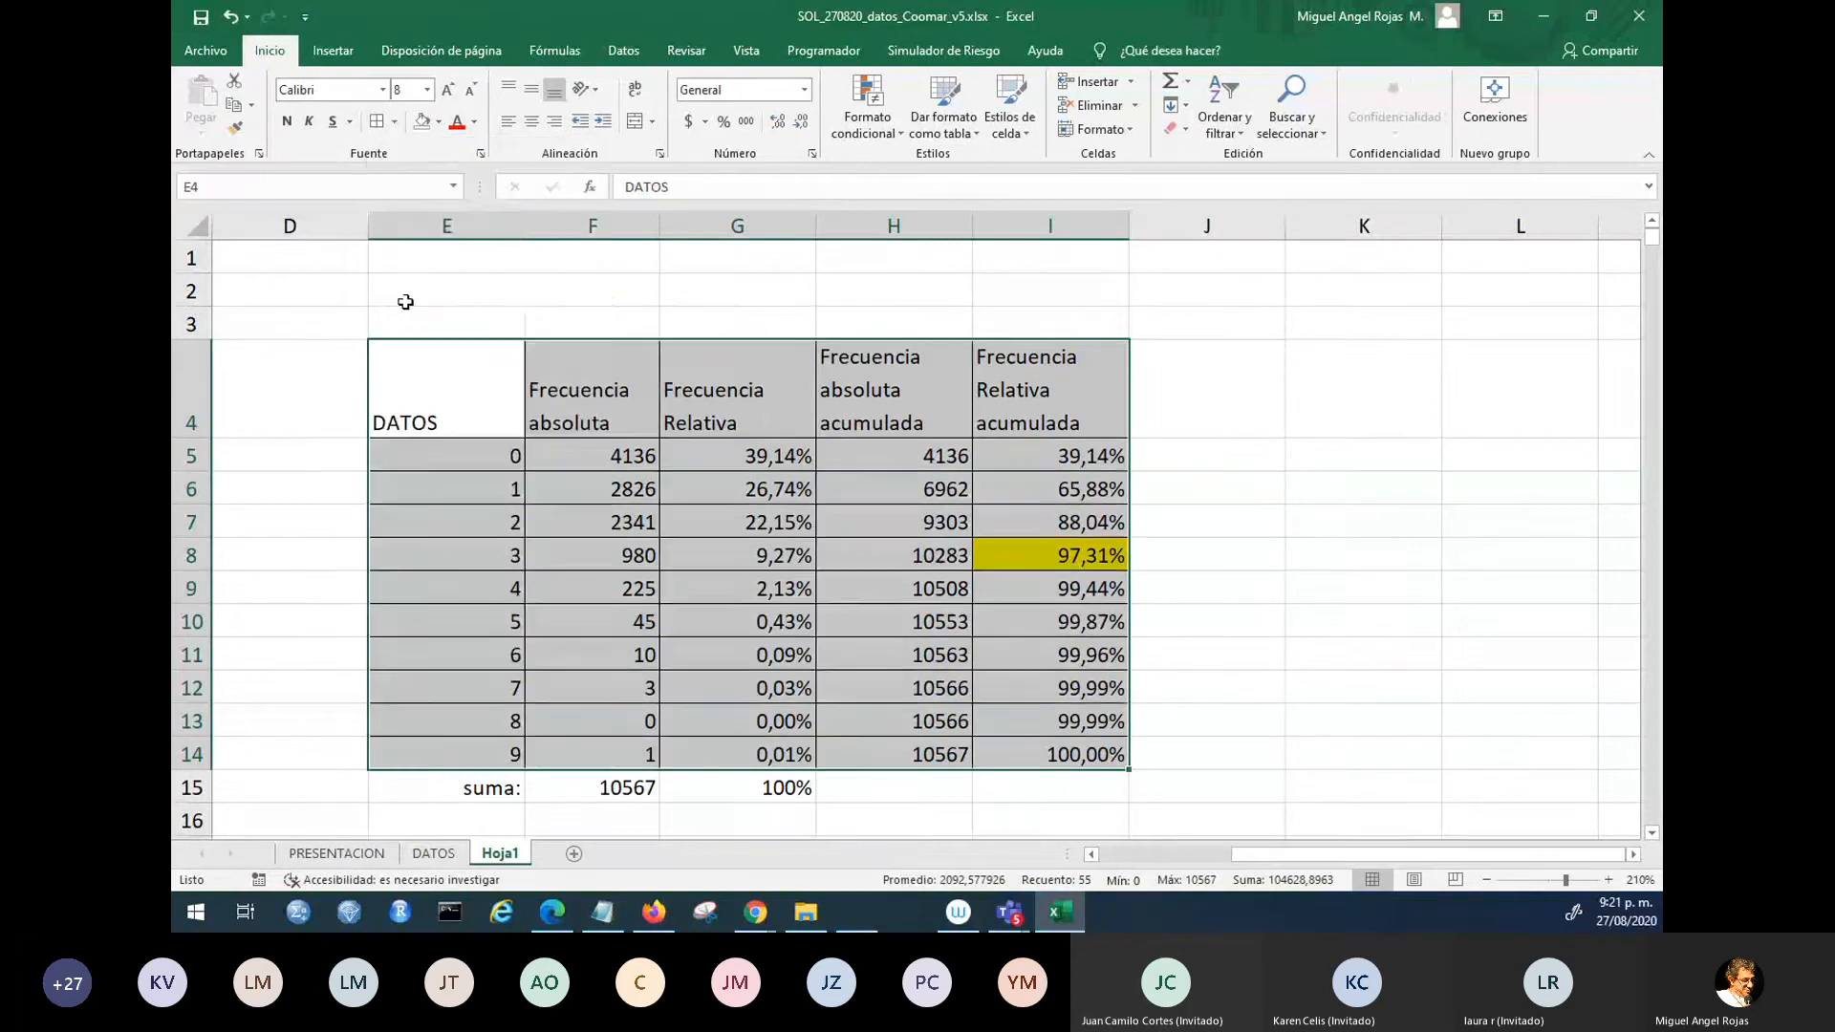
drag(492, 786, 803, 791)
click(378, 121)
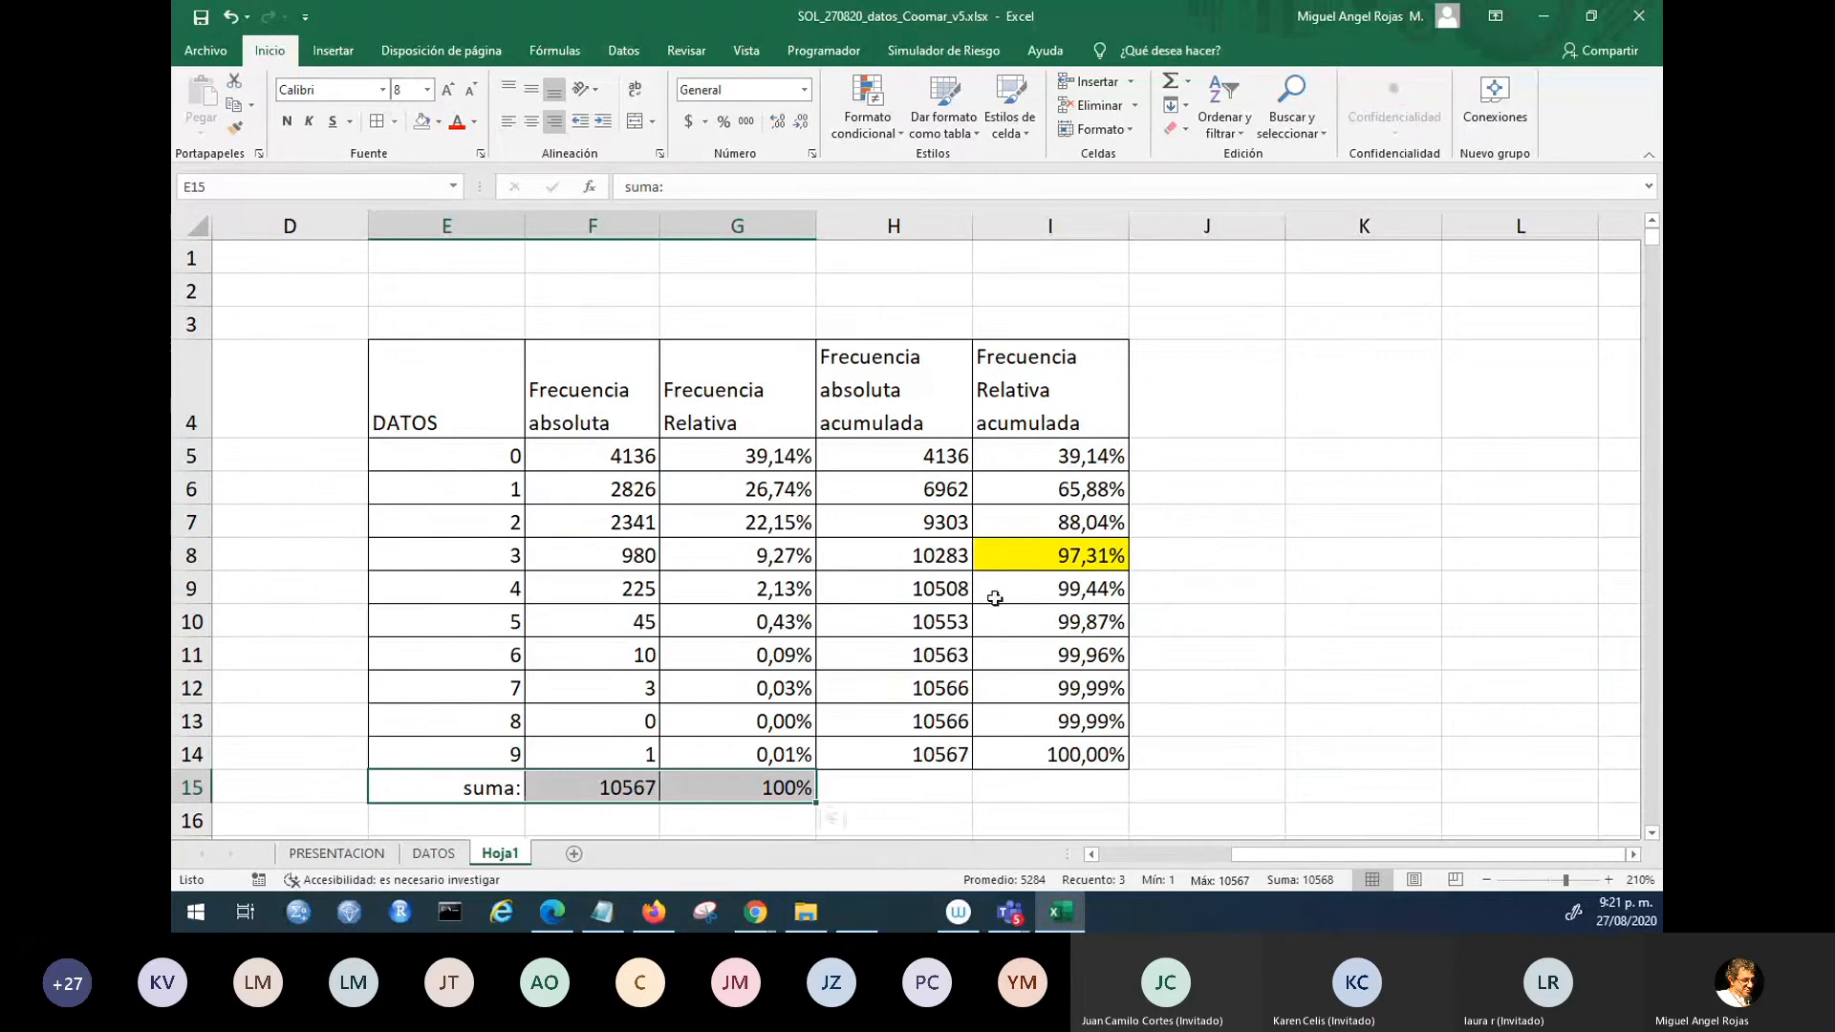
click(1313, 553)
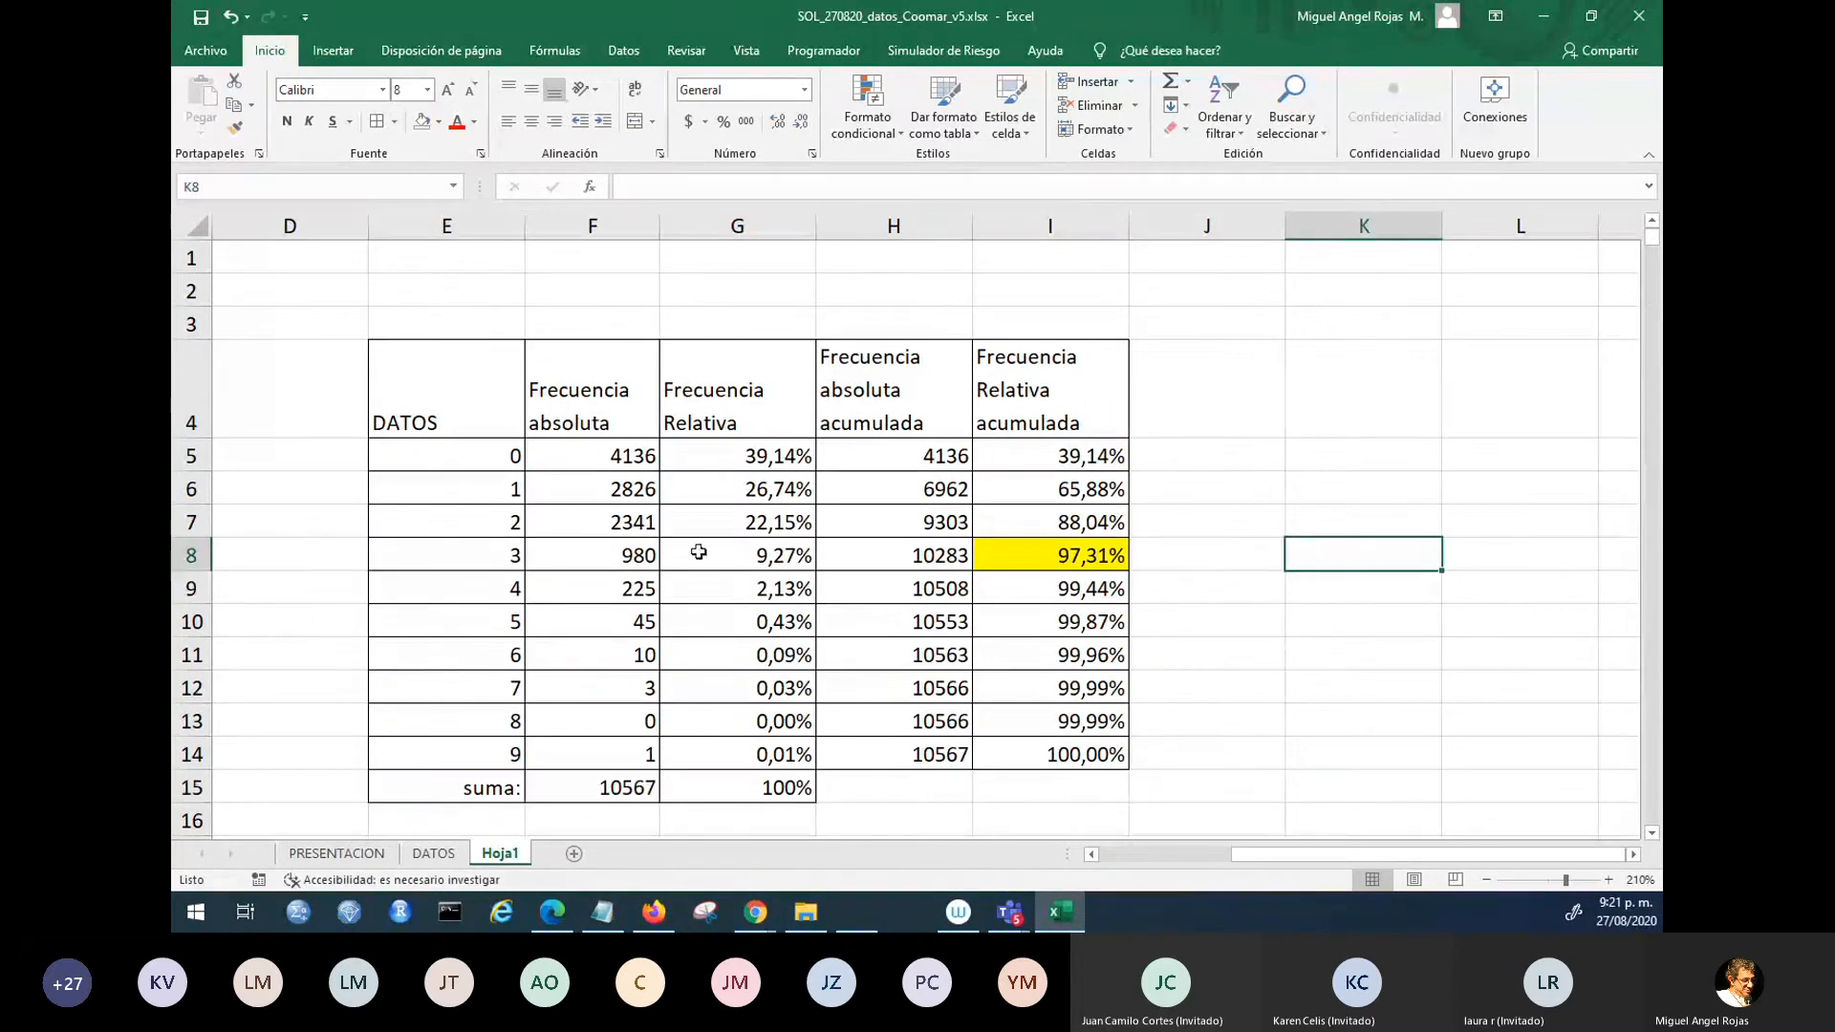
- Center the contents of the frequency table range E4:I14 horizontally
drag(383, 411, 1039, 755)
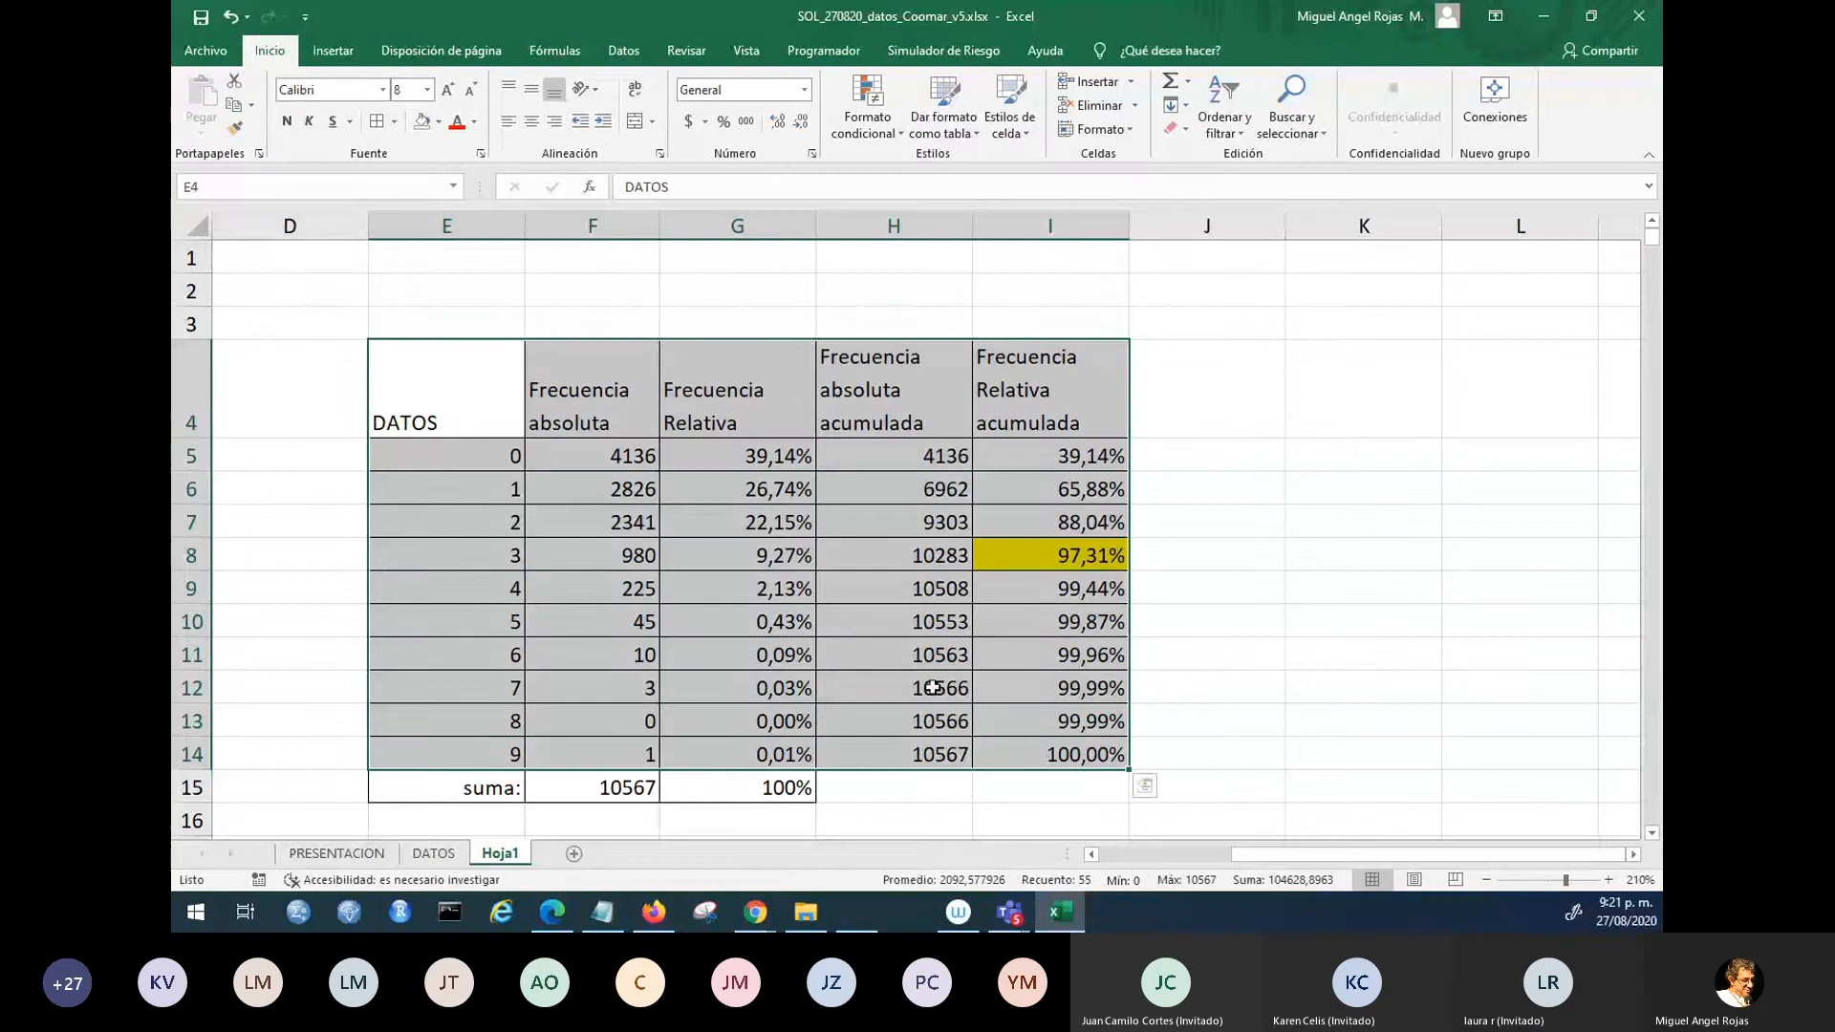
click(531, 121)
click(1319, 498)
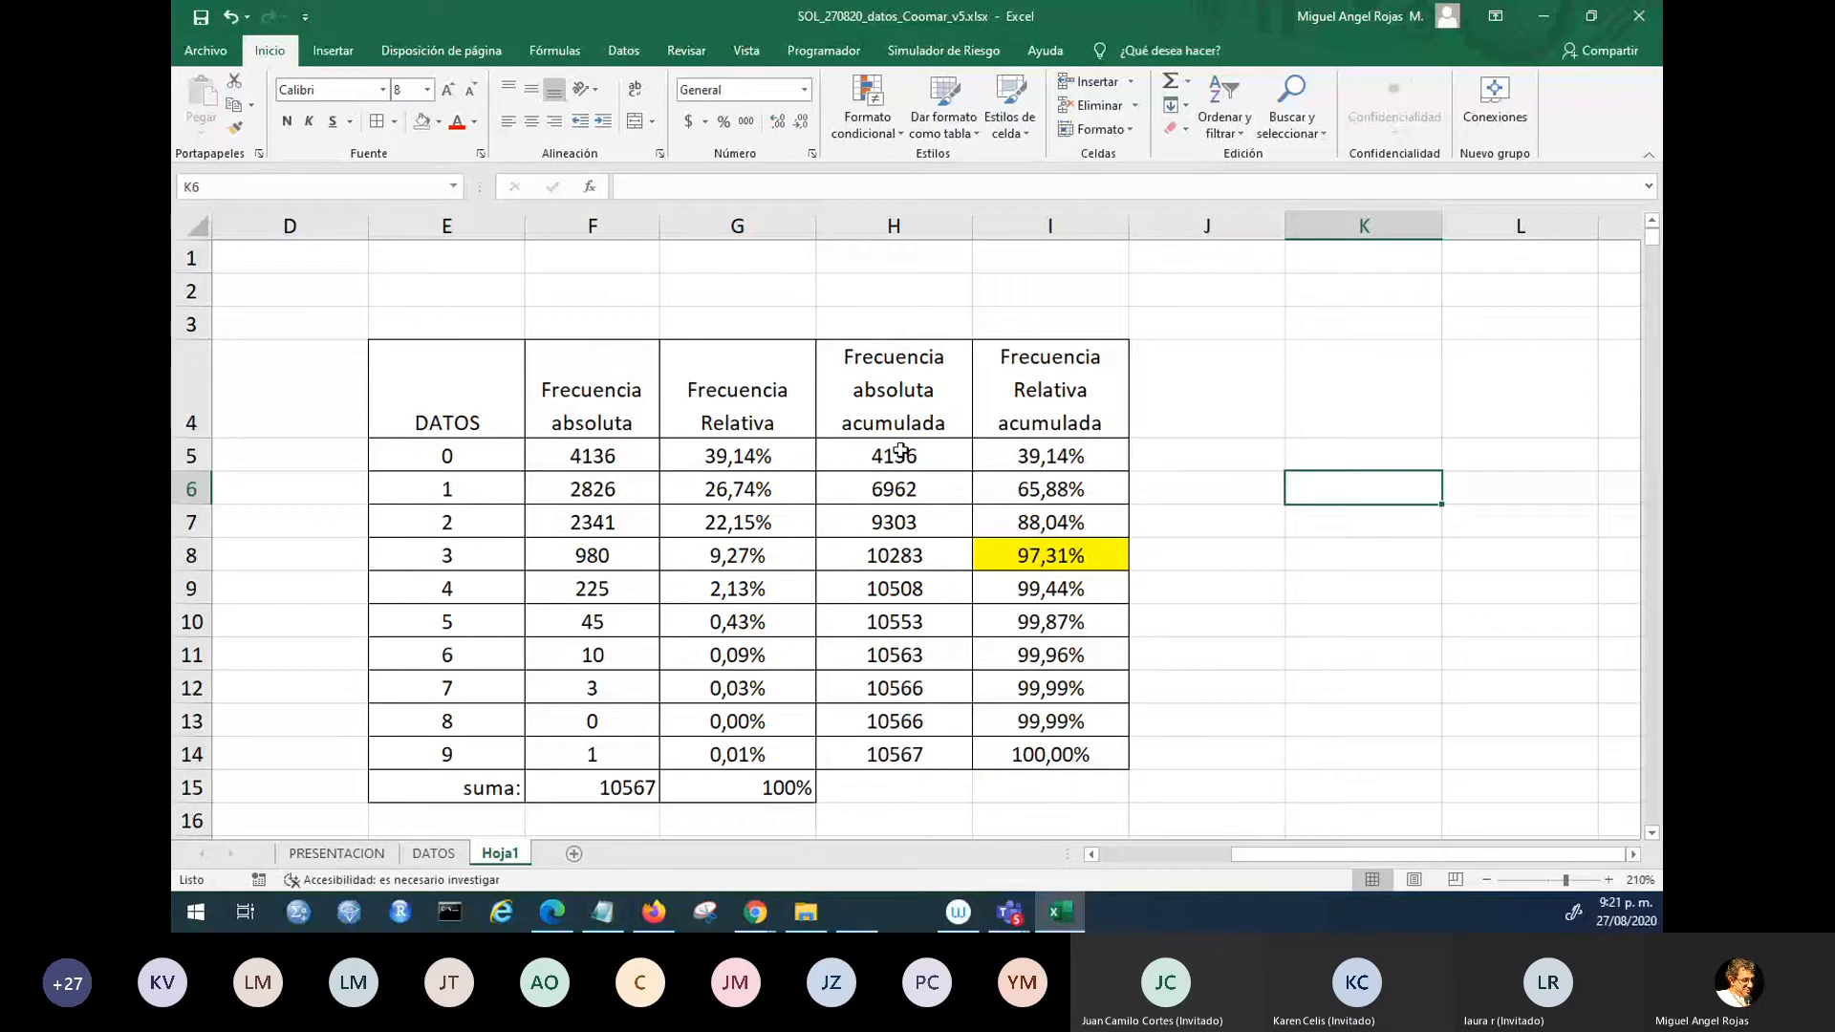
- Format the cumulative absolute frequencies in H5:H14 with thousands separators and no decimals
drag(900, 453, 889, 760)
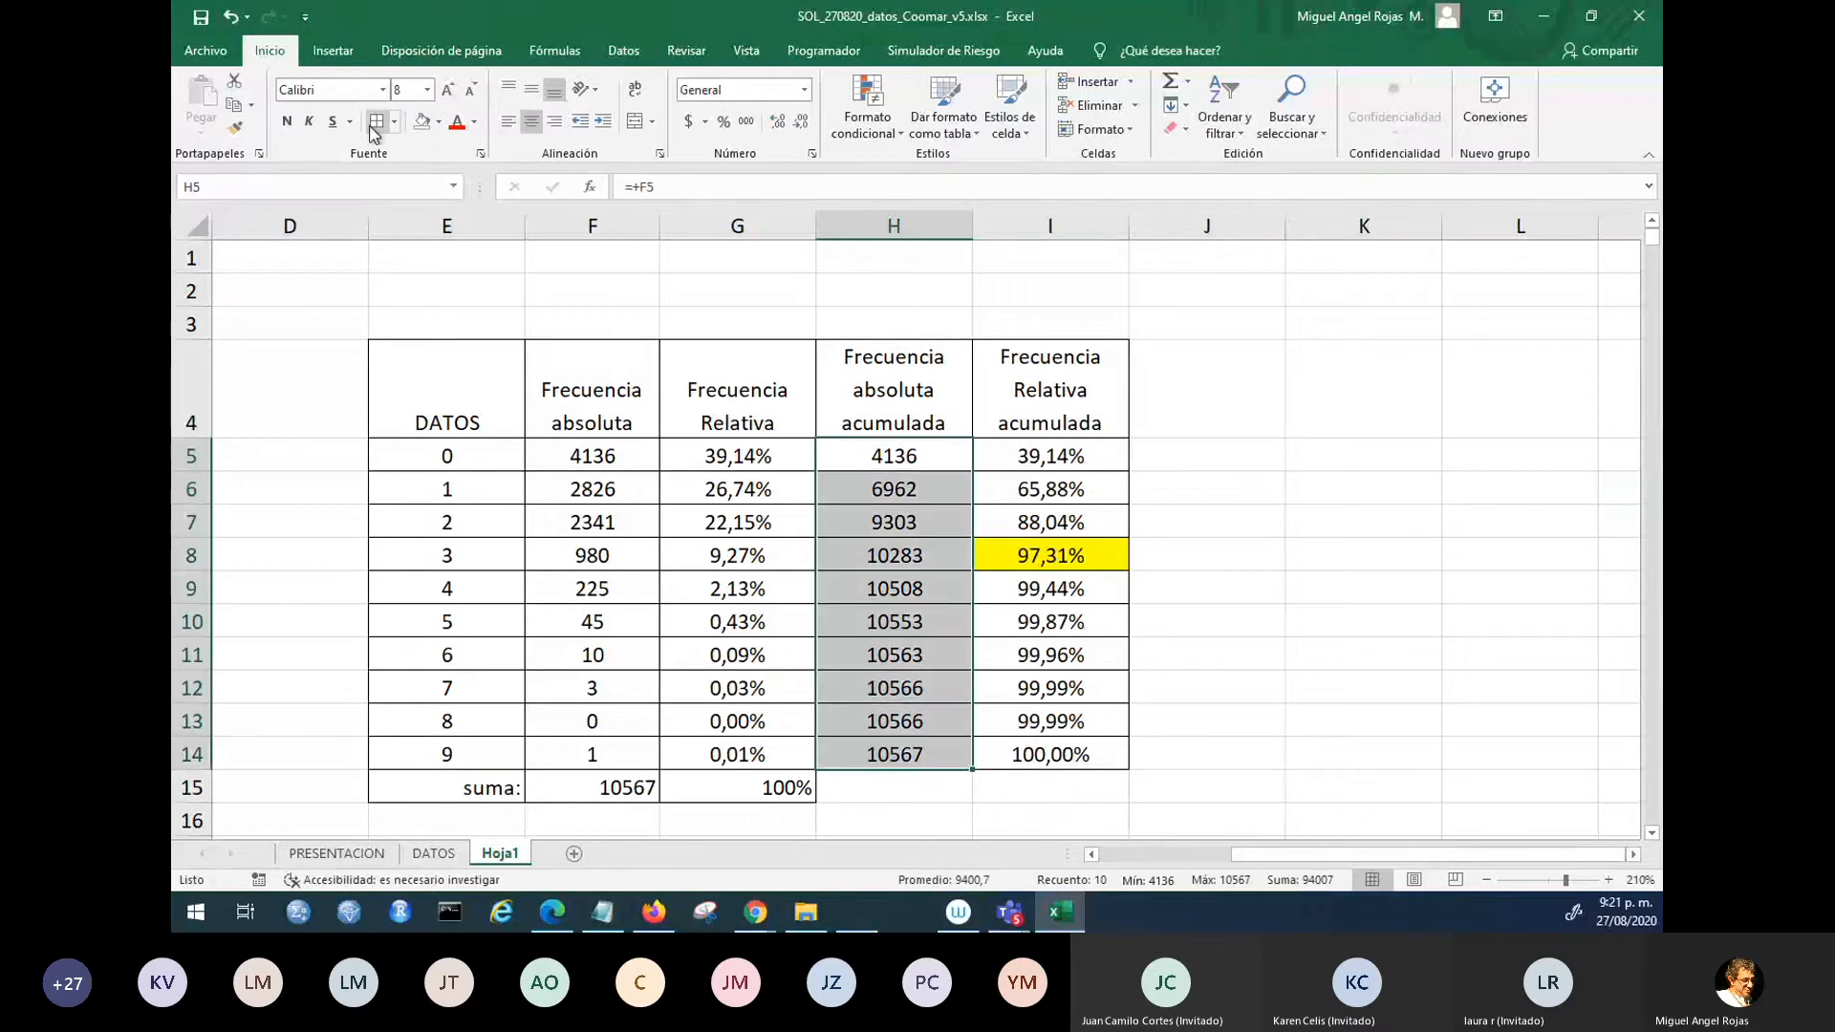
click(747, 121)
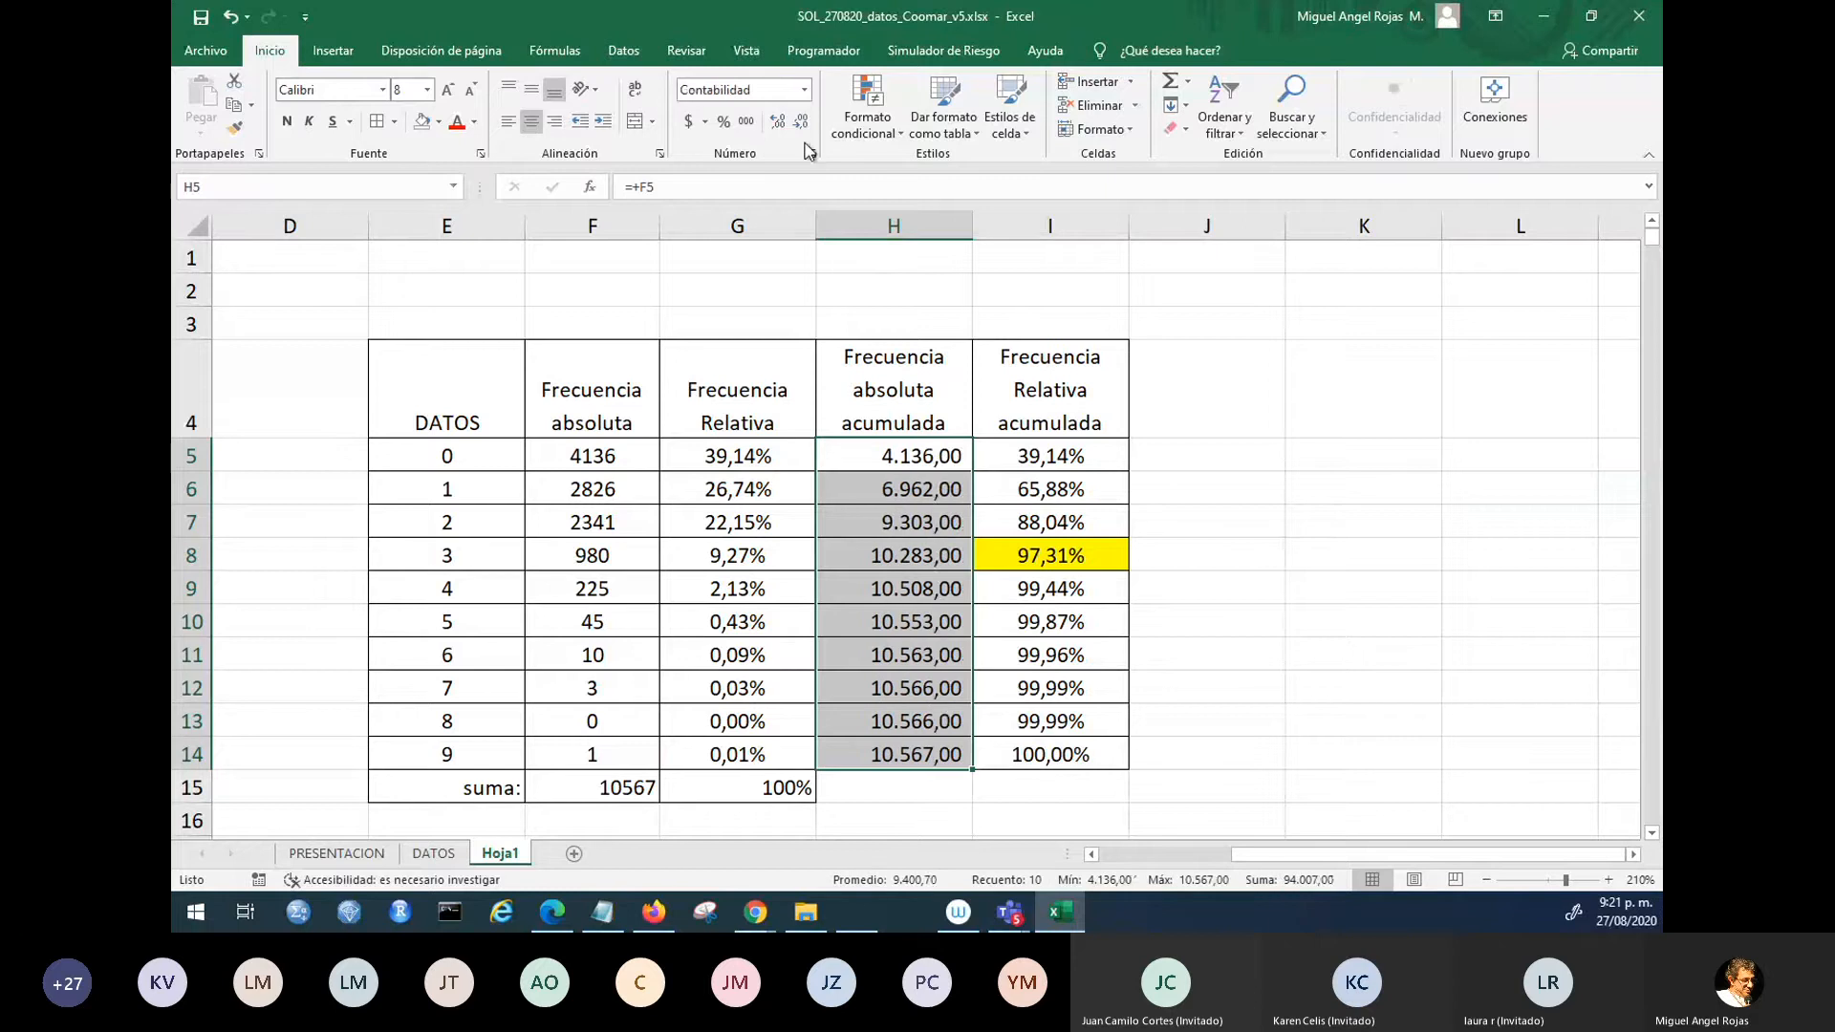
click(803, 121)
click(802, 122)
- Format the absolute frequencies in F5:F14 with thousands separators and no decimals
drag(592, 456, 621, 759)
click(747, 122)
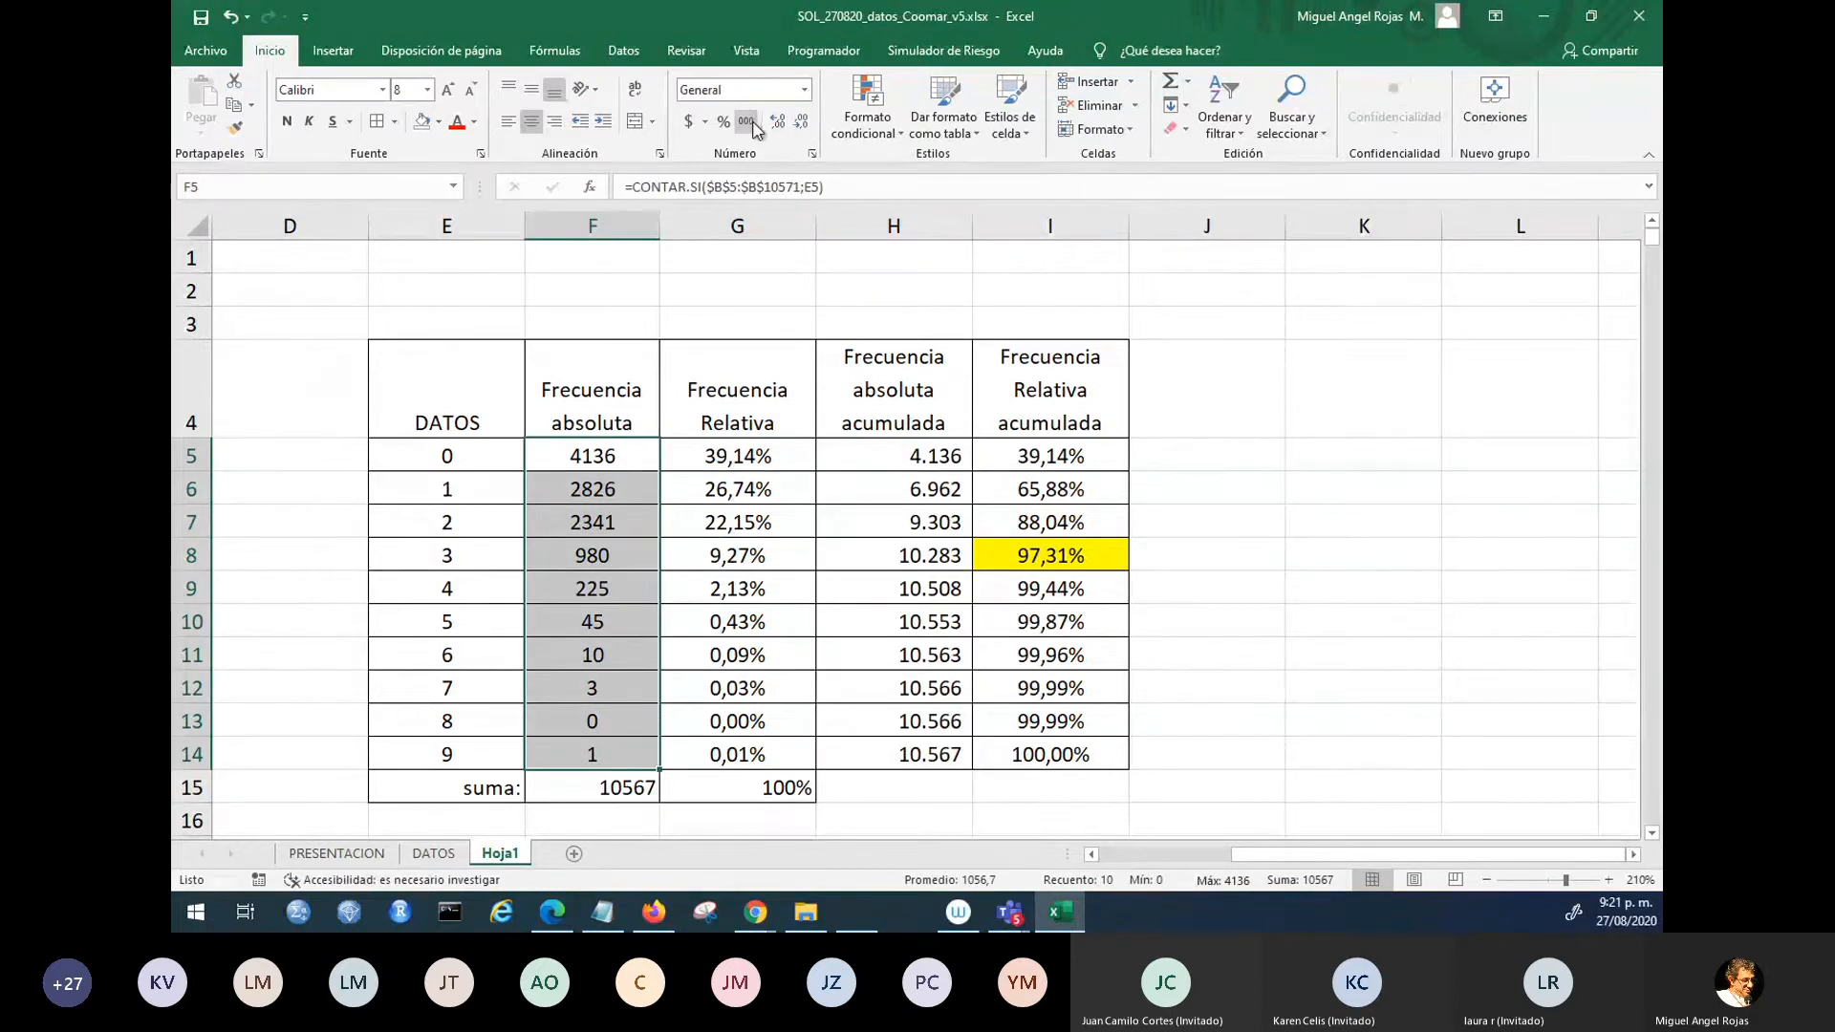
click(799, 123)
click(799, 123)
click(738, 584)
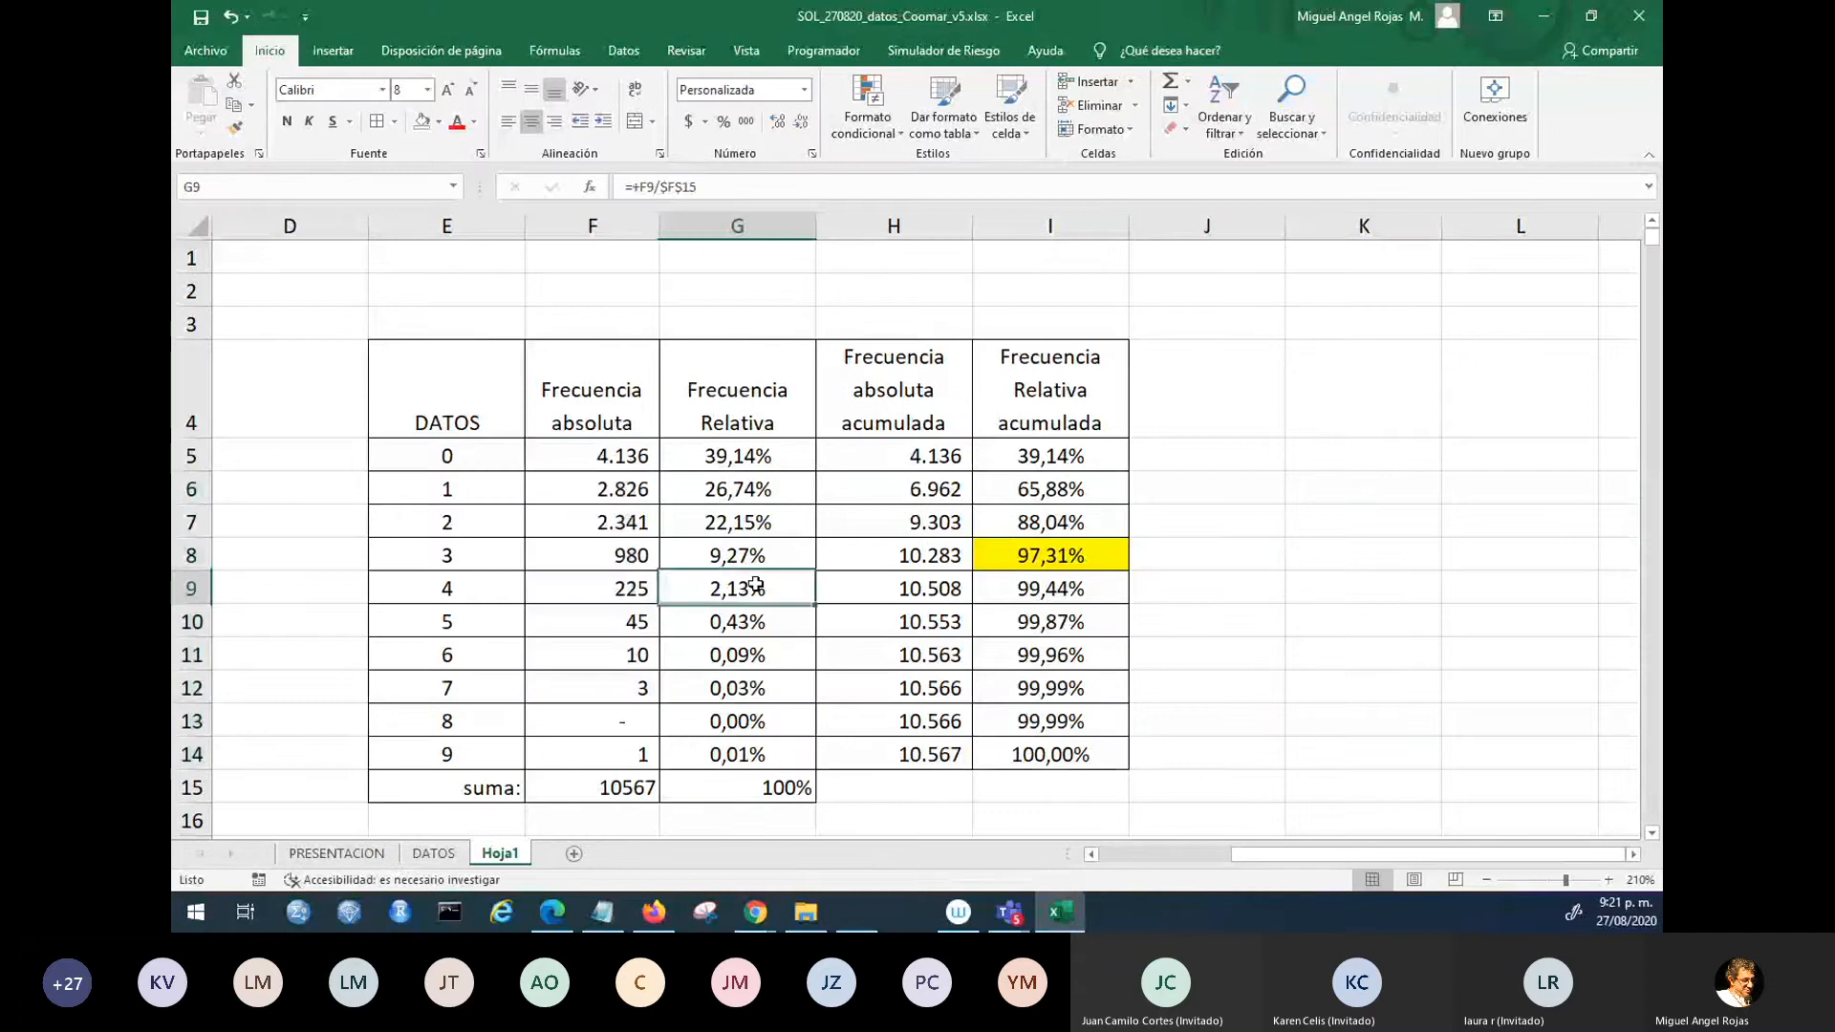
- Highlight the cumulative absolute frequency for data value 5, cell H10, in yellow
click(927, 626)
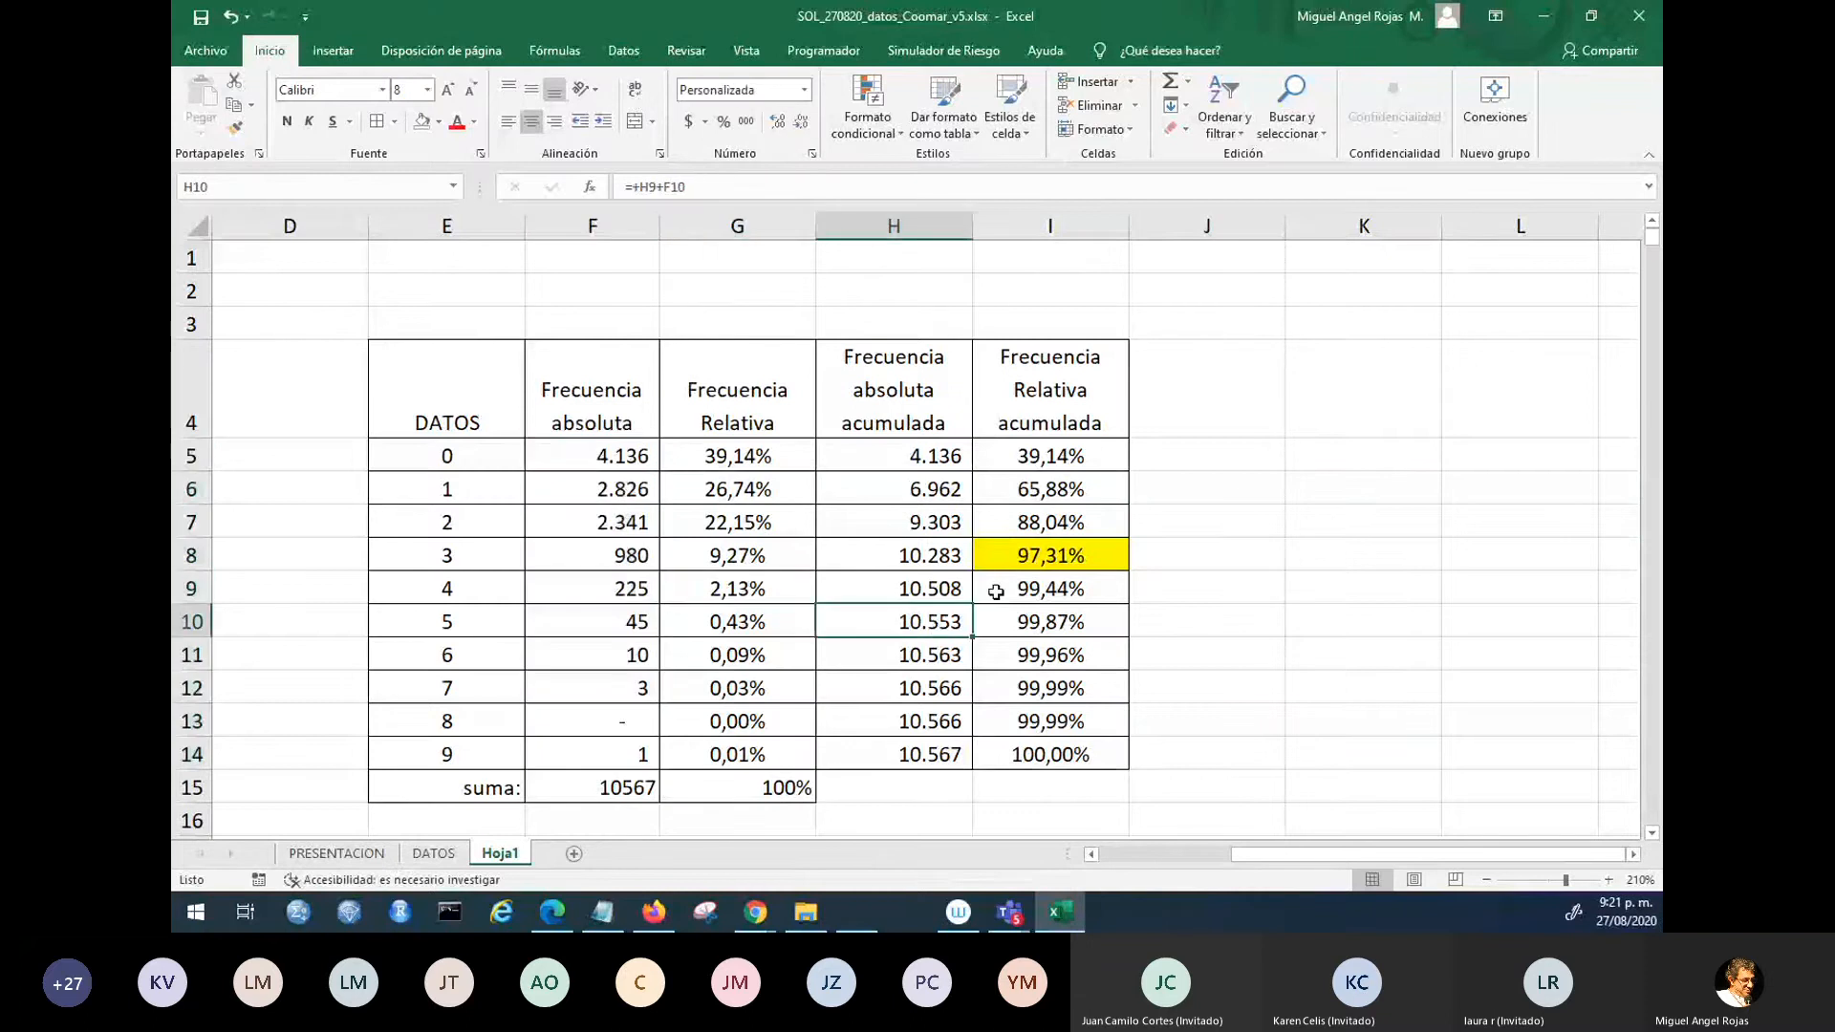
click(439, 121)
click(474, 282)
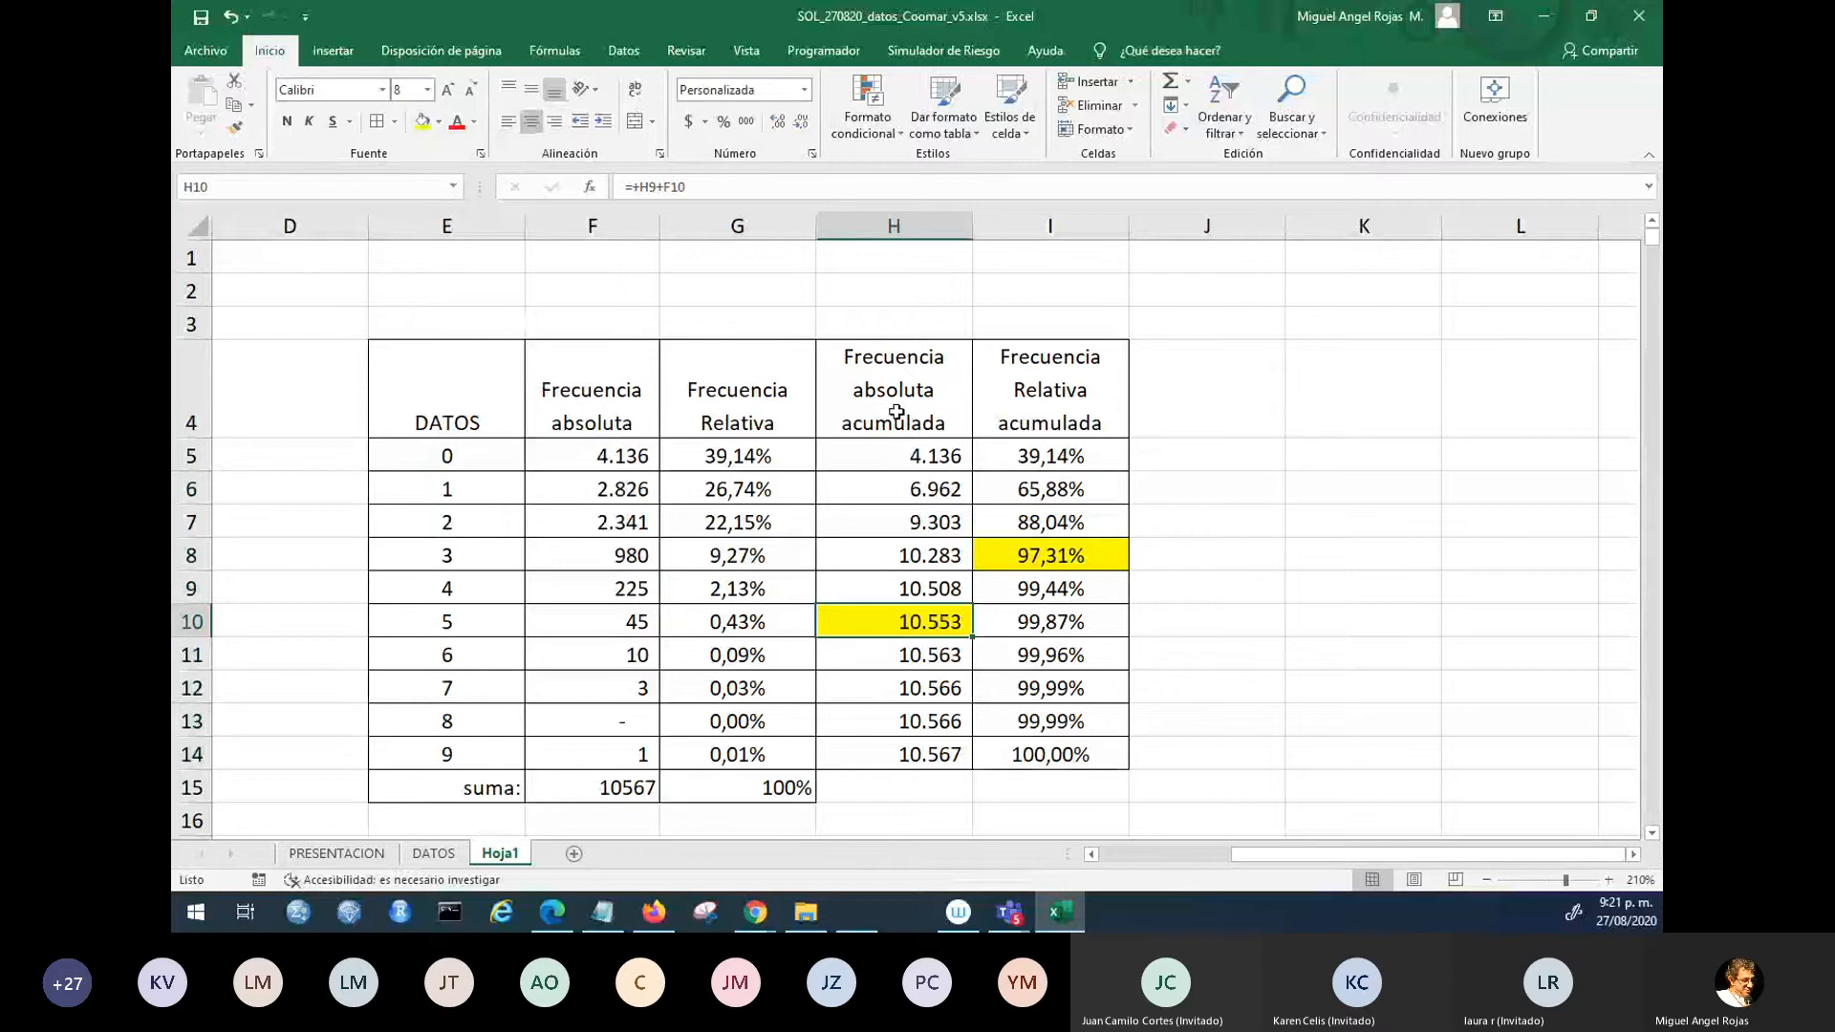
- Remove the yellow fill from the cumulative relative frequency for data value 3, cell I8
click(1006, 529)
click(1010, 557)
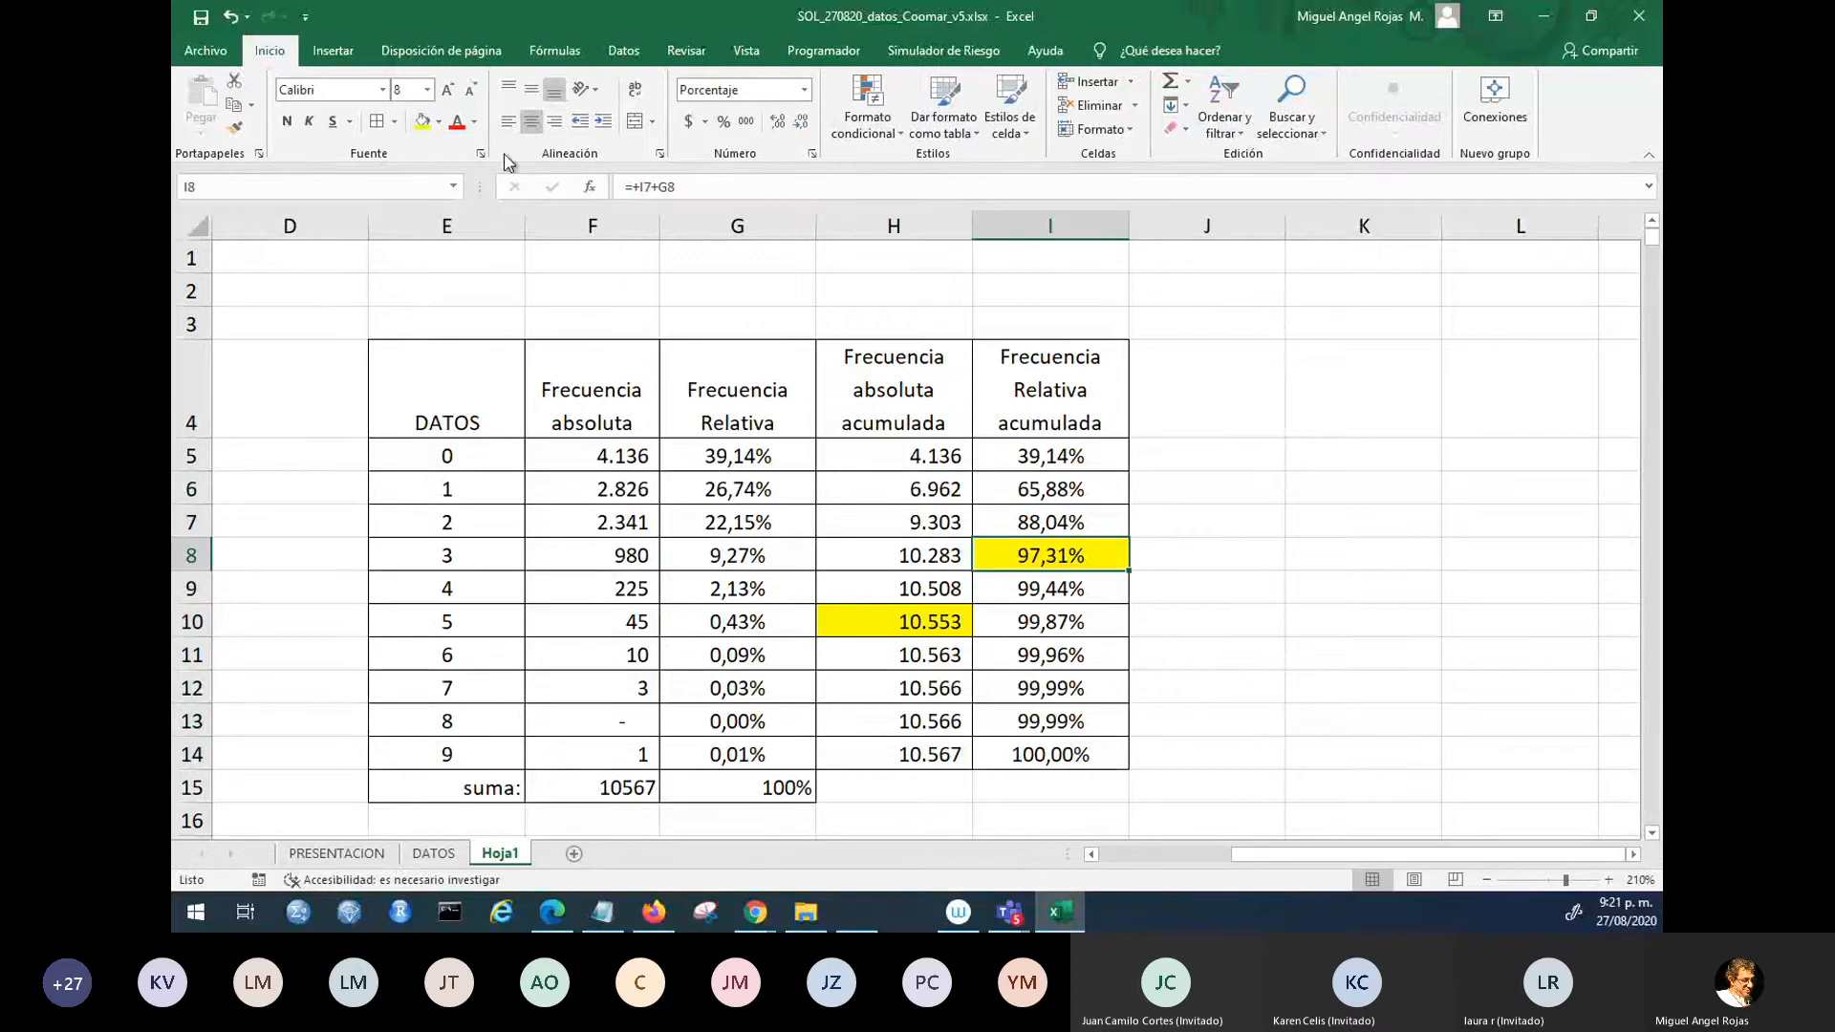
click(439, 122)
click(474, 342)
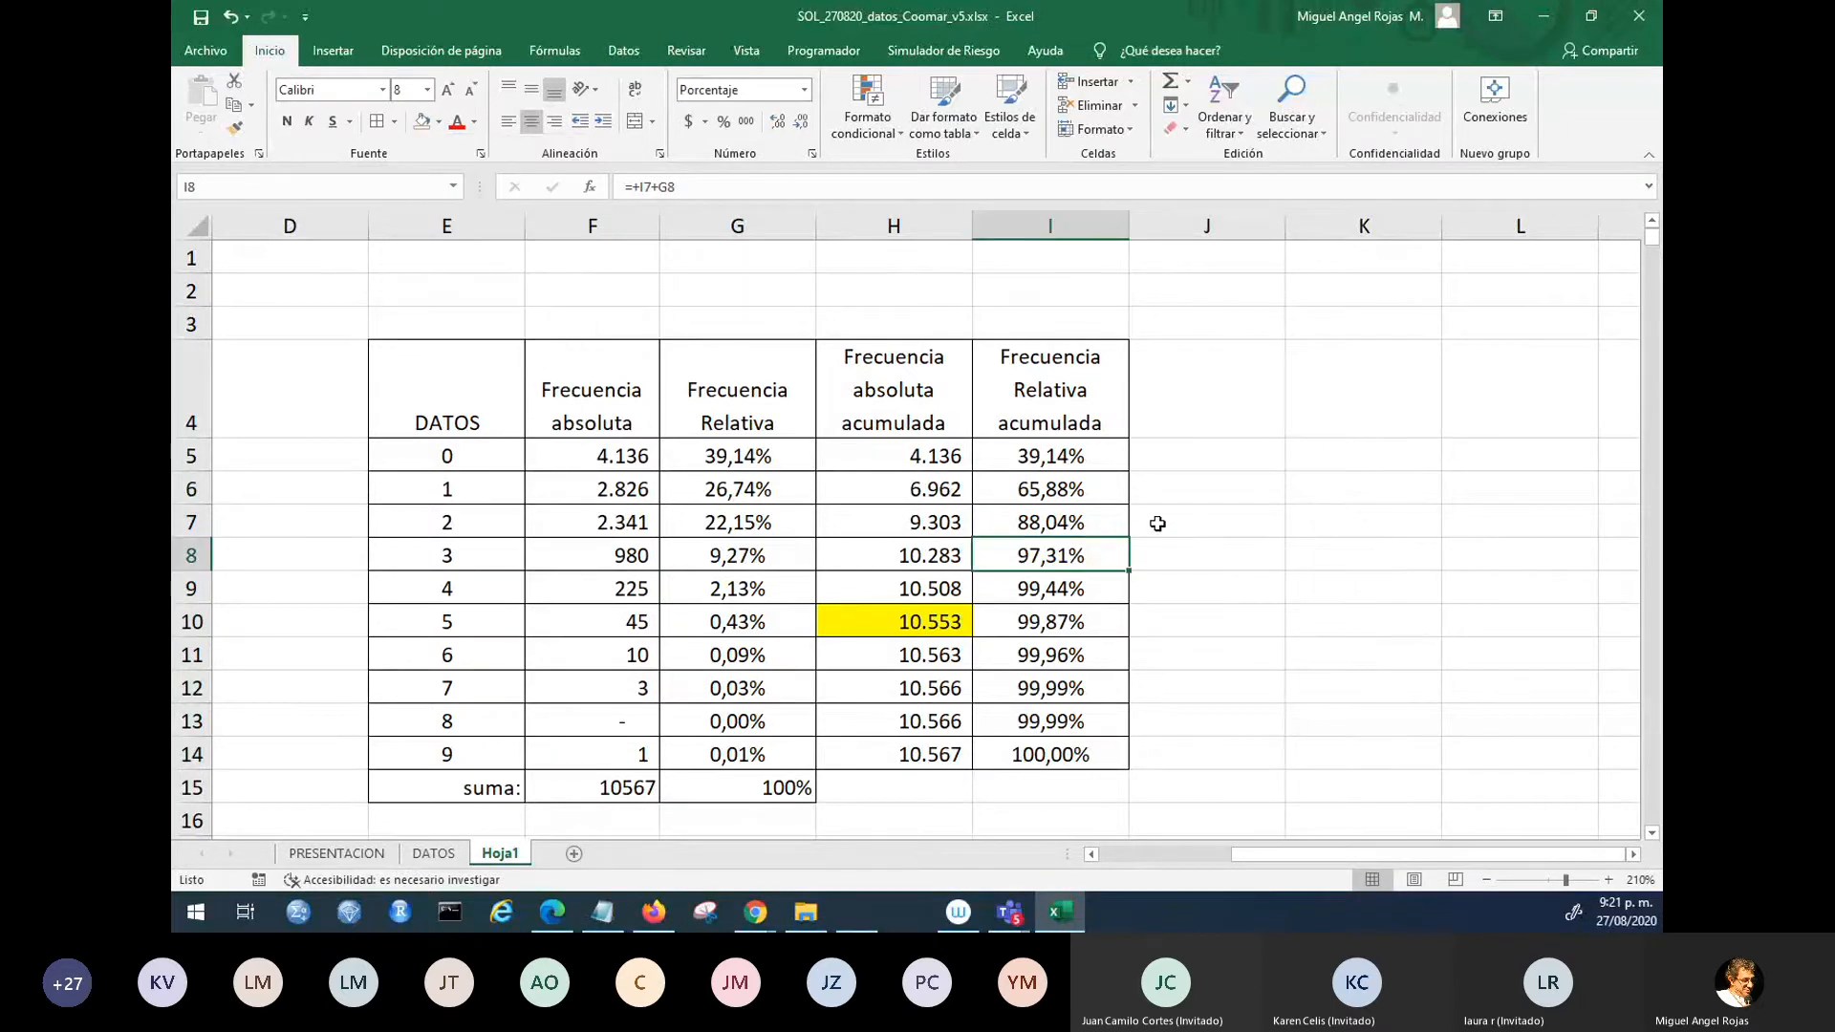
click(1178, 546)
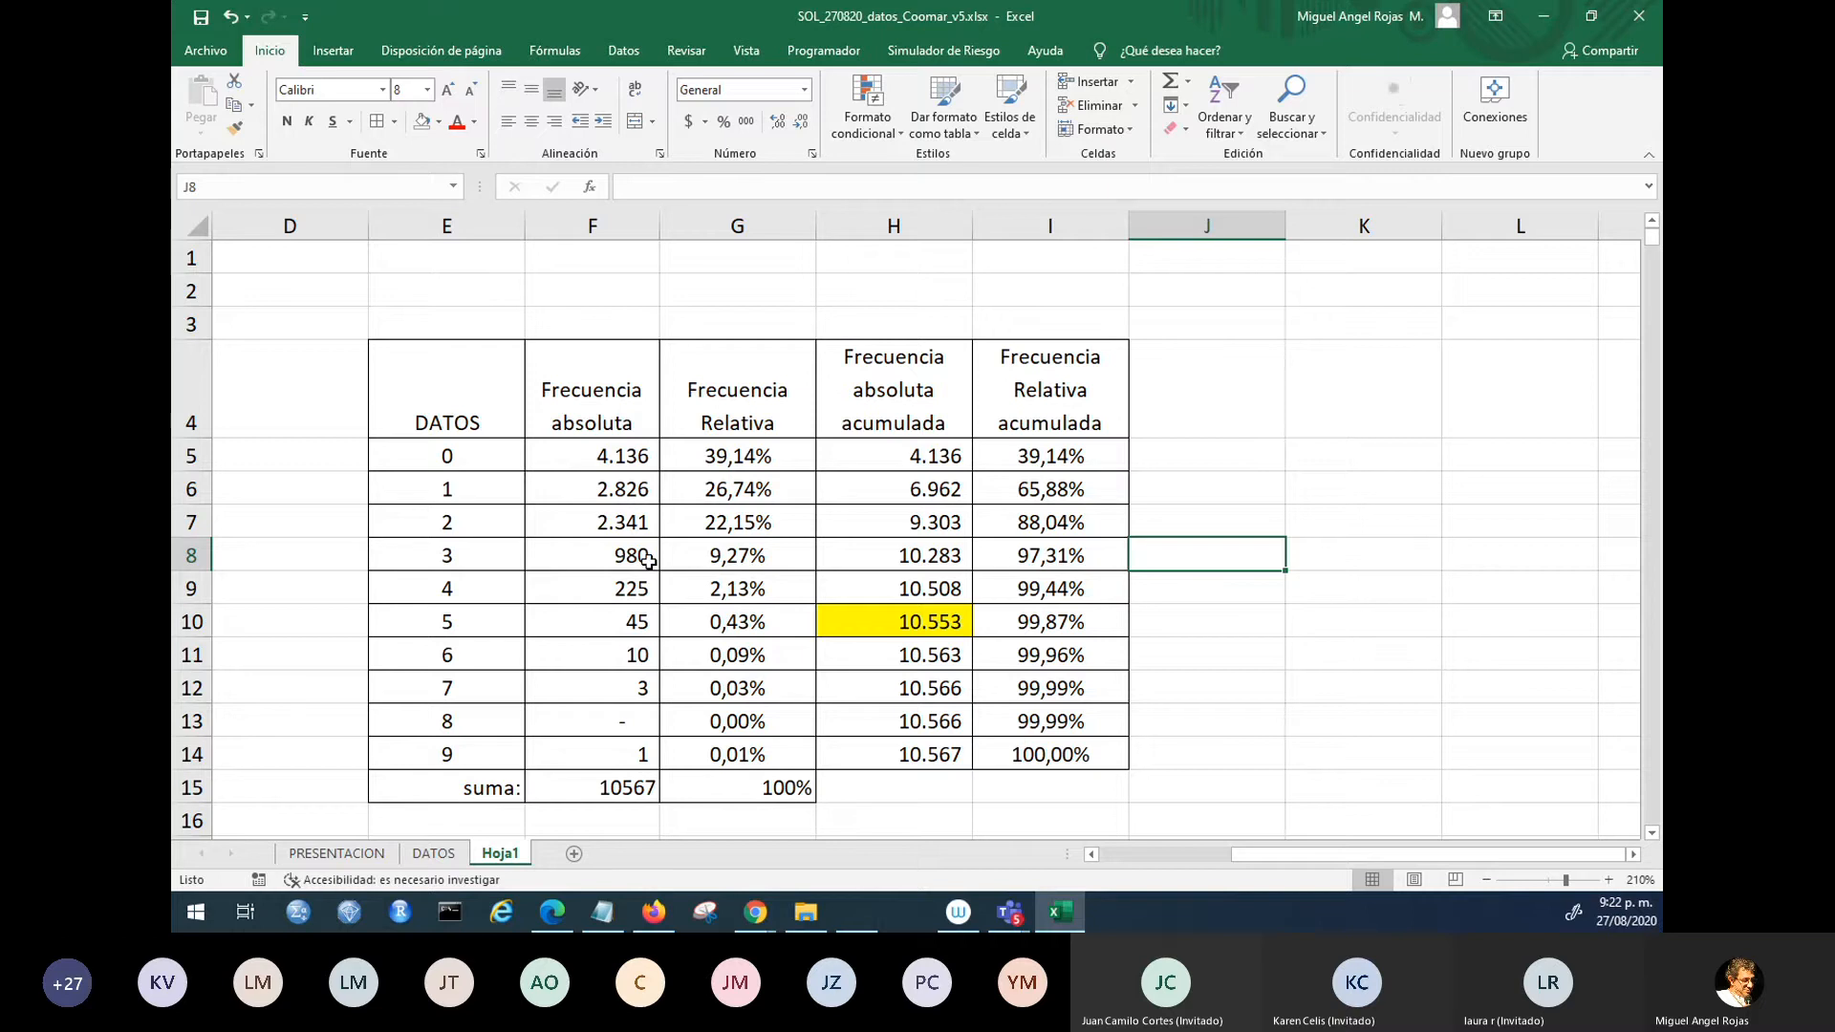
- Highlight the absolute frequency for data value 5, cell F10, in blue
click(630, 618)
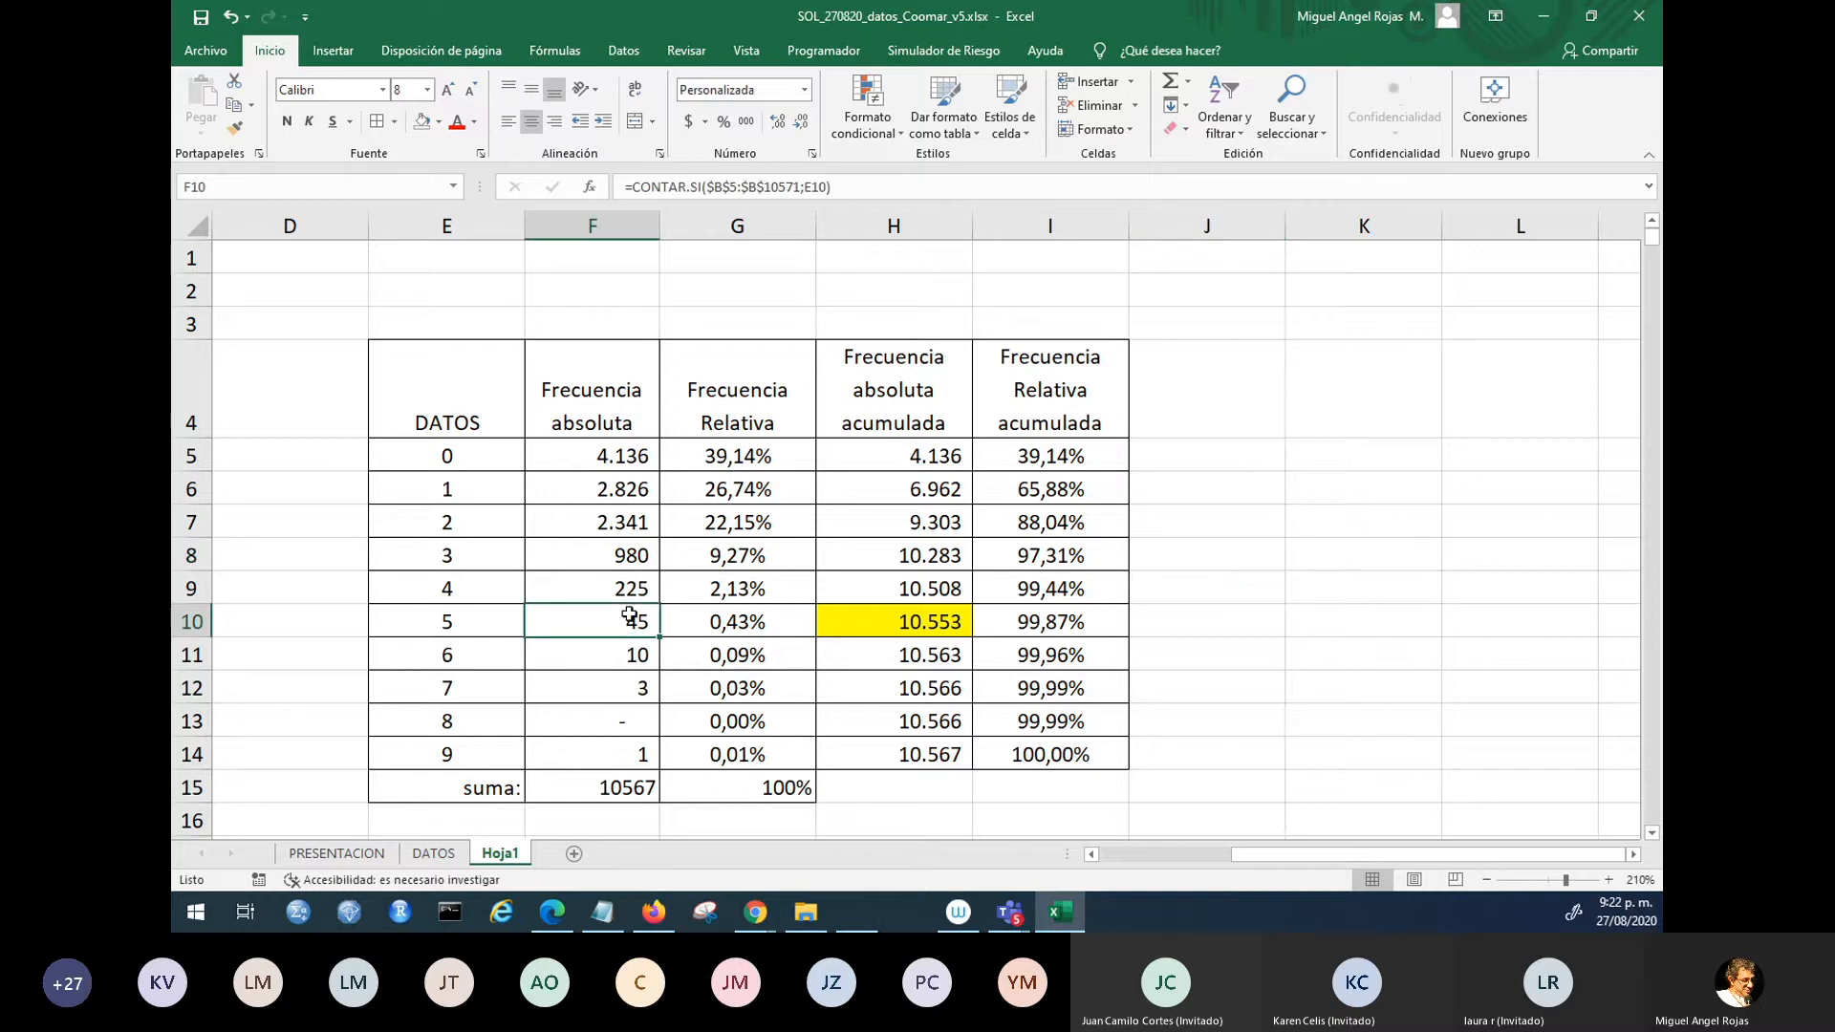
click(439, 121)
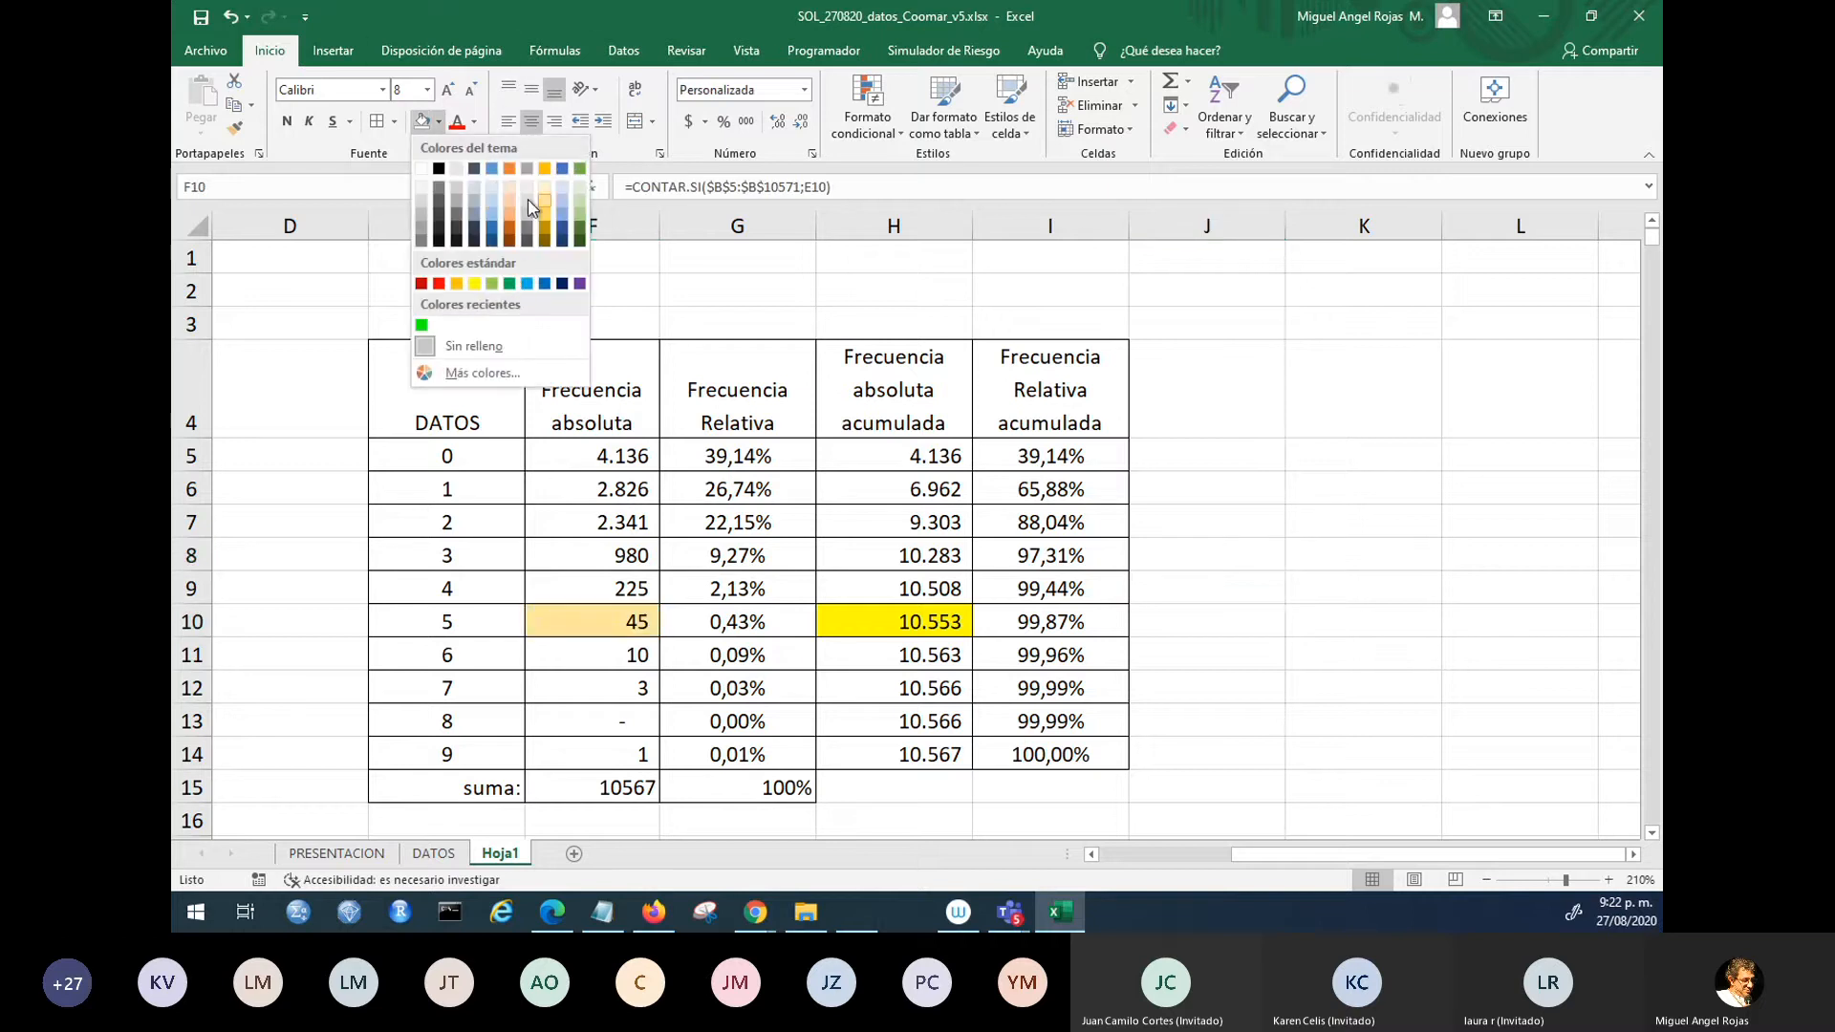
click(491, 188)
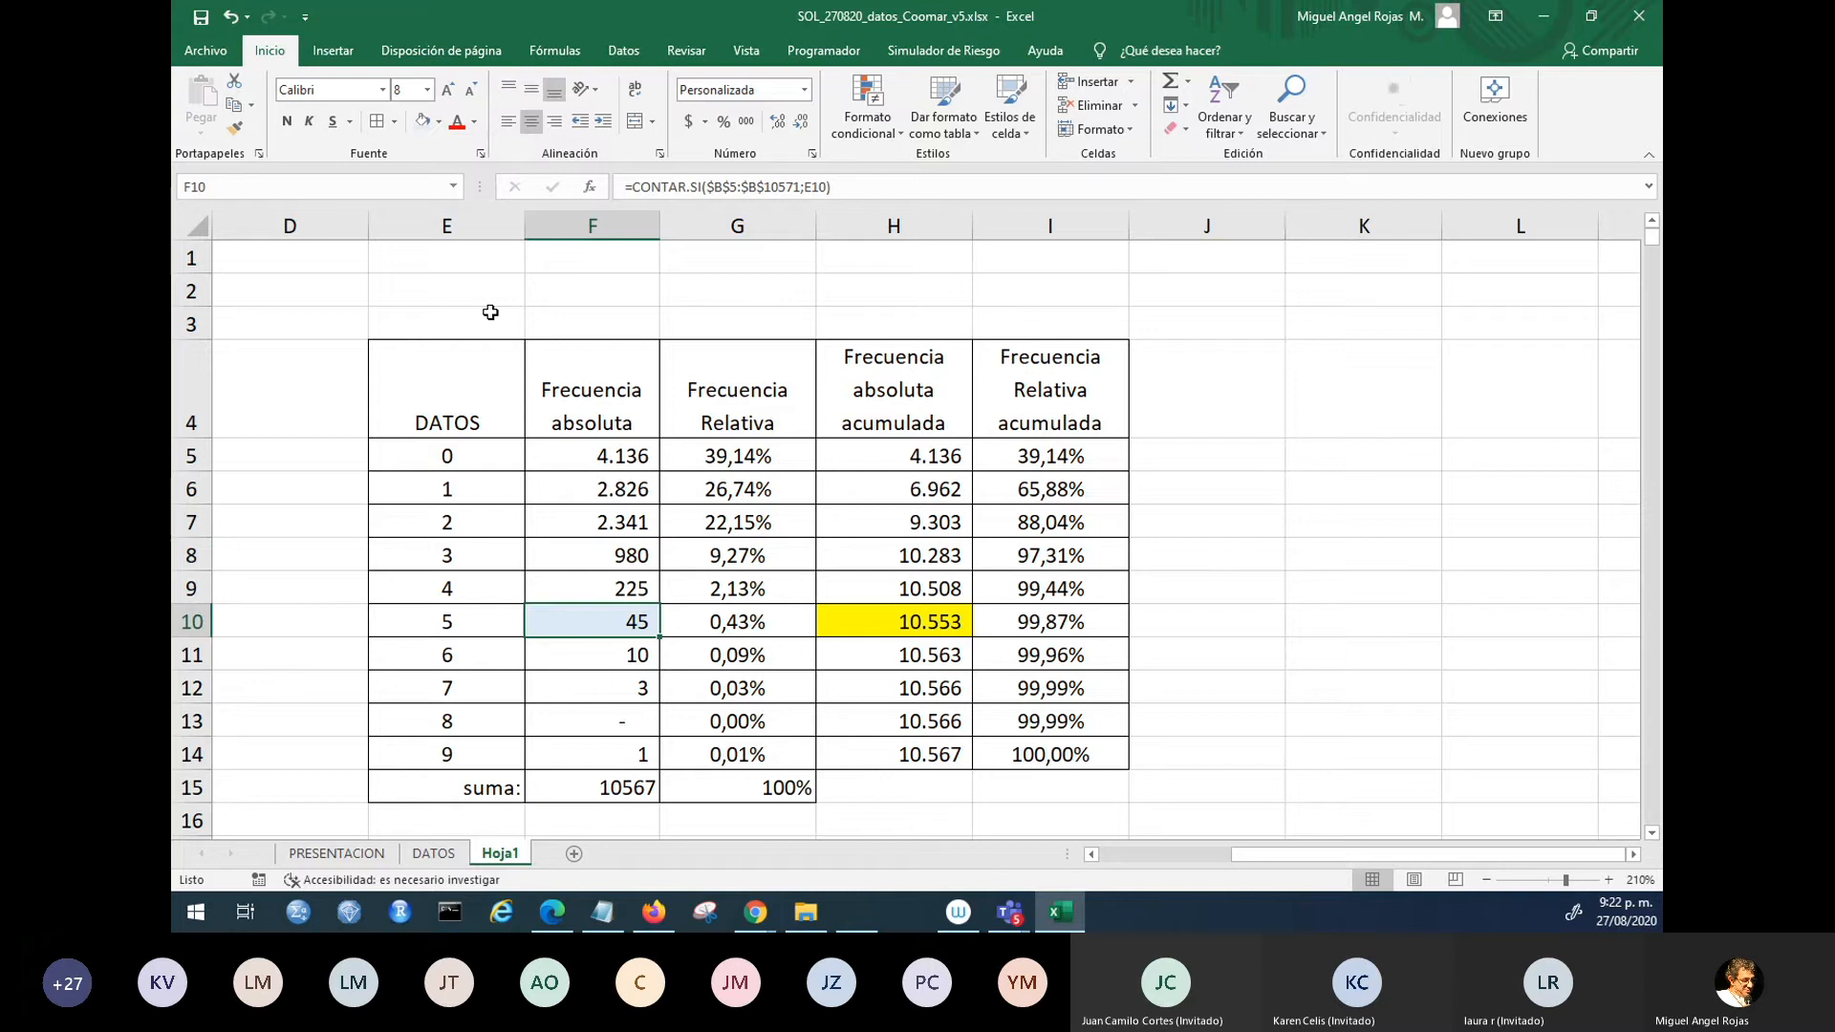
click(438, 121)
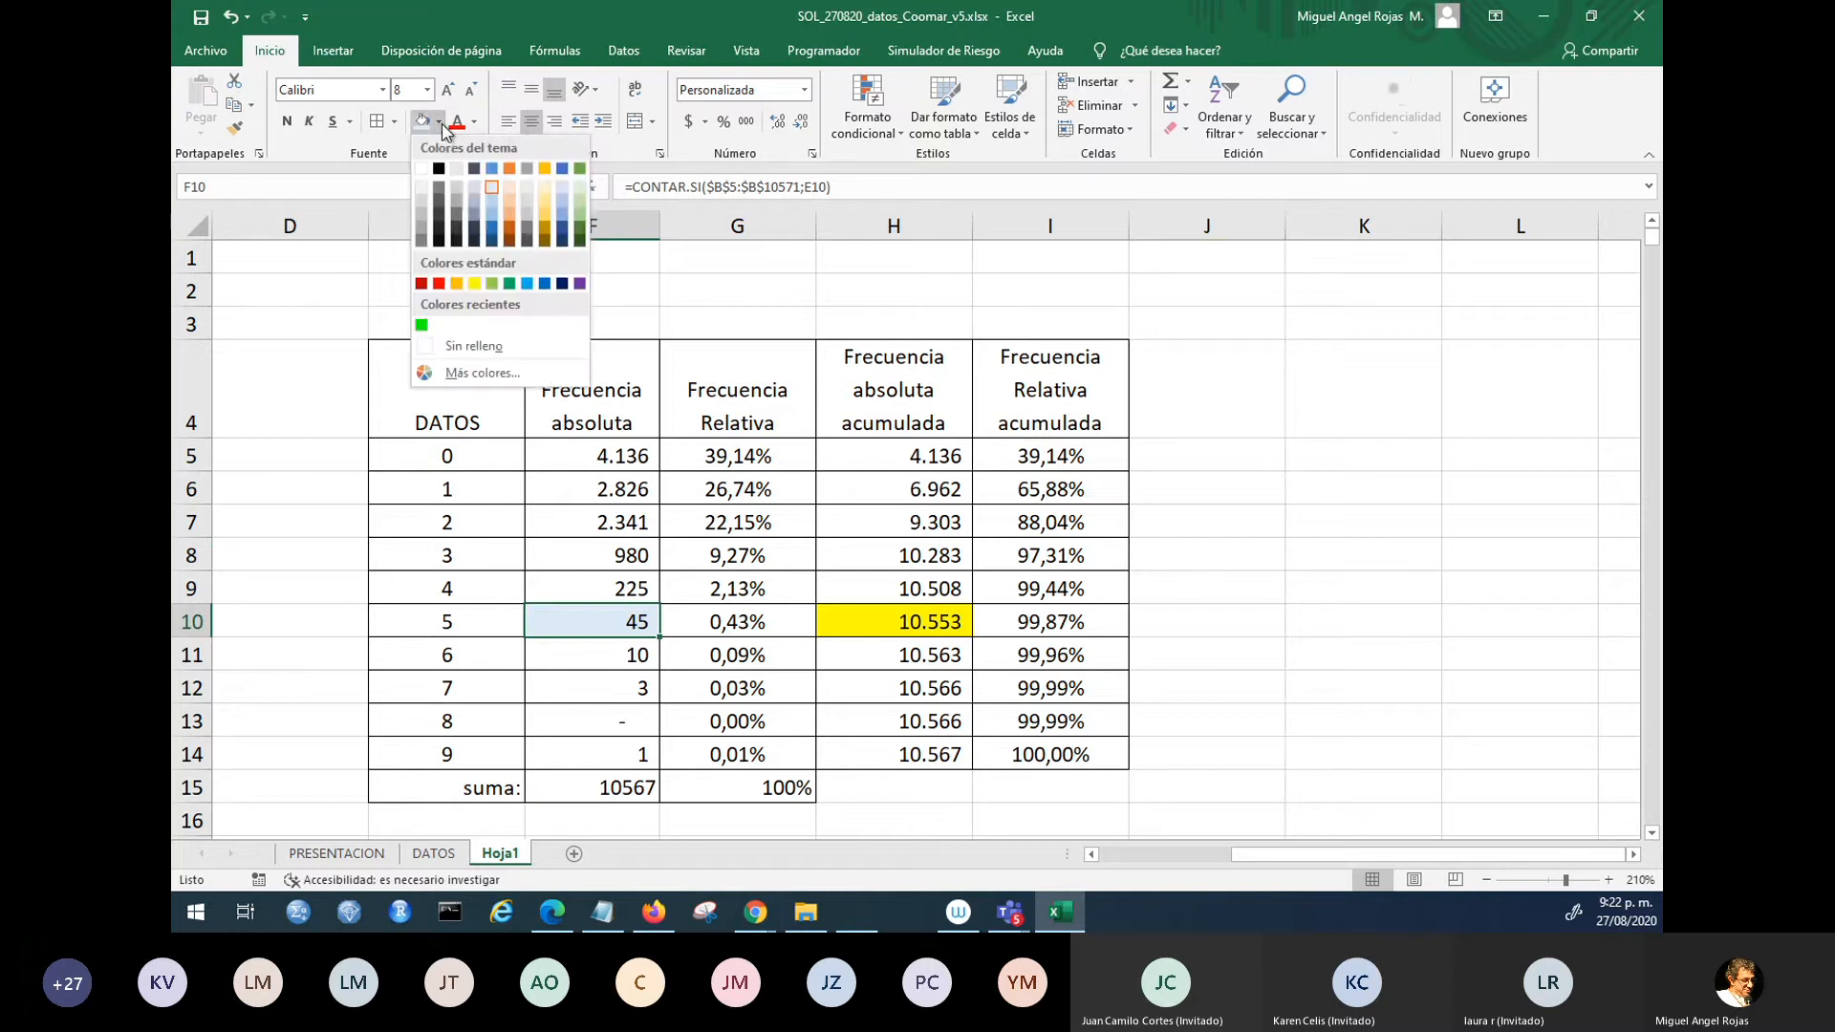
click(557, 490)
click(557, 490)
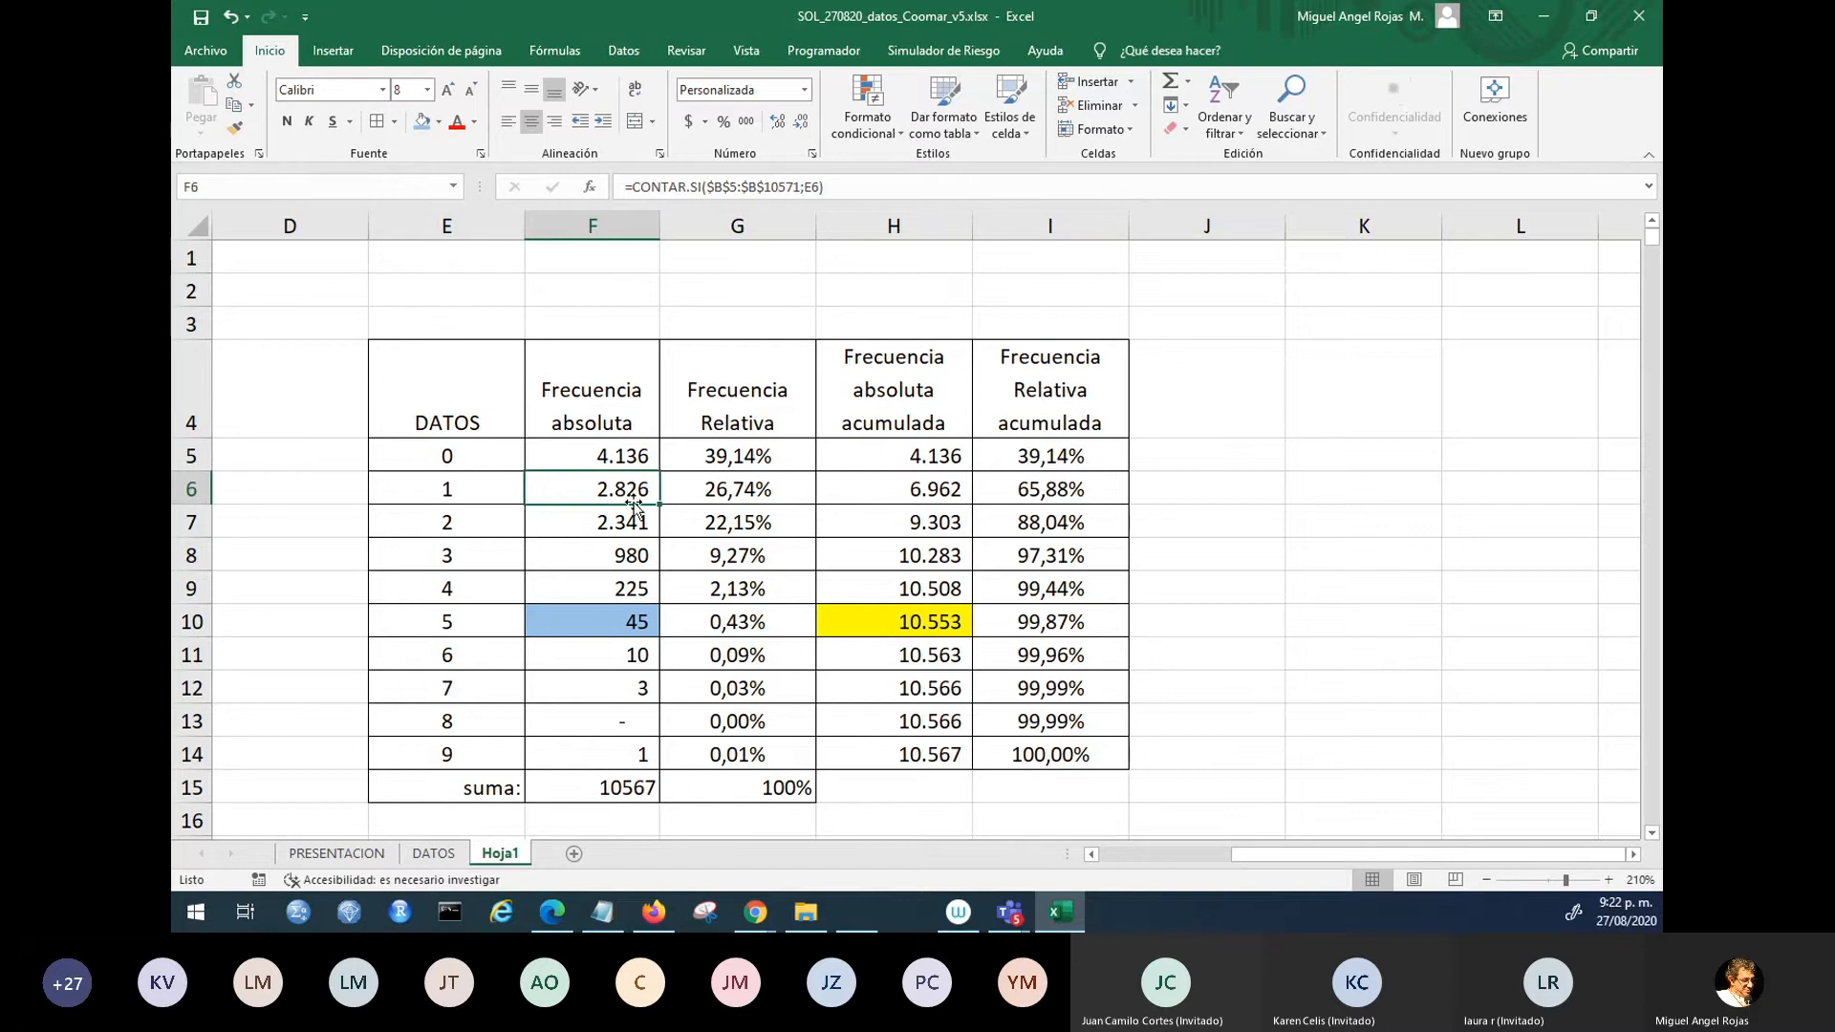
- Examine the frequencies for data value 5 in row 10 and the source data in the PERSONAS A CARGO column
click(580, 620)
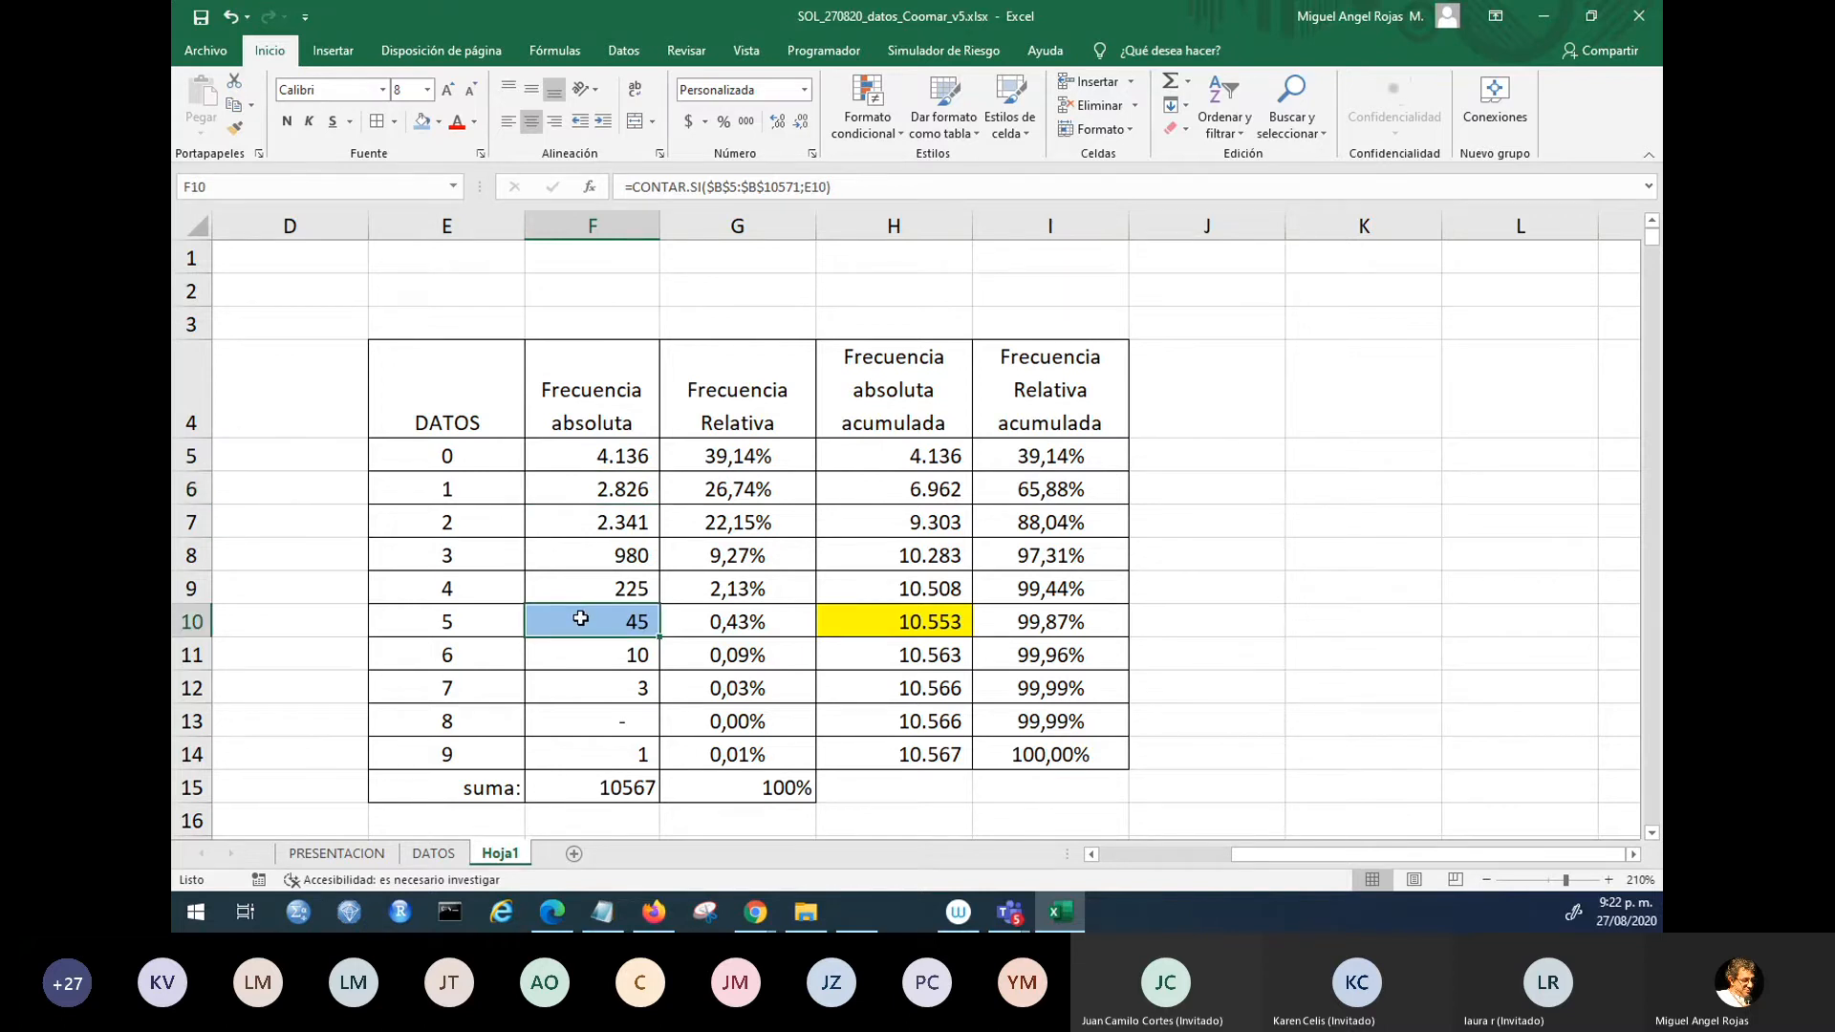
click(473, 619)
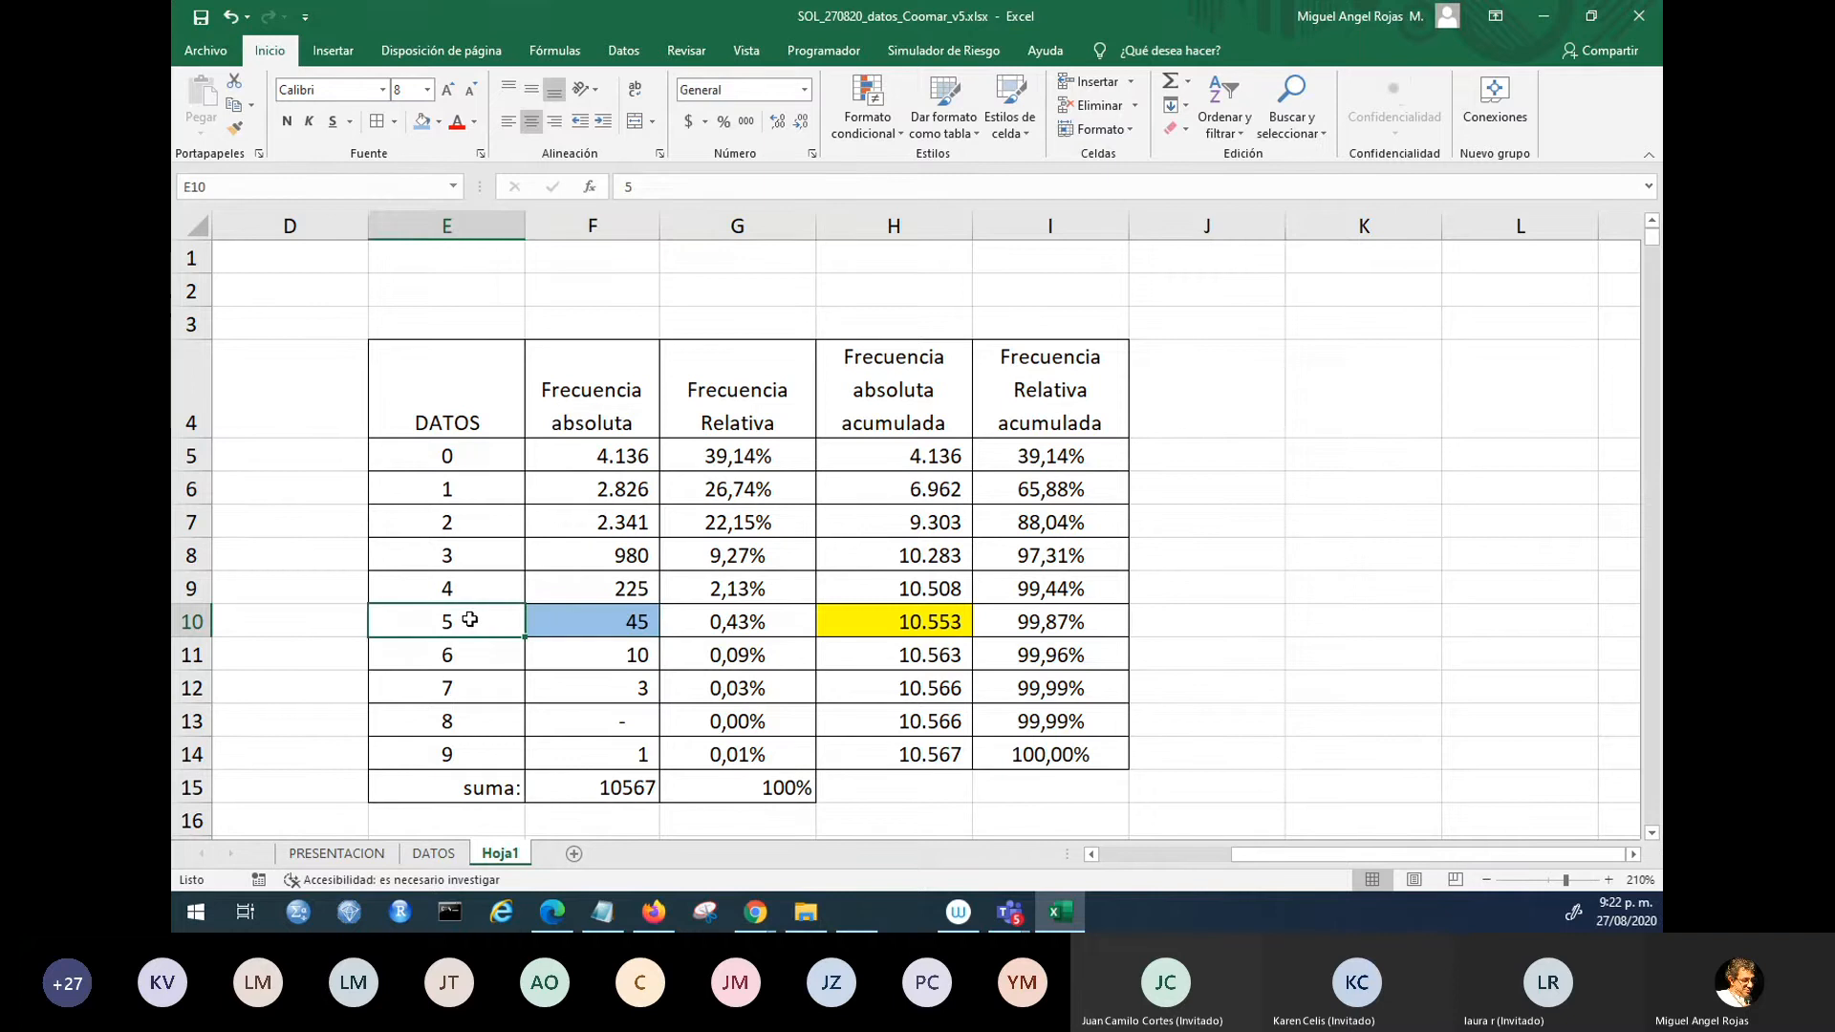
click(874, 620)
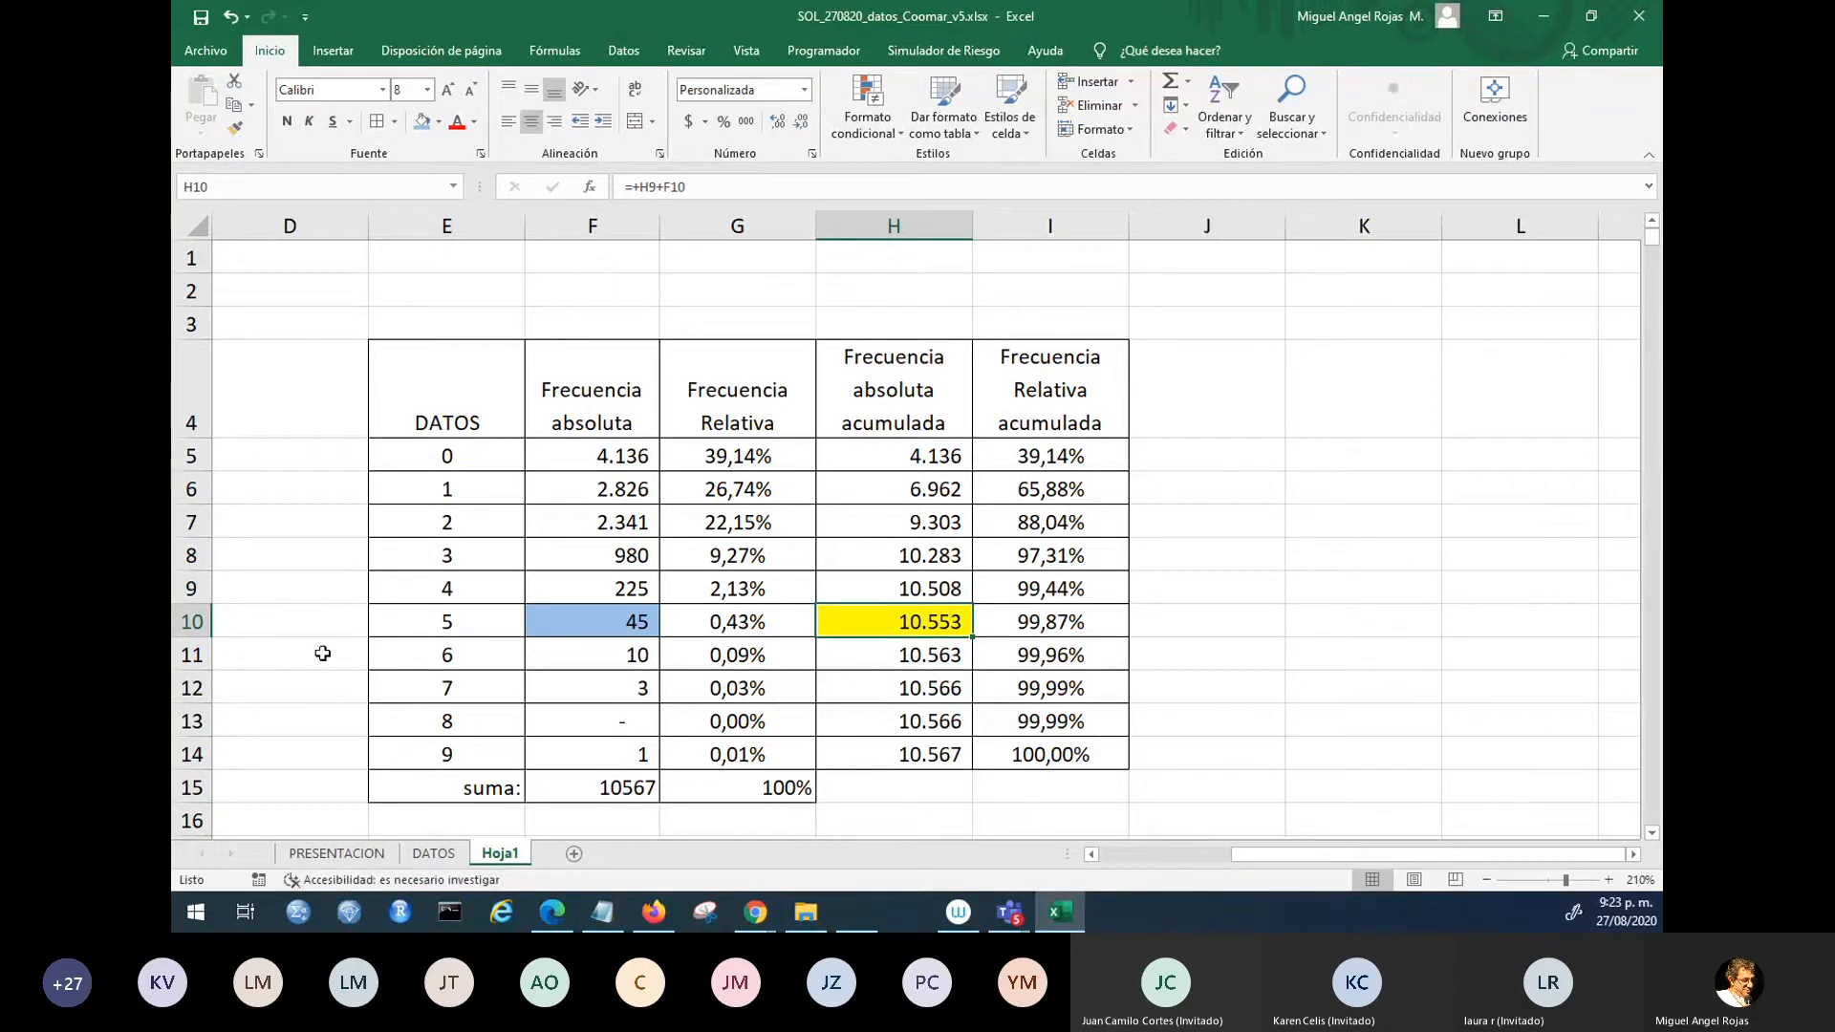
click(301, 600)
key(Left)
key(Left)
key(Left)
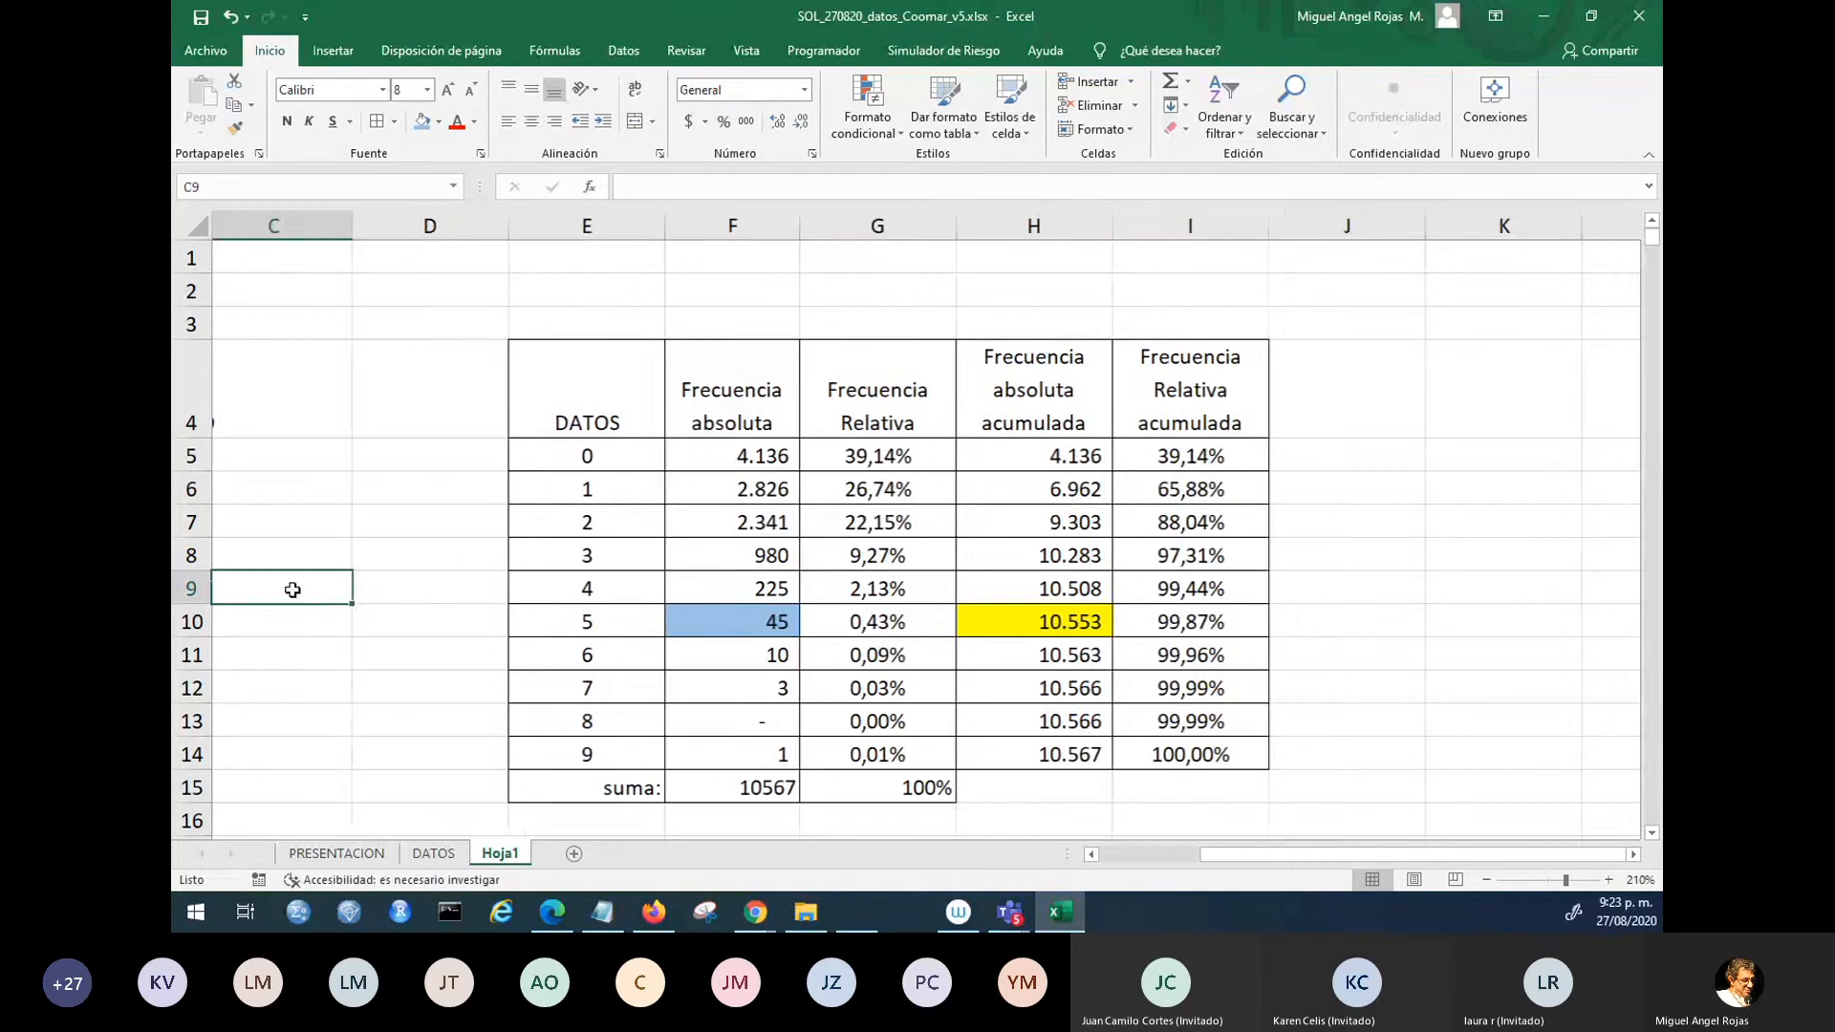
key(Up)
key(Up)
key(Up)
key(Right)
key(Up)
key(Up)
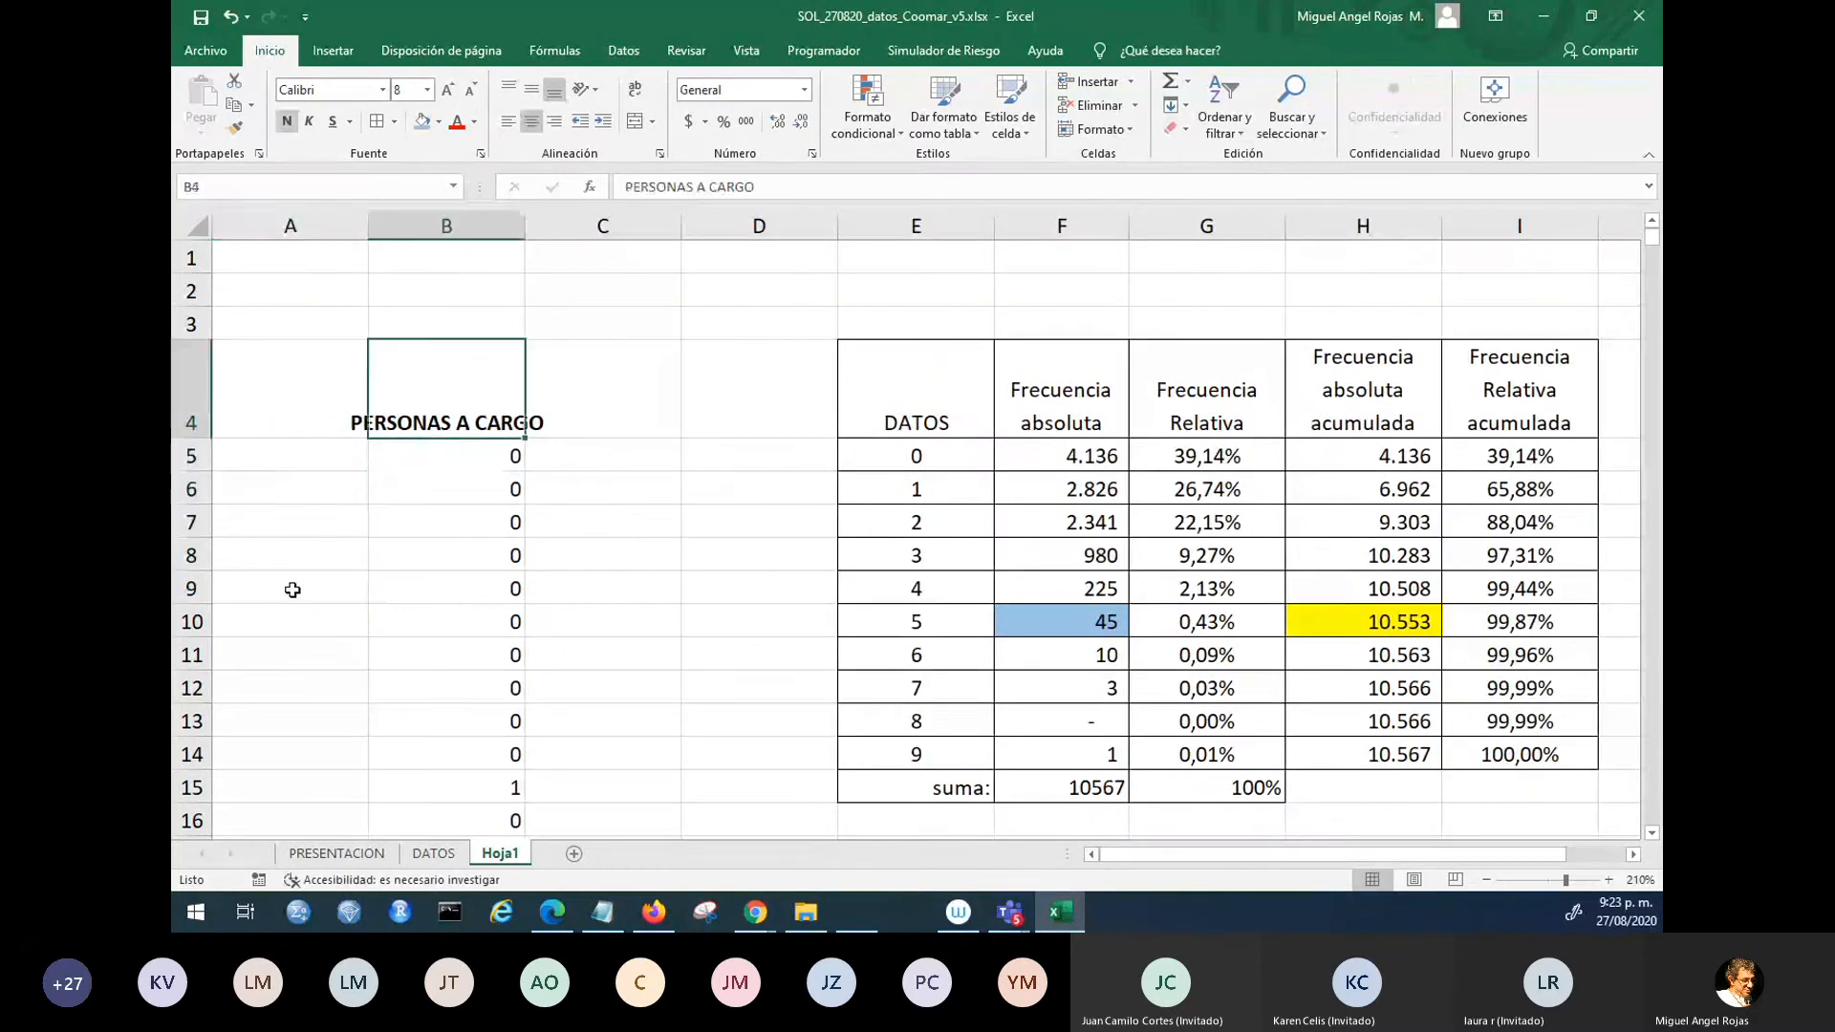
key(Down)
key(ctrl+shift+Down)
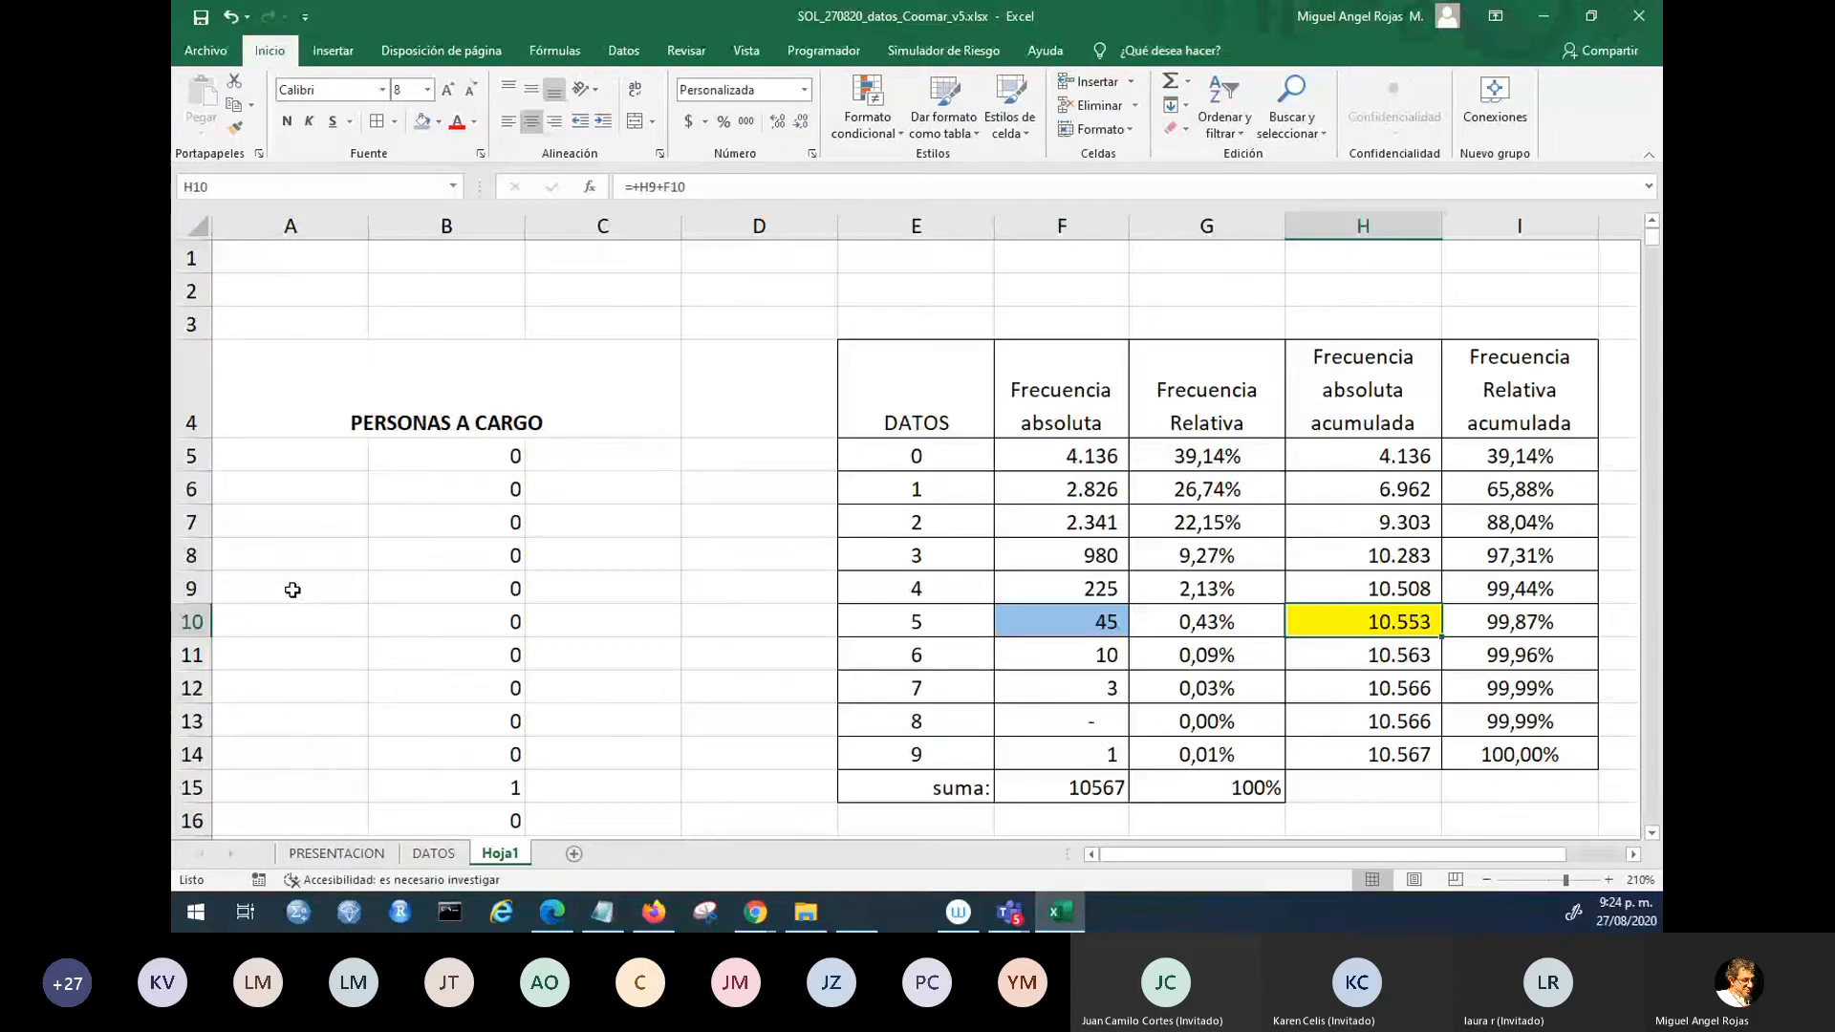
- Compare data value 5 in E10 with its absolute and relative frequencies in F10 and G10
key(Left)
key(Left)
key(Left)
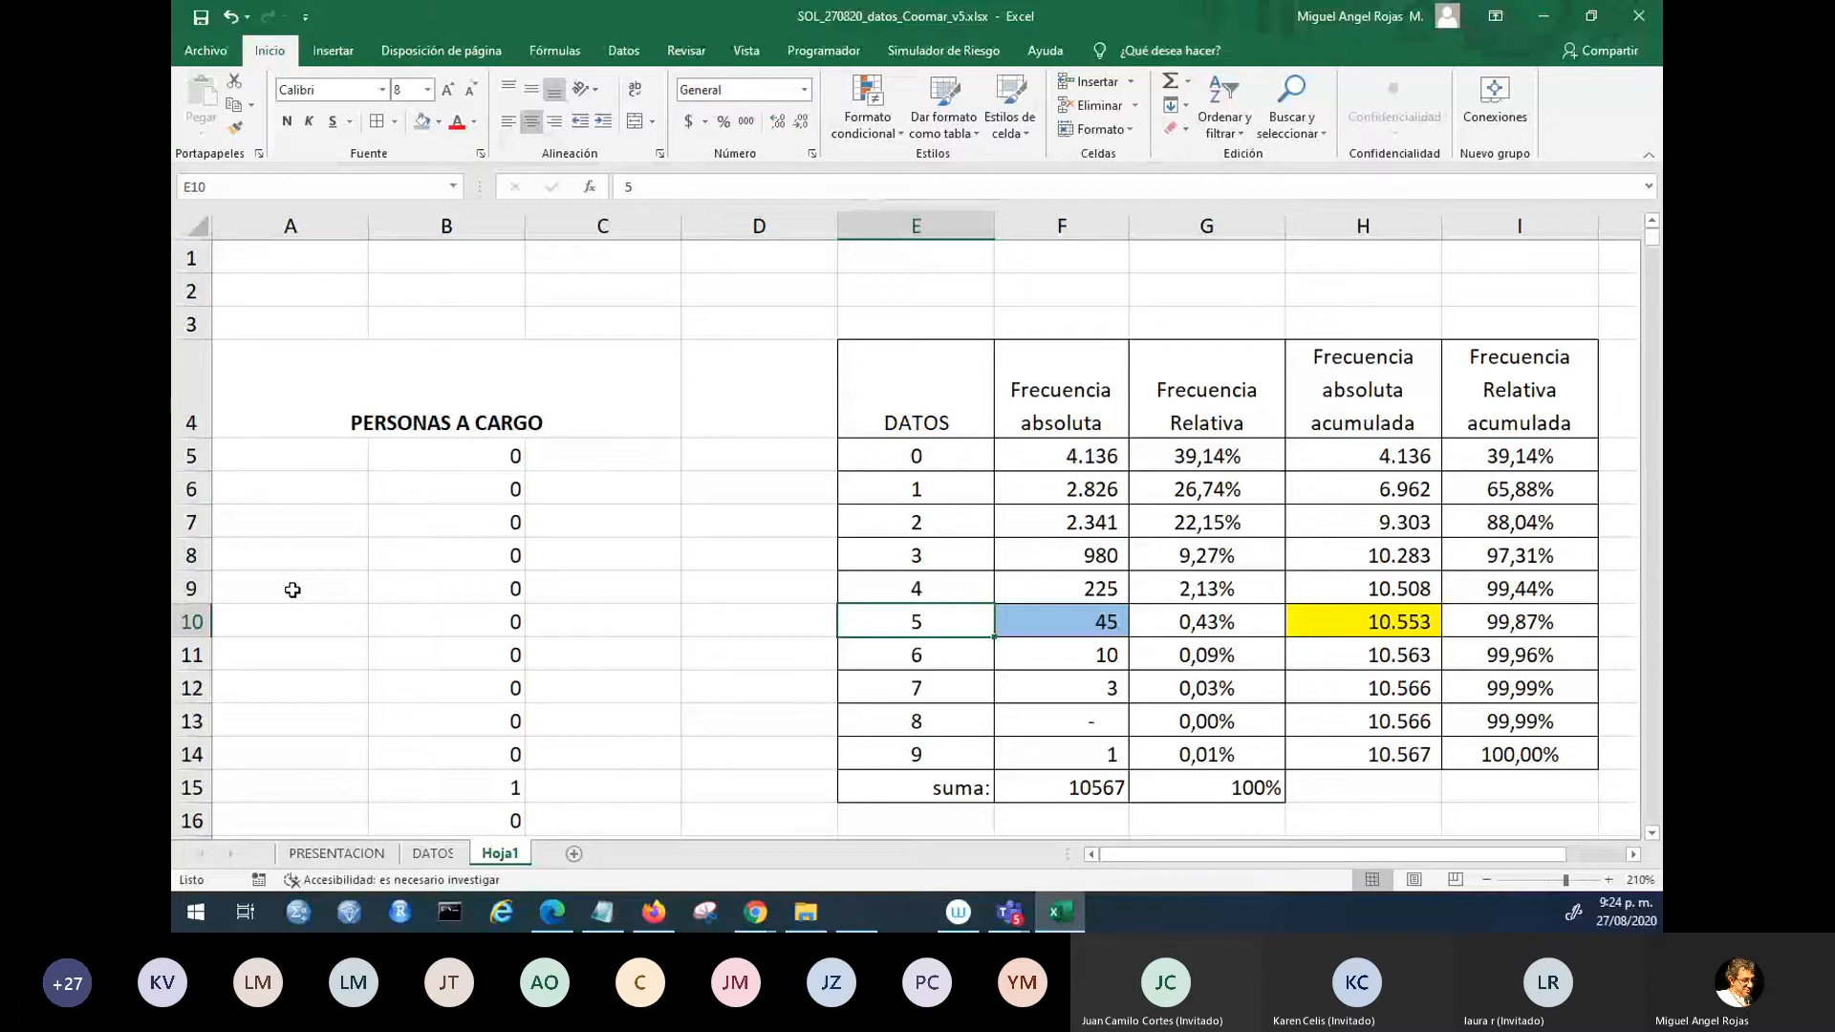
key(Right)
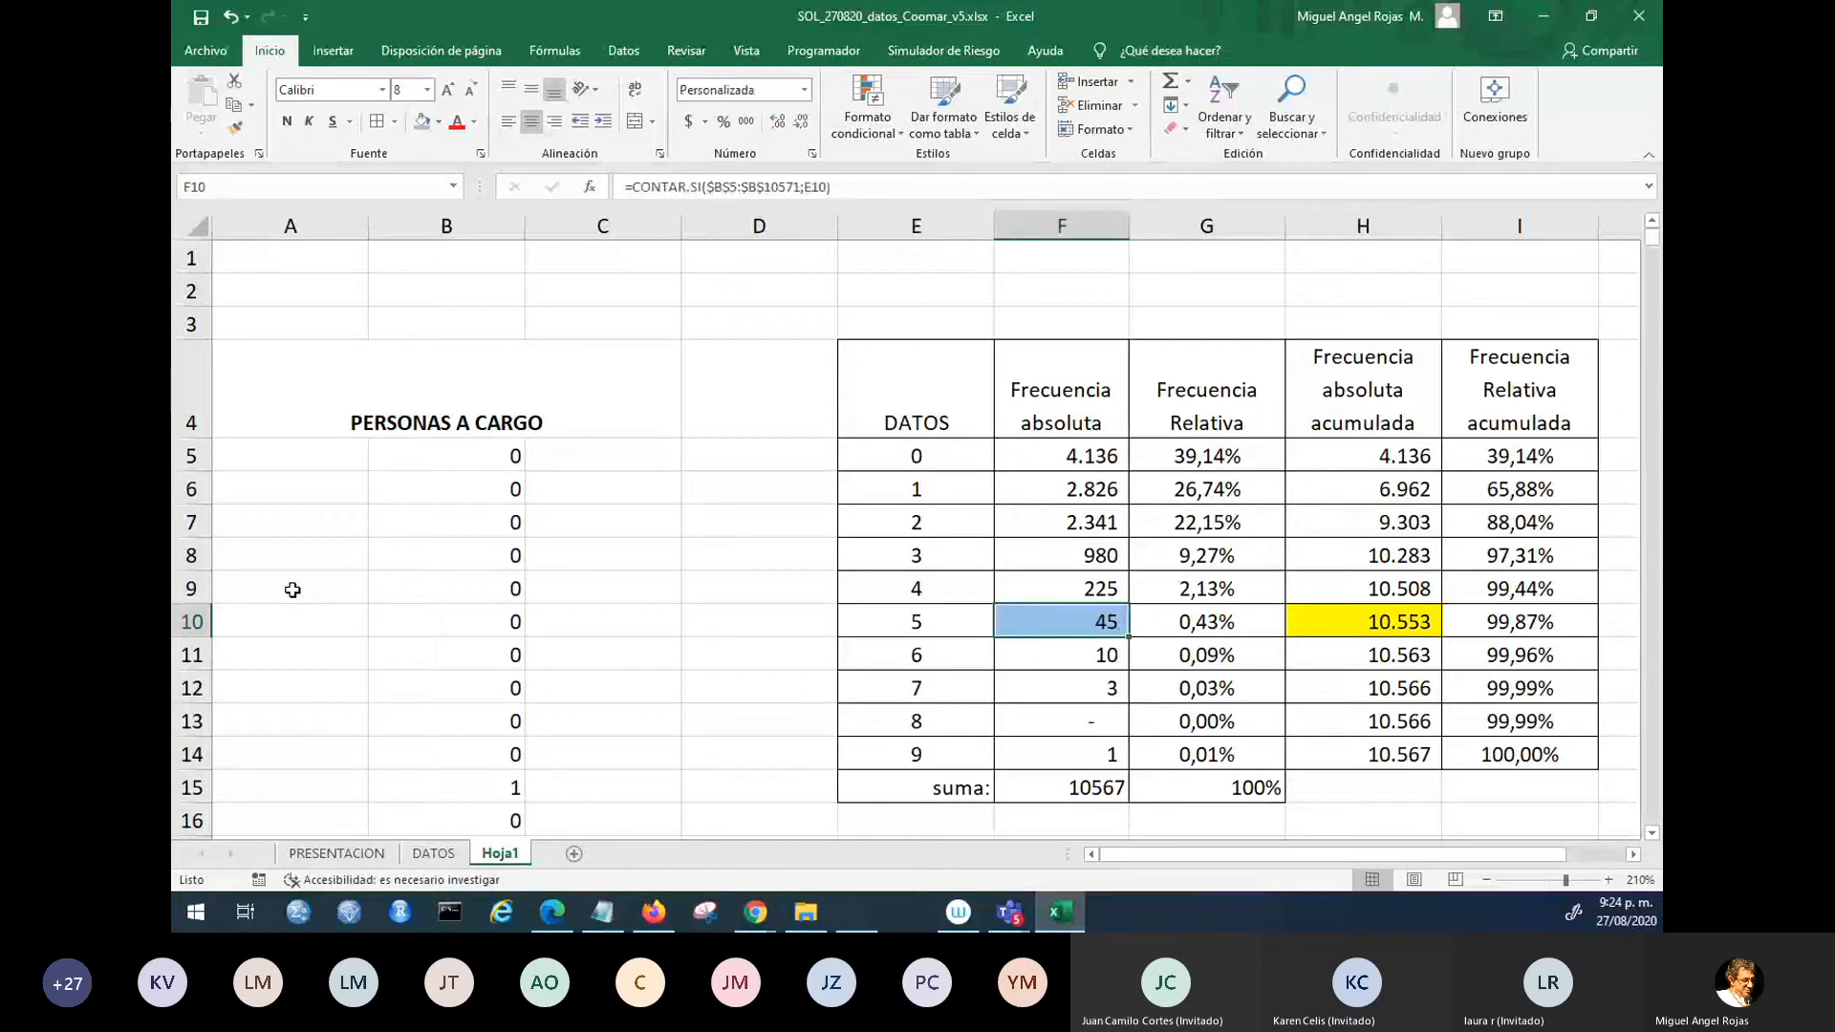
key(Right)
key(Left)
key(Right)
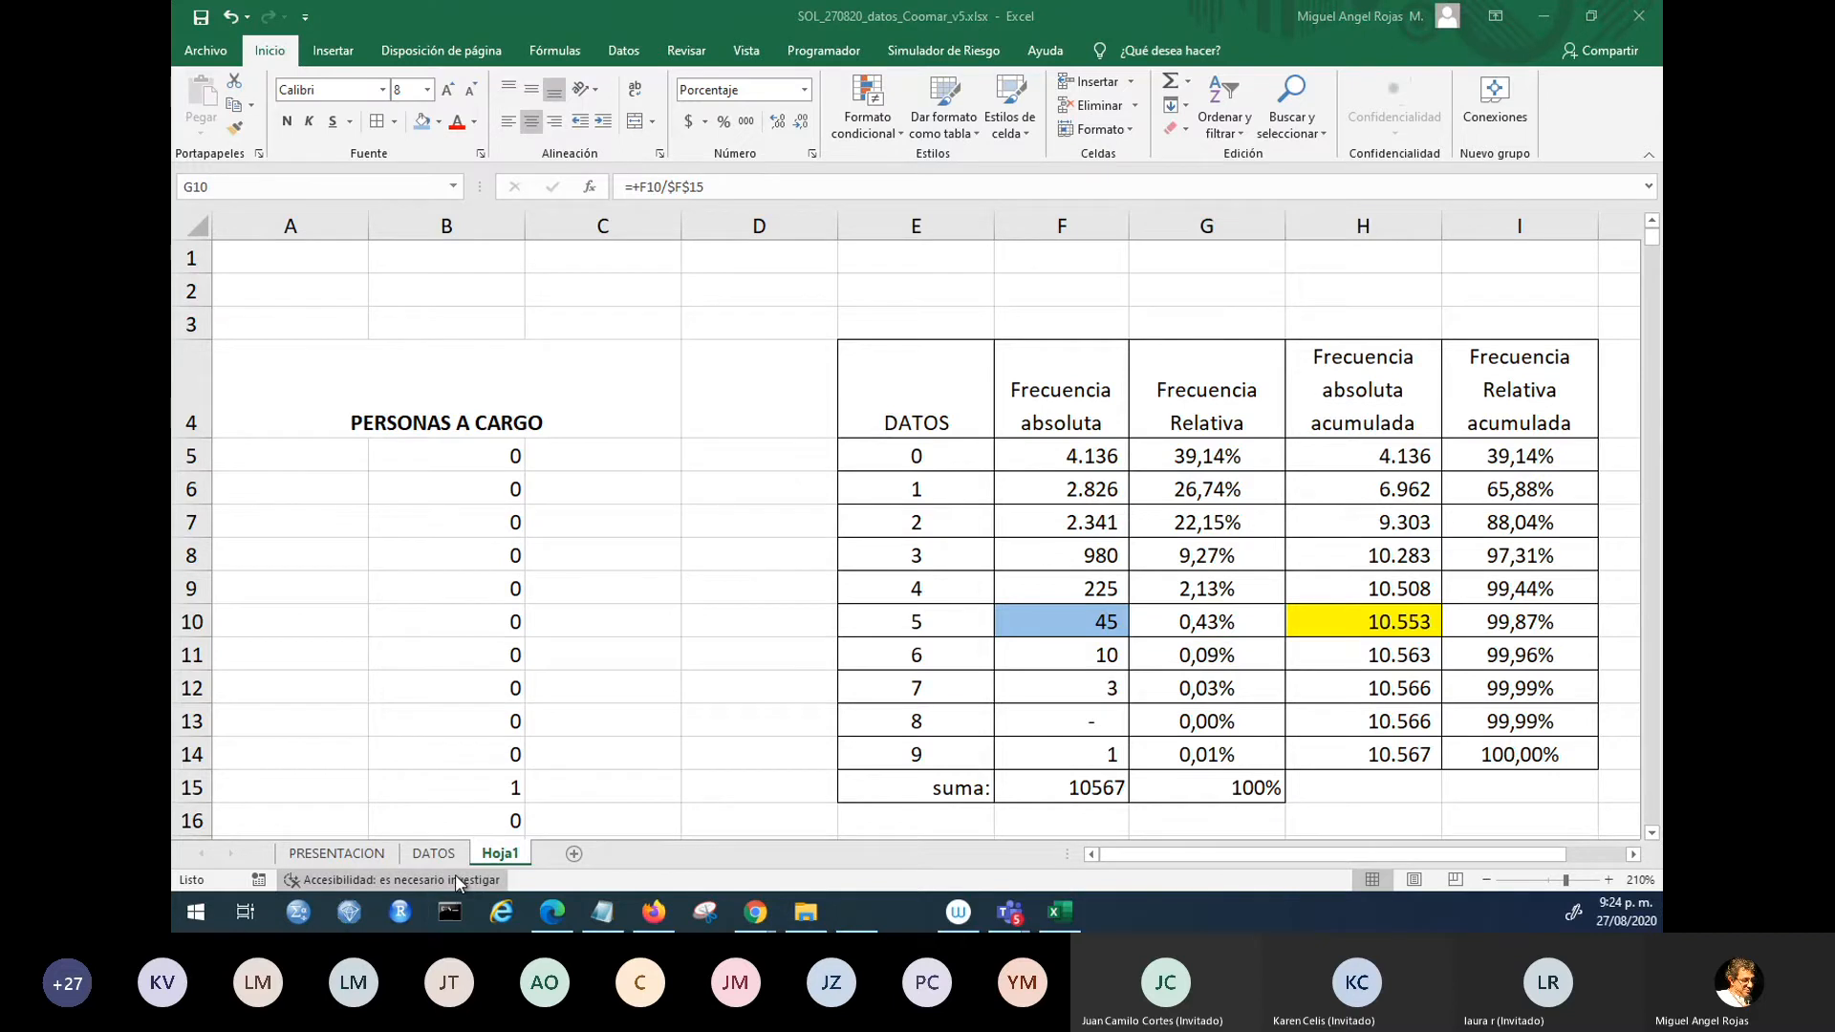
- Switch to the whiteboard and draw a horizontal axis arrow labelled DATOS in the blank area below the existing notes
key(alt+Tab)
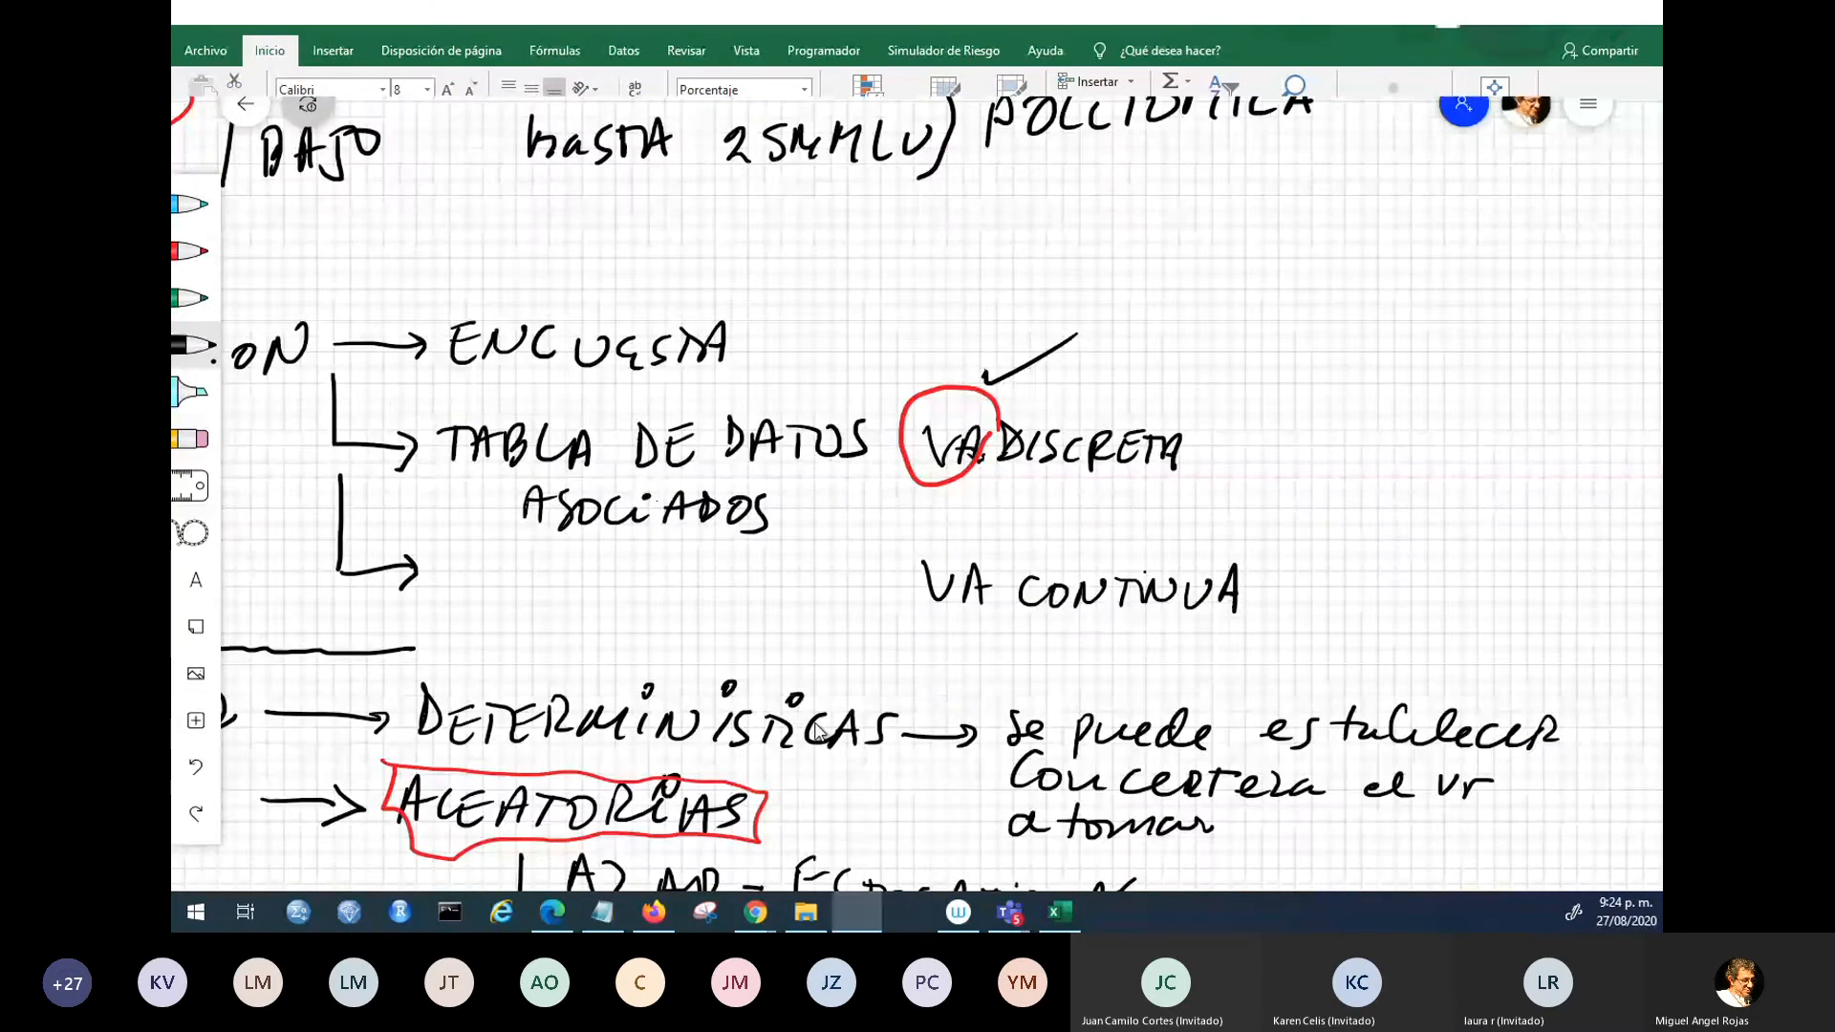
scroll(815, 731, down, 6)
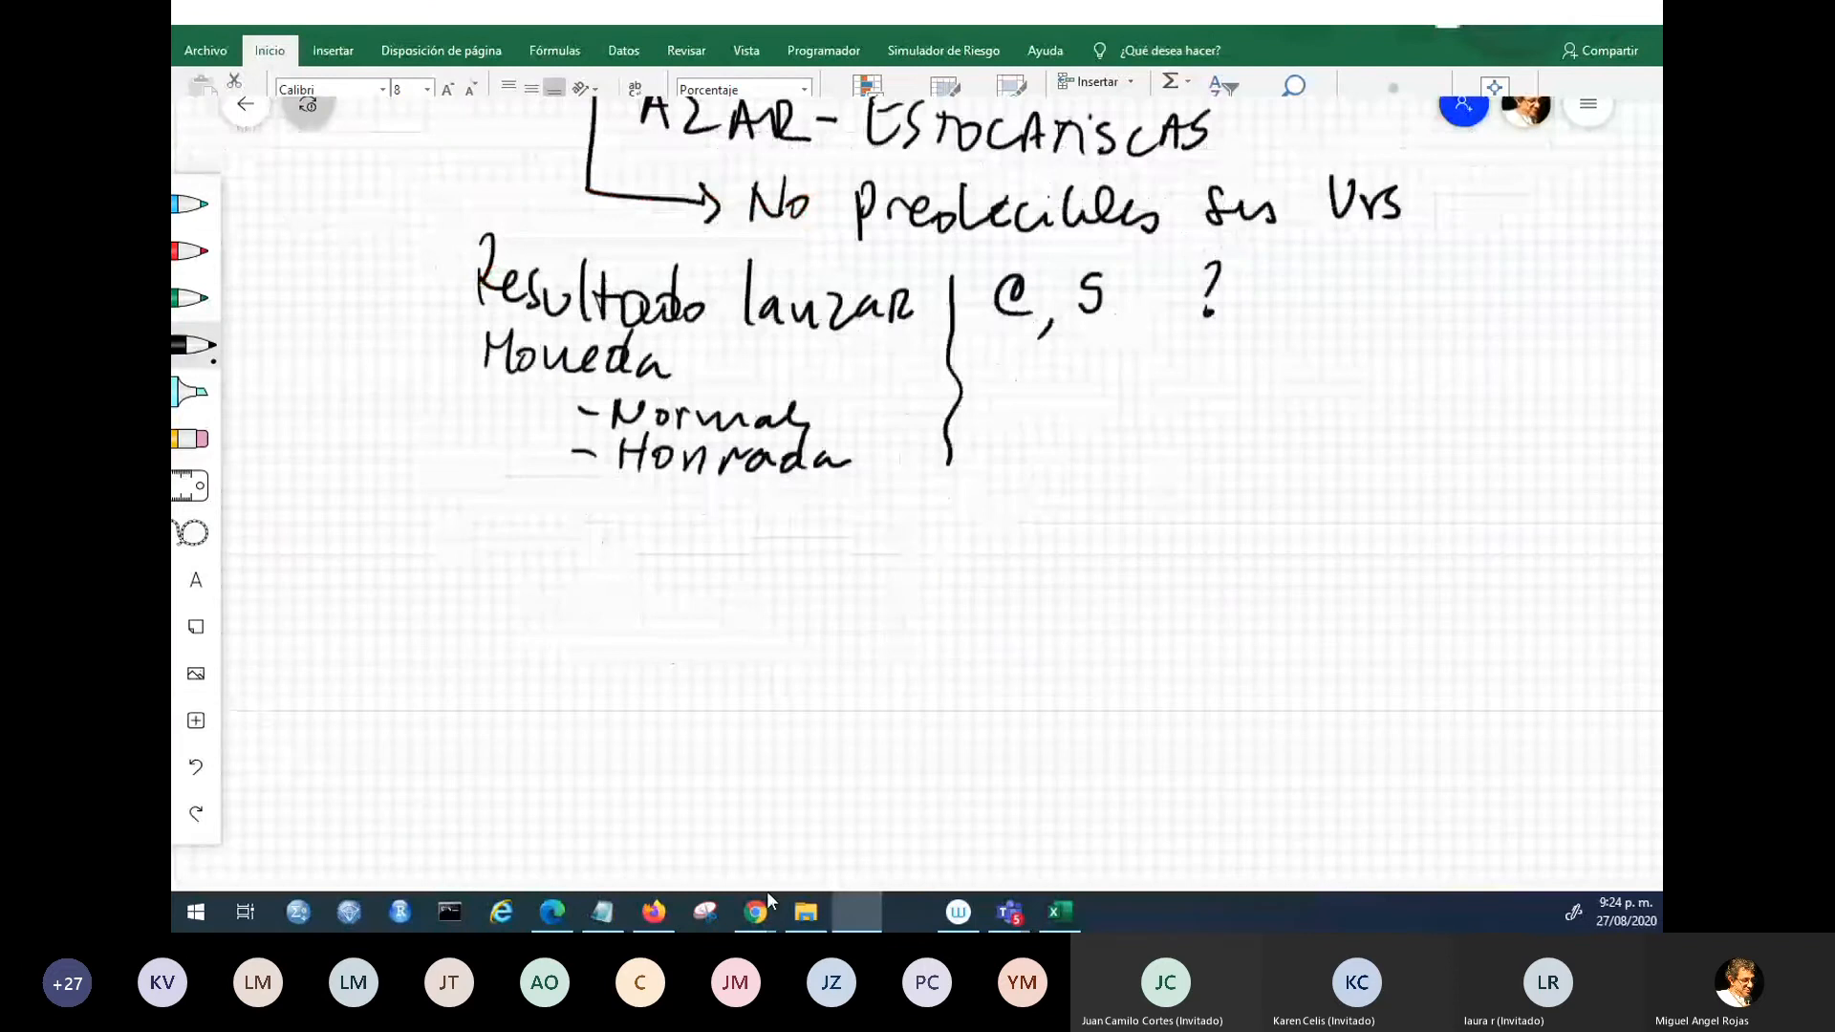
scroll(1190, 650, down, 3)
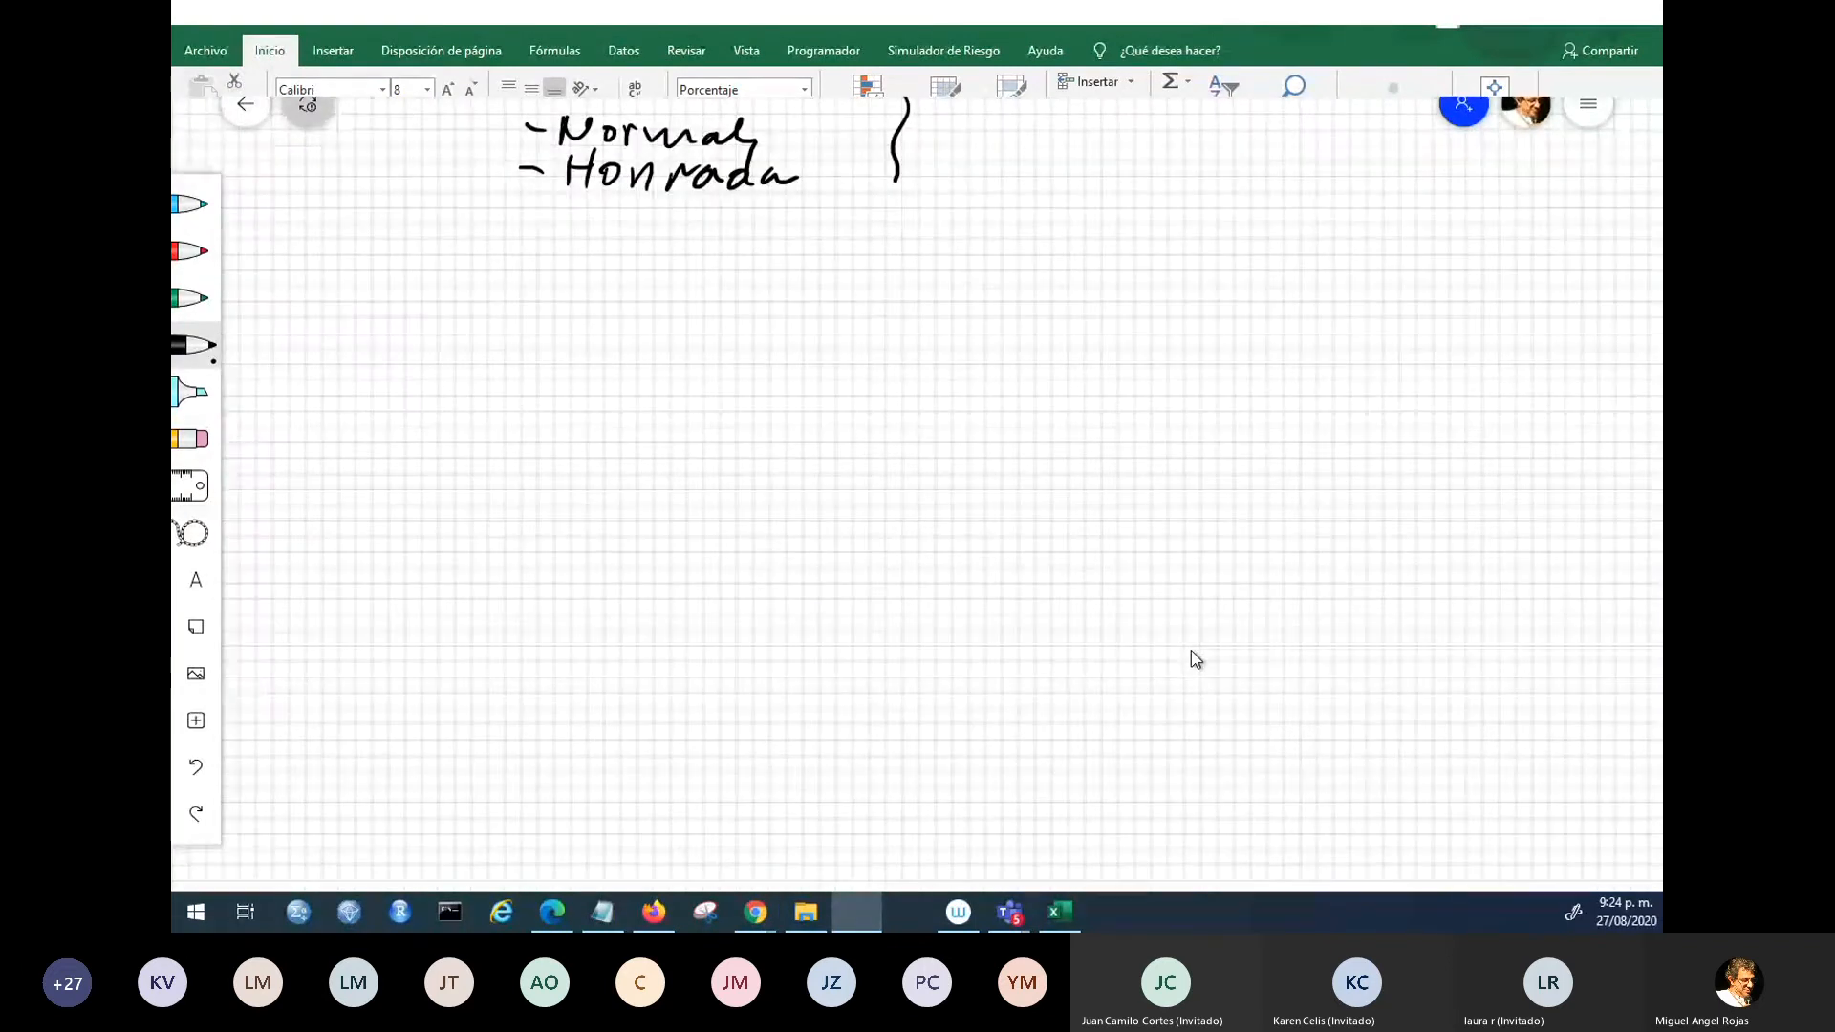
drag(675, 594, 907, 593)
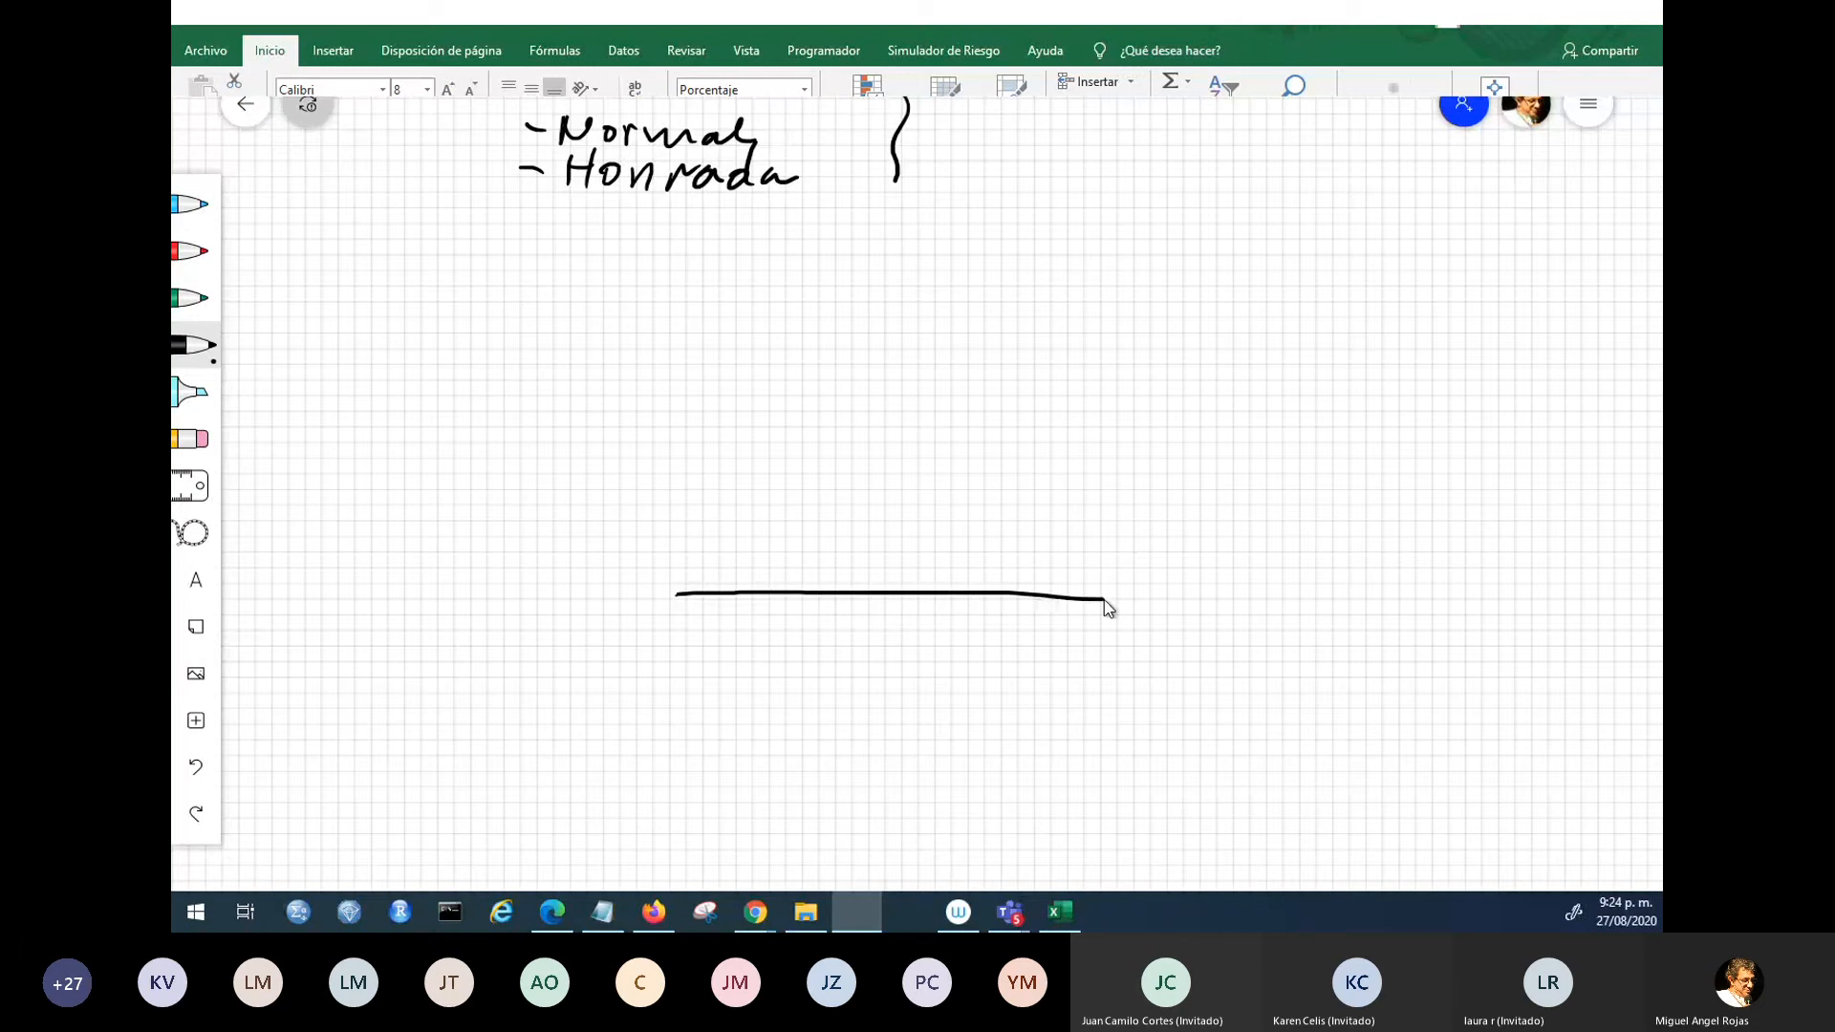
drag(1080, 580, 1098, 609)
mouse_move(994, 638)
mouse_down()
mouse_move(1080, 635)
mouse_move(1073, 659)
mouse_up()
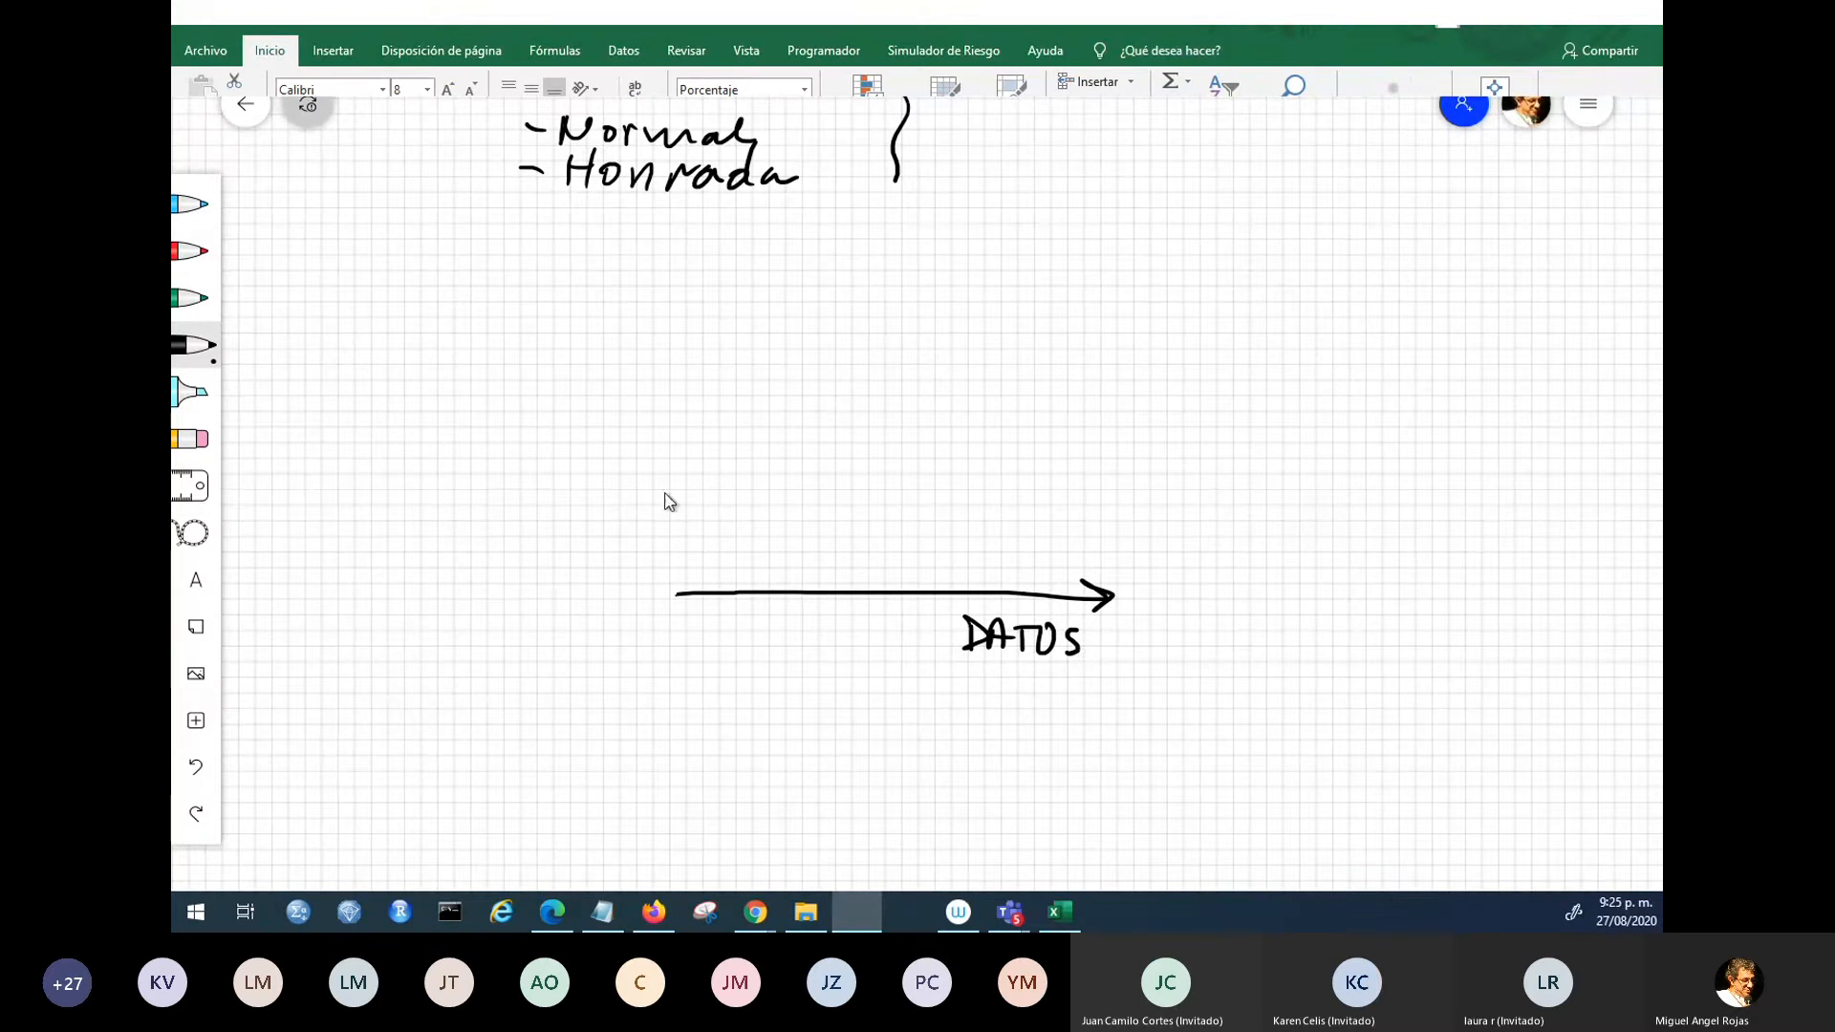
drag(661, 547, 675, 594)
click(195, 766)
drag(676, 591, 666, 527)
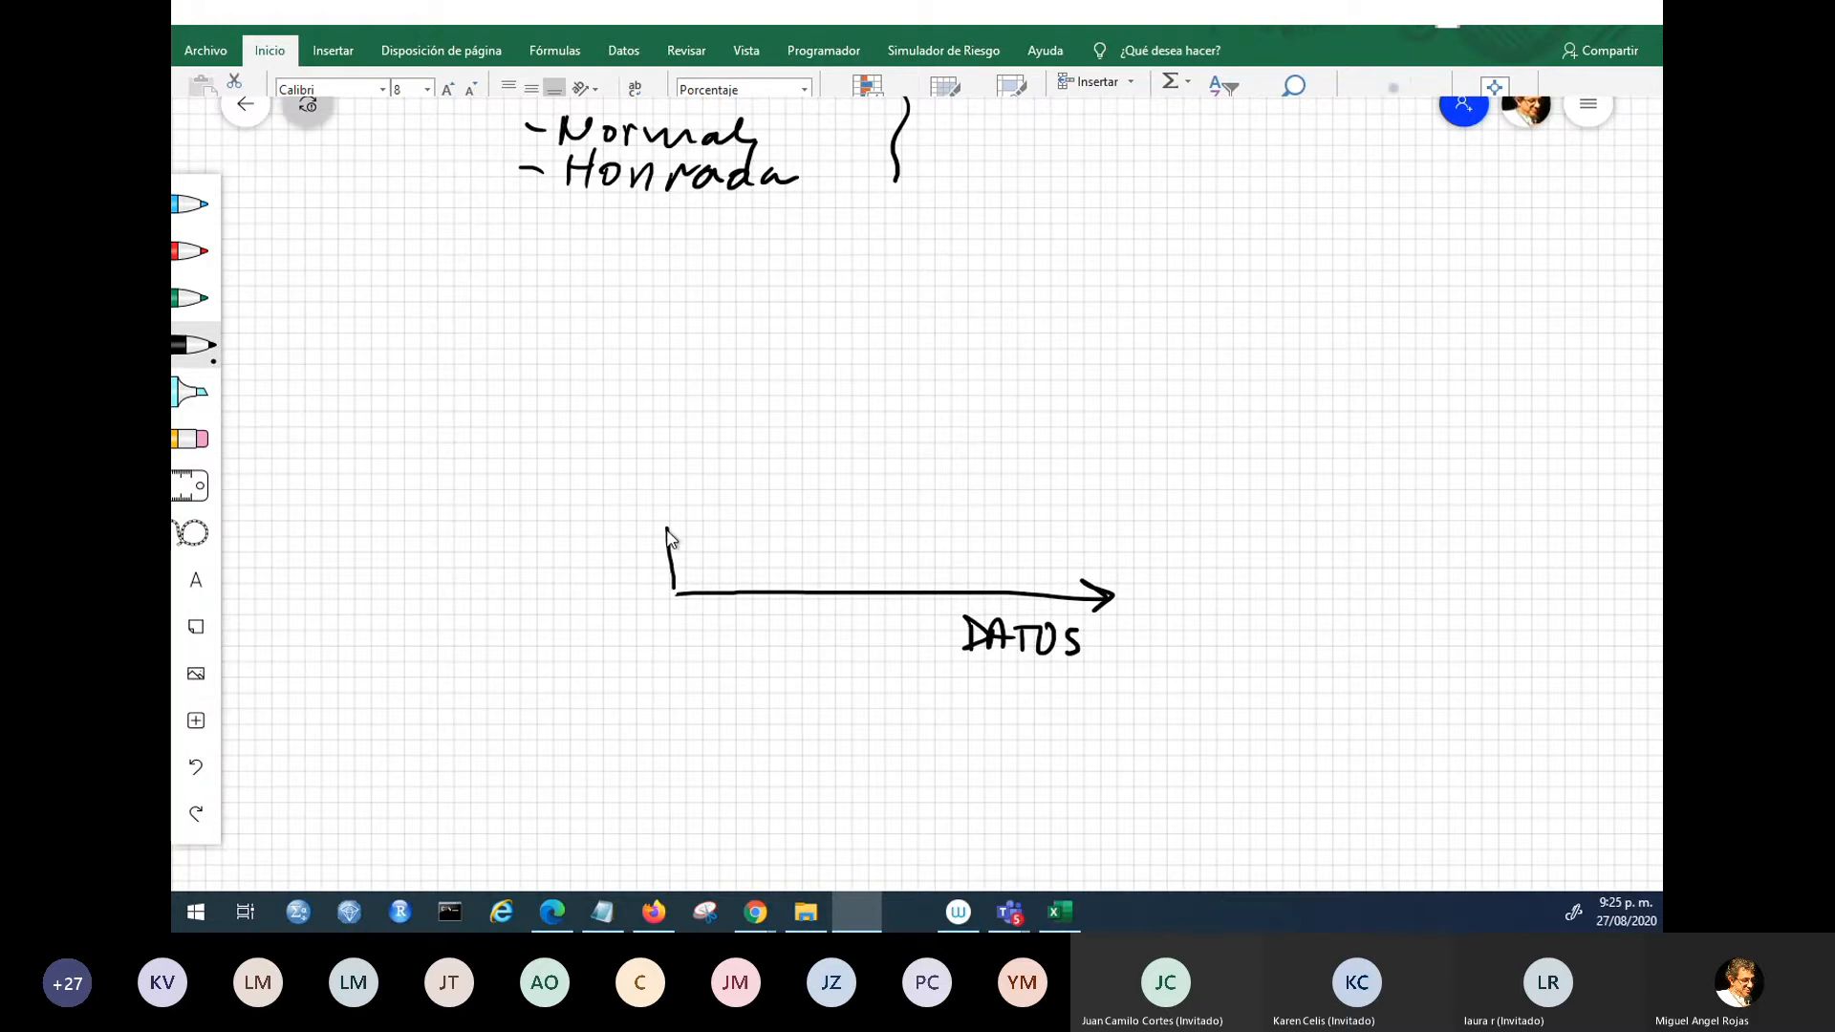
click(196, 766)
drag(677, 593, 669, 558)
click(196, 766)
- Draw a vertical axis arrow upward from the start of the DATOS axis and label it hi
mouse_move(678, 595)
mouse_down()
mouse_move(646, 284)
mouse_move(671, 291)
mouse_up()
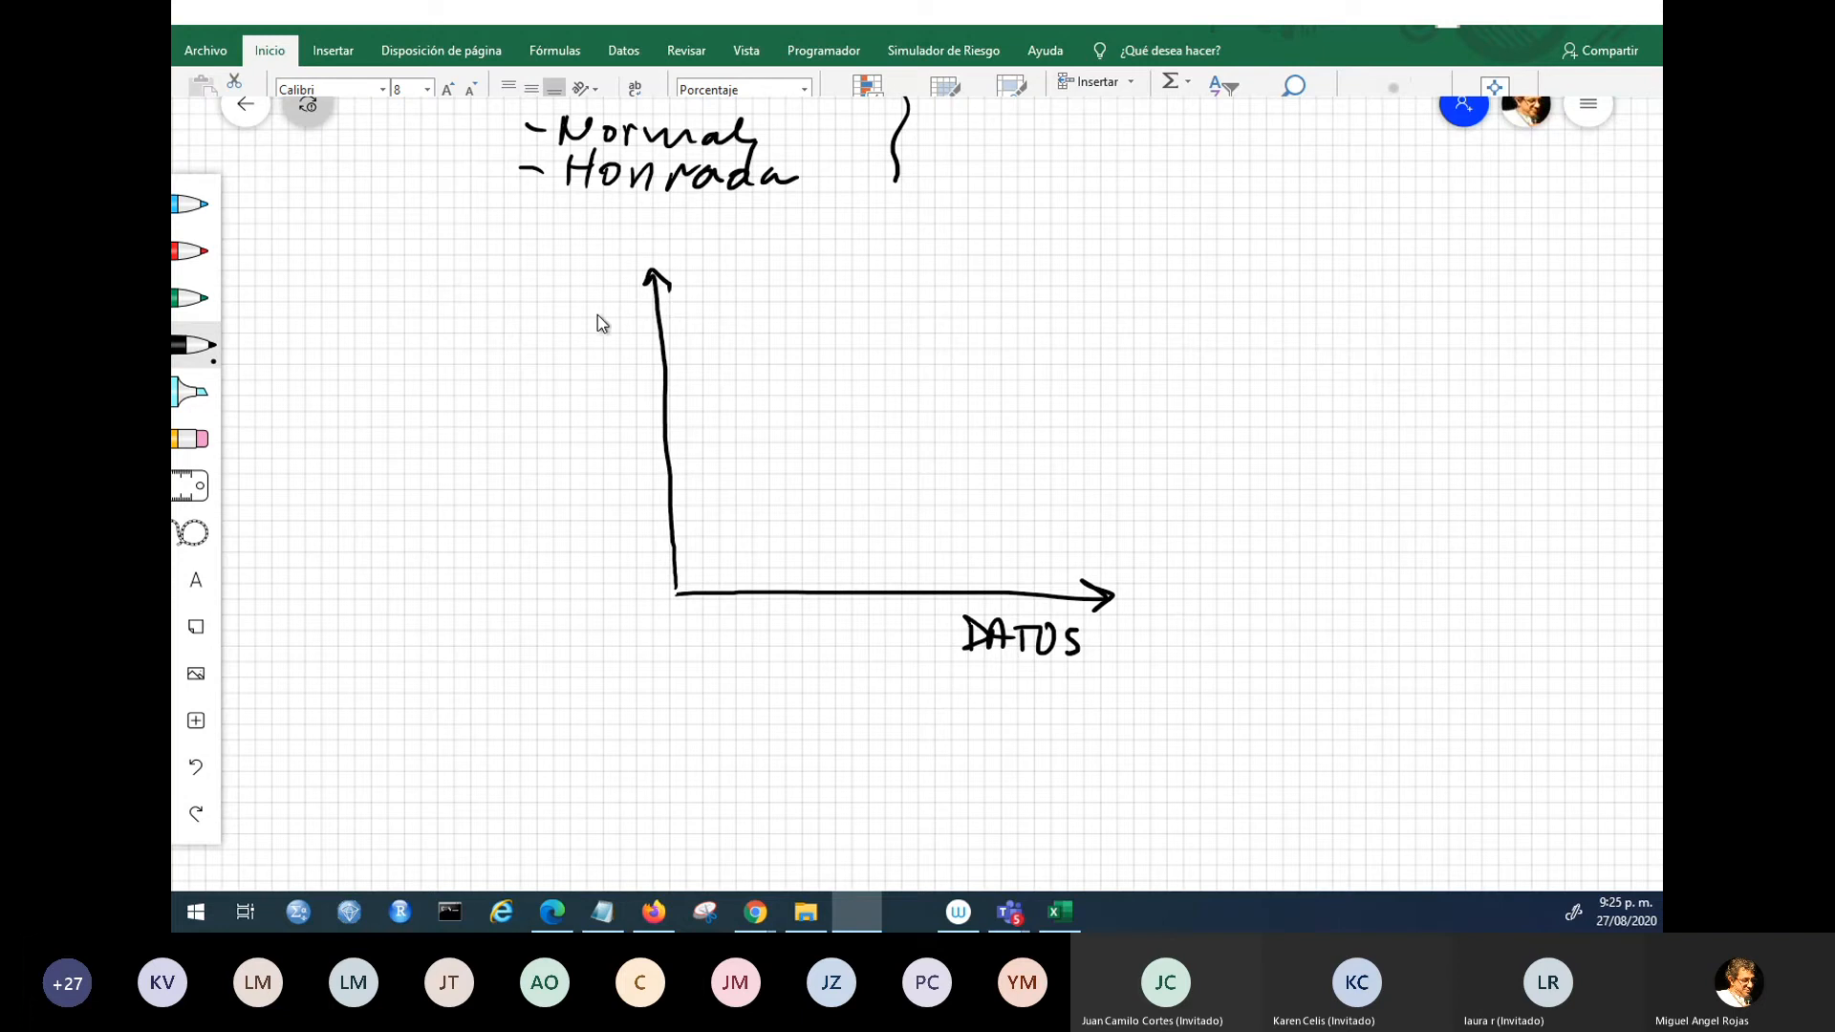
mouse_move(581, 238)
mouse_down()
mouse_move(580, 308)
mouse_move(628, 311)
mouse_up()
click(618, 279)
- Add tick marks labelled from 0 to 9 along the horizontal axis and write "Prs a Cargo" under DATOS
mouse_move(679, 583)
mouse_down()
mouse_move(732, 606)
mouse_move(811, 602)
mouse_up()
drag(911, 573, 921, 652)
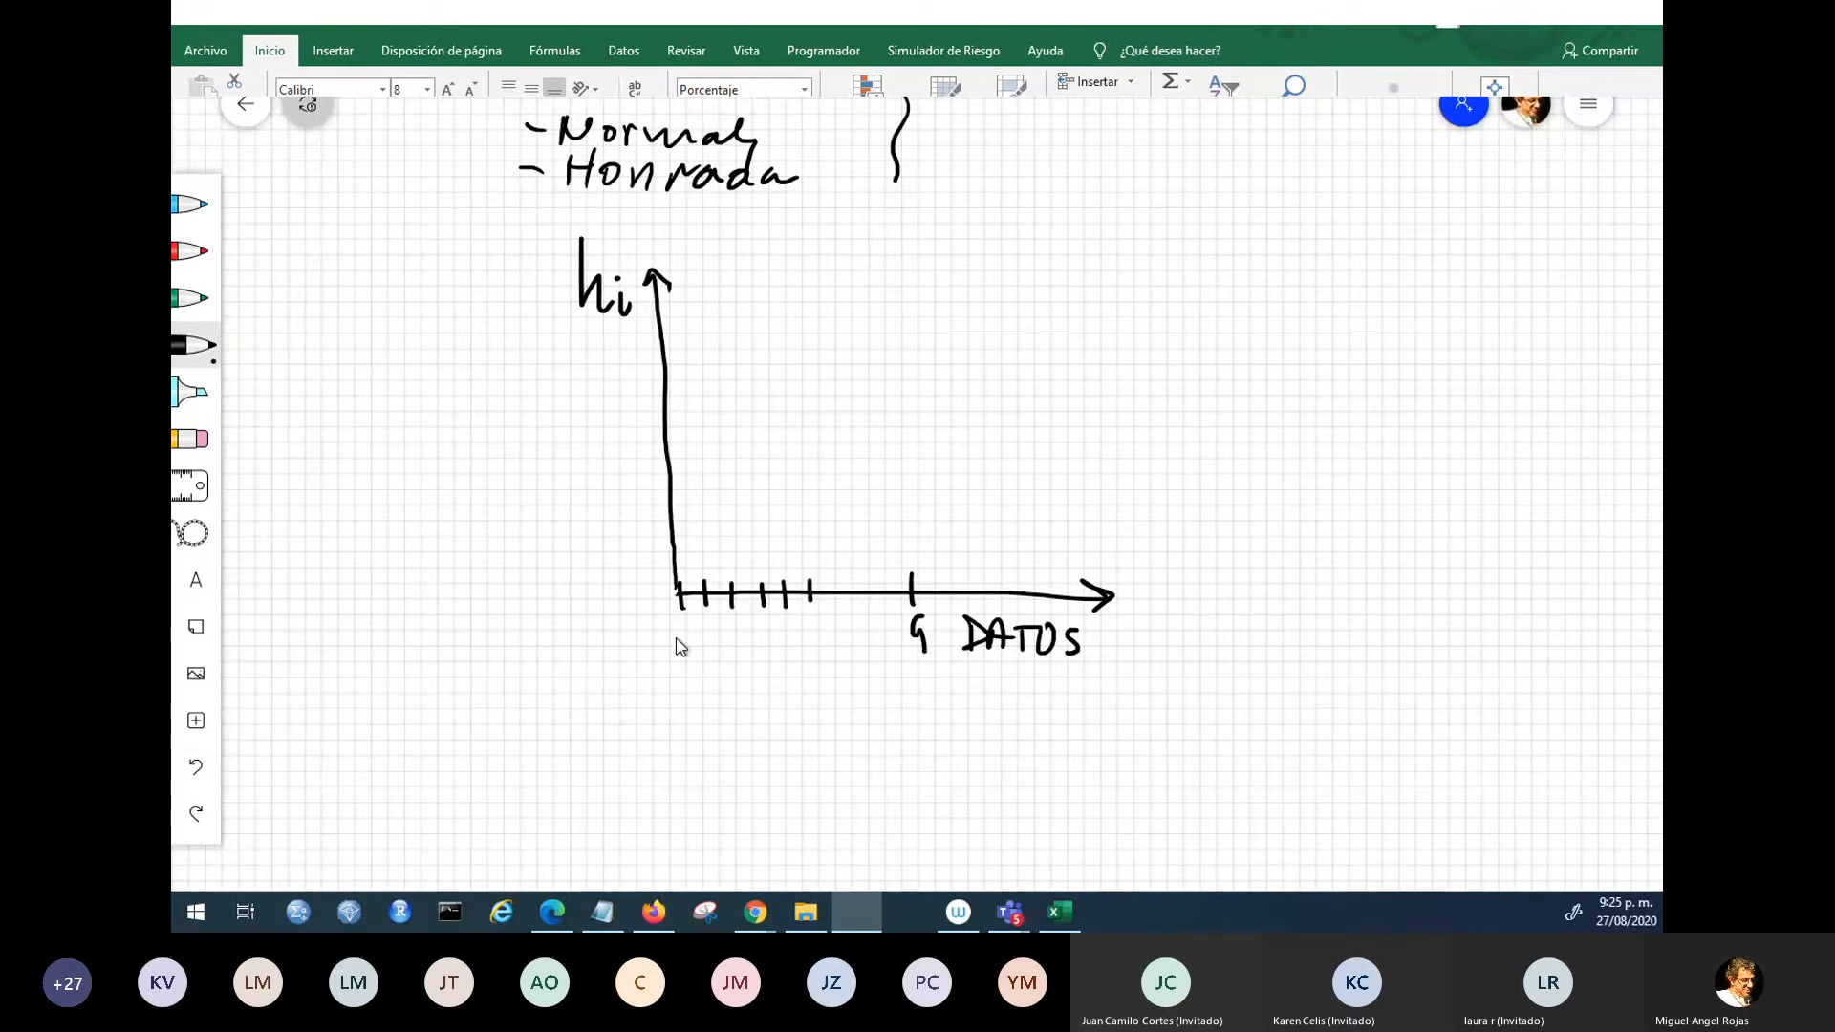
drag(682, 629, 679, 650)
drag(981, 663, 985, 680)
mouse_move(1002, 695)
mouse_down()
mouse_move(1028, 670)
mouse_move(1018, 701)
mouse_move(1074, 683)
mouse_move(1154, 702)
mouse_move(1187, 666)
mouse_up()
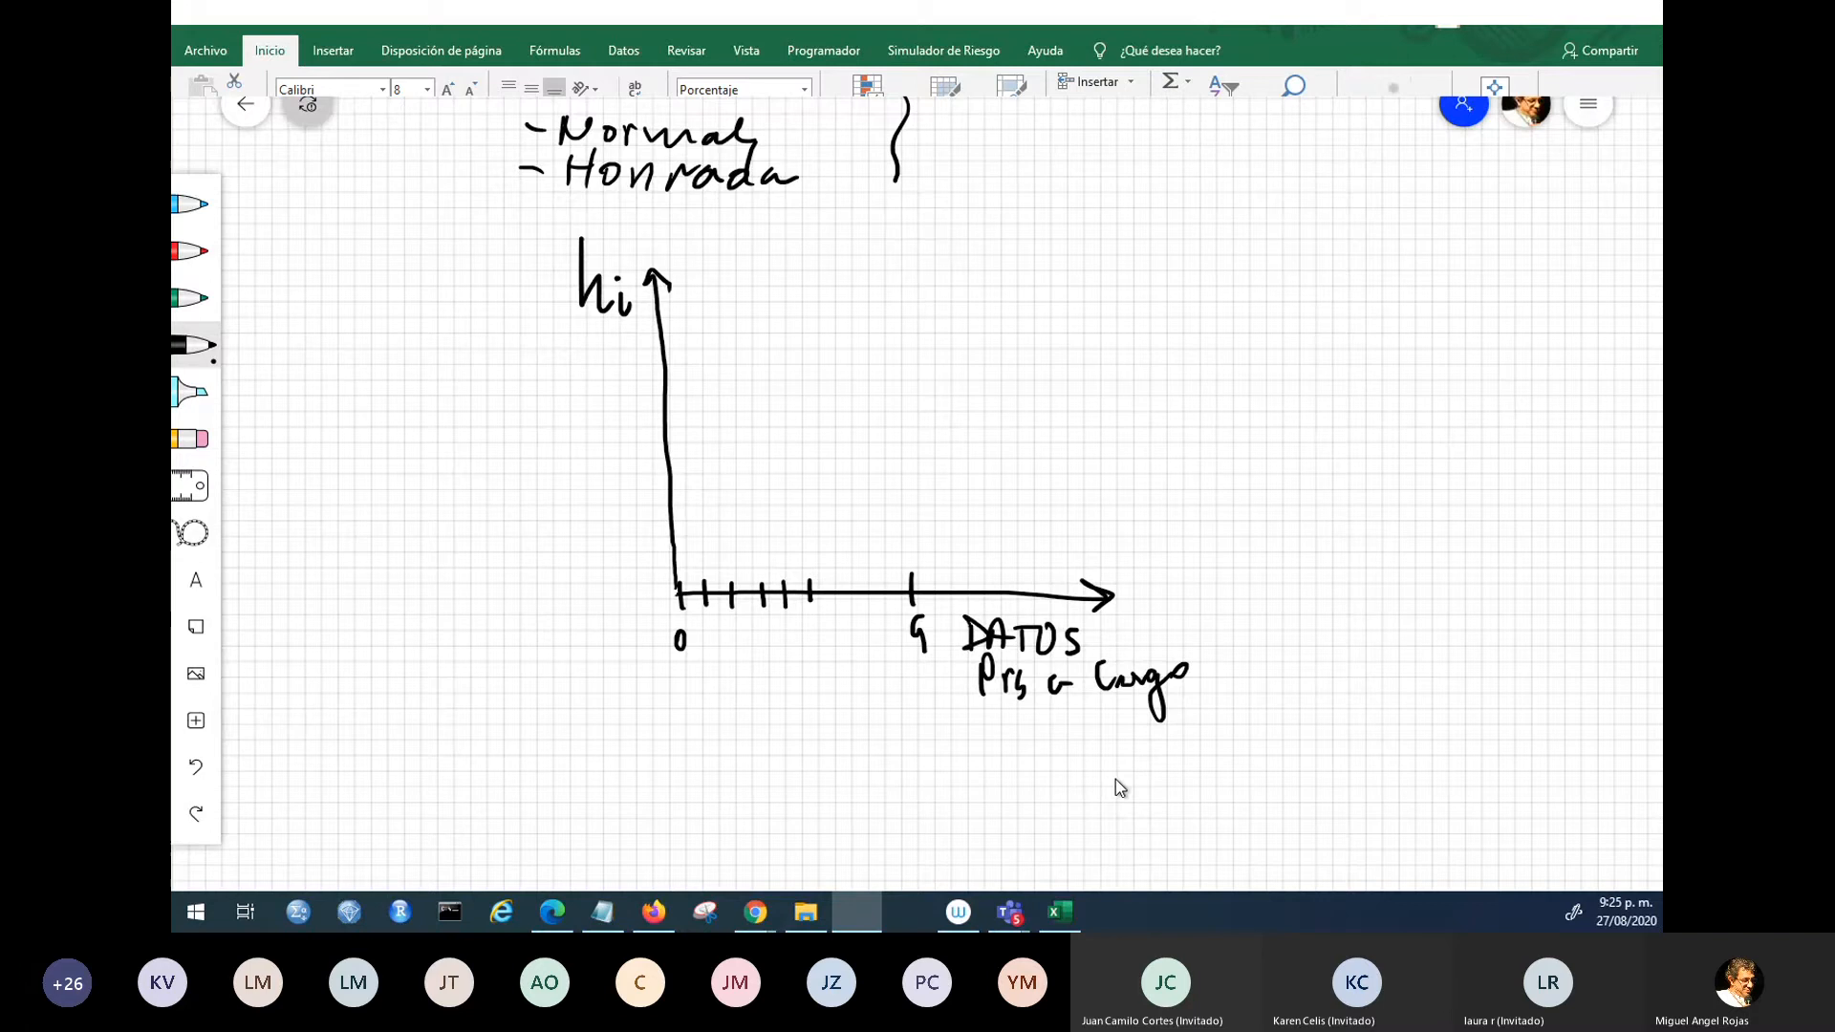
- Mark levels 4.xxx and 1 on the hi axis and plot the points for values 0 and 9, with a dashed guide to 9
drag(640, 332, 681, 327)
drag(554, 334, 551, 345)
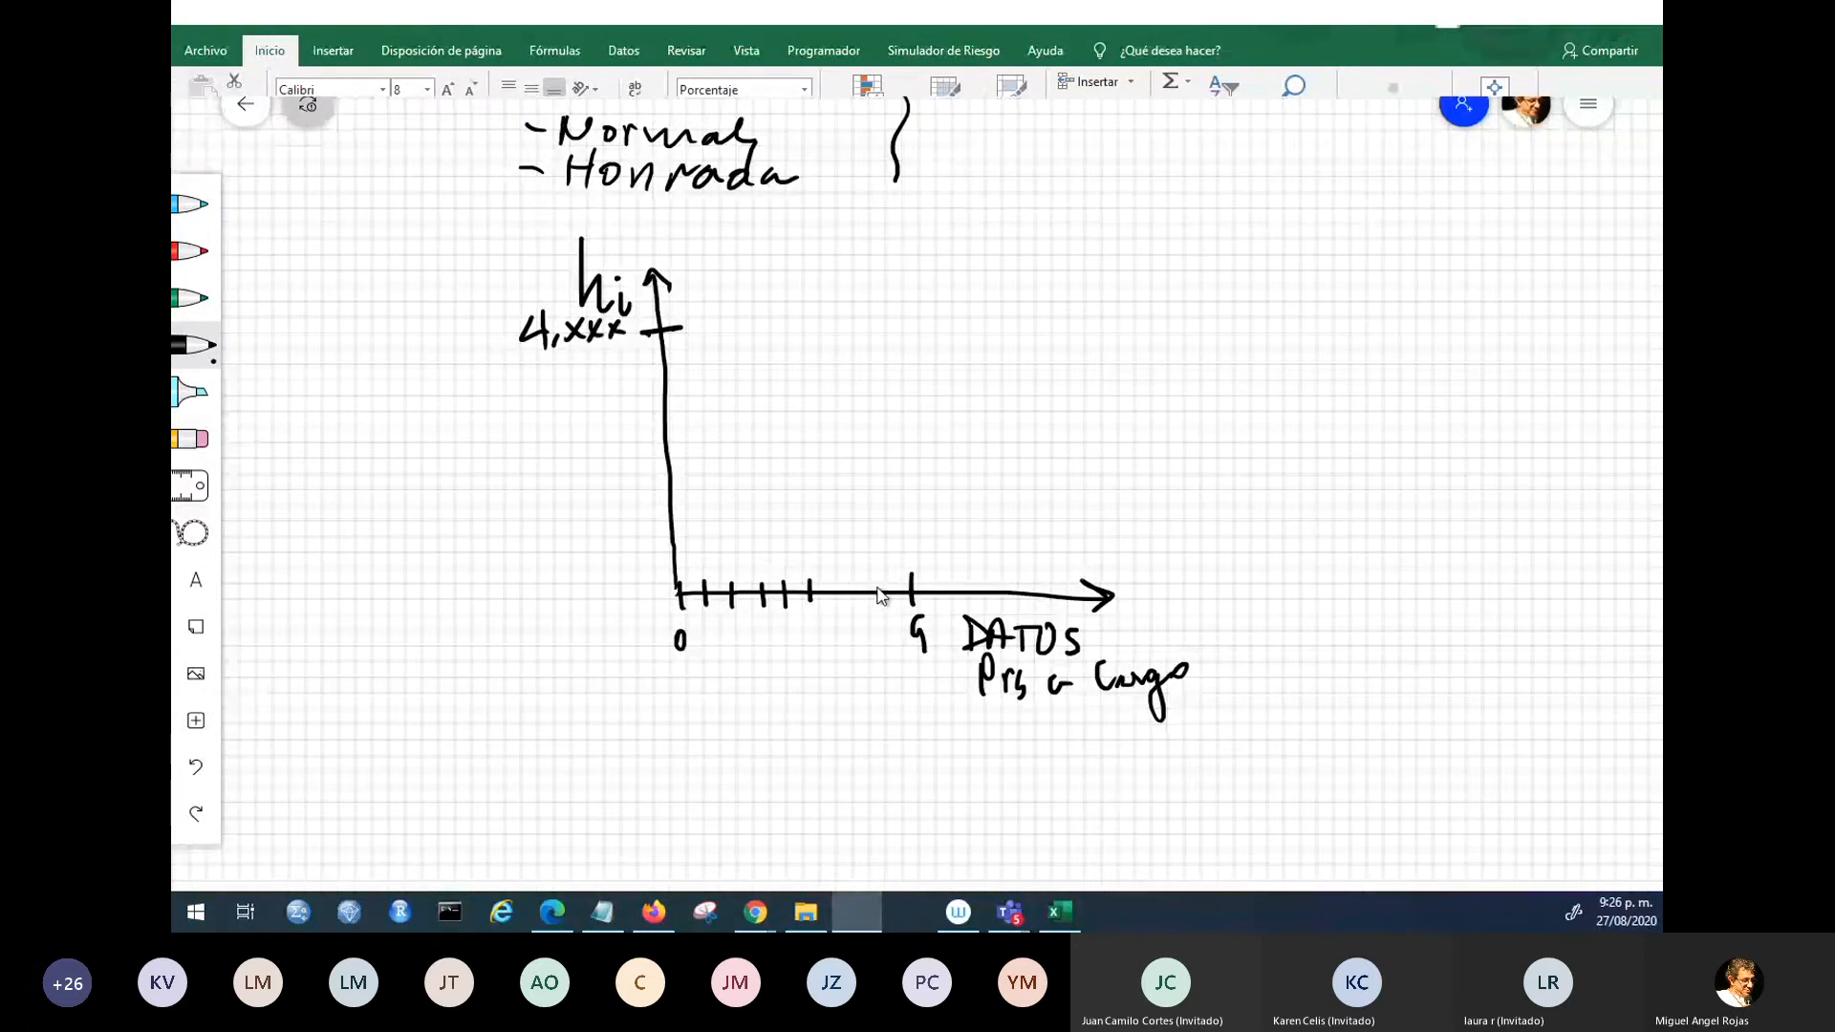
mouse_move(654, 585)
mouse_down()
mouse_move(682, 579)
mouse_move(623, 594)
mouse_move(705, 576)
mouse_up()
drag(725, 578, 775, 575)
drag(776, 576, 795, 575)
drag(796, 576, 864, 574)
drag(876, 574, 913, 580)
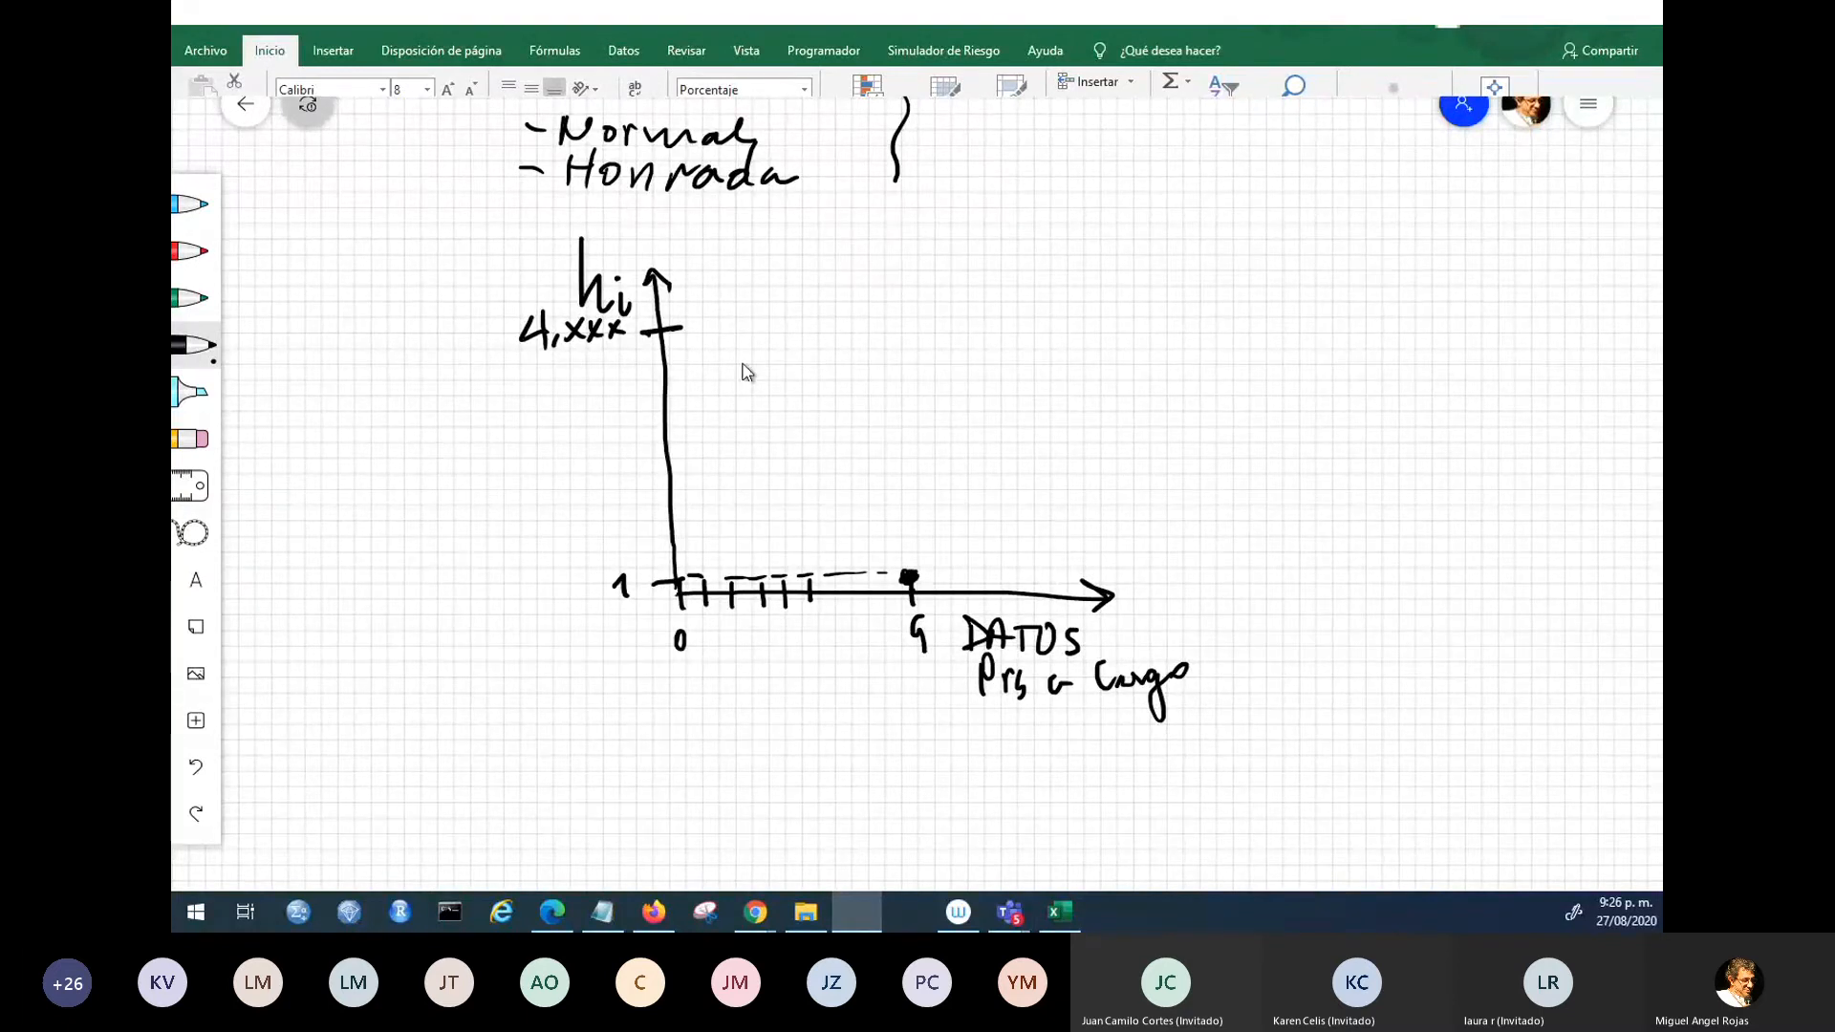
drag(659, 325, 663, 330)
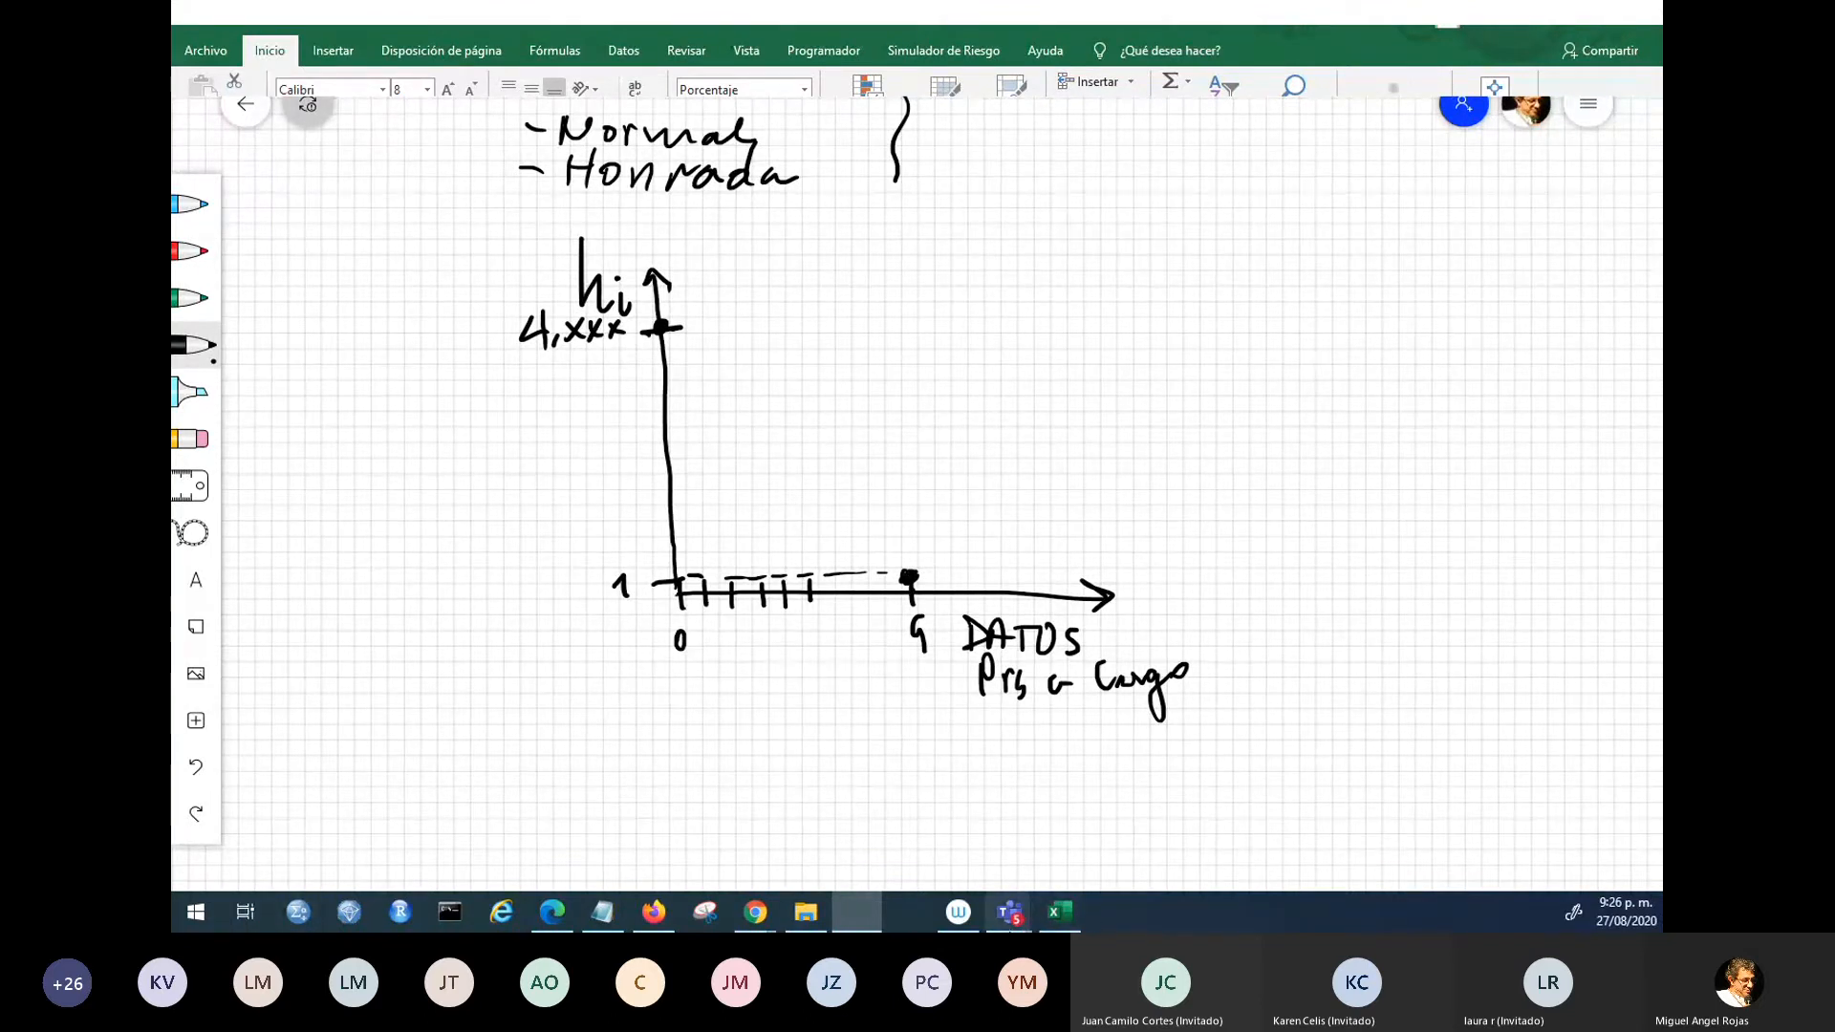
- Switch back to the Excel workbook and clear the fill colour from the frequency table cells F7:H12
click(1074, 916)
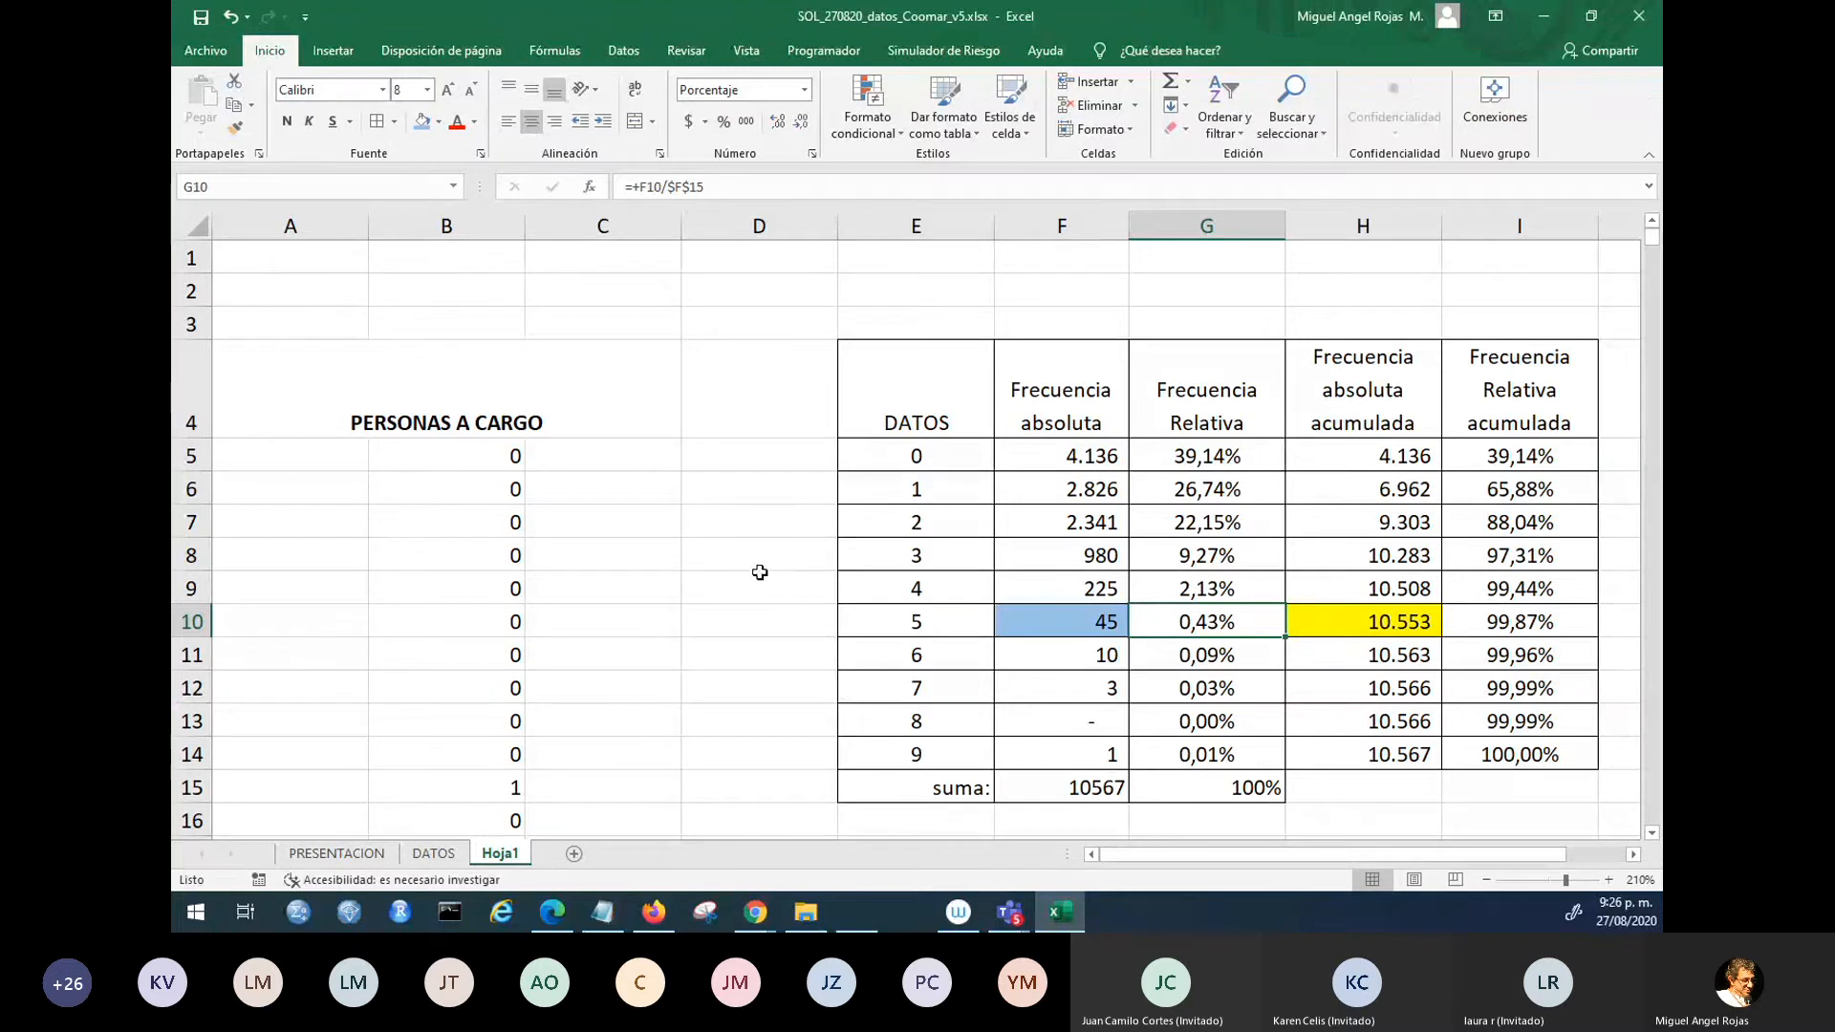
click(718, 546)
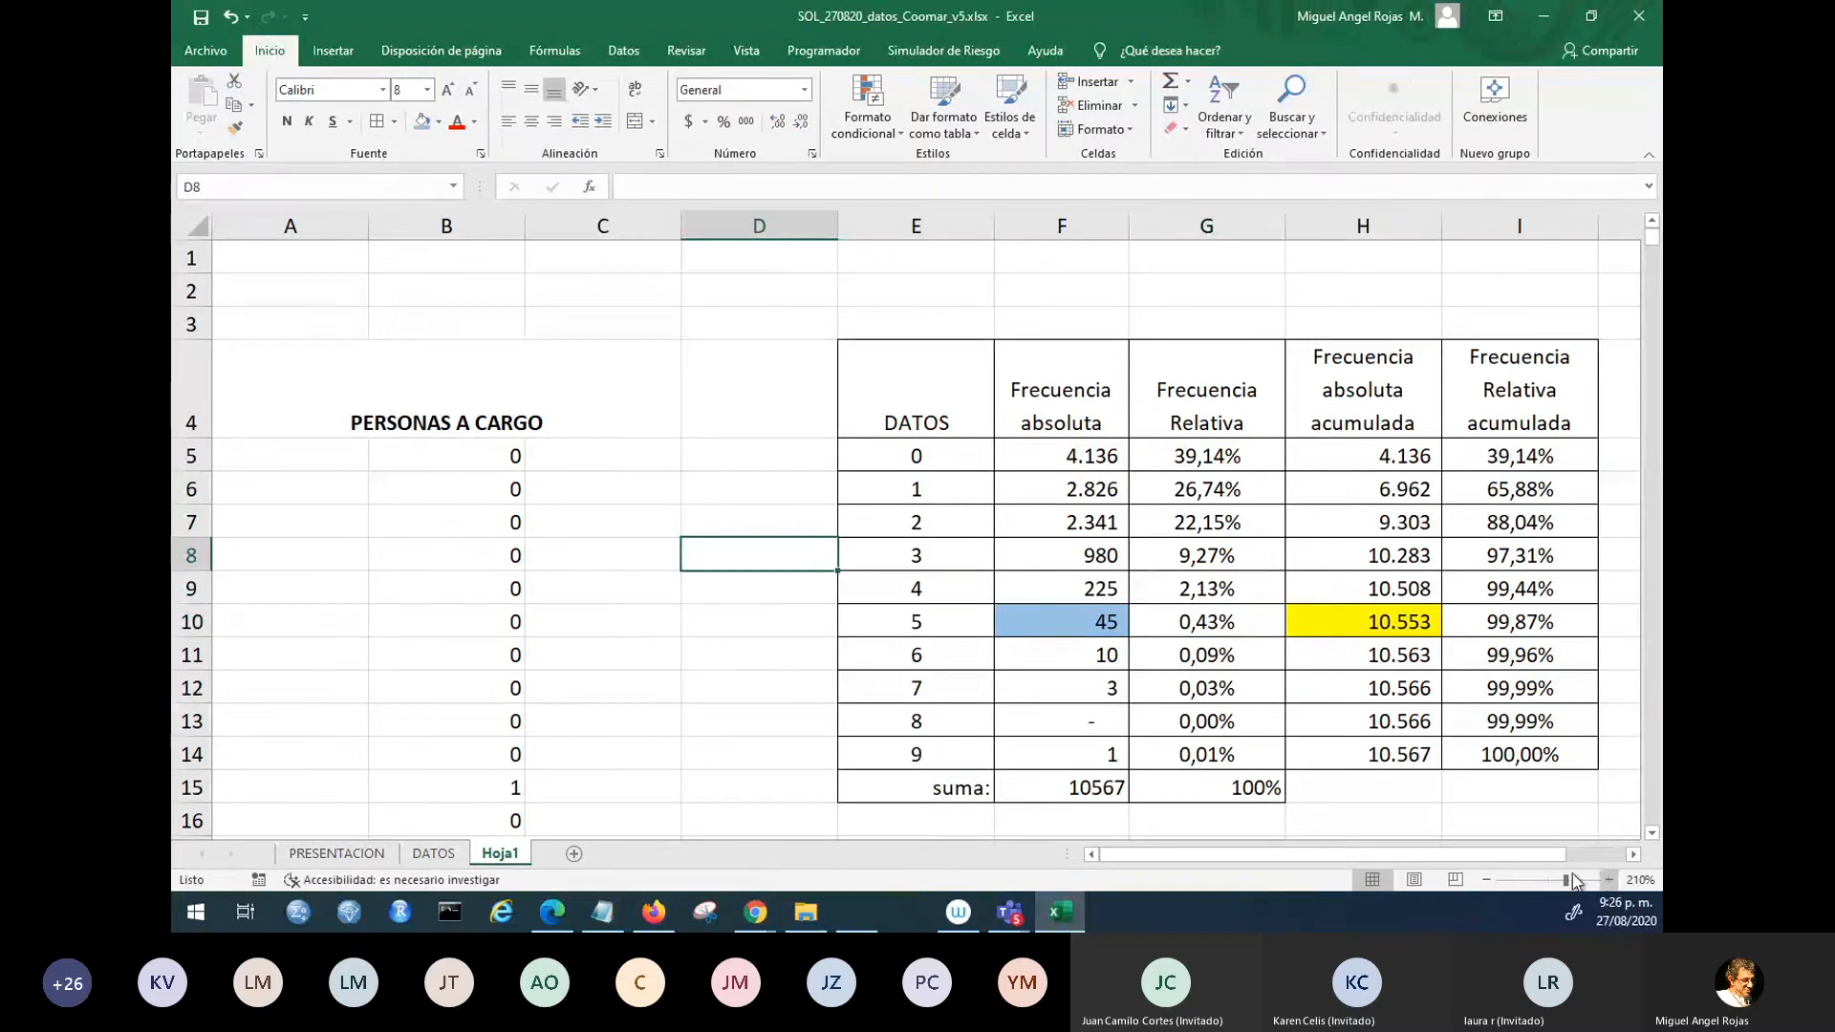
click(1488, 879)
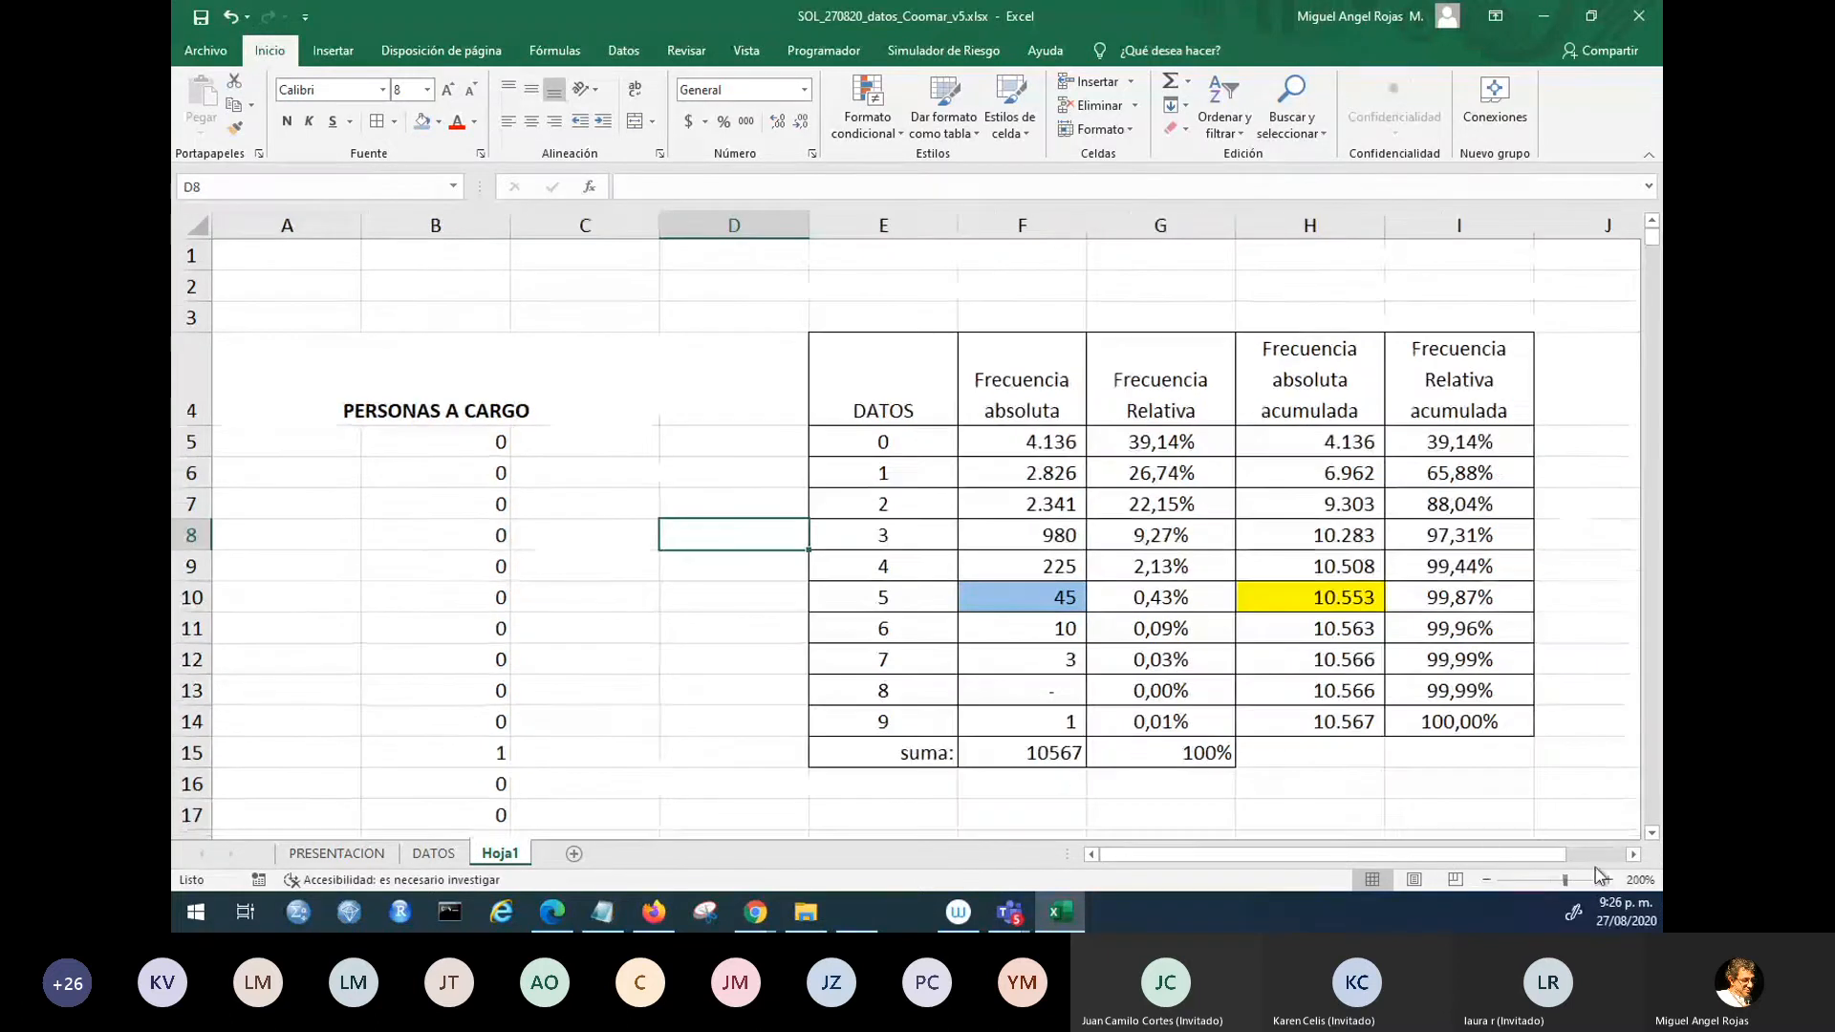
click(1634, 855)
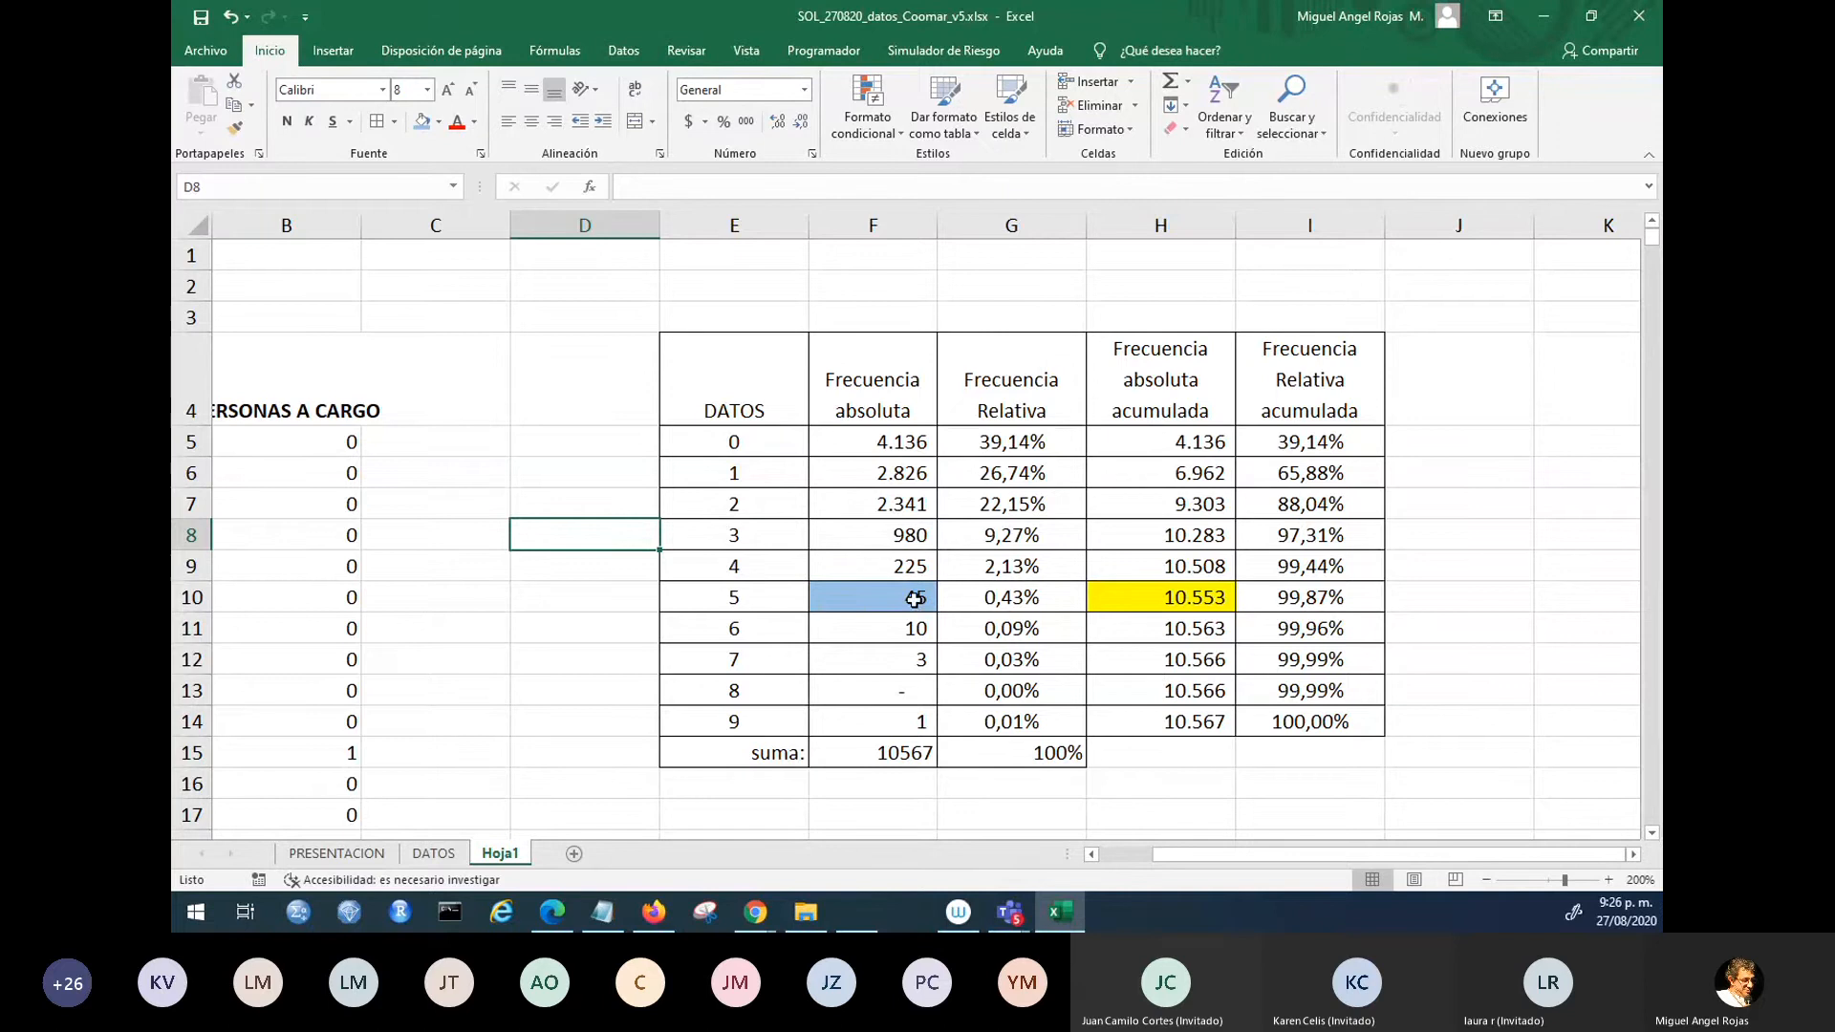
drag(889, 513, 1194, 674)
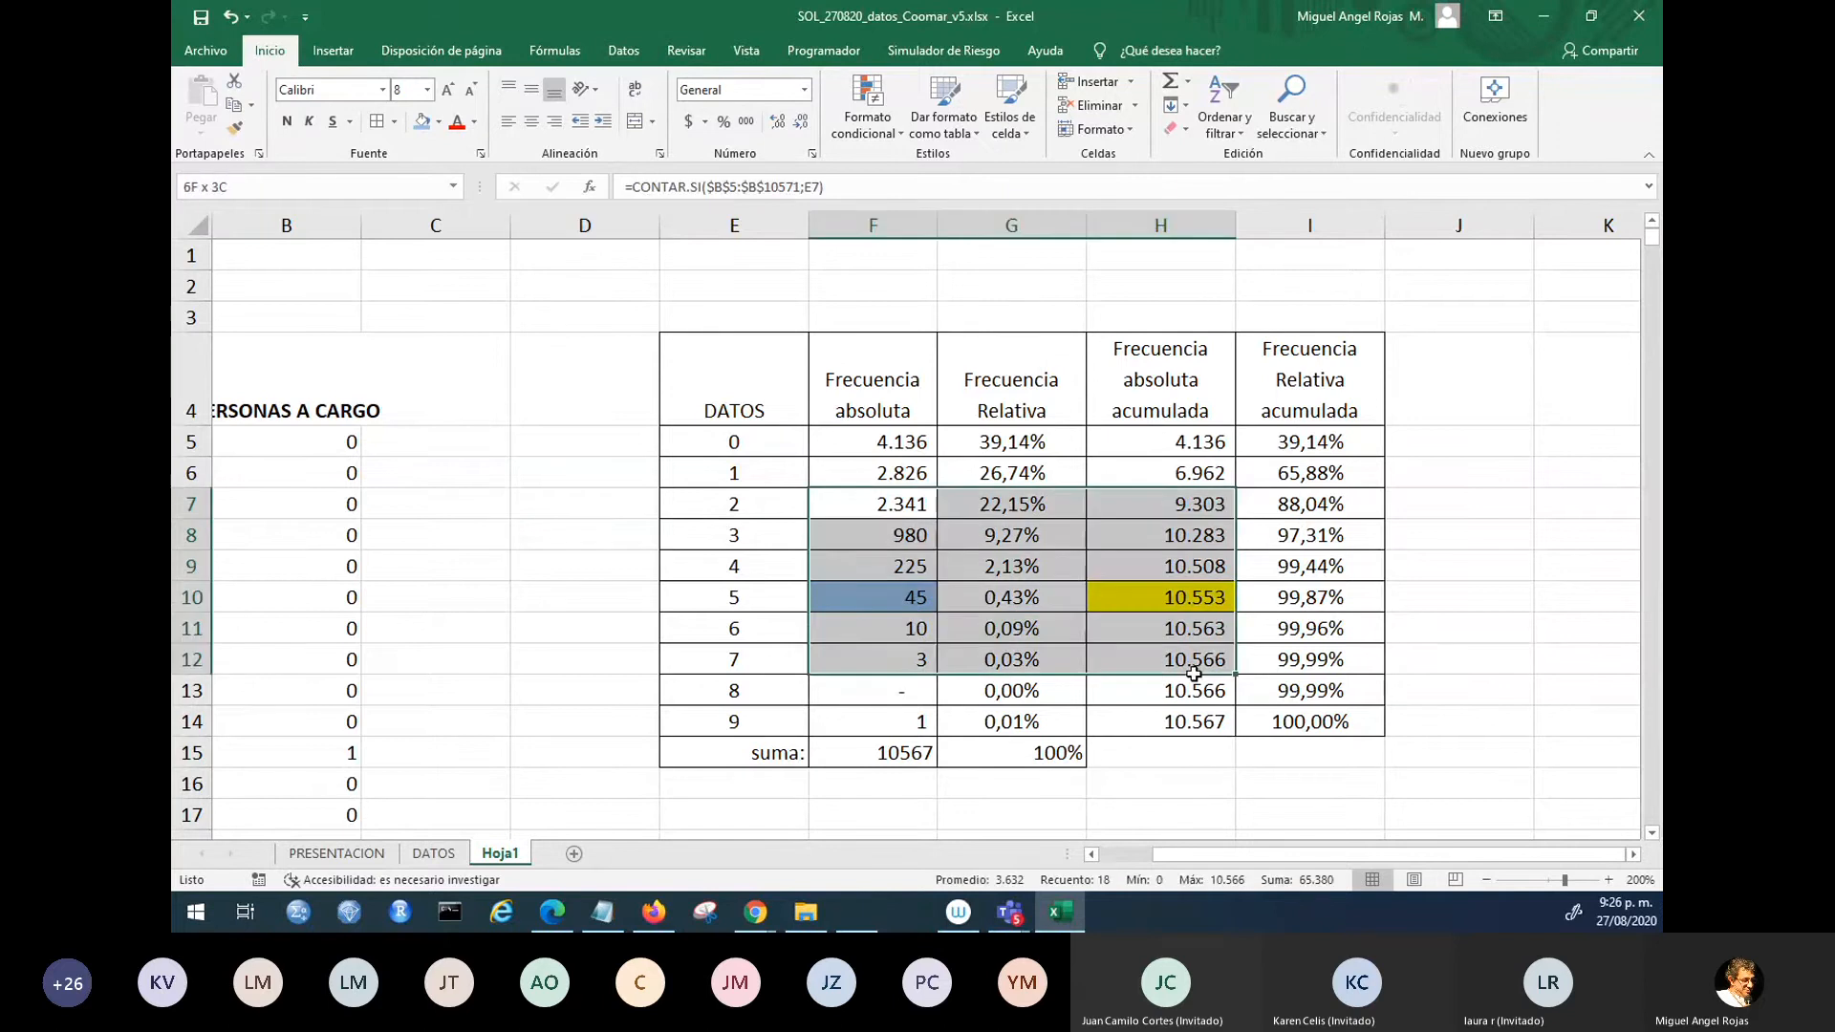
click(438, 121)
click(475, 345)
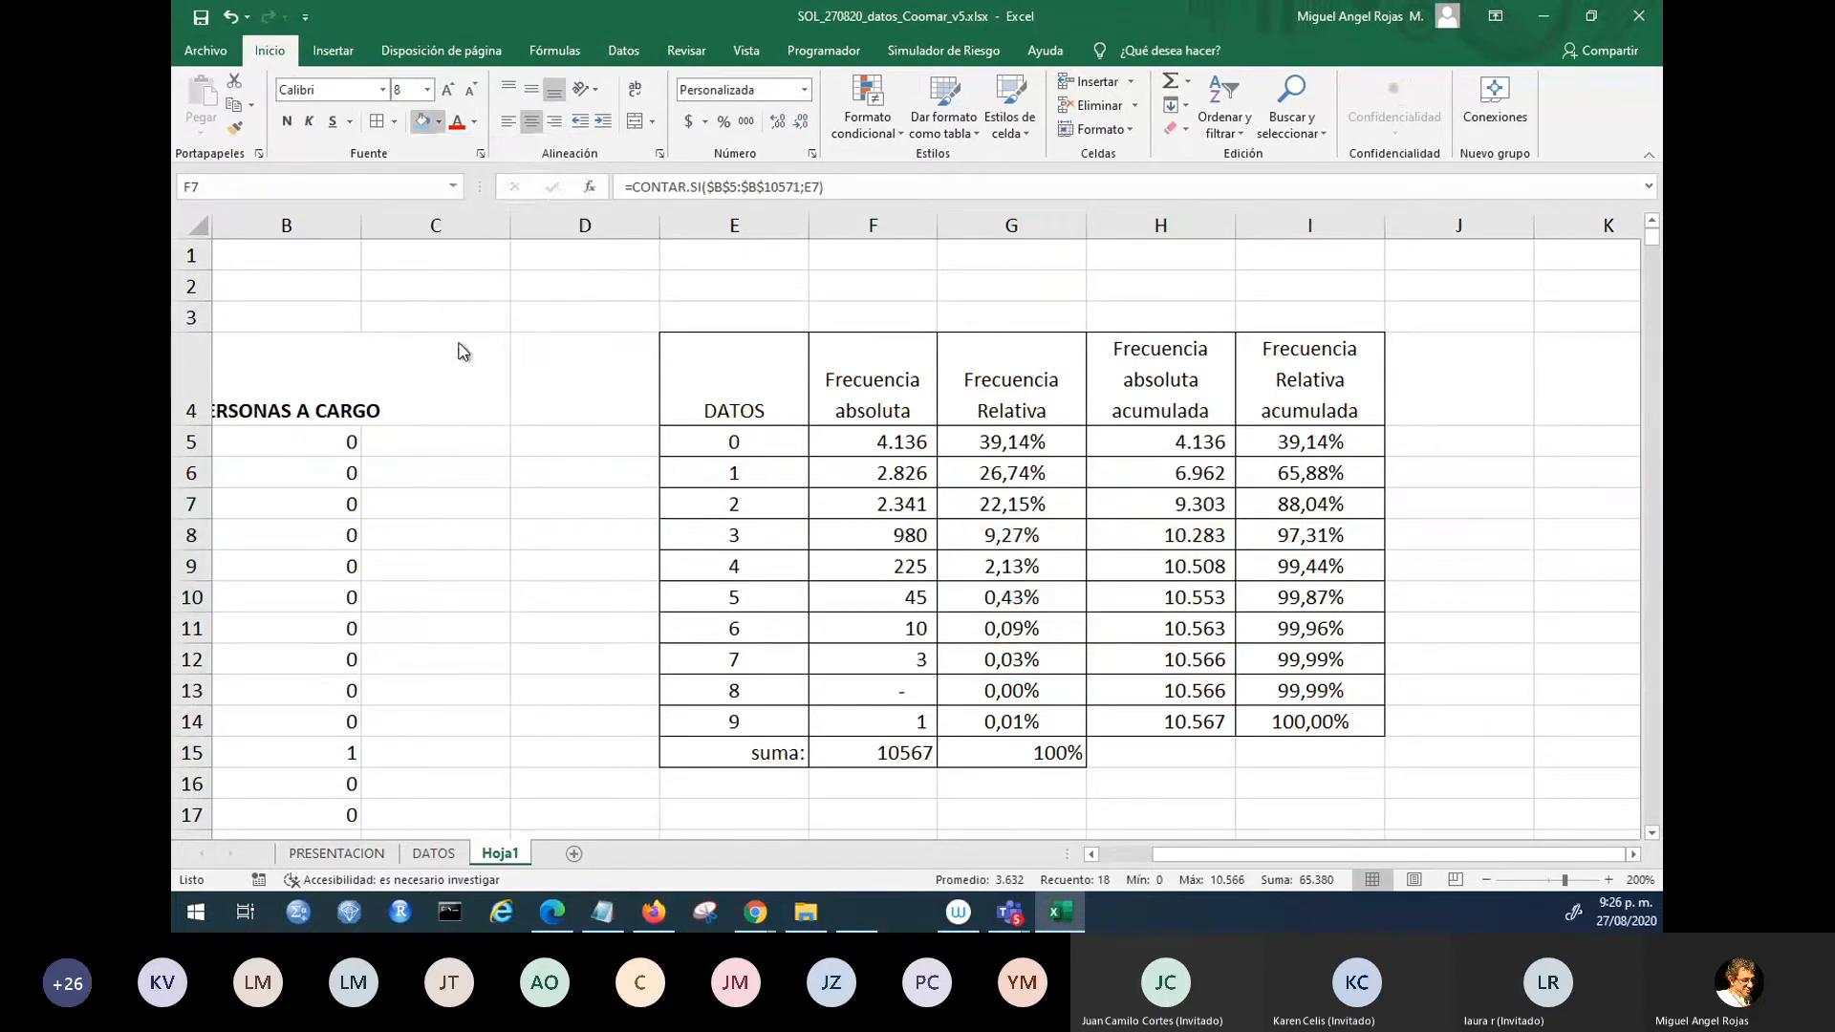
- Fill the DATOS column E4:E14 and the Frecuencia Relativa column G4:G14 with yellow
drag(729, 392, 716, 725)
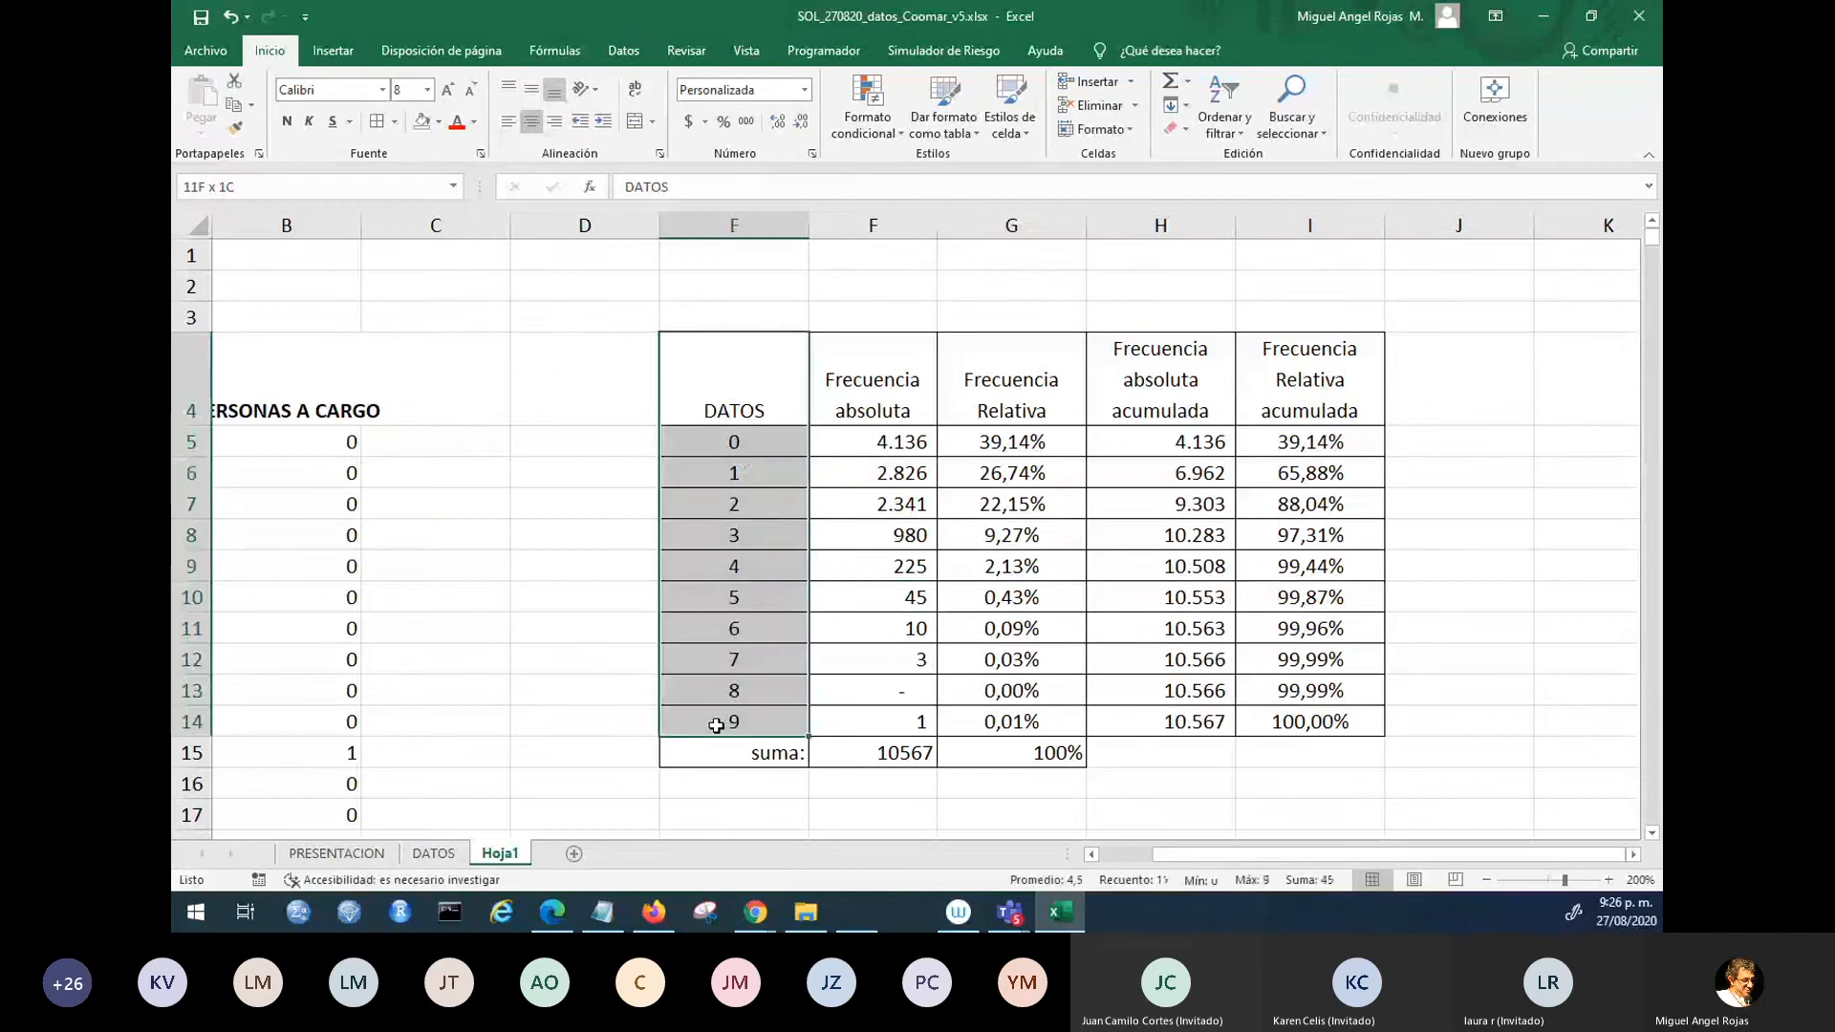
click(439, 121)
click(474, 283)
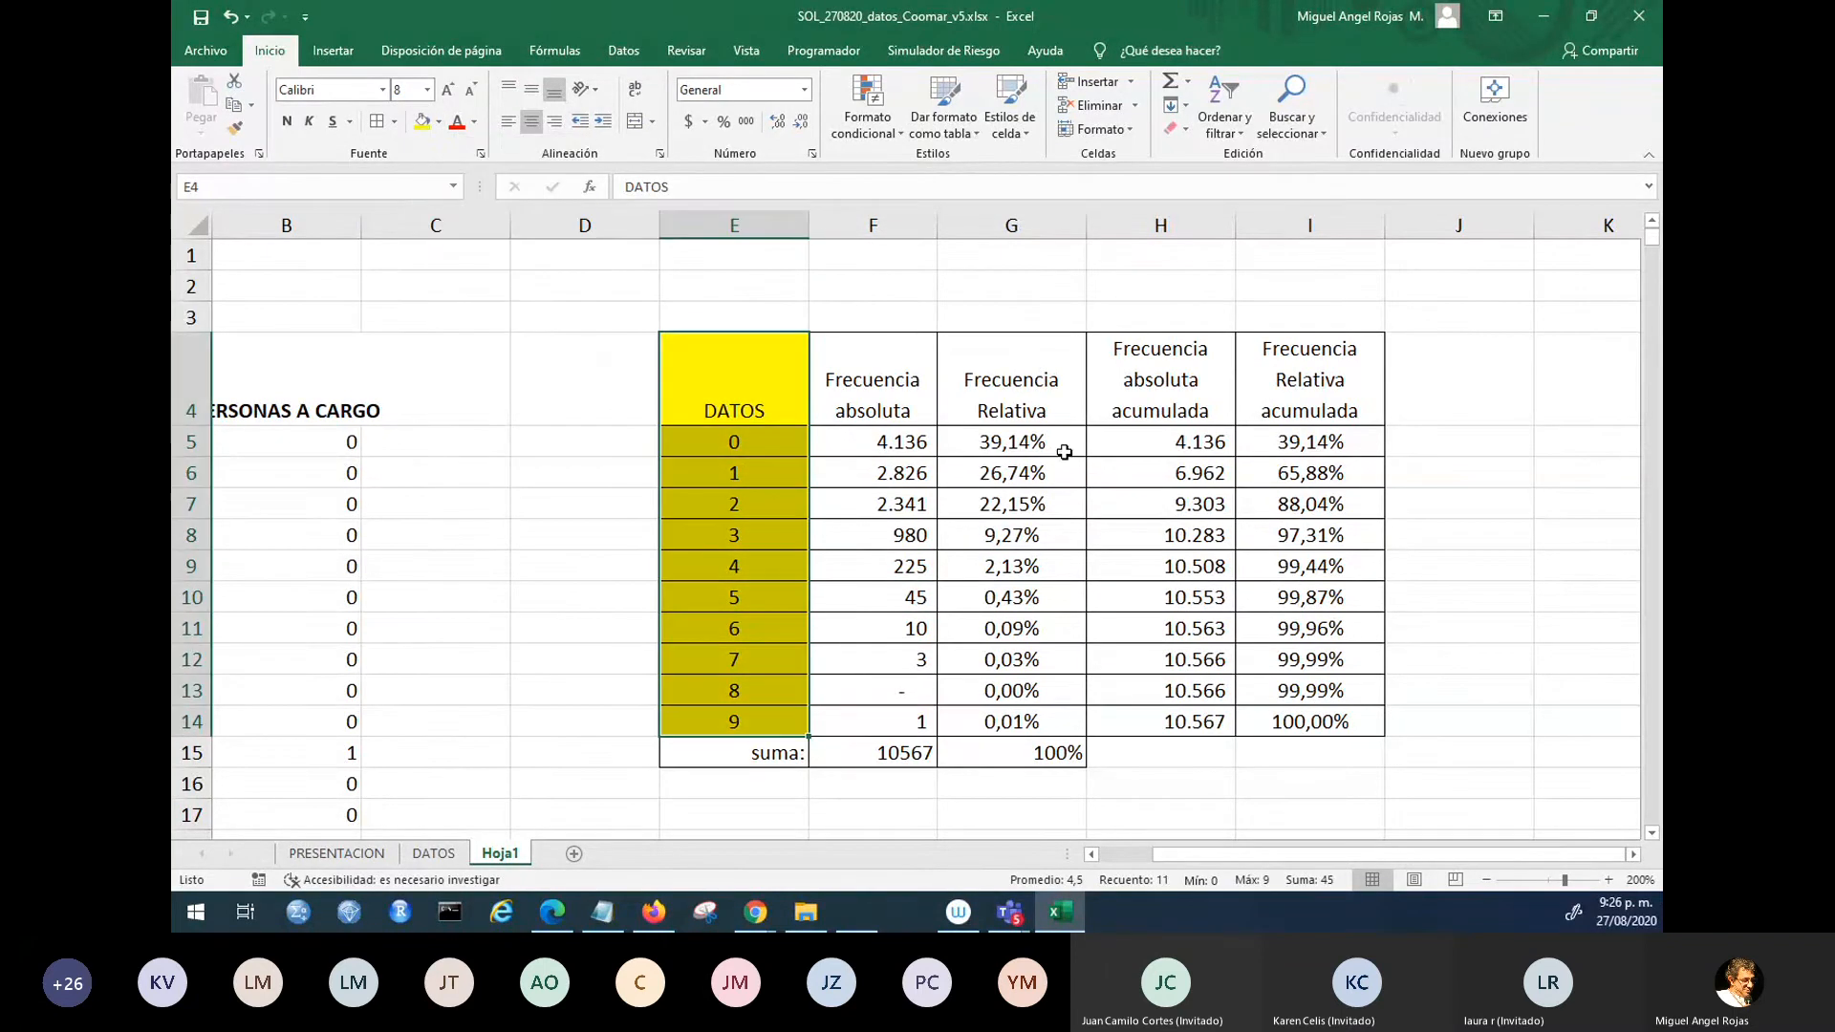
drag(1036, 378, 1020, 724)
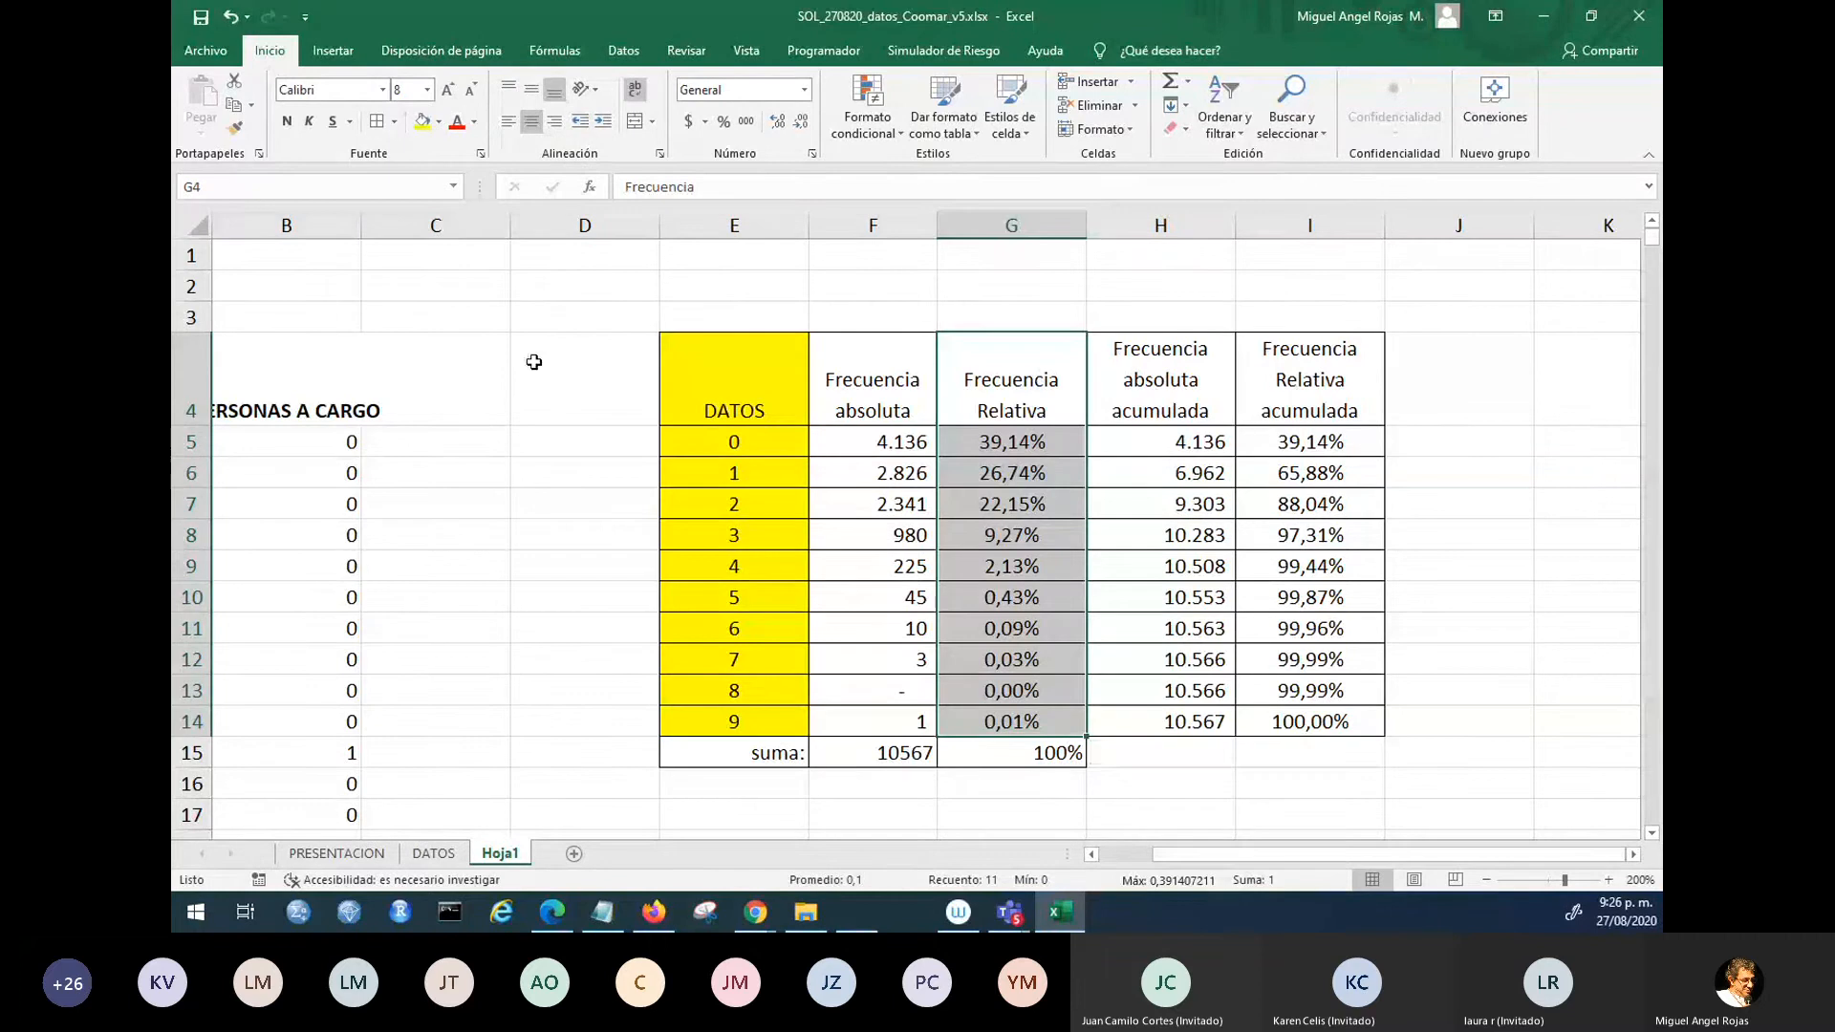
click(423, 125)
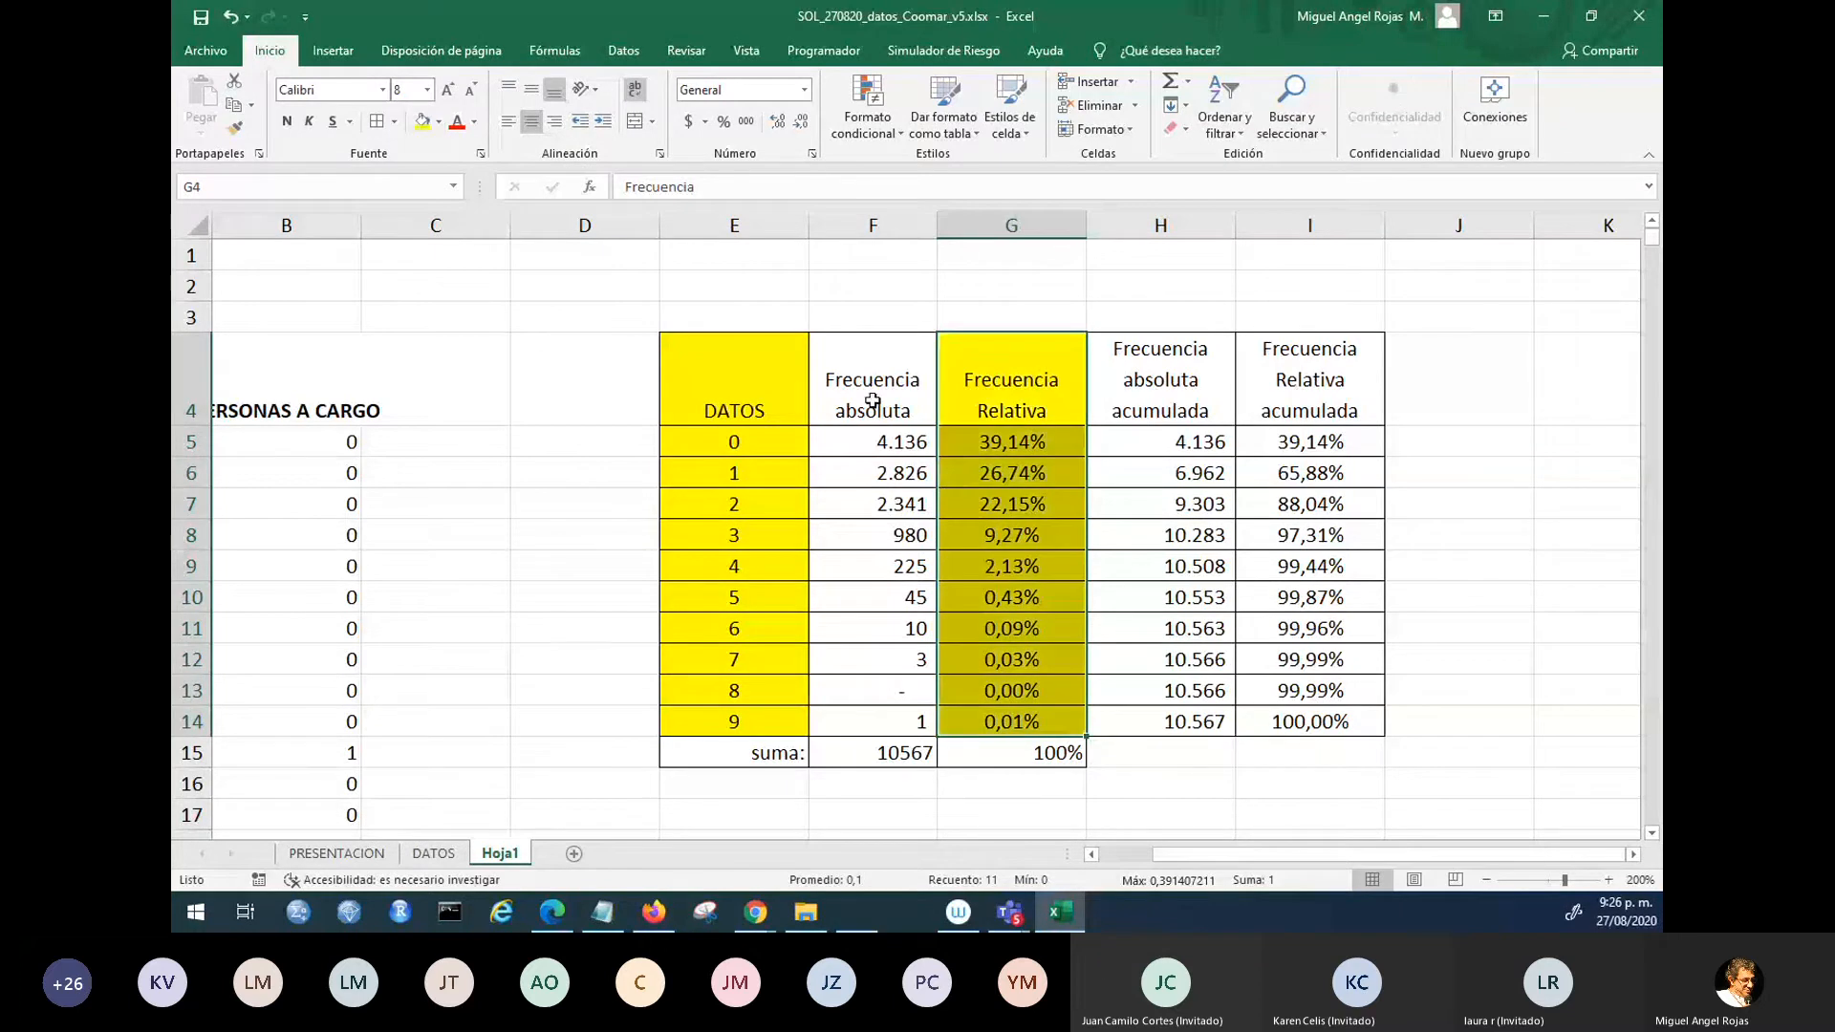
drag(858, 376, 913, 755)
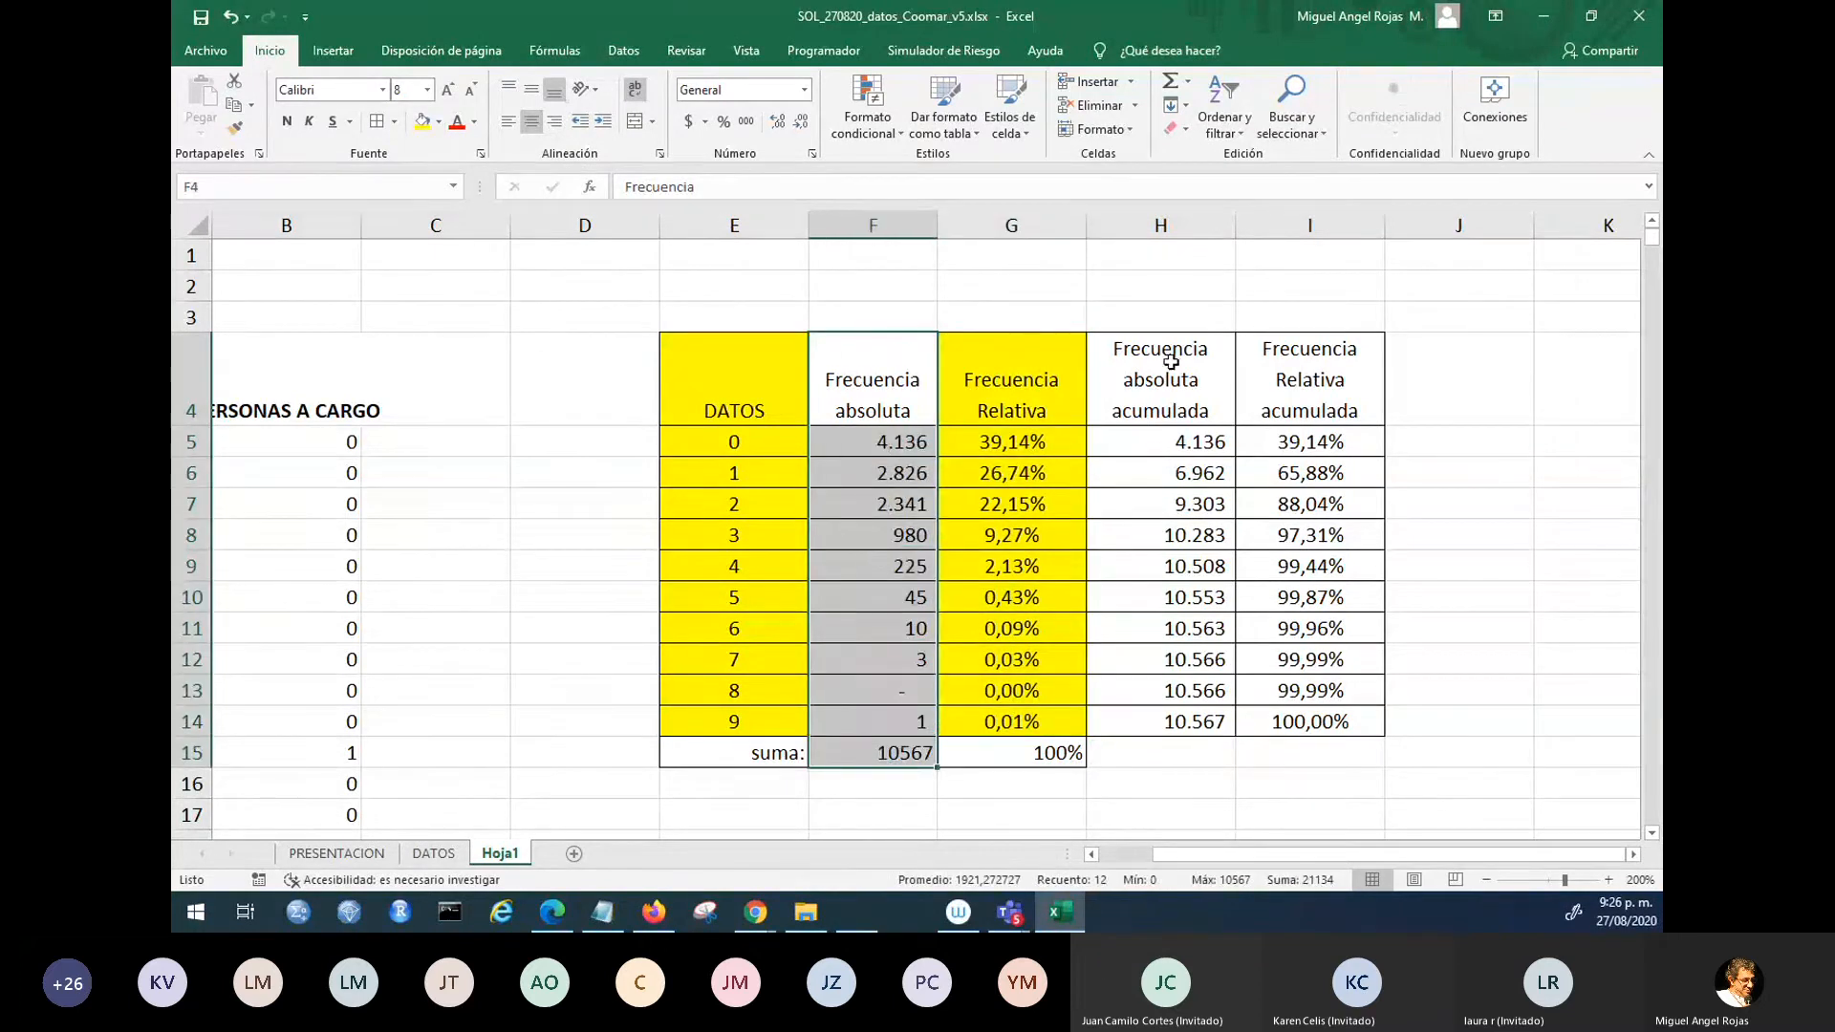
drag(1161, 363, 1168, 723)
drag(1302, 367, 1286, 715)
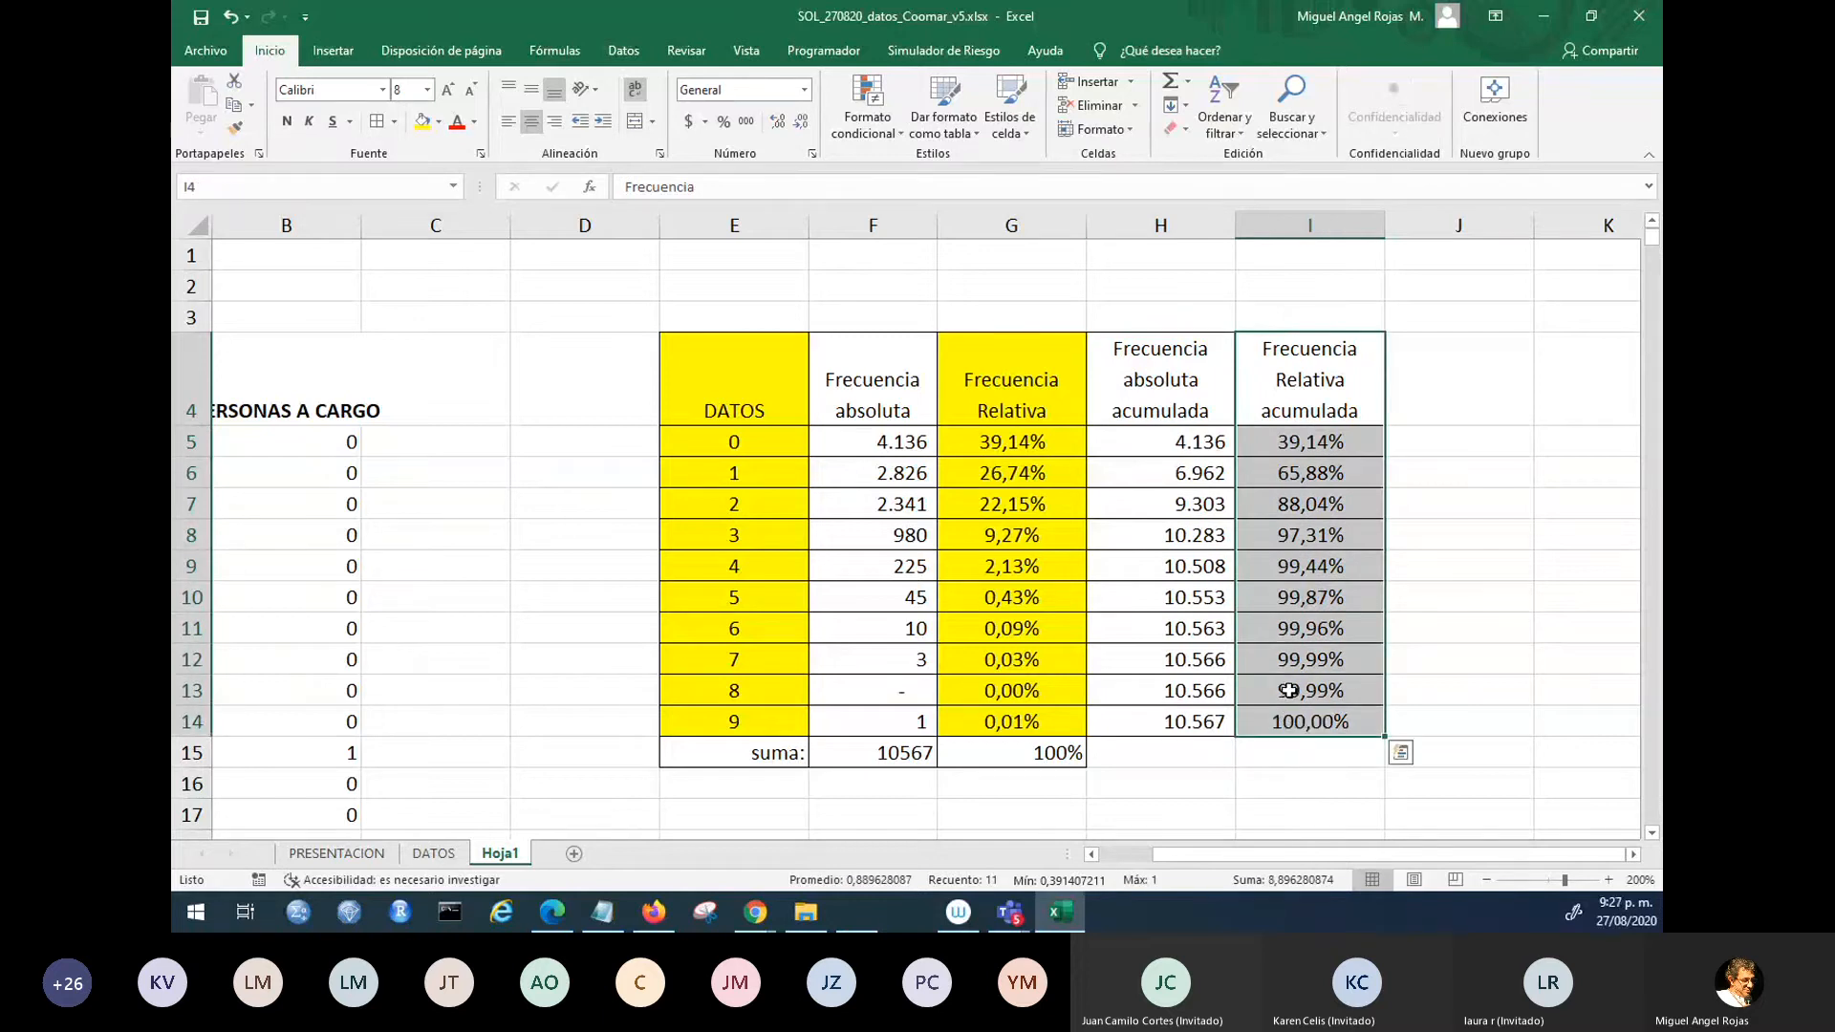
click(934, 315)
click(948, 364)
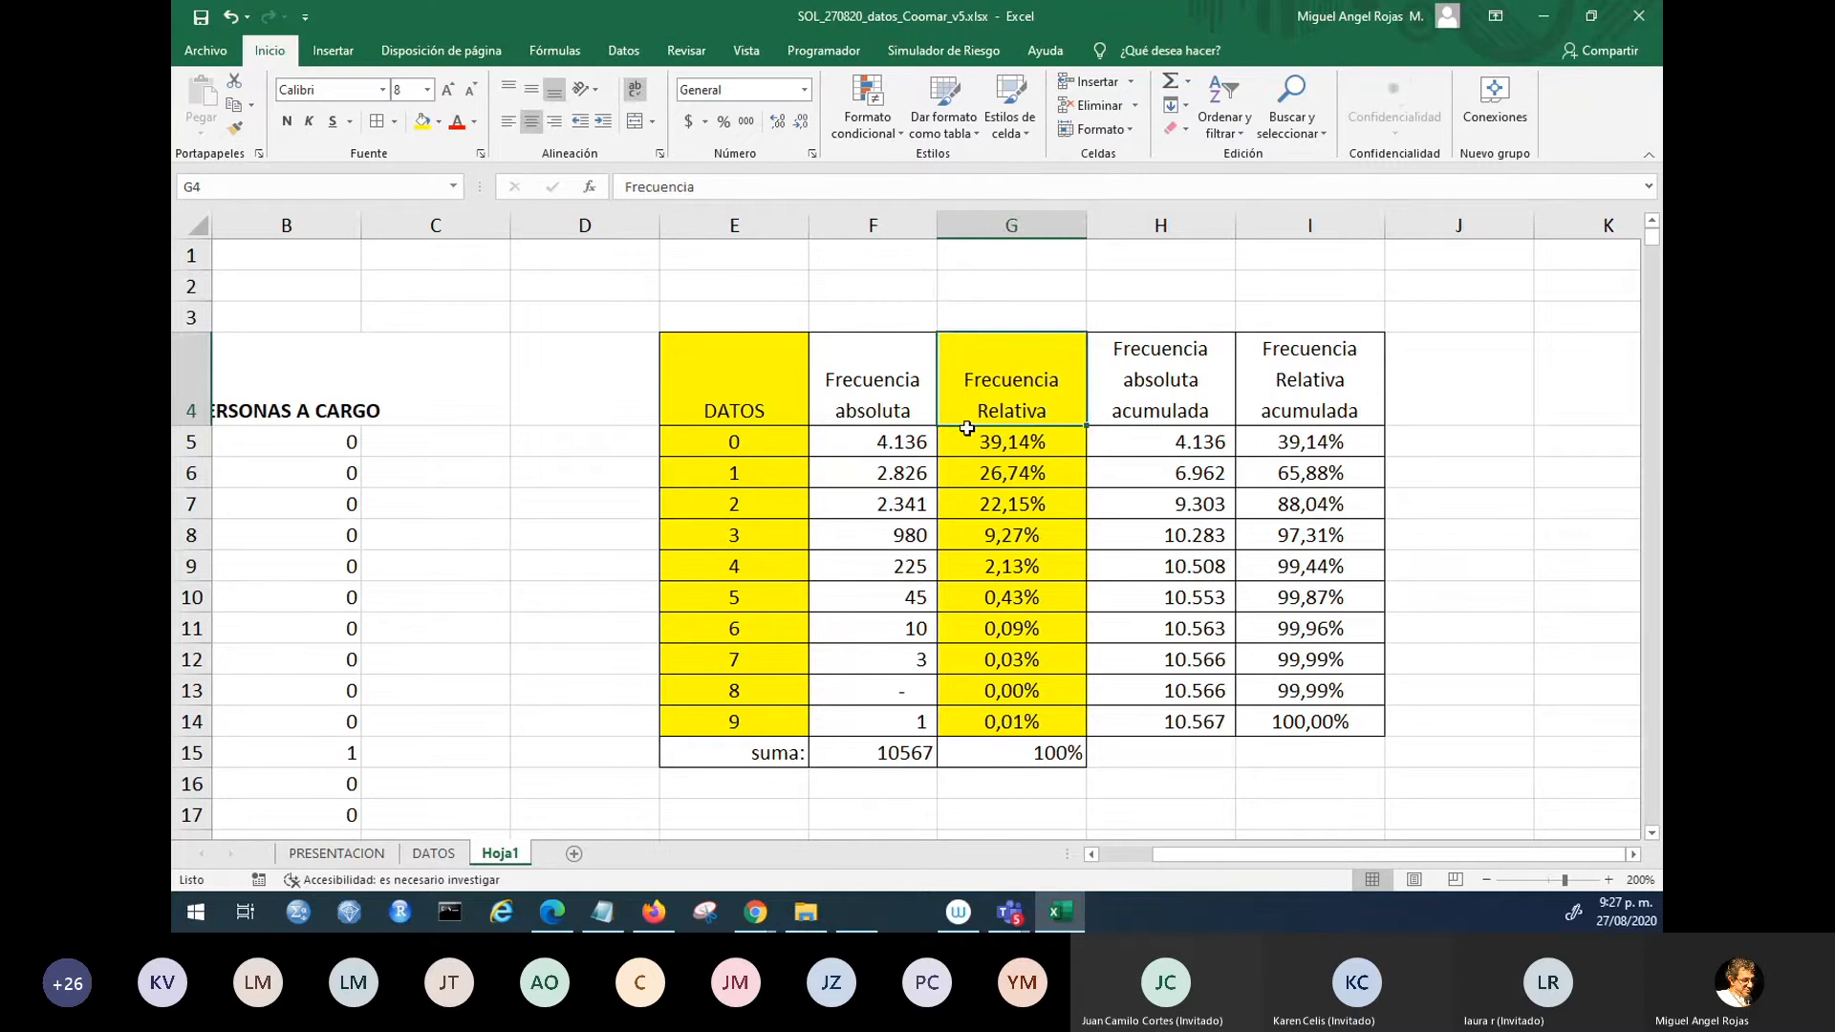
click(852, 260)
click(799, 290)
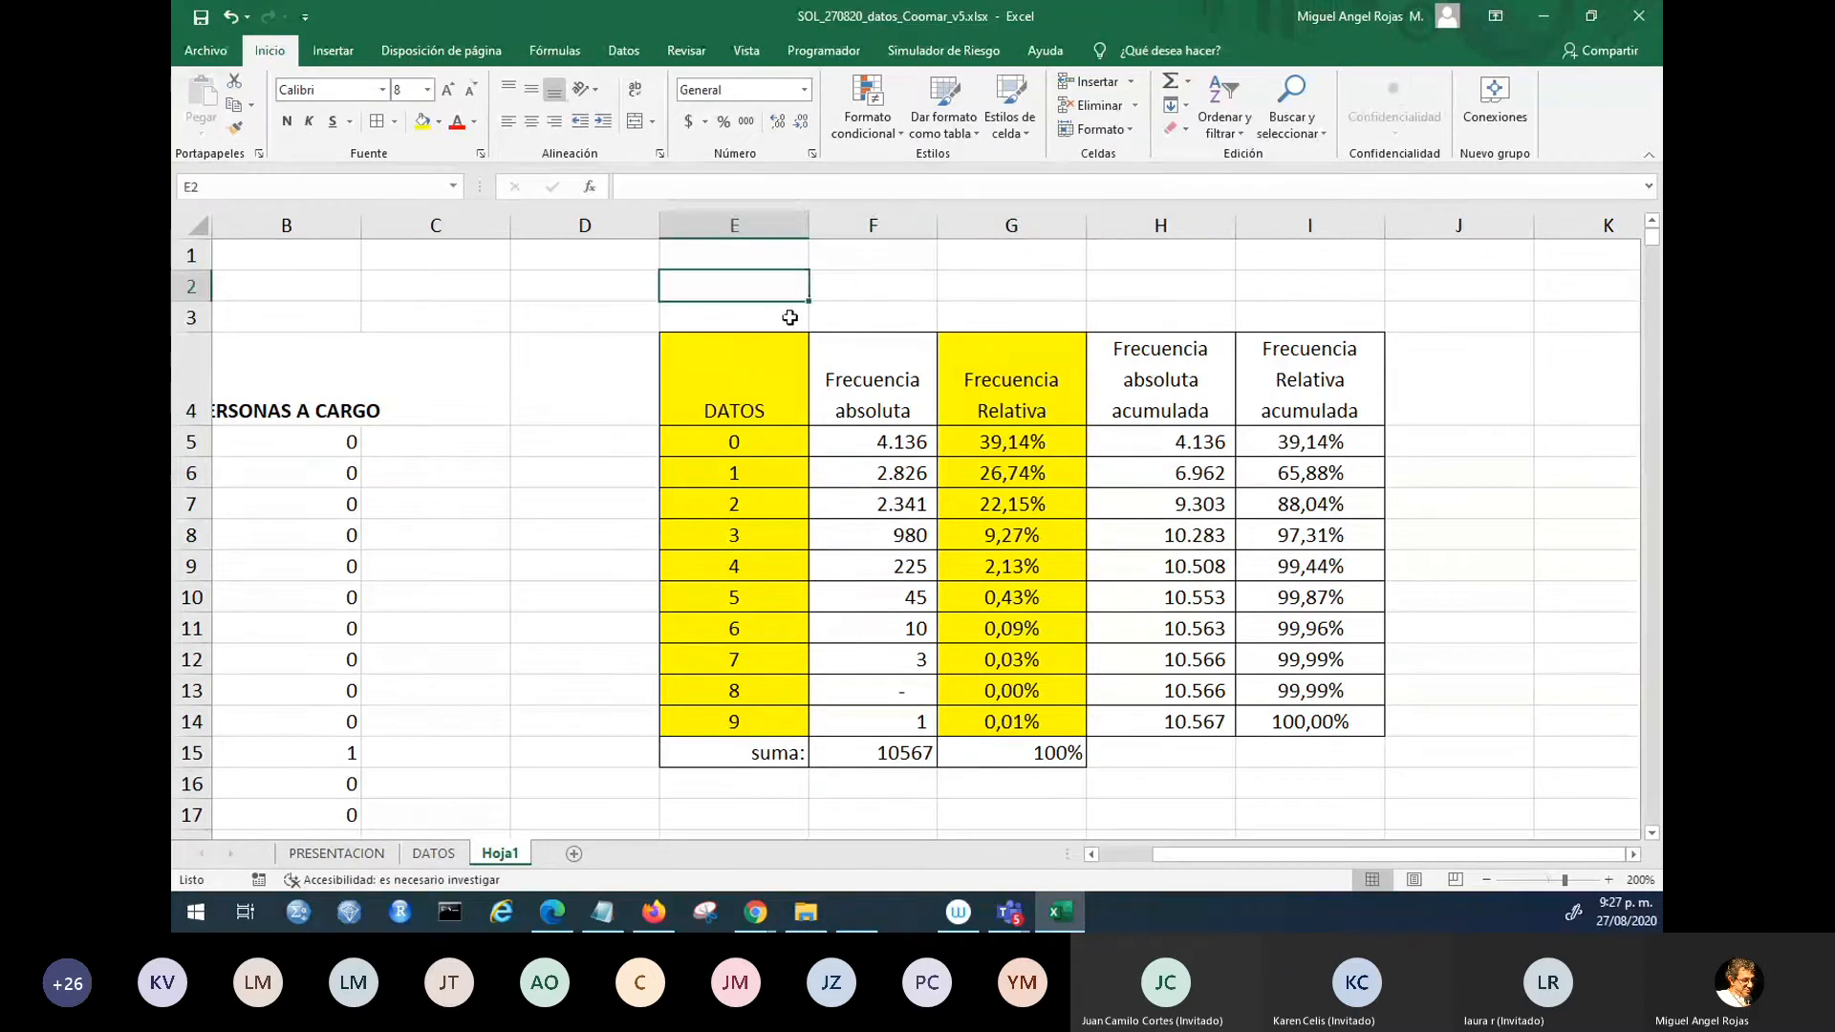
click(992, 297)
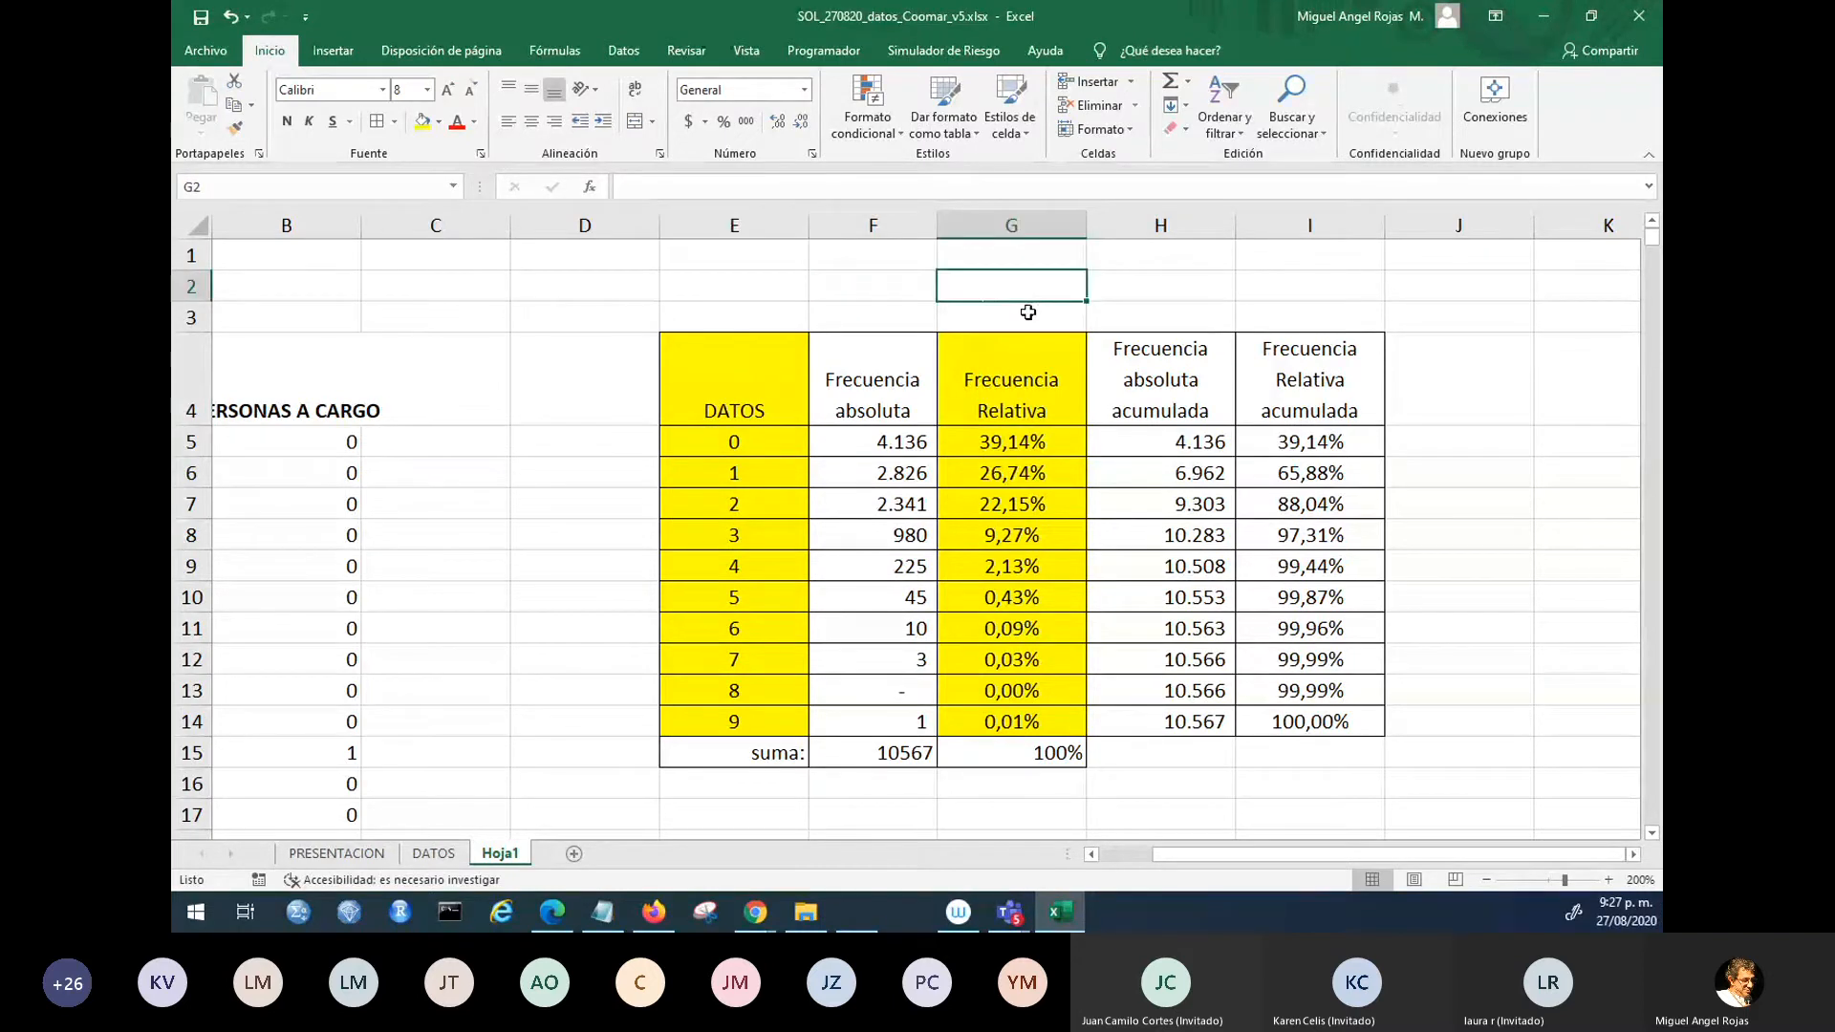
- Select the DATOS cells E4:E14 together with the Frecuencia Relativa cells G4:G14 as the chart's source data
click(772, 364)
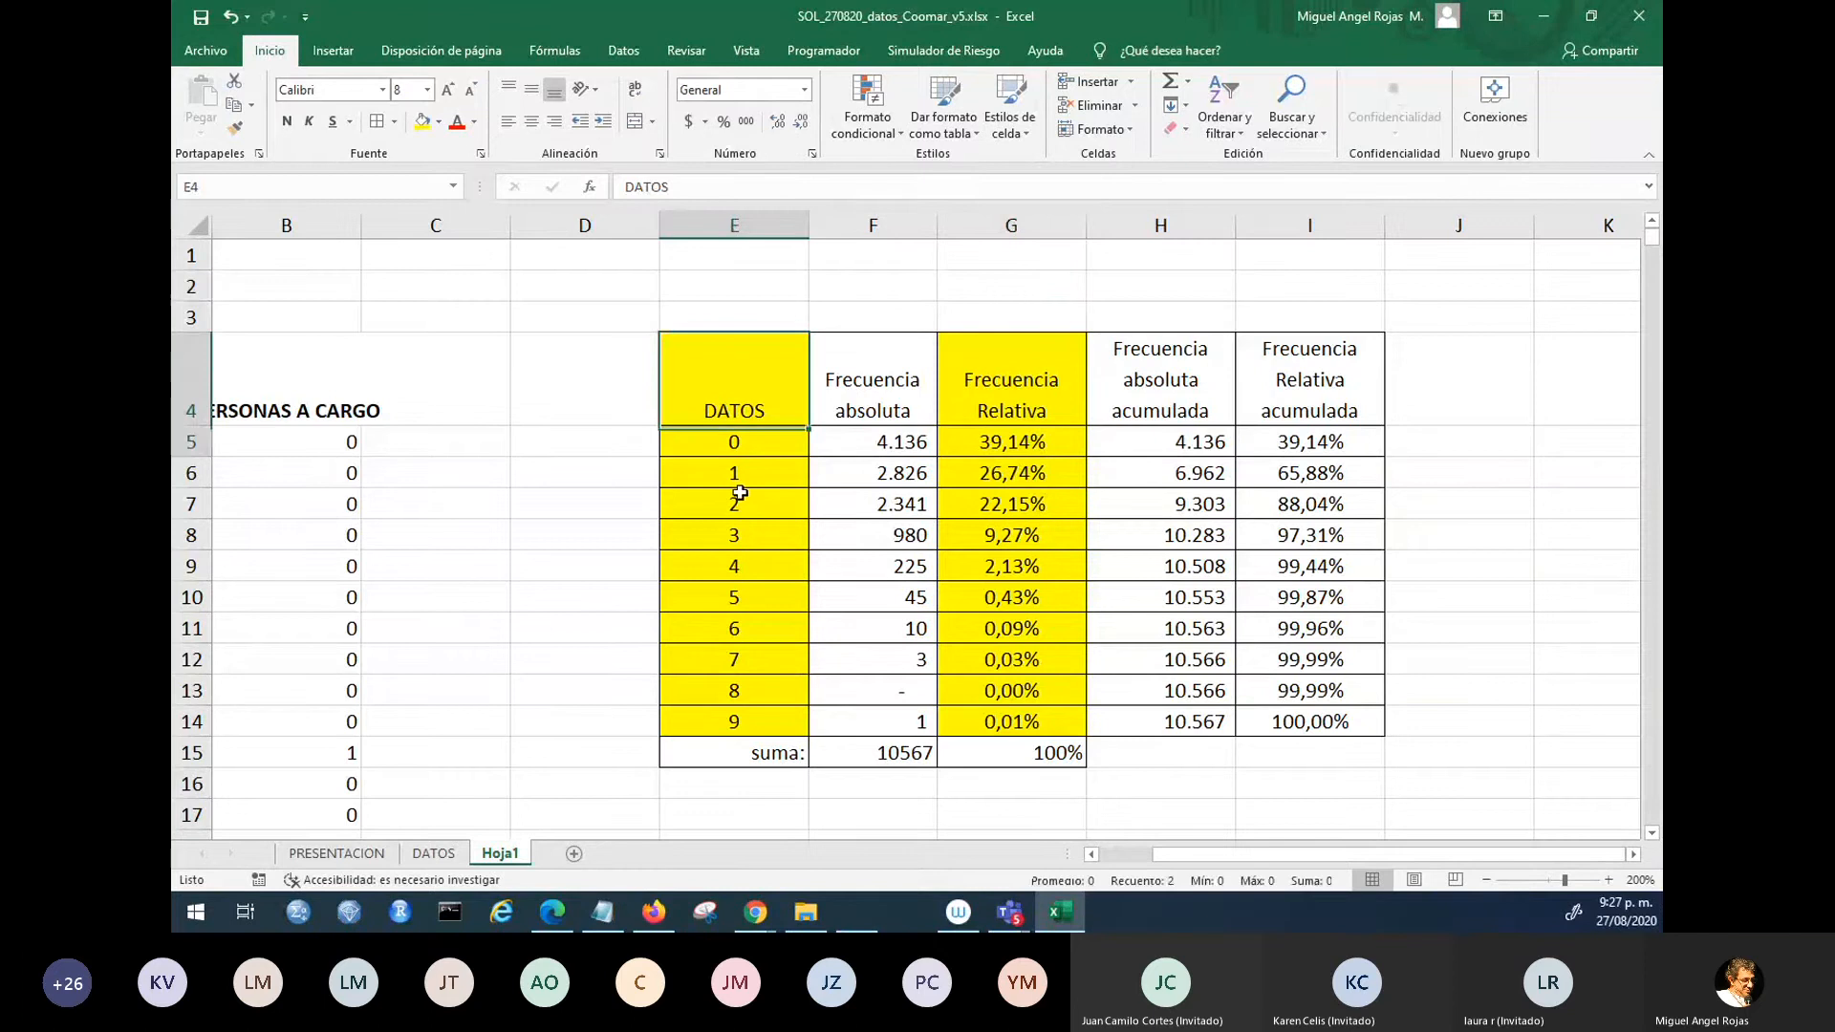
shift+click(755, 719)
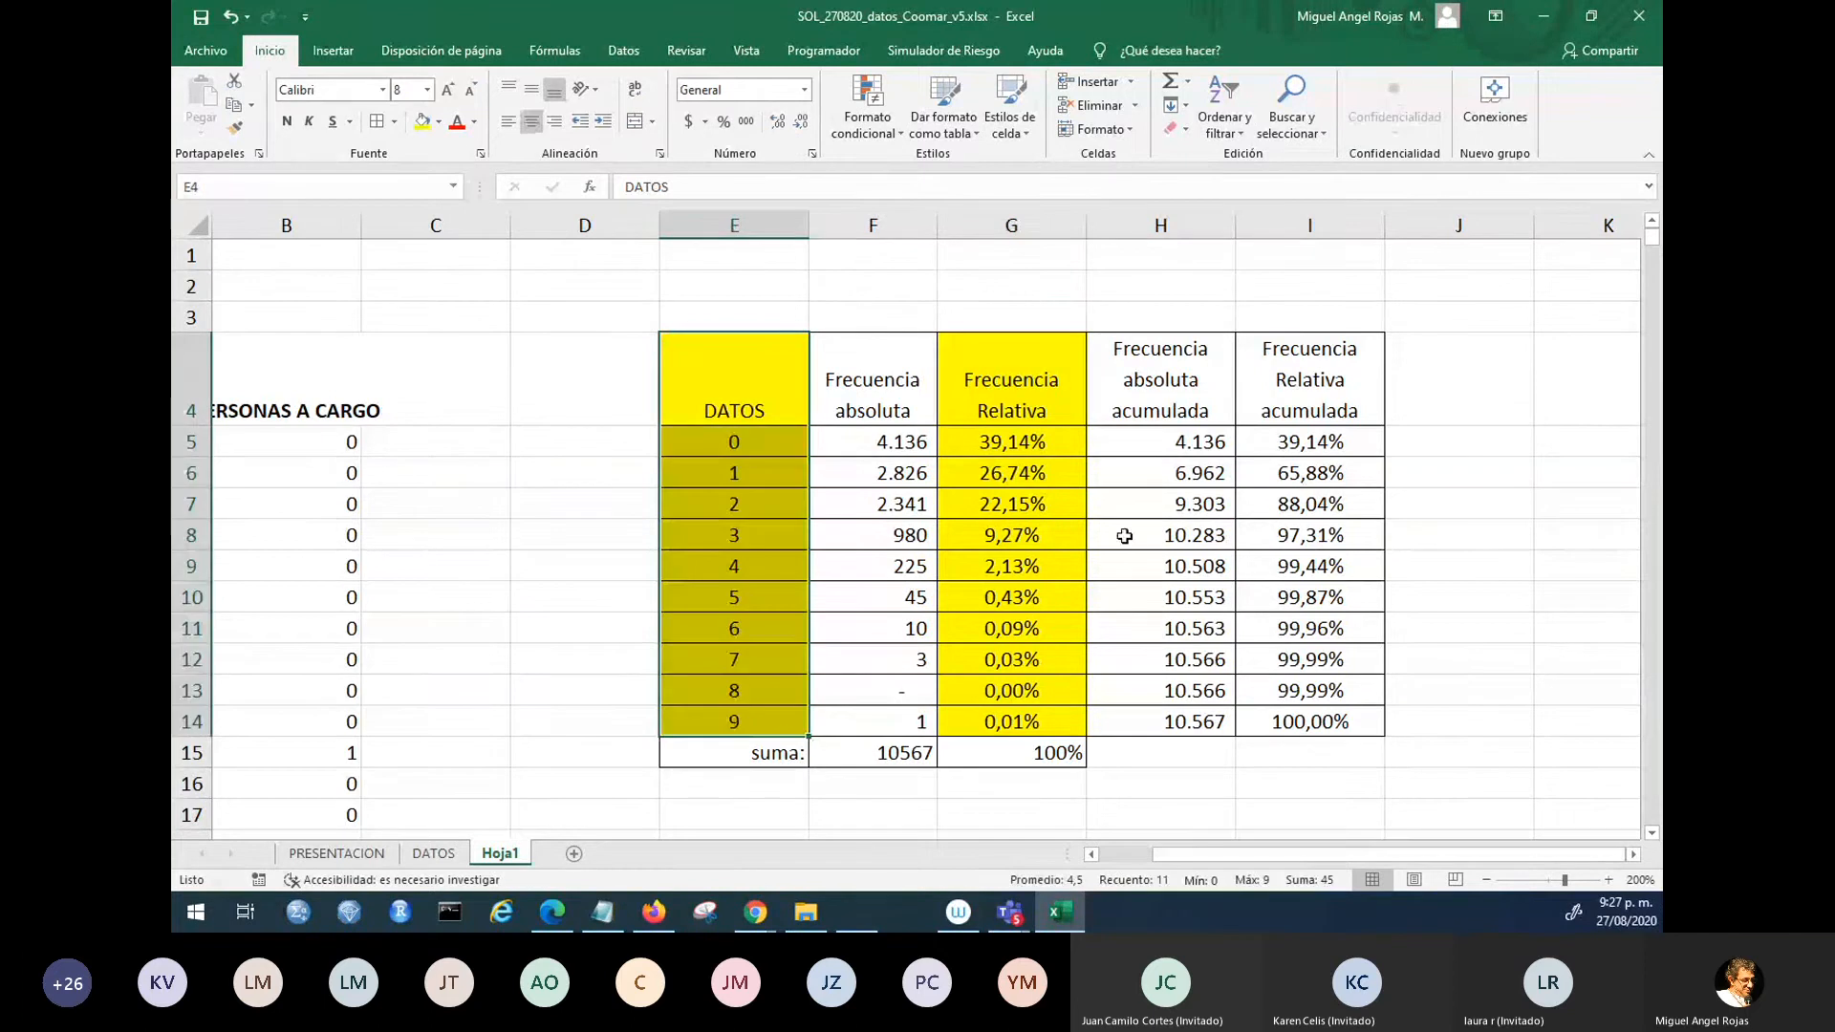
drag(688, 376, 685, 733)
drag(1015, 353, 984, 719)
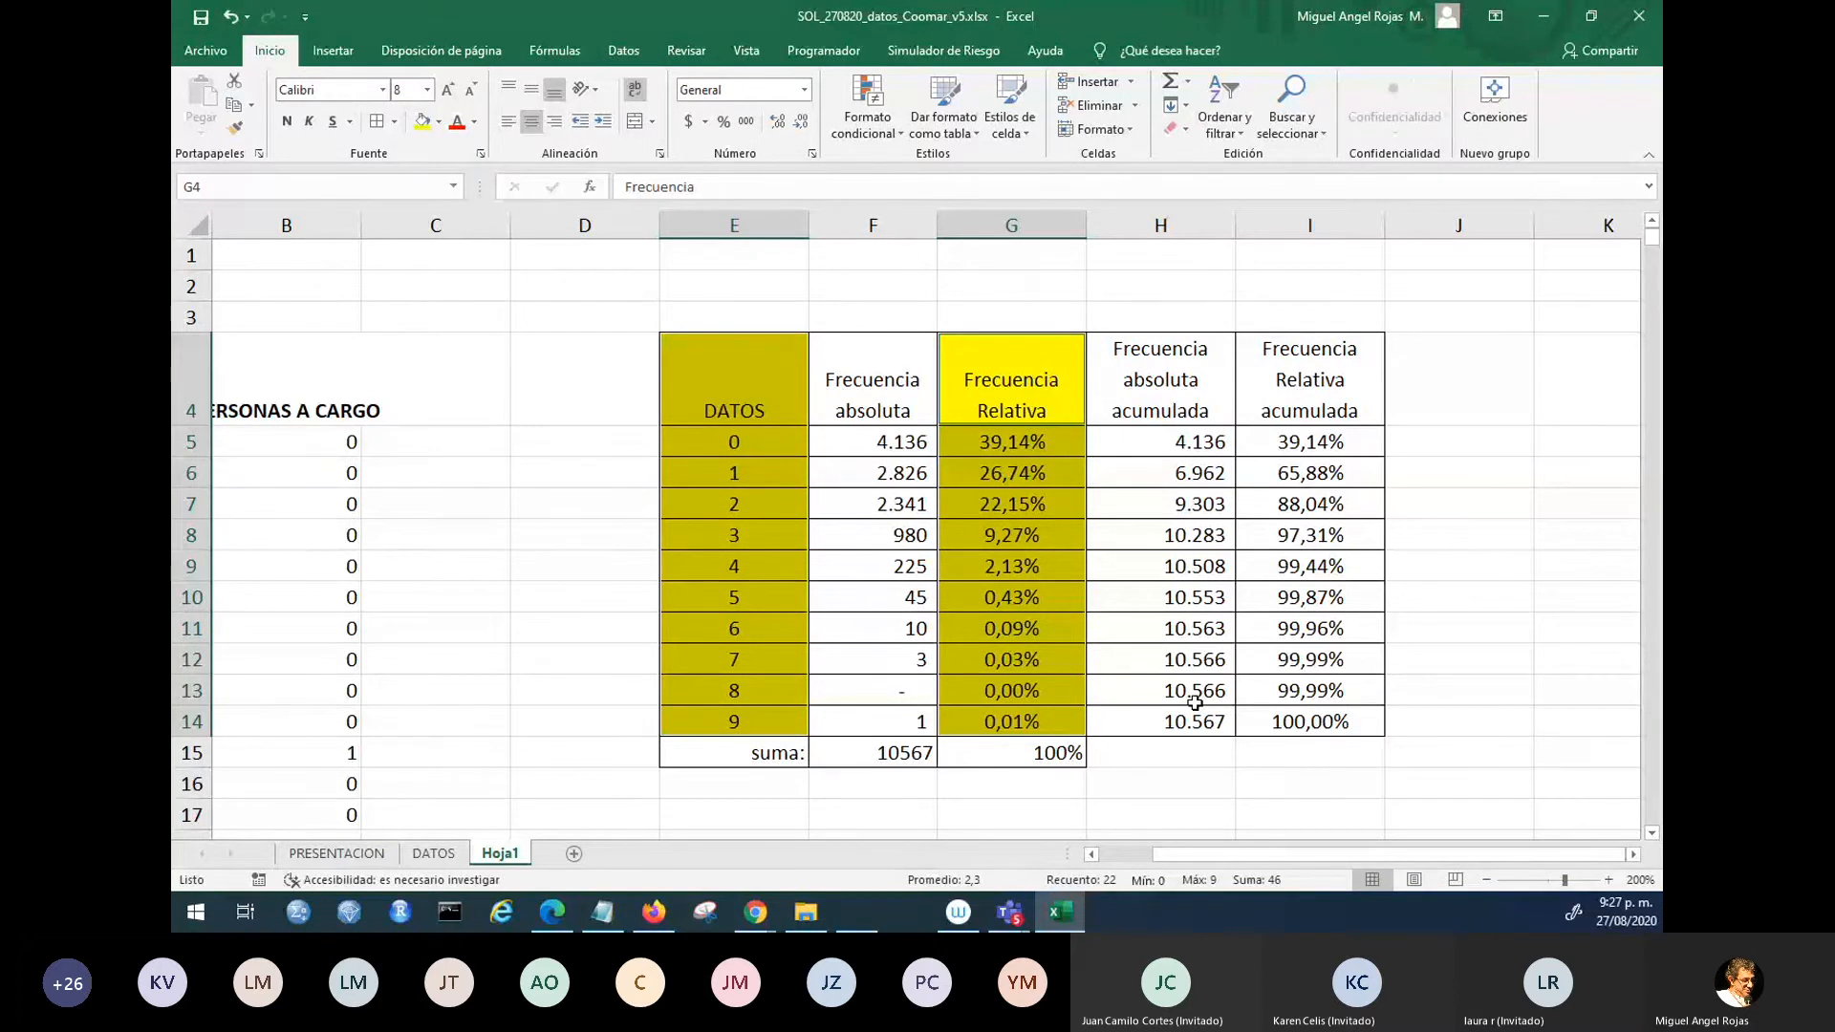
- Circle the scatter chart command and the first three scatter types with the screen pen, clearing the markings each time
click(332, 51)
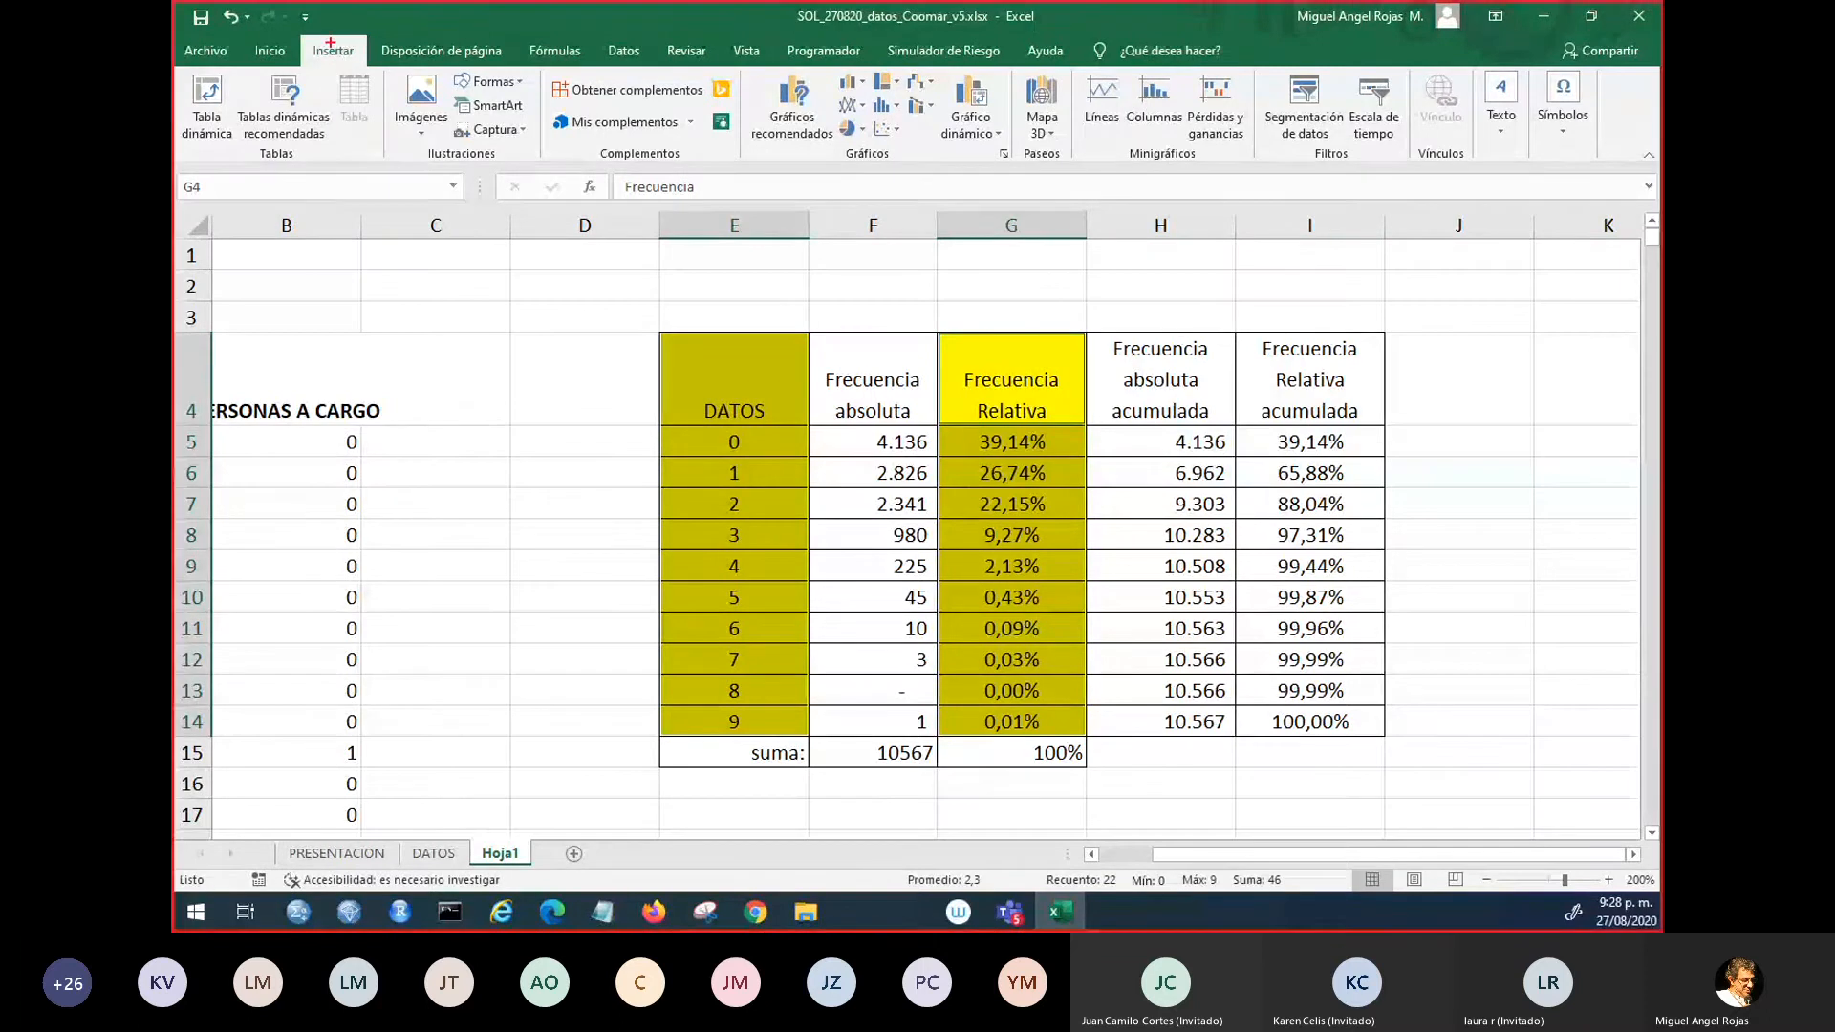
mouse_move(913, 167)
mouse_down()
mouse_move(912, 134)
mouse_move(872, 107)
mouse_move(845, 148)
mouse_move(915, 159)
mouse_move(837, 165)
mouse_move(893, 170)
mouse_move(909, 122)
mouse_move(836, 113)
mouse_move(827, 148)
mouse_move(860, 180)
mouse_move(894, 177)
mouse_move(917, 118)
mouse_up()
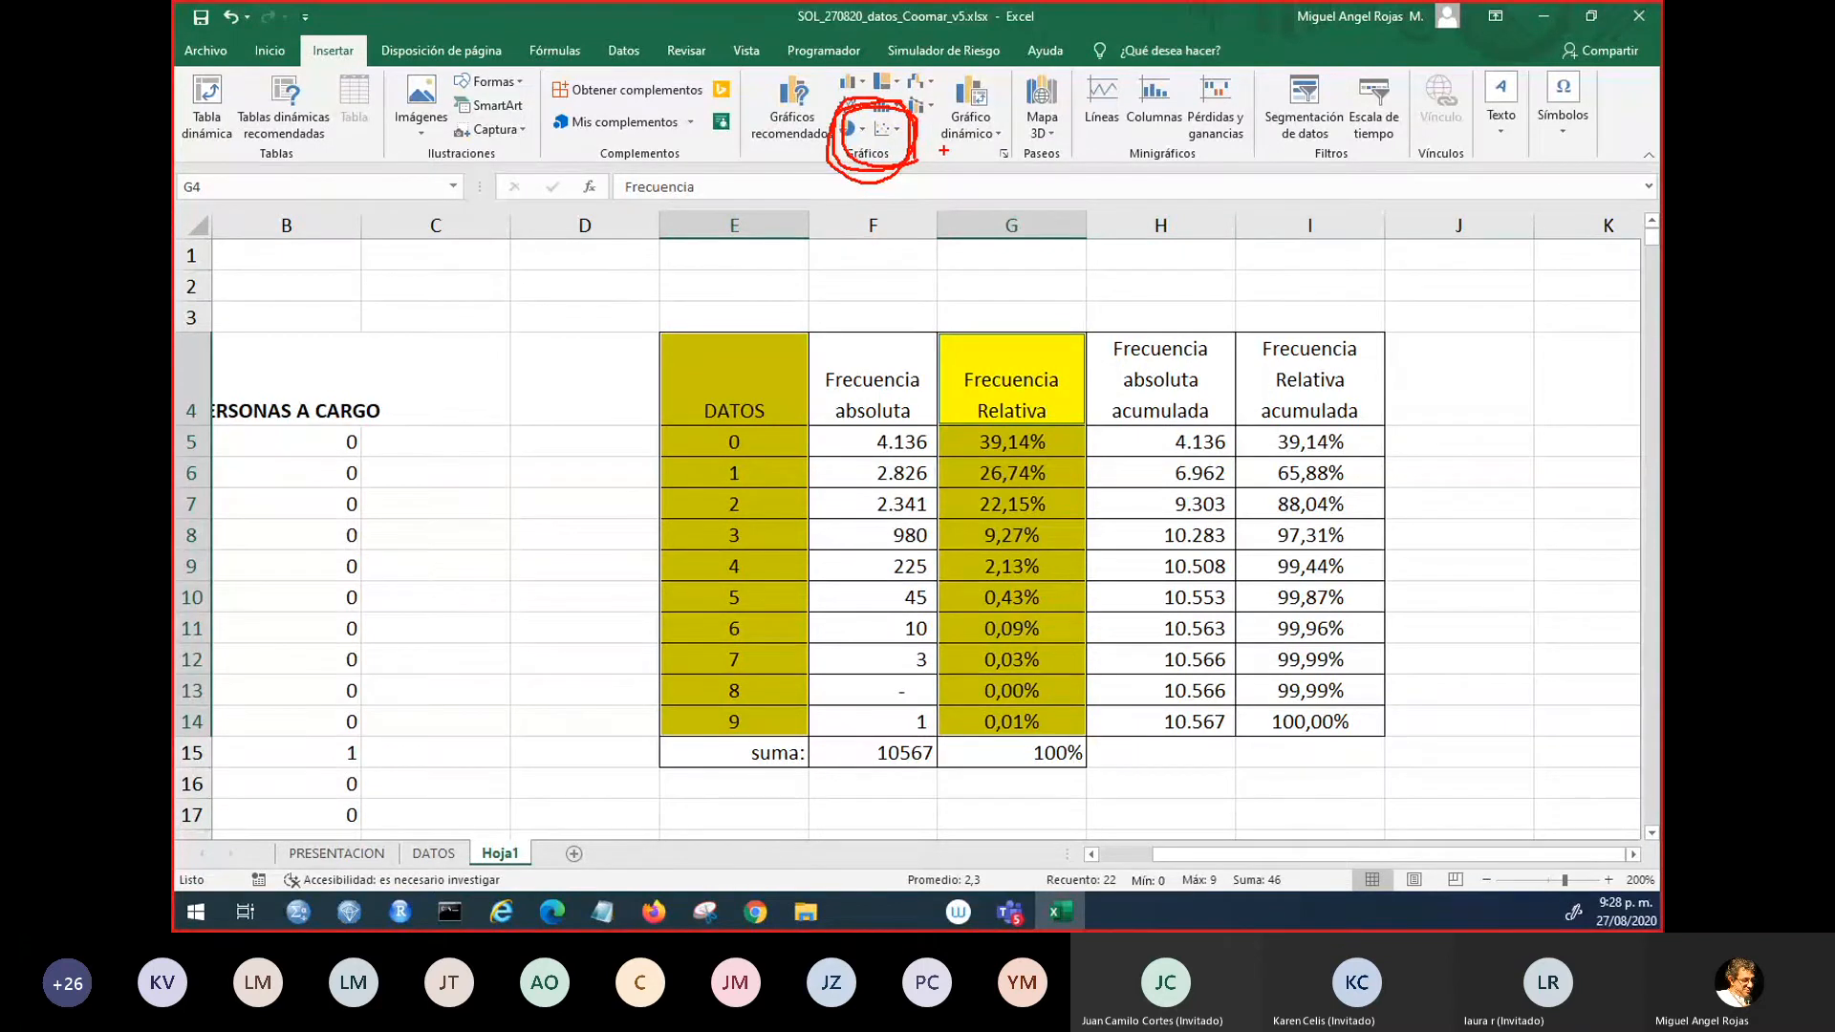
key(Escape)
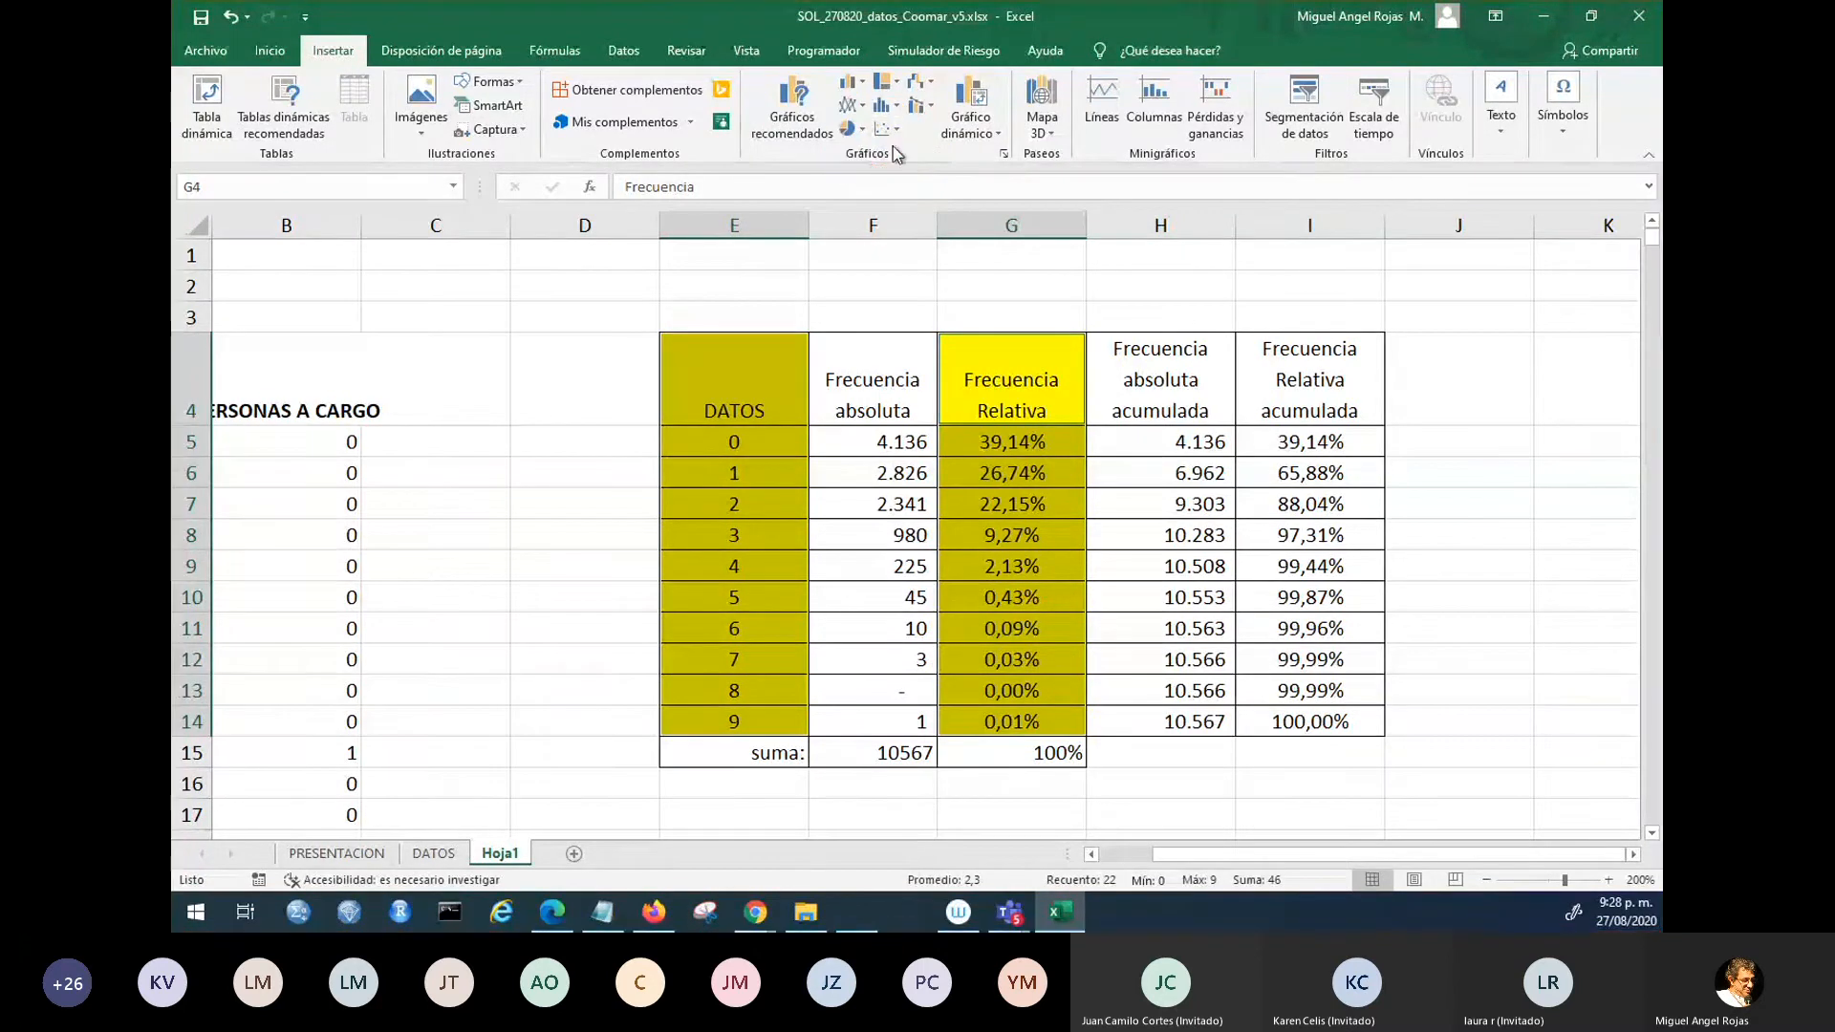
click(883, 128)
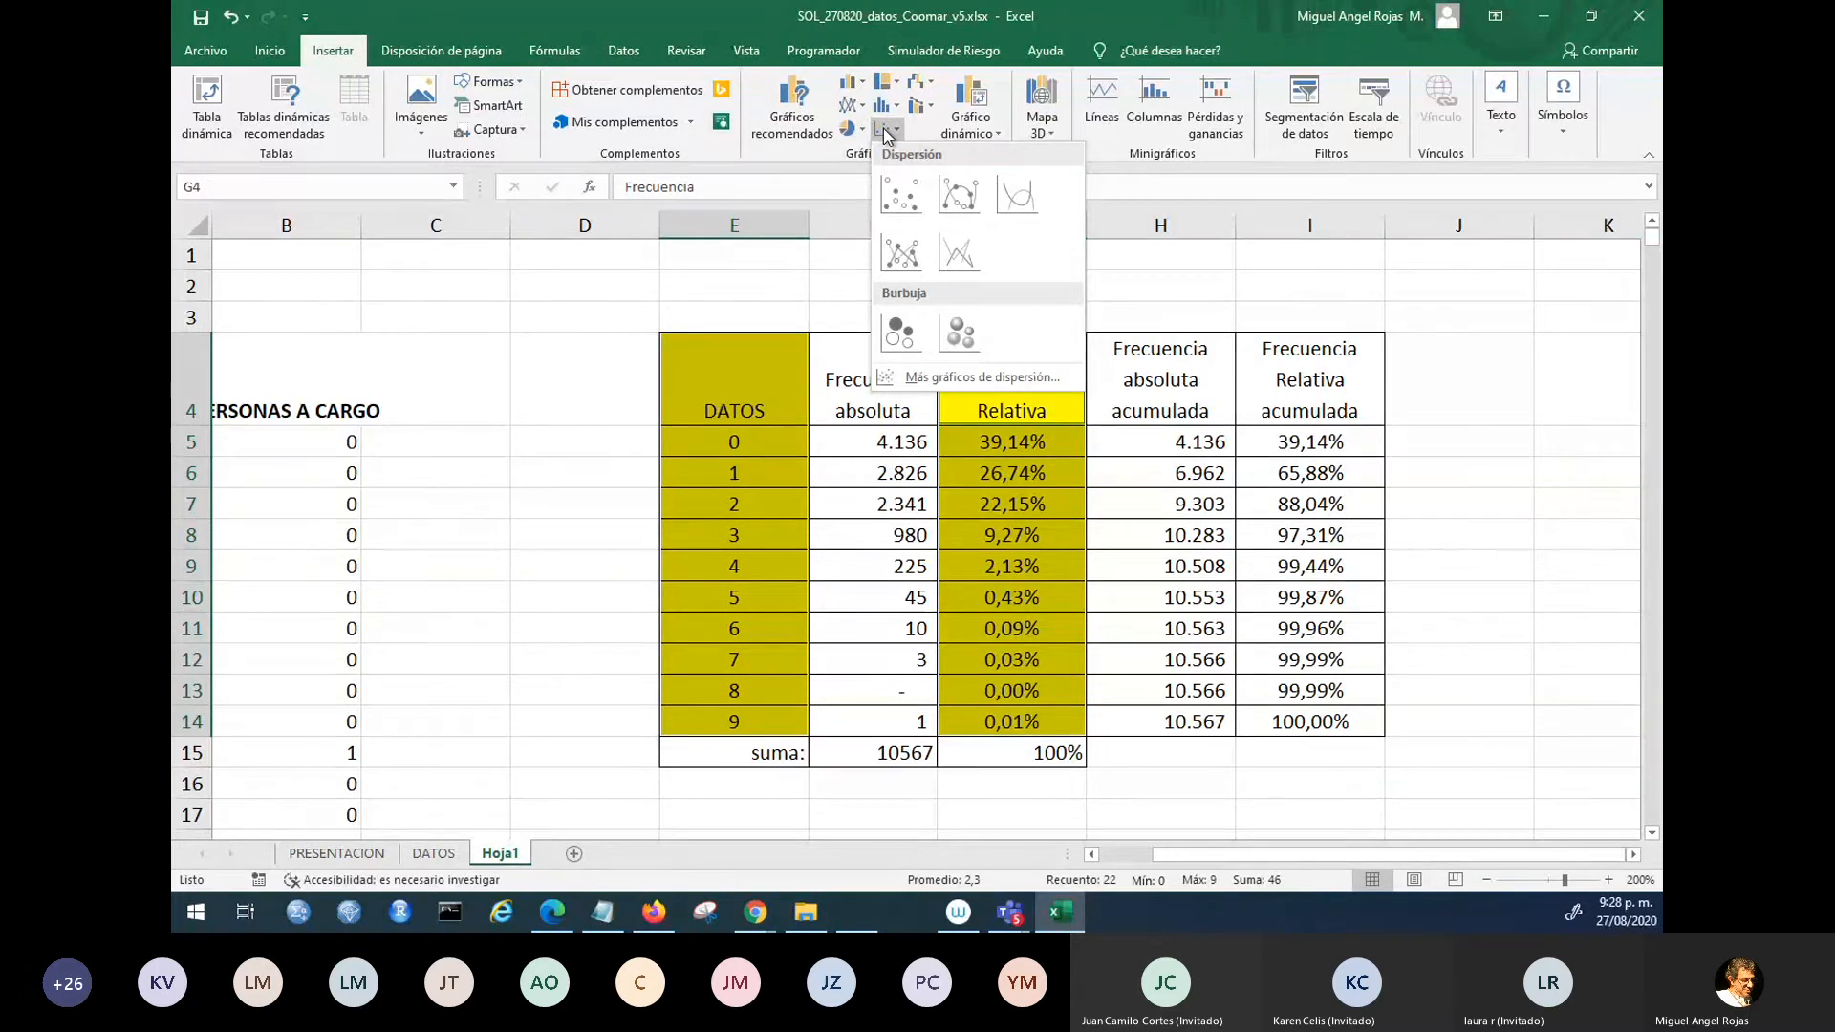
key(ctrl+2)
mouse_move(946, 176)
mouse_down()
mouse_move(891, 175)
mouse_move(868, 210)
mouse_move(942, 189)
mouse_move(961, 229)
mouse_move(998, 182)
mouse_move(977, 210)
mouse_move(1042, 202)
mouse_move(1011, 179)
mouse_up()
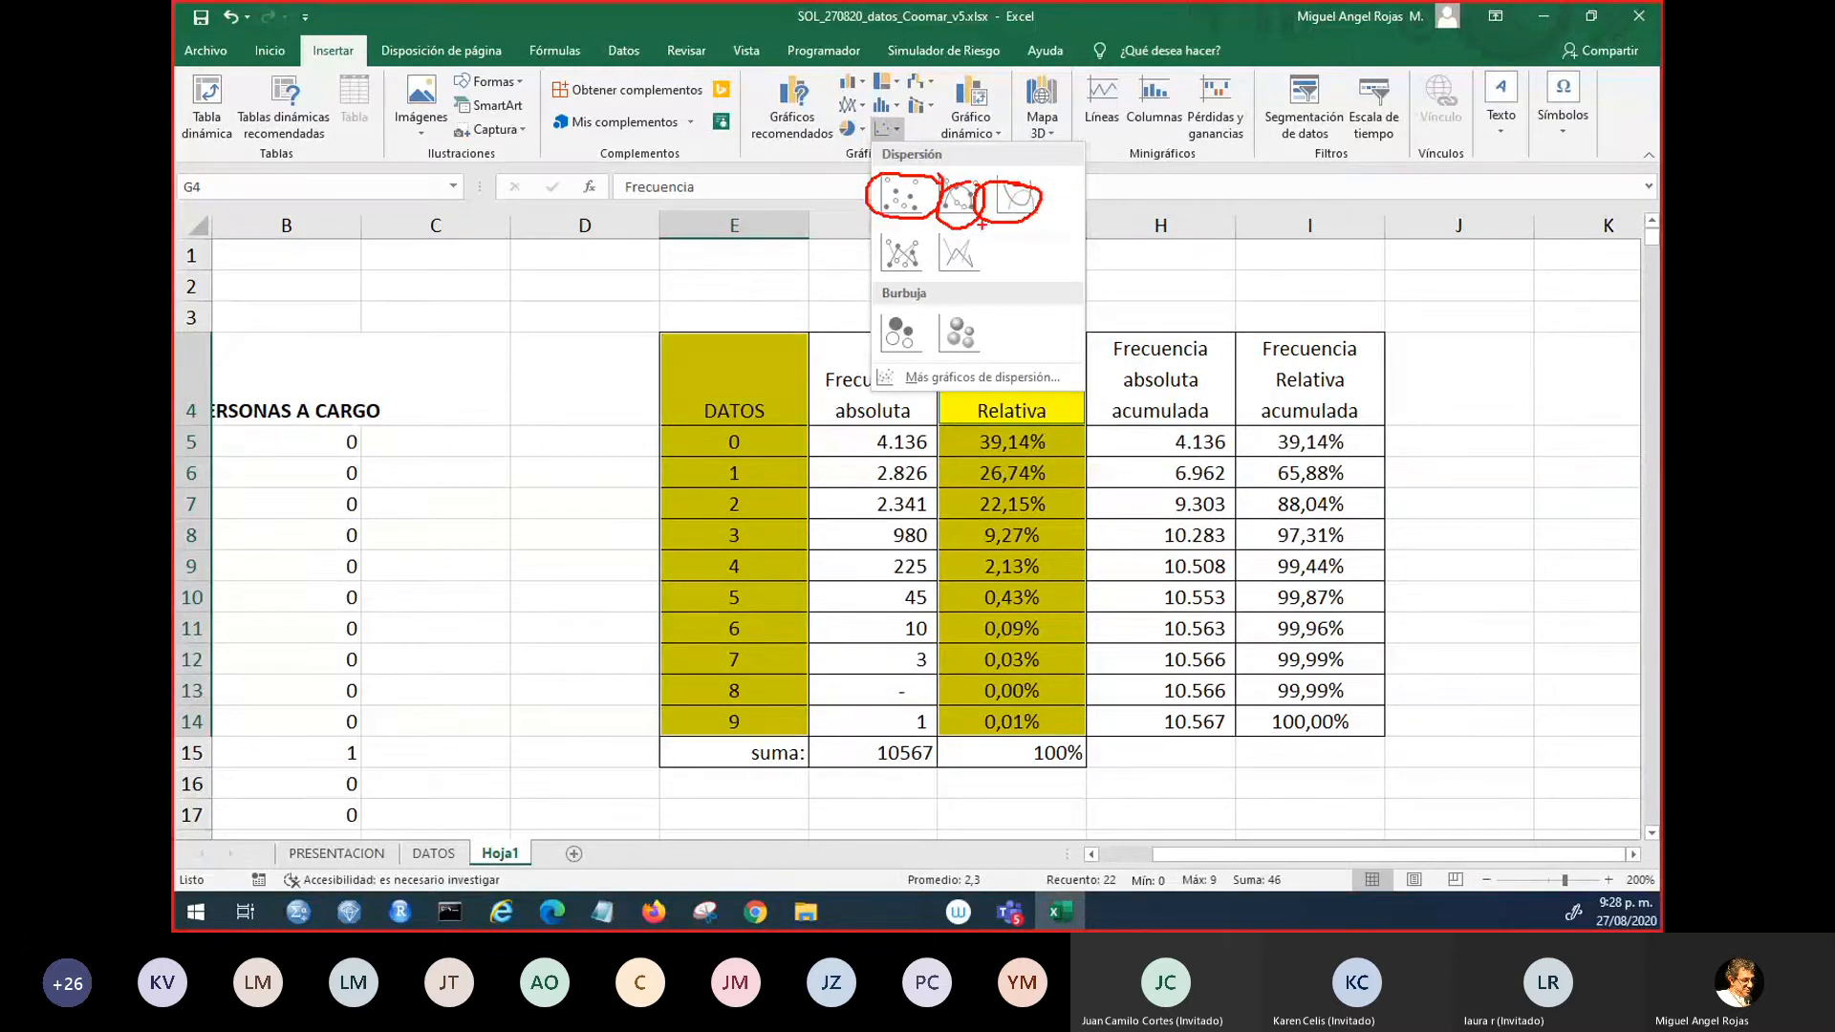
key(Escape)
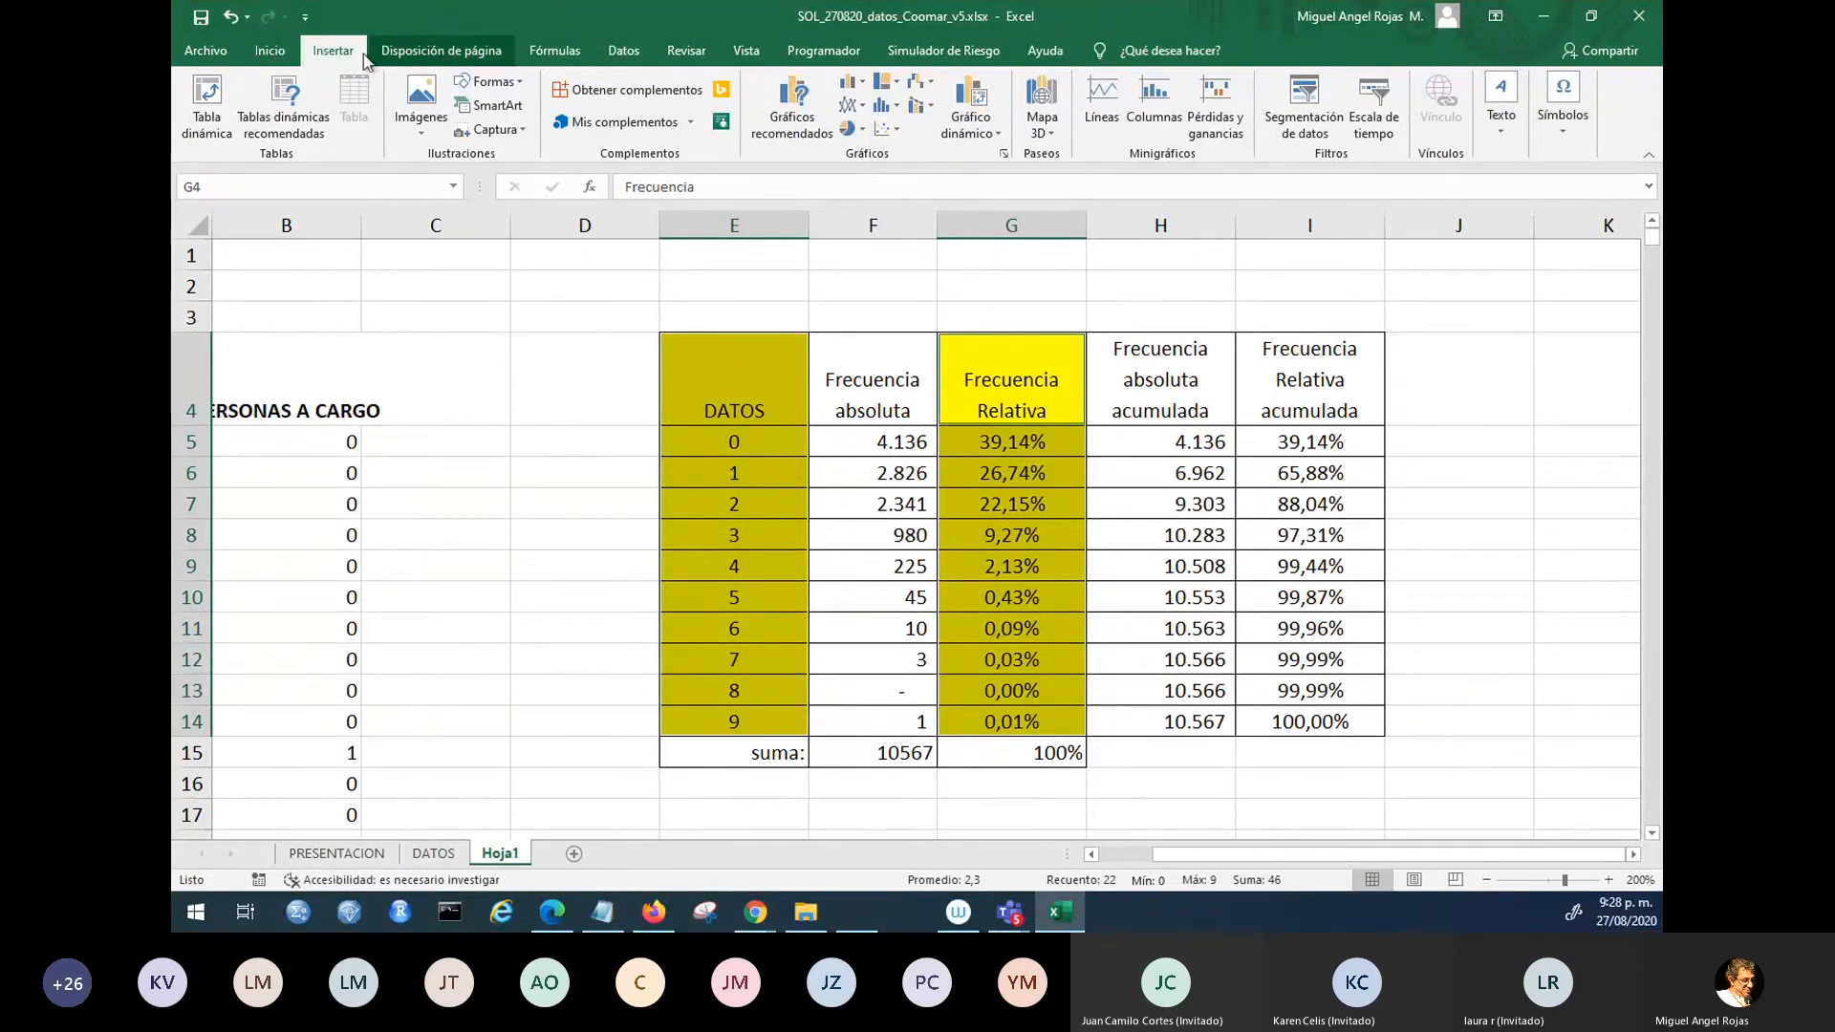
- Insert a markers-only scatter chart from the selected columns, reduce its size and place it beside the frequency table
click(886, 128)
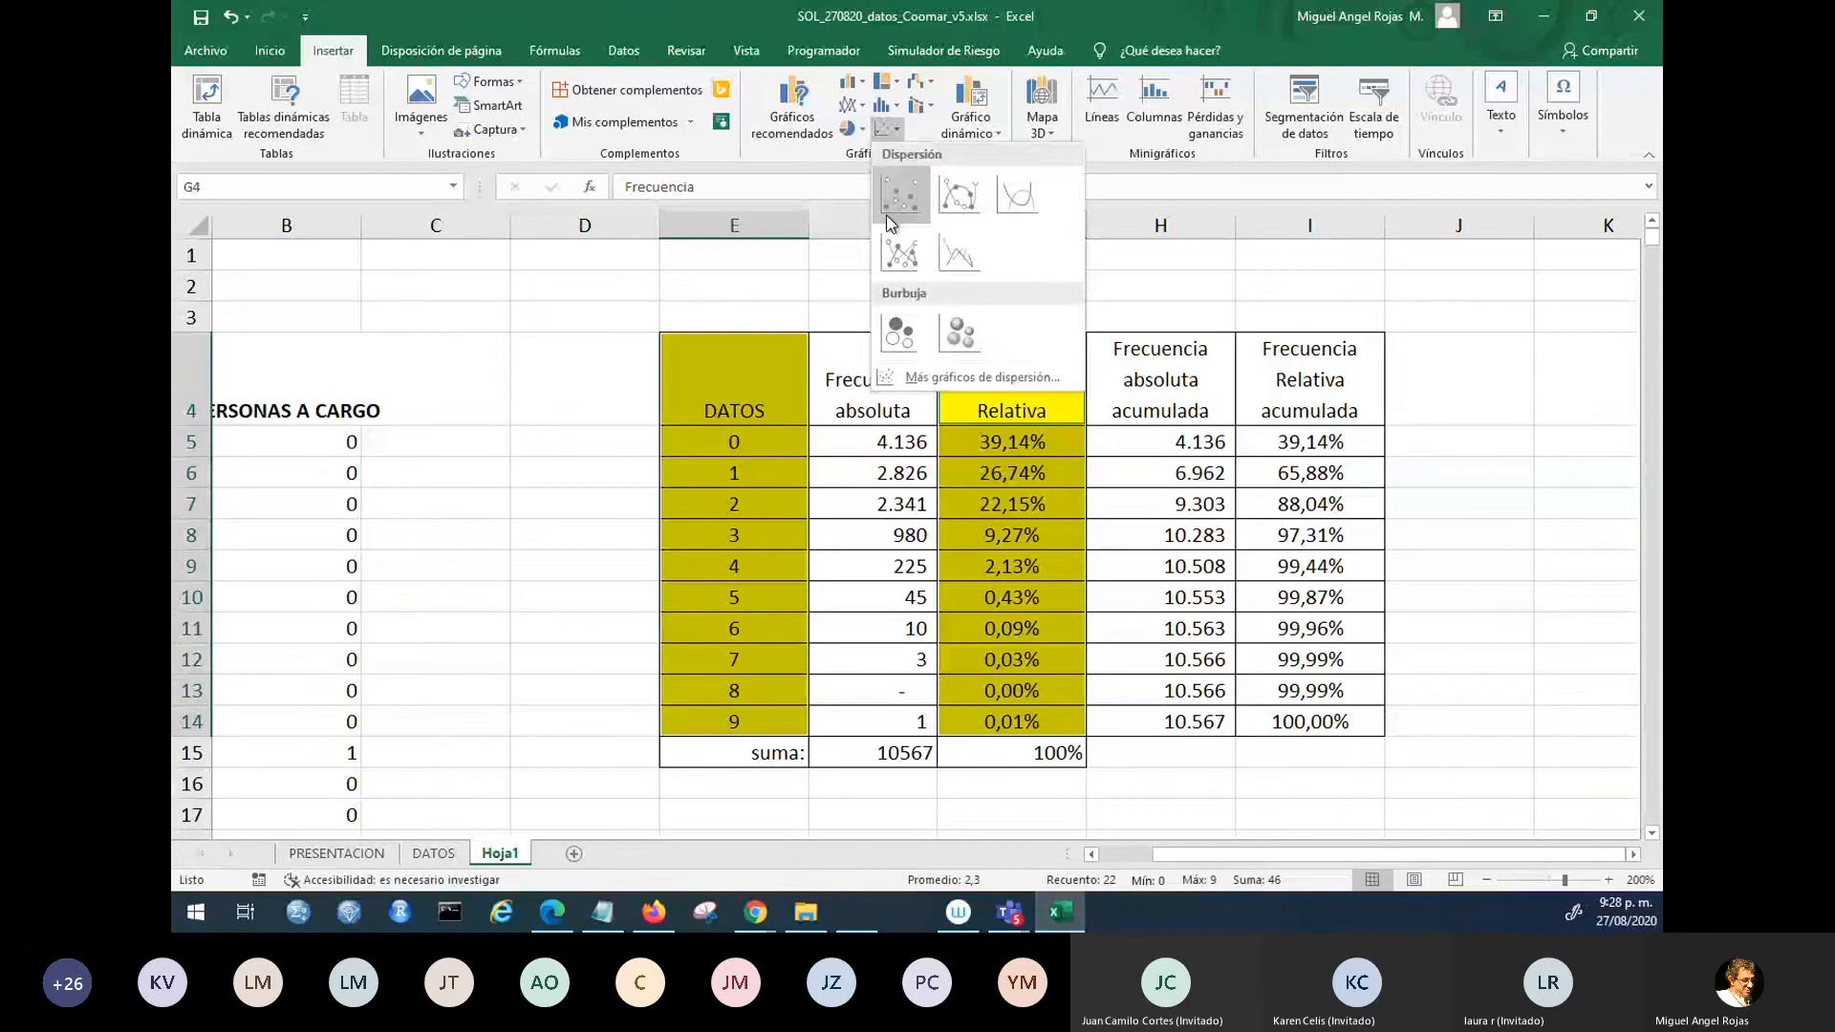
click(897, 194)
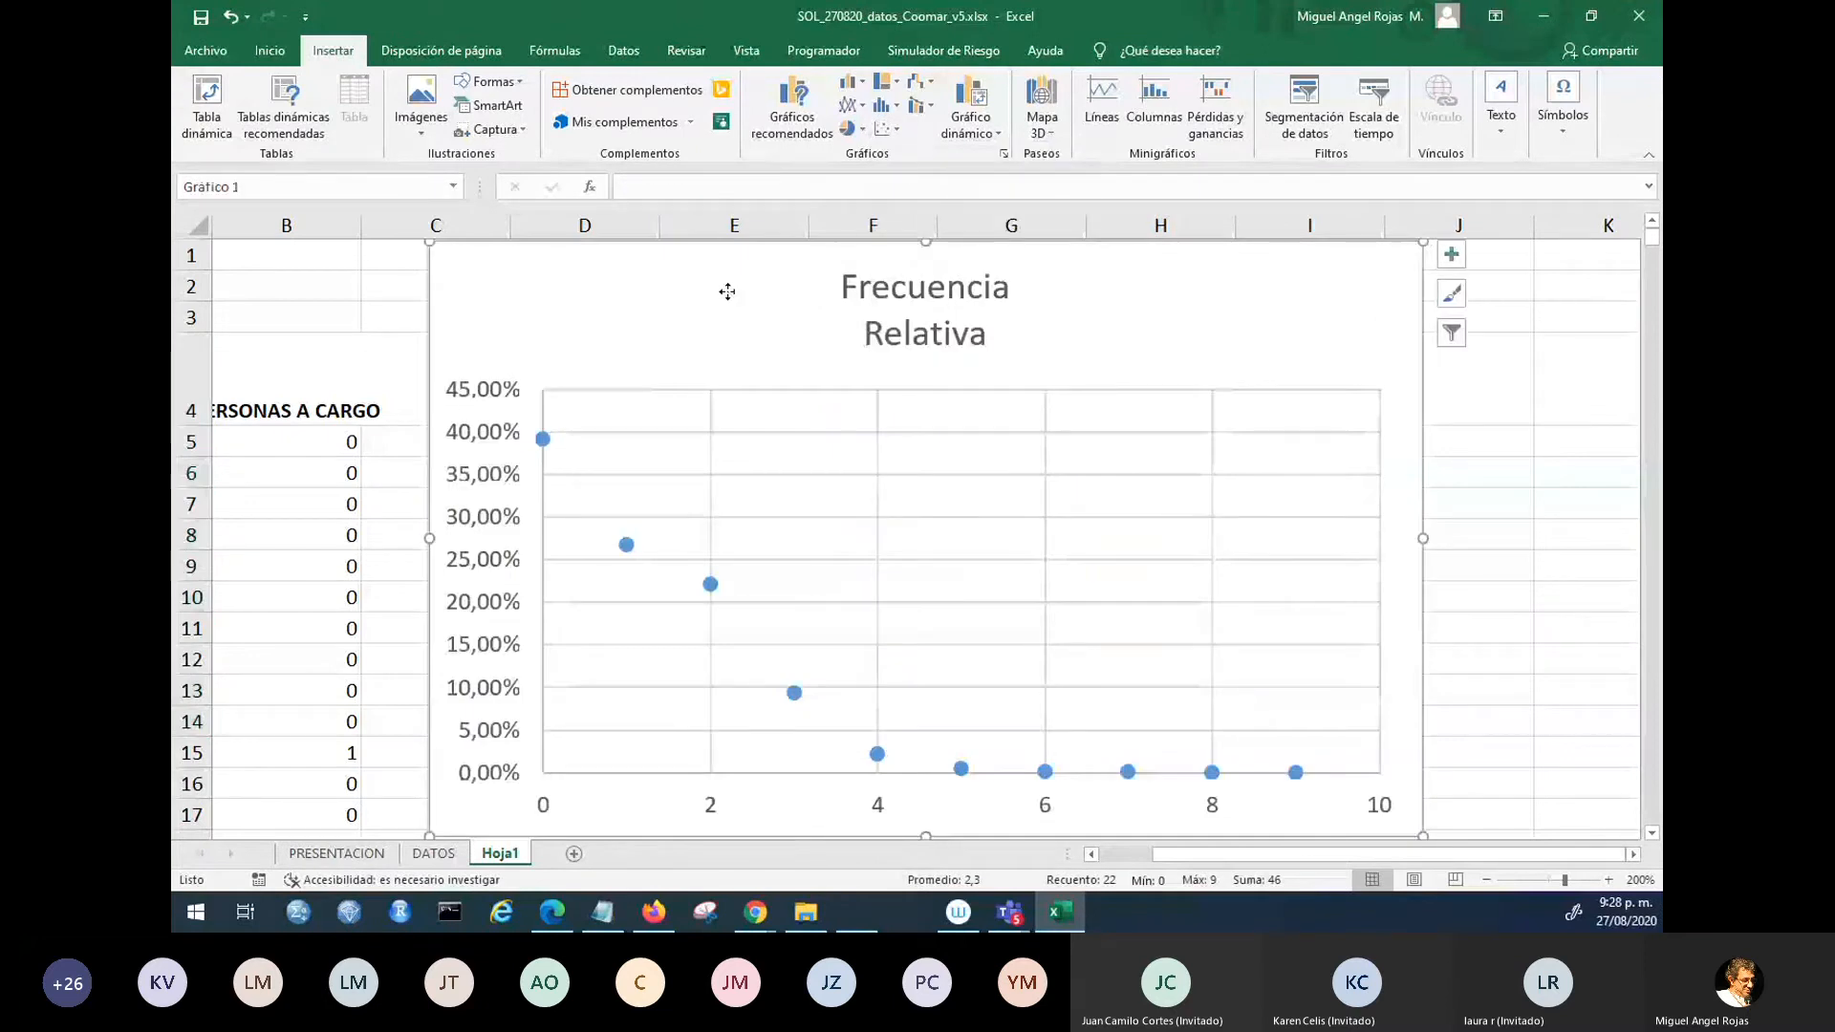
drag(728, 291, 806, 337)
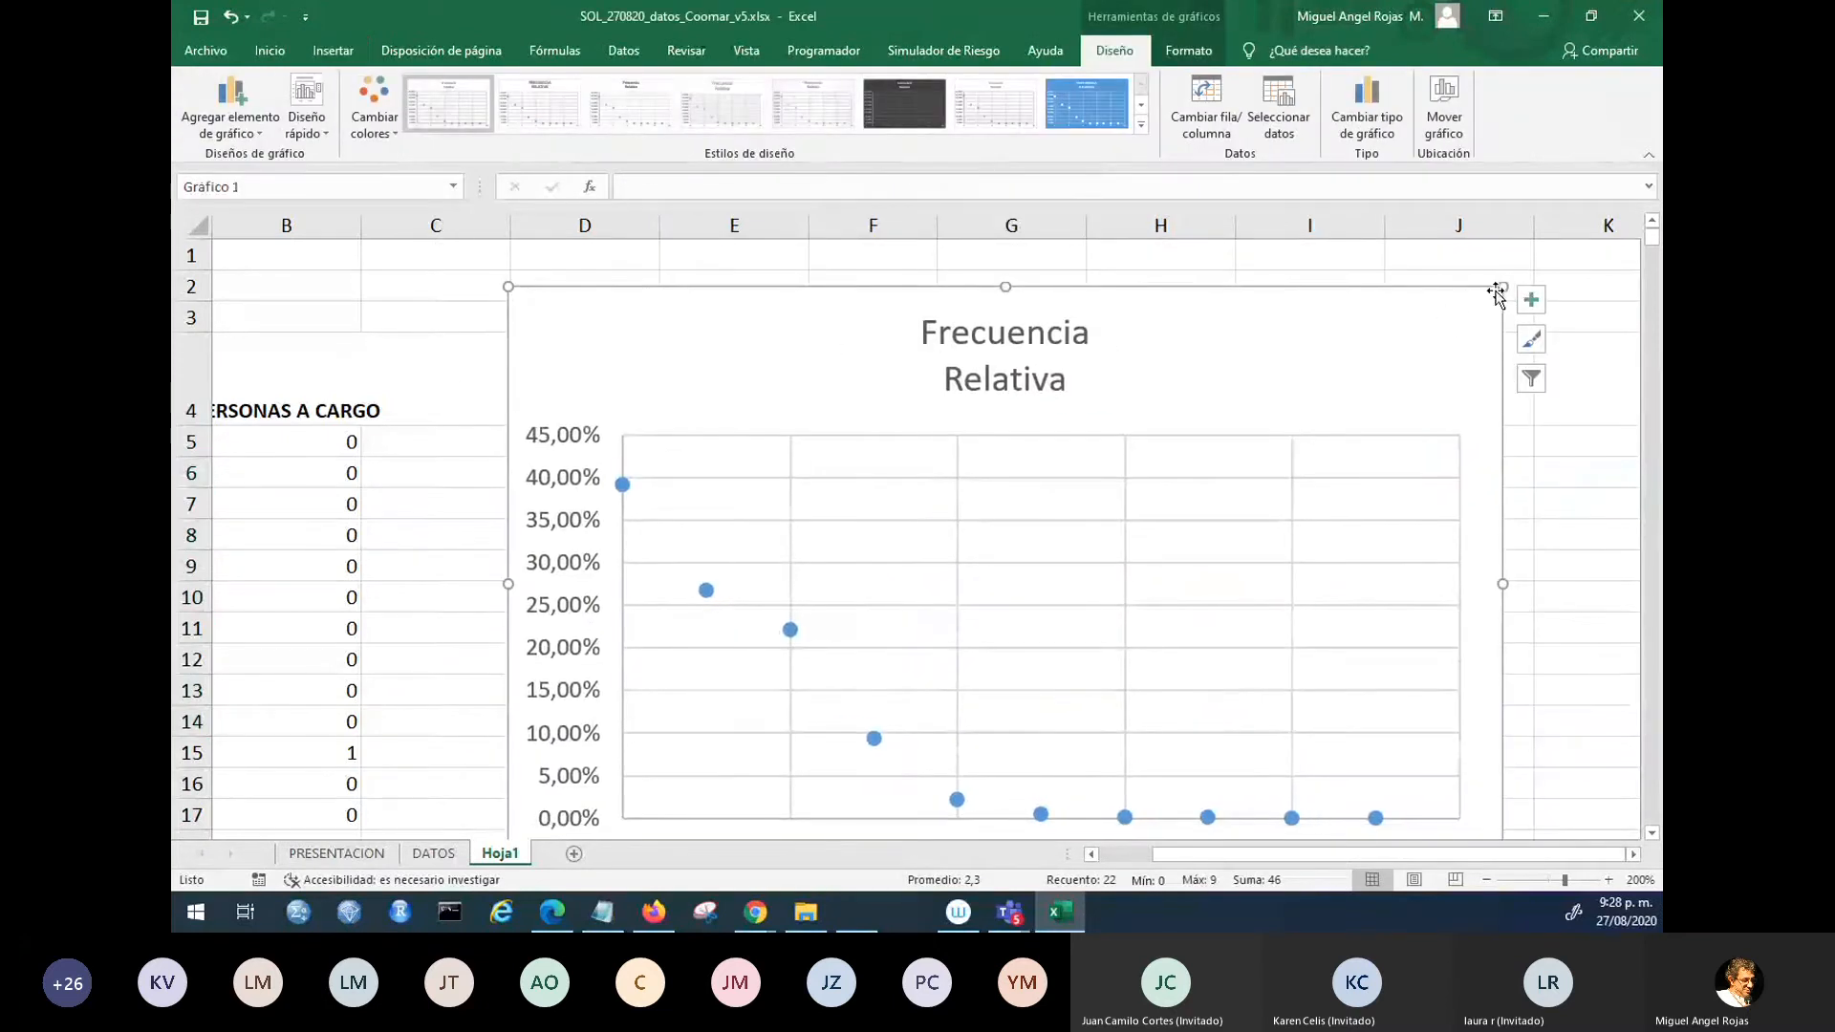
drag(1497, 294, 1202, 404)
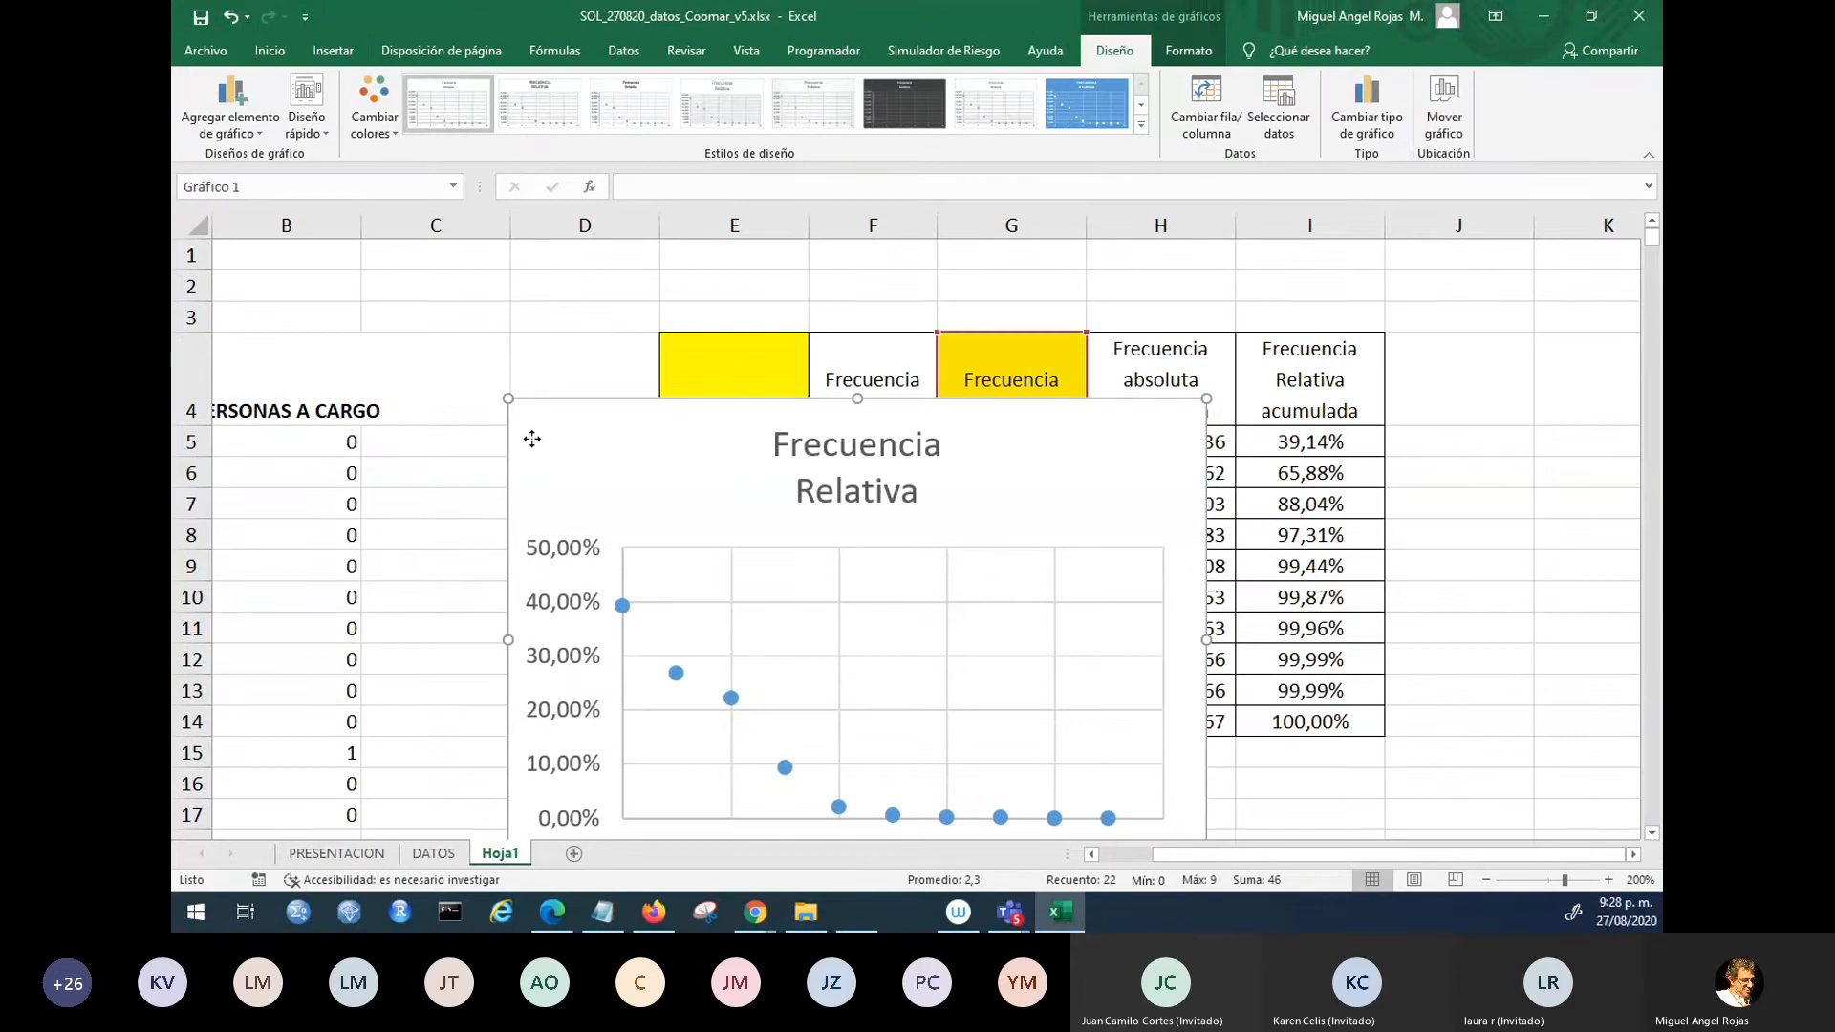
drag(532, 438, 1439, 371)
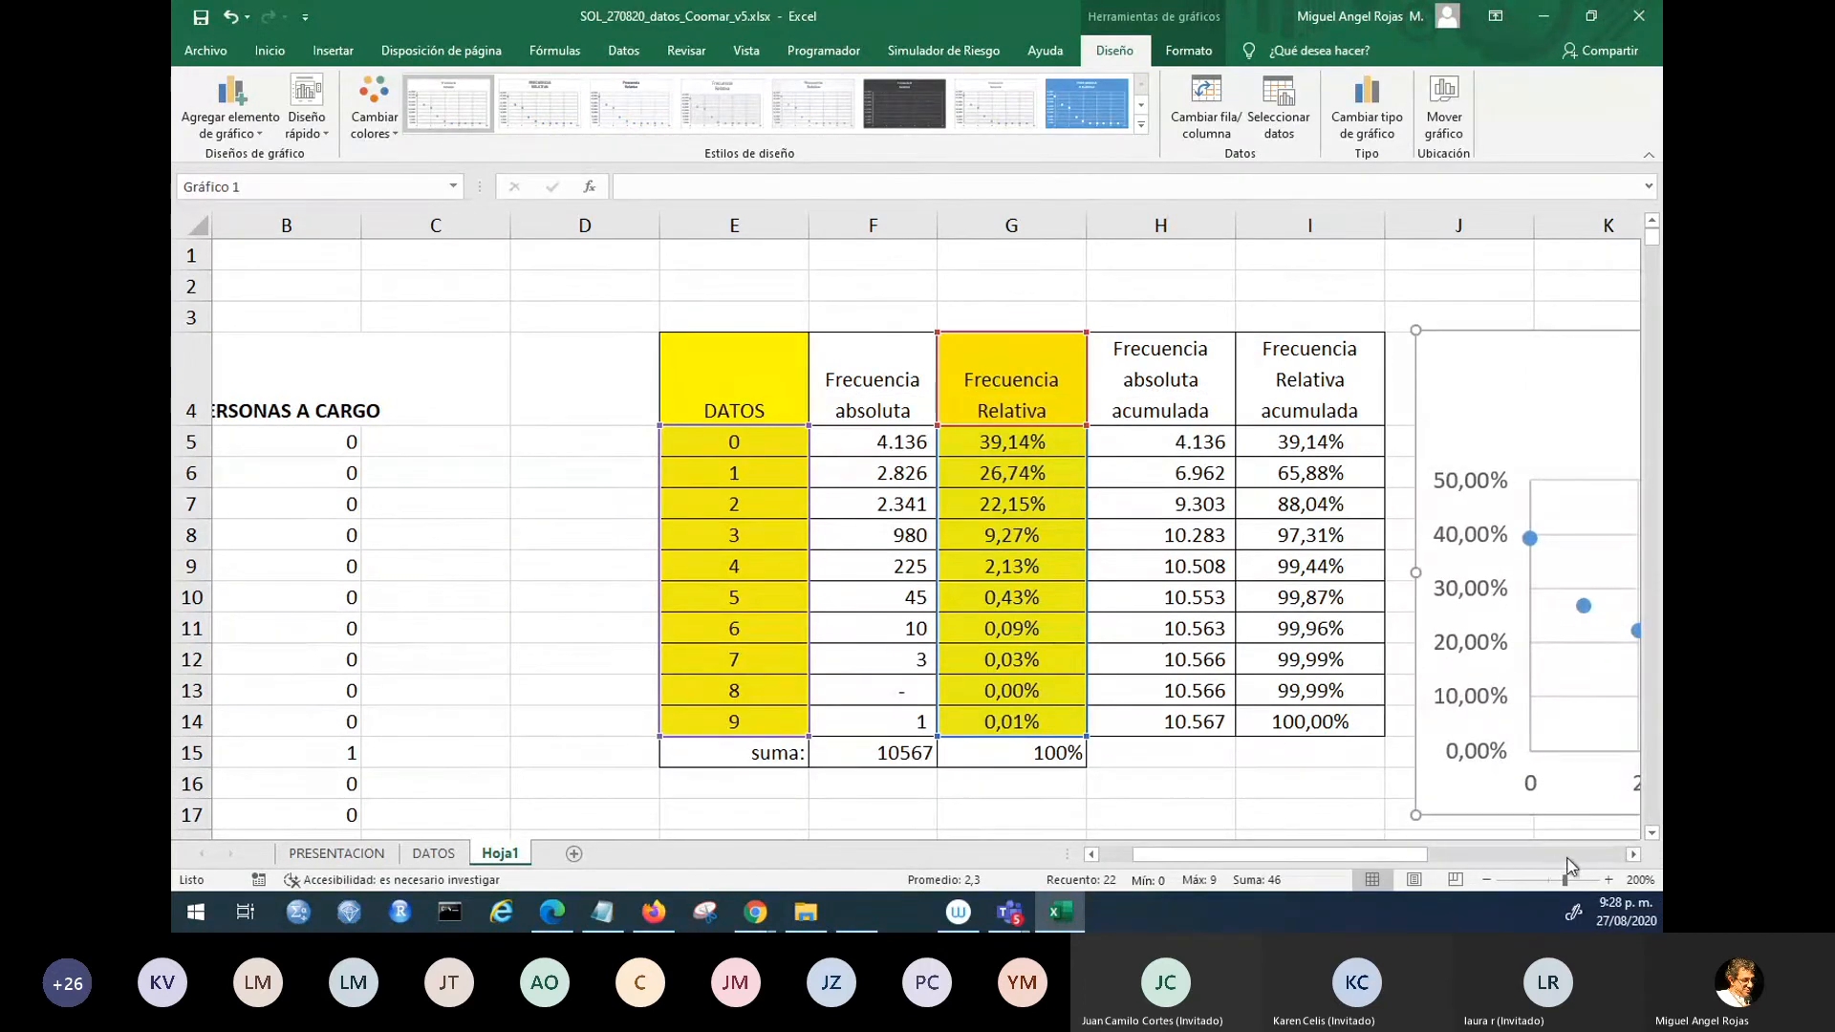
click(1634, 854)
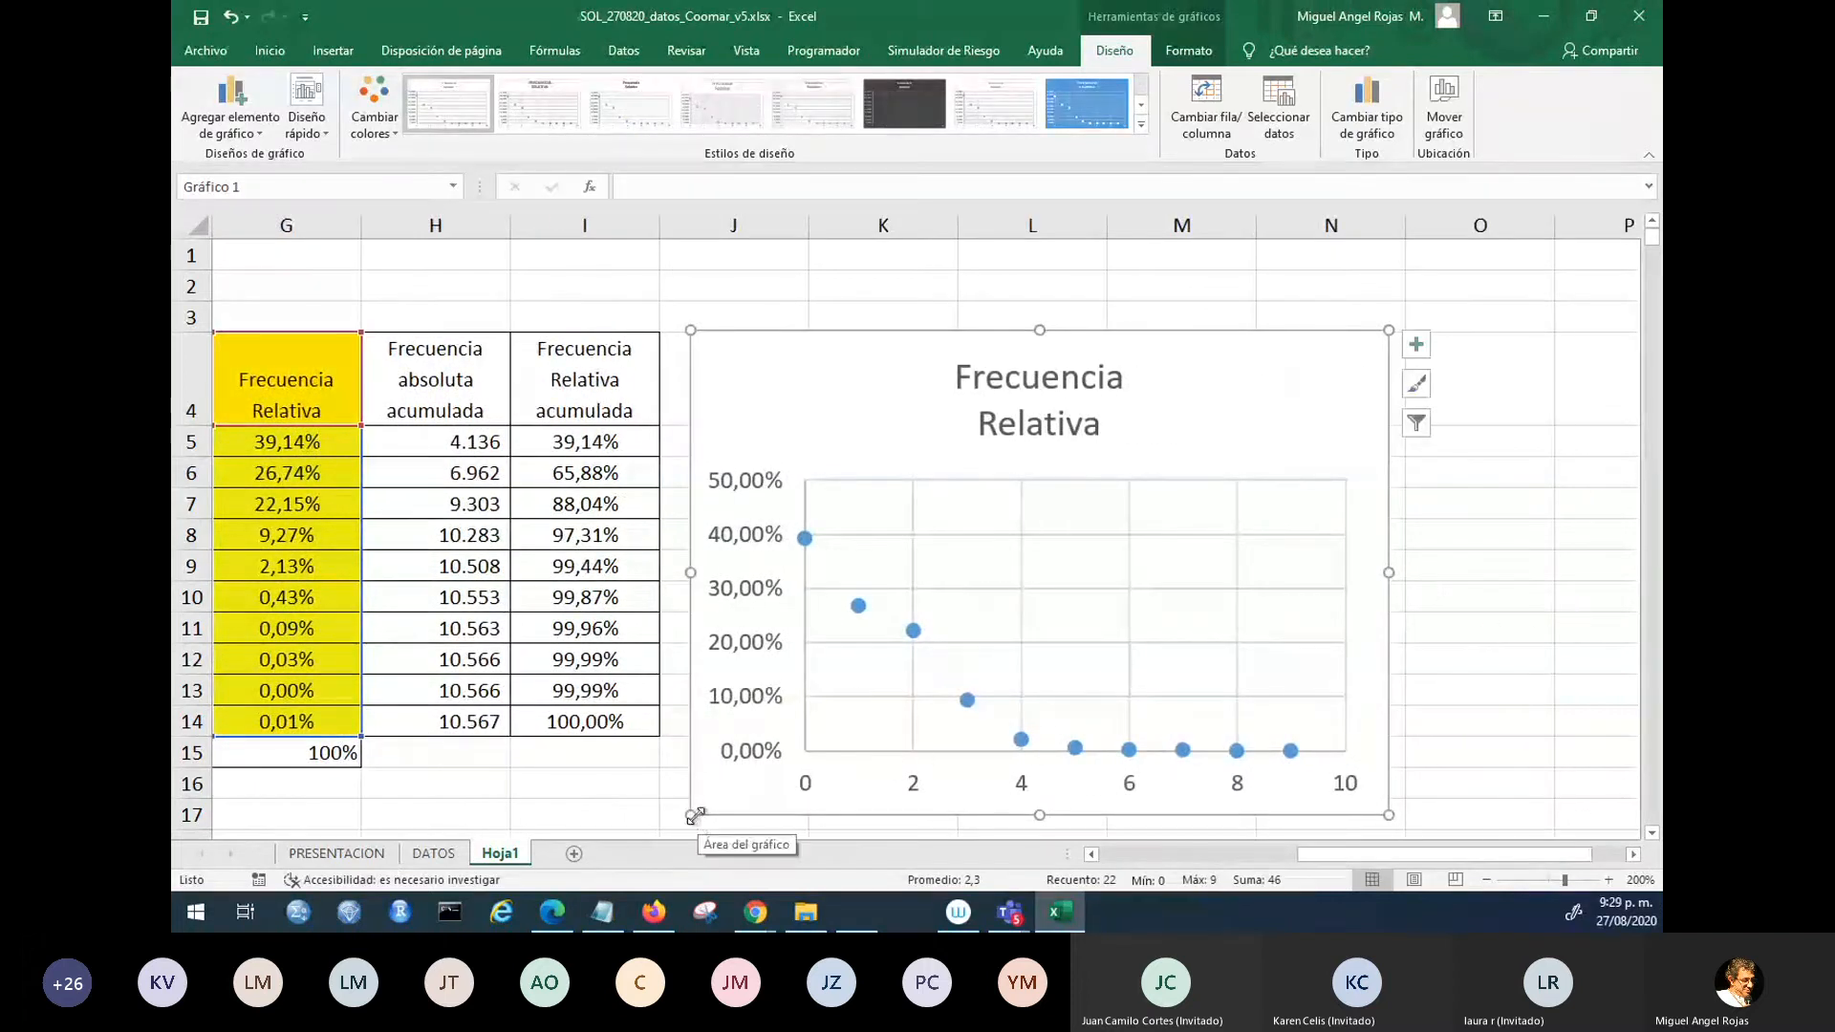
drag(692, 815, 755, 745)
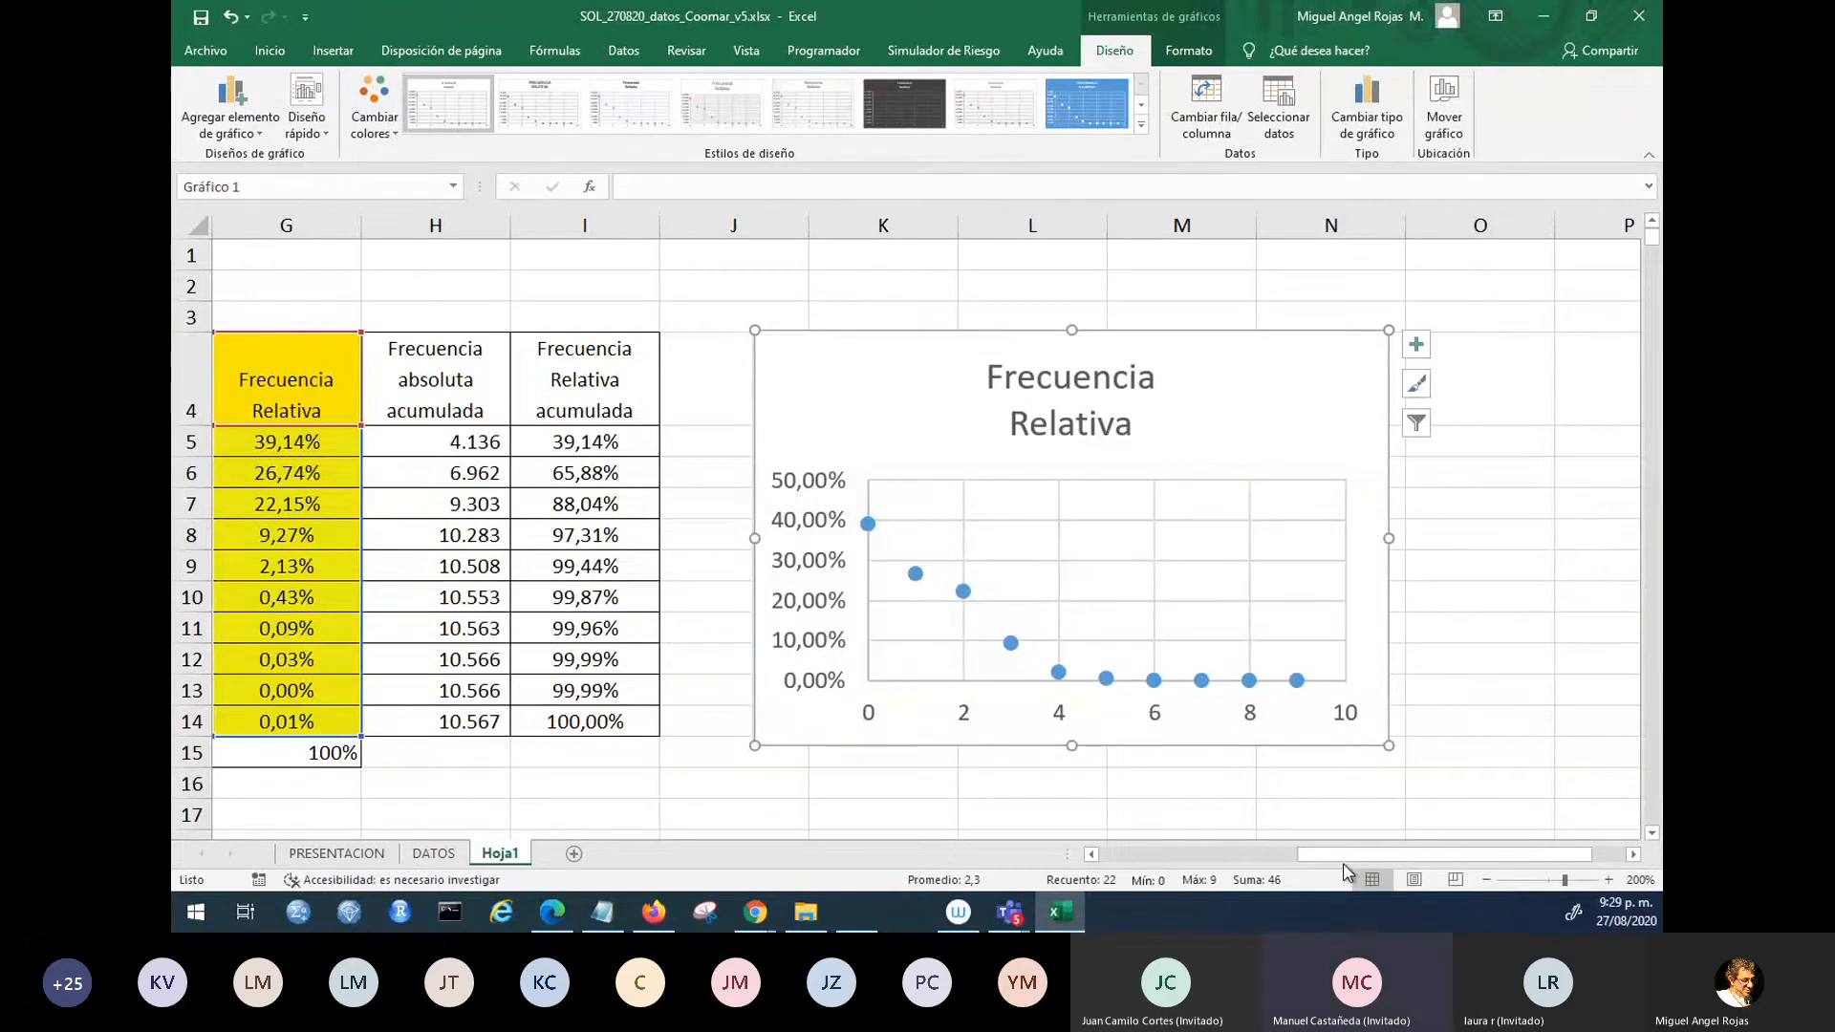
- Move the scatter chart closer to the frequency table, directly beside the Frecuencia Relativa acumulada column
drag(1345, 866, 1217, 864)
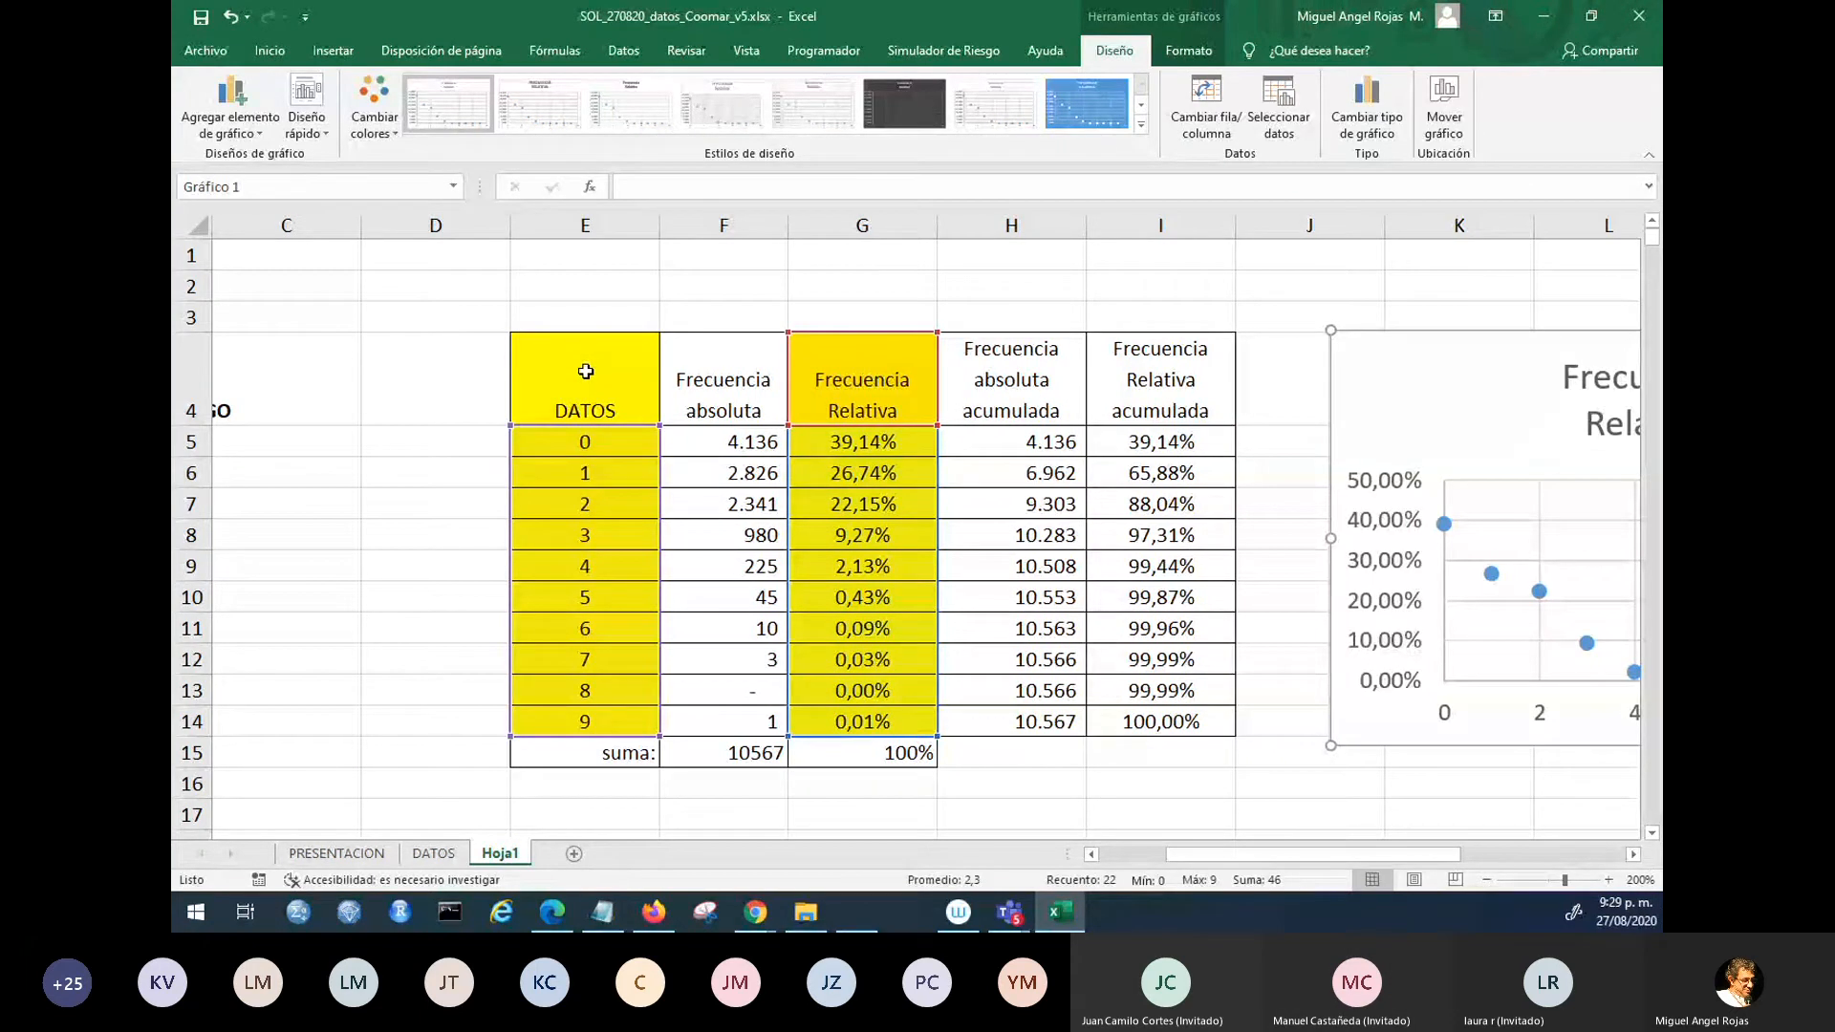
mouse_move(724, 8)
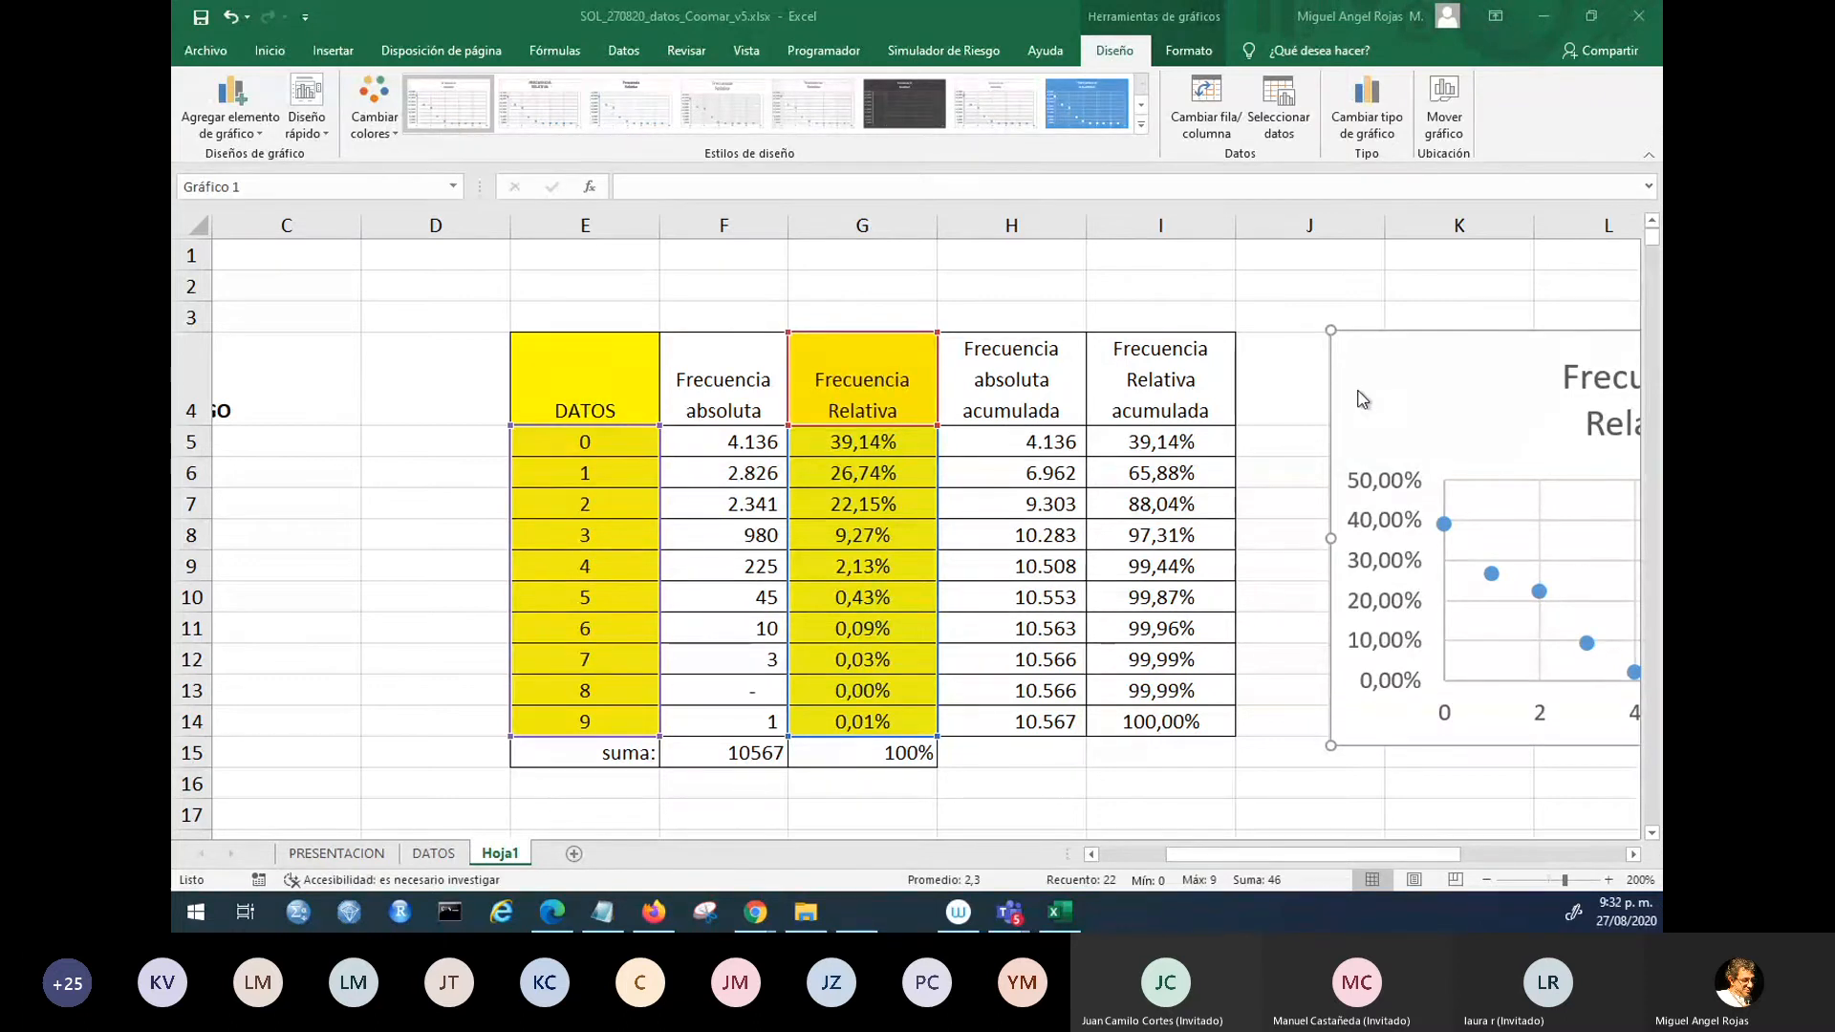
drag(1392, 327, 1298, 323)
drag(1413, 853, 1510, 851)
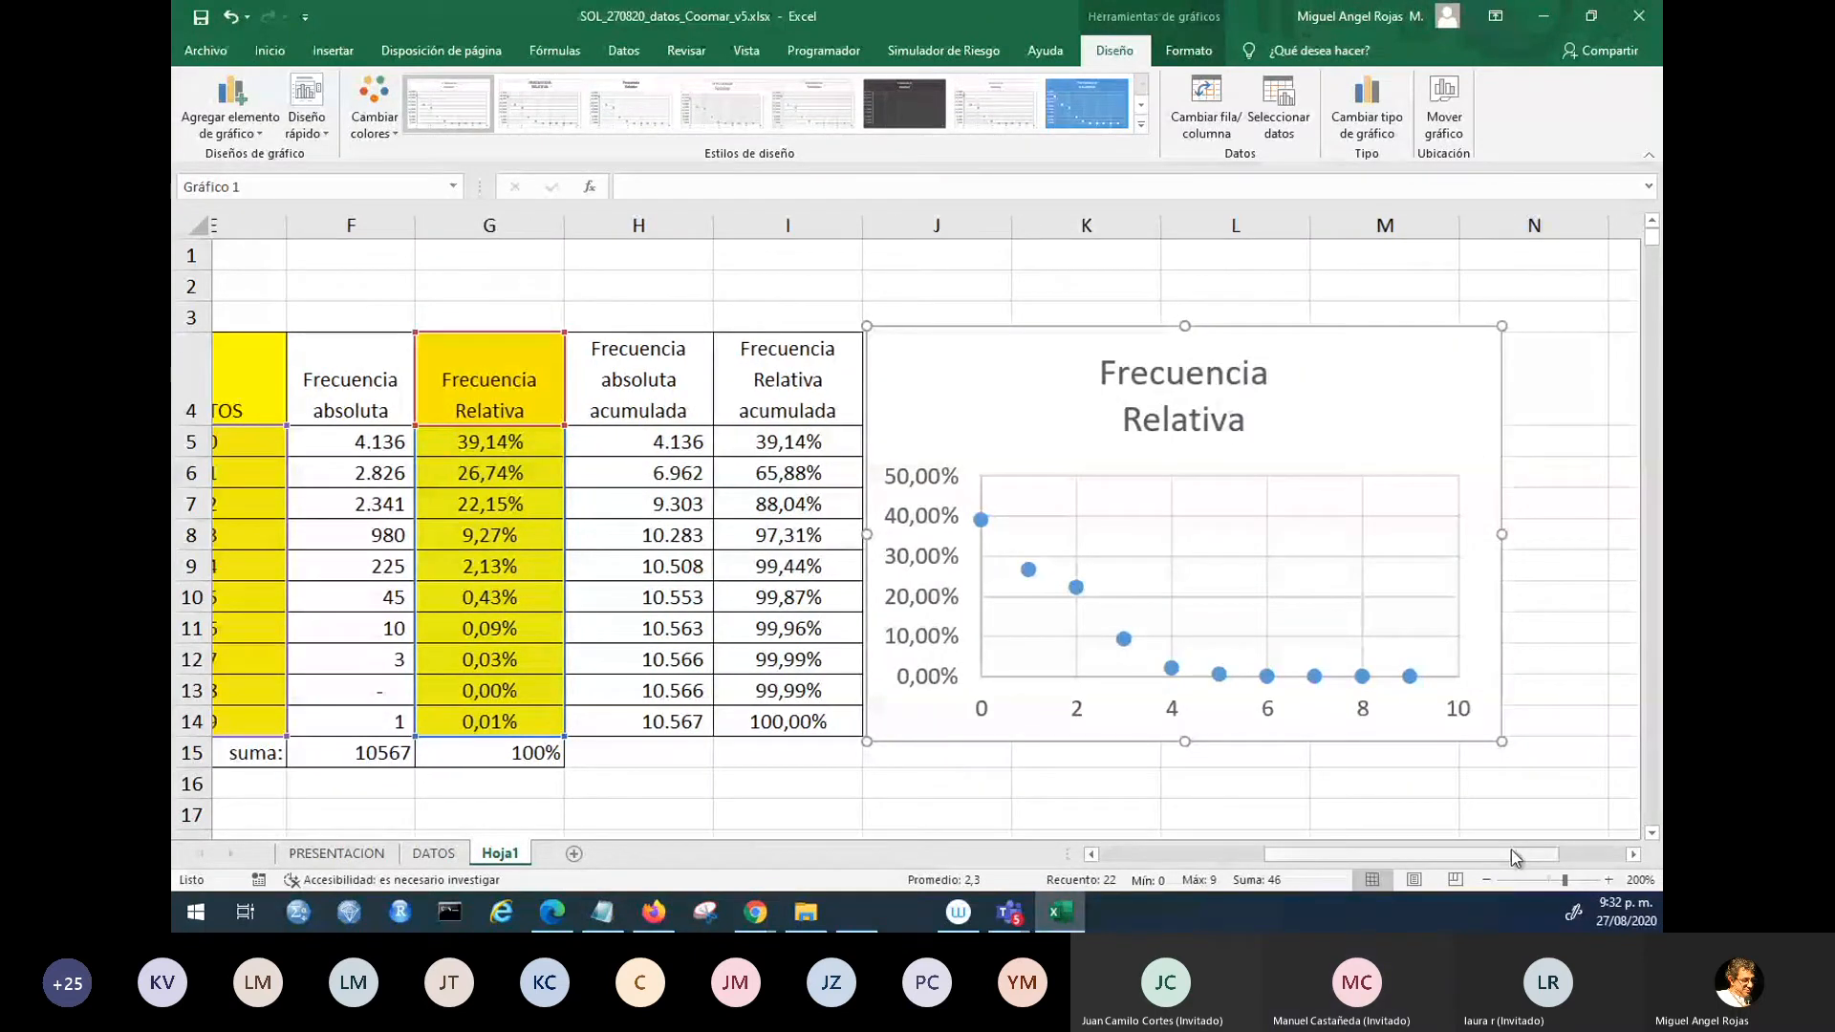
- Circle the chart points for values 0 and 2, draw a vertical line between the axis and point 2, and clear the markings
click(1623, 473)
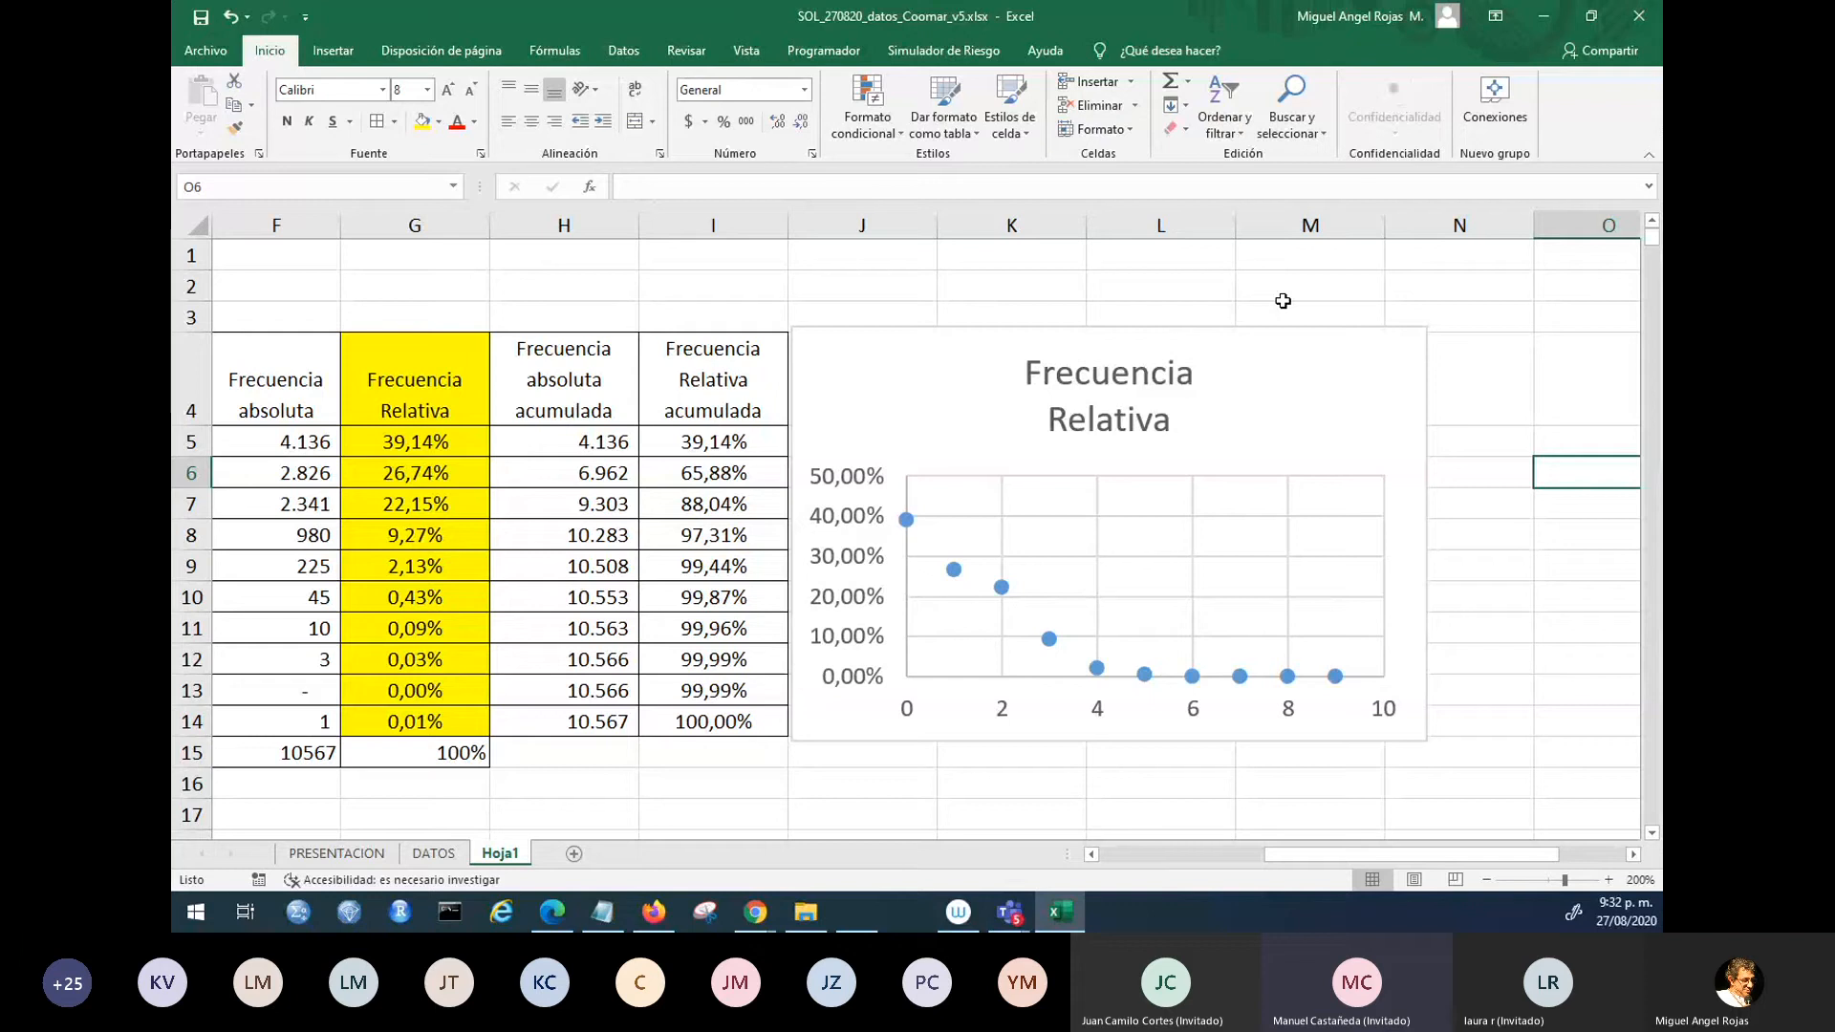
click(1217, 303)
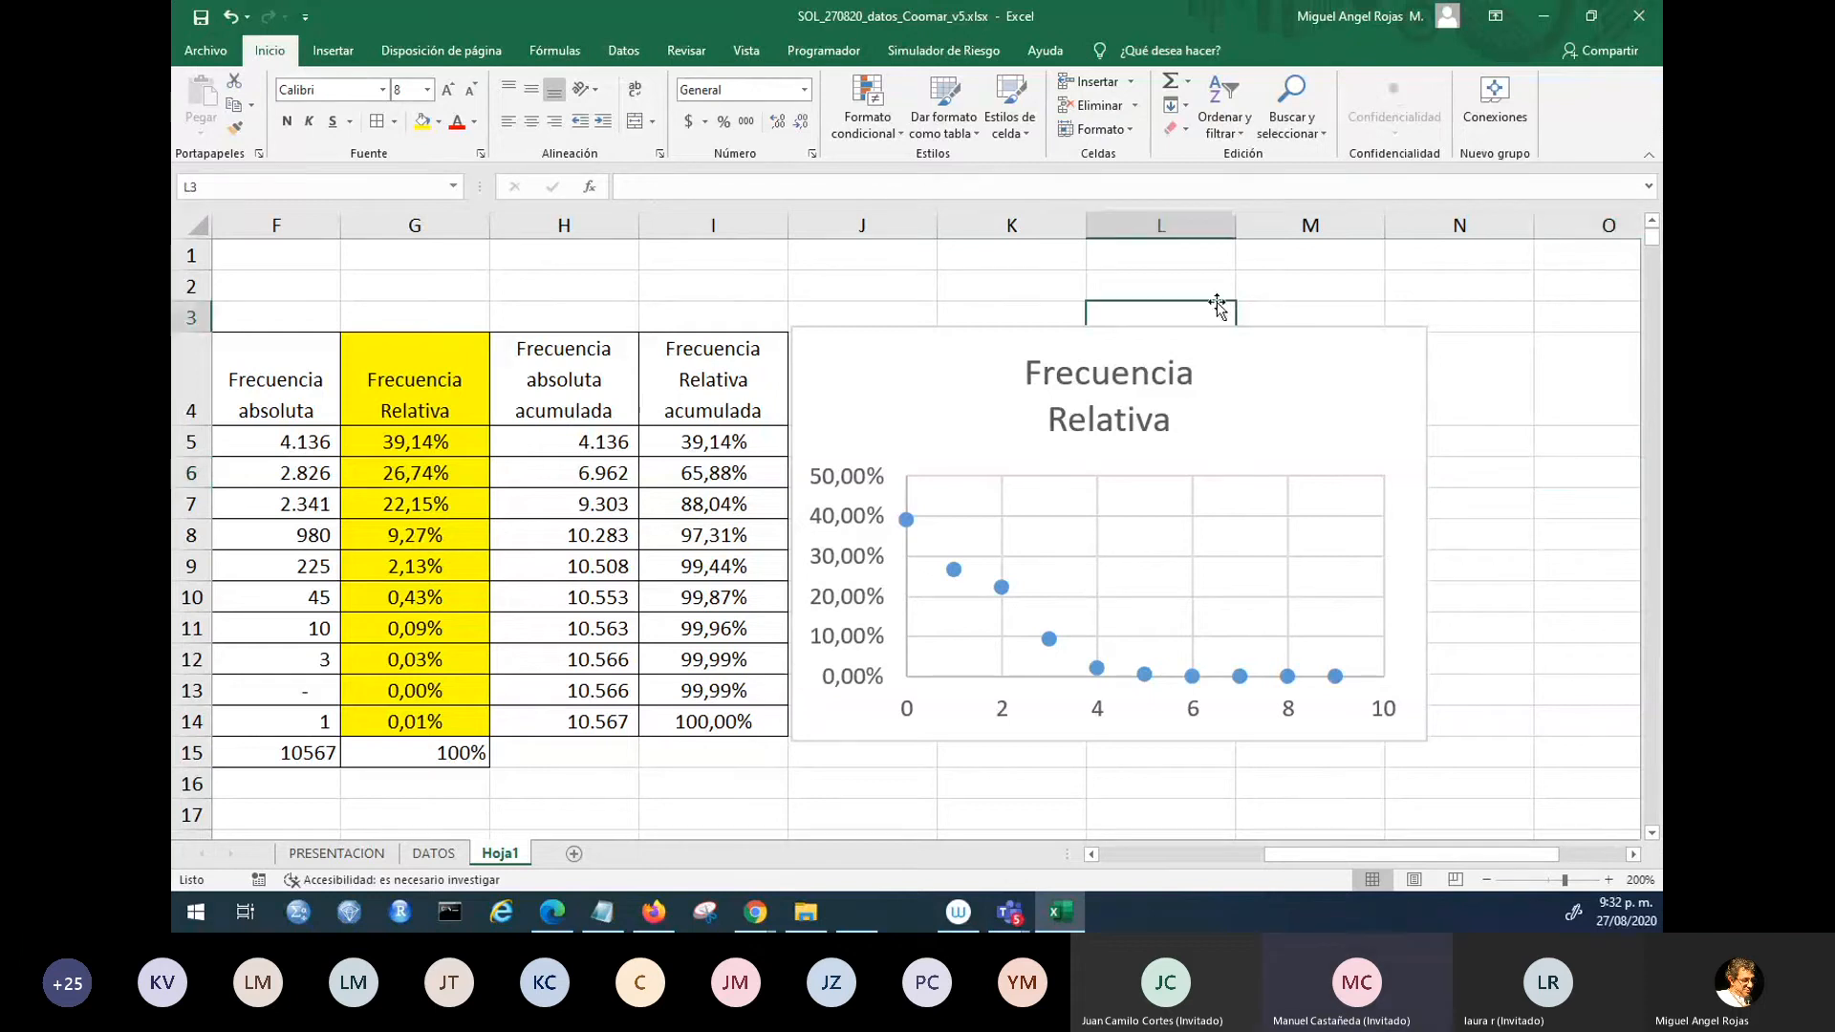
click(1054, 286)
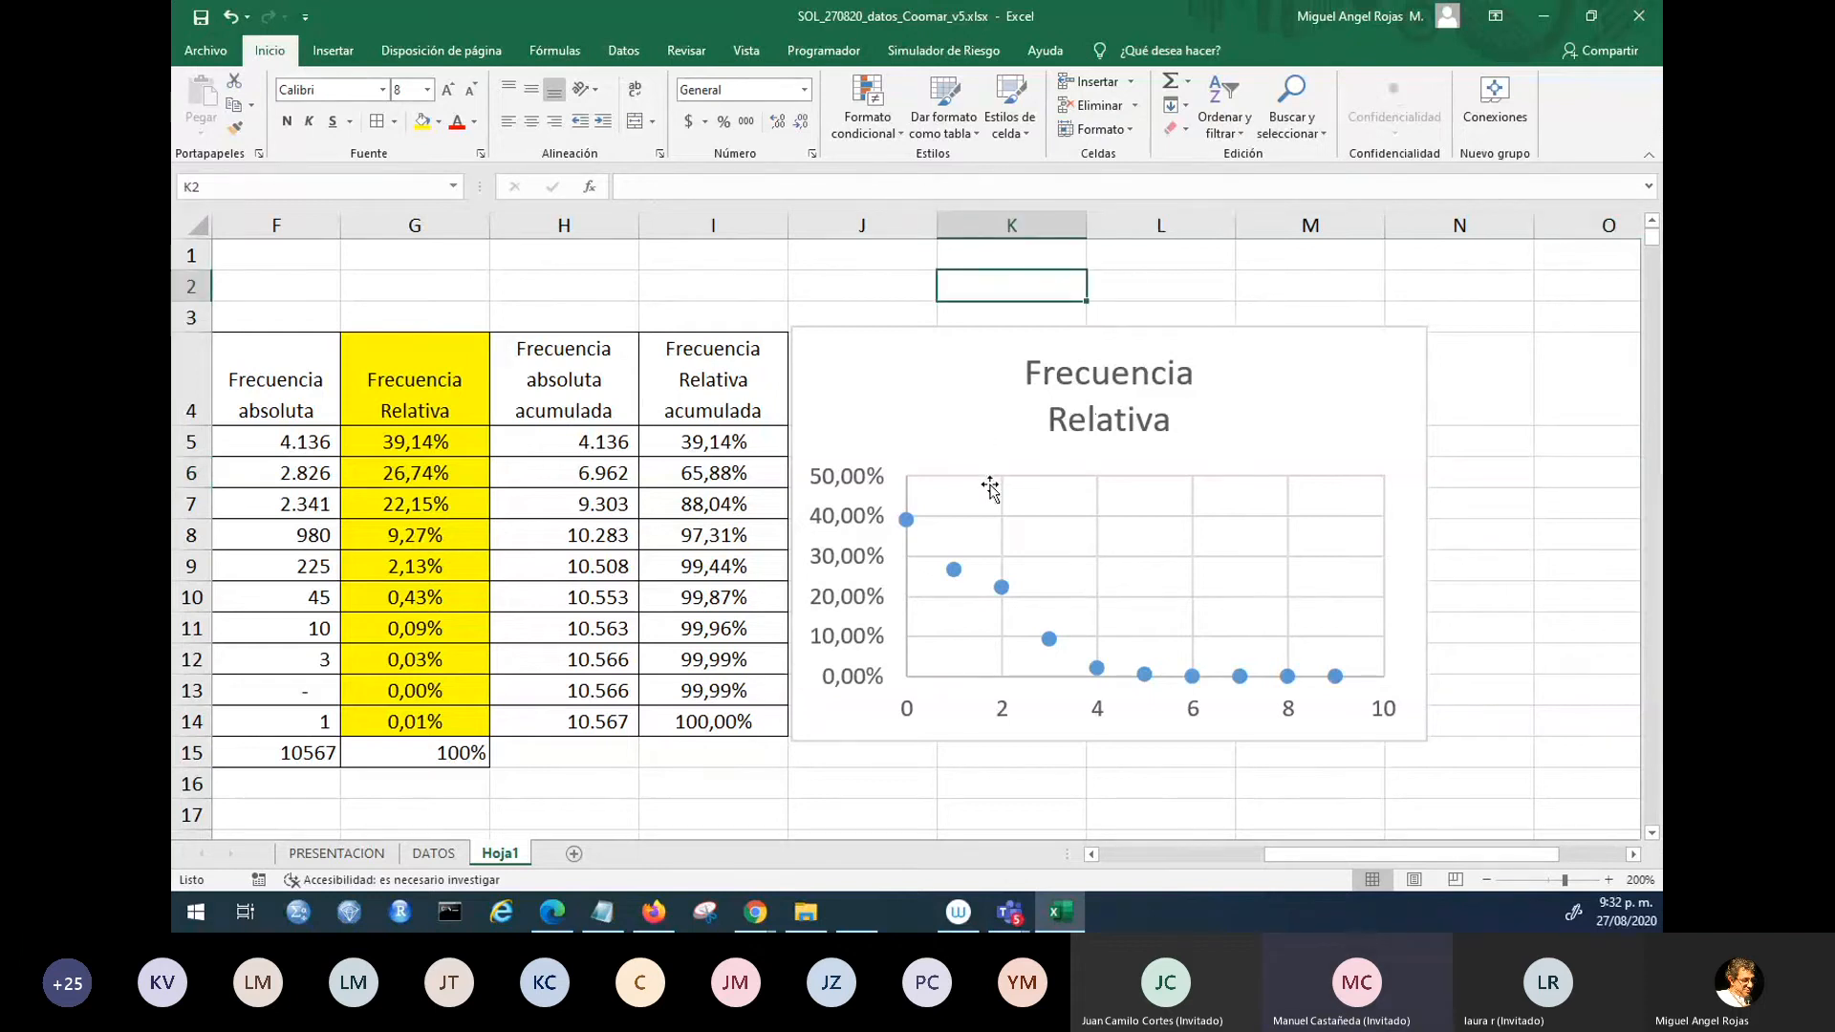
click(1512, 453)
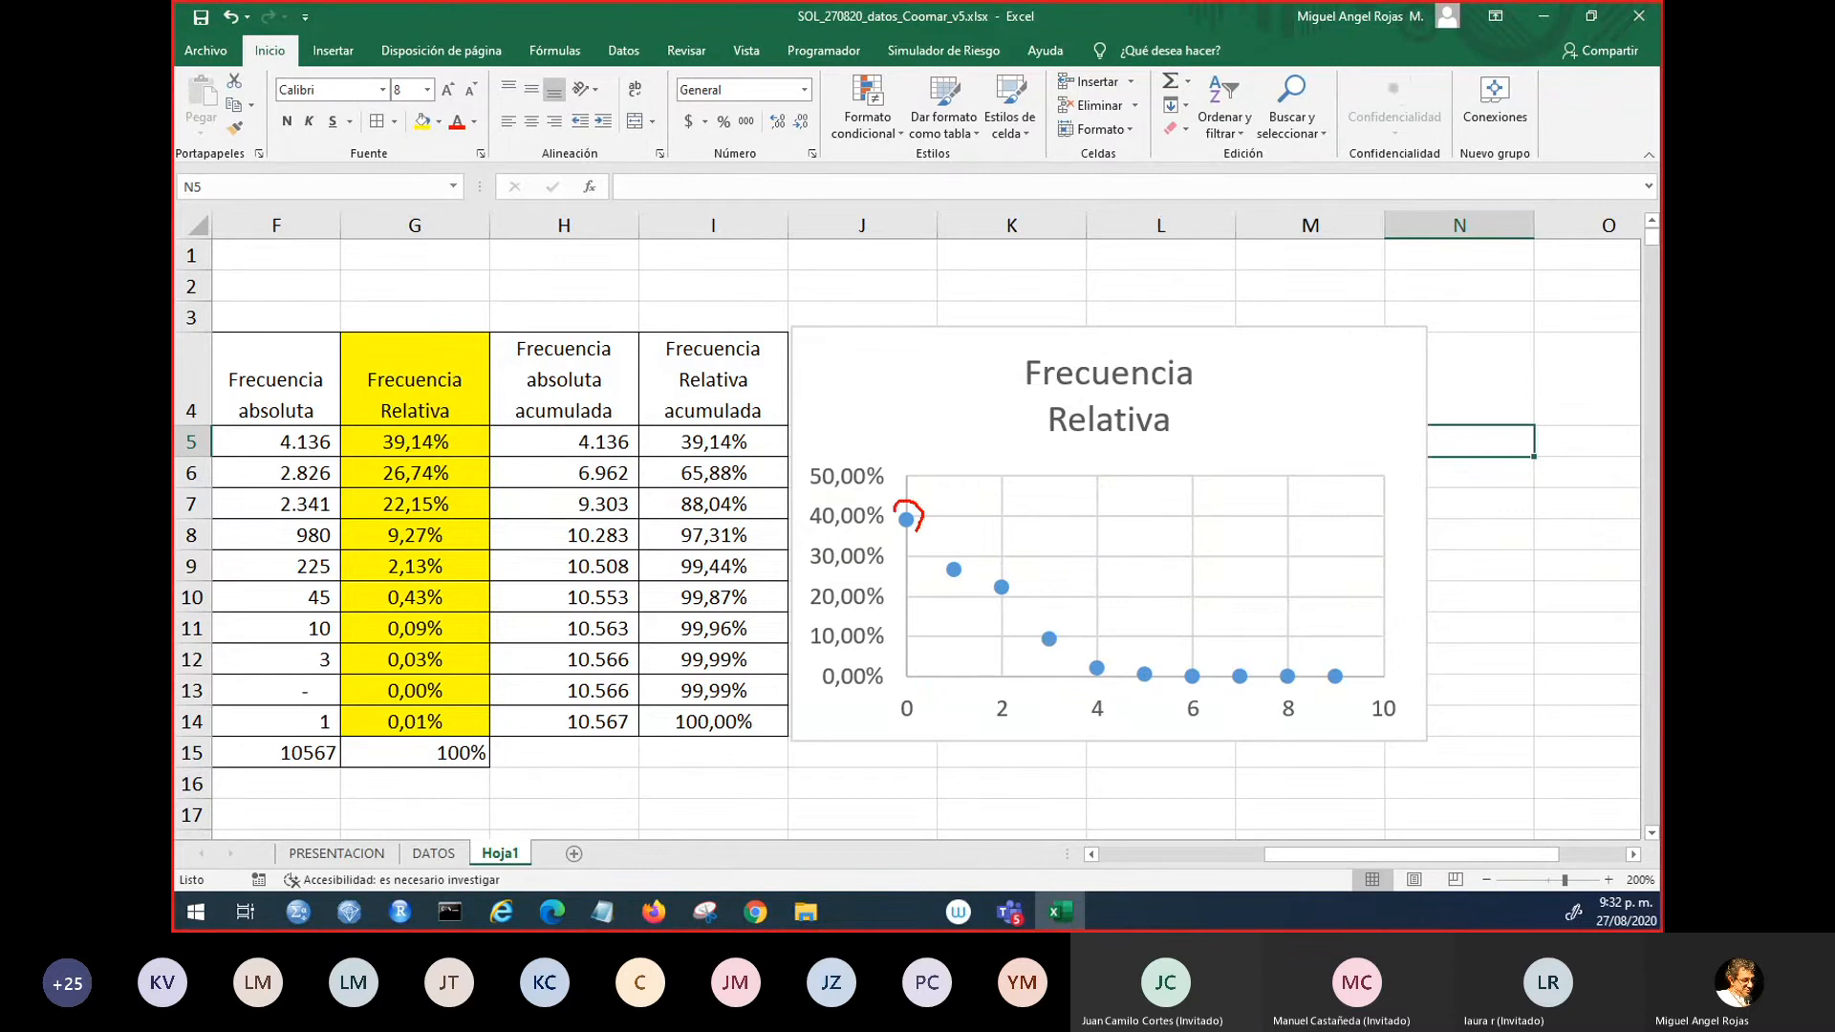
drag(895, 513, 921, 533)
mouse_move(999, 674)
mouse_down()
mouse_move(1002, 585)
mouse_move(1018, 587)
mouse_move(992, 565)
mouse_move(990, 596)
mouse_up()
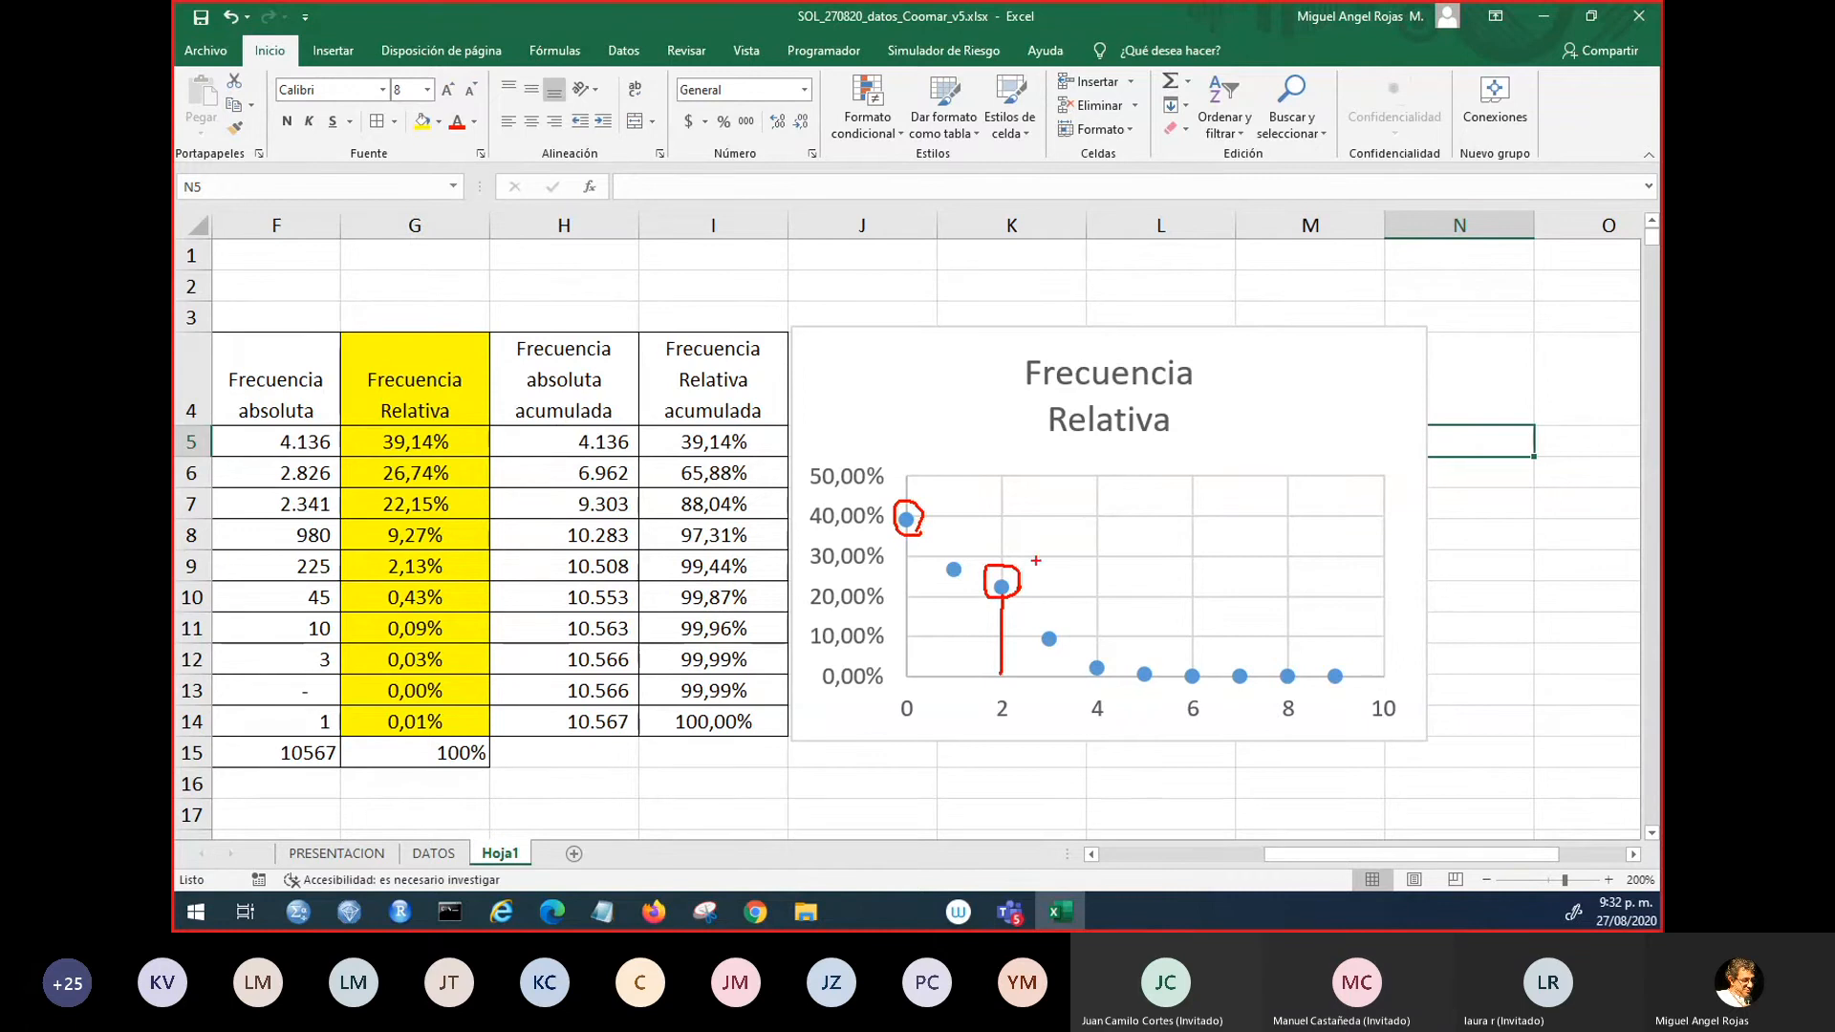
key(Escape)
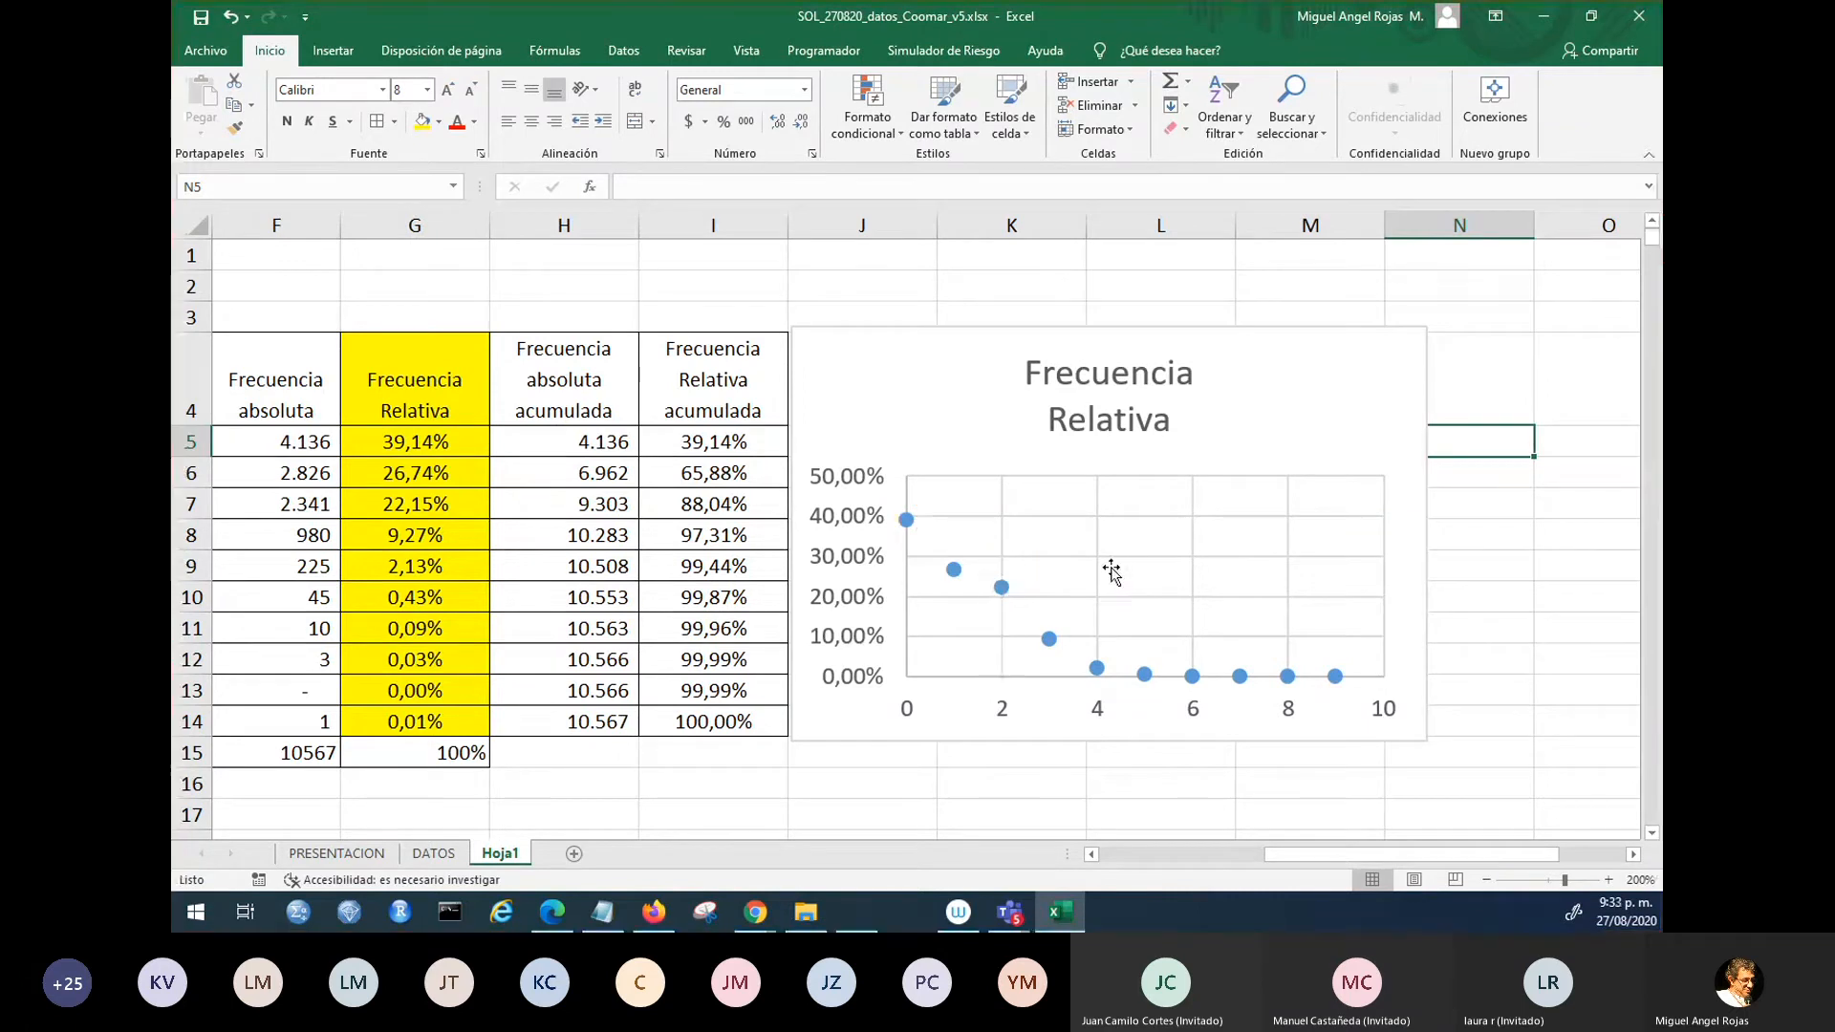
- Change the Frecuencia Relativa series to an XY scatter chart with smooth lines and markers
click(1002, 591)
right_click(1000, 591)
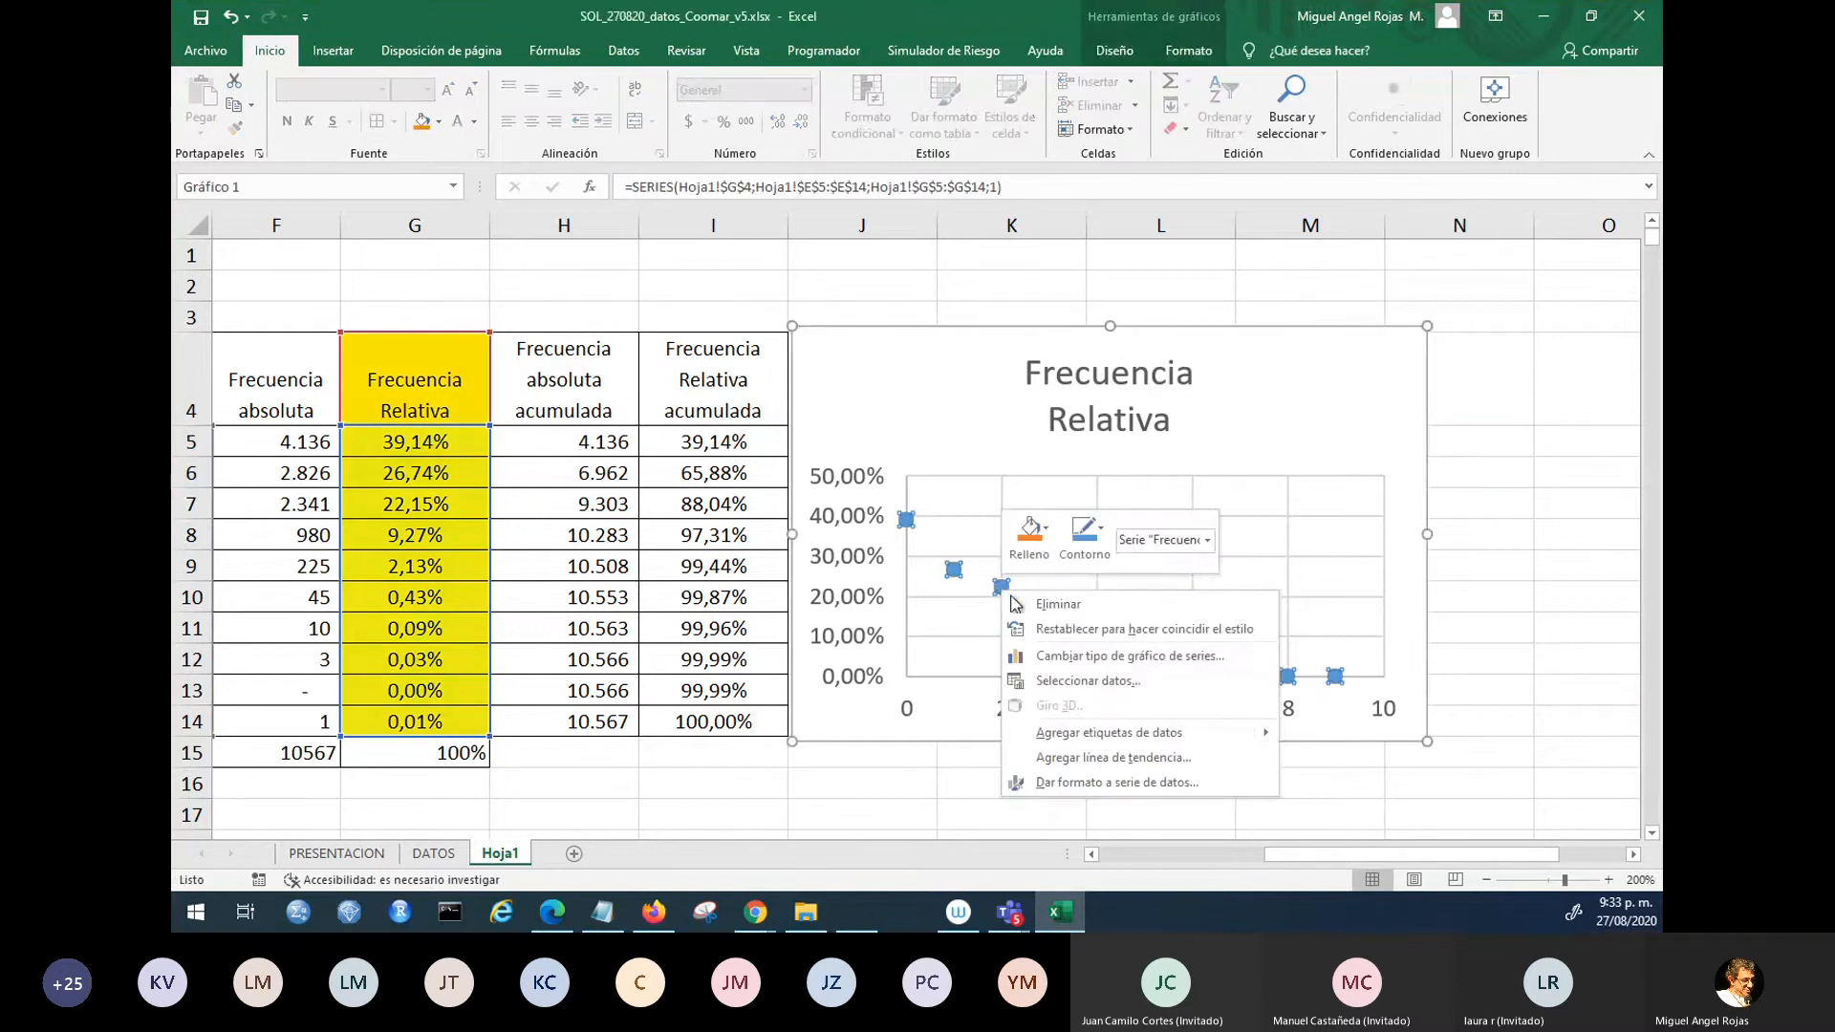
click(1102, 657)
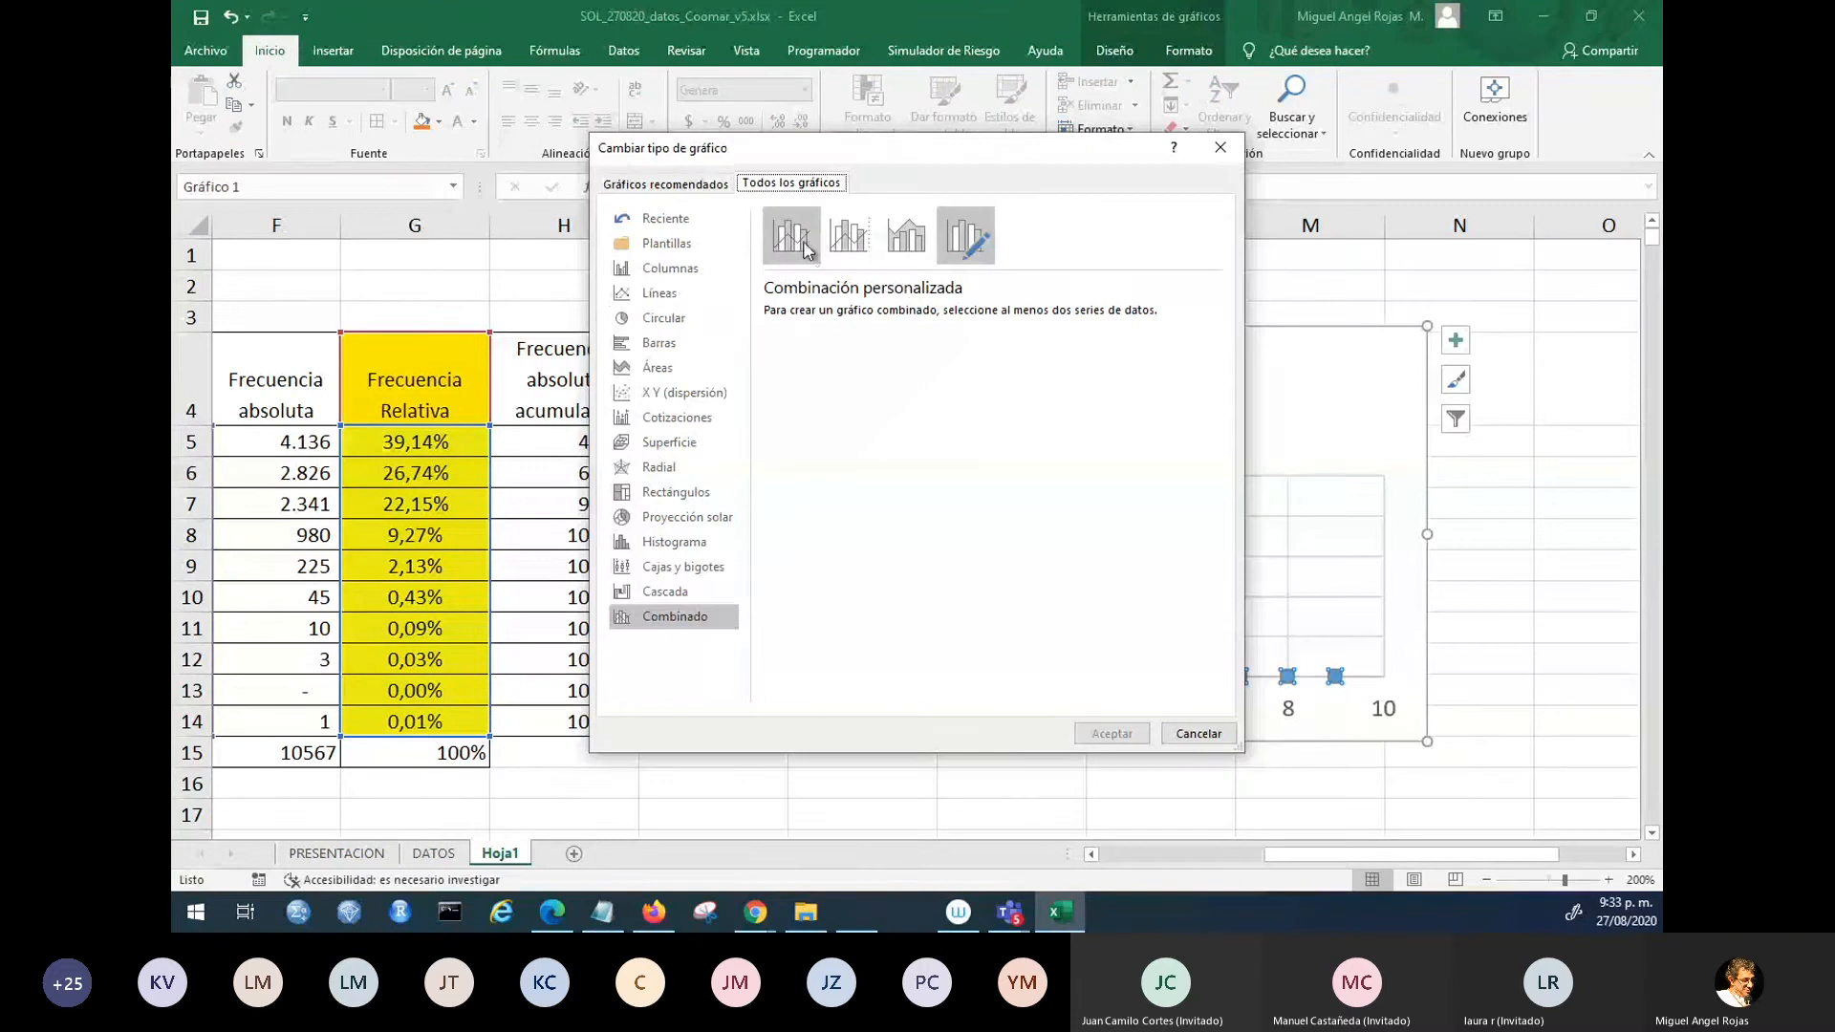
click(673, 393)
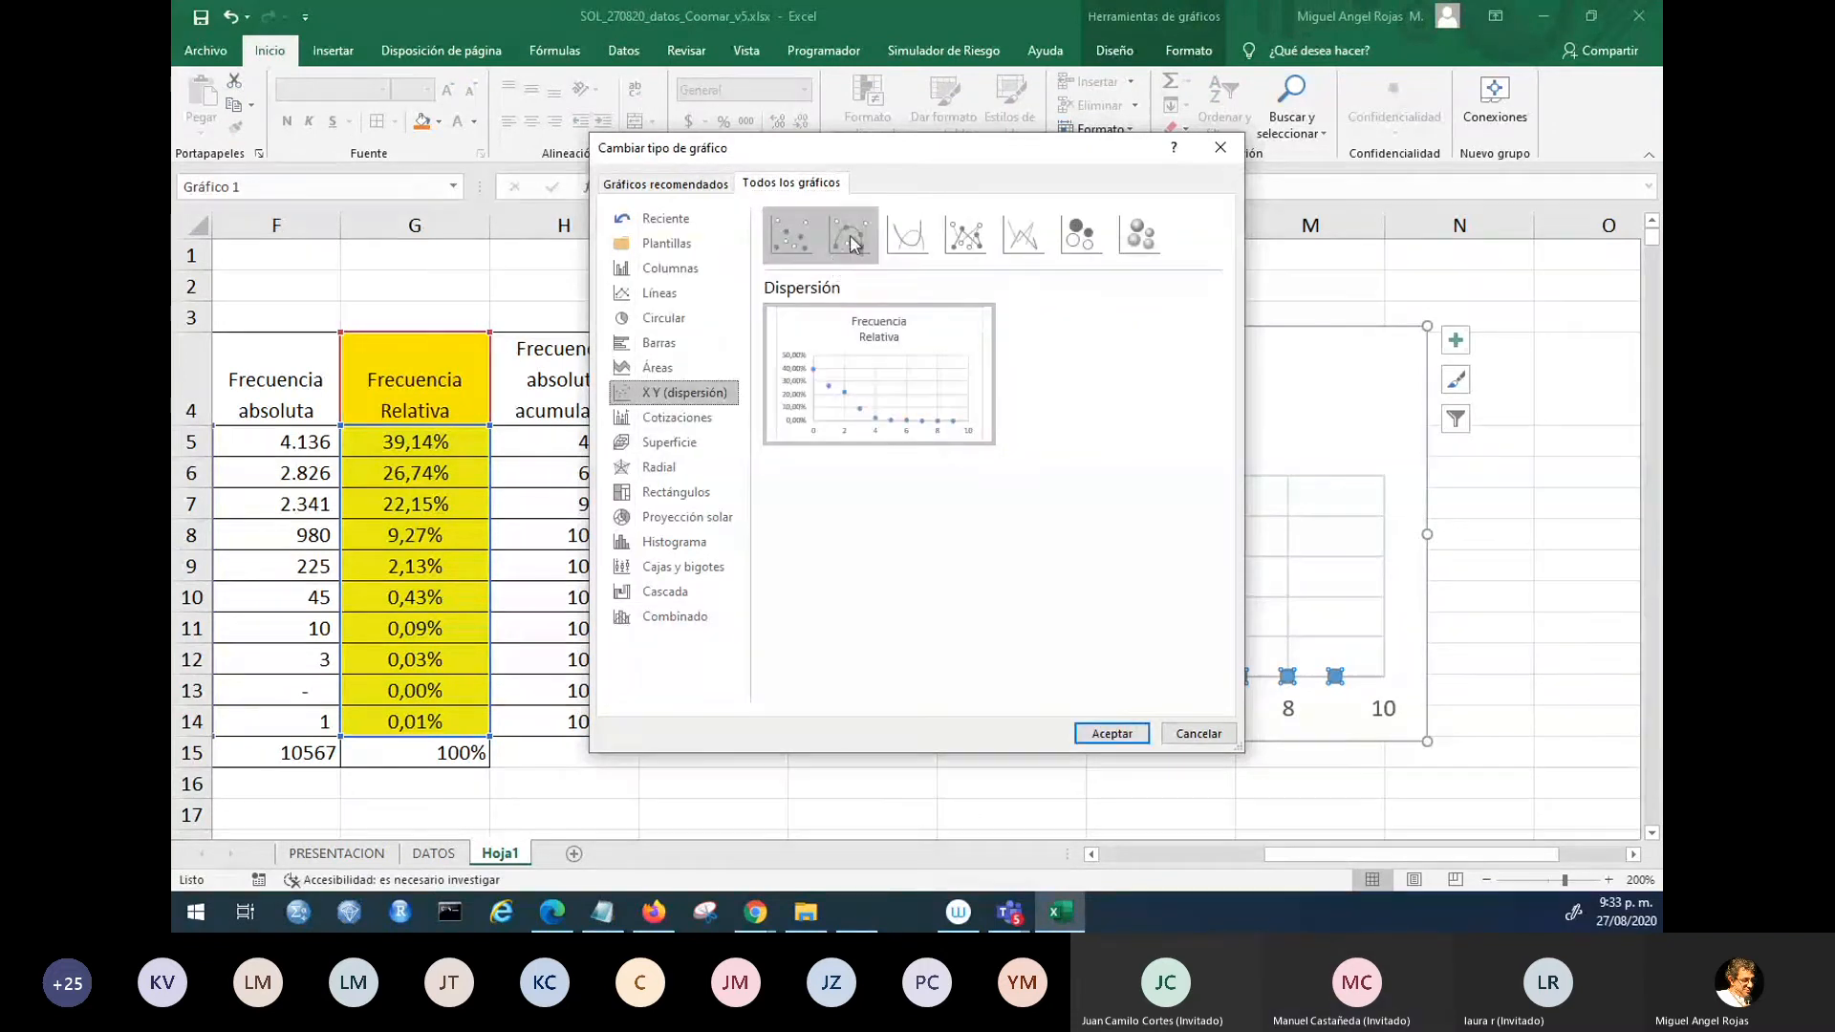
click(850, 239)
click(1089, 732)
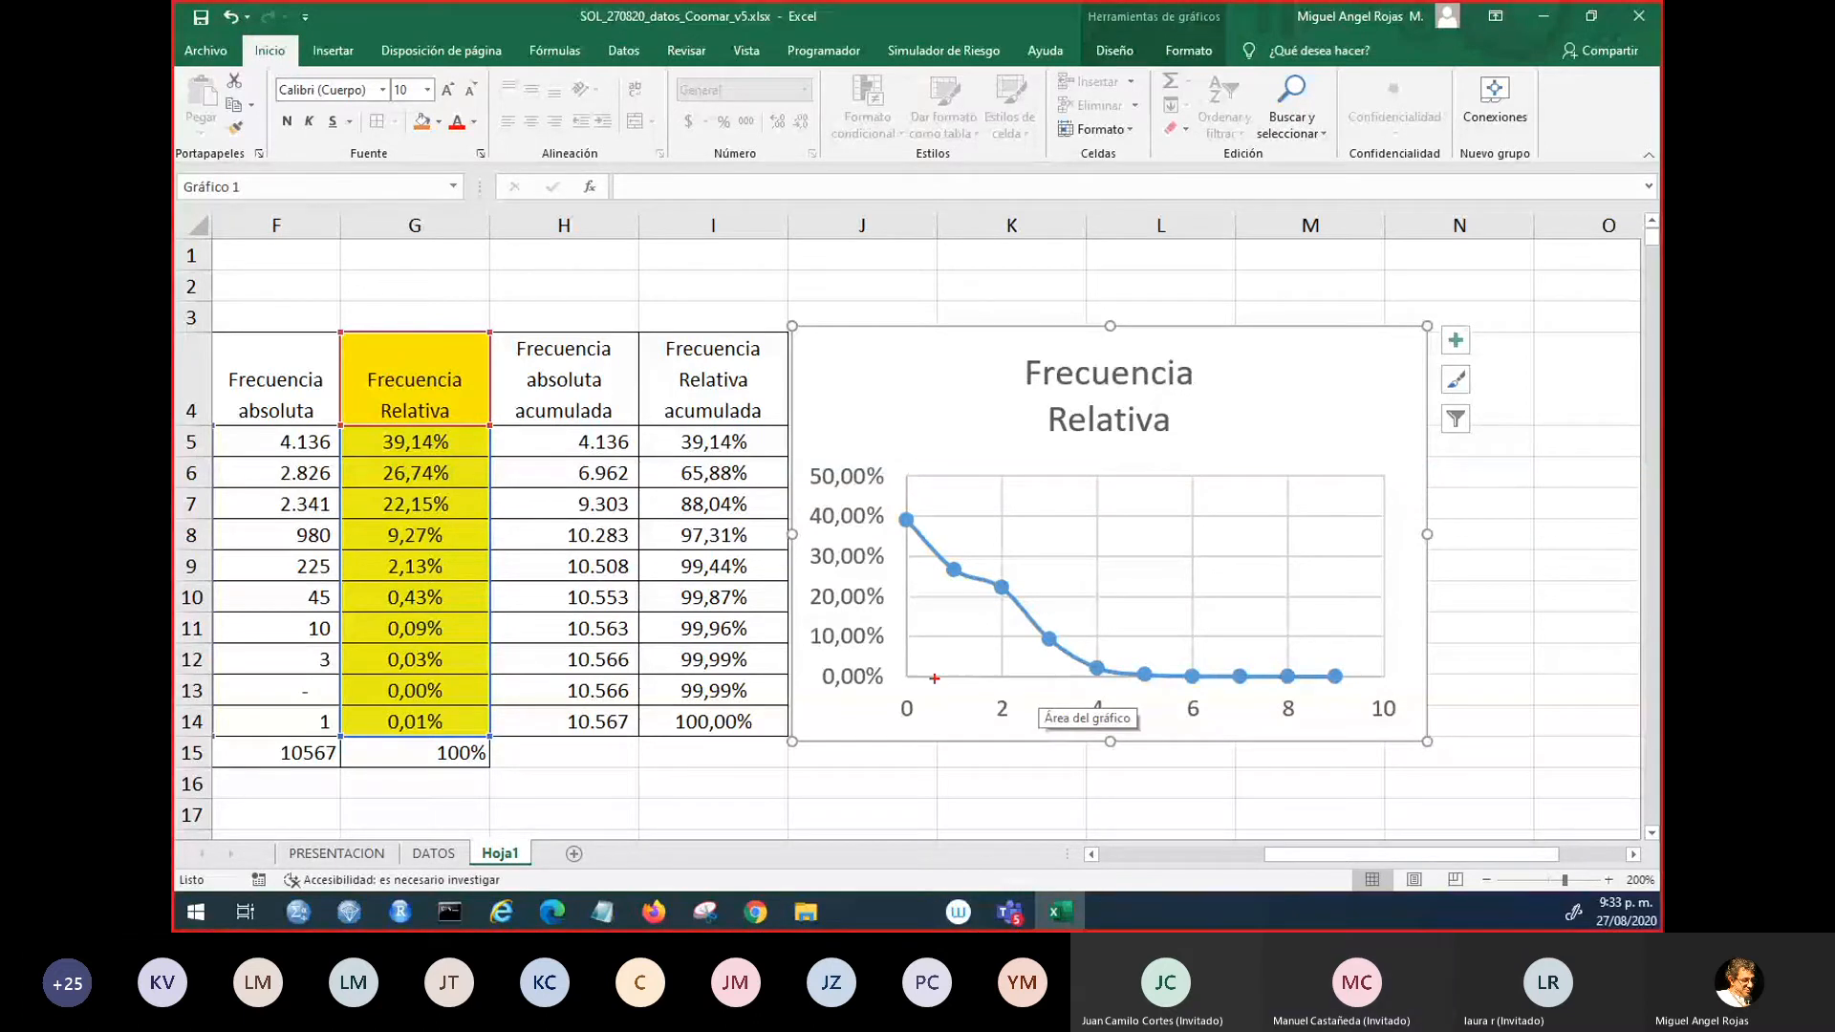
- Mark vertical lines up to the curve at values 1, 2 and midway between them with the screen pen, and clear the markings
mouse_move(946, 679)
mouse_down()
mouse_move(957, 552)
mouse_move(945, 565)
mouse_up()
drag(1002, 680, 999, 583)
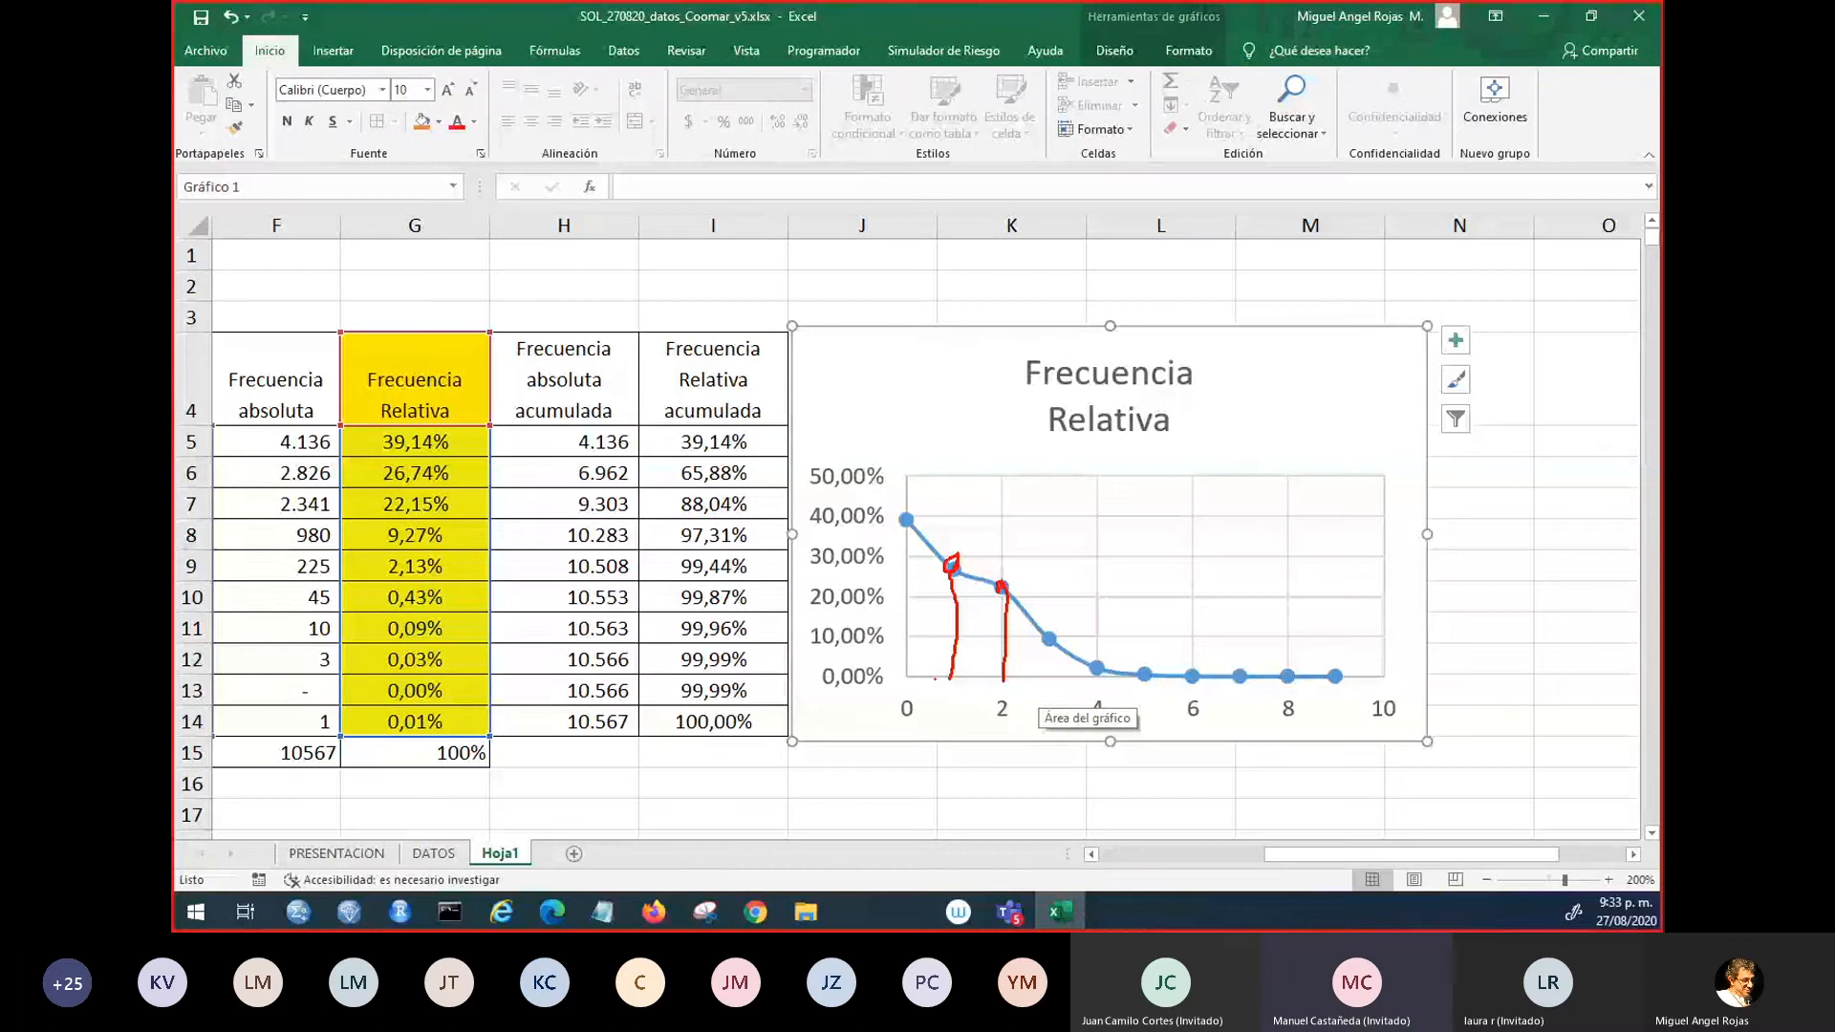
drag(952, 692, 949, 723)
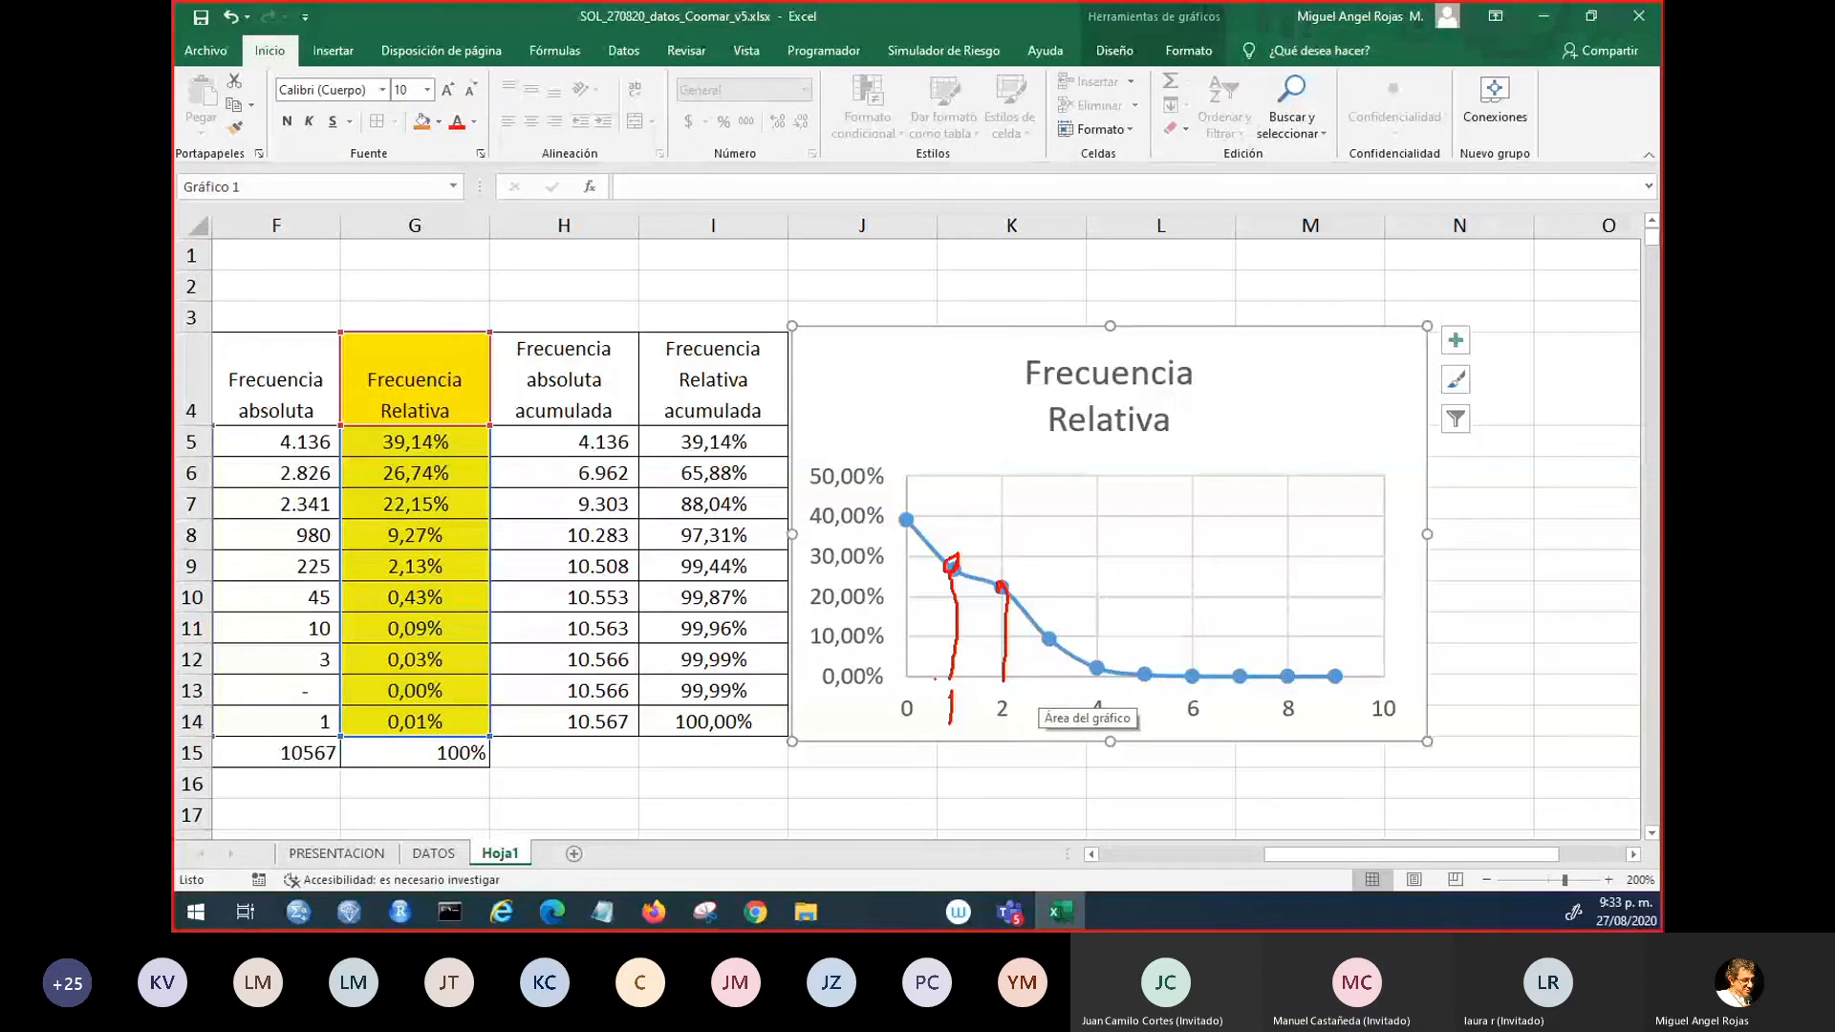
click(978, 676)
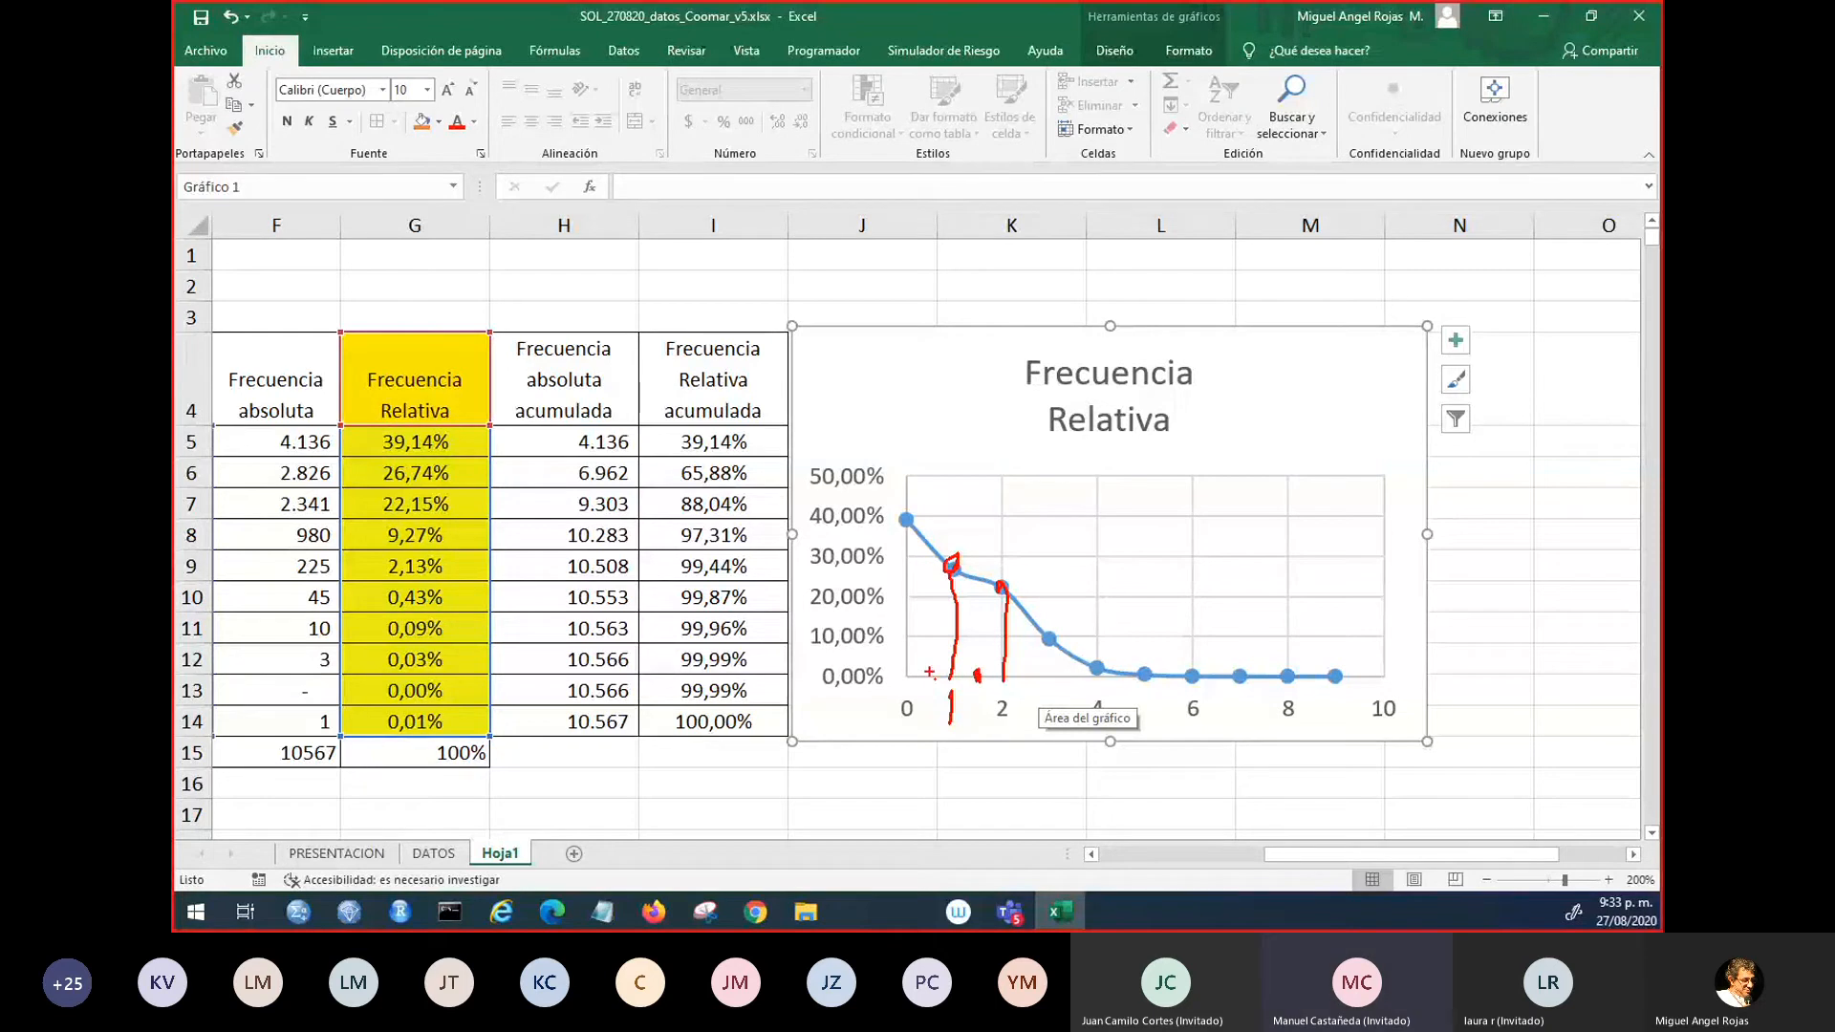
mouse_move(981, 640)
mouse_down()
mouse_move(979, 671)
mouse_move(978, 579)
mouse_up()
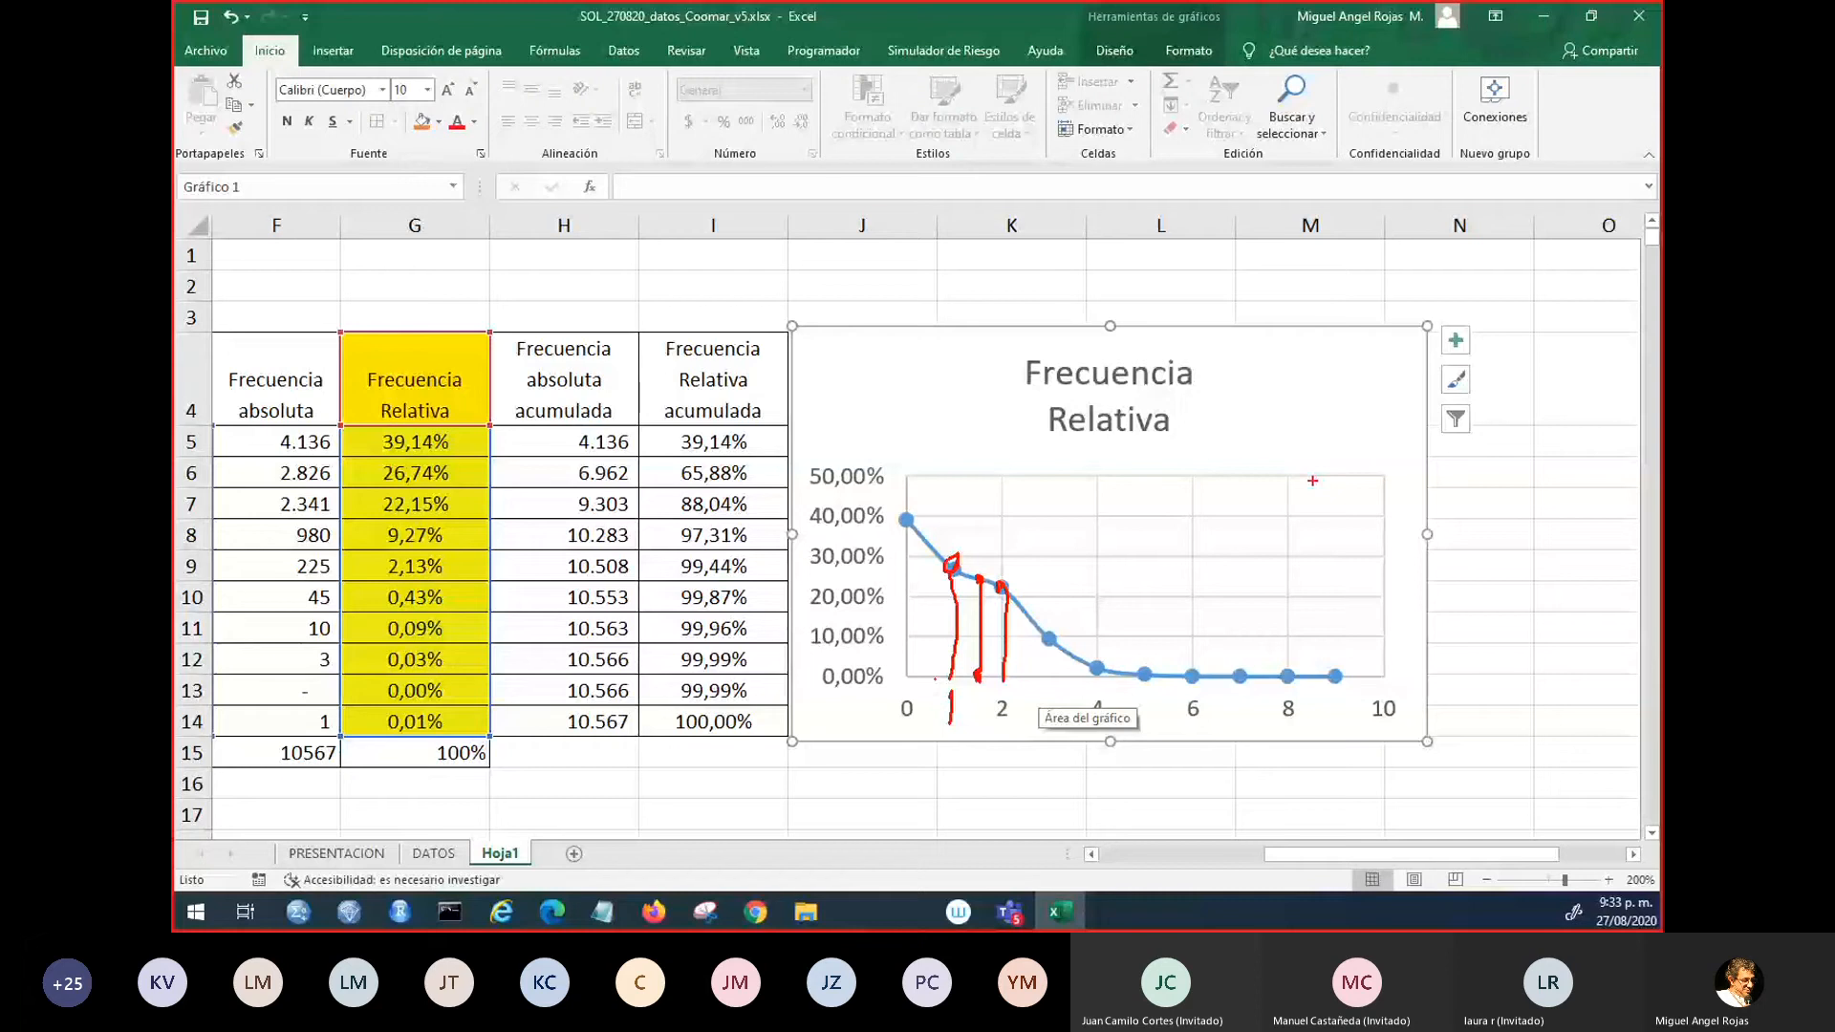
key(Escape)
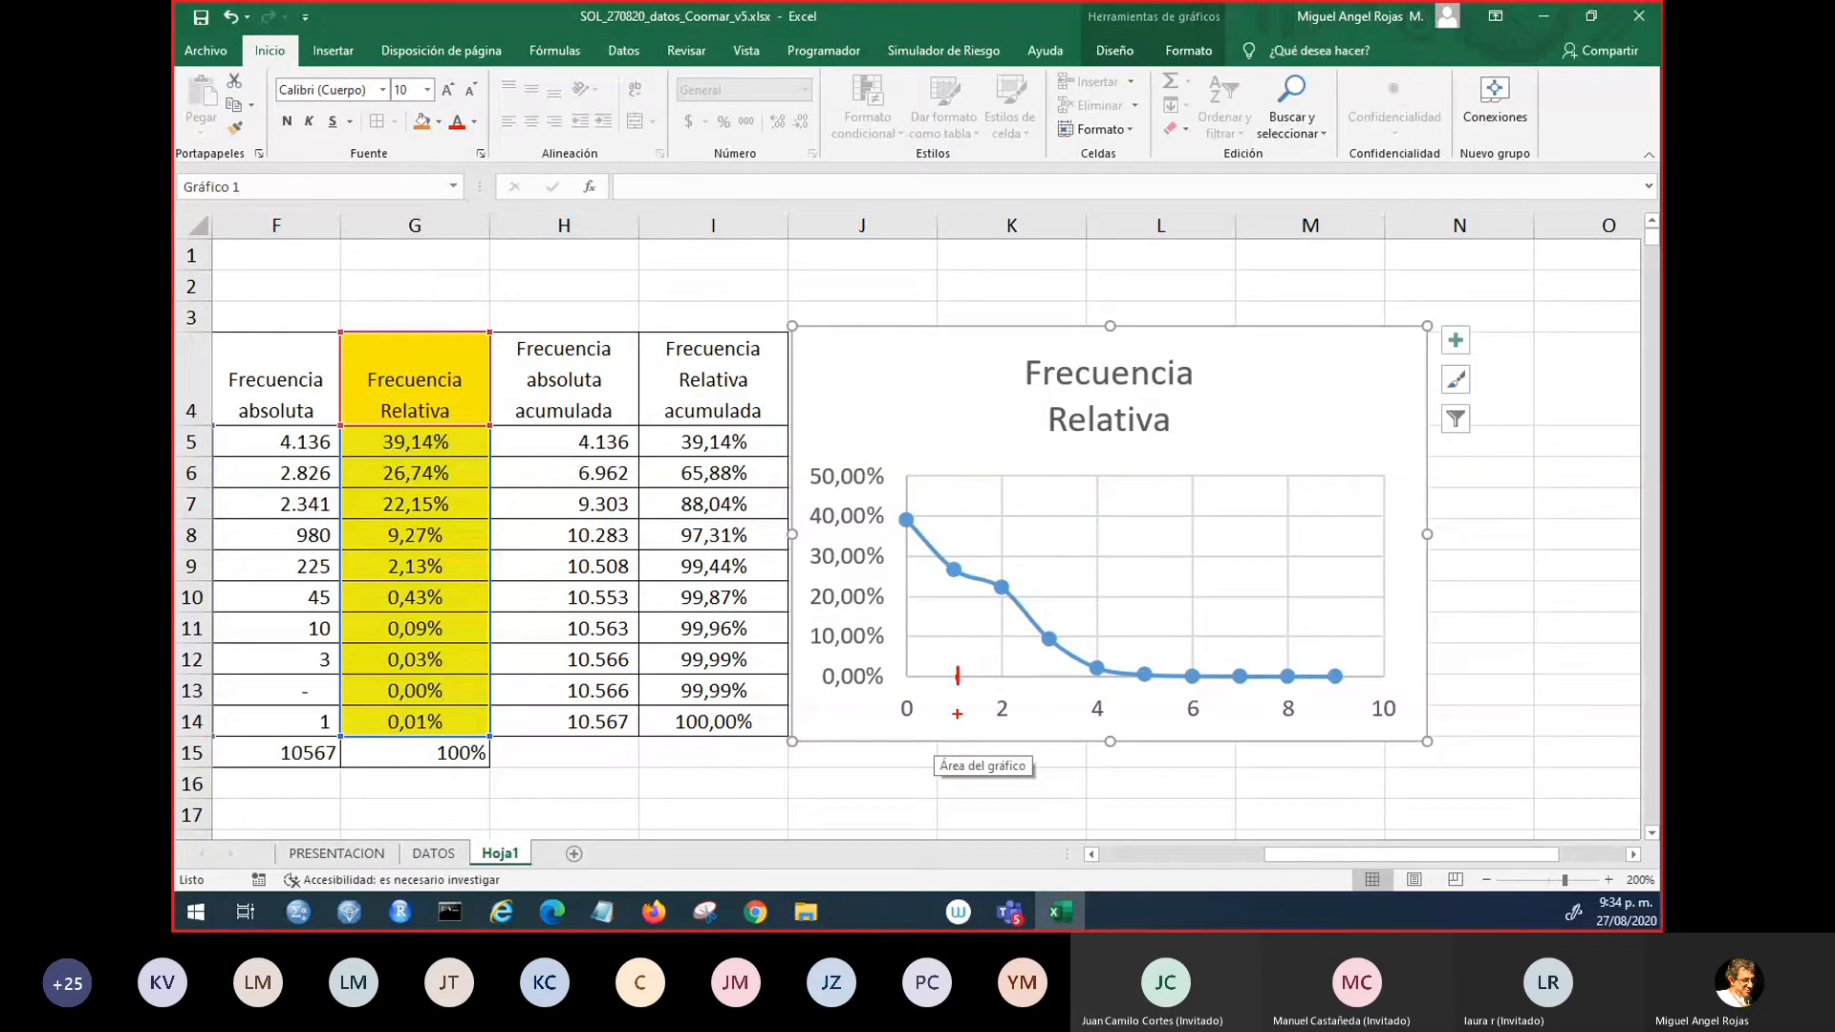
- Label value 1 on the horizontal axis and trace guide lines from values 1 and 2 through their points toward the vertical axis
mouse_move(953, 702)
mouse_down()
mouse_move(971, 702)
mouse_move(968, 723)
mouse_up()
drag(958, 669, 957, 572)
drag(905, 568, 952, 568)
mouse_move(1000, 682)
mouse_down()
mouse_move(1001, 602)
mouse_move(915, 588)
mouse_up()
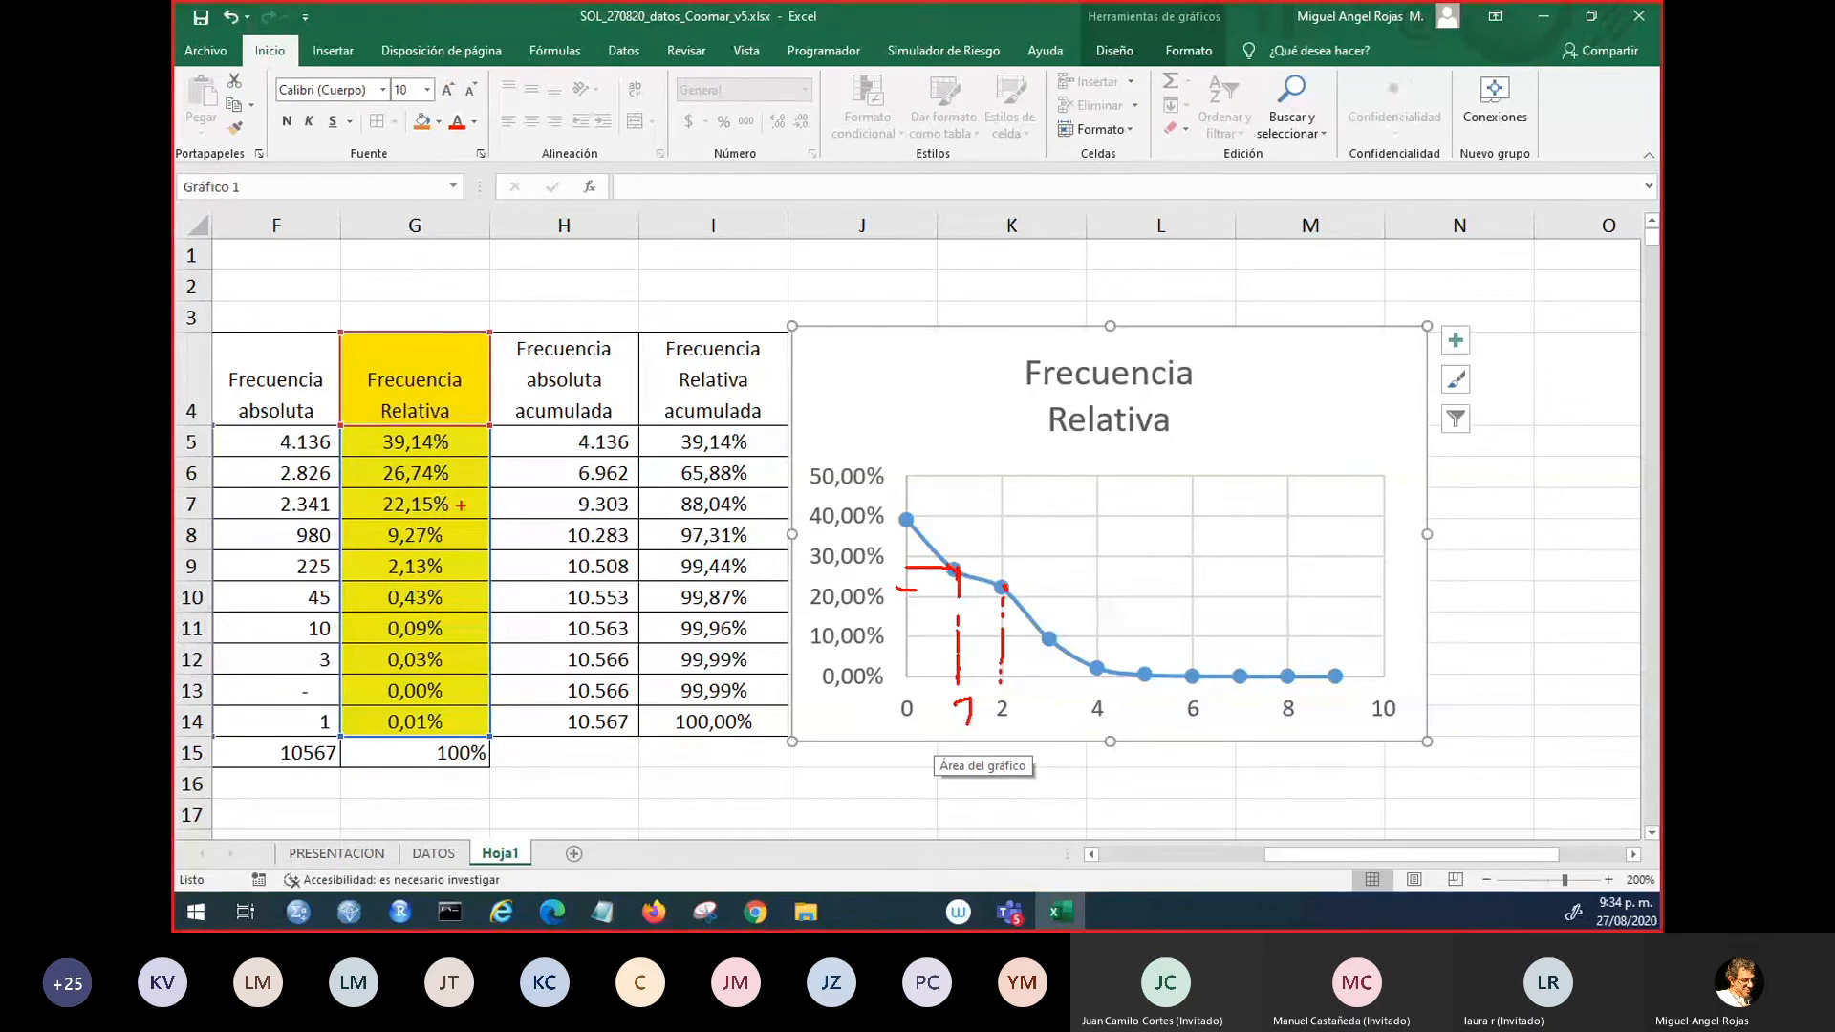
- Circle 22,15% in the table, trace the curve between values 1 and 2 in green, and draw a vertical line midway
drag(426, 477, 442, 499)
drag(976, 576, 1000, 581)
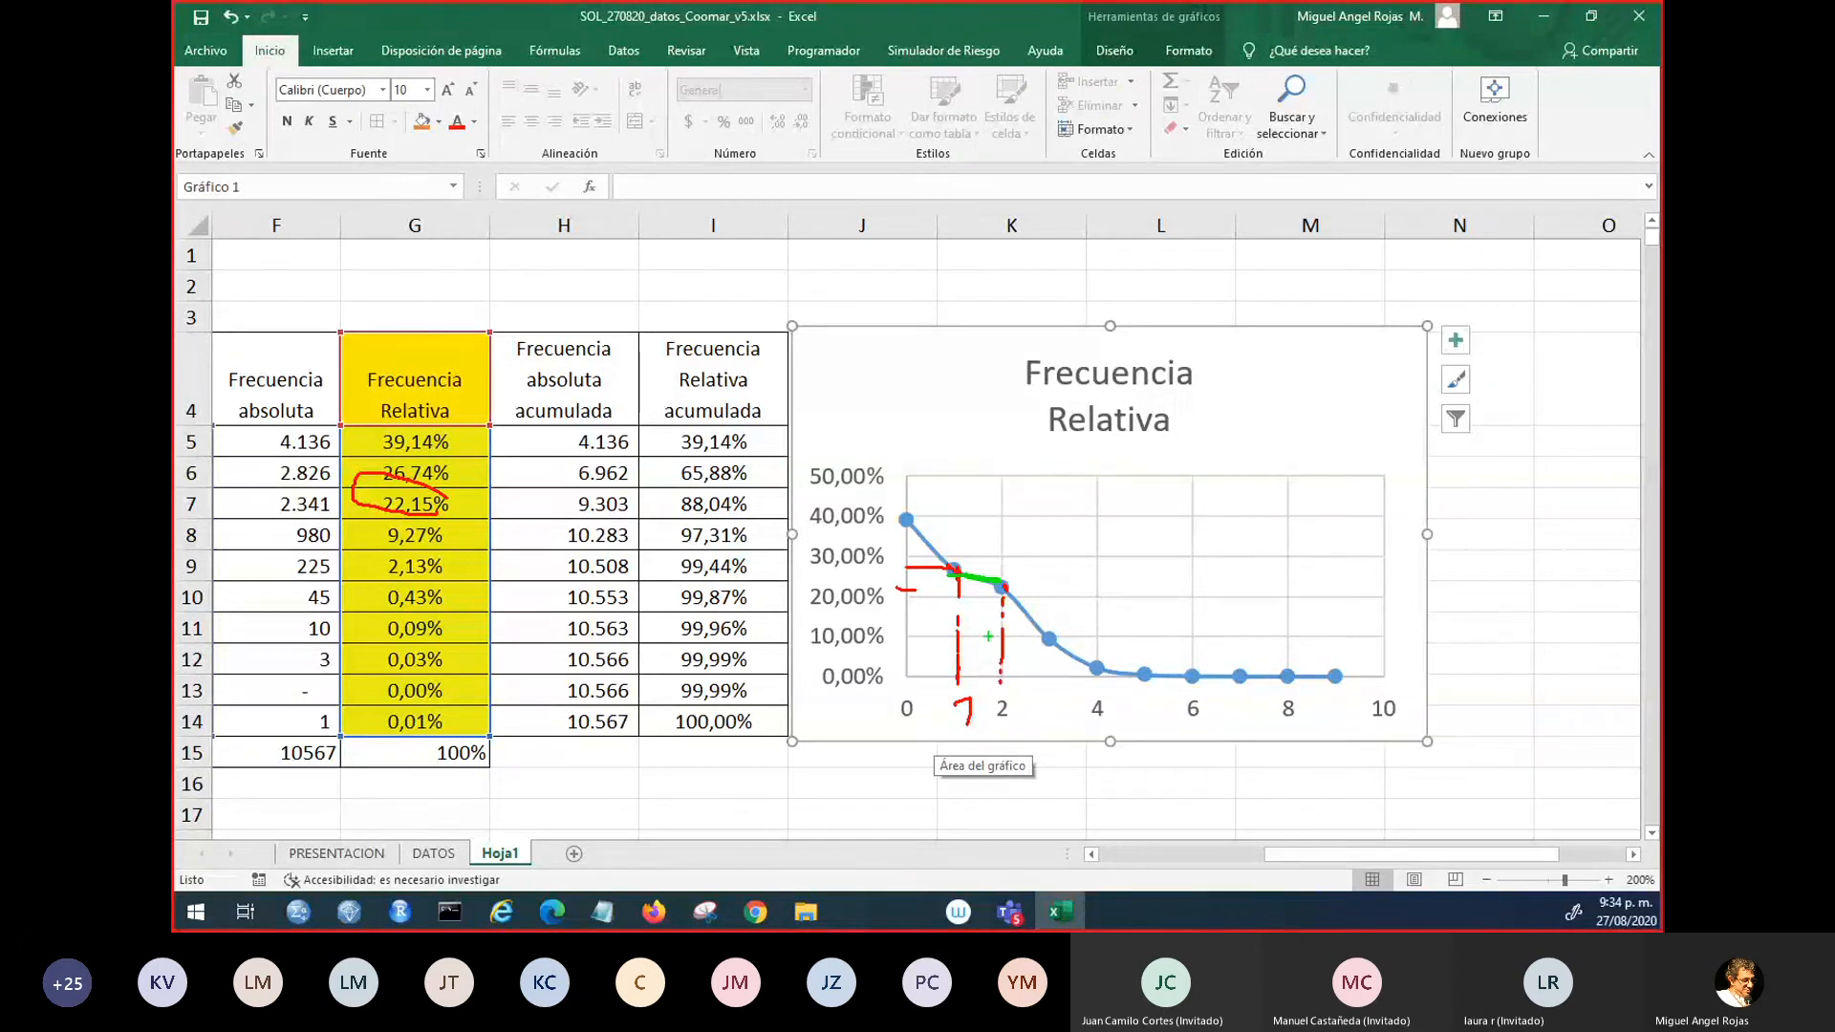
drag(978, 682, 974, 580)
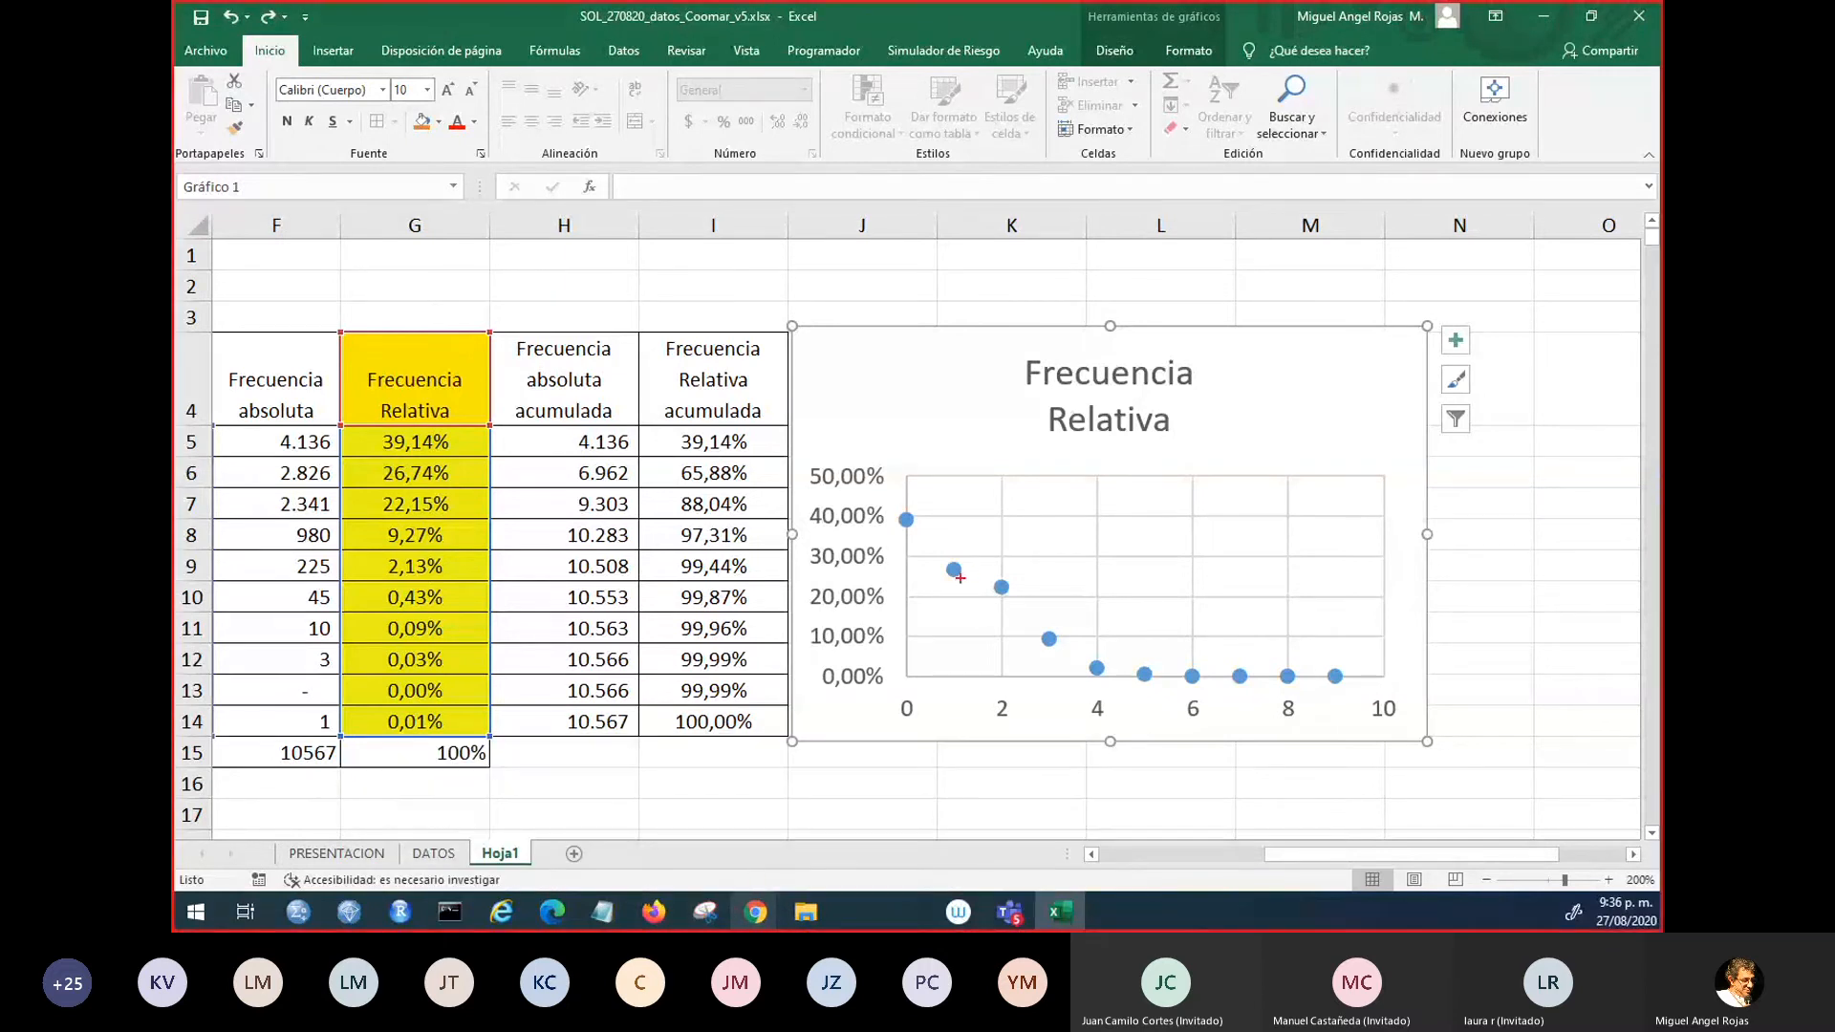
drag(954, 586, 943, 680)
text(2r)
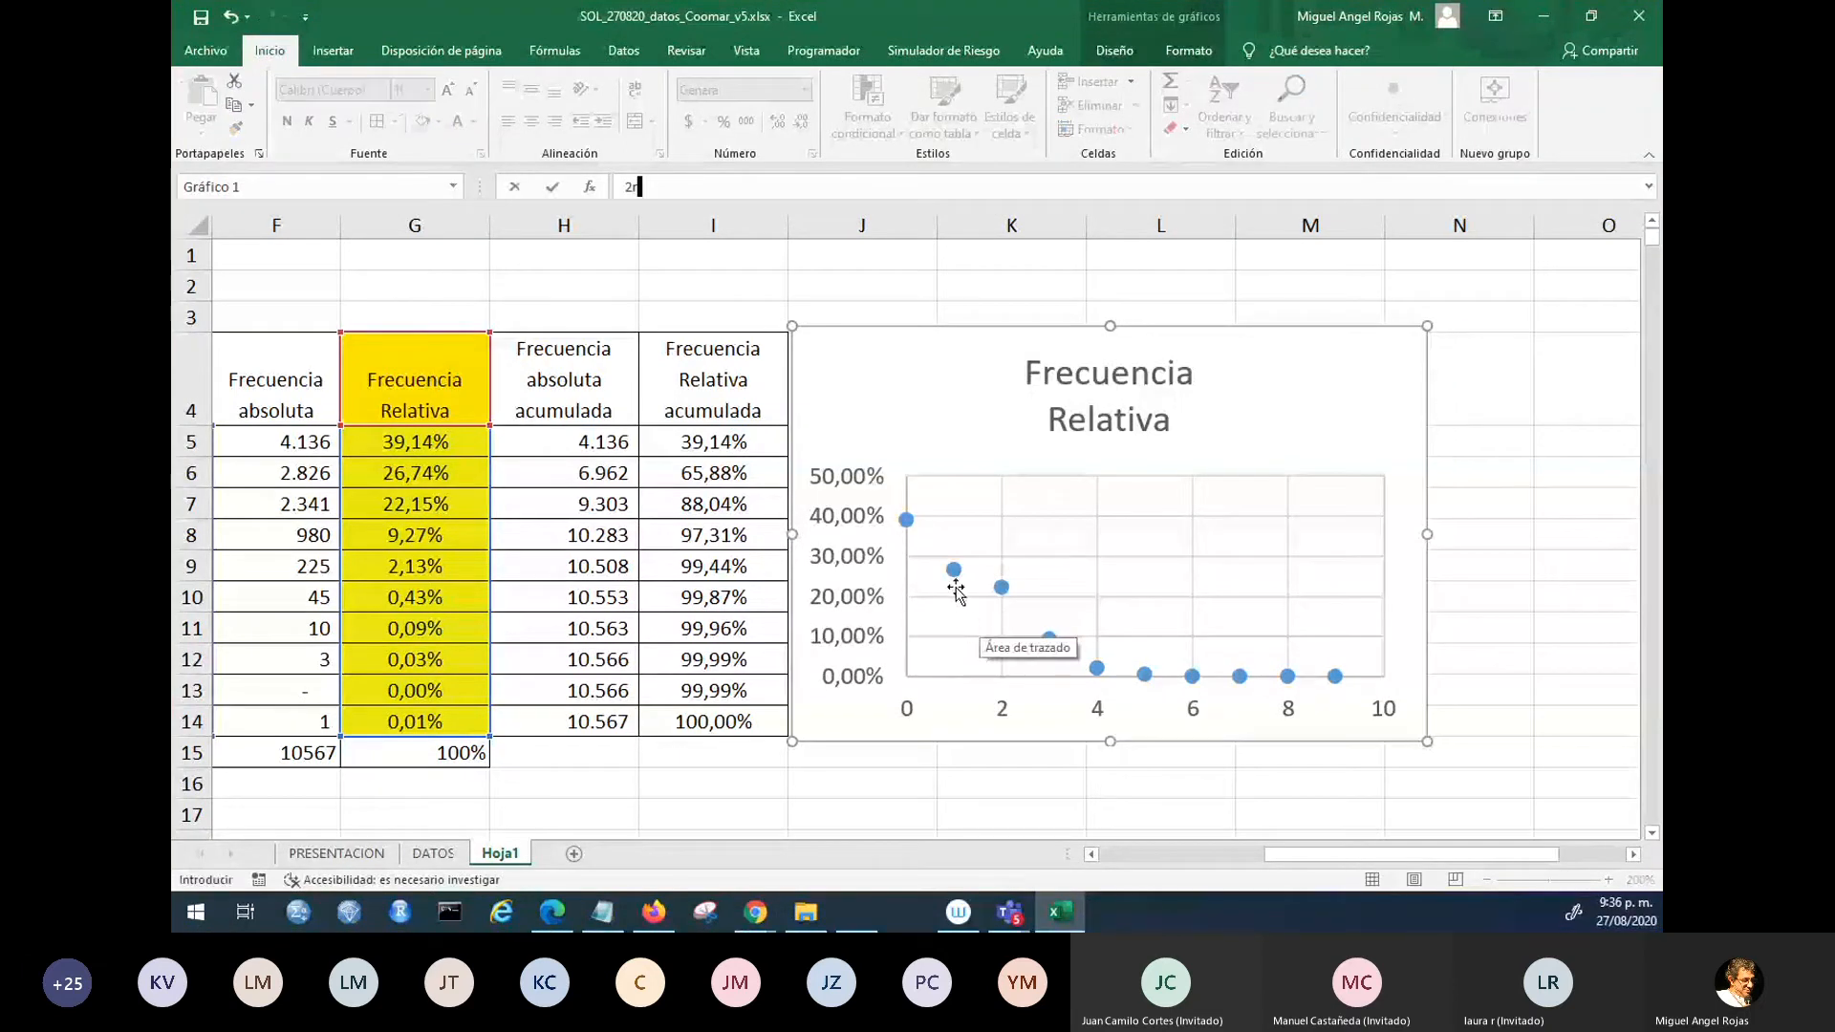
click(953, 595)
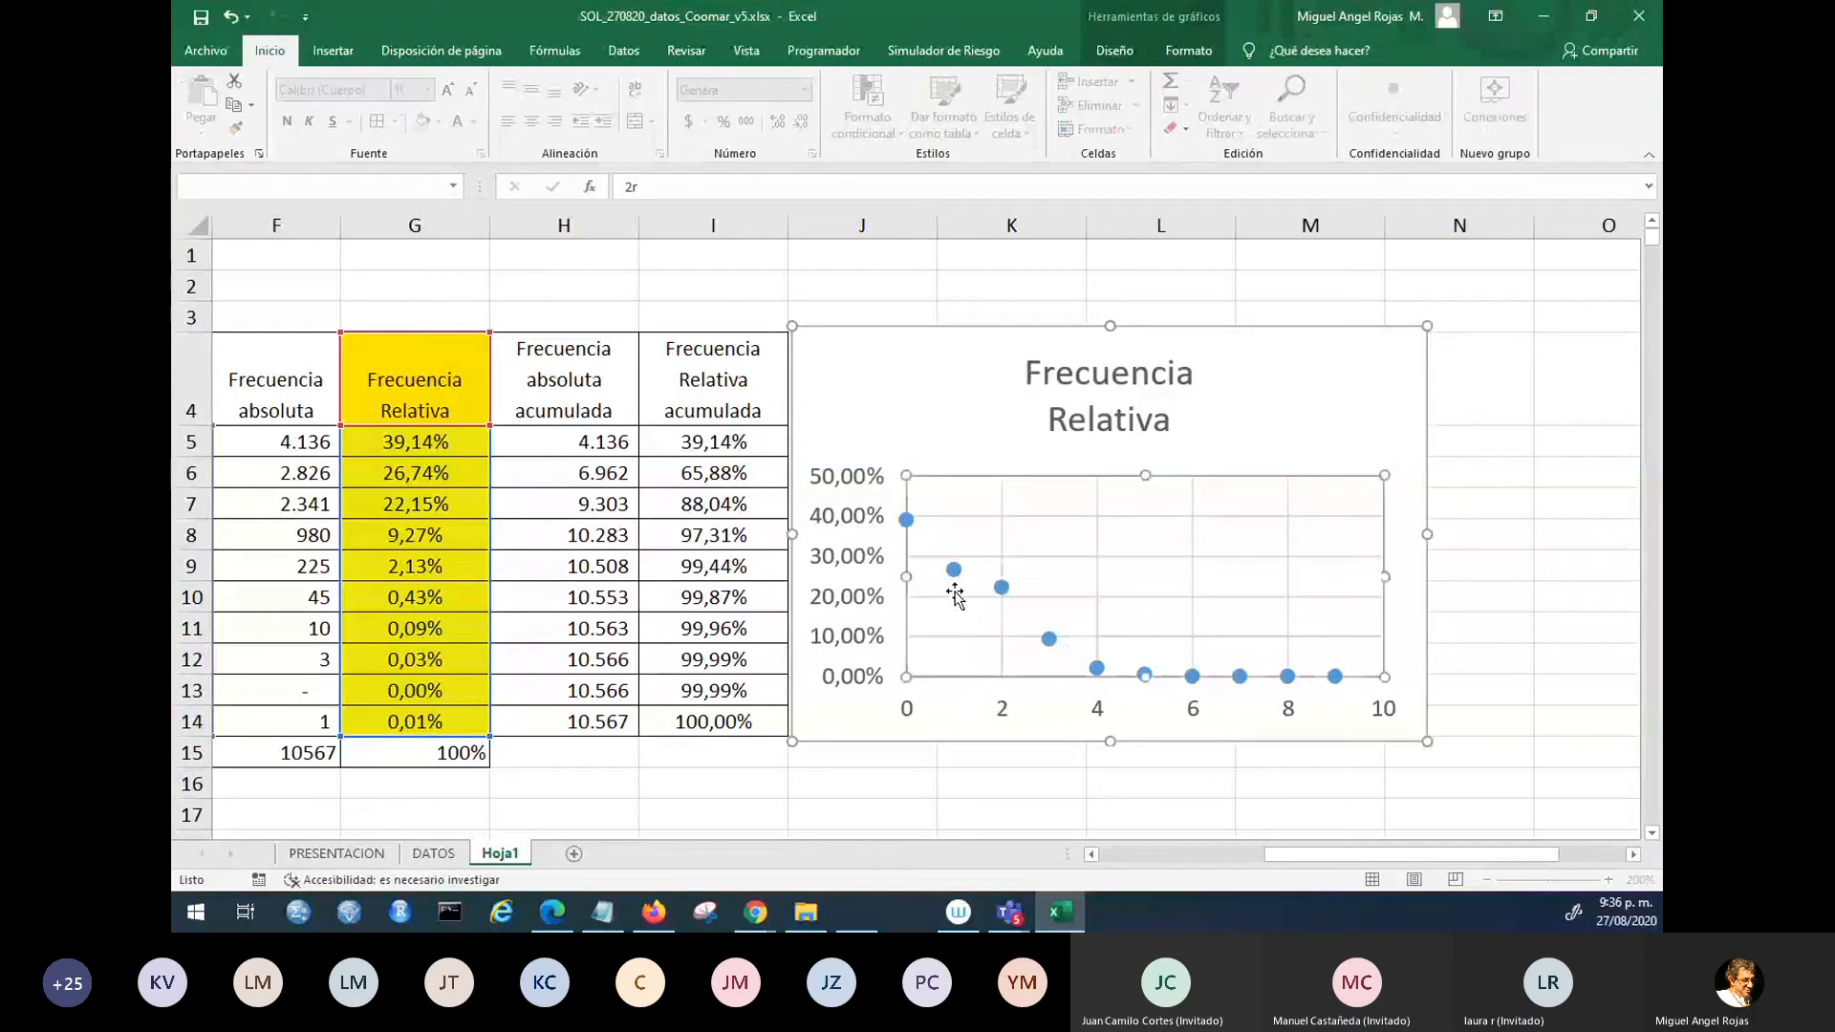
click(905, 687)
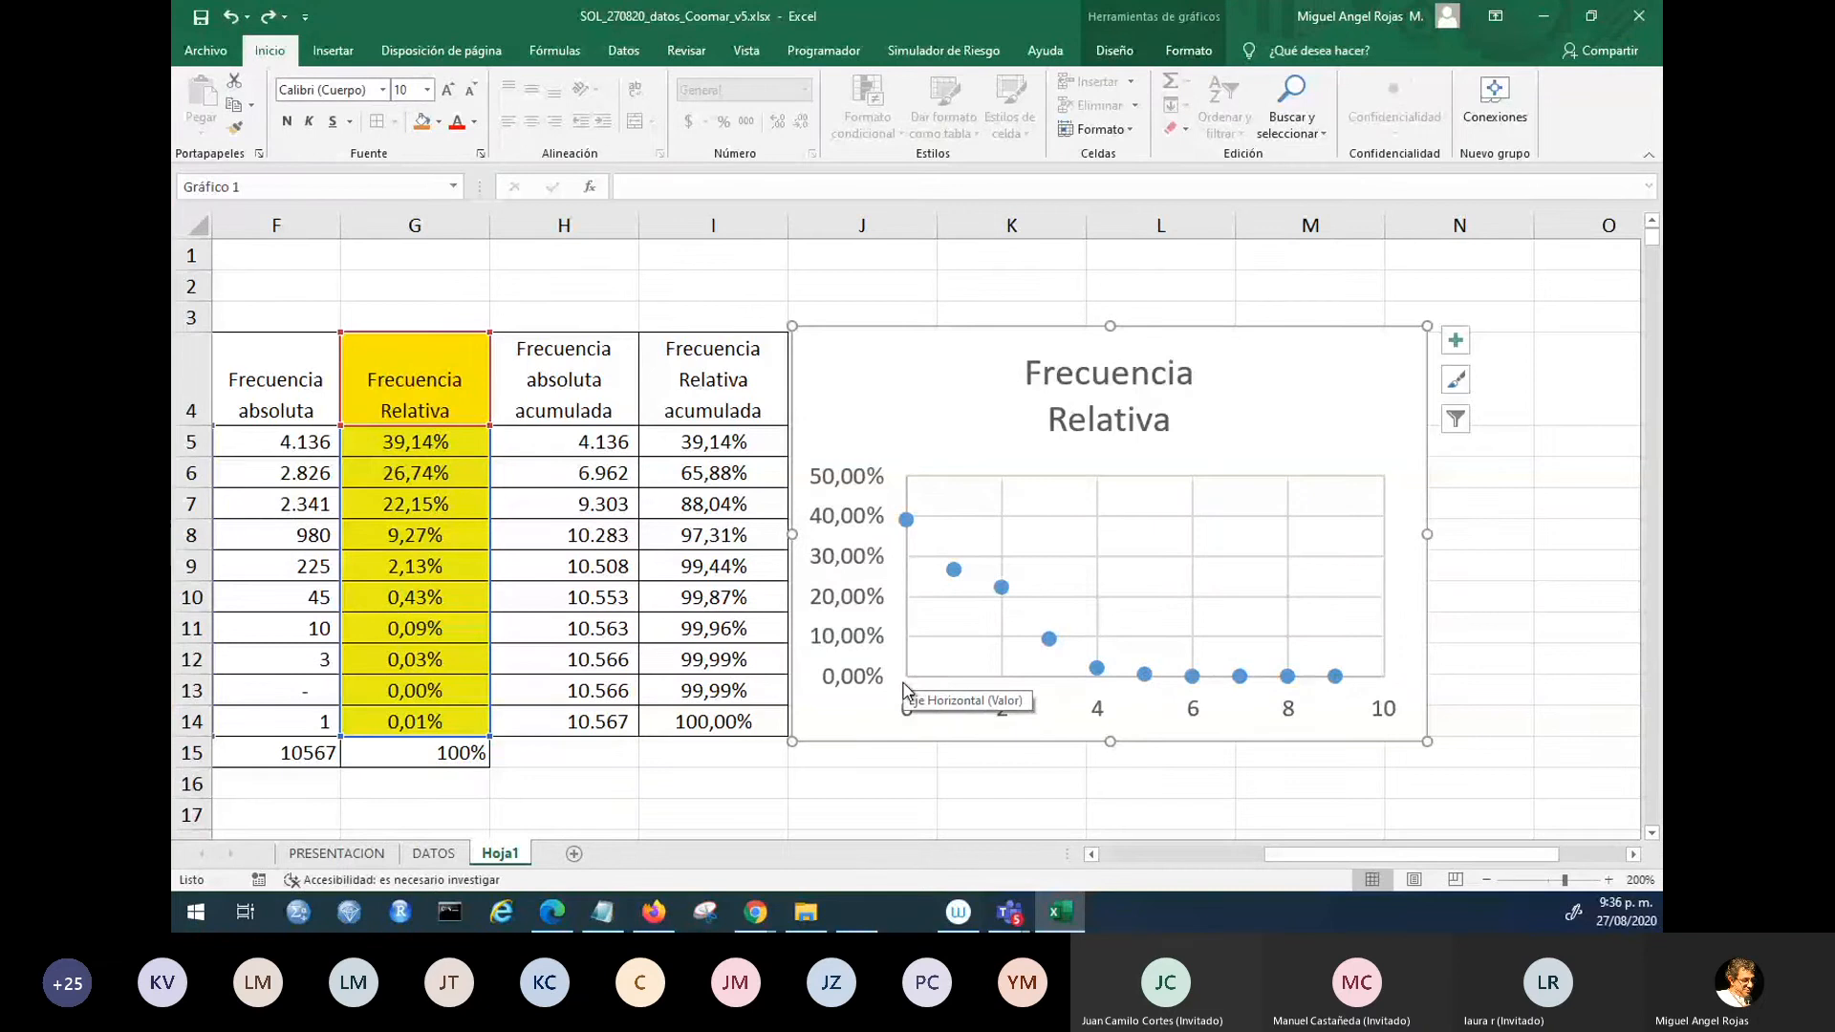
key(ctrl+2)
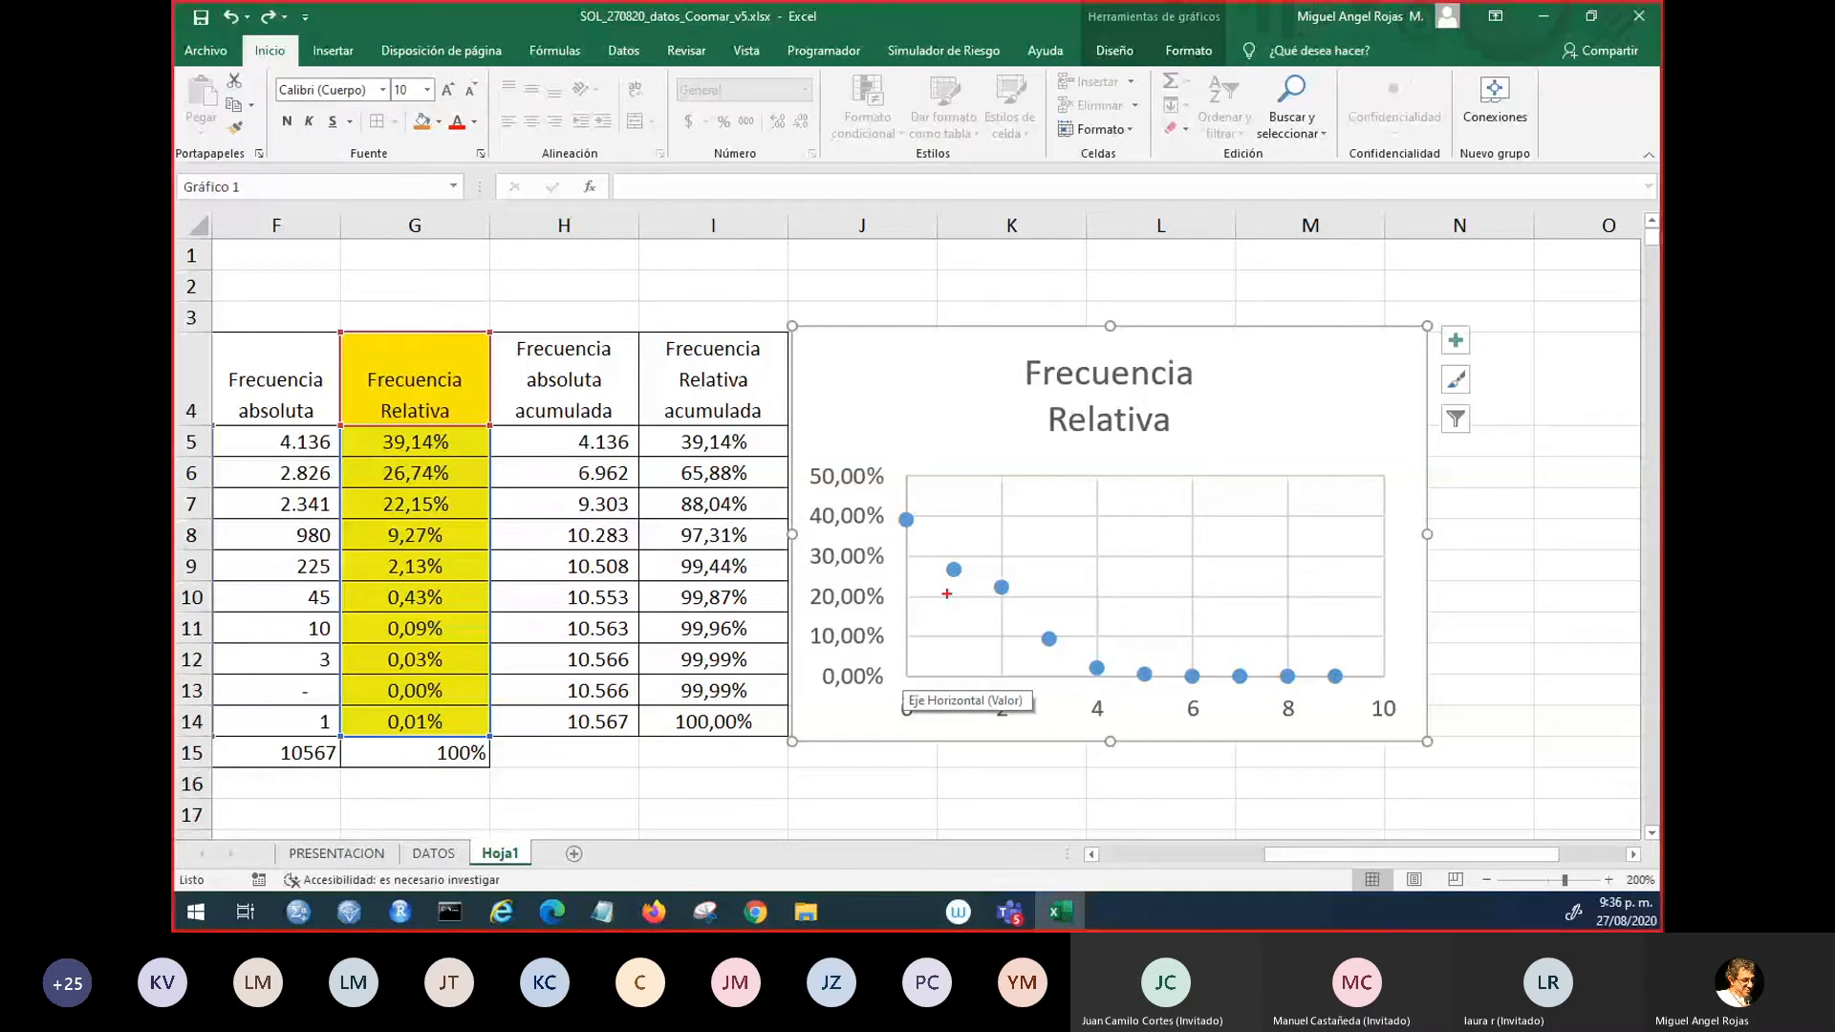
key(Escape)
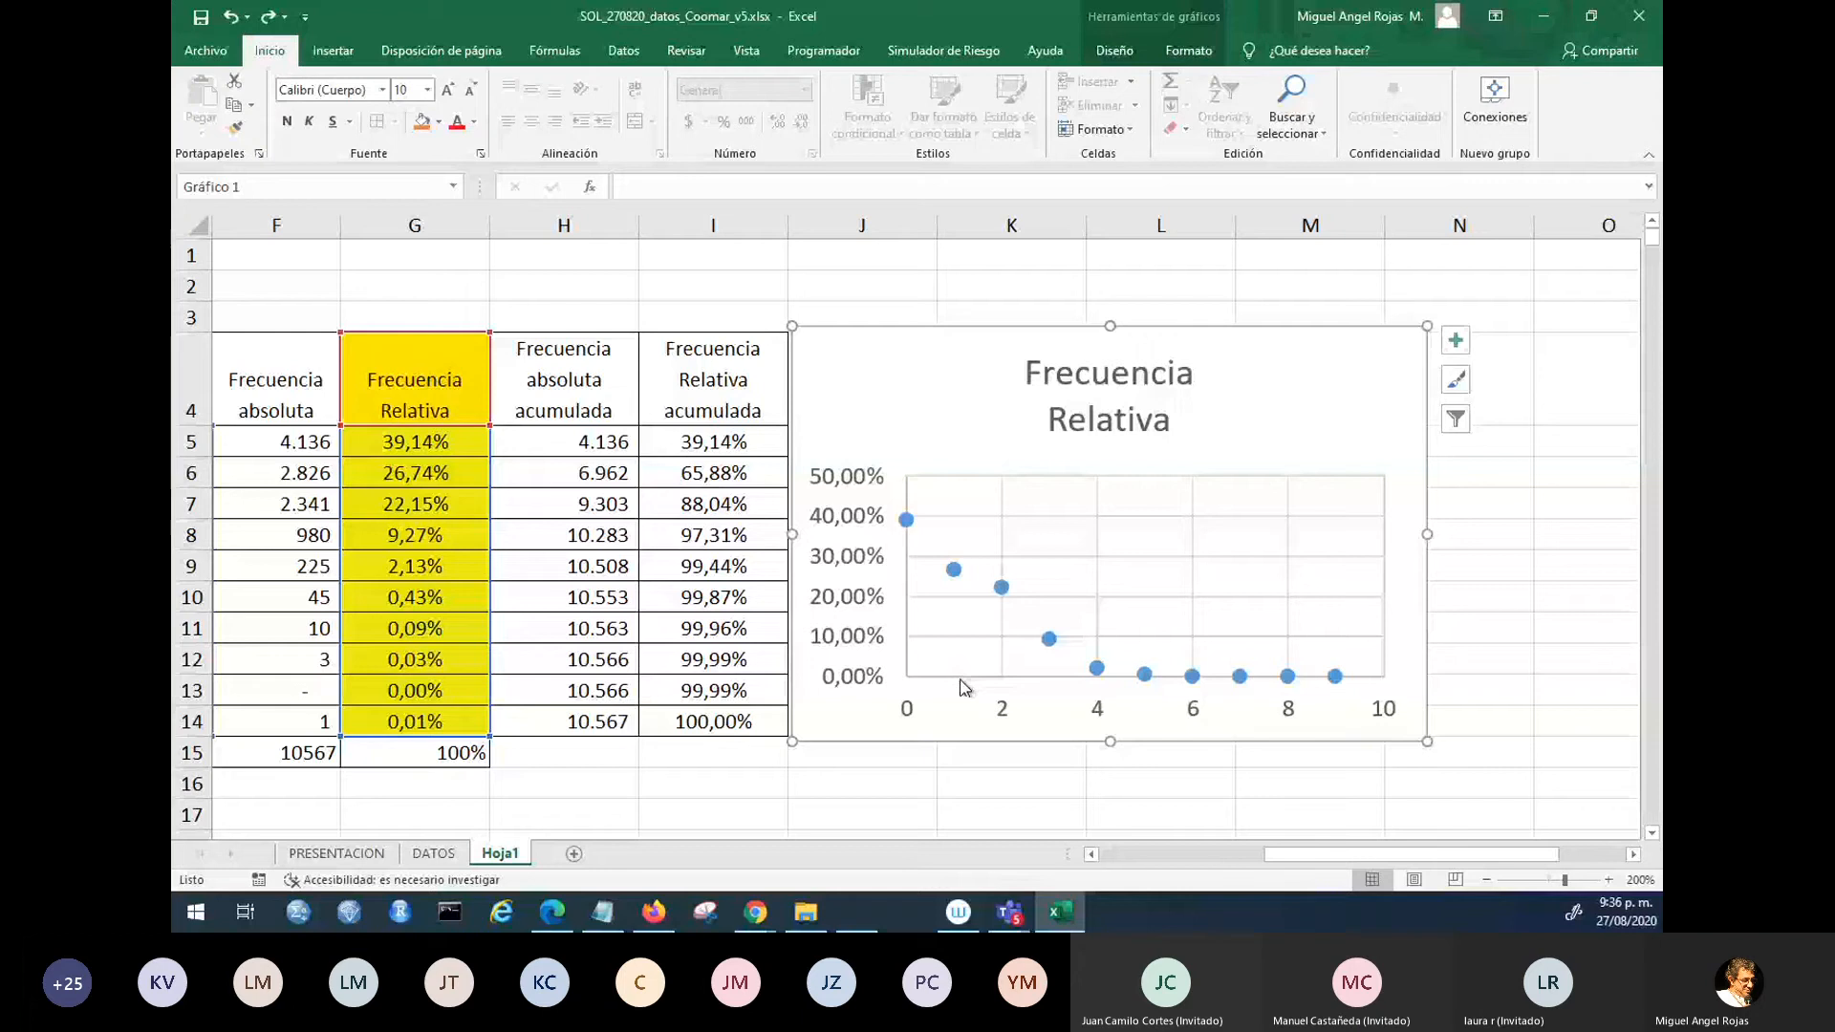
- Trace guide lines from values 1 and 2 to both axes, mark the interval between them, clear the markings and deselect the chart
key(ctrl+2)
mouse_move(956, 660)
mouse_down()
mouse_move(956, 561)
mouse_move(901, 563)
mouse_up()
mouse_move(1003, 677)
mouse_down()
mouse_move(1001, 587)
mouse_move(905, 586)
mouse_up()
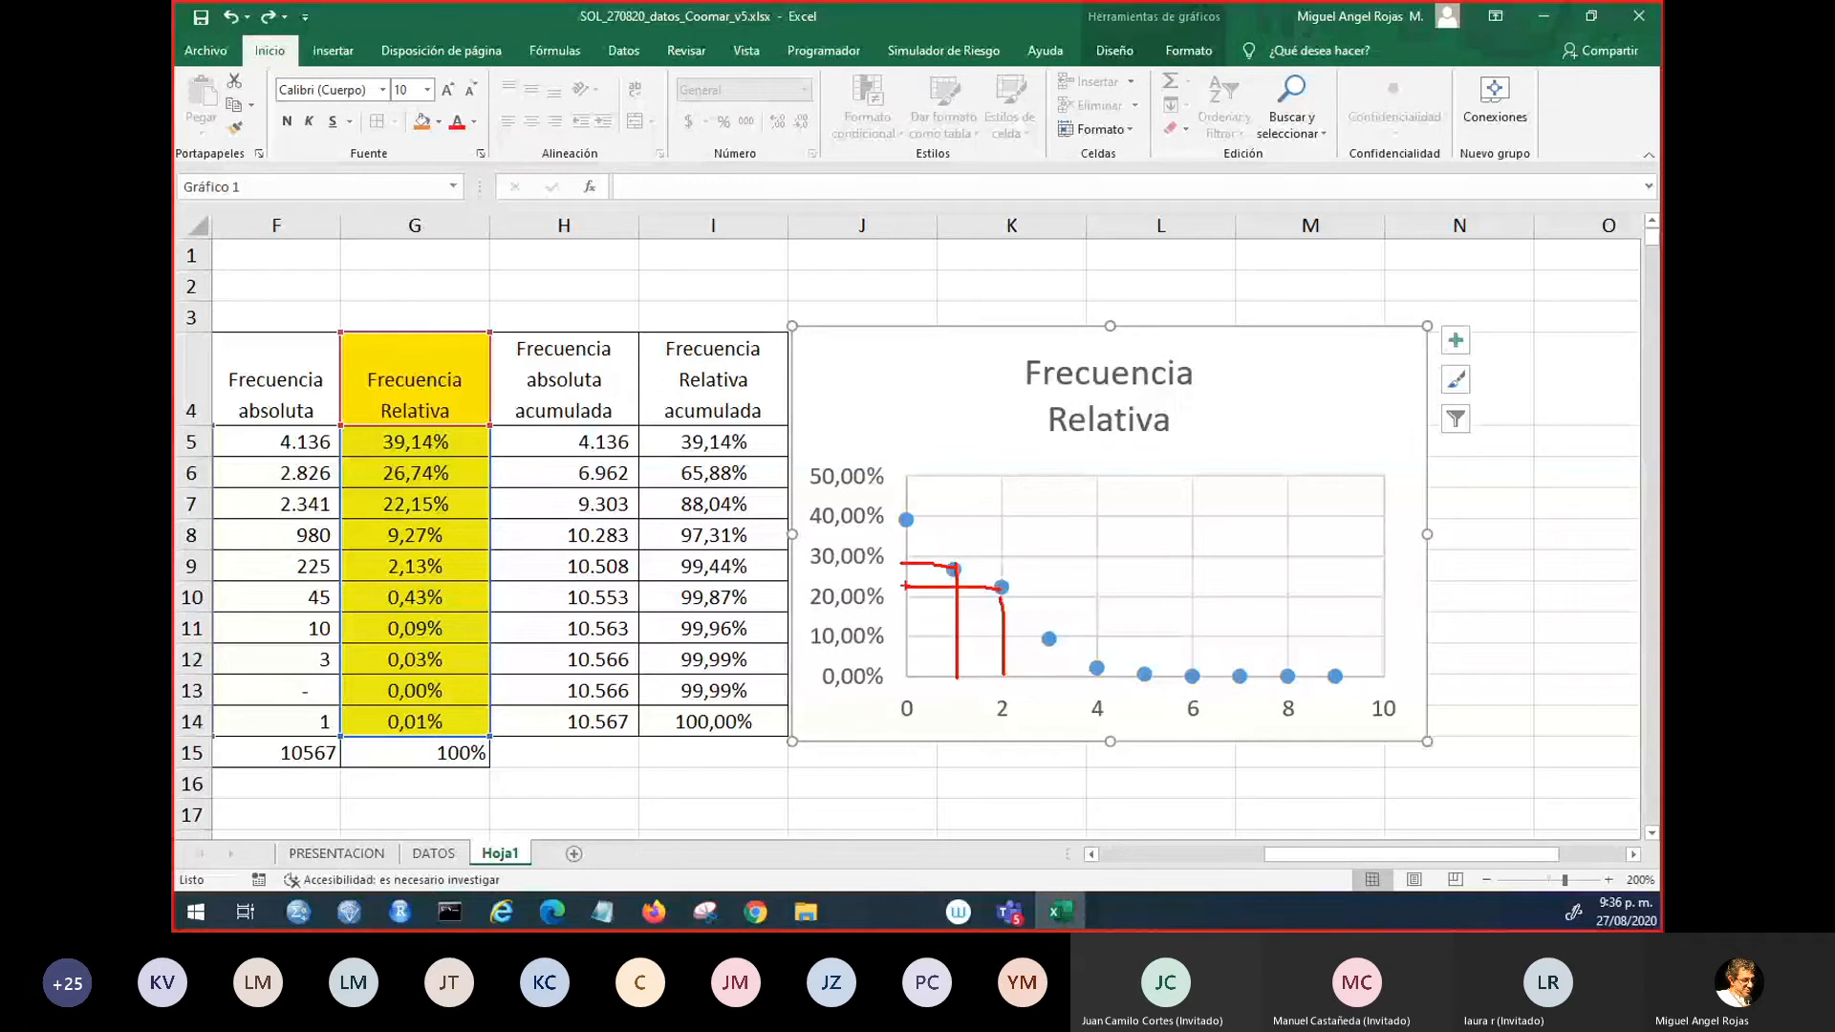
drag(957, 679, 1006, 675)
drag(930, 764, 978, 690)
key(Escape)
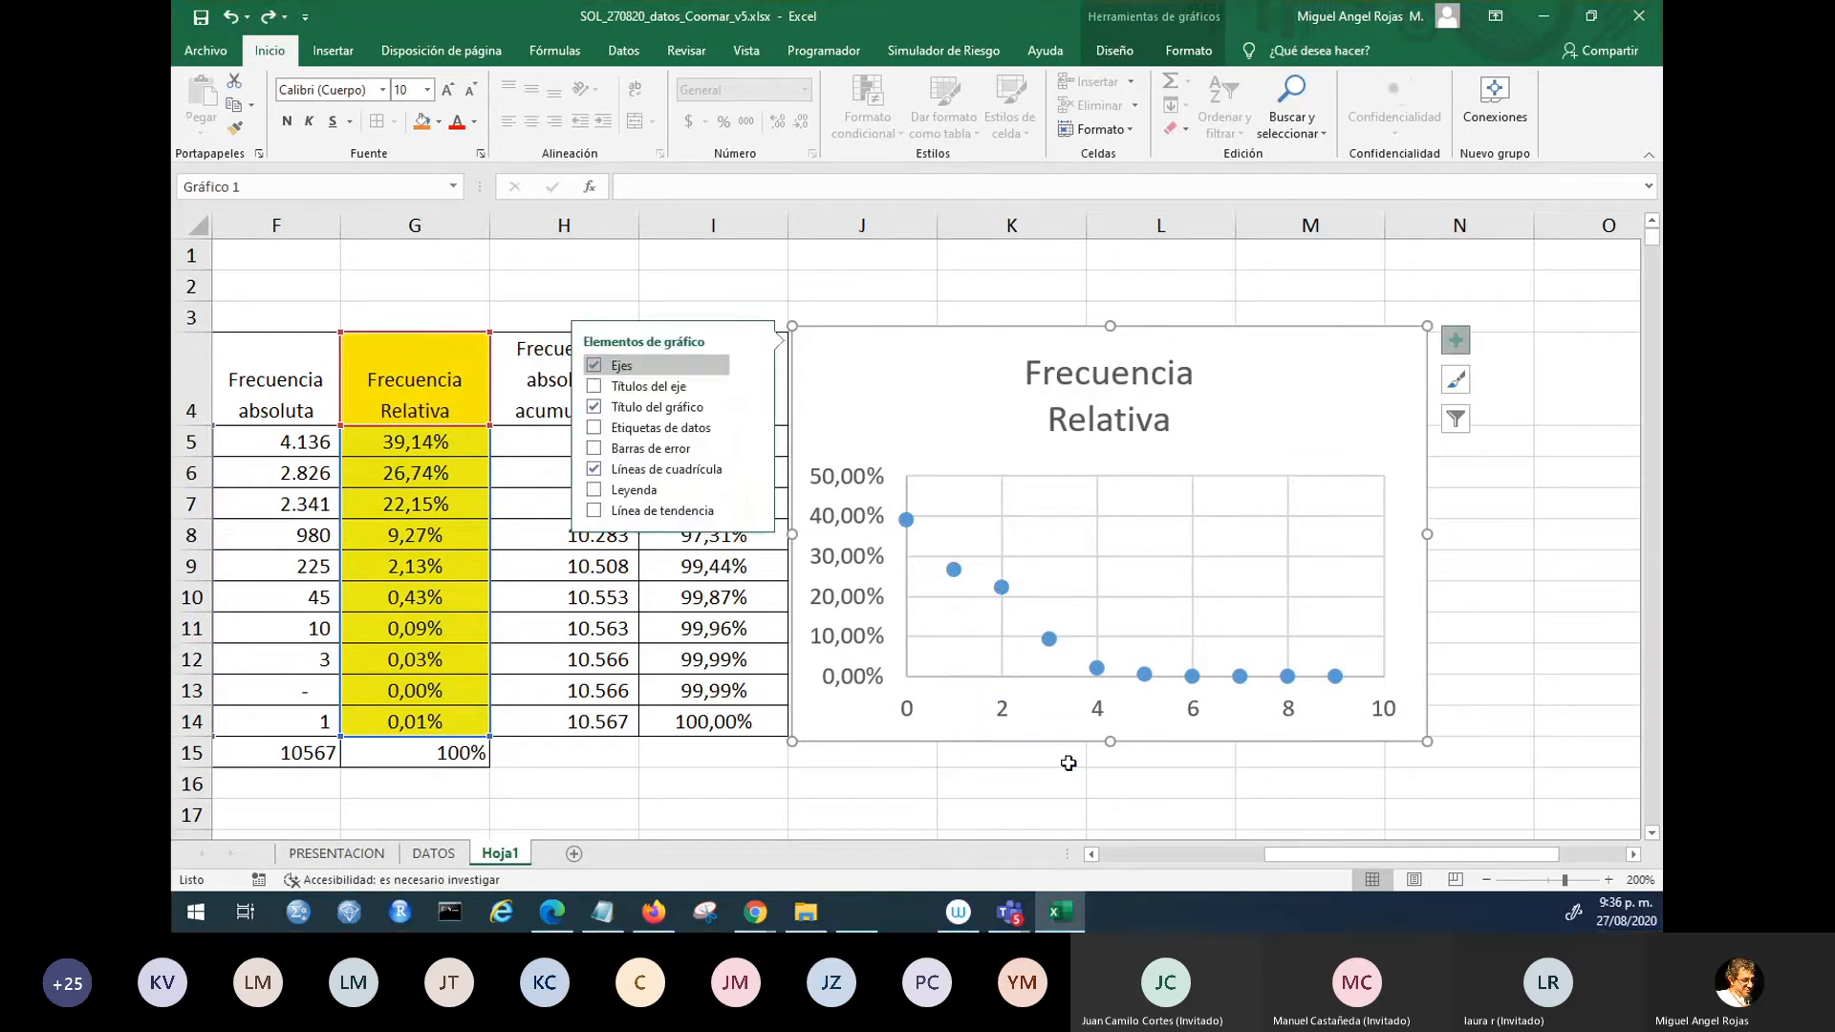
key(Escape)
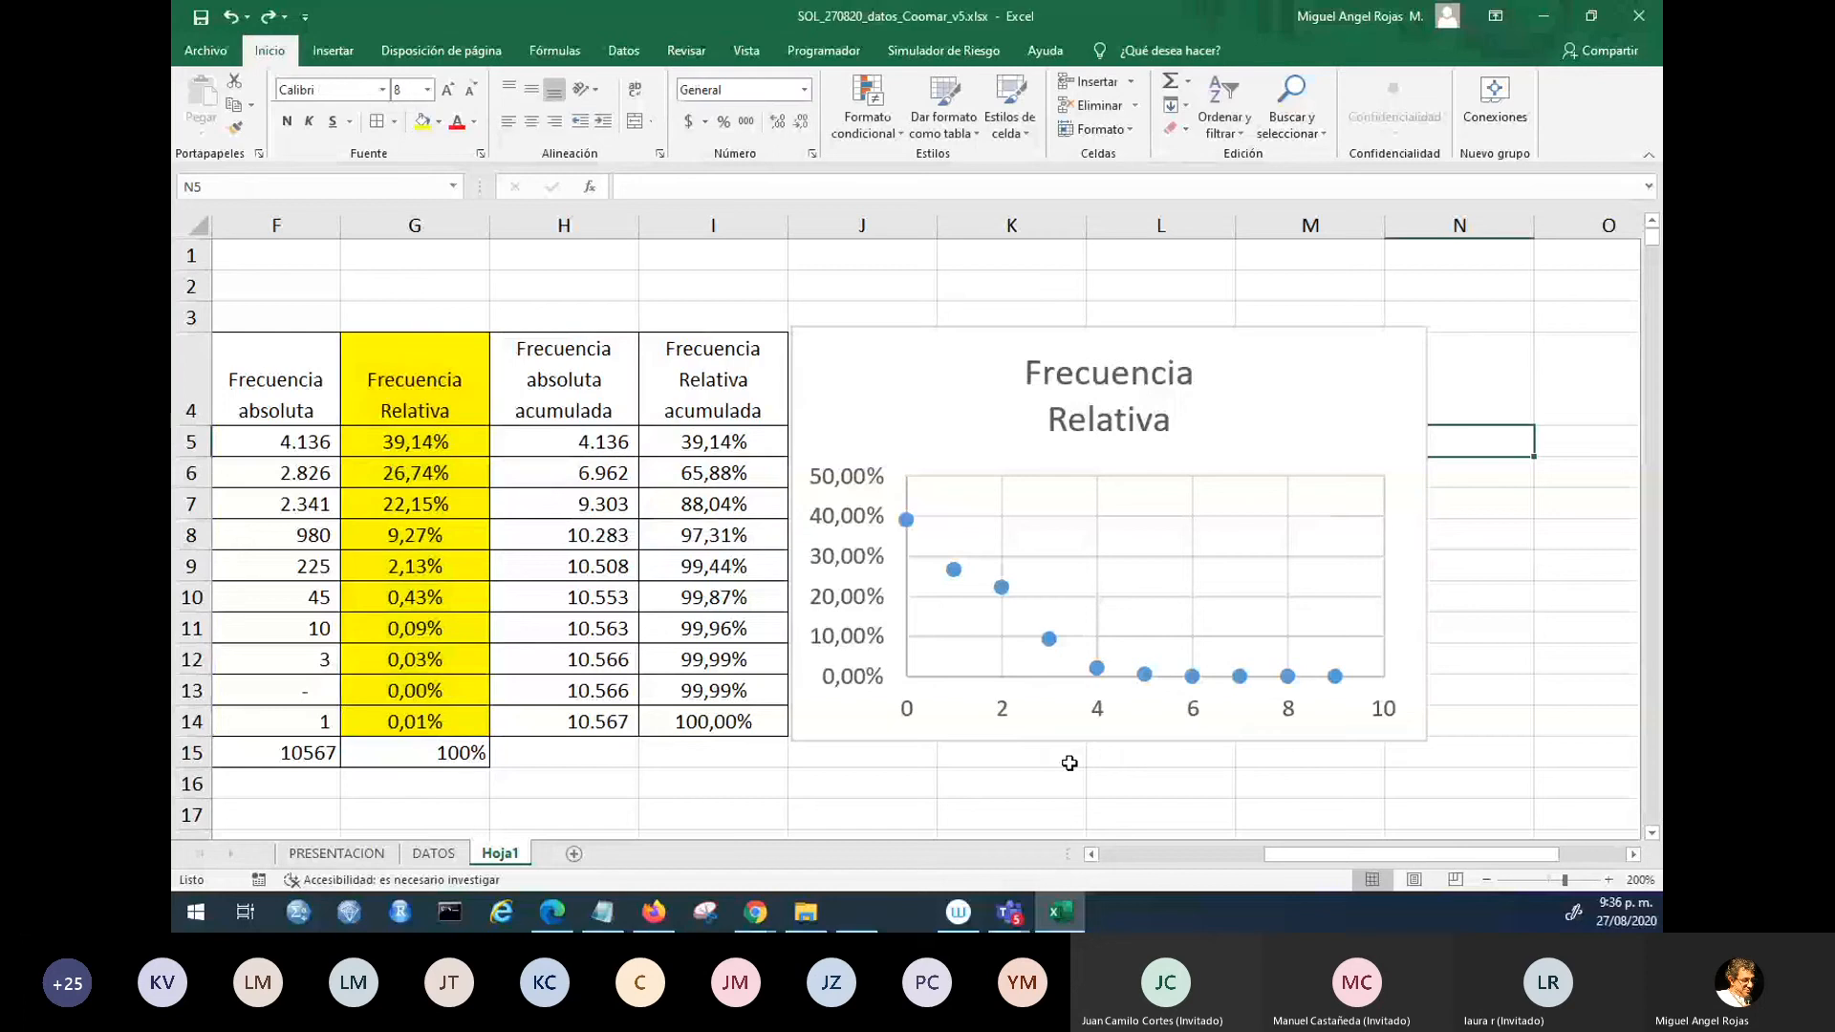
- Write "histograma" over the scatter chart as a blue on-screen text annotation and clear it
click(998, 283)
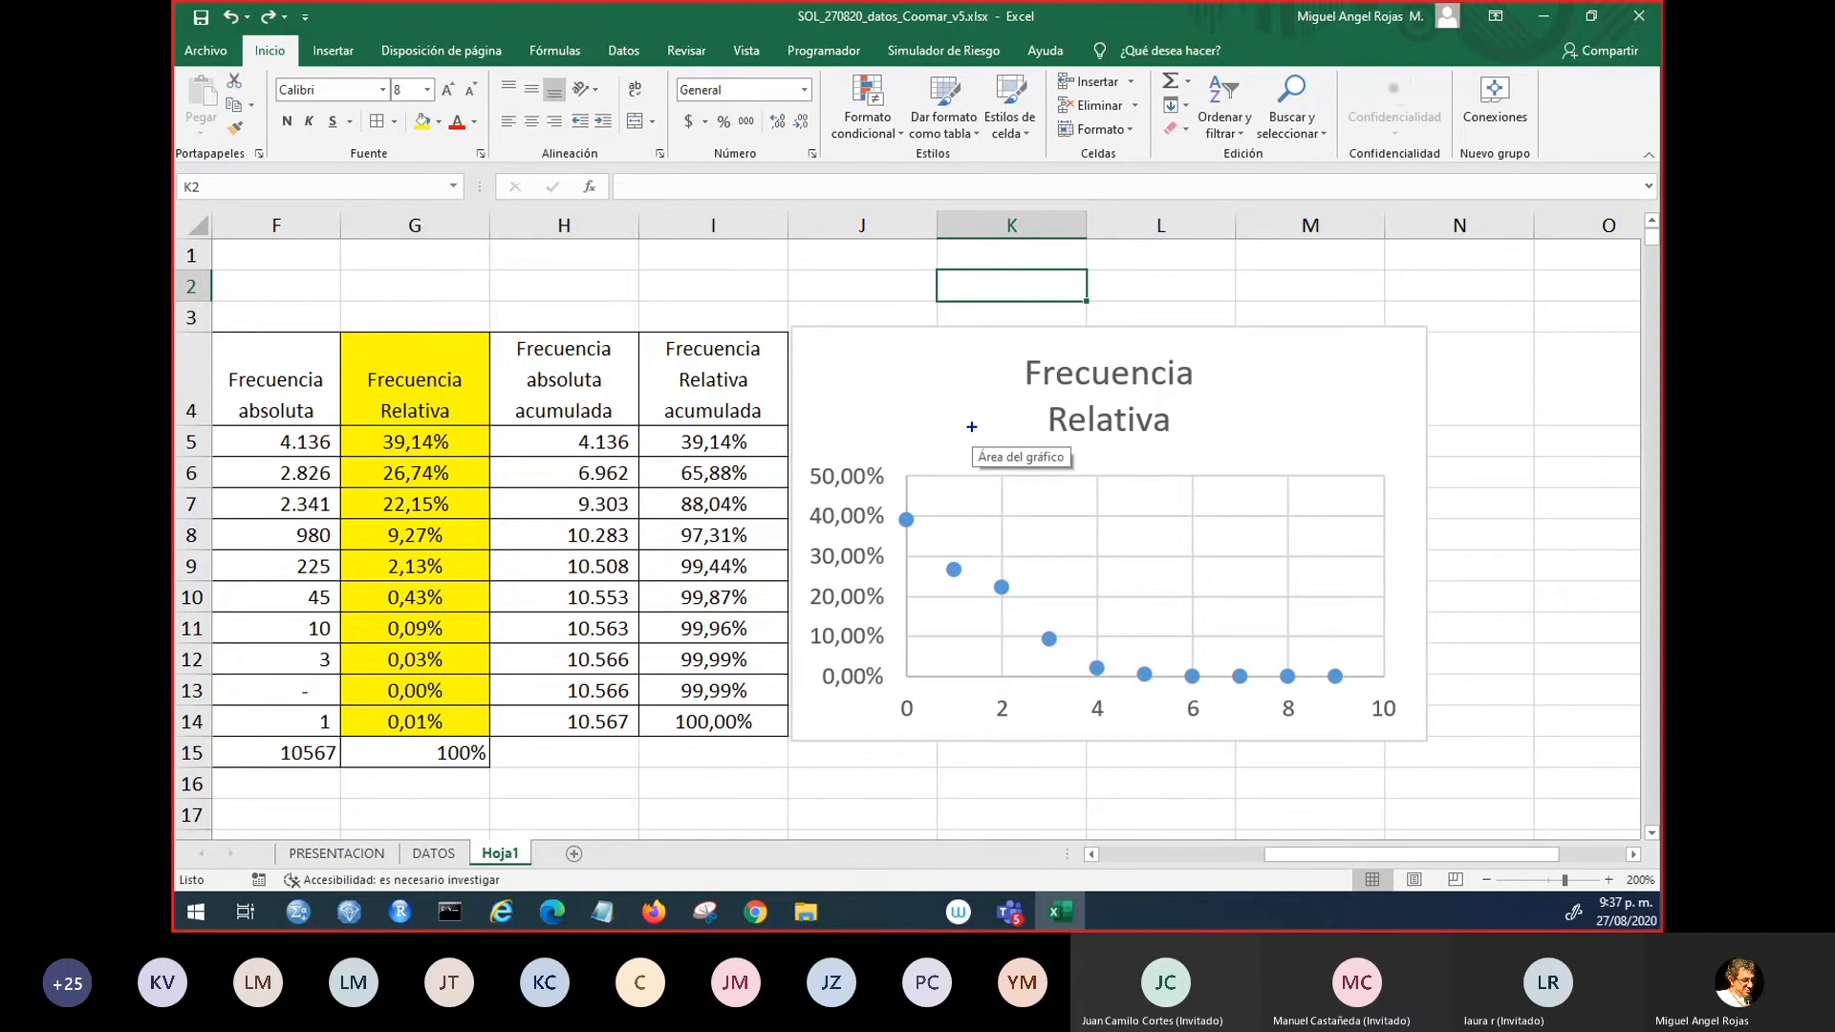
drag(982, 443, 982, 521)
text(histo)
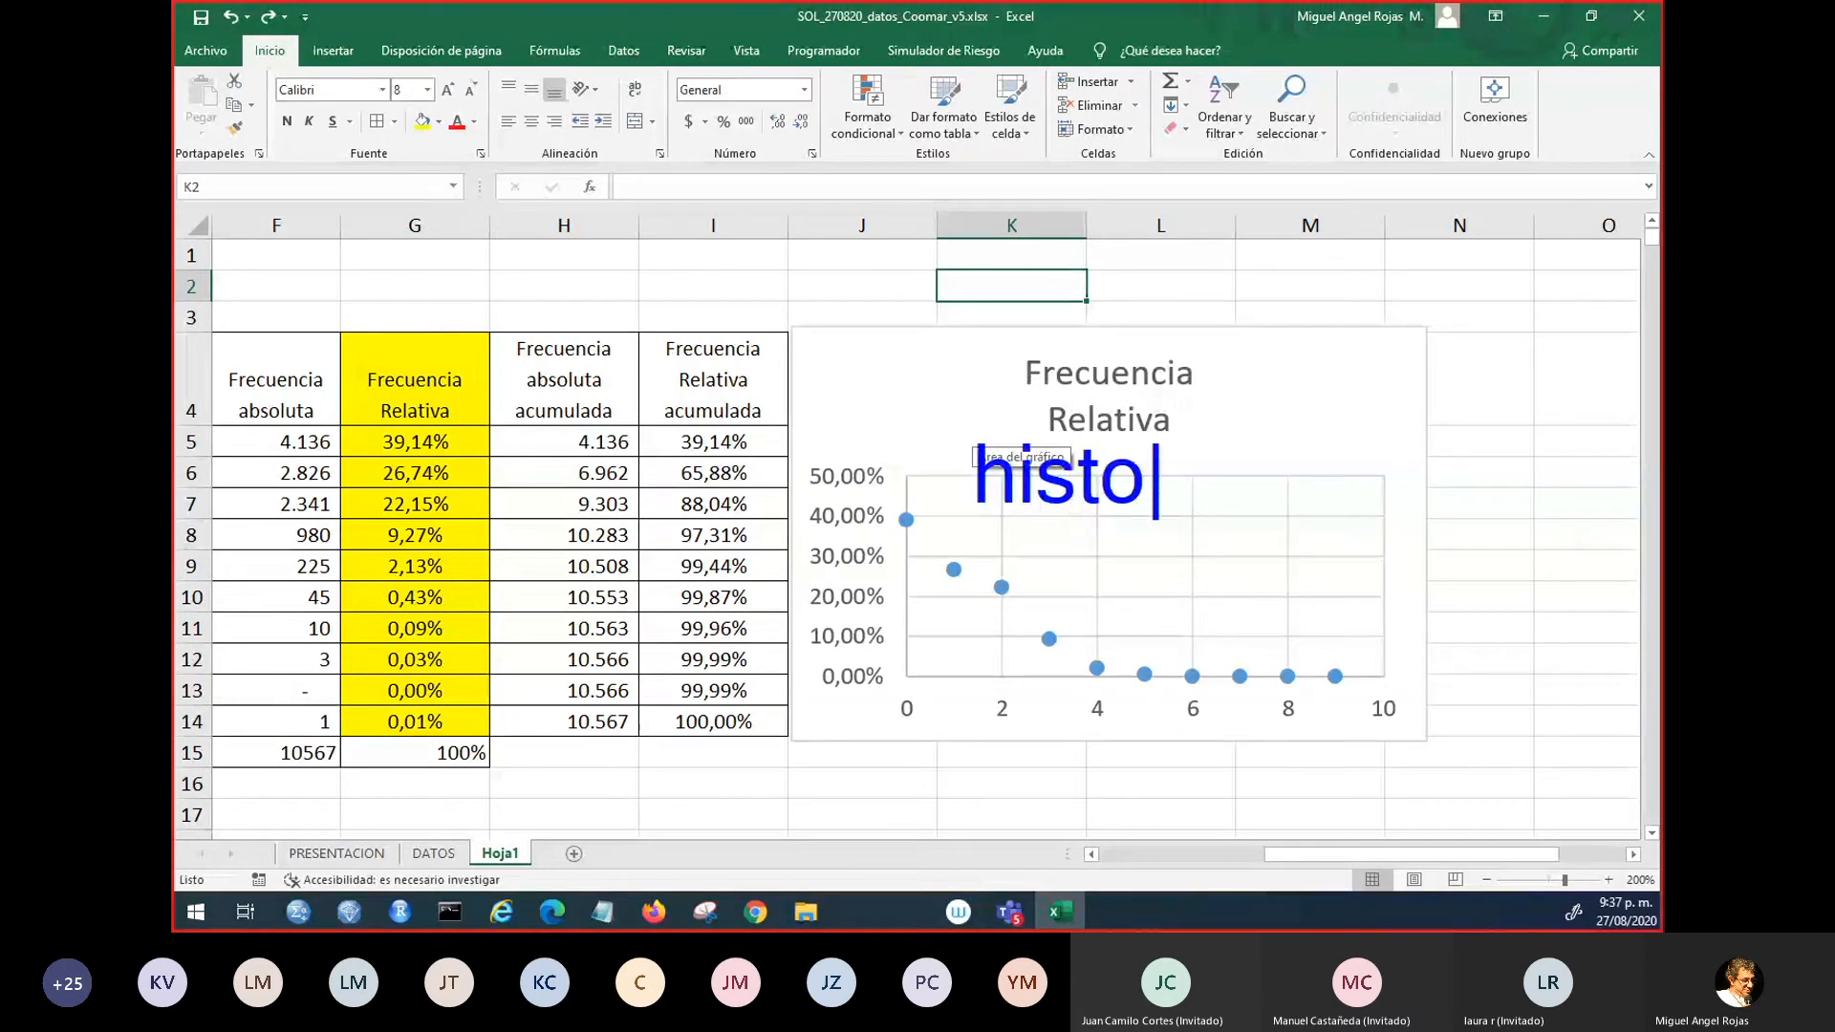
text(grama)
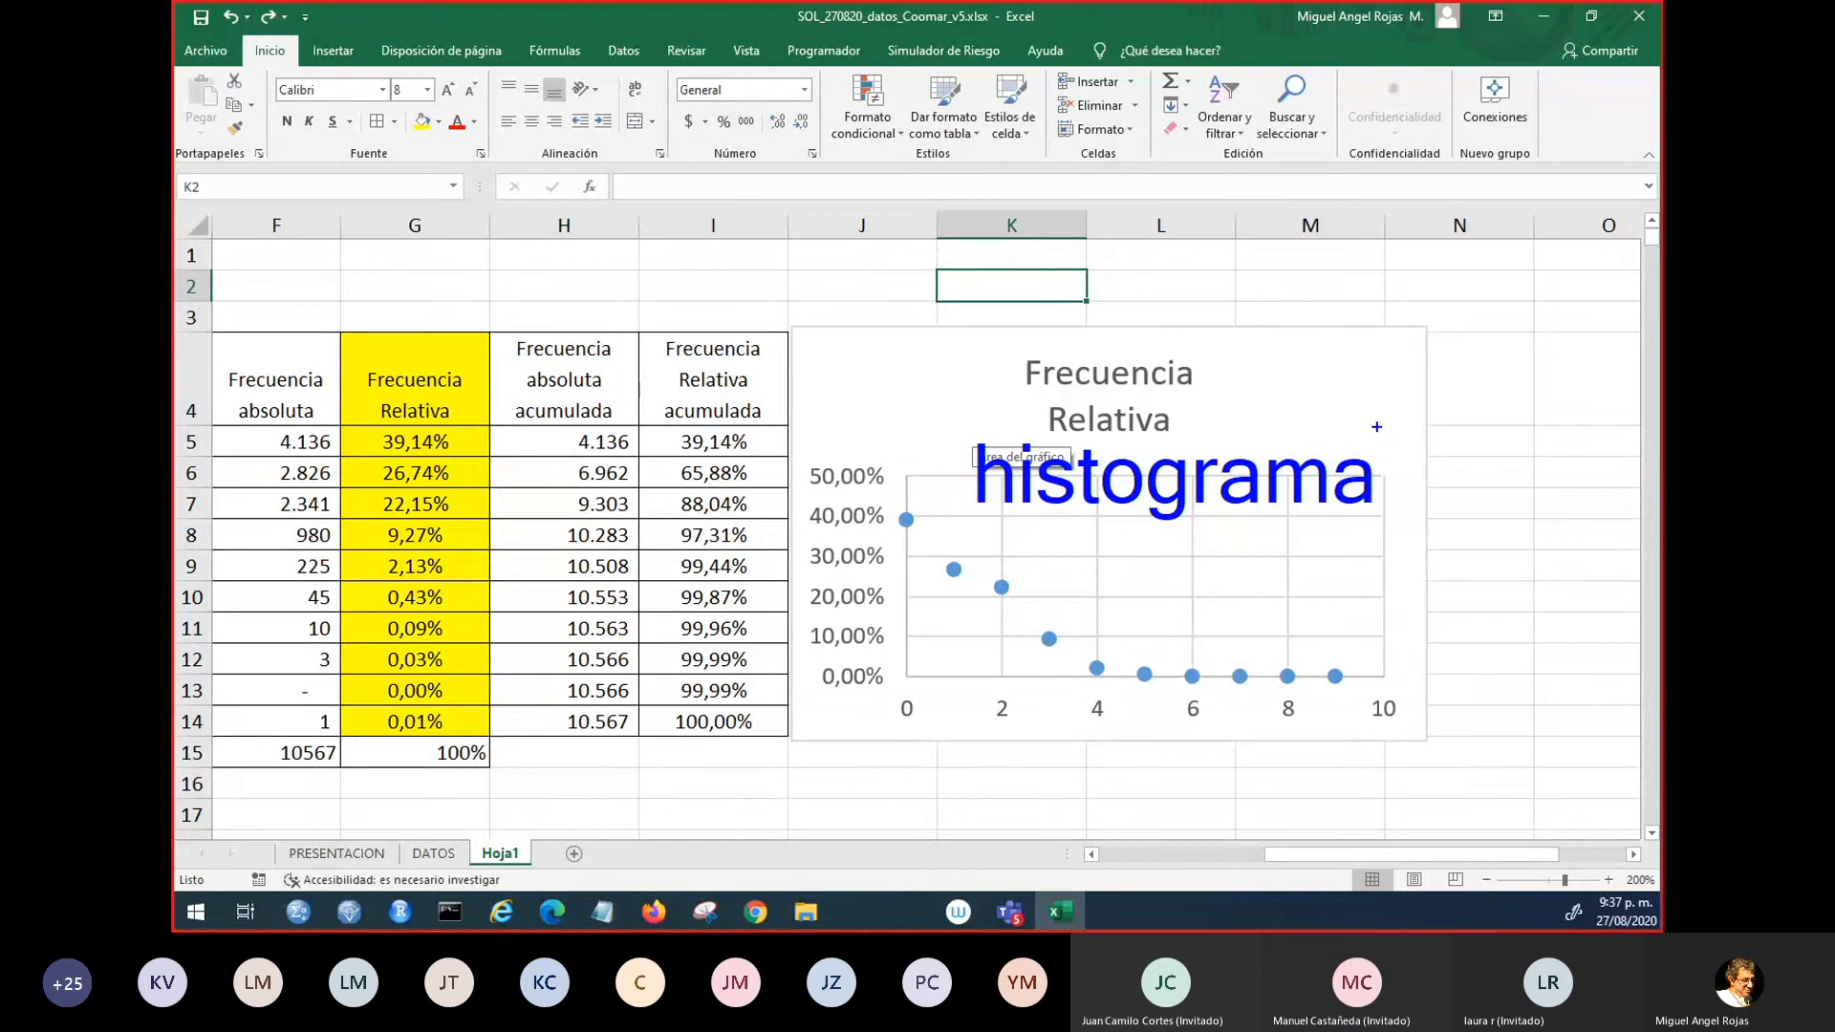
key(Escape)
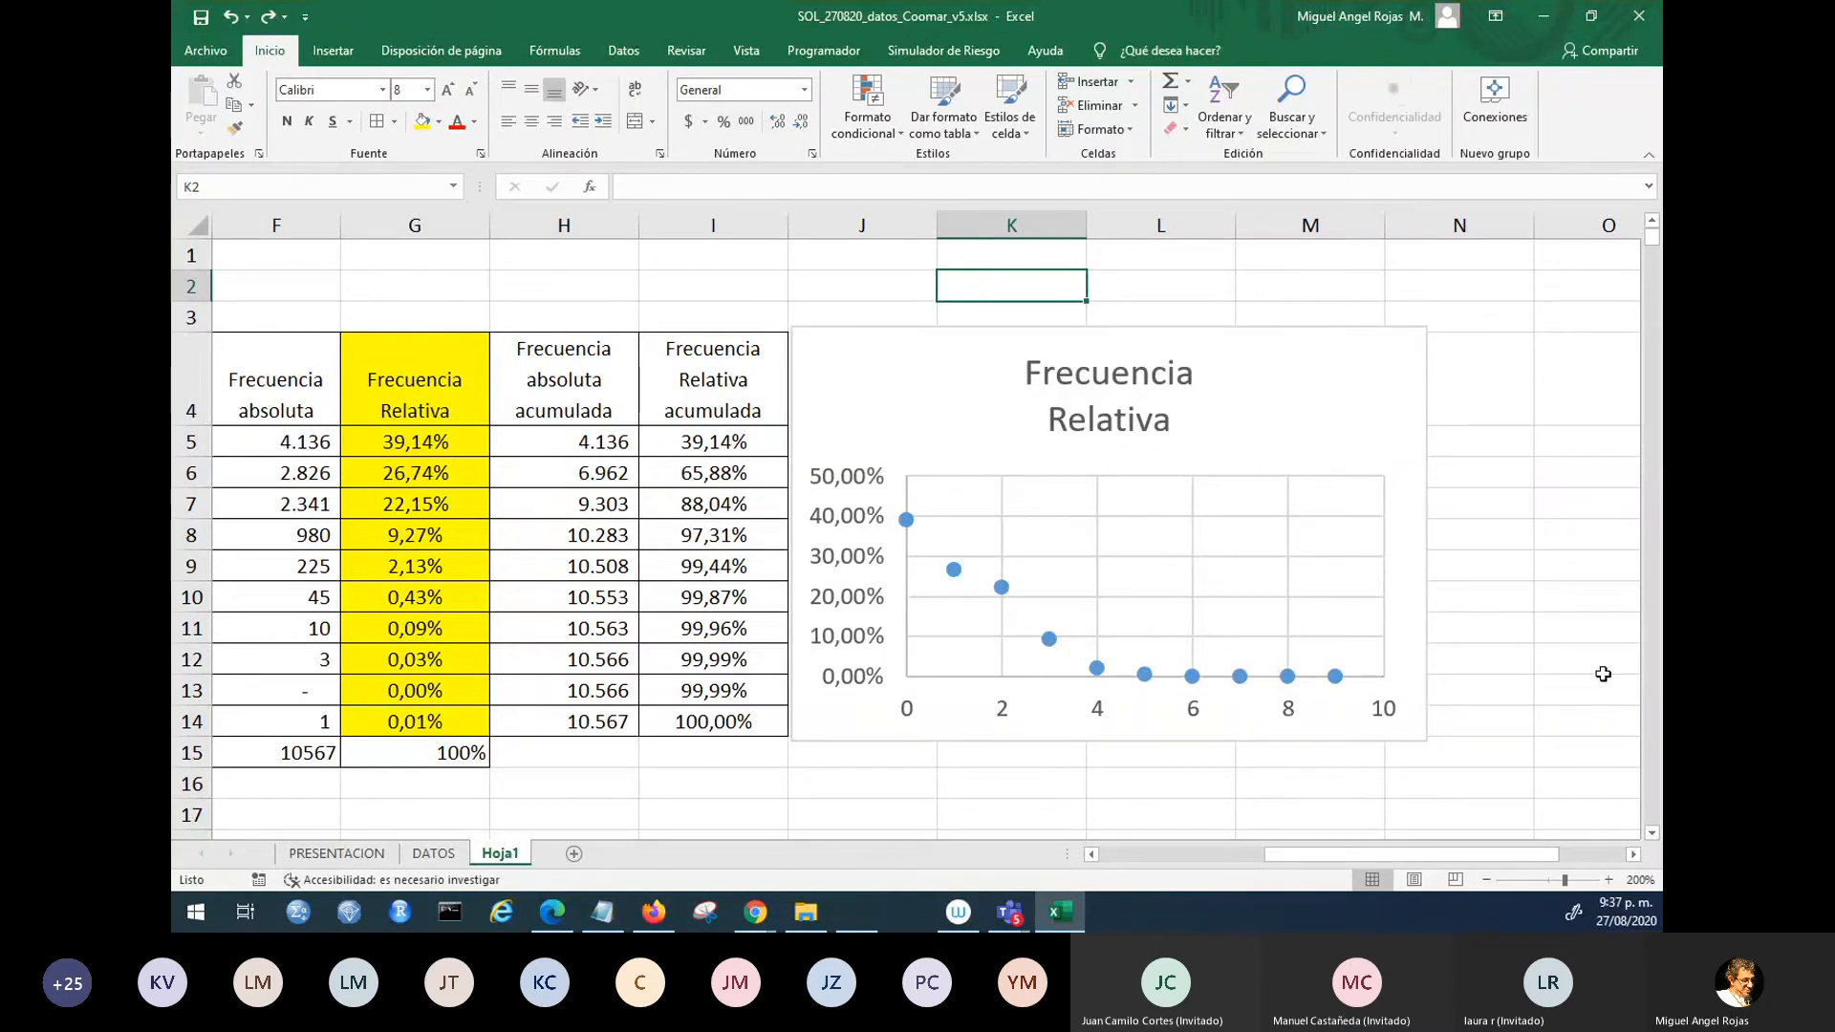
- Write "histograma" and "ojivas" on two lines as on-screen text in the empty area below the frequency table, and clear them
click(1651, 833)
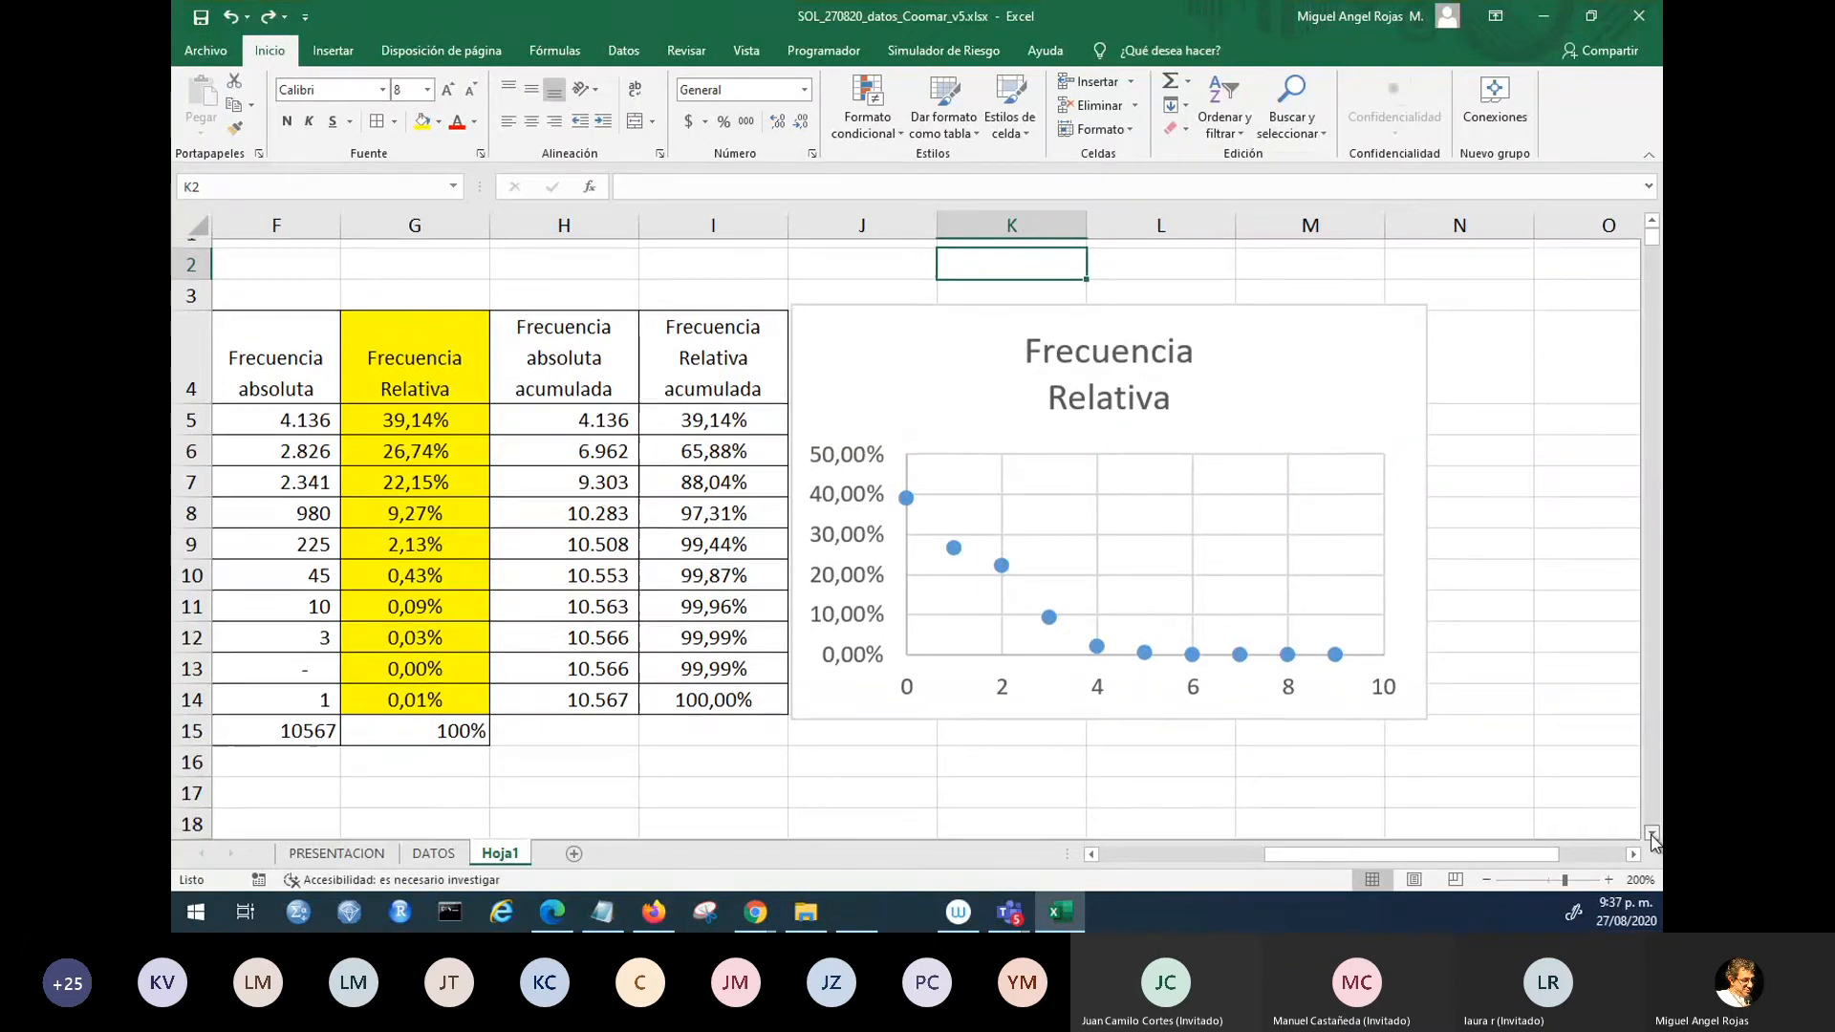
click(603, 570)
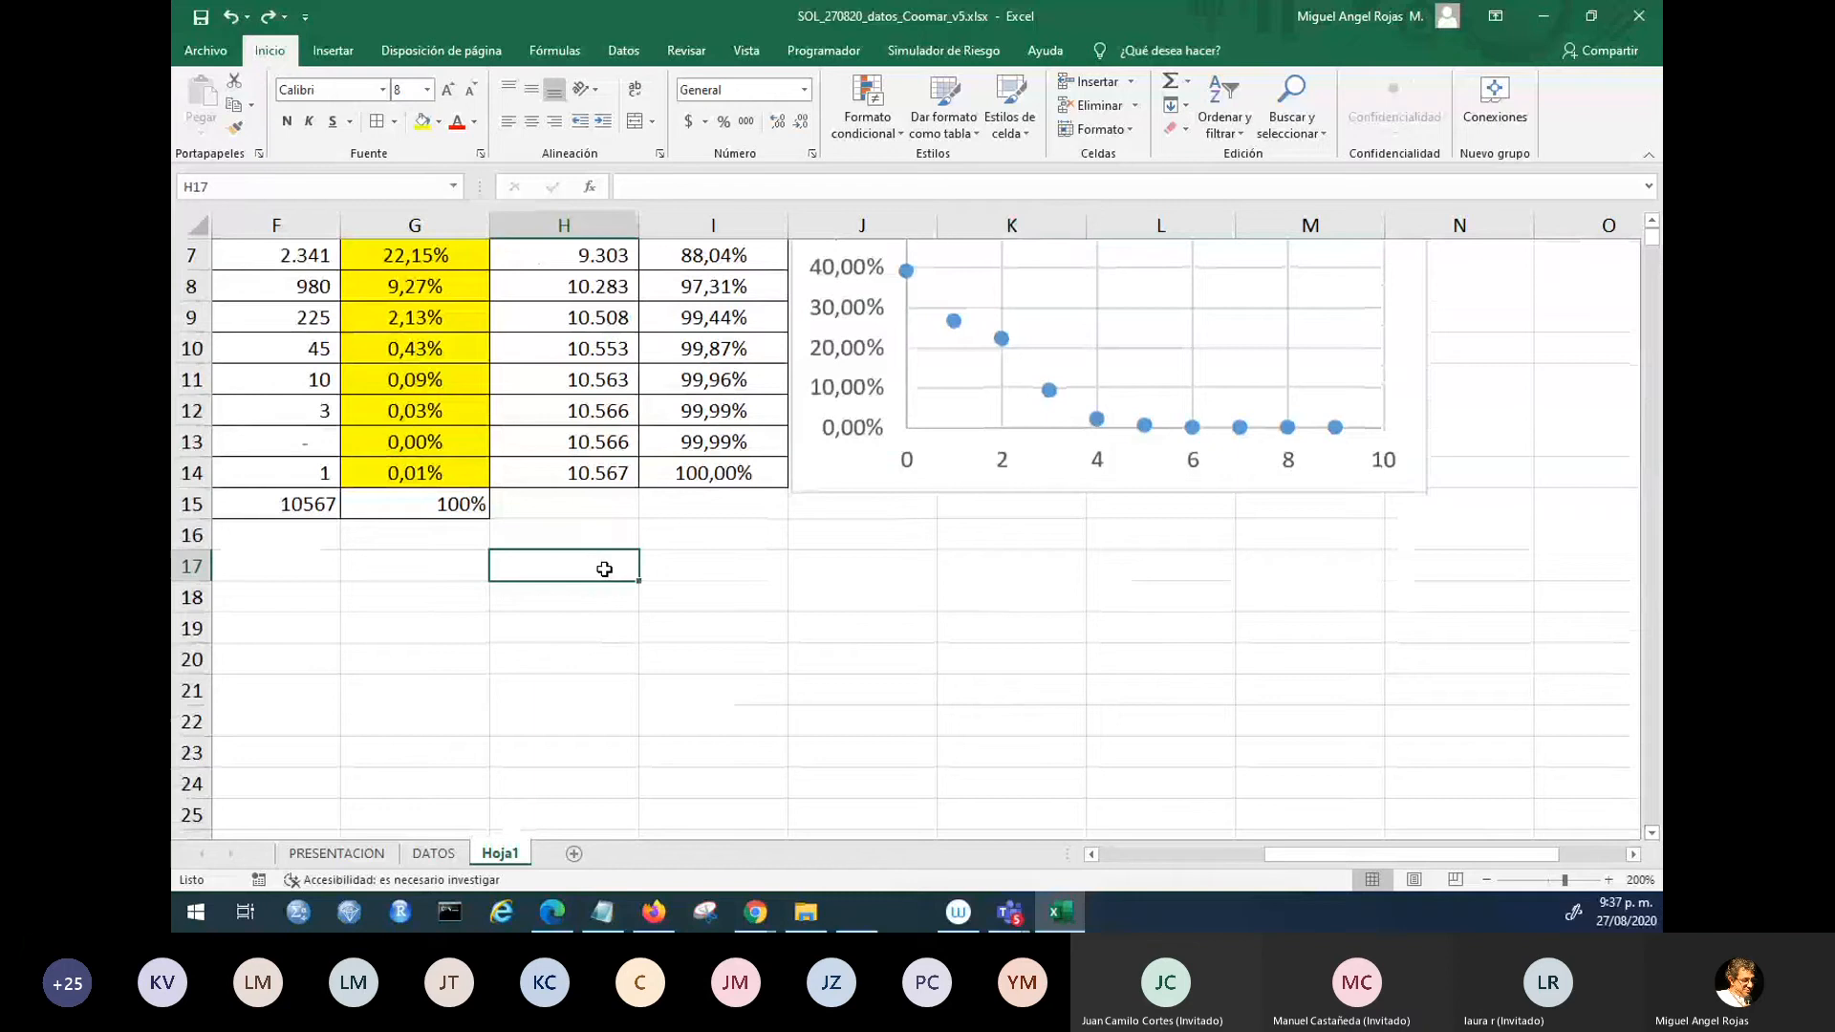
key(ctrl+2)
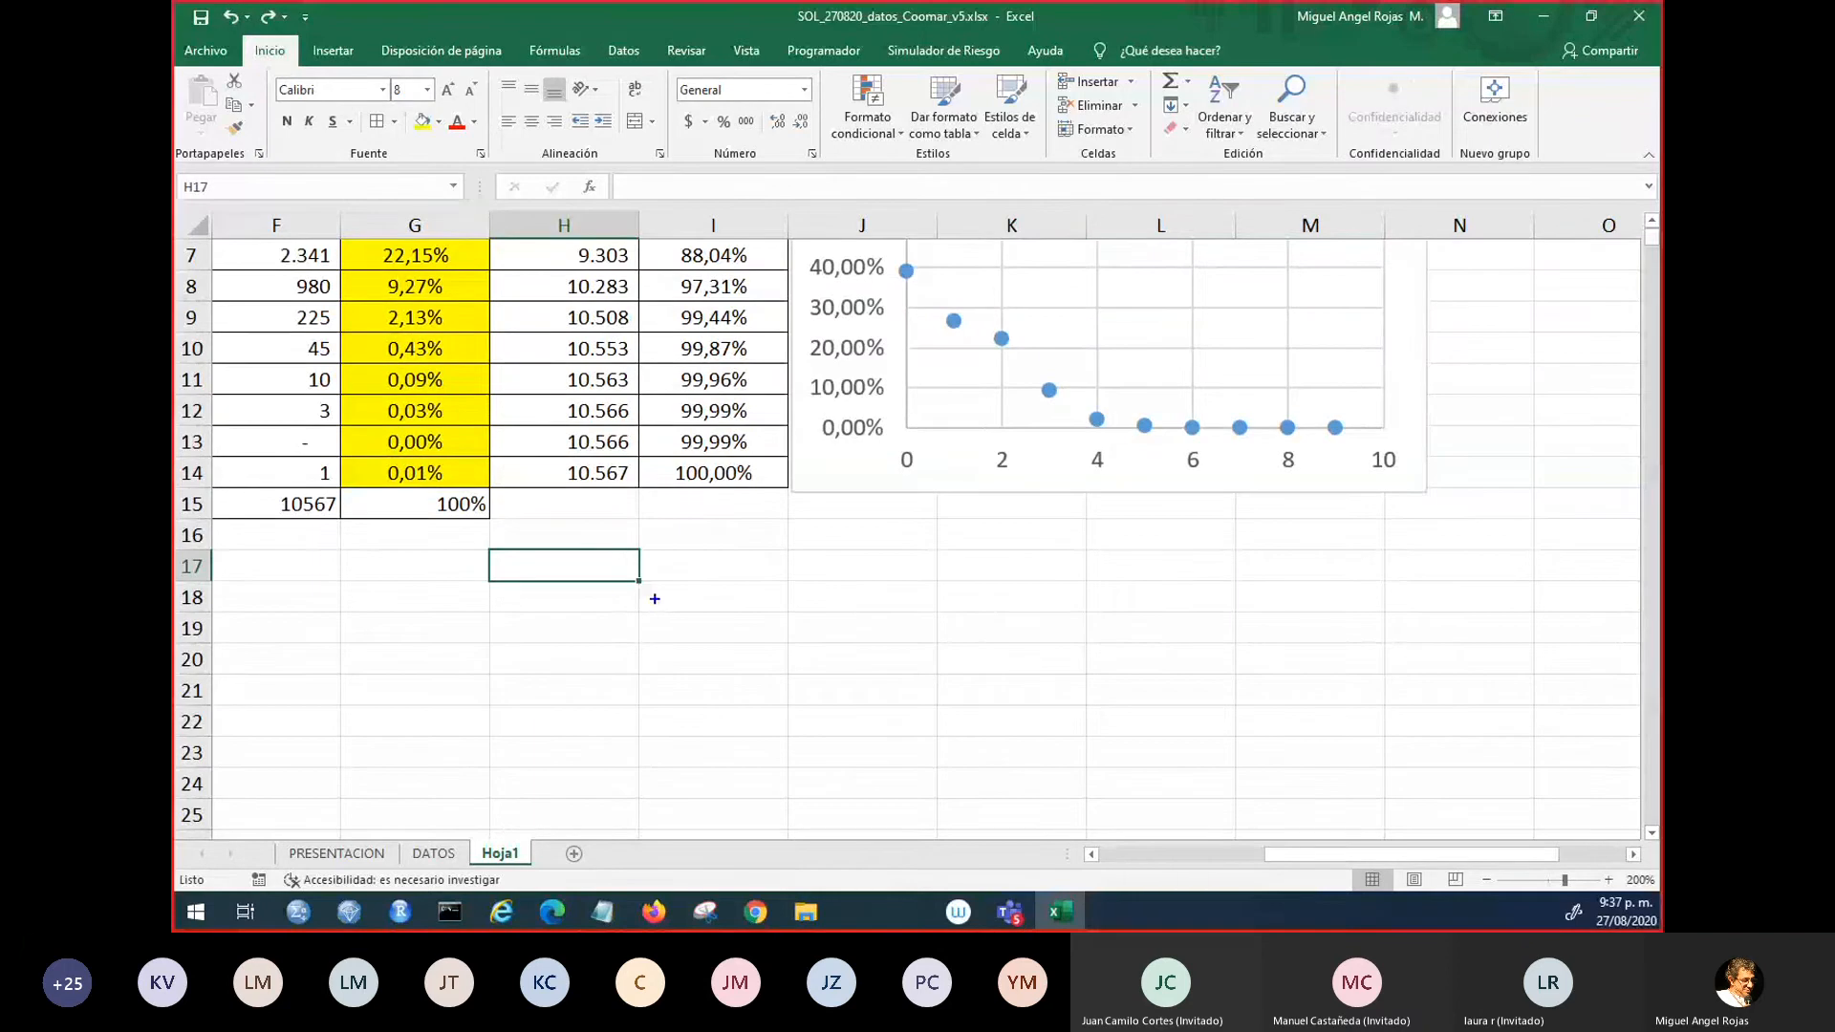
drag(666, 616, 666, 690)
text(histogr)
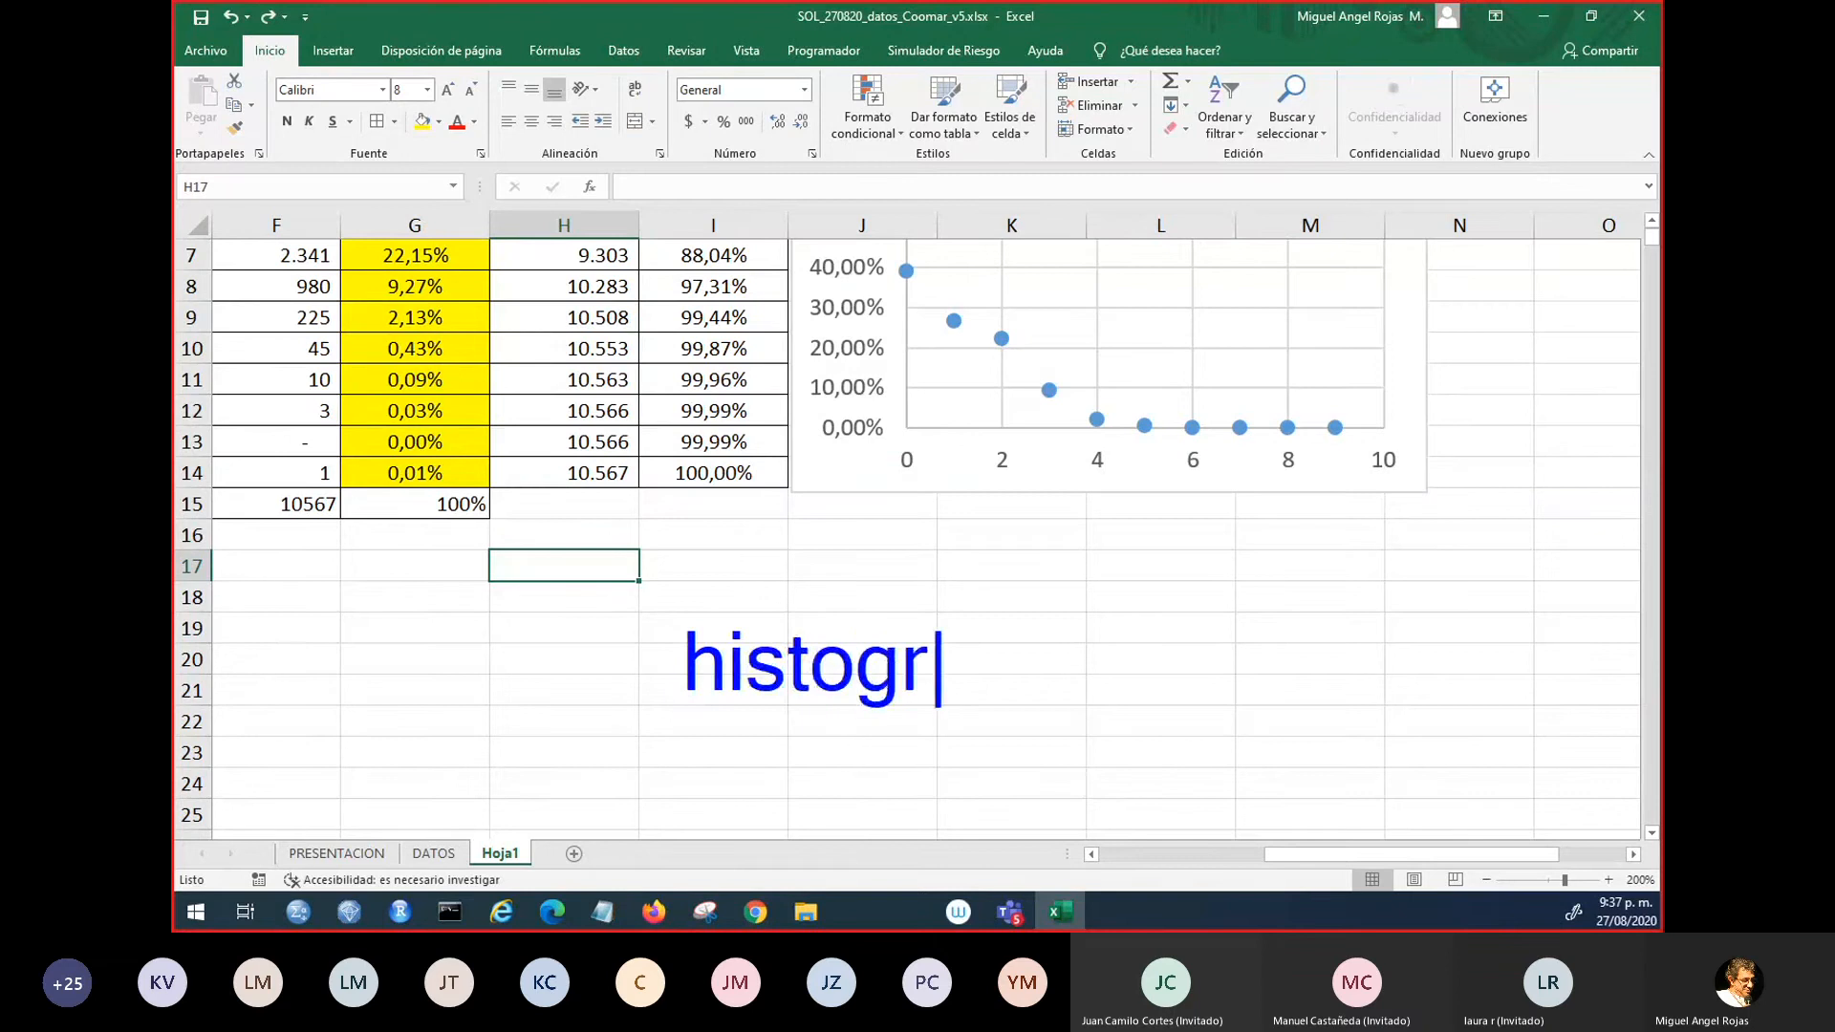
text(ama)
key(Return)
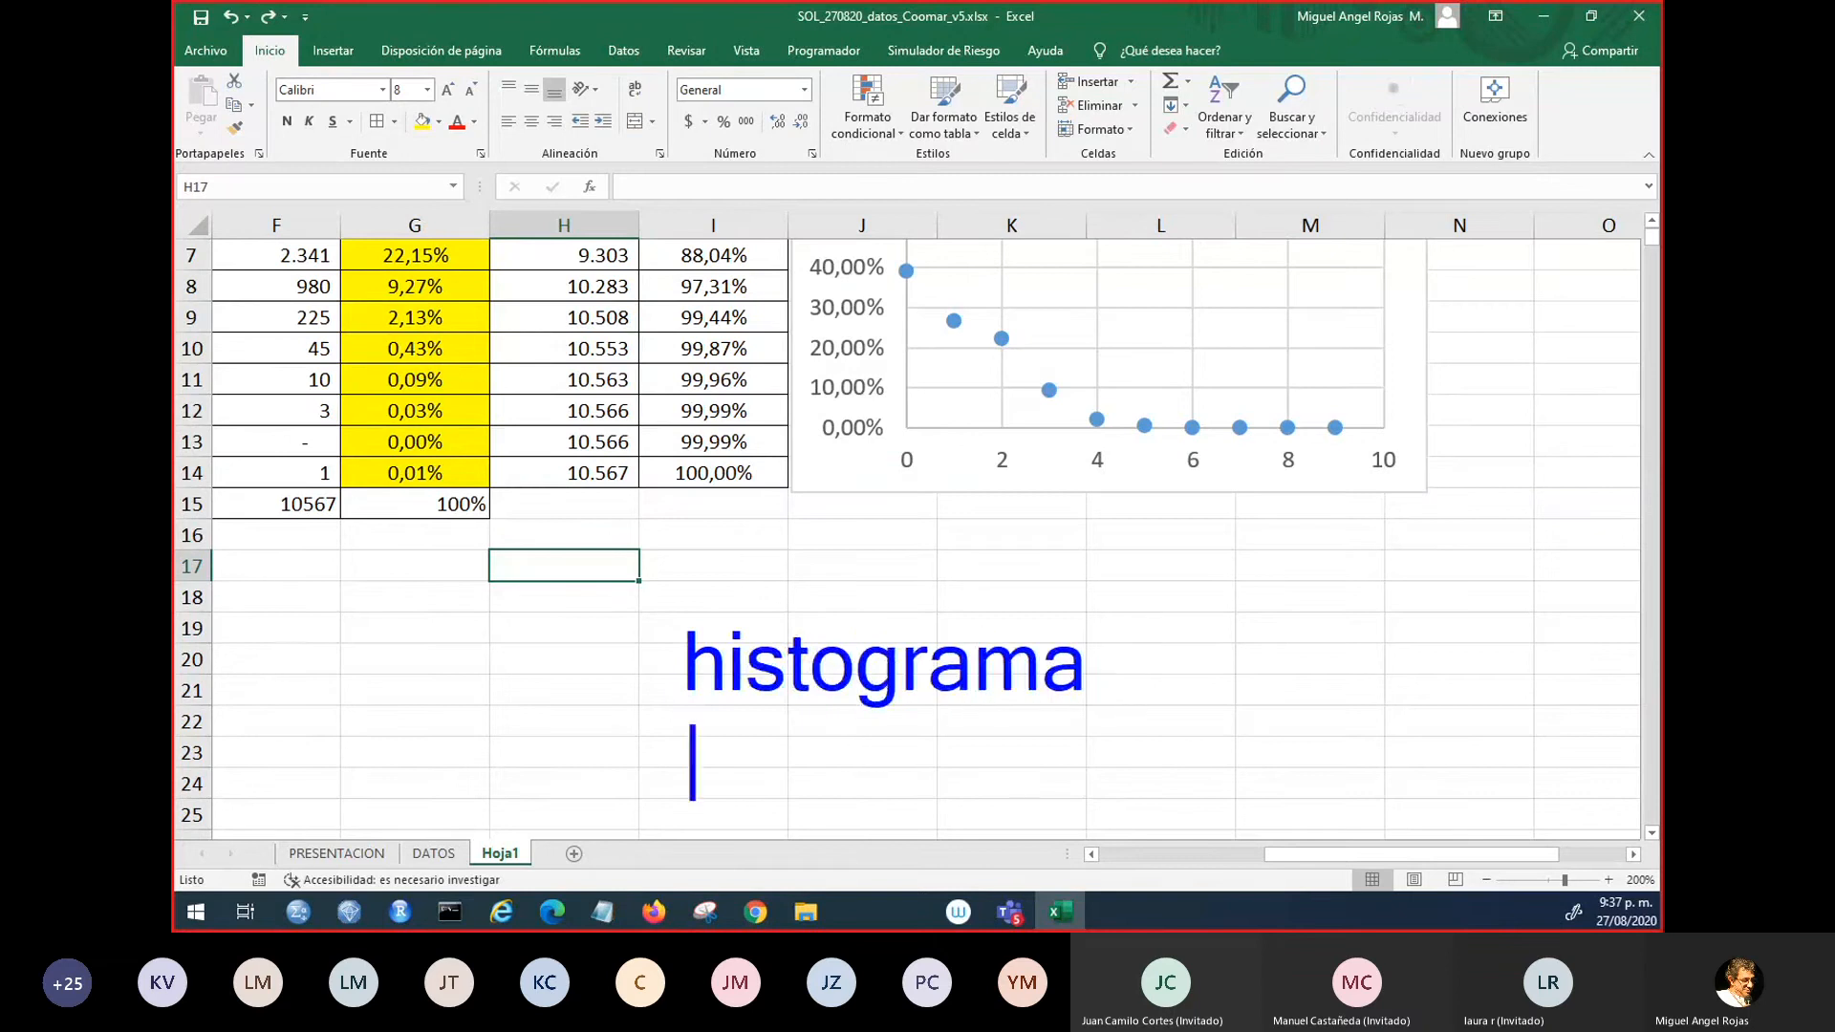
text(ojivas)
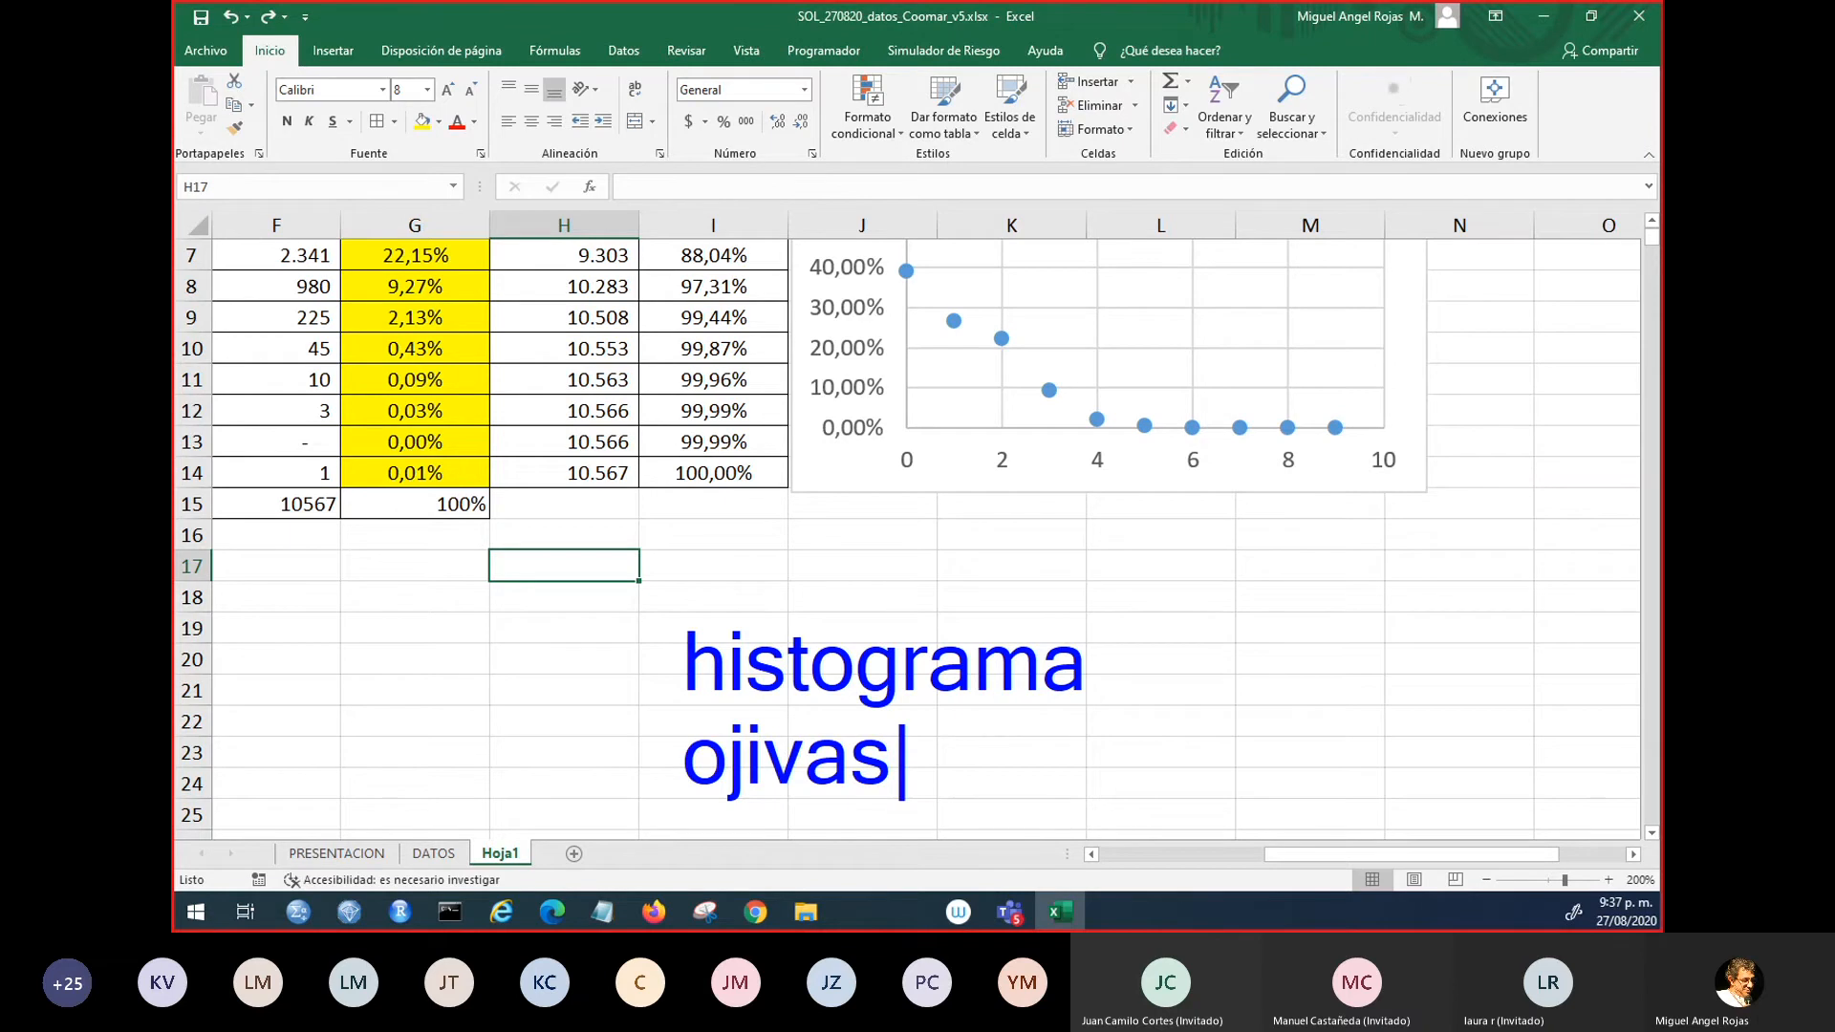
key(Escape)
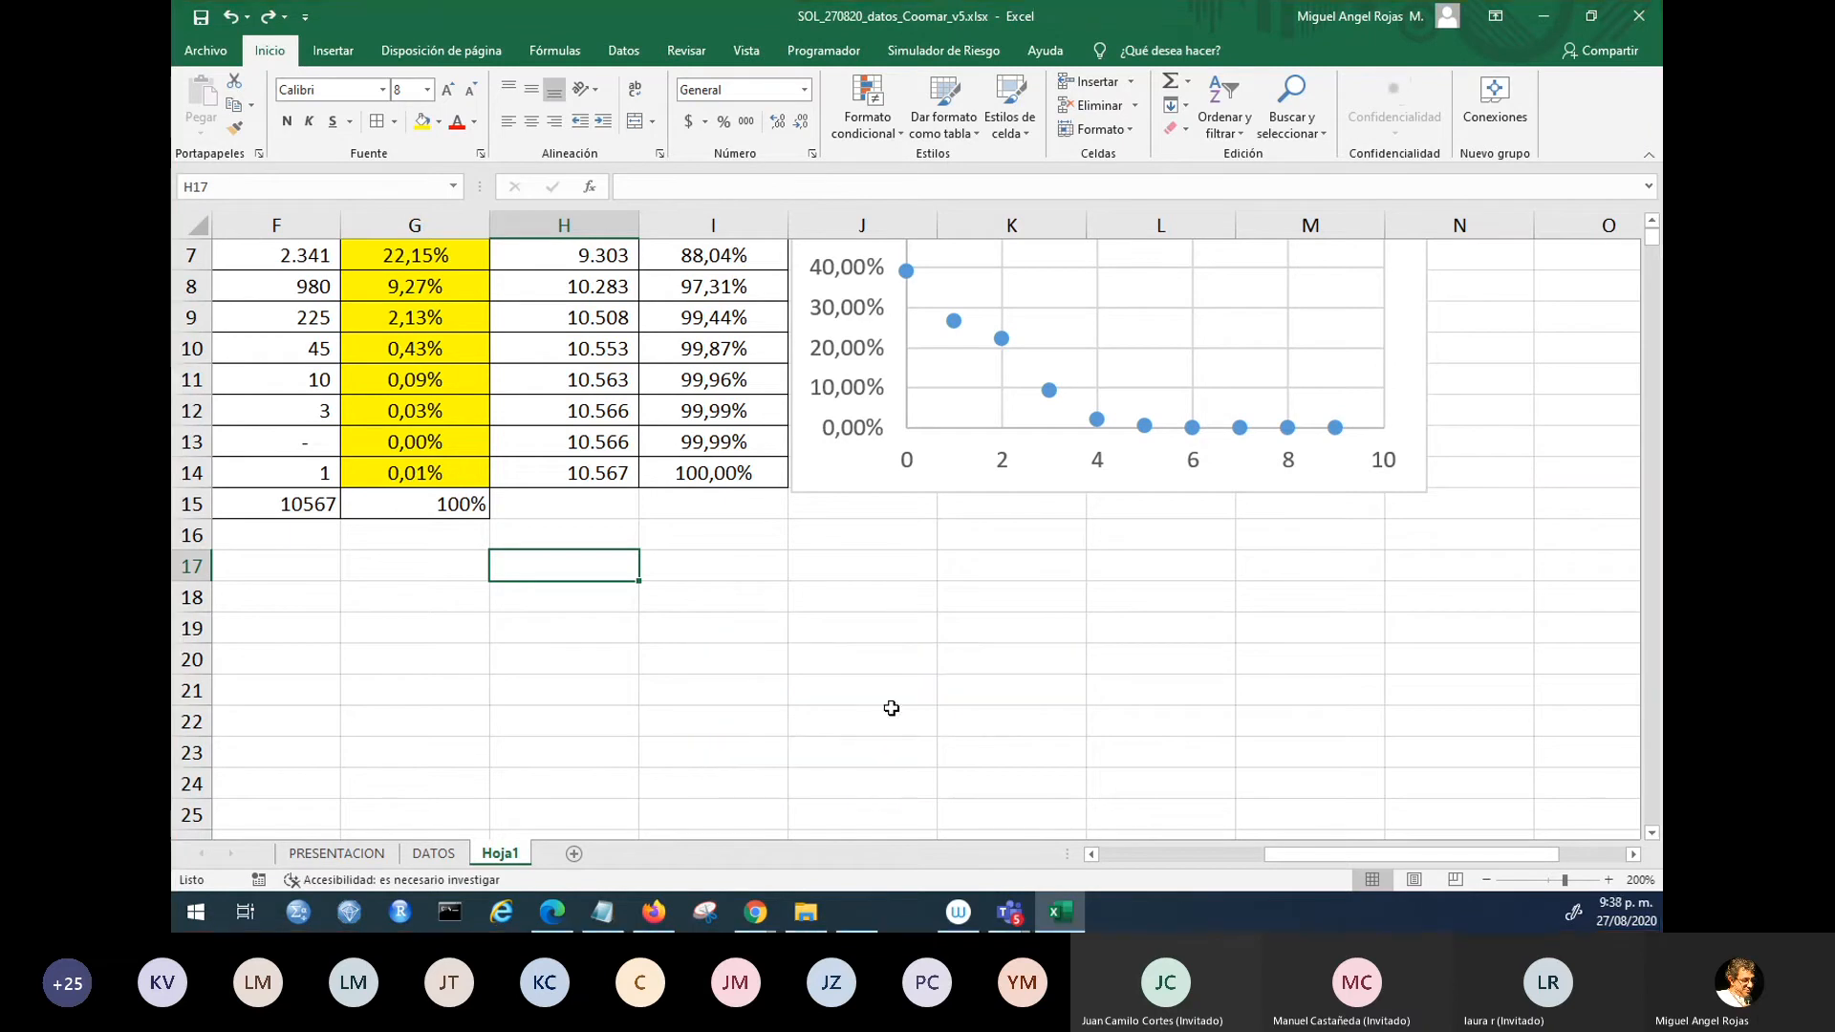
- Switch to the whiteboard and plot a descending row of points on the hi versus DATOS sketch
click(1028, 898)
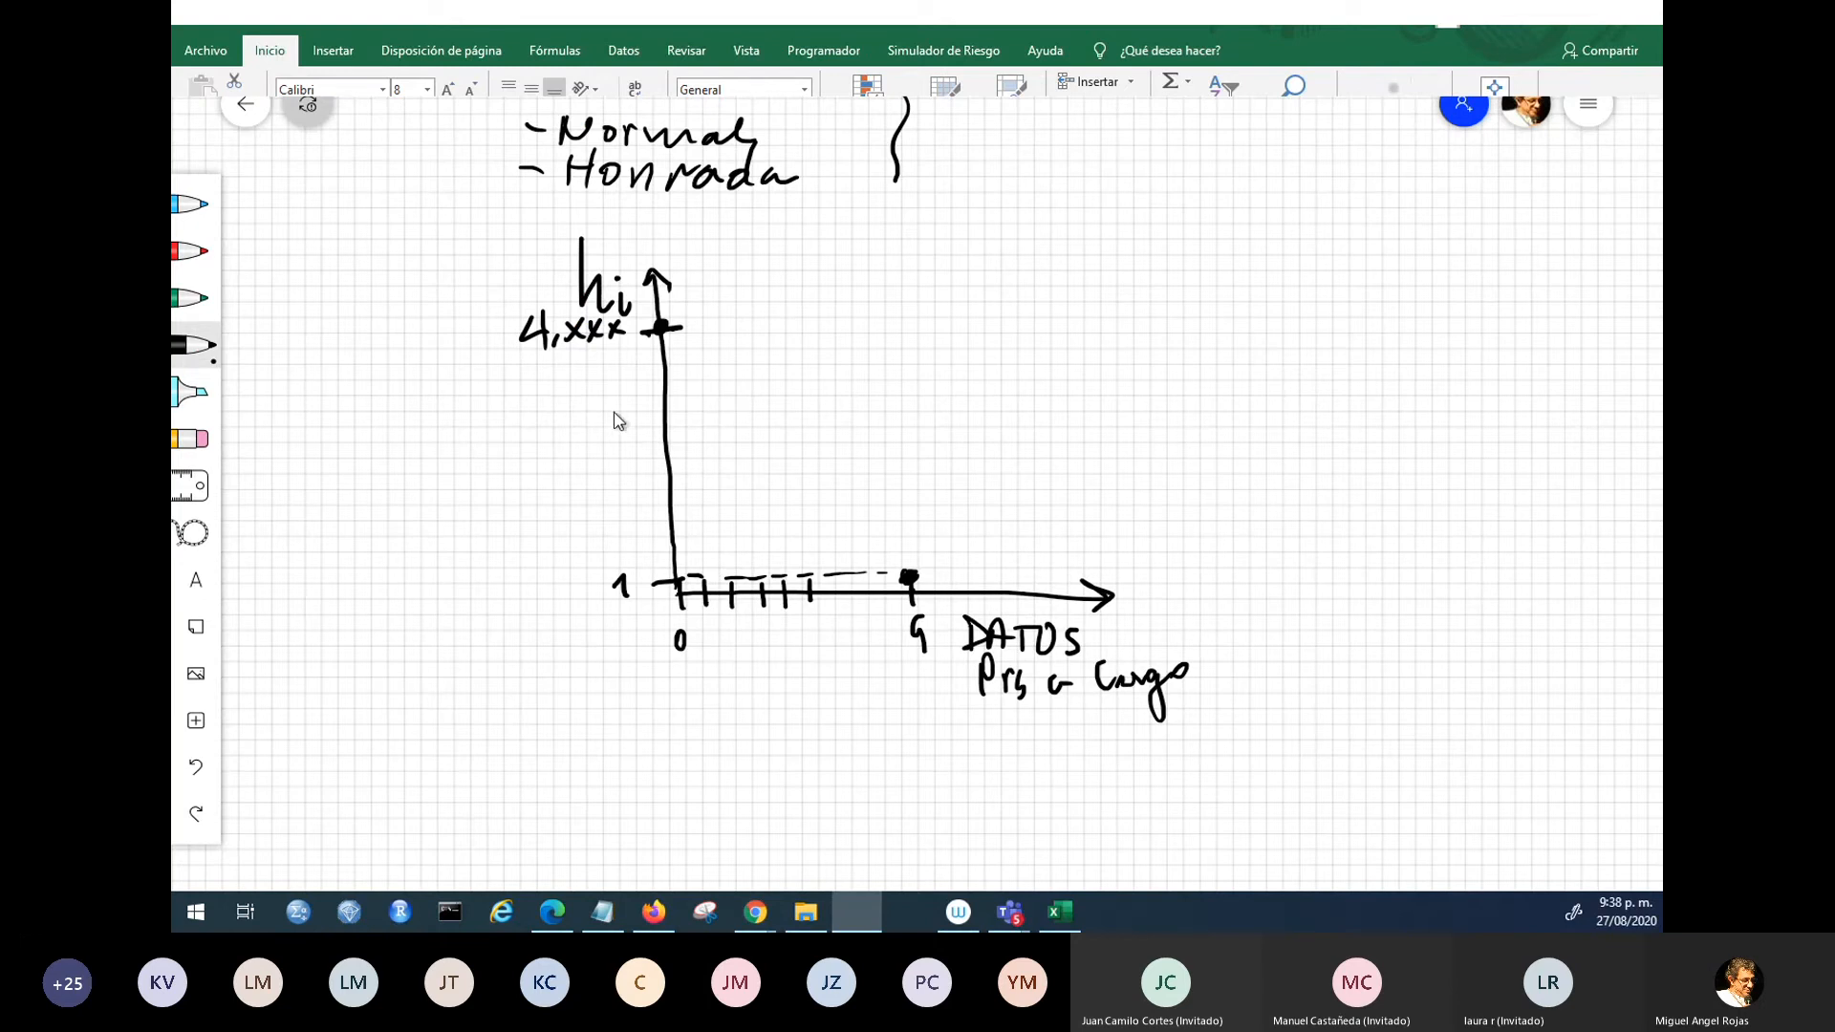
mouse_move(699, 440)
mouse_down()
mouse_move(834, 542)
mouse_move(1009, 585)
mouse_up()
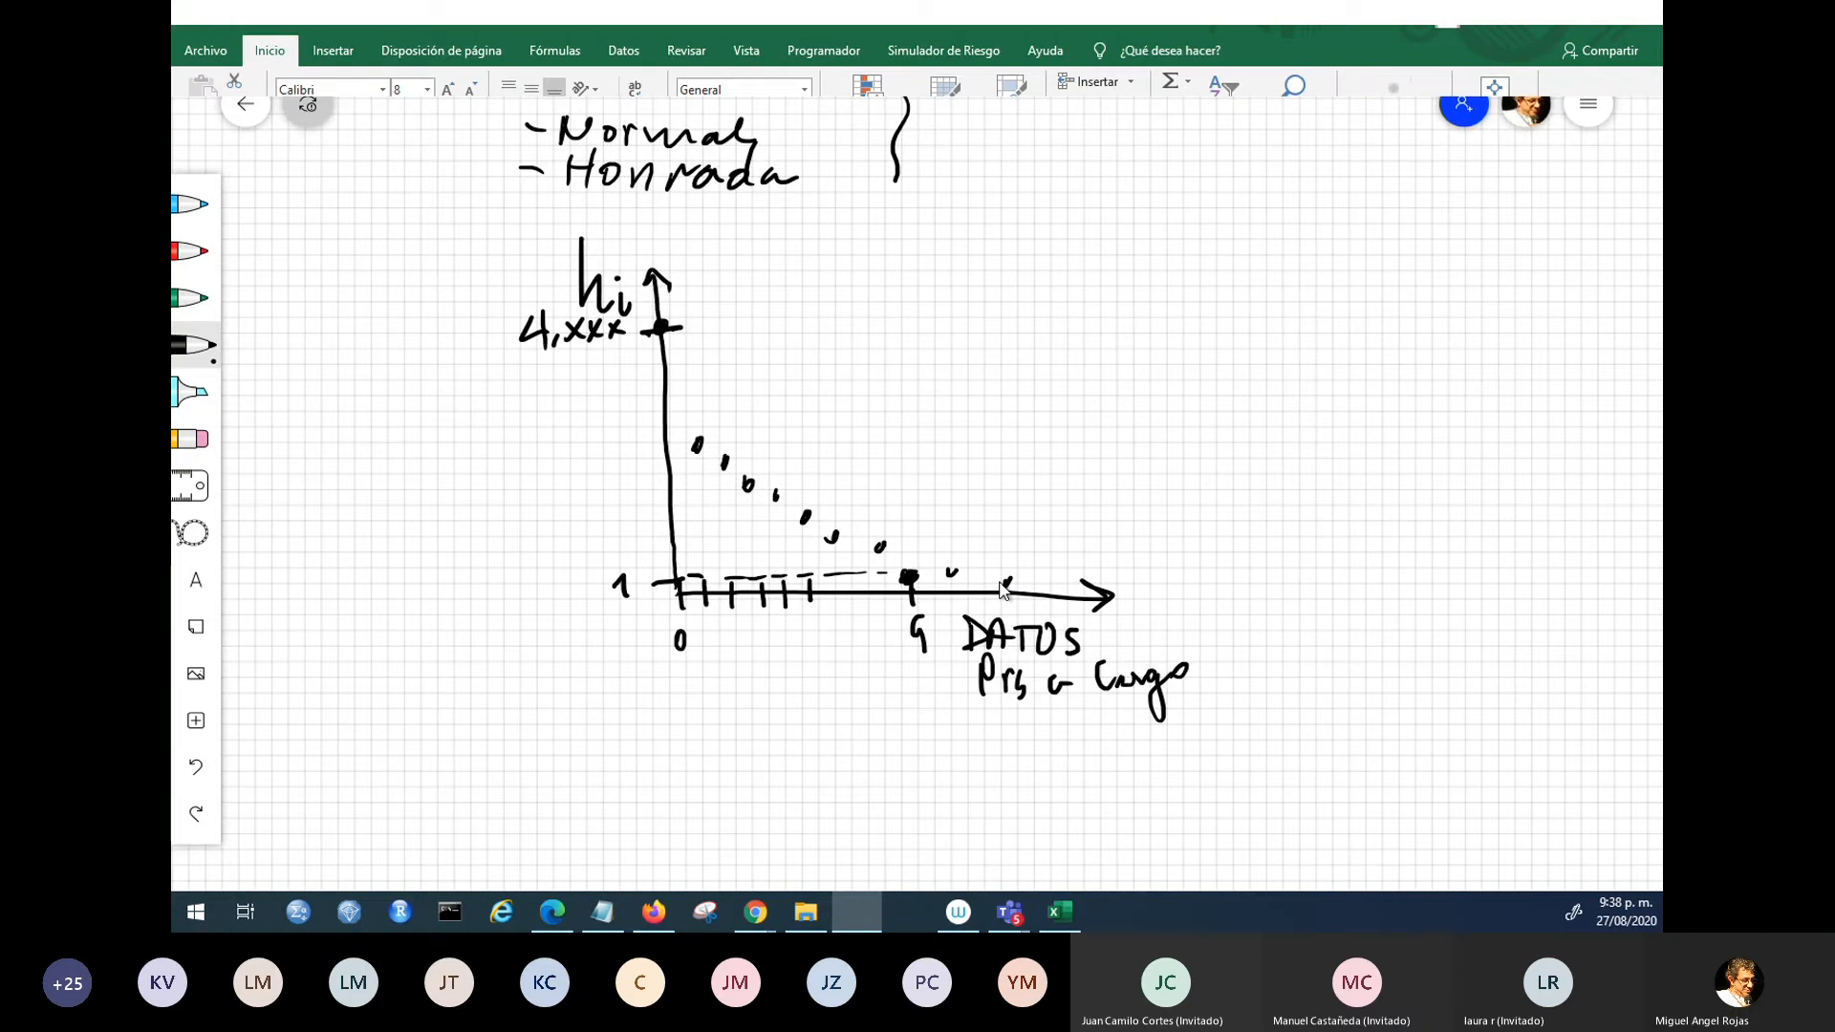
- Draw a long horizontal number line in the blank area below the sketch, labelling its ends with minus and plus infinity
drag(857, 732, 884, 177)
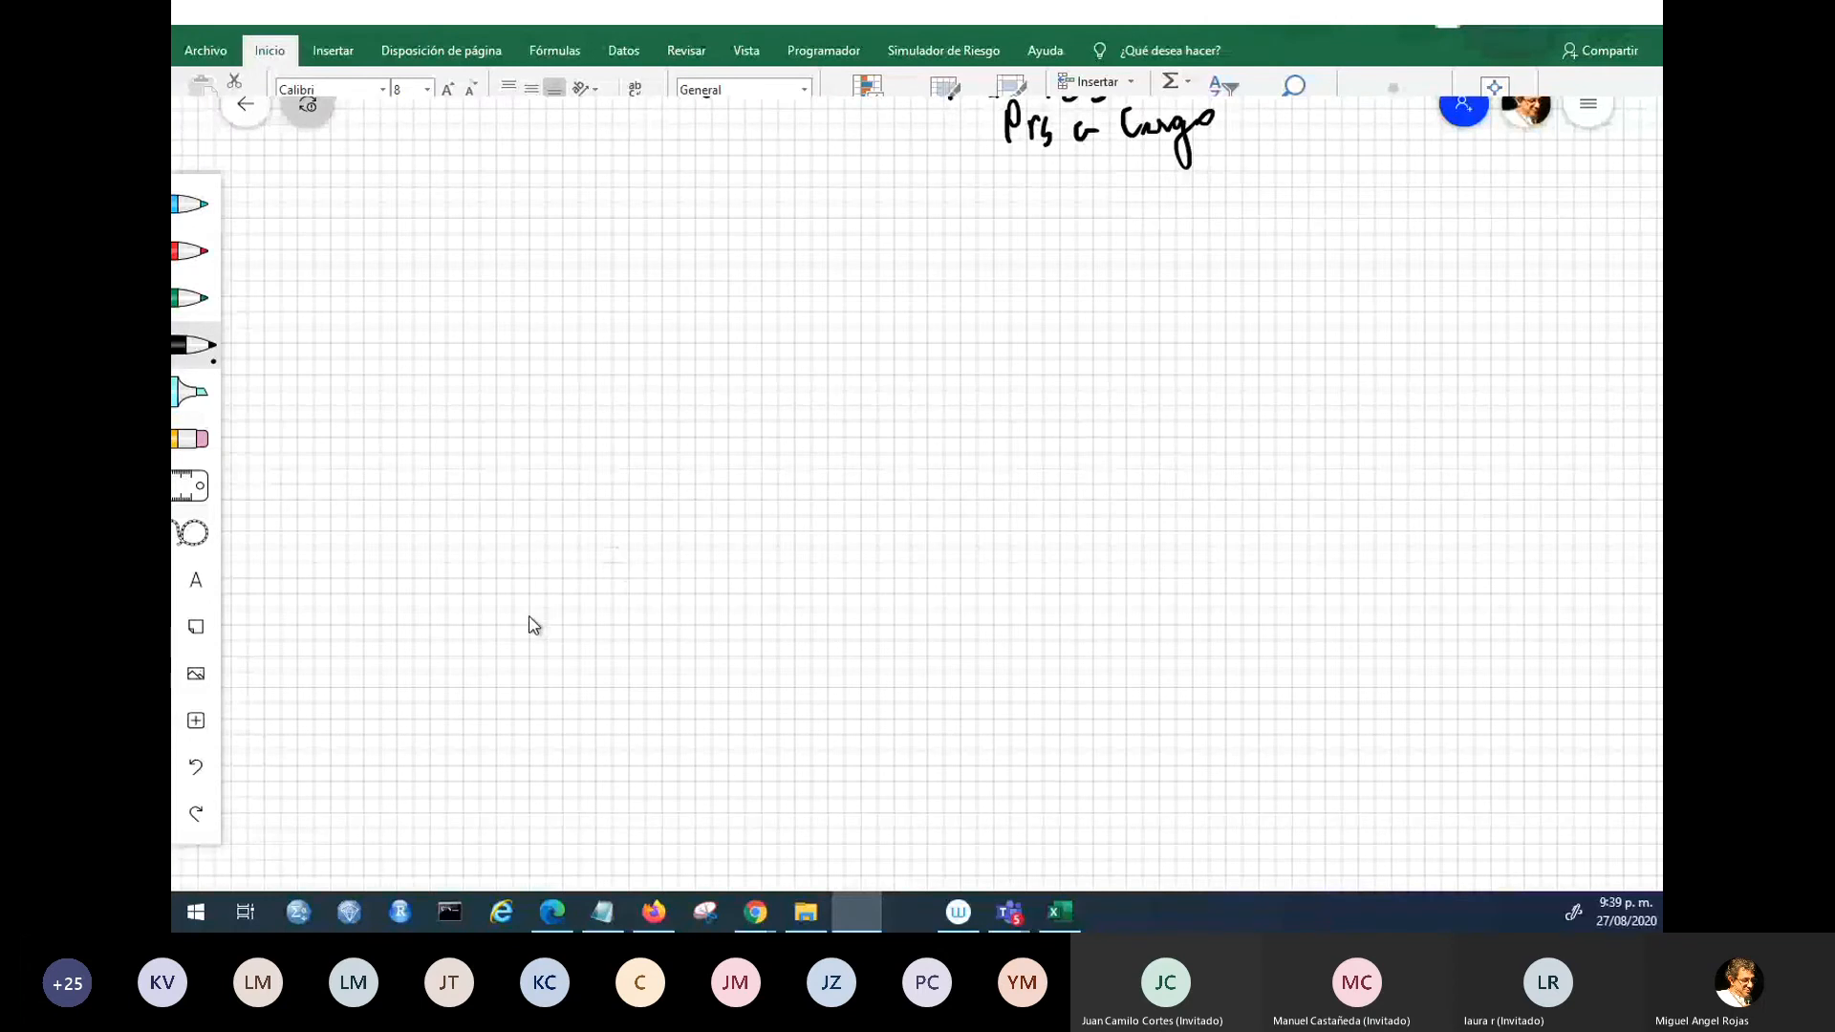
drag(470, 628, 1178, 628)
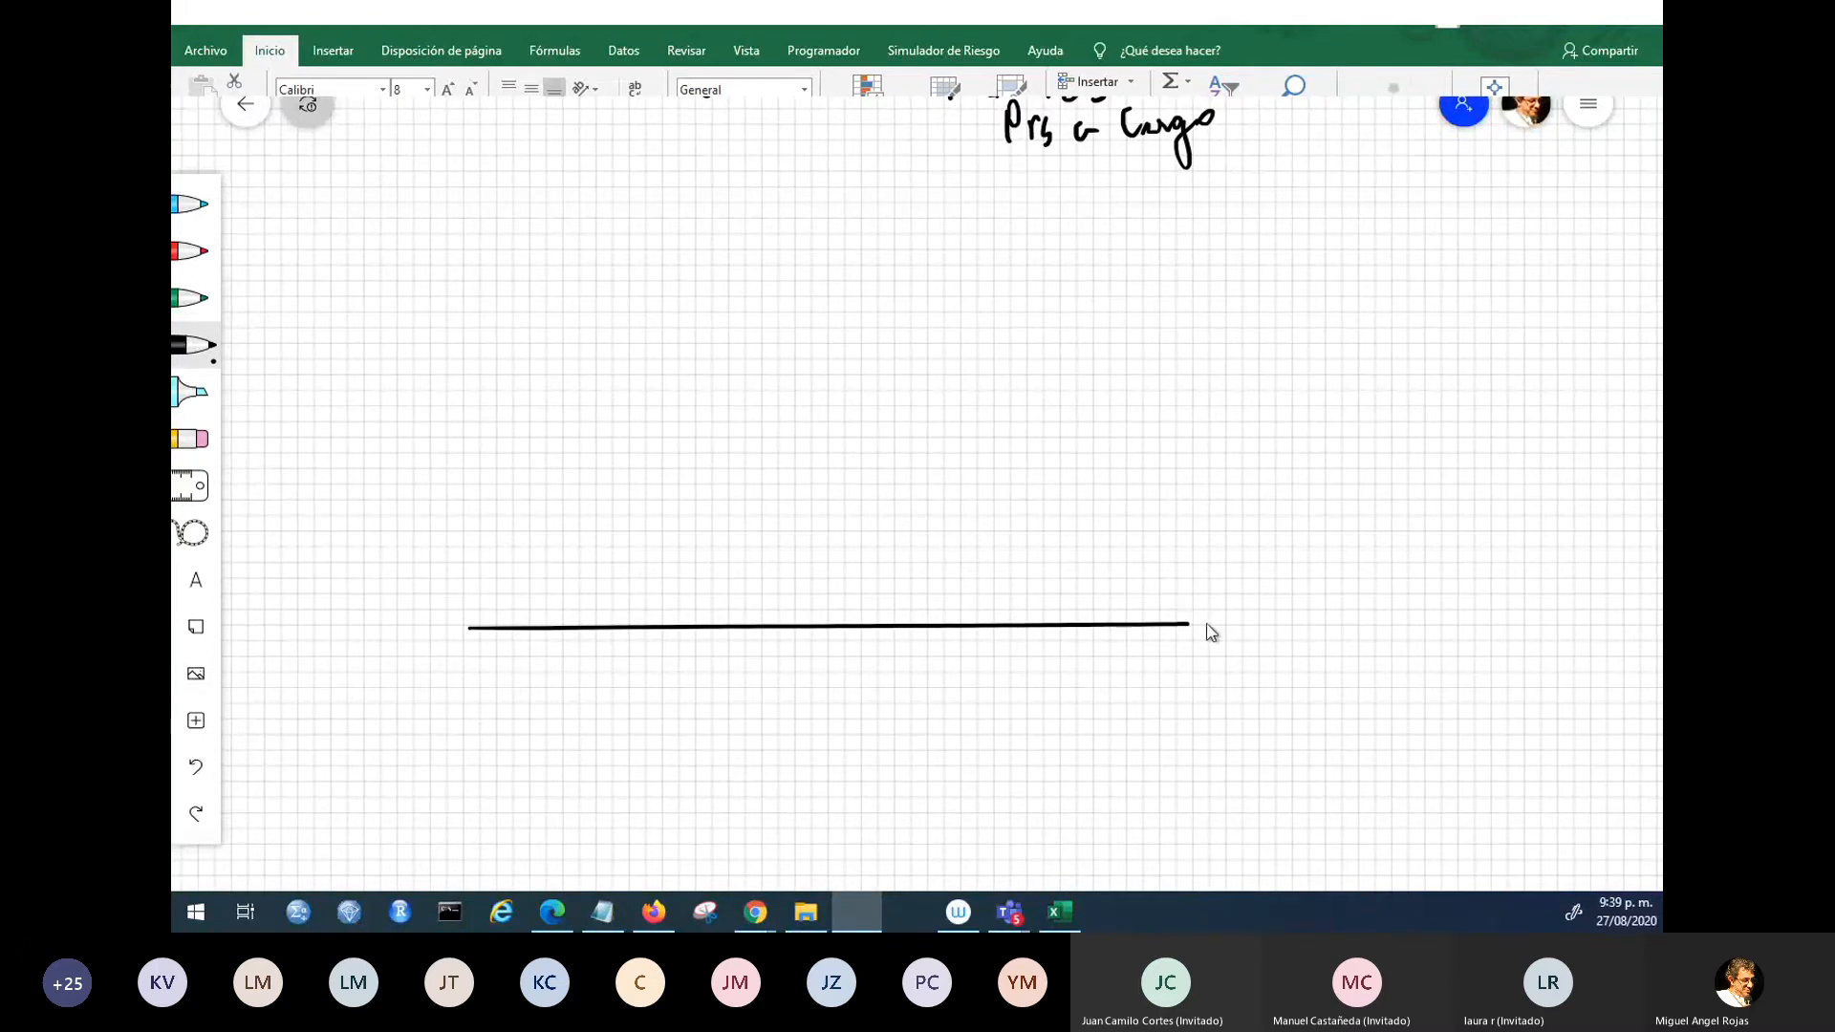
mouse_move(1193, 624)
mouse_down()
mouse_move(1290, 619)
mouse_move(1239, 633)
mouse_up()
mouse_move(433, 625)
mouse_down()
mouse_move(449, 626)
mouse_move(412, 623)
mouse_up()
- Mark two black points on the number line, add green marks between them, and undo all these marks
click(890, 621)
click(933, 623)
click(197, 305)
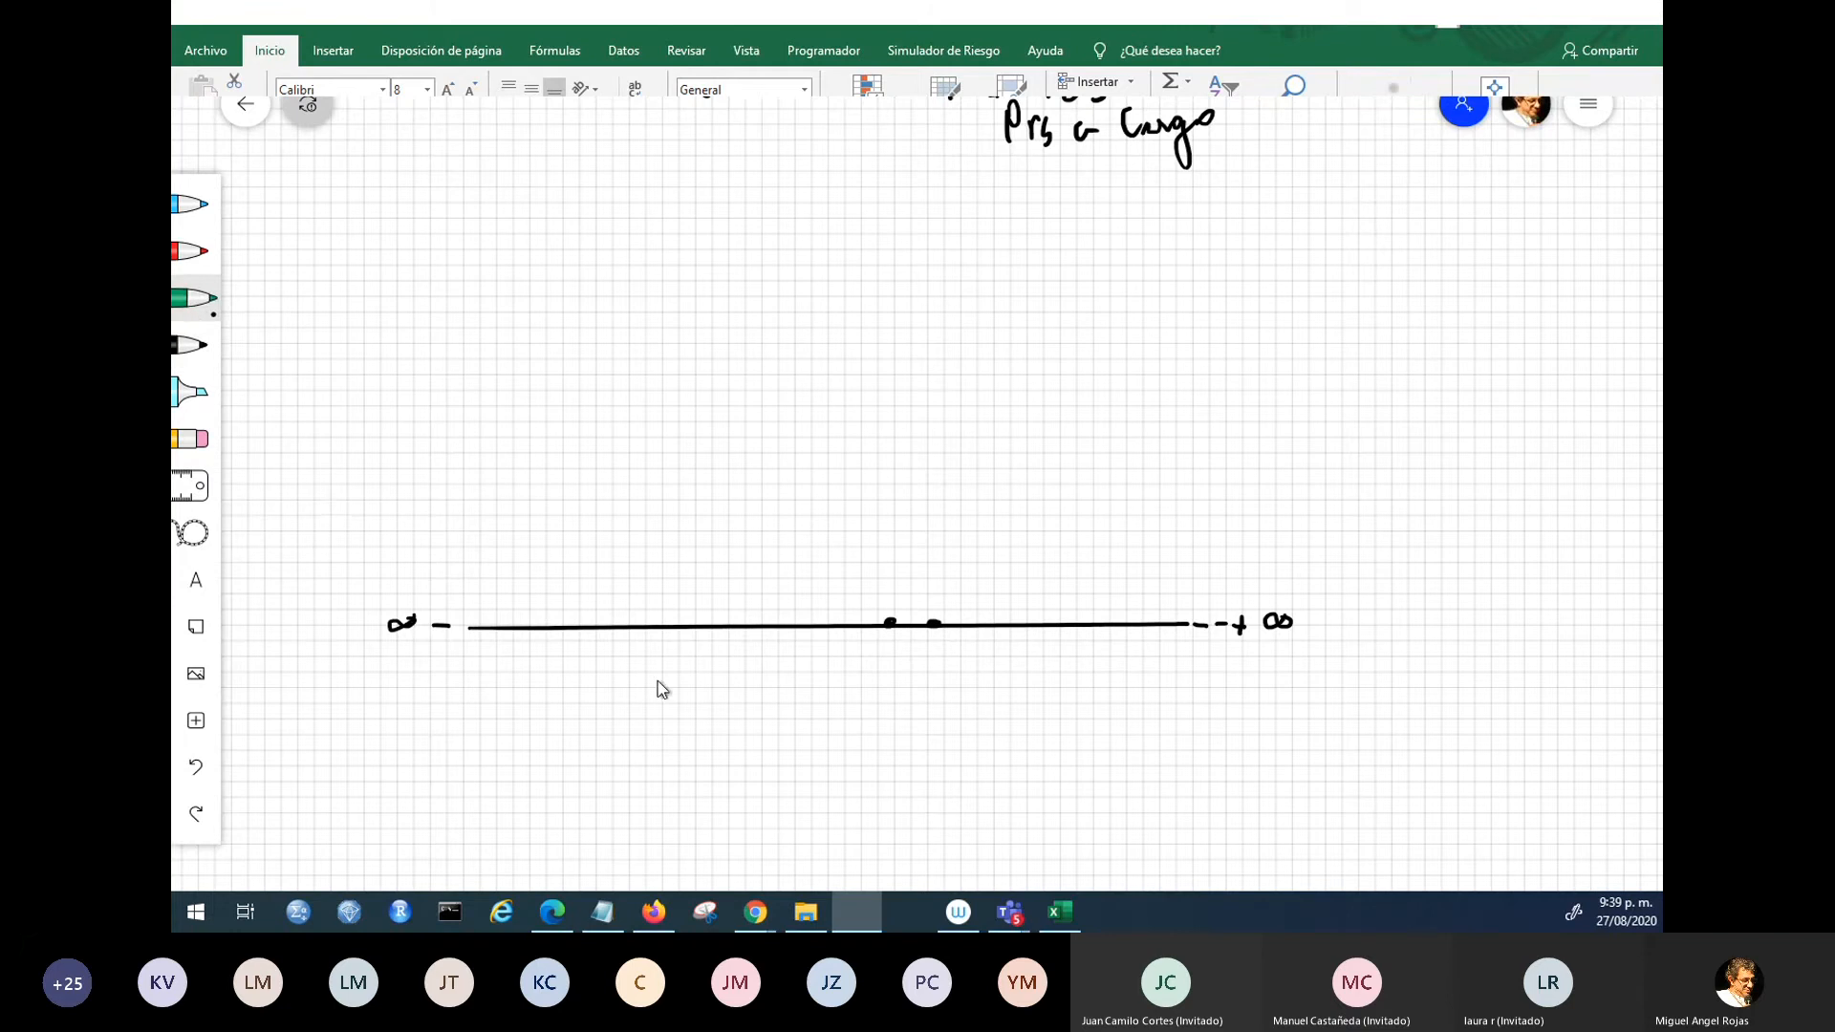
drag(897, 631, 927, 635)
click(196, 766)
click(201, 772)
click(203, 775)
- Mark and label 0 on the number line in black, and write "REAL" beyond its positive end
click(213, 359)
drag(738, 604, 742, 653)
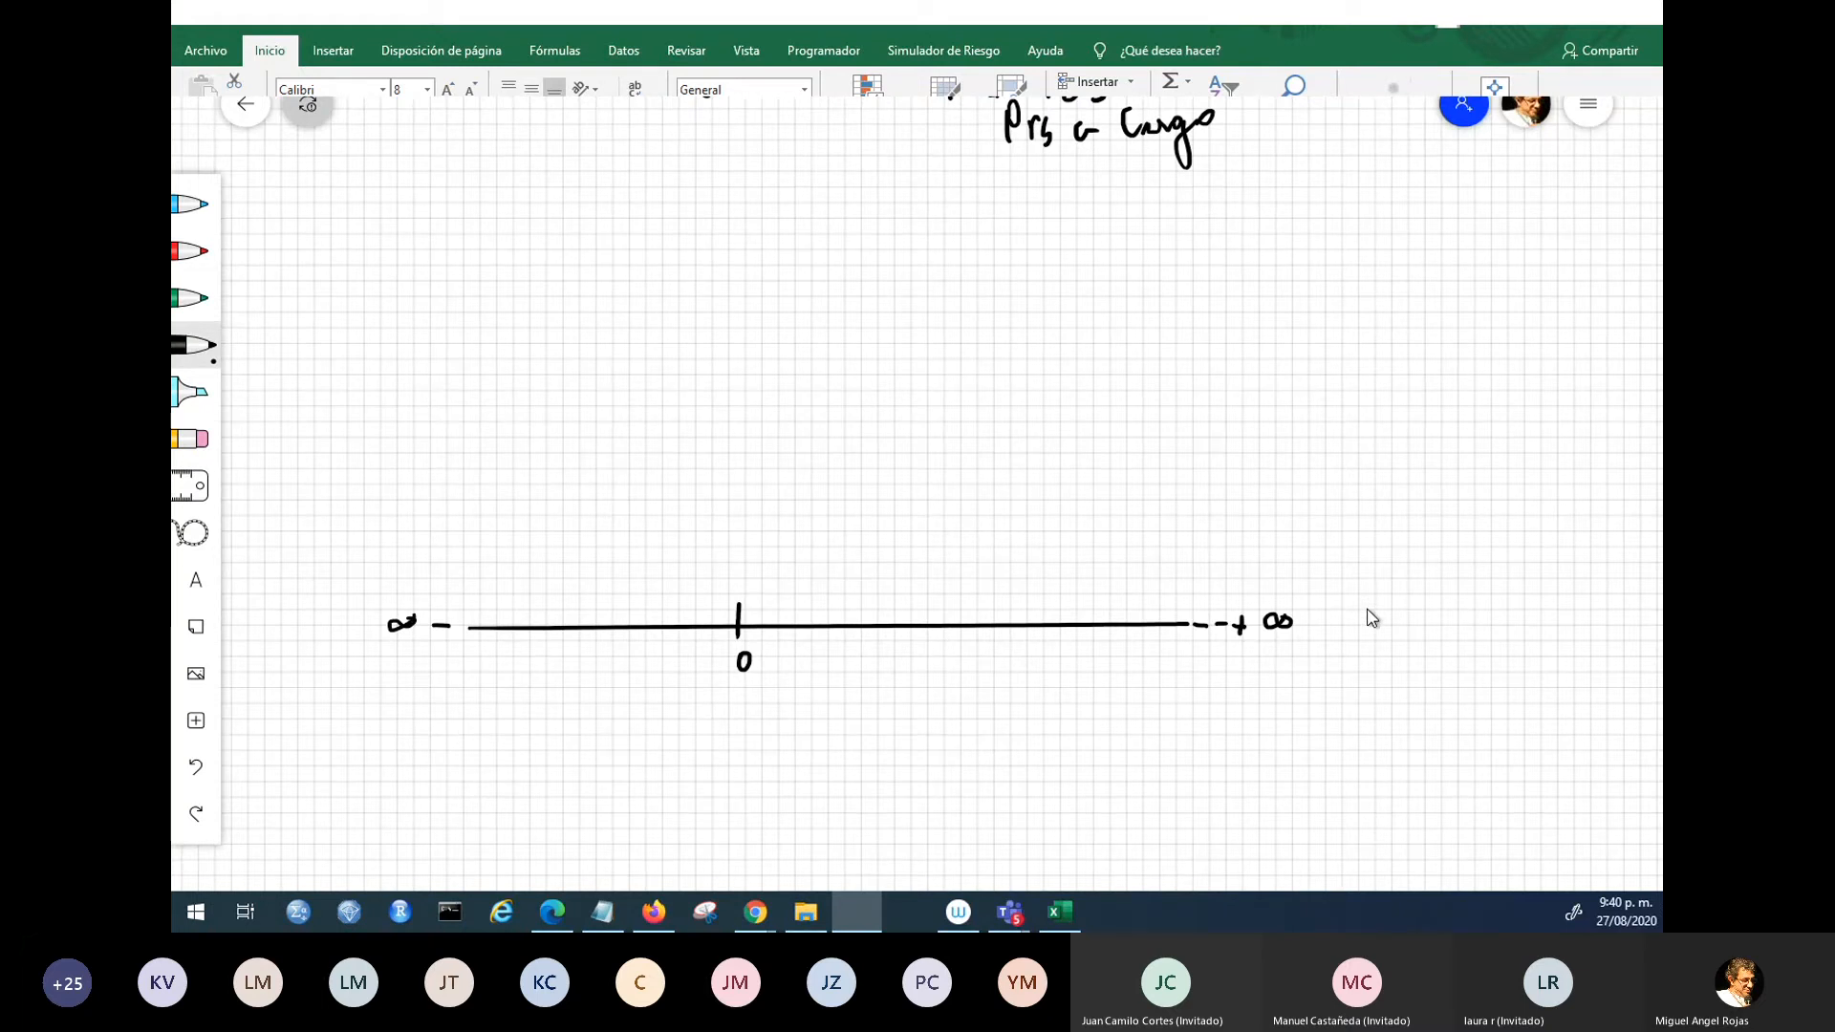
mouse_move(1379, 623)
mouse_down()
mouse_move(1397, 638)
mouse_move(1469, 614)
mouse_up()
- Scatter green X marks as data points along the number line on both sides of 0, clustering some on the positive side
click(194, 298)
mouse_move(837, 616)
mouse_down()
mouse_move(840, 633)
mouse_move(866, 621)
mouse_up()
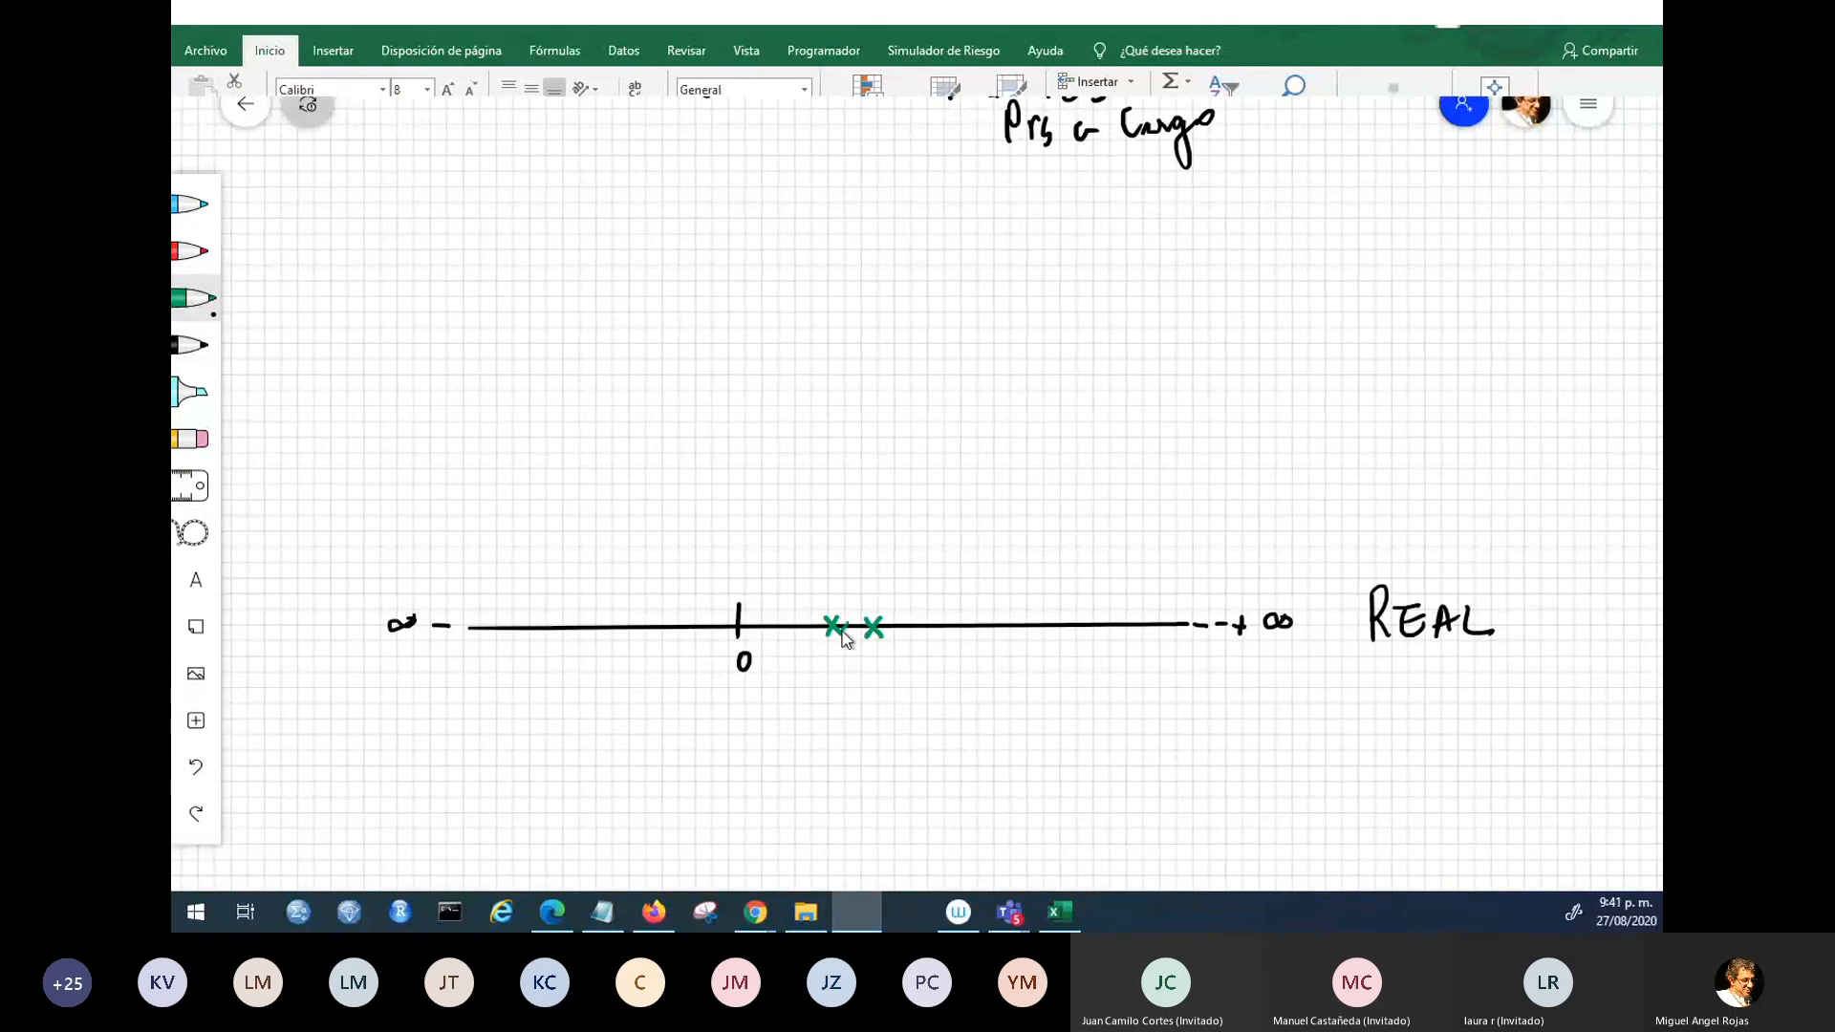
drag(846, 622, 860, 634)
drag(614, 618, 631, 636)
mouse_move(631, 617)
mouse_down()
mouse_move(615, 636)
mouse_move(653, 634)
mouse_up()
mouse_move(642, 635)
mouse_down()
mouse_move(660, 615)
mouse_move(684, 630)
mouse_up()
mouse_move(684, 618)
mouse_down()
mouse_move(673, 631)
mouse_move(786, 615)
mouse_move(970, 636)
mouse_move(950, 637)
mouse_up()
mouse_move(1009, 617)
mouse_down()
mouse_move(1027, 635)
mouse_move(1011, 635)
mouse_up()
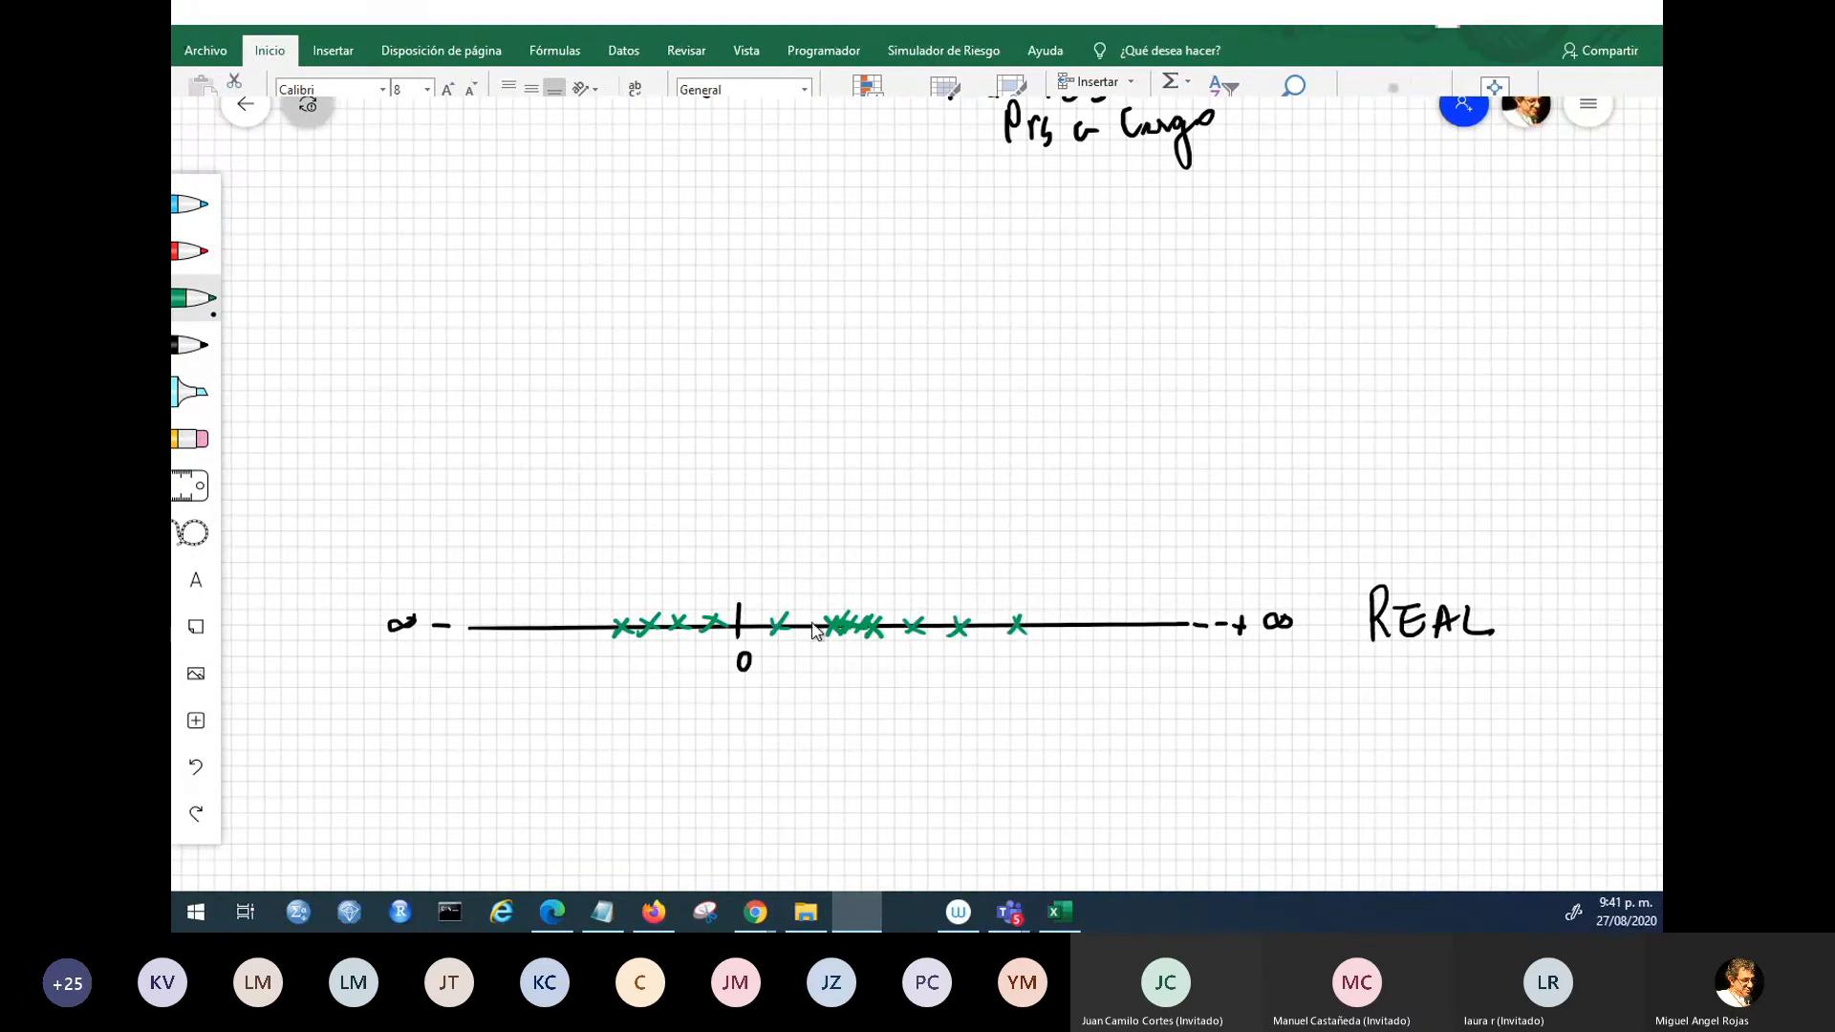
mouse_move(804, 616)
mouse_down()
mouse_move(820, 632)
mouse_move(801, 631)
mouse_up()
- Mark the lowest and highest data points with red vertical bars labelled "Min" and "MAX"
click(194, 251)
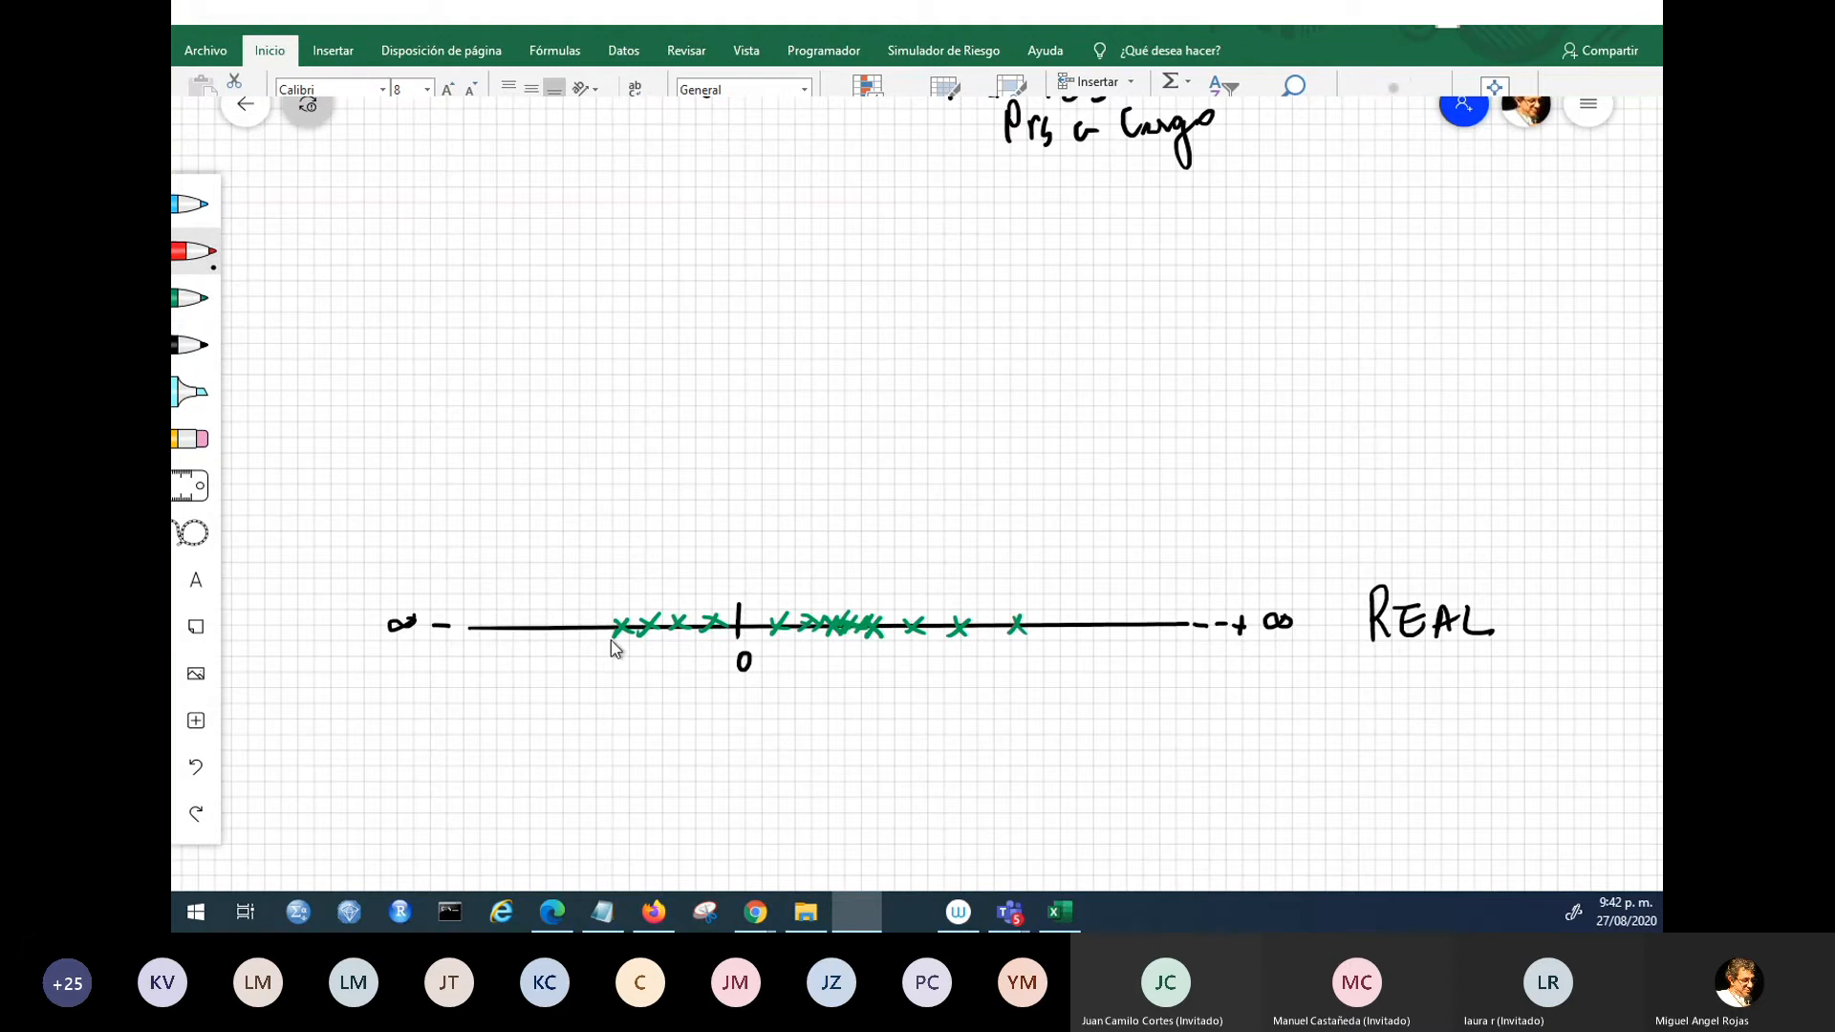
drag(617, 593, 614, 649)
mouse_move(590, 727)
mouse_down()
mouse_move(610, 705)
mouse_move(645, 712)
mouse_move(621, 680)
mouse_up()
drag(1031, 586, 1027, 640)
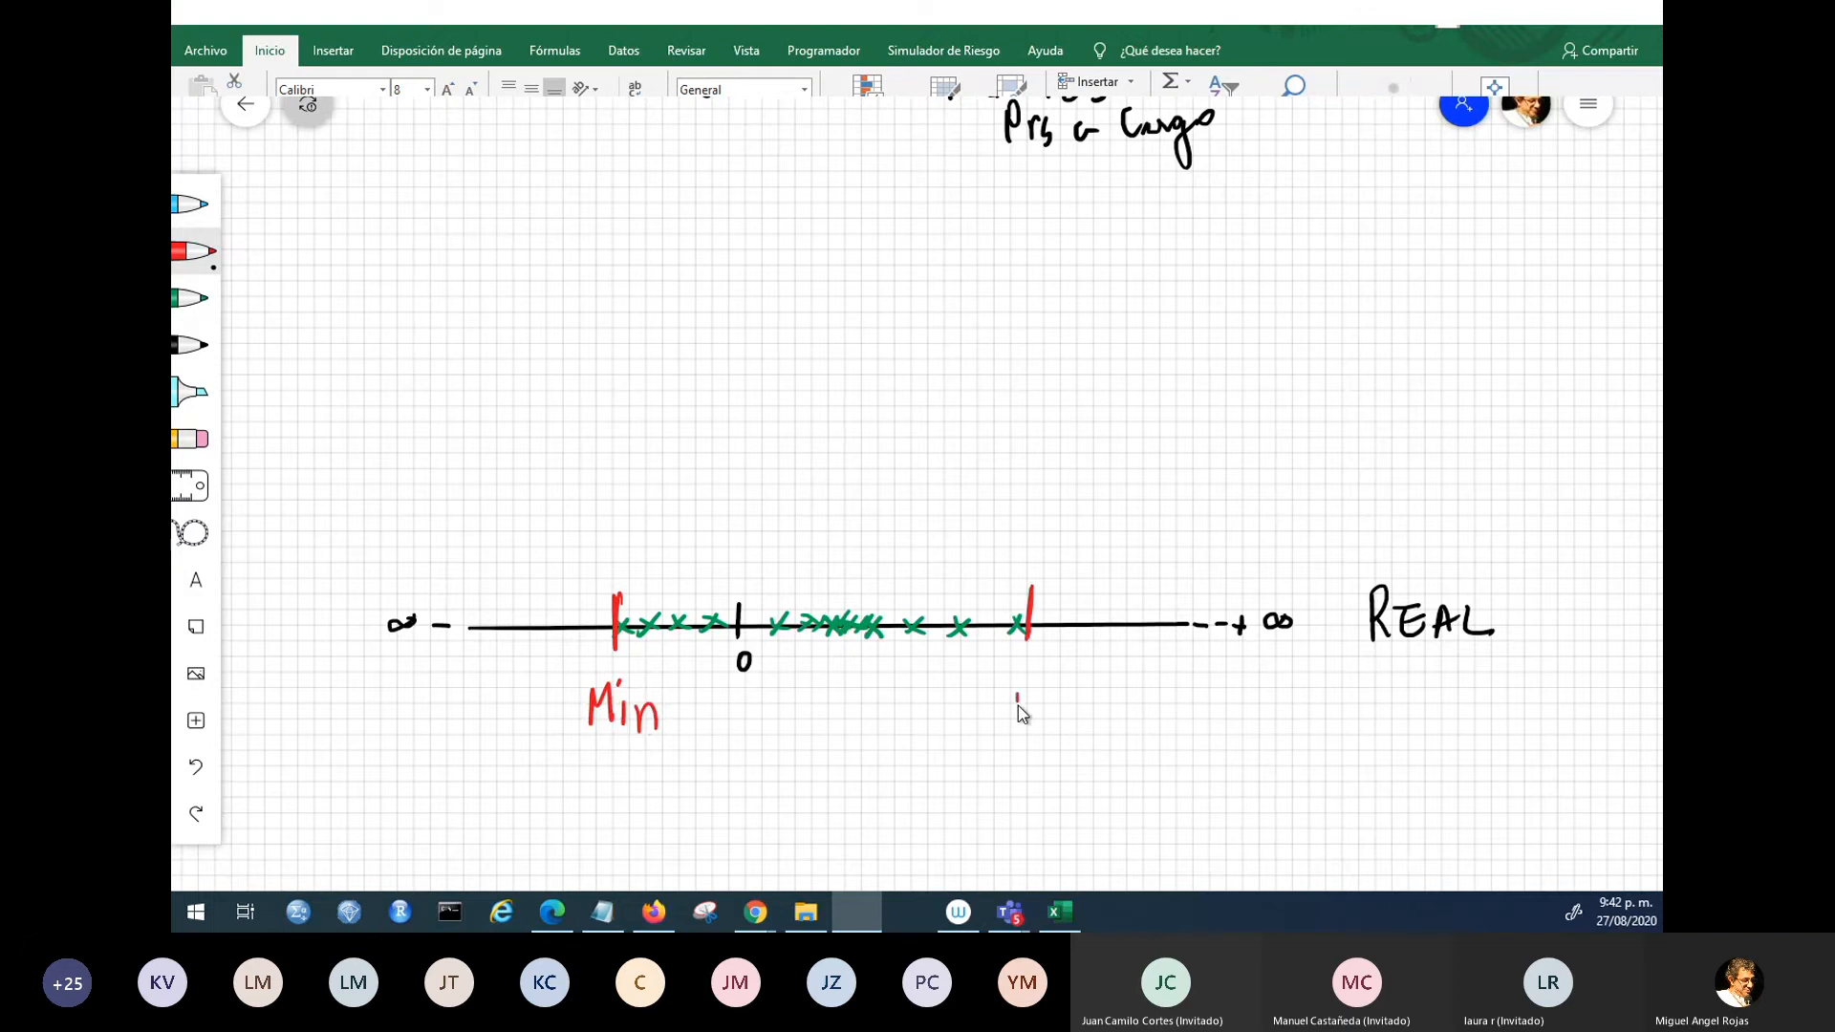
drag(1018, 705, 1034, 724)
- Write "RANGO" in red between end brackets spanning from Min to MAX below the number line
drag(621, 742, 622, 792)
mouse_move(623, 768)
mouse_down()
mouse_move(764, 764)
mouse_move(789, 789)
mouse_up()
drag(808, 764, 826, 788)
drag(804, 776, 871, 761)
drag(898, 763, 902, 778)
mouse_move(933, 764)
mouse_down()
mouse_move(1055, 781)
mouse_move(1055, 803)
mouse_up()
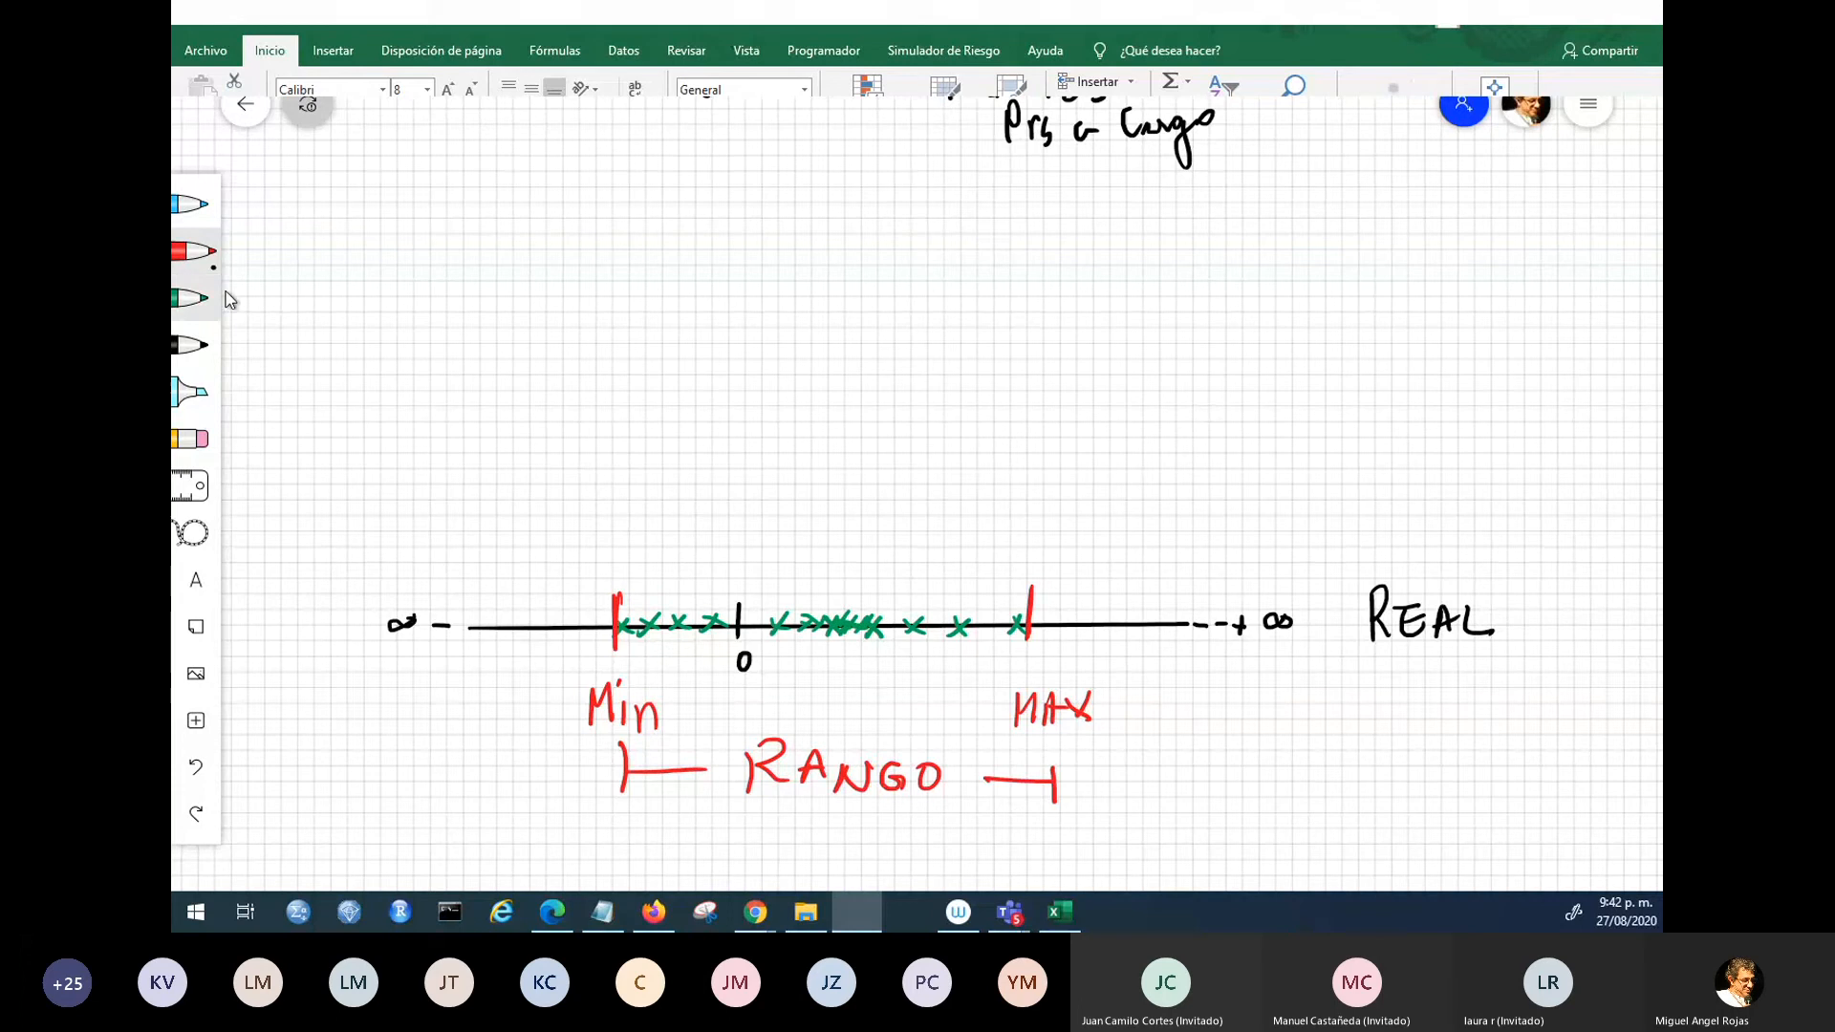
- Divide the range with blue tick marks, bracket one subdivision and link it to the label "INTERVALOS"
click(188, 214)
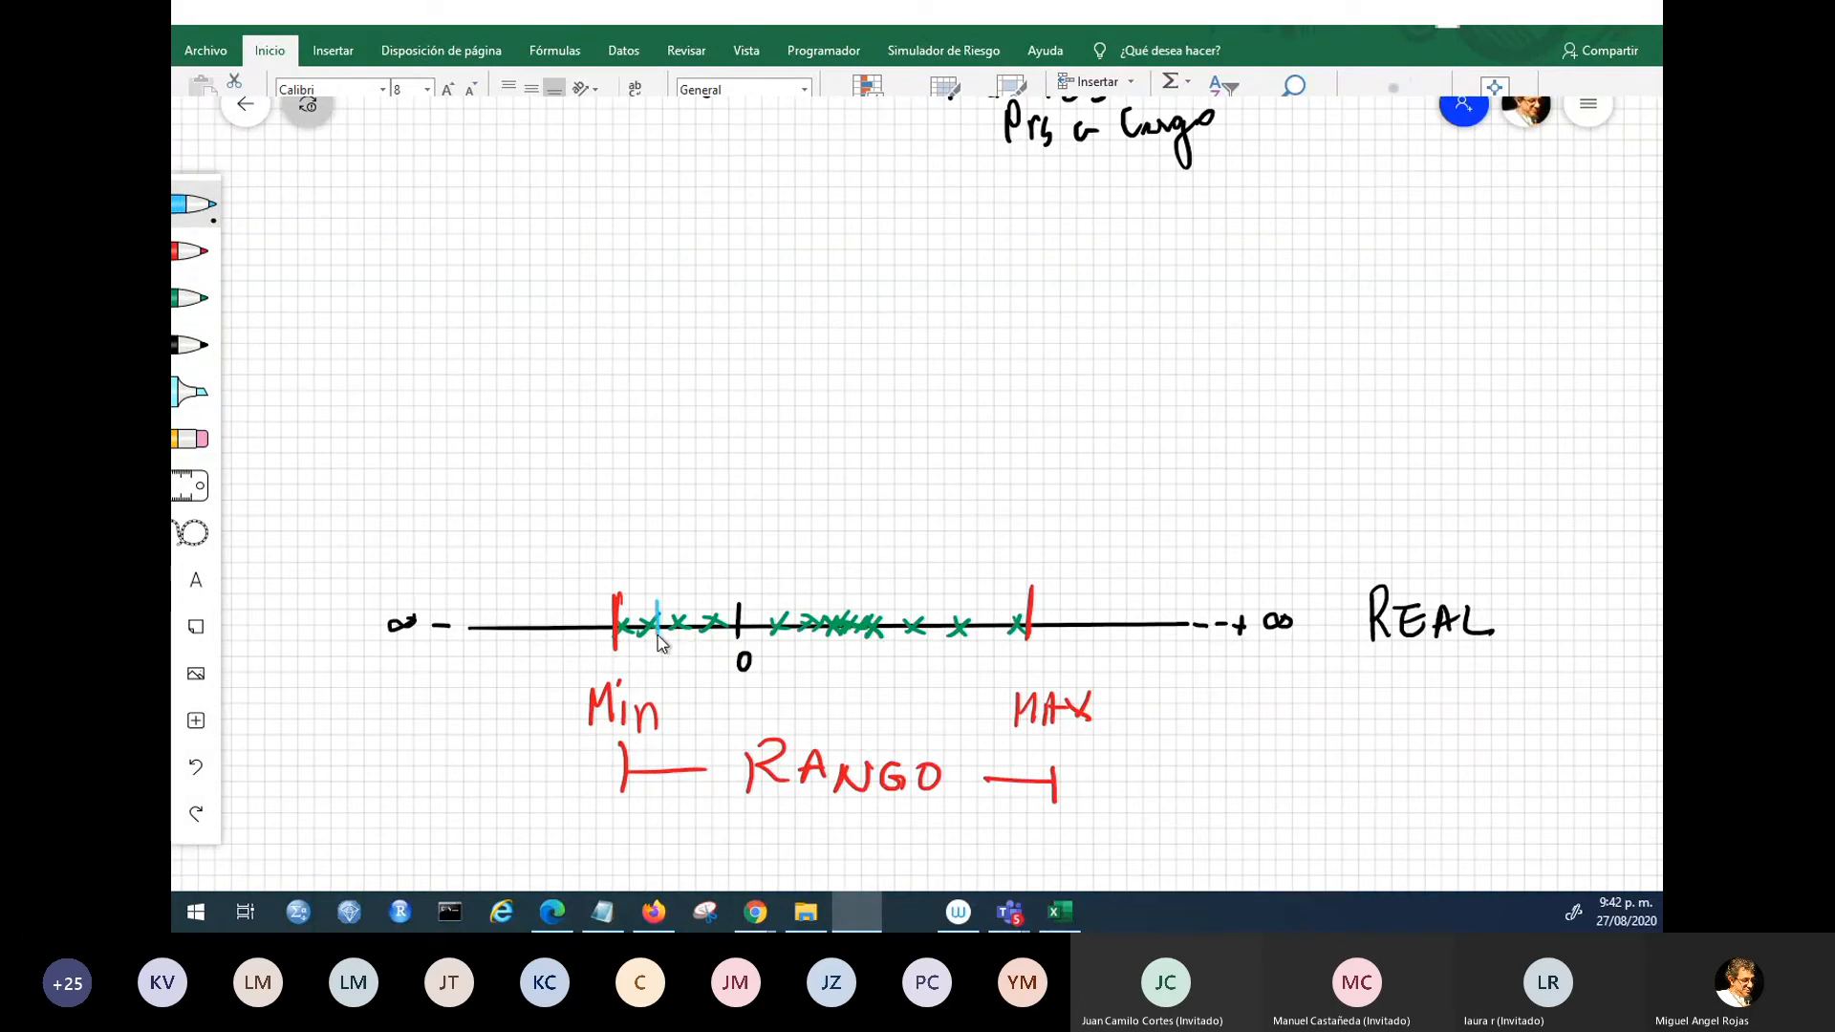
mouse_move(692, 604)
mouse_down()
mouse_move(693, 640)
mouse_move(967, 639)
mouse_up()
mouse_move(843, 560)
mouse_down()
mouse_move(937, 474)
mouse_move(1146, 489)
mouse_up()
- Add a brace after "INTERVALOS" listing "No" and "AMPLITUD" in blue, and finish the arrowhead pointing to the label
drag(1189, 386, 1214, 534)
mouse_move(1216, 420)
mouse_down()
mouse_move(1224, 393)
mouse_move(1253, 416)
mouse_move(1279, 402)
mouse_up()
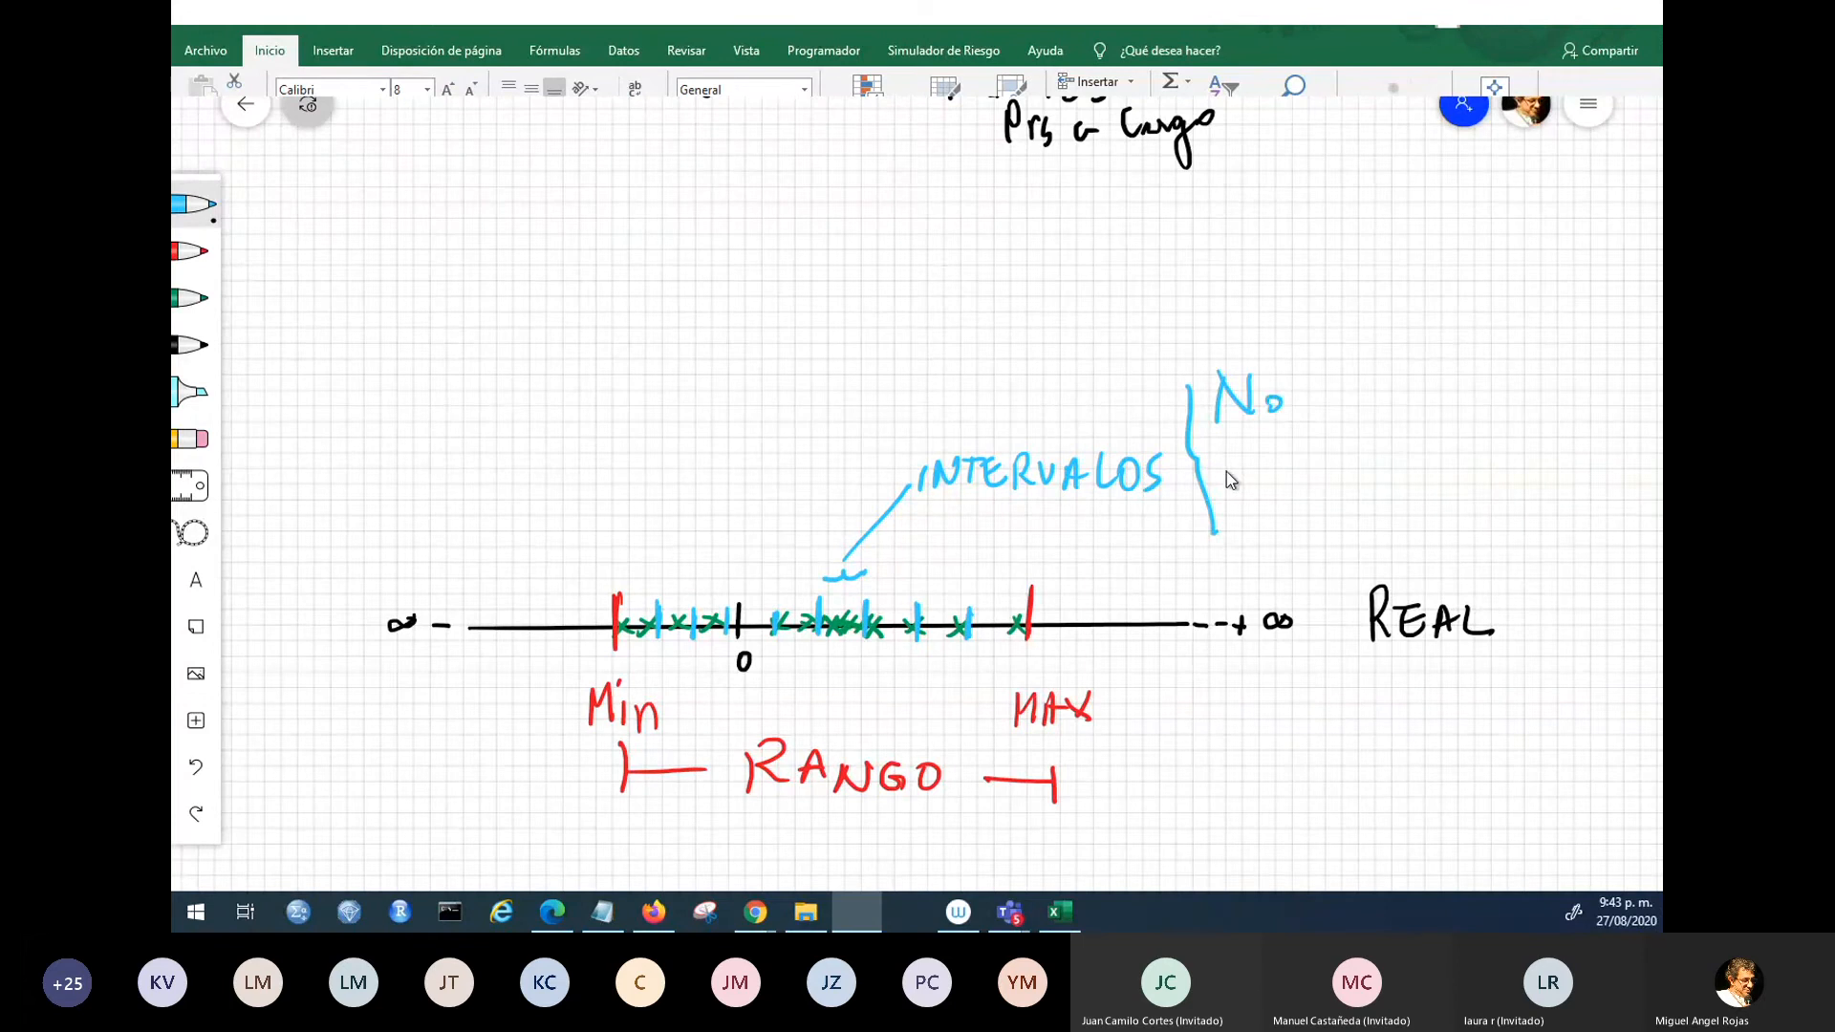
drag(1224, 494, 1242, 477)
drag(1257, 462, 1259, 496)
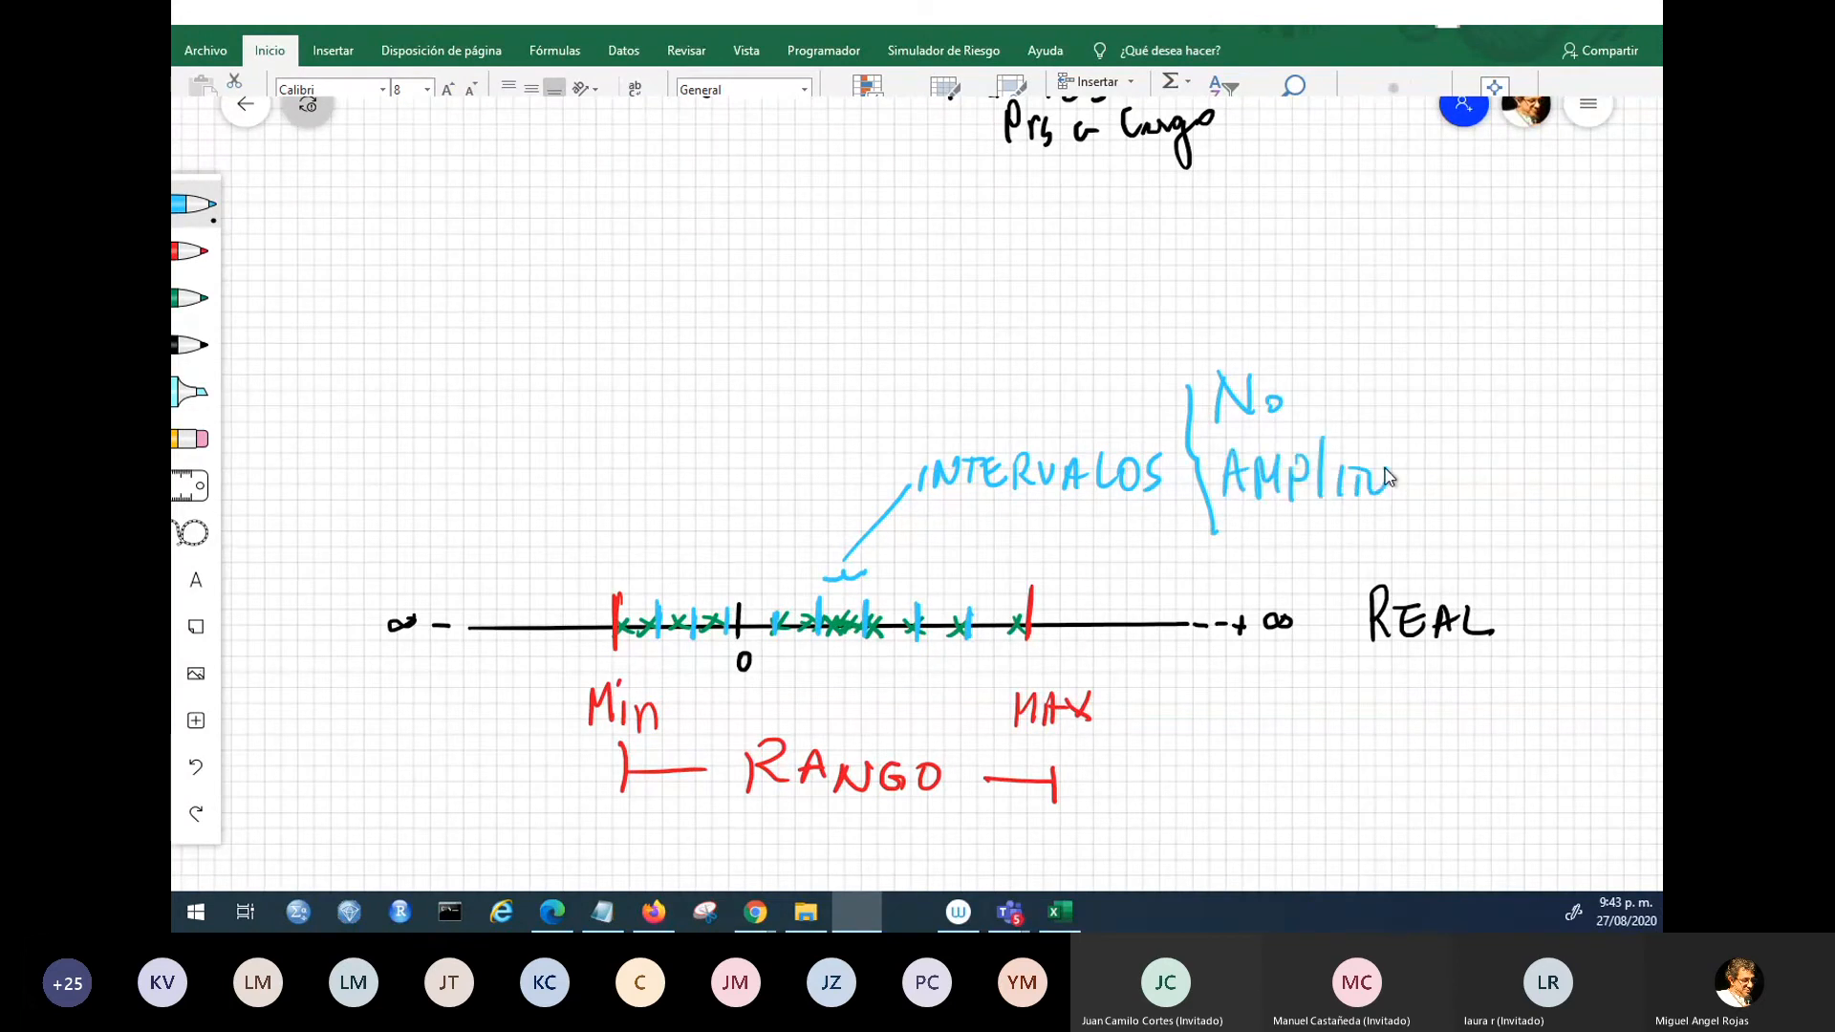
drag(1400, 467, 1402, 496)
drag(897, 496, 908, 503)
- Write "Fcia Absoluta" and its definition "No de datos en un intervalo" in blue above the number line
mouse_move(554, 258)
mouse_down()
mouse_move(570, 205)
mouse_move(614, 249)
mouse_up()
click(612, 223)
mouse_move(633, 236)
mouse_down()
mouse_move(622, 252)
mouse_move(742, 263)
mouse_up()
drag(779, 237, 805, 252)
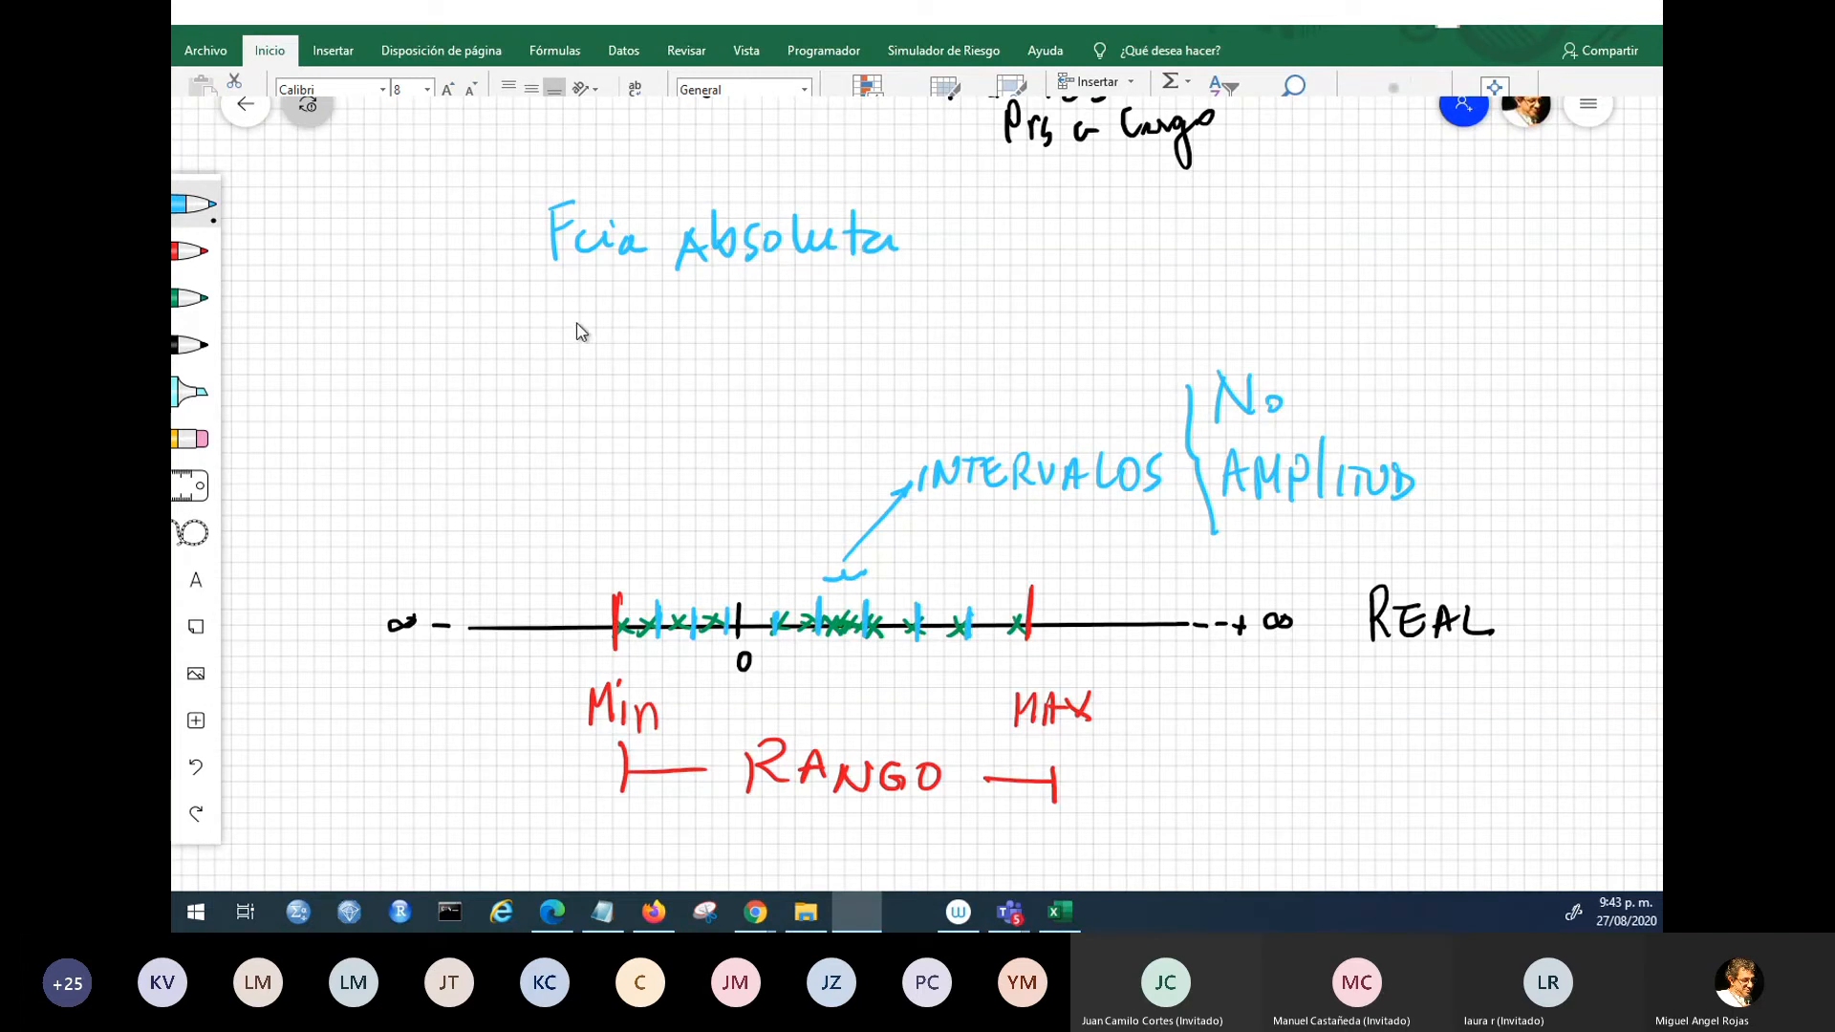
drag(615, 304, 617, 292)
drag(626, 306, 716, 325)
mouse_move(751, 310)
mouse_down()
mouse_move(755, 327)
mouse_move(823, 318)
mouse_up()
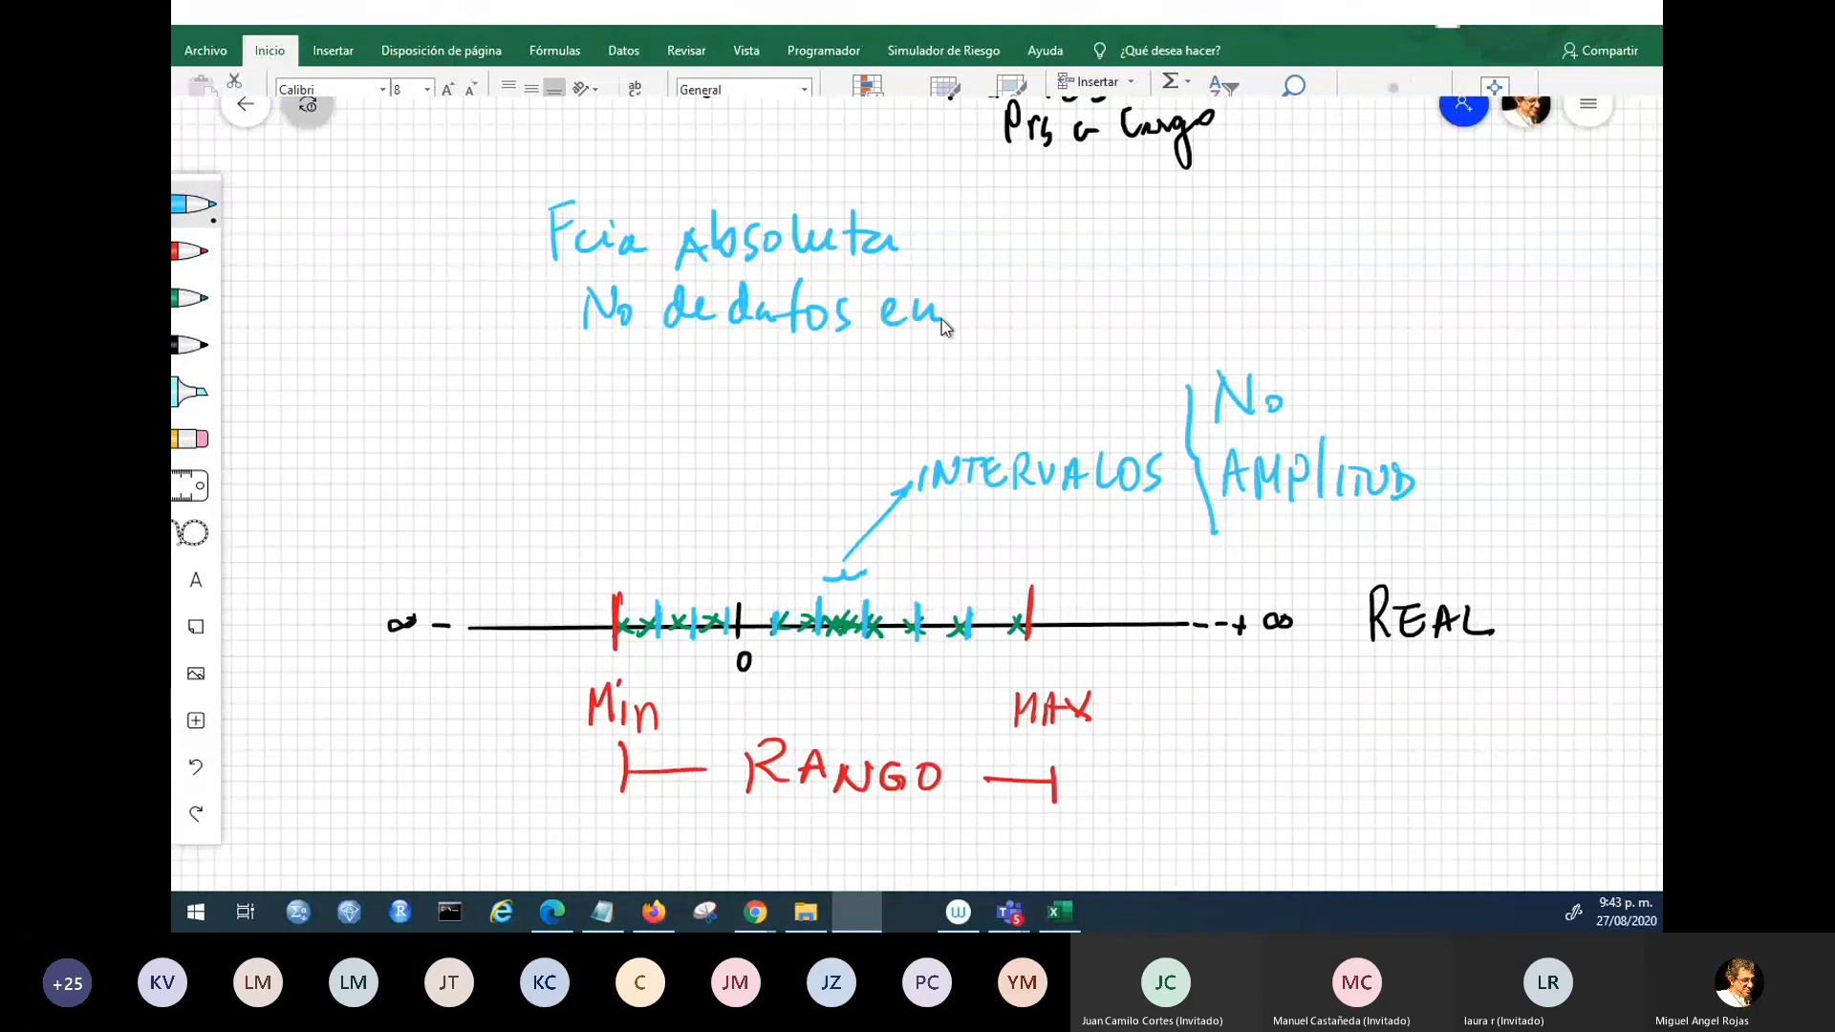
mouse_move(596, 346)
mouse_down()
mouse_move(612, 379)
mouse_move(814, 355)
mouse_move(827, 381)
mouse_move(865, 355)
mouse_move(848, 378)
mouse_up()
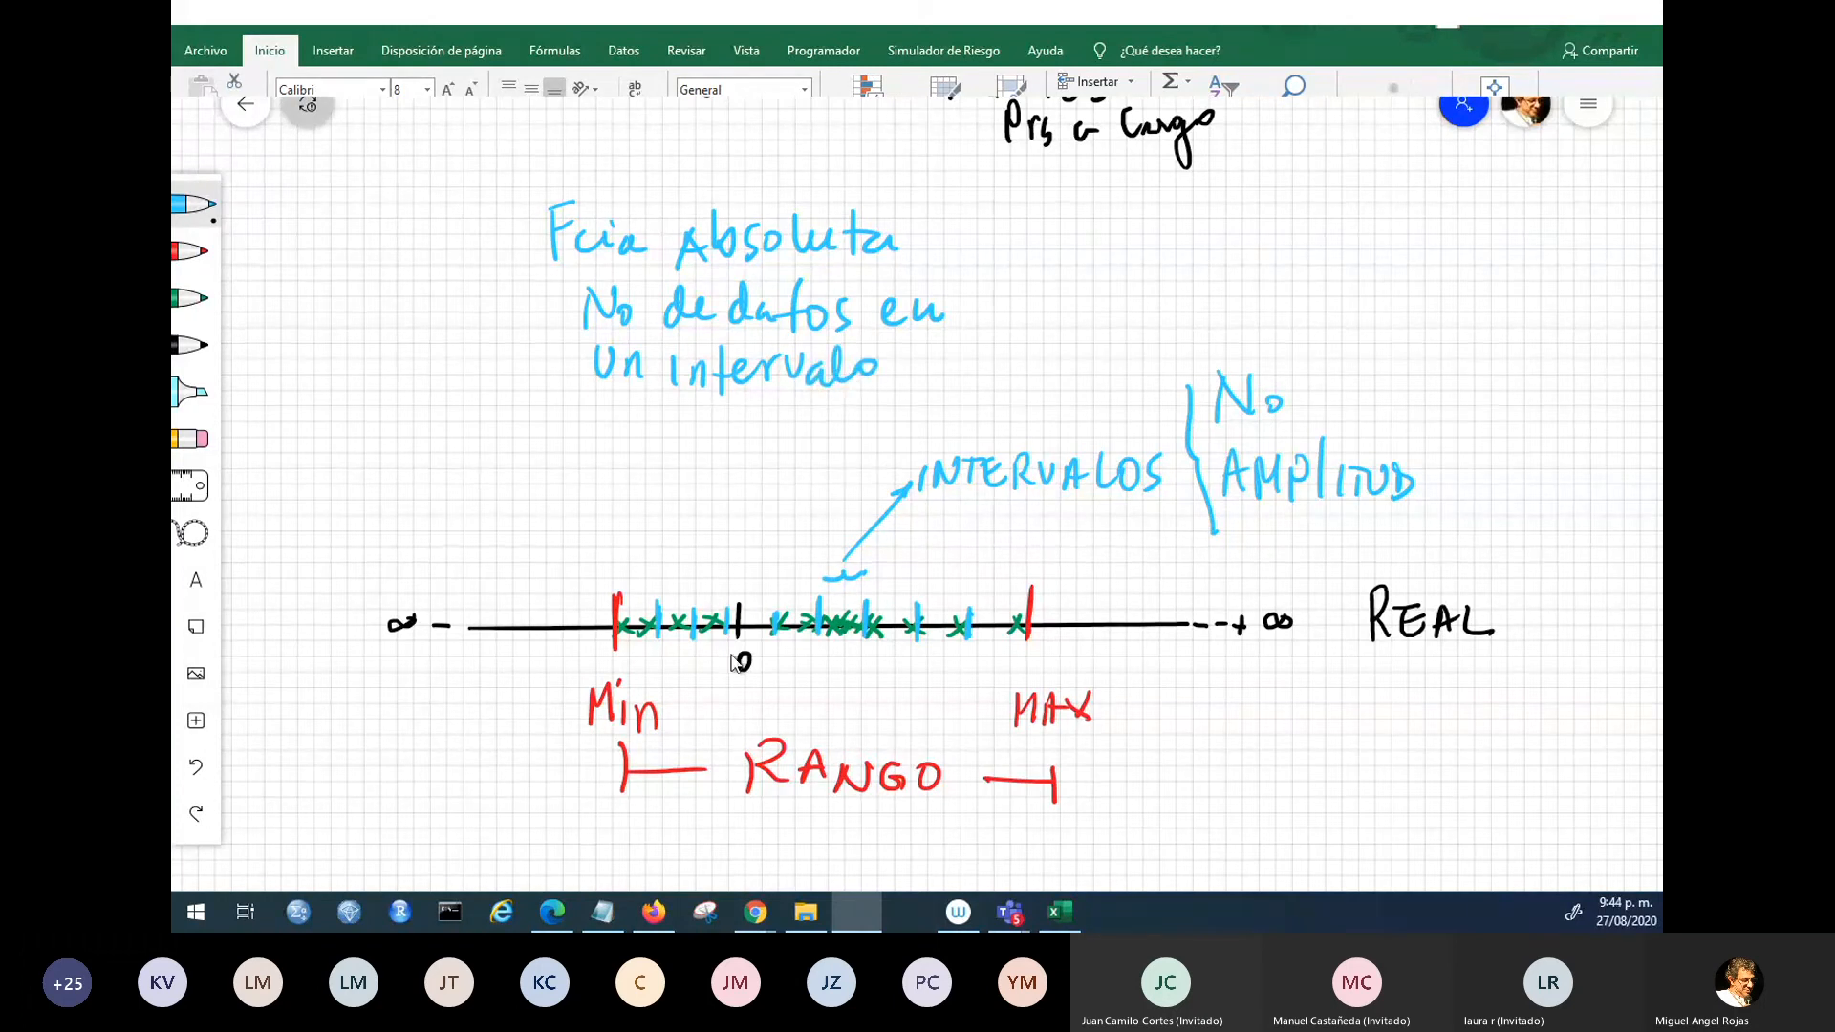
- Add green marks over the data points in the first intervals between Min and 0 to illustrate counting them
click(191, 302)
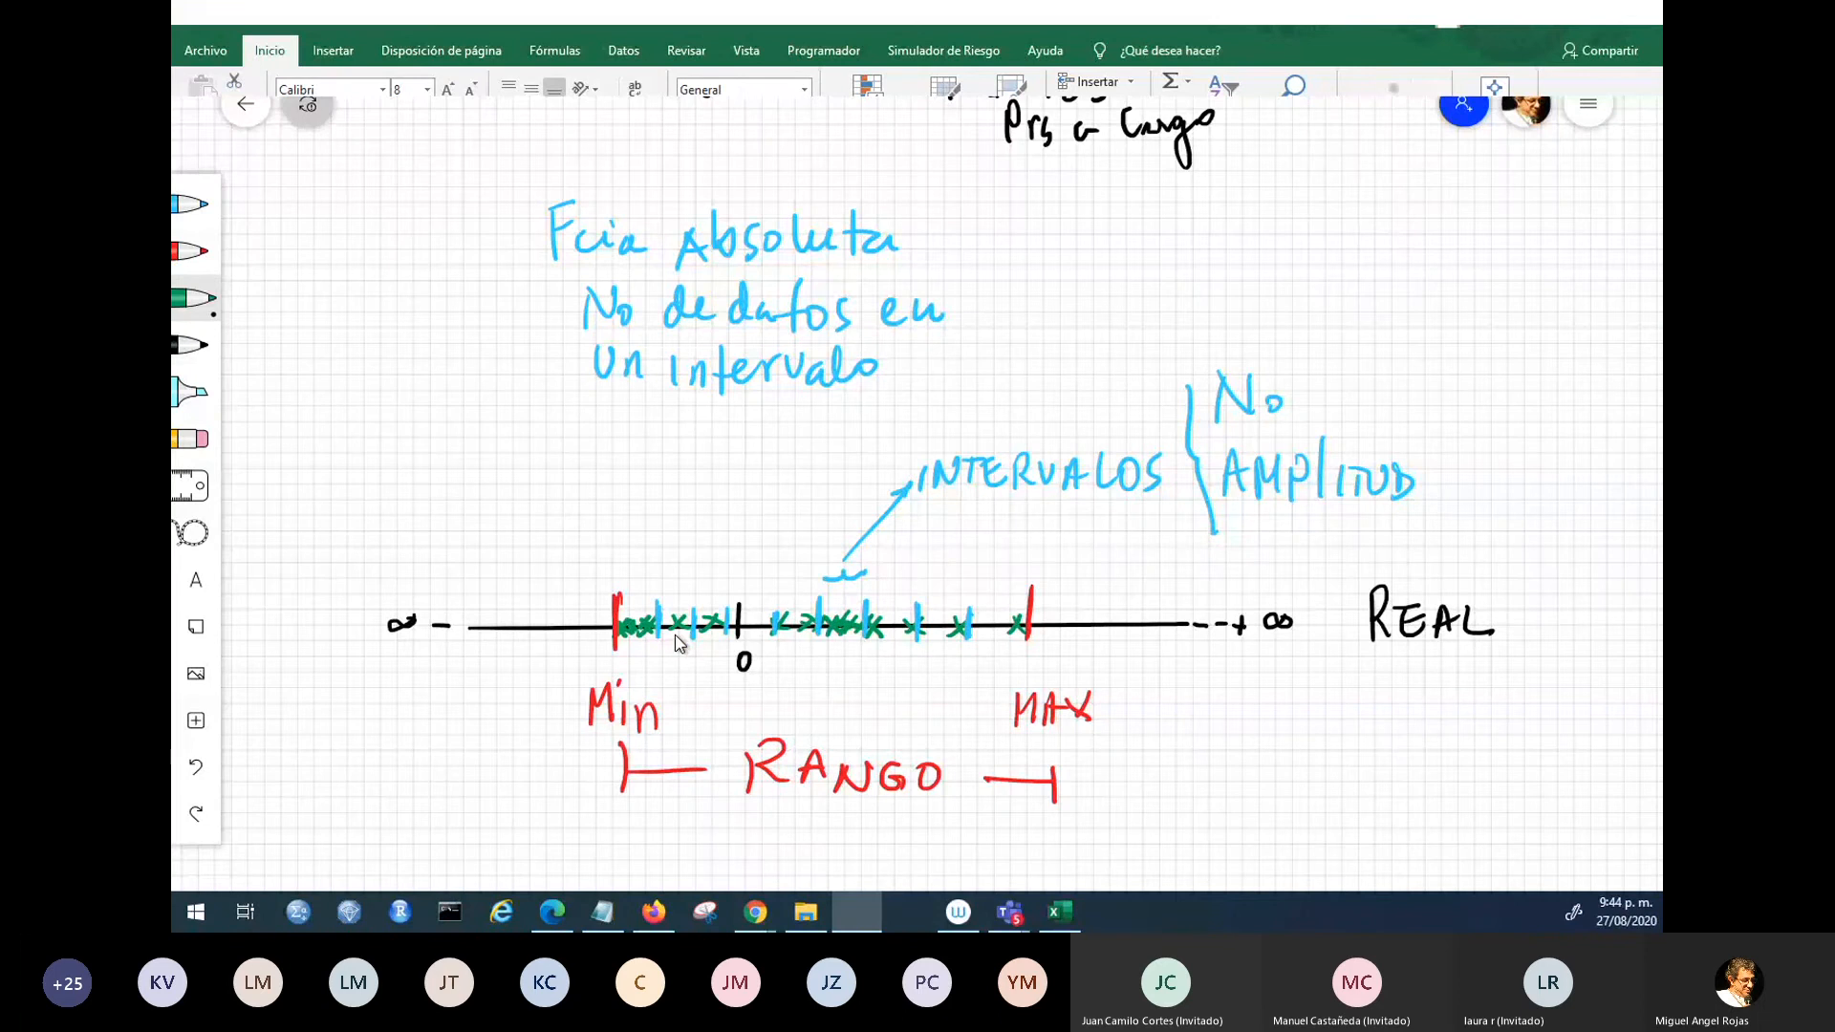
drag(702, 617, 720, 638)
drag(720, 618, 701, 639)
- Frame the absolute frequency definition with green corner brackets and underline "Absoluta"
mouse_move(529, 406)
mouse_down()
mouse_move(613, 403)
mouse_move(529, 408)
mouse_up()
drag(868, 186, 928, 256)
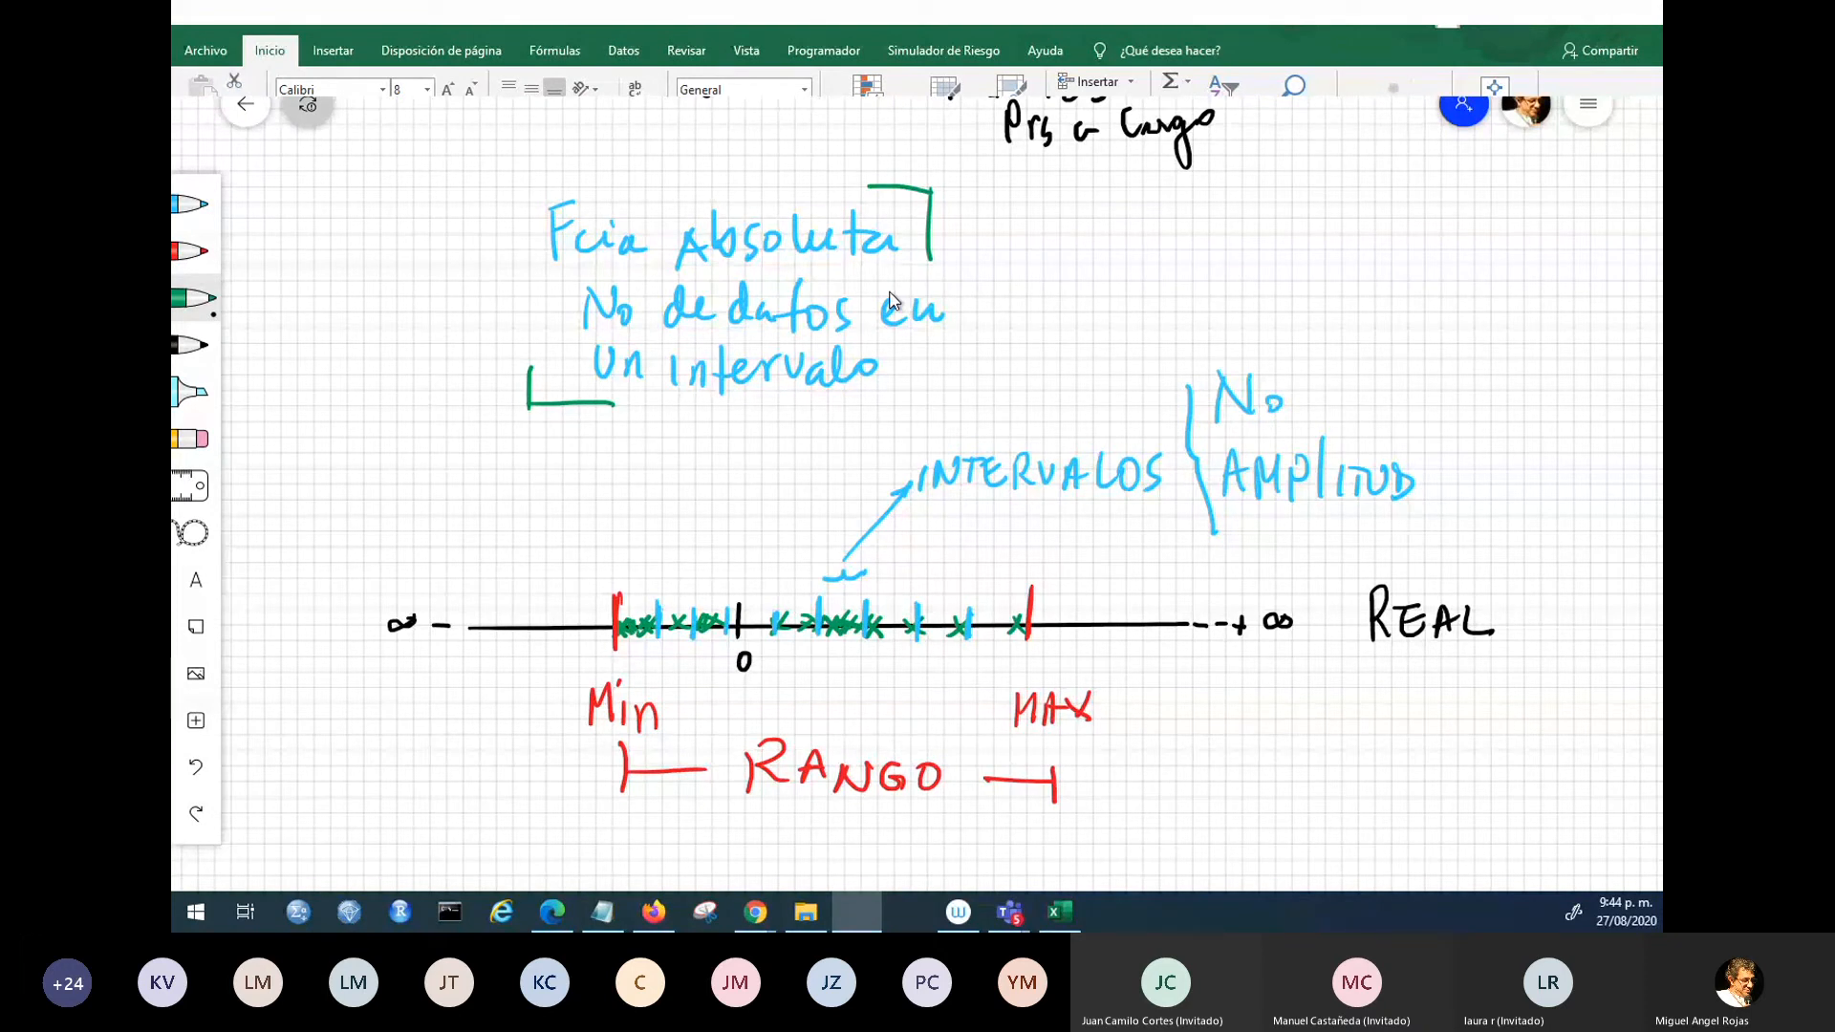
drag(692, 270, 828, 273)
- Start exporting the whiteboard as an SVG image
scroll(1512, 266, up, 3)
drag(1512, 569, 1576, 684)
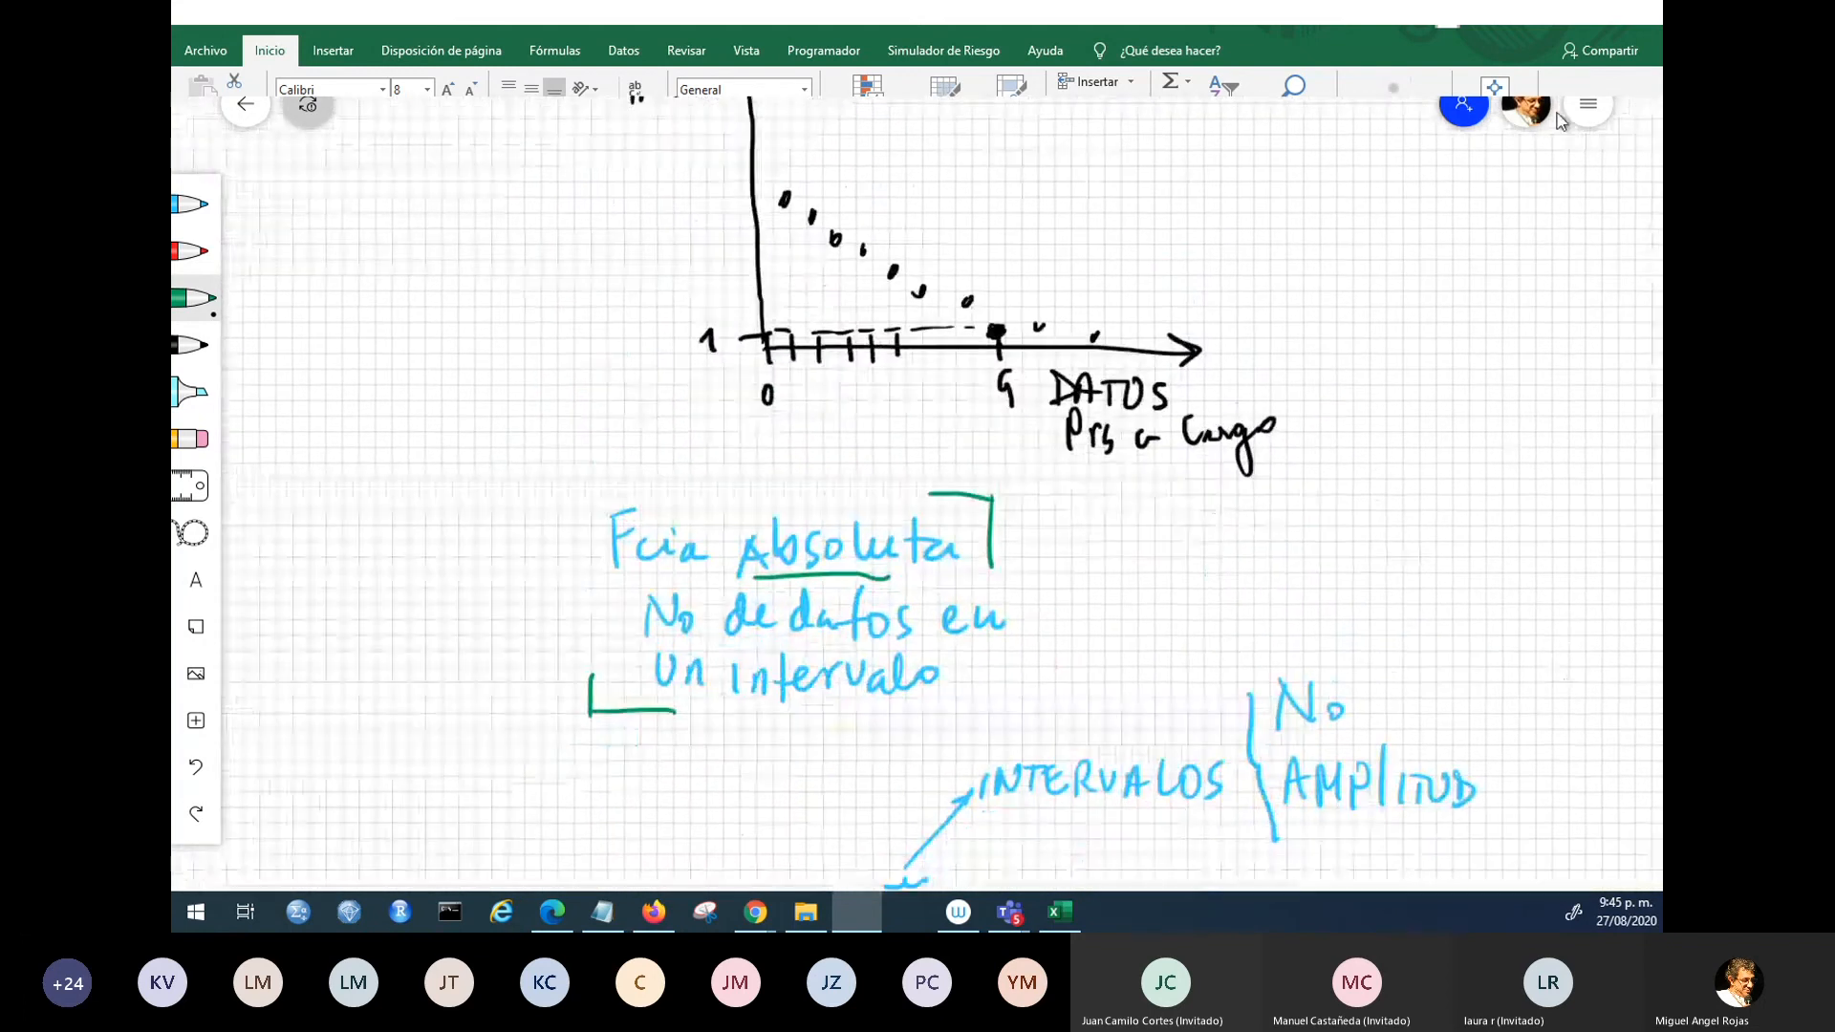
click(1586, 111)
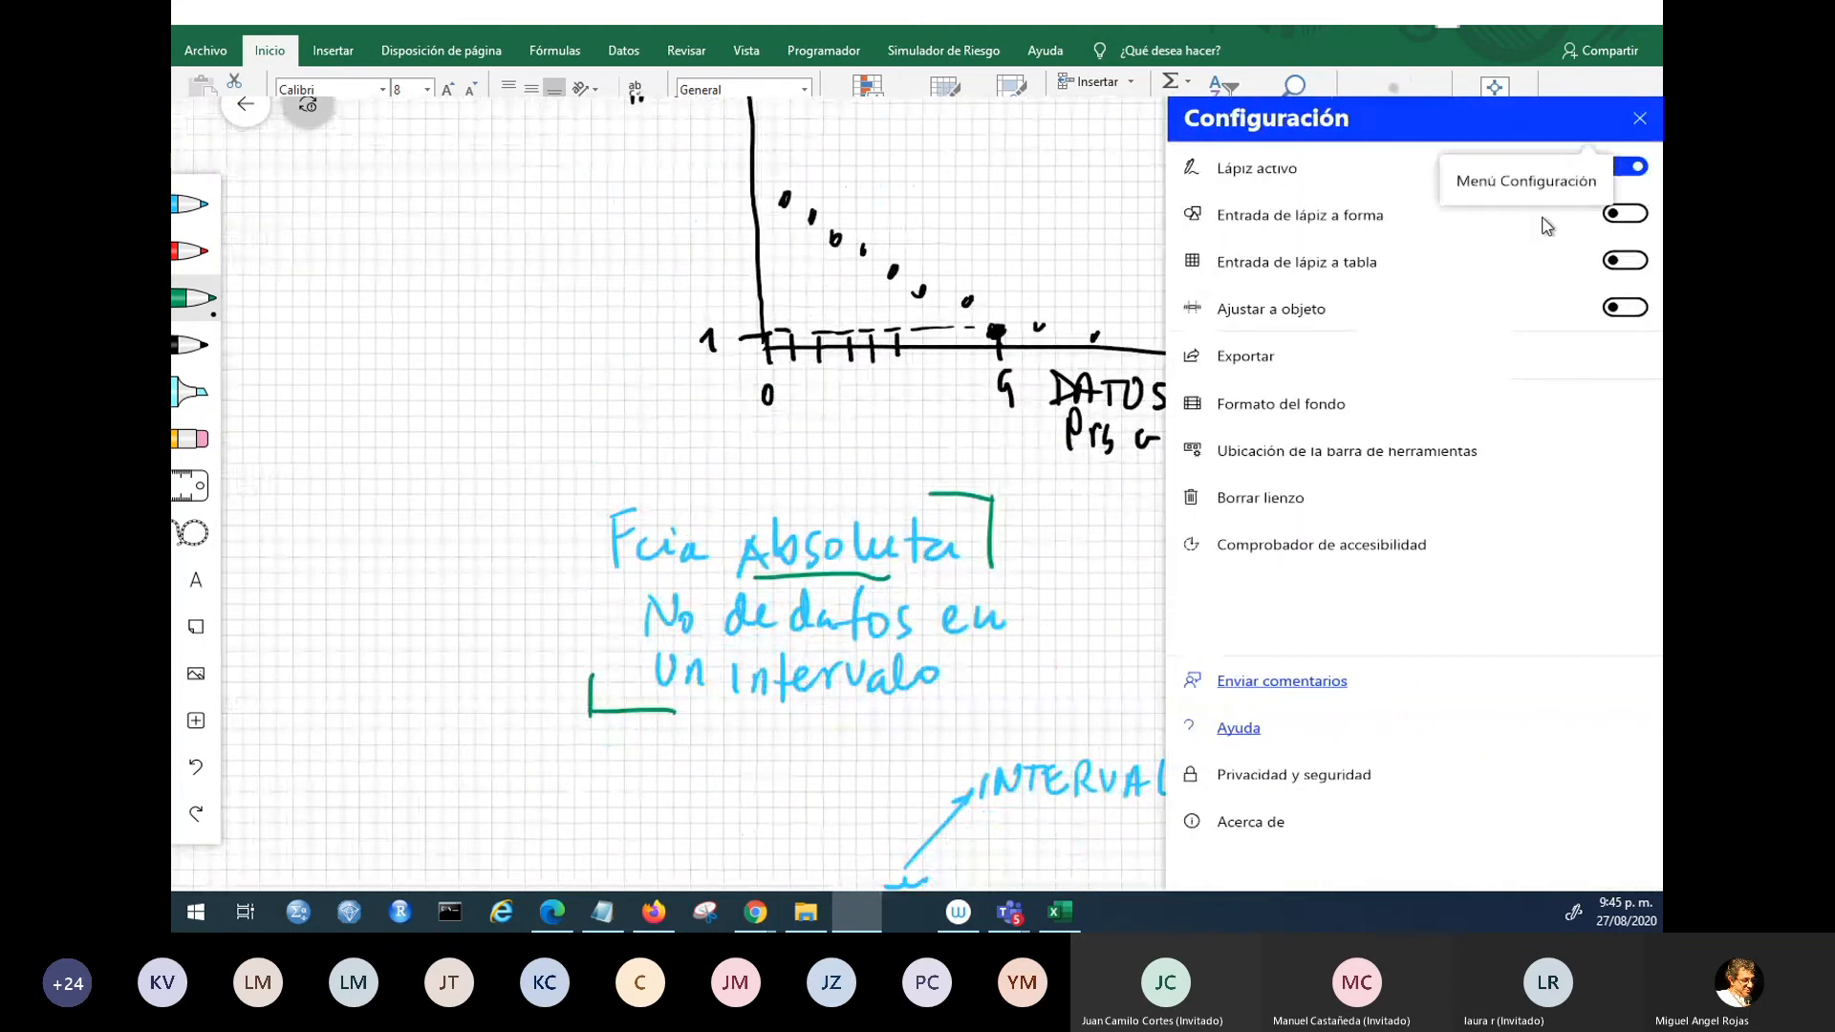
click(1291, 355)
click(1287, 242)
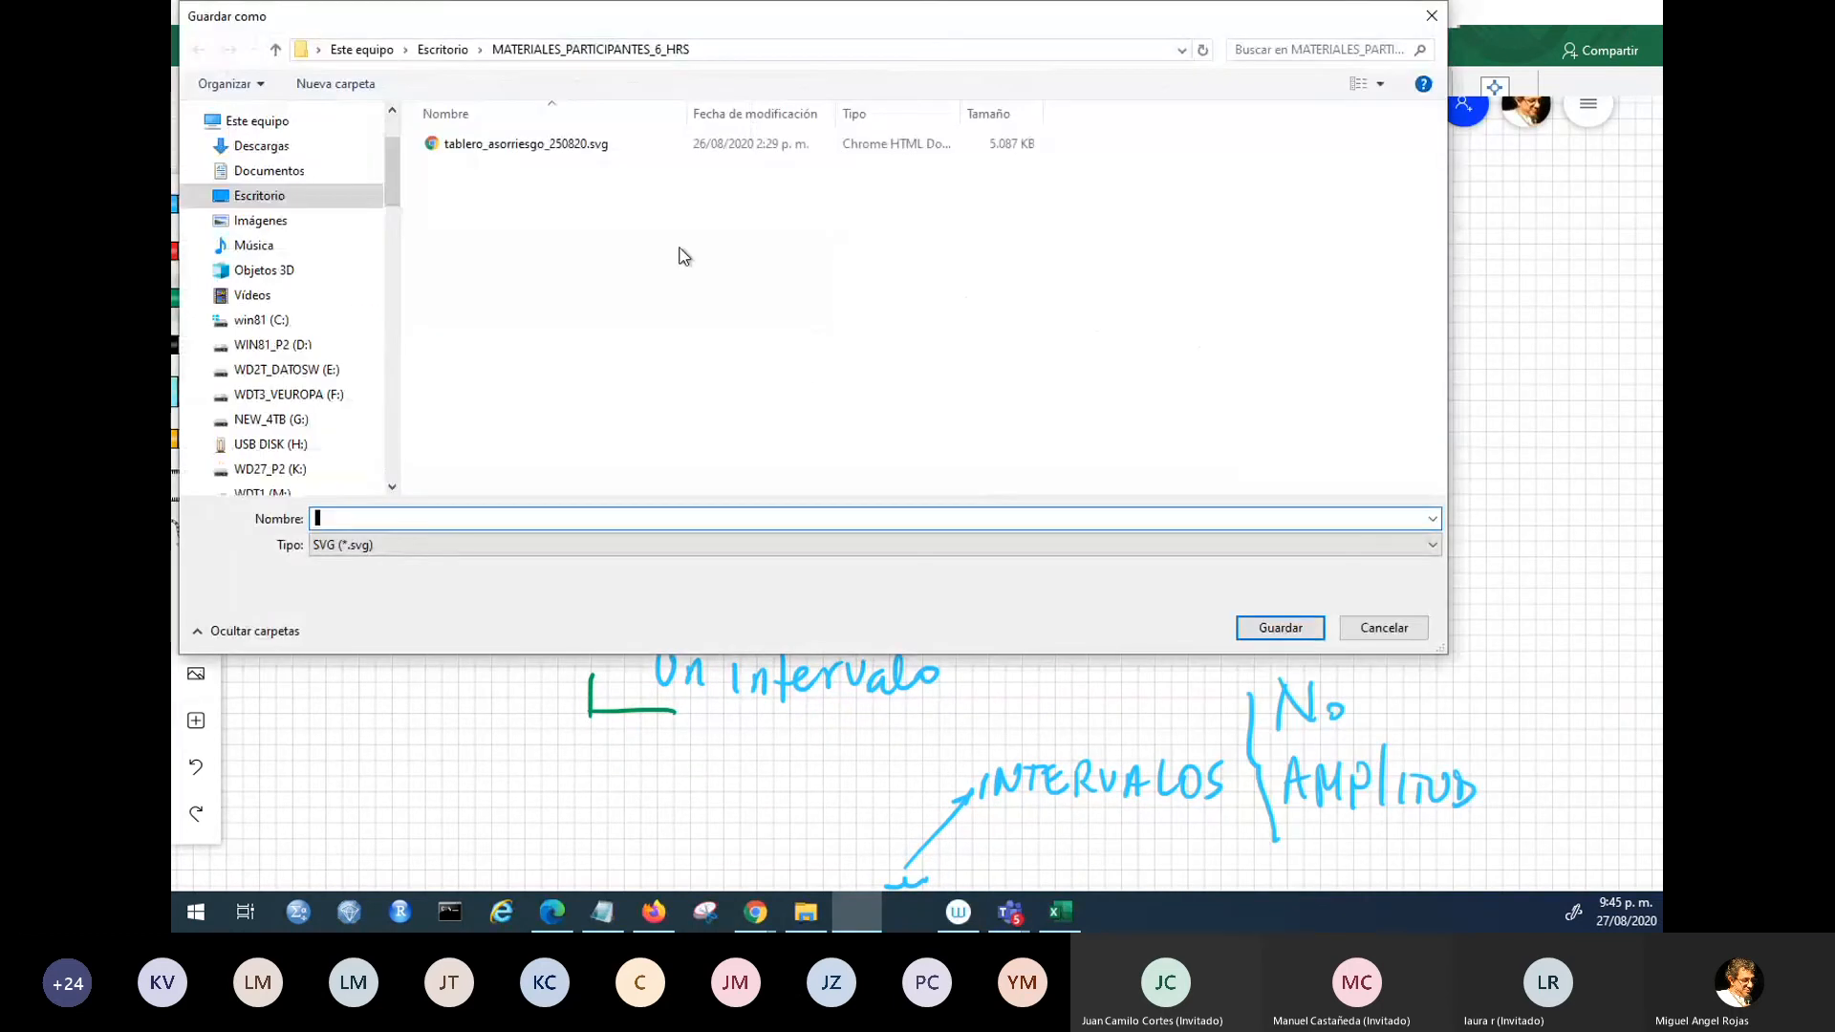
- Browse the save location to hd_hitachi_80_datos, proyecto_qualia, 2020_LABFINANZAS on drive WD2T_DATOSW (E:)
click(440, 49)
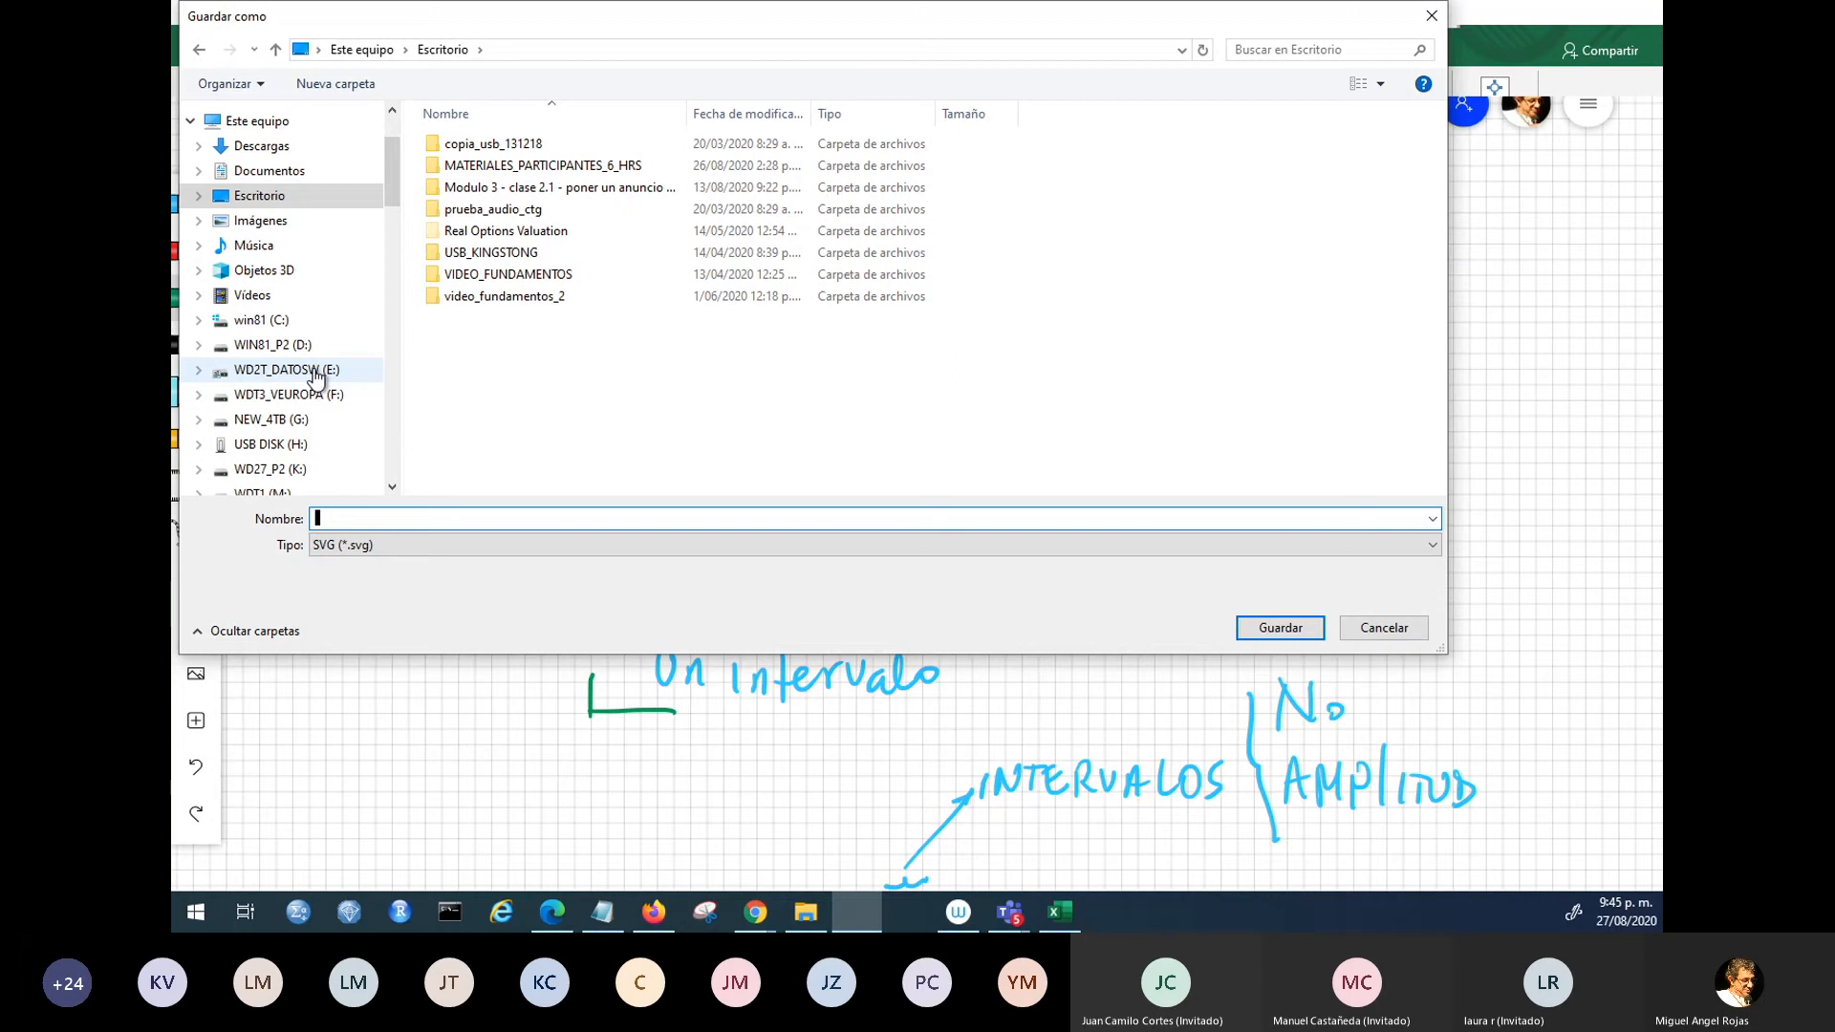
click(315, 372)
double_click(559, 362)
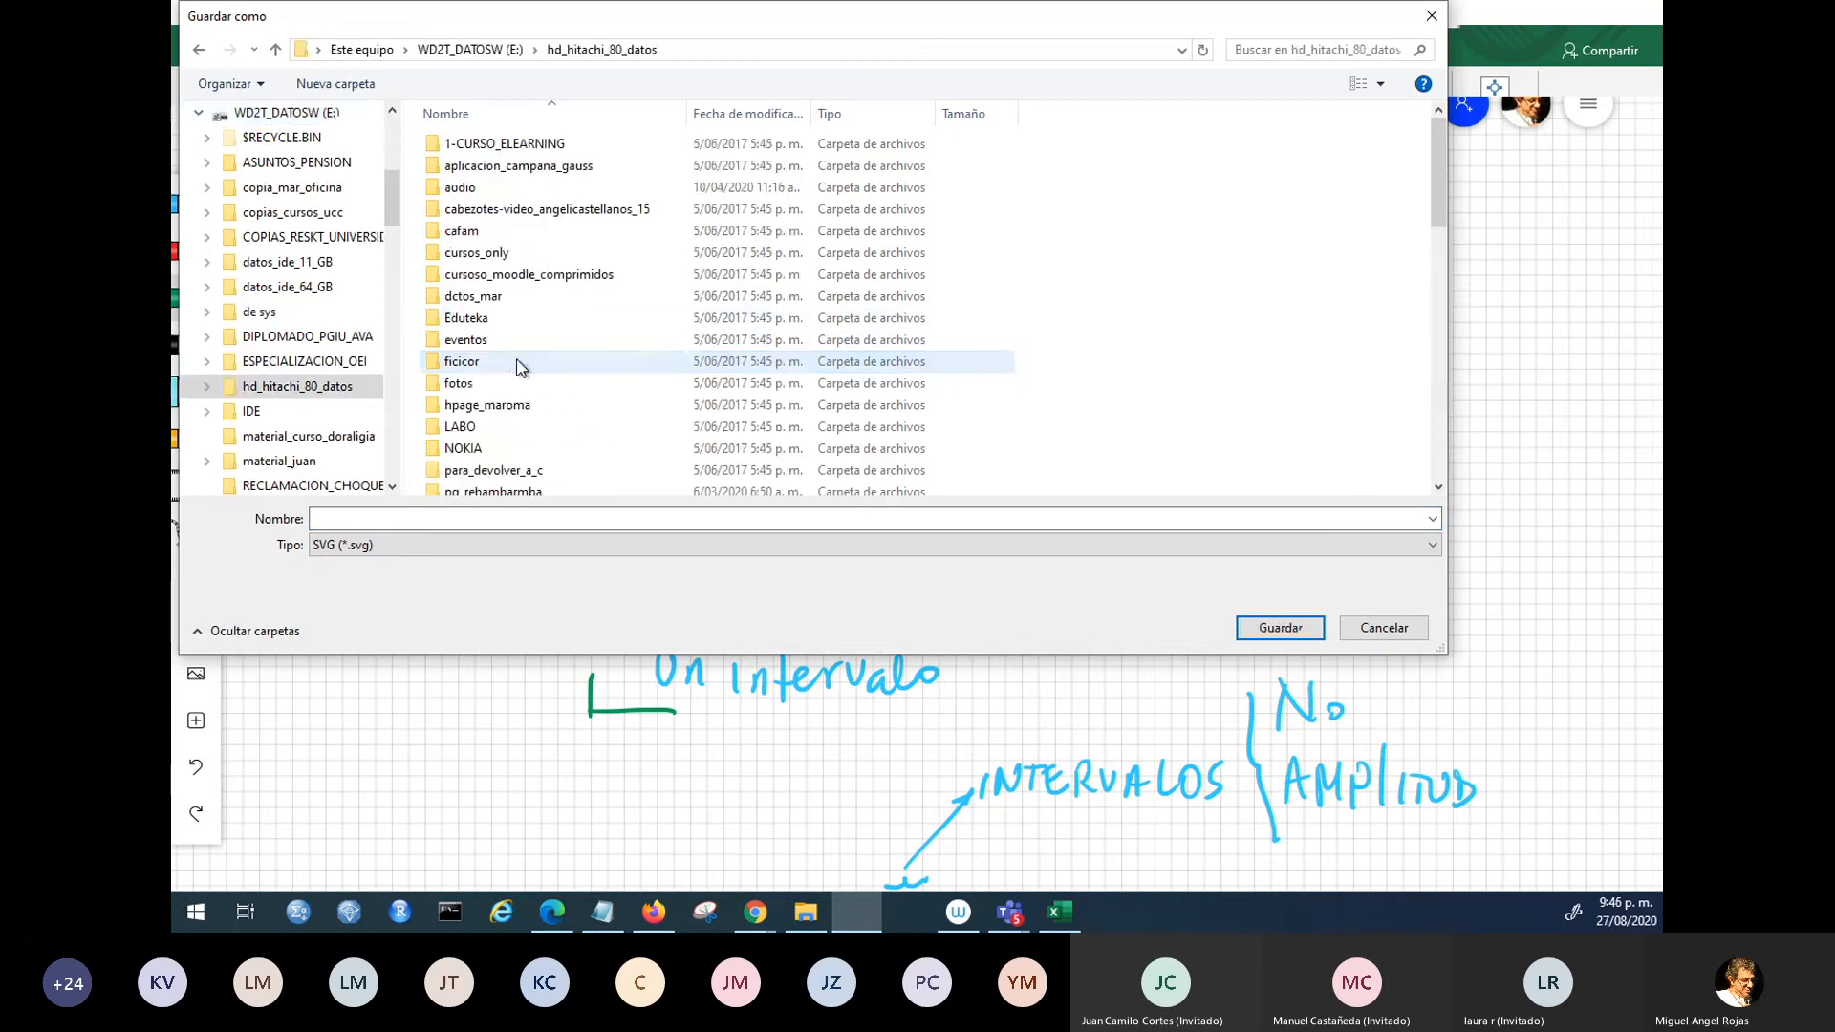
scroll(614, 336, down, 6)
double_click(531, 332)
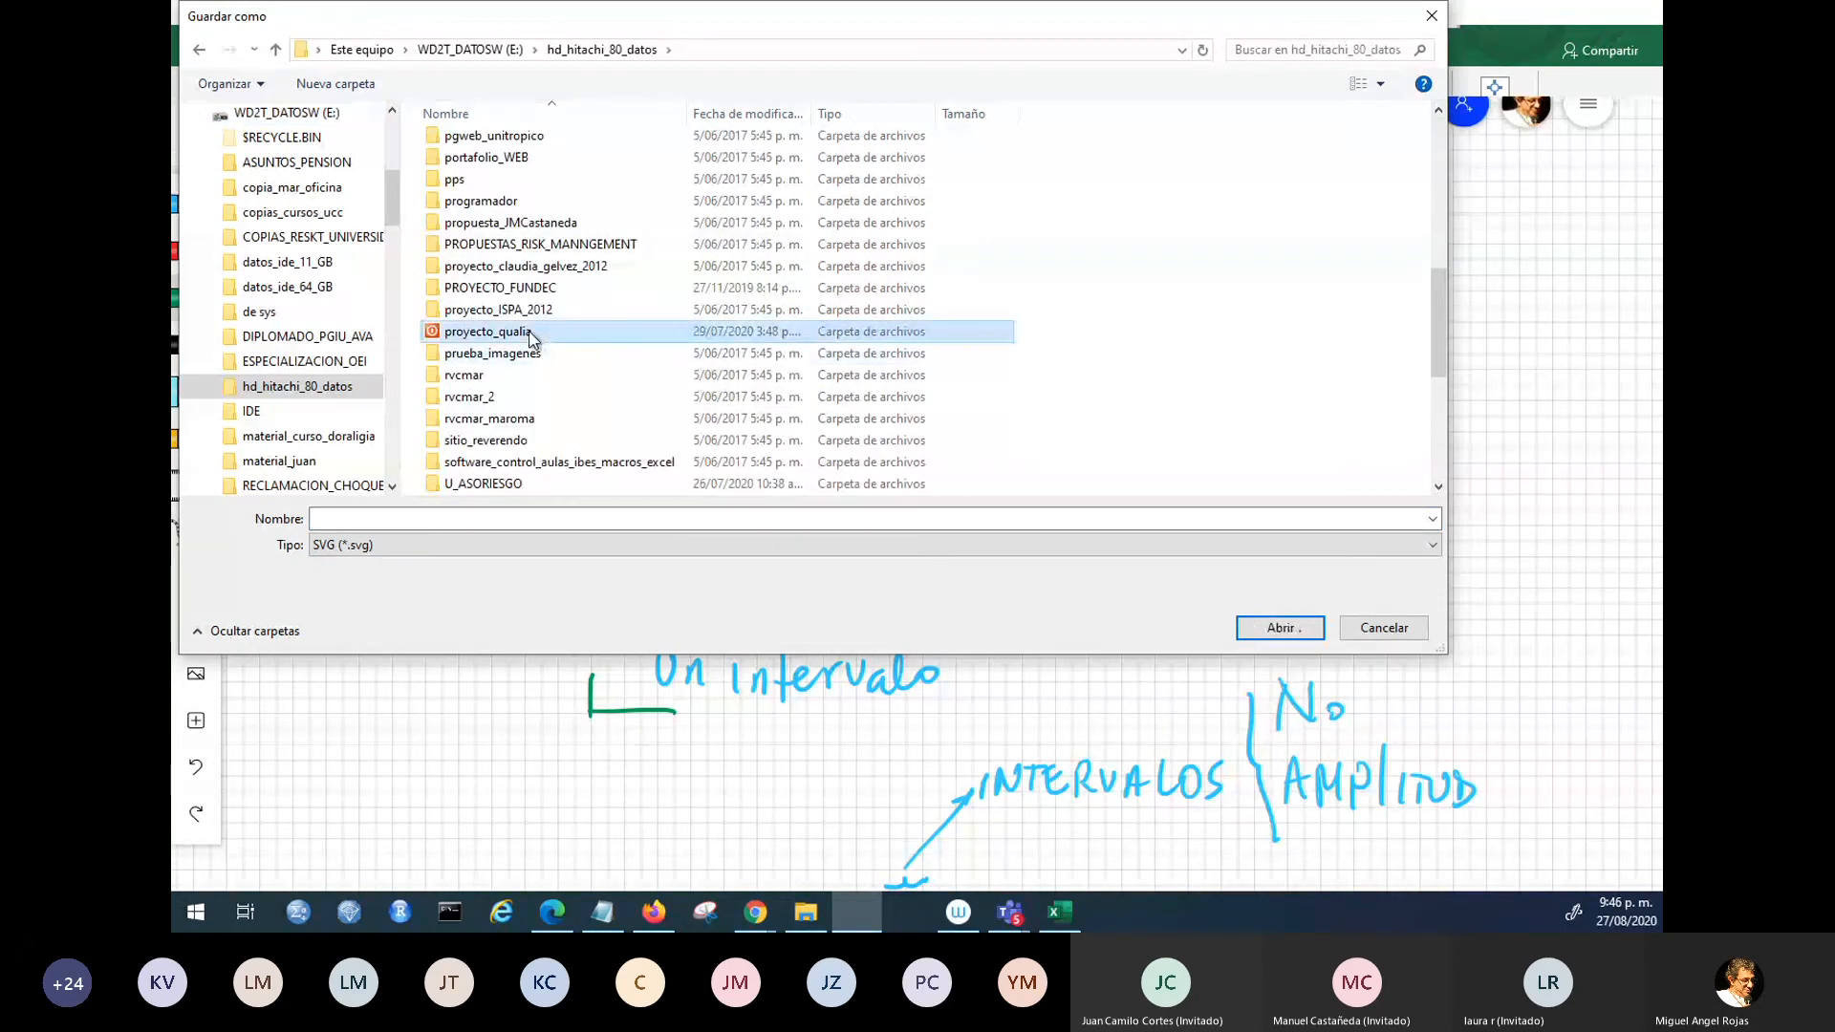
scroll(531, 333, down, 8)
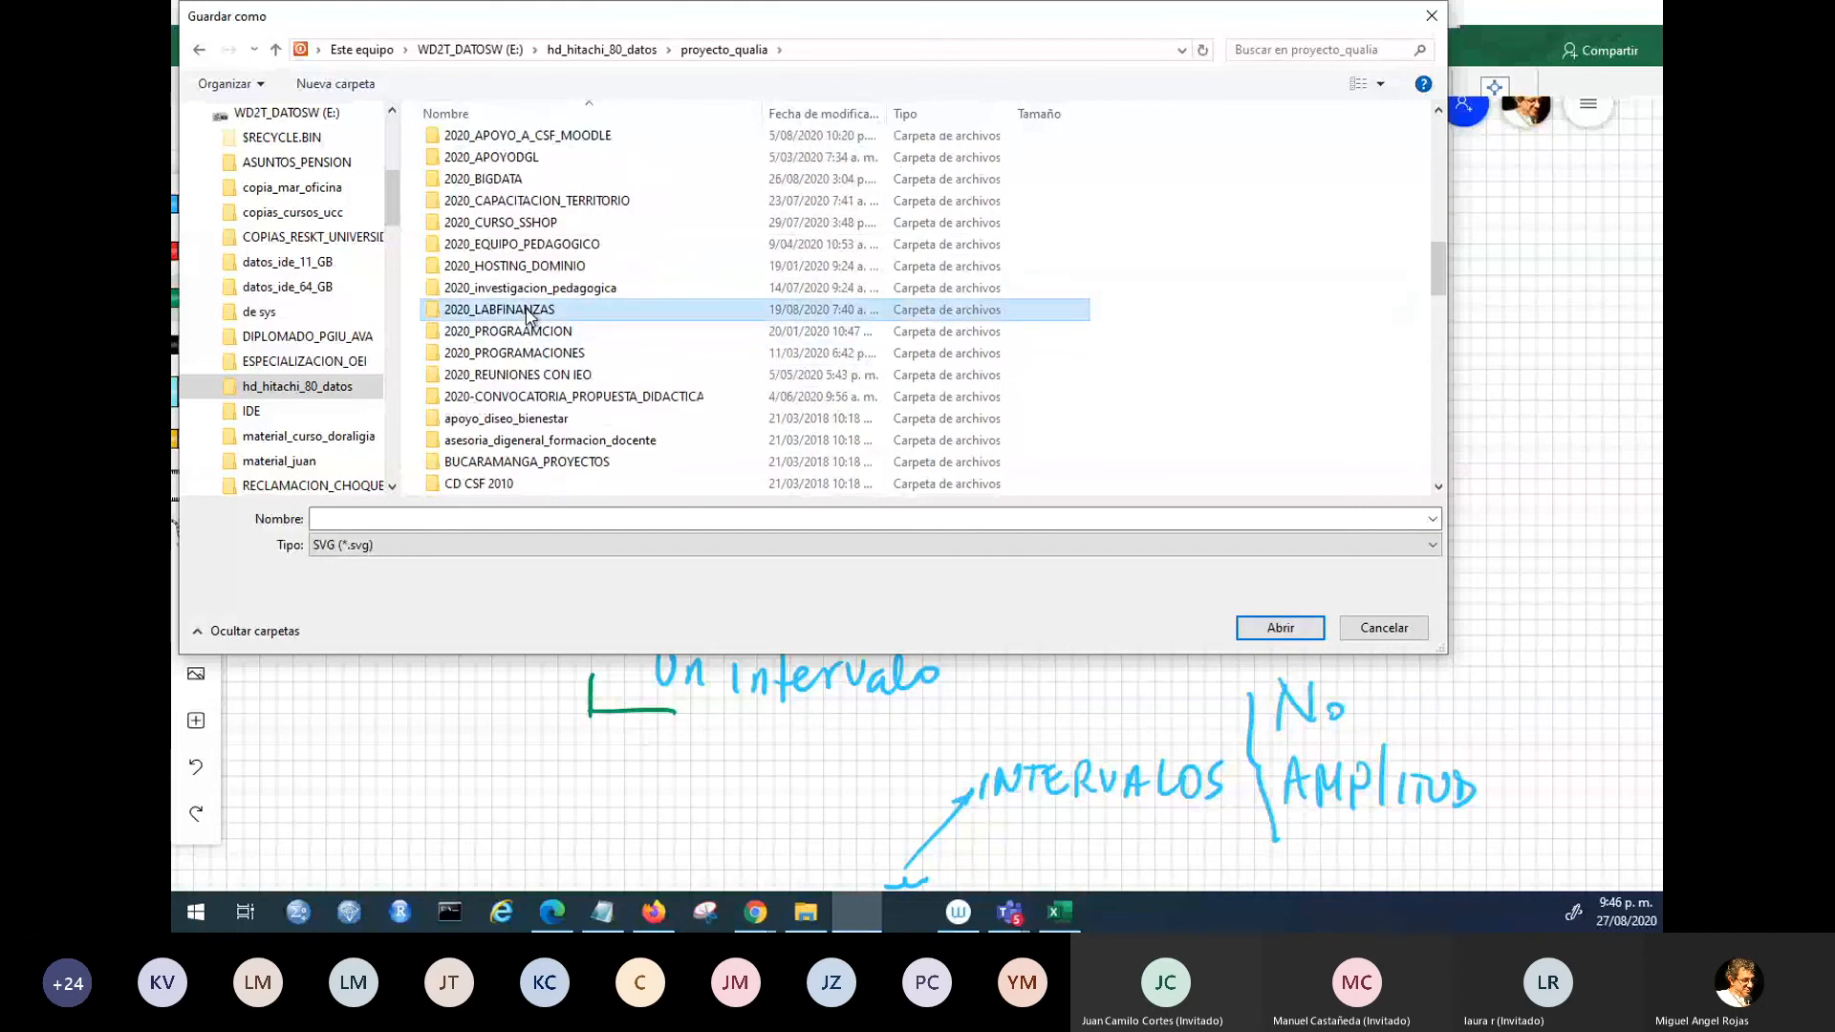
double_click(527, 310)
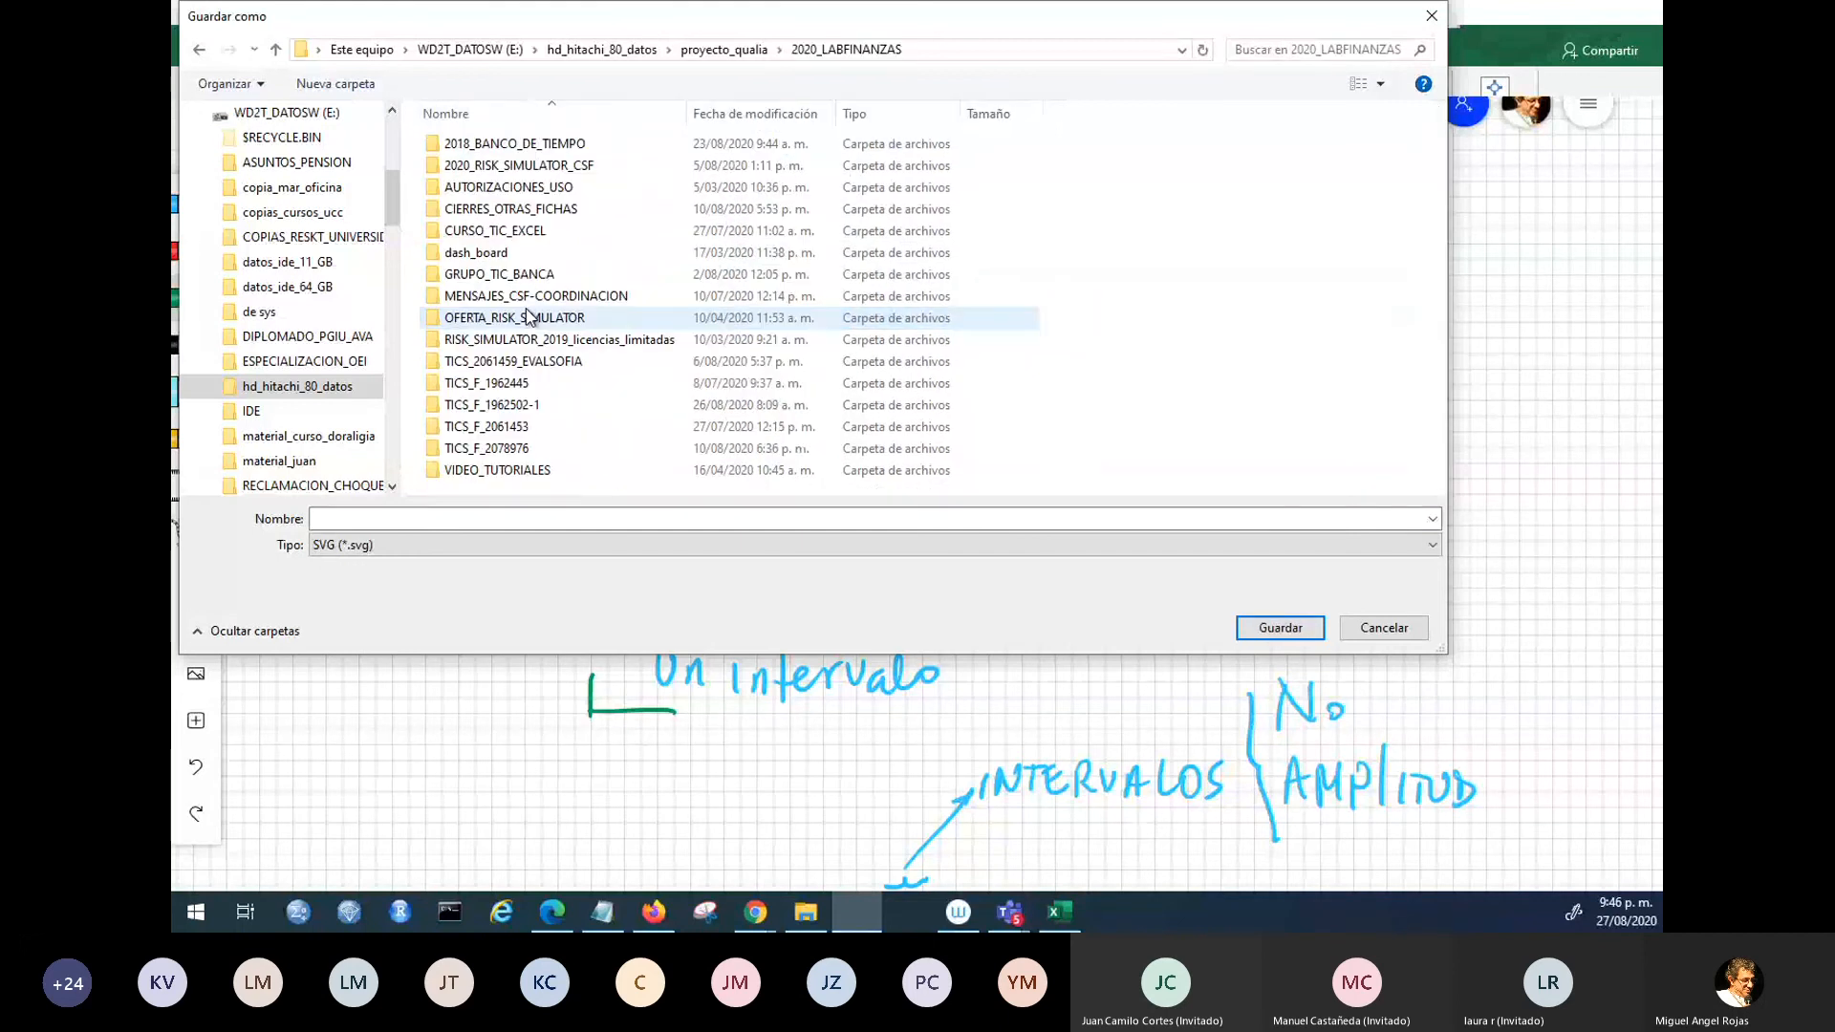
- Set the export destination to the folder 2020_RISK_SIMULATOR_CSF, PARA_ RS_B-LEARNING, OFERTA_2_AGOSTO_2020
click(550, 170)
double_click(550, 175)
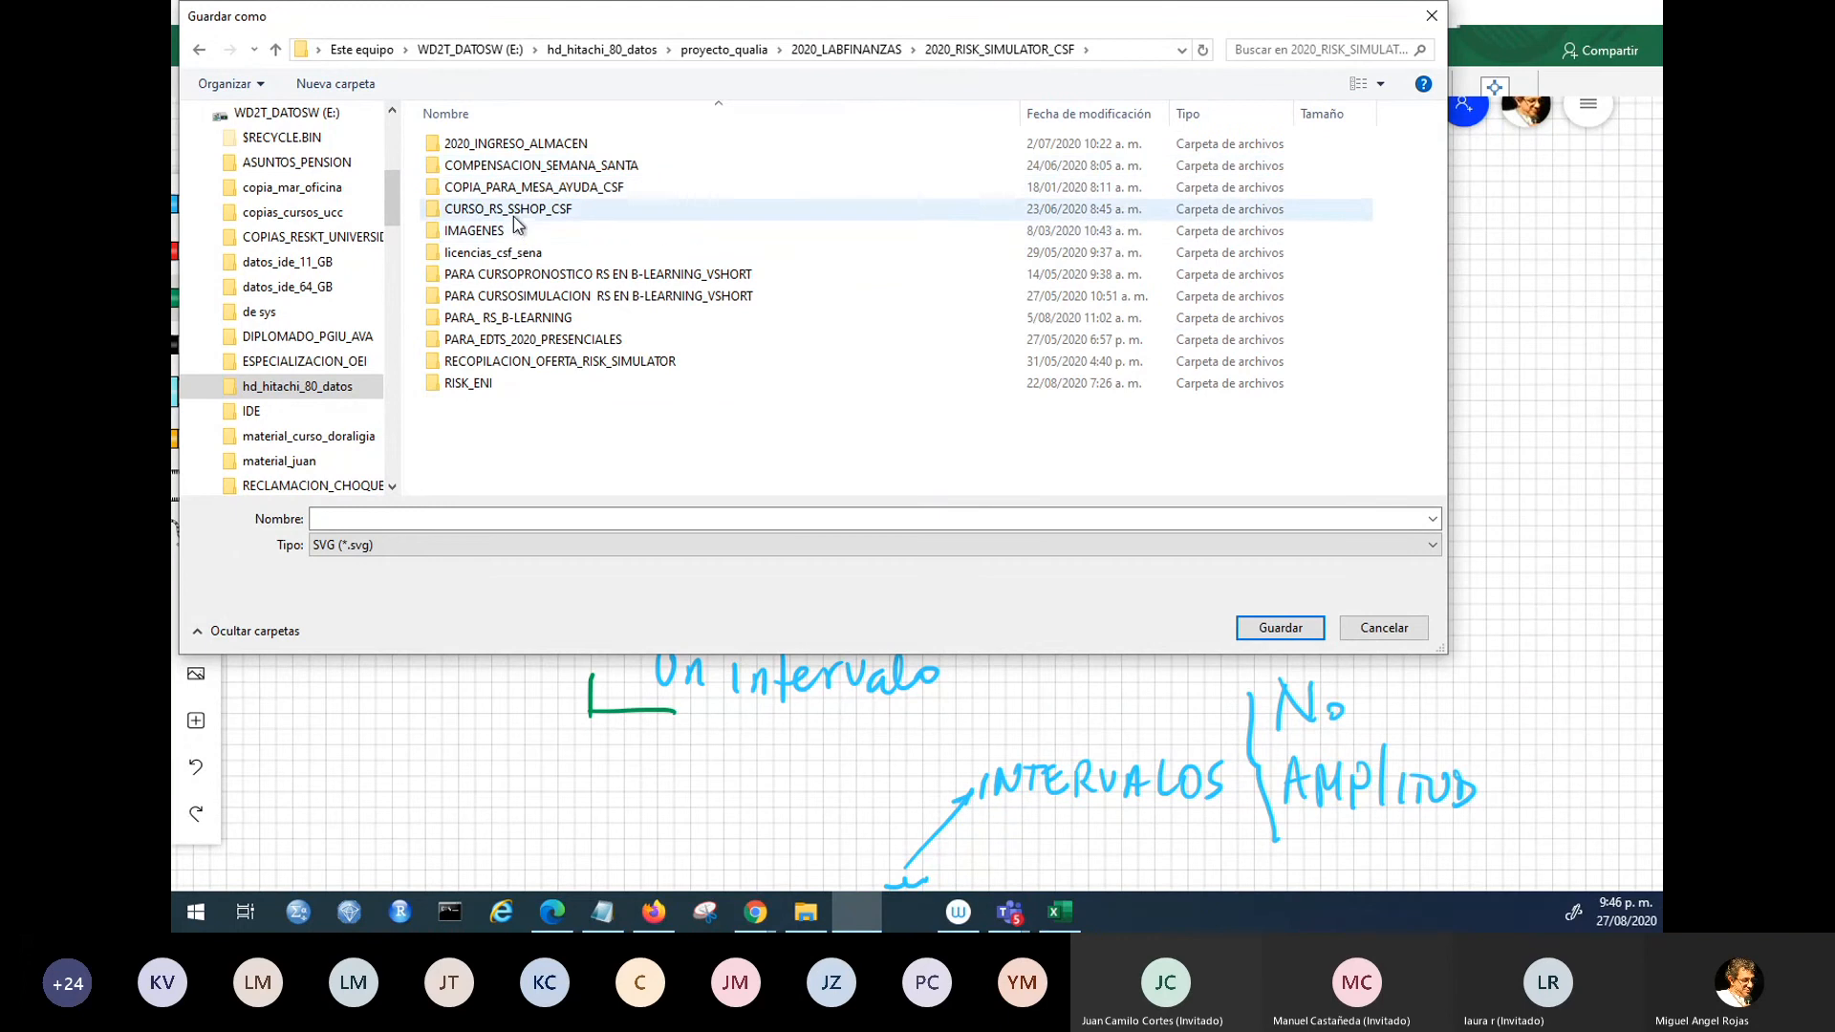
click(509, 322)
double_click(510, 322)
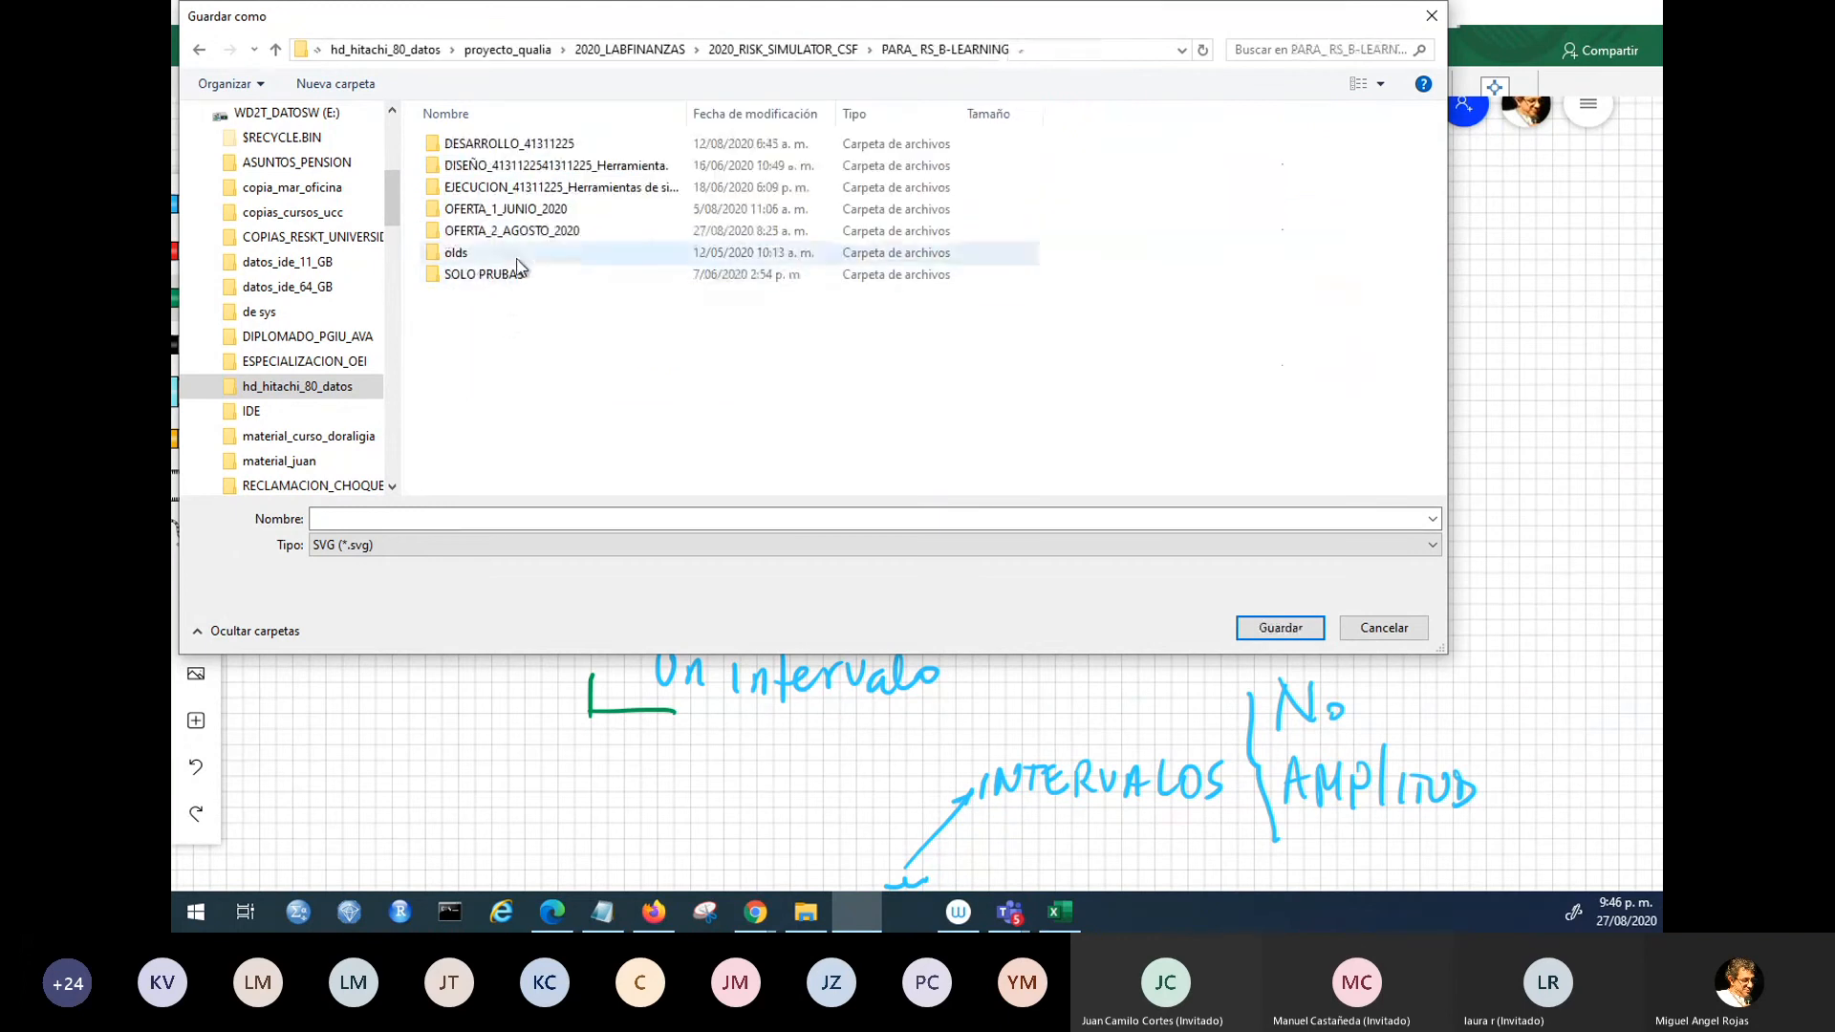
click(533, 235)
double_click(534, 235)
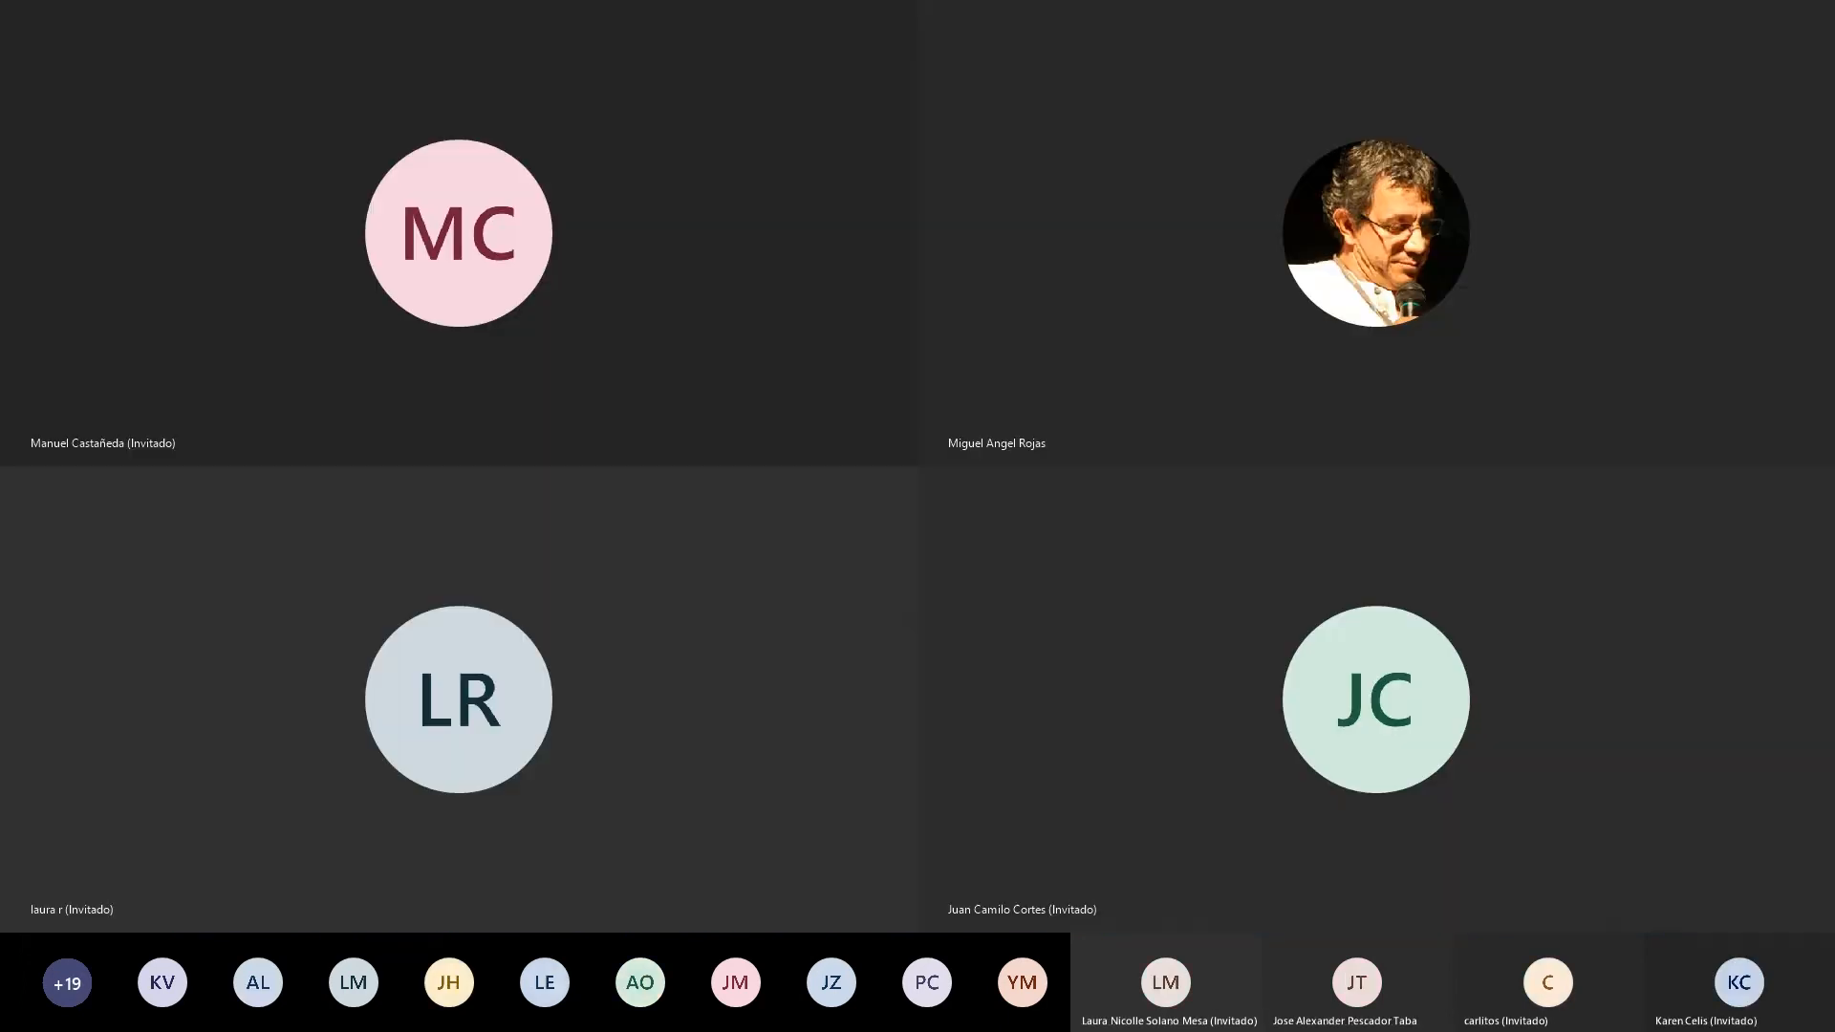